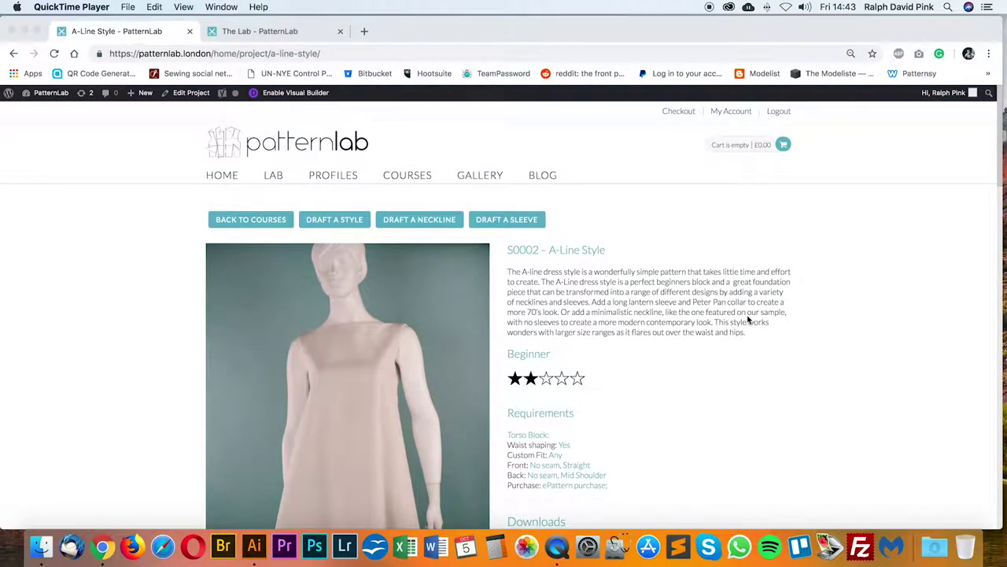
# Step: Review the A-Line Style page's description, difficulty rating, torso block requirements and downloads
pyautogui.scroll(-3, 749, 321)
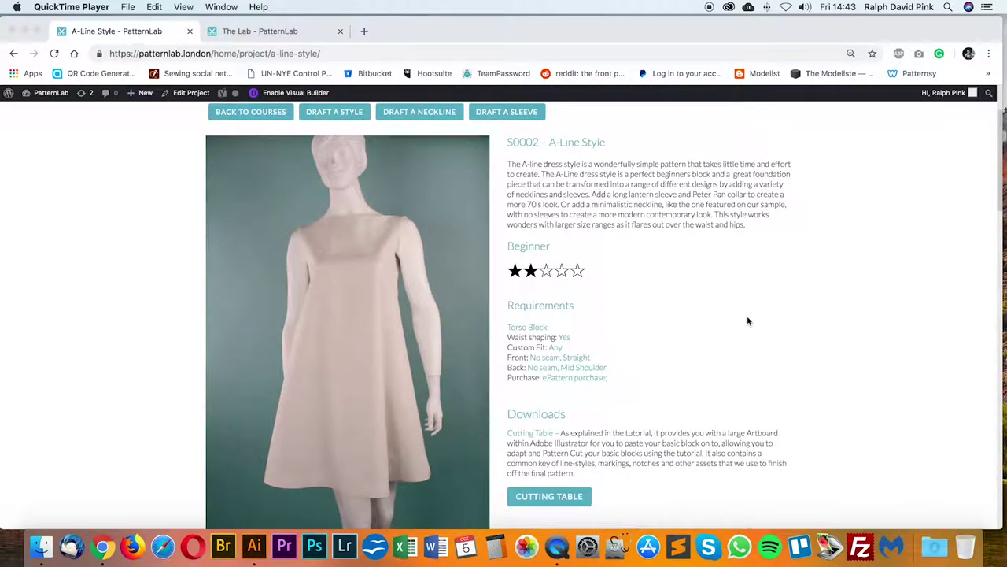
pyautogui.scroll(-2, 748, 321)
pyautogui.scroll(3, 748, 321)
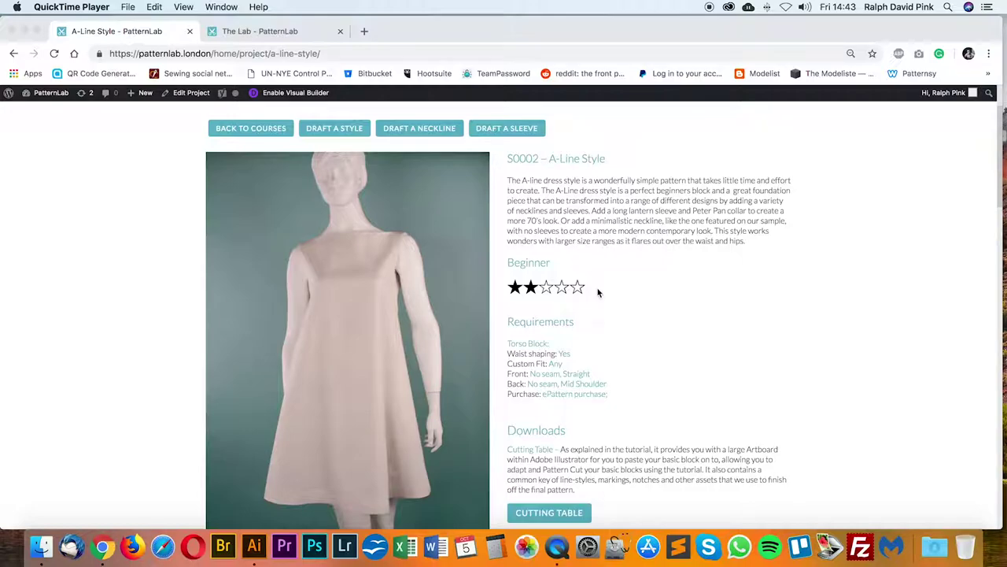
pyautogui.scroll(-2, 616, 307)
pyautogui.scroll(3, 616, 307)
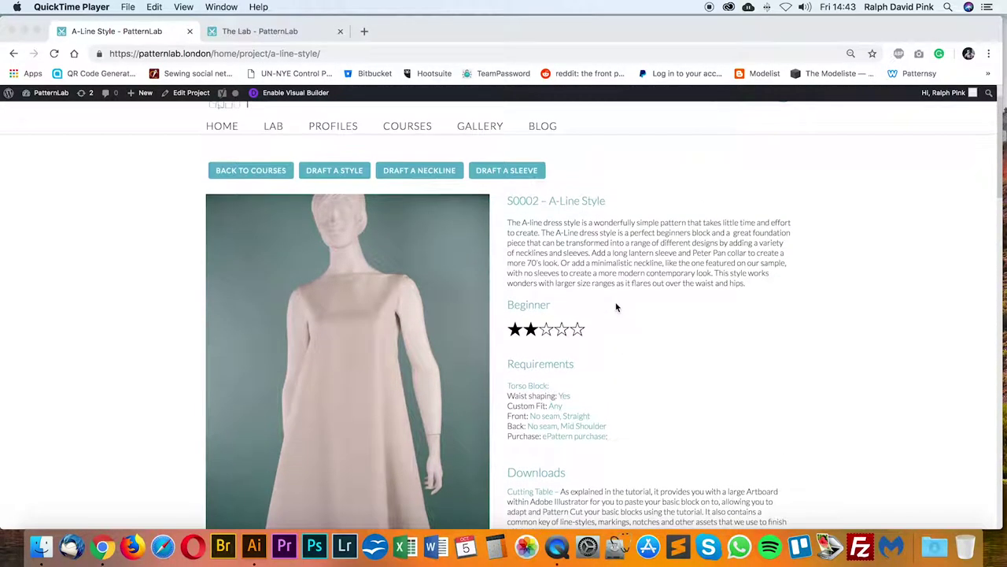
pyautogui.scroll(-1, 617, 307)
pyautogui.scroll(1, 617, 307)
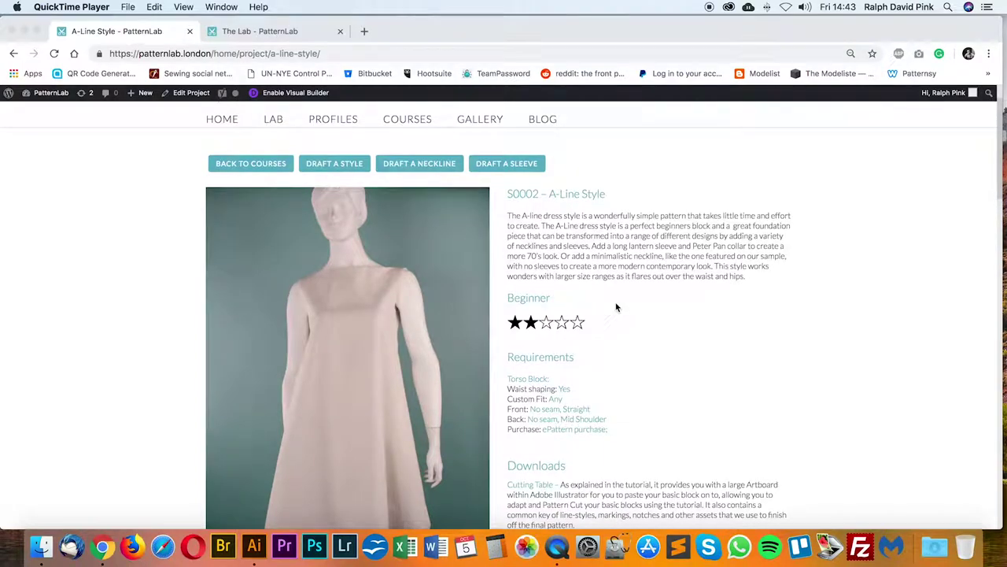
pyautogui.scroll(1, 616, 307)
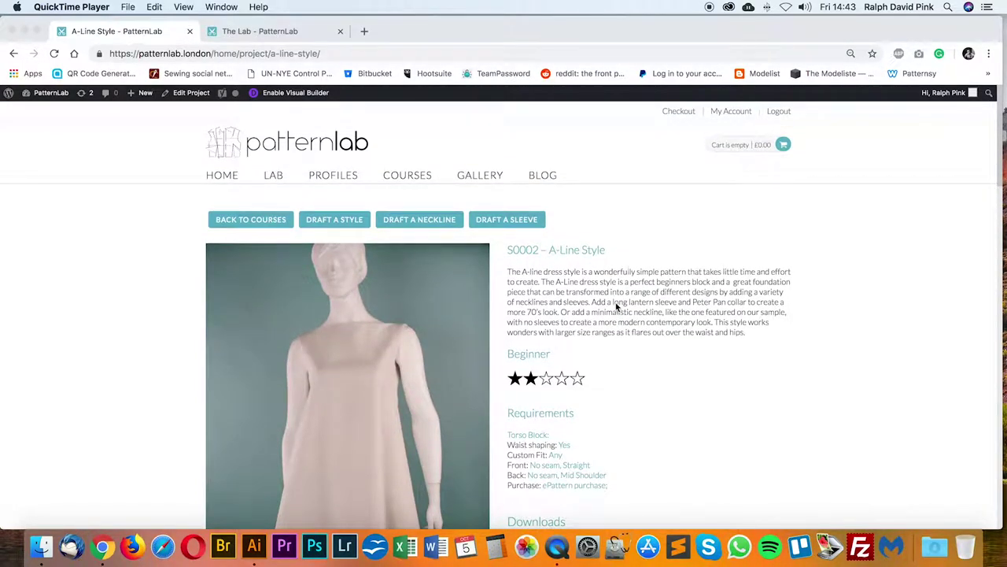
pyautogui.scroll(-1, 616, 303)
pyautogui.scroll(1, 615, 304)
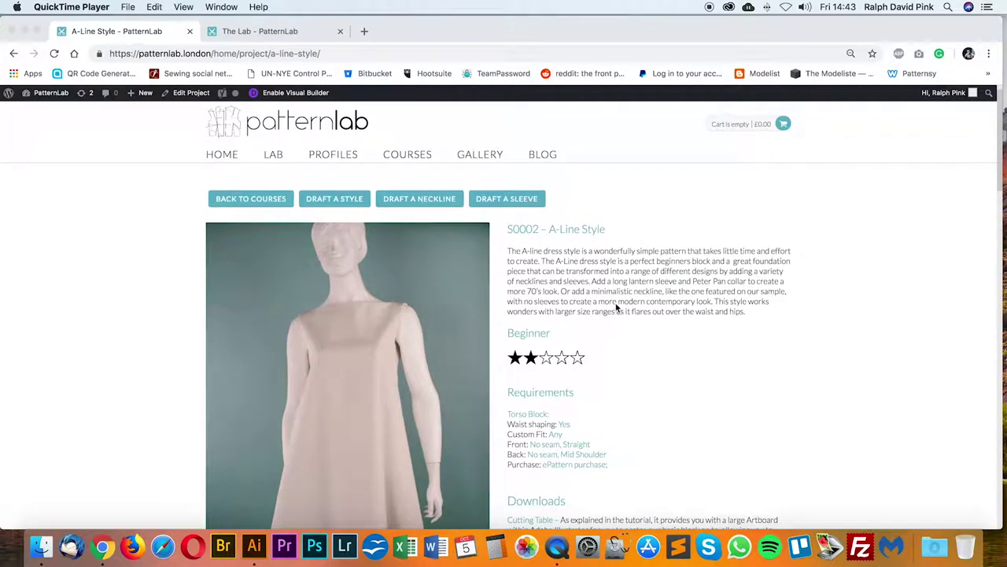
pyautogui.scroll(1, 616, 308)
pyautogui.scroll(-1, 616, 309)
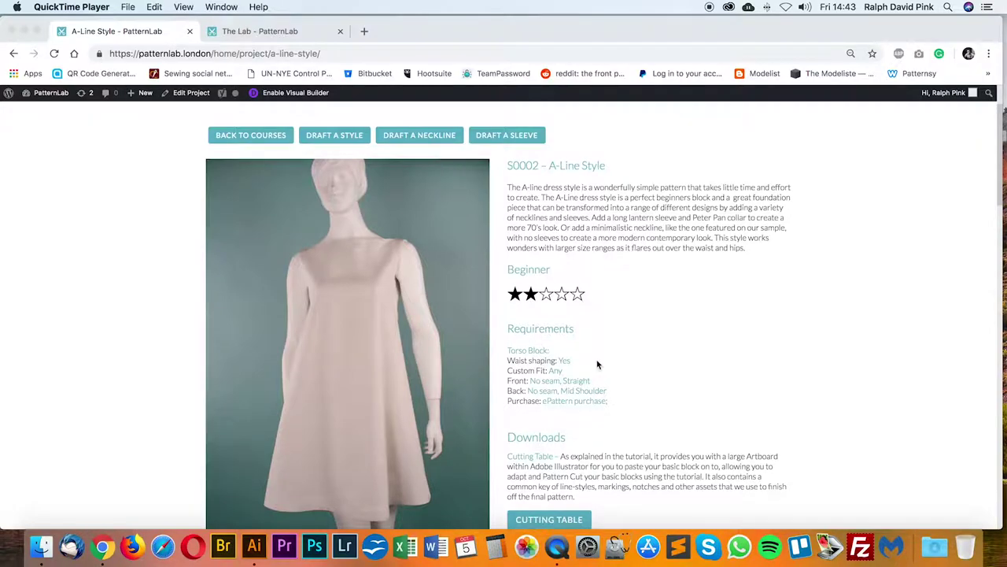
pyautogui.scroll(-3, 597, 364)
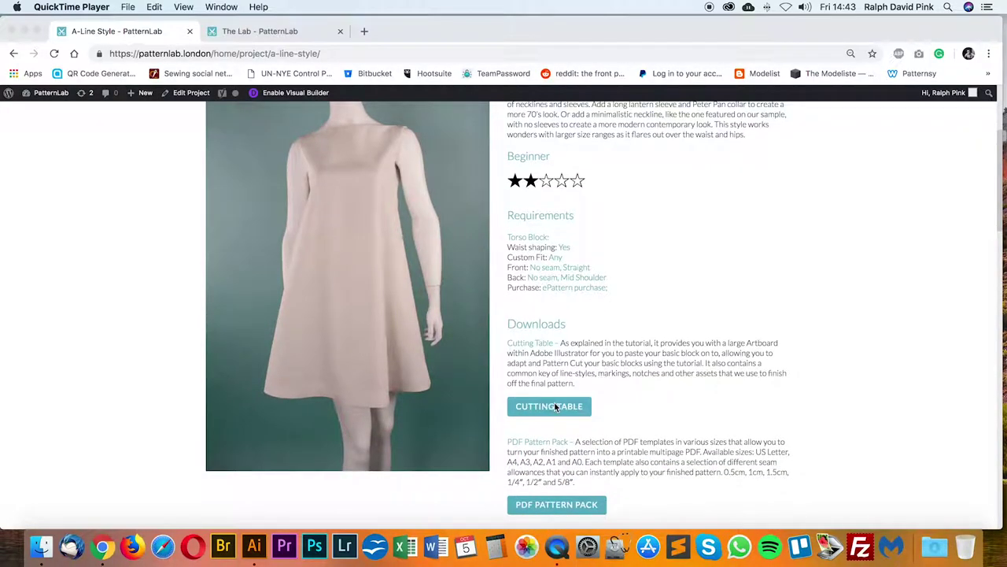
pyautogui.scroll(5, 591, 404)
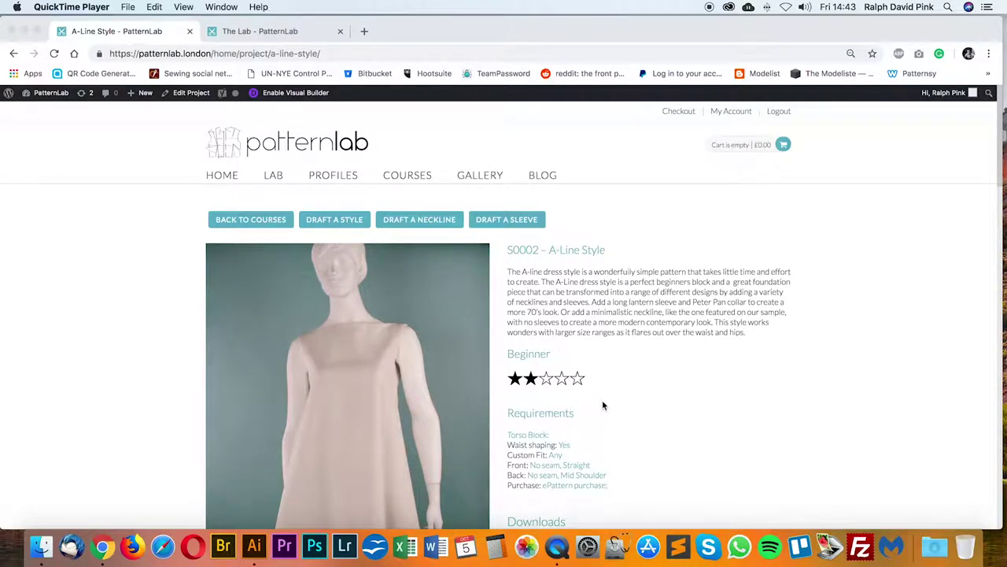
# Step: Open the Lab's Draft a Block page and clear all existing block selections
pyautogui.click(277, 178)
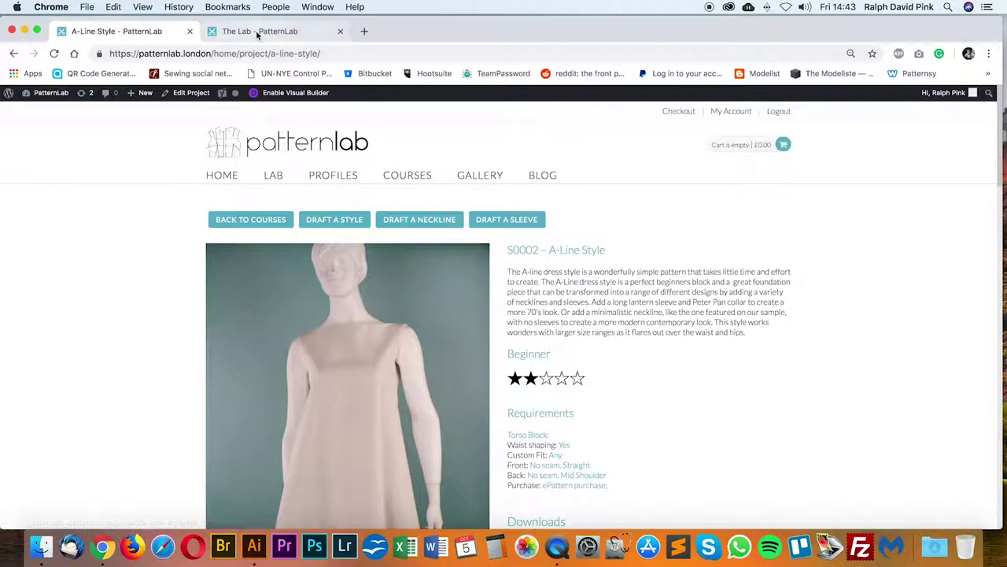
pyautogui.click(256, 32)
pyautogui.click(133, 32)
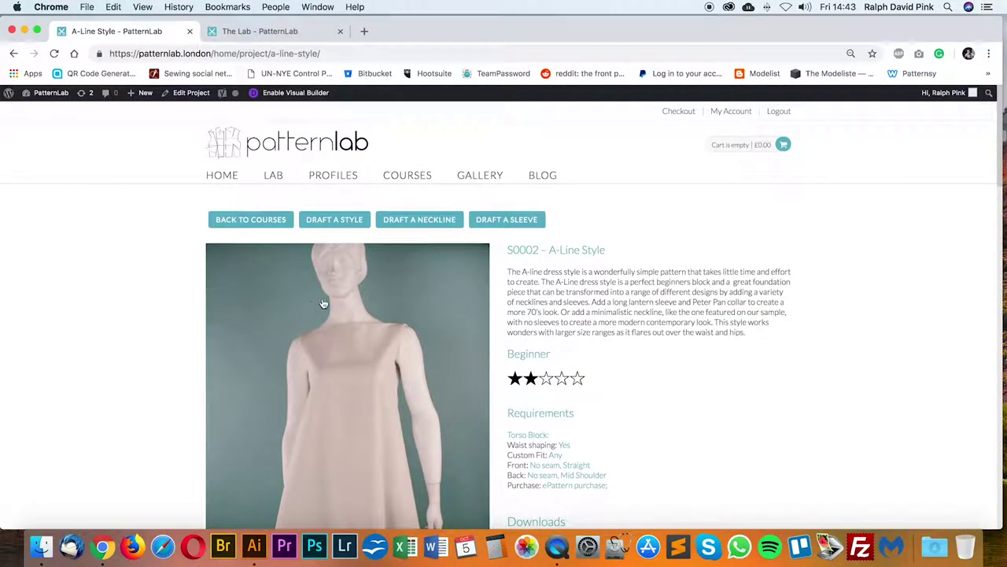
pyautogui.click(244, 32)
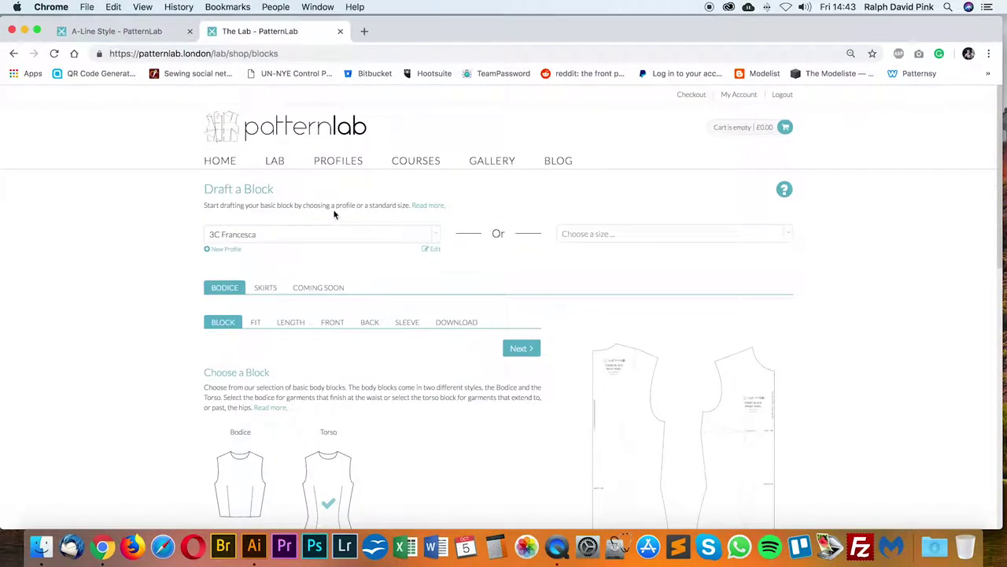
pyautogui.scroll(-10, 469, 320)
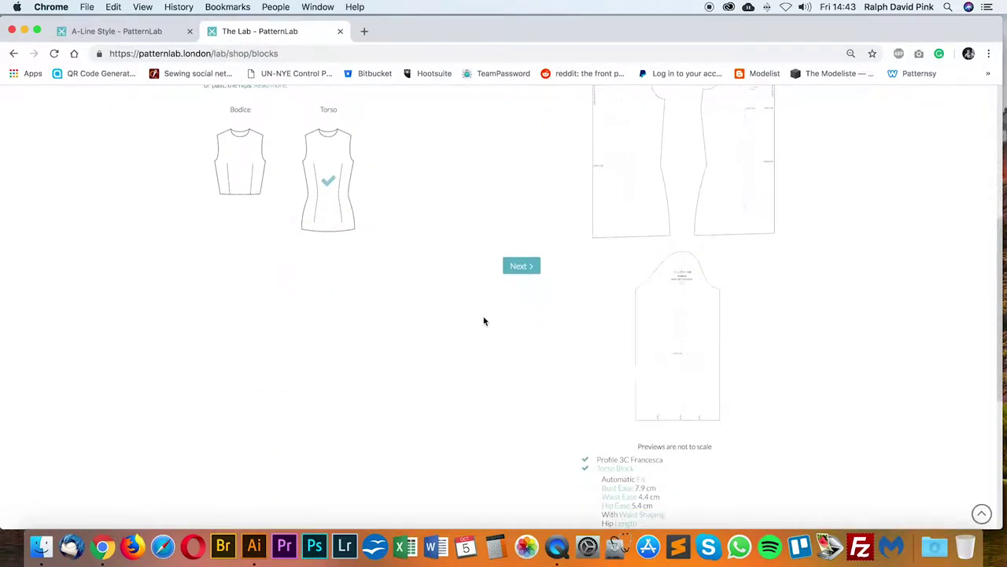
pyautogui.click(607, 495)
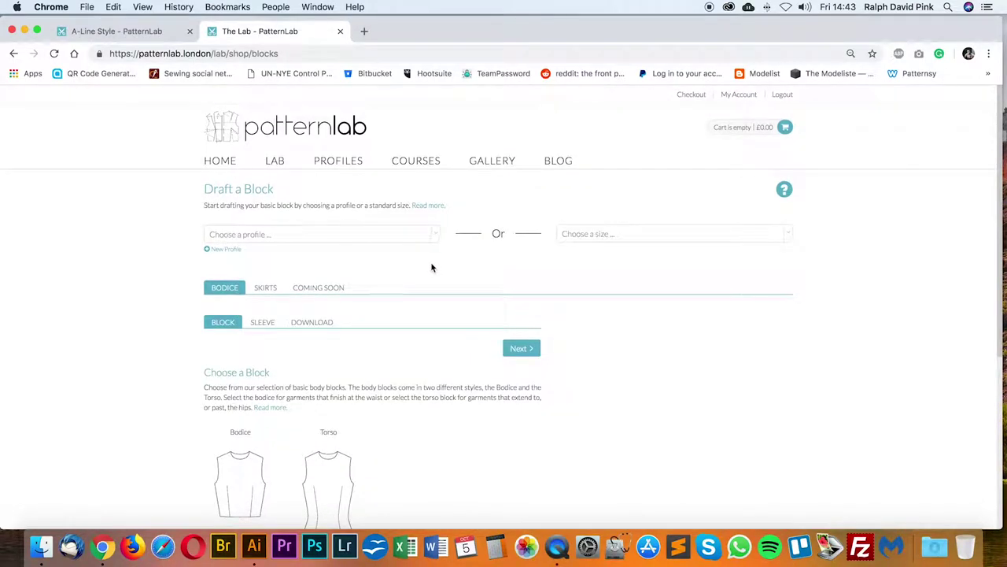
# Step: Examine the standard size chart for mature women, including its full list of body measurements, and close it without choosing a size
pyautogui.scroll(-1, 427, 267)
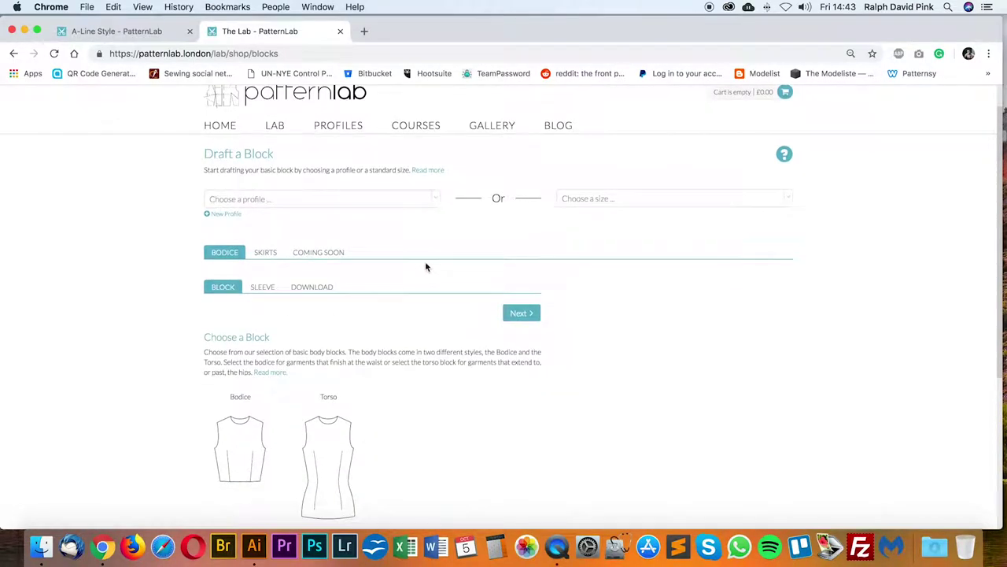
pyautogui.click(602, 199)
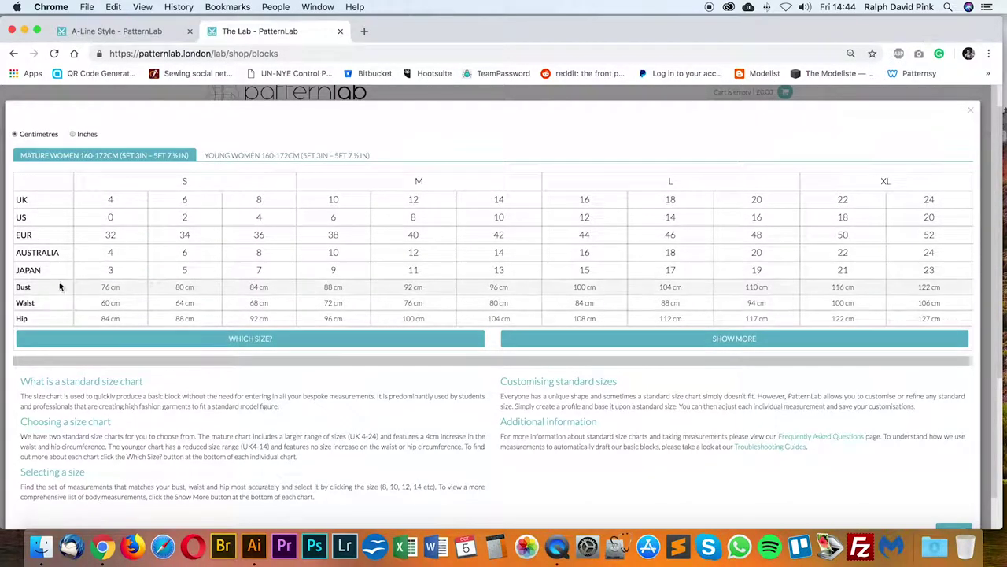
pyautogui.click(686, 339)
pyautogui.scroll(-3, 407, 343)
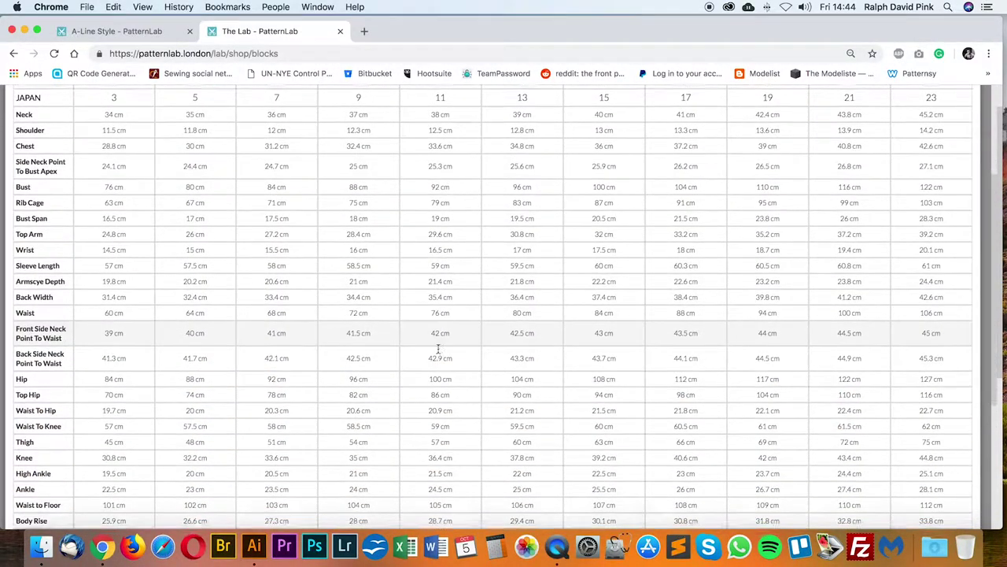
pyautogui.scroll(3, 464, 331)
pyautogui.scroll(-5, 692, 462)
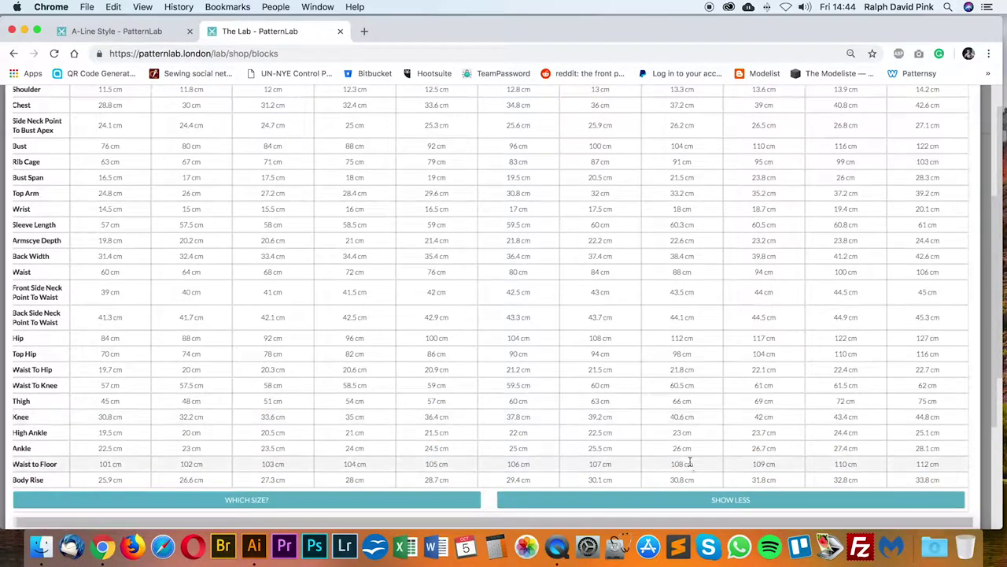
pyautogui.click(698, 500)
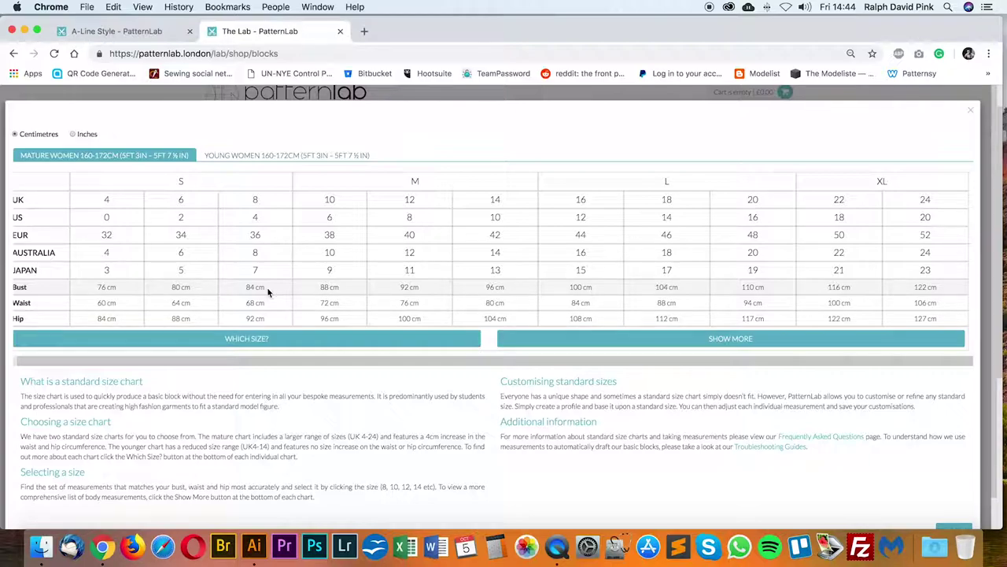
pyautogui.click(970, 111)
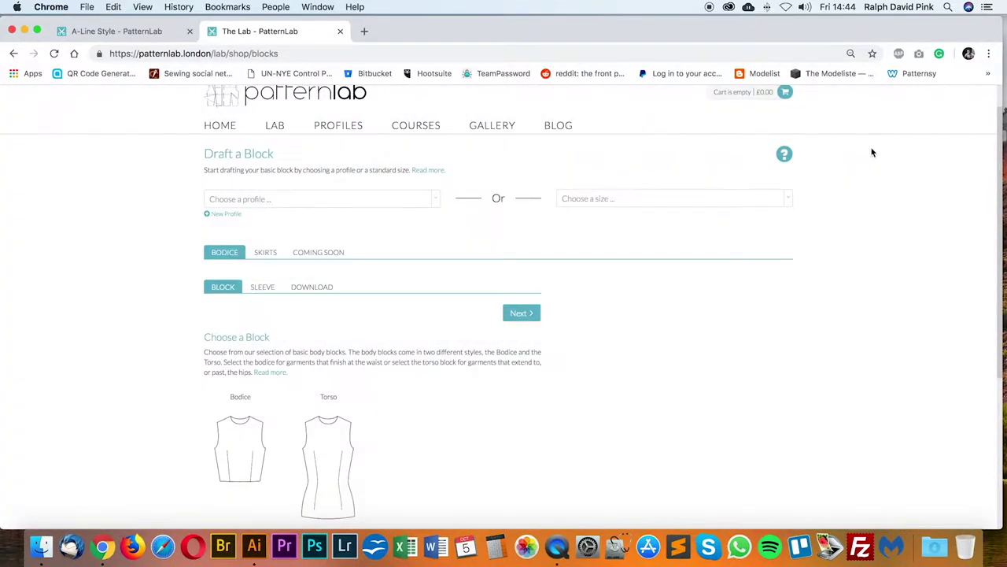
# Step: Choose the first saved 3C measurement profile as the basis for the block
pyautogui.click(339, 200)
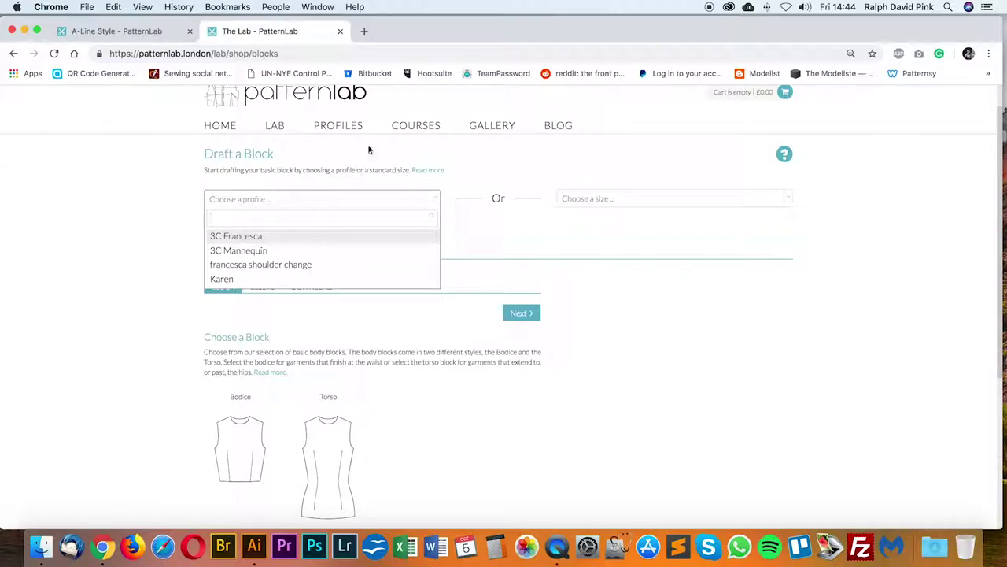
pyautogui.click(338, 126)
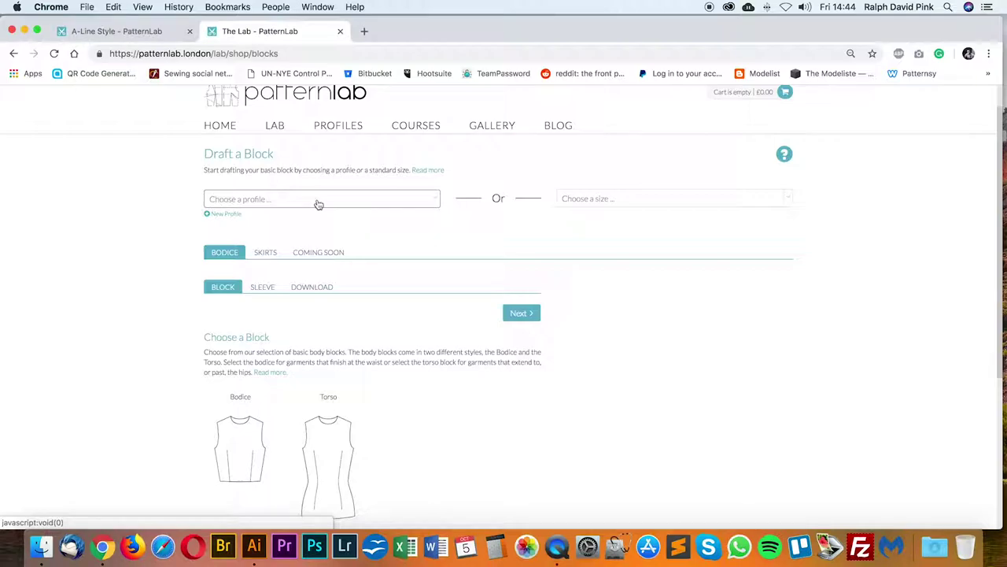
pyautogui.scroll(1, 504, 193)
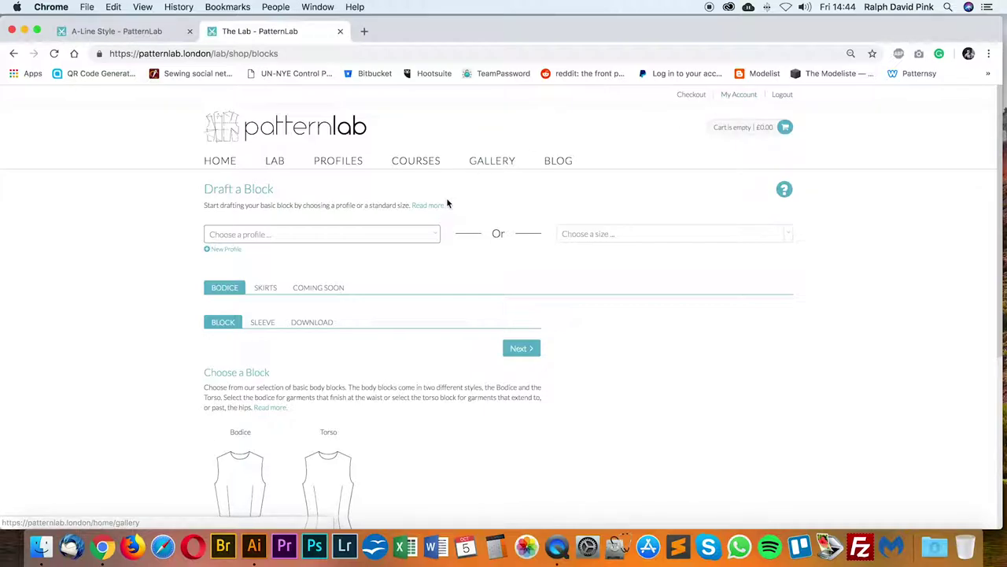
pyautogui.click(434, 234)
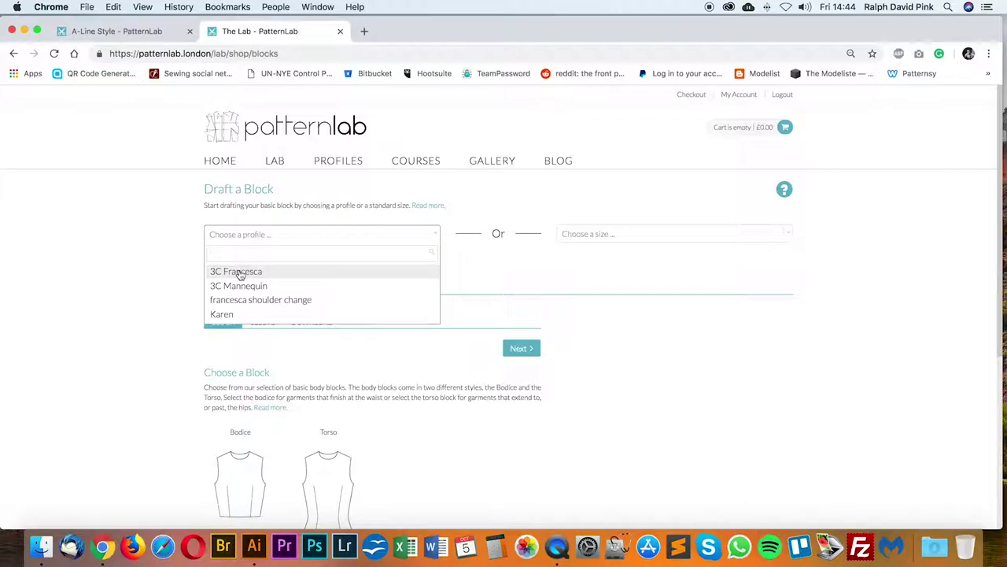
pyautogui.click(242, 272)
# Step: Read the full explanation of the basic body blocks under Choose a Block and collapse it again
pyautogui.scroll(-2, 448, 275)
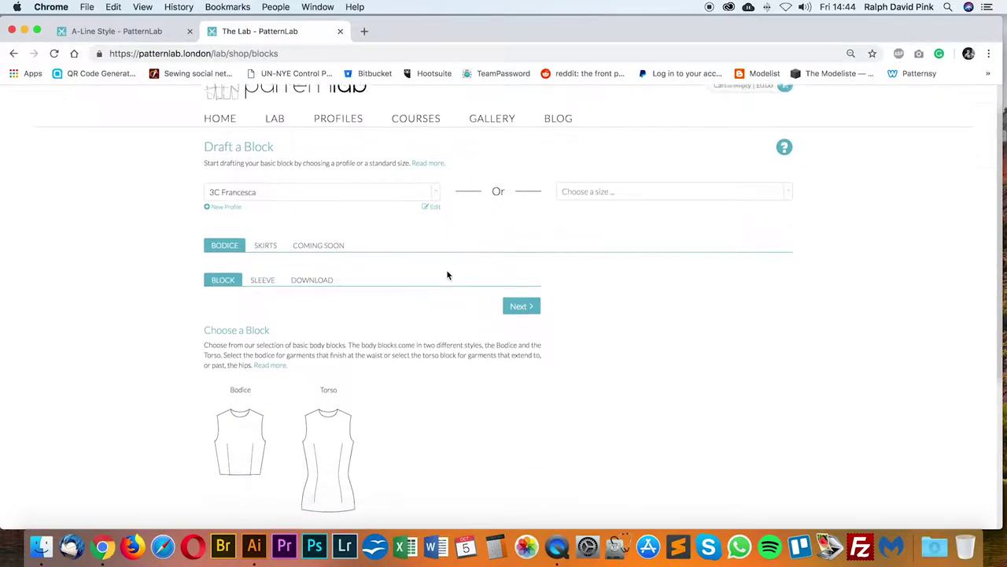
pyautogui.click(153, 33)
pyautogui.click(244, 32)
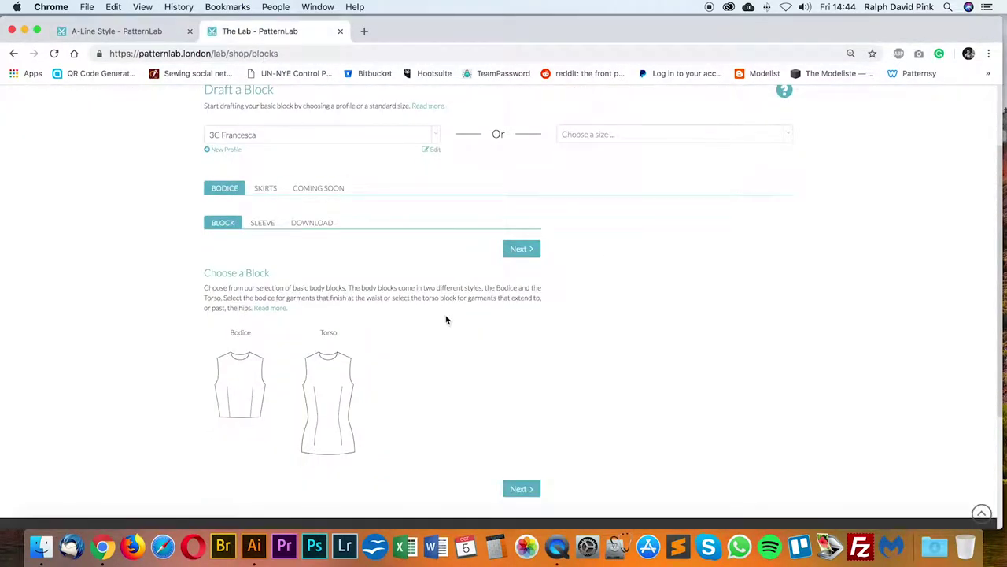
pyautogui.scroll(1, 441, 311)
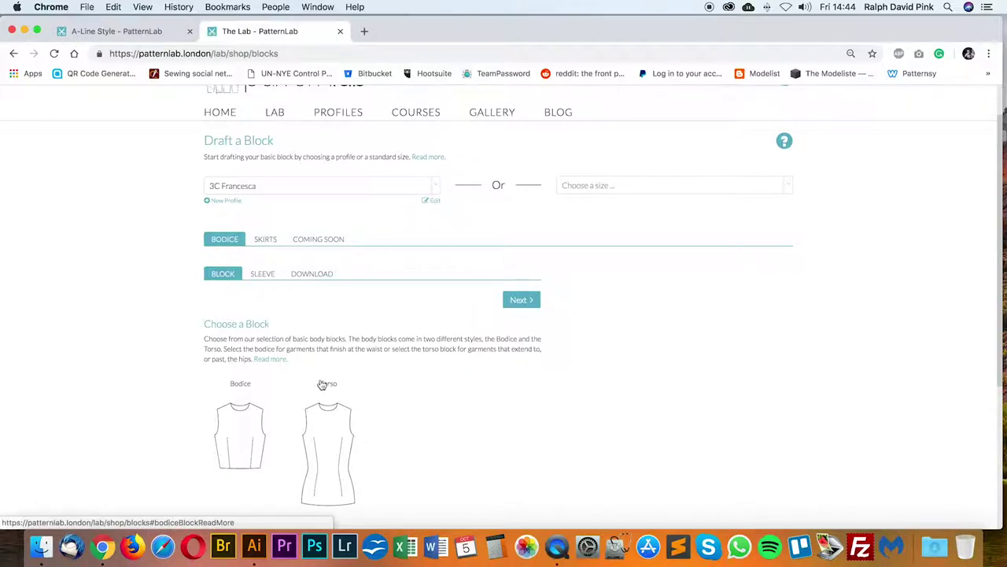
pyautogui.scroll(-3, 335, 378)
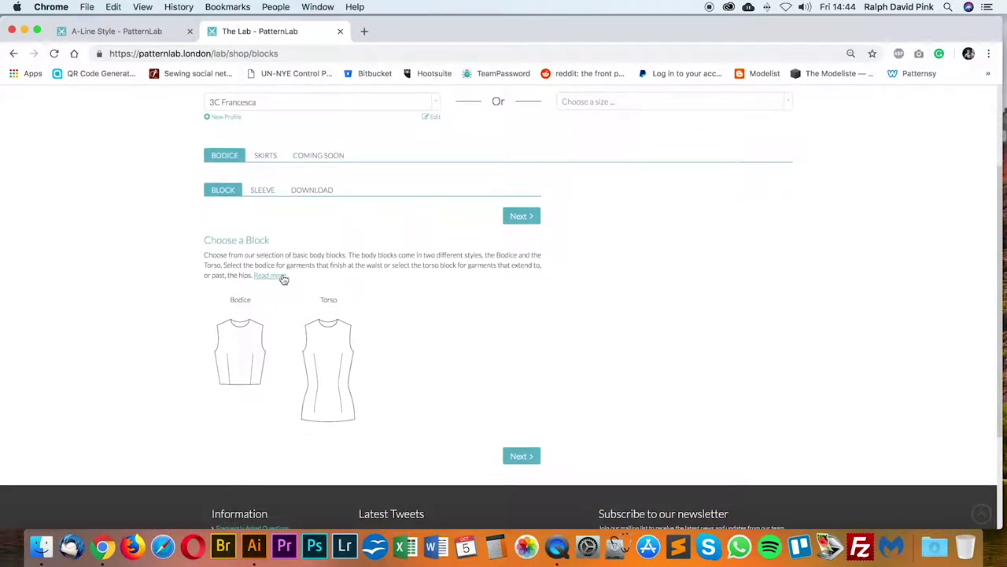
pyautogui.click(269, 278)
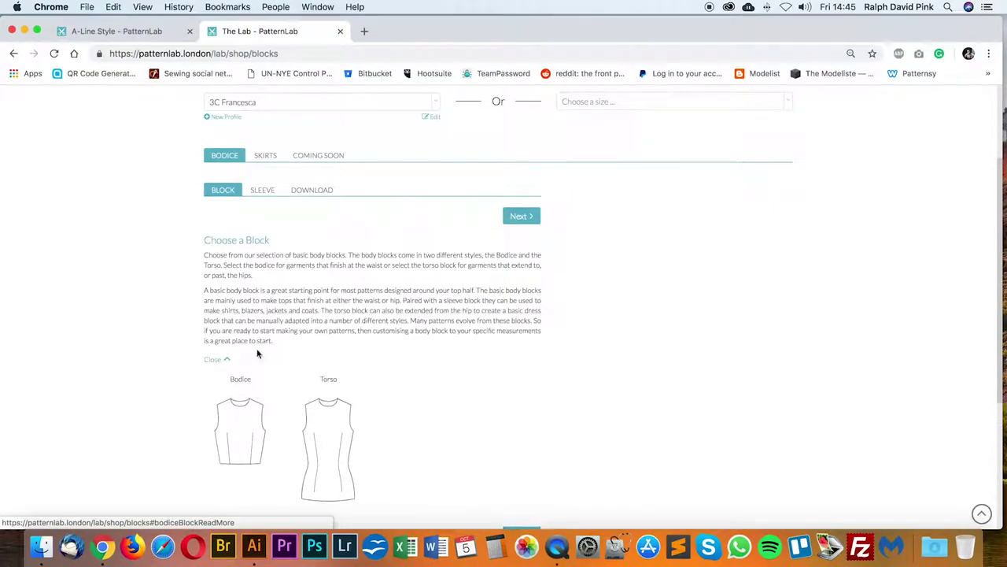
pyautogui.click(213, 359)
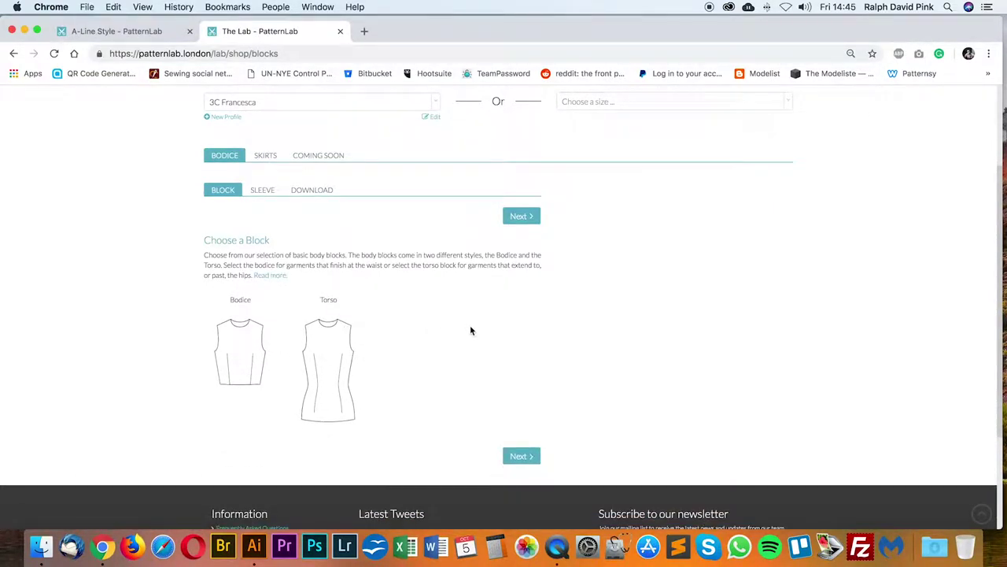
# Step: Select the Torso block as the basic block to draft
pyautogui.scroll(3, 470, 325)
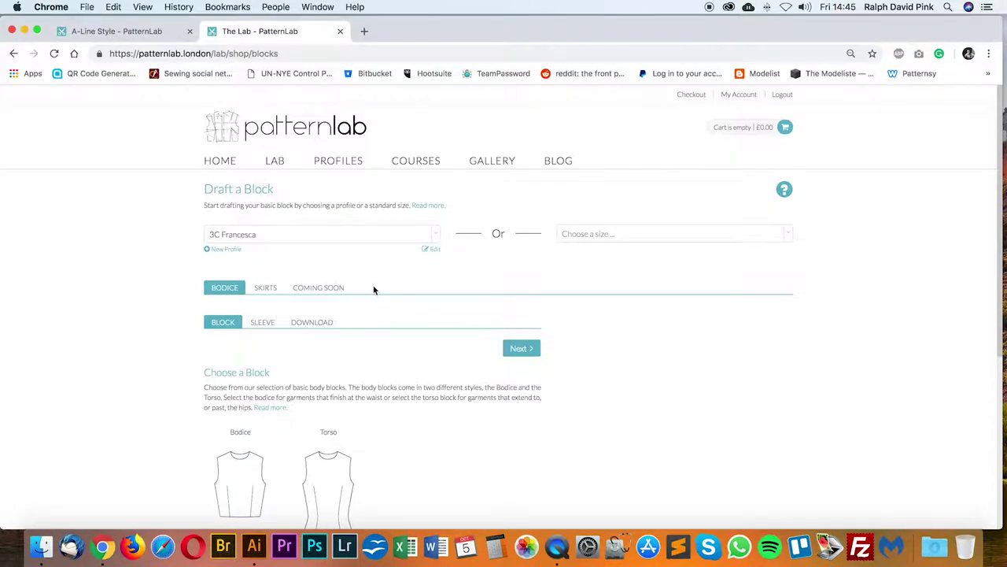
pyautogui.scroll(-3, 373, 284)
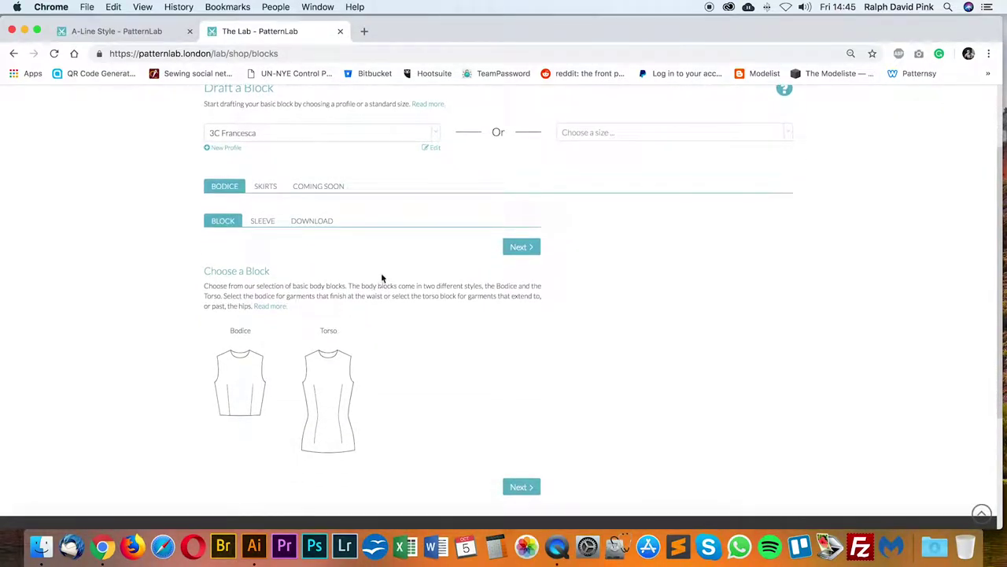
pyautogui.scroll(2, 344, 319)
pyautogui.scroll(-1, 344, 316)
pyautogui.scroll(-1, 344, 315)
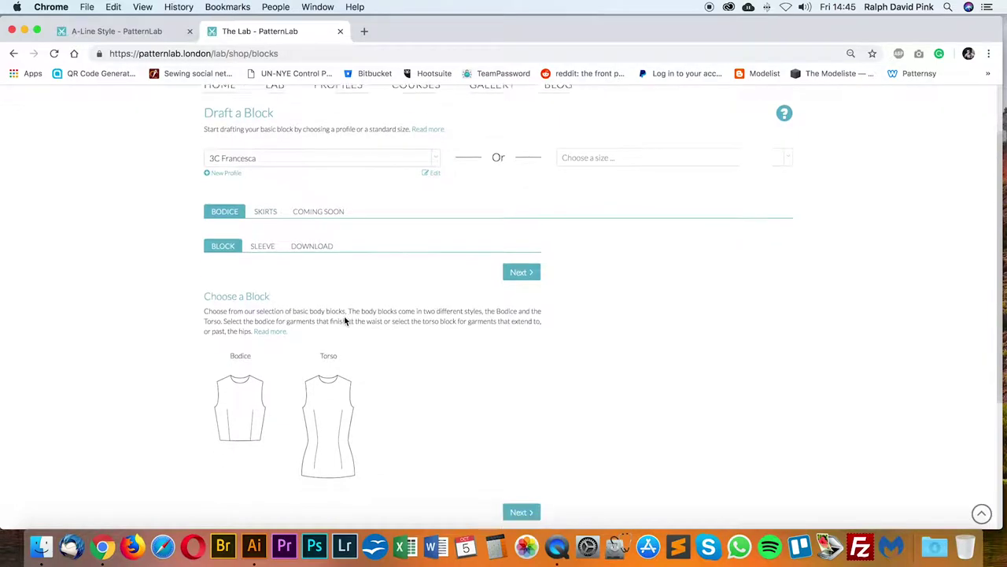
pyautogui.click(329, 380)
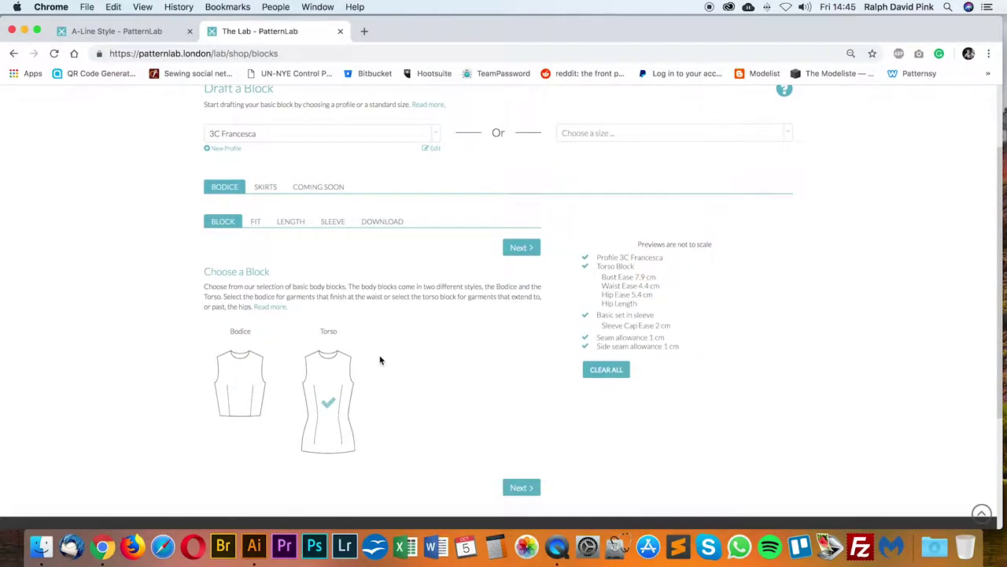
# Step: Check the block requirements on the A-Line Style course page and examine the pattern preview of the torso block
pyautogui.click(126, 33)
pyautogui.scroll(-2, 528, 362)
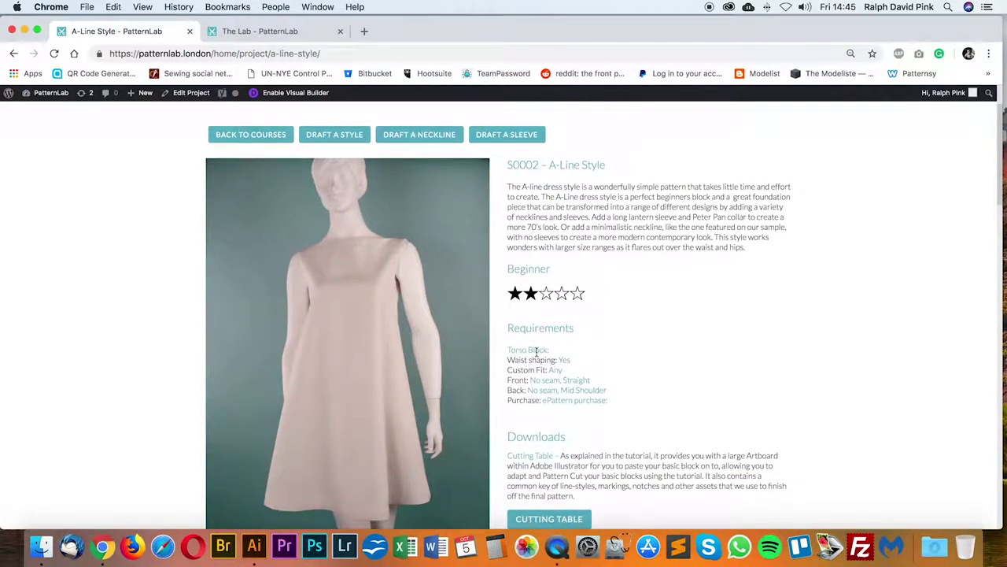
pyautogui.click(268, 32)
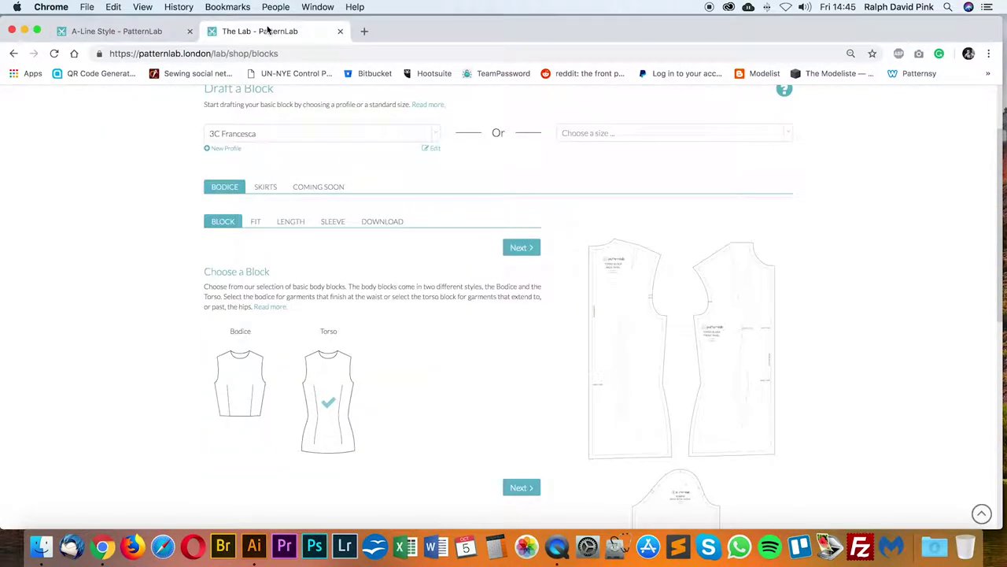
pyautogui.scroll(-5, 748, 415)
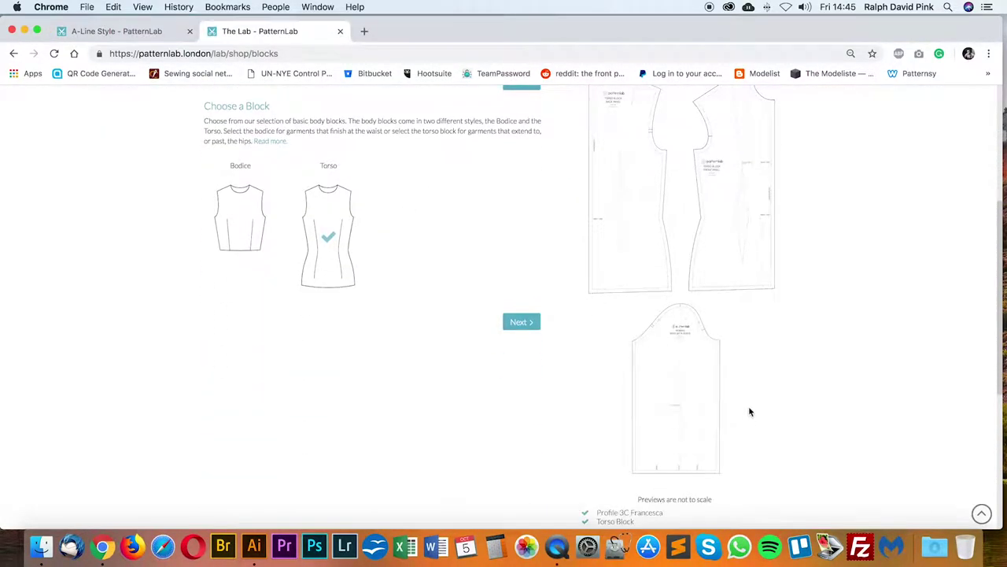
pyautogui.scroll(2, 749, 388)
pyautogui.scroll(2, 702, 404)
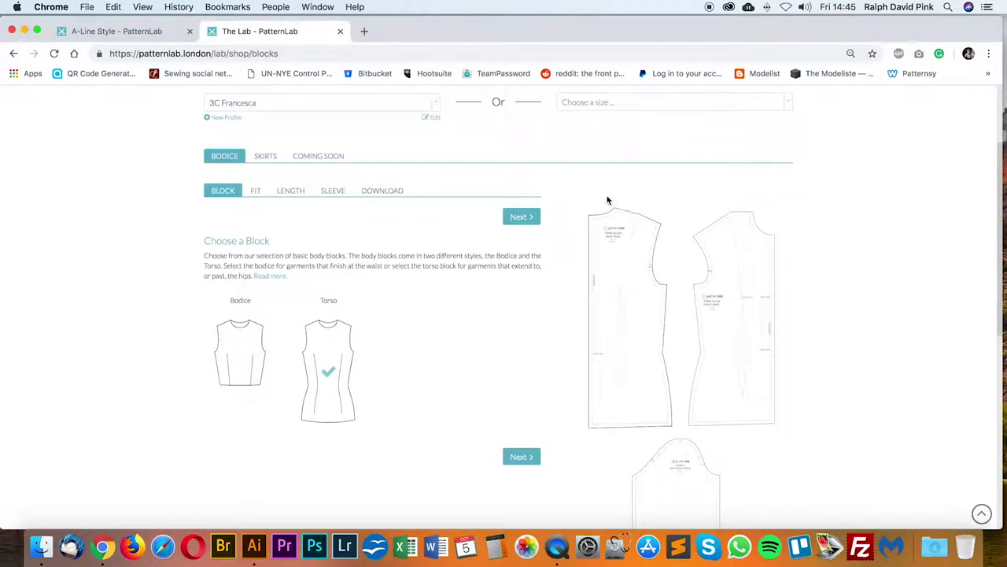
# Step: Choose Waist Shaping for the torso block and briefly consult the full explanation of waist shaping
pyautogui.click(523, 218)
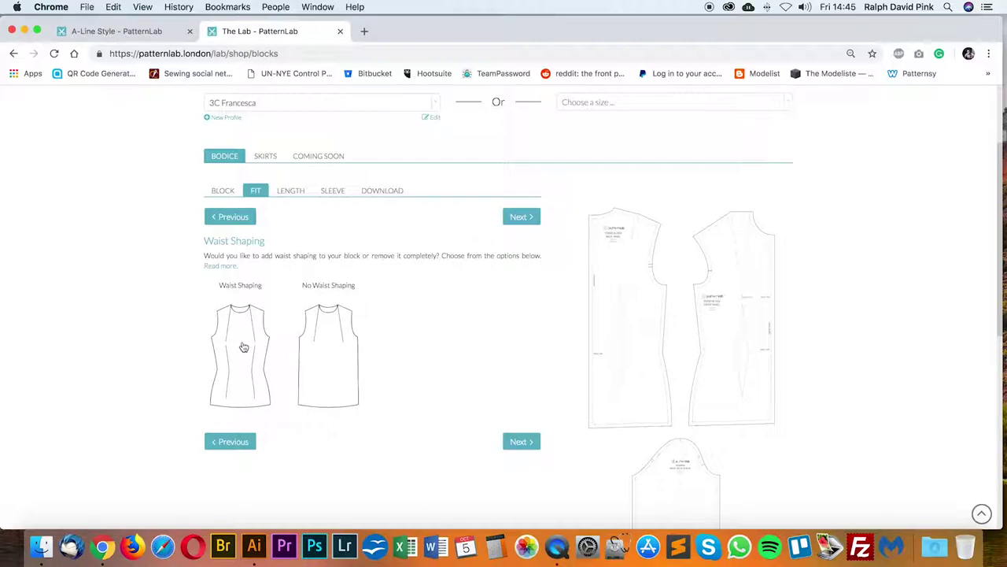
pyautogui.click(244, 347)
pyautogui.click(222, 266)
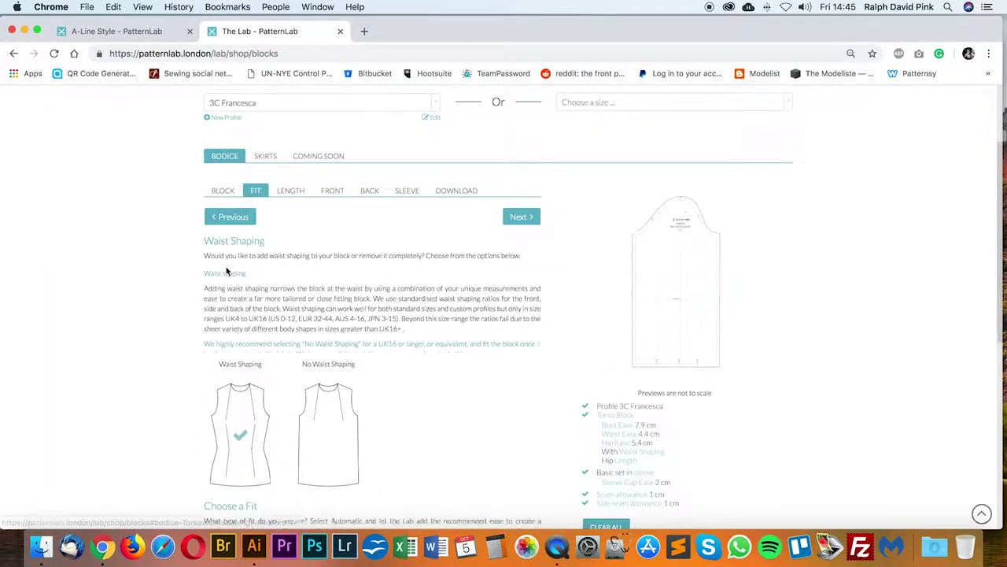
pyautogui.click(214, 425)
# Step: Choose the Automatic fit for the torso block and review its ease values in the block summary
pyautogui.scroll(-3, 338, 357)
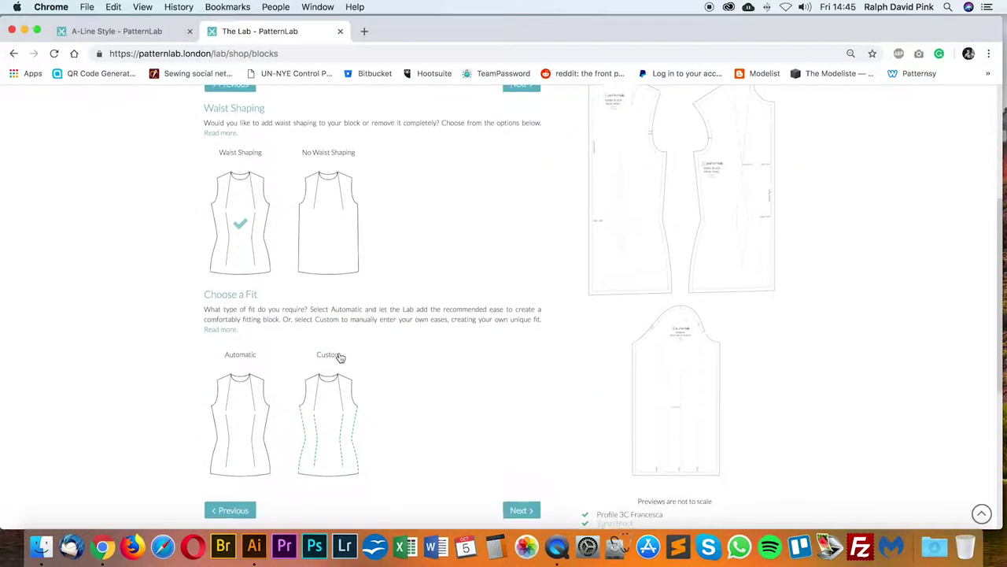
pyautogui.scroll(-2, 254, 423)
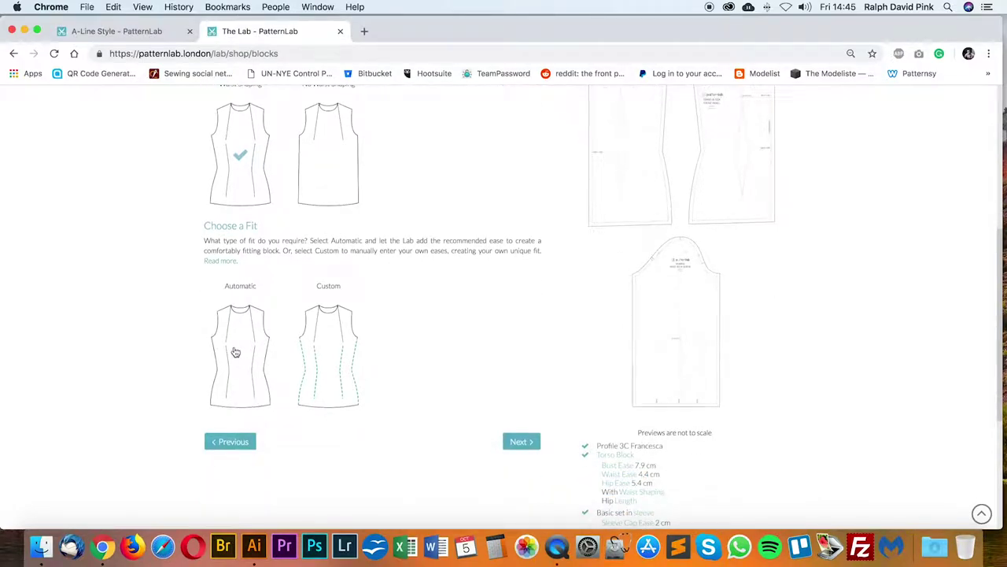
pyautogui.click(235, 352)
pyautogui.scroll(-2, 262, 398)
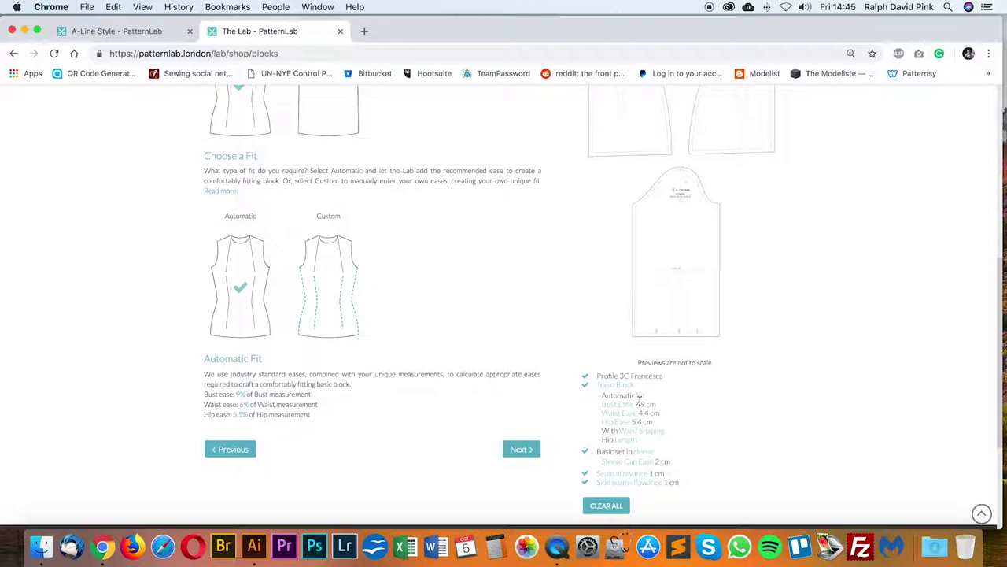
pyautogui.scroll(2, 344, 354)
pyautogui.scroll(3, 482, 473)
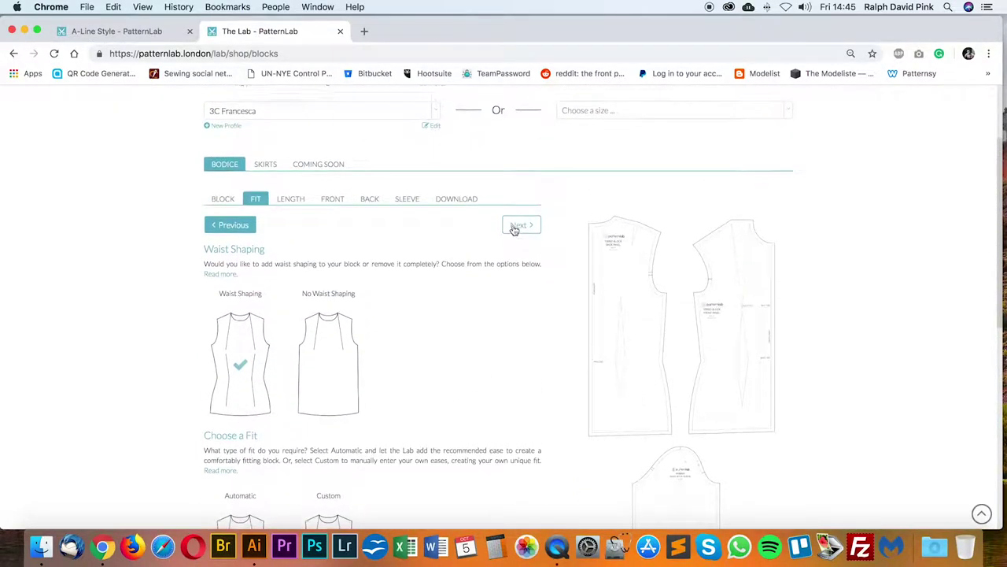
# Step: Set the torso block length to Thigh after checking the hem of the sample dress on the A-Line Style course page
pyautogui.click(519, 230)
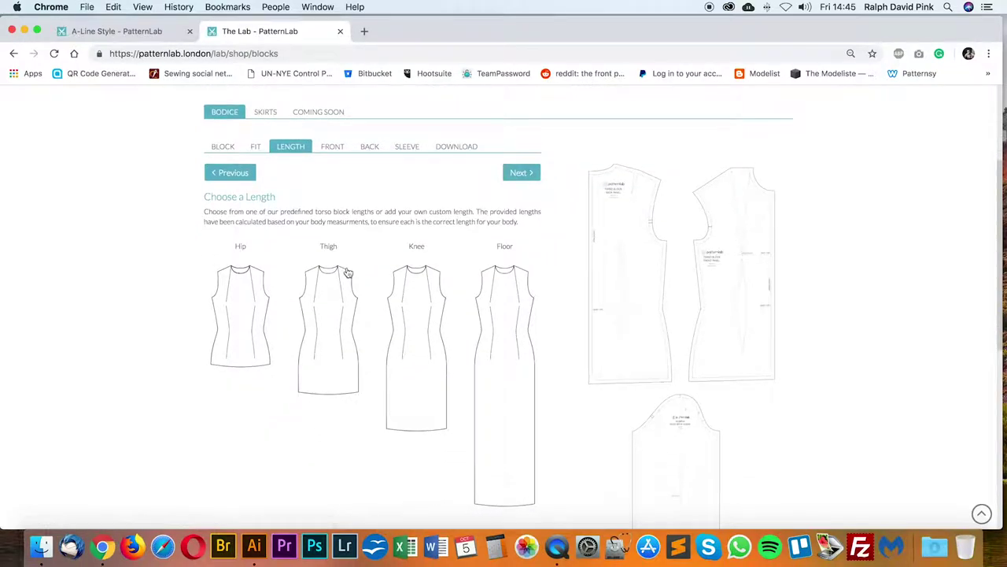
pyautogui.scroll(-3, 348, 273)
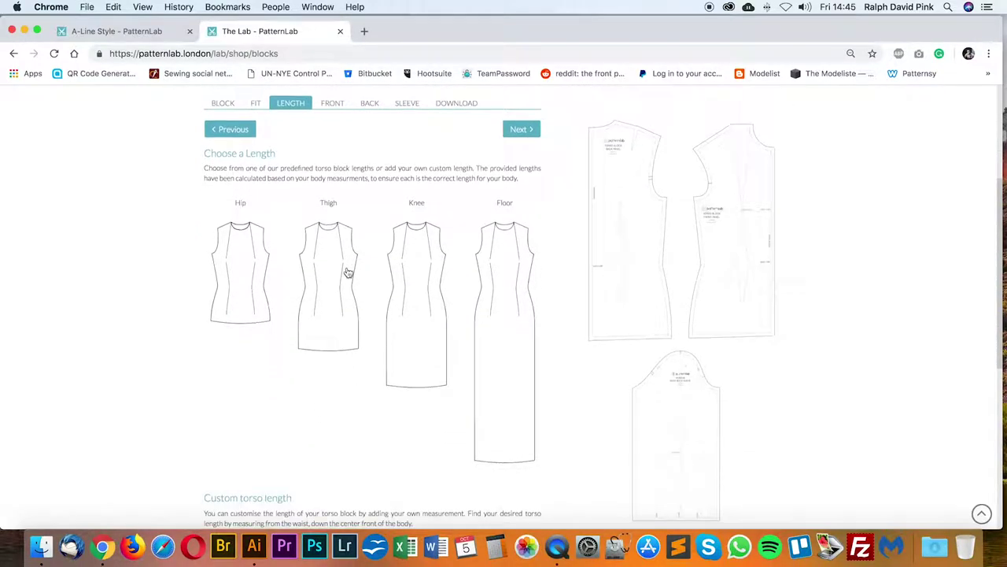
pyautogui.click(118, 31)
pyautogui.scroll(-5, 380, 331)
pyautogui.scroll(5, 378, 333)
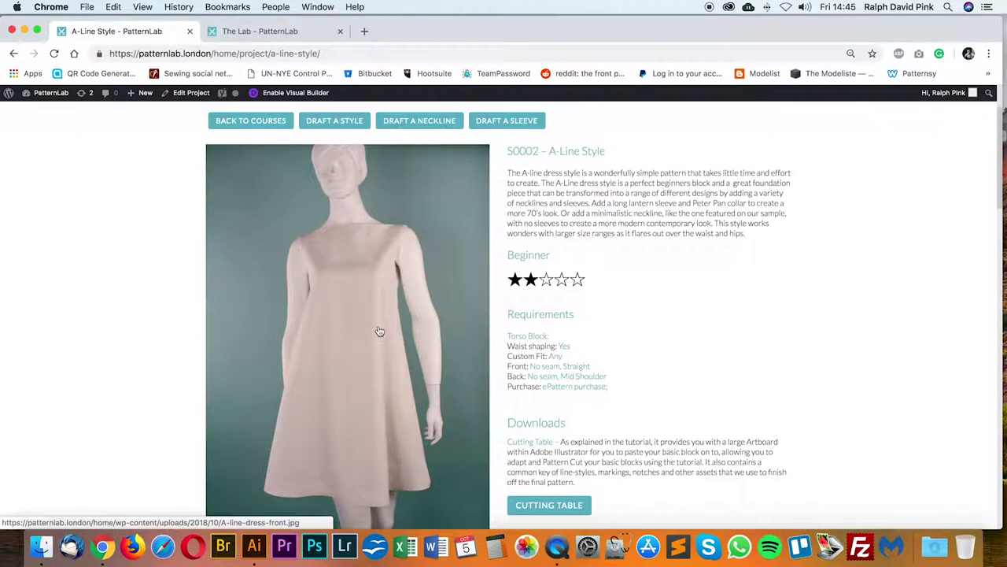
pyautogui.scroll(-2, 364, 454)
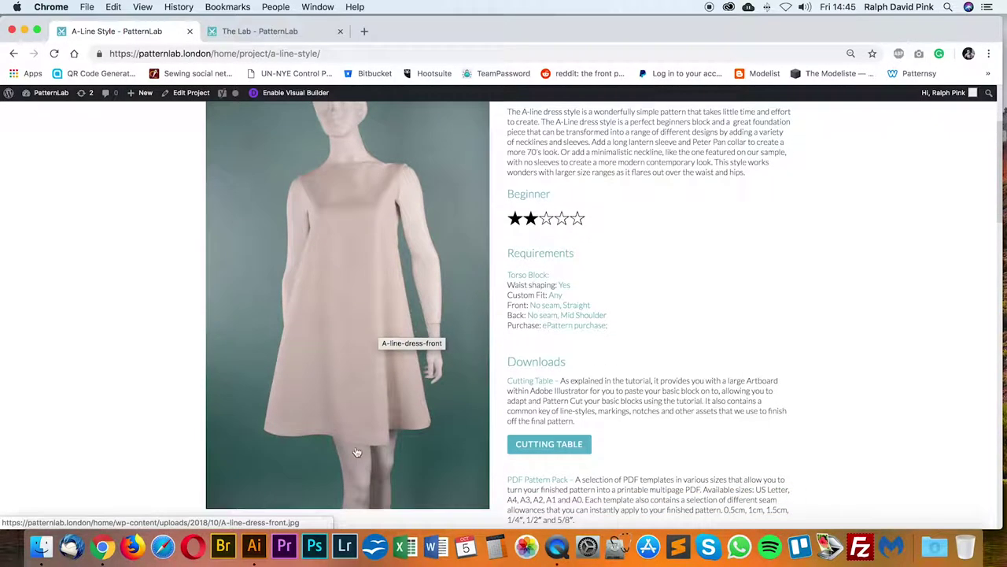
pyautogui.click(236, 32)
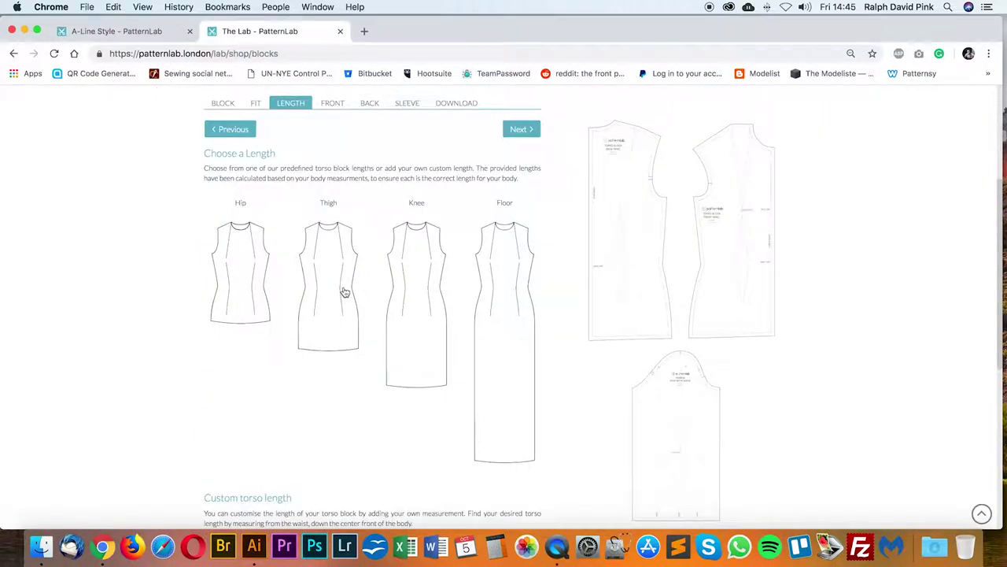
pyautogui.click(336, 276)
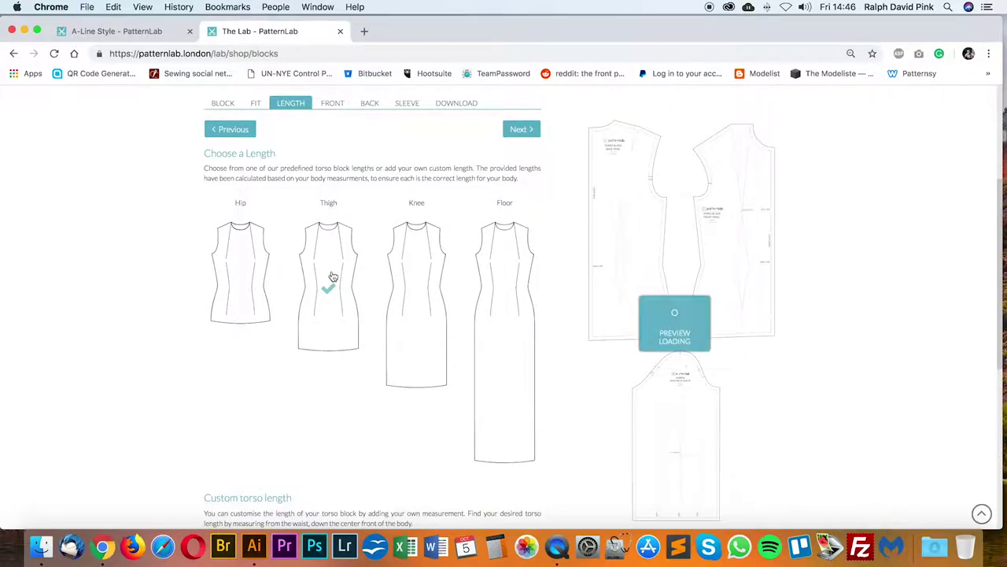
# Step: Try the Floor length for the torso block and examine its pattern preview
pyautogui.click(513, 281)
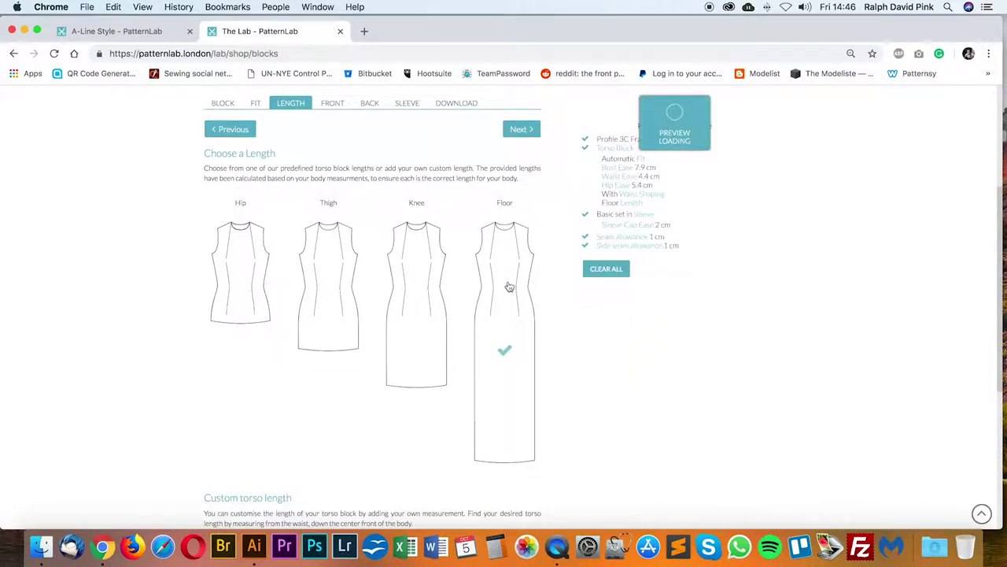
pyautogui.scroll(-2, 524, 304)
pyautogui.scroll(-1, 524, 303)
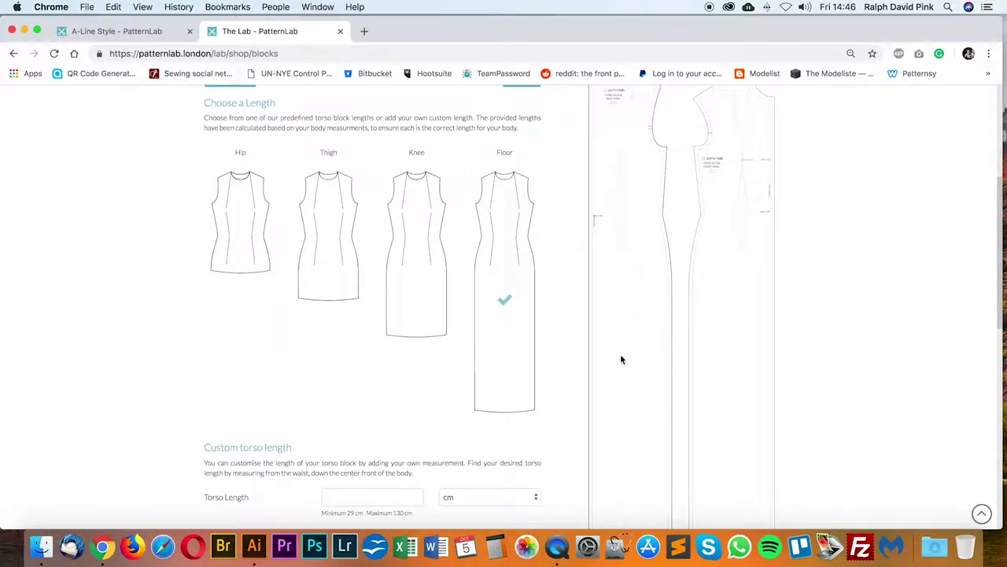
pyautogui.scroll(3, 455, 265)
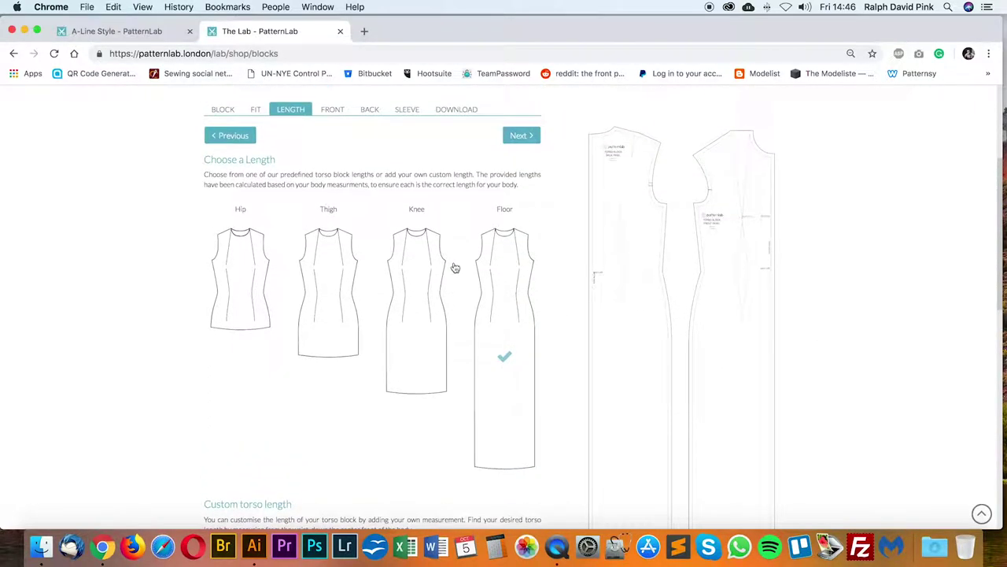
# Step: Set the torso block length back to Thigh and compare it with the sample dress on the course page
pyautogui.click(333, 272)
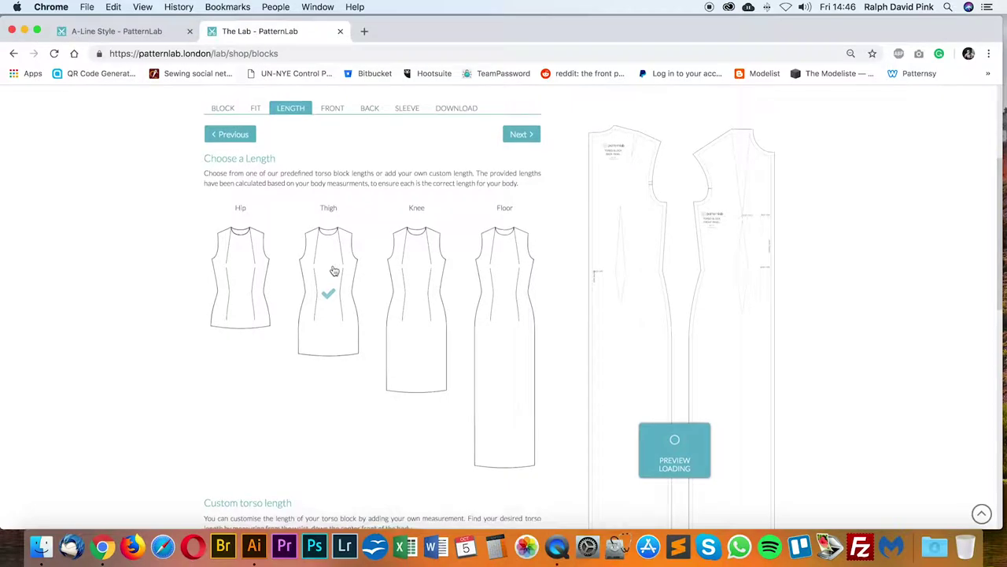
pyautogui.click(146, 32)
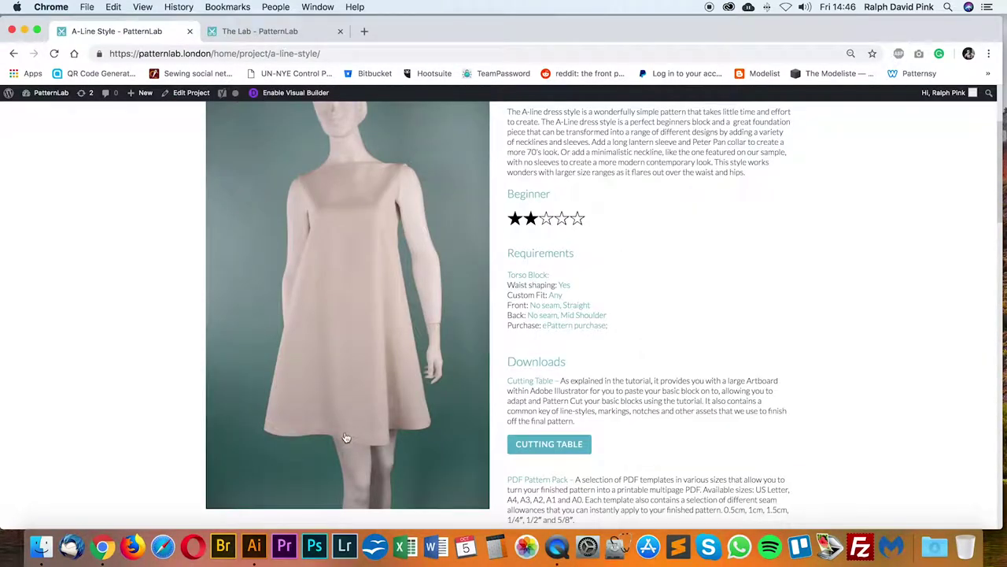
pyautogui.click(261, 39)
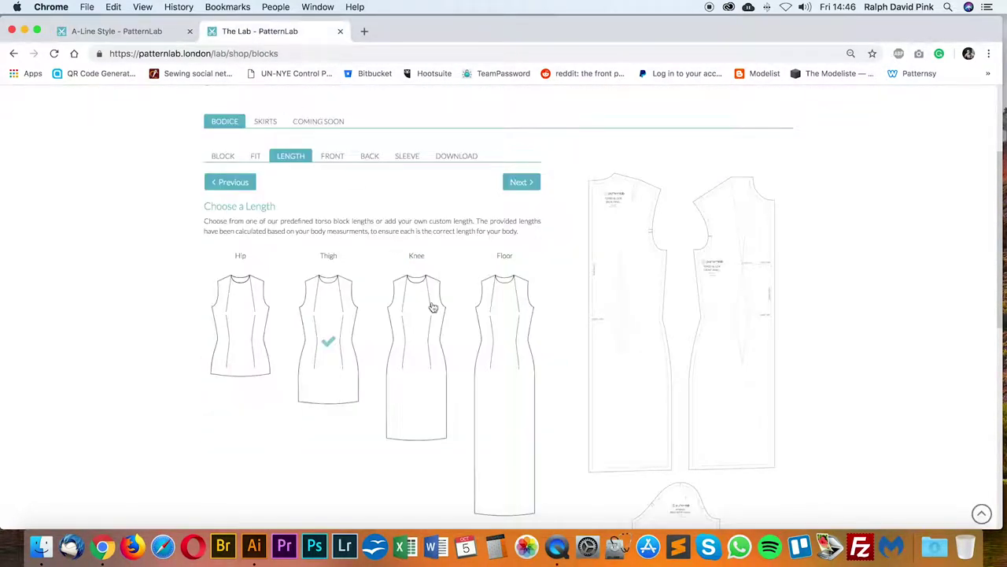
# Step: Choose No Seam for the torso centre front, as listed in the course requirements
pyautogui.click(534, 192)
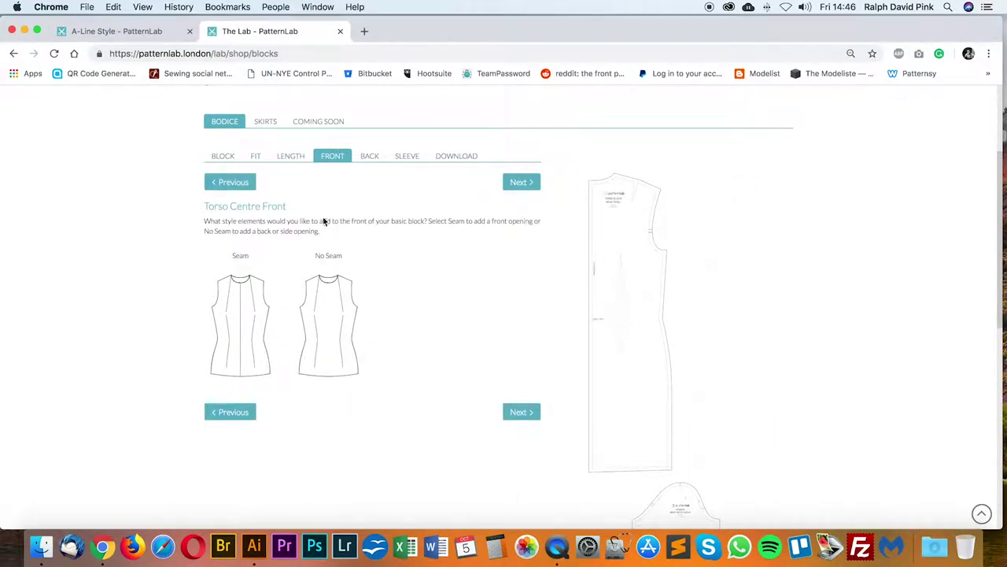
pyautogui.click(142, 31)
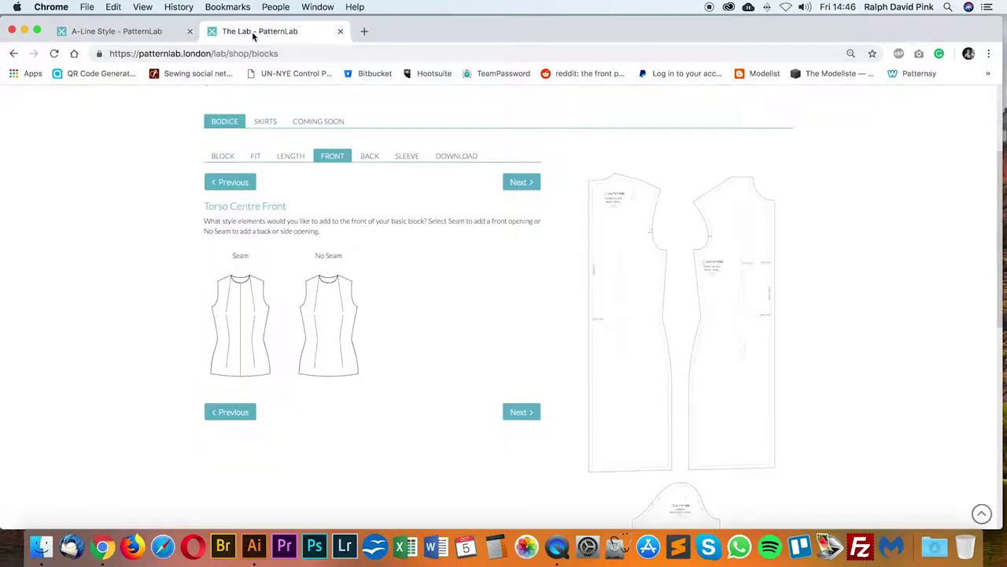
pyautogui.click(328, 315)
# Step: Choose the Straight dart style for the front, matching the course requirements, and check the updated pattern preview
pyautogui.scroll(-2, 418, 338)
pyautogui.scroll(-1, 420, 338)
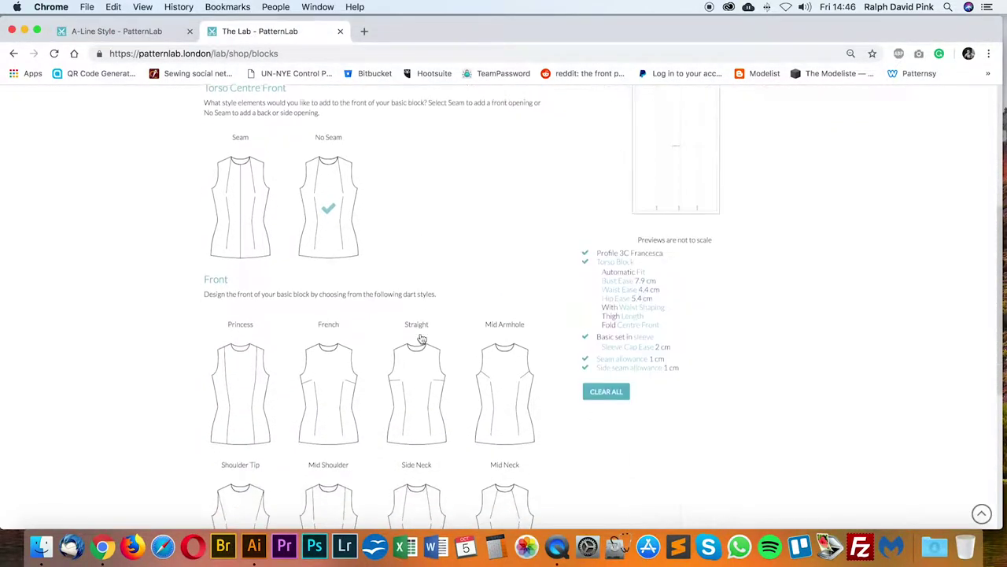
pyautogui.click(138, 30)
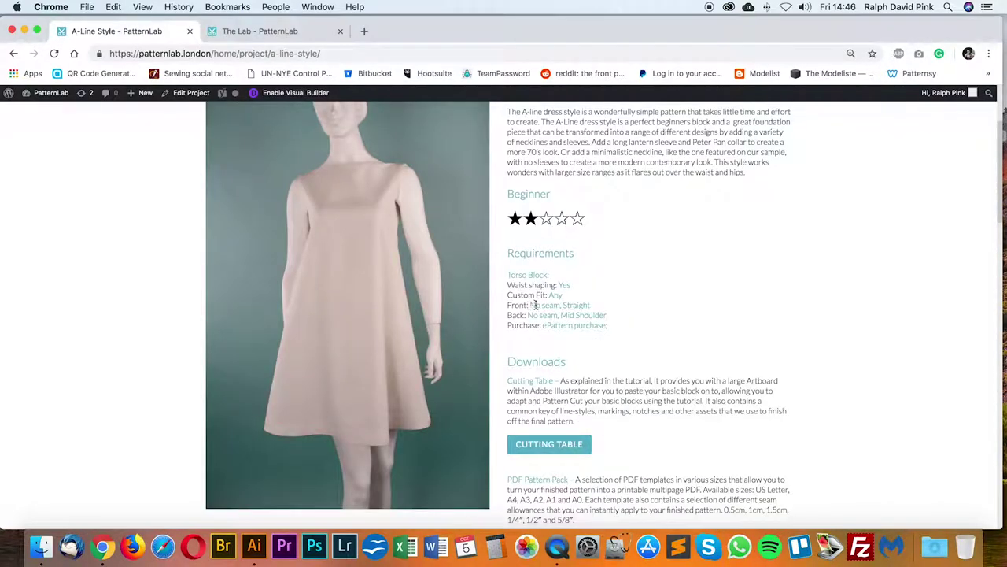
pyautogui.click(272, 30)
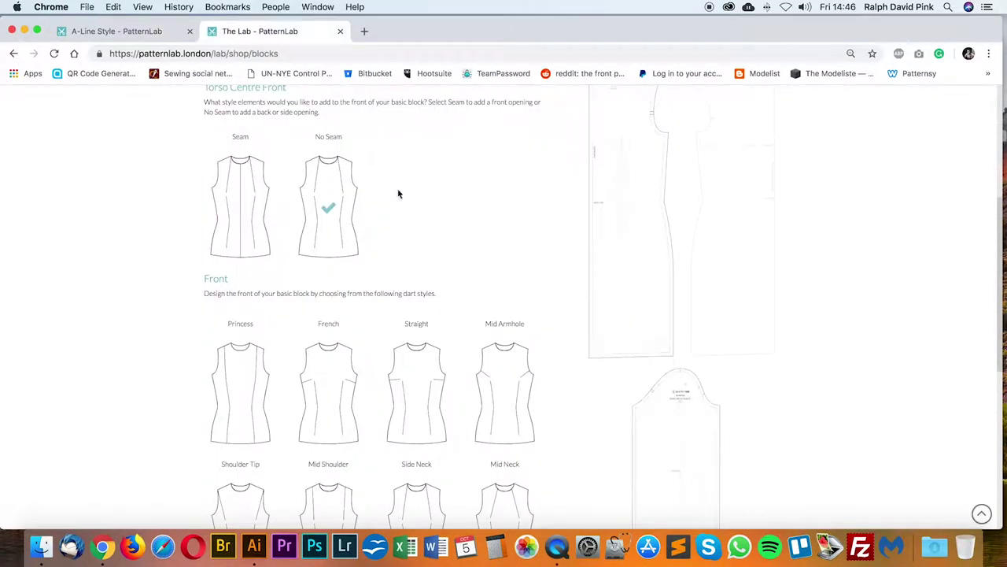
pyautogui.click(419, 381)
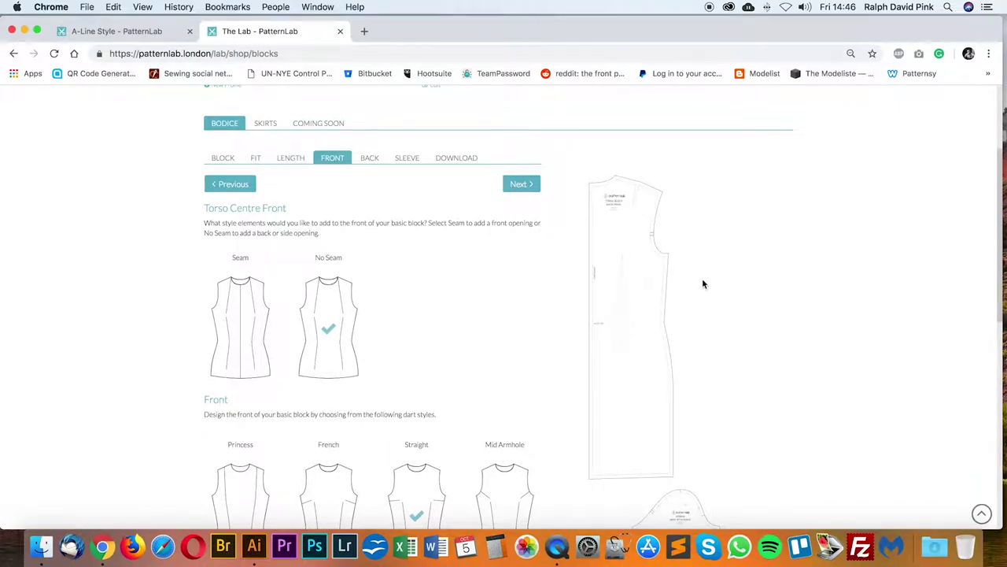
pyautogui.scroll(-2, 436, 293)
pyautogui.scroll(2, 436, 294)
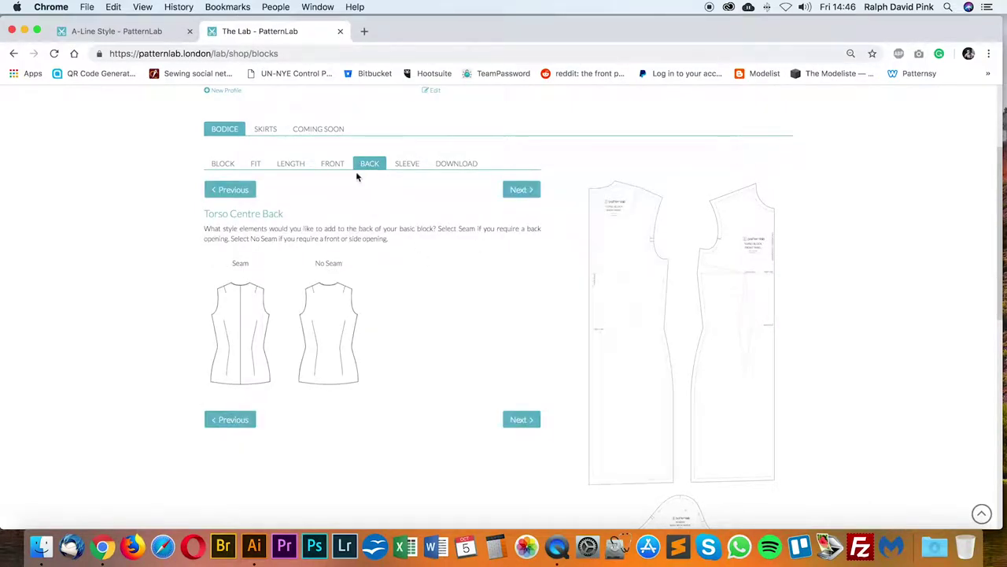
# Step: Consult the sample dress and requirements on the course page and choose No Seam for the torso centre back
pyautogui.click(118, 31)
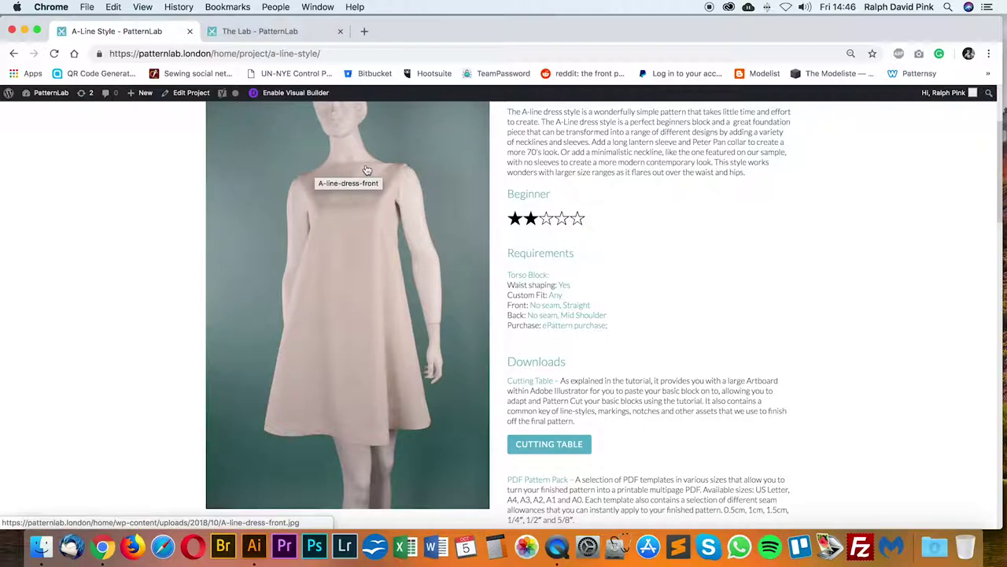
pyautogui.scroll(2, 366, 170)
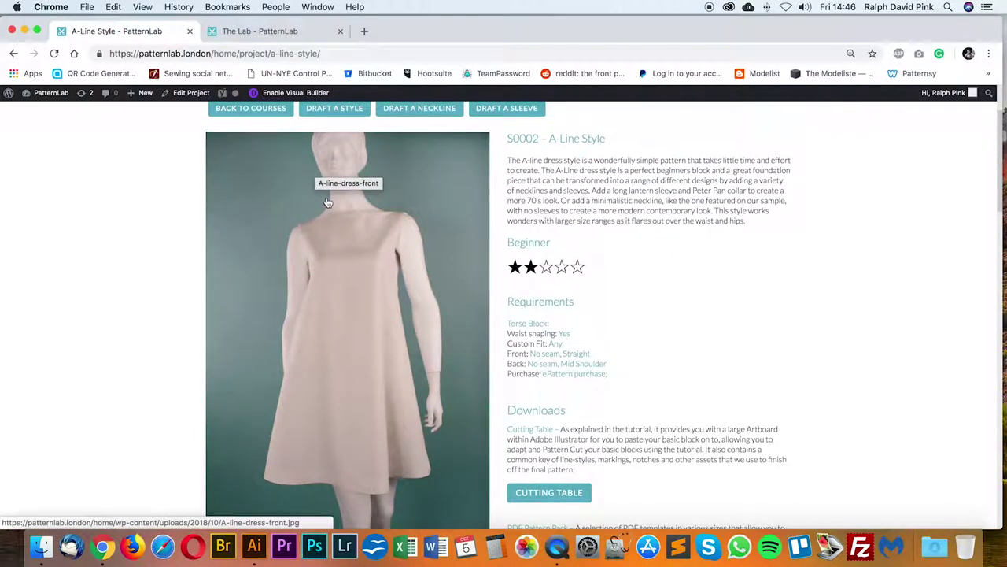
pyautogui.click(257, 38)
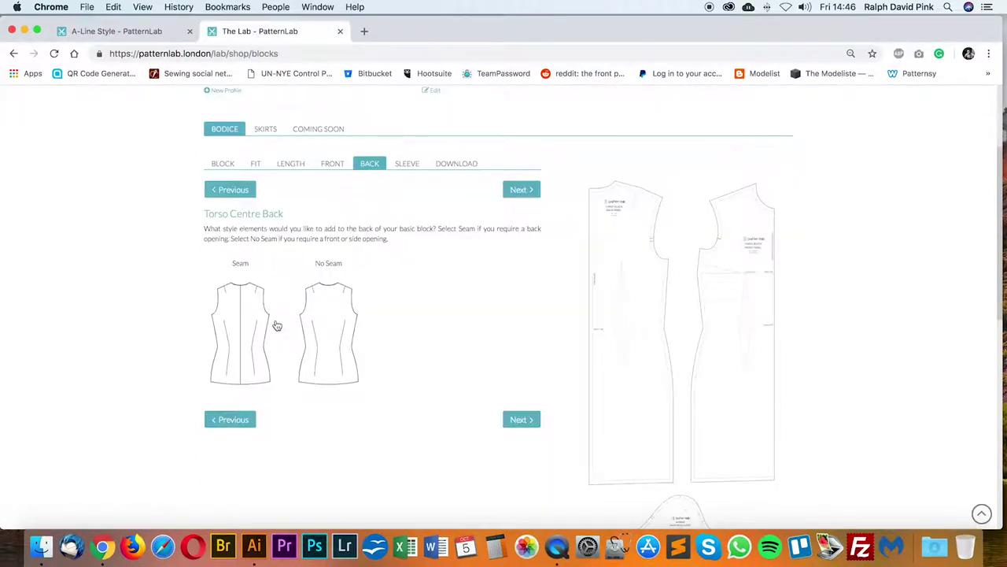
pyautogui.click(334, 319)
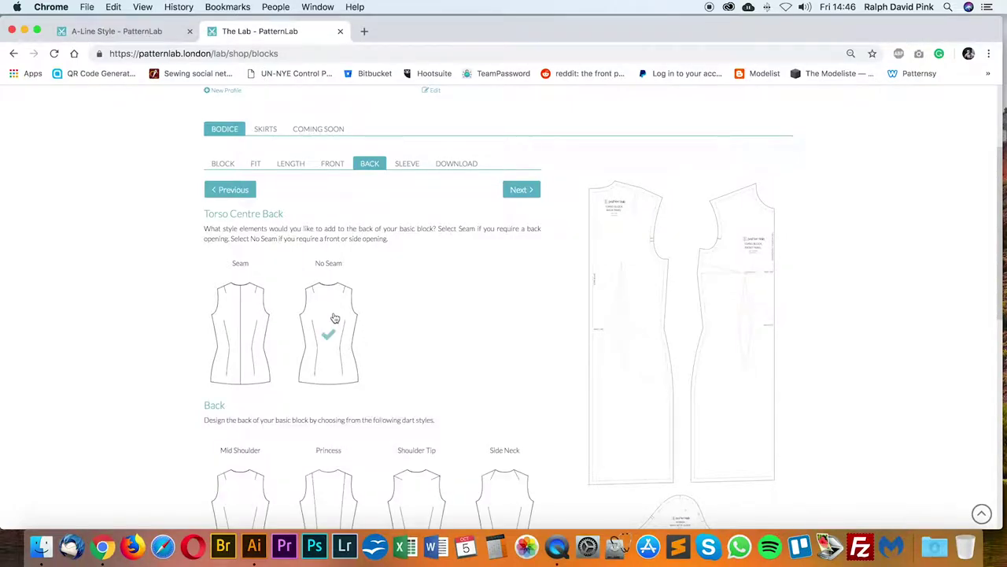
# Step: Choose the Mid Shoulder dart style for the back of the torso block and check the pattern preview
pyautogui.scroll(-3, 414, 324)
pyautogui.scroll(-2, 413, 318)
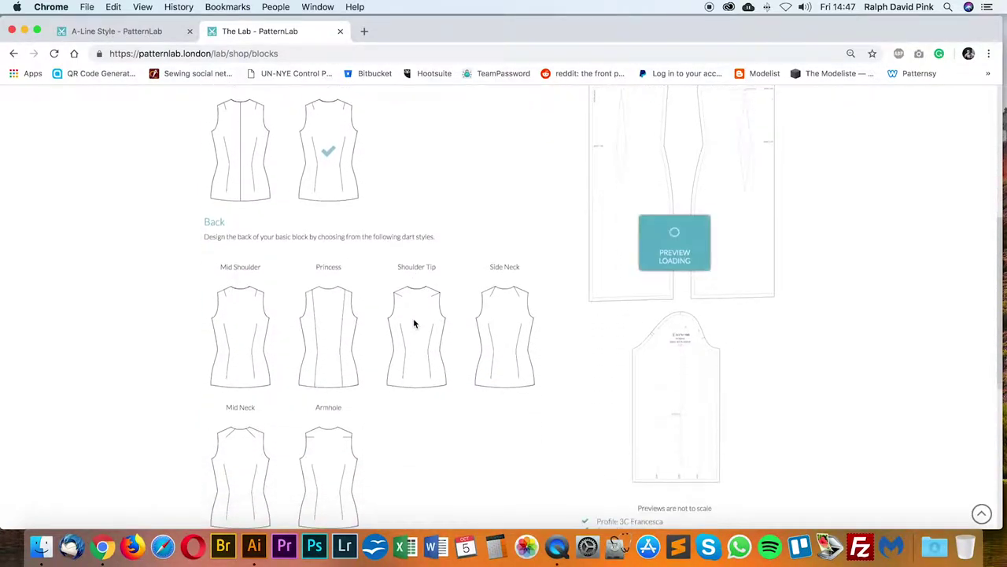
pyautogui.click(244, 324)
pyautogui.scroll(3, 592, 312)
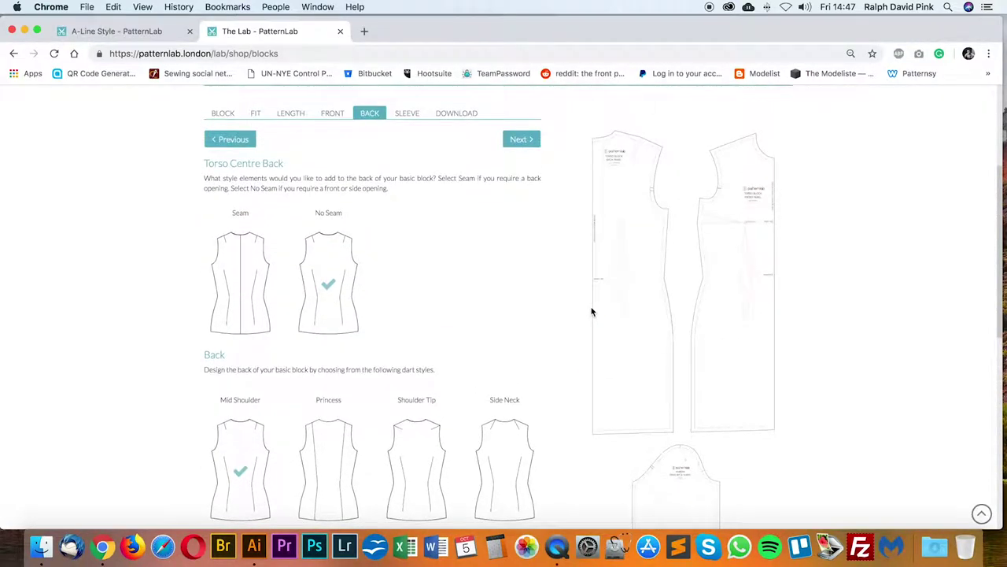
# Step: Keep the basic set in sleeve with its default cap ease, check the sleeve in the preview, and continue to the download options
pyautogui.click(528, 142)
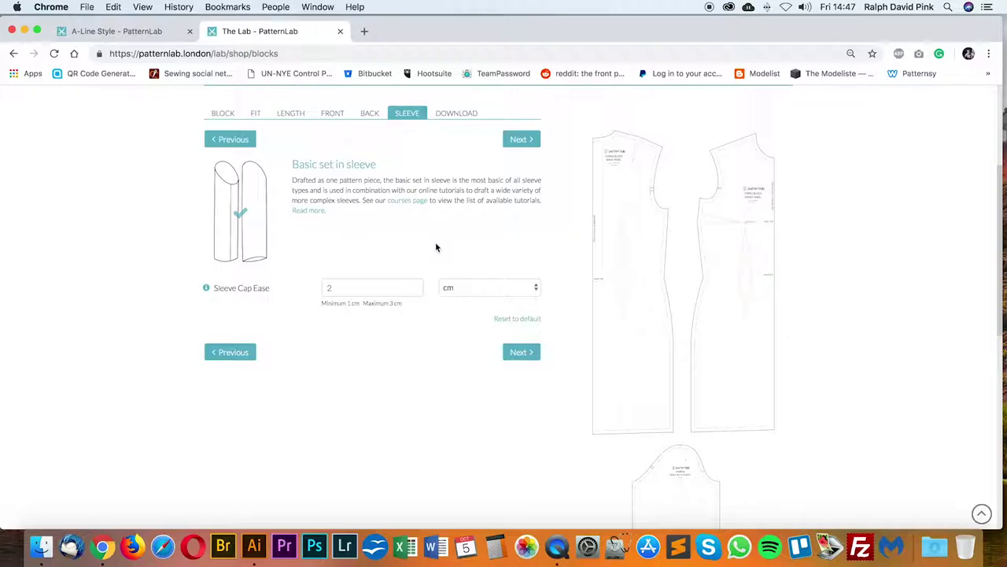
pyautogui.scroll(-3, 677, 394)
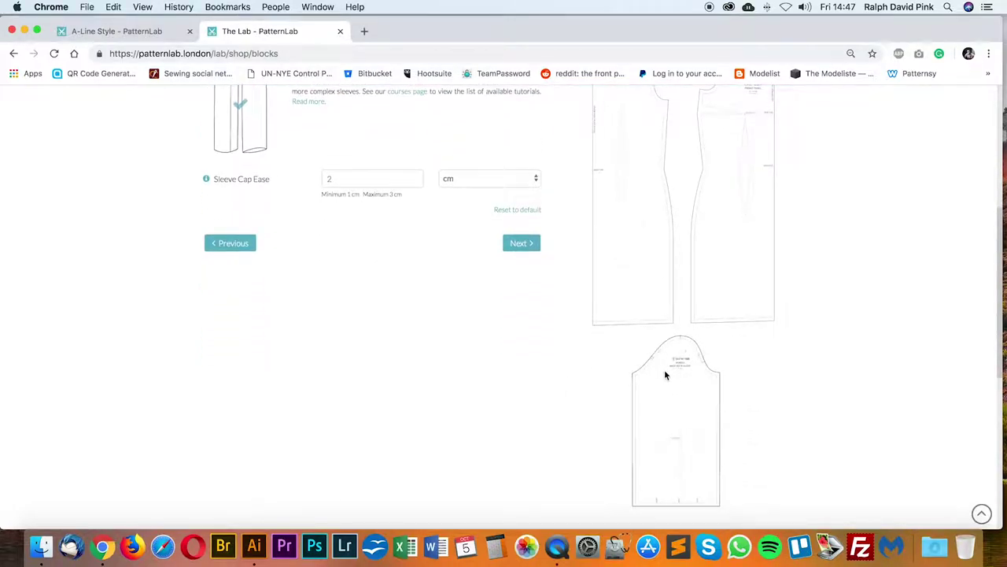
pyautogui.scroll(2, 665, 375)
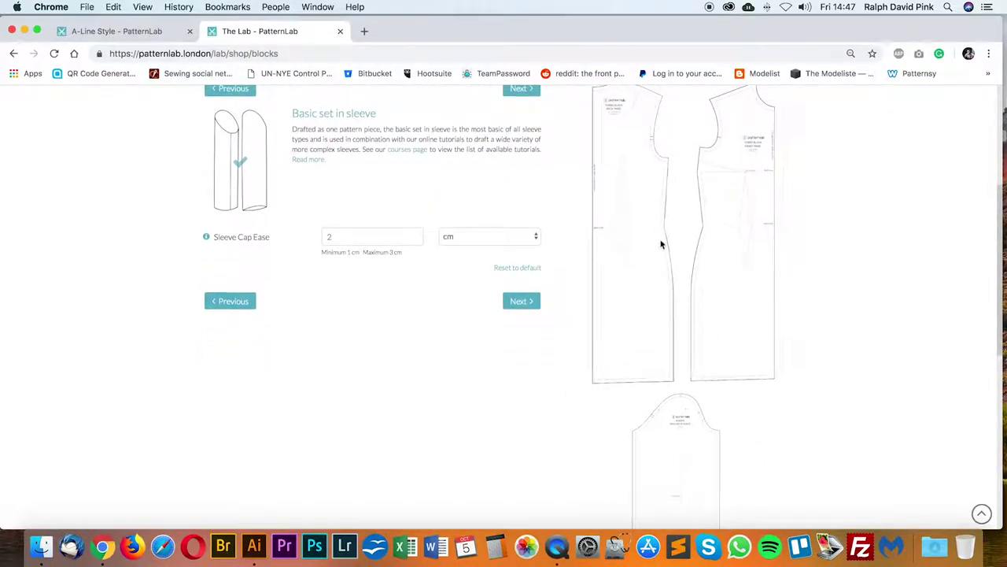
pyautogui.scroll(3, 378, 204)
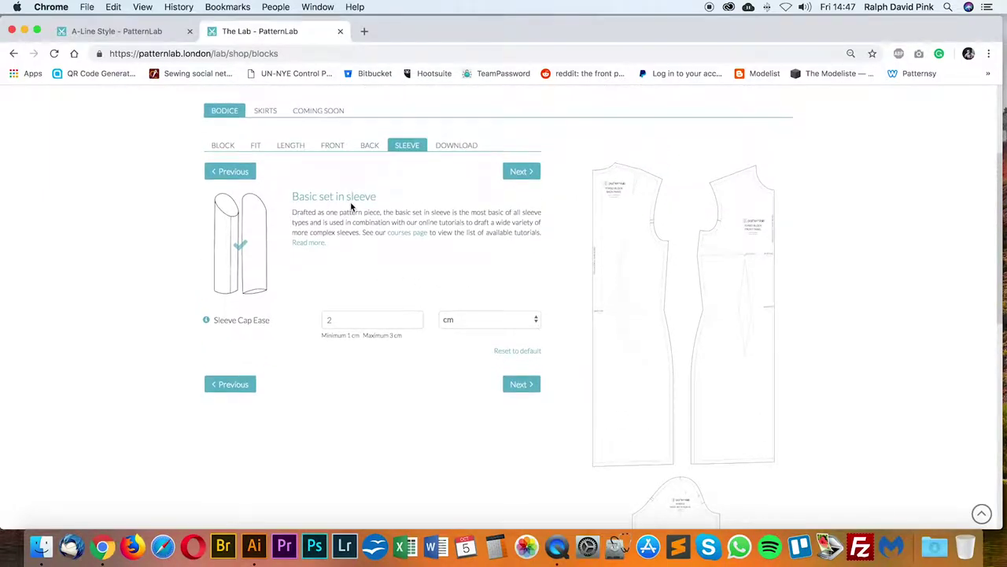
pyautogui.click(519, 173)
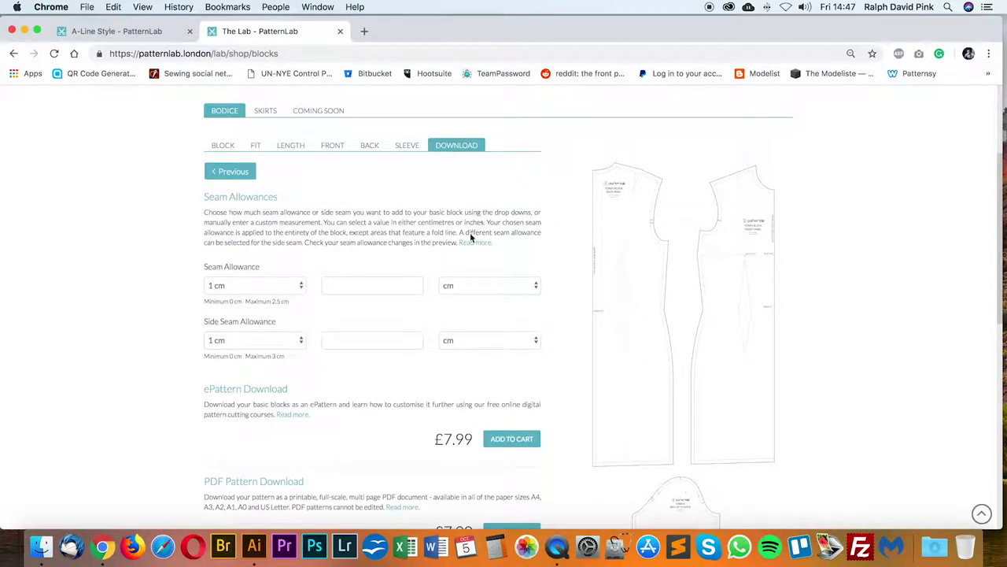
# Step: Examine the seam allowance settings and compare the ePattern and PDF Pattern download options, including the explanation of what an ePattern is
pyautogui.scroll(-2, 452, 270)
pyautogui.scroll(1, 452, 272)
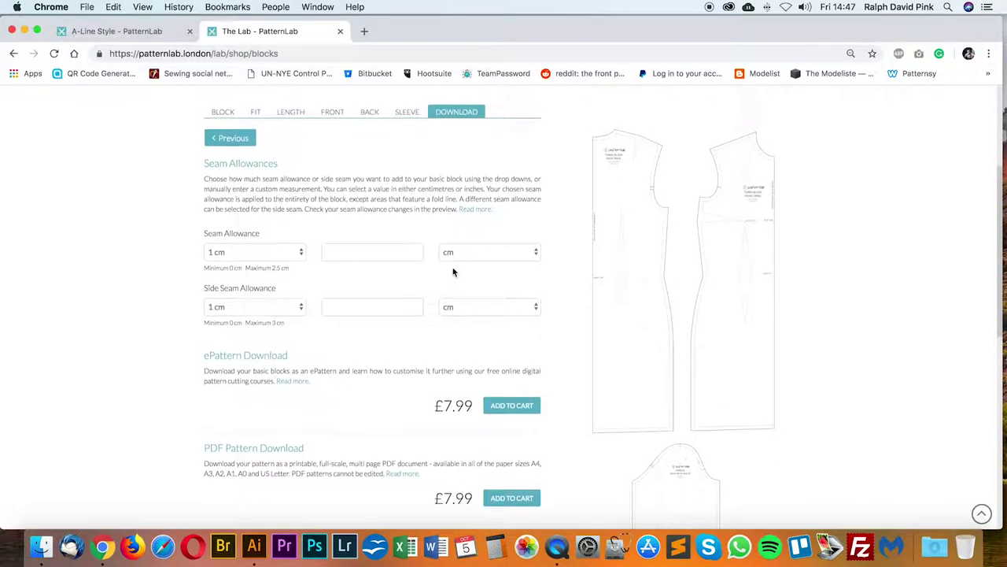
pyautogui.scroll(1, 453, 271)
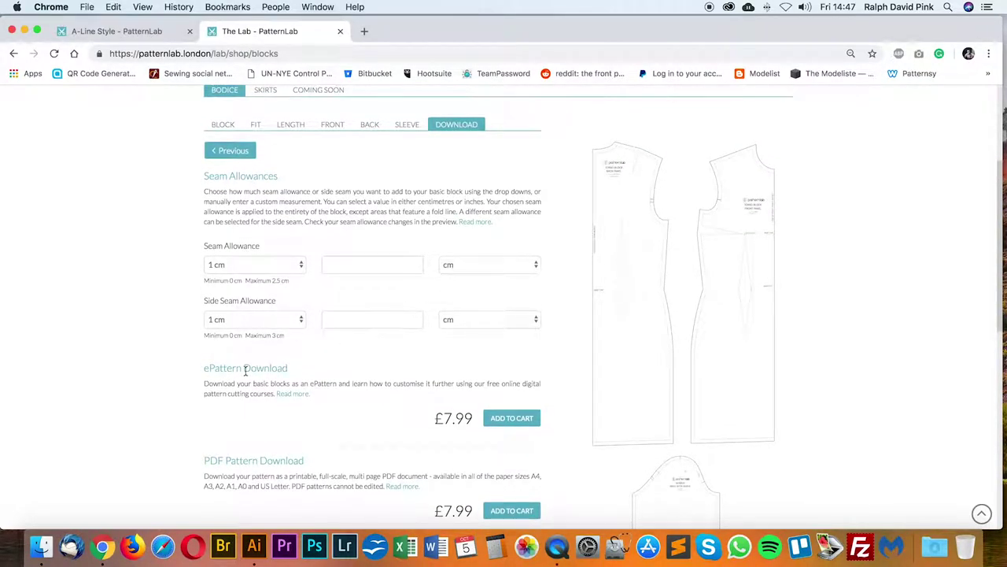
pyautogui.click(293, 395)
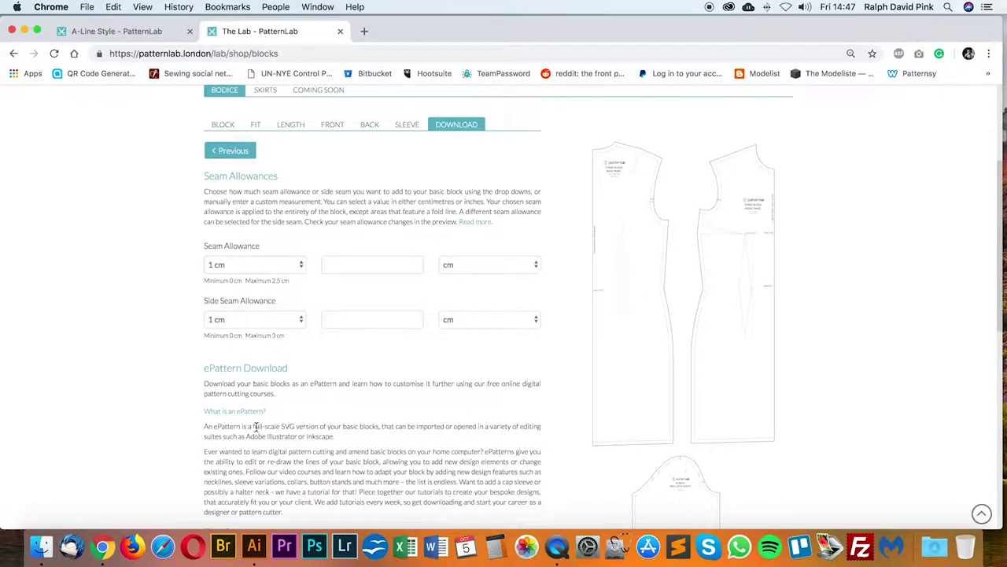
pyautogui.scroll(-3, 259, 425)
pyautogui.click(211, 367)
pyautogui.scroll(2, 288, 333)
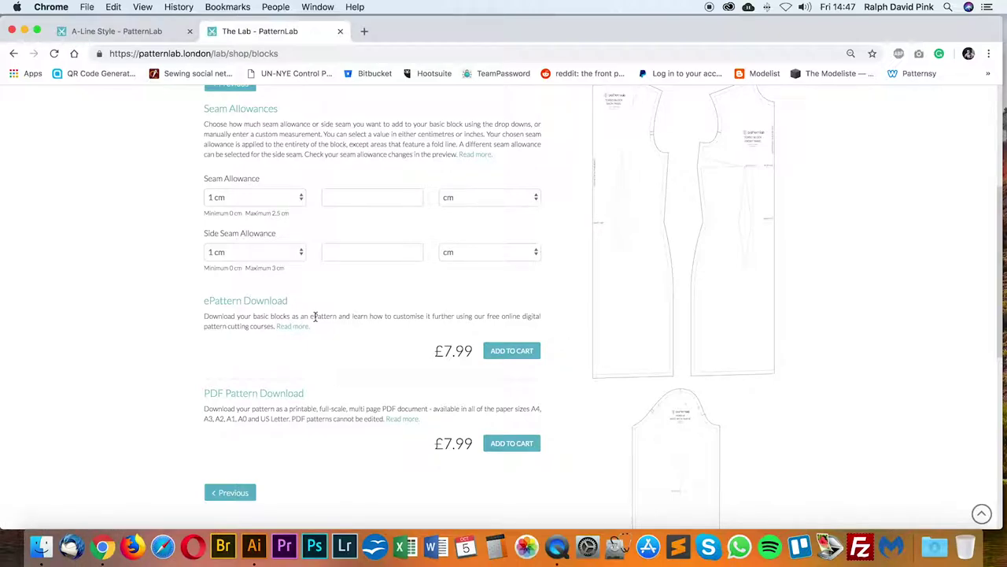
pyautogui.scroll(1, 318, 321)
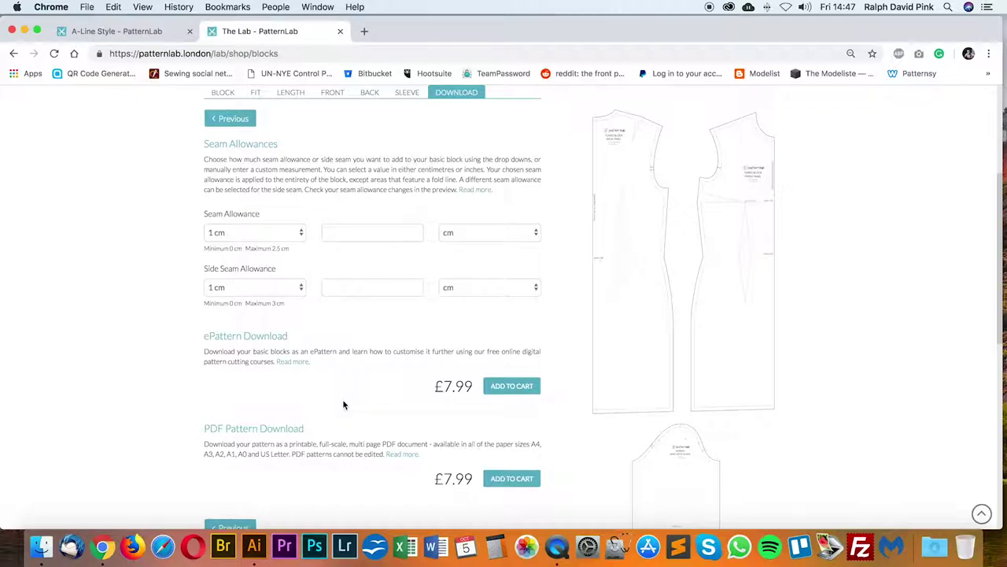
pyautogui.scroll(-2, 343, 404)
pyautogui.scroll(1, 347, 397)
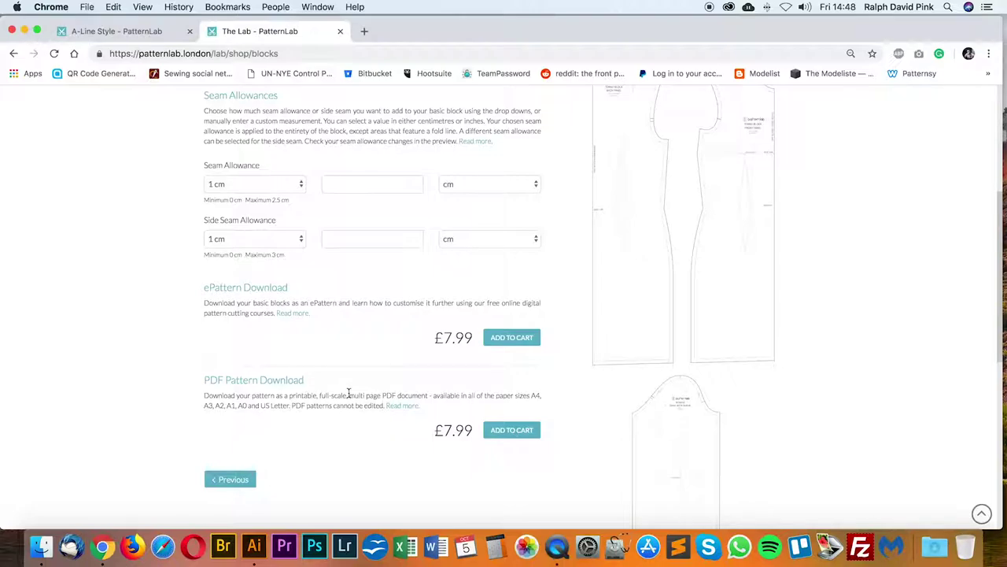
pyautogui.moveTo(207, 381); pyautogui.dragTo(321, 380)
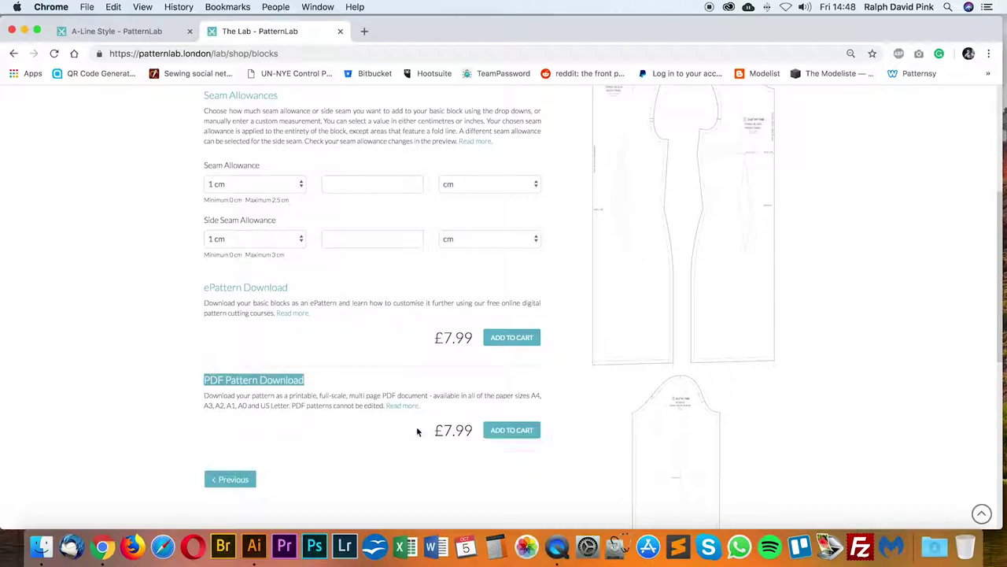
# Step: Set both the seam allowance and the side seam allowance to None and check the pattern preview
pyautogui.scroll(2, 349, 353)
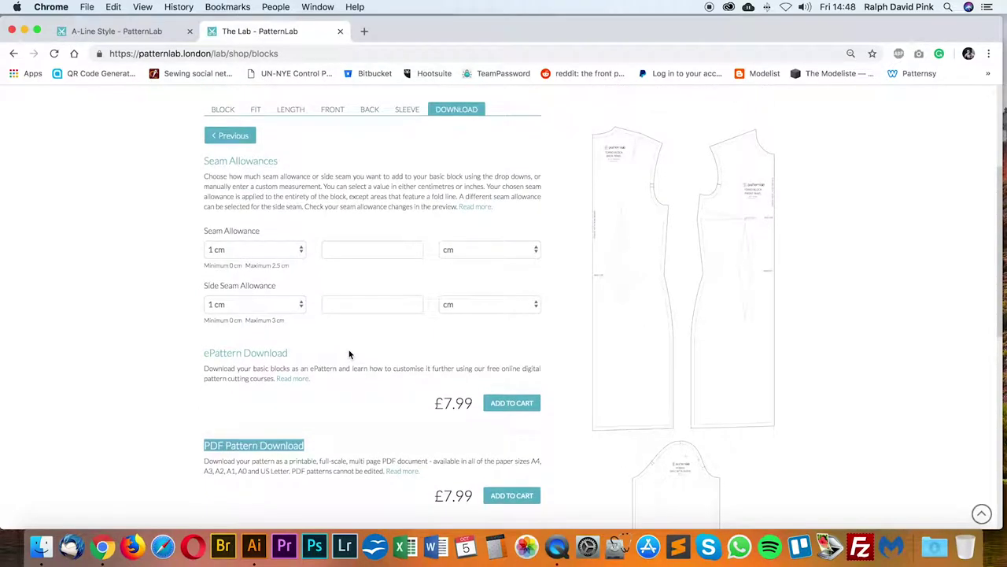
pyautogui.click(300, 248)
pyautogui.click(266, 229)
pyautogui.click(301, 304)
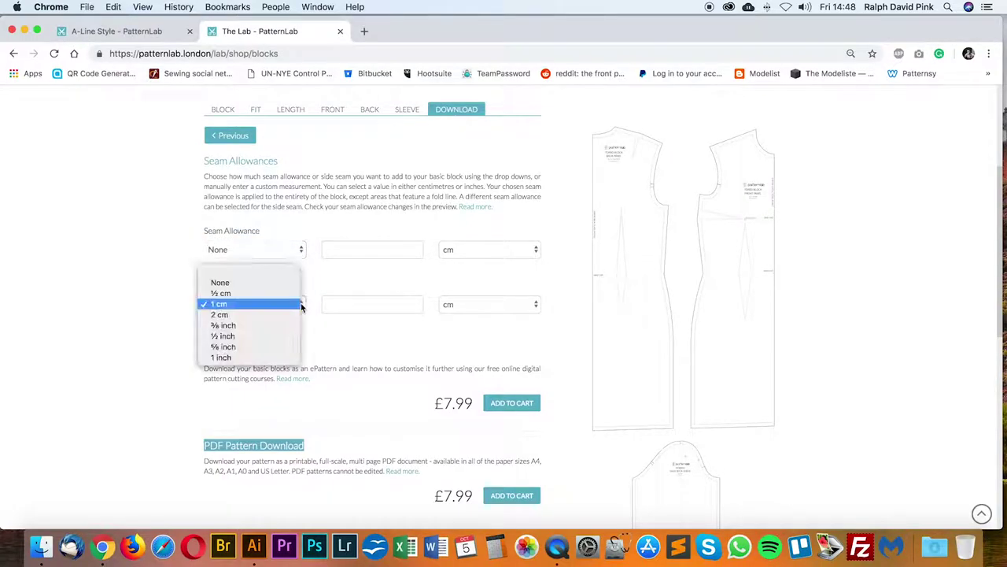
pyautogui.click(252, 284)
pyautogui.scroll(-1, 399, 368)
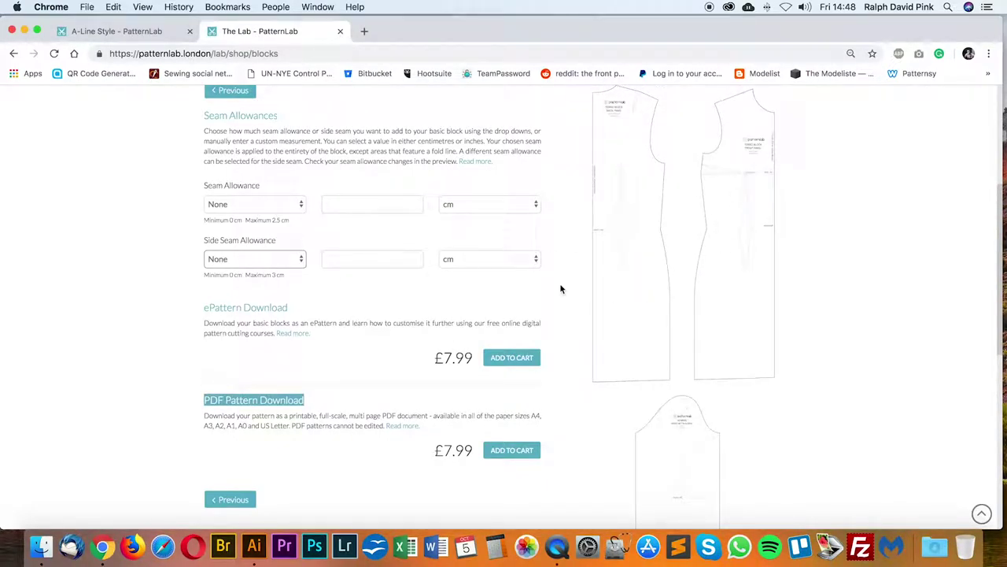
# Step: Add the ePattern version of the block to the cart and proceed to checkout
pyautogui.scroll(-1, 304, 318)
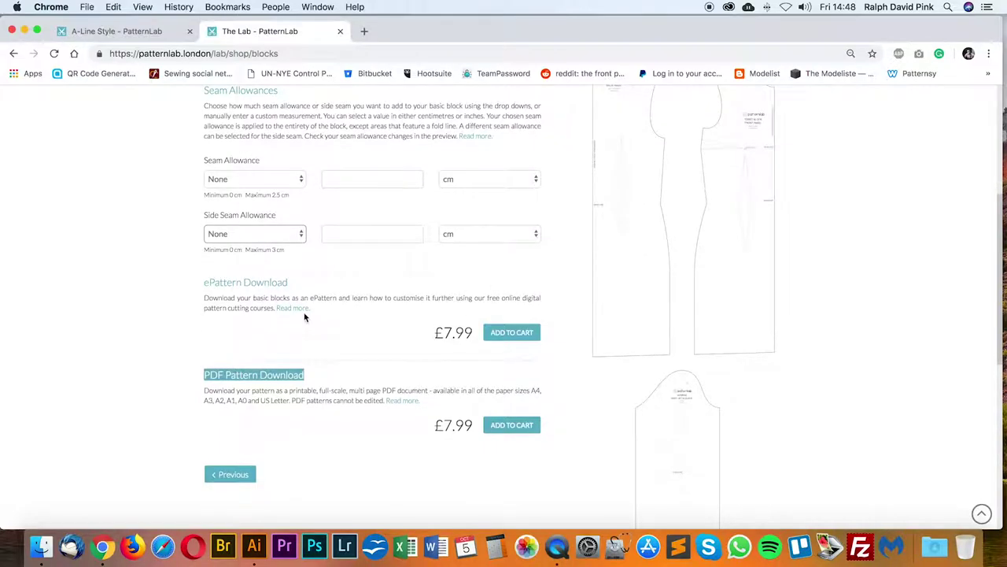
pyautogui.click(499, 349)
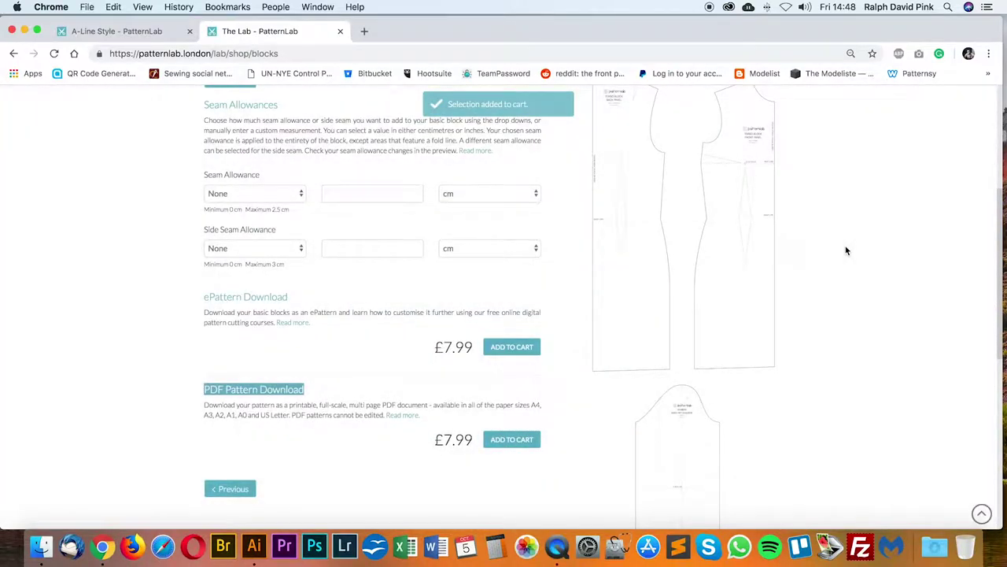
pyautogui.scroll(5, 846, 250)
pyautogui.moveTo(786, 128)
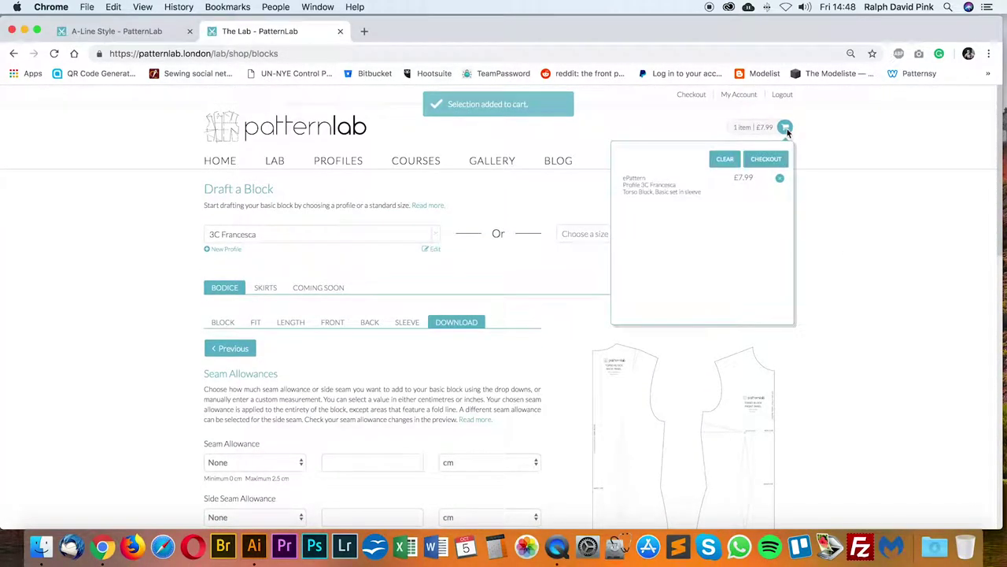
pyautogui.click(768, 161)
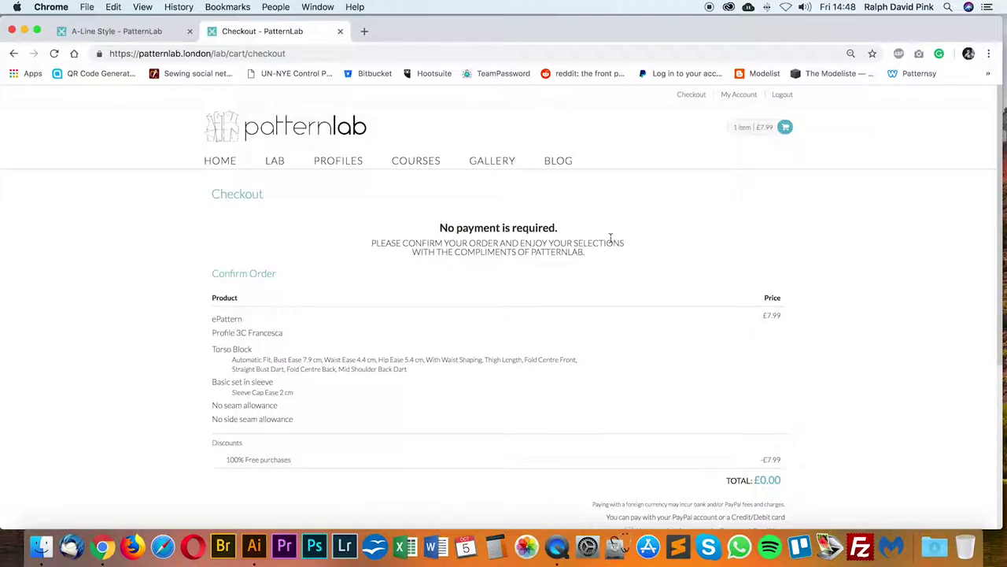
# Step: Review the block and sleeve options in the order summary, agree to the Terms and Conditions, and confirm the order
pyautogui.scroll(-3, 618, 245)
pyautogui.doubleClick(217, 208)
pyautogui.moveTo(259, 226); pyautogui.dragTo(418, 312)
pyautogui.click(315, 266)
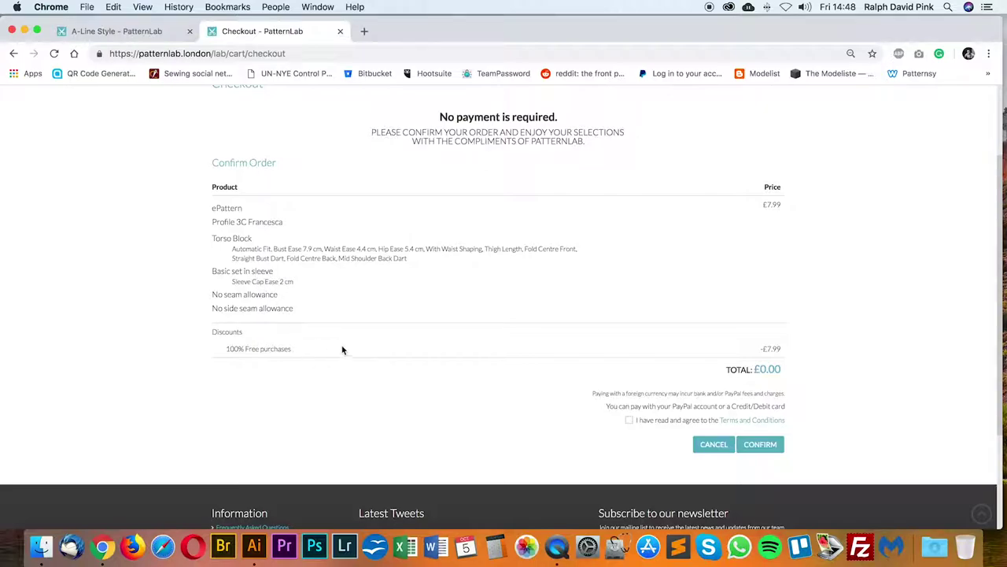
pyautogui.click(629, 421)
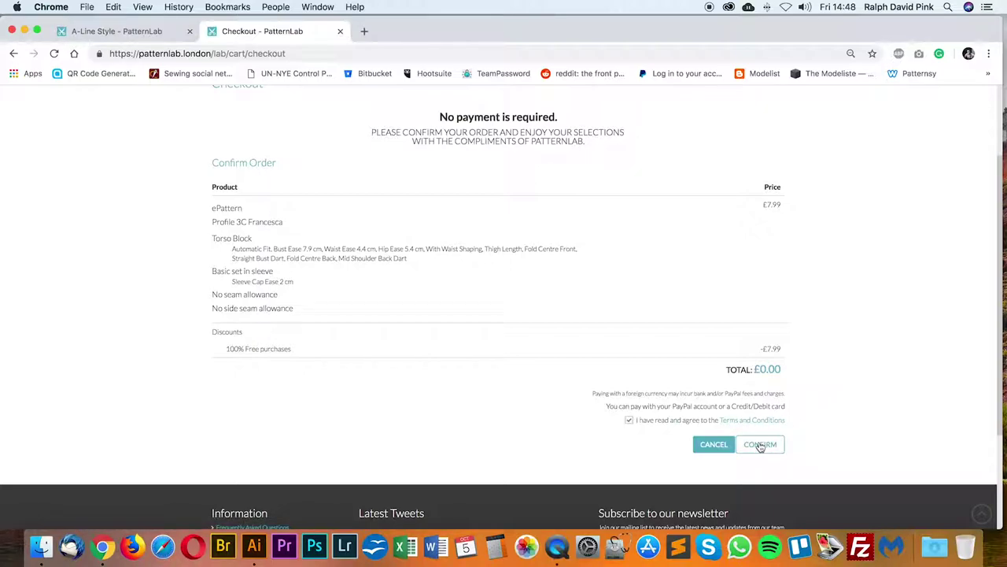
pyautogui.scroll(2, 760, 447)
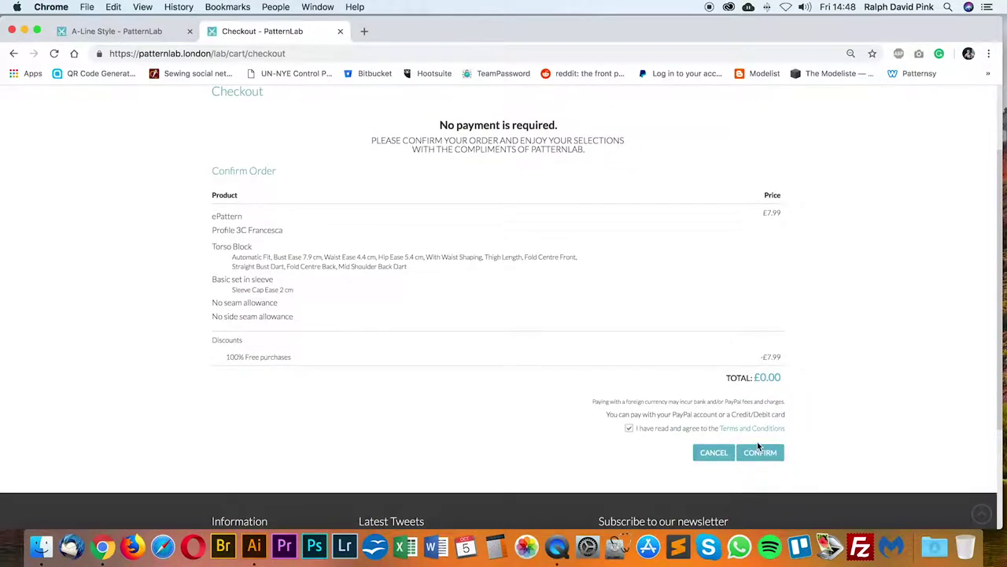
pyautogui.scroll(1, 756, 442)
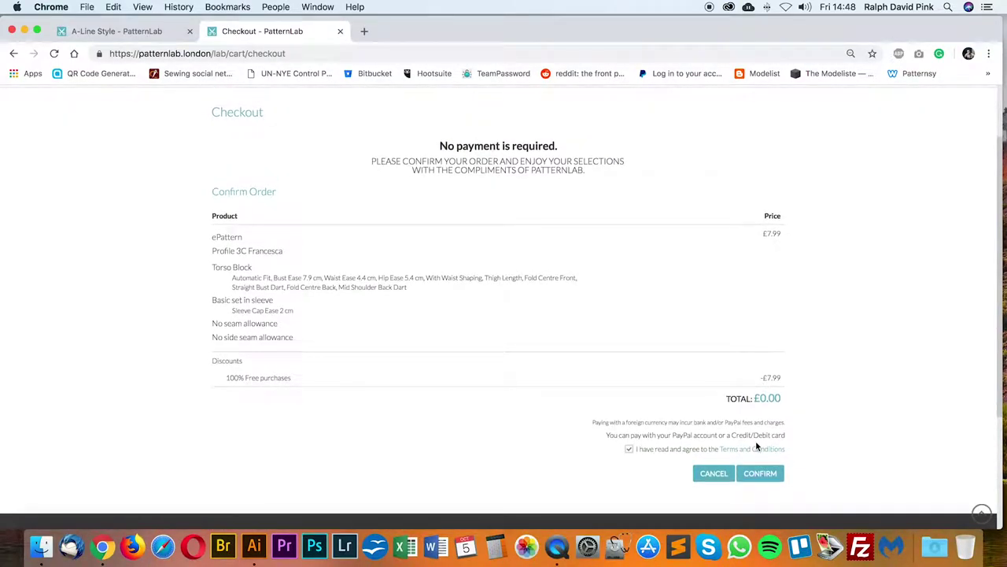
pyautogui.click(757, 474)
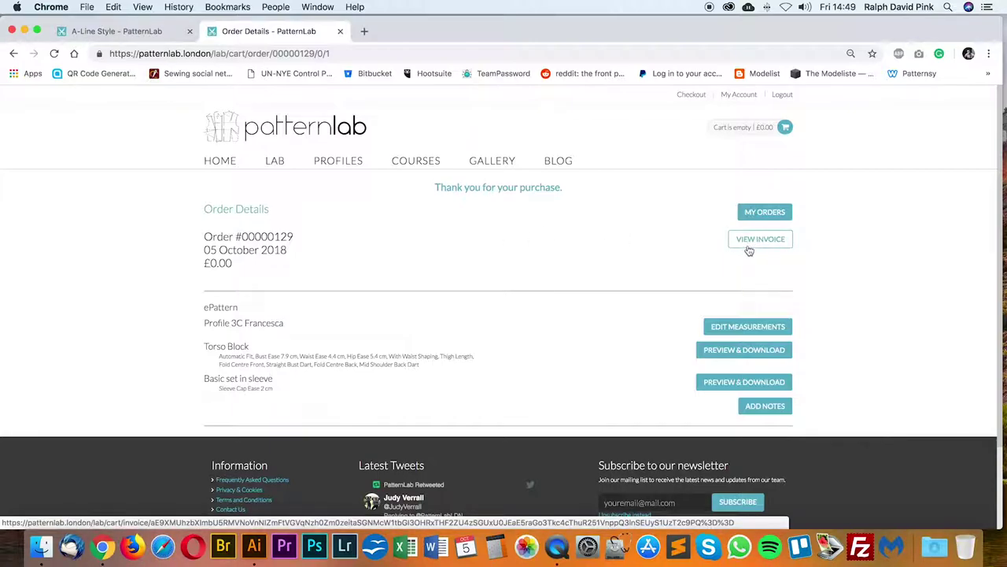
# Step: Open the torso block's preview from the order details and inspect its front and back panels
pyautogui.scroll(-1, 753, 243)
pyautogui.scroll(-3, 752, 205)
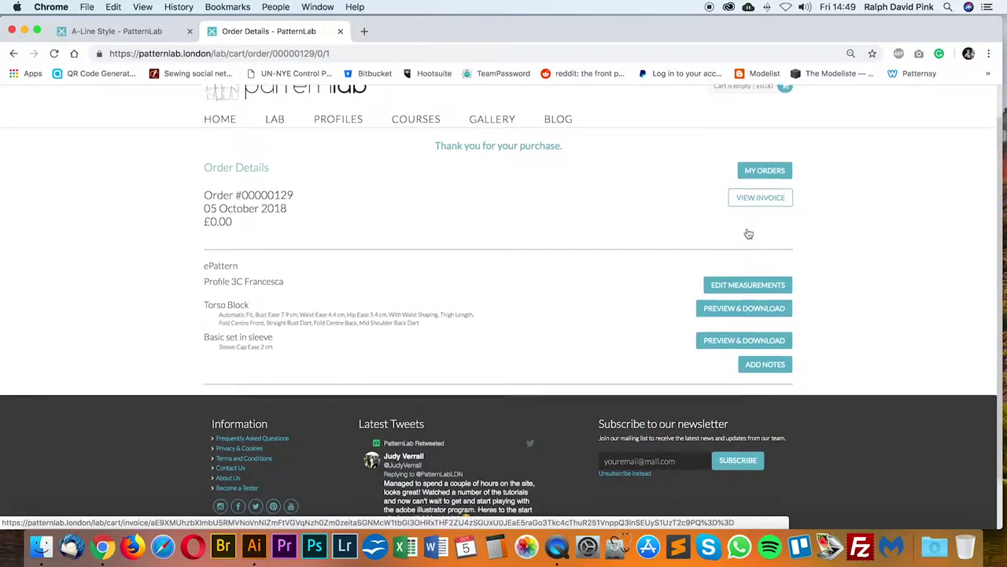
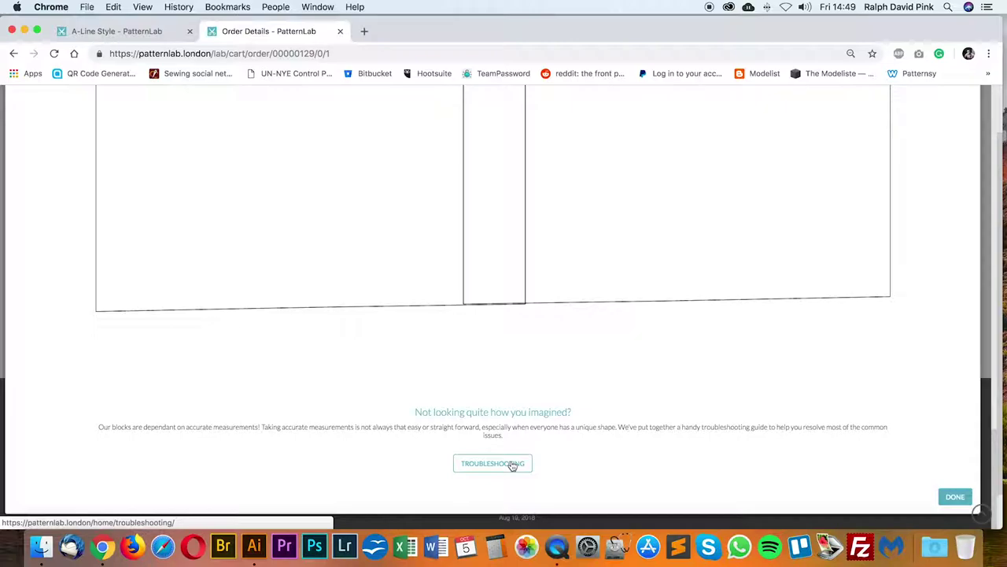
pyautogui.scroll(10, 514, 452)
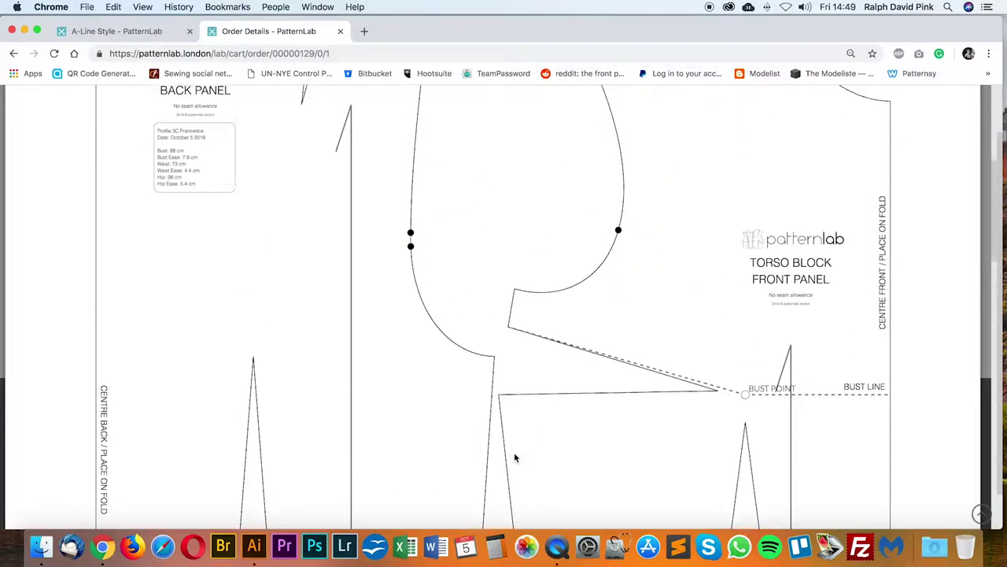
pyautogui.scroll(8, 514, 451)
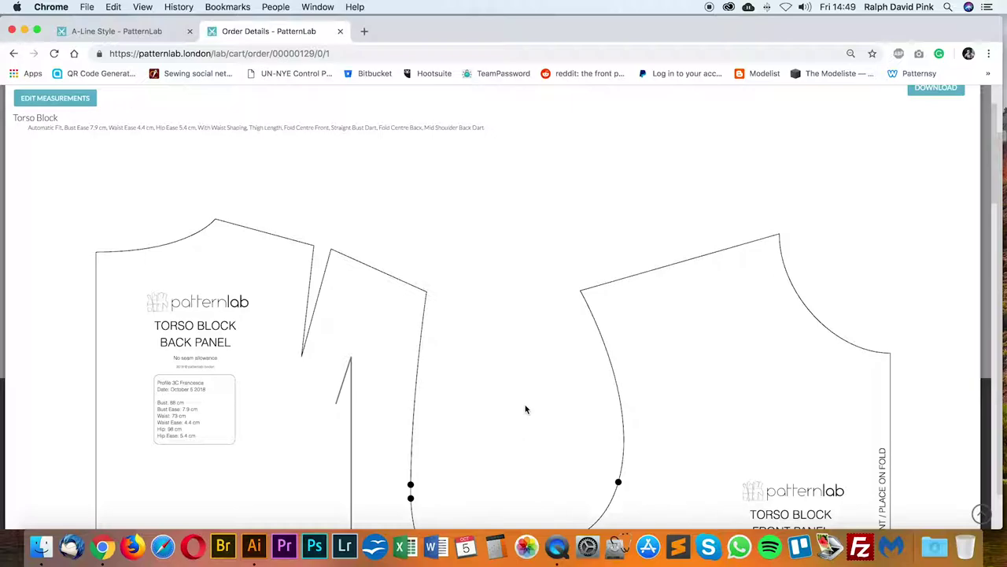
pyautogui.scroll(2, 526, 409)
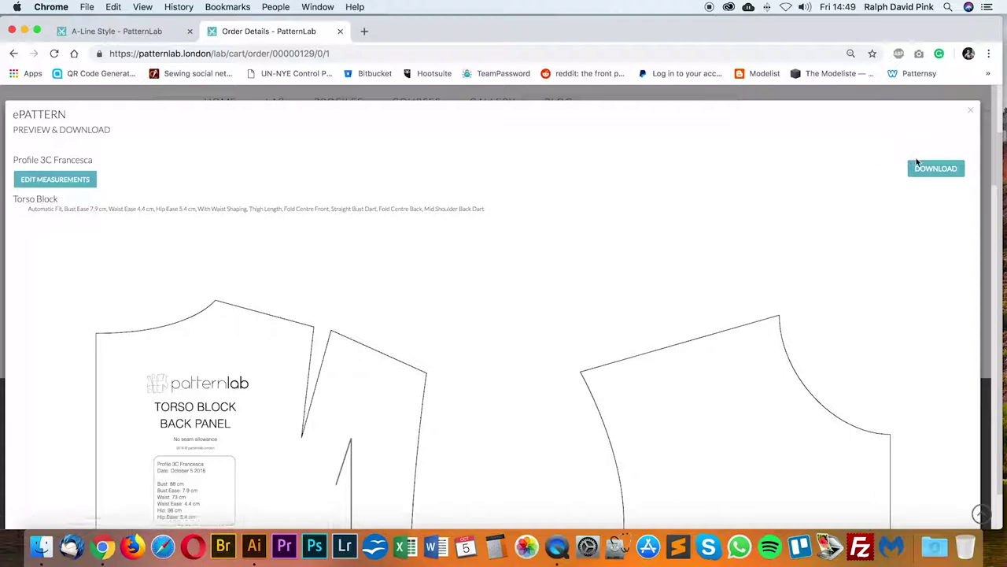
pyautogui.scroll(-5, 480, 372)
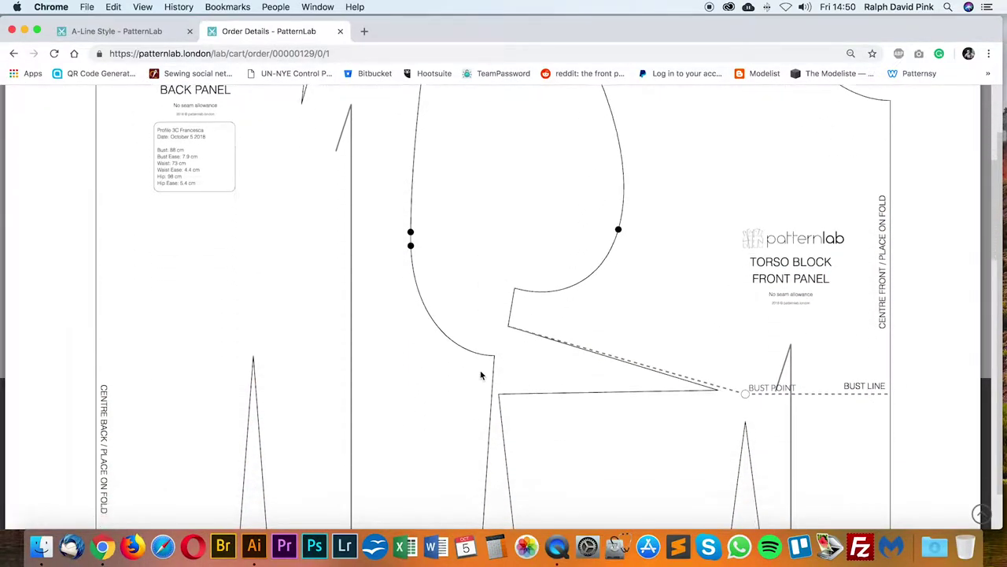
pyautogui.scroll(5, 479, 374)
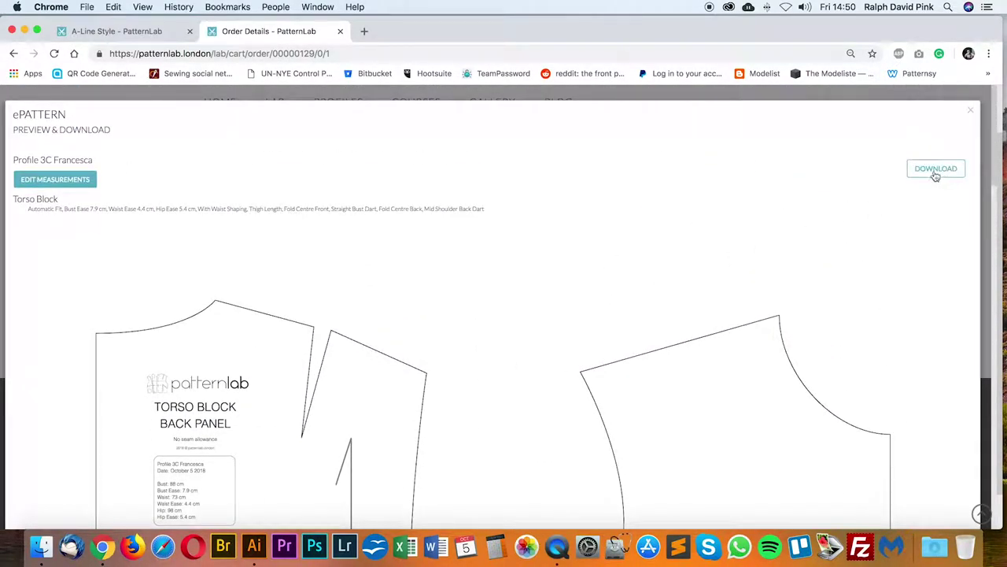
# Step: Start downloading the torso block SVG and create a Desktop folder named "3C Francesca A-line style tutorial" for it
pyautogui.click(936, 170)
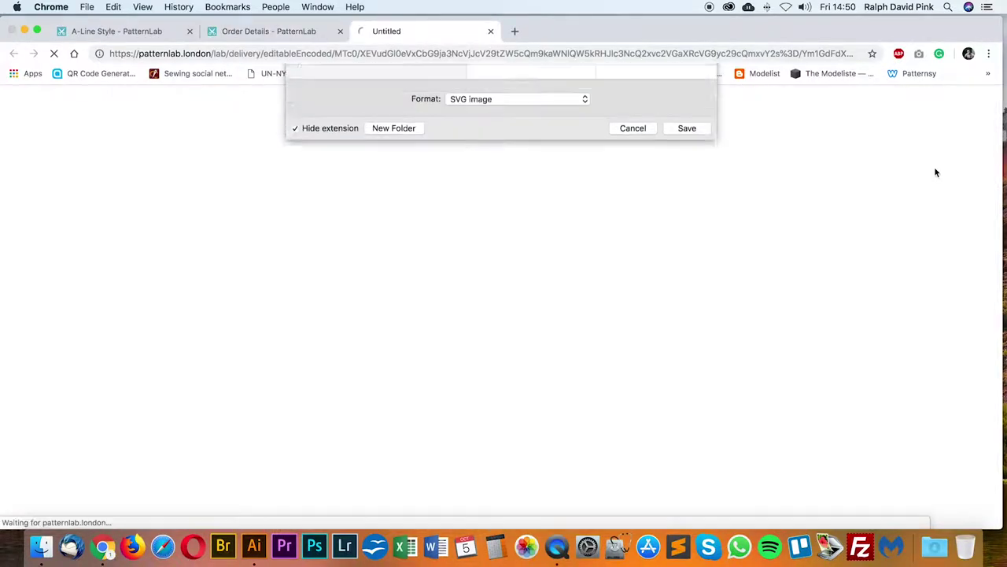
pyautogui.click(327, 244)
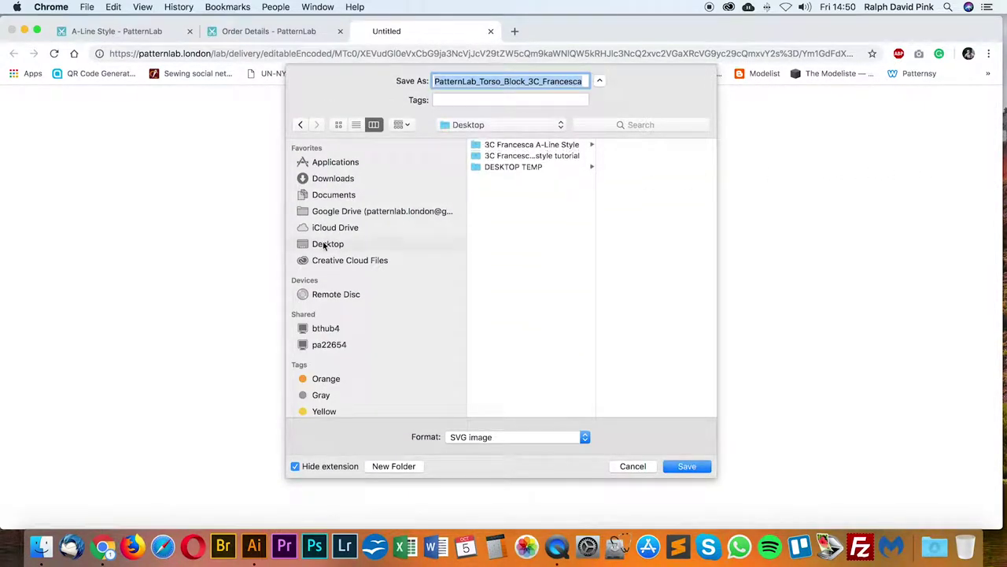
pyautogui.click(408, 468)
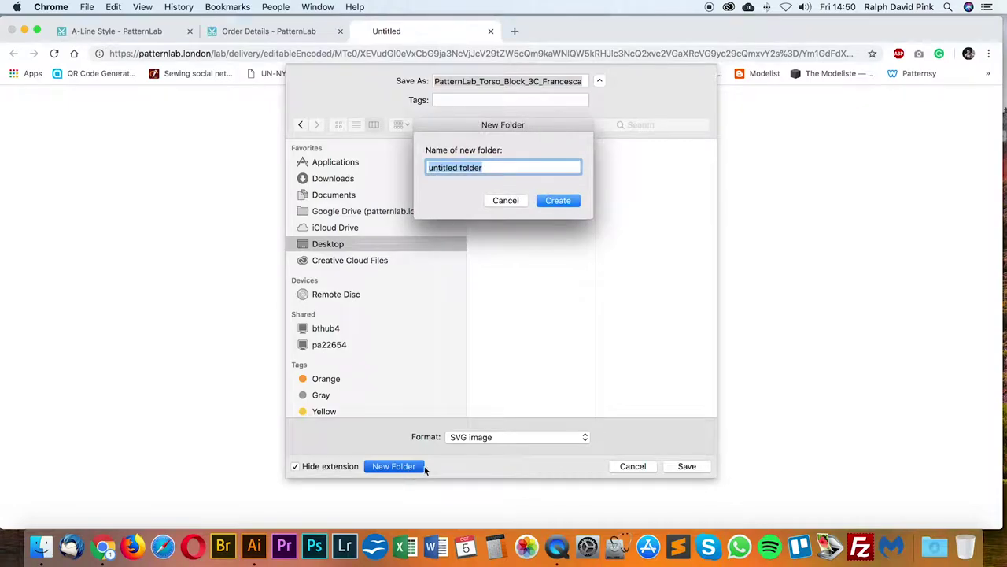
pyautogui.write('3C')
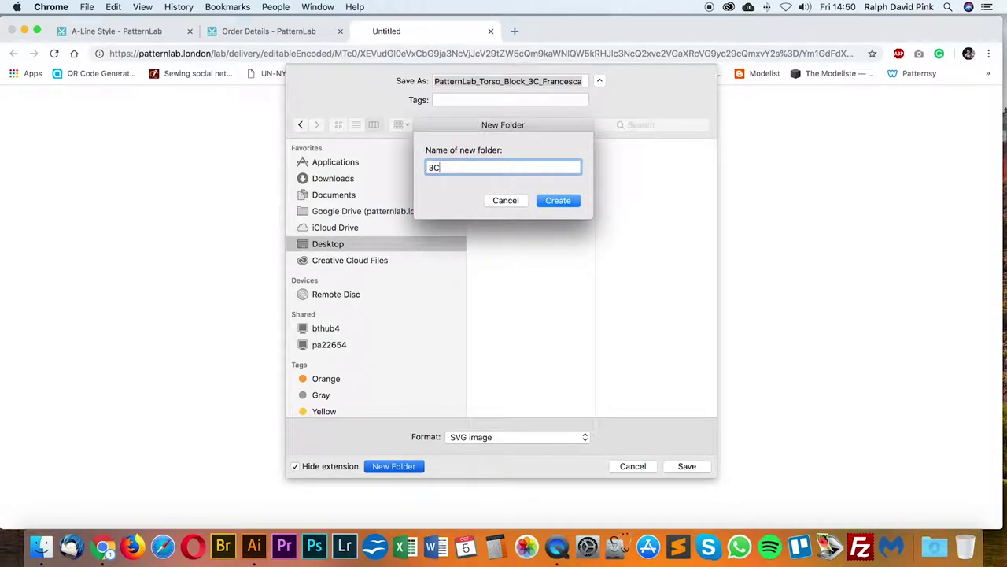
pyautogui.write(' Frances')
pyautogui.write('ca A-line dress tutorial')
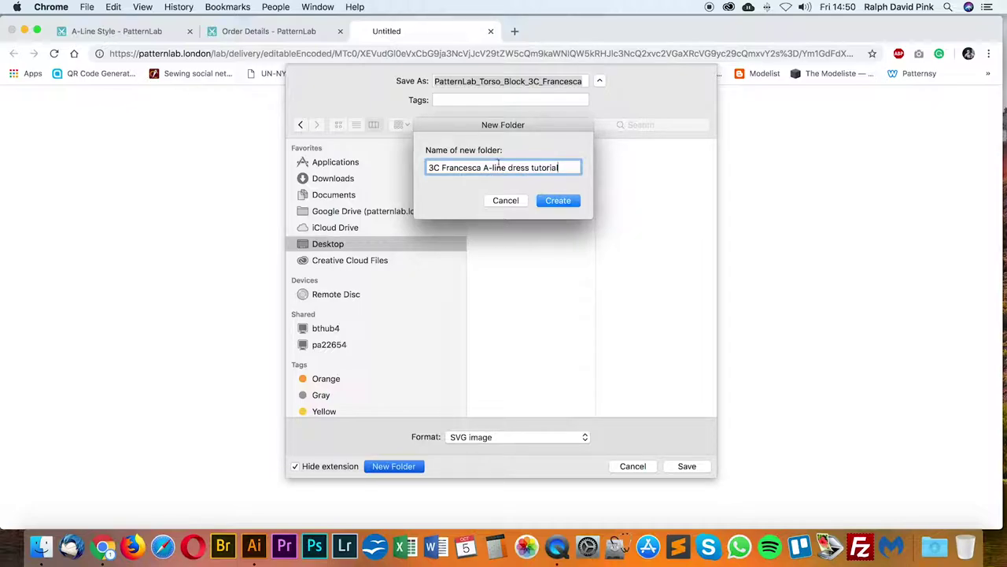
pyautogui.moveTo(508, 168); pyautogui.dragTo(528, 168)
pyautogui.write('style')
pyautogui.click(552, 201)
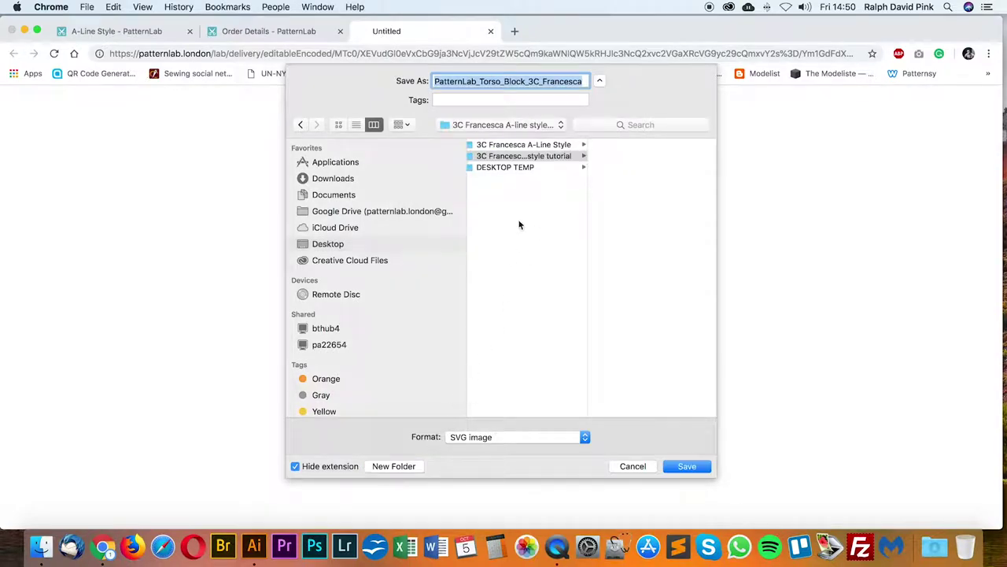
# Step: Save the torso block SVG as "3C Francesca A-line style torso" in the new folder and close its preview
pyautogui.press('BackSpace')
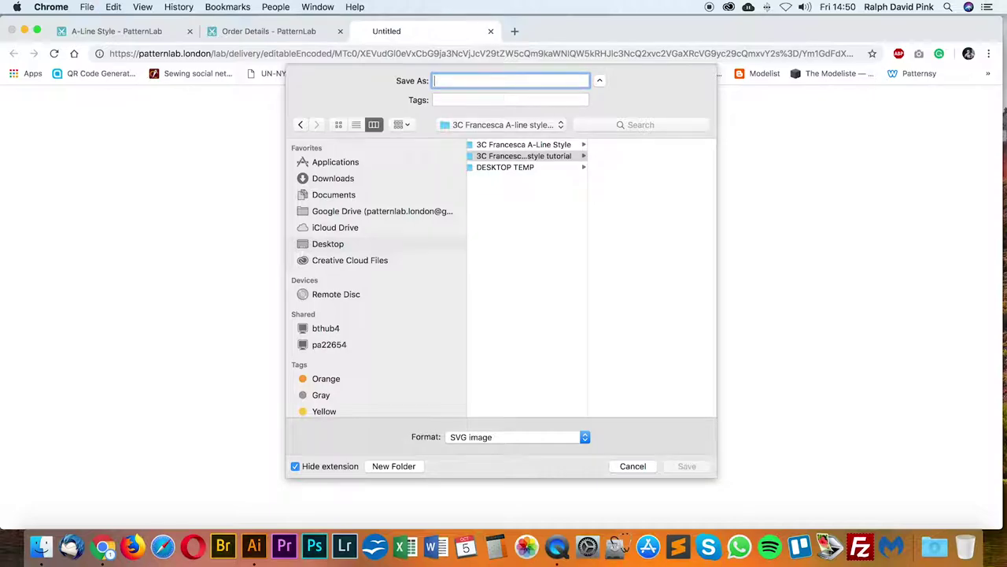
pyautogui.write('3C Francesca ')
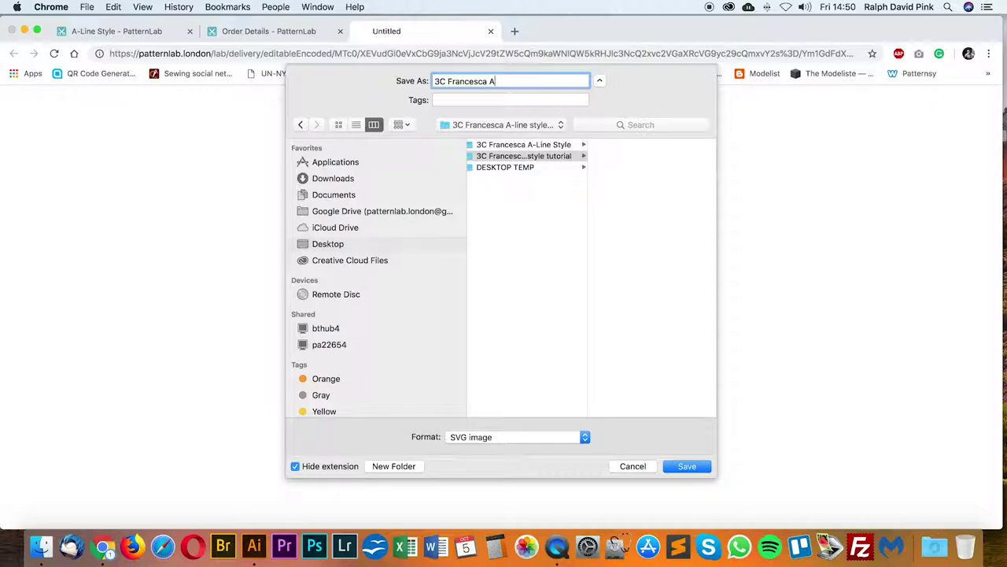
pyautogui.write('A-line torso')
pyautogui.click(513, 81)
pyautogui.write('style')
pyautogui.click(685, 466)
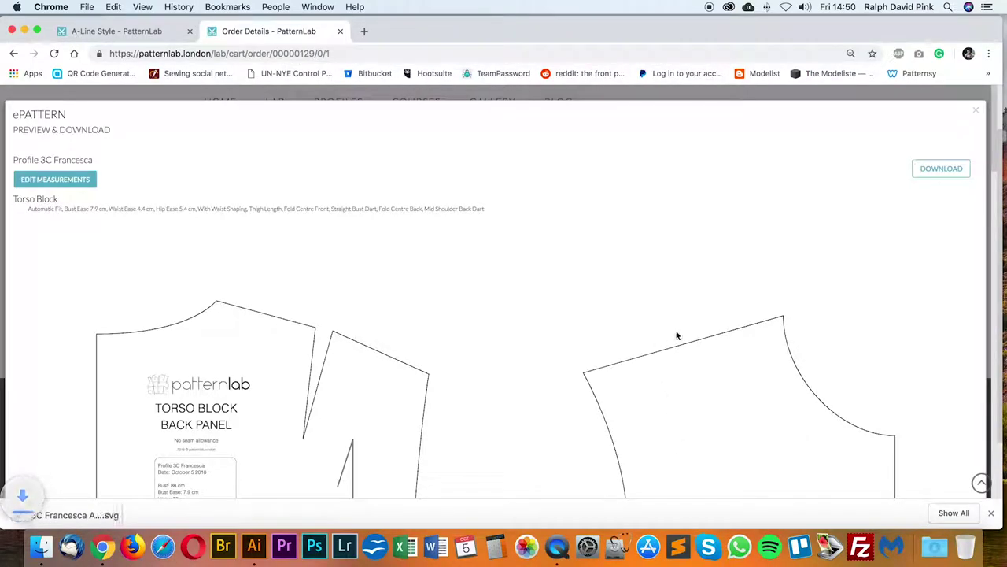
pyautogui.click(977, 112)
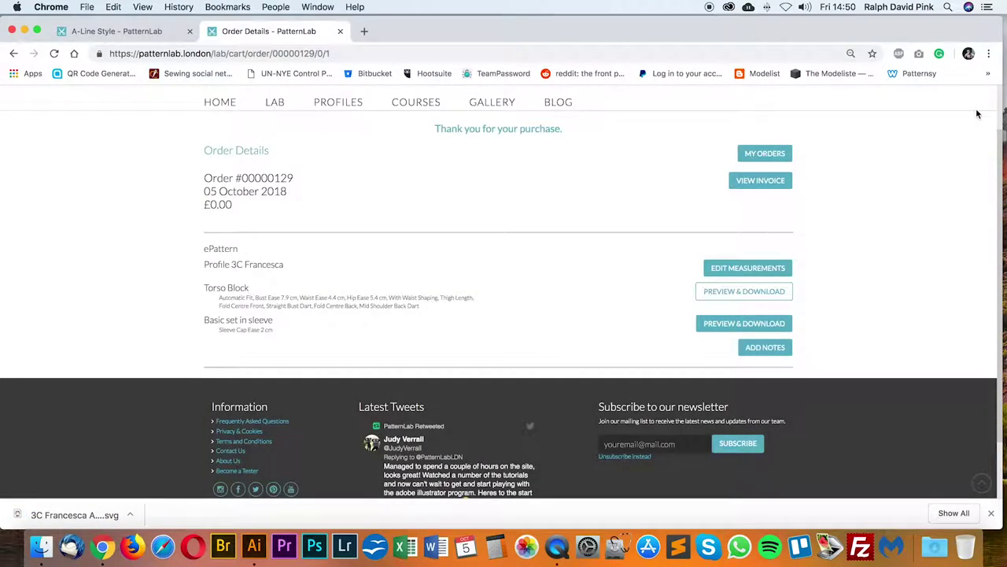
# Step: Open the basic set in sleeve's preview from the order details and inspect the pattern from cap to hem
pyautogui.click(740, 329)
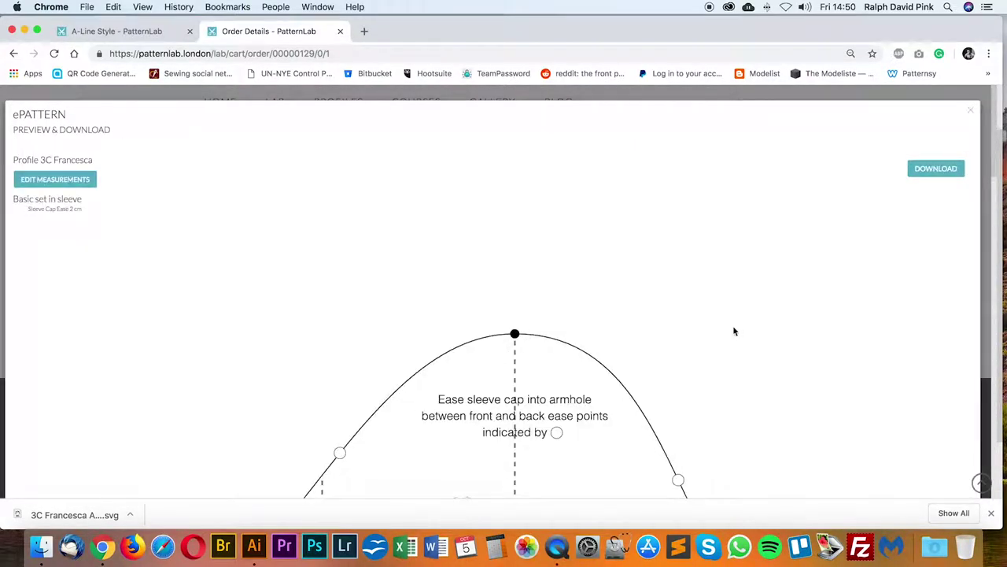
pyautogui.scroll(-15, 674, 268)
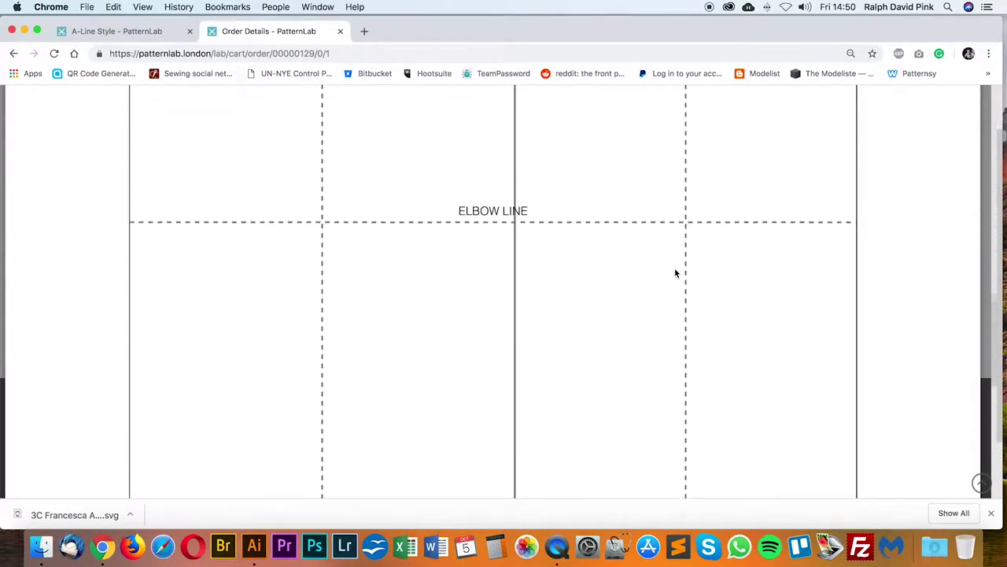
pyautogui.scroll(-1, 674, 273)
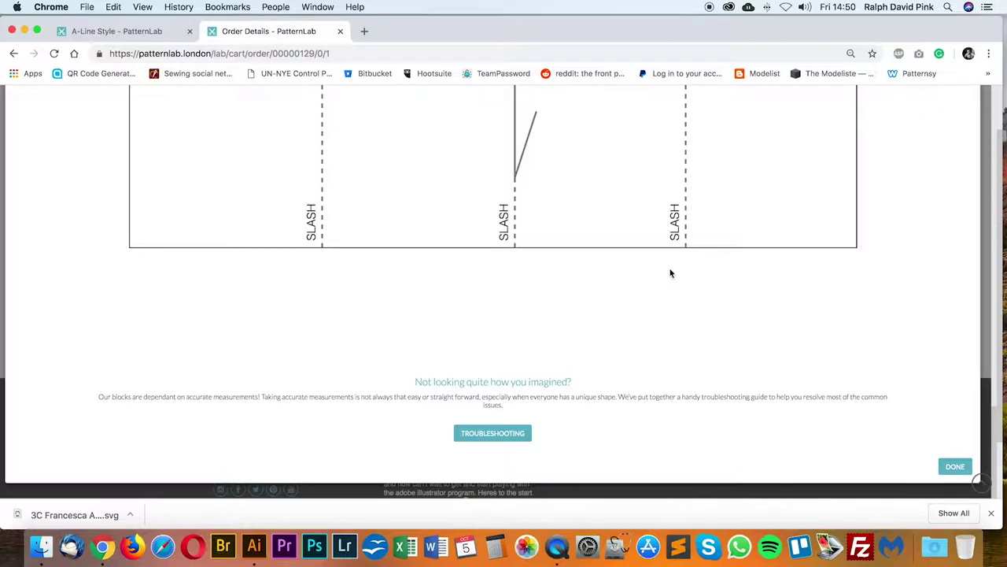
pyautogui.scroll(15, 671, 272)
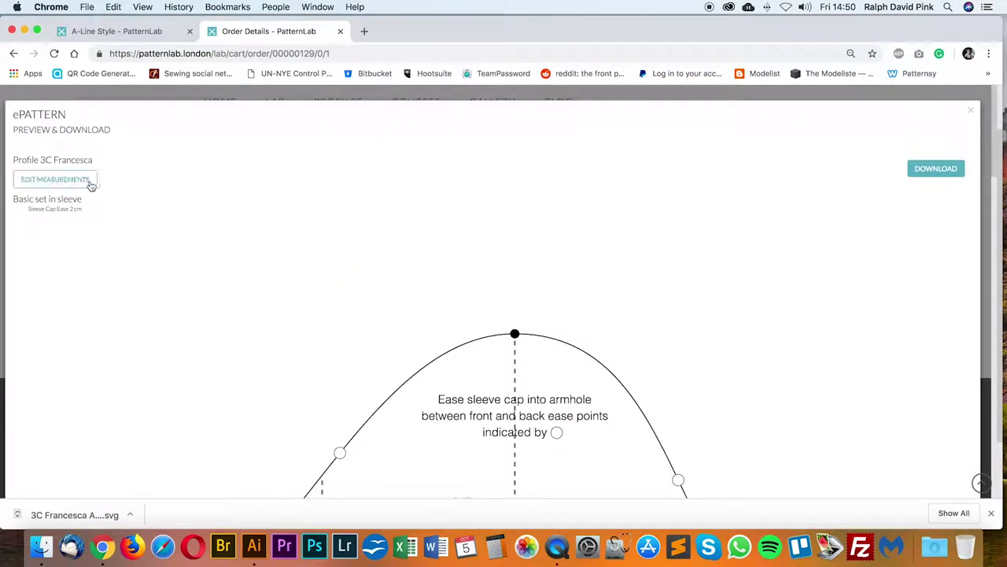
pyautogui.scroll(-15, 533, 285)
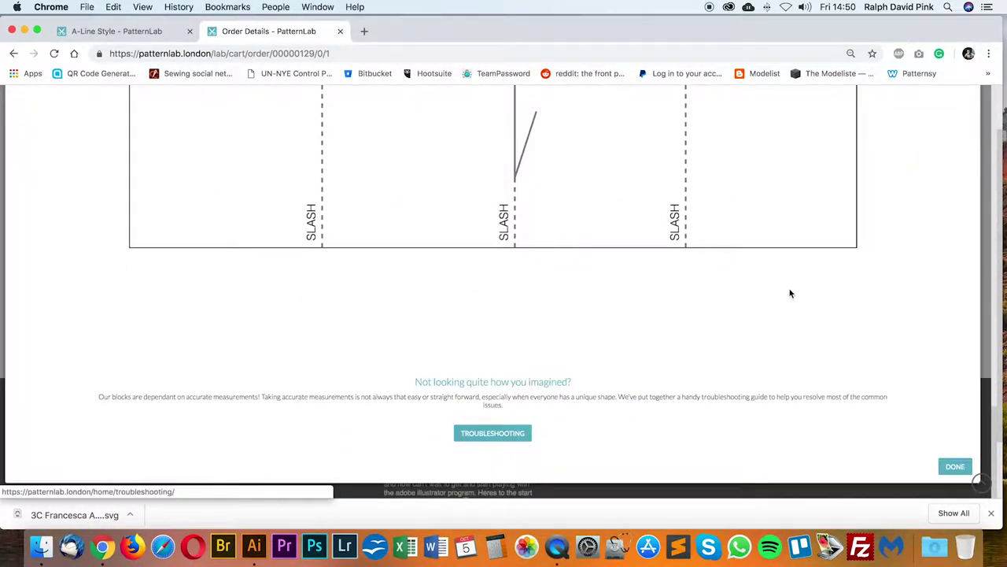
pyautogui.scroll(15, 787, 289)
# Step: Download the sleeve SVG as "3C Francesca A-line style sleeve" into the tutorial folder and close its preview
pyautogui.click(933, 170)
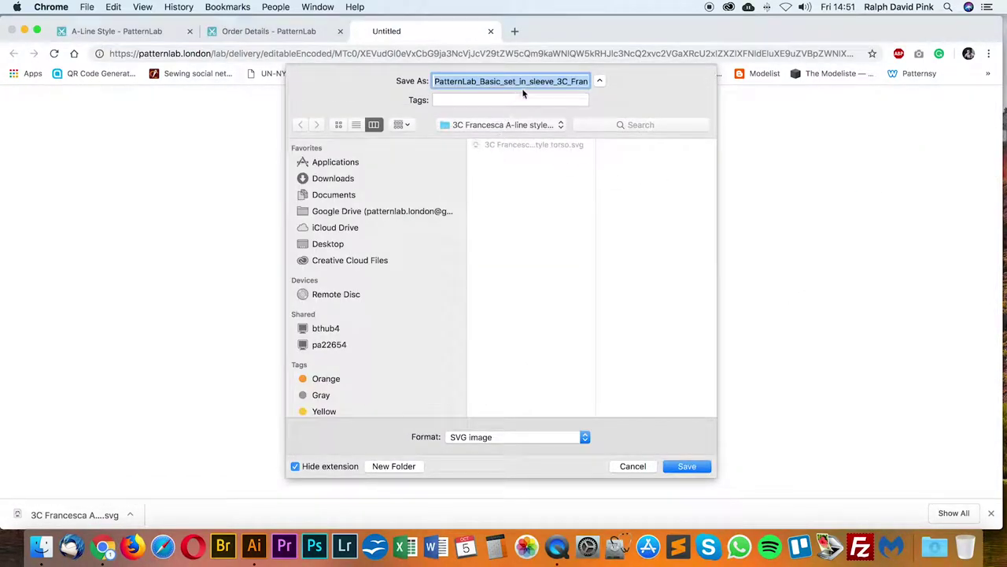
pyautogui.click(516, 147)
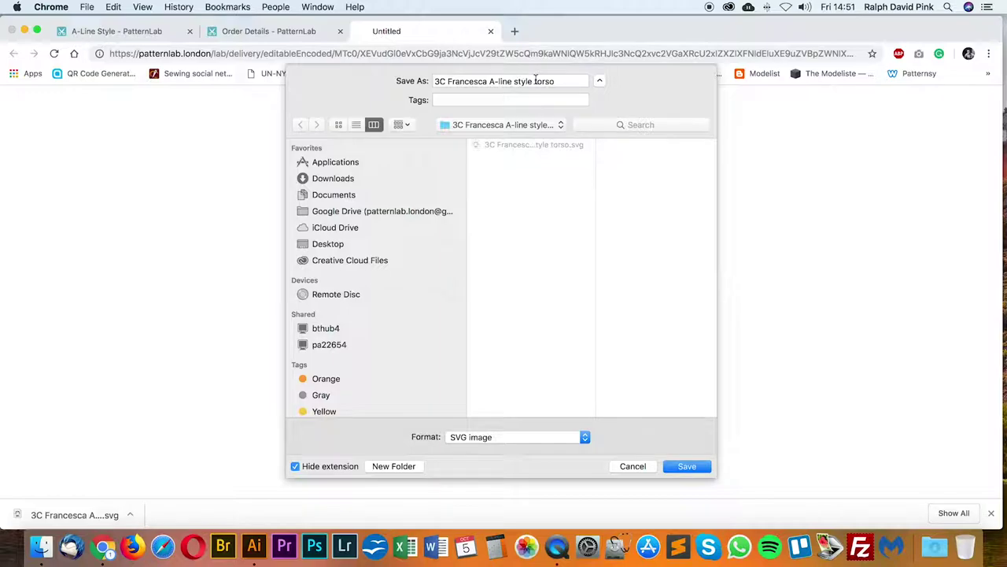
pyautogui.moveTo(533, 81); pyautogui.dragTo(600, 84)
pyautogui.write('sleeve')
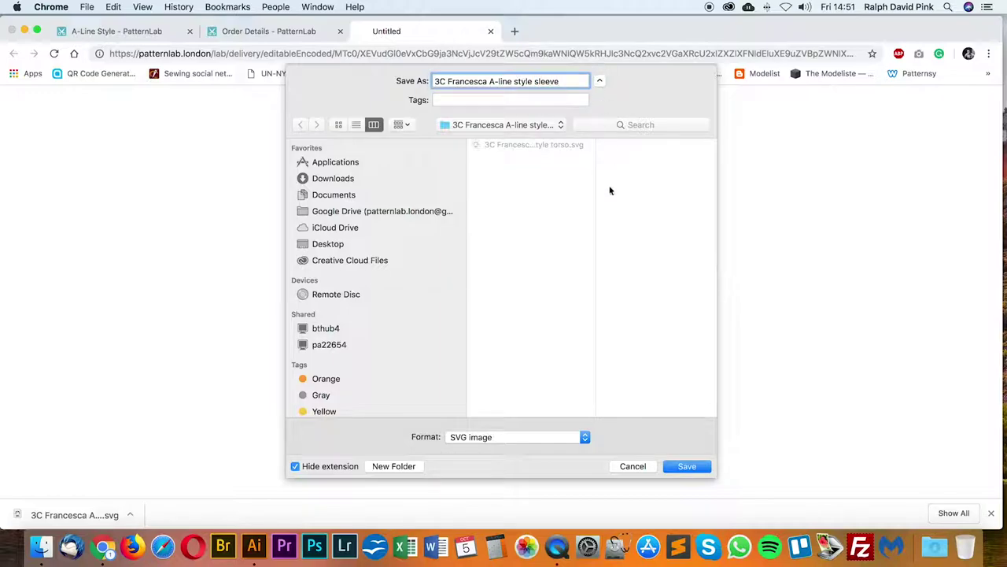
pyautogui.click(682, 468)
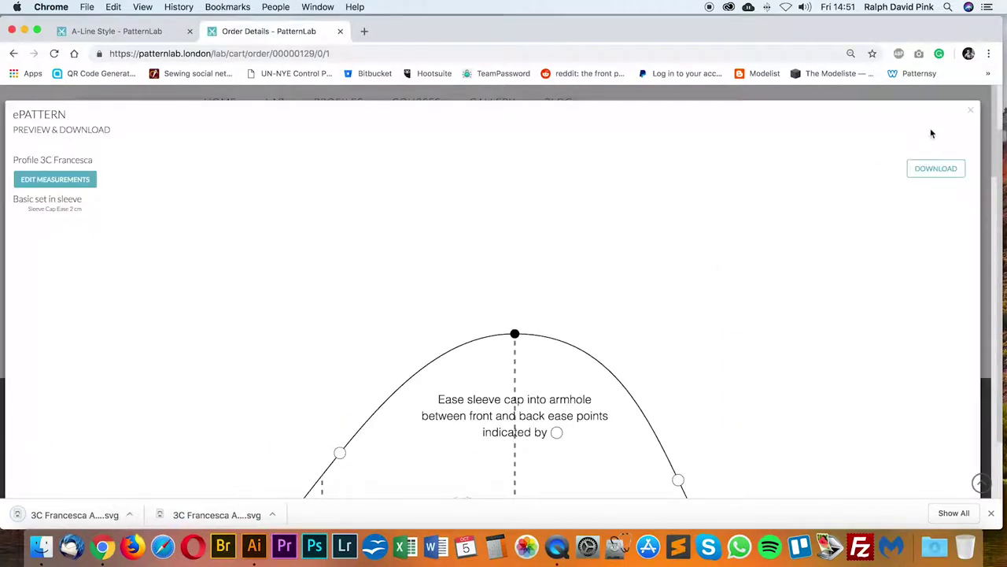
pyautogui.click(971, 111)
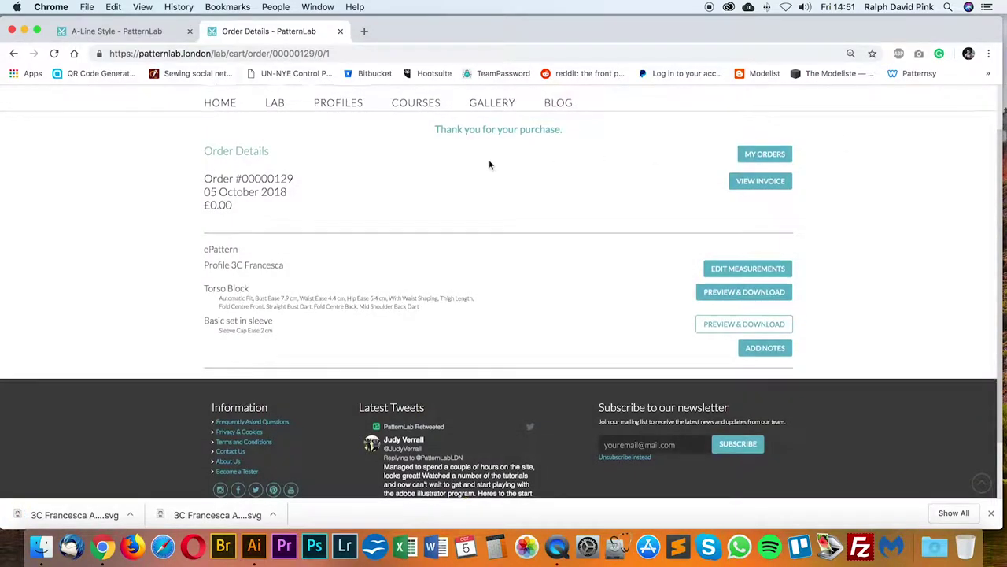
# Step: From the A-Line Style course page, download the Cutting Table and PDF Pattern Pack zip archives into the tutorial folder
pyautogui.scroll(2, 489, 165)
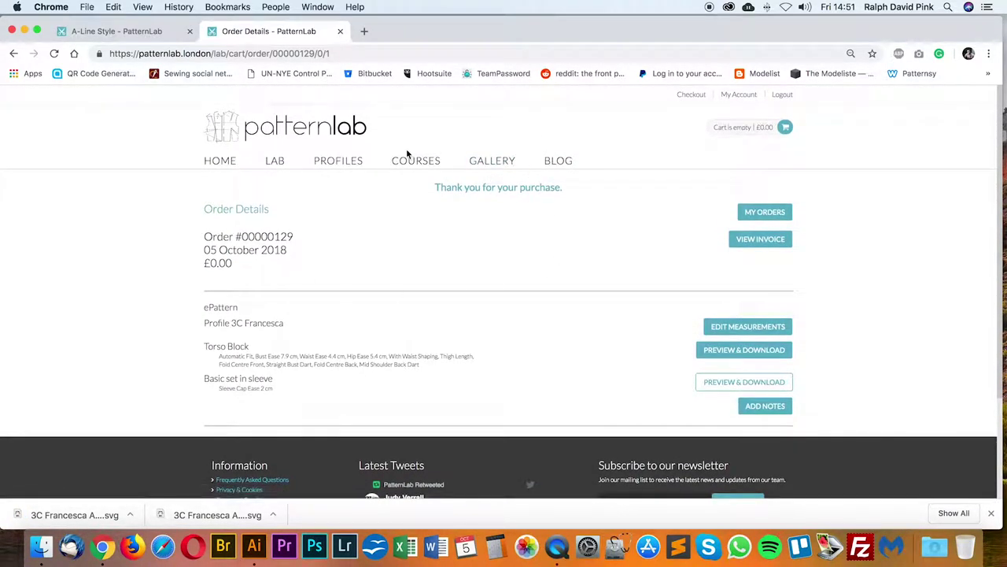
pyautogui.click(106, 32)
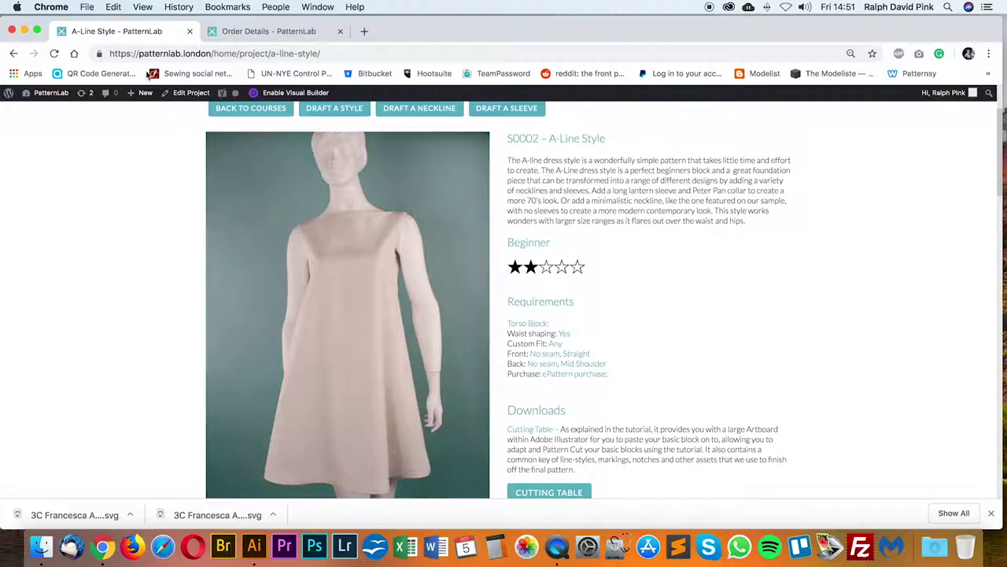
pyautogui.scroll(3, 346, 315)
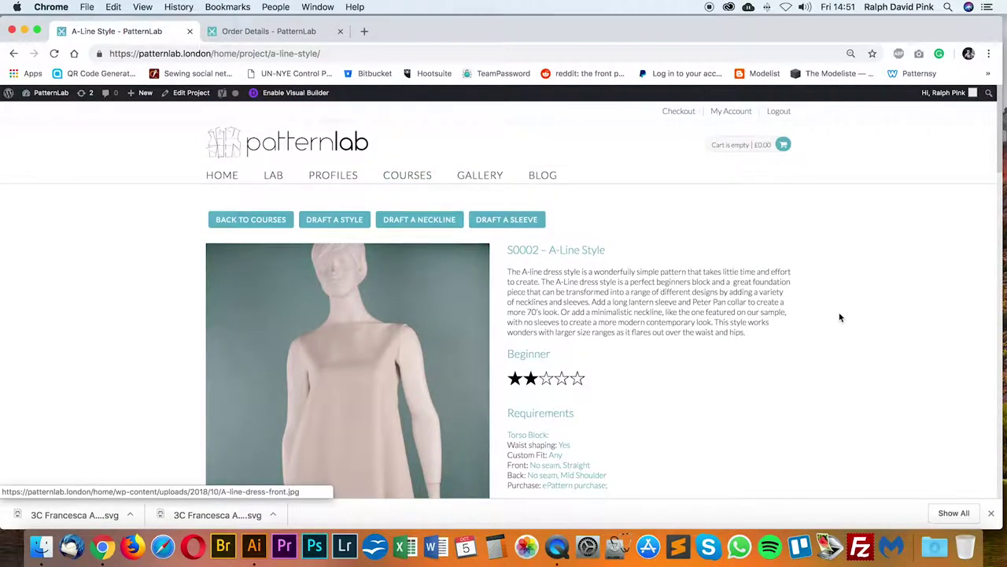
pyautogui.scroll(-10, 721, 343)
pyautogui.scroll(4, 630, 322)
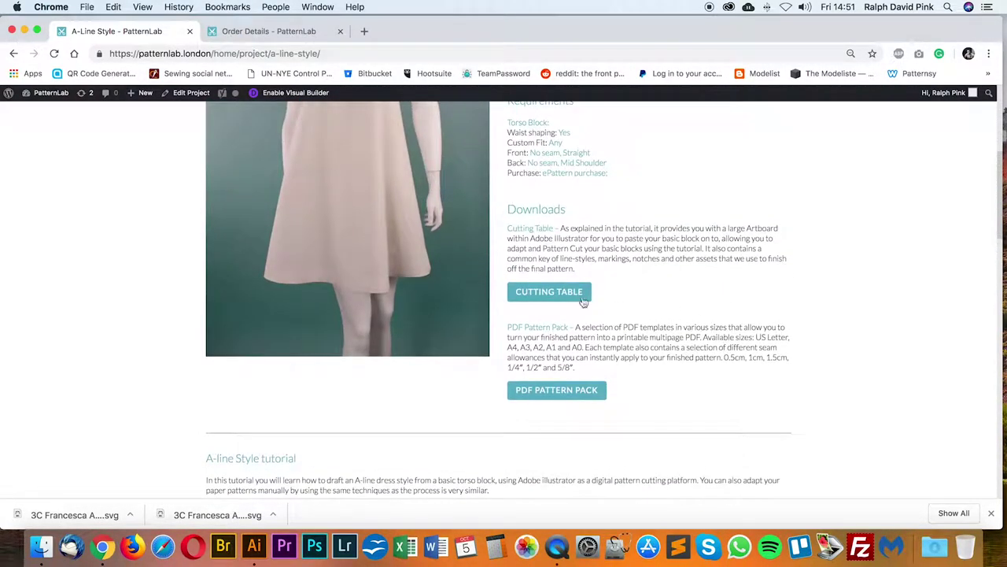
pyautogui.click(563, 296)
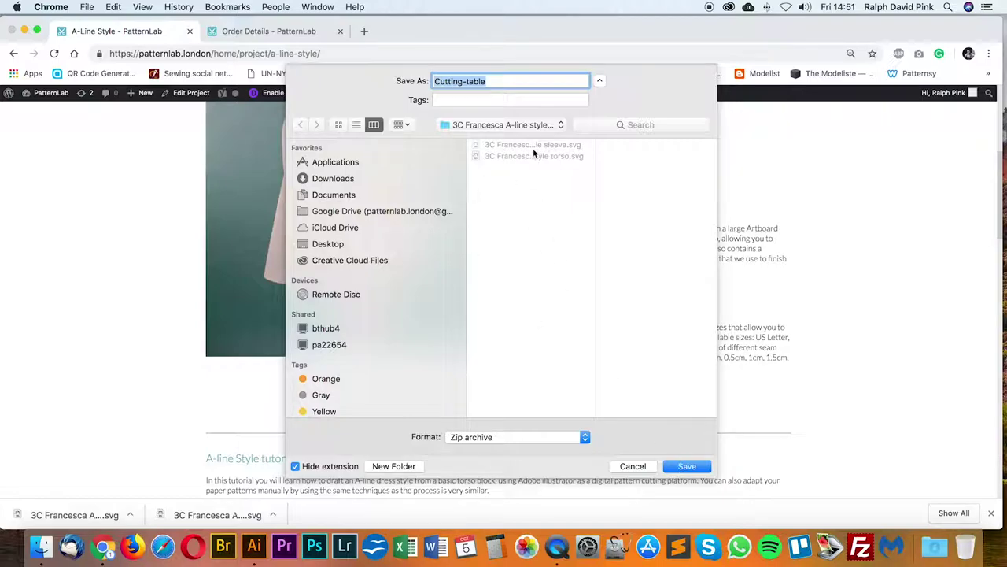
pyautogui.click(705, 473)
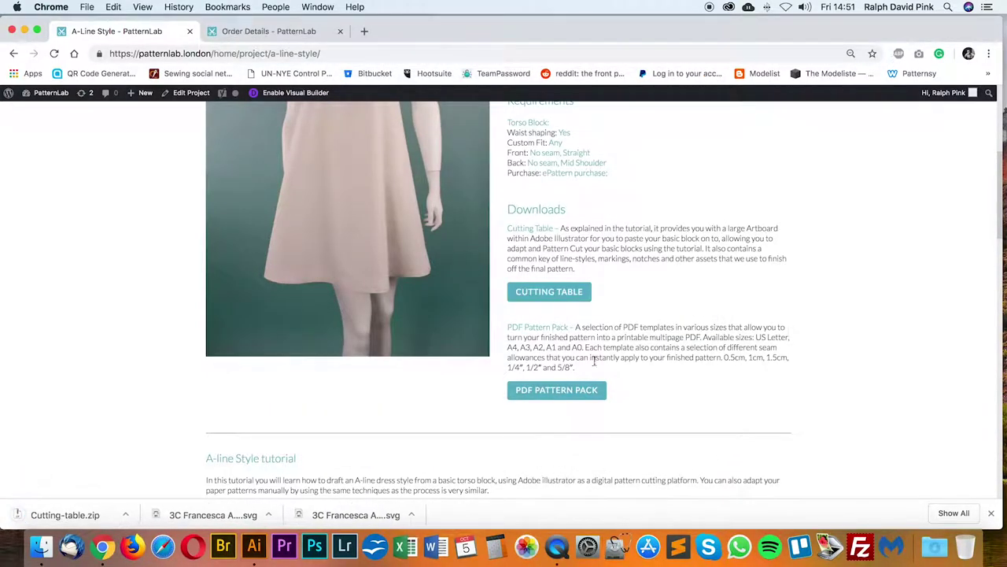
pyautogui.click(553, 391)
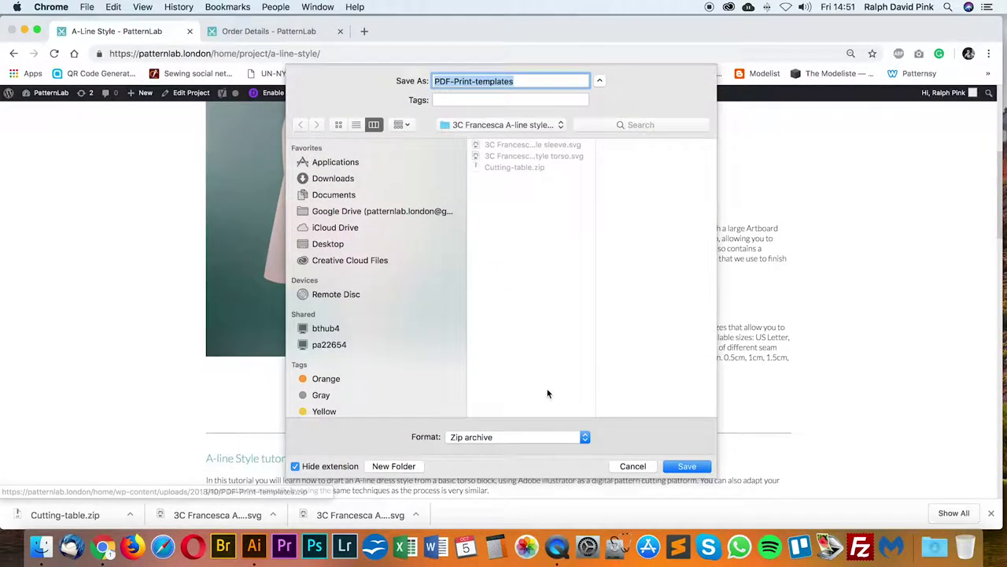
pyautogui.click(683, 465)
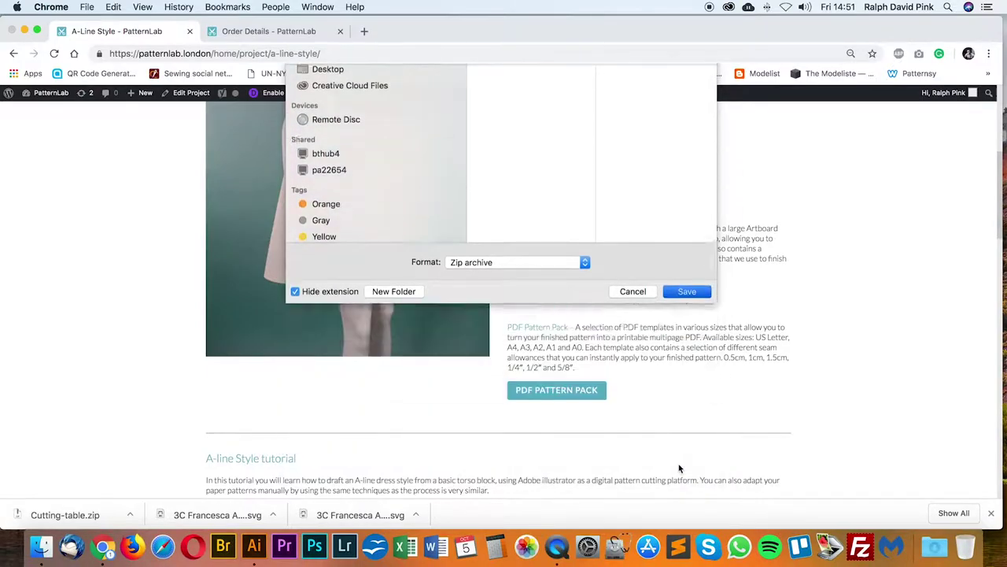
# Step: Switch to the desktop and examine the contents of the 3C Francesca A-Line Style folder and its Cutting table subfolder
pyautogui.click(24, 29)
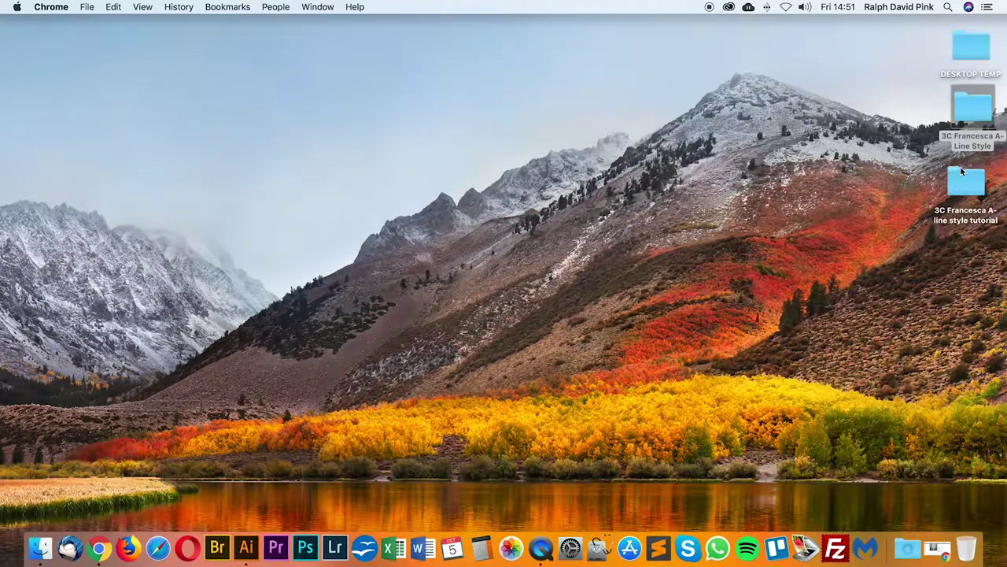
pyautogui.moveTo(962, 110); pyautogui.dragTo(619, 124)
pyautogui.doubleClick(621, 126)
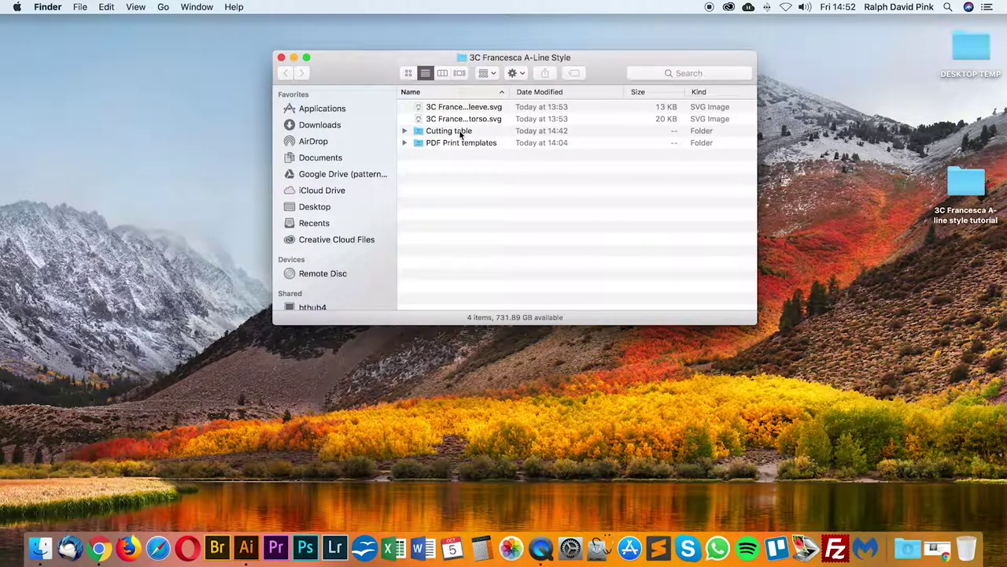
pyautogui.moveTo(518, 91); pyautogui.dragTo(595, 92)
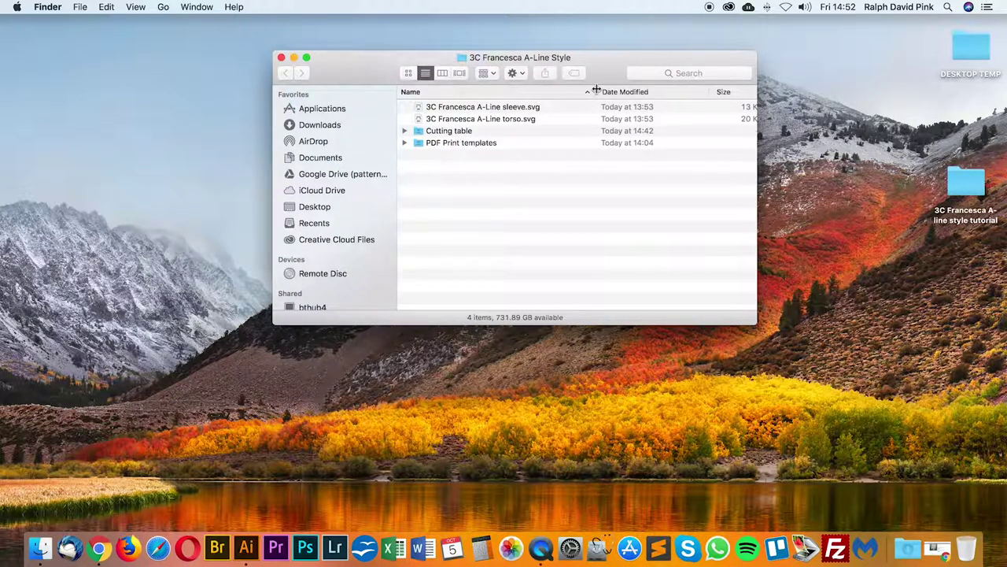
pyautogui.doubleClick(446, 132)
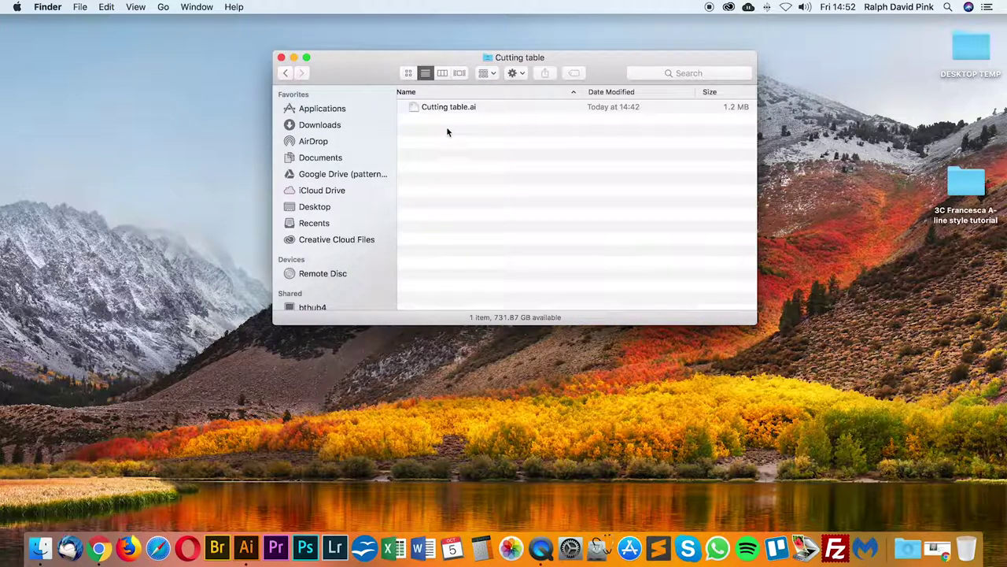
pyautogui.click(285, 72)
pyautogui.click(281, 58)
# Step: Move the 3C Francesca A-Line Style folder to the Trash and open the 3C Francesca A-line style tutorial folder
pyautogui.moveTo(641, 149); pyautogui.dragTo(966, 548)
pyautogui.doubleClick(967, 181)
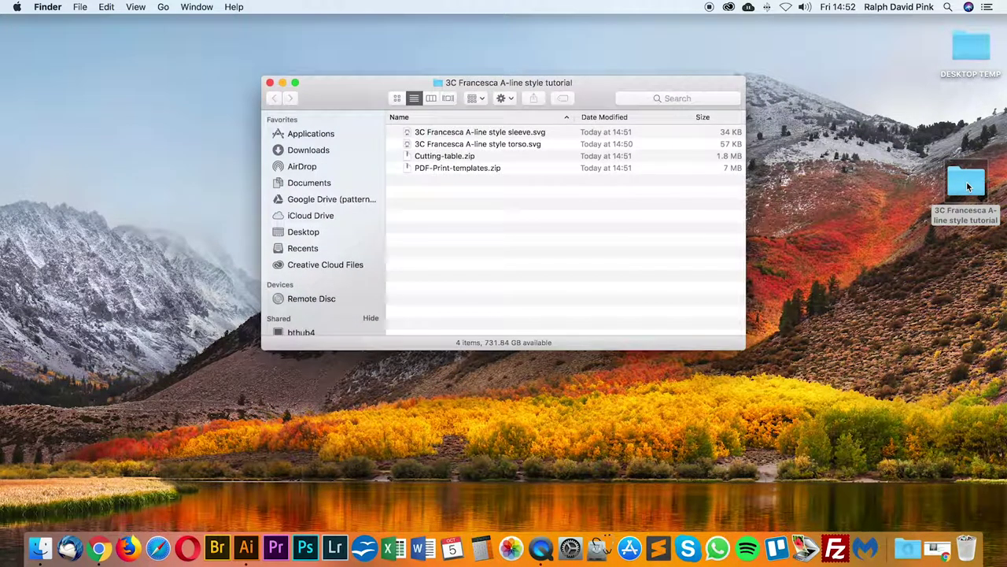
# Step: Move the 3C Francesca A-Line Style folder out of the Trash and back onto the desktop
pyautogui.click(966, 549)
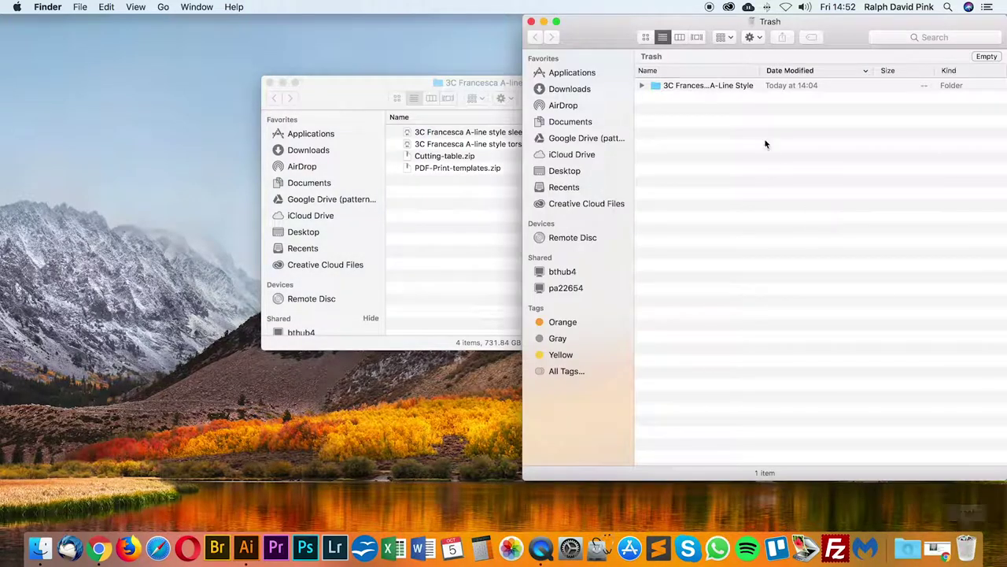
pyautogui.moveTo(689, 87); pyautogui.dragTo(260, 474)
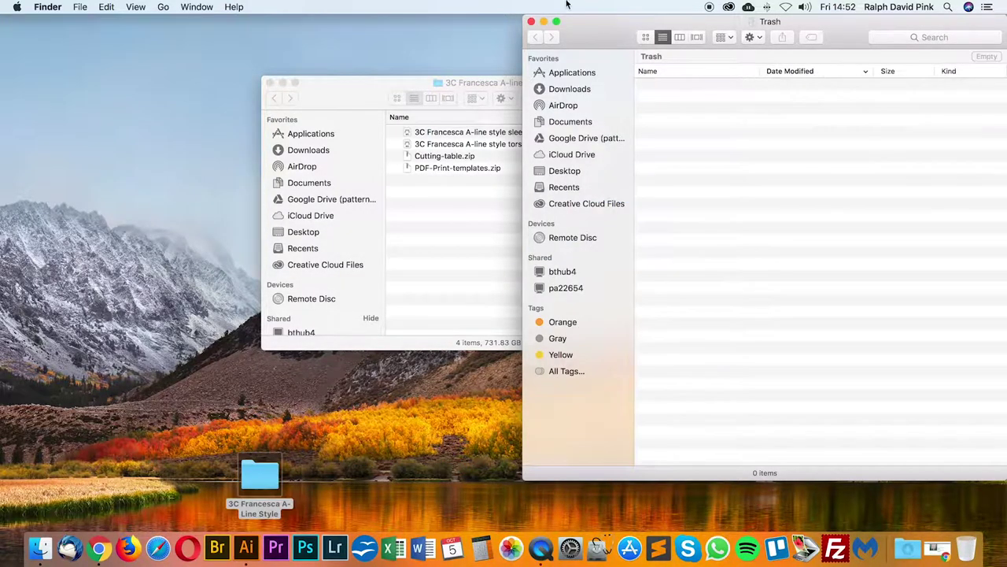
# Step: Close the Trash window and move Cutting-table.zip and PDF-Print-templates.zip into the 3C Francesca A-Line Style folder on the desktop
pyautogui.click(532, 21)
pyautogui.click(465, 156)
pyautogui.keyDown('shift'); pyautogui.click(463, 168); pyautogui.keyUp('shift')
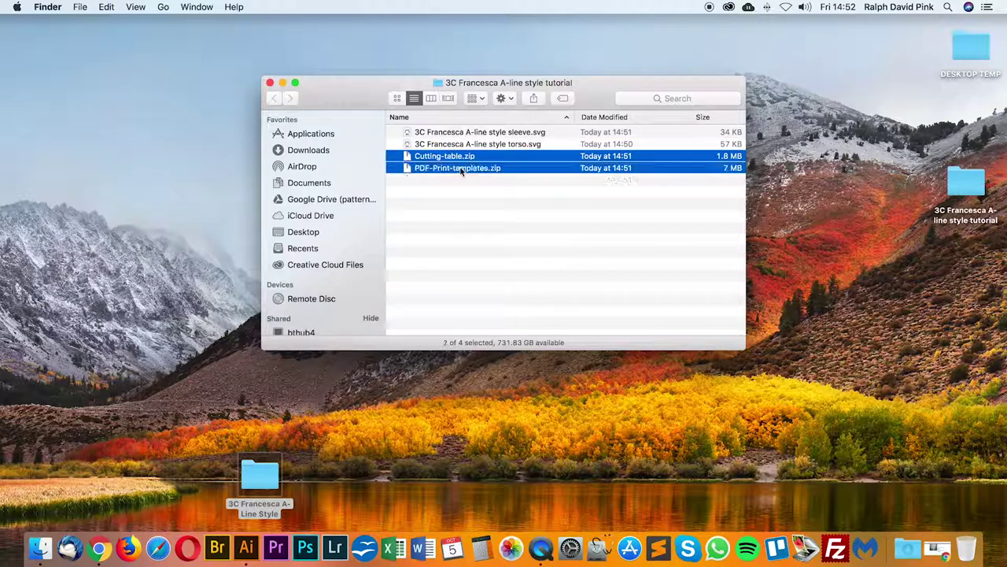
pyautogui.moveTo(459, 162); pyautogui.dragTo(269, 474)
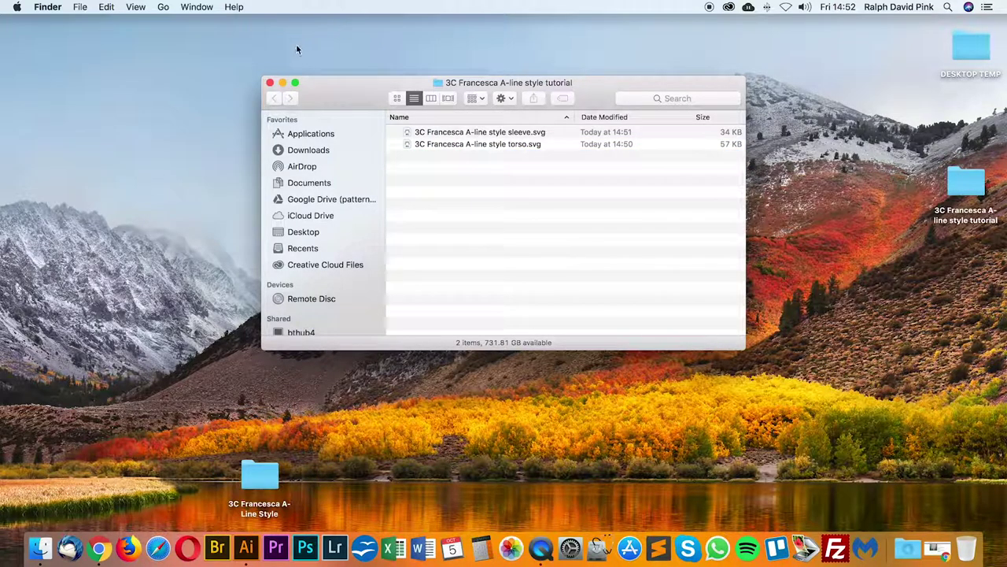
# Step: Move the 3C Francesca A-line style tutorial folder to the Trash and place the 3C Francesca A-Line Style folder below DESKTOP TEMP
pyautogui.click(270, 84)
pyautogui.moveTo(967, 183); pyautogui.dragTo(967, 548)
pyautogui.moveTo(260, 473); pyautogui.dragTo(907, 149)
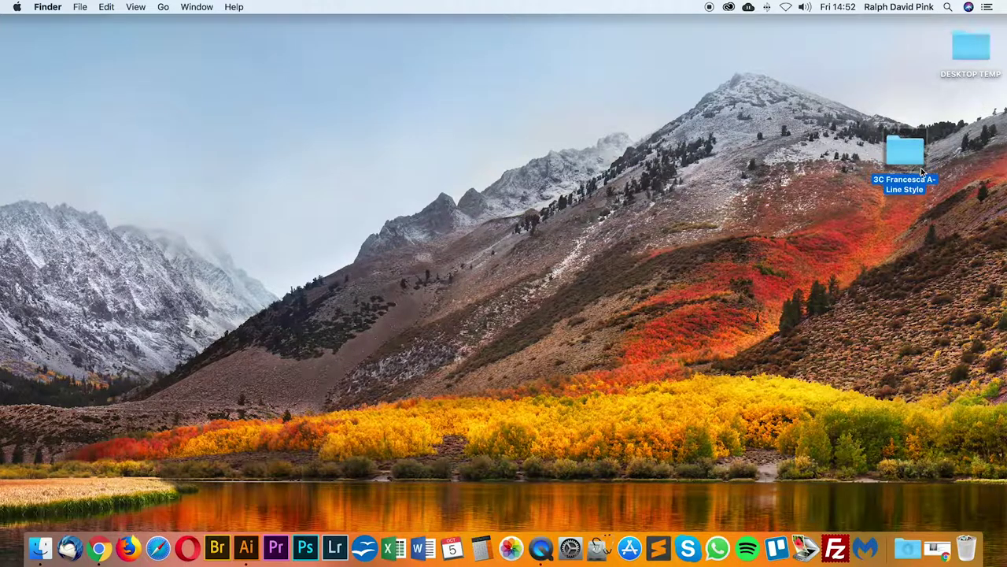
# Step: Delete the old Cutting table and PDF Print templates subfolders from the 3C Francesca A-Line Style folder
pyautogui.doubleClick(906, 150)
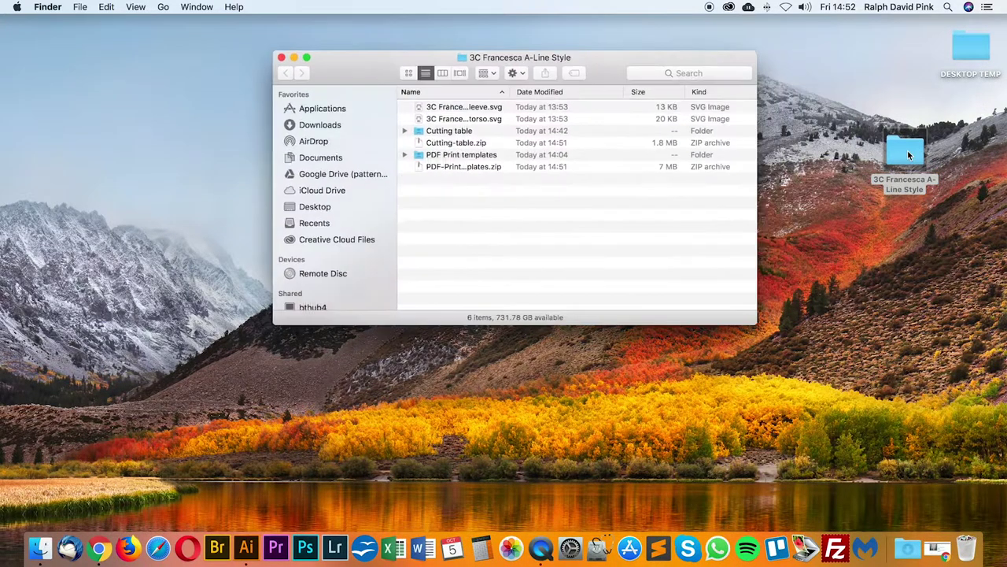
pyautogui.click(456, 132)
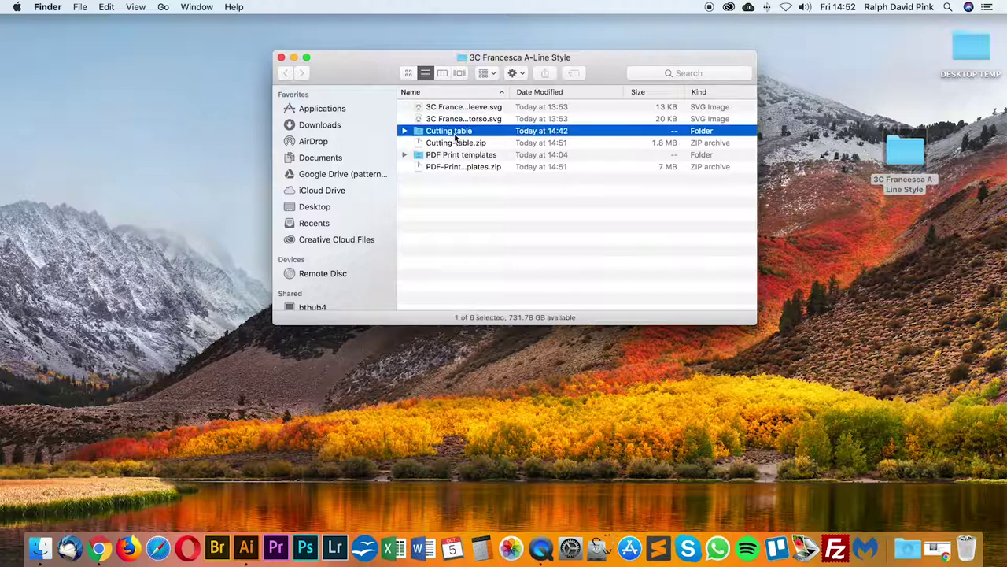
pyautogui.keyDown('super'); pyautogui.click(455, 157); pyautogui.keyUp('super')
pyautogui.press('super+BackSpace')
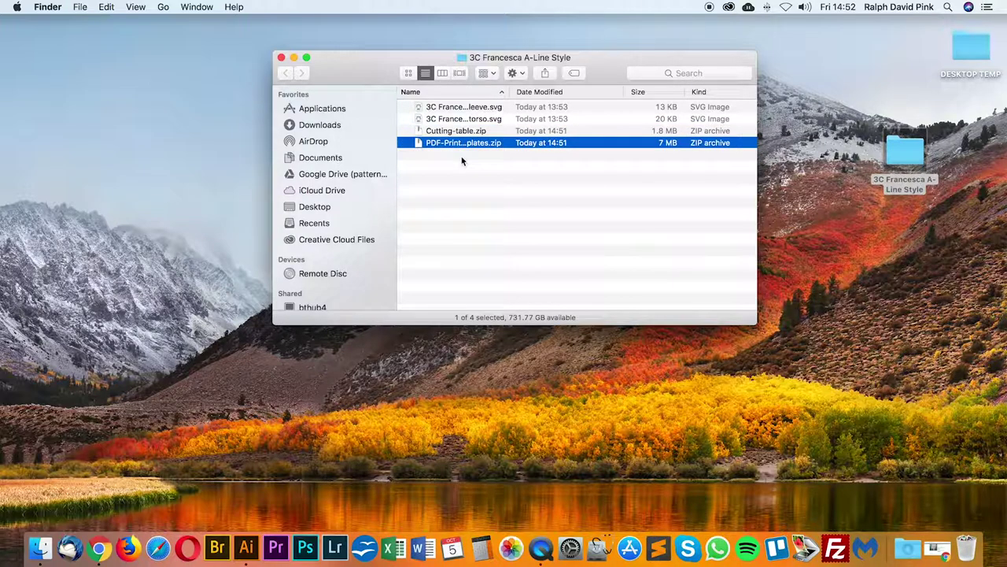
pyautogui.click(490, 179)
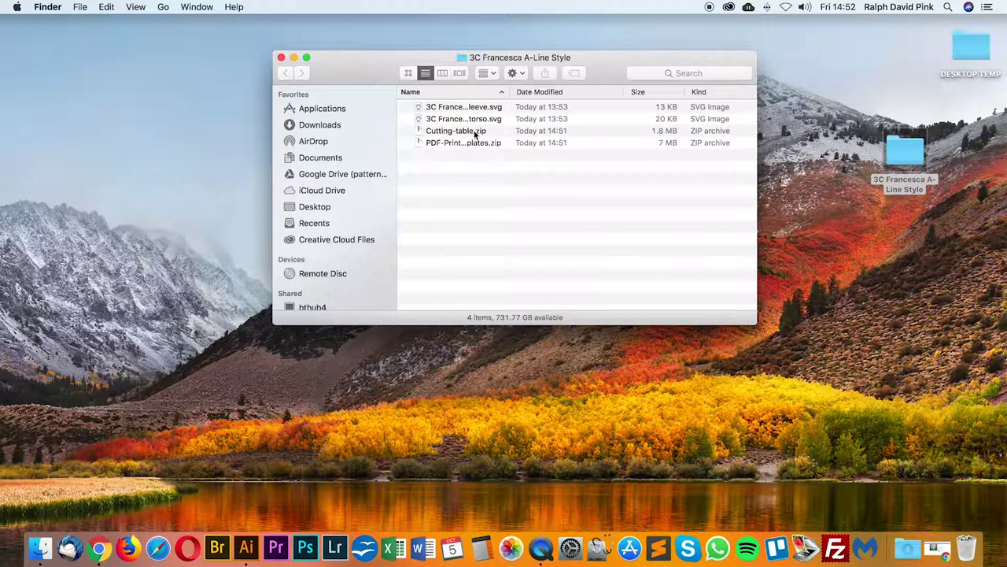
# Step: Extract Cutting-table.zip and PDF-Print-templates.zip inside the folder and move both zip archives to the Trash
pyautogui.doubleClick(510, 93)
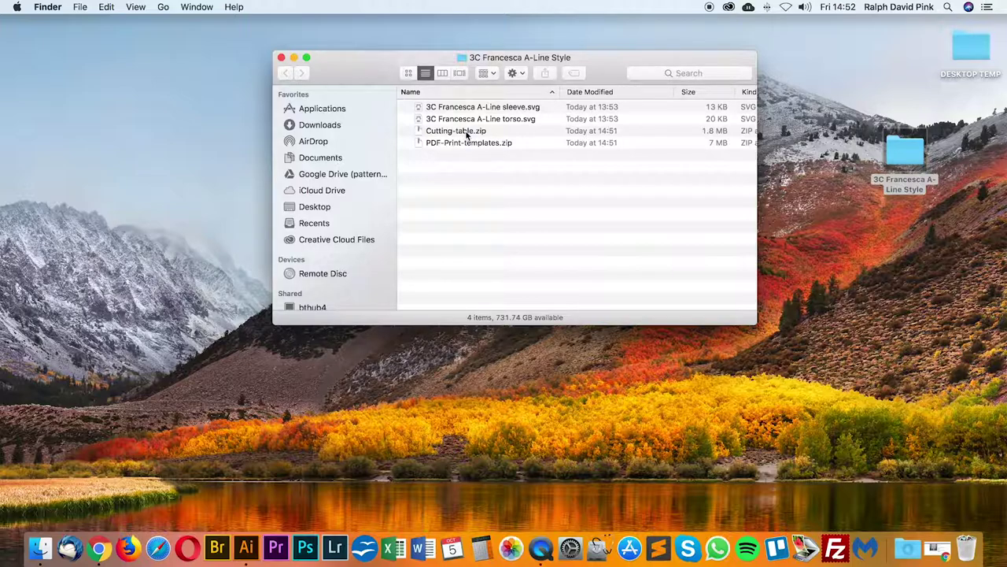
pyautogui.doubleClick(467, 133)
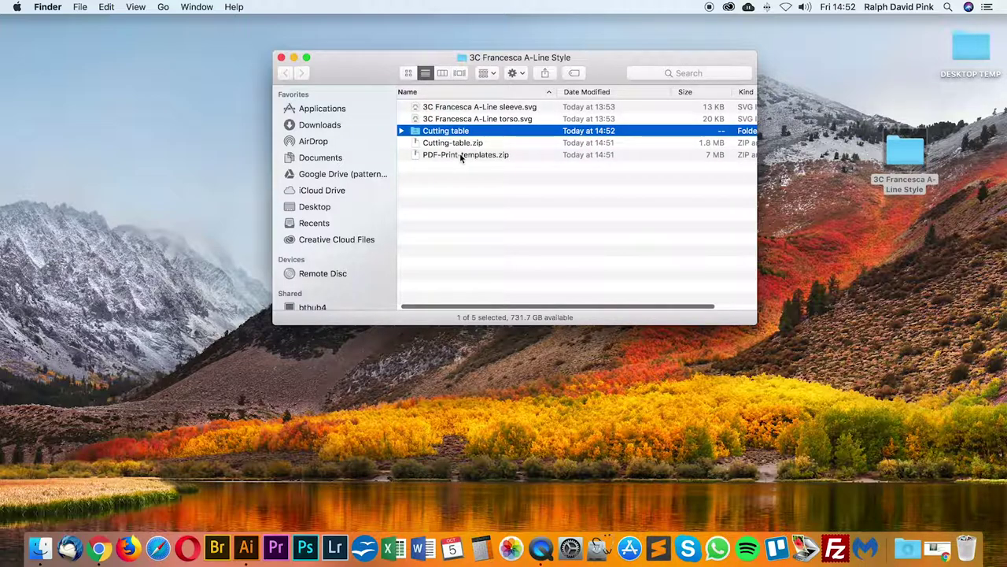
pyautogui.click(462, 156)
pyautogui.doubleClick(462, 155)
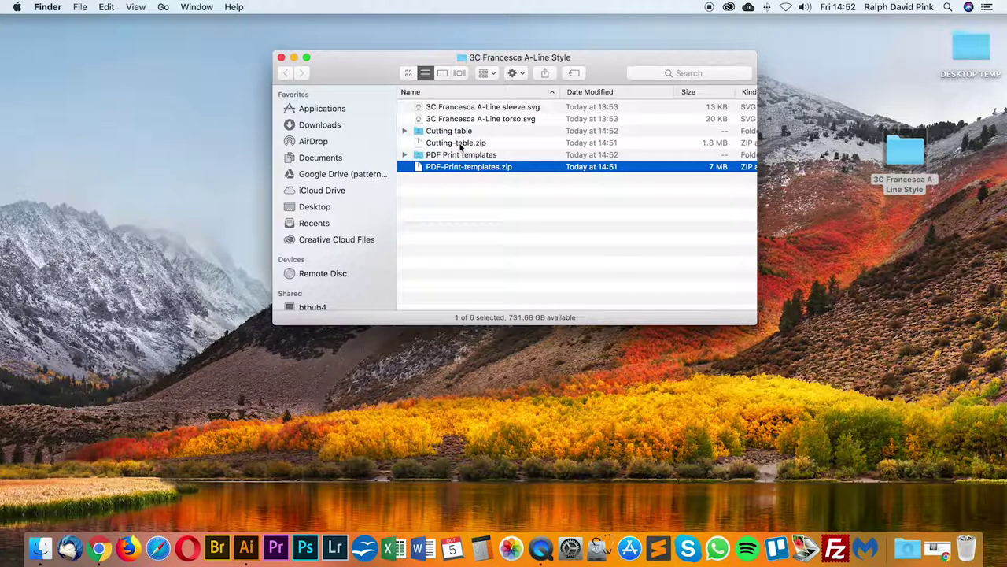
pyautogui.keyDown('super'); pyautogui.click(460, 146); pyautogui.keyUp('super')
pyautogui.moveTo(460, 146); pyautogui.dragTo(964, 548)
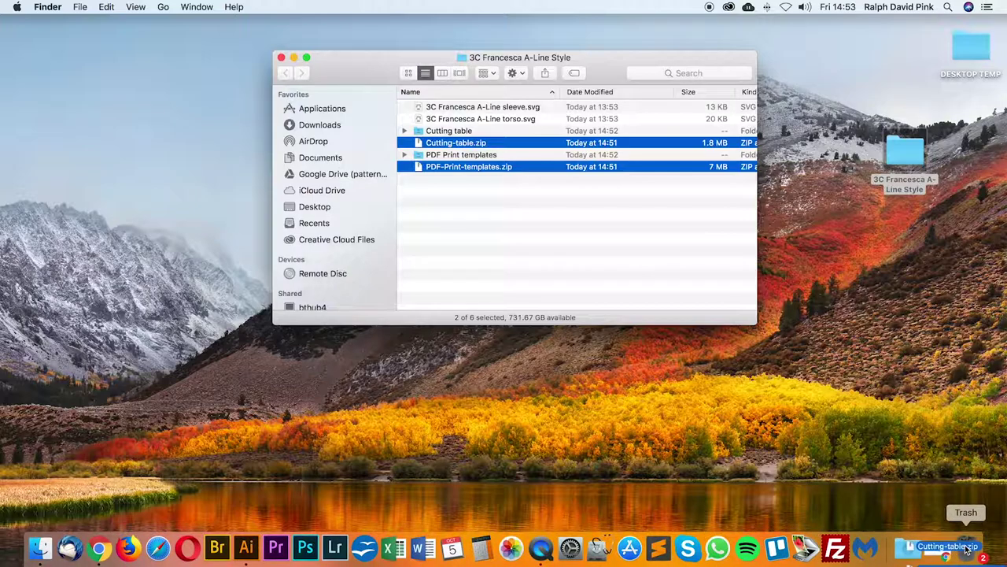
# Step: Open Cutting table.ai from the Cutting table subfolder in Illustrator and look over its artboard
pyautogui.doubleClick(447, 131)
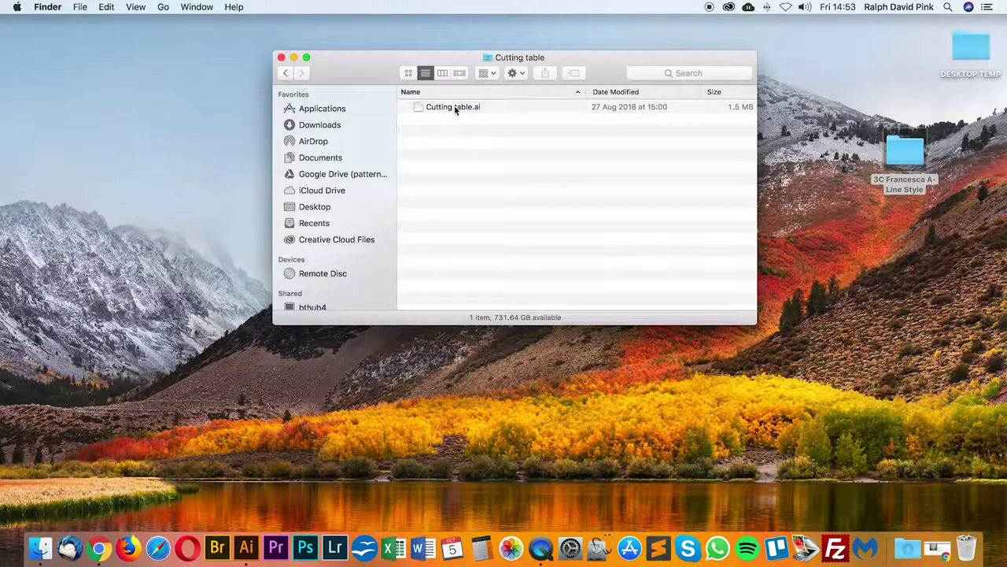
pyautogui.doubleClick(455, 110)
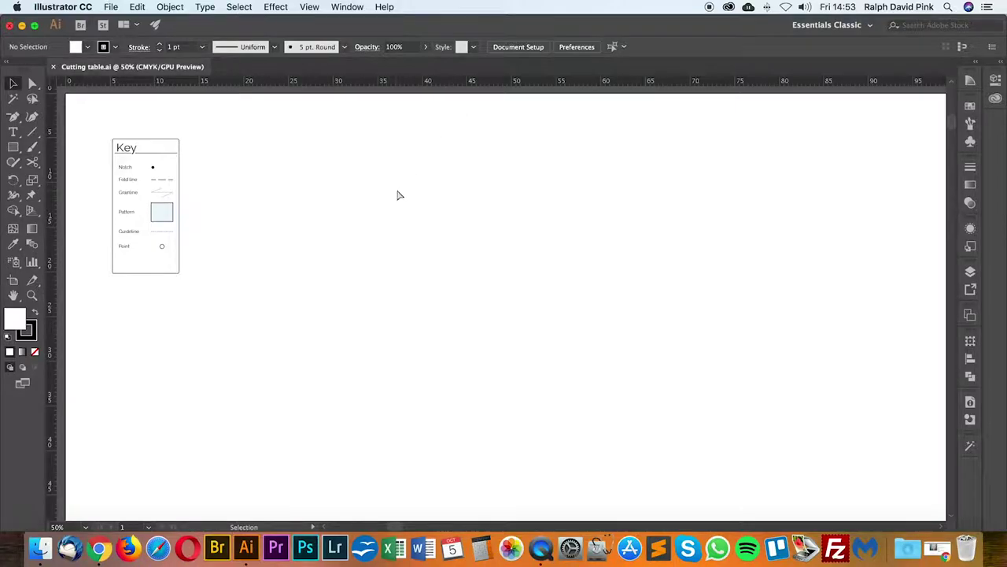
pyautogui.press('super+minus')
pyautogui.press('super+minus')
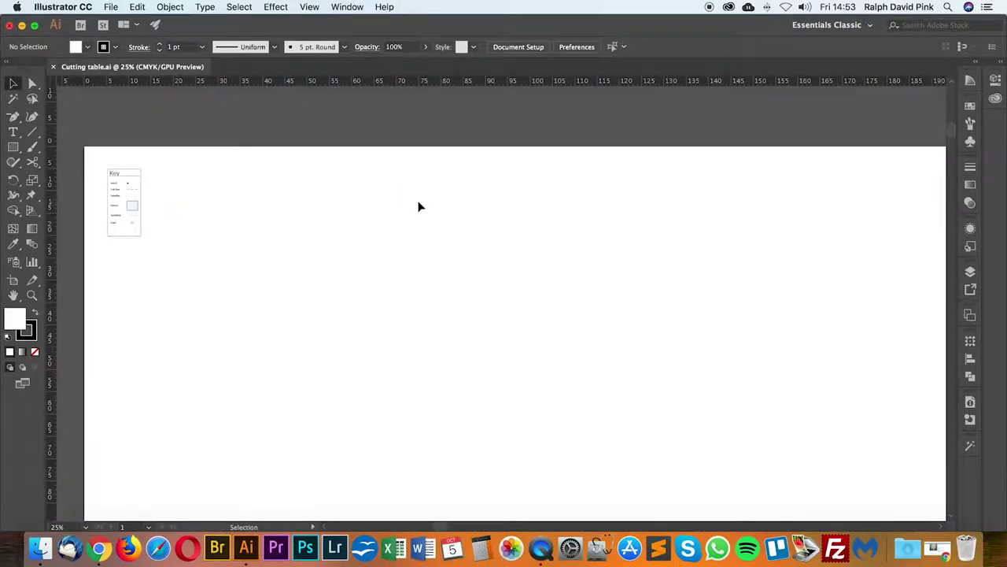
pyautogui.press('space')
pyautogui.moveTo(394, 228); pyautogui.dragTo(384, 182)
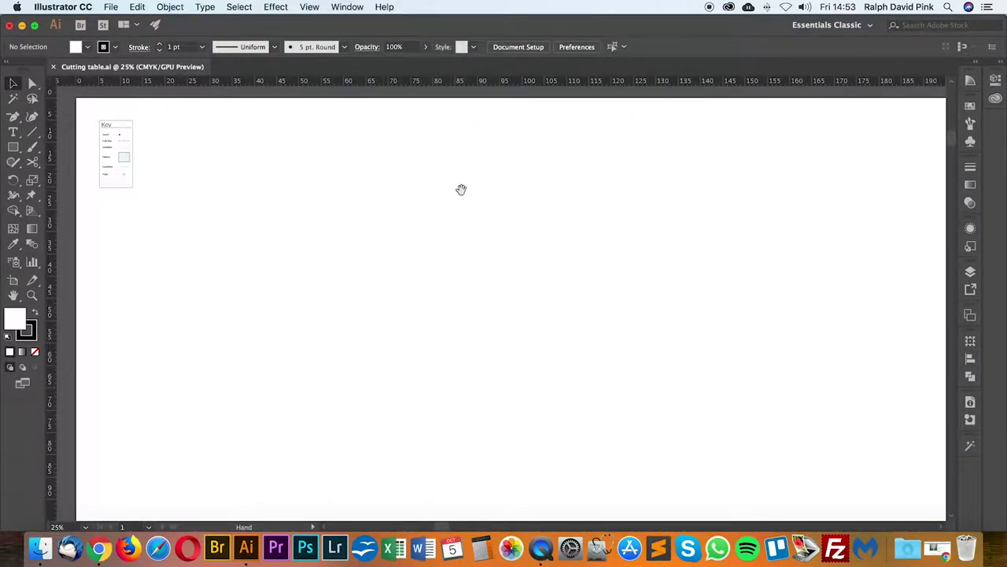
pyautogui.moveTo(599, 178); pyautogui.dragTo(502, 412)
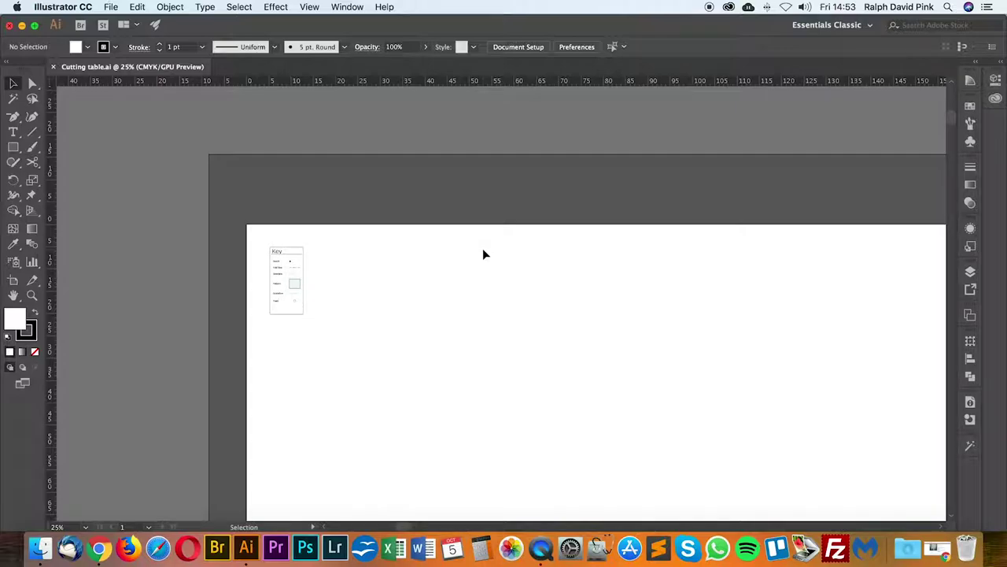
# Step: Examine the cutting table's artboard and its Key of pattern symbols at different zoom levels
pyautogui.press('a')
pyautogui.press('super+equal')
pyautogui.press('super+equal')
pyautogui.press('super+equal')
pyautogui.press('super+equal')
pyautogui.press('super+equal')
pyautogui.press('super+equal')
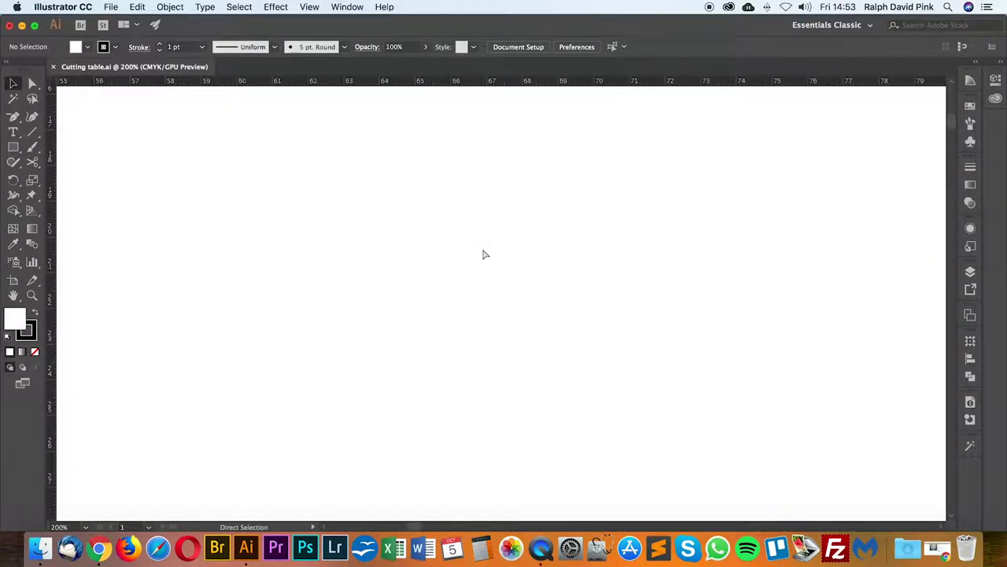
pyautogui.press('super+minus')
pyautogui.press('super+minus')
pyautogui.press('super+minus')
pyautogui.press('super+minus')
pyautogui.press('super+minus')
pyautogui.press('super+minus')
pyautogui.press('super+minus')
pyautogui.press('super+minus')
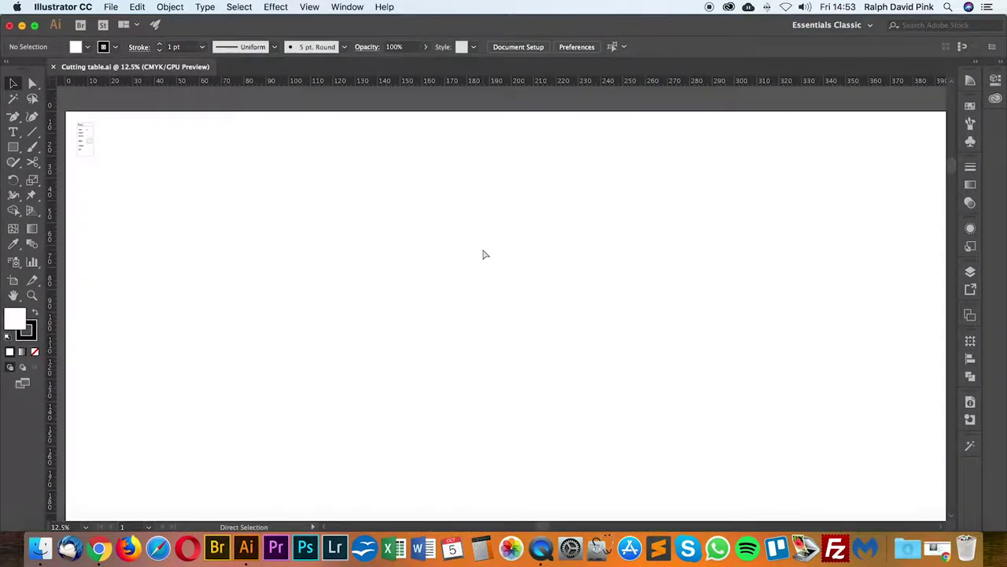
pyautogui.press('super+equal')
pyautogui.press('super+equal')
pyautogui.press('super+equal')
pyautogui.press('super+equal')
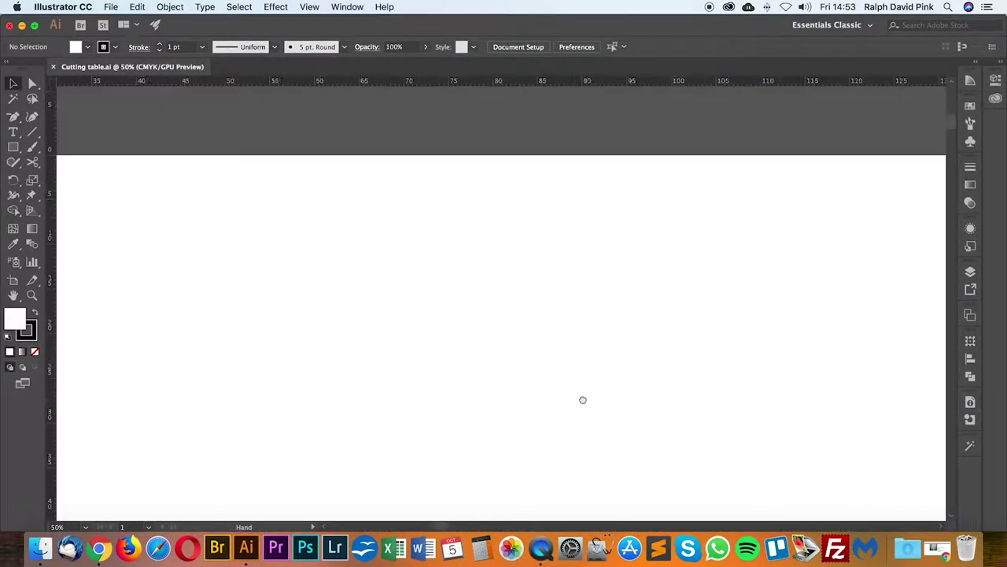
pyautogui.hscroll(-5, 583, 401)
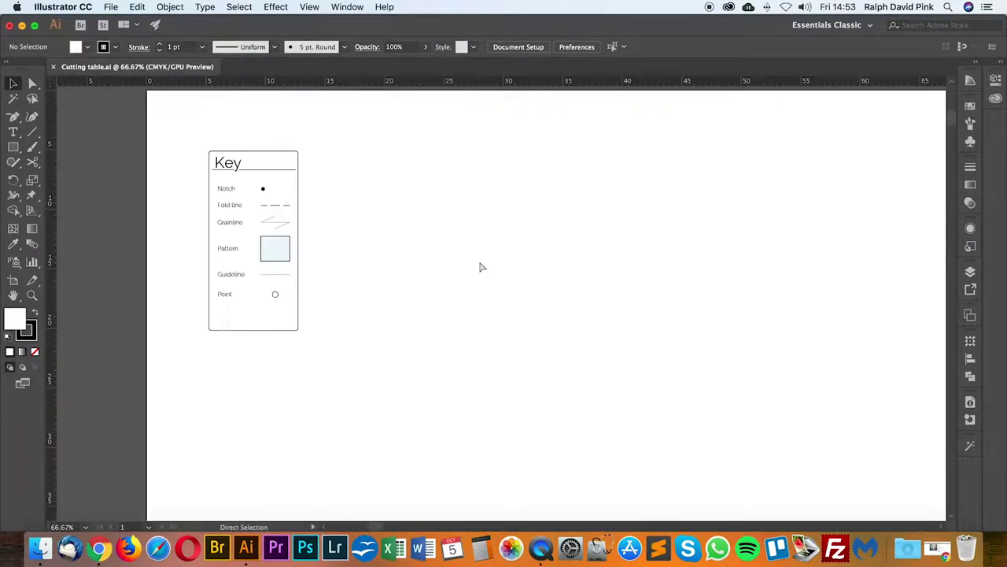
pyautogui.press('super+minus')
pyautogui.moveTo(479, 261); pyautogui.dragTo(666, 225)
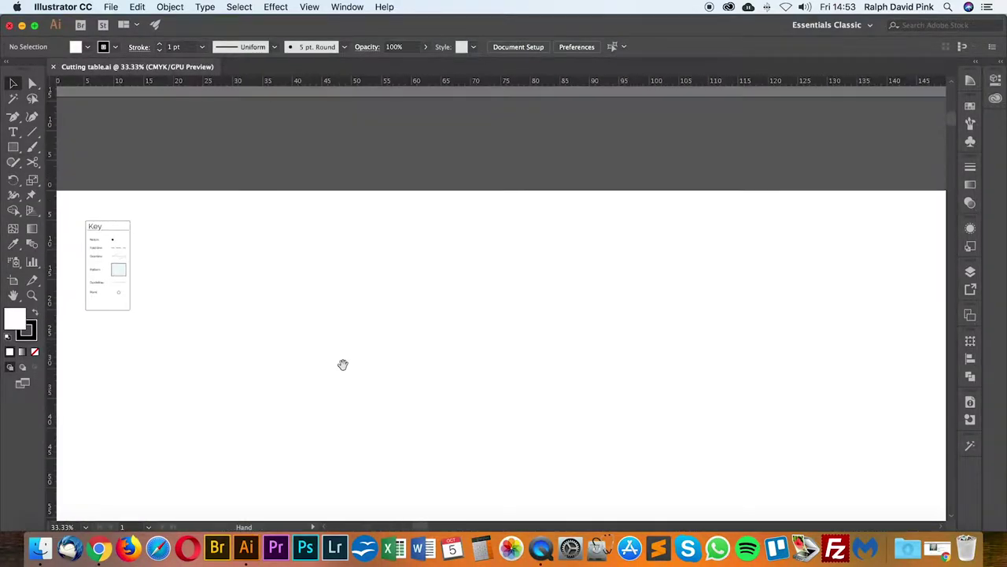
pyautogui.moveTo(343, 364); pyautogui.dragTo(582, 292)
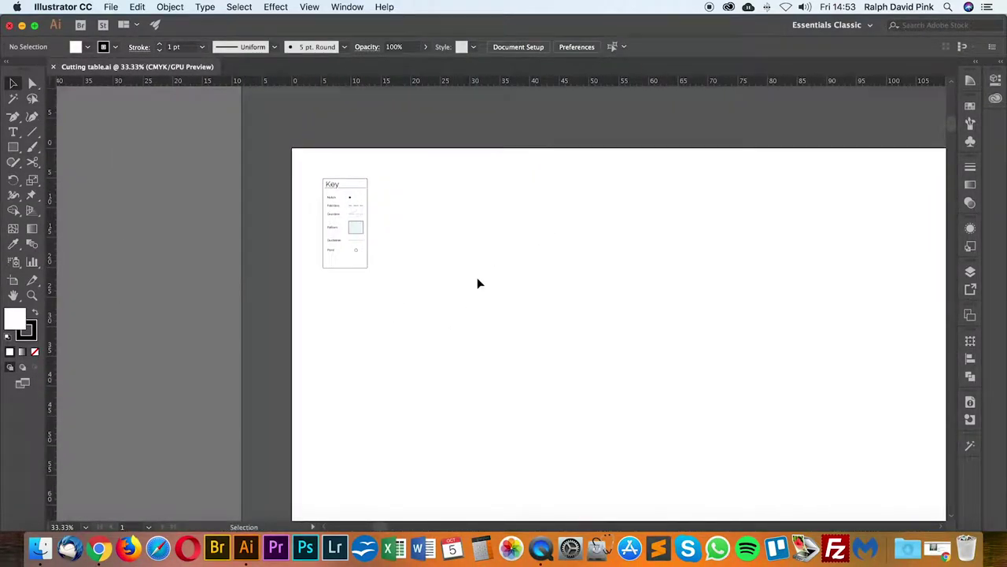
# Step: Open 3C Francesca A-Line torso.svg from the 3C Francesca A-Line Style folder on the desktop
pyautogui.click(111, 7)
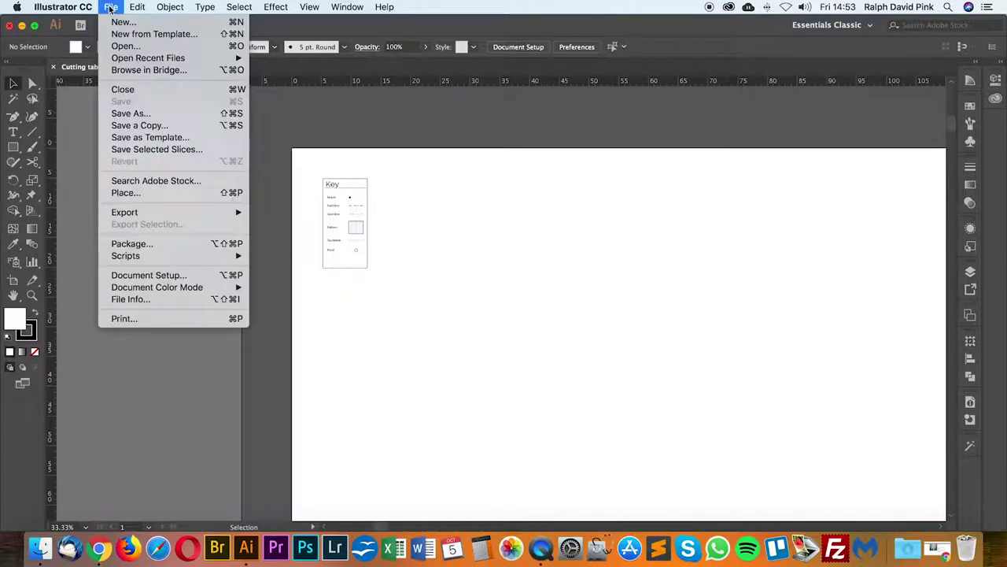
pyautogui.click(122, 47)
pyautogui.click(316, 180)
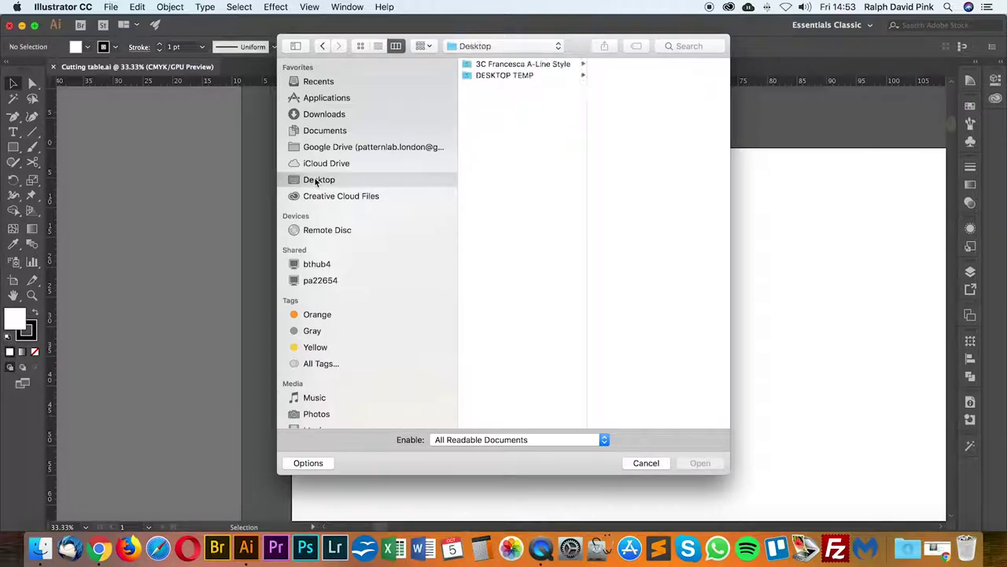
pyautogui.click(512, 64)
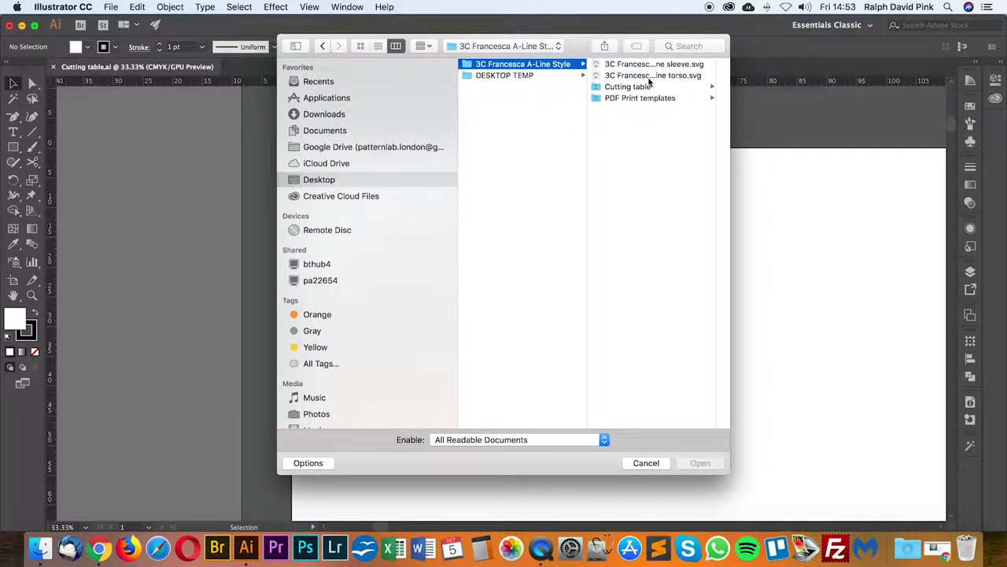
pyautogui.moveTo(730, 71); pyautogui.dragTo(779, 73)
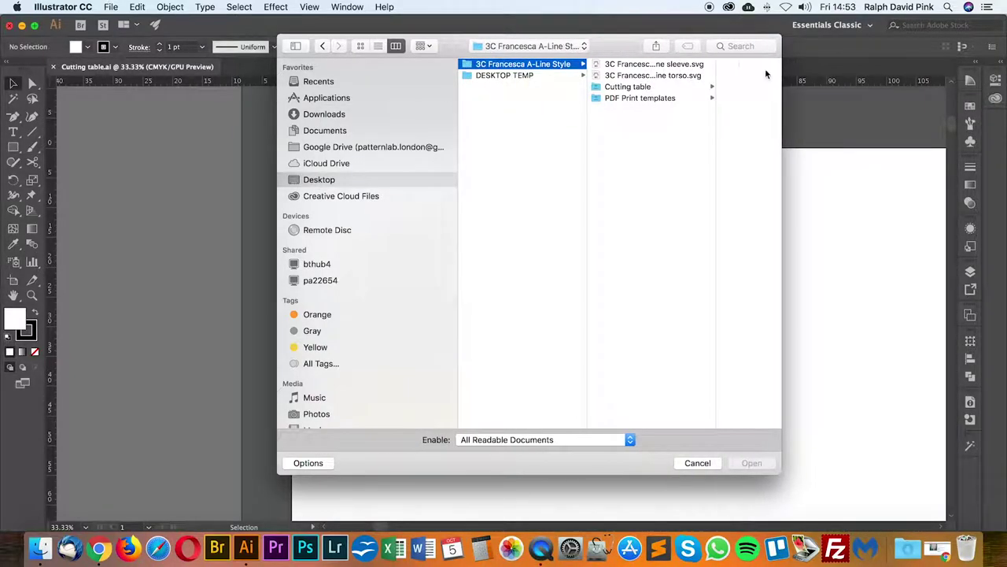
pyautogui.click(665, 75)
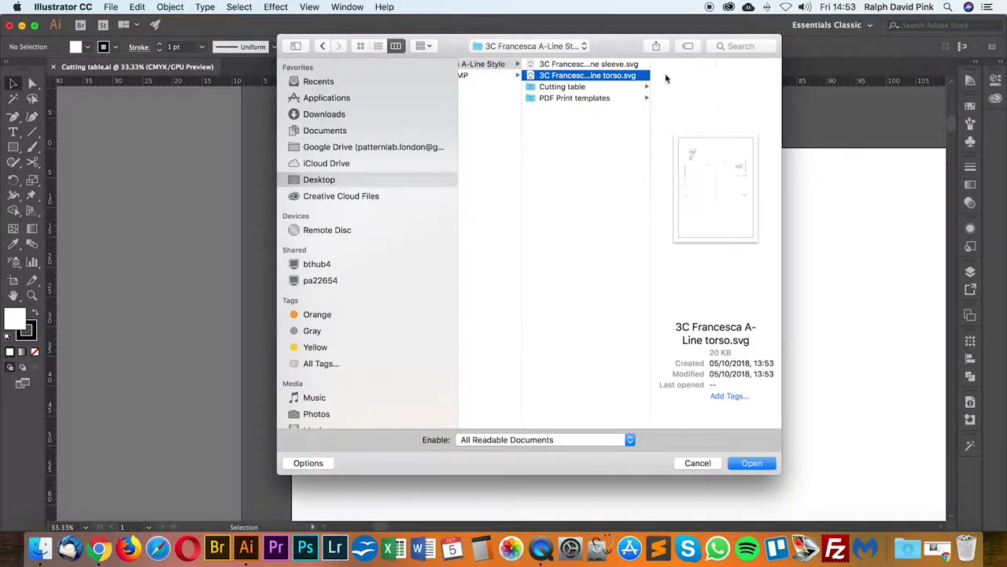
pyautogui.click(749, 463)
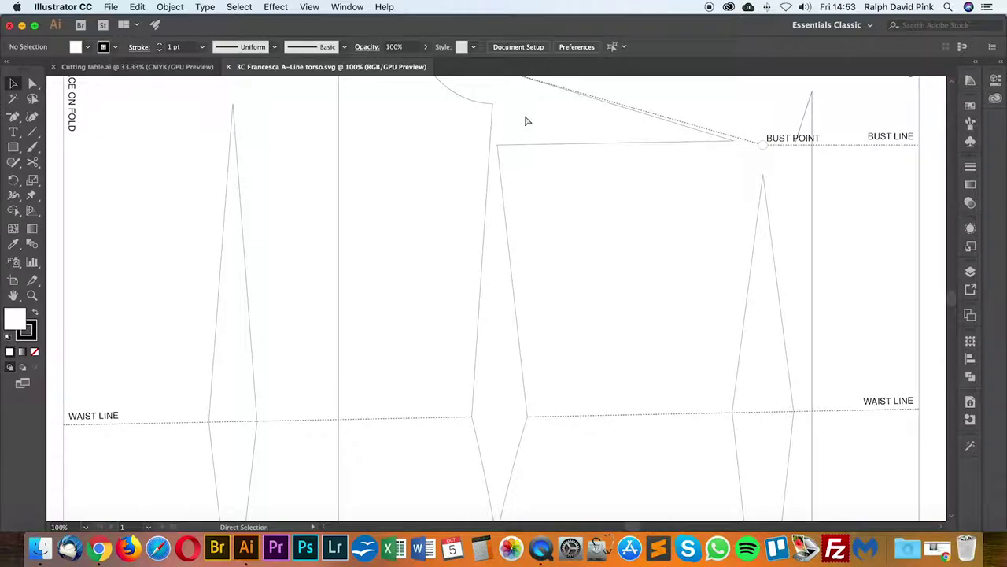
# Step: Select the complete torso block, front and back panels included, and copy it
pyautogui.press('super+0')
pyautogui.moveTo(528, 210); pyautogui.dragTo(510, 207)
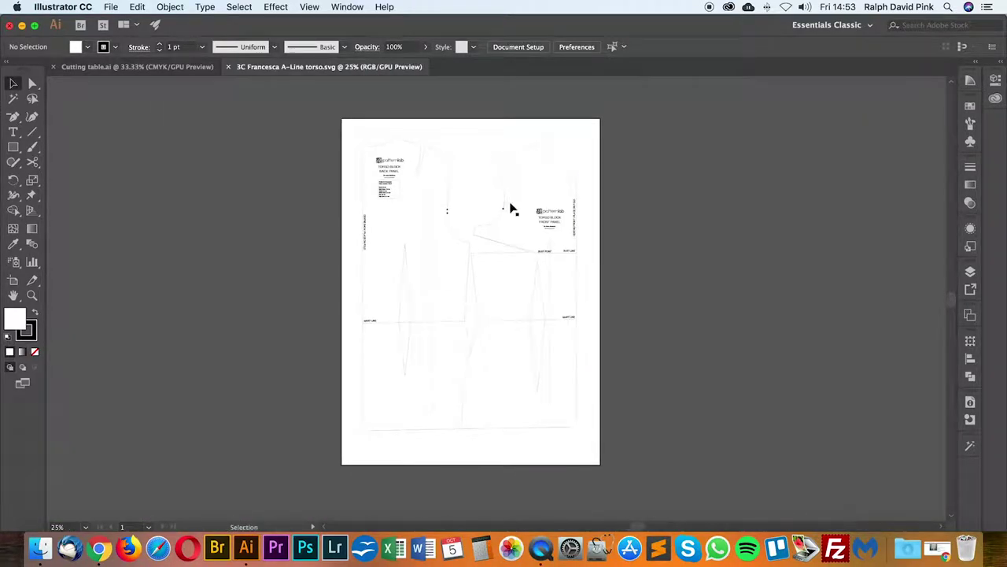
pyautogui.click(511, 214)
pyautogui.click(466, 122)
pyautogui.click(240, 8)
pyautogui.click(239, 22)
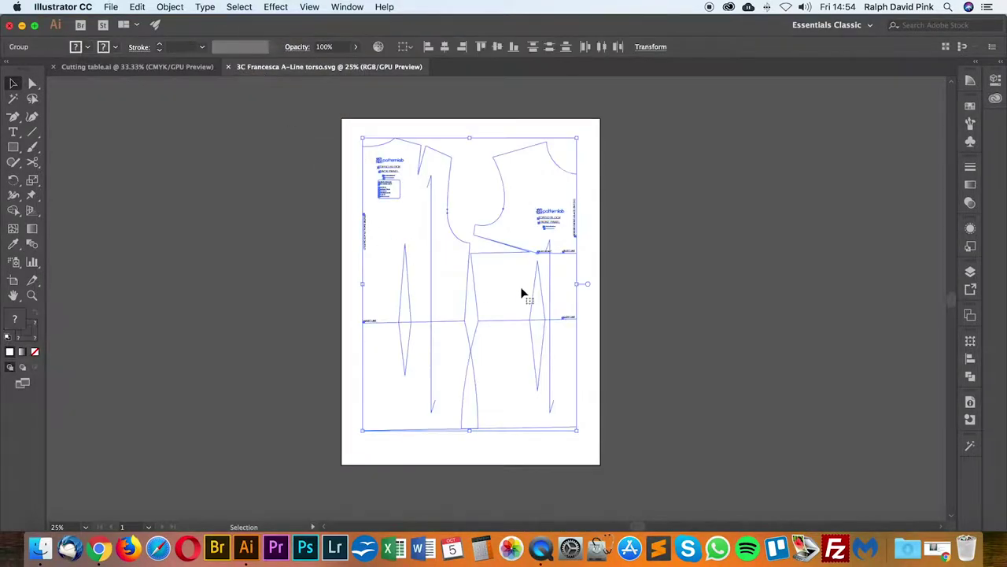
pyautogui.click(137, 7)
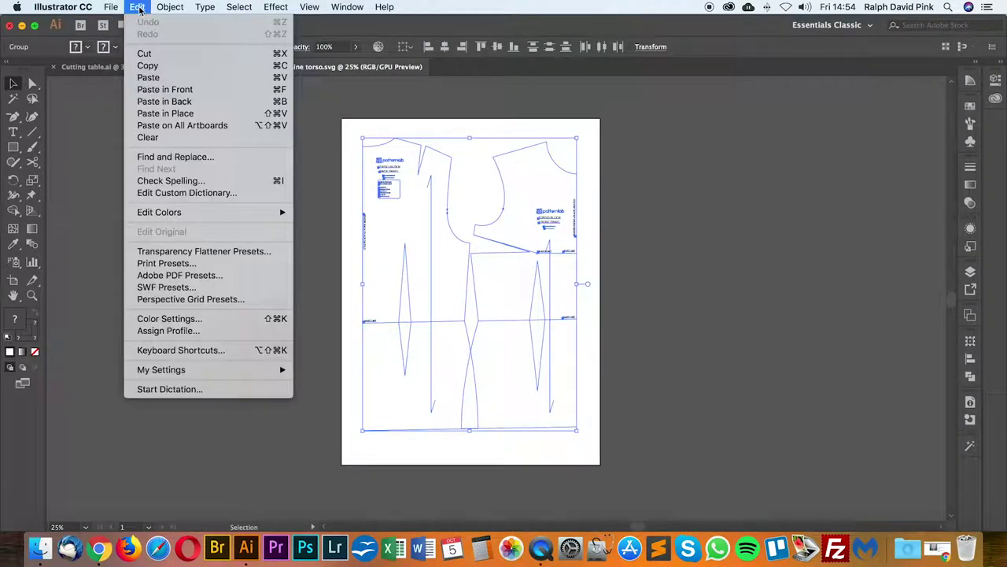
pyautogui.click(149, 67)
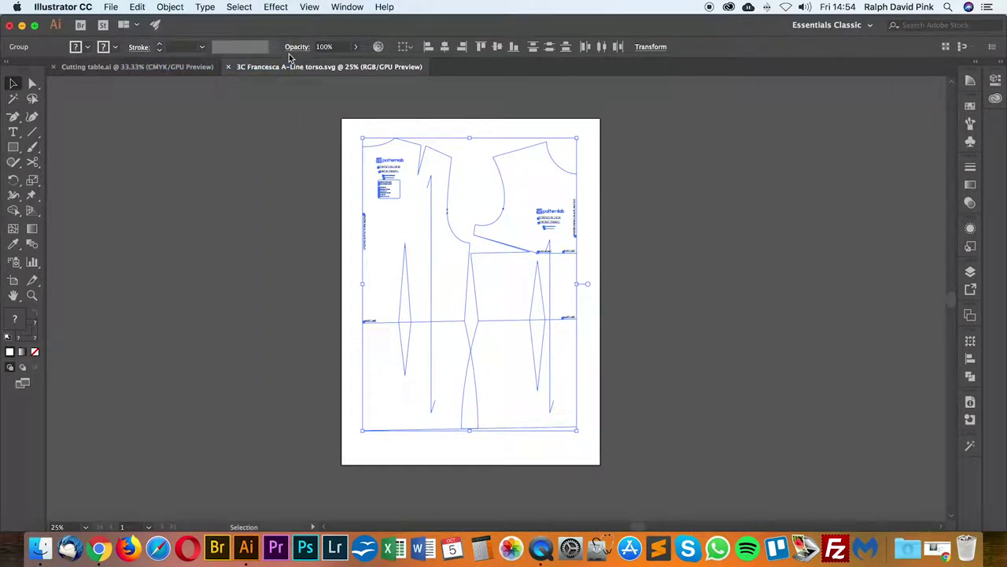
# Step: Paste the torso block into Cutting table.ai and move it onto the artboard beside the Key
pyautogui.click(138, 67)
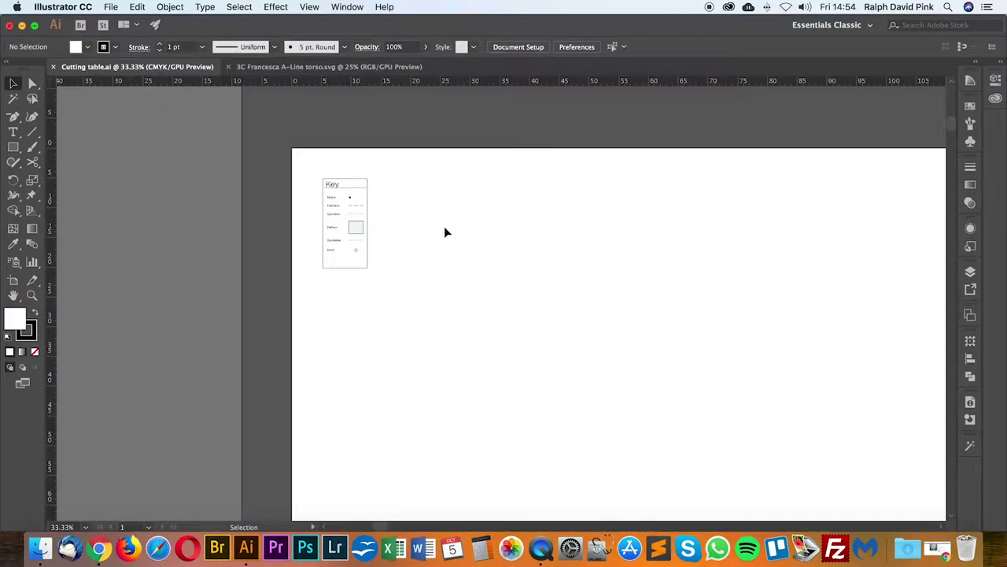
pyautogui.click(137, 6)
pyautogui.click(167, 79)
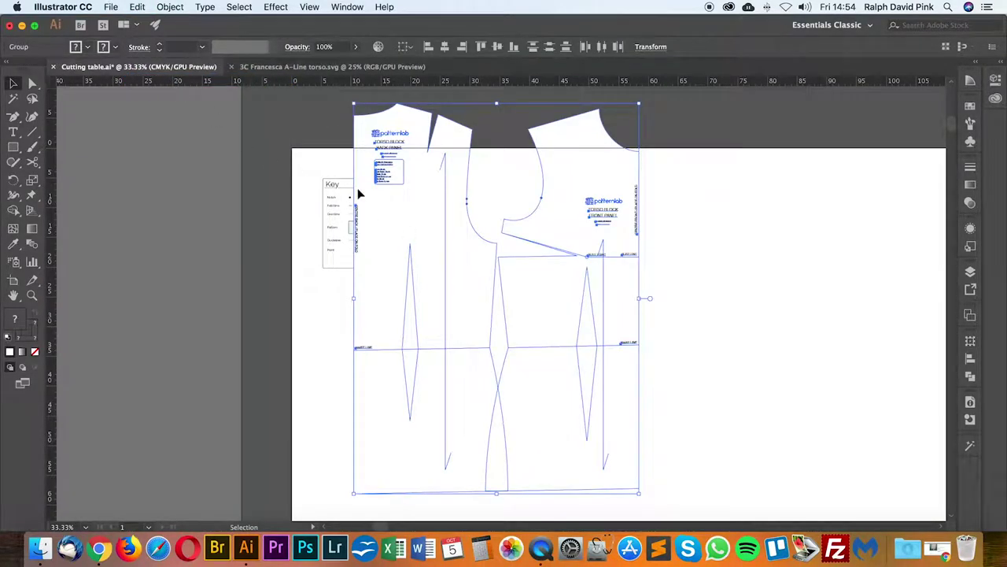
pyautogui.moveTo(440, 175); pyautogui.dragTo(579, 309)
pyautogui.moveTo(634, 336); pyautogui.dragTo(666, 378)
pyautogui.press('super+minus')
pyautogui.press('super+minus')
pyautogui.press('super+minus')
pyautogui.press('super+minus')
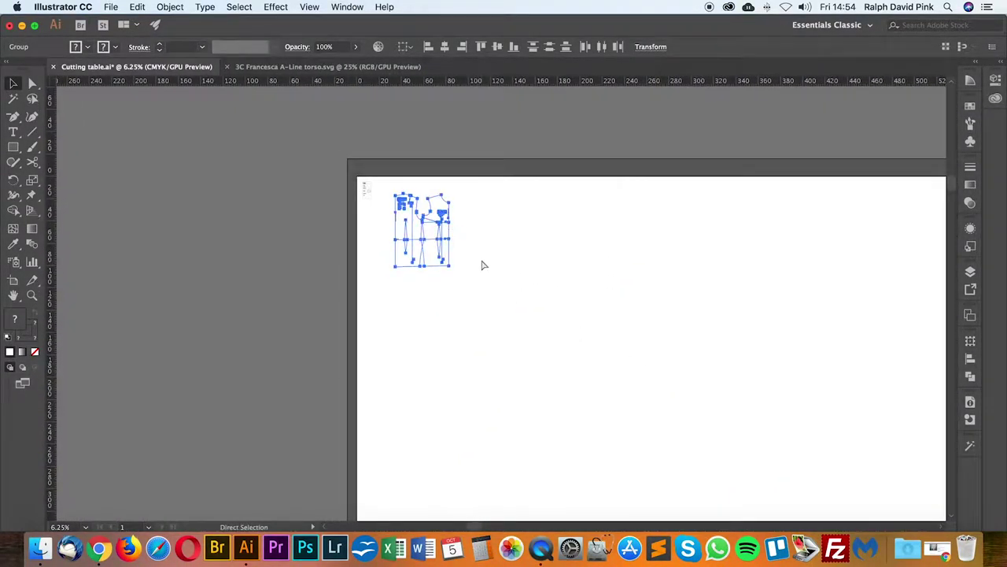
# Step: Examine the pasted torso block beside the Key's notch, fold line, grainline and pattern symbols, and clear the selection
pyautogui.press('super+plus')
pyautogui.press('super+plus')
pyautogui.press('super+plus')
pyautogui.press('super+plus')
pyautogui.press('super+plus')
pyautogui.press('super+plus')
pyautogui.press('super+plus')
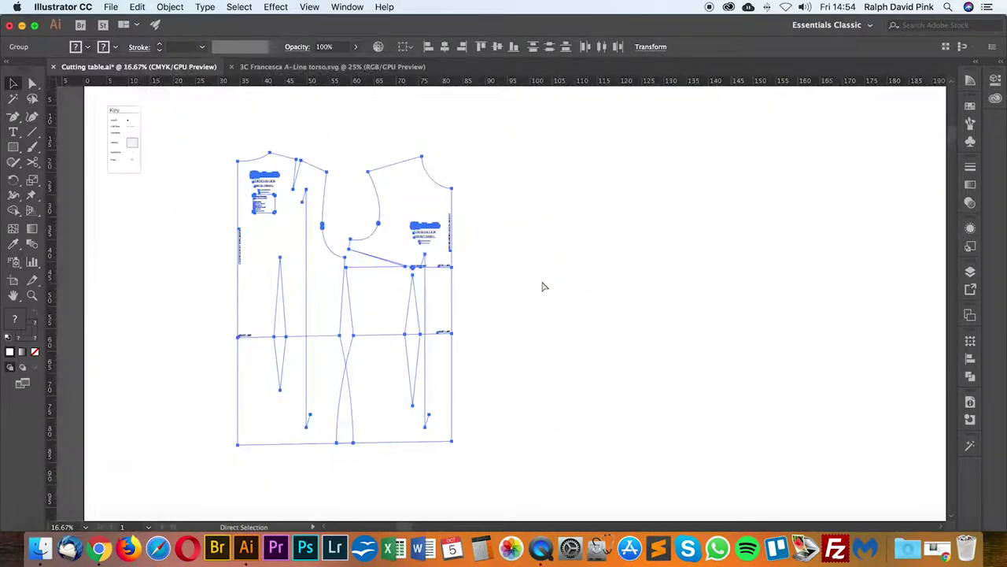
pyautogui.moveTo(386, 346); pyautogui.dragTo(496, 513)
pyautogui.moveTo(292, 292); pyautogui.dragTo(553, 429)
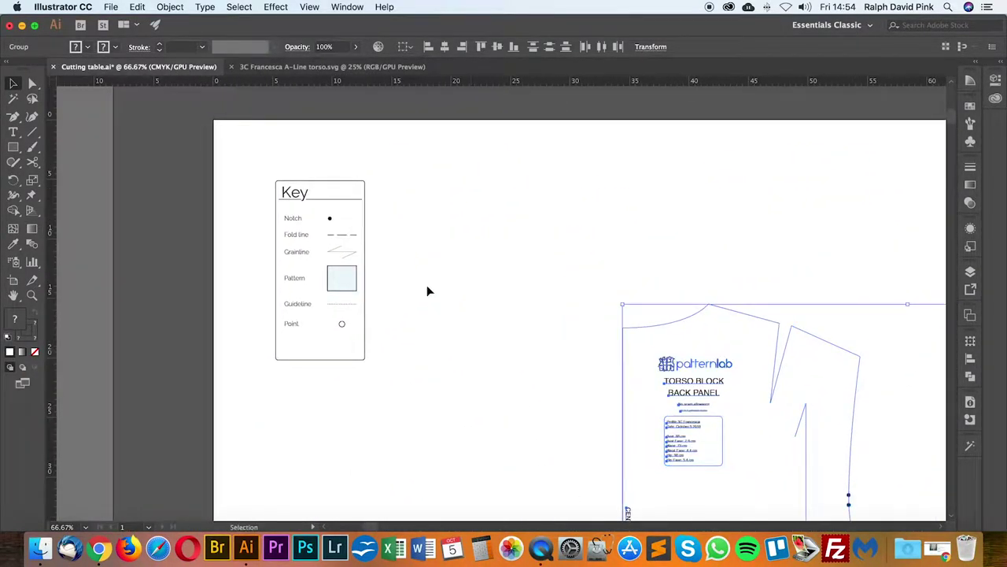
pyautogui.press('a')
pyautogui.moveTo(496, 315); pyautogui.dragTo(376, 258)
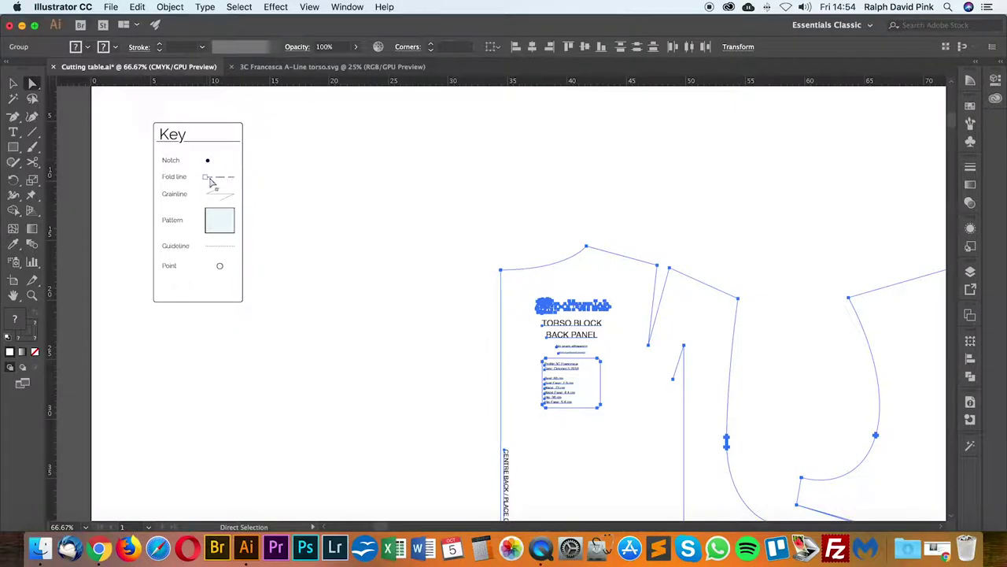
pyautogui.moveTo(225, 196); pyautogui.dragTo(224, 214)
pyautogui.click(401, 265)
pyautogui.press('super+minus')
pyautogui.moveTo(441, 269); pyautogui.dragTo(398, 245)
pyautogui.press('v')
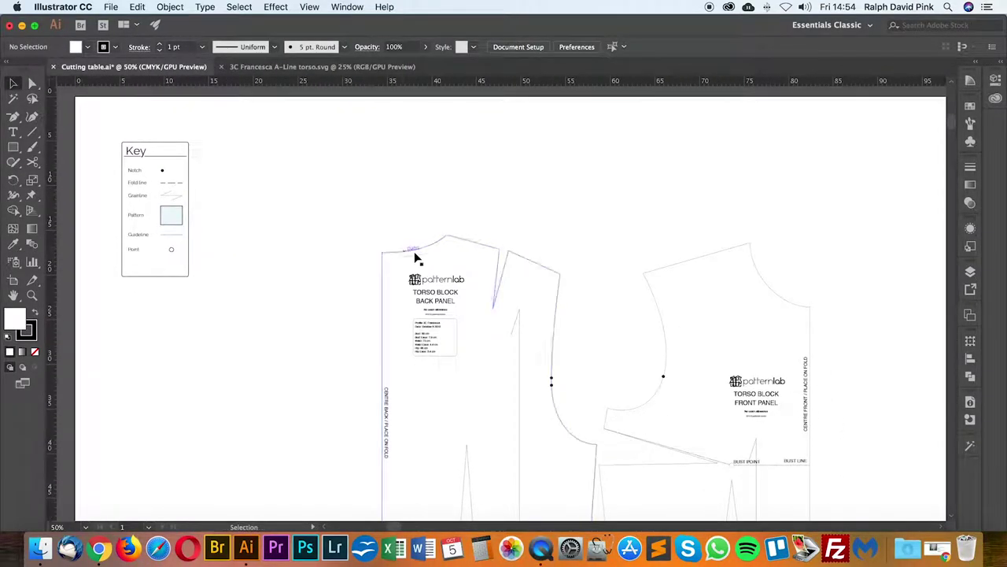
# Step: Try to move the back and front torso panels apart, and undo both moves
pyautogui.moveTo(425, 277); pyautogui.dragTo(273, 244)
pyautogui.moveTo(536, 296); pyautogui.dragTo(503, 250)
pyautogui.press('super+minus')
pyautogui.scroll(1, 512, 243)
pyautogui.hscroll(-1, 512, 243)
pyautogui.press('super+z')
pyautogui.press('super+z')
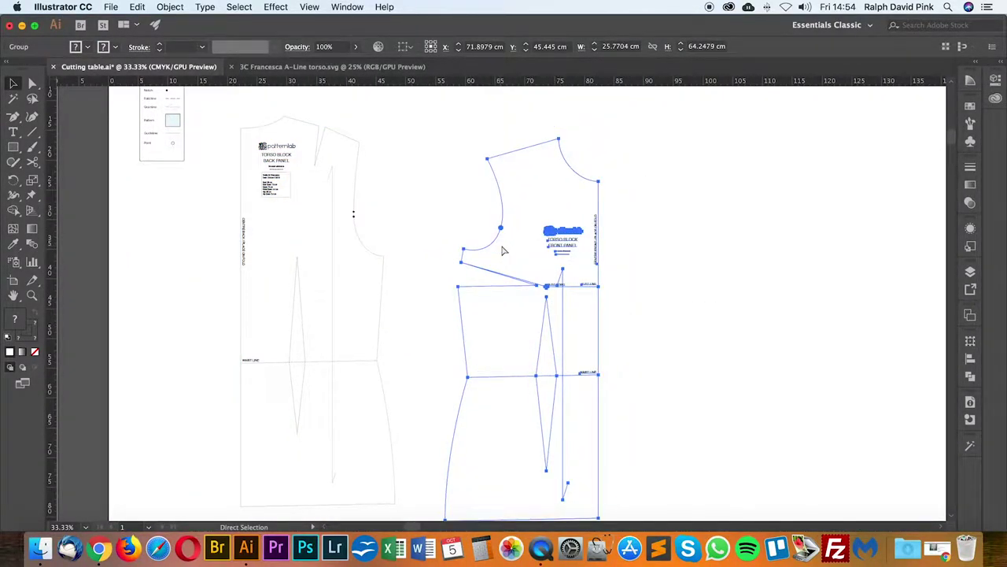
pyautogui.click(684, 219)
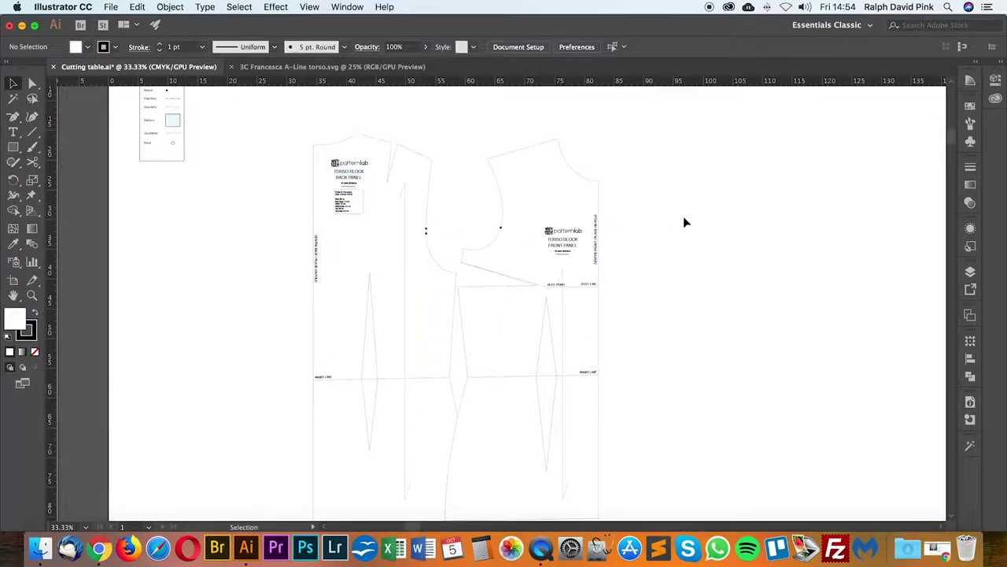
# Step: Move the whole front panel sideways, leaving a wide gap between it and the back panel
pyautogui.click(14, 85)
pyautogui.click(529, 213)
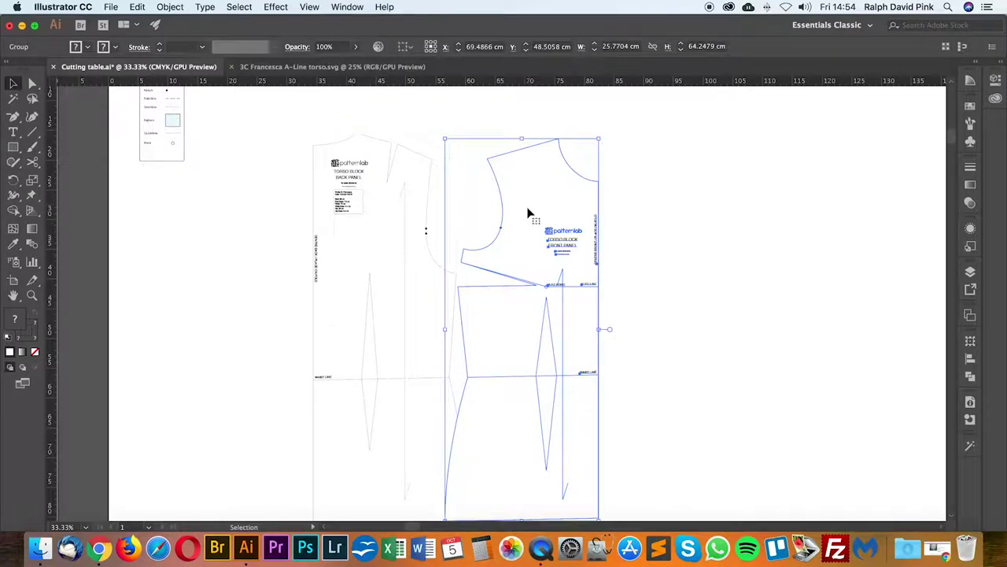
pyautogui.moveTo(528, 213); pyautogui.dragTo(653, 220)
pyautogui.moveTo(637, 303); pyautogui.dragTo(566, 270)
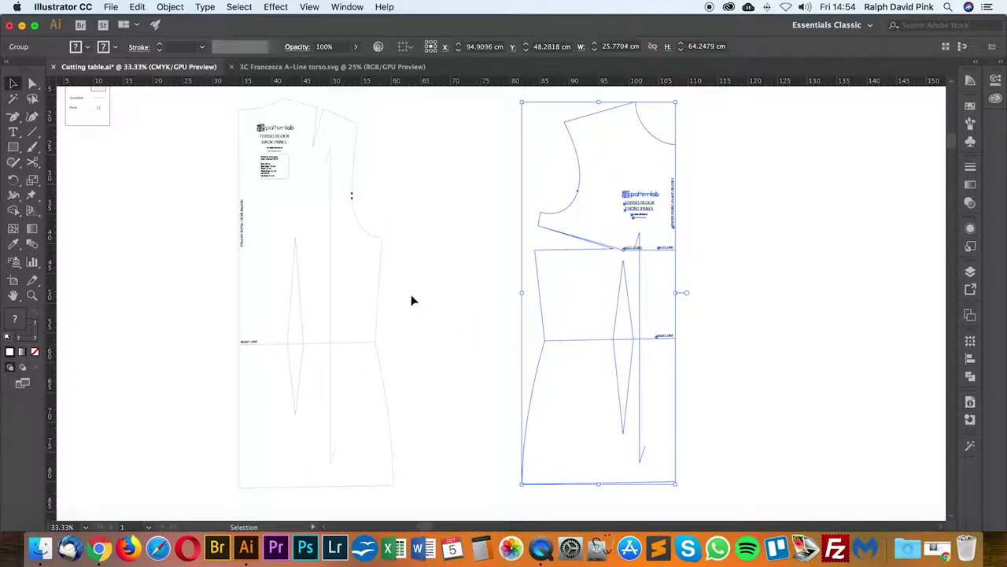
pyautogui.click(462, 274)
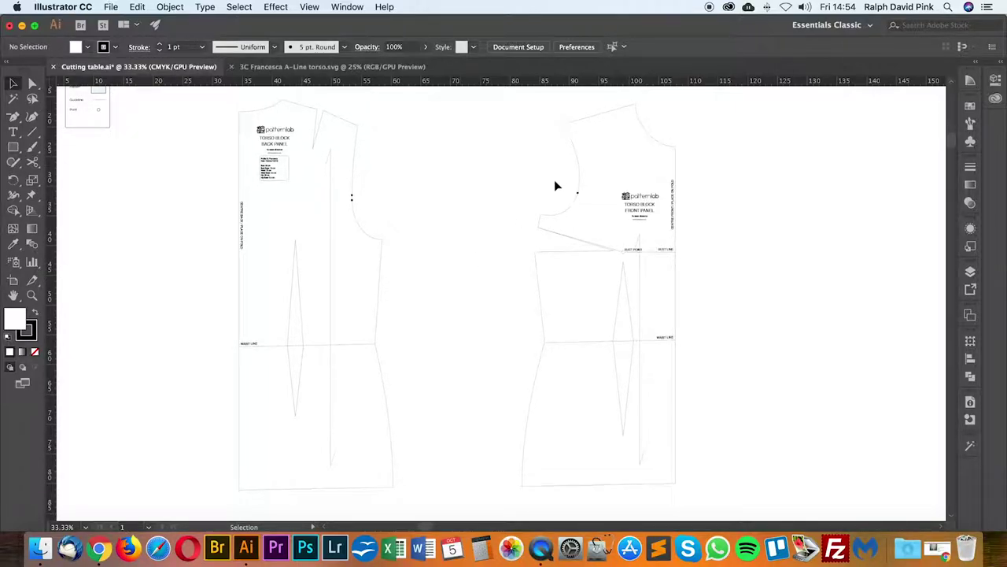
# Step: Select the back and front panels together and ungroup them into separate objects
pyautogui.click(605, 160)
pyautogui.click(351, 184)
pyautogui.click(581, 162)
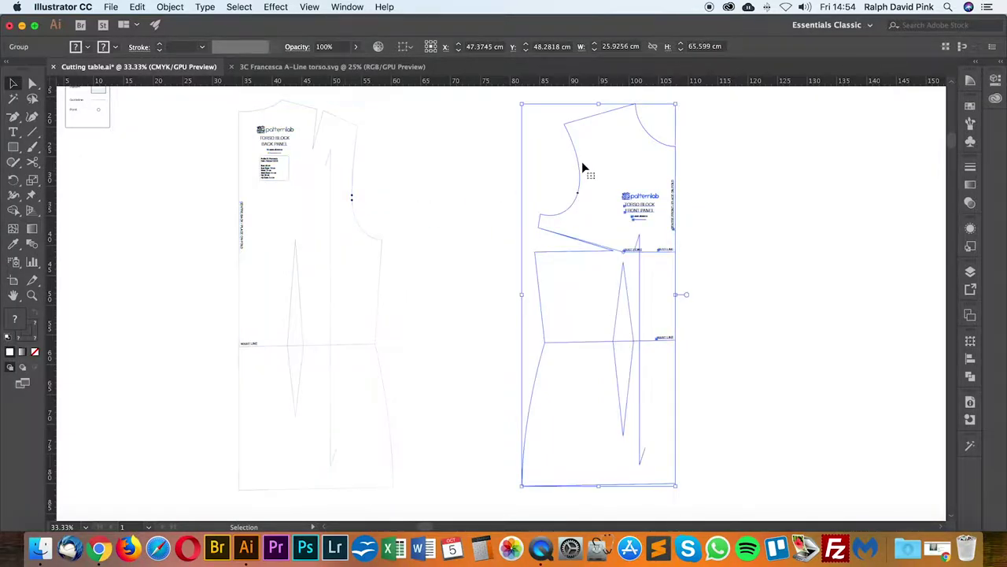
pyautogui.click(266, 186)
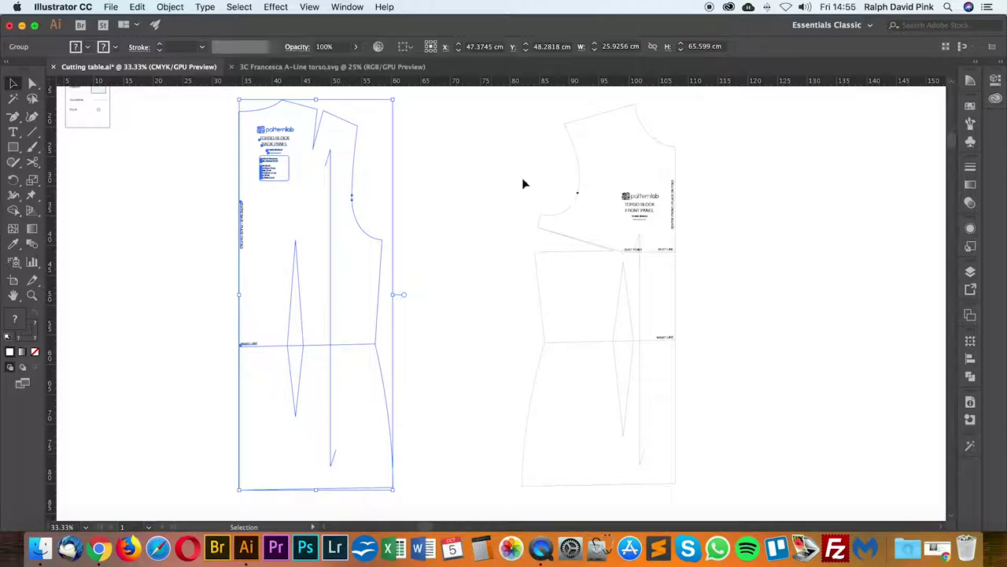
pyautogui.moveTo(199, 132); pyautogui.dragTo(680, 362)
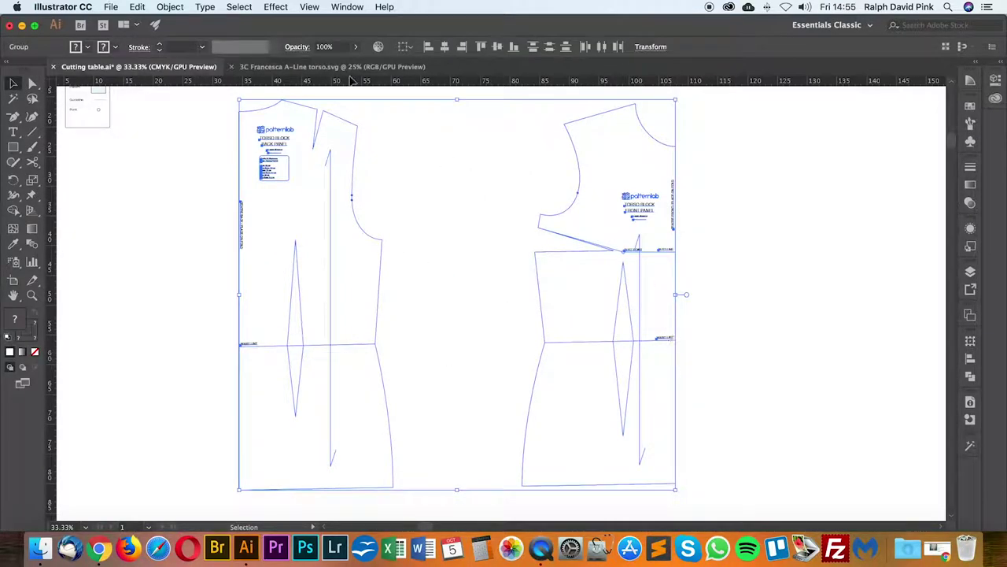
pyautogui.click(170, 7)
pyautogui.click(180, 66)
pyautogui.click(448, 202)
# Step: Group the back panel's outline, notches and waist line, and move the group away from its labels, dart and grainline
pyautogui.click(315, 135)
pyautogui.click(285, 165)
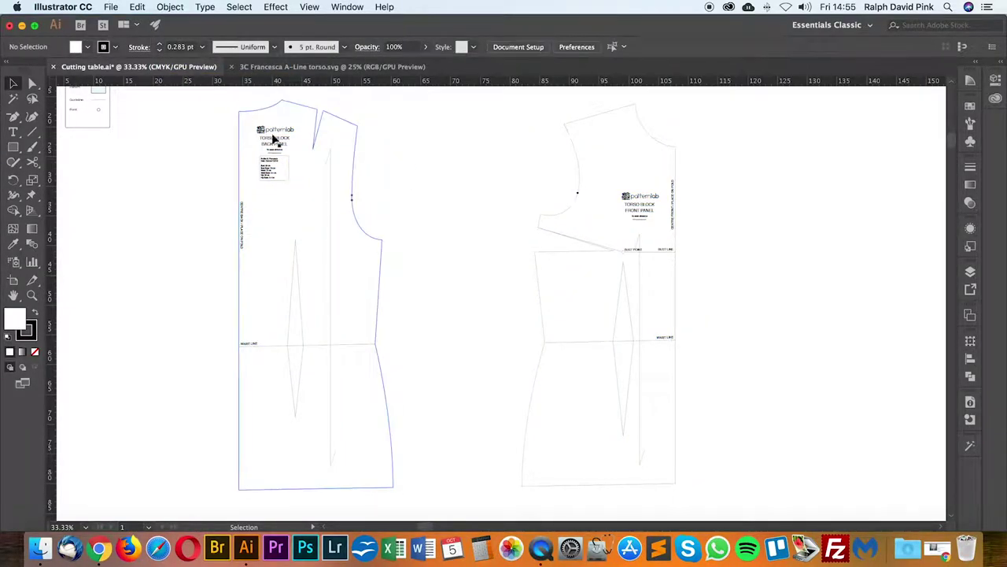
pyautogui.click(337, 189)
pyautogui.click(415, 183)
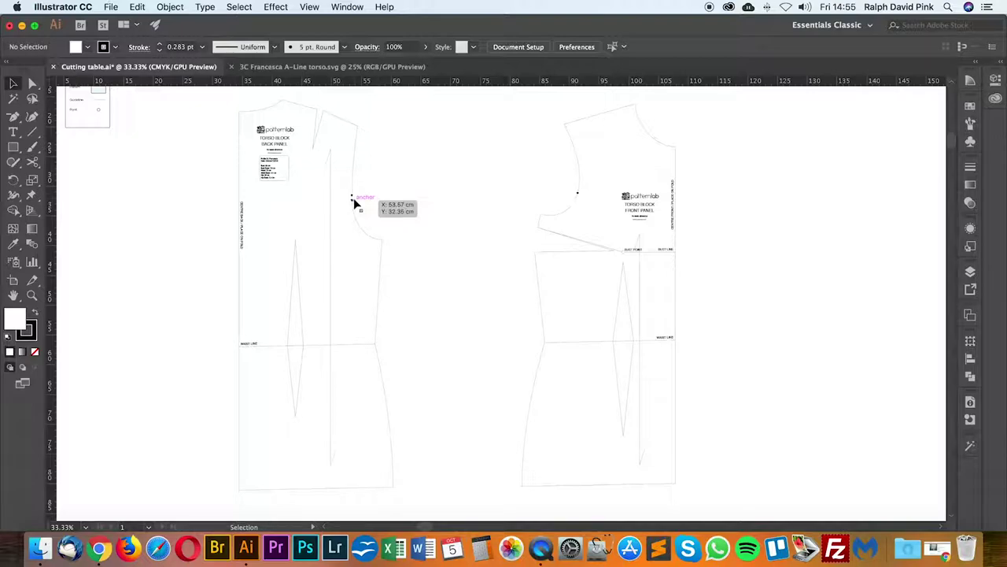
pyautogui.click(352, 199)
pyautogui.click(416, 187)
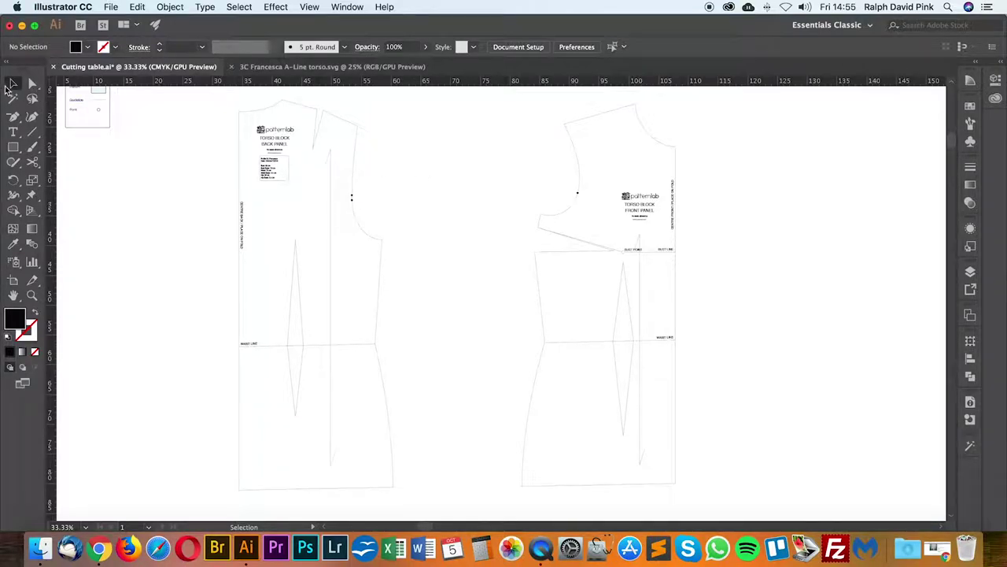
pyautogui.moveTo(411, 178); pyautogui.dragTo(345, 383)
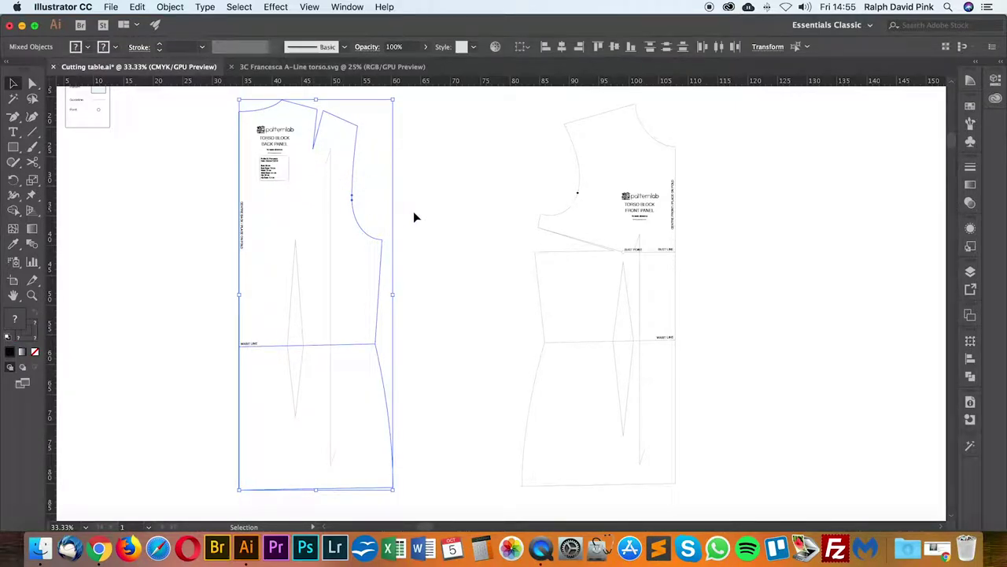
pyautogui.click(173, 7)
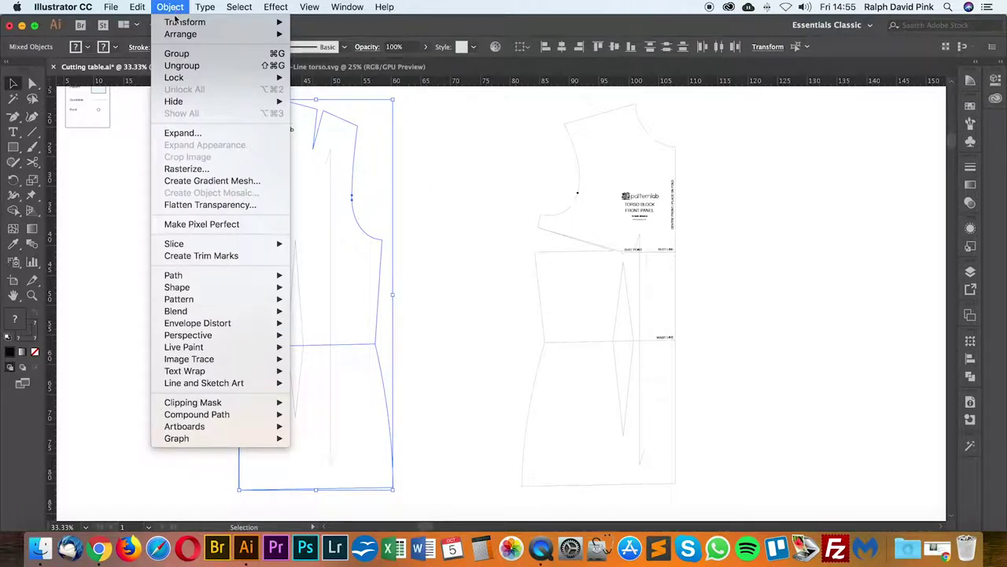
pyautogui.click(177, 54)
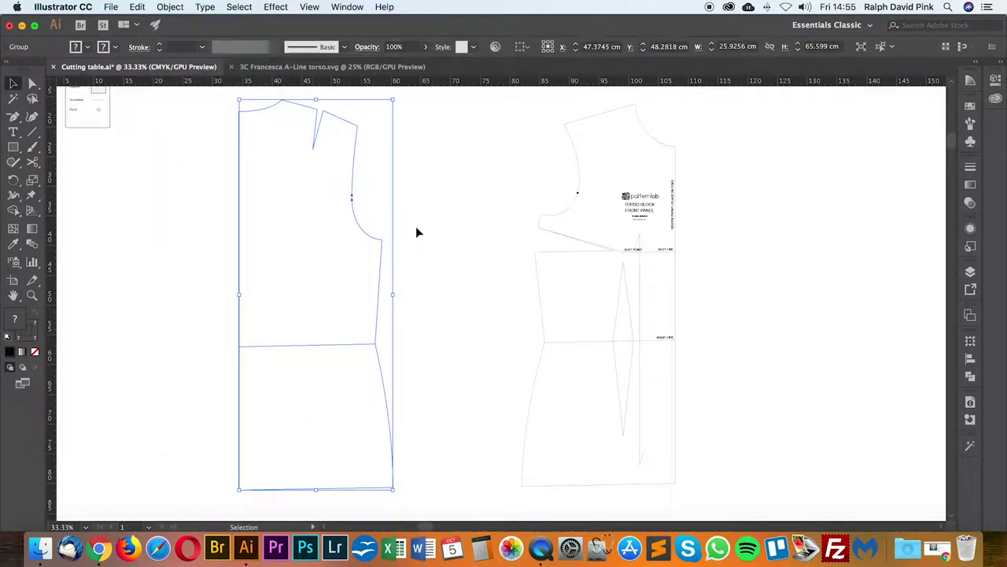
pyautogui.moveTo(272, 229); pyautogui.dragTo(111, 269)
pyautogui.click(427, 228)
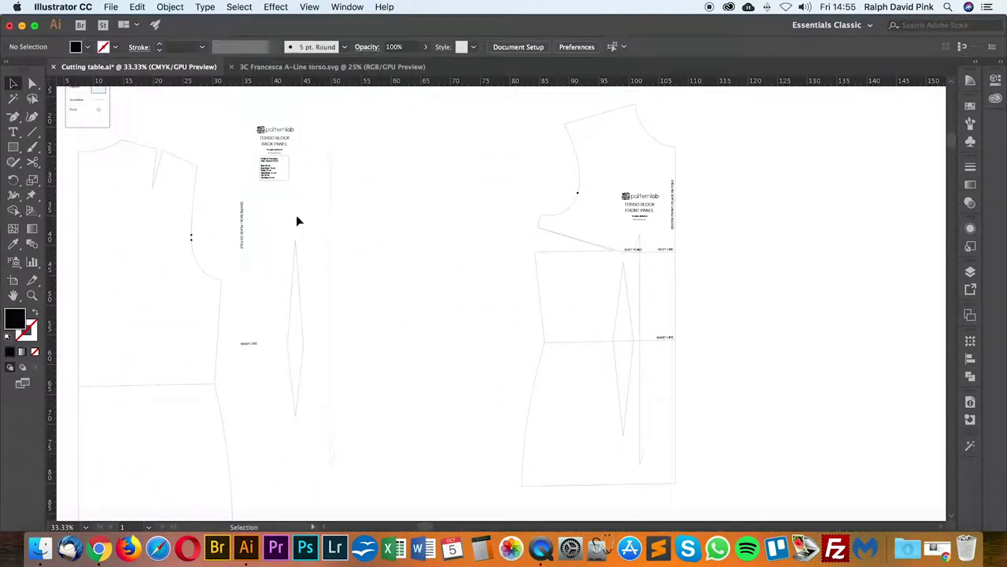
# Step: Group the front panel's outline, notch and waist line, and move the group away from the labels, dart and grainline
pyautogui.click(600, 160)
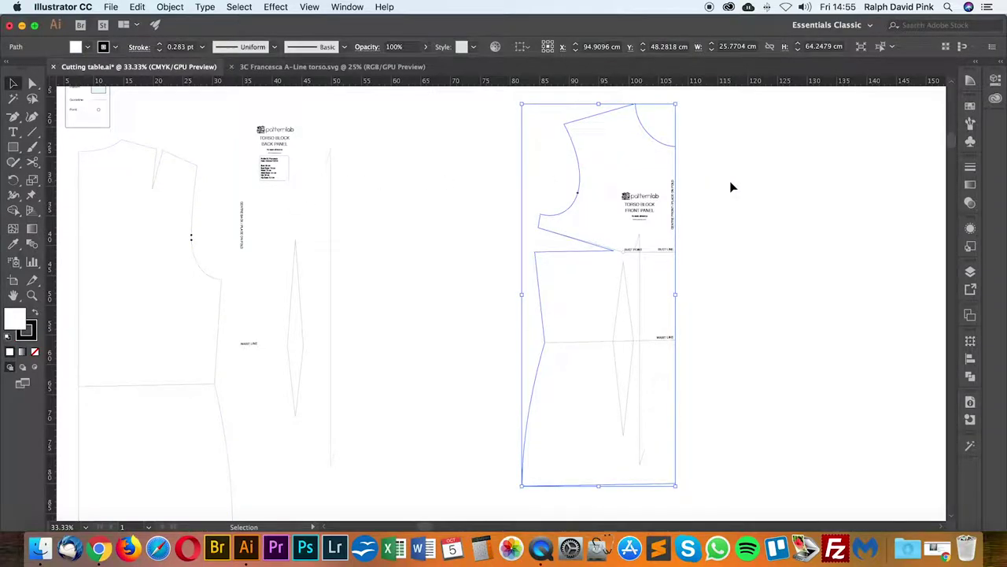
pyautogui.click(521, 180)
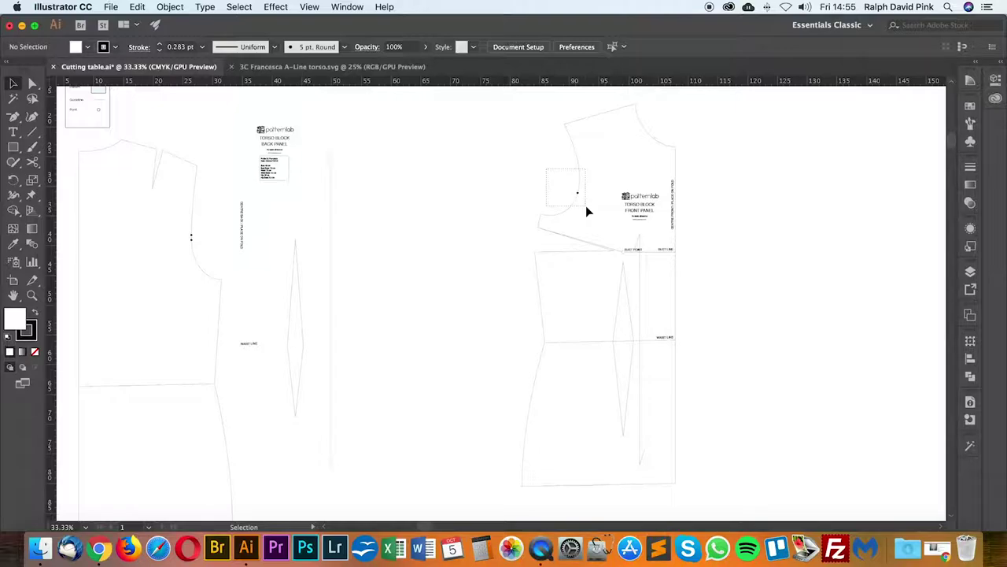
pyautogui.moveTo(587, 207); pyautogui.dragTo(586, 207)
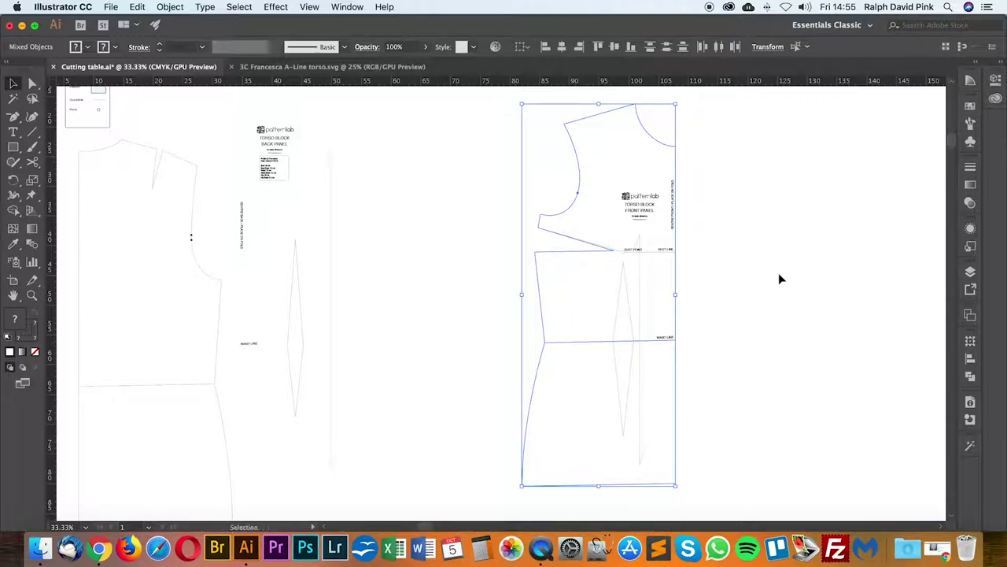
pyautogui.click(170, 6)
pyautogui.click(174, 52)
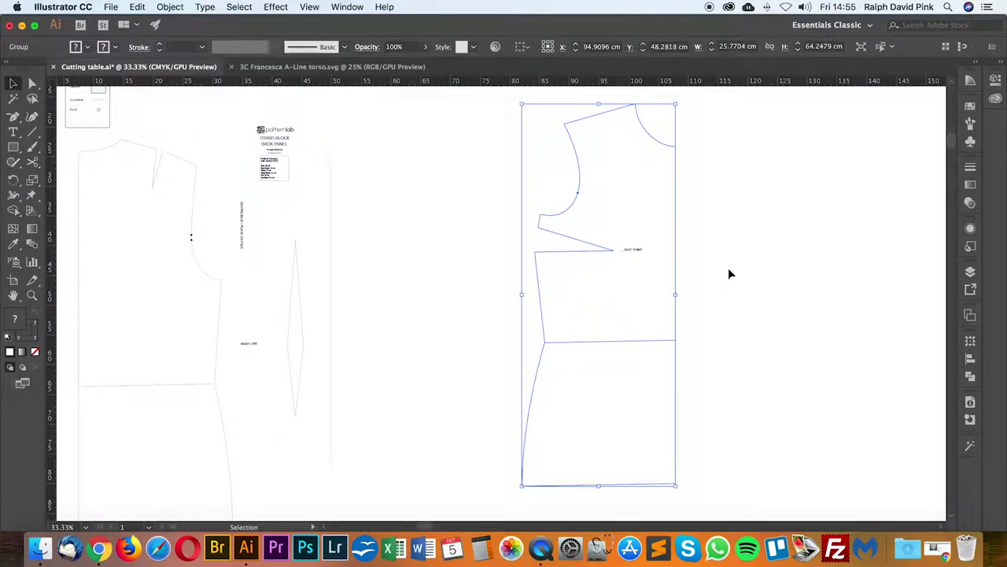
pyautogui.moveTo(582, 299); pyautogui.dragTo(771, 299)
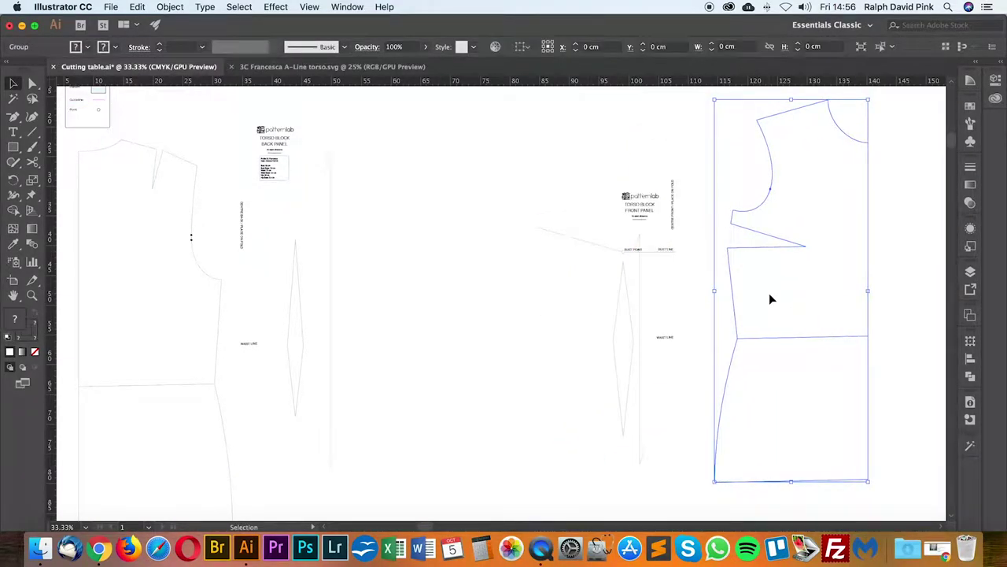
pyautogui.click(688, 157)
pyautogui.moveTo(648, 210); pyautogui.dragTo(638, 226)
pyautogui.click(696, 193)
# Step: Undo the front panel's move and grouping, using redo to keep the back panel's separated outline
pyautogui.press('super+z')
pyautogui.hotkey('ctrl', 'z')
pyautogui.hotkey('ctrl', 'z')
pyautogui.hotkey('ctrl', 'z')
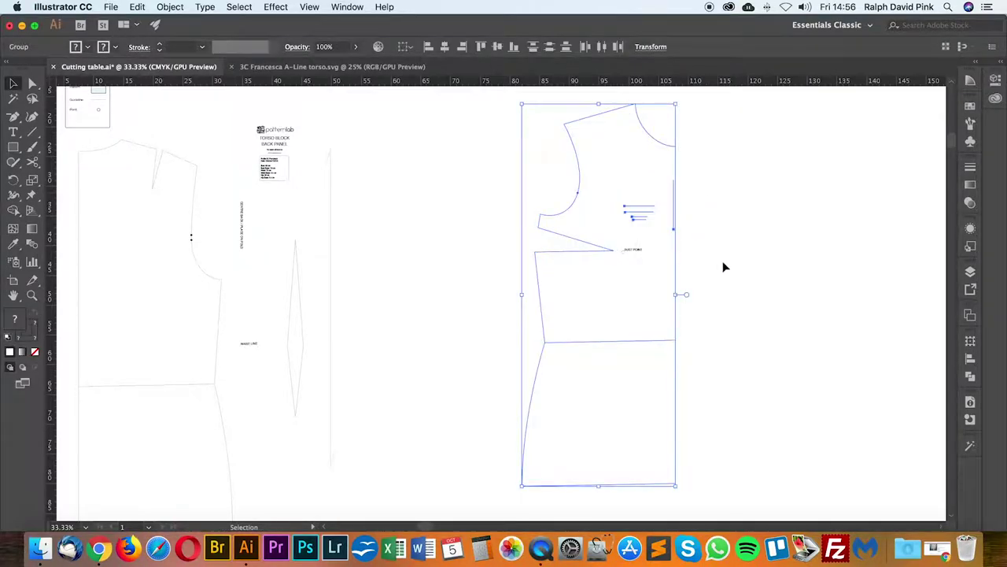
pyautogui.hotkey('ctrl', 'z')
pyautogui.hotkey('ctrl', 'z')
pyautogui.hotkey('ctrl', 'z')
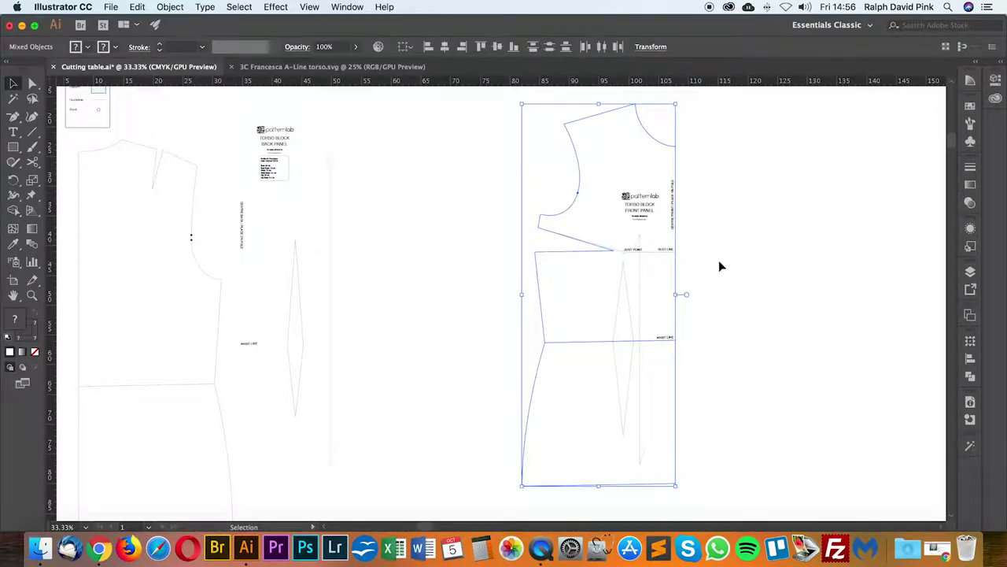
pyautogui.hotkey('ctrl', 'z')
pyautogui.hotkey('ctrl', 'z')
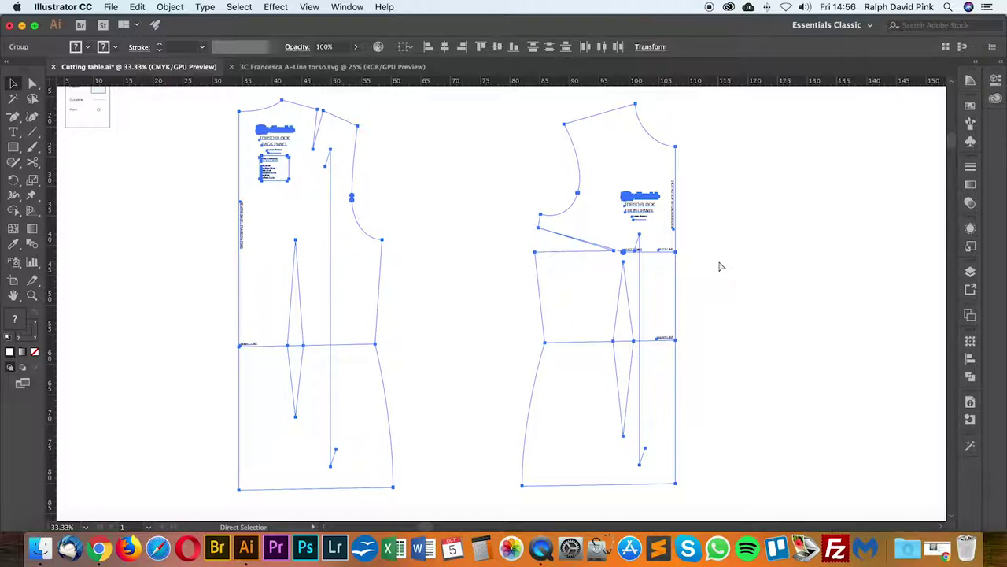
pyautogui.hotkey('ctrl', 'shift', 'g')
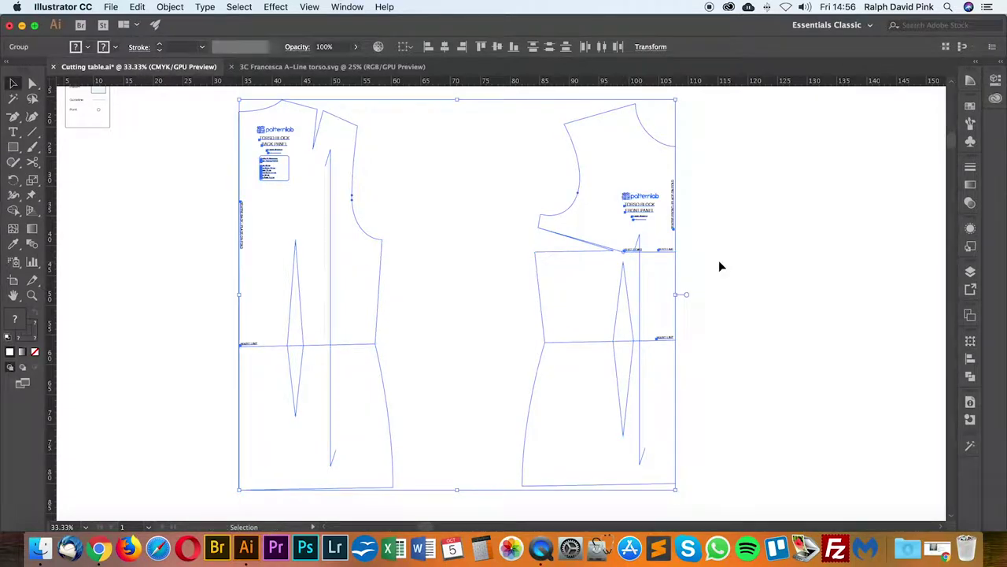
pyautogui.hotkey('ctrl', 'shift', 'g')
pyautogui.press('super+shift+z')
pyautogui.press('super+shift+z')
pyautogui.press('super+shift+z')
pyautogui.press('super+shift+z')
pyautogui.press('super+shift+z')
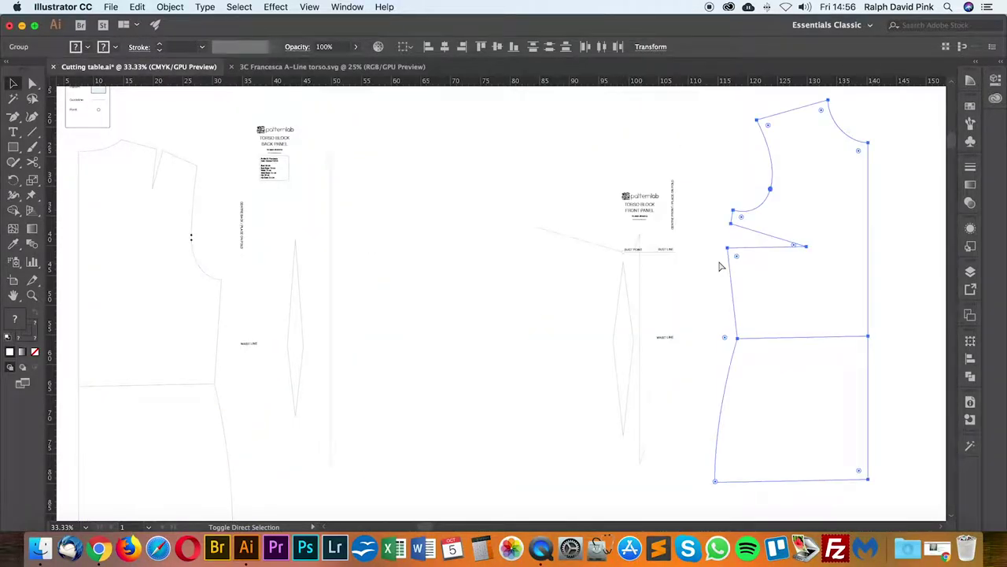
pyautogui.press('super+z')
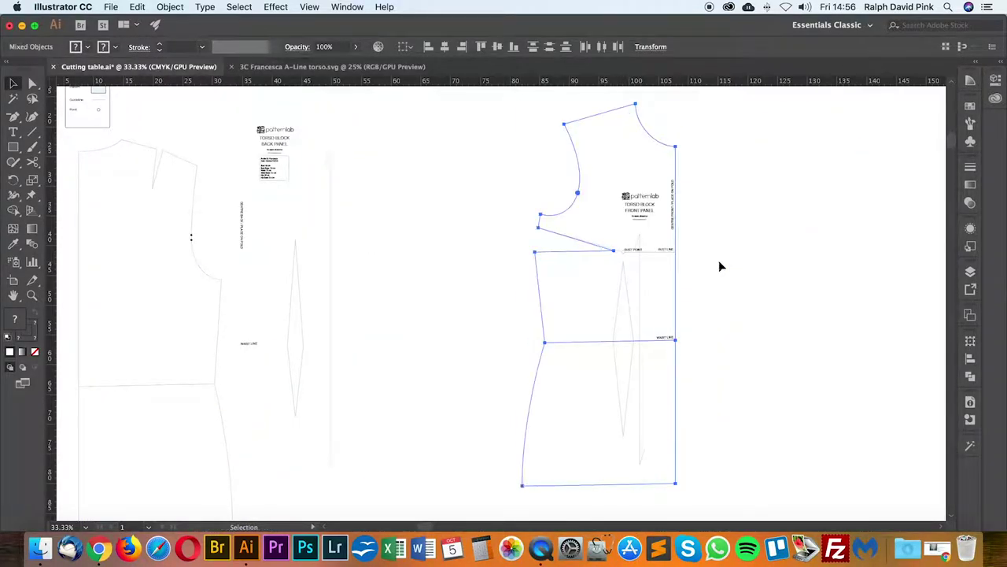
pyautogui.press('super+z')
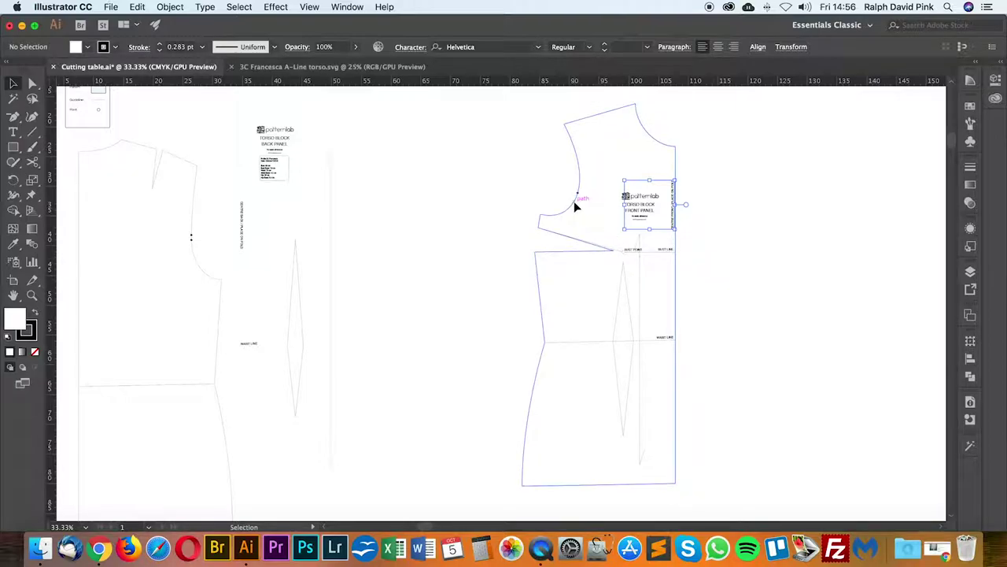
# Step: Group the front panel's outline, notch, waist line and bust point, and move the group away from the labels, dart and grainline
pyautogui.click(574, 200)
pyautogui.moveTo(522, 158); pyautogui.dragTo(588, 207)
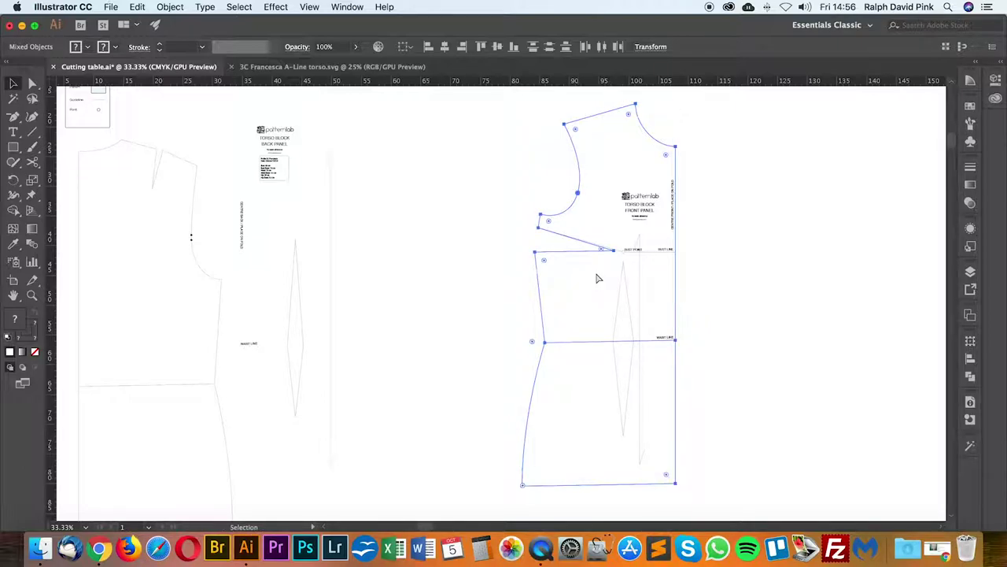
pyautogui.press('super+equal')
pyautogui.press('super+equal')
pyautogui.press('super+equal')
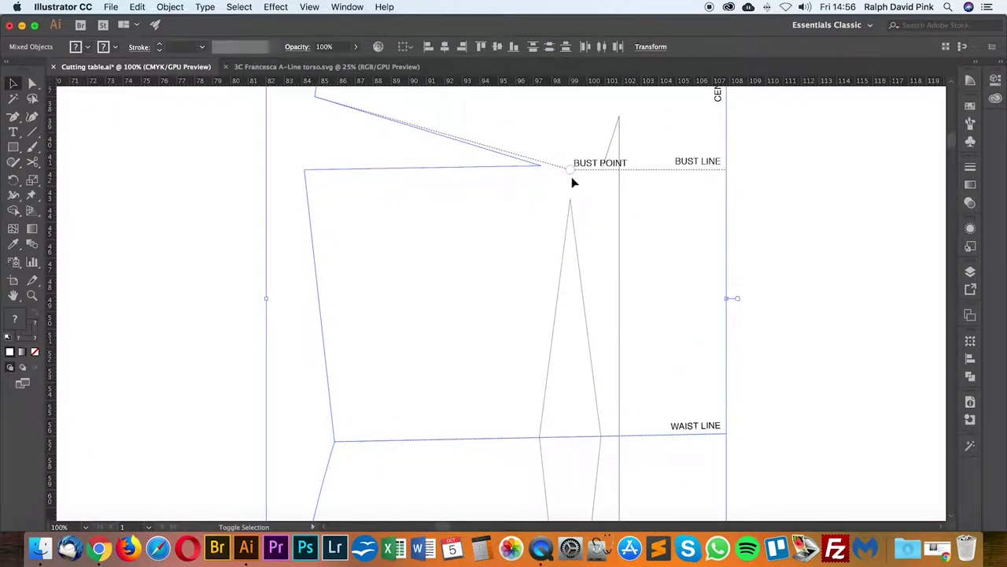
pyautogui.press('a')
pyautogui.press('super+minus')
pyautogui.press('super+minus')
pyautogui.press('super+minus')
pyautogui.press('super+minus')
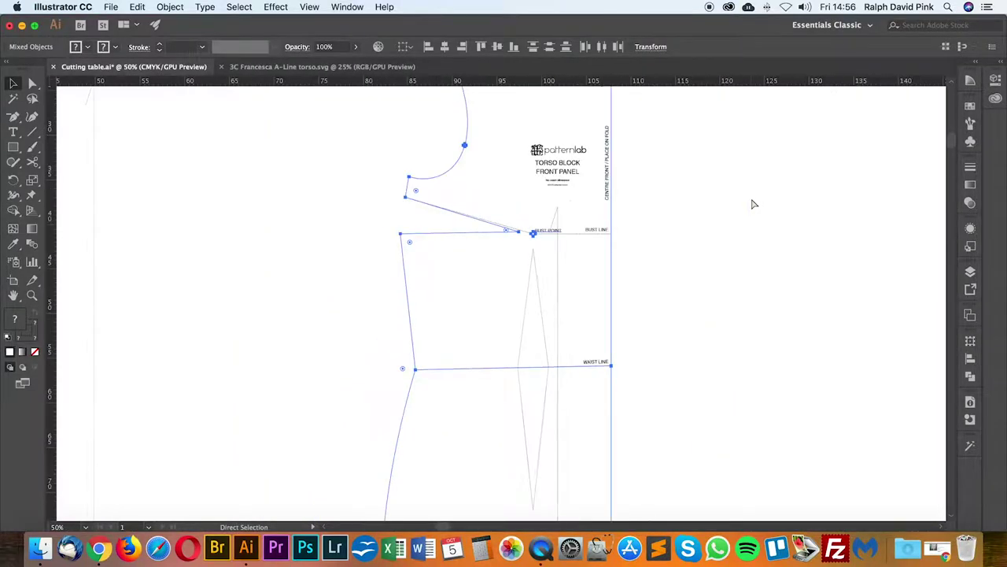
pyautogui.click(170, 7)
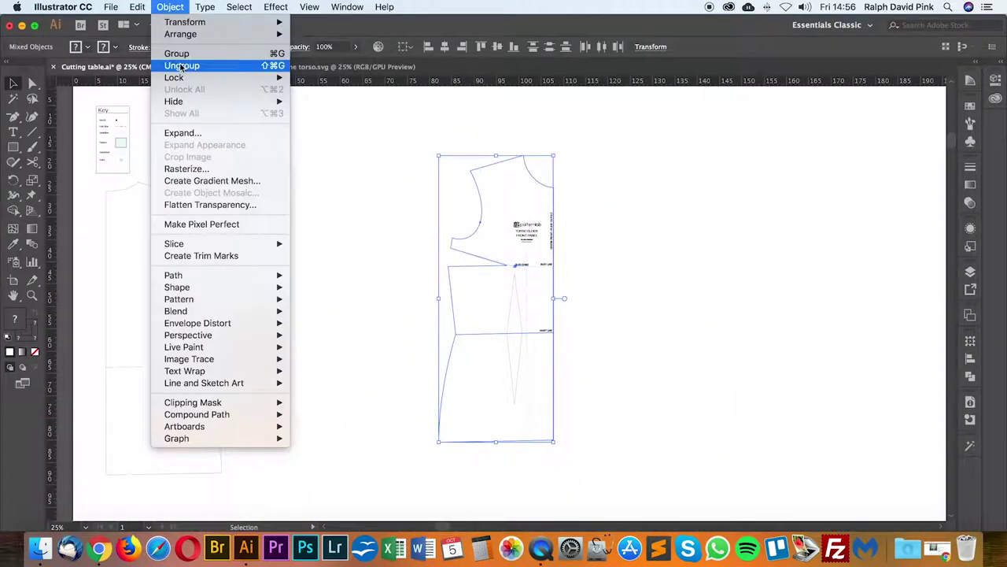
pyautogui.click(181, 52)
pyautogui.moveTo(477, 245); pyautogui.dragTo(733, 231)
pyautogui.press('super+shift+a')
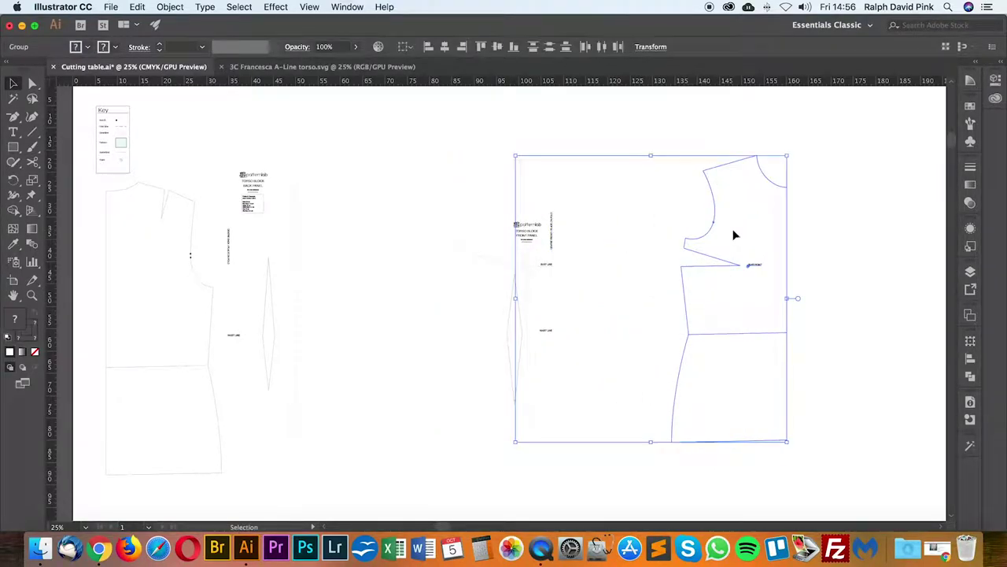
pyautogui.click(622, 212)
# Step: Move the leftover labels, darts and grainlines of both panels together to the empty area below the outlines
pyautogui.moveTo(582, 198); pyautogui.dragTo(419, 444)
pyautogui.click(589, 266)
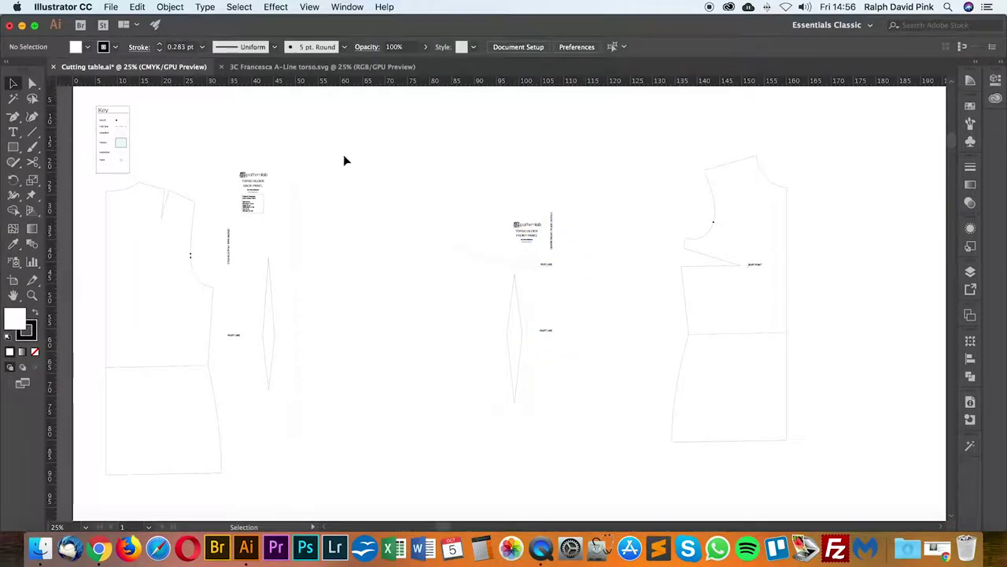
pyautogui.moveTo(229, 152); pyautogui.dragTo(584, 444)
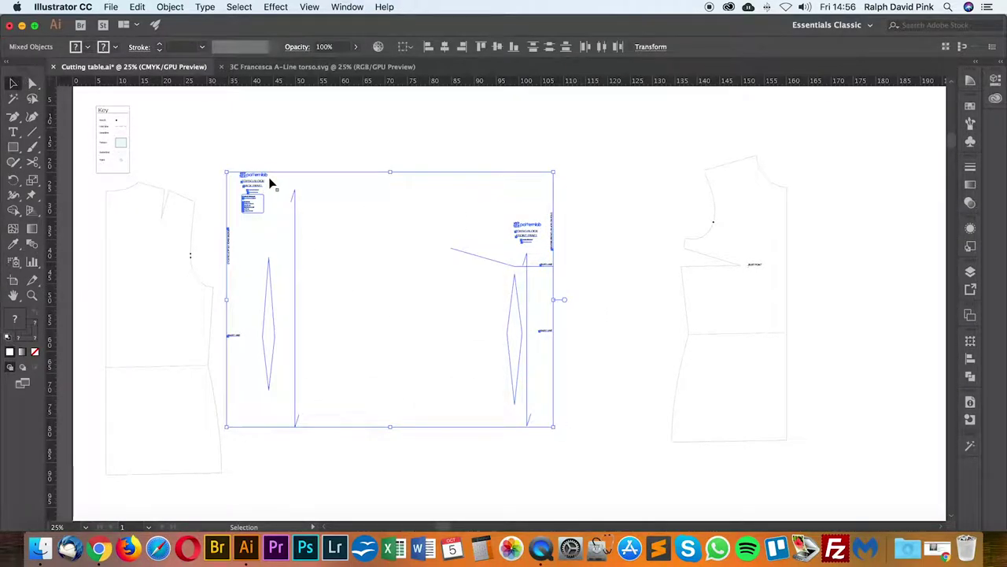
pyautogui.moveTo(269, 183); pyautogui.dragTo(232, 326)
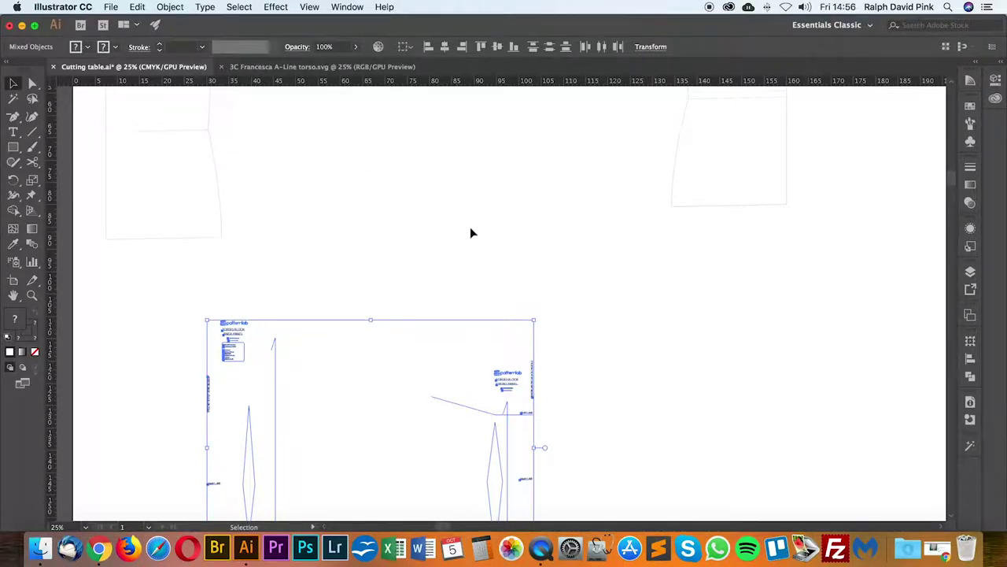
pyautogui.scroll(10, 471, 233)
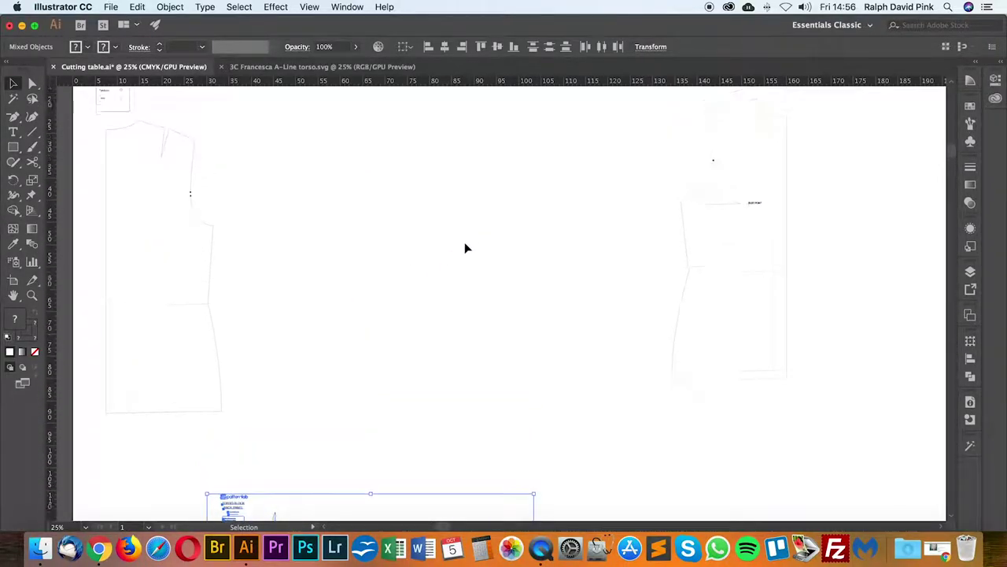
pyautogui.scroll(5, 464, 249)
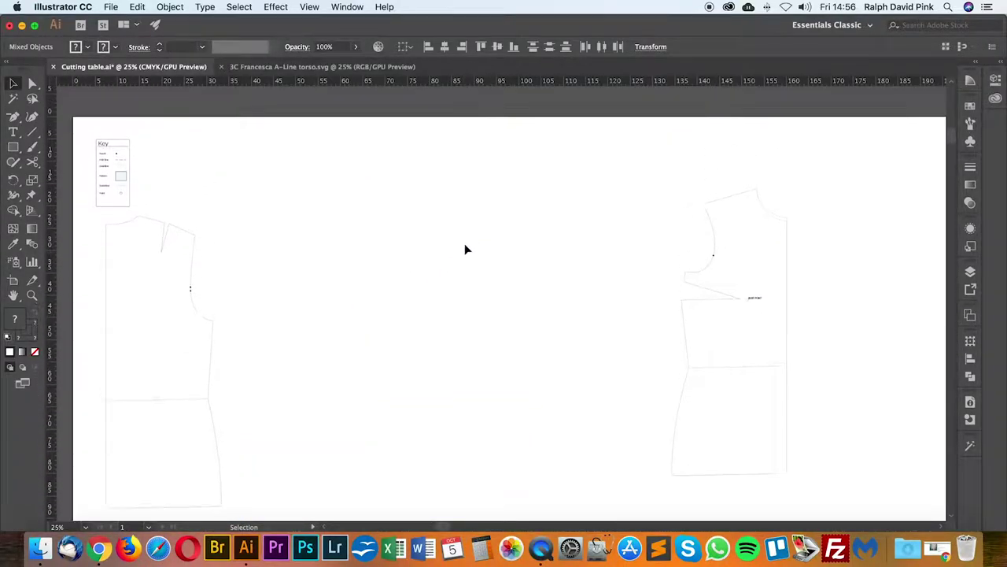
pyautogui.click(464, 247)
# Step: Move the back and front panel outlines closer together on the cutting table, leaving a gap between them
pyautogui.scroll(-3, 464, 249)
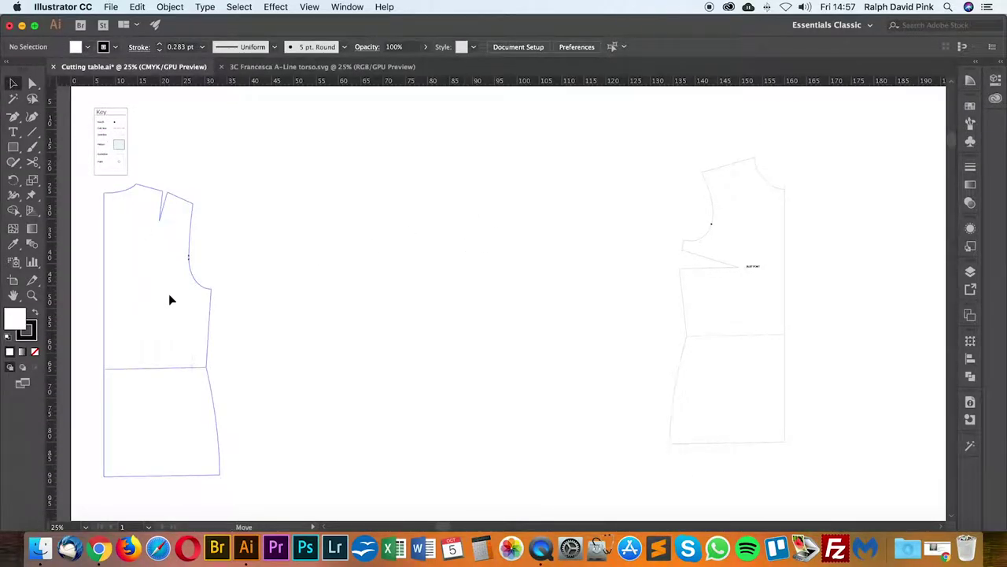
pyautogui.moveTo(170, 299); pyautogui.dragTo(306, 255)
pyautogui.moveTo(732, 260); pyautogui.dragTo(535, 249)
pyautogui.click(627, 248)
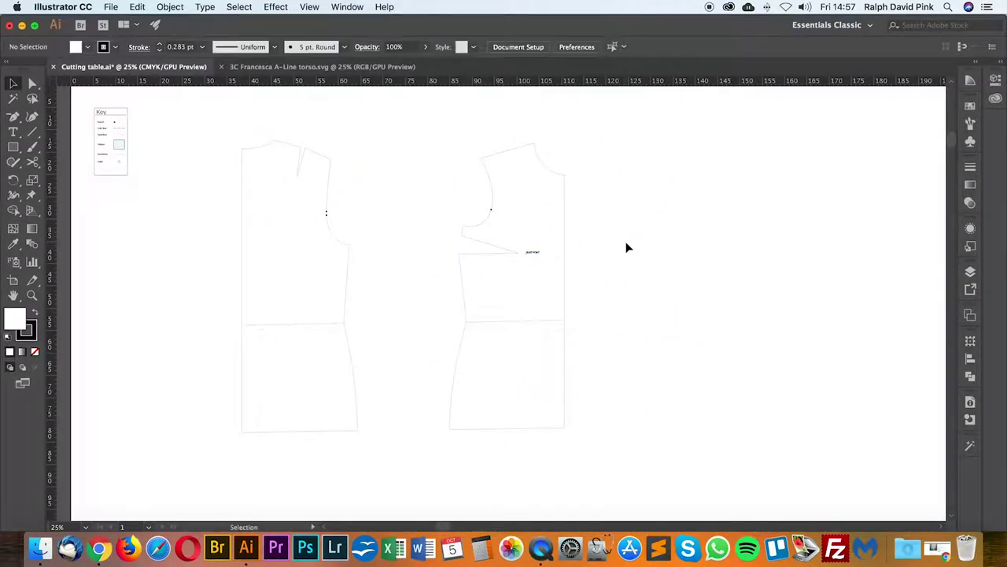
# Step: Directly select the back and front panel outlines inside their groups and set their fill to none
pyautogui.press('super+equal')
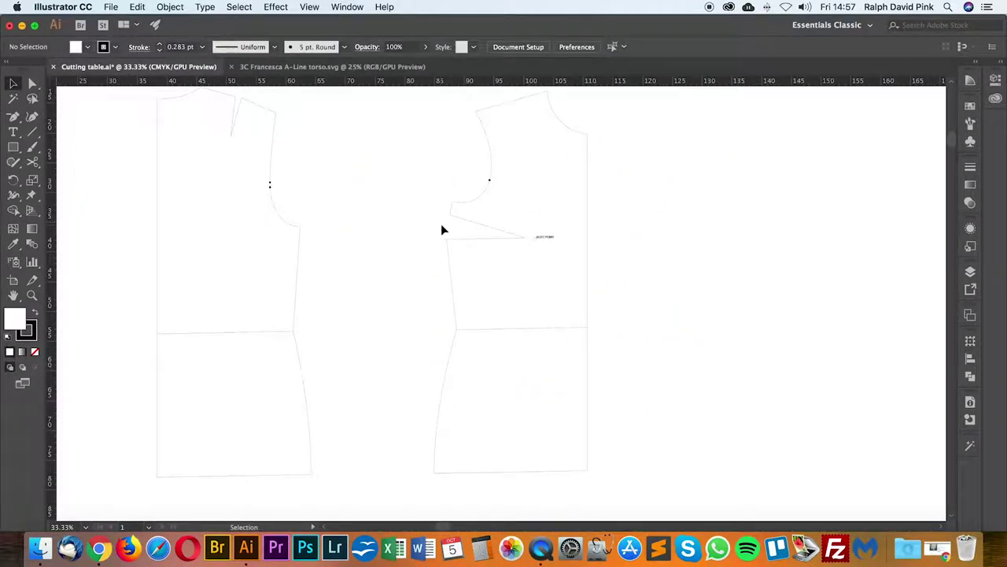
pyautogui.moveTo(442, 230); pyautogui.dragTo(438, 246)
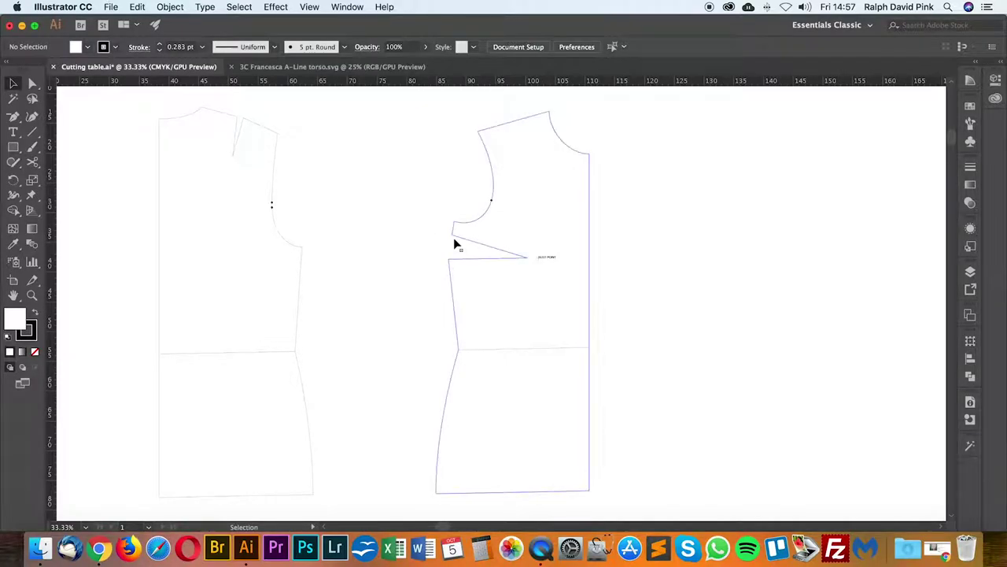
pyautogui.click(33, 85)
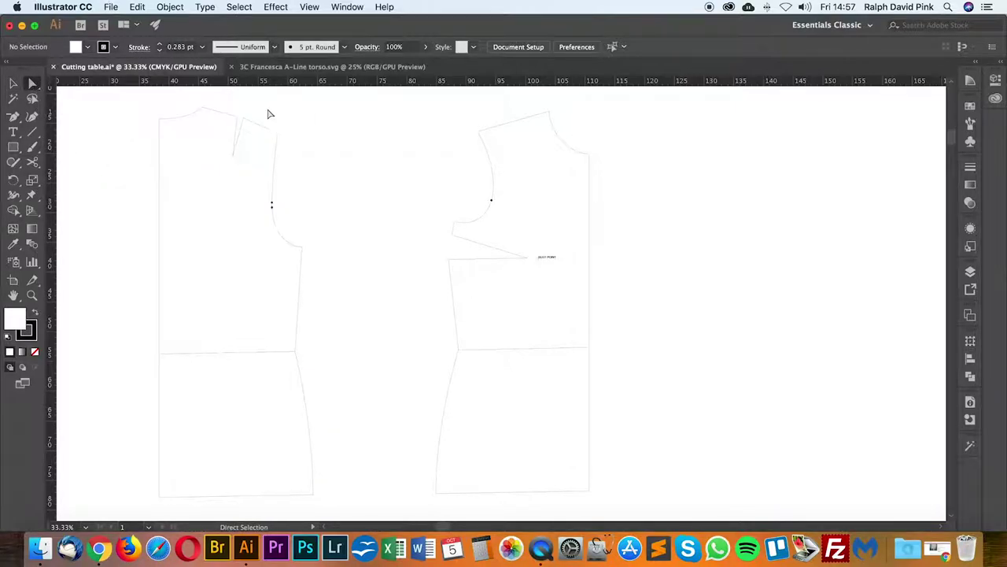
pyautogui.moveTo(267, 112); pyautogui.dragTo(511, 164)
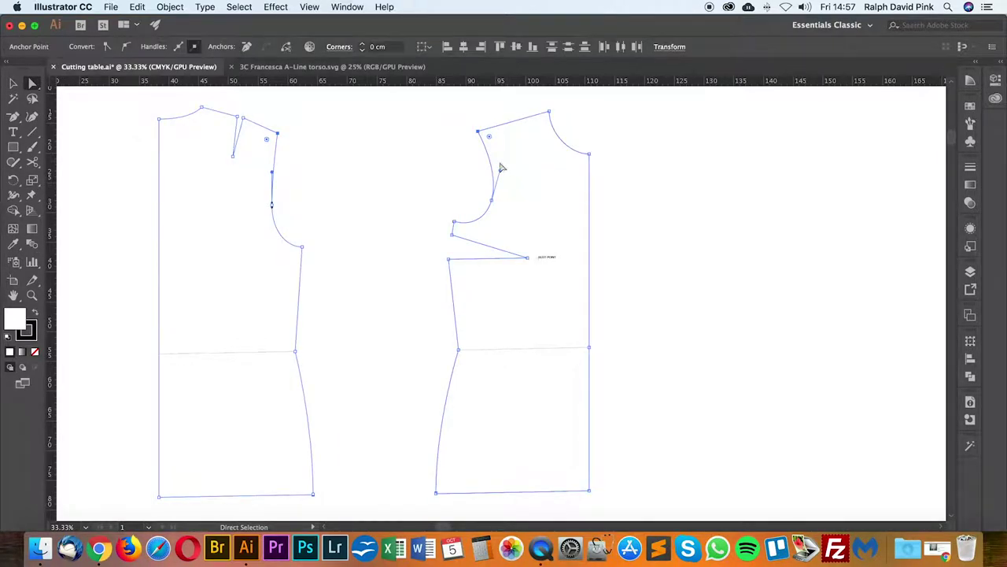
pyautogui.click(32, 330)
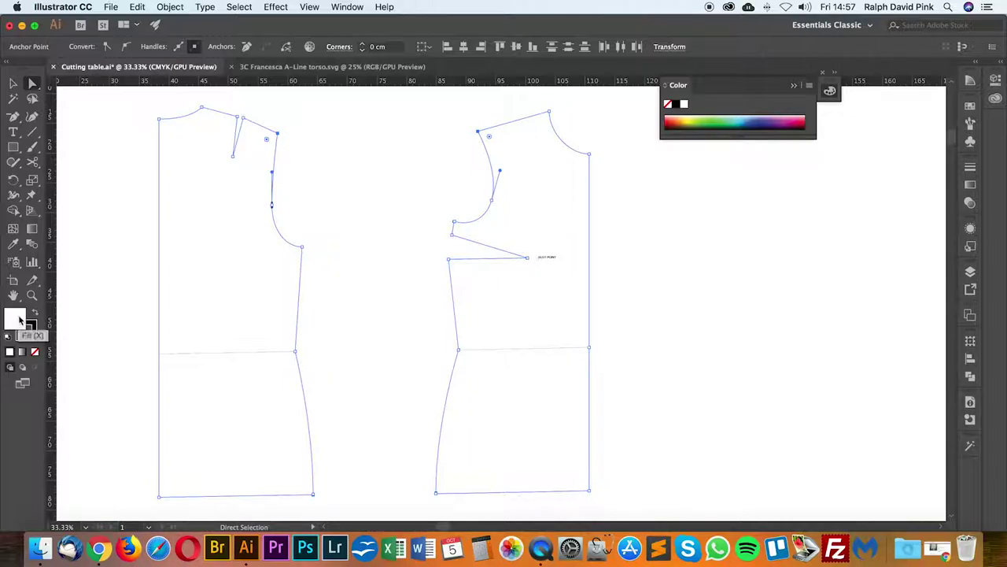
pyautogui.click(16, 316)
pyautogui.click(36, 355)
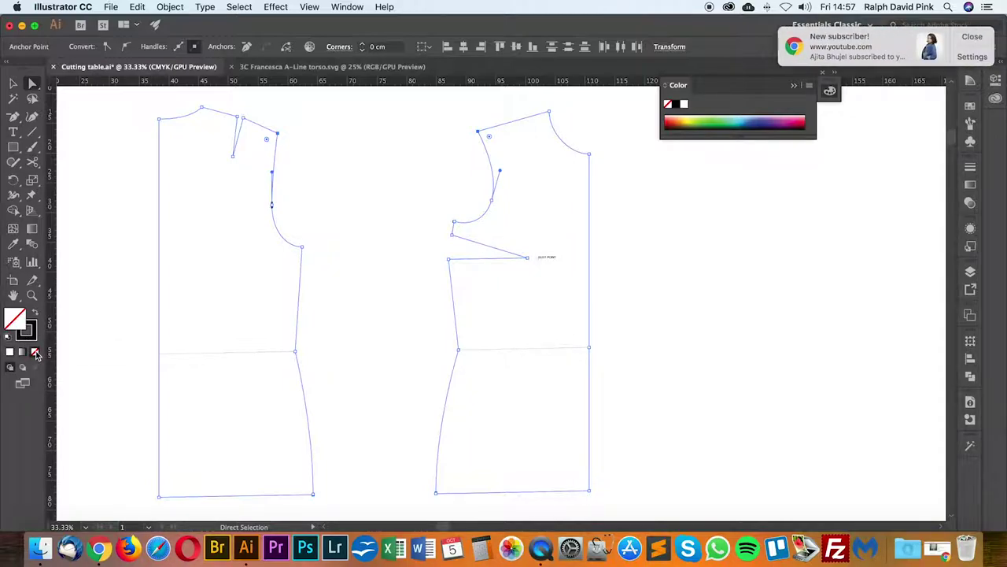
# Step: Set the stroke weight of the back and front panel outlines to 2 pt
pyautogui.click(969, 38)
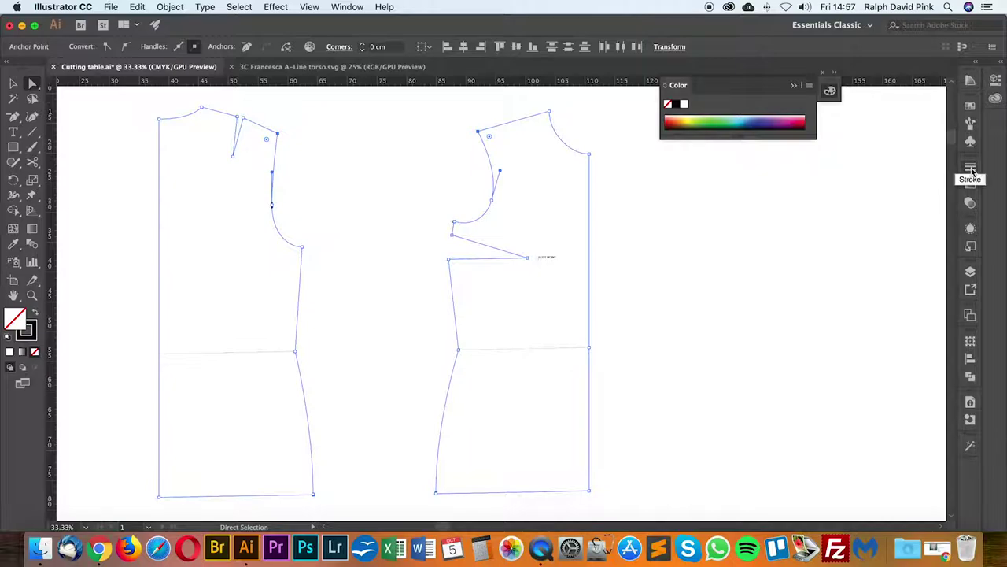
pyautogui.click(353, 8)
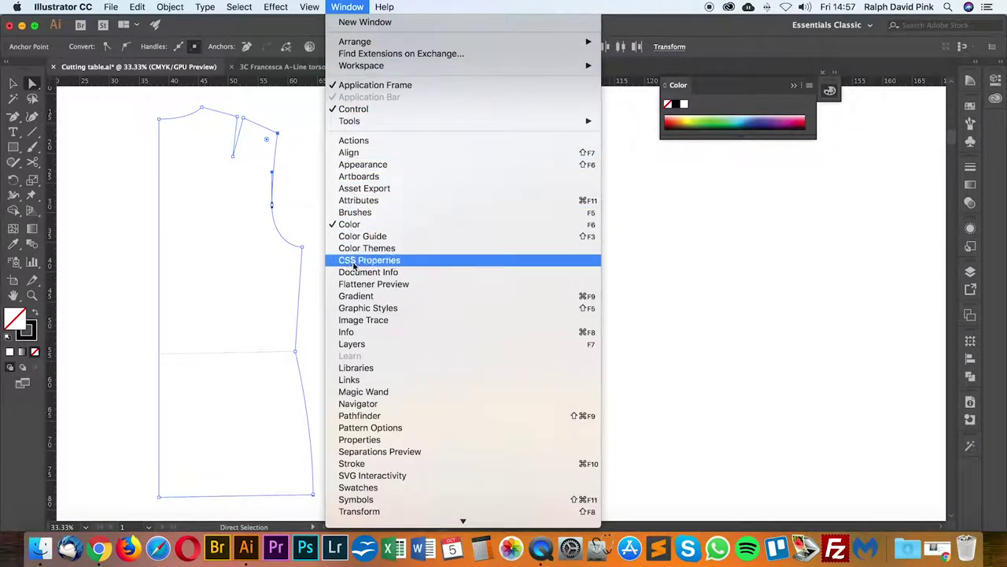
pyautogui.click(350, 463)
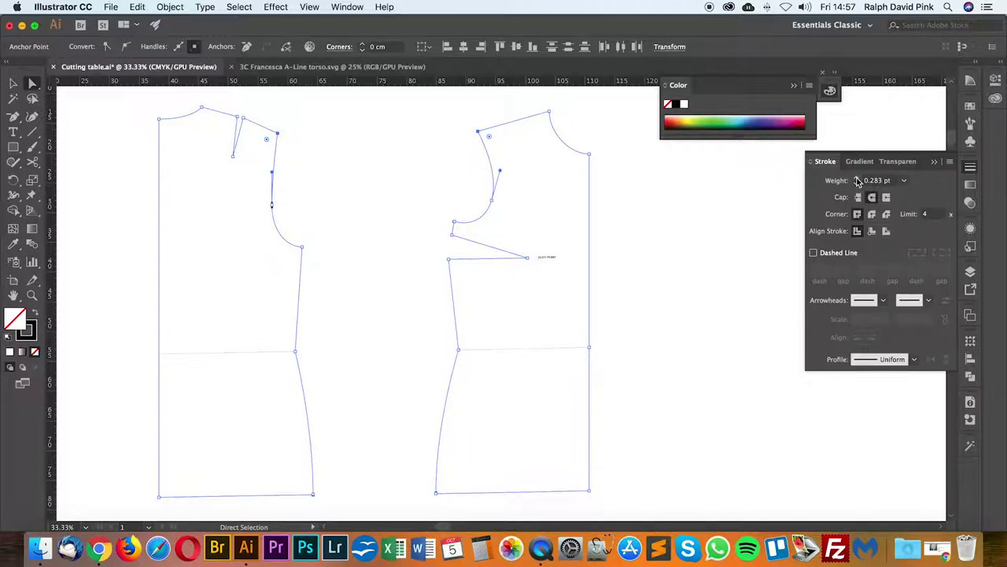
pyautogui.click(857, 178)
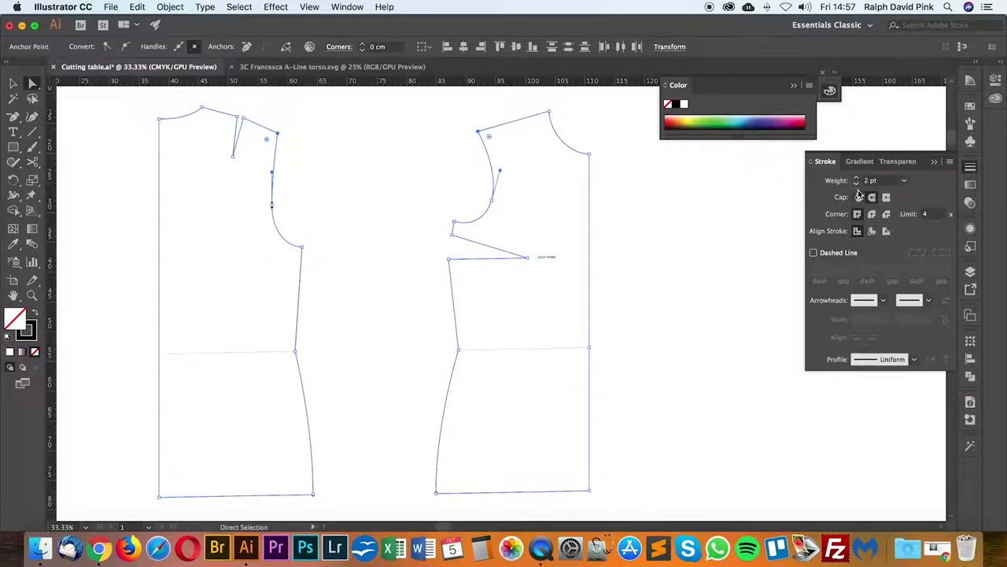
pyautogui.click(690, 225)
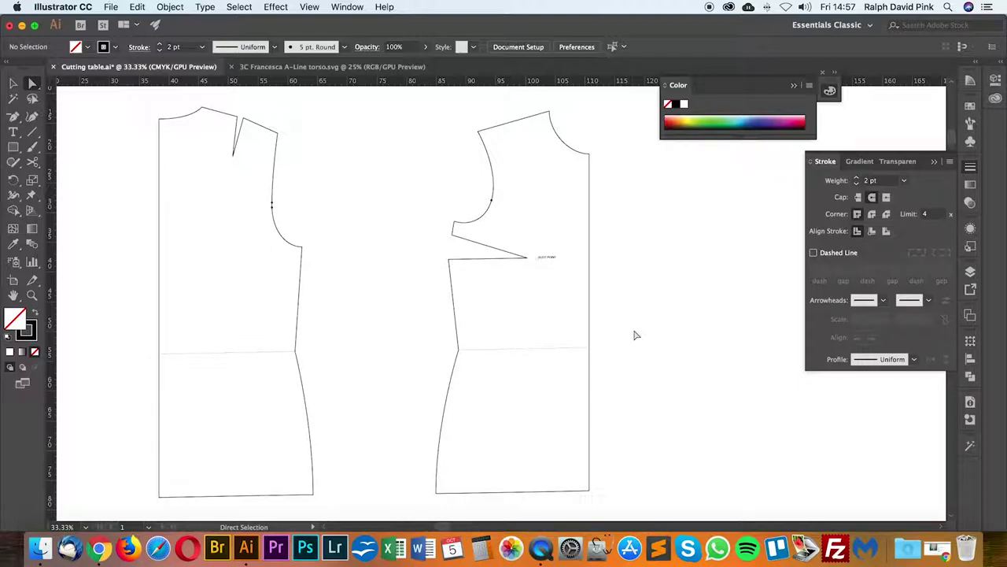
pyautogui.click(935, 162)
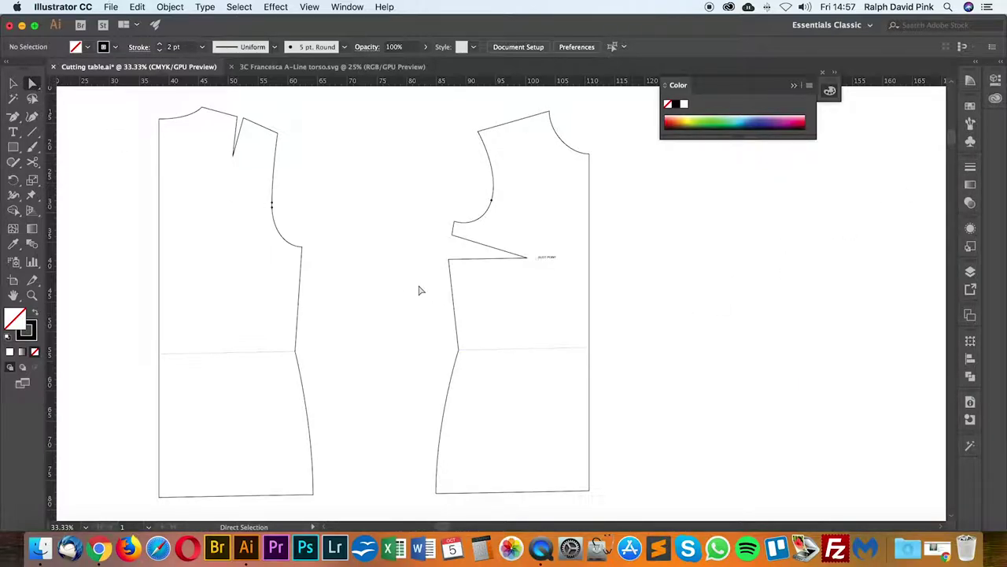
# Step: Set the stroke weight of both panels' dashed waist lines to 2 pt and close the floating colour controls
pyautogui.click(248, 353)
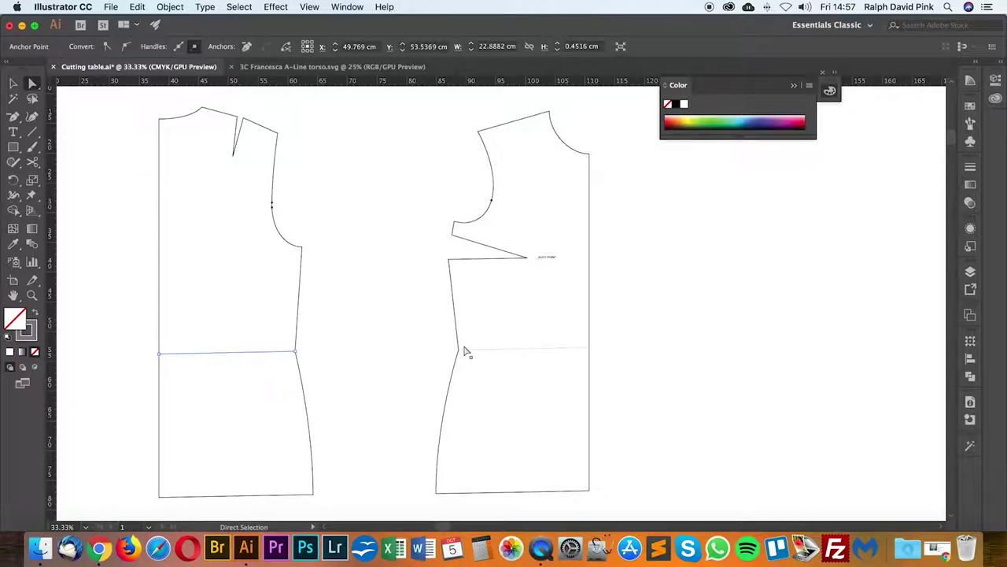
pyautogui.keyDown('shift'); pyautogui.click(499, 352); pyautogui.keyUp('shift')
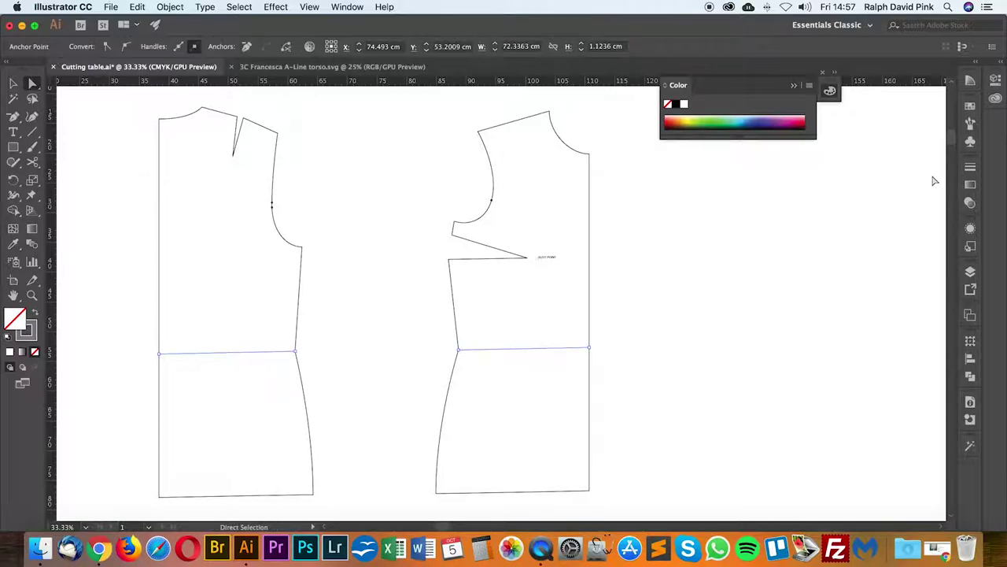
pyautogui.click(971, 167)
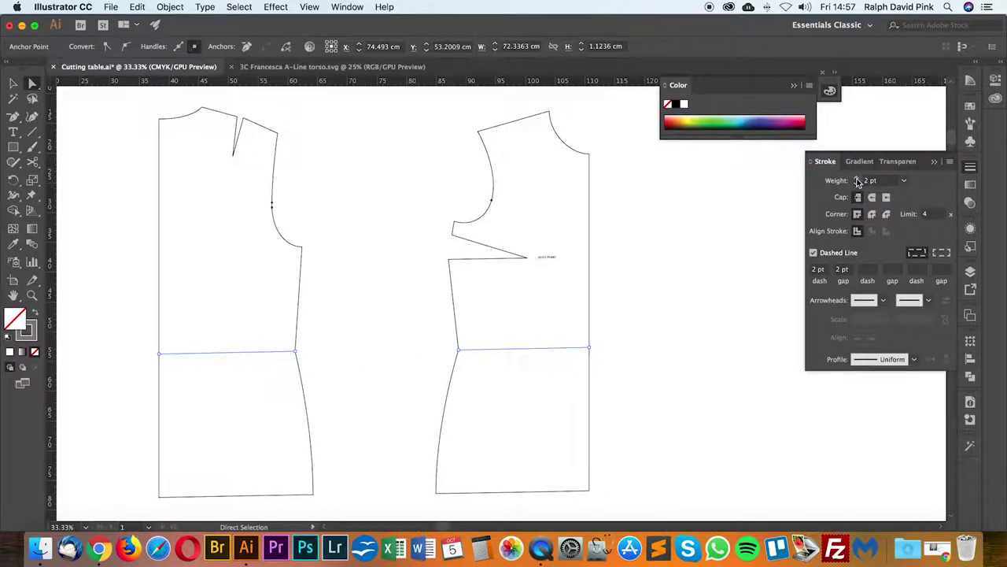
pyautogui.click(709, 290)
pyautogui.click(935, 162)
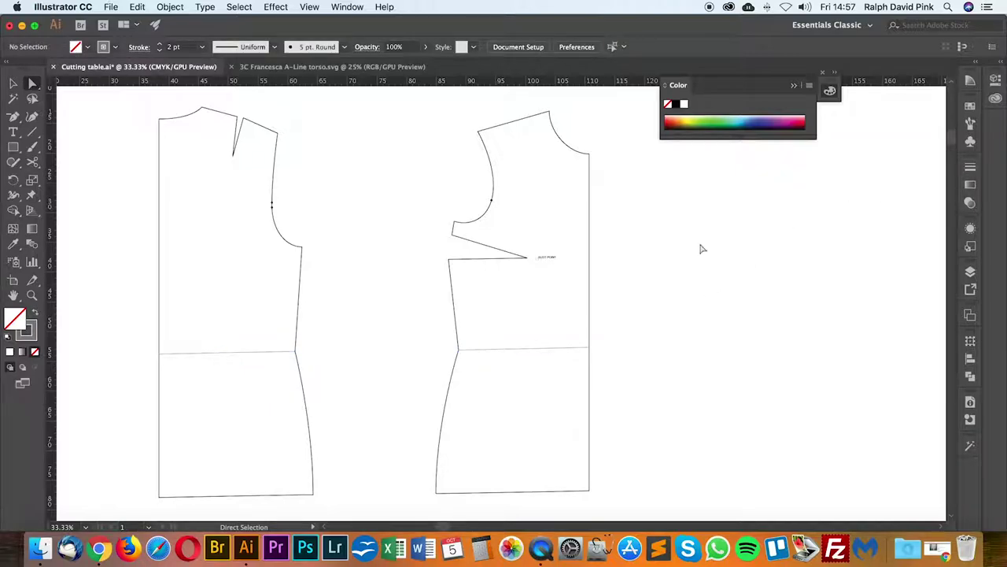
pyautogui.click(794, 85)
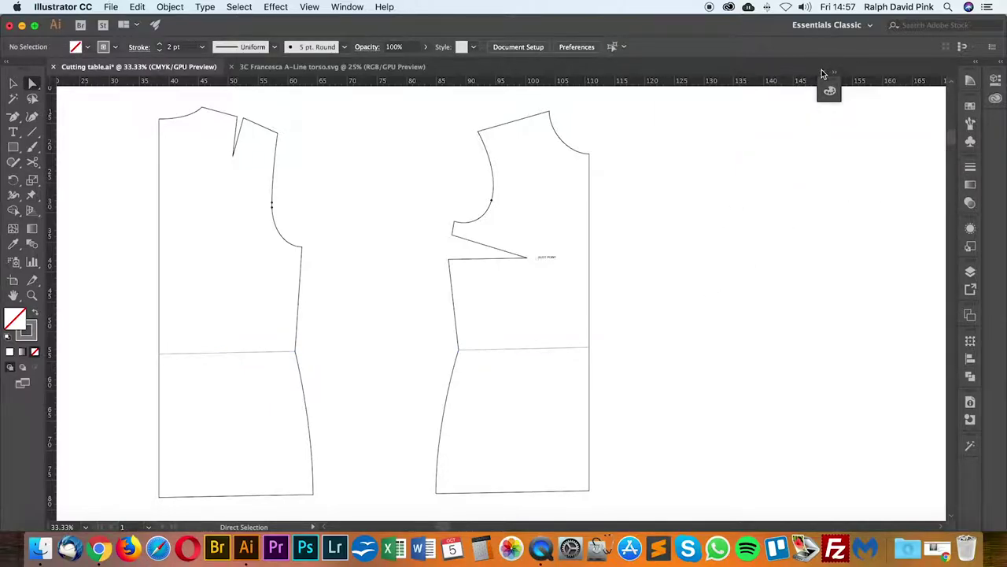
pyautogui.click(822, 71)
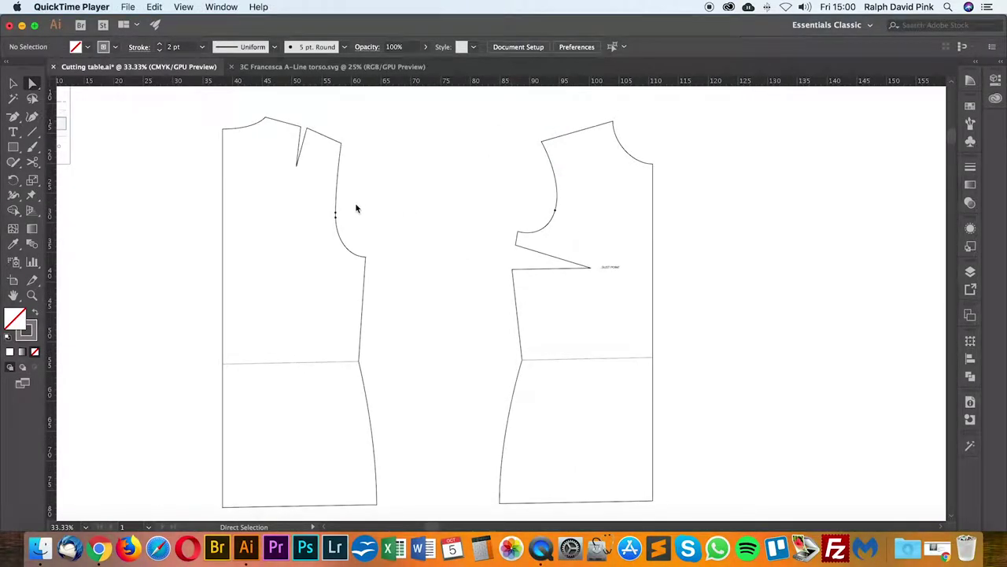
# Step: Draw a horizontal line about 18.85 cm long from the back panel's upper armhole notch to the centre back edge
pyautogui.click(359, 204)
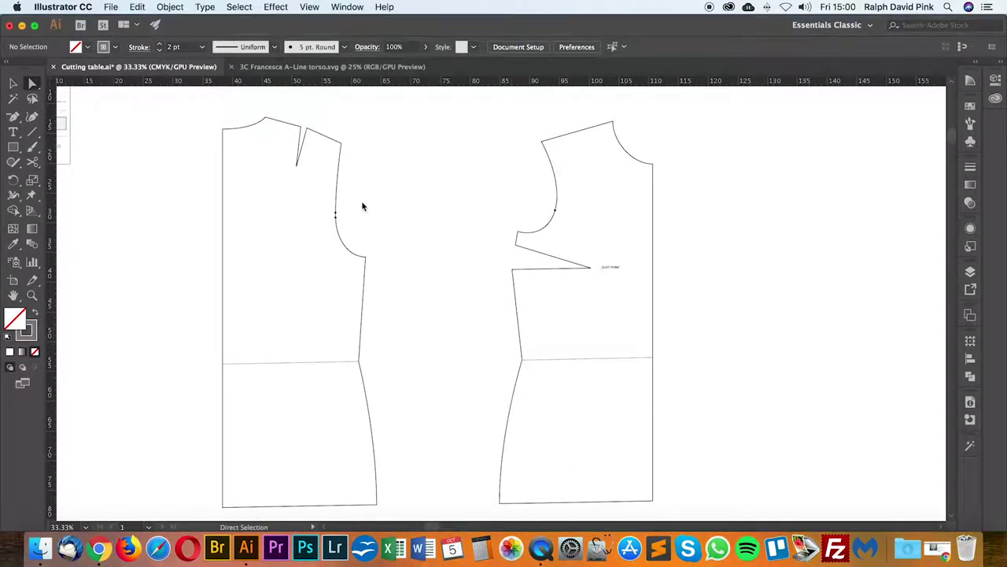
pyautogui.click(33, 135)
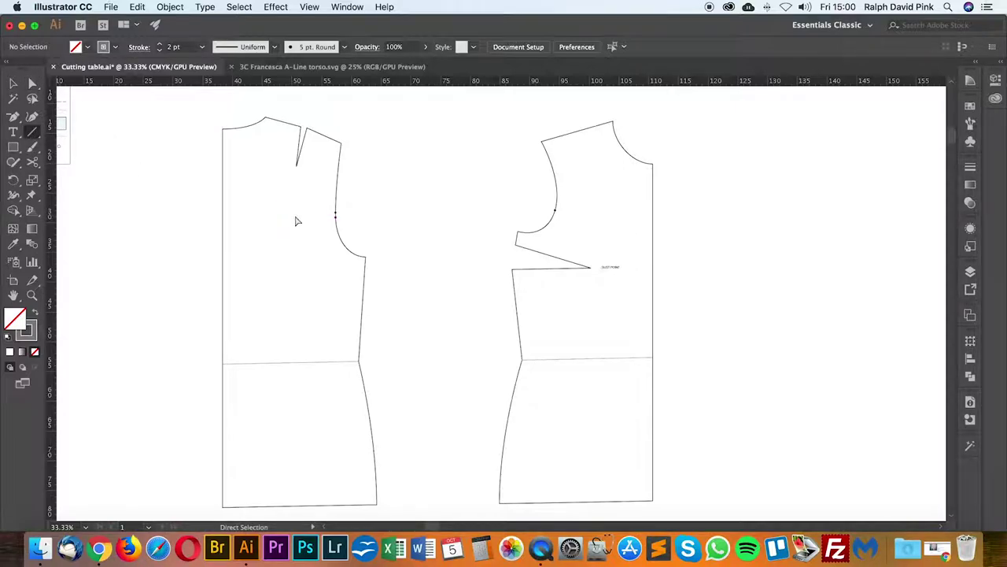
pyautogui.press('super+plus')
pyautogui.press('super+plus')
pyautogui.moveTo(204, 217); pyautogui.dragTo(454, 380)
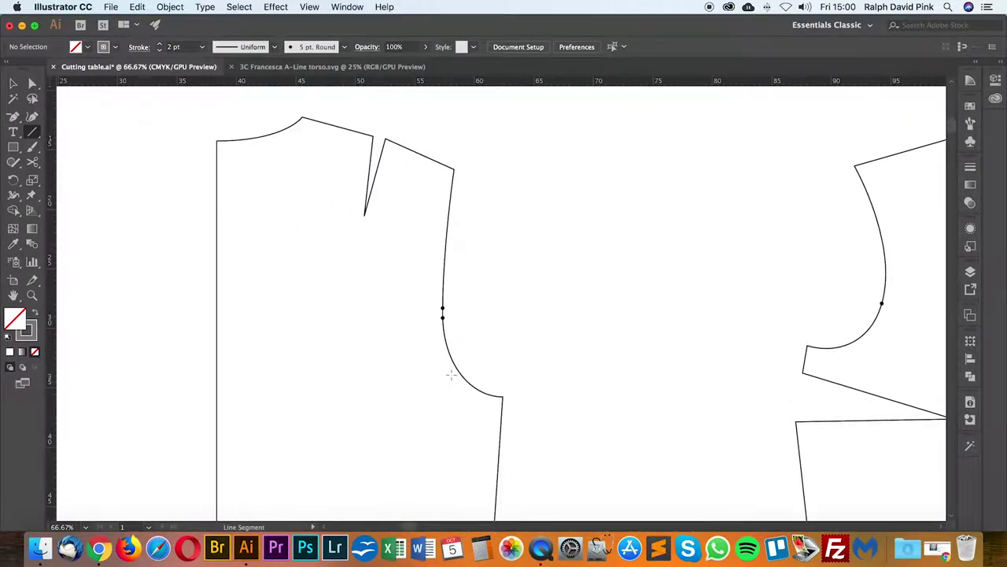
pyautogui.moveTo(510, 350); pyautogui.dragTo(501, 310)
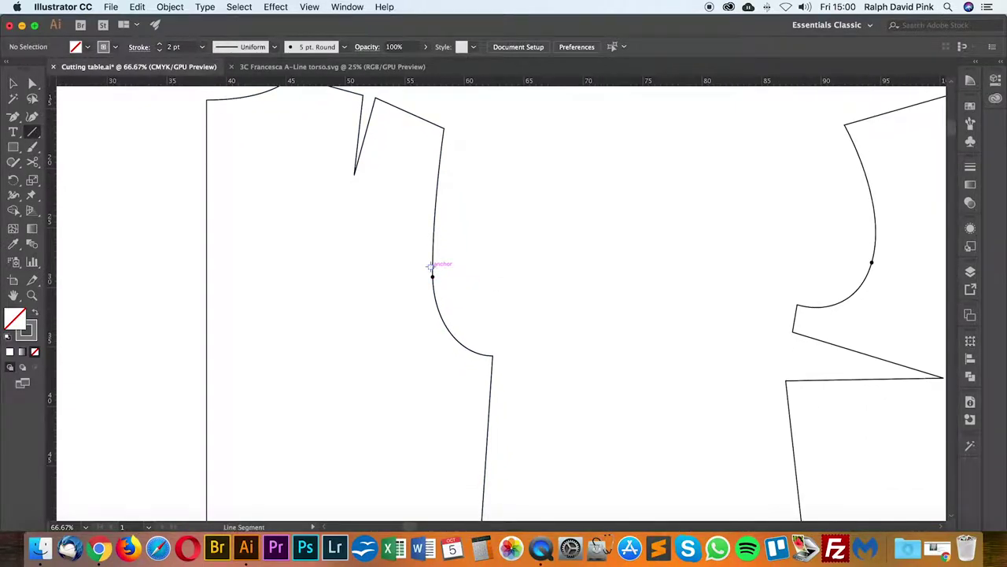
pyautogui.press('super+equal')
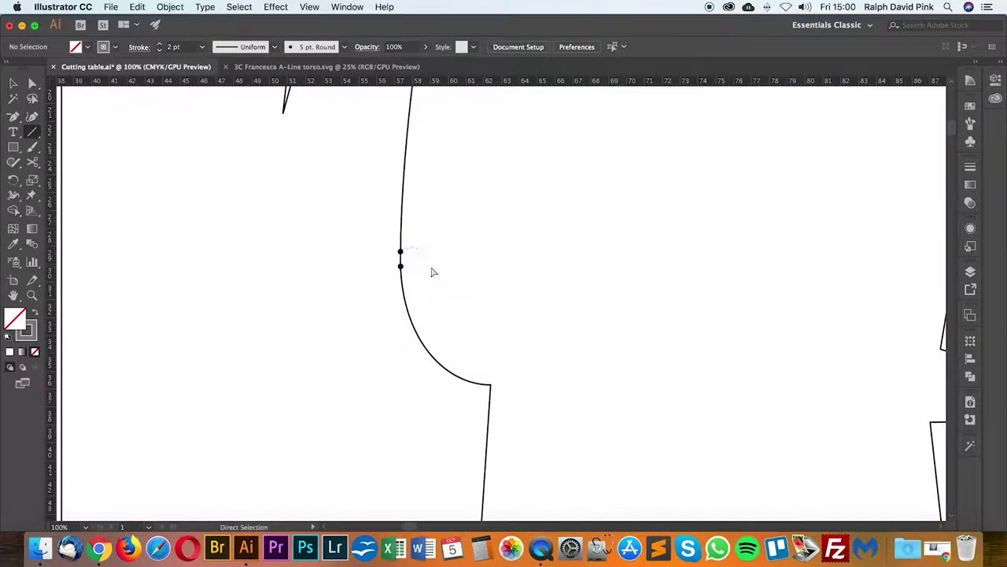
pyautogui.moveTo(428, 270); pyautogui.dragTo(552, 395)
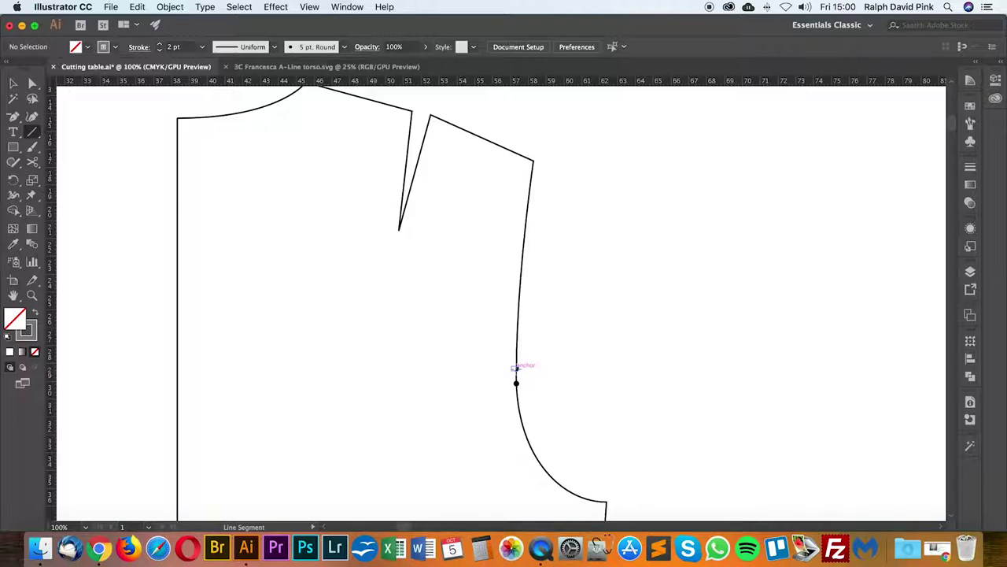
pyautogui.moveTo(516, 368); pyautogui.dragTo(178, 344)
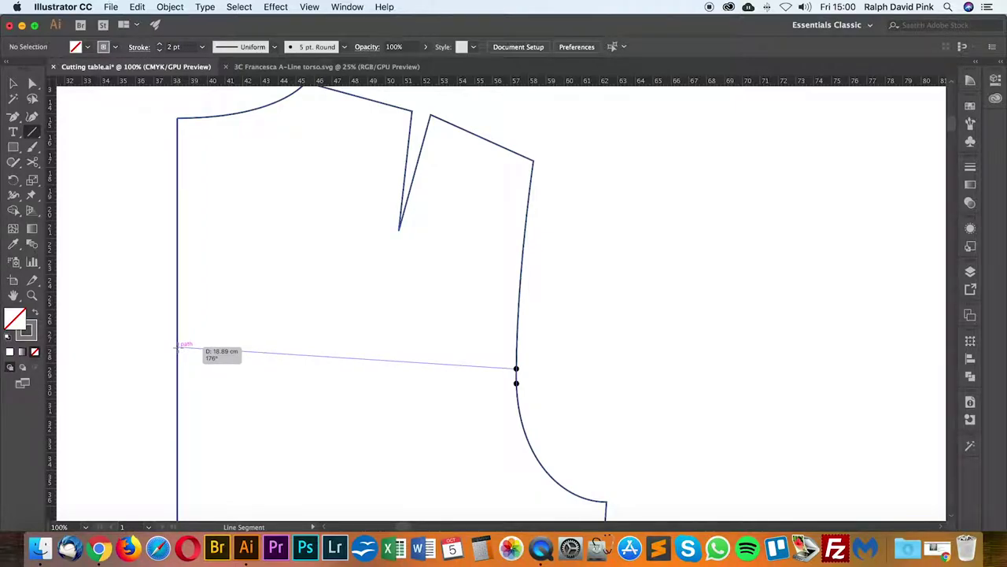
pyautogui.moveTo(178, 346); pyautogui.dragTo(178, 368)
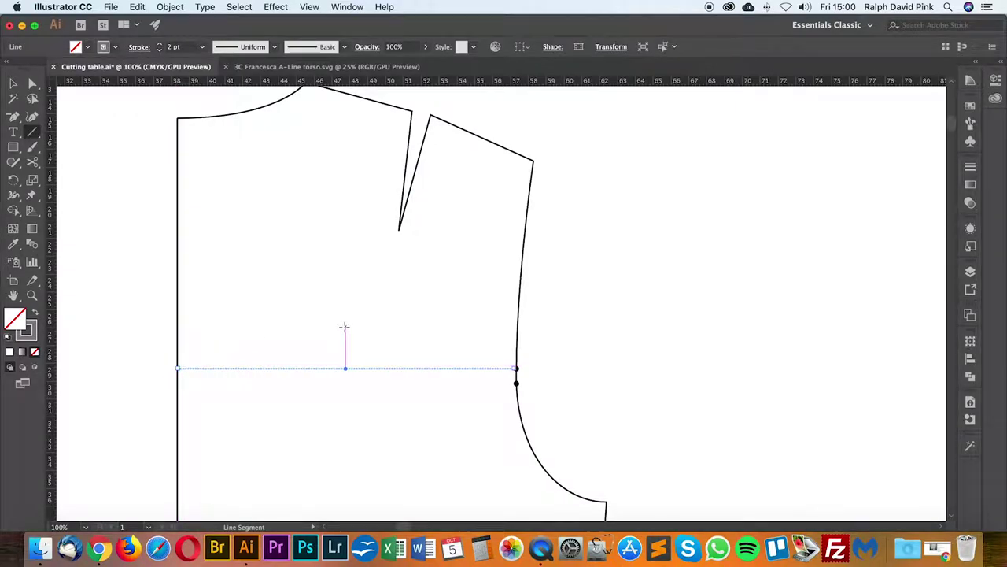
# Step: Restyle the new horizontal line on the back panel by sampling the key's Guideline style with the Eyedropper, and deselect it
pyautogui.click(33, 84)
pyautogui.press('super+minus')
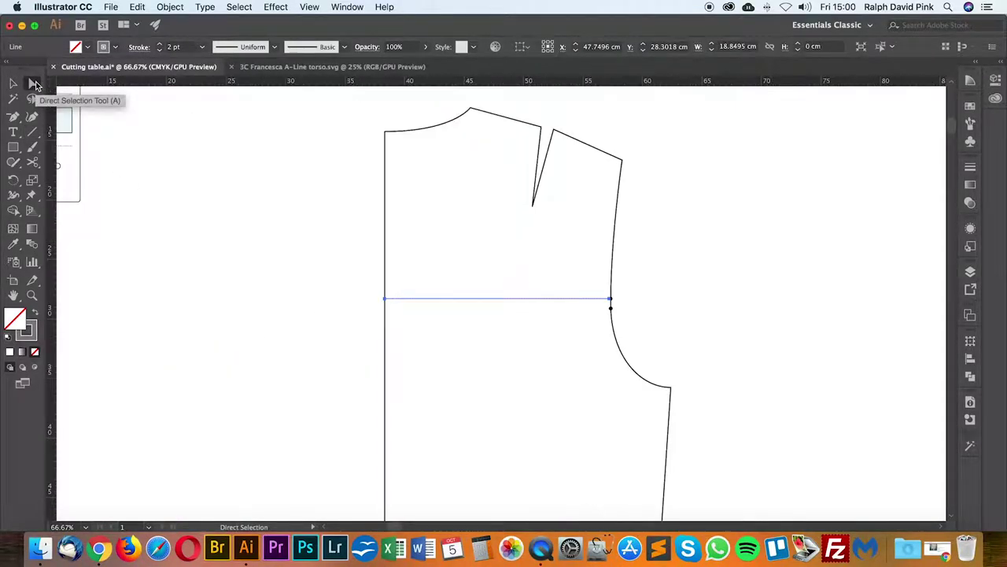
pyautogui.scroll(3, 461, 403)
pyautogui.hscroll(-3, 461, 402)
pyautogui.click(334, 329)
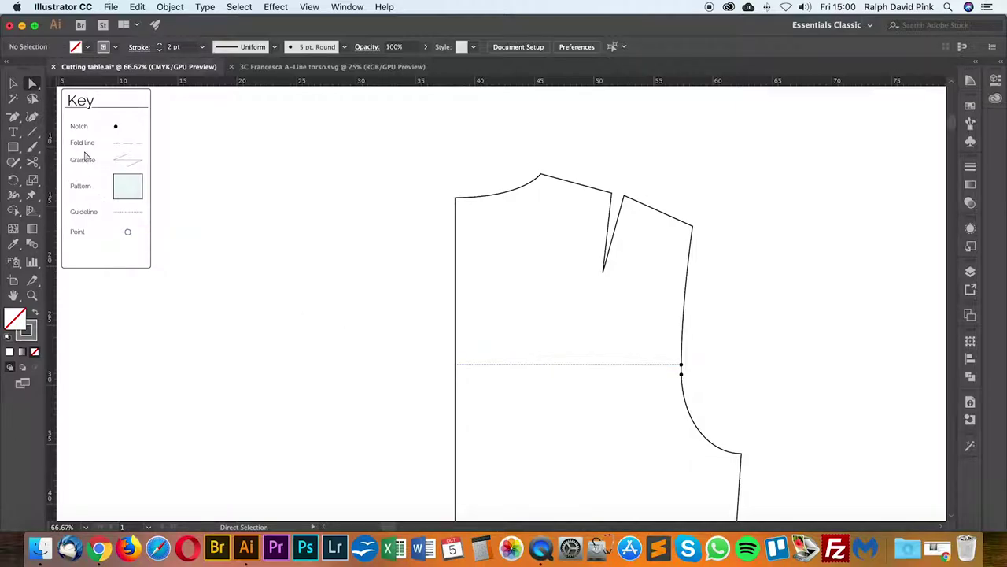
pyautogui.click(553, 367)
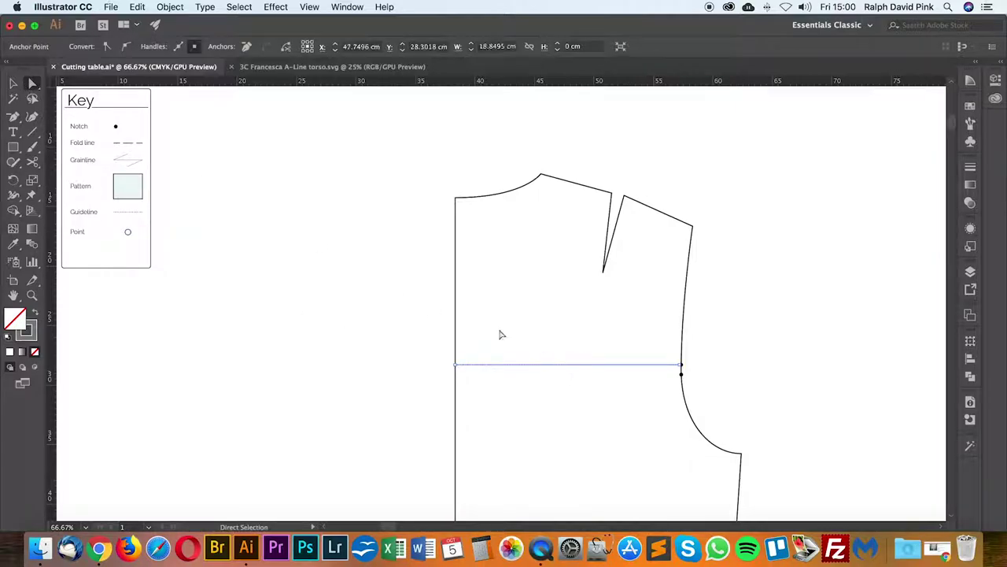
pyautogui.click(12, 247)
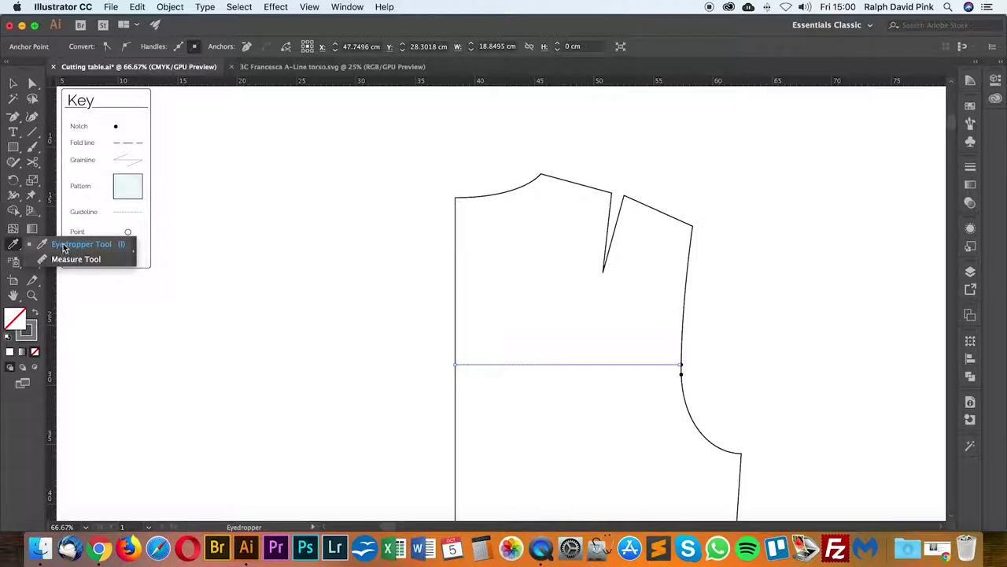
pyautogui.moveTo(32, 250); pyautogui.dragTo(63, 236)
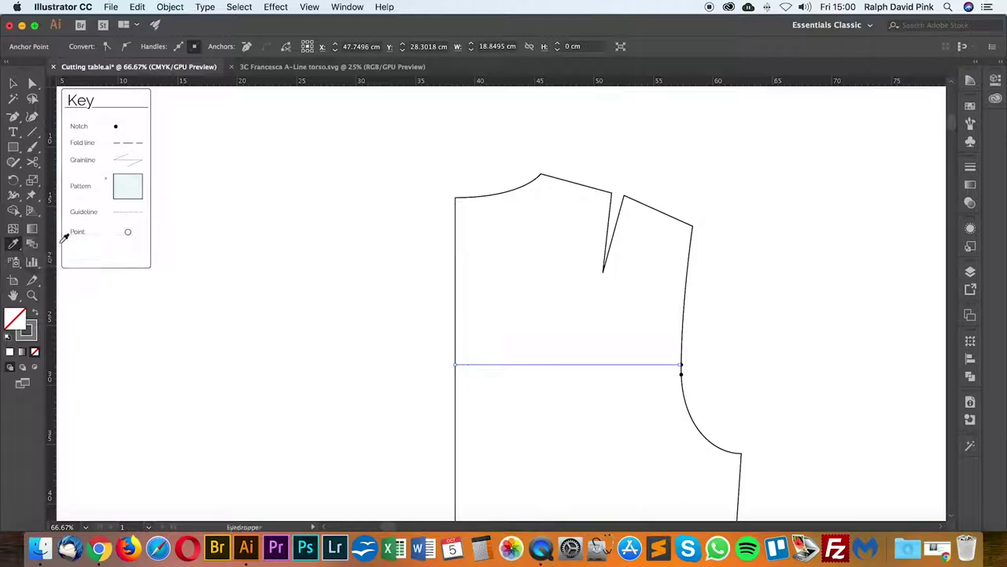
pyautogui.click(131, 211)
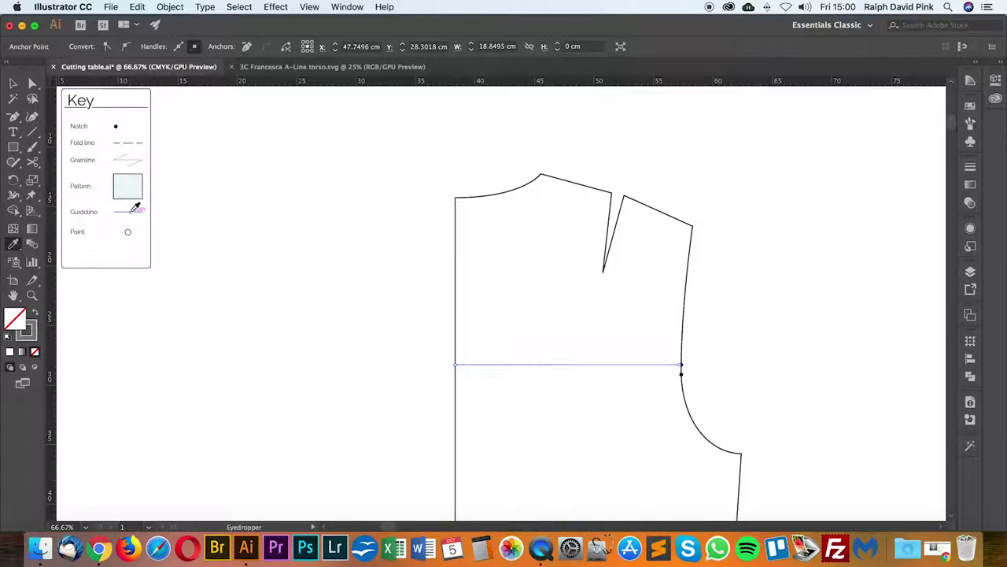
pyautogui.click(32, 82)
pyautogui.click(355, 311)
# Step: Draw a line about 1.06 cm long across the open end of the back shoulder dart, joining its two shoulder corners
pyautogui.press('super+equal')
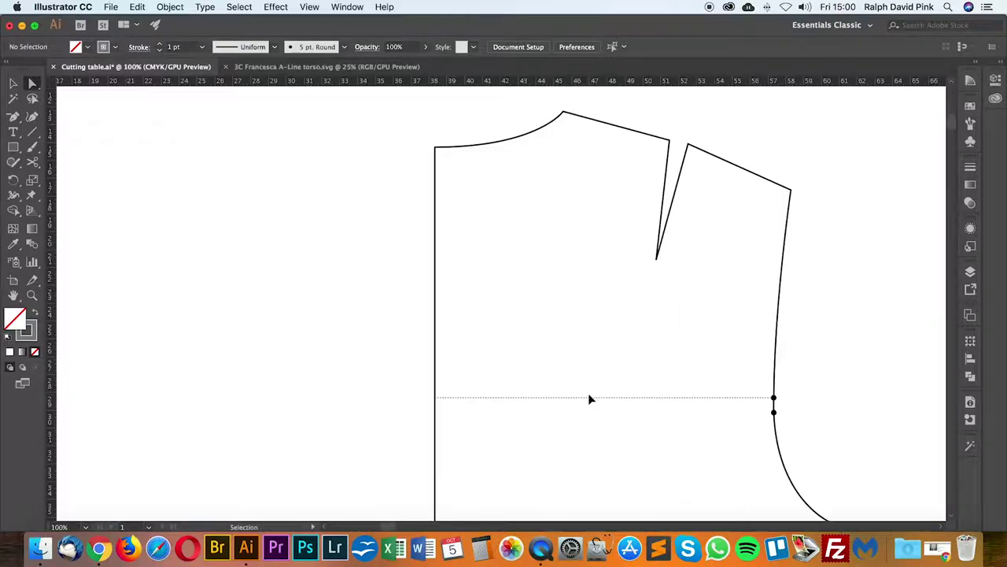
pyautogui.moveTo(659, 436); pyautogui.dragTo(468, 428)
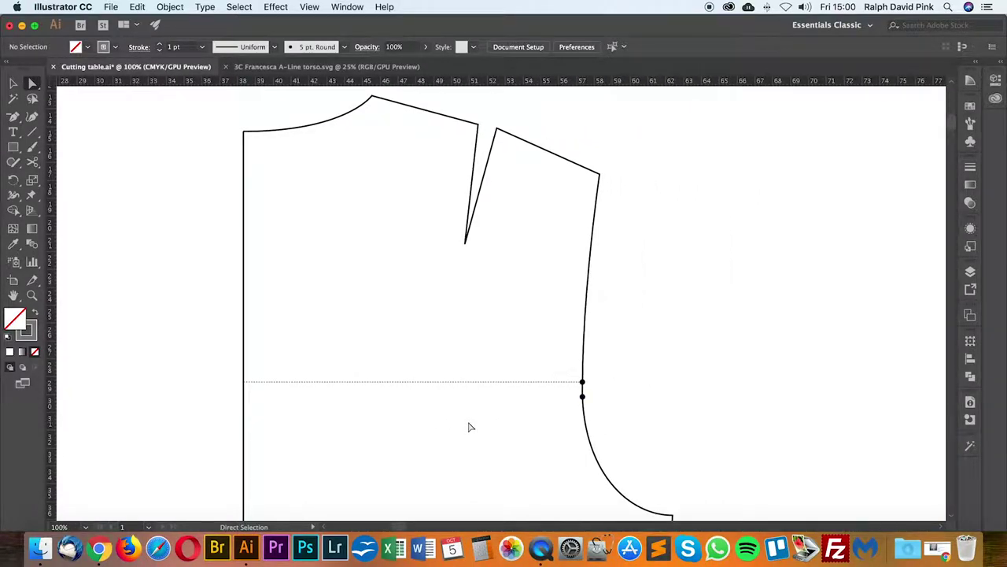
pyautogui.press('super+equal')
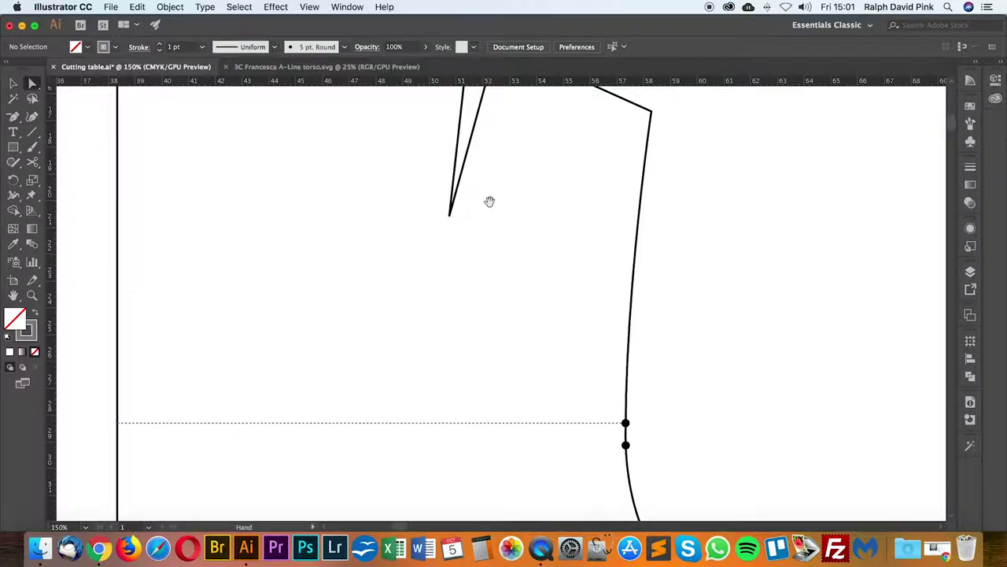
pyautogui.moveTo(491, 200); pyautogui.dragTo(474, 319)
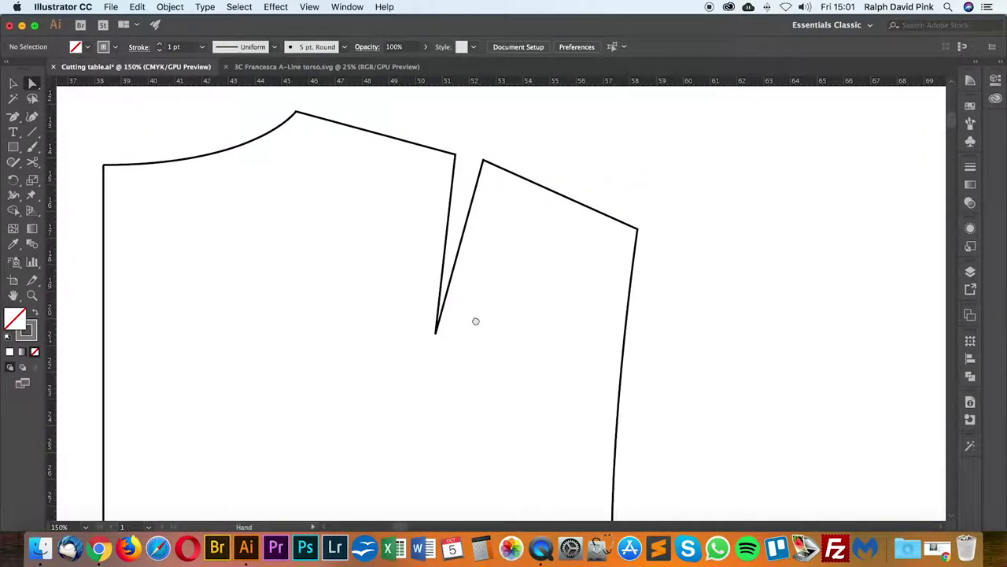
pyautogui.click(39, 135)
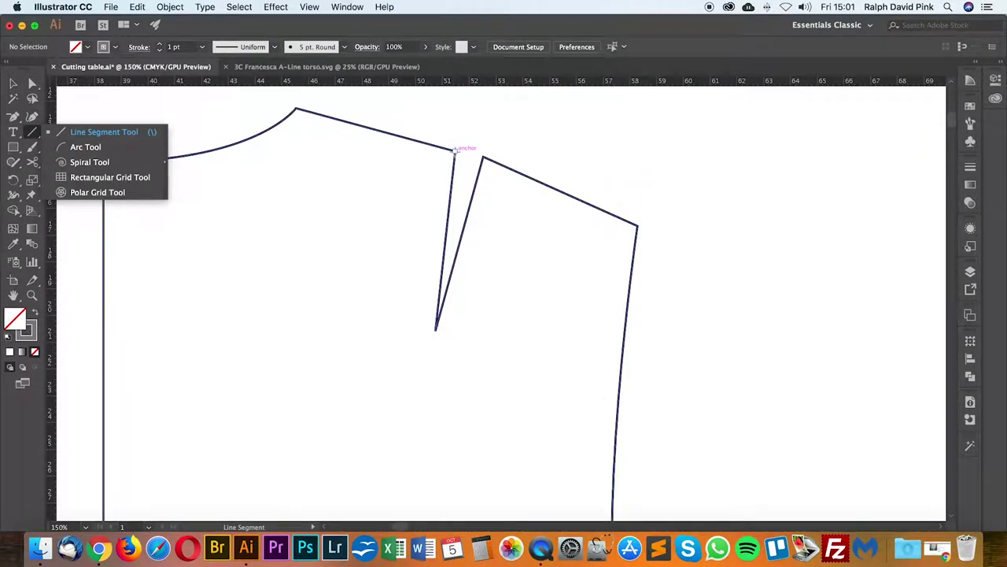
pyautogui.moveTo(454, 149); pyautogui.dragTo(483, 158)
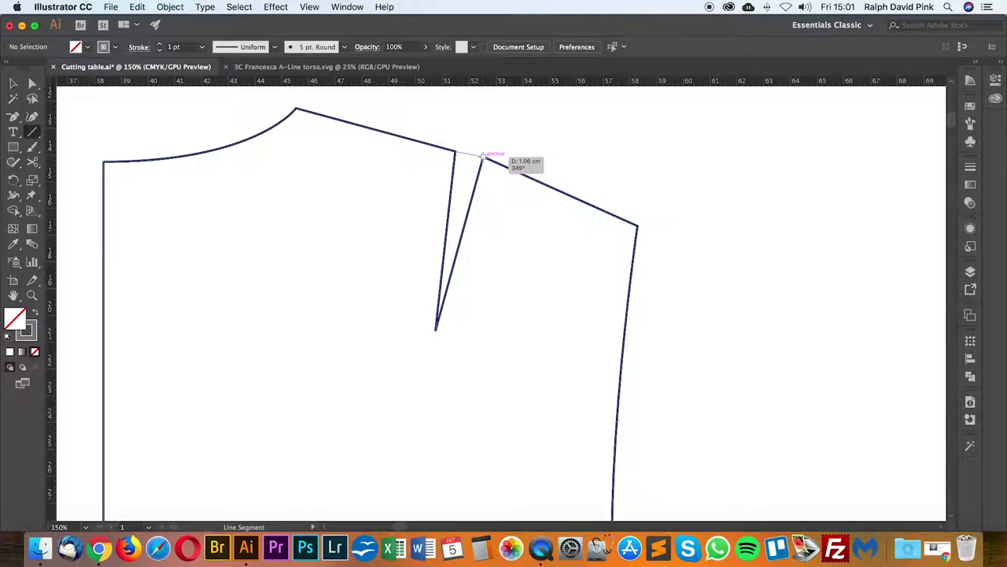
pyautogui.moveTo(483, 157); pyautogui.dragTo(483, 157)
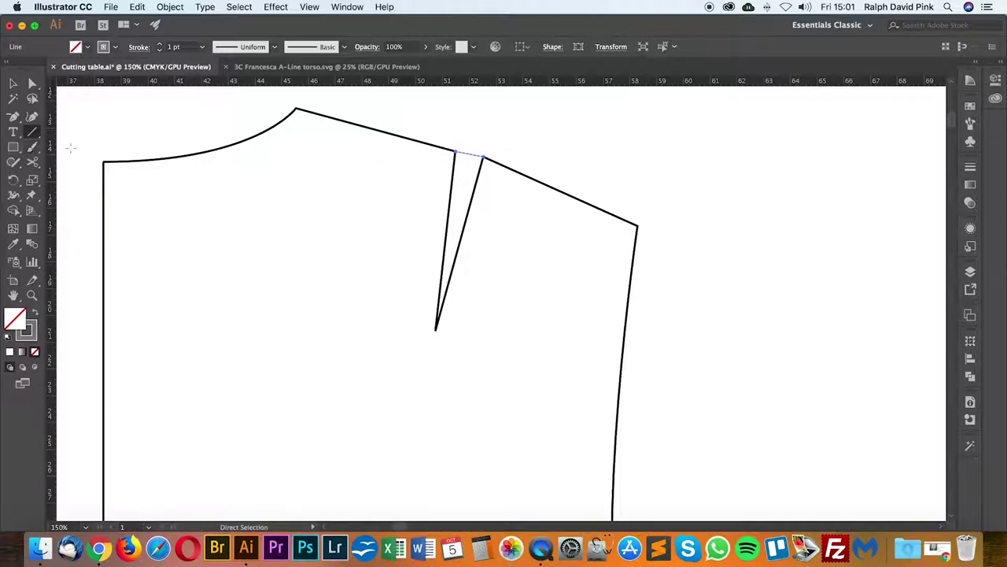
# Step: Copy the Point circle from the key and paste a duplicate onto the empty area beside the key
pyautogui.click(32, 83)
pyautogui.moveTo(144, 342); pyautogui.dragTo(540, 372)
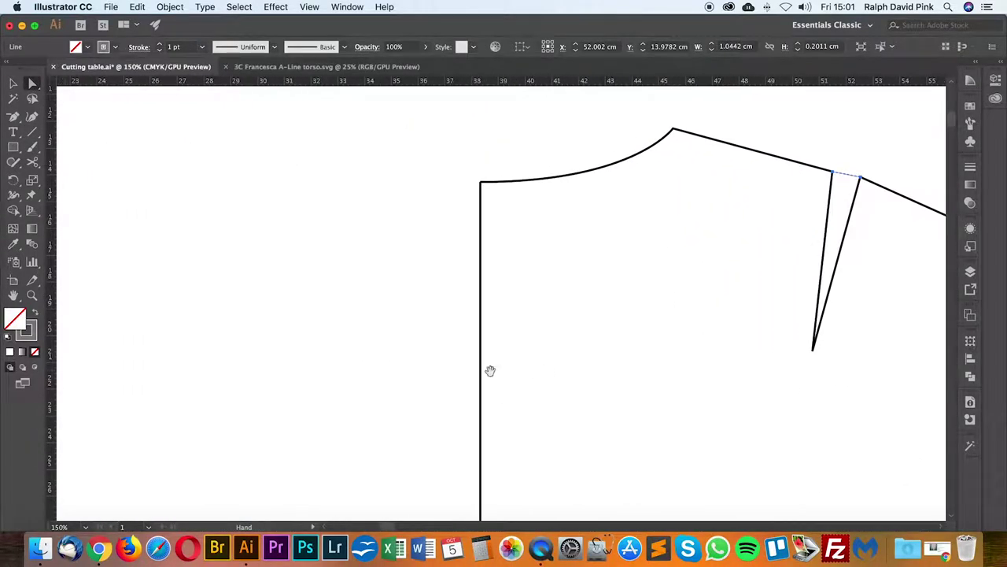
pyautogui.moveTo(239, 371); pyautogui.dragTo(582, 310)
pyautogui.moveTo(144, 324); pyautogui.dragTo(383, 409)
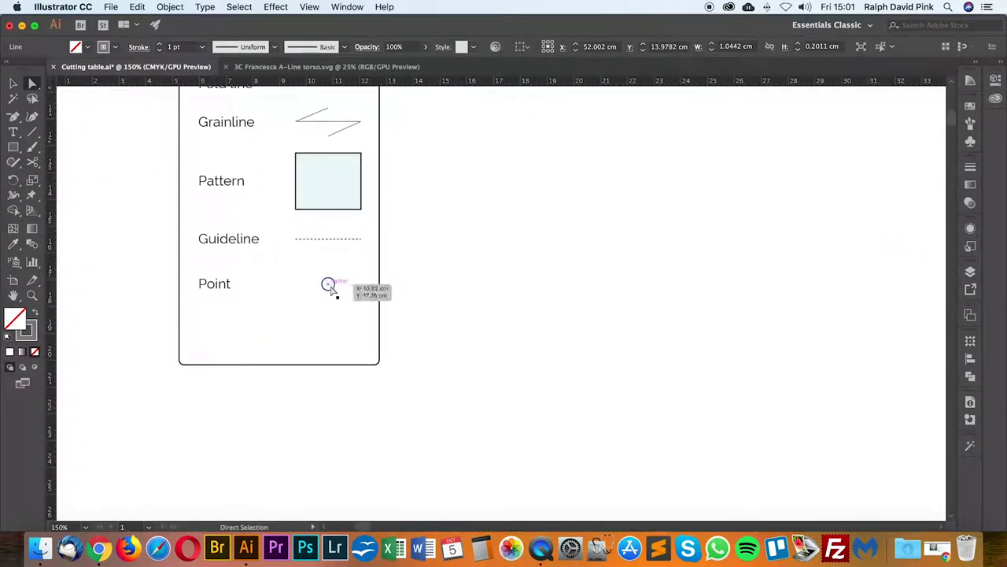
pyautogui.click(13, 82)
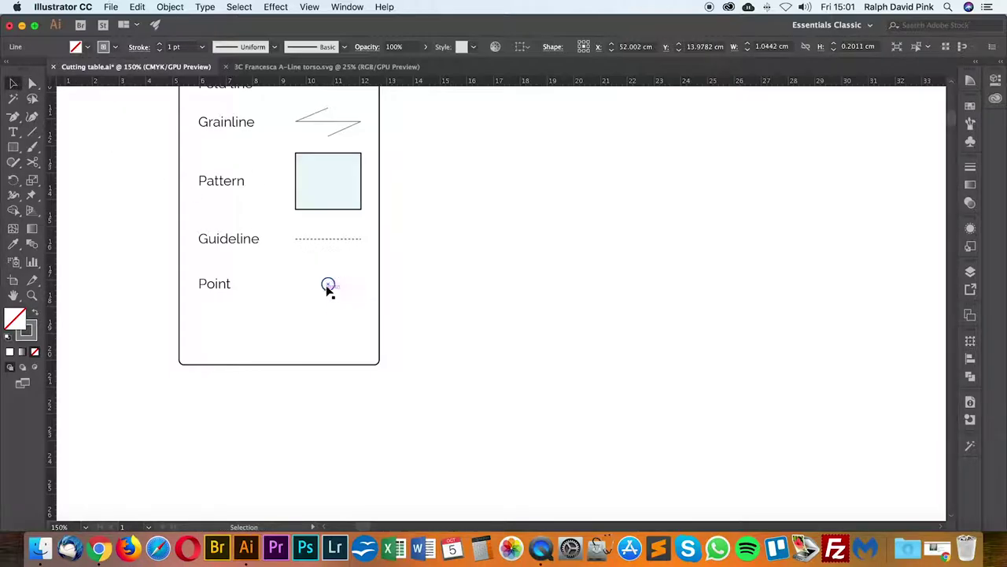
pyautogui.click(328, 286)
pyautogui.click(145, 7)
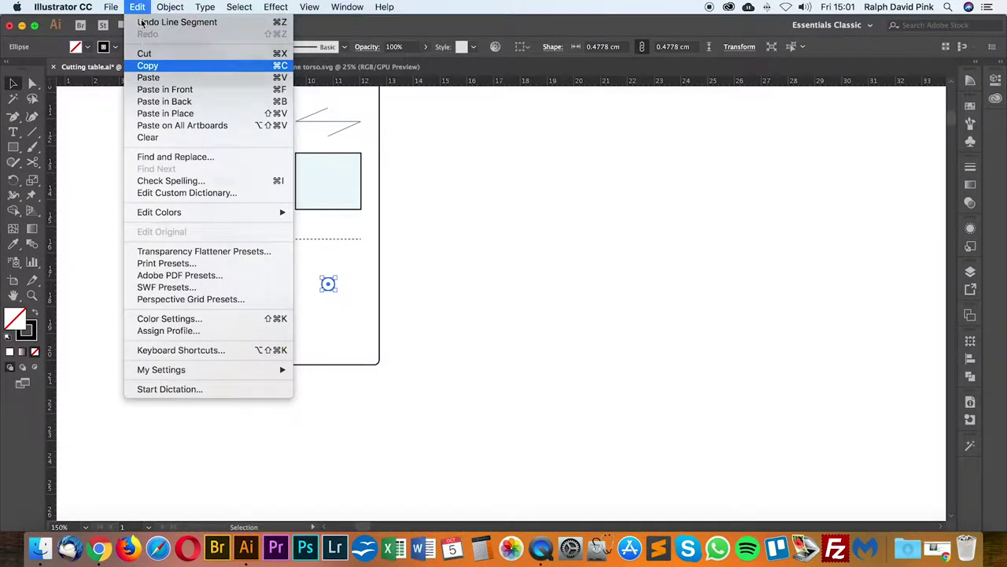
pyautogui.click(142, 78)
pyautogui.click(579, 277)
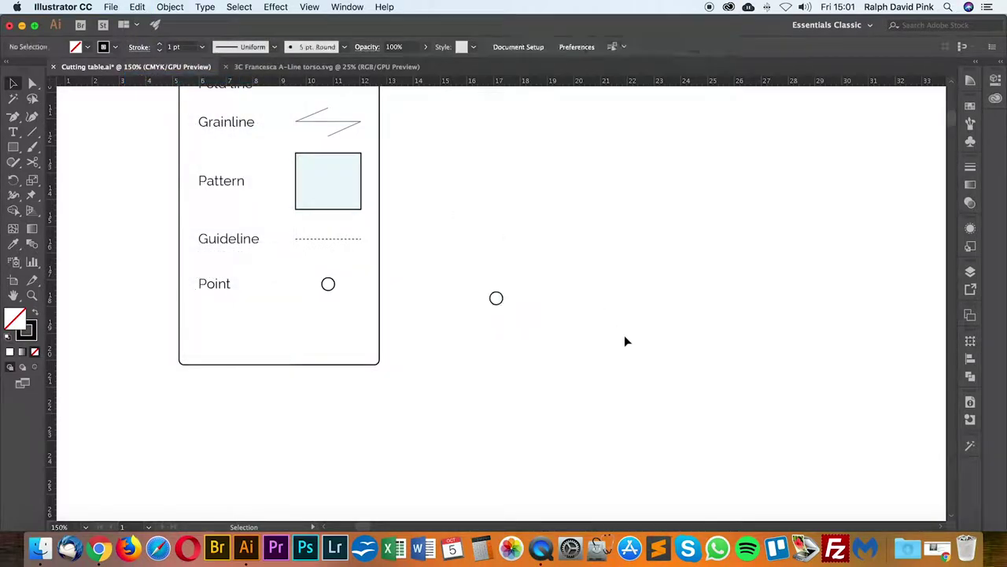
# Step: Move the pasted circle onto the Point symbol in the key
pyautogui.moveTo(625, 334); pyautogui.dragTo(432, 312)
pyautogui.moveTo(336, 248); pyautogui.dragTo(272, 328)
pyautogui.moveTo(303, 276); pyautogui.dragTo(137, 261)
pyautogui.press('a')
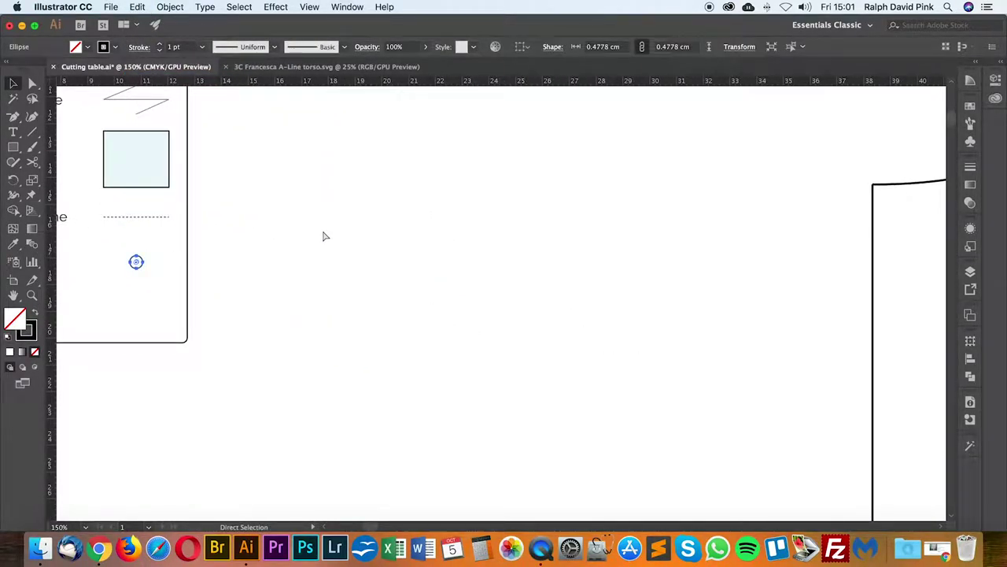
# Step: Paste another Point circle, centre it on the shoulder dart corner nearest the neckline, and deselect it
pyautogui.press('v')
pyautogui.press('super+v')
pyautogui.press('space')
pyautogui.moveTo(710, 364); pyautogui.dragTo(387, 349)
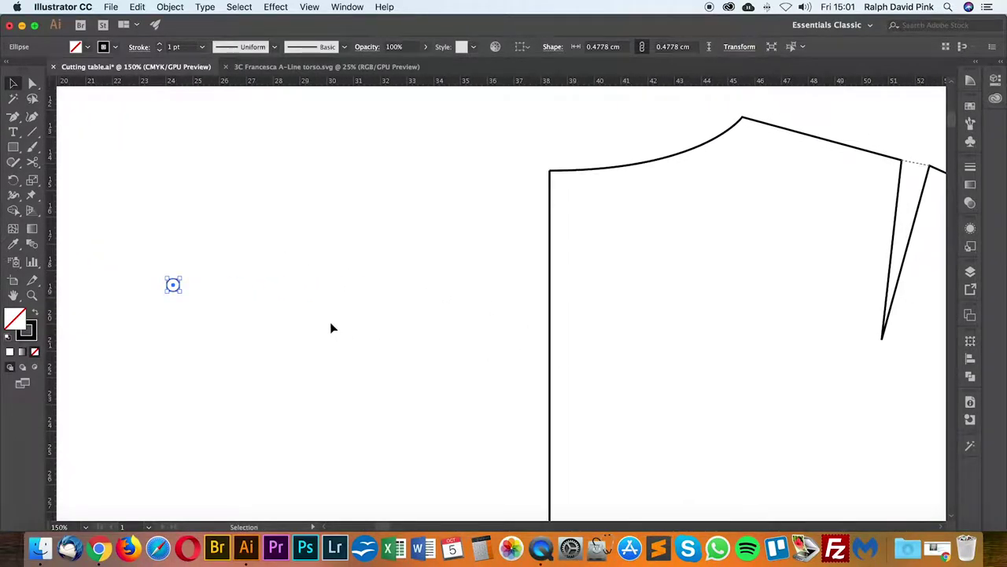
pyautogui.click(331, 323)
pyautogui.moveTo(174, 285); pyautogui.dragTo(787, 270)
pyautogui.hscroll(10, 488, 341)
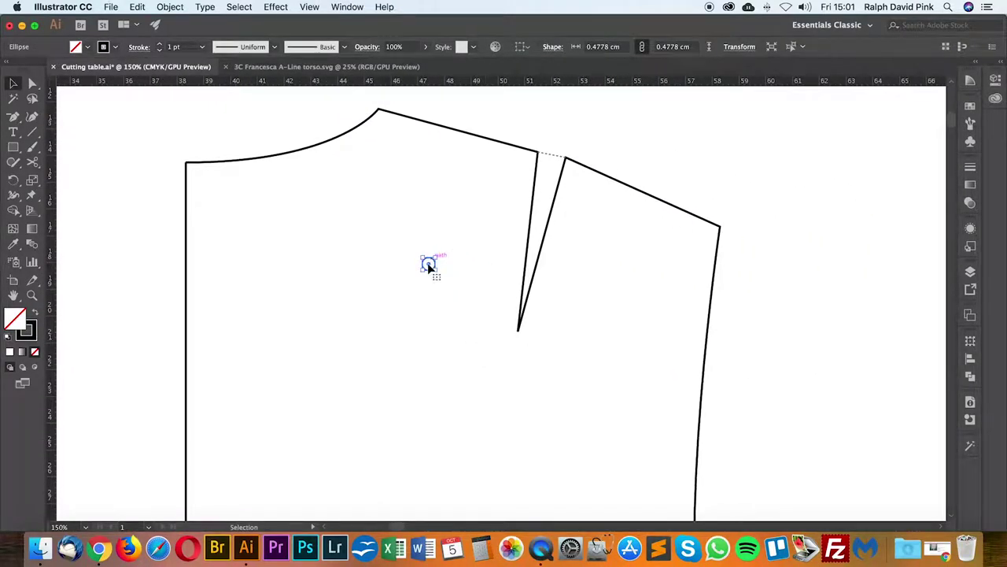
pyautogui.moveTo(429, 263); pyautogui.dragTo(538, 154)
pyautogui.click(470, 220)
pyautogui.click(489, 204)
pyautogui.click(599, 130)
# Step: Check the length of the dashed line across the back shoulder dart in the Document Info object details, then deselect it
pyautogui.press('a')
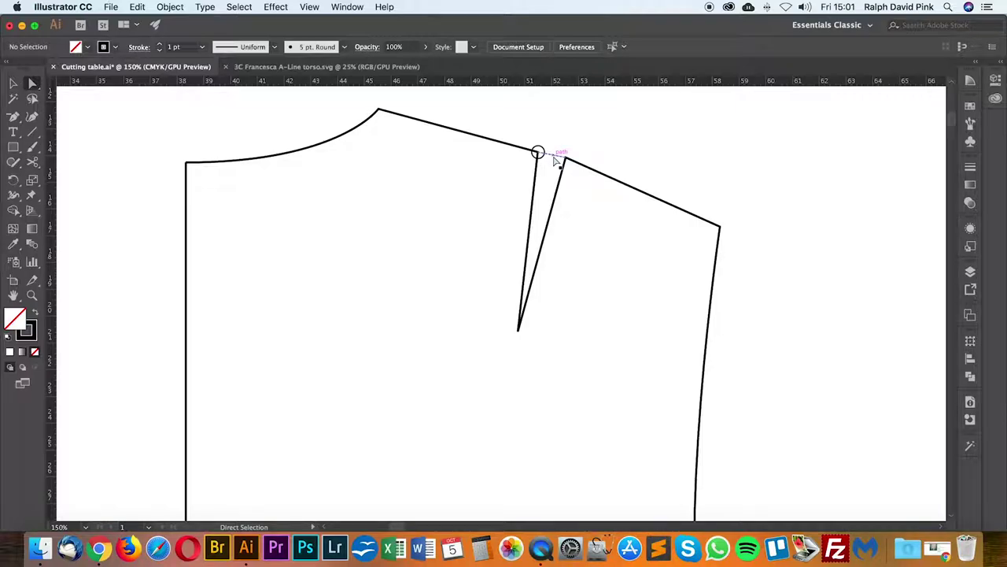
pyautogui.click(551, 154)
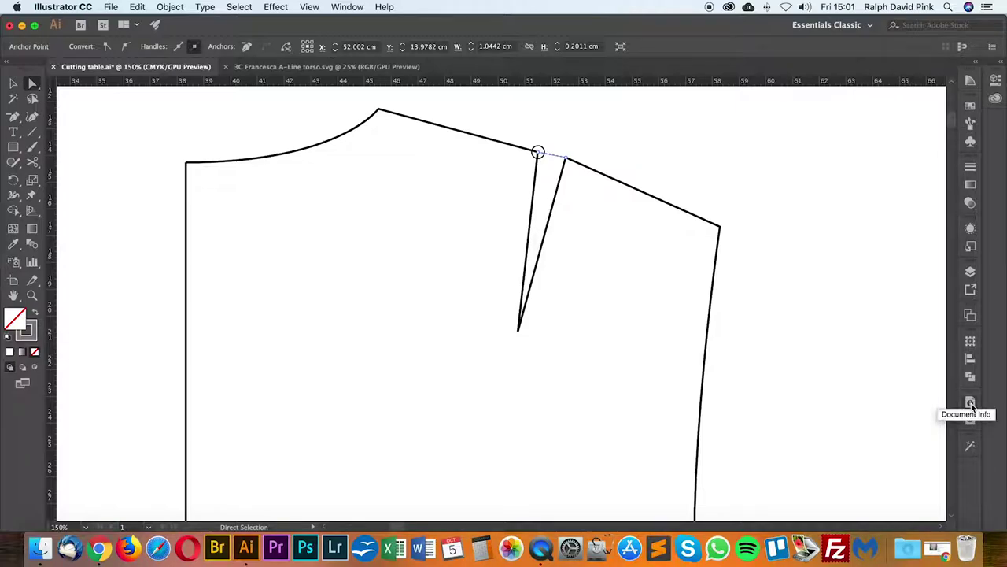
pyautogui.click(346, 7)
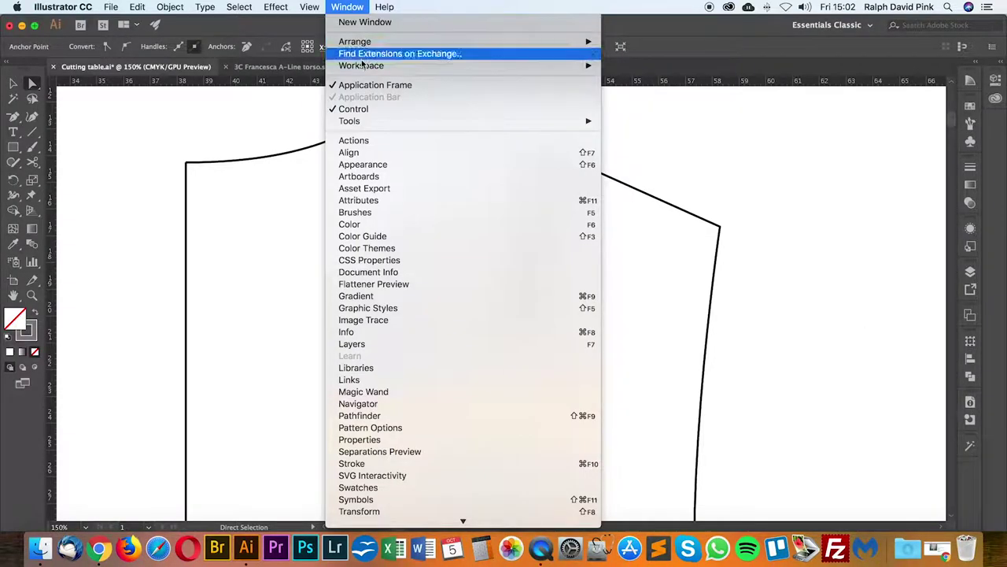
pyautogui.click(368, 272)
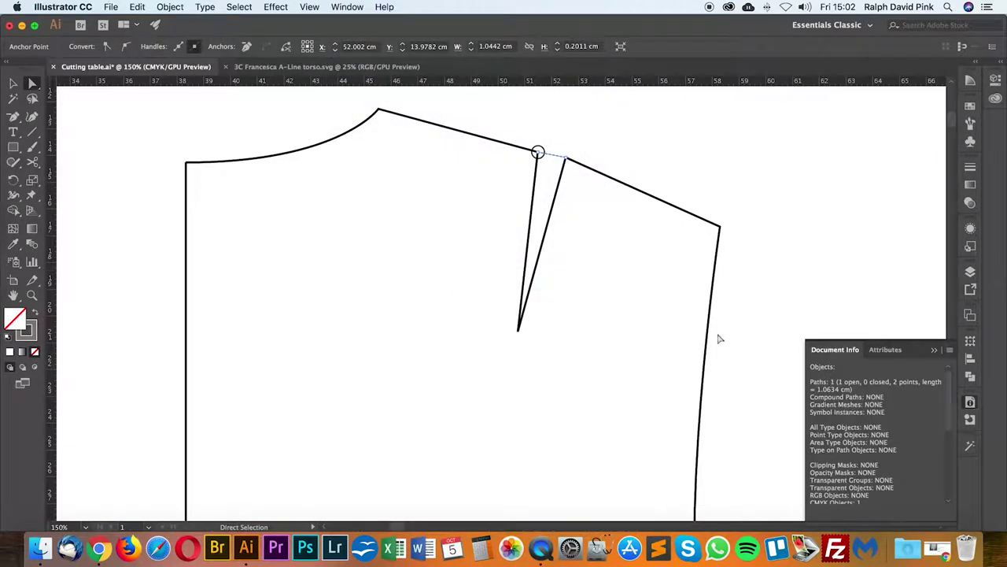
pyautogui.click(950, 349)
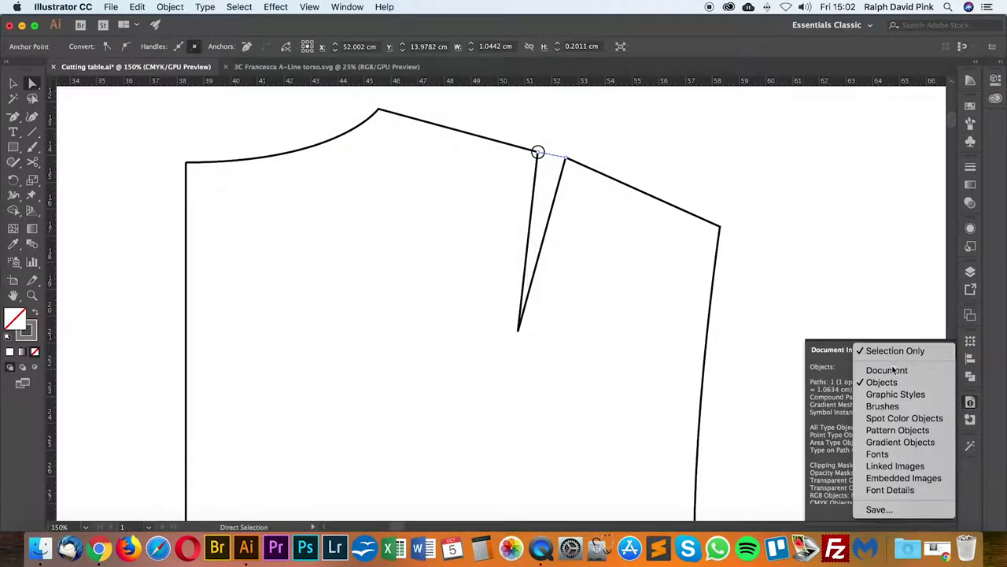
pyautogui.click(888, 370)
pyautogui.click(950, 349)
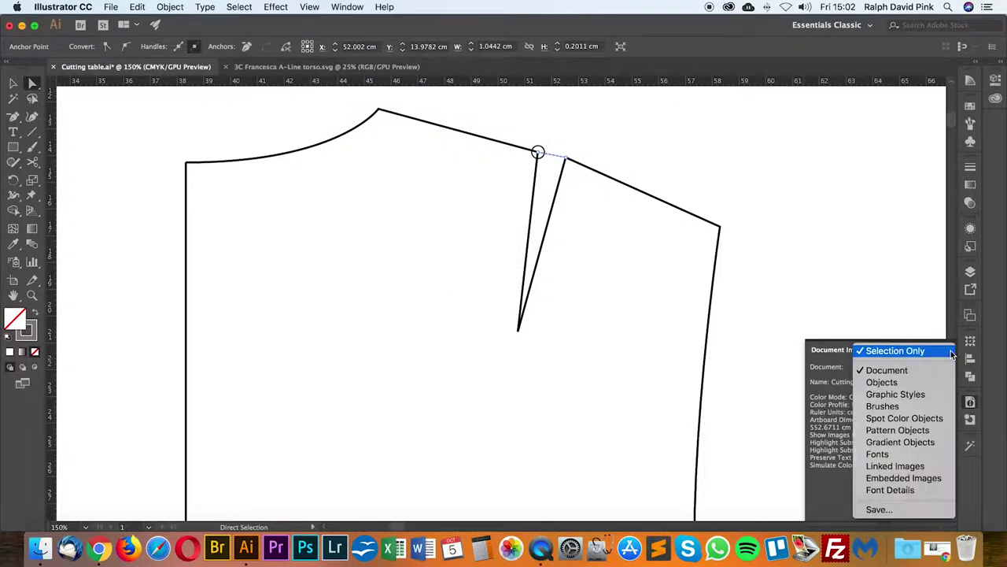
pyautogui.click(883, 383)
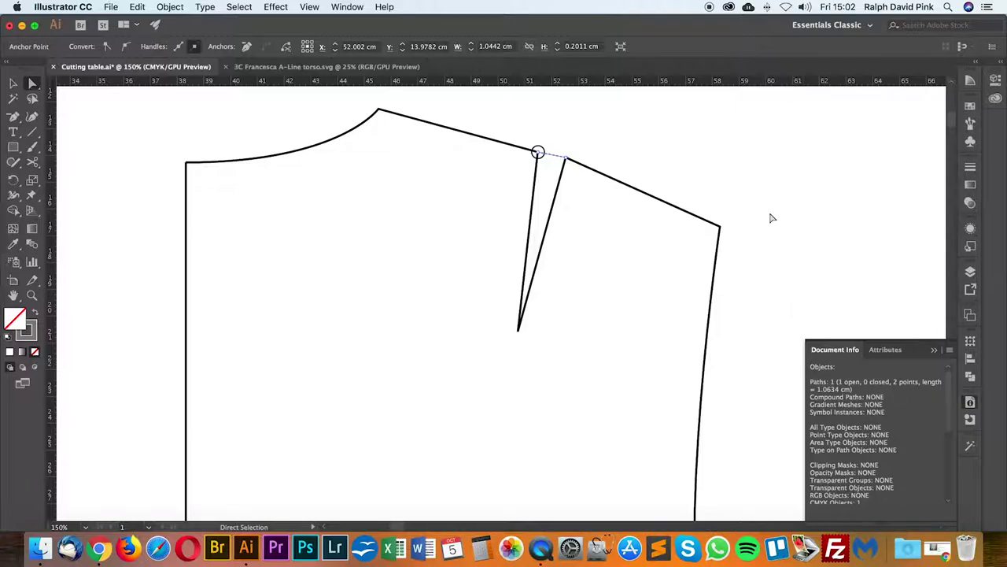
pyautogui.click(750, 198)
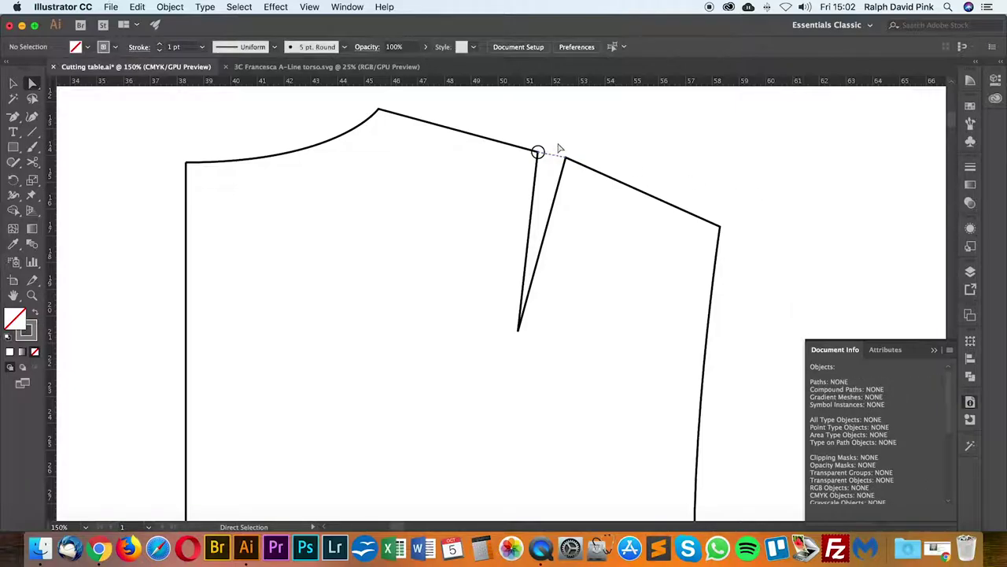
pyautogui.press('v')
pyautogui.scroll(1, 895, 321)
pyautogui.click(935, 351)
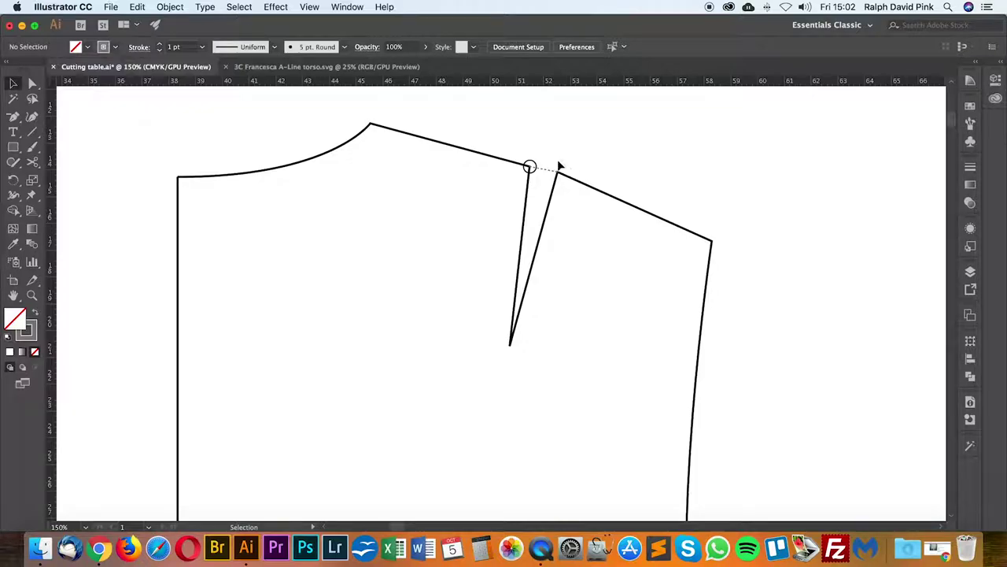
# Step: Move the Point circle from the shoulder dart corner by half of 1.06 cm (0.53 cm) horizontally and 0 cm vertically
pyautogui.click(536, 164)
pyautogui.press('Return')
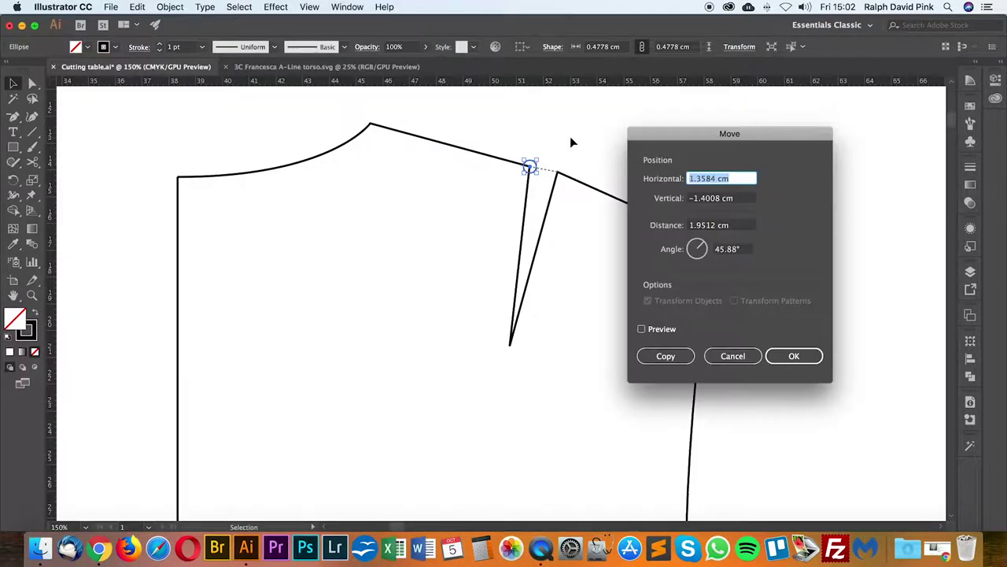
pyautogui.click(730, 357)
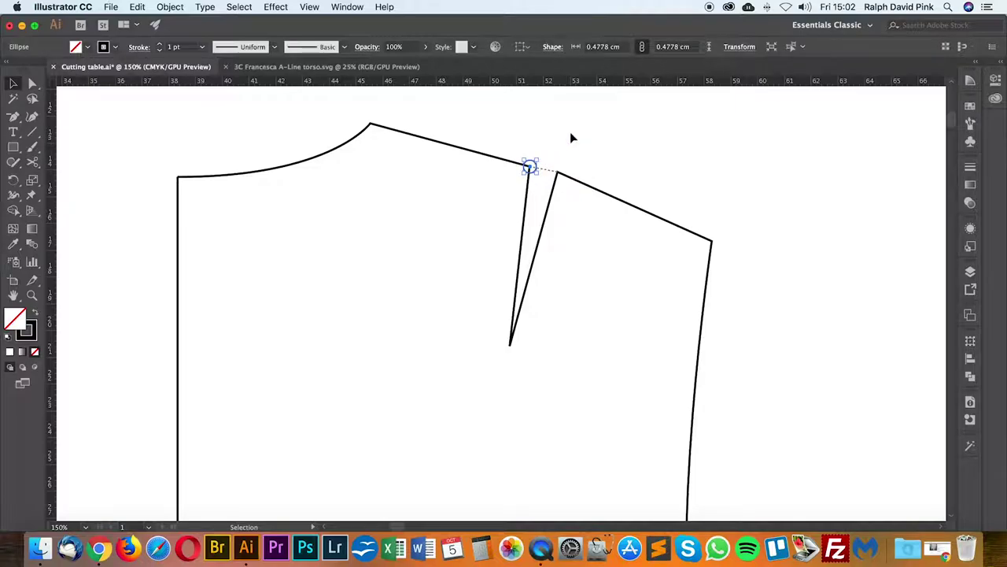
pyautogui.press('Return')
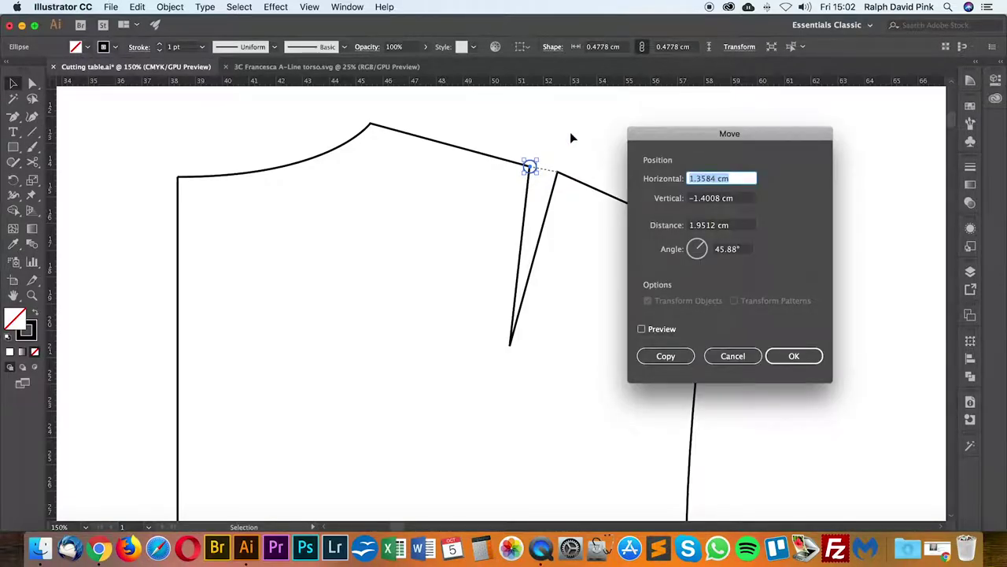
pyautogui.write('1.06/2')
pyautogui.click(746, 198)
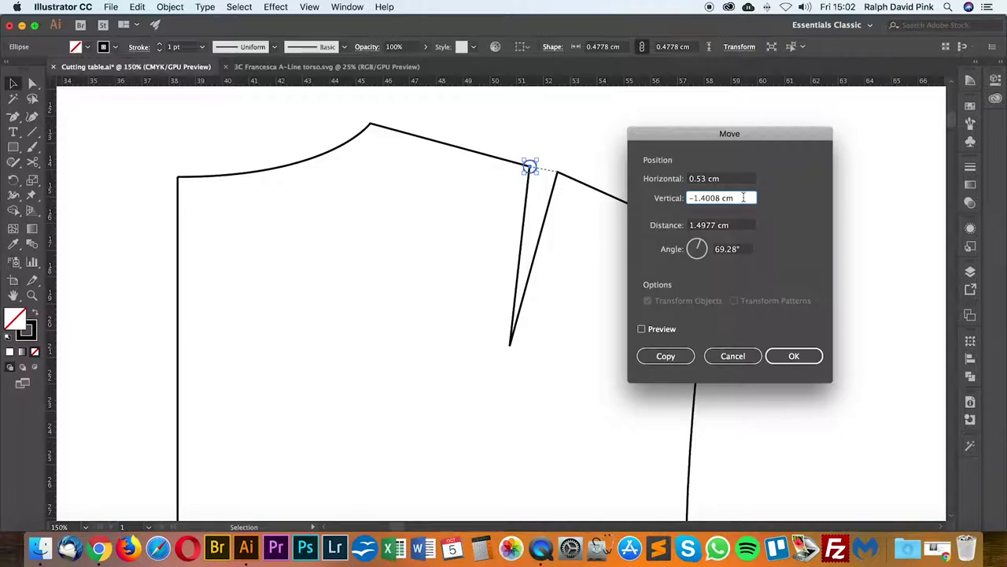
pyautogui.moveTo(743, 197); pyautogui.dragTo(659, 203)
pyautogui.write('0')
pyautogui.moveTo(702, 134); pyautogui.dragTo(805, 118)
pyautogui.click(745, 314)
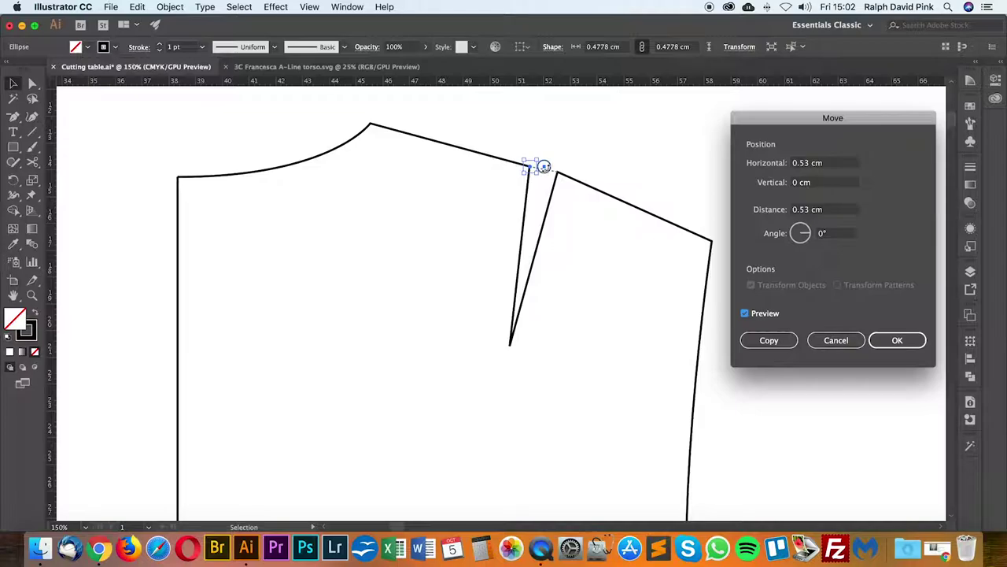
pyautogui.click(896, 340)
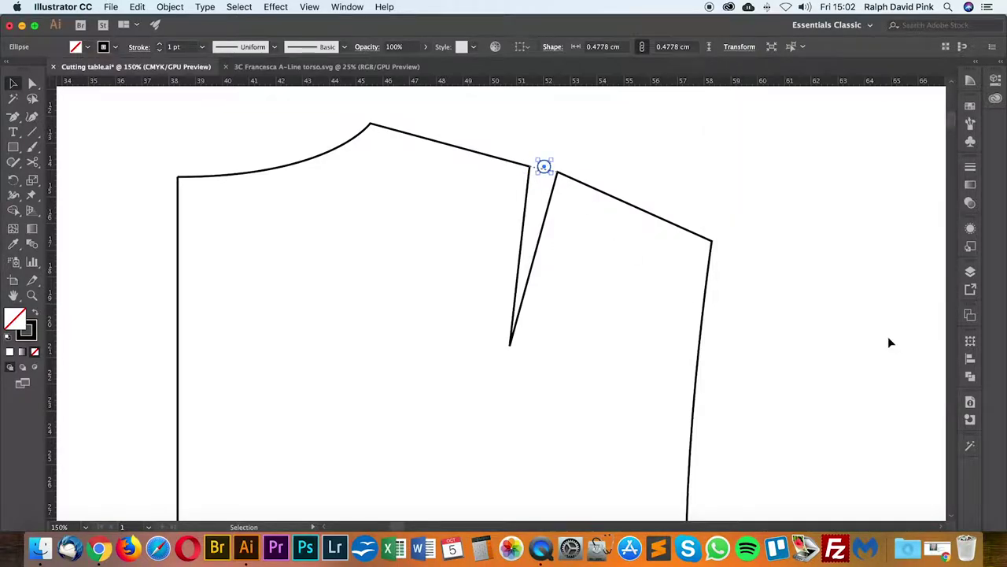
pyautogui.click(607, 157)
# Step: Rotate the Point circle about the neckline-side dart corner until its centre sits on the dashed line across the dart opening
pyautogui.press('super+plus')
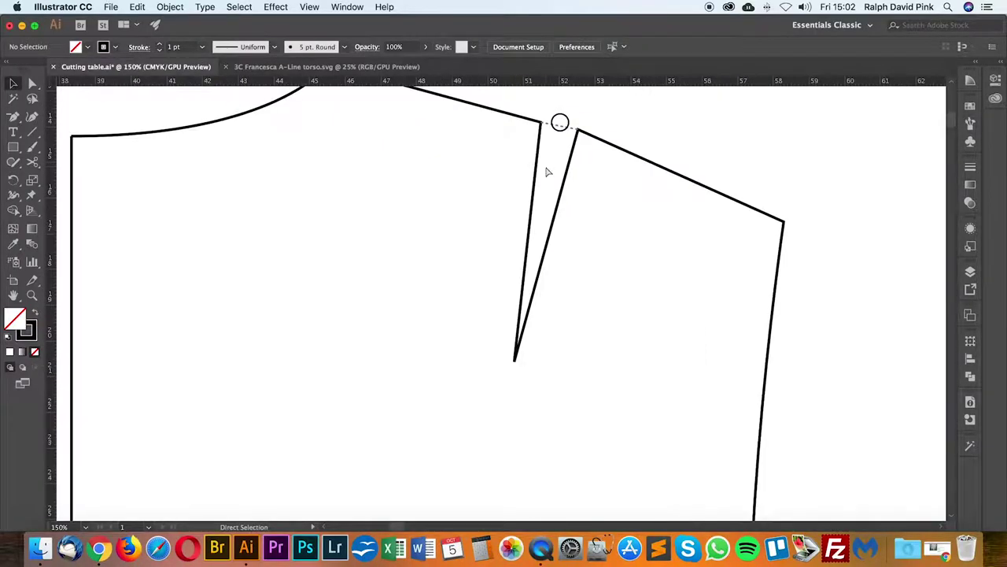
pyautogui.moveTo(569, 156); pyautogui.dragTo(554, 205)
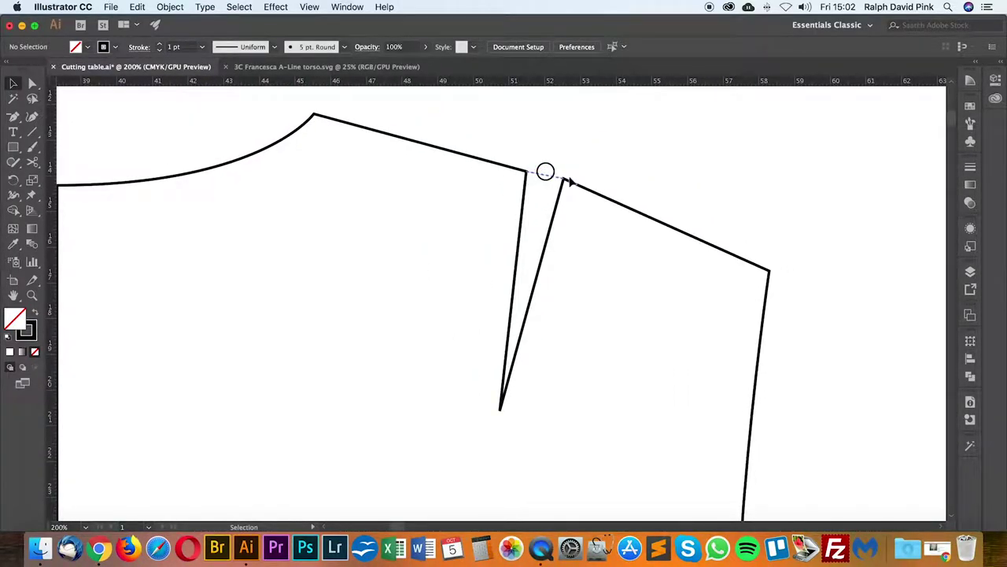
pyautogui.scroll(-1, 567, 178)
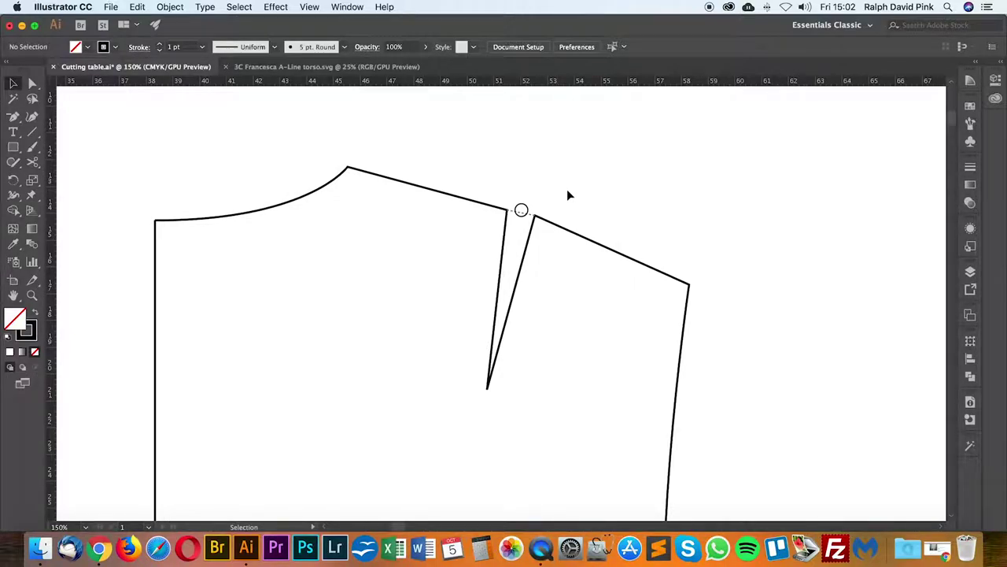
pyautogui.moveTo(508, 211); pyautogui.dragTo(526, 216)
pyautogui.moveTo(522, 211); pyautogui.dragTo(522, 212)
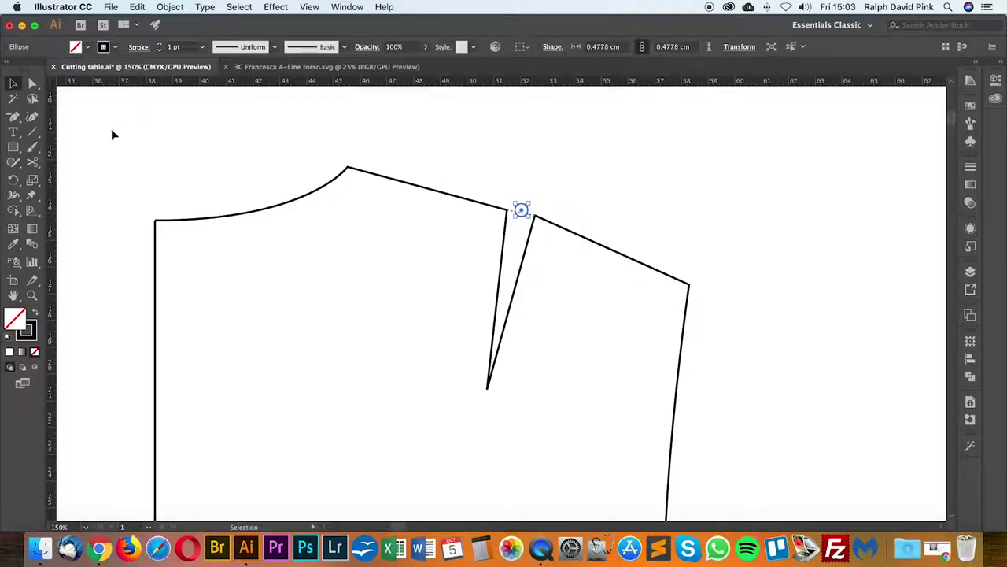
pyautogui.click(14, 179)
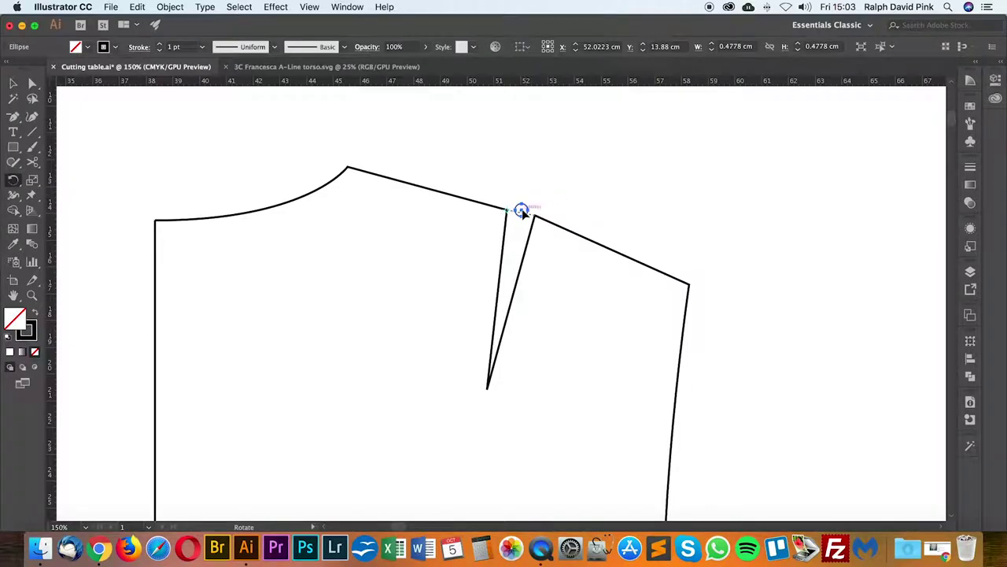
pyautogui.moveTo(522, 210)
pyautogui.mouseDown()
pyautogui.moveTo(506, 224)
pyautogui.moveTo(510, 194)
pyautogui.moveTo(522, 220)
pyautogui.moveTo(481, 211)
pyautogui.moveTo(515, 197)
pyautogui.moveTo(523, 217)
pyautogui.mouseUp()
pyautogui.press('super+equal')
pyautogui.press('super+equal')
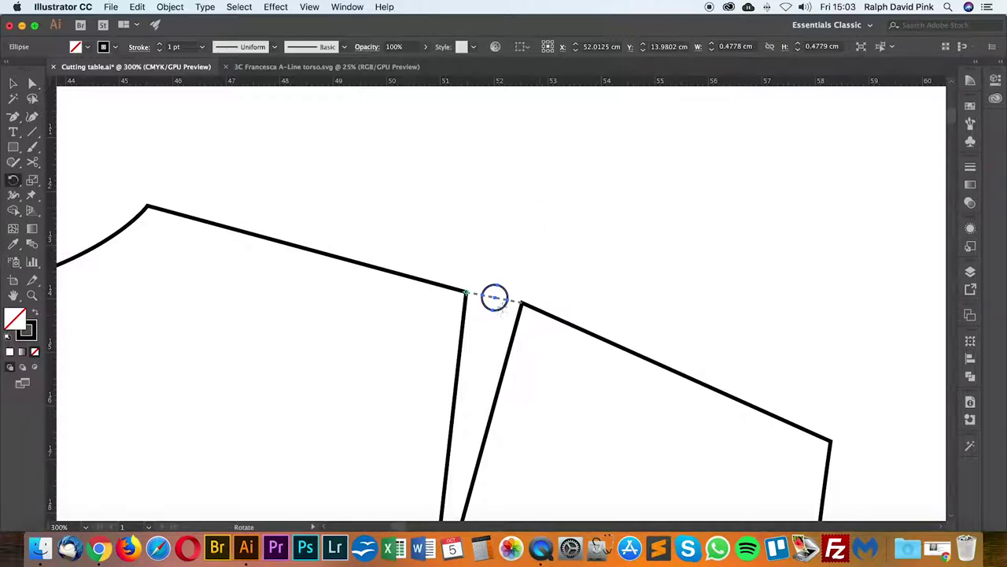
pyautogui.moveTo(495, 297)
pyautogui.mouseDown()
pyautogui.moveTo(496, 265)
pyautogui.moveTo(485, 268)
pyautogui.moveTo(494, 302)
pyautogui.moveTo(499, 267)
pyautogui.moveTo(486, 270)
pyautogui.moveTo(494, 297)
pyautogui.mouseUp()
pyautogui.press('v')
pyautogui.click(493, 207)
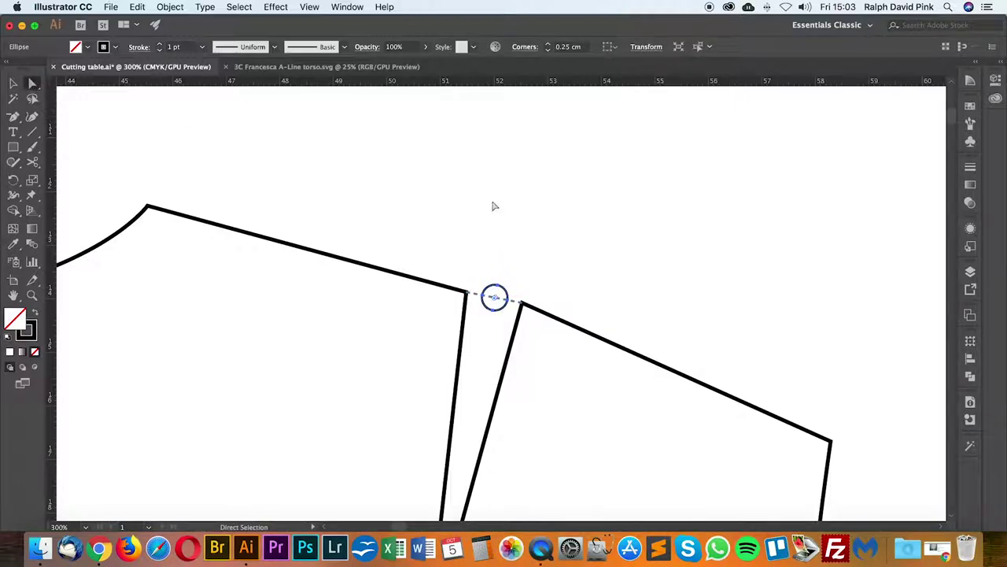
# Step: Draw a guideline from the Point circle's centre through the shoulder dart tip down to the horizontal across-back guideline
pyautogui.keyDown('alt'); pyautogui.scroll(-3, 492, 206); pyautogui.keyUp('alt')
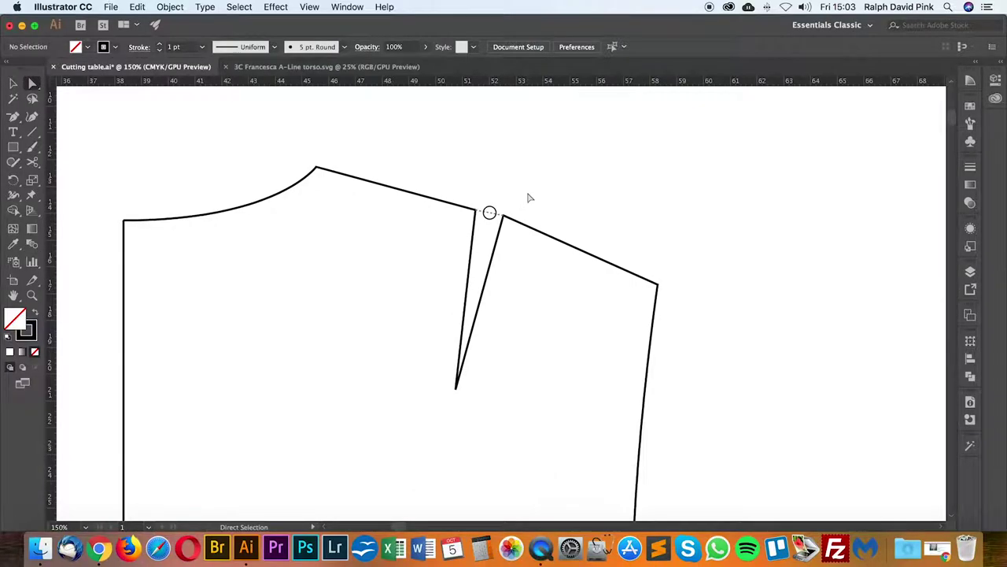
pyautogui.scroll(-2, 528, 204)
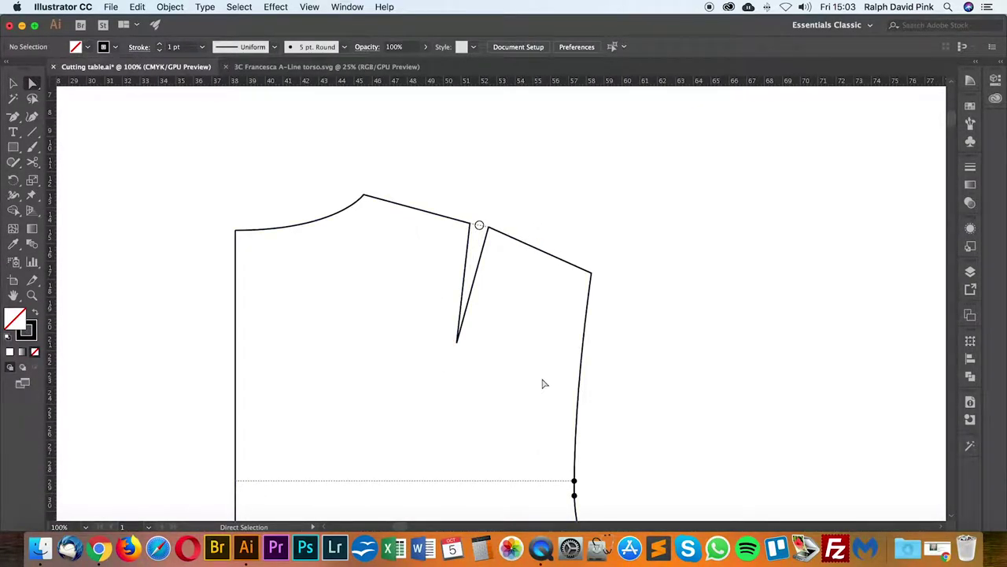
pyautogui.click(496, 481)
pyautogui.scroll(-2, 526, 393)
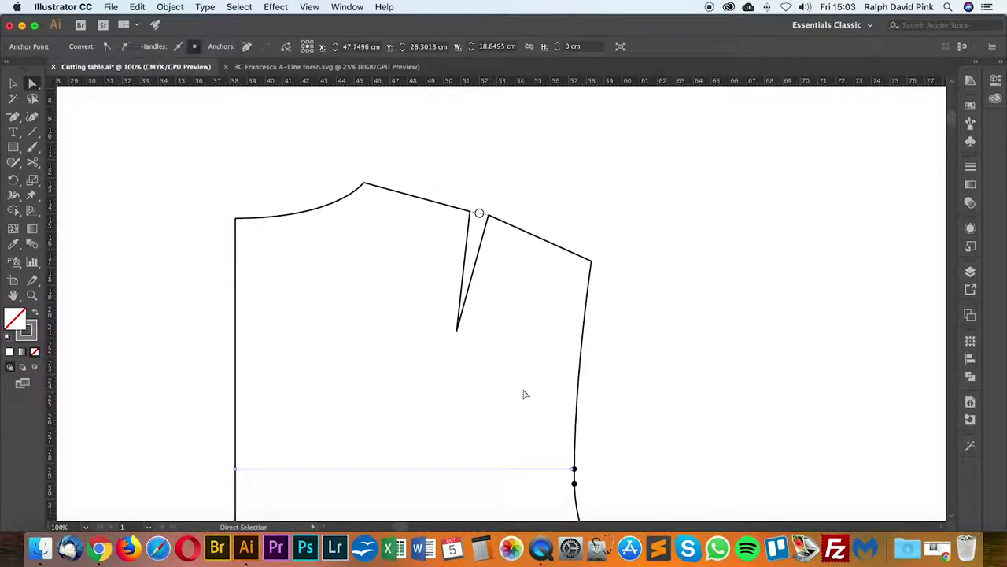
pyautogui.click(32, 131)
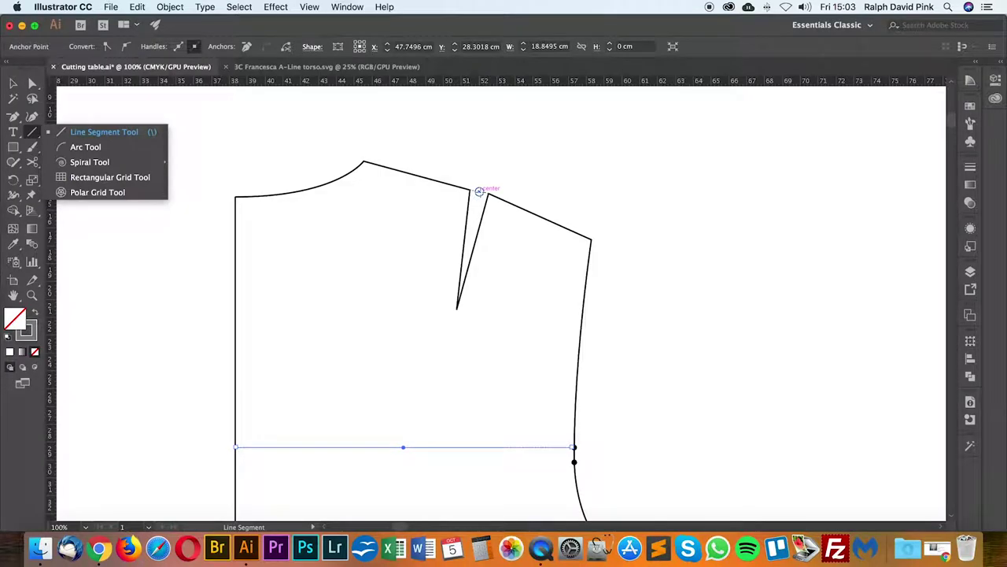
pyautogui.moveTo(479, 192); pyautogui.dragTo(430, 447)
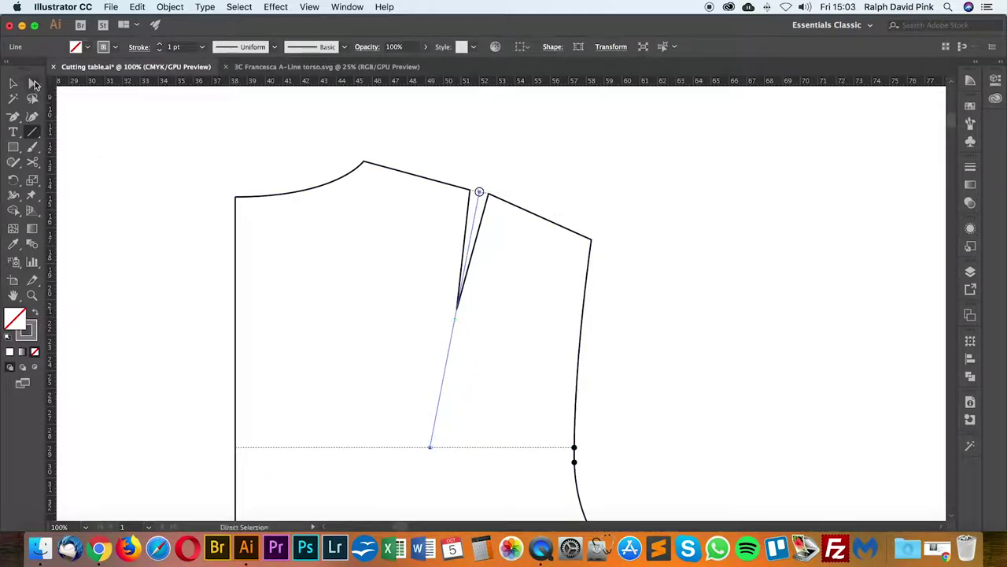
pyautogui.click(35, 84)
pyautogui.click(598, 191)
# Step: Give the shoulder dart, across-back and both waist guidelines a dashed stroke with a 6 pt dash and 3 pt gap
pyautogui.press('super+minus')
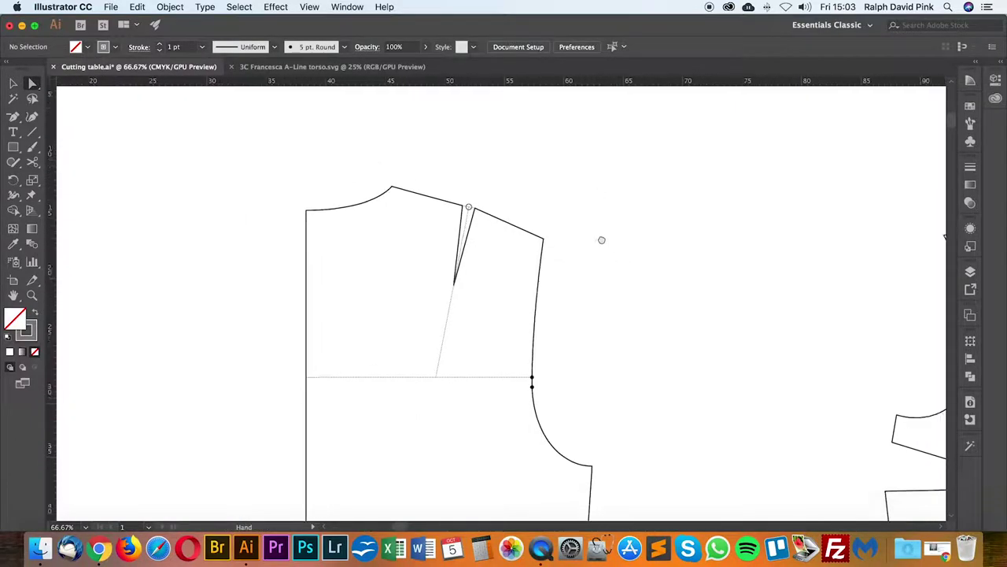
pyautogui.moveTo(602, 240); pyautogui.dragTo(564, 187)
pyautogui.press('super+minus')
pyautogui.moveTo(558, 331); pyautogui.dragTo(566, 188)
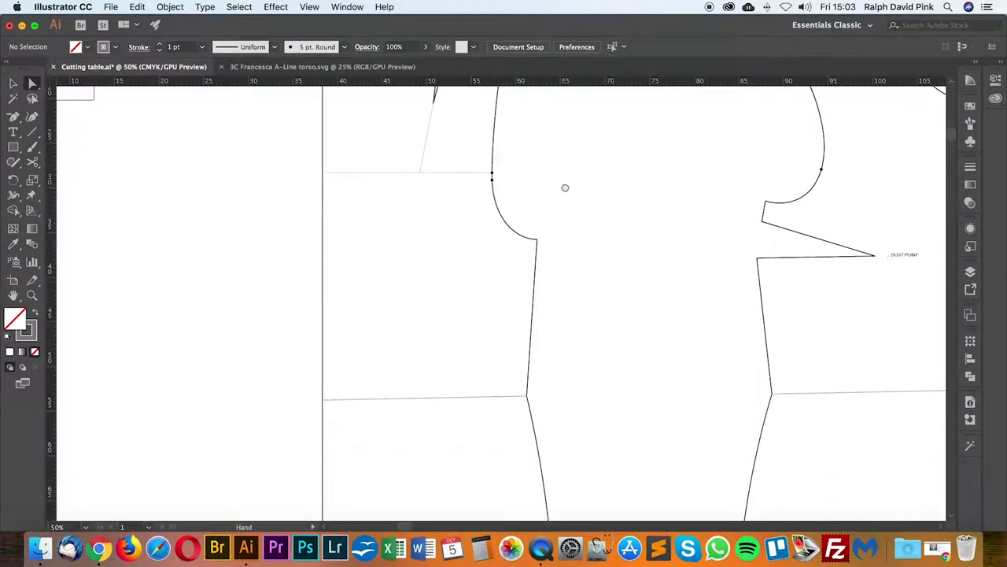
pyautogui.press('super+minus')
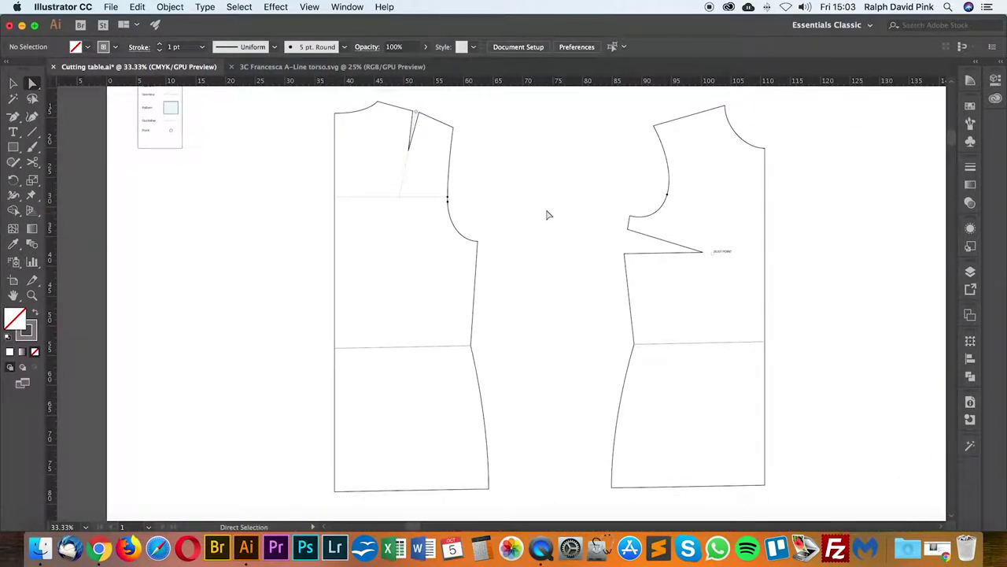
pyautogui.moveTo(422, 181); pyautogui.dragTo(384, 238)
pyautogui.moveTo(425, 298); pyautogui.dragTo(393, 364)
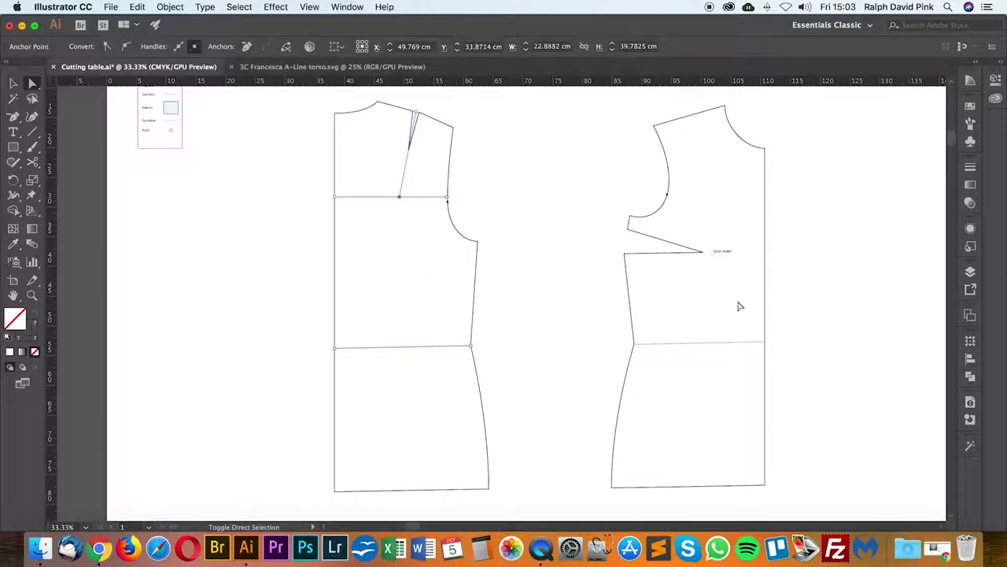
pyautogui.moveTo(740, 304); pyautogui.dragTo(712, 372)
pyautogui.keyDown('shift'); pyautogui.click(720, 343); pyautogui.keyUp('shift')
pyautogui.click(970, 167)
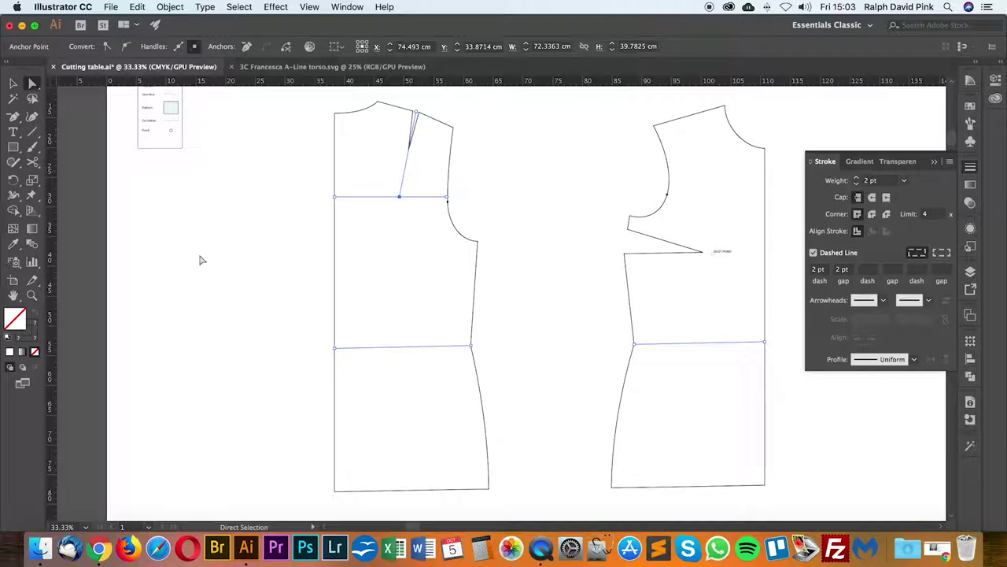
pyautogui.click(823, 270)
pyautogui.write('6')
pyautogui.press('Tab')
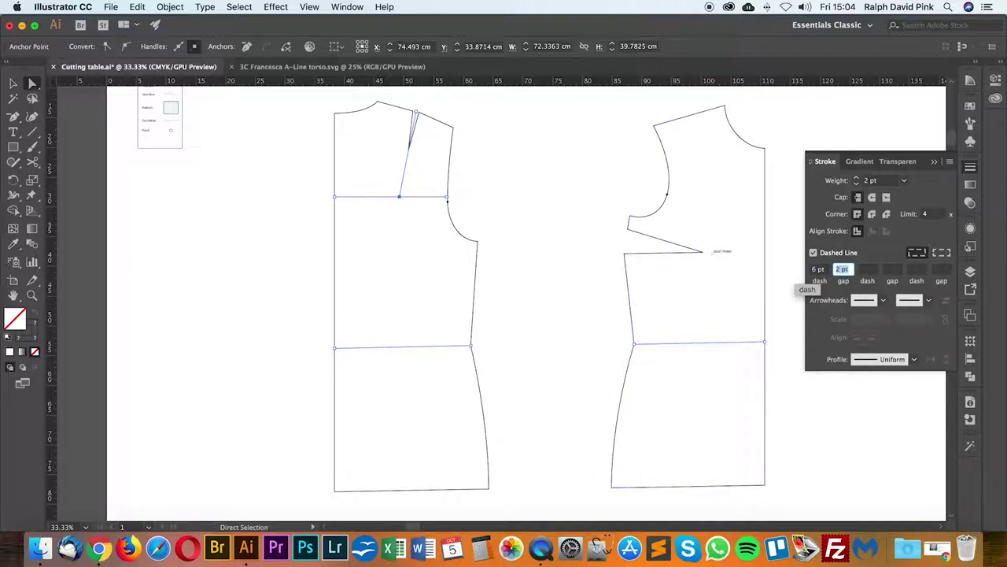
pyautogui.write('3')
pyautogui.press('Return')
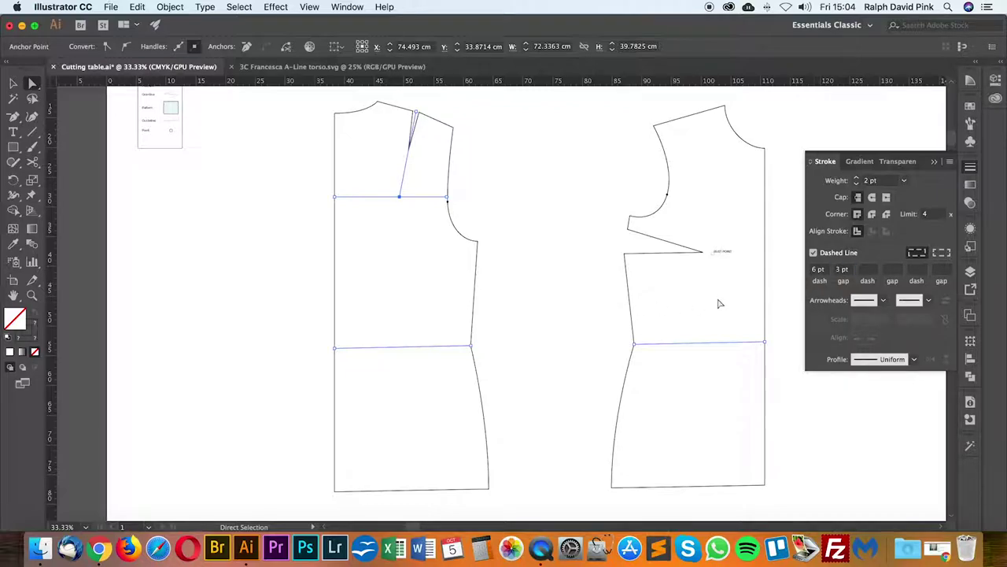
# Step: Lengthen the dashes of the selected guidelines to 20 pt and deselect them
pyautogui.click(817, 270)
pyautogui.write('20')
pyautogui.press('Tab')
pyautogui.write('10')
pyautogui.press('Escape')
pyautogui.click(553, 247)
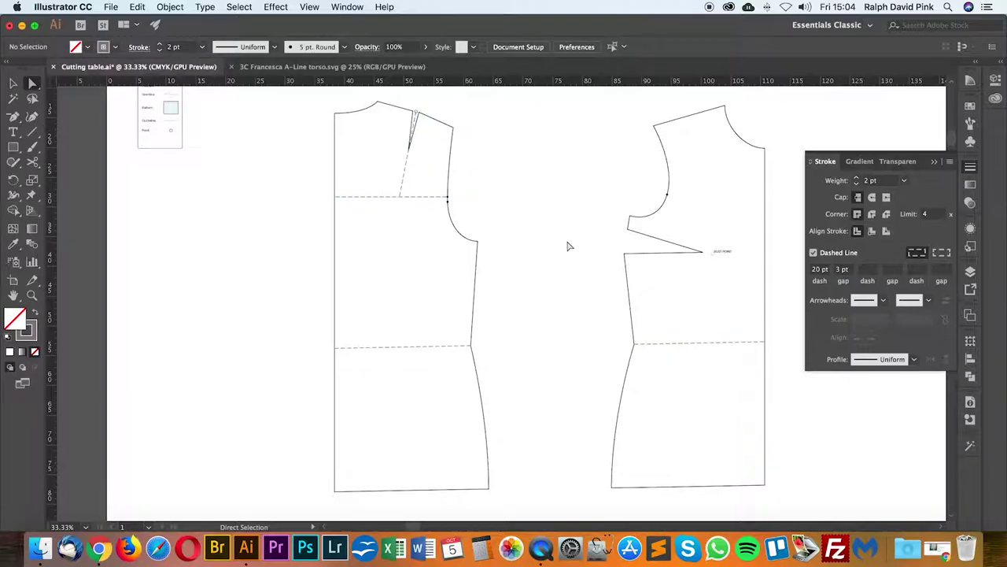
# Step: Collapse the stroke settings and delete the bust point label beside the front dart tip
pyautogui.click(934, 162)
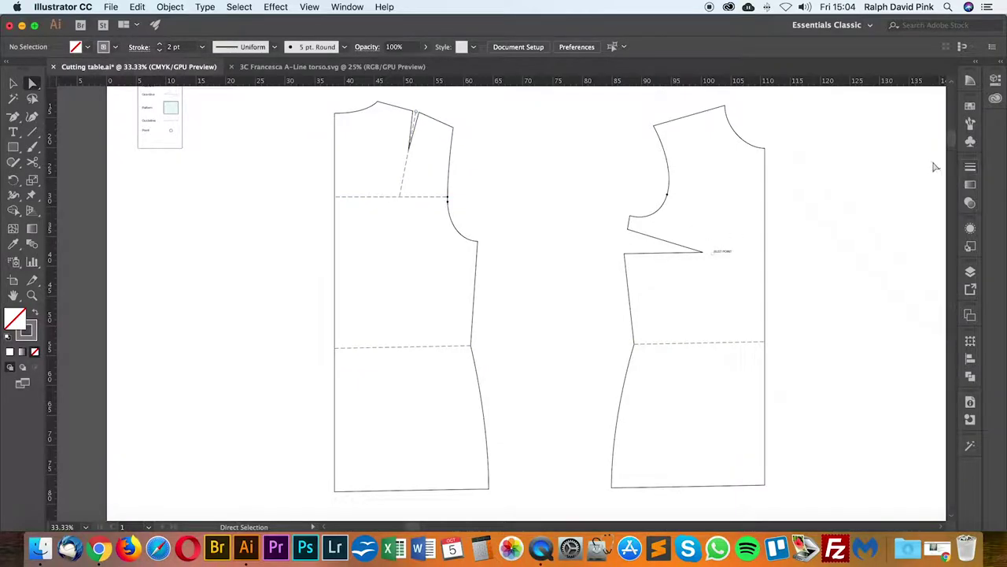
pyautogui.click(729, 255)
pyautogui.press('Delete')
pyautogui.moveTo(477, 190); pyautogui.dragTo(521, 218)
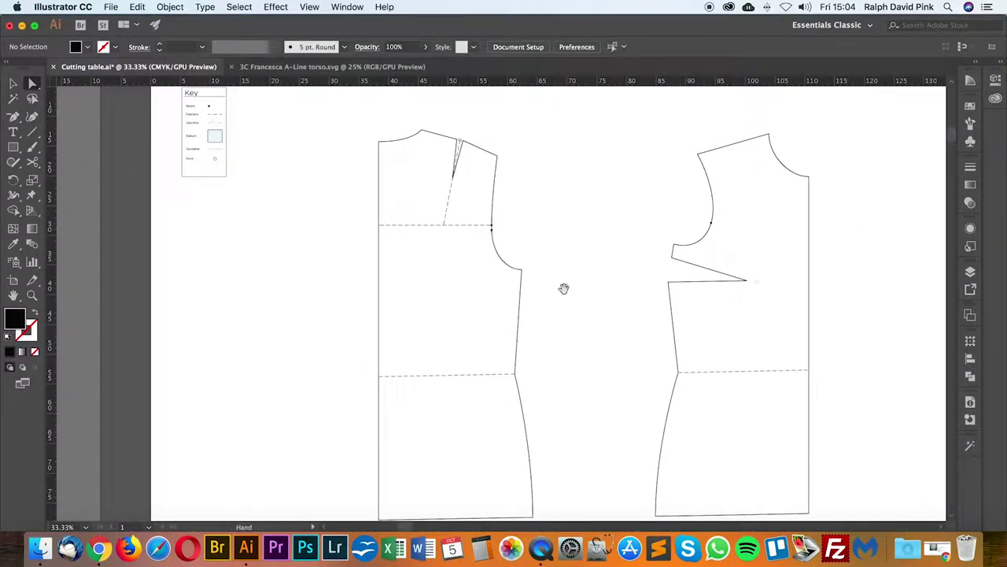
# Step: Match the Guideline sample in the Key to the dashed stroke of the pattern's guidelines
pyautogui.moveTo(564, 288); pyautogui.dragTo(552, 253)
pyautogui.click(201, 108)
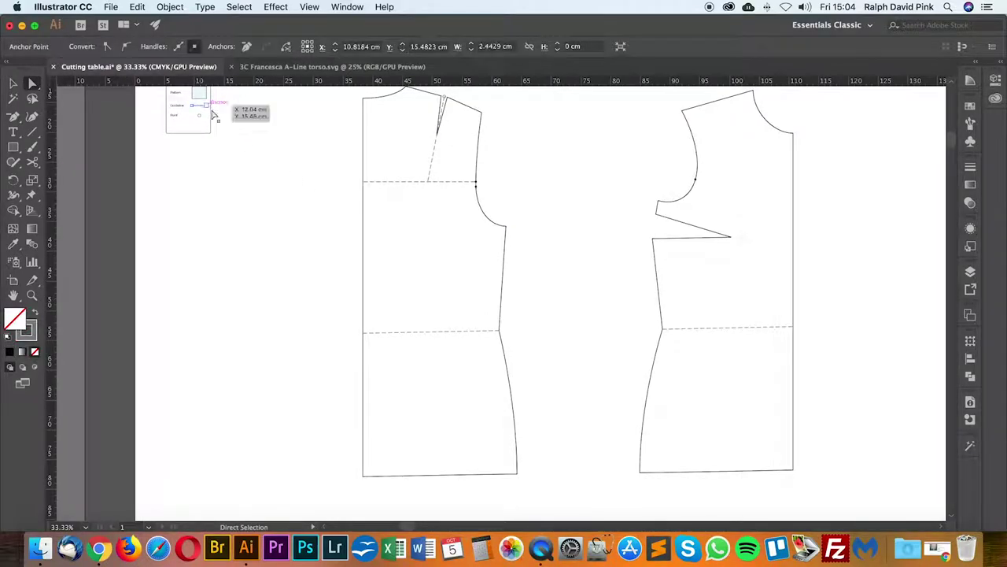
pyautogui.press('i')
pyautogui.press('a')
pyautogui.click(531, 156)
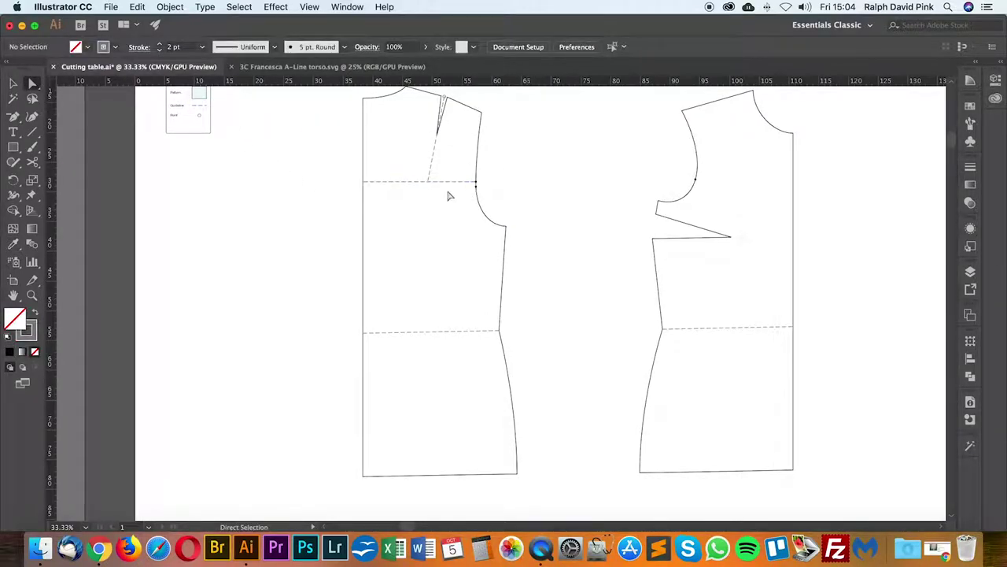
# Step: Draw a vertical guideline about 51.5 cm long from the shoulder dart guideline's lower end down past the back hem
pyautogui.click(438, 183)
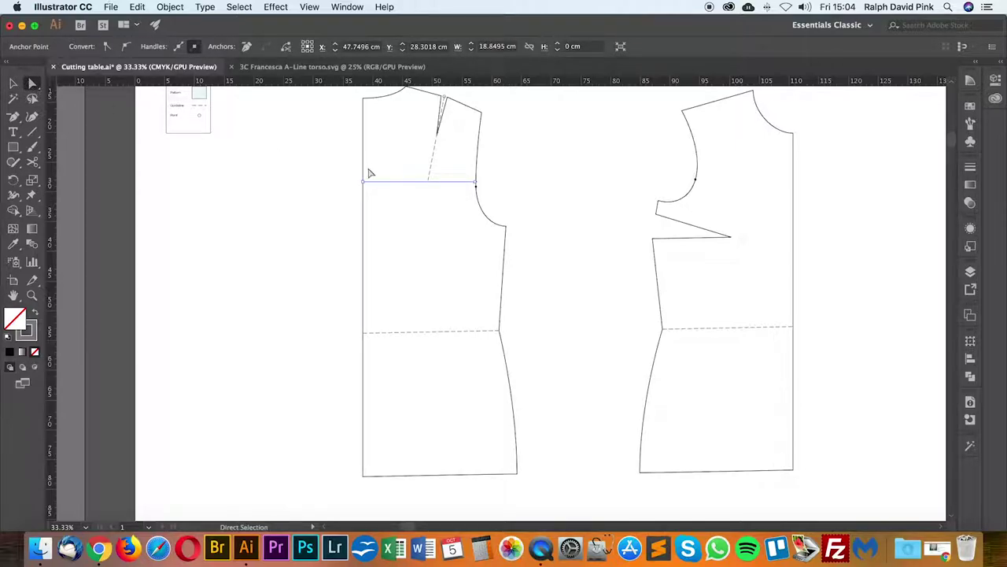
pyautogui.click(33, 136)
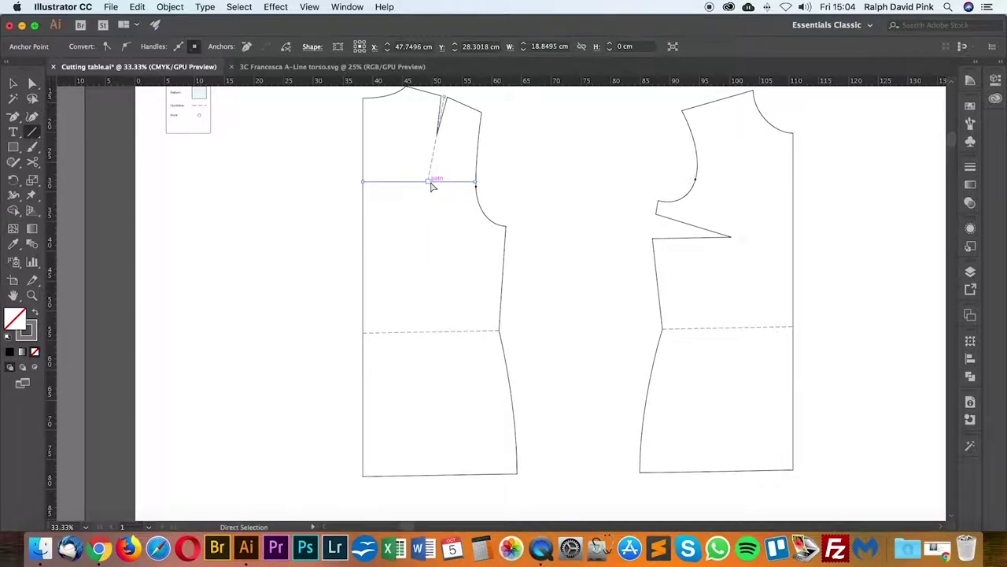
pyautogui.press('super+equal')
pyautogui.moveTo(509, 321)
pyautogui.mouseDown()
pyautogui.moveTo(433, 221)
pyautogui.moveTo(431, 521)
pyautogui.moveTo(439, 427)
pyautogui.moveTo(436, 451)
pyautogui.moveTo(562, 433)
pyautogui.mouseUp()
pyautogui.moveTo(434, 433)
pyautogui.mouseDown()
pyautogui.moveTo(567, 433)
pyautogui.moveTo(530, 353)
pyautogui.mouseUp()
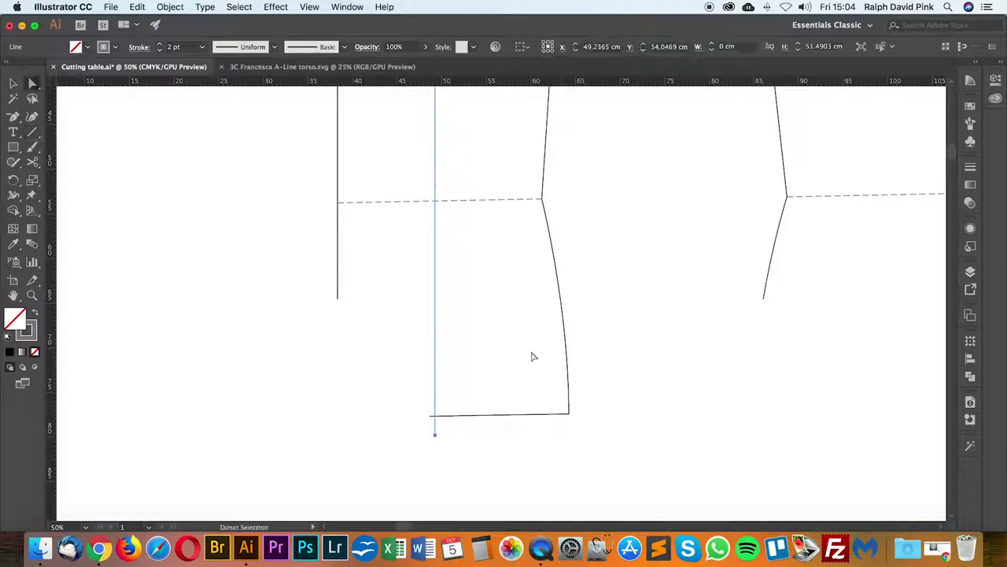
pyautogui.press('a')
pyautogui.click(531, 354)
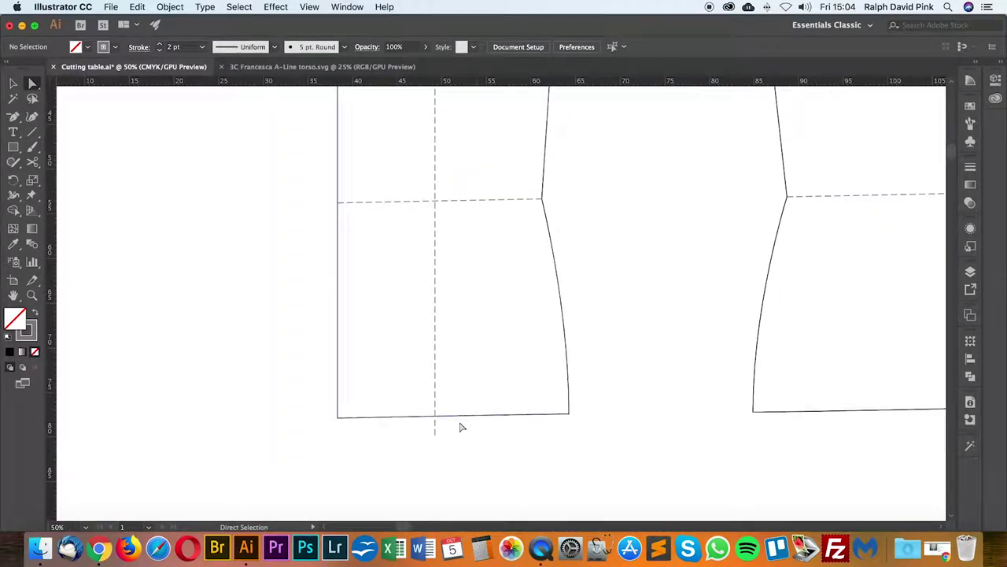
# Step: Shorten the vertical guideline so its lower end sits exactly on the back hem line
pyautogui.press('v')
pyautogui.press('a')
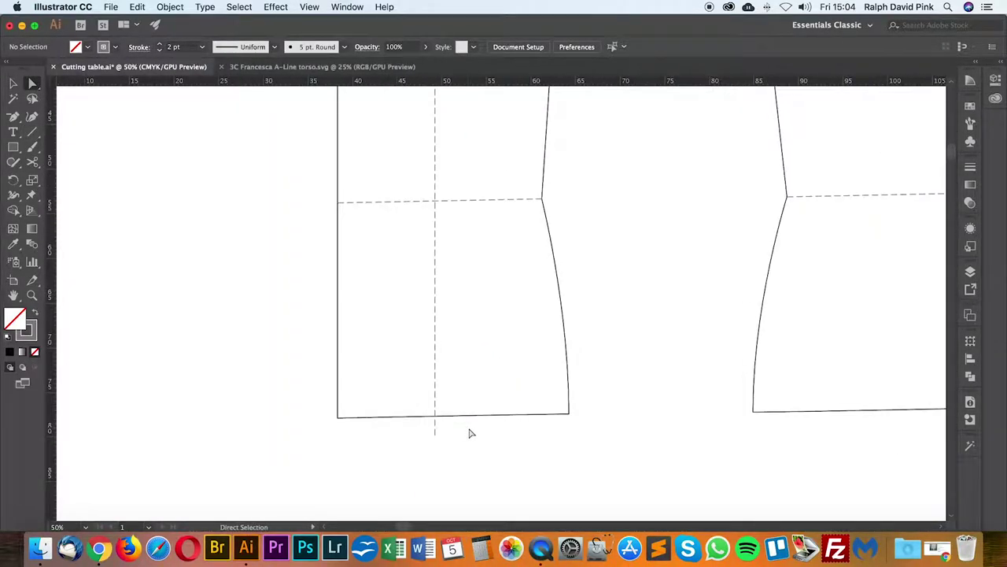
pyautogui.moveTo(489, 444); pyautogui.dragTo(455, 433)
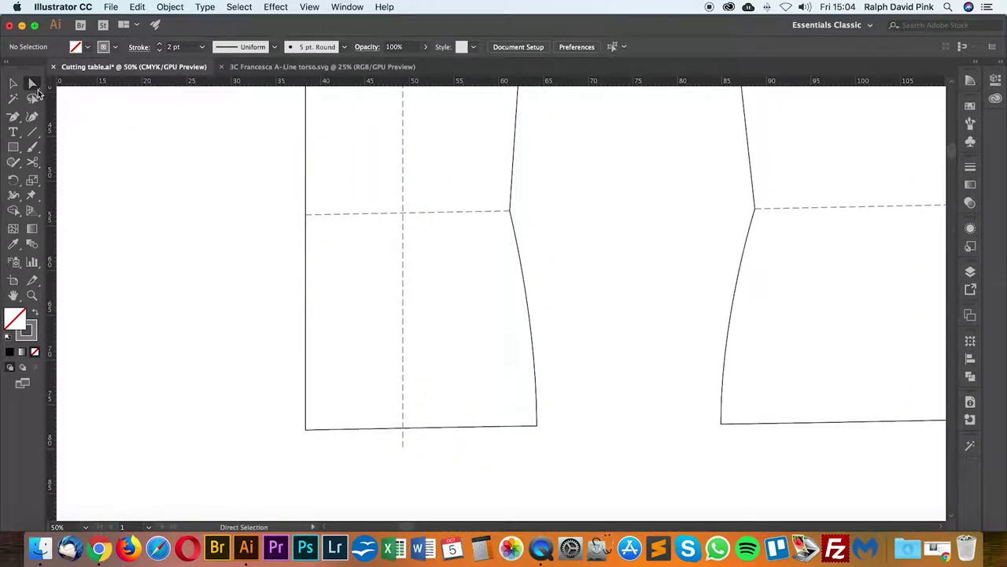
pyautogui.moveTo(404, 445)
pyautogui.mouseDown()
pyautogui.moveTo(406, 370)
pyautogui.moveTo(404, 422)
pyautogui.moveTo(440, 420)
pyautogui.moveTo(405, 428)
pyautogui.mouseUp()
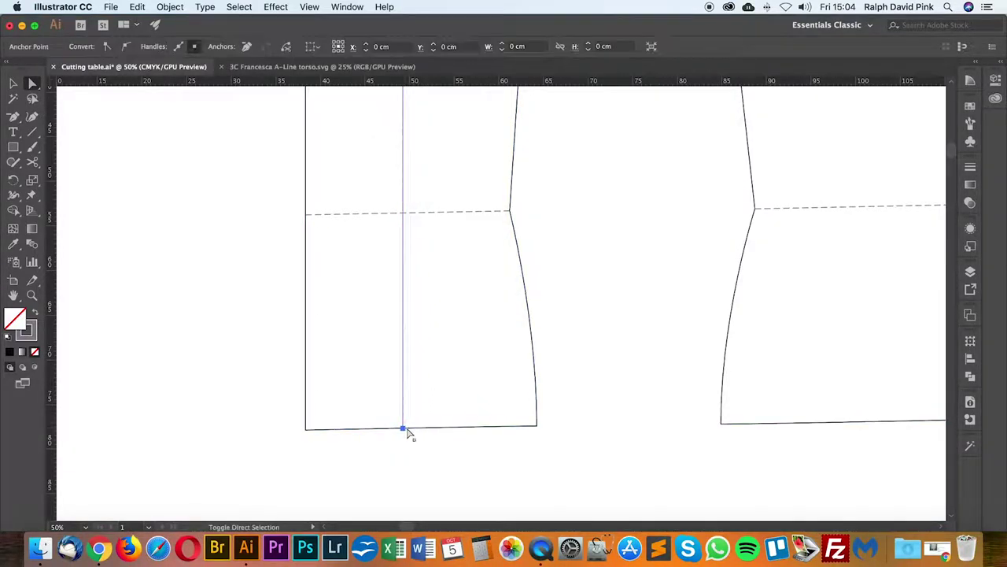
pyautogui.press('super+minus')
pyautogui.moveTo(418, 229); pyautogui.dragTo(417, 339)
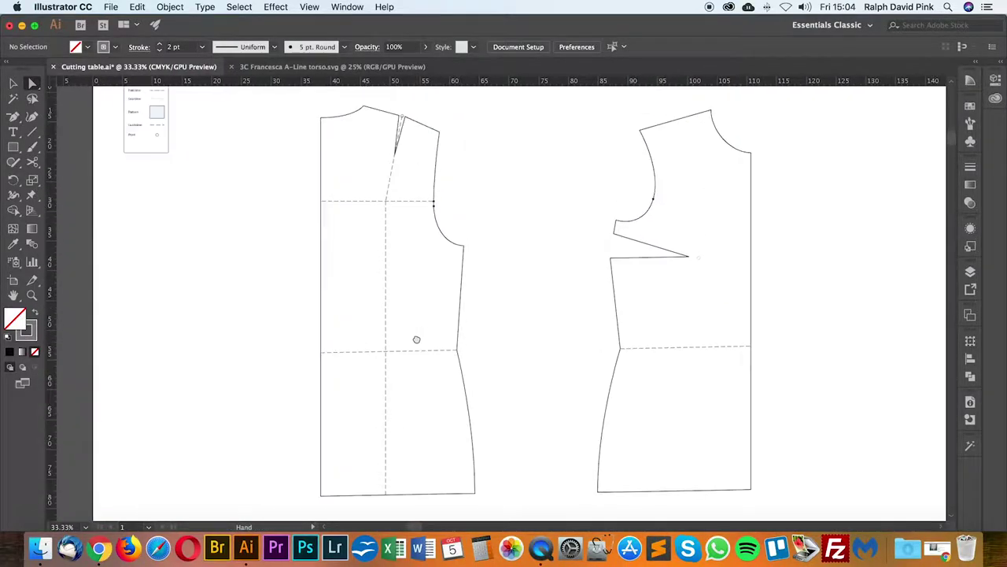
# Step: Cut the back panel outline at the shoulder dart tip with the Scissors tool
pyautogui.press('super+plus')
pyautogui.scroll(2, 402, 347)
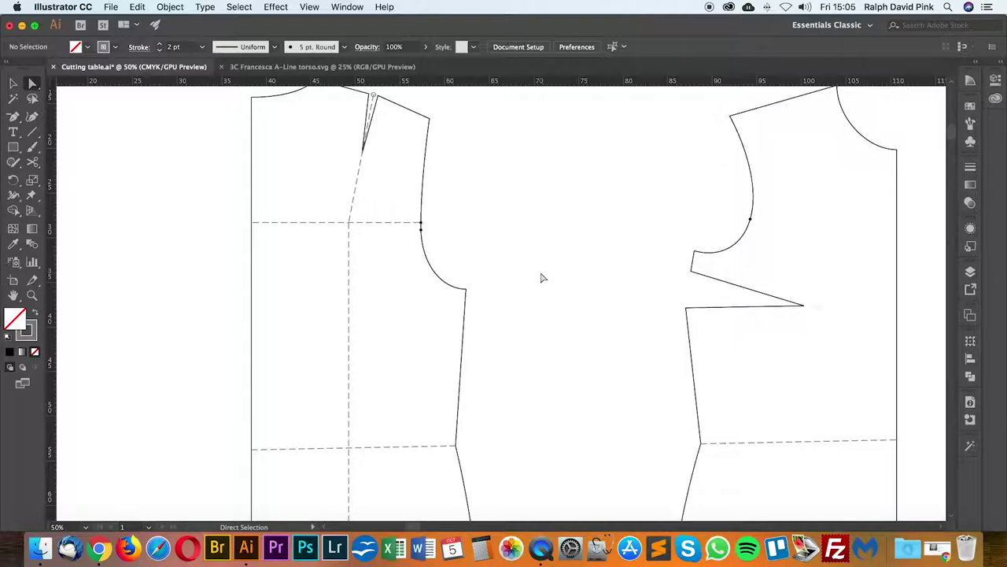
pyautogui.hscroll(-3, 542, 277)
pyautogui.scroll(2, 522, 279)
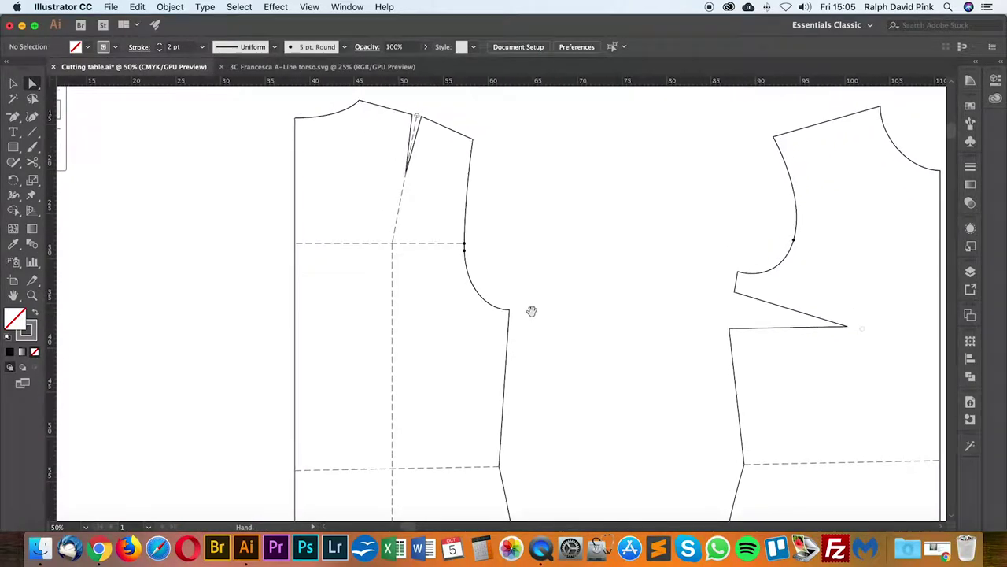
pyautogui.click(455, 136)
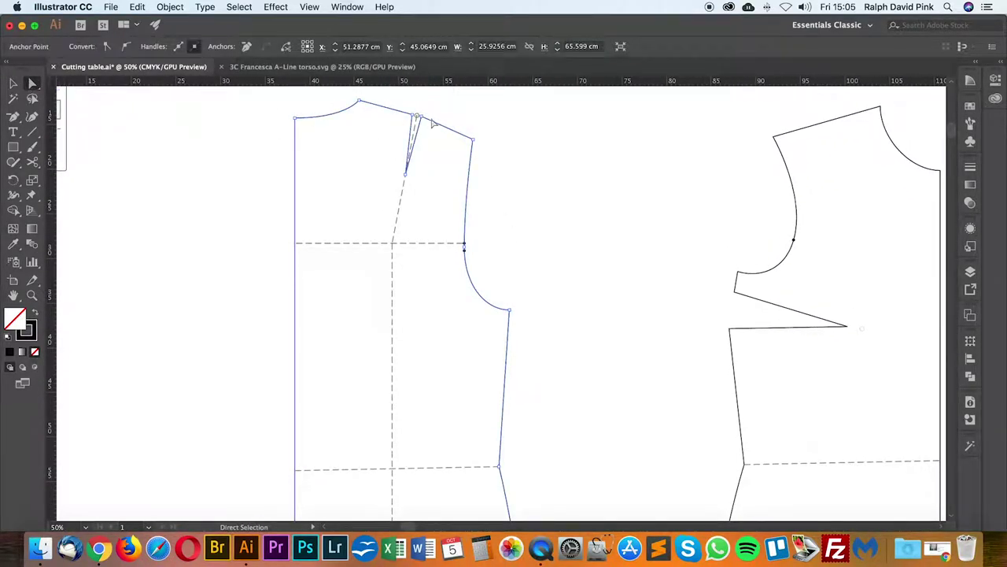
pyautogui.click(438, 127)
pyautogui.click(456, 135)
pyautogui.click(34, 166)
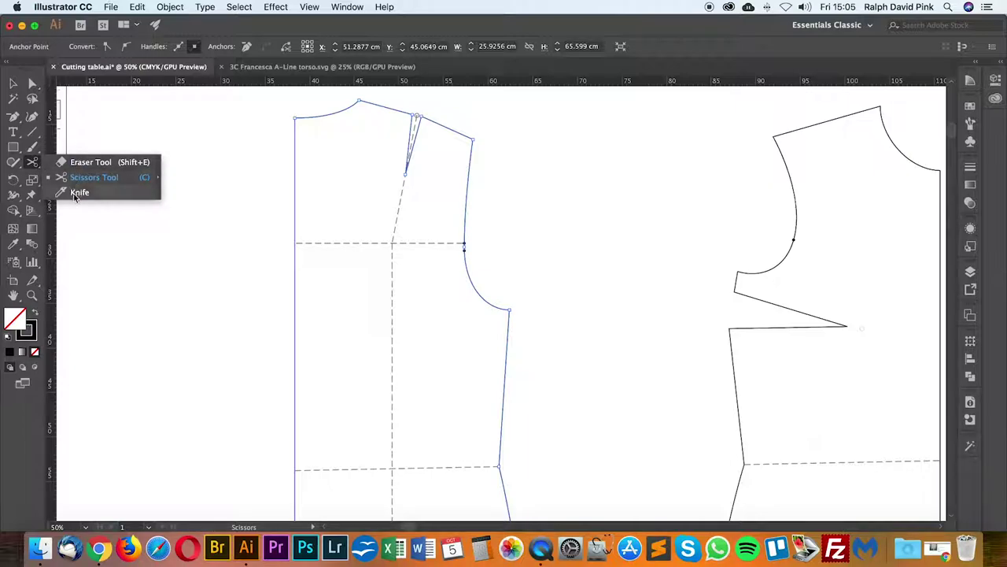
pyautogui.click(78, 163)
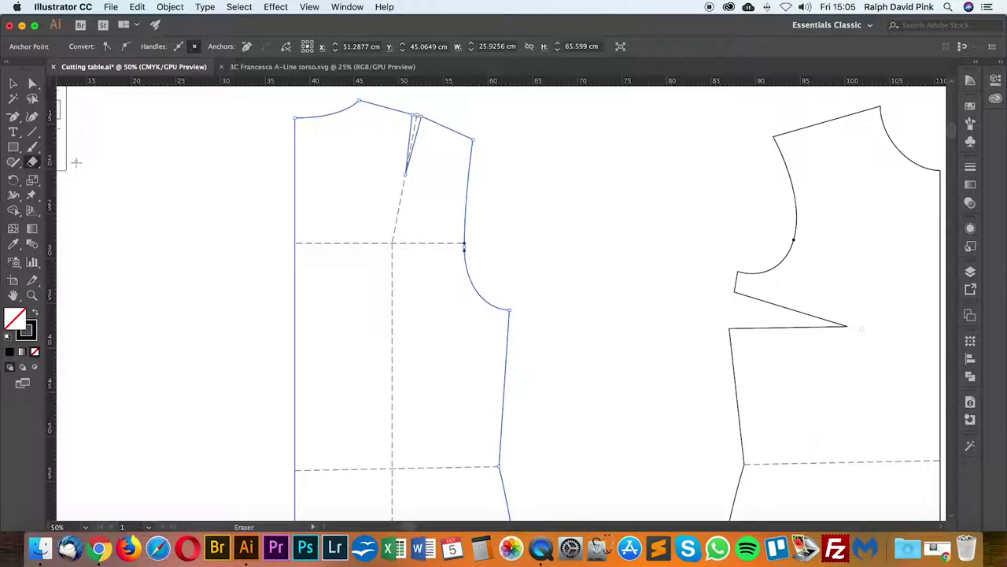
pyautogui.click(34, 165)
pyautogui.click(88, 179)
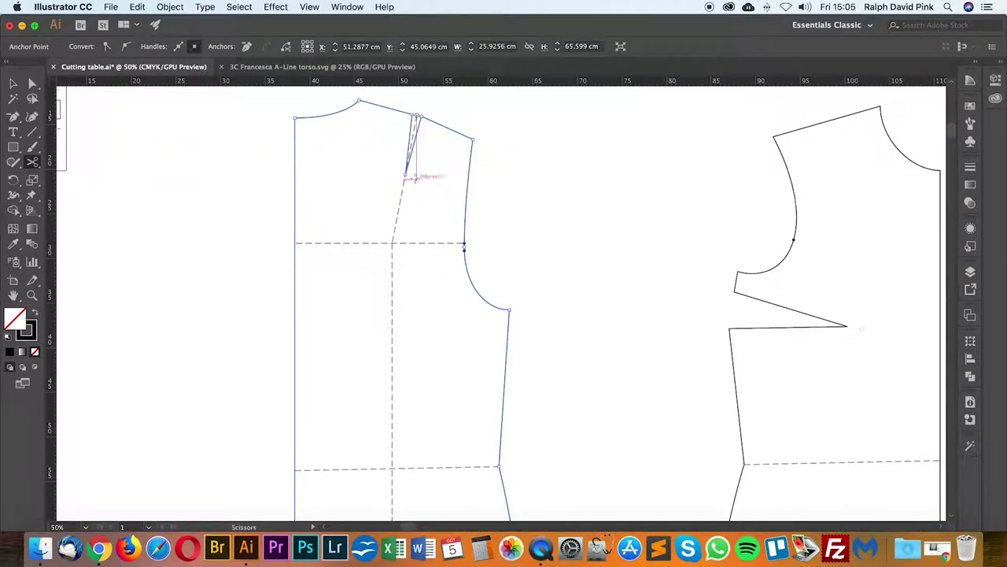
pyautogui.click(404, 172)
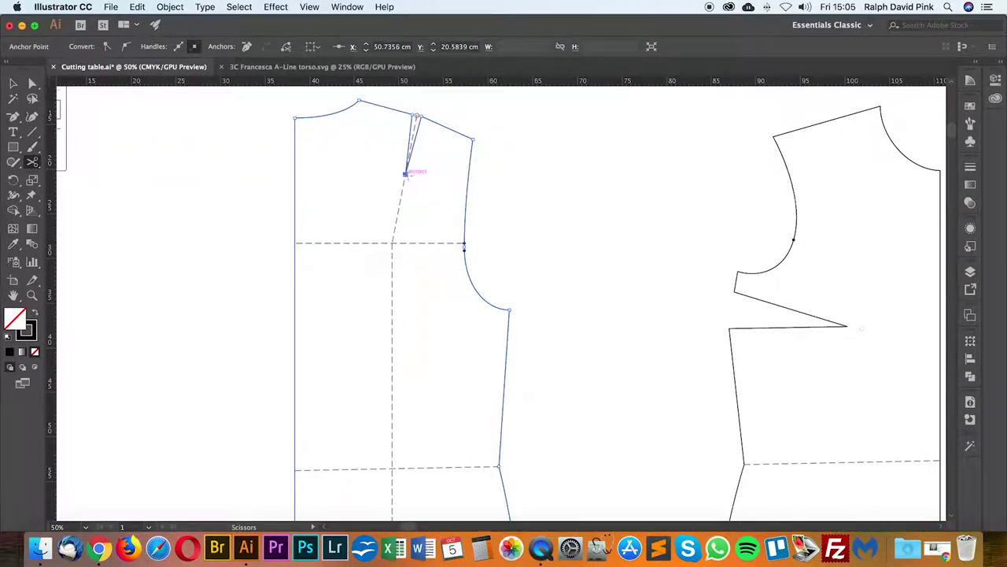
# Step: Cut the back panel outline where the vertical guideline meets the hem, and deselect it
pyautogui.scroll(-15, 440, 240)
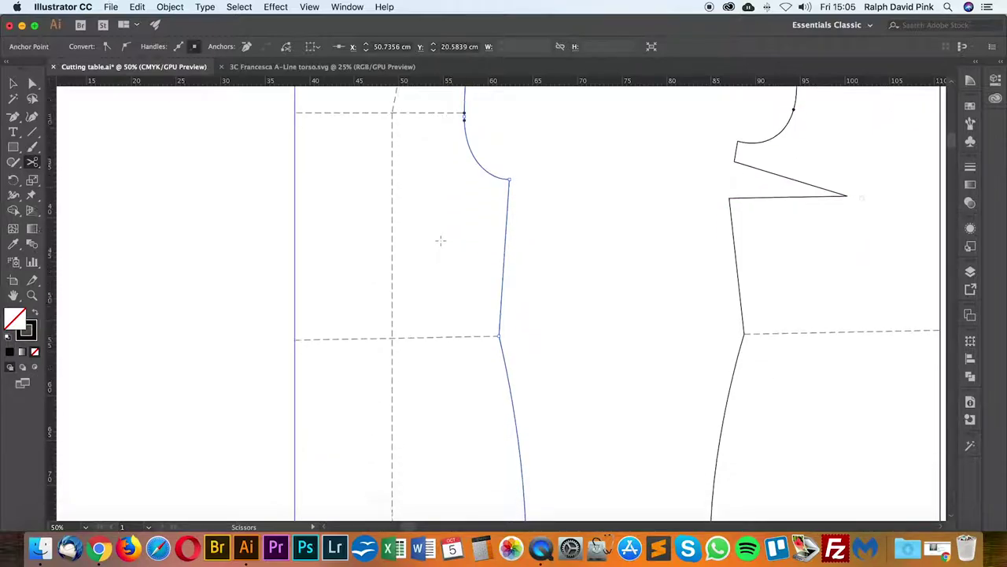
pyautogui.scroll(5, 440, 240)
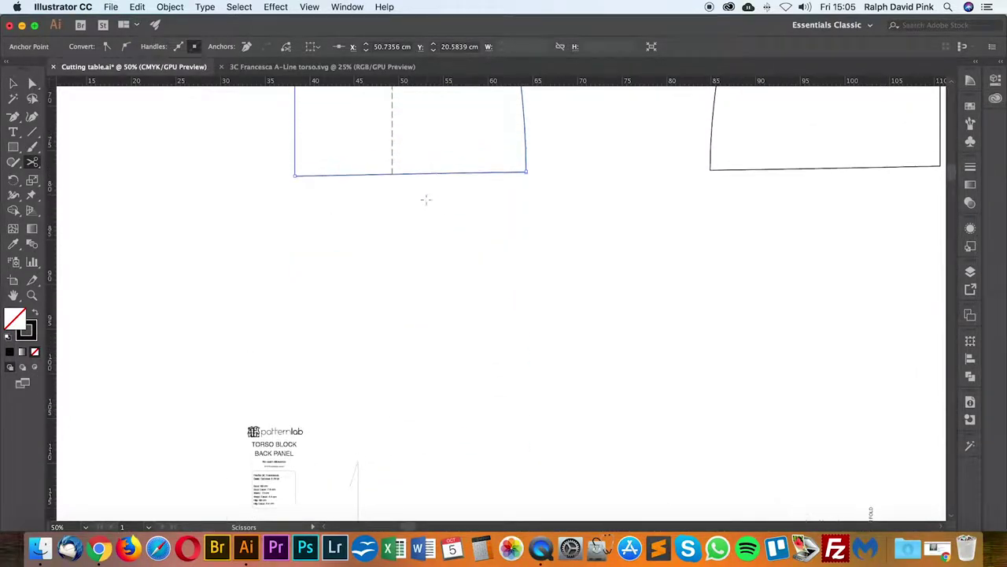
pyautogui.scroll(10, 459, 169)
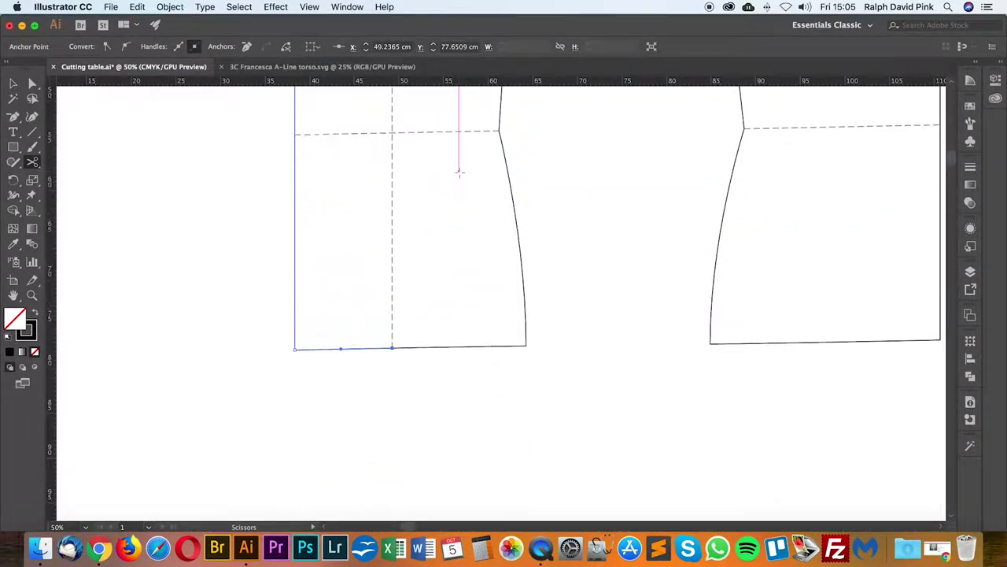
pyautogui.scroll(10, 458, 175)
pyautogui.scroll(-7, 459, 175)
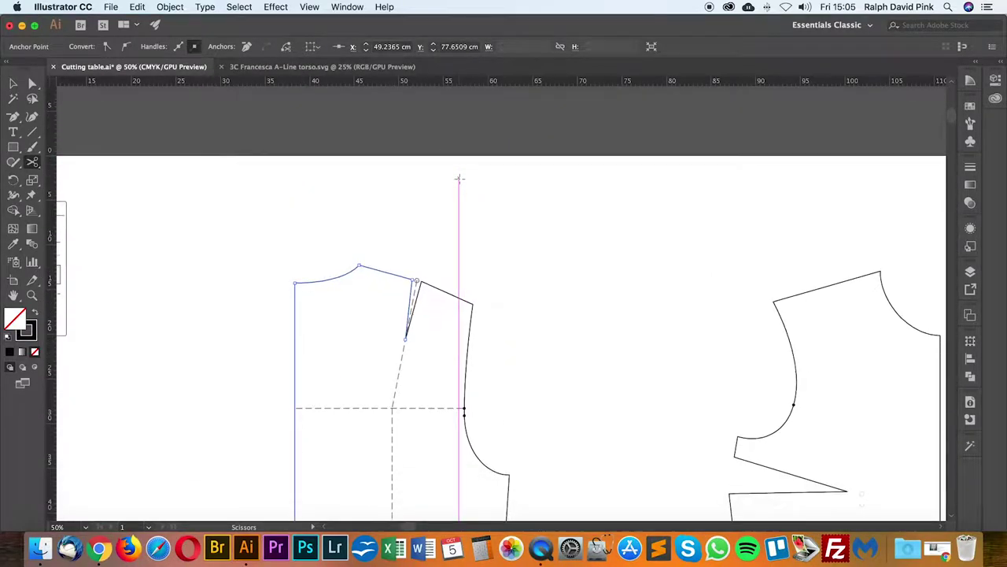
pyautogui.click(14, 83)
pyautogui.click(589, 186)
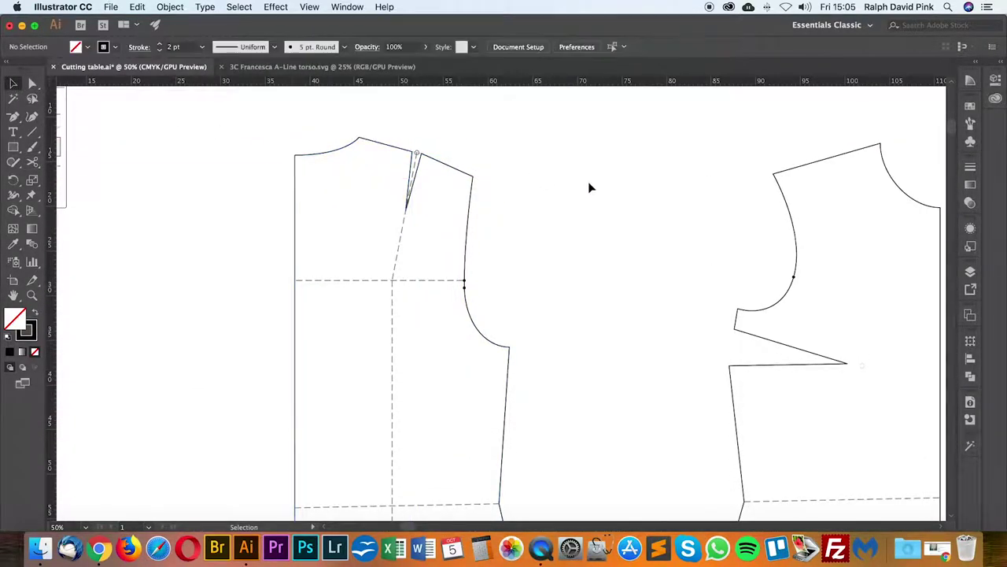
# Step: Select the centre-back part of the cut outline to check that it is separate, and deselect it
pyautogui.press('super+minus')
pyautogui.moveTo(561, 229); pyautogui.dragTo(571, 189)
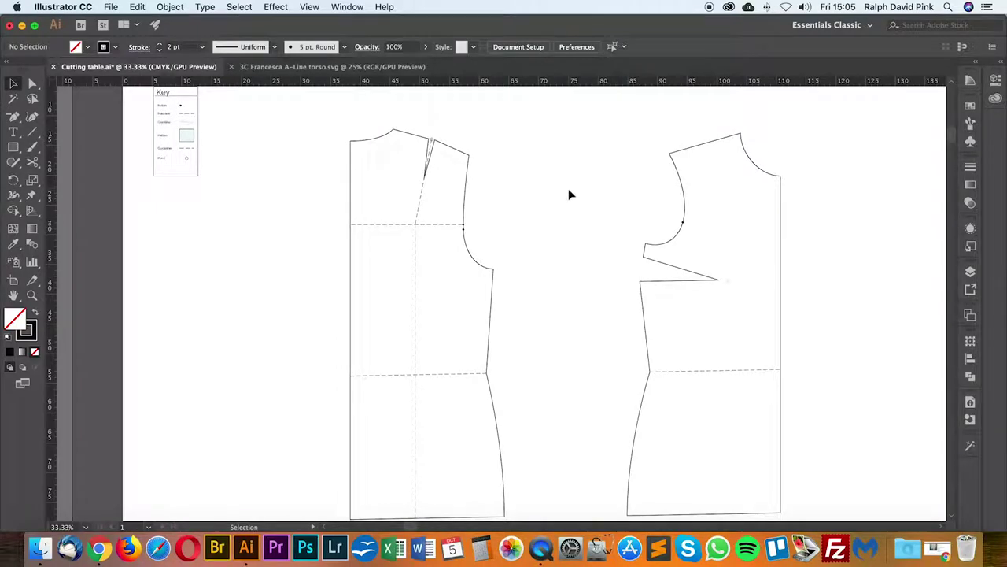
pyautogui.press('a')
pyautogui.click(470, 156)
pyautogui.click(410, 139)
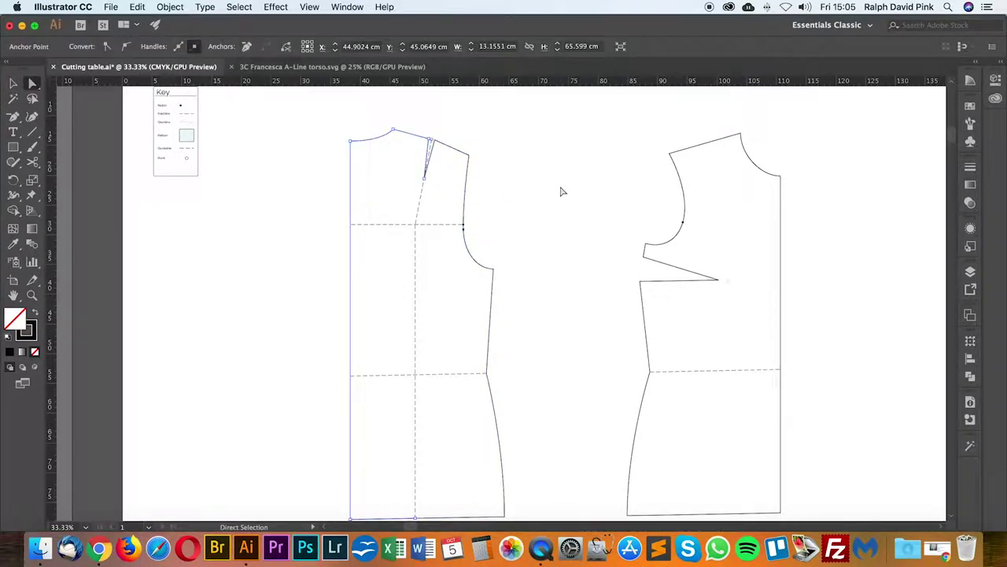
pyautogui.scroll(-3, 562, 190)
pyautogui.scroll(3, 562, 191)
pyautogui.scroll(-2, 563, 194)
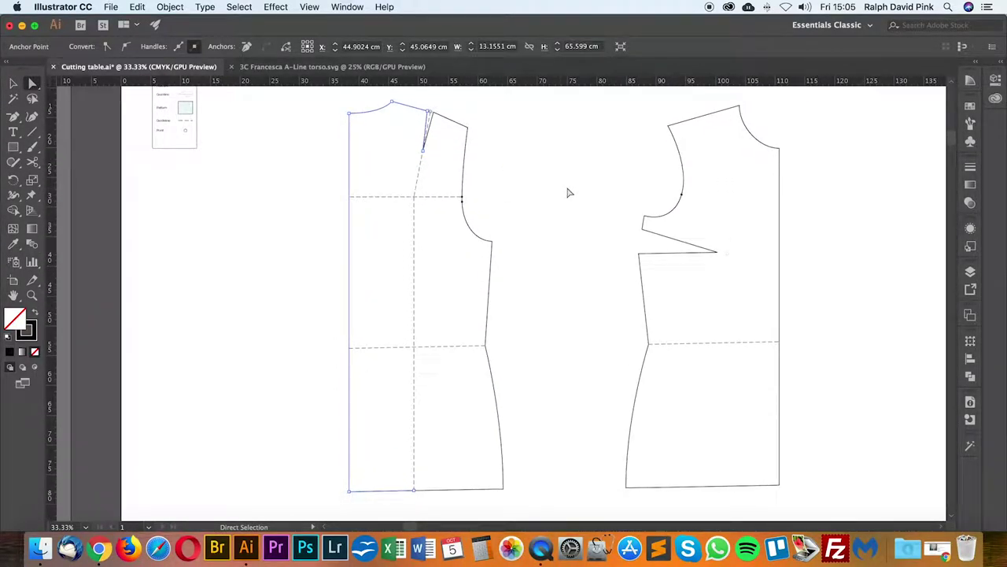
pyautogui.click(558, 196)
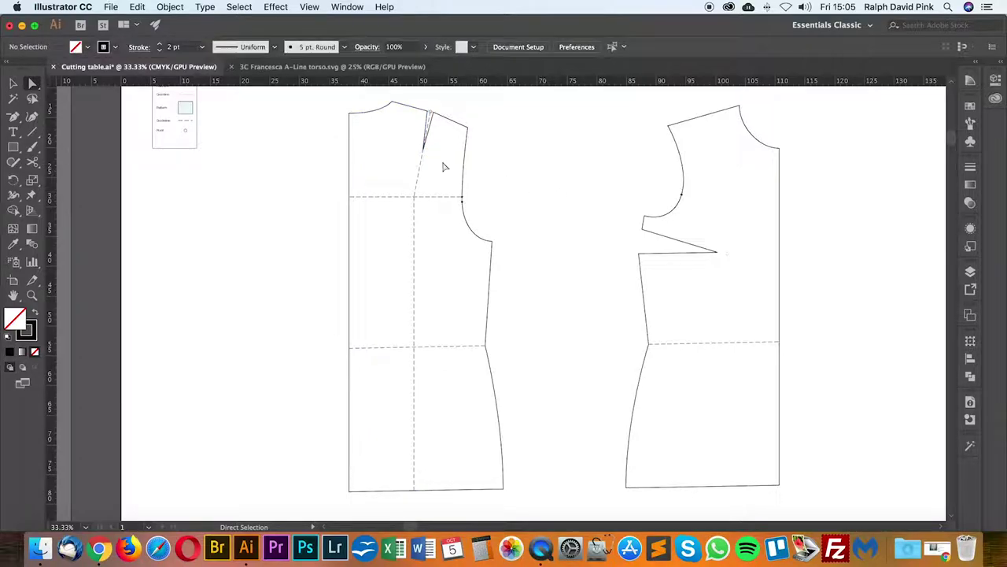
# Step: Move the centre-back part's dart tip down to where the dart, across-back and vertical guidelines meet
pyautogui.click(429, 125)
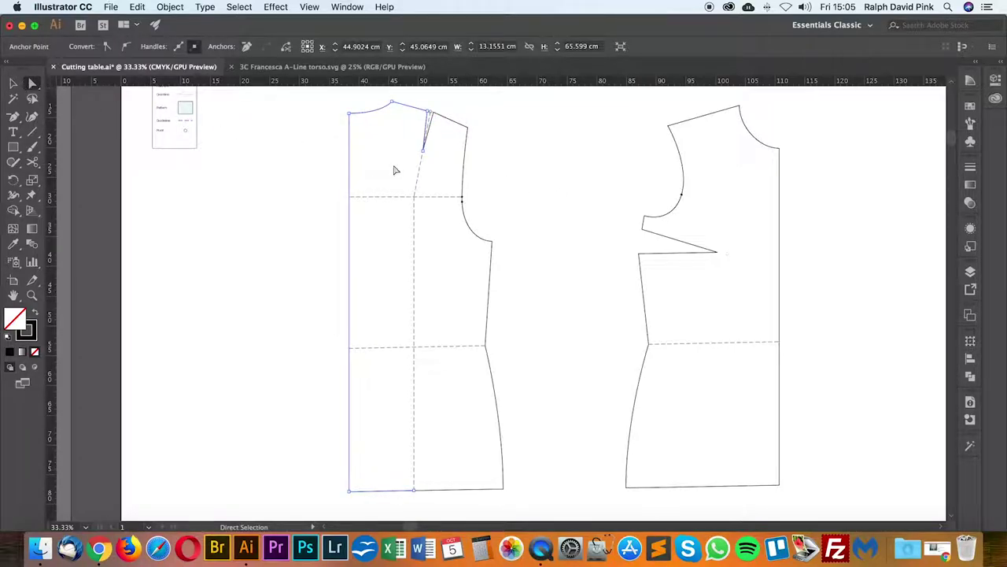
pyautogui.click(427, 157)
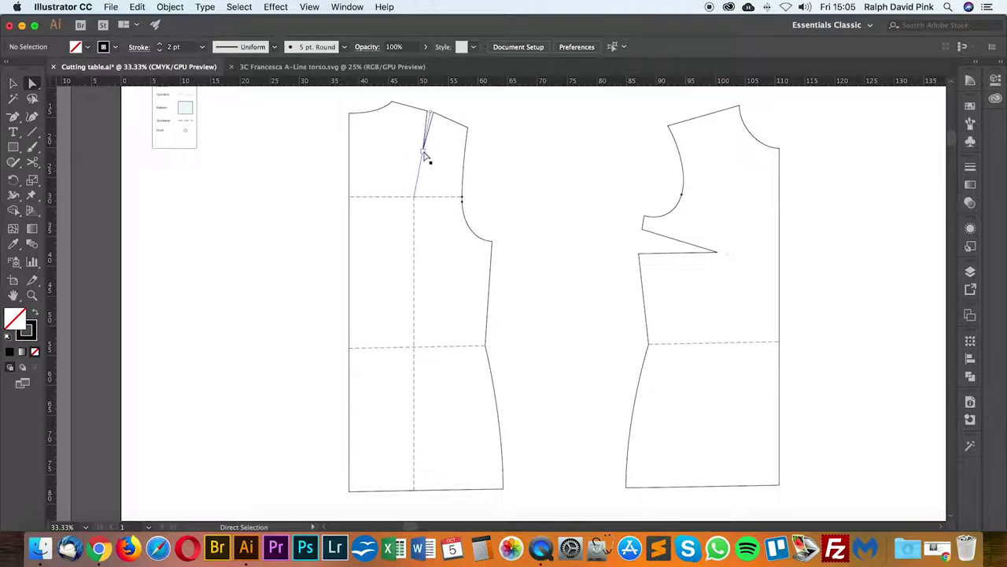
pyautogui.click(425, 120)
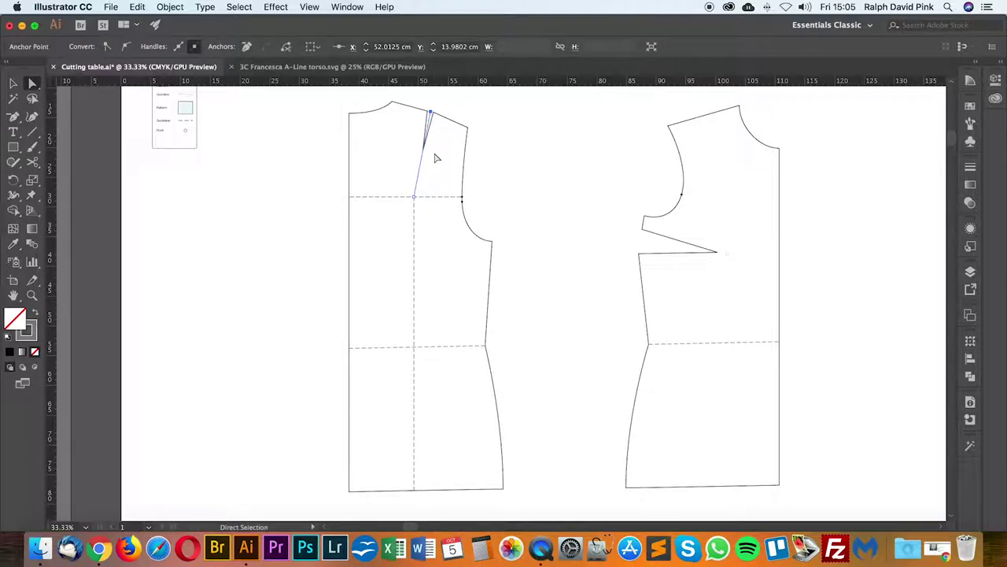
pyautogui.click(435, 153)
pyautogui.click(411, 107)
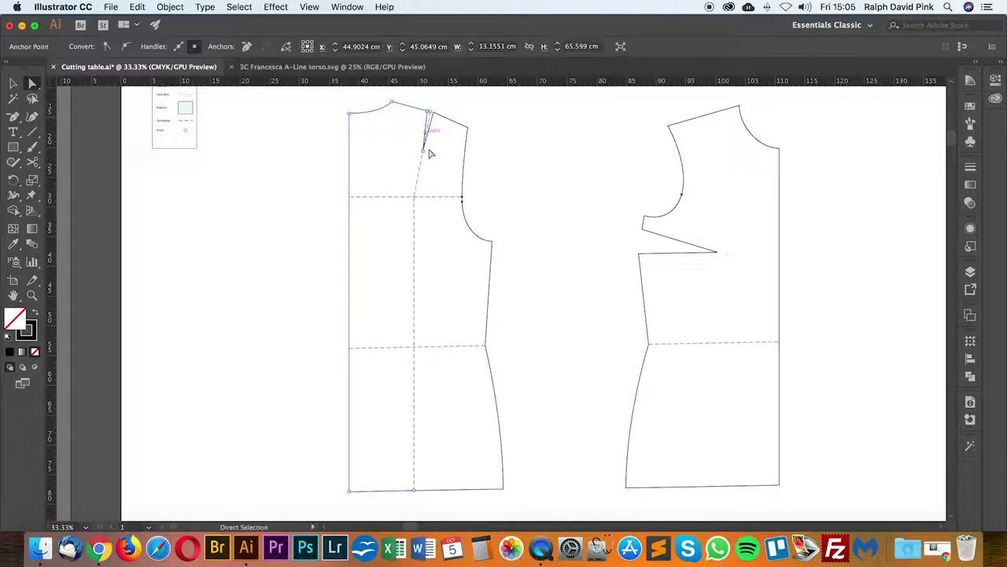
pyautogui.moveTo(426, 157); pyautogui.dragTo(414, 192)
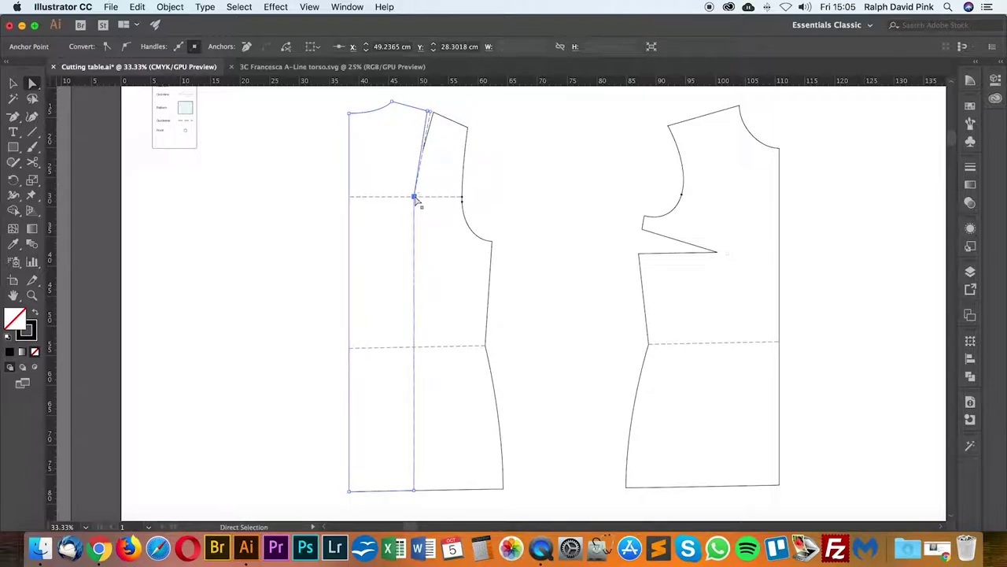
# Step: Move the side-back part's dart tip down to the same guideline junction on the across-back line
pyautogui.click(452, 122)
pyautogui.moveTo(426, 153); pyautogui.dragTo(416, 198)
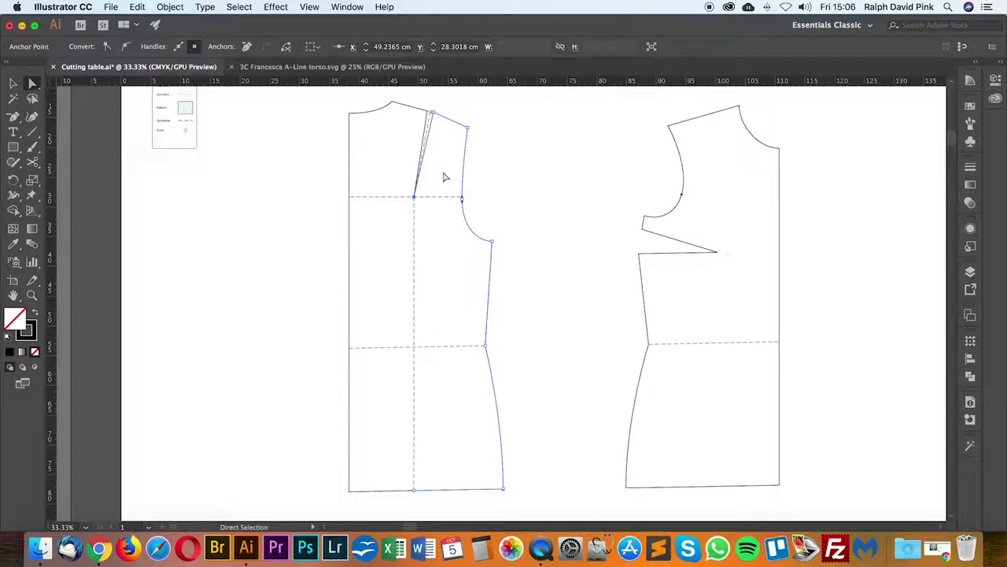
# Step: Close the side-back part's cut outline into one shape with Pathfinder's Unite, and deselect it
pyautogui.click(347, 6)
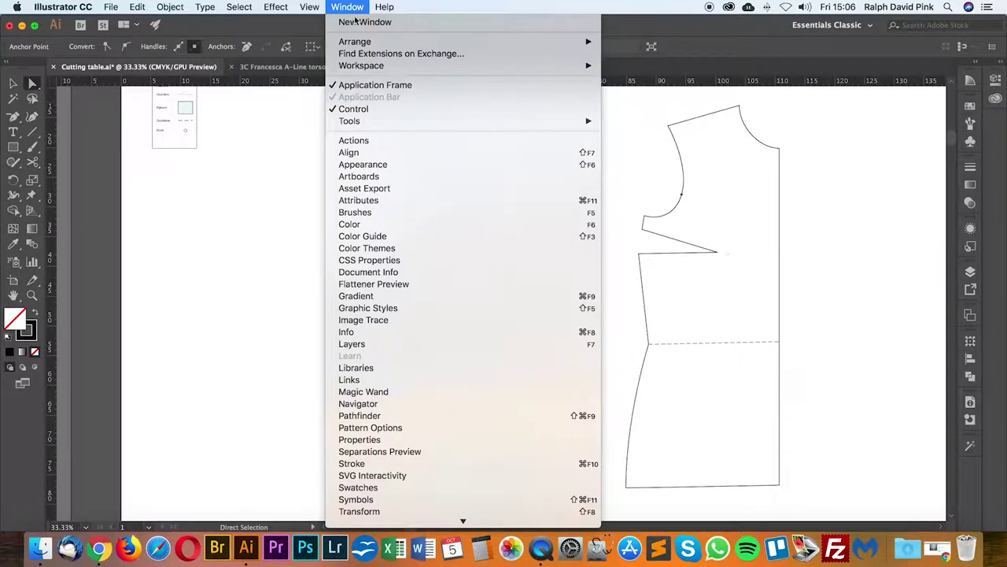
pyautogui.click(359, 415)
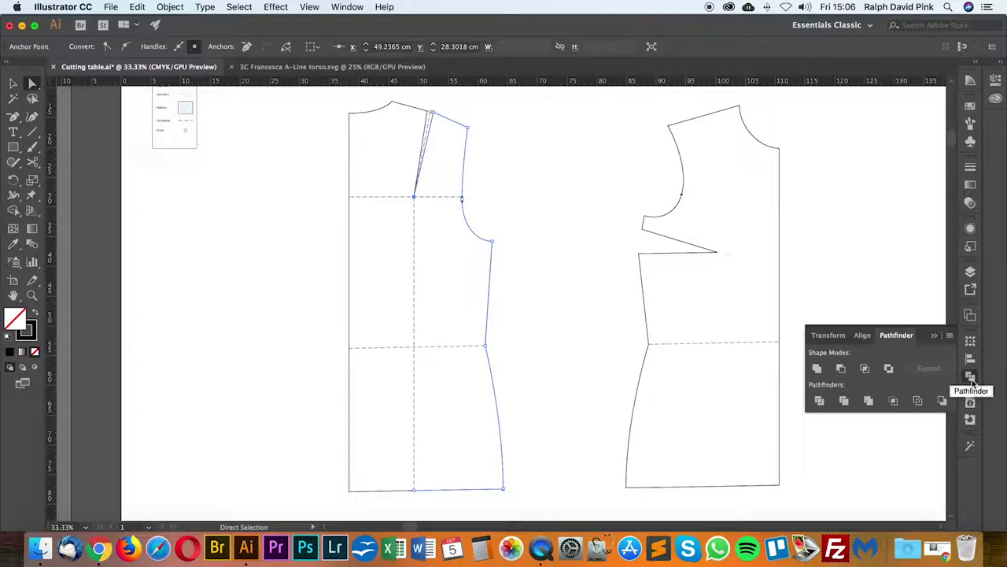
pyautogui.click(566, 259)
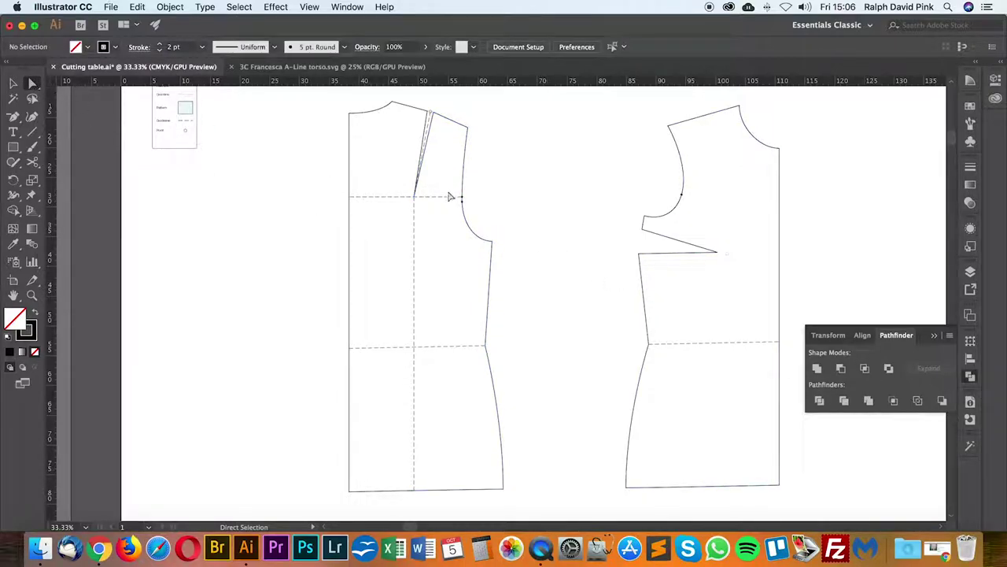
pyautogui.click(463, 216)
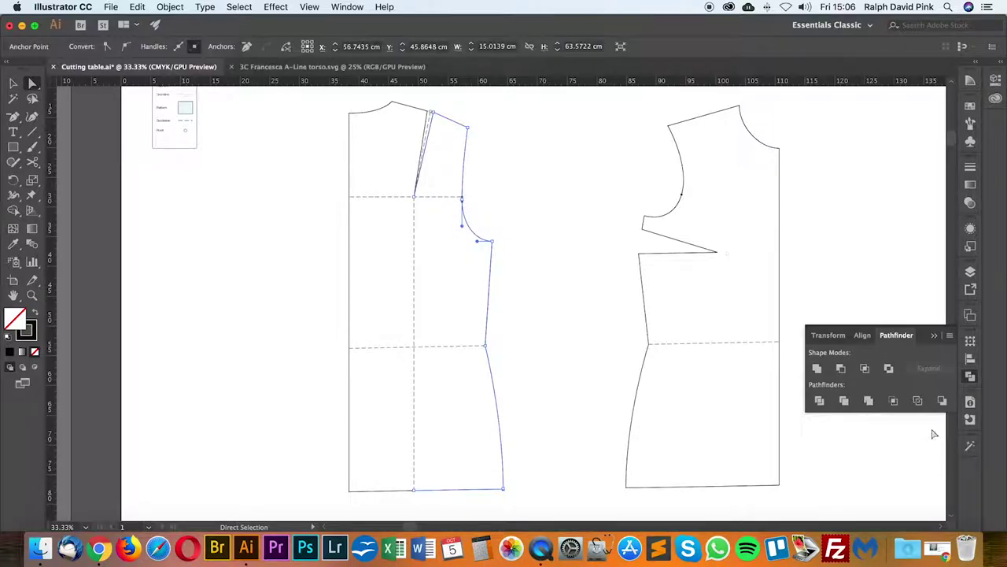
pyautogui.click(819, 370)
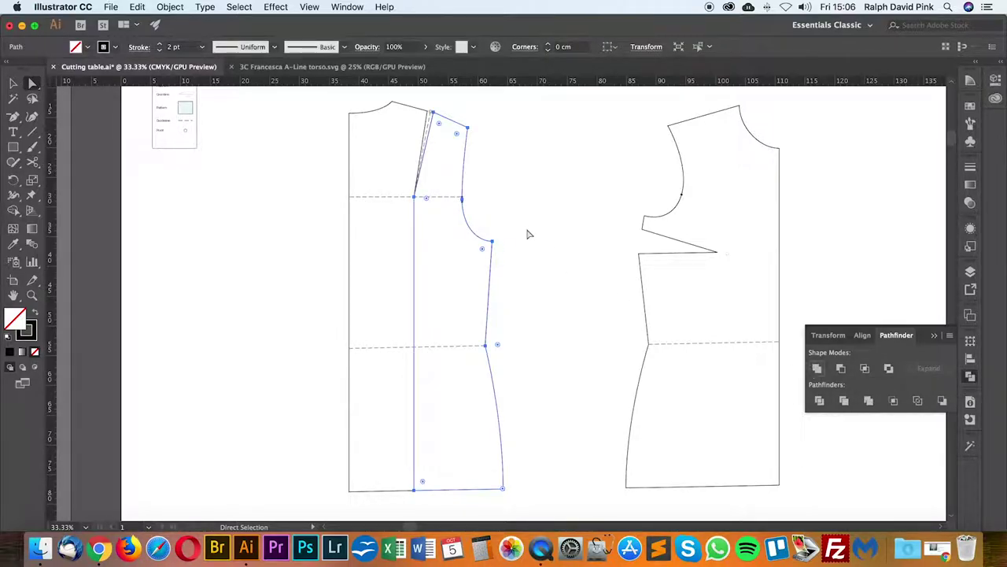
pyautogui.moveTo(453, 250); pyautogui.dragTo(568, 243)
pyautogui.click(526, 260)
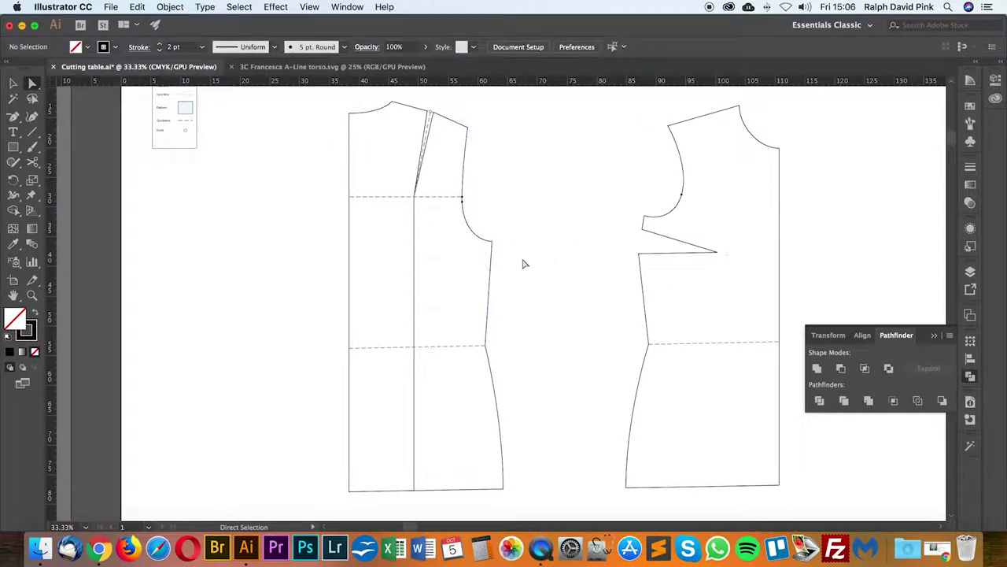
# Step: Move the side-back piece away from the centre back to check that it is separate, and undo the moves
pyautogui.press('v')
pyautogui.press('a')
pyautogui.click(491, 270)
pyautogui.moveTo(492, 270); pyautogui.dragTo(601, 263)
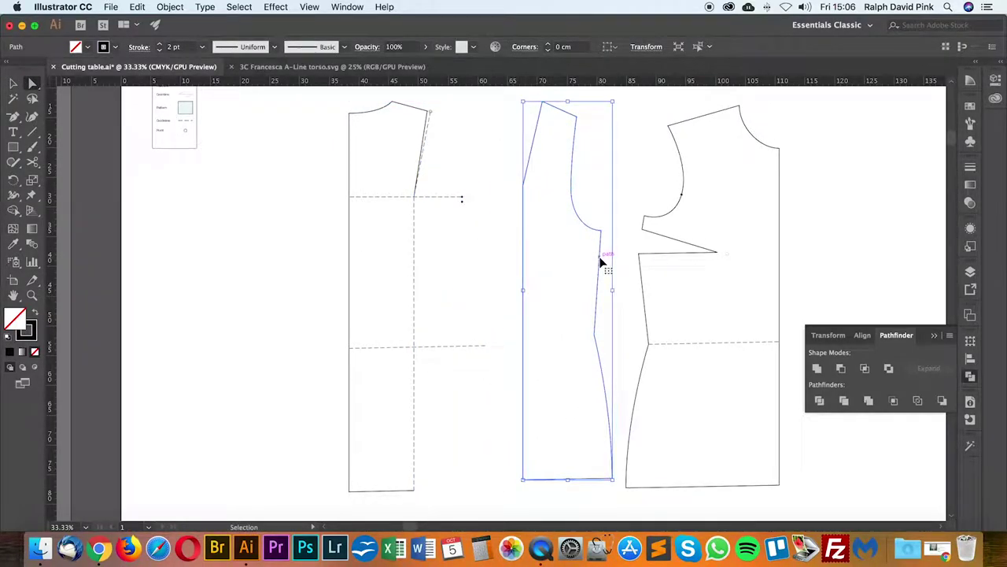
pyautogui.press('super+z')
pyautogui.click(562, 229)
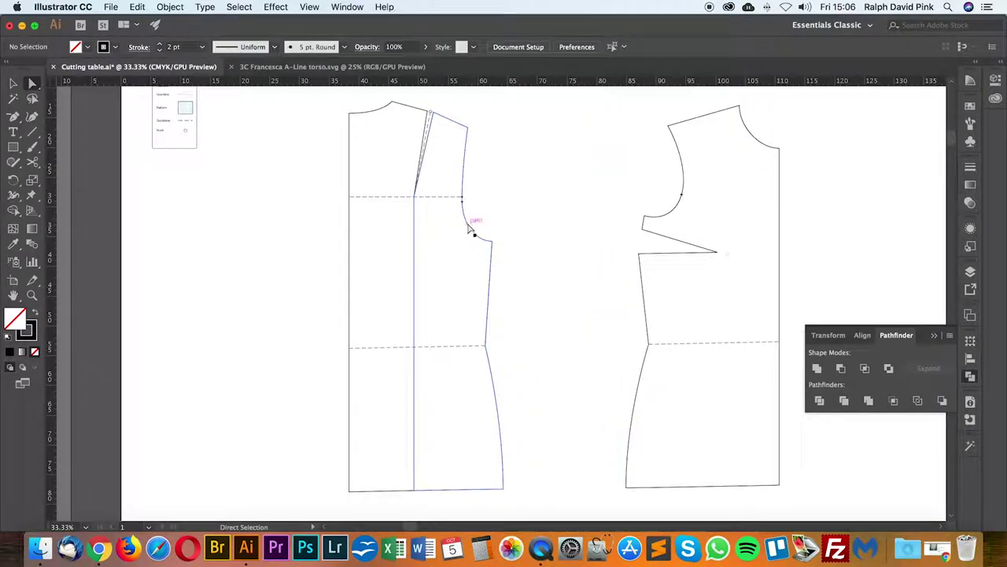
pyautogui.moveTo(472, 233); pyautogui.dragTo(570, 229)
pyautogui.press('super+z')
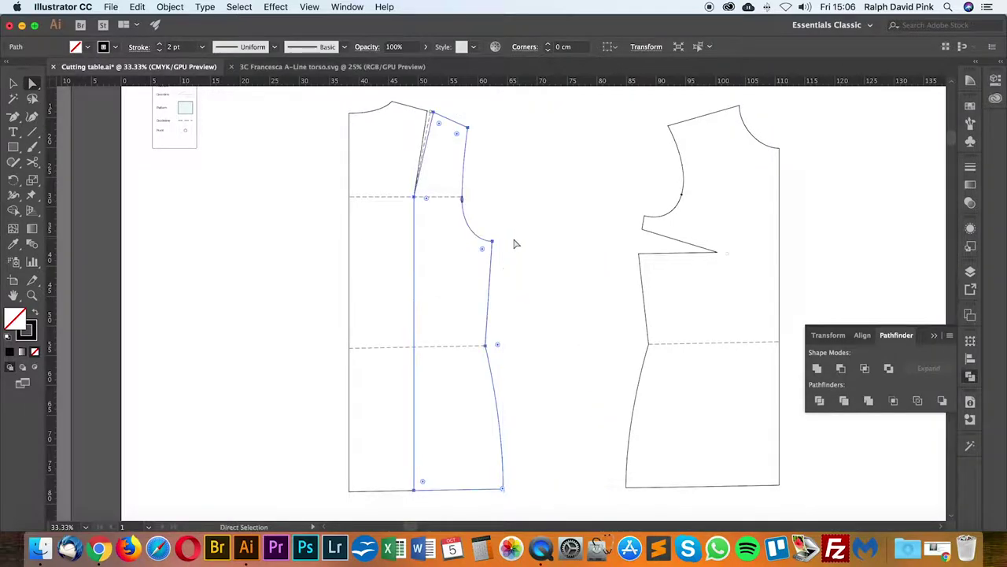
pyautogui.click(519, 196)
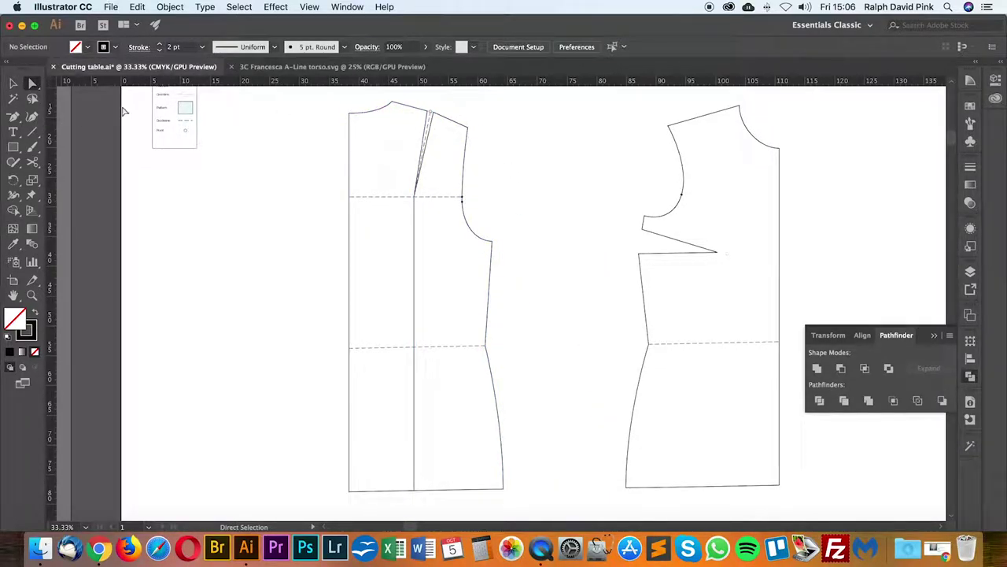
# Step: Close the centre-back part's cut outline into one shape with Pathfinder's Unite
pyautogui.click(374, 112)
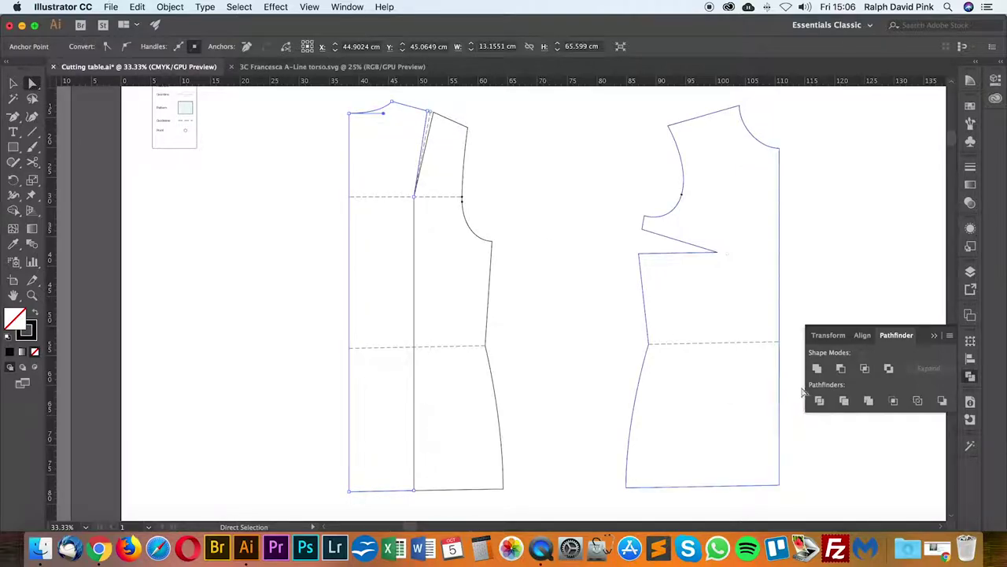
pyautogui.click(819, 370)
pyautogui.click(543, 250)
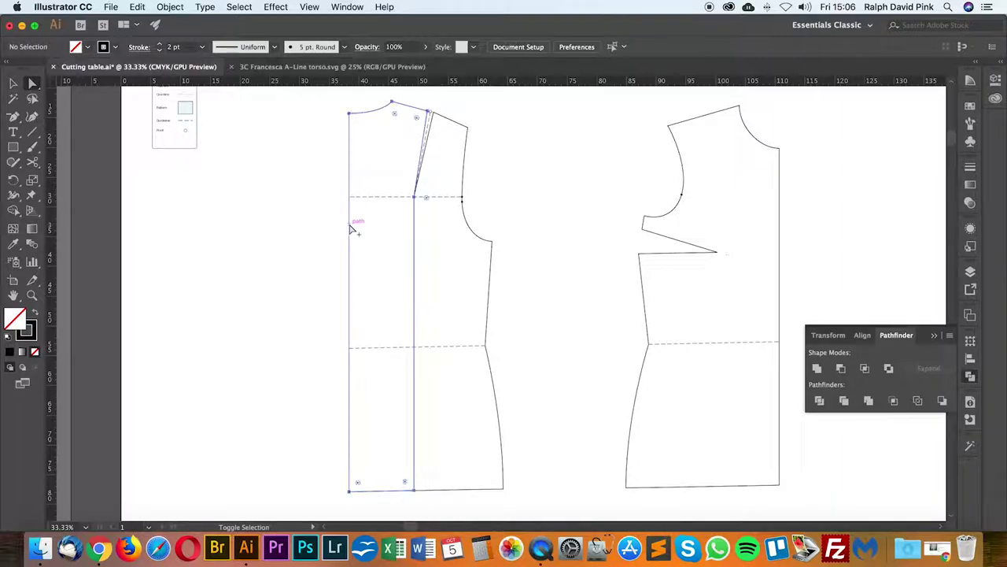
# Step: Move the centre-back piece away from the side back to check that it is separate, and undo the move
pyautogui.moveTo(349, 228); pyautogui.dragTo(274, 233)
pyautogui.press('super+z')
pyautogui.click(511, 181)
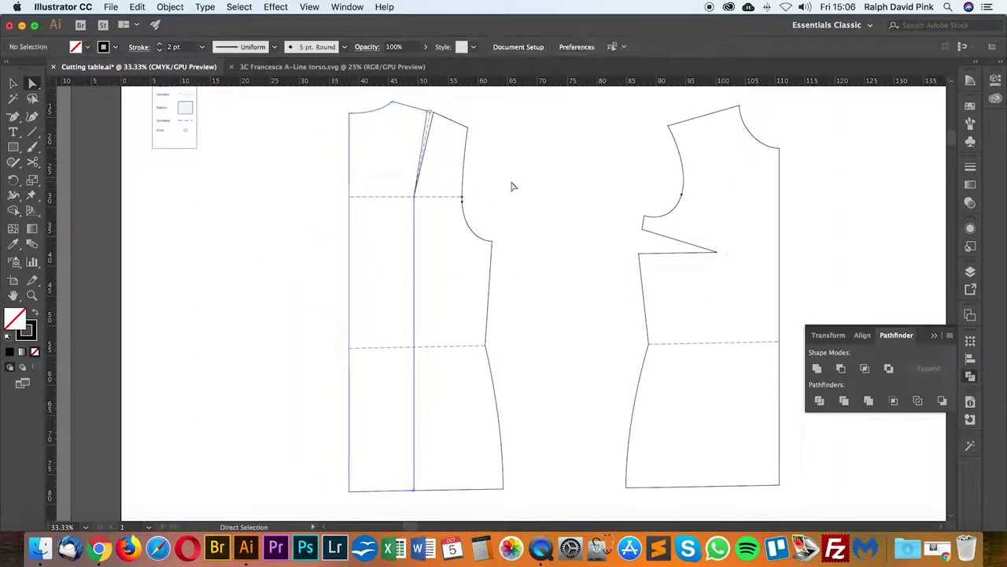
# Step: Delete the horizontal dashed across-back guideline on the back panel
pyautogui.press('super+plus')
pyautogui.scroll(3, 510, 186)
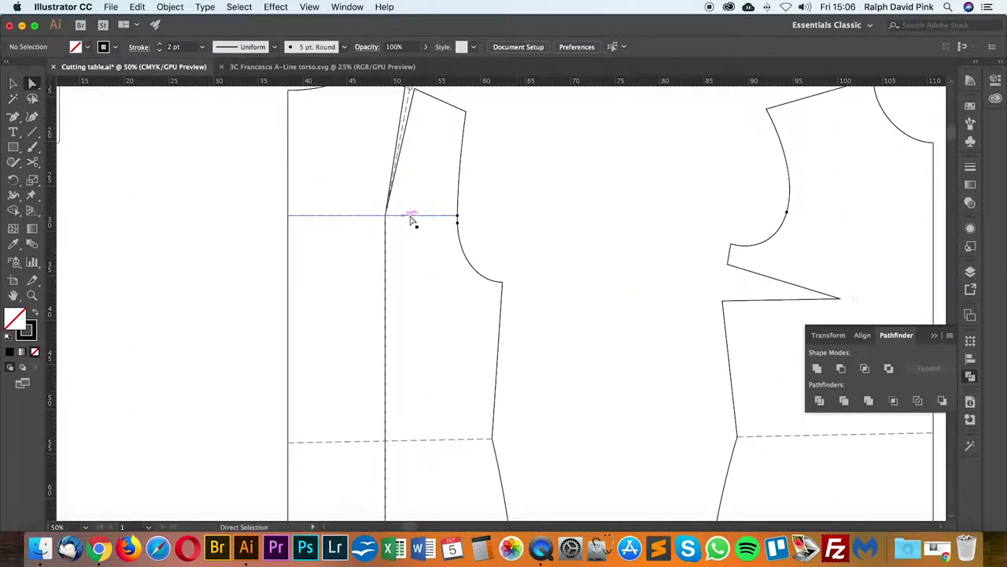
pyautogui.scroll(-2, 428, 333)
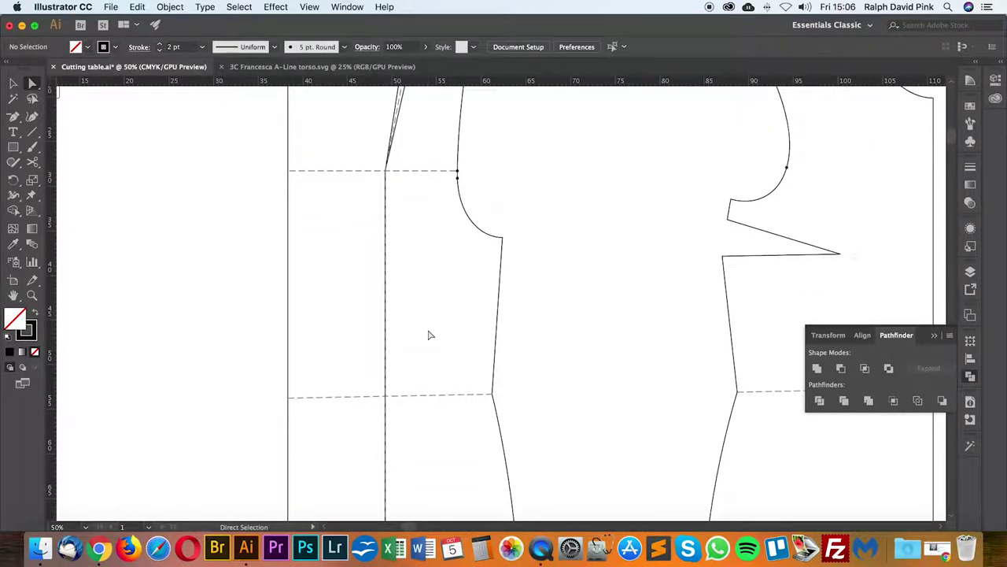
pyautogui.scroll(4, 414, 176)
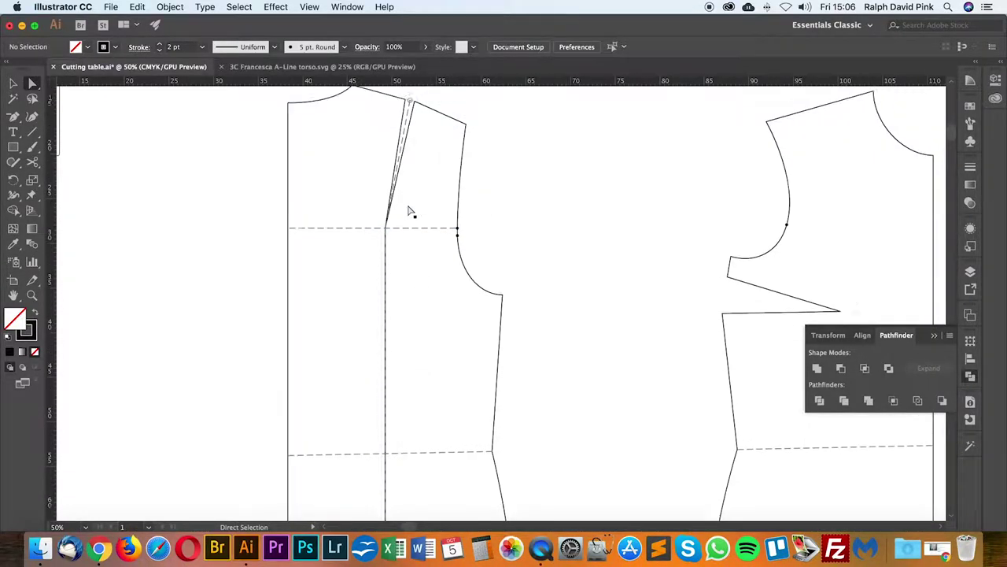
pyautogui.click(403, 248)
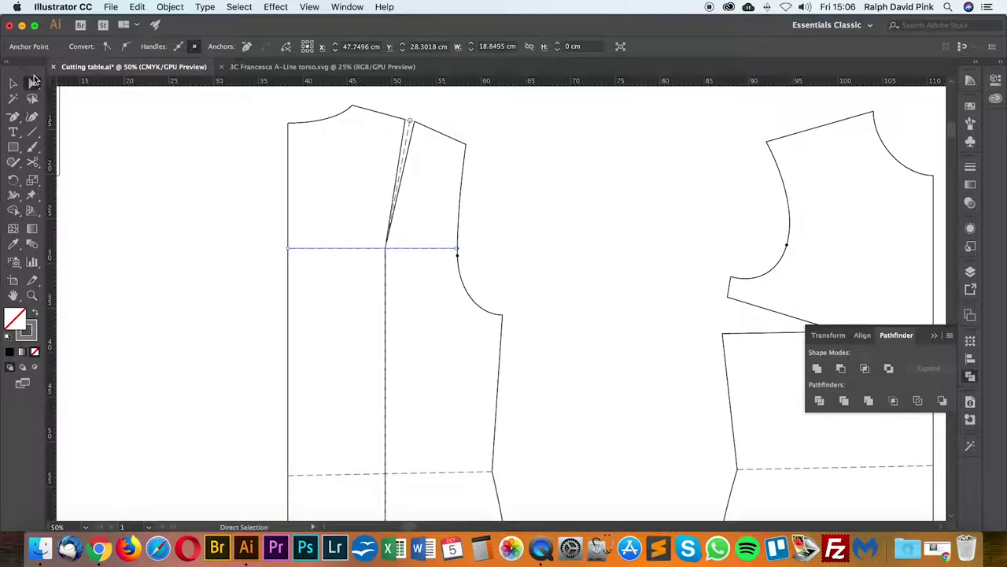
pyautogui.click(412, 230)
pyautogui.click(429, 248)
pyautogui.click(431, 230)
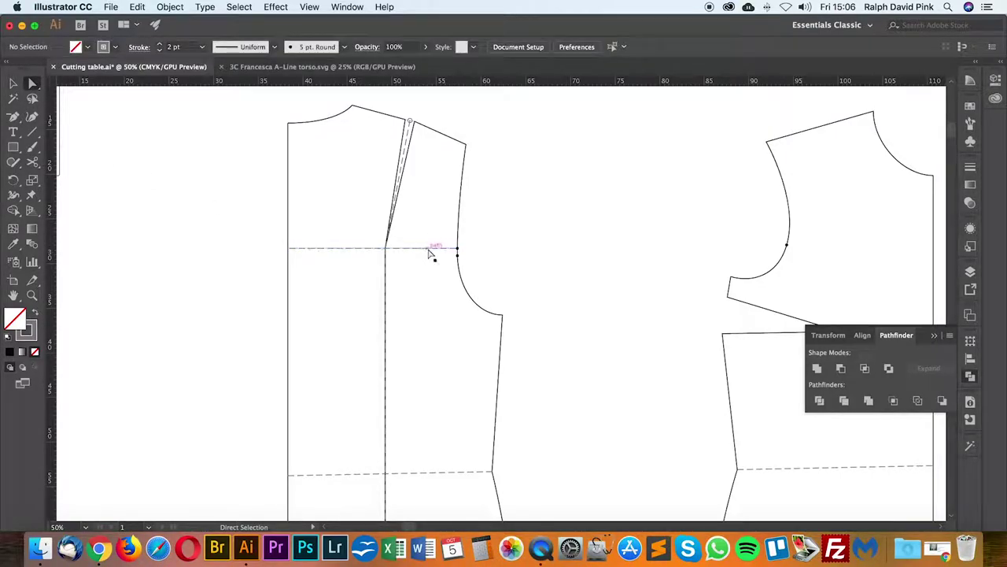
pyautogui.click(427, 248)
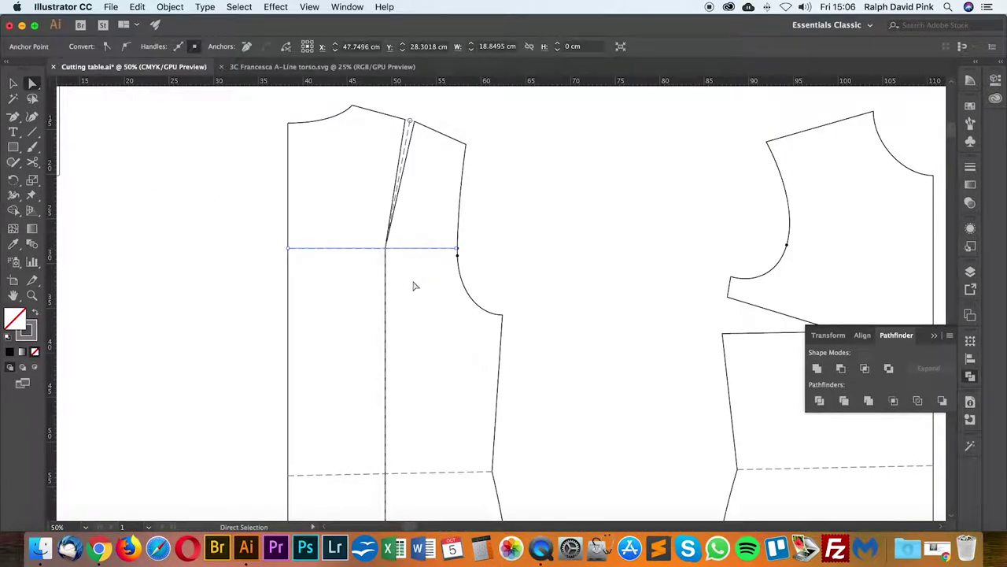
pyautogui.press('BackSpace')
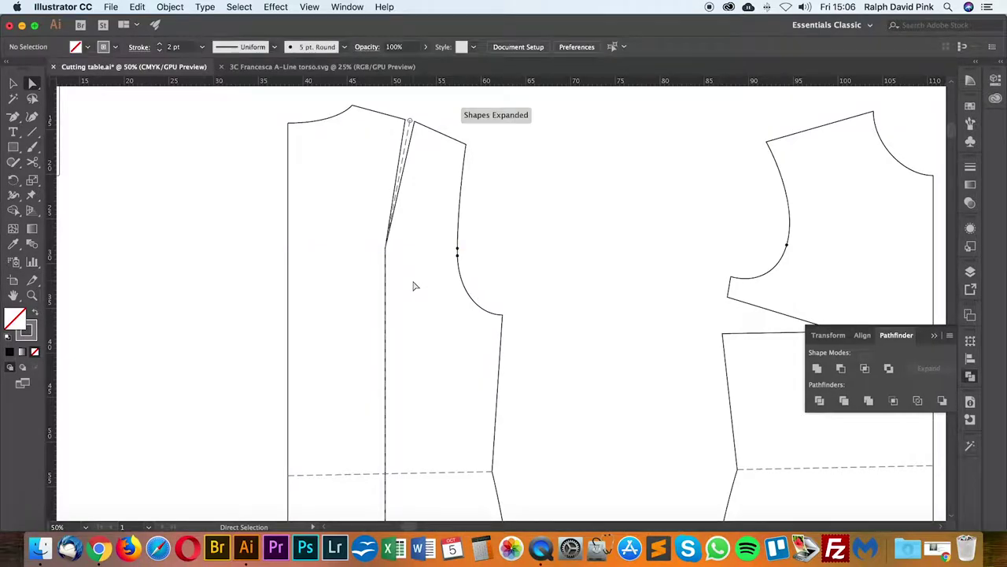
# Step: Delete the dashed centre line of the shoulder dart and the small circle markers at its shoulder end
pyautogui.click(408, 140)
pyautogui.press('BackSpace')
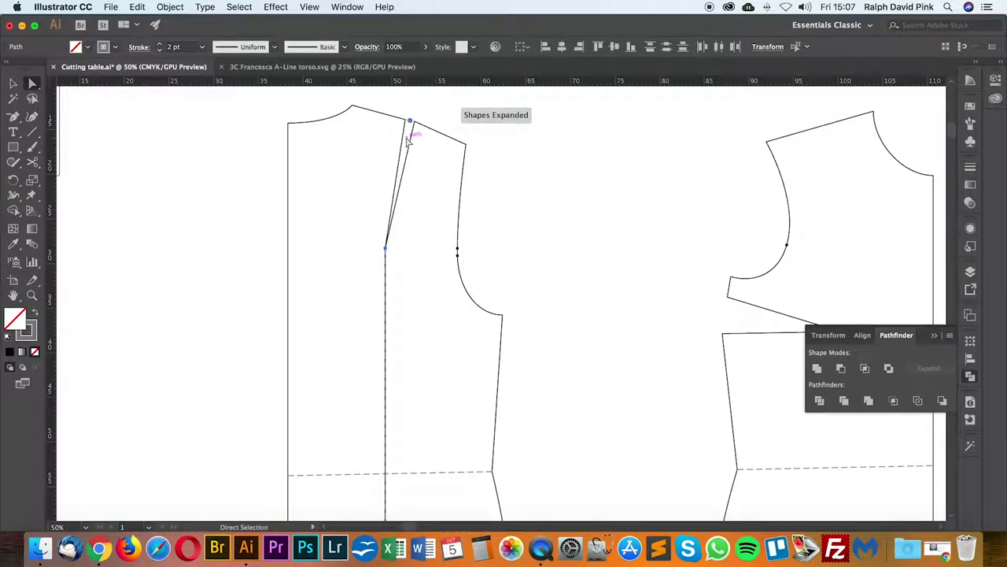
pyautogui.click(438, 174)
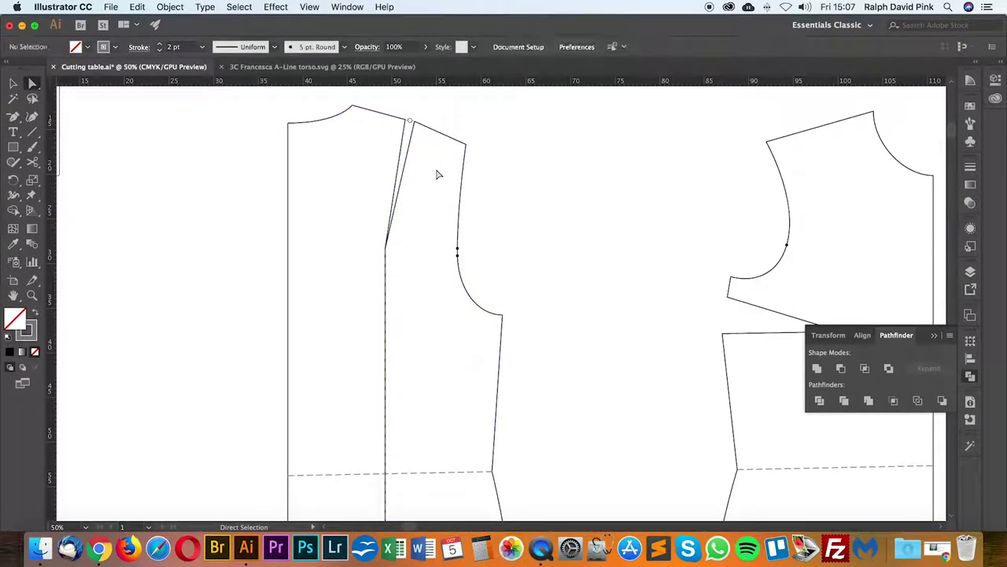
pyautogui.click(410, 119)
pyautogui.press('BackSpace')
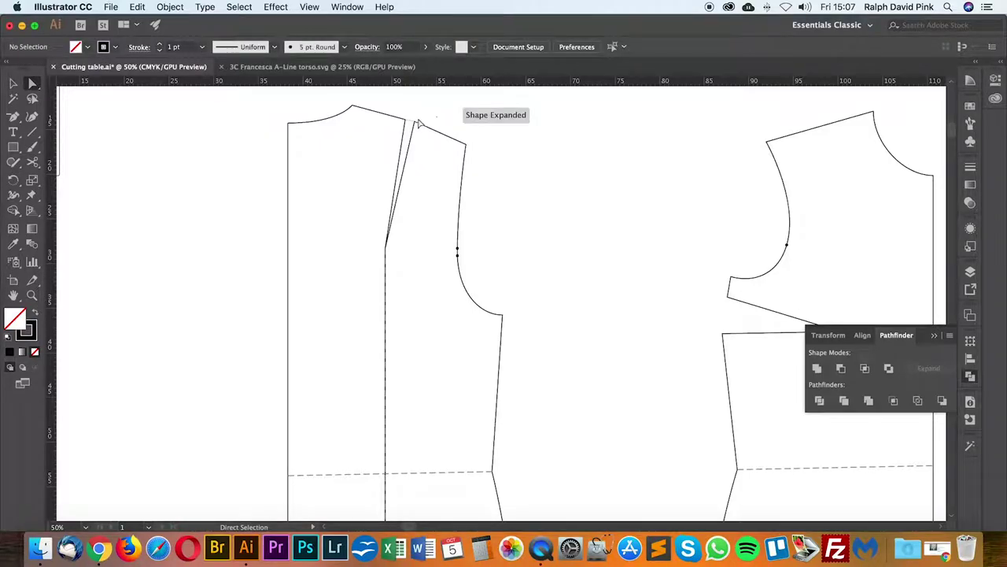
pyautogui.click(411, 120)
pyautogui.press('BackSpace')
# Step: Move the vertical dashed guideline off the back panel's split line to inspect it, and undo the move
pyautogui.scroll(-10, 549, 277)
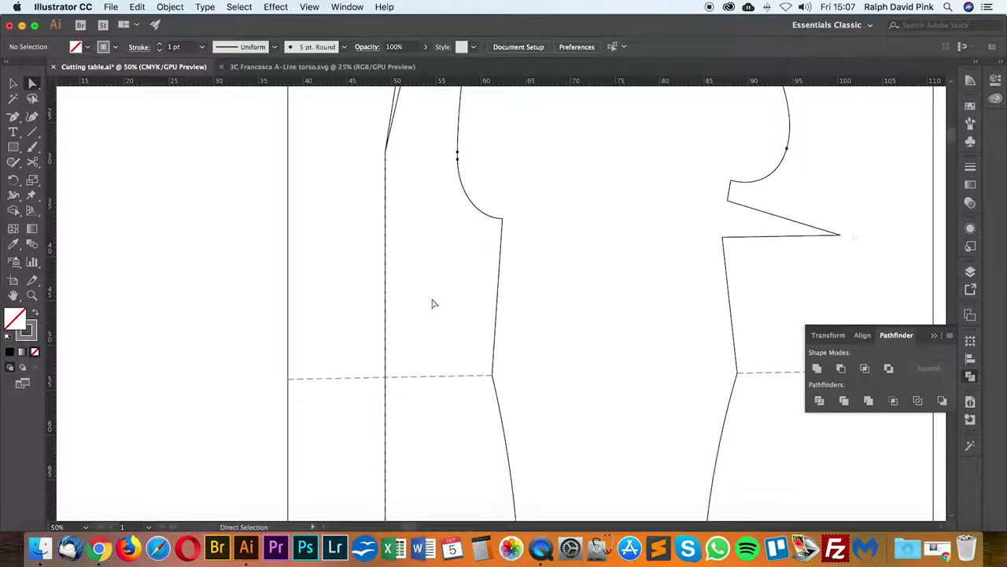
pyautogui.scroll(-2, 395, 400)
pyautogui.moveTo(386, 367); pyautogui.dragTo(425, 360)
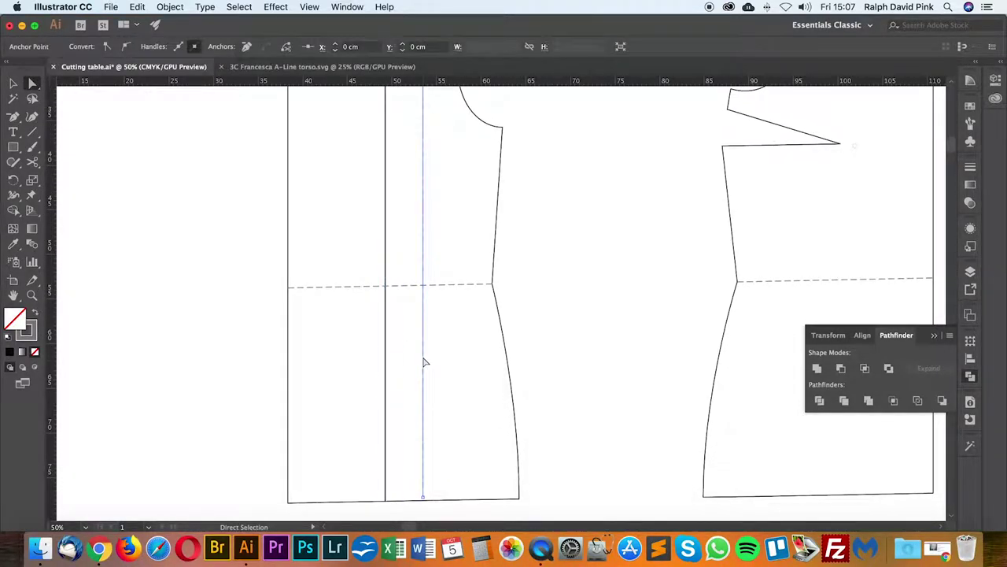
pyautogui.click(406, 370)
pyautogui.press('super+z')
pyautogui.click(438, 198)
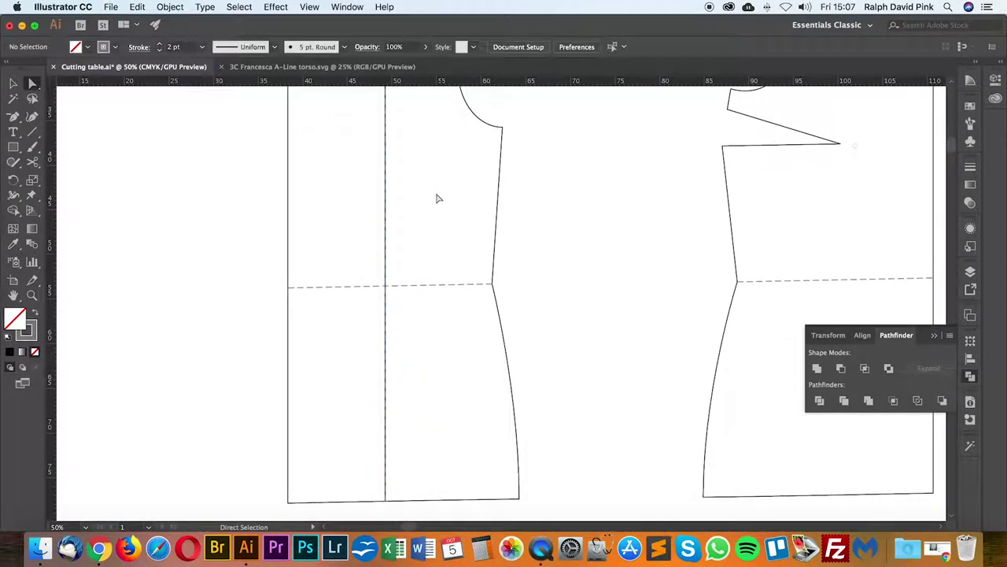
# Step: Delete the vertical dashed guideline running from the back dart tip to the hem
pyautogui.scroll(10, 430, 200)
pyautogui.scroll(5, 430, 200)
pyautogui.click(387, 337)
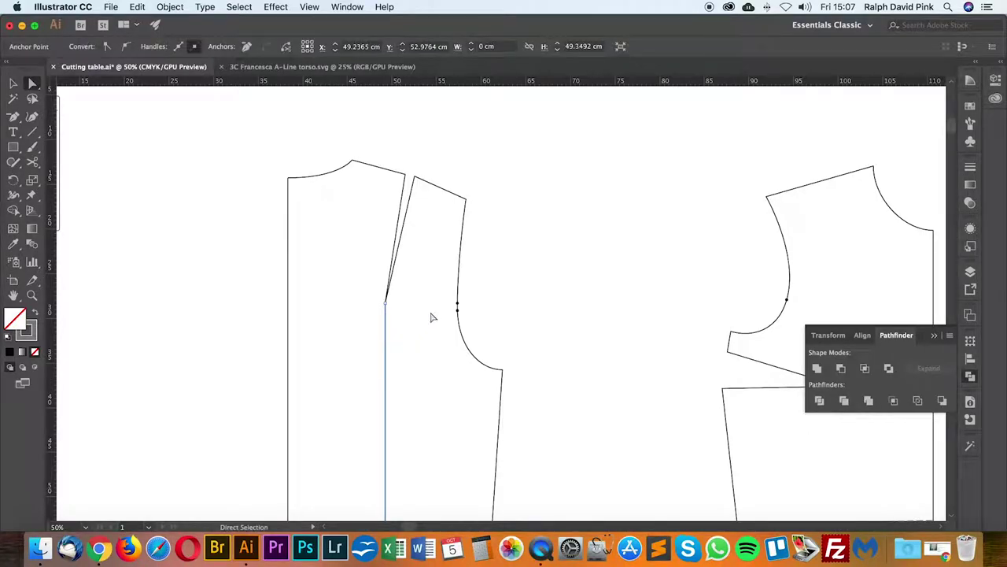
pyautogui.press('Delete')
# Step: Cut the back panel's dashed waist guideline with the Scissors tool where it crosses the vertical split line, and deselect it
pyautogui.scroll(-9, 437, 346)
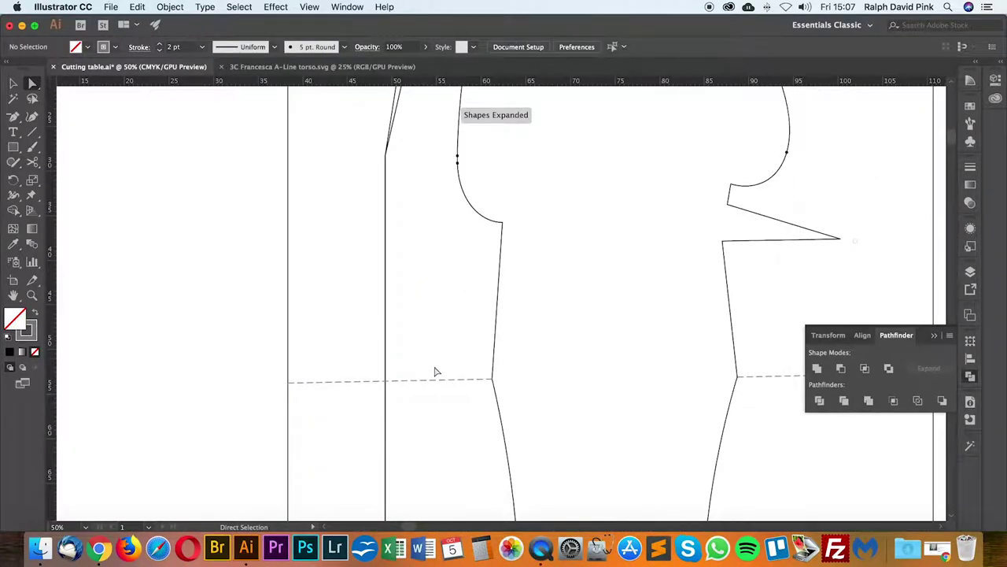
pyautogui.scroll(-3, 425, 374)
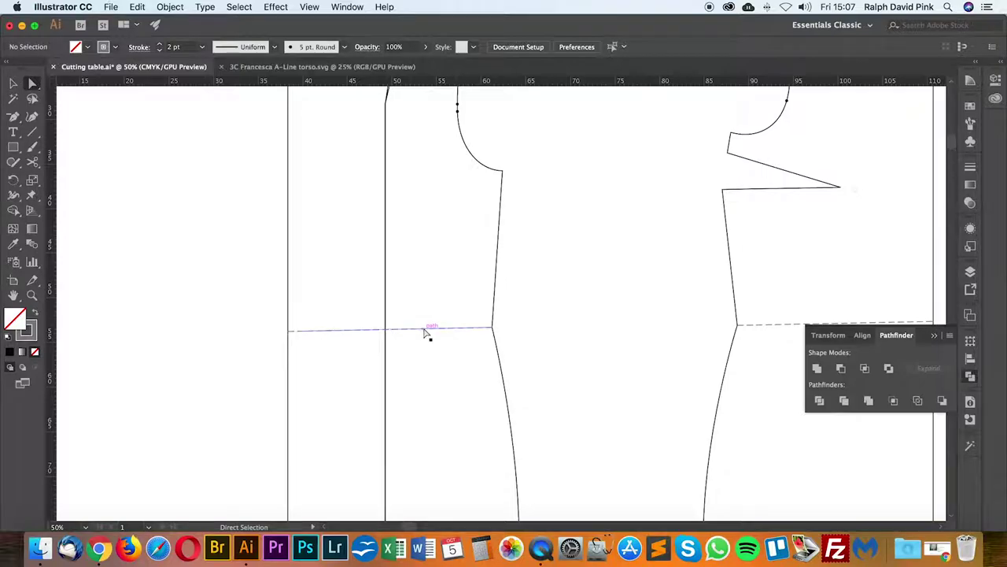
pyautogui.scroll(-3, 430, 333)
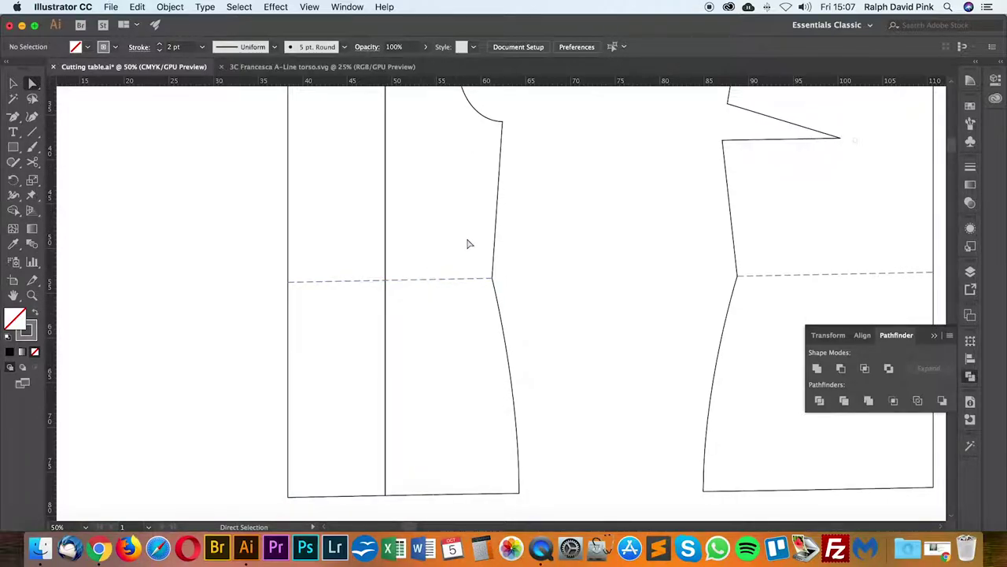
pyautogui.click(340, 287)
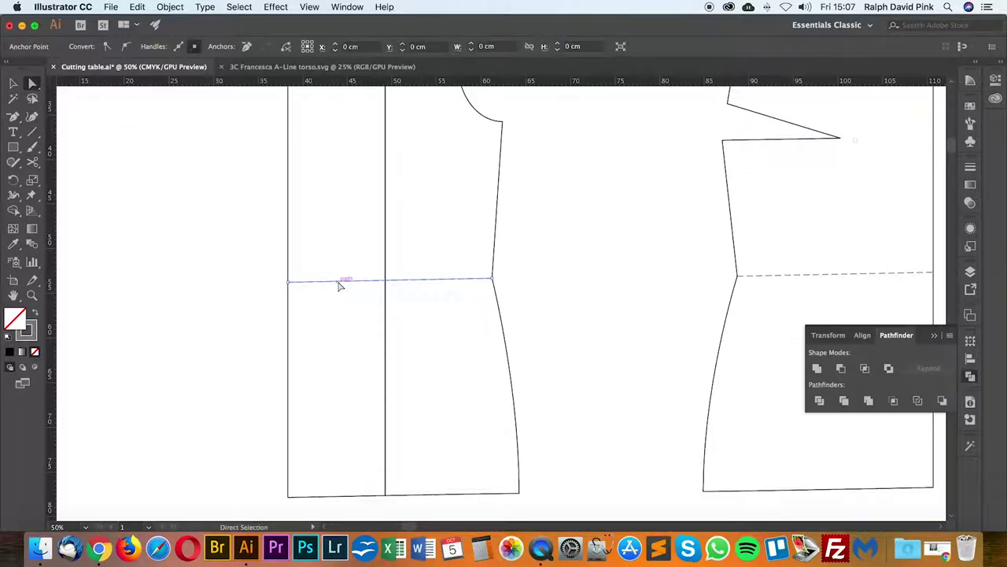
pyautogui.press('c')
pyautogui.click(386, 279)
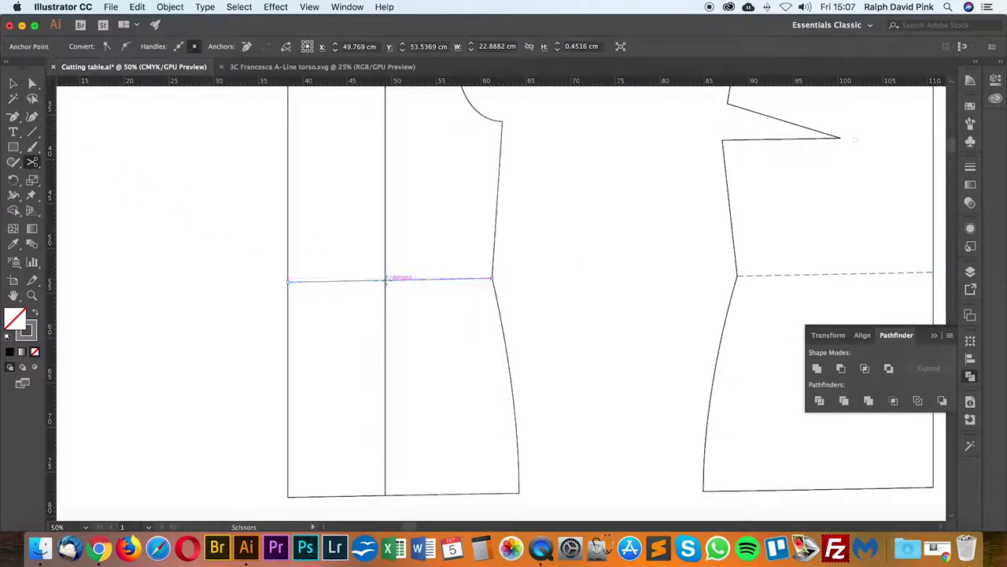
pyautogui.press('a')
pyautogui.click(564, 281)
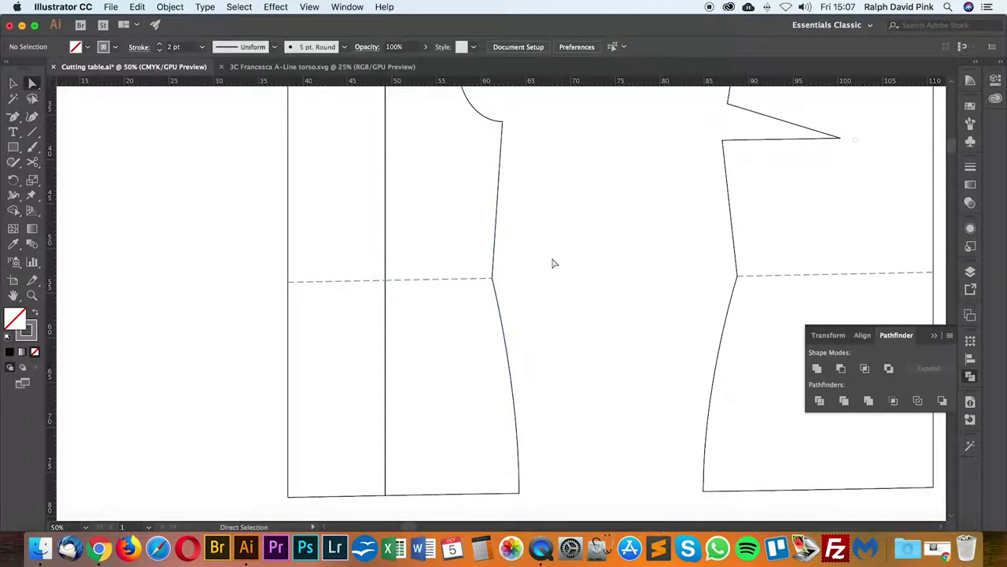
# Step: Ungroup the whole back panel into separate centre-back, side-back, waist-line and notch objects, and deselect them
pyautogui.press('super+minus')
pyautogui.moveTo(546, 257); pyautogui.dragTo(549, 310)
pyautogui.press('v')
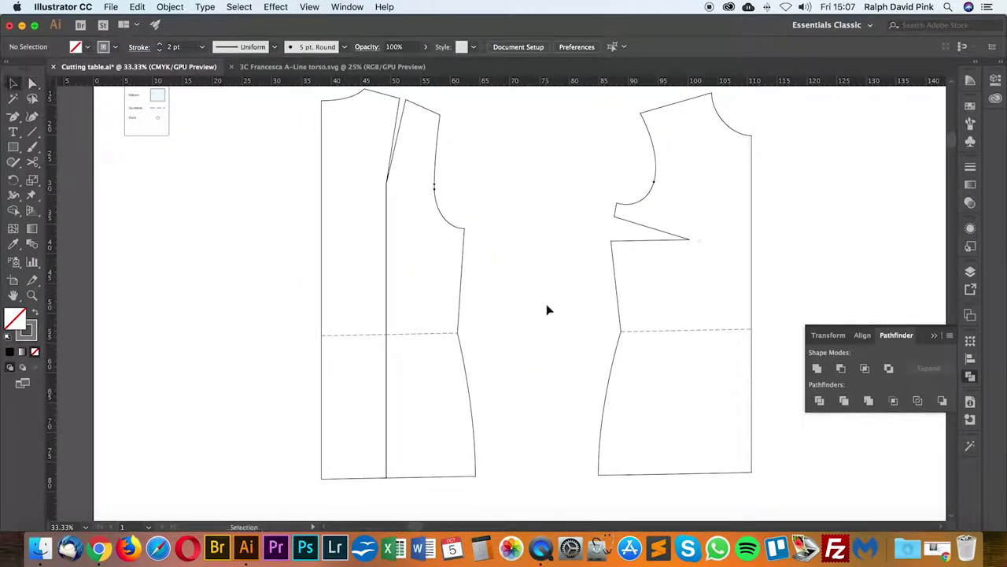
pyautogui.moveTo(487, 178); pyautogui.dragTo(418, 407)
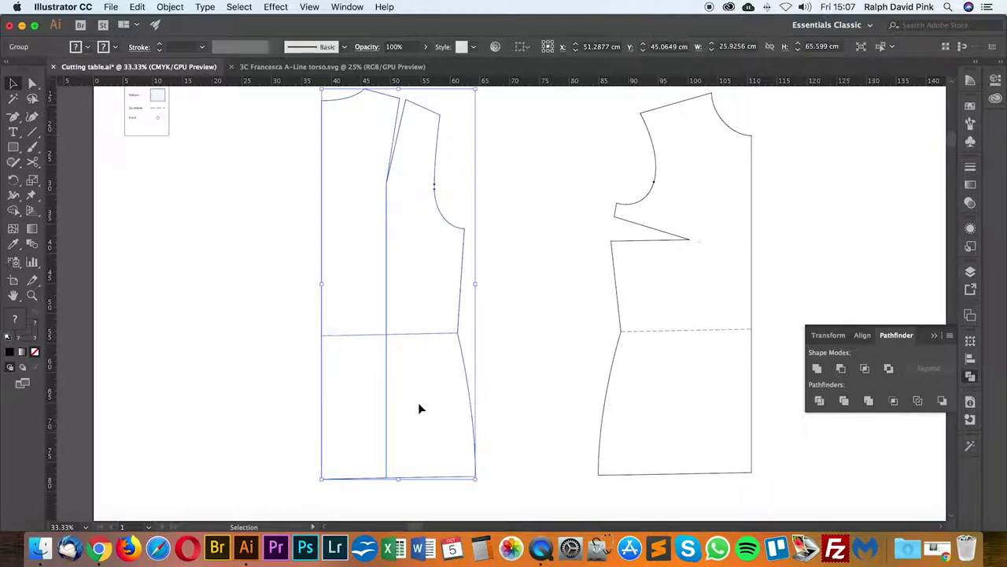
pyautogui.click(503, 289)
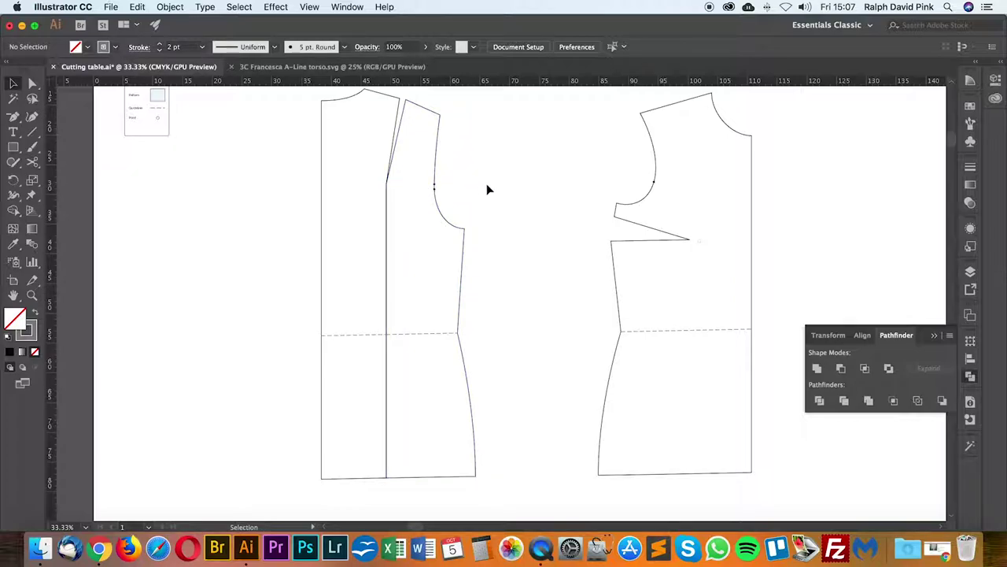
pyautogui.click(437, 162)
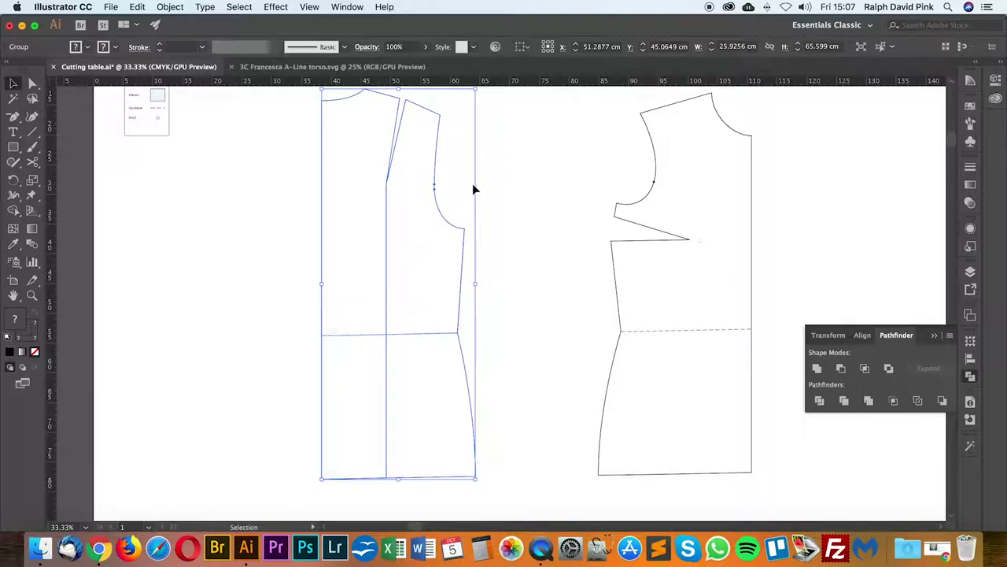
pyautogui.click(170, 7)
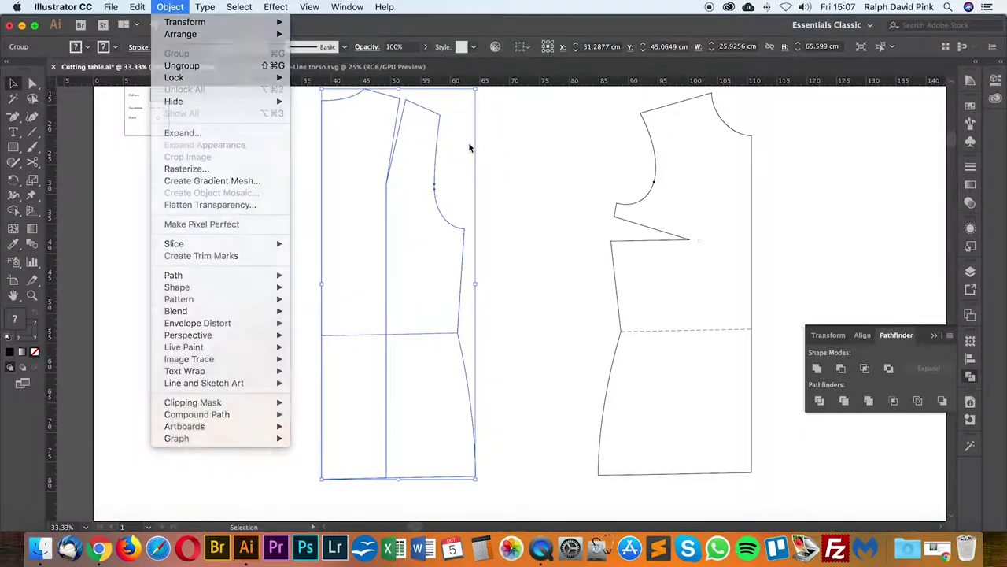
pyautogui.click(470, 148)
pyautogui.moveTo(273, 127); pyautogui.dragTo(520, 428)
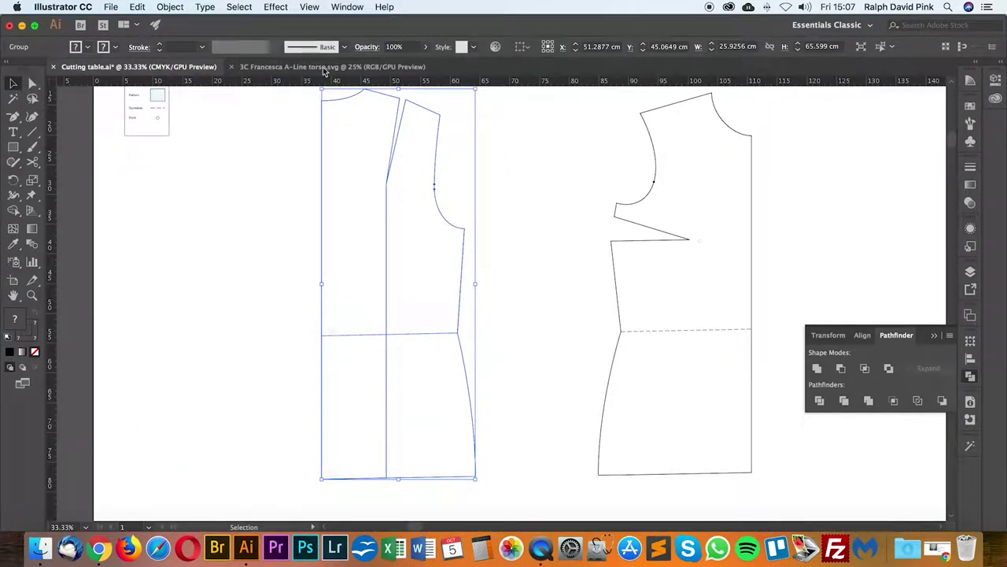
pyautogui.click(170, 7)
pyautogui.click(182, 66)
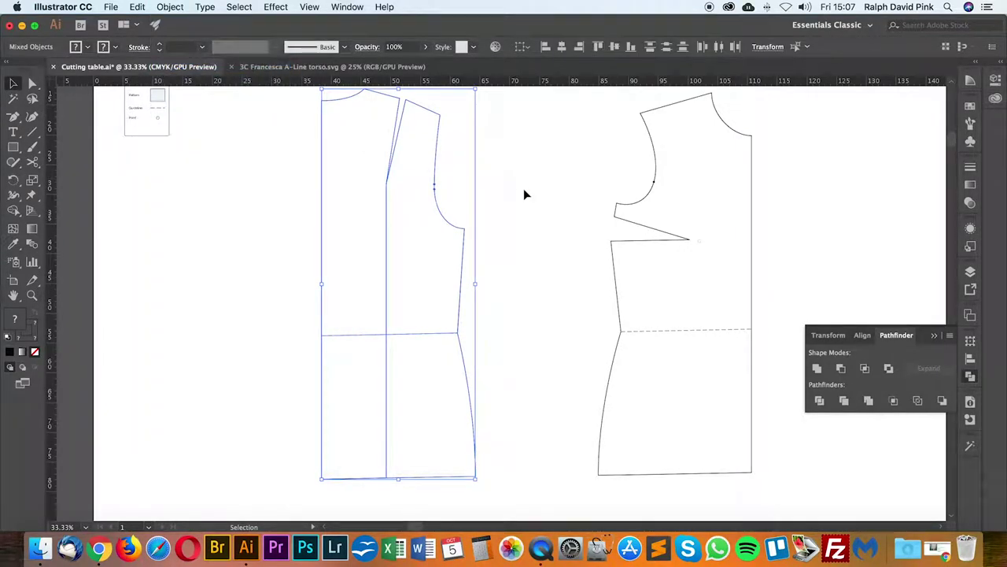
pyautogui.click(523, 189)
# Step: Move the side-back piece away from the centre-back piece to check that it is separate, and undo the move
pyautogui.moveTo(450, 223); pyautogui.dragTo(535, 203)
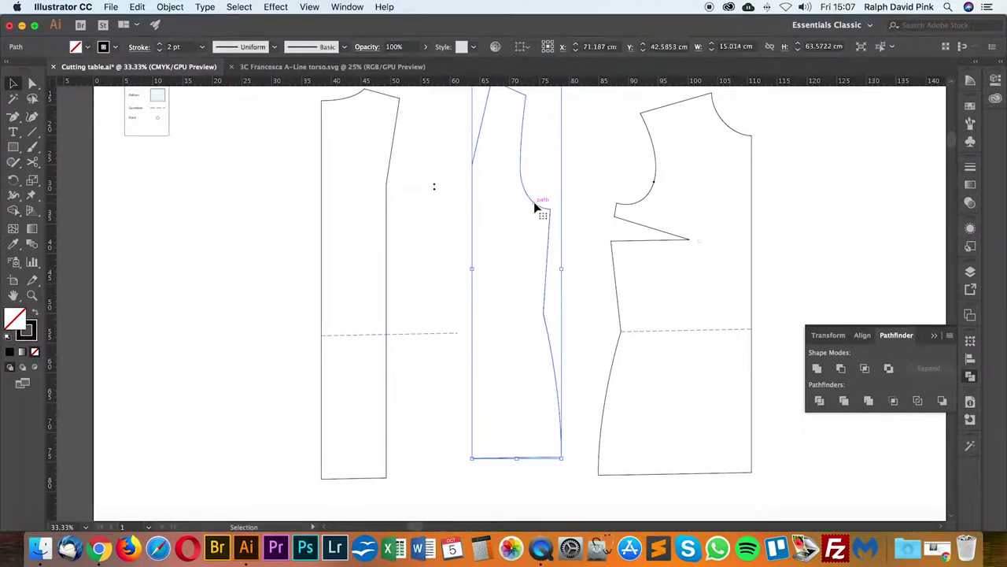
pyautogui.press('super+z')
pyautogui.click(511, 199)
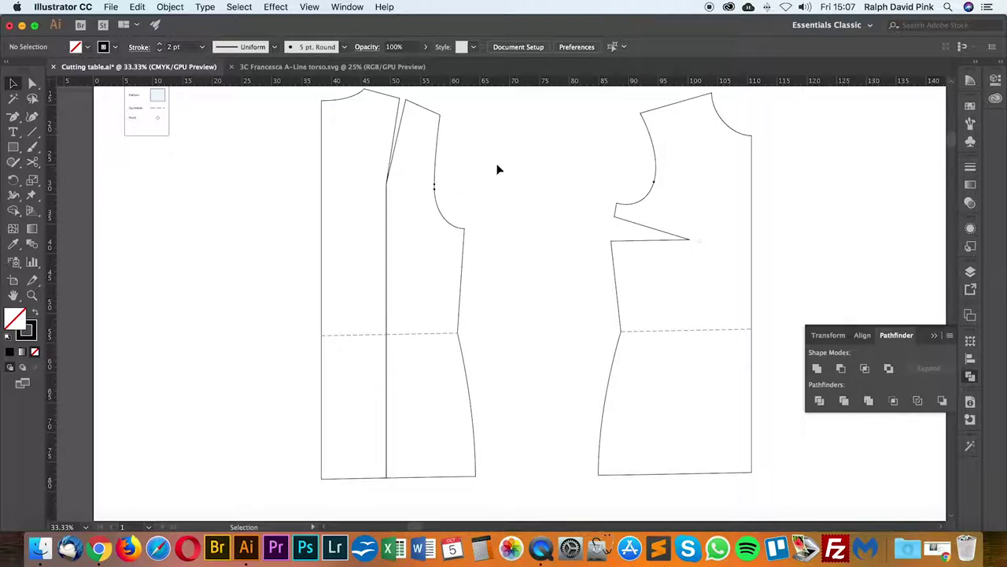
pyautogui.moveTo(497, 166); pyautogui.dragTo(416, 387)
pyautogui.moveTo(452, 232); pyautogui.dragTo(523, 215)
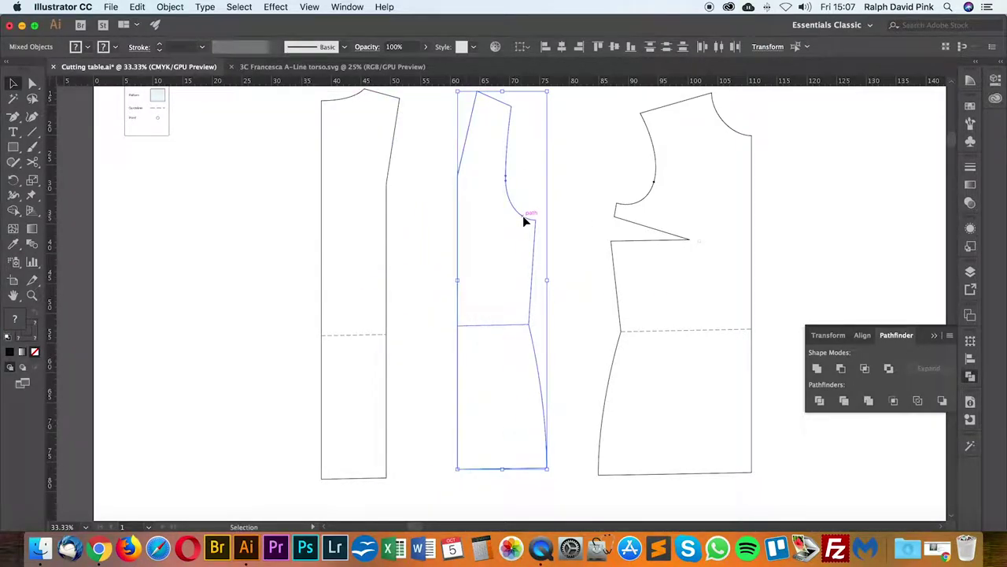
pyautogui.press('super+z')
pyautogui.click(520, 220)
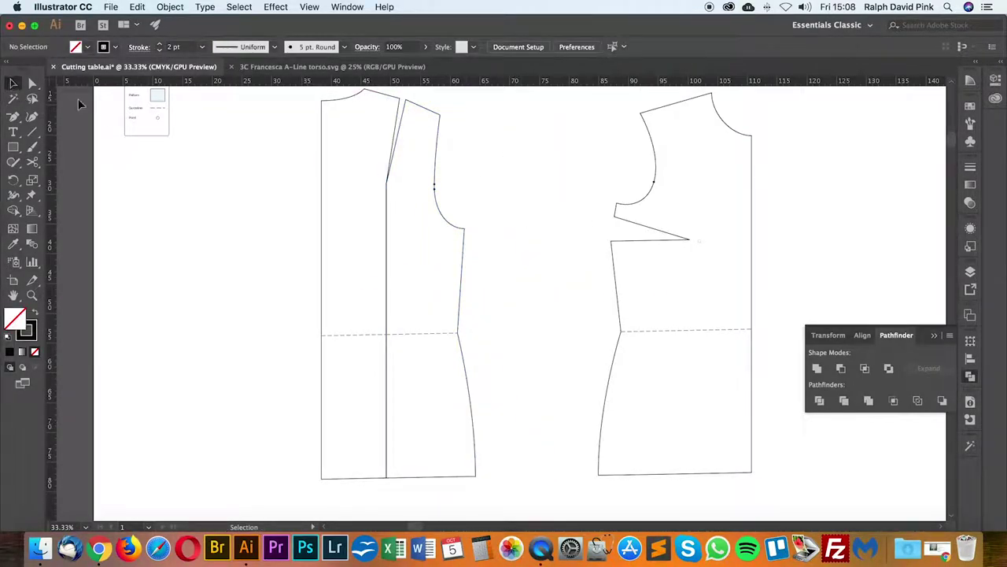
# Step: Group the side panel outline with its waistline, and group the adjoining centre panel with its own waistline
pyautogui.moveTo(488, 186); pyautogui.dragTo(407, 391)
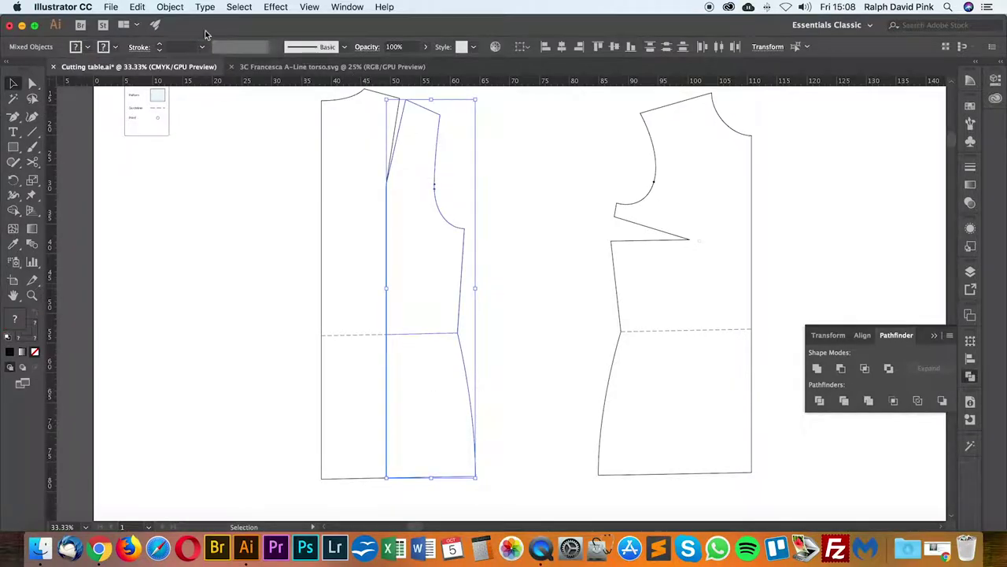
pyautogui.click(170, 7)
pyautogui.click(175, 49)
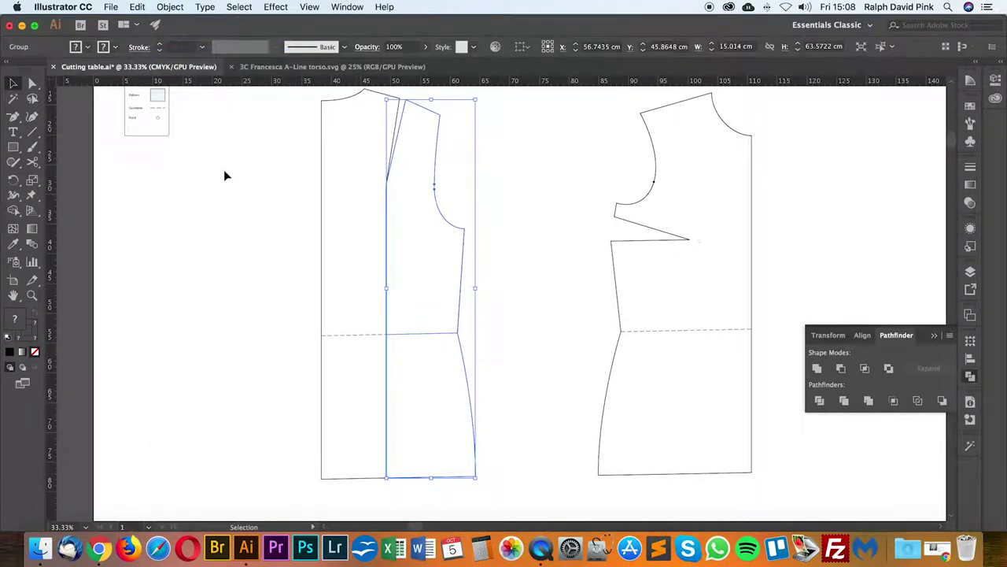
pyautogui.moveTo(272, 134); pyautogui.dragTo(357, 397)
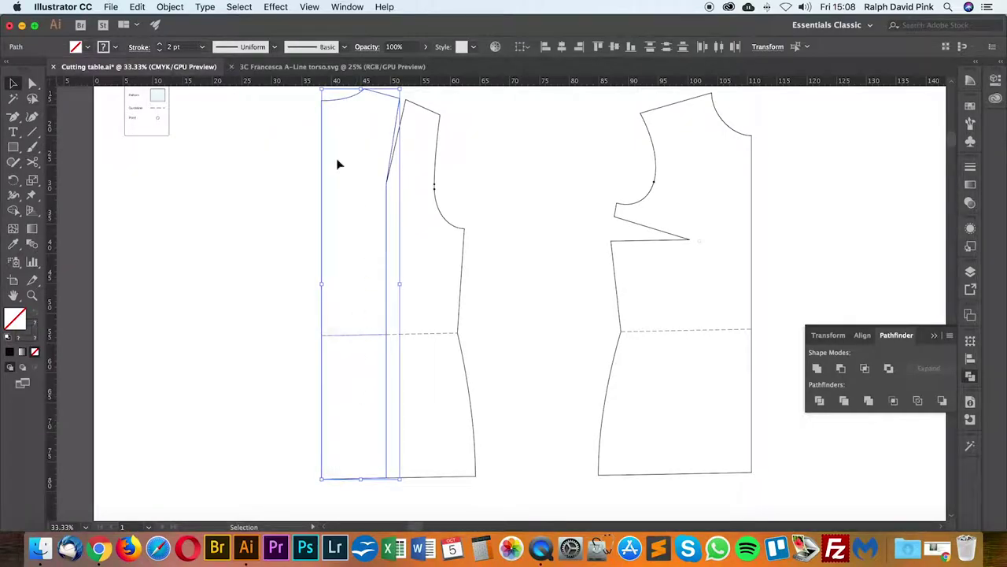
pyautogui.click(170, 7)
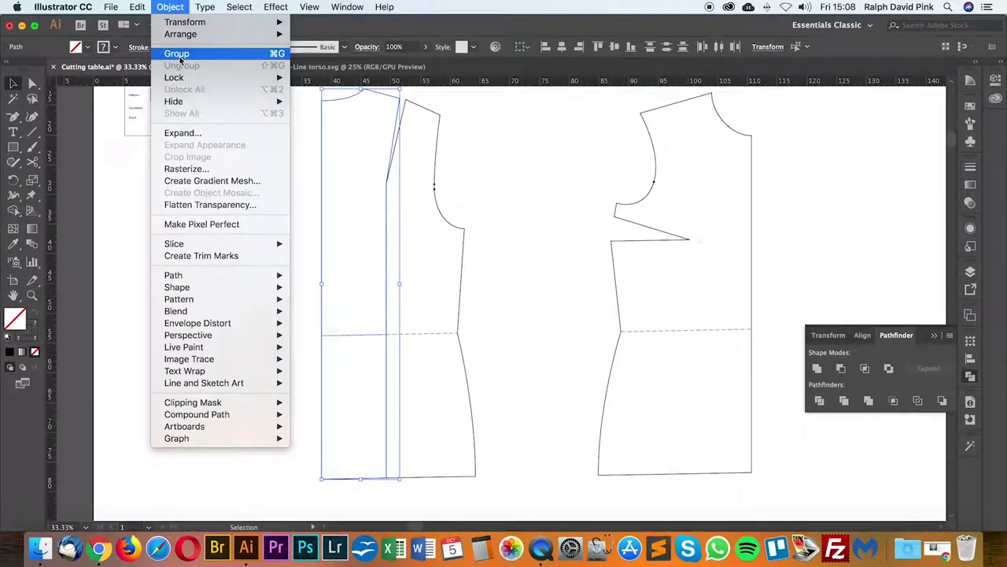
pyautogui.click(178, 54)
pyautogui.click(520, 133)
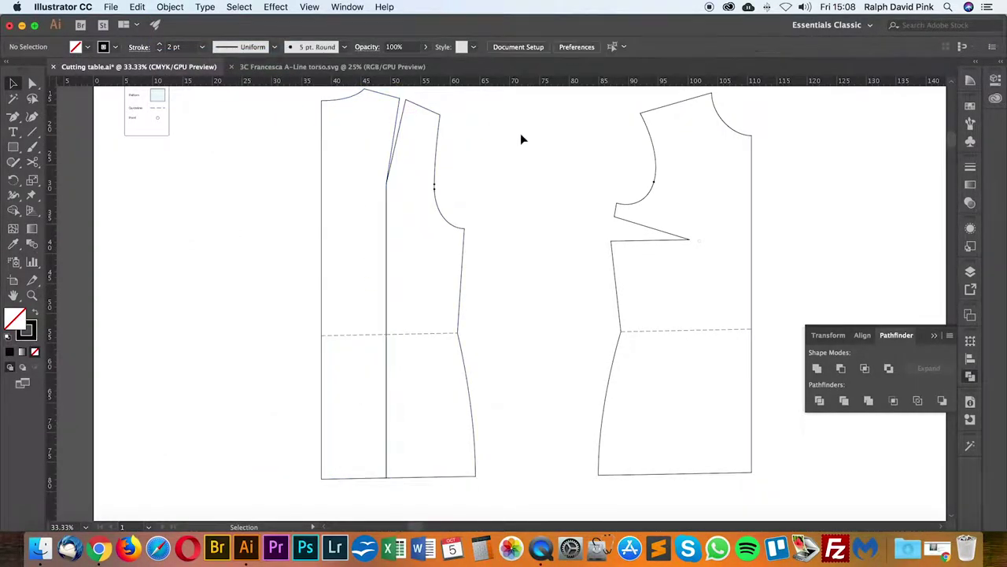
# Step: Rotate the side panel about the dart point until its shoulder corner meets the centre panel, closing the shoulder dart
pyautogui.scroll(1, 523, 168)
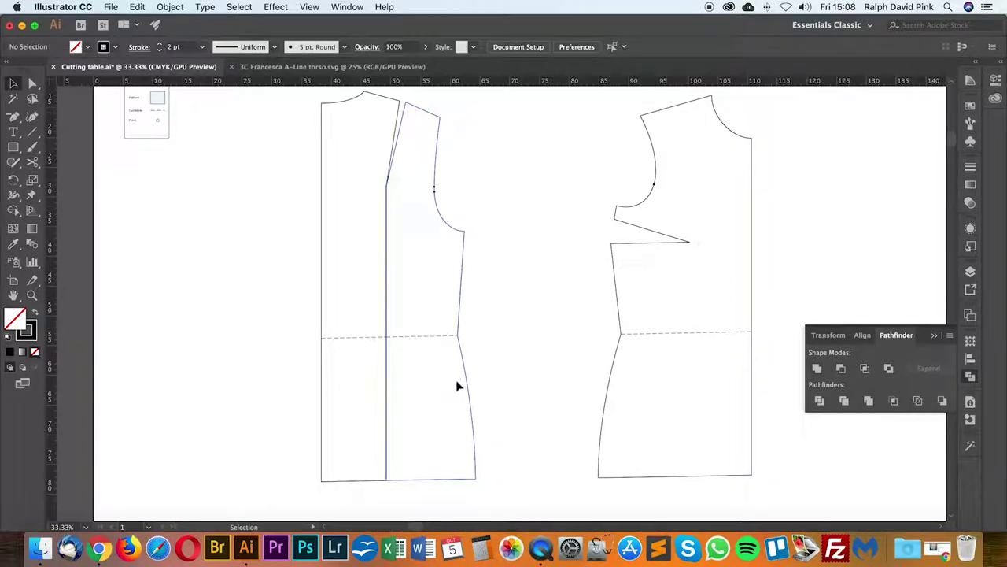
pyautogui.click(935, 335)
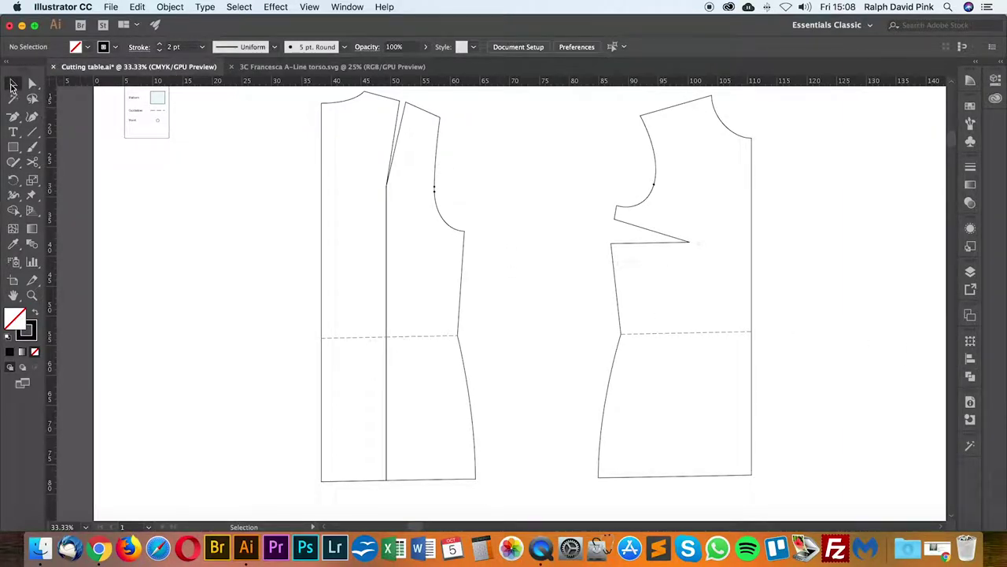
pyautogui.click(428, 111)
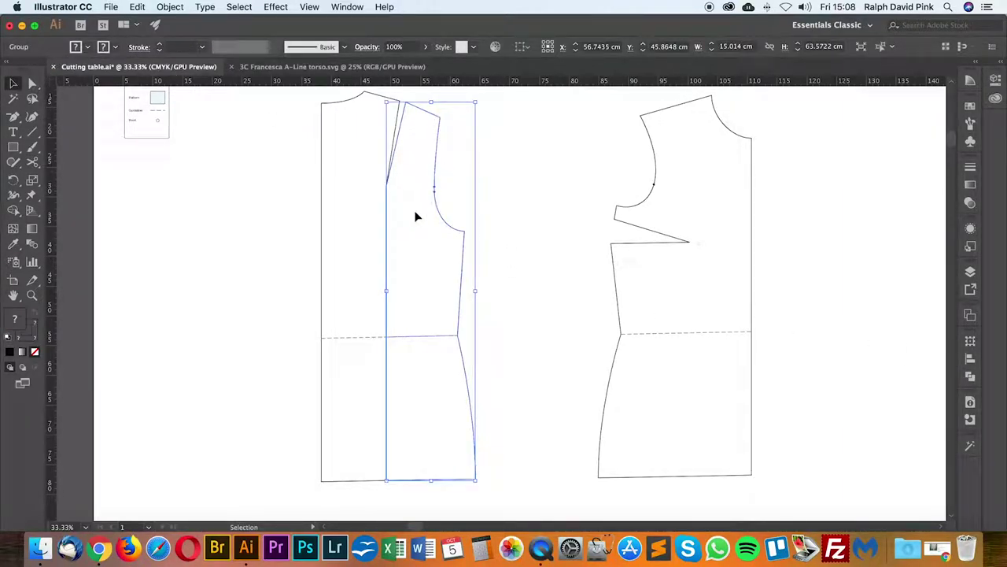
pyautogui.click(13, 180)
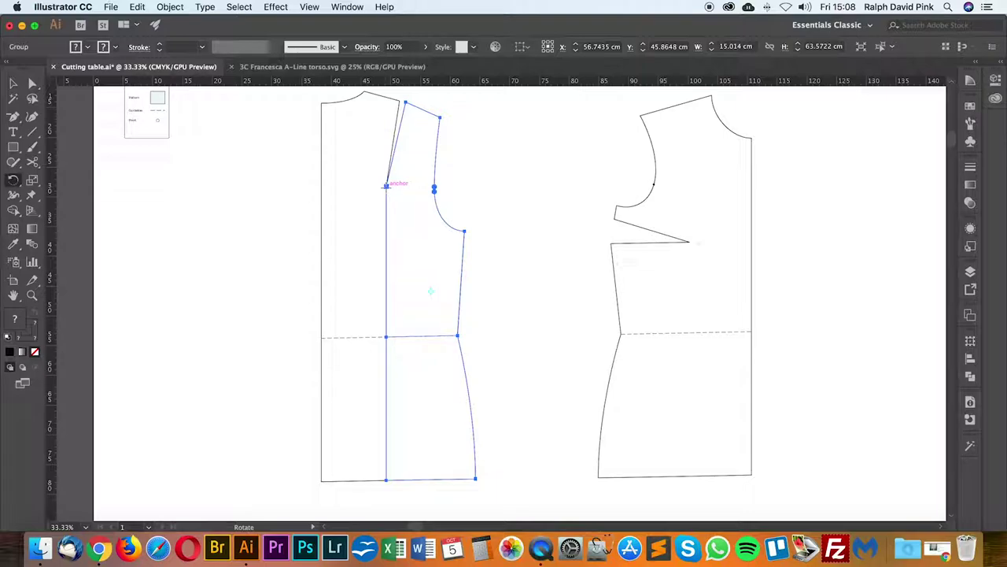
pyautogui.press('super+plus')
pyautogui.press('super+plus')
pyautogui.moveTo(495, 140); pyautogui.dragTo(493, 371)
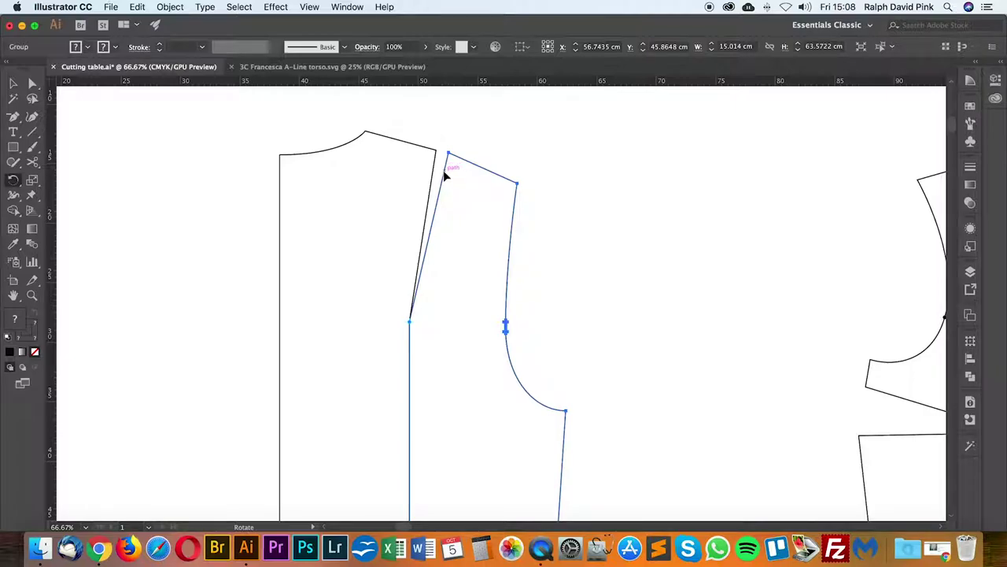
pyautogui.moveTo(443, 175)
pyautogui.mouseDown()
pyautogui.moveTo(373, 194)
pyautogui.moveTo(402, 332)
pyautogui.moveTo(490, 277)
pyautogui.moveTo(432, 194)
pyautogui.moveTo(387, 203)
pyautogui.moveTo(403, 196)
pyautogui.moveTo(513, 228)
pyautogui.moveTo(386, 175)
pyautogui.moveTo(527, 223)
pyautogui.moveTo(487, 194)
pyautogui.moveTo(433, 183)
pyautogui.mouseUp()
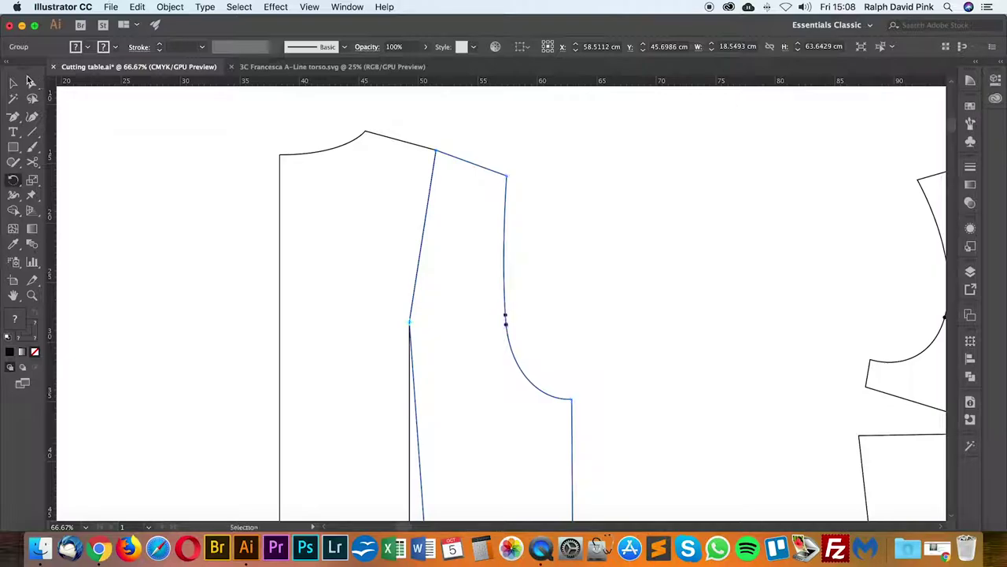
pyautogui.press('a')
pyautogui.click(603, 213)
# Step: Unite the centre and side panel outlines into one pattern piece with the Pathfinder Unite shape mode
pyautogui.press('super+minus')
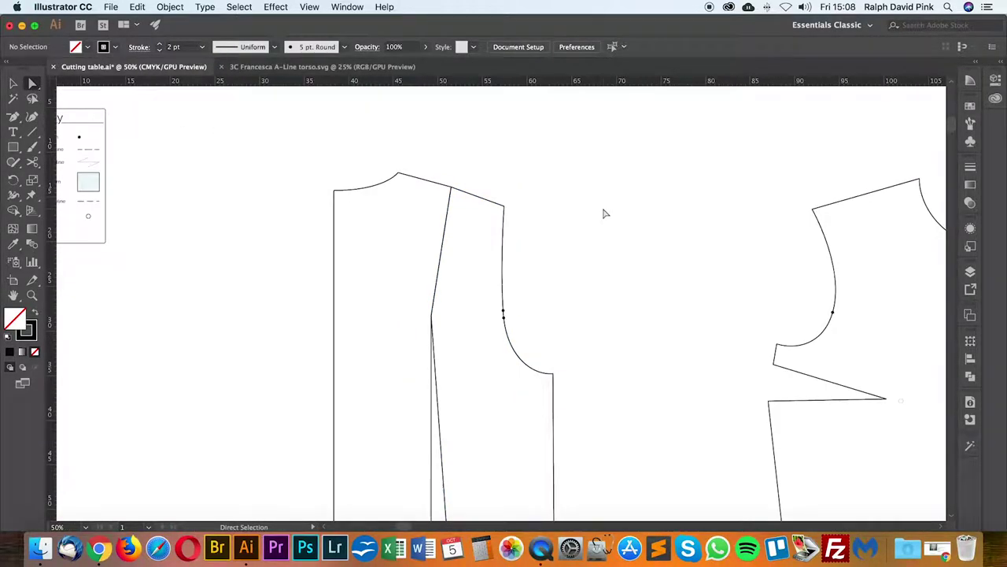
pyautogui.scroll(-3, 586, 197)
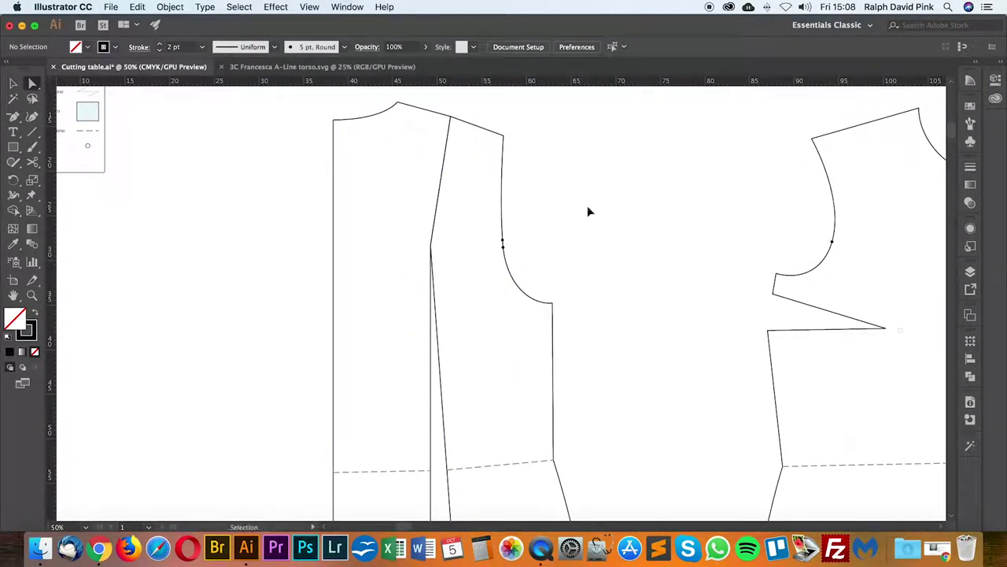
pyautogui.press('super+minus')
pyautogui.scroll(-3, 590, 212)
pyautogui.moveTo(576, 269); pyautogui.dragTo(578, 277)
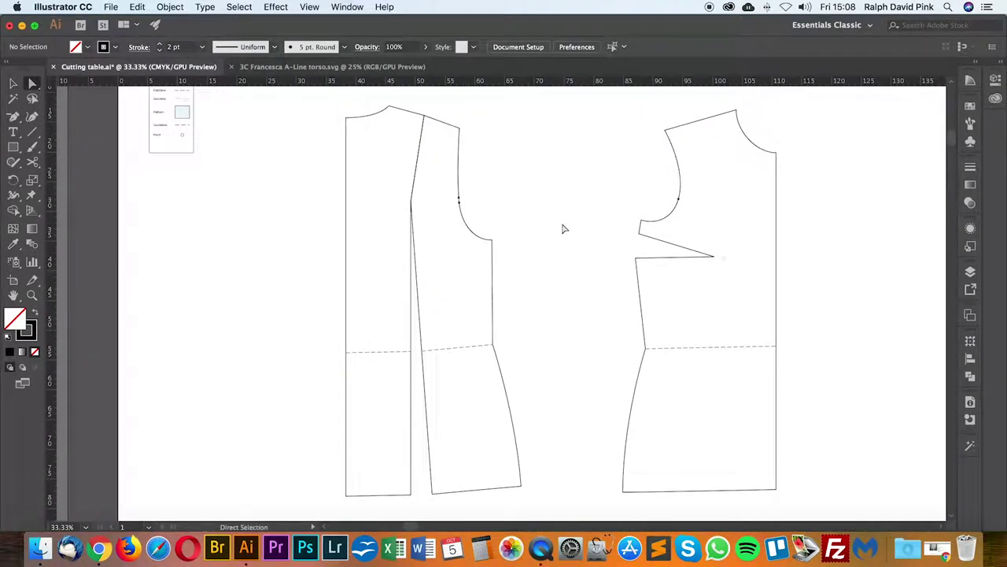
pyautogui.moveTo(381, 183); pyautogui.dragTo(480, 155)
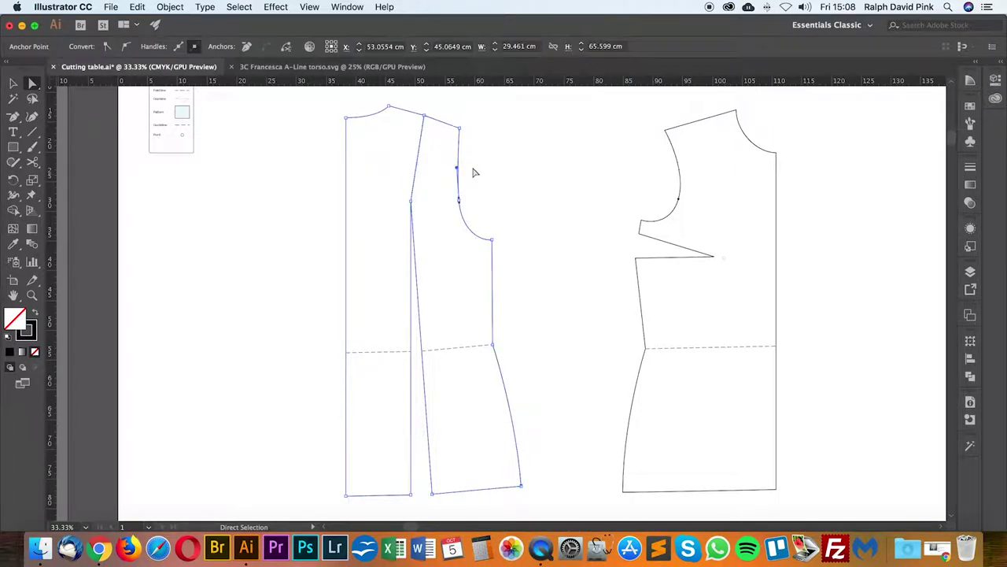
pyautogui.click(465, 165)
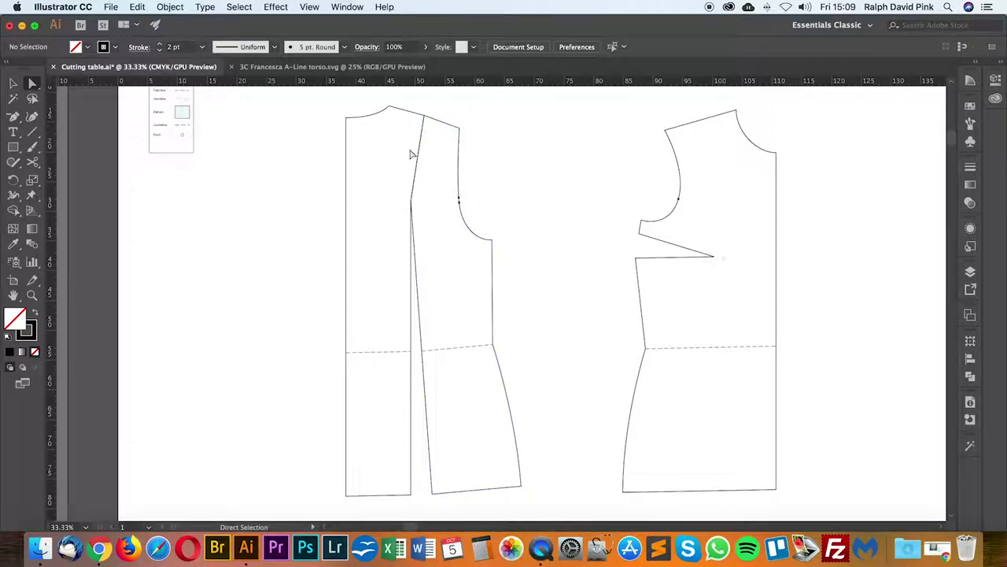
pyautogui.moveTo(436, 173); pyautogui.dragTo(435, 172)
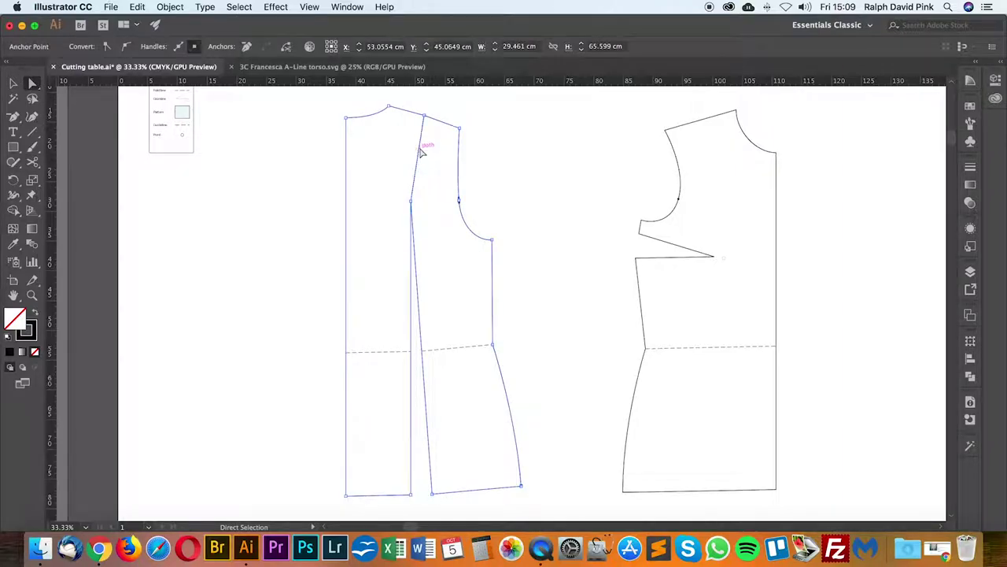
pyautogui.click(971, 378)
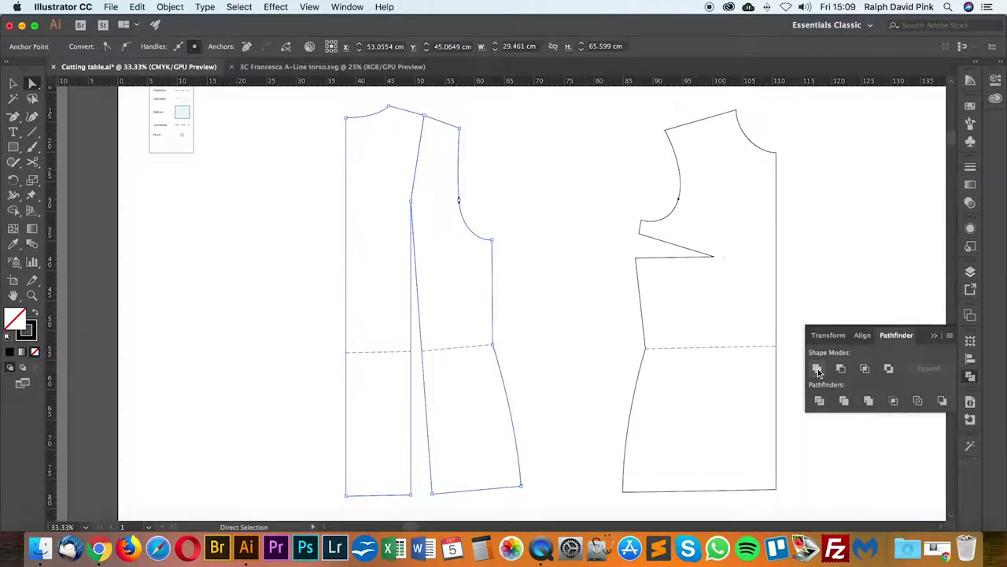
pyautogui.click(818, 369)
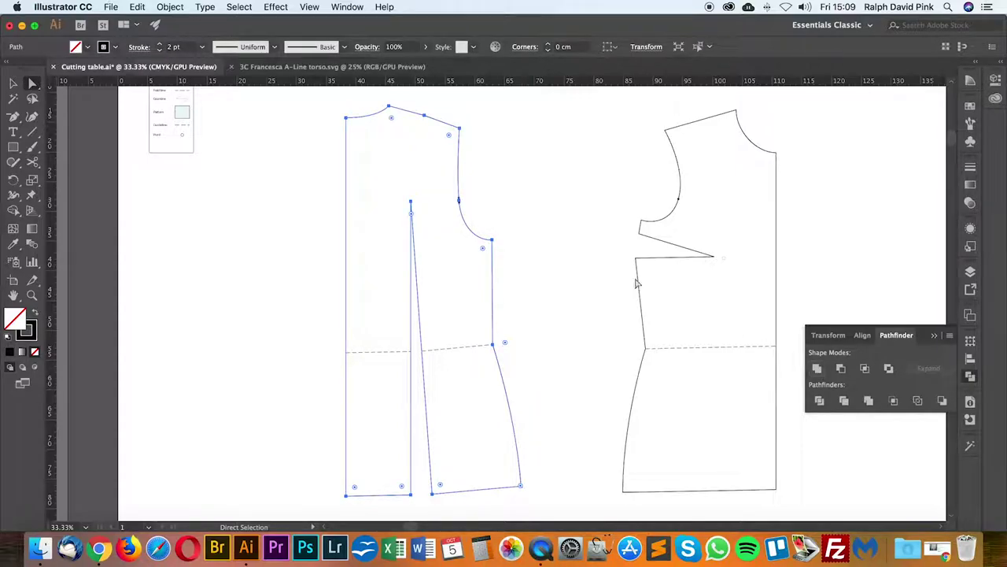
pyautogui.click(512, 153)
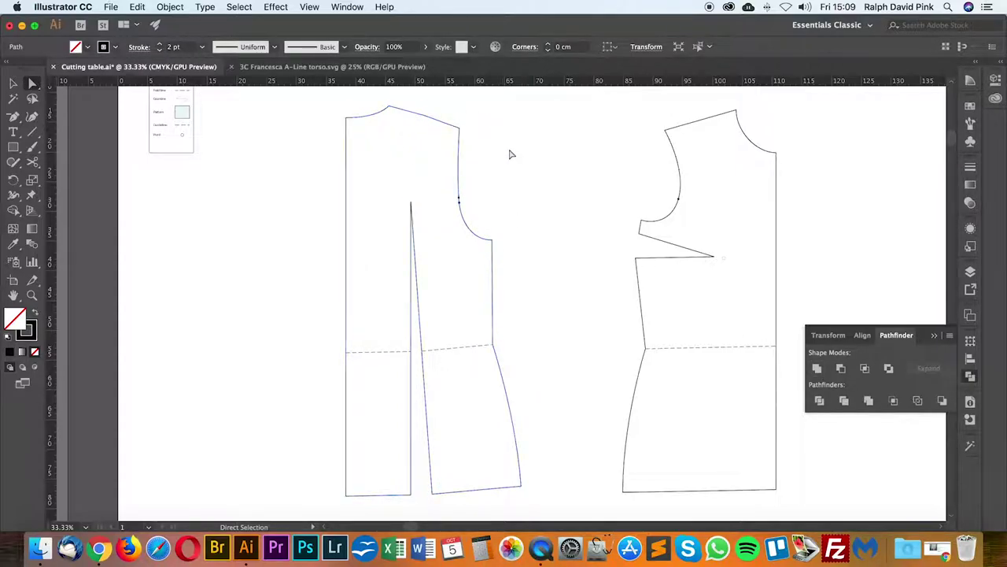
# Step: Delete the leftover anchor point in the middle of the merged piece's shoulder seam so the seam runs straight
pyautogui.click(441, 126)
pyautogui.click(498, 213)
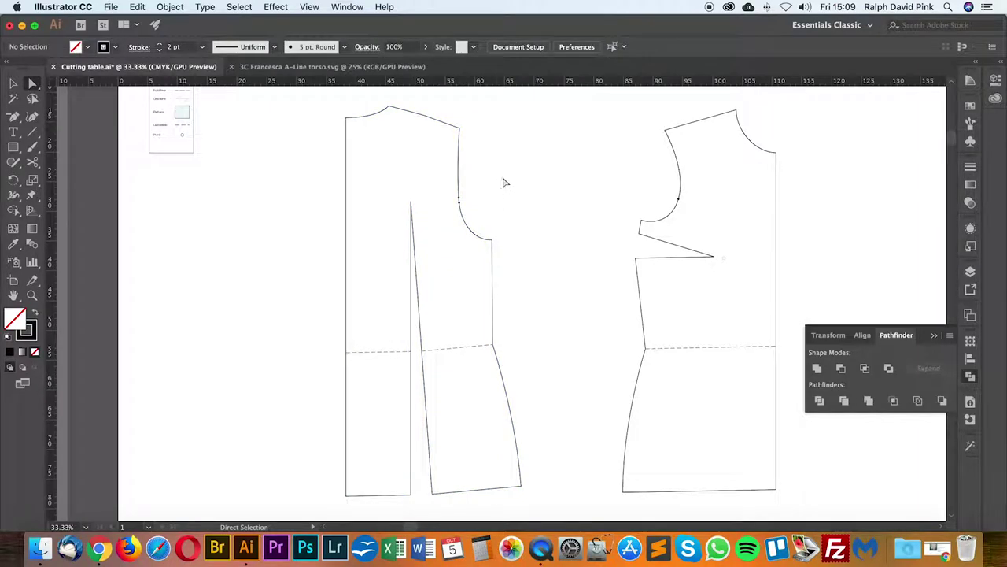
pyautogui.press('super+plus')
pyautogui.moveTo(555, 126); pyautogui.dragTo(567, 265)
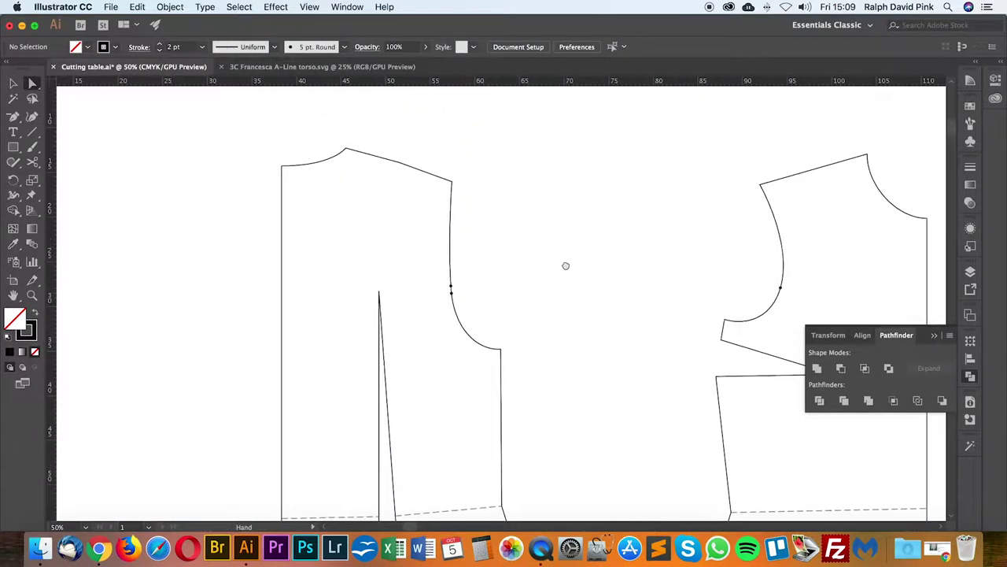
pyautogui.click(407, 164)
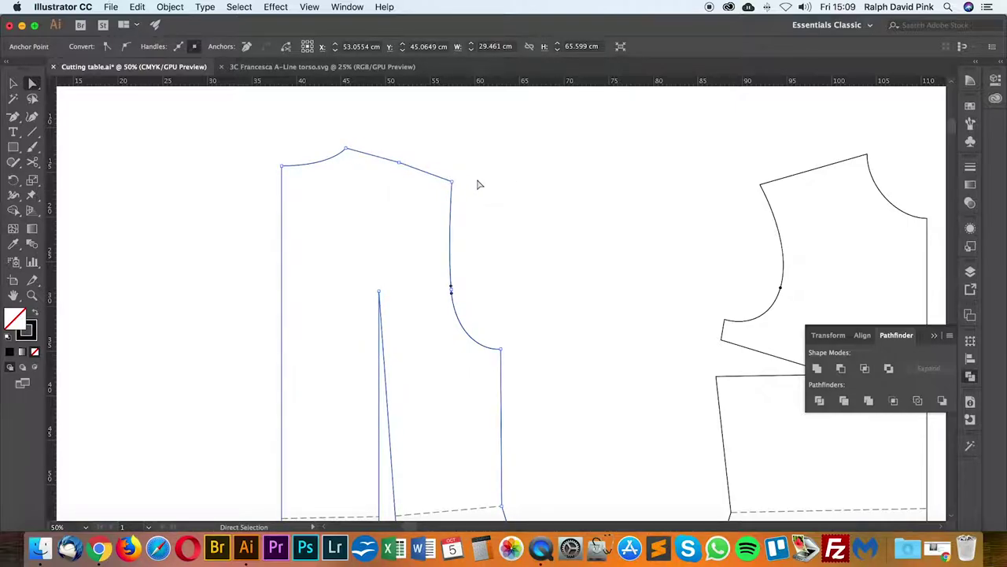
pyautogui.click(373, 185)
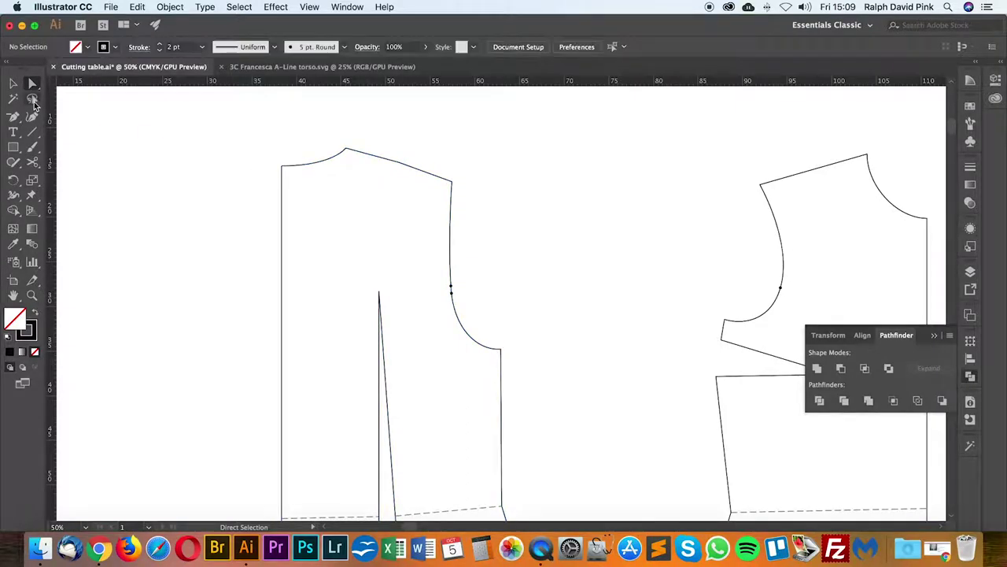
pyautogui.click(363, 157)
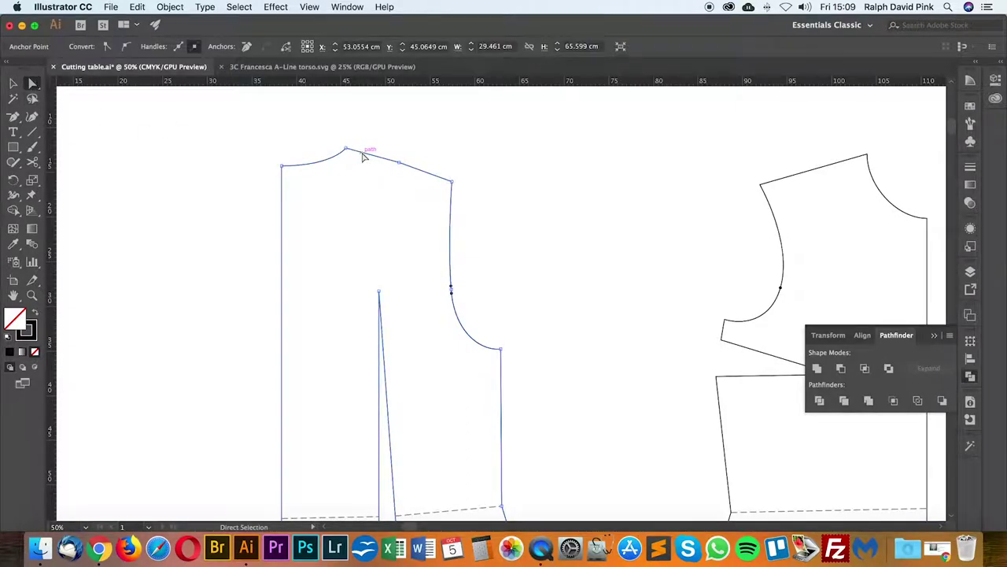
pyautogui.click(13, 118)
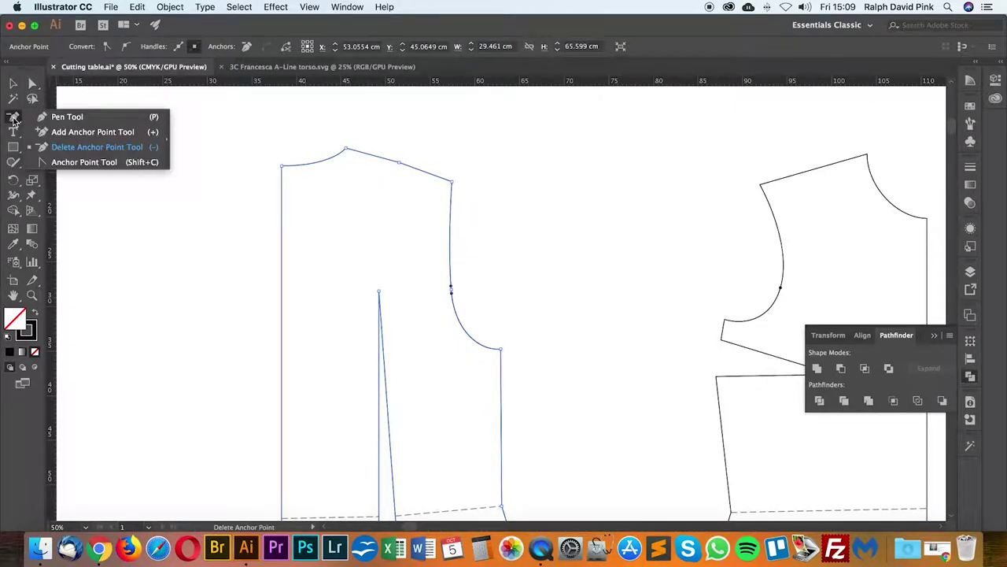
pyautogui.click(84, 153)
pyautogui.click(399, 163)
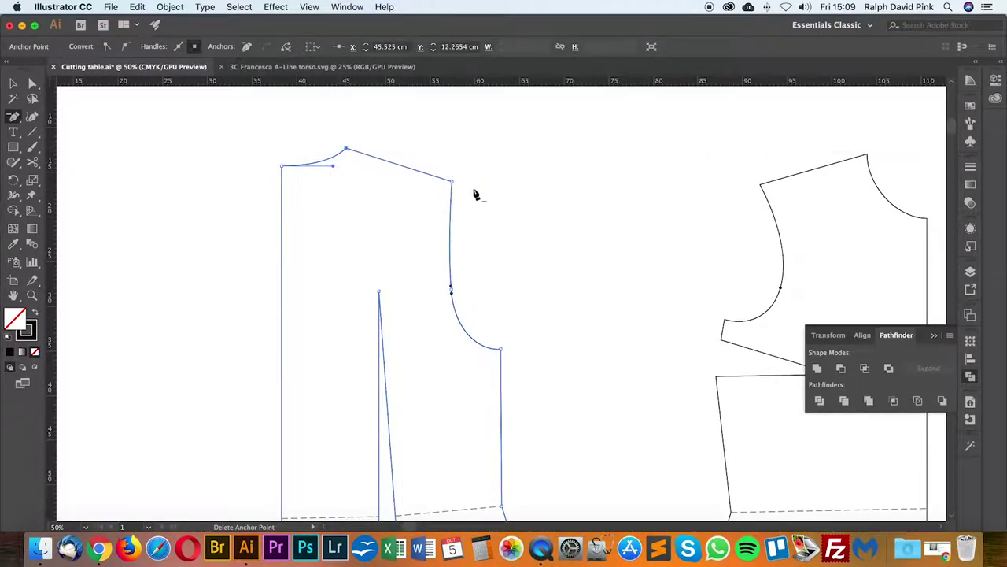
# Step: Draw a closed four-sided shape about 12 cm wide with the Pen tool in the blank space between the two bodice pieces
pyautogui.click(14, 118)
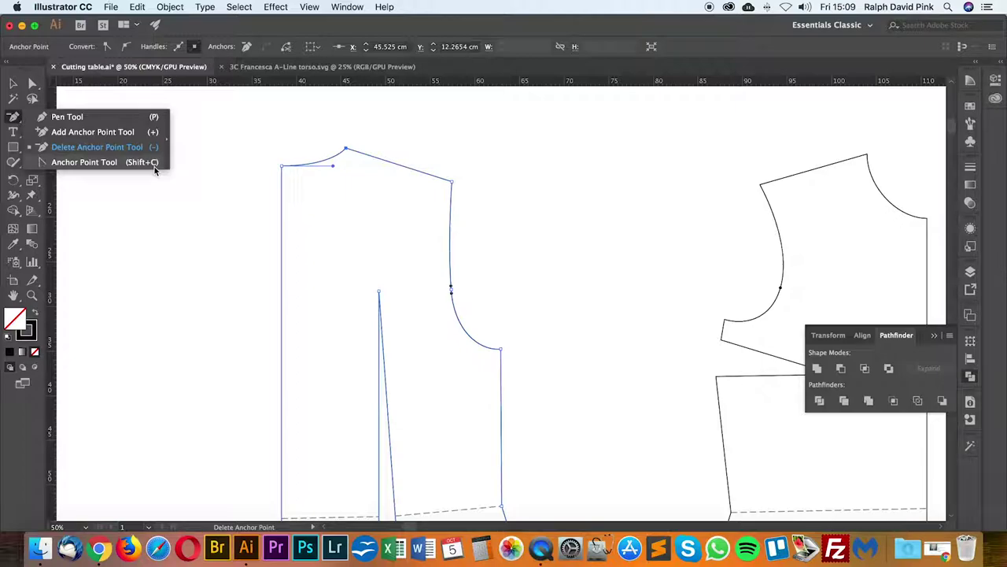
pyautogui.click(146, 118)
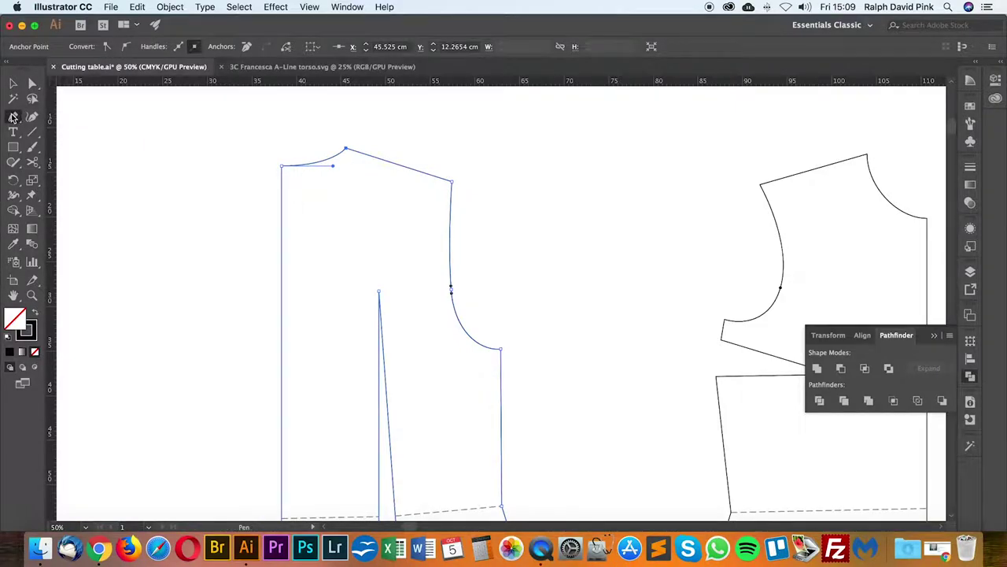
pyautogui.click(12, 116)
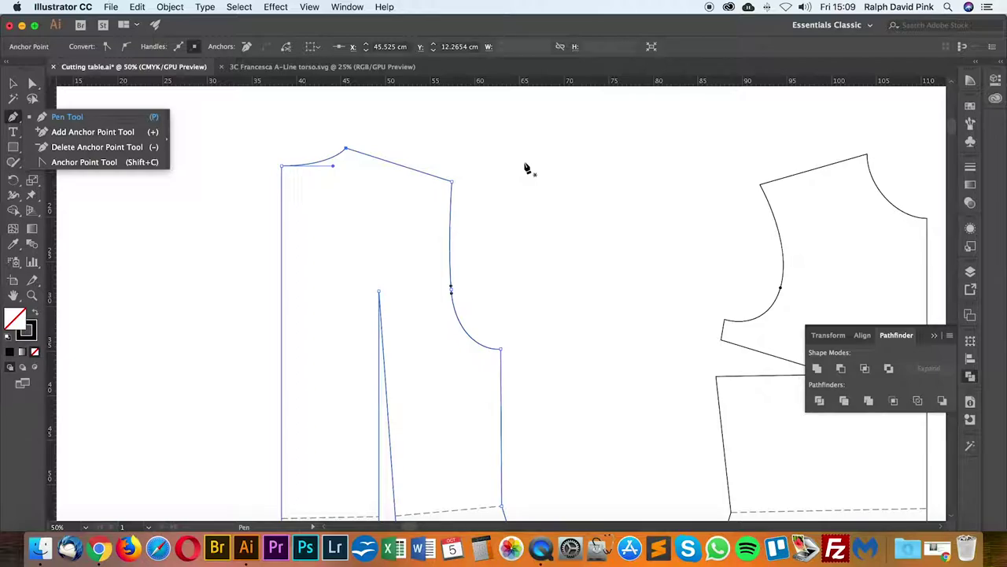
pyautogui.click(13, 83)
pyautogui.click(510, 163)
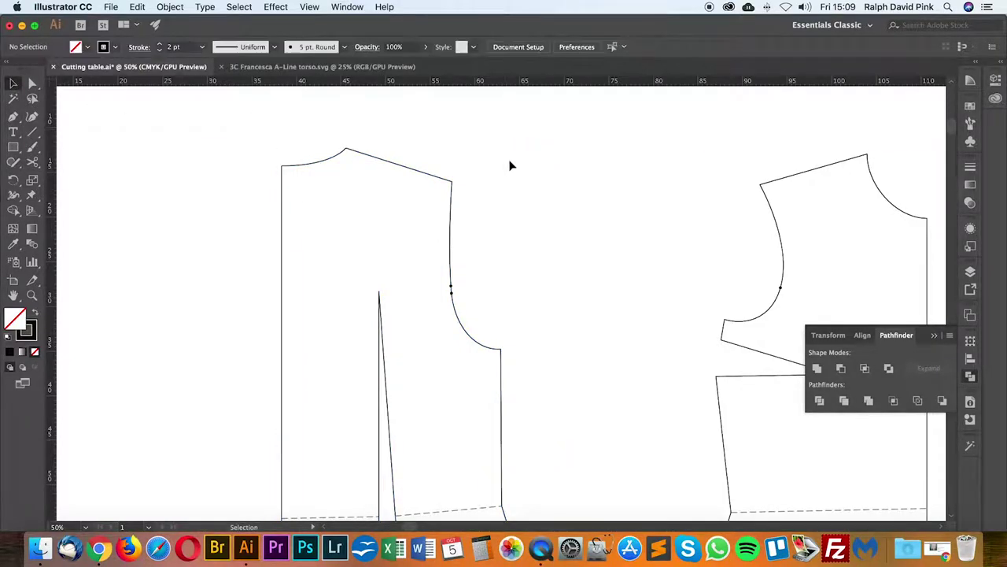
pyautogui.press('p')
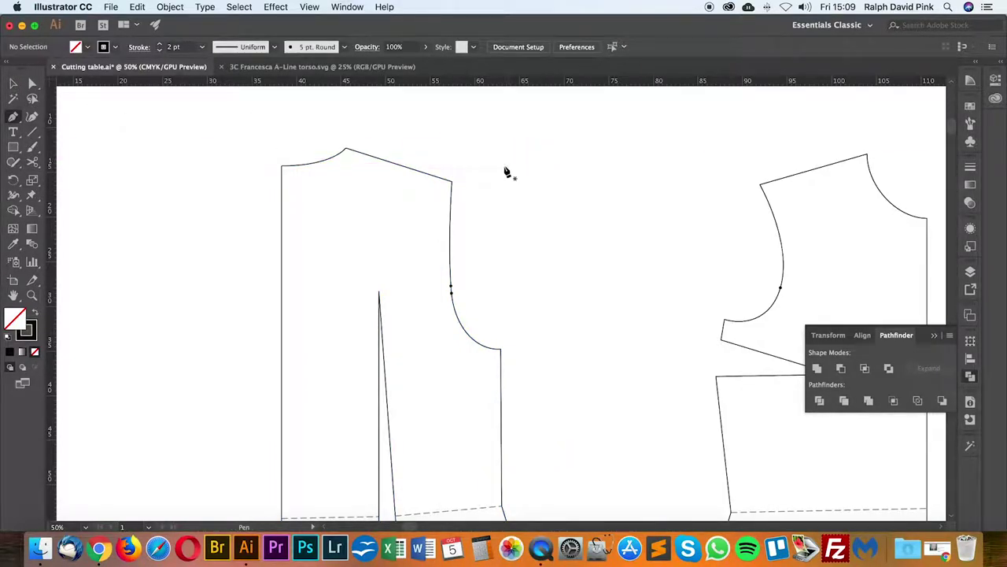
pyautogui.click(490, 187)
pyautogui.moveTo(589, 160); pyautogui.dragTo(588, 223)
pyautogui.click(588, 245)
pyautogui.click(479, 251)
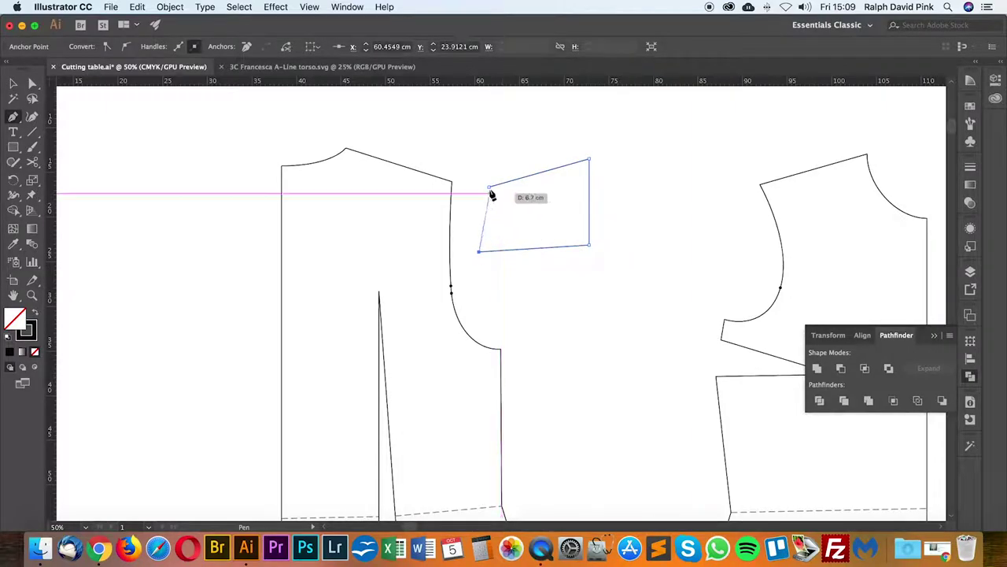
pyautogui.click(490, 186)
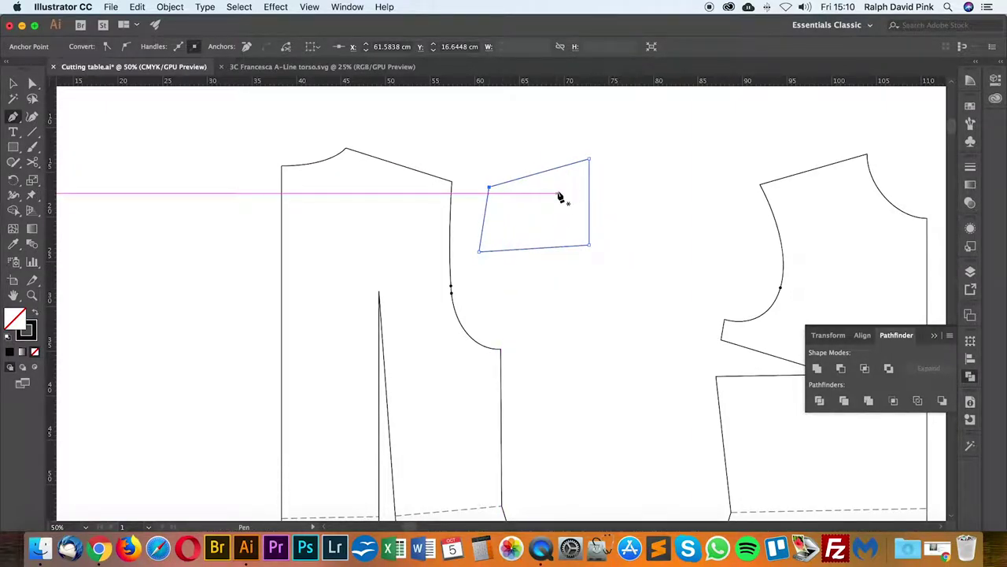
# Step: Delete the upper outer corner anchor of the practice shape and add an anchor point midway along its slanted edge
pyautogui.click(590, 162)
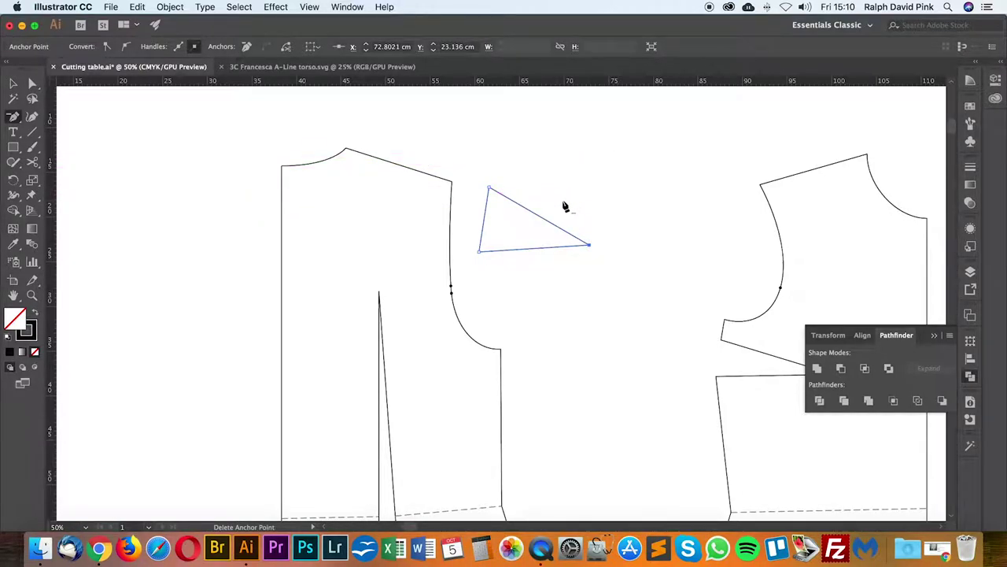
pyautogui.click(539, 216)
pyautogui.click(12, 116)
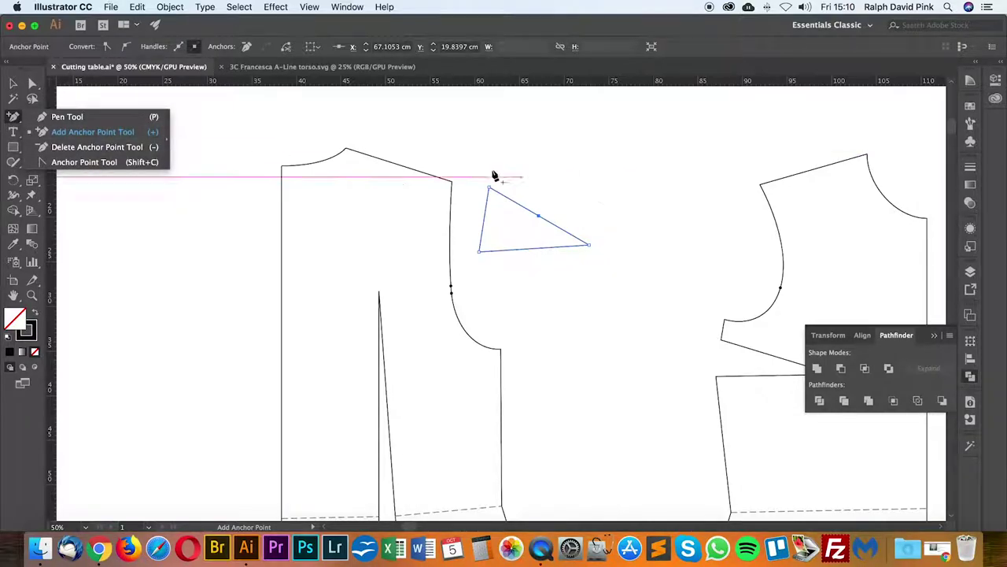
pyautogui.click(524, 168)
# Step: Pull curve handles out of the practice shape's outer corner with the Anchor Point tool, and delete the whole shape
pyautogui.hotkey('shift', 'c')
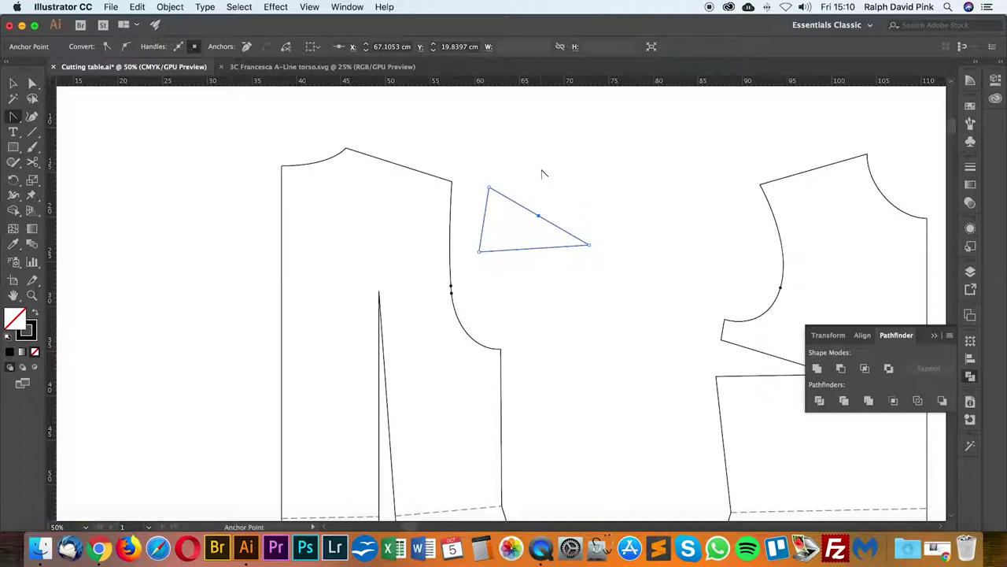
pyautogui.moveTo(590, 244); pyautogui.dragTo(642, 210)
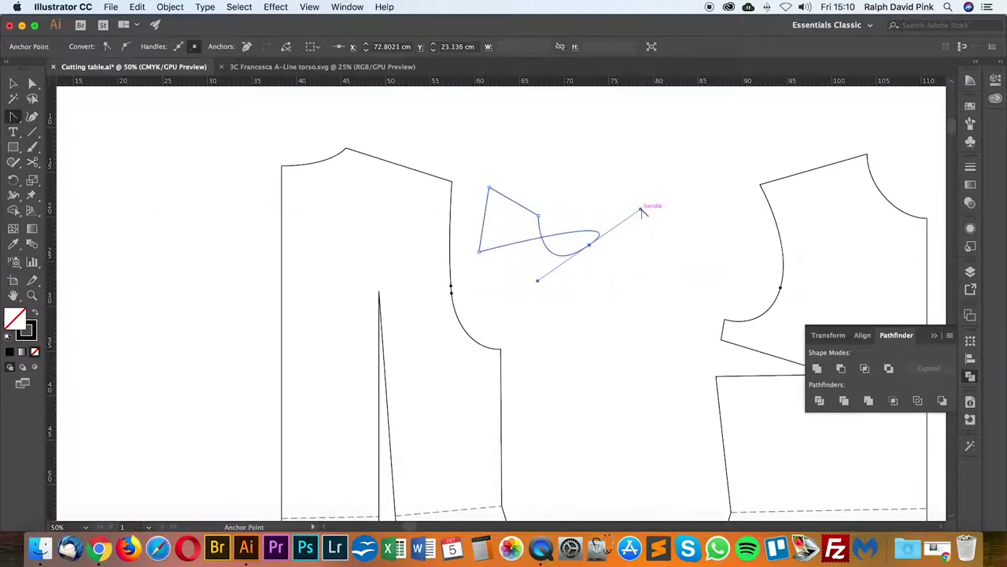
pyautogui.press('Delete')
pyautogui.press('Delete')
pyautogui.press('a')
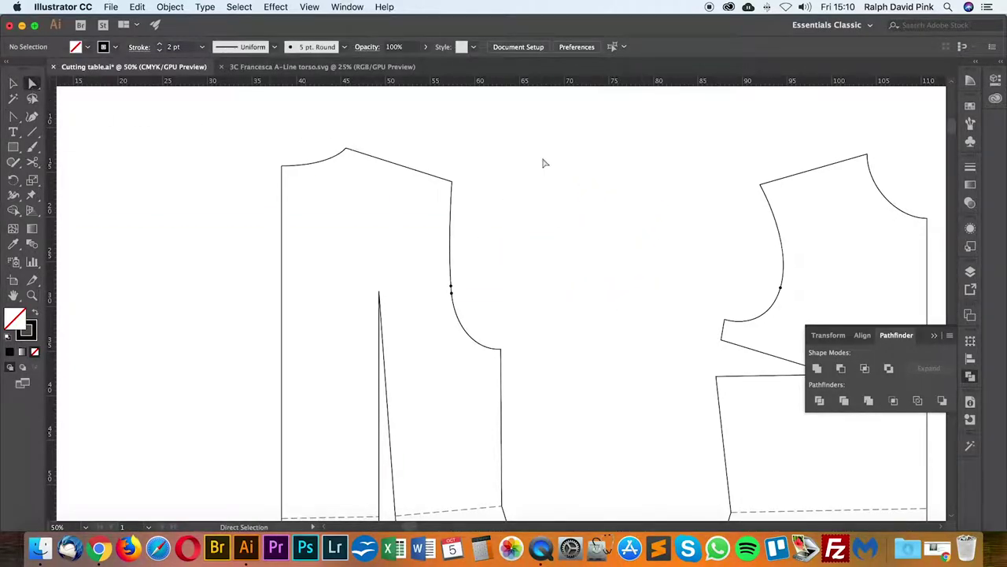
# Step: Collapse the Pathfinder panel and examine the merged piece from its shoulder seam down to the open dart at the hem
pyautogui.scroll(-2, 532, 237)
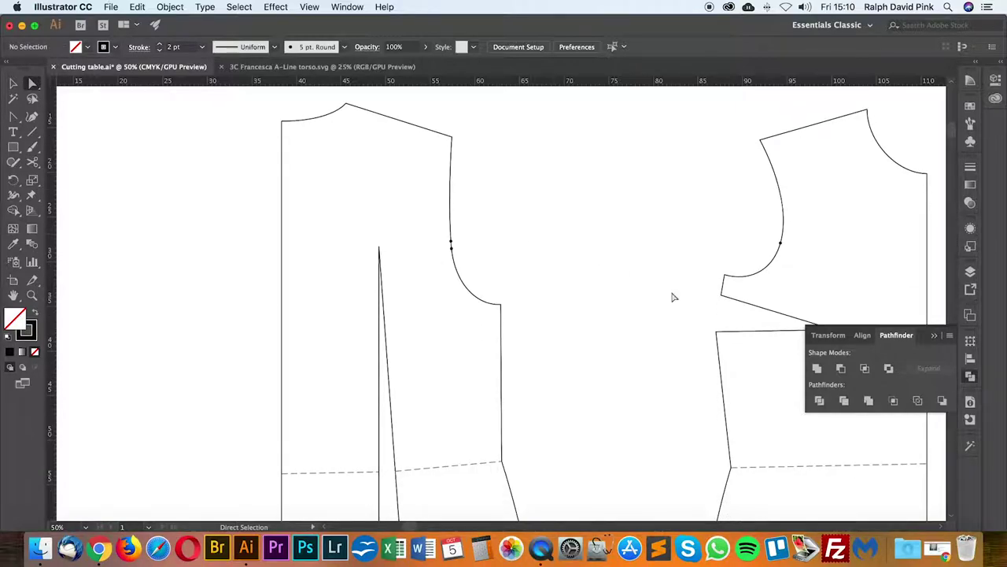
pyautogui.click(936, 336)
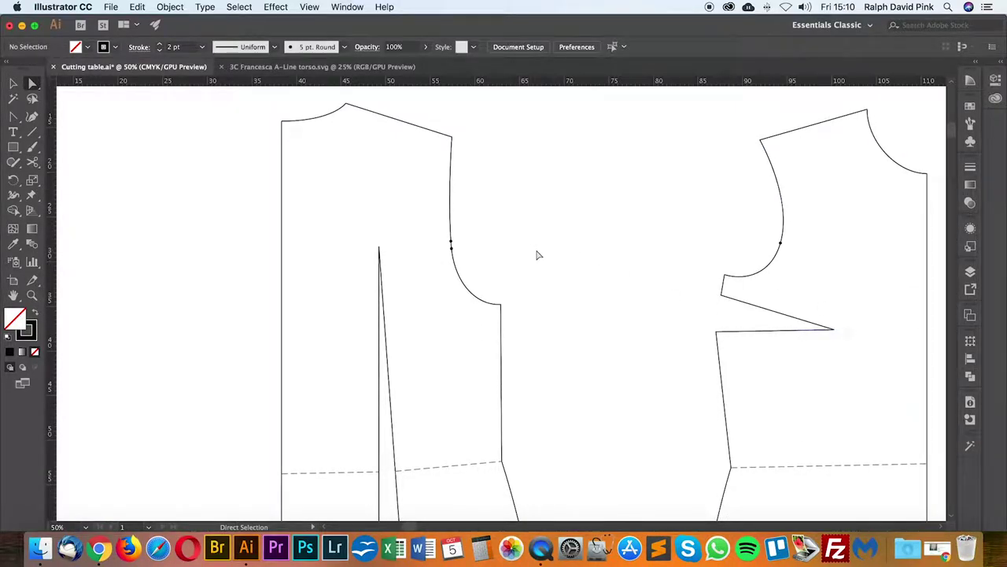
pyautogui.scroll(-2, 480, 212)
pyautogui.scroll(3, 389, 162)
pyautogui.click(434, 157)
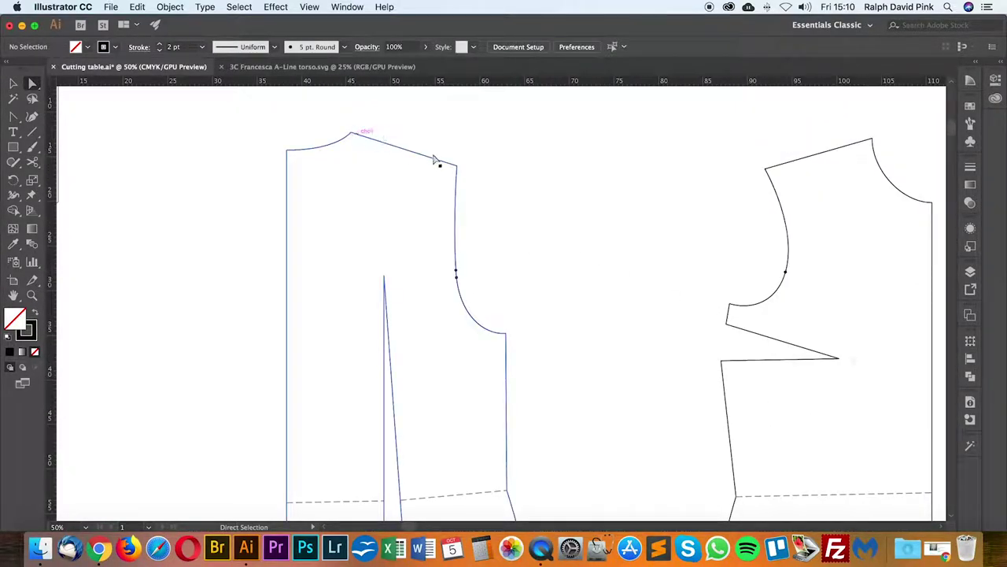
pyautogui.click(515, 215)
pyautogui.scroll(-10, 525, 230)
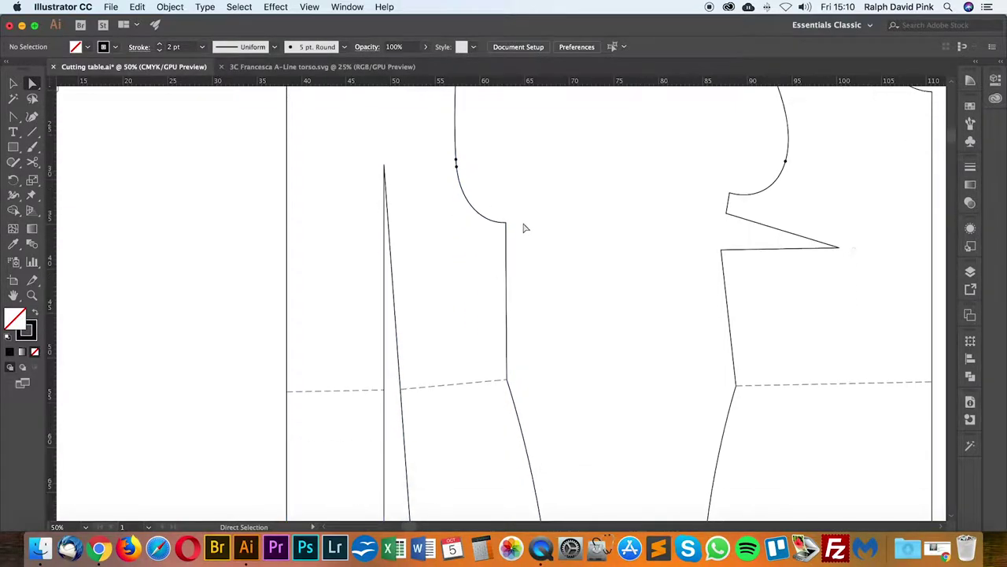
pyautogui.scroll(-3, 584, 305)
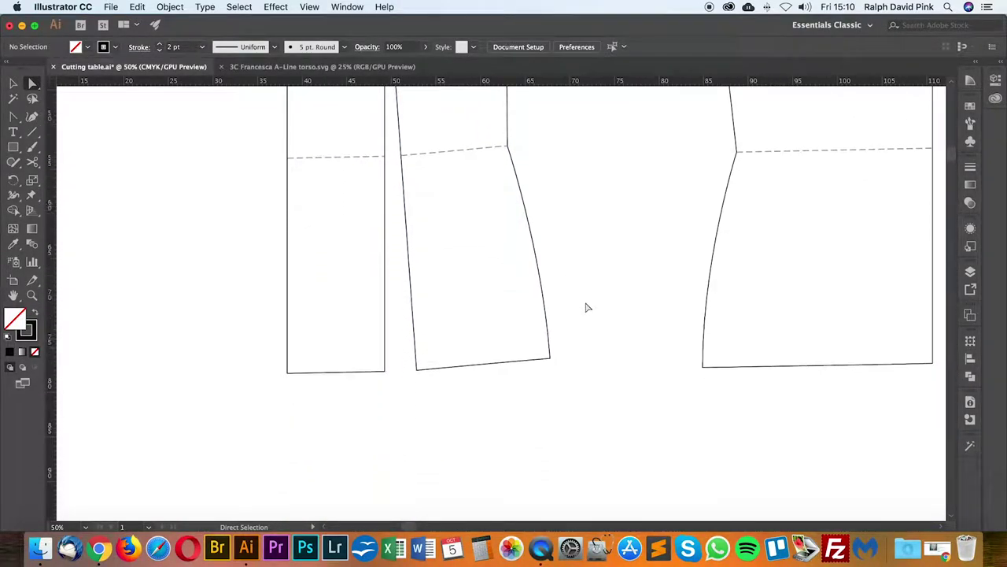
pyautogui.hscroll(2, 584, 305)
pyautogui.scroll(1, 584, 306)
pyautogui.scroll(6, 584, 305)
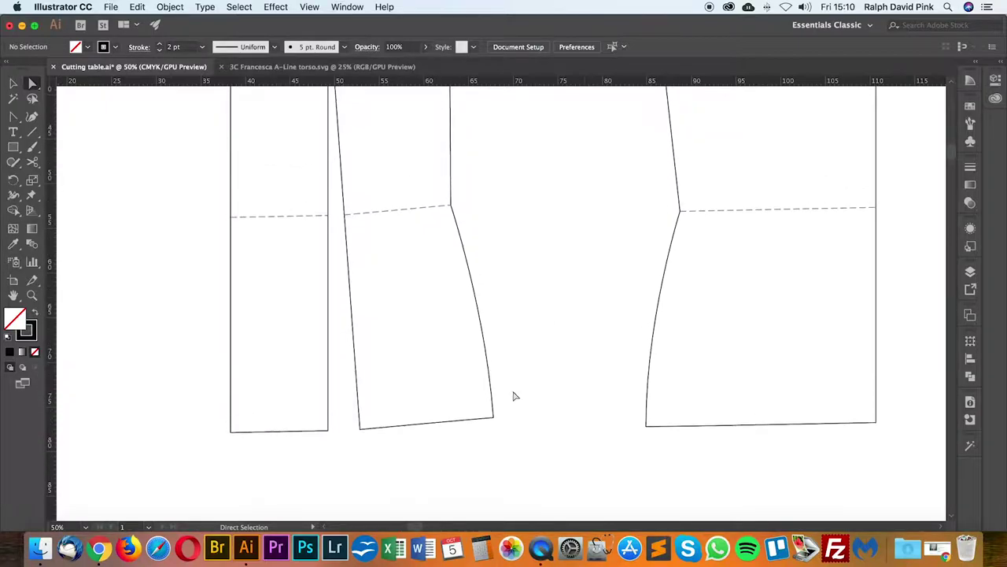
pyautogui.scroll(-3, 519, 432)
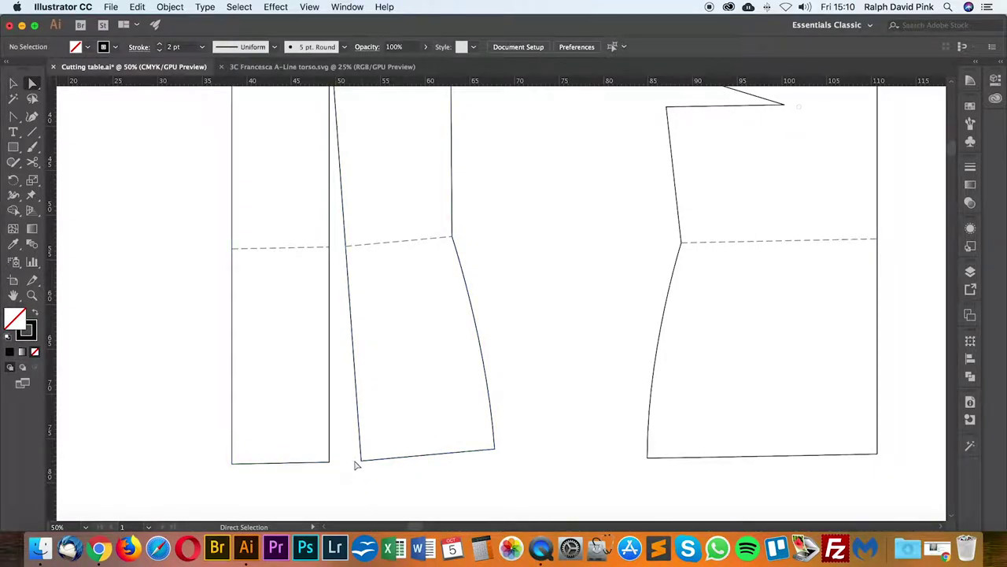
# Step: Try bridging the gap at the hem with a straight line between the centre and side panels' hem corners, and delete it
pyautogui.click(33, 133)
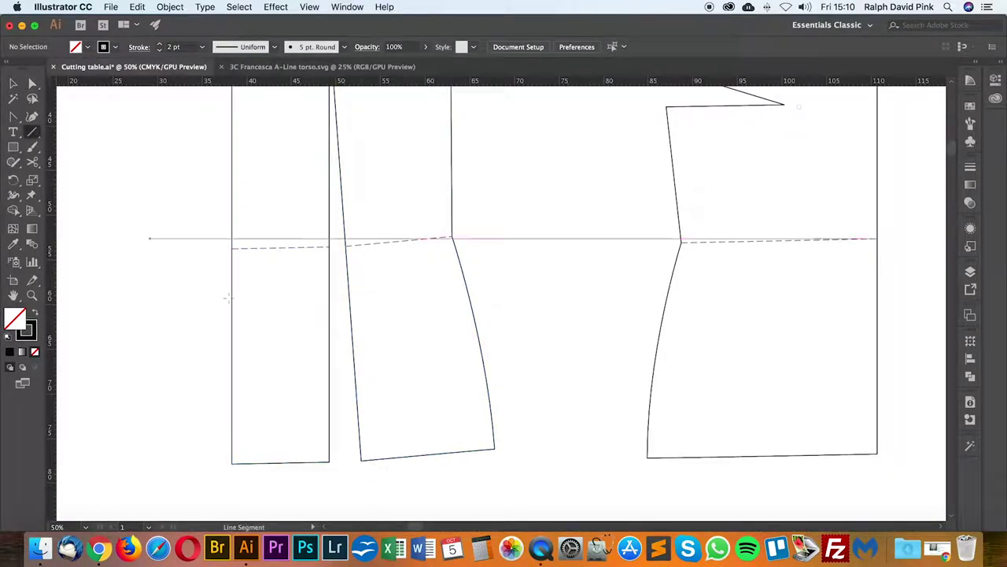
pyautogui.moveTo(329, 462); pyautogui.dragTo(361, 460)
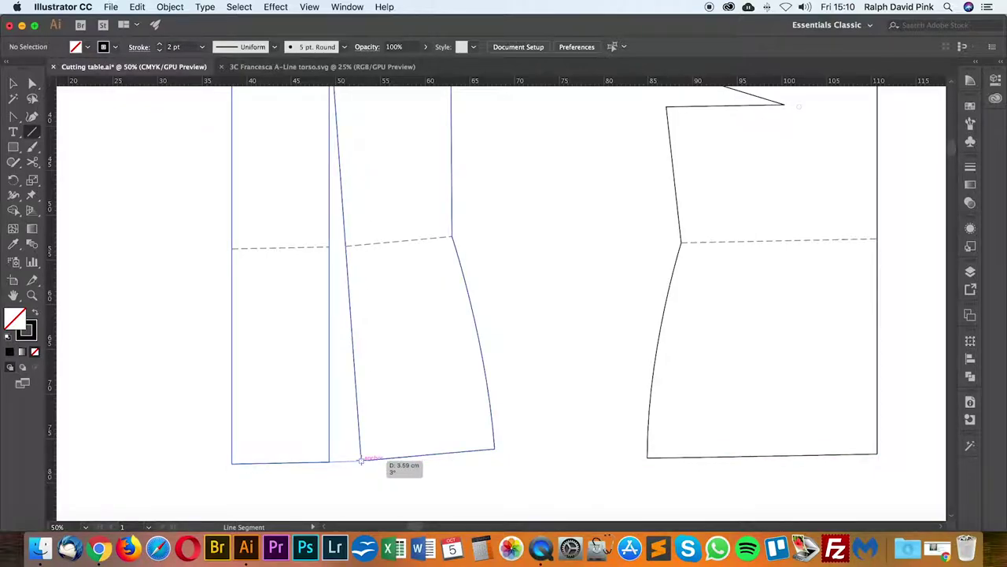
pyautogui.moveTo(360, 459)
pyautogui.mouseDown()
pyautogui.moveTo(312, 462)
pyautogui.moveTo(359, 415)
pyautogui.moveTo(385, 442)
pyautogui.moveTo(361, 460)
pyautogui.mouseUp()
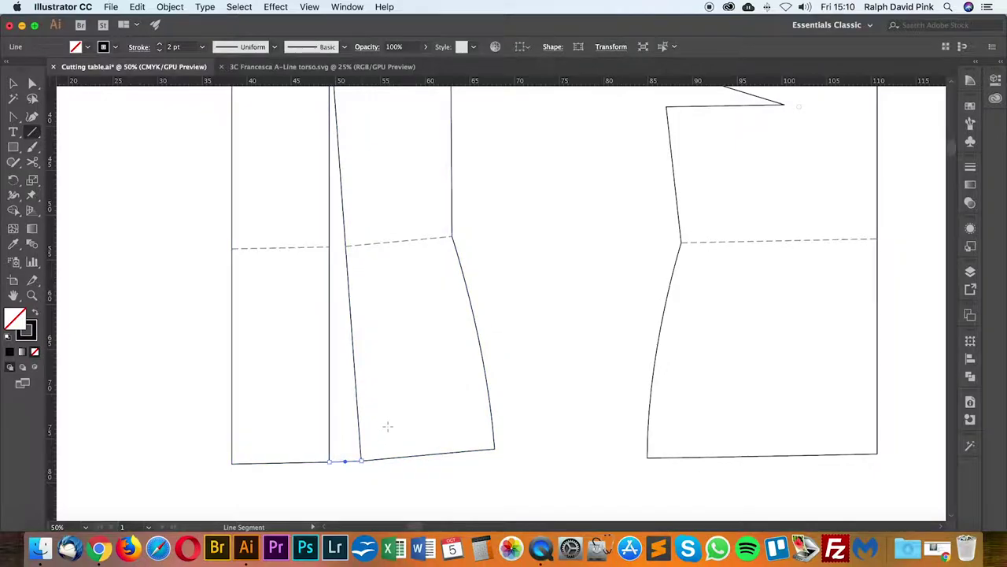
pyautogui.press('Delete')
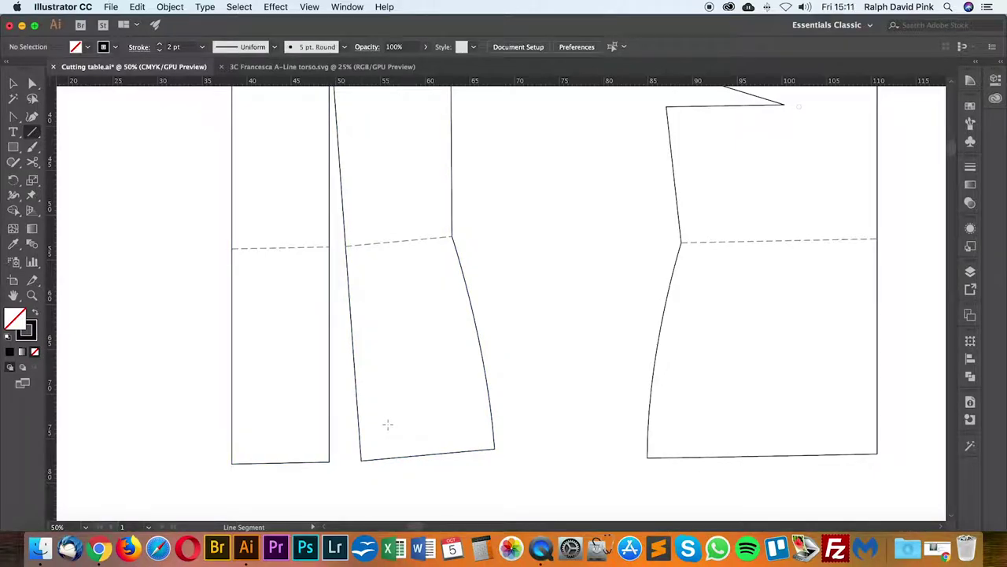
pyautogui.press('a')
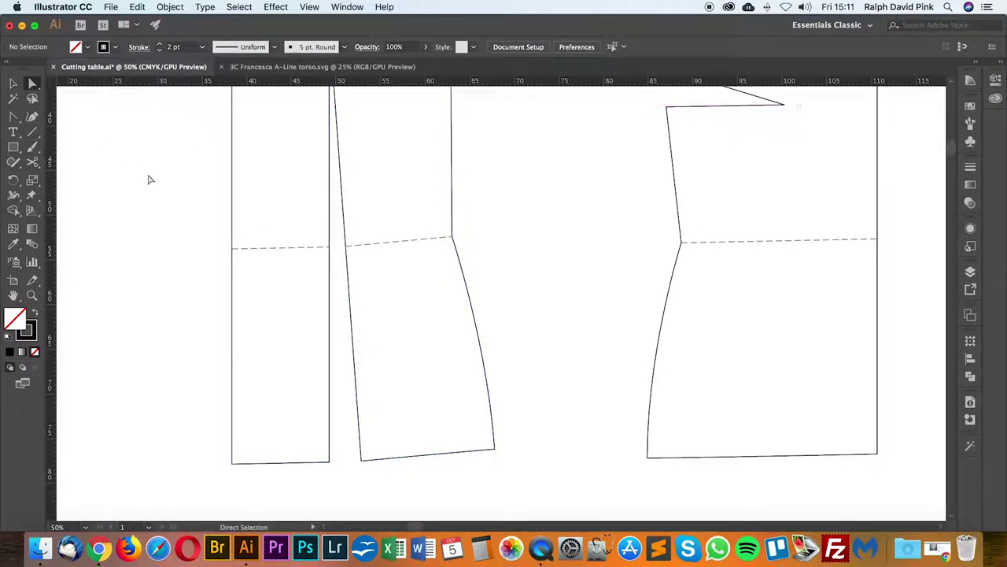
# Step: Draw a line about 28.5 cm wide along the side panel's hem and past the side seam, copying the waistline's dashed style onto it
pyautogui.click(33, 131)
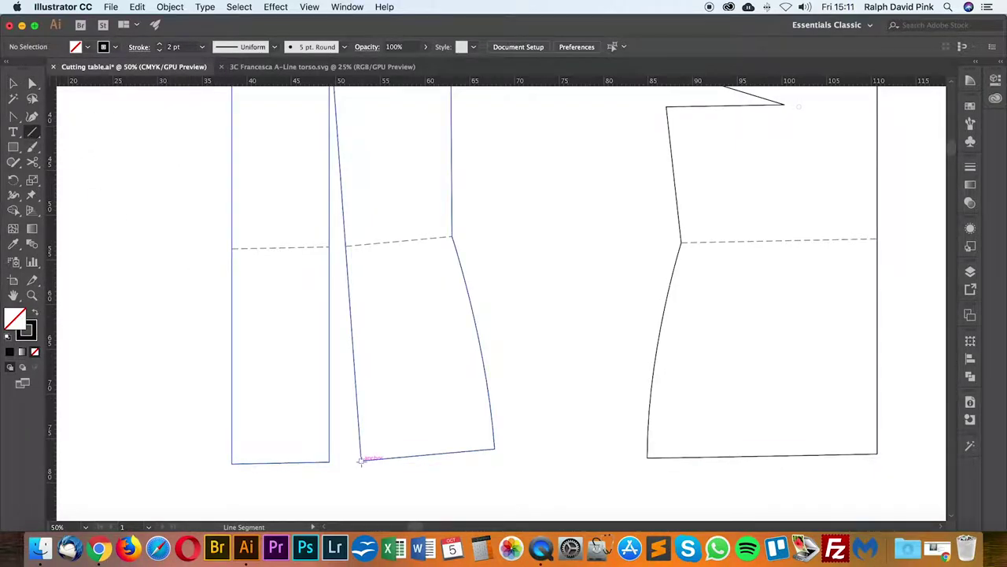
pyautogui.moveTo(360, 459); pyautogui.dragTo(617, 439)
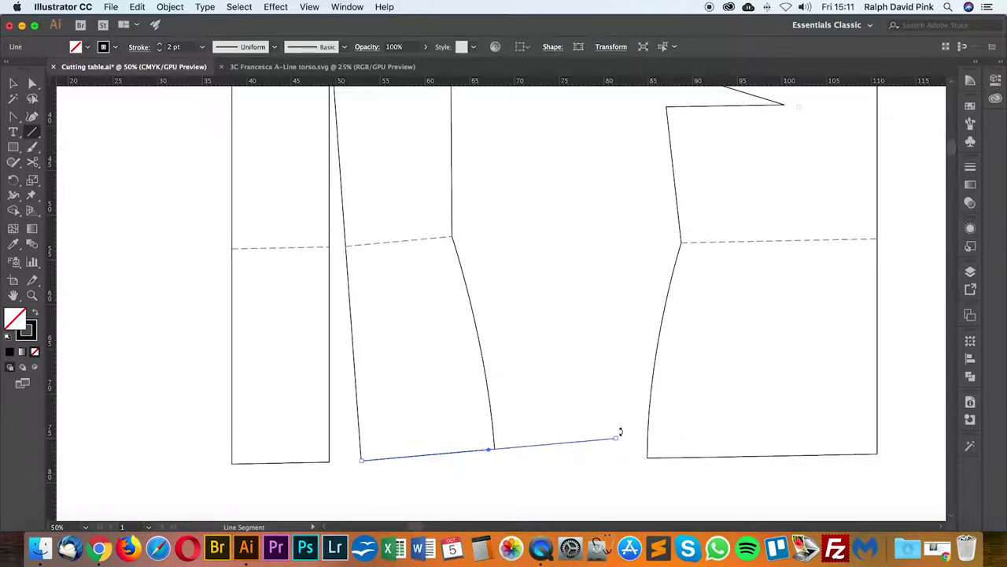
pyautogui.click(14, 244)
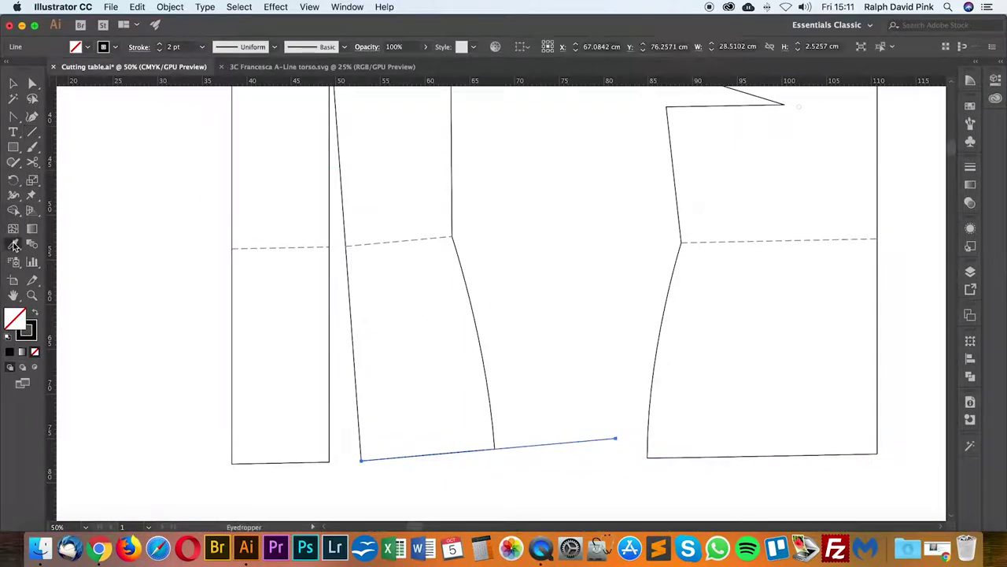
pyautogui.click(391, 240)
pyautogui.press('a')
pyautogui.click(558, 313)
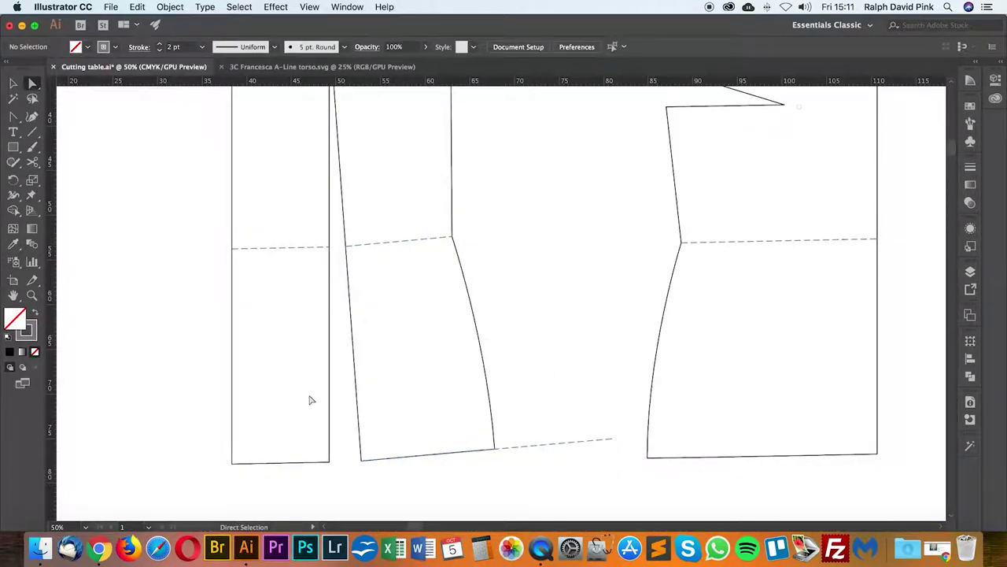
# Step: Draw another line segment across the gap between the two hem corners and delete it
pyautogui.click(32, 132)
pyautogui.moveTo(329, 462); pyautogui.dragTo(361, 461)
pyautogui.press('Delete')
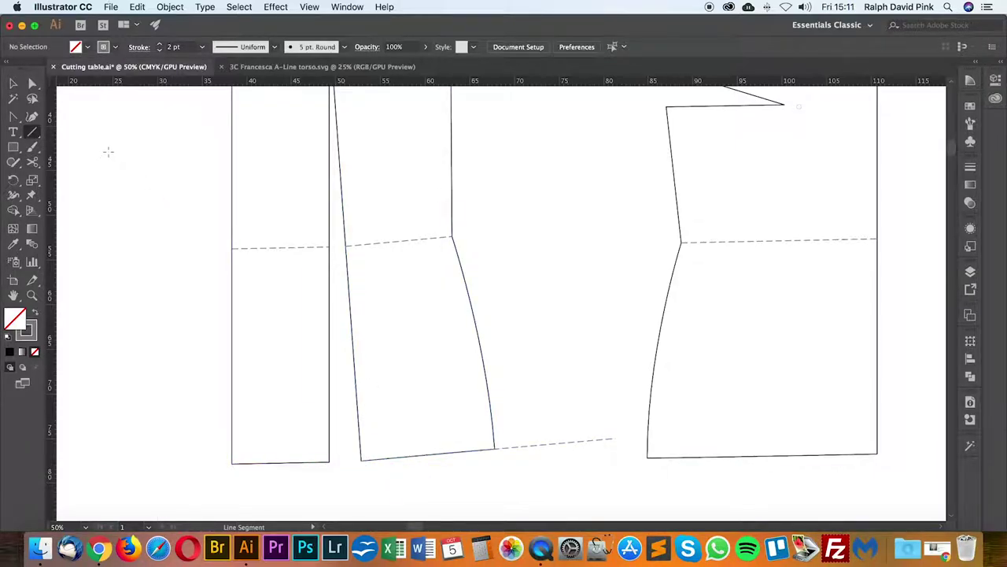
# Step: Copy the Point circle from the key and paste it beside the side panel's hem
pyautogui.scroll(1, 107, 159)
pyautogui.scroll(5, 107, 159)
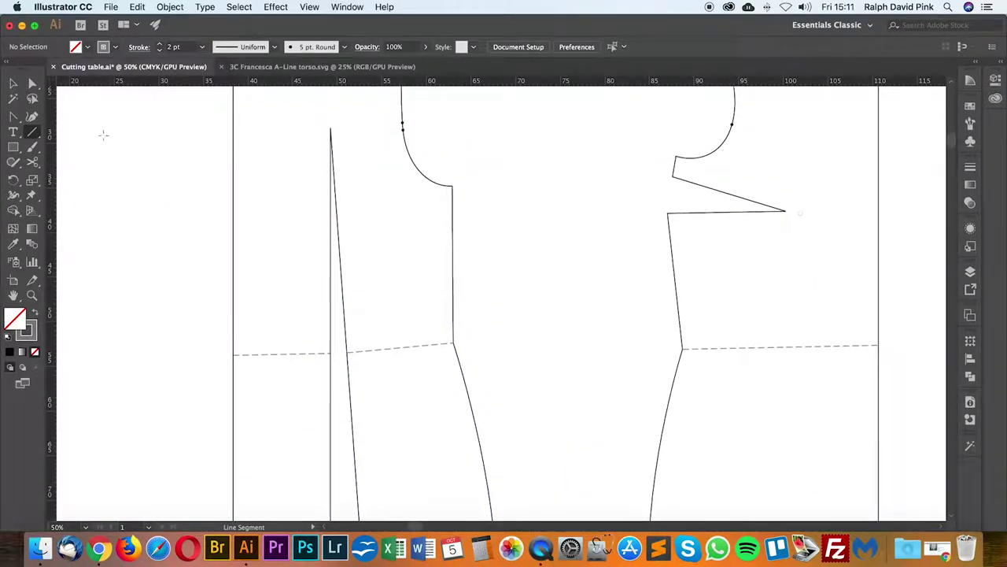
pyautogui.scroll(4, 472, 299)
pyautogui.click(14, 84)
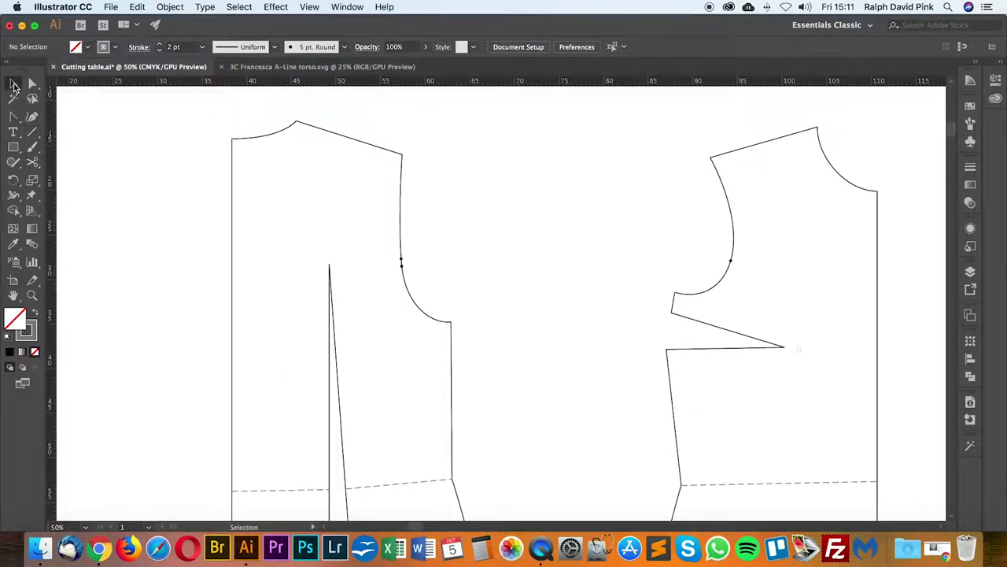
pyautogui.scroll(6, 145, 181)
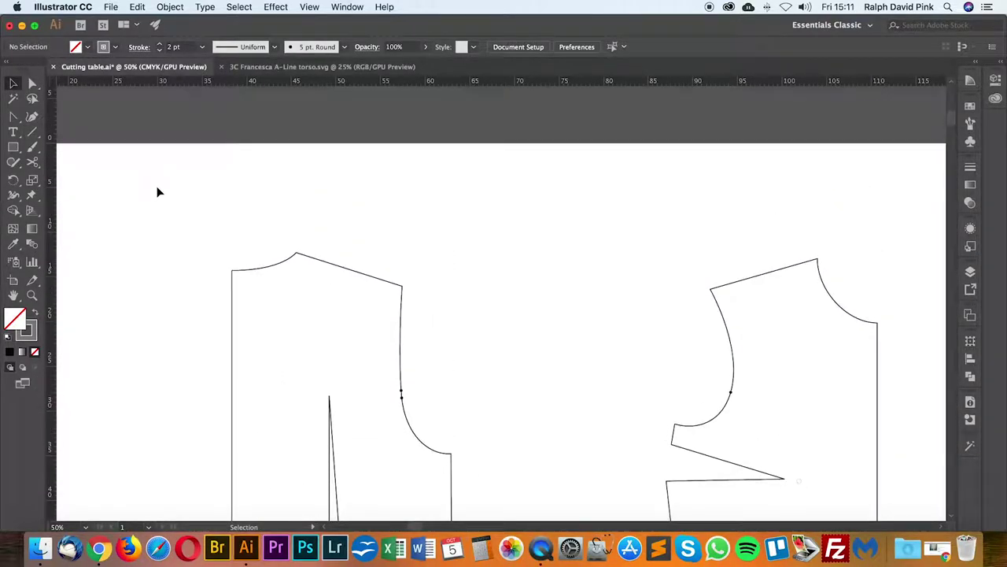
pyautogui.hscroll(-3, 181, 240)
pyautogui.moveTo(90, 276); pyautogui.dragTo(630, 180)
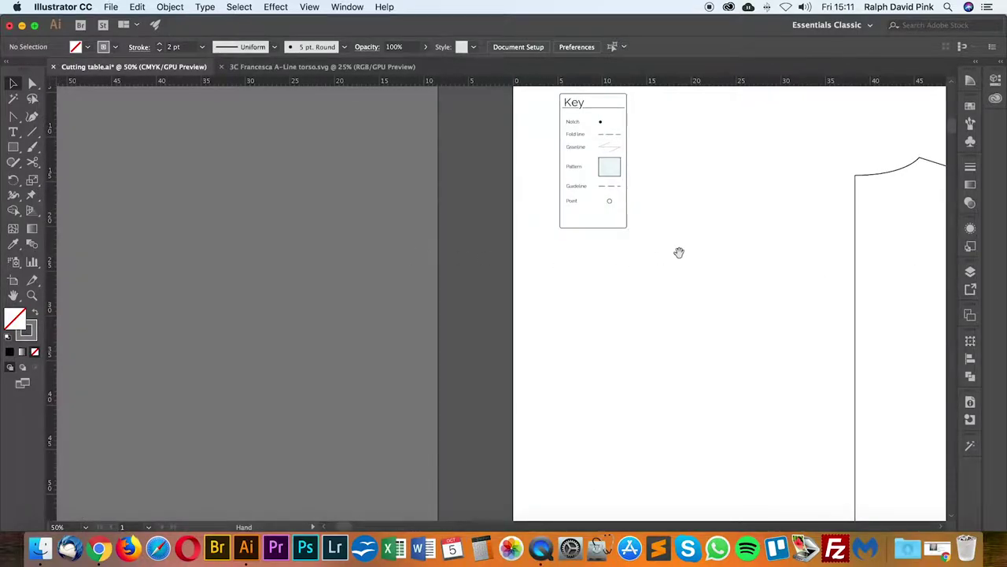
pyautogui.moveTo(679, 252); pyautogui.dragTo(472, 364)
pyautogui.click(402, 316)
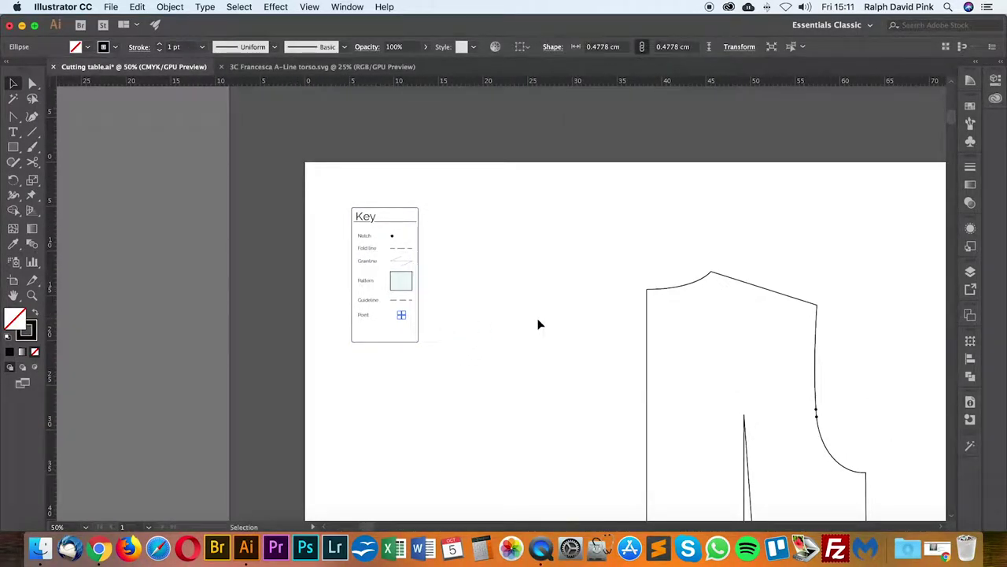
pyautogui.moveTo(651, 413); pyautogui.dragTo(355, 138)
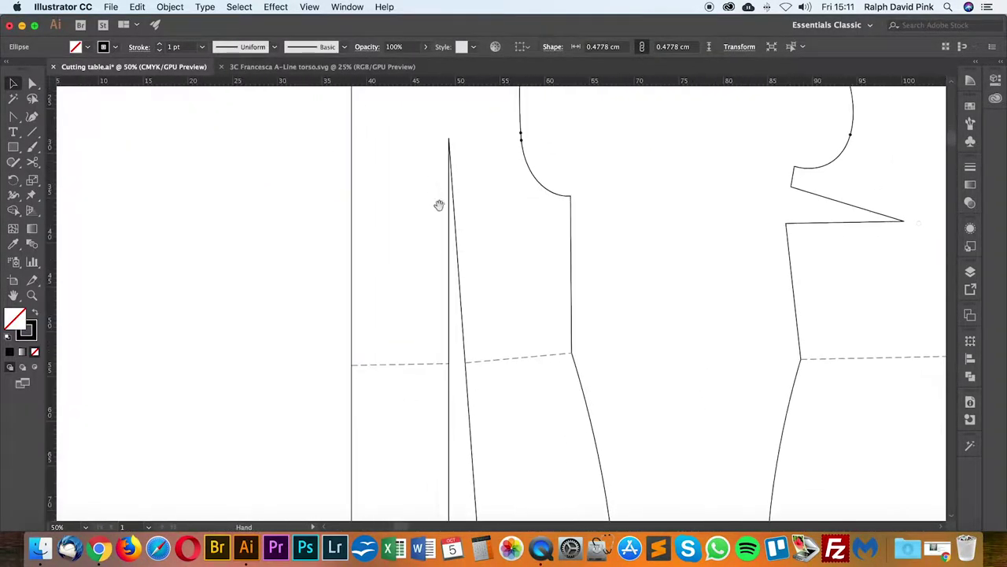
pyautogui.moveTo(536, 440); pyautogui.dragTo(402, 202)
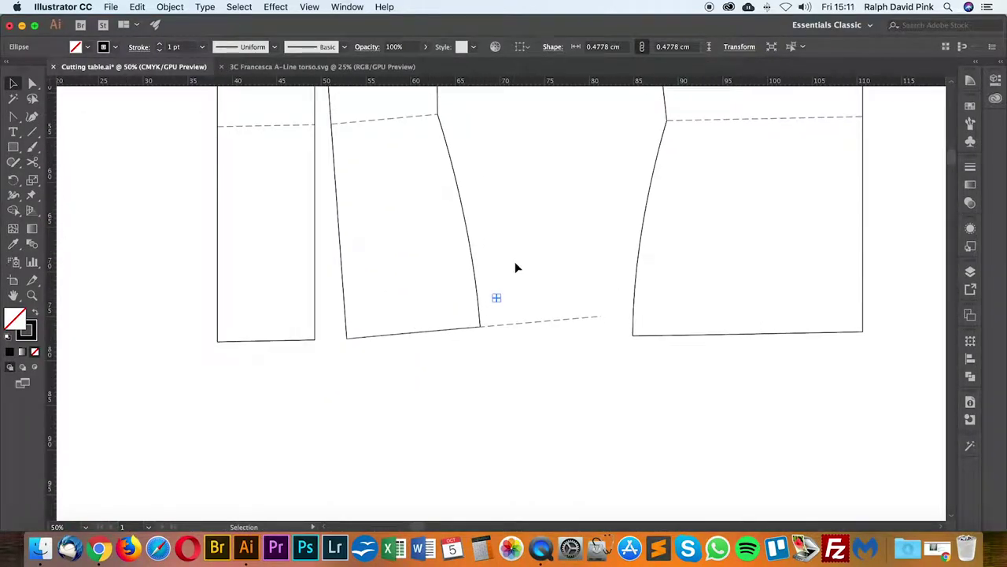
# Step: Centre the pasted point marker on the side panel's hem corner at the side seam
pyautogui.press('super+equal')
pyautogui.press('super+equal')
pyautogui.click(523, 290)
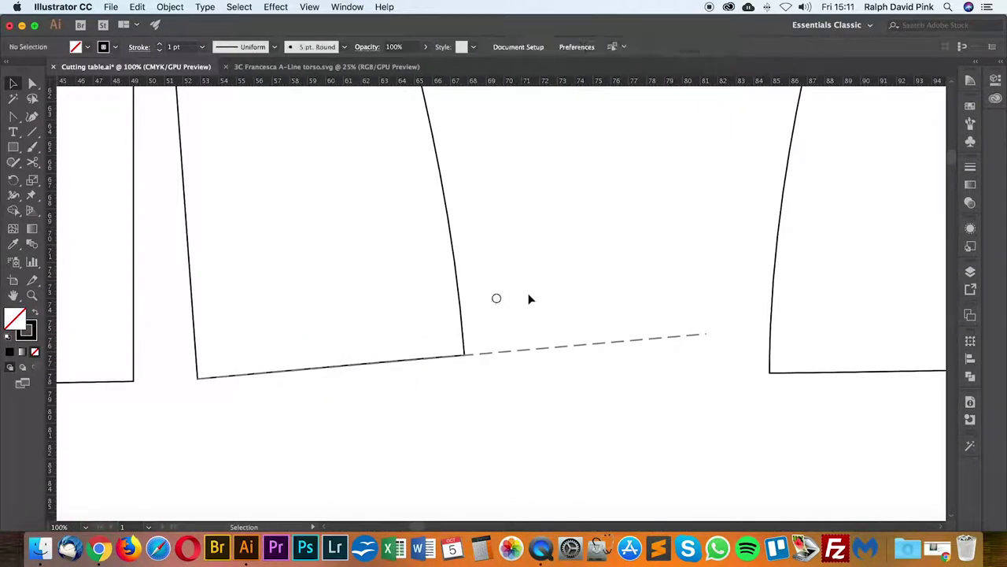
pyautogui.click(497, 298)
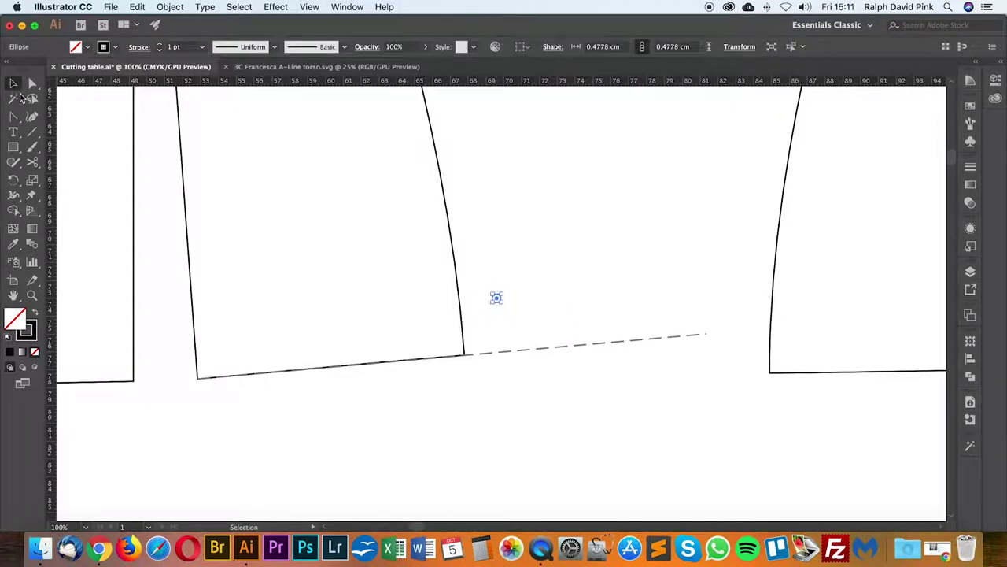
pyautogui.moveTo(496, 298); pyautogui.dragTo(465, 354)
# Step: Move the point marker 3.59 cm horizontally and 0 cm vertically away from the hem corner
pyautogui.press('Return')
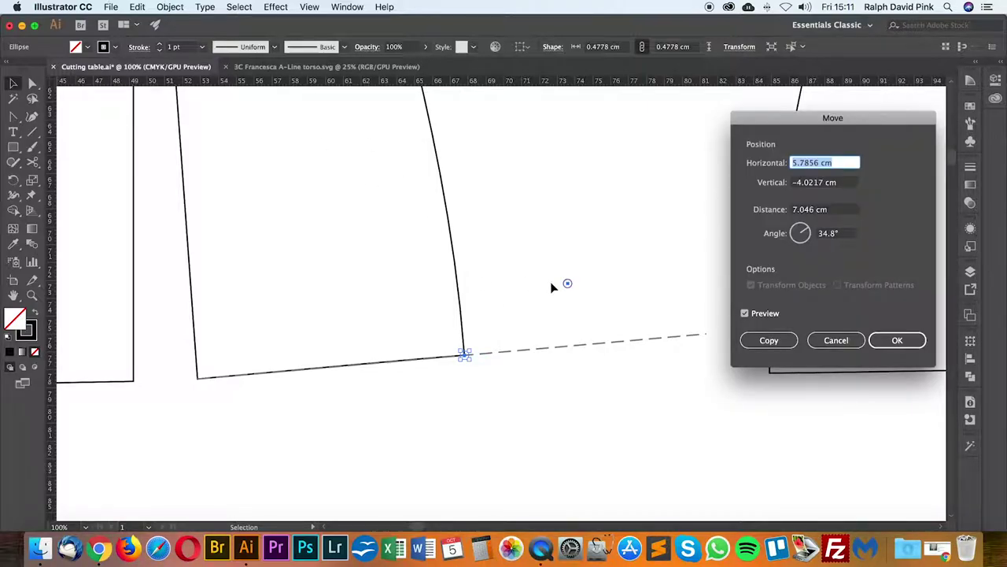
pyautogui.write('3.59')
pyautogui.press('Tab')
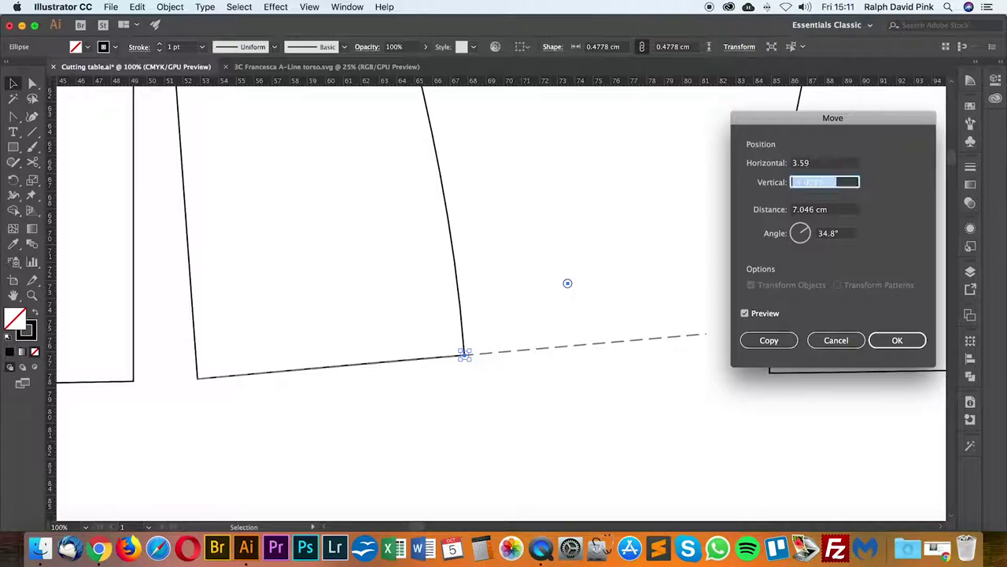
pyautogui.write('0')
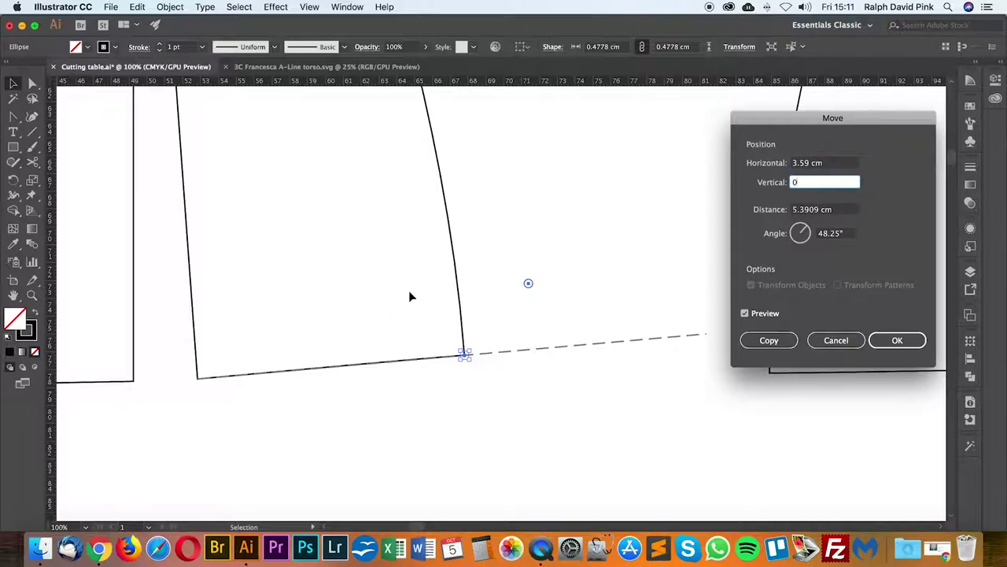
pyautogui.click(745, 313)
pyautogui.click(746, 313)
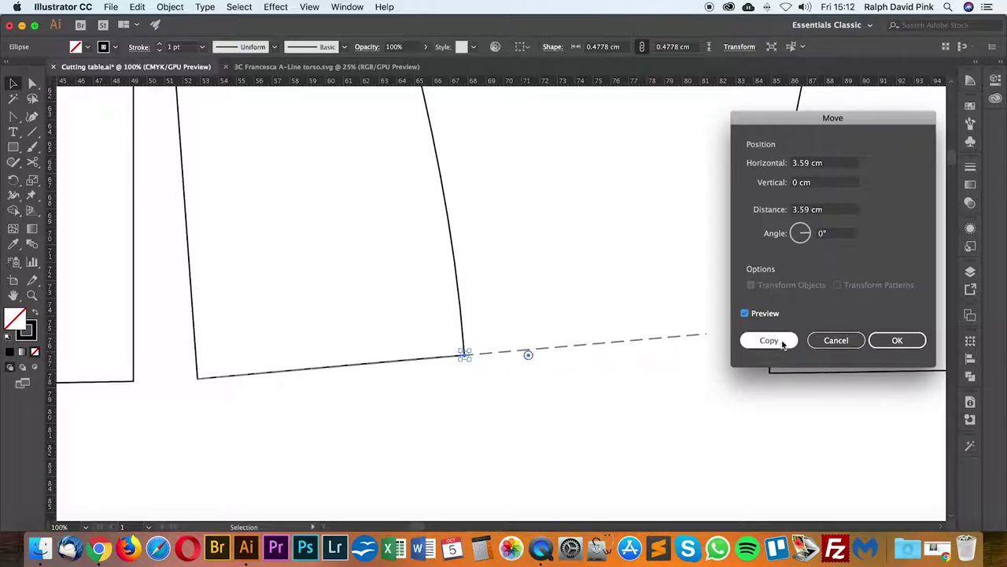
pyautogui.click(897, 340)
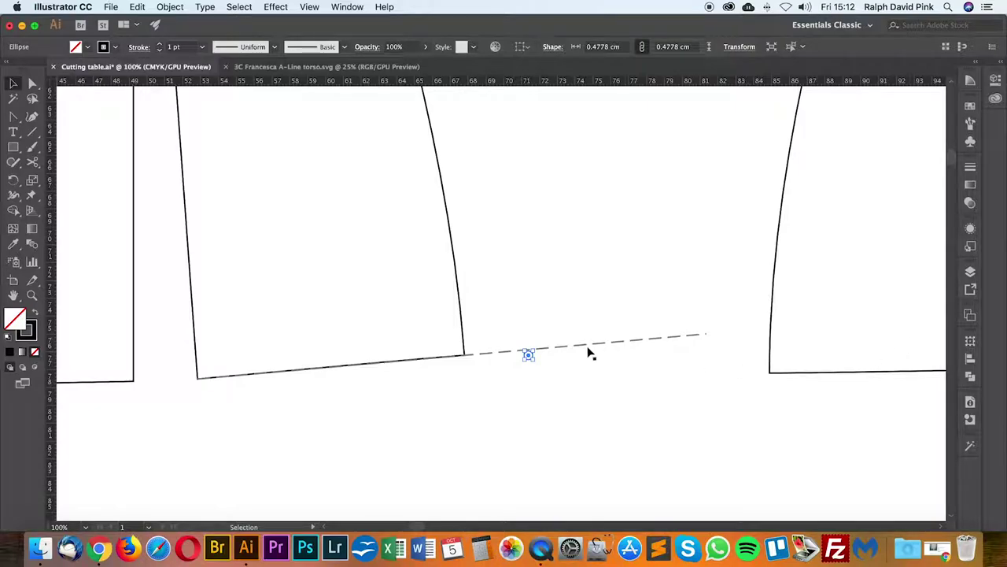
# Step: Rotate the point marker about the side panel's hem corner until it sits on the dashed hem extension
pyautogui.click(14, 182)
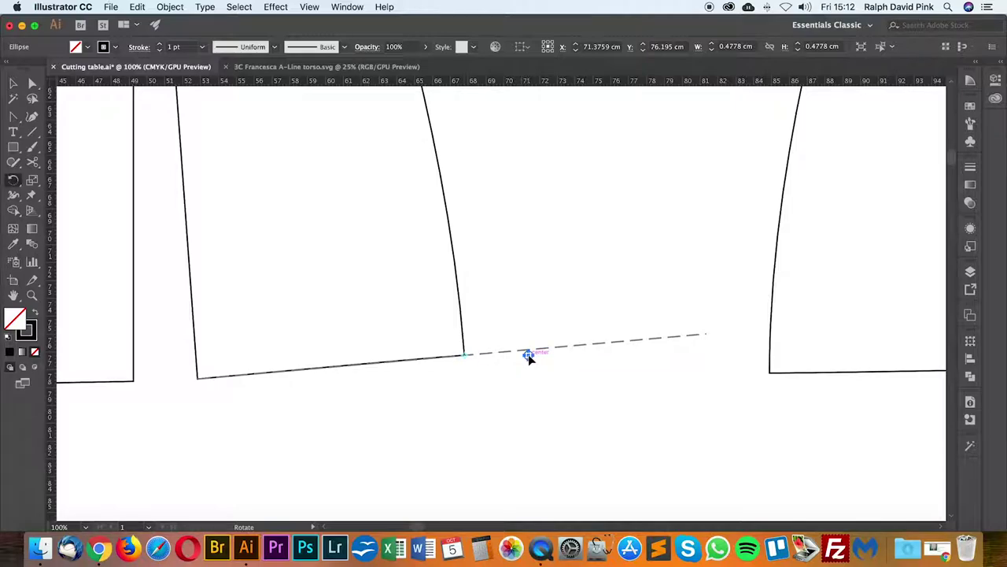
pyautogui.moveTo(528, 356)
pyautogui.mouseDown()
pyautogui.moveTo(522, 322)
pyautogui.moveTo(407, 347)
pyautogui.moveTo(560, 363)
pyautogui.moveTo(496, 279)
pyautogui.moveTo(559, 302)
pyautogui.moveTo(530, 354)
pyautogui.moveTo(515, 320)
pyautogui.moveTo(529, 350)
pyautogui.mouseUp()
pyautogui.press('a')
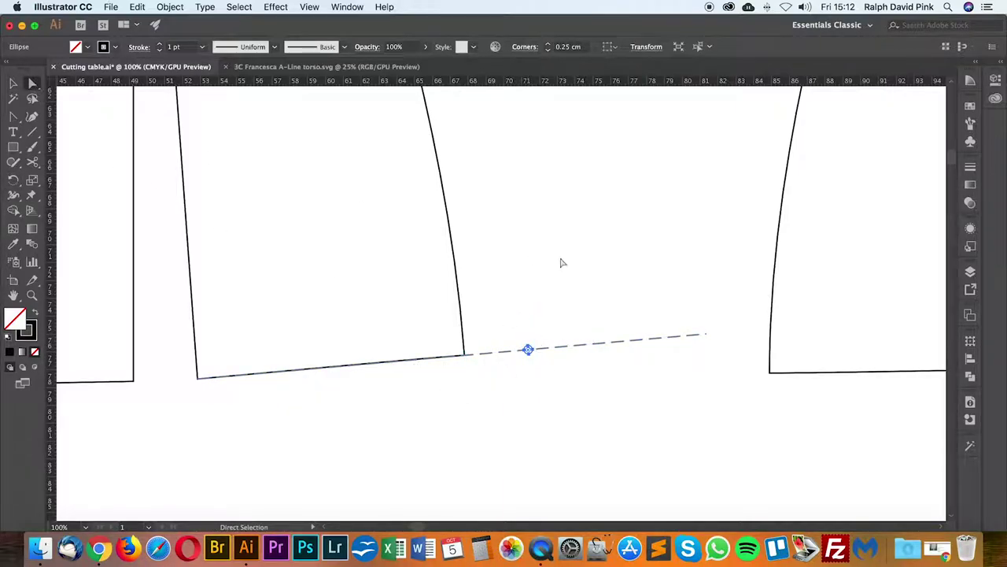
pyautogui.click(628, 280)
# Step: Delete the dashed line extending the side panel's hem past the side seam
pyautogui.click(510, 356)
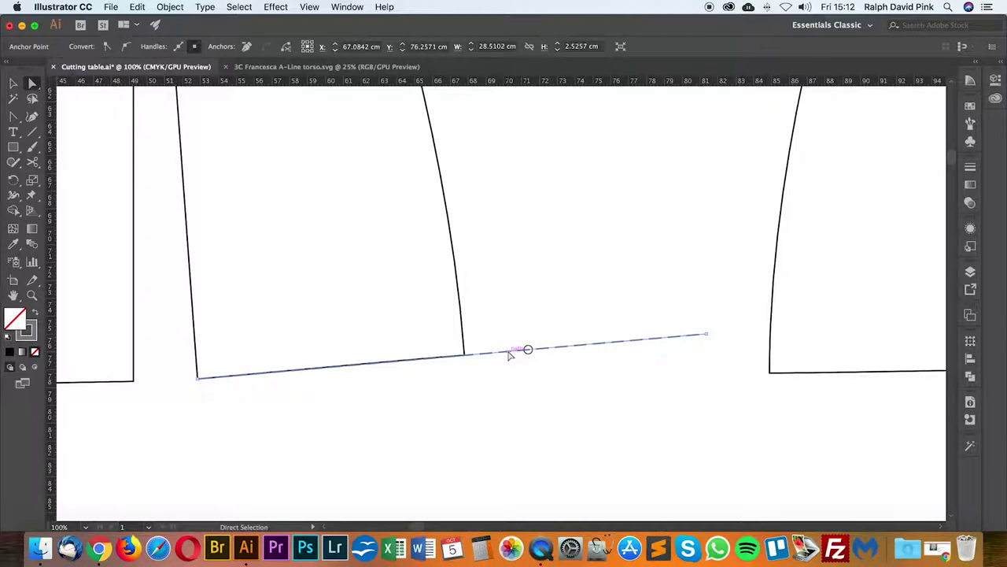
pyautogui.moveTo(500, 330); pyautogui.dragTo(485, 392)
pyautogui.press('Delete')
pyautogui.press('super+minus')
pyautogui.press('super+minus')
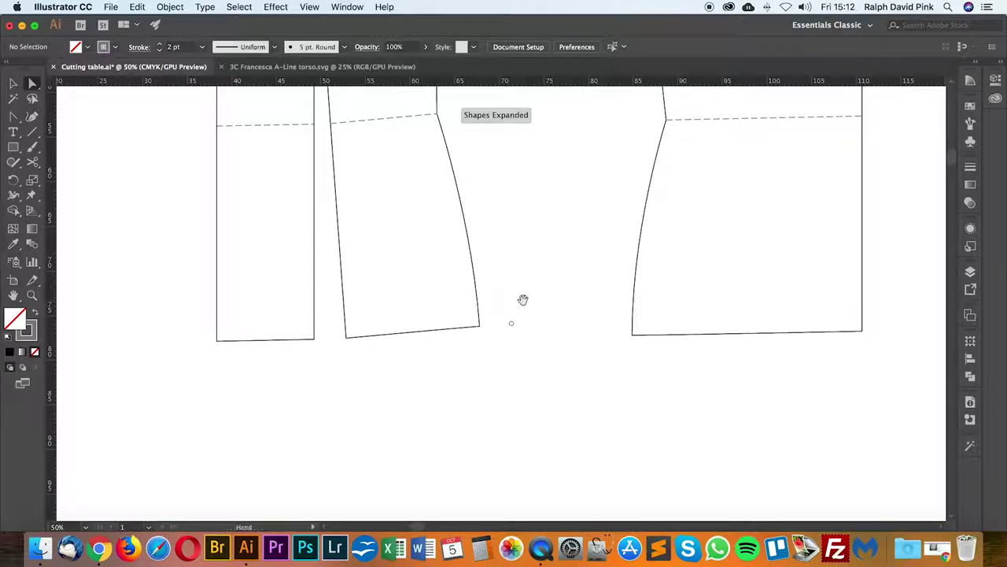
# Step: Draw a line segment along the side seam from the underarm corner to the waistline and deselect it
pyautogui.moveTo(513, 258); pyautogui.dragTo(506, 395)
pyautogui.moveTo(474, 249); pyautogui.dragTo(488, 306)
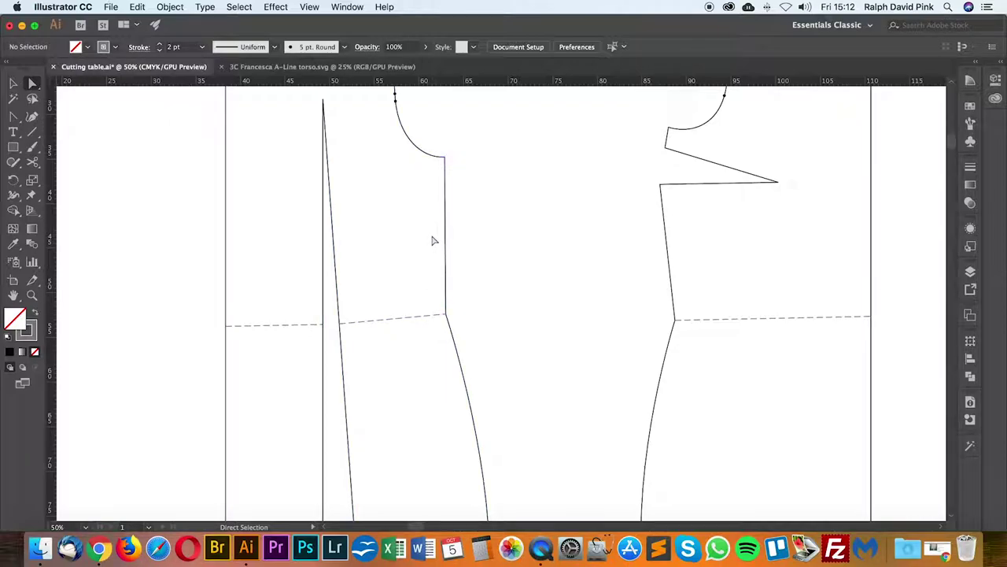
pyautogui.press('super+equal')
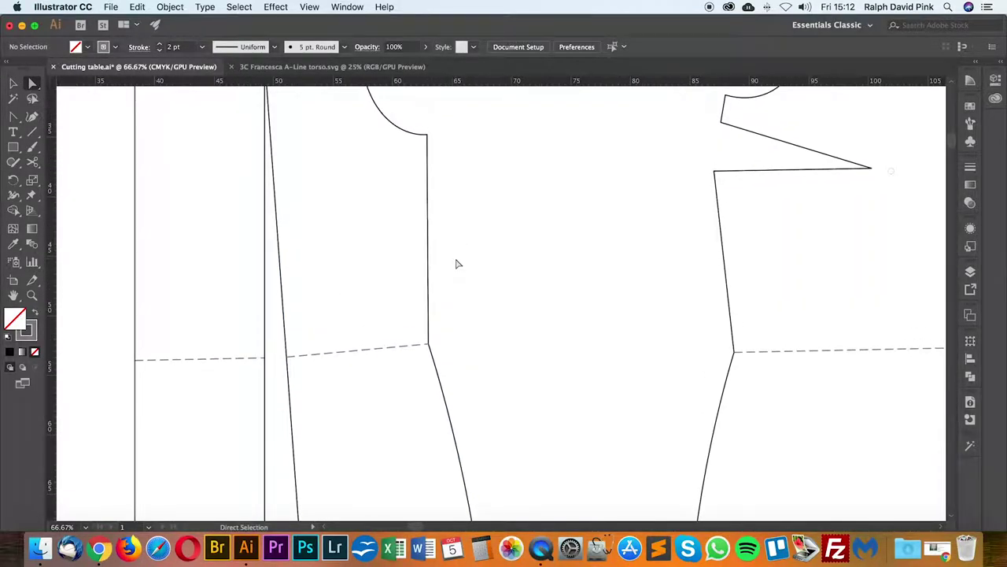
pyautogui.click(33, 132)
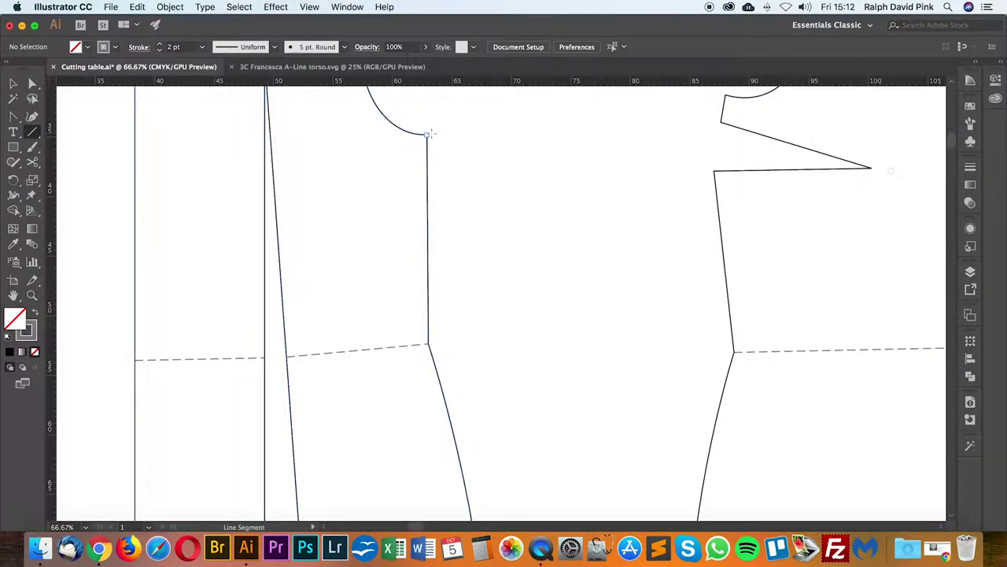
pyautogui.moveTo(428, 134); pyautogui.dragTo(428, 344)
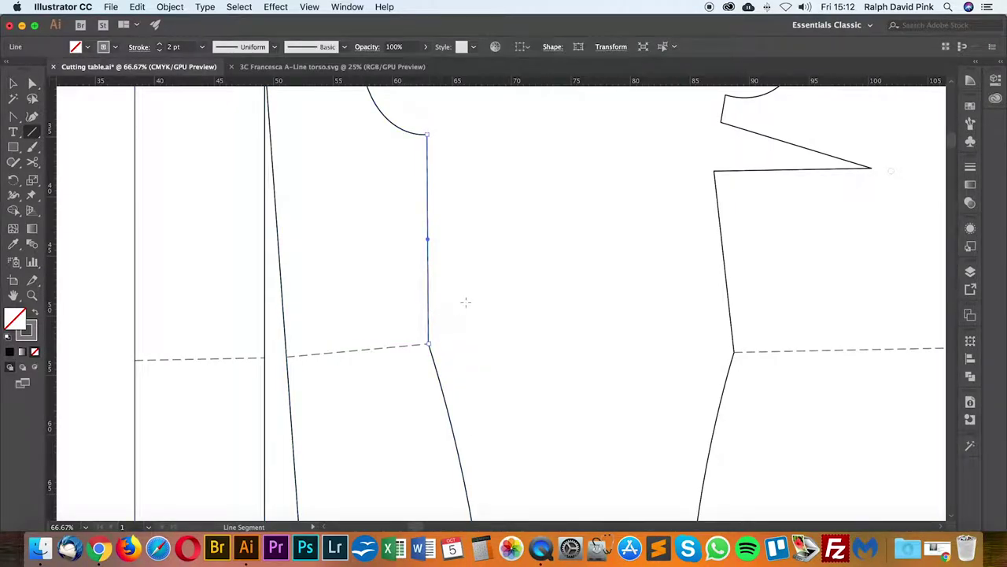
pyautogui.press('shift+super+a')
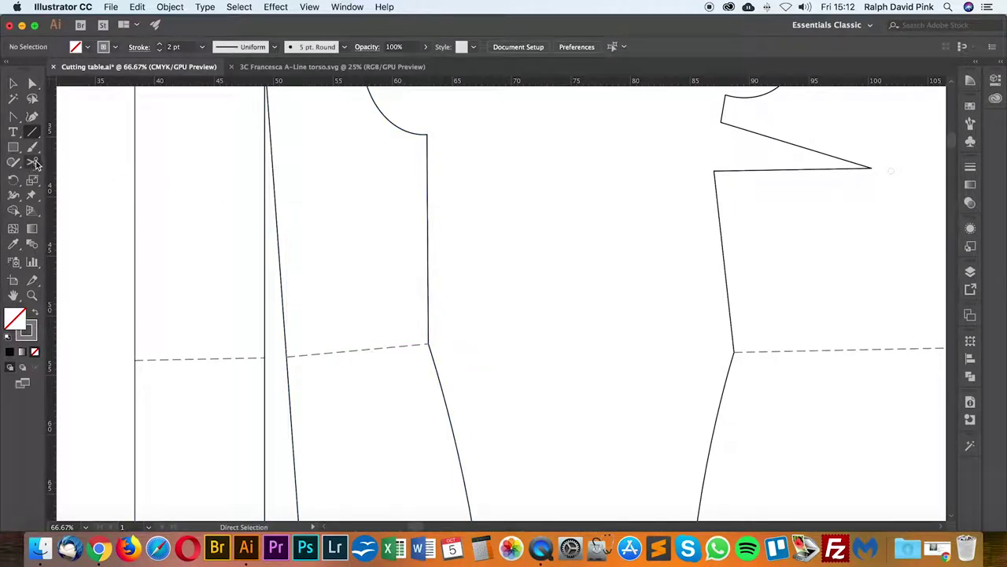
pyautogui.press('v')
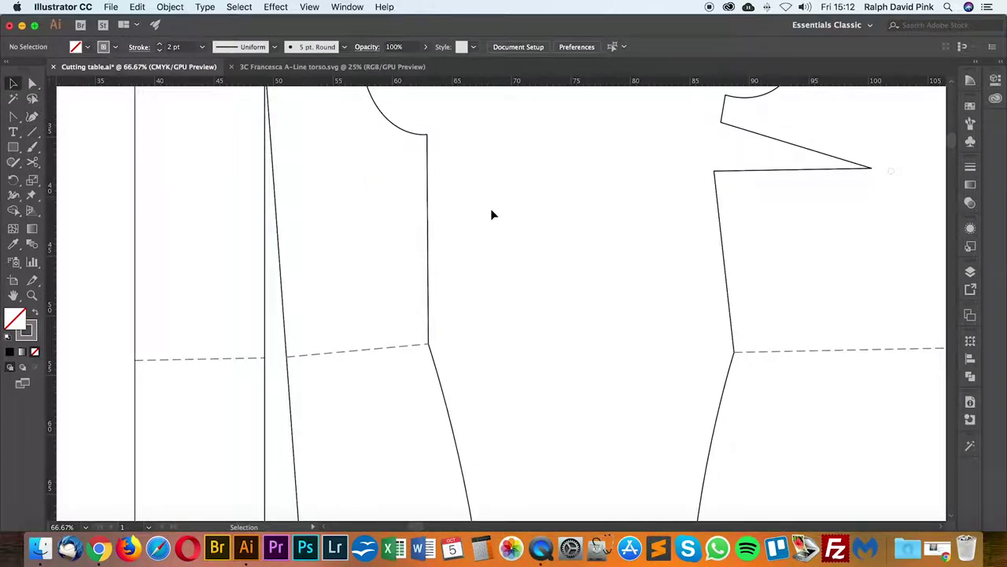
# Step: Paste another point marker and centre it on the underarm corner at the base of the armhole
pyautogui.press('super+v')
pyautogui.press('super+shift+a')
pyautogui.moveTo(497, 301); pyautogui.dragTo(370, 148)
pyautogui.press('super+equal')
pyautogui.press('super+equal')
pyautogui.click(450, 300)
pyautogui.moveTo(427, 316)
pyautogui.mouseDown()
pyautogui.moveTo(478, 278)
pyautogui.moveTo(419, 316)
pyautogui.mouseUp()
pyautogui.click(477, 287)
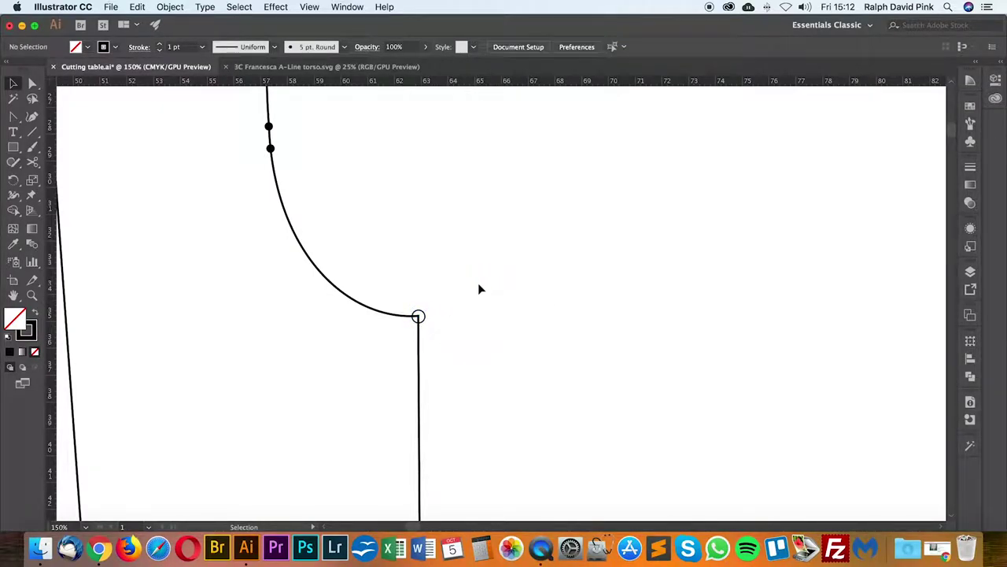
# Step: Measure the side seam from the underarm marker to the waistline with the Line Segment tool
pyautogui.scroll(-2, 478, 287)
pyautogui.moveTo(510, 338); pyautogui.dragTo(466, 234)
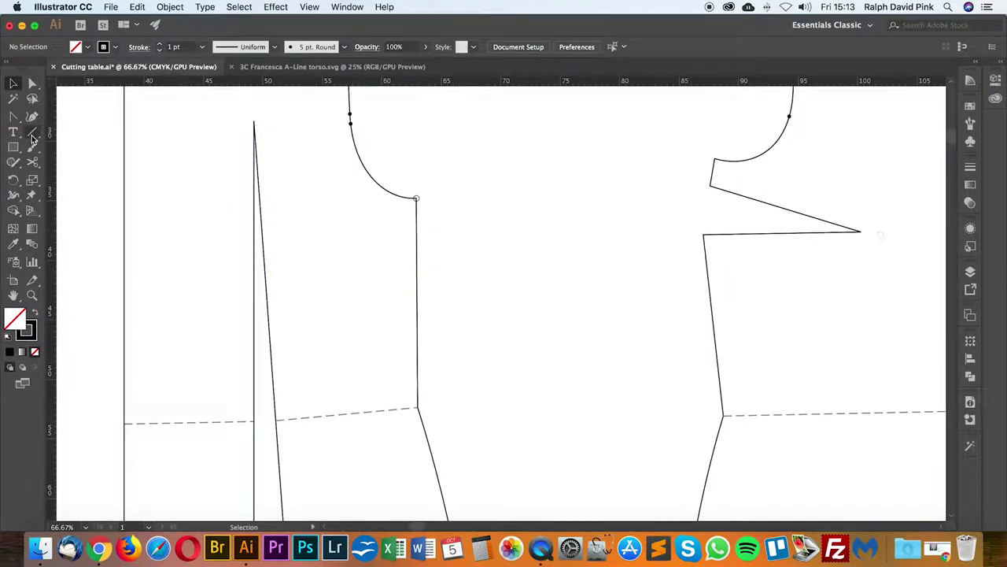
pyautogui.press('\\')
pyautogui.moveTo(417, 198); pyautogui.dragTo(418, 406)
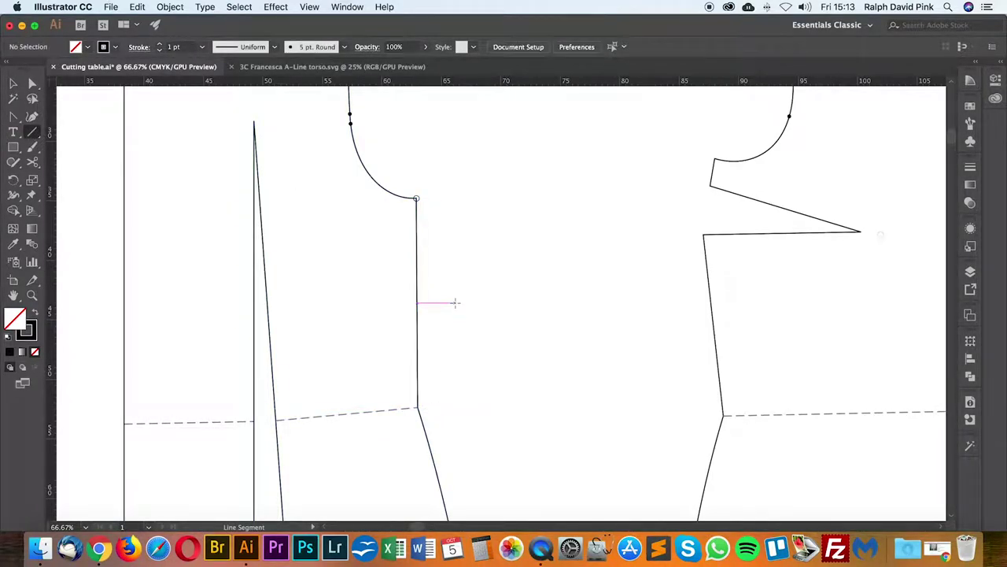
# Step: Move the underarm point marker 0 cm horizontally and half of 17.59 cm, 8.795 cm, vertically down the side seam
pyautogui.click(12, 83)
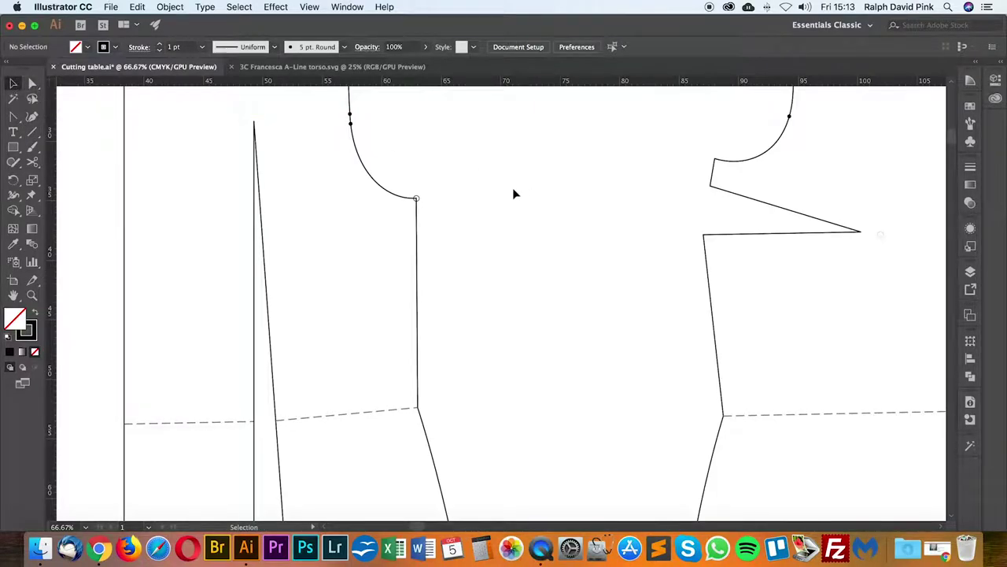
pyautogui.click(435, 192)
pyautogui.press('Return')
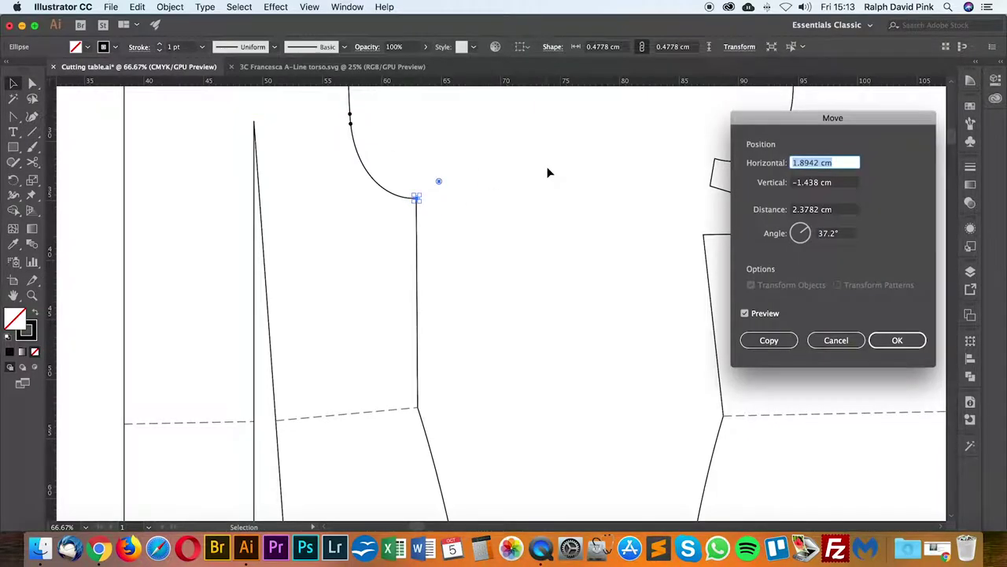
pyautogui.write('0')
pyautogui.press('Tab')
pyautogui.write('1')
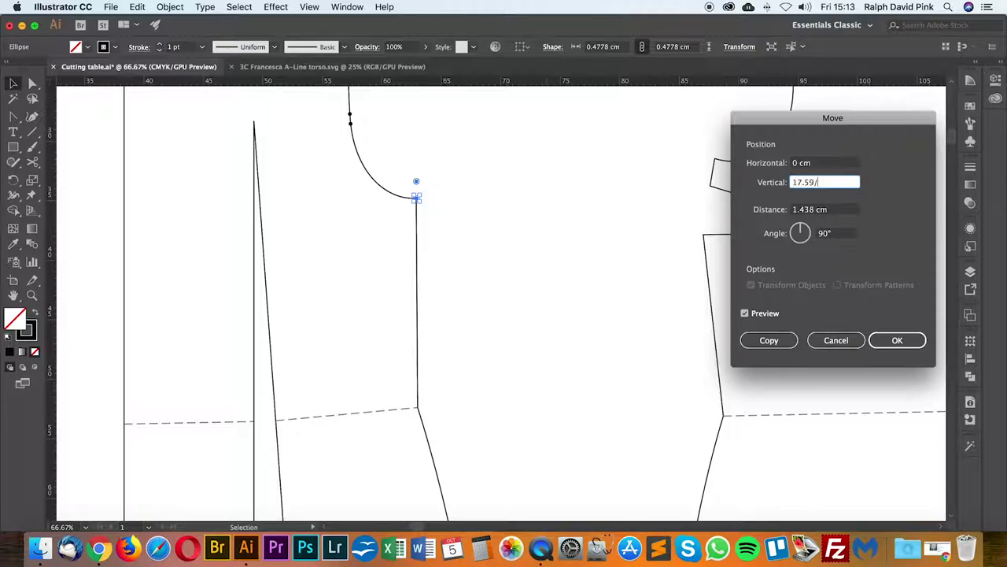
pyautogui.click(820, 164)
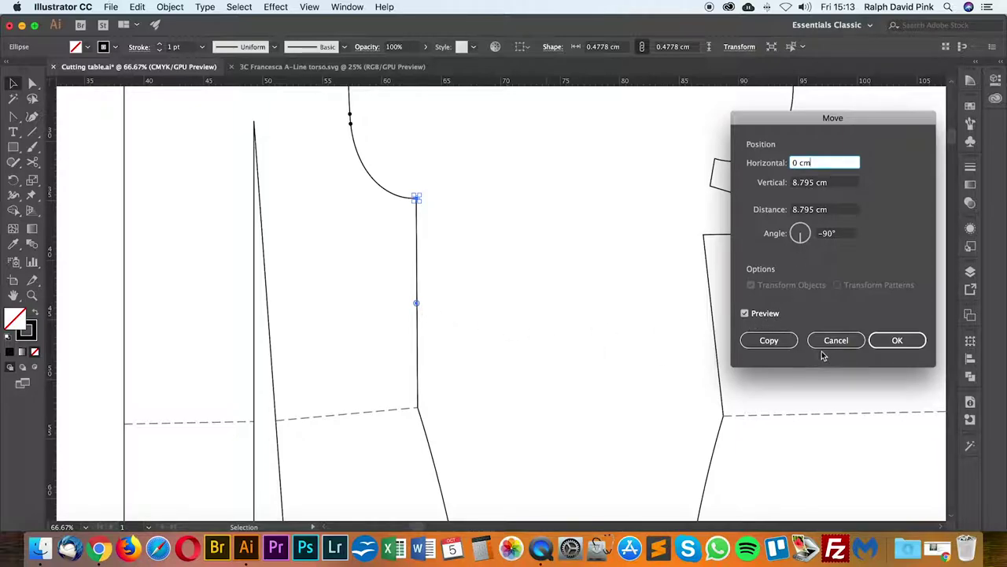
pyautogui.click(898, 341)
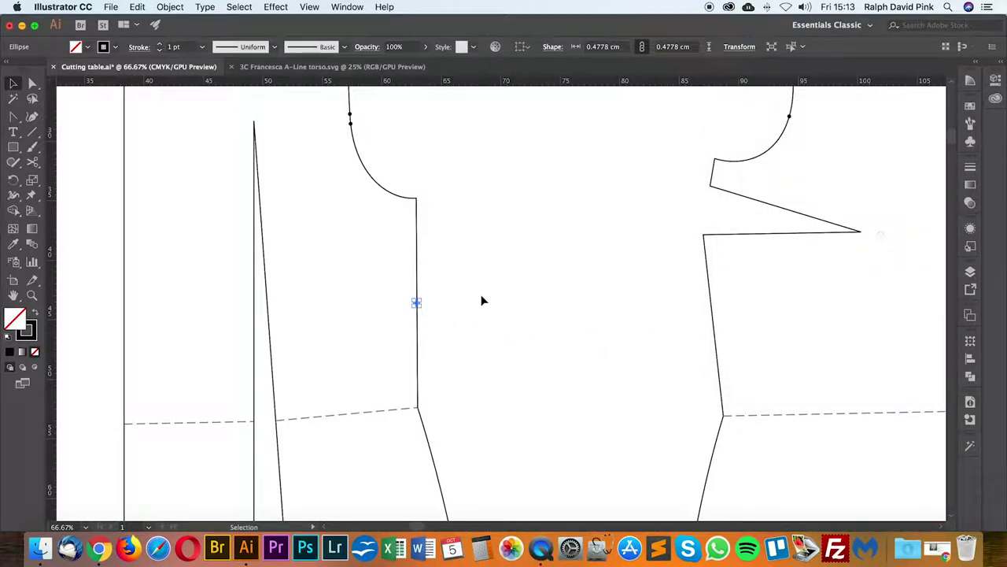
# Step: Nudge the point marker sideways until it is centred on the side seam line
pyautogui.click(476, 296)
pyautogui.press('super+equal')
pyautogui.press('super+equal')
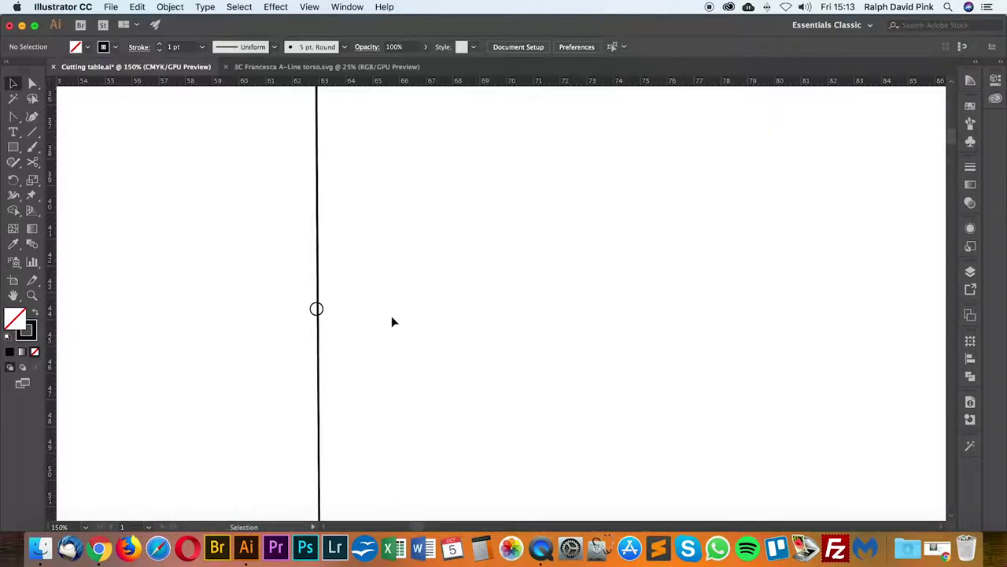
pyautogui.click(317, 309)
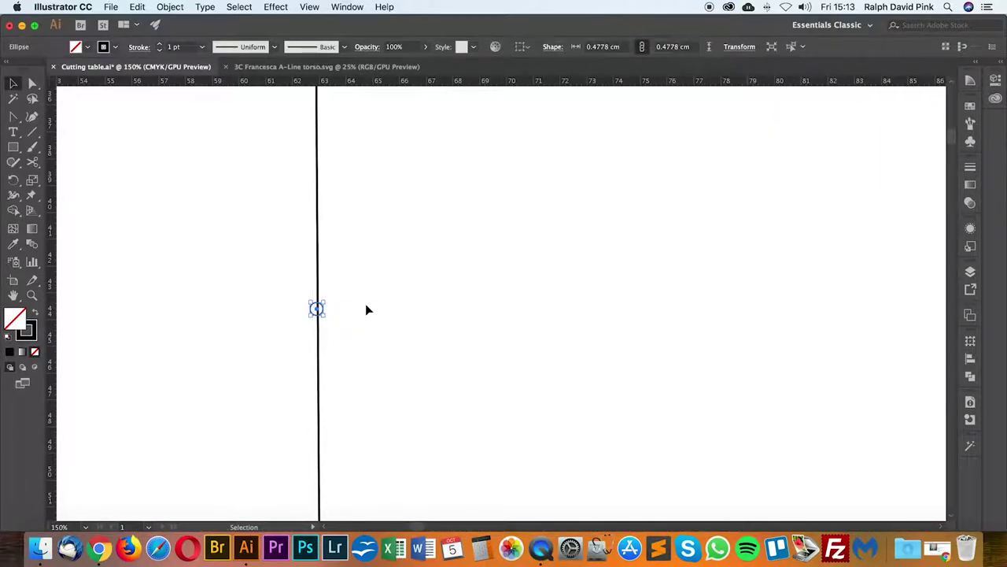
pyautogui.click(422, 290)
pyautogui.click(314, 308)
pyautogui.press('Right')
pyautogui.press('Right')
pyautogui.press('Right')
pyautogui.press('Left')
pyautogui.press('Left')
pyautogui.click(409, 262)
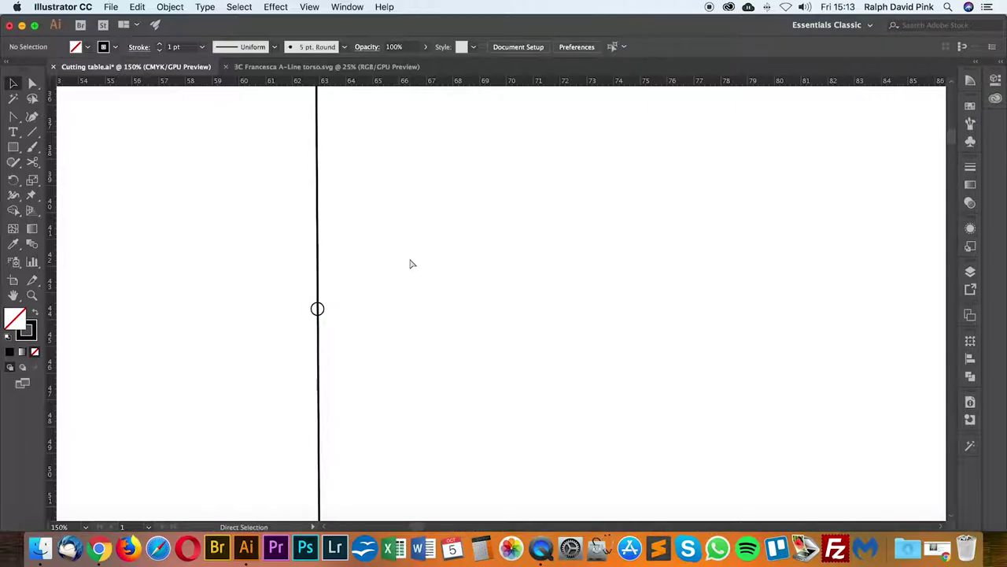
# Step: Move the side seam point marker -1.25 cm horizontally, inward from the side seam line
pyautogui.press('super+minus')
pyautogui.press('super+minus')
pyautogui.press('super+minus')
pyautogui.hscroll(2, 449, 287)
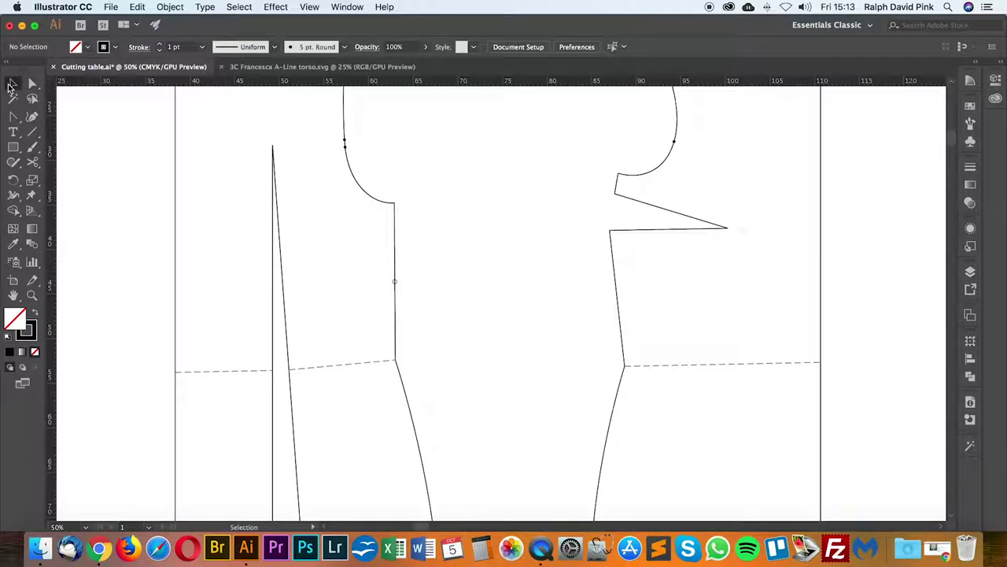
pyautogui.moveTo(392, 278); pyautogui.dragTo(398, 285)
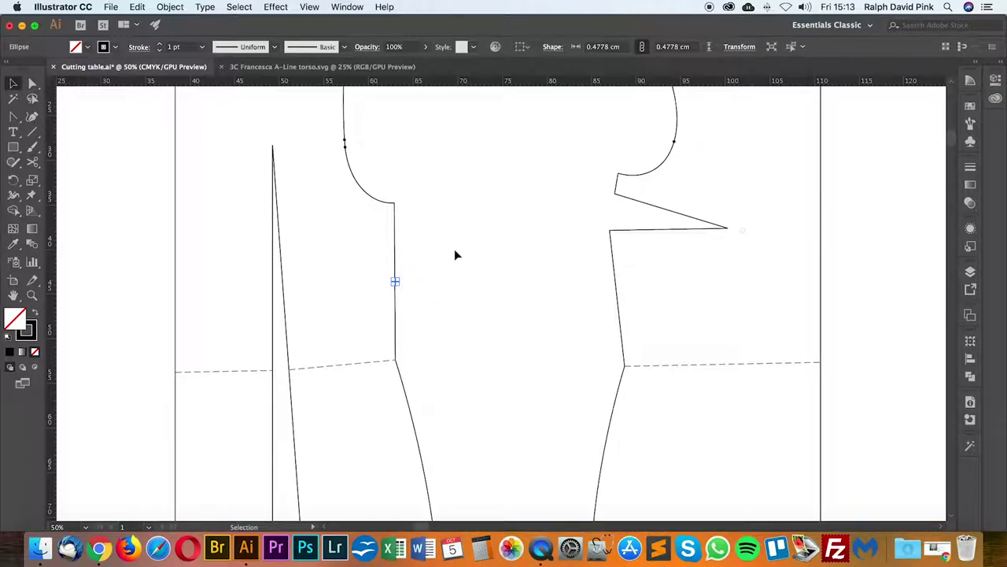
pyautogui.press('Return')
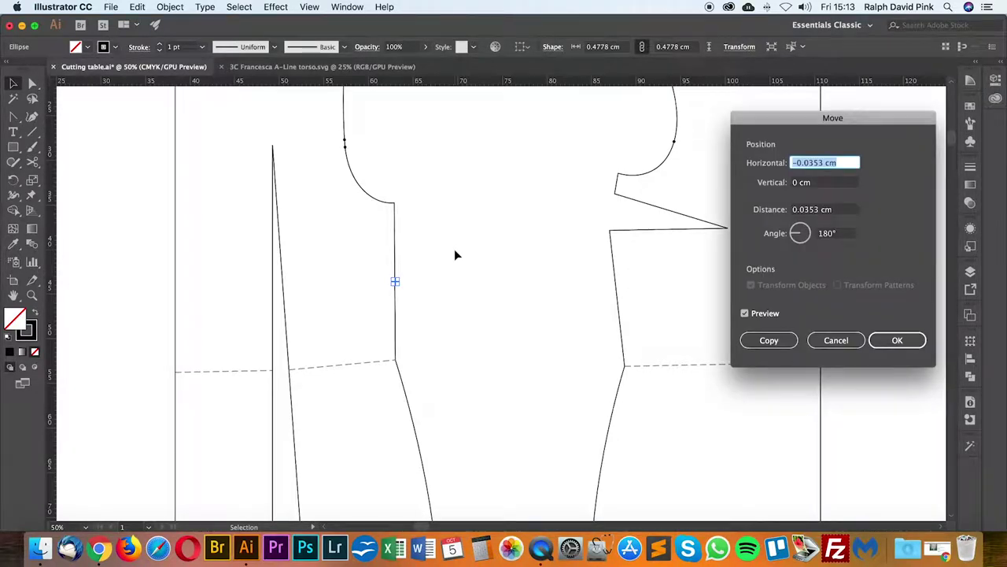
pyautogui.write('-1.25')
pyautogui.click(765, 316)
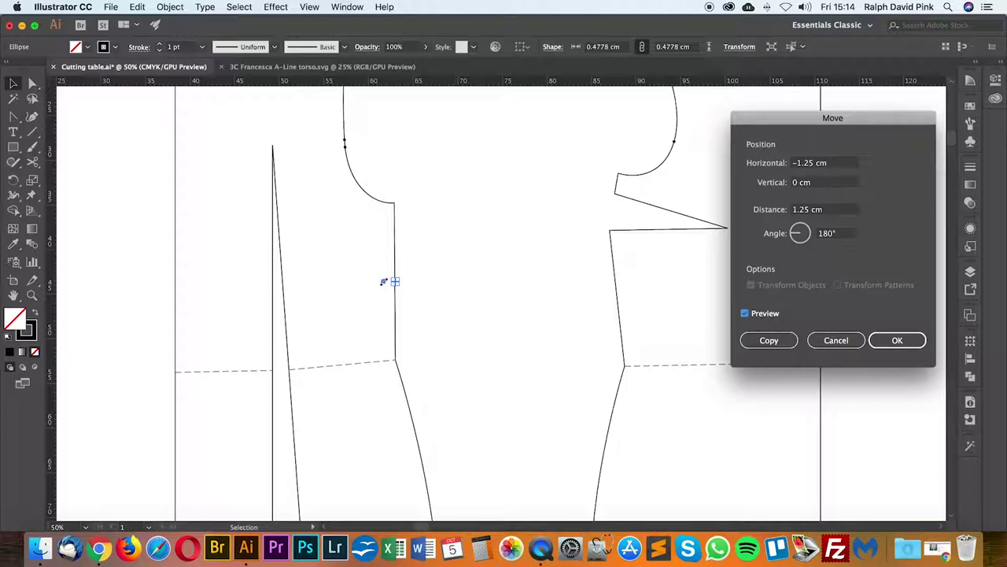
pyautogui.click(896, 340)
pyautogui.click(506, 292)
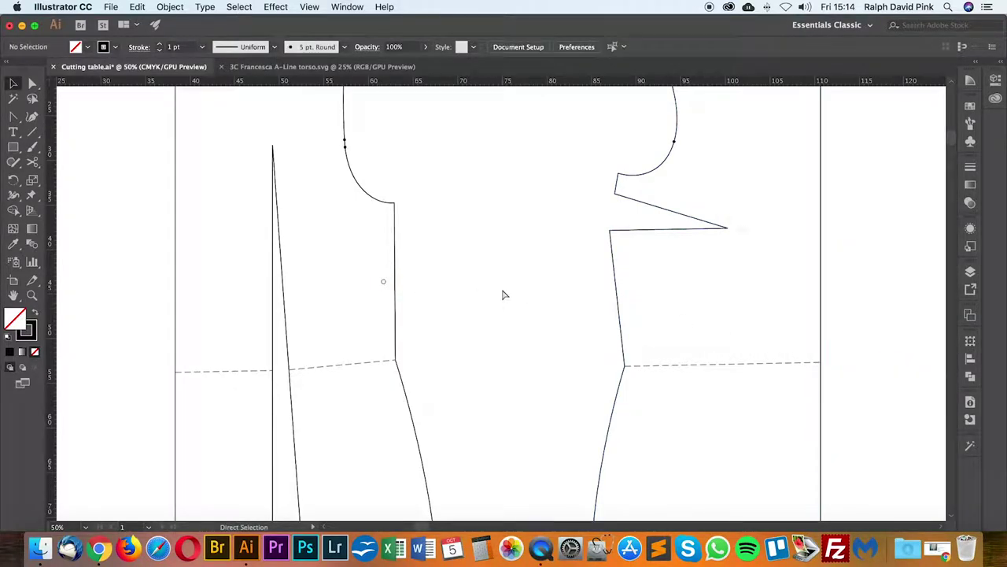
# Step: Draw a new side seam with the Pen tool from the underarm corner through the inner point marker to the marker beyond the hem
pyautogui.press('super+equal')
pyautogui.moveTo(454, 313); pyautogui.dragTo(426, 284)
pyautogui.press('super+minus')
pyautogui.press('super+minus')
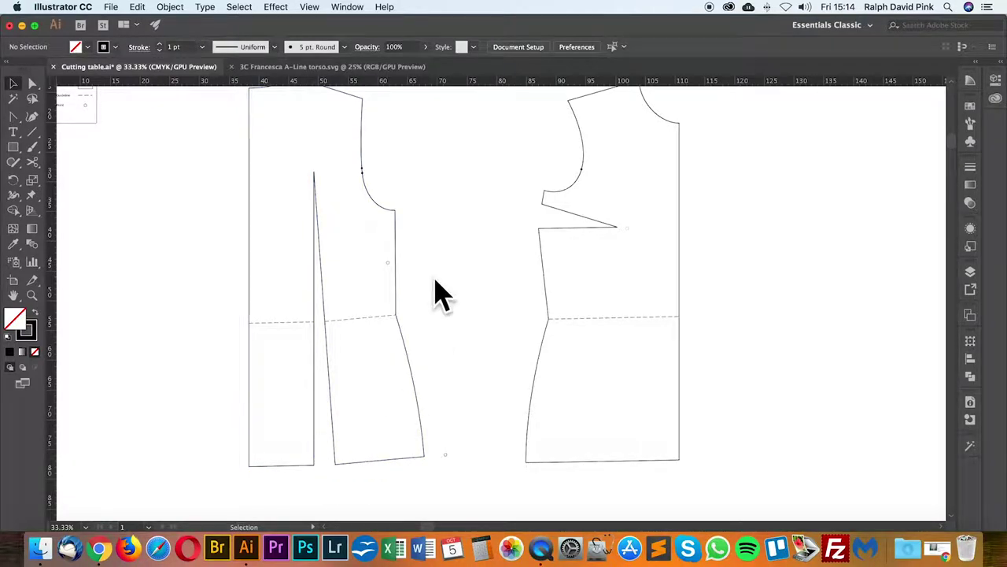
pyautogui.press('super+equal')
pyautogui.moveTo(435, 273); pyautogui.dragTo(501, 238)
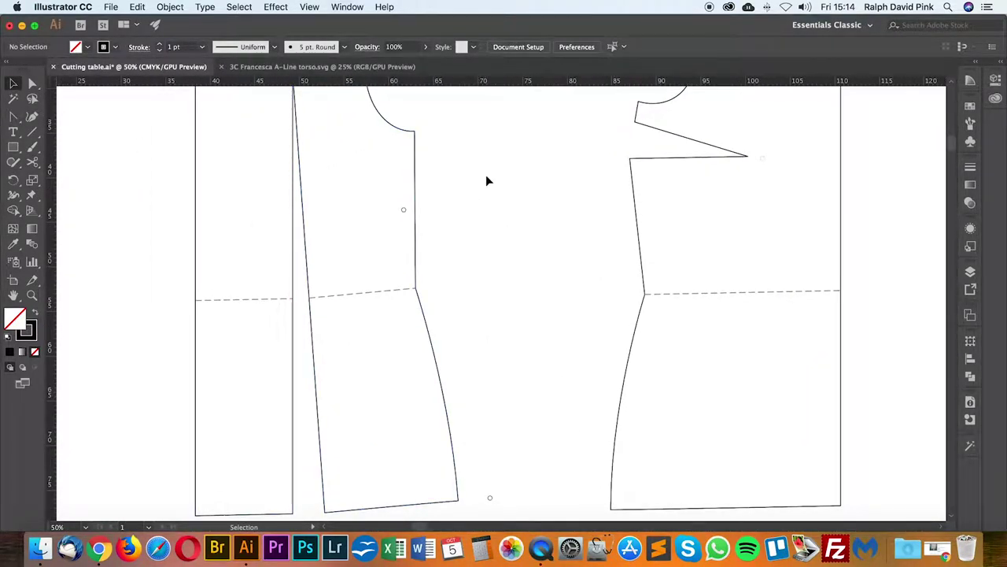
pyautogui.press('p')
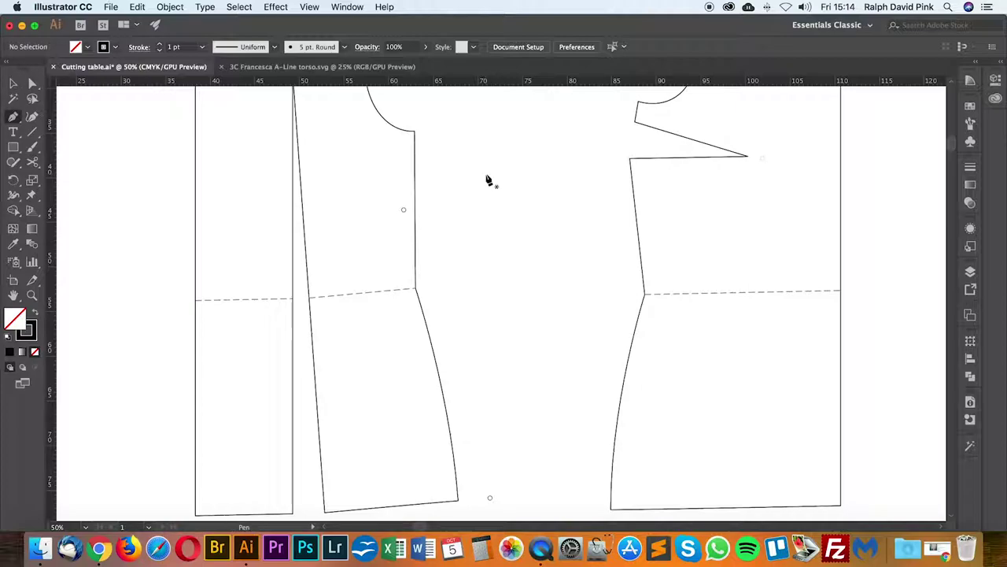
pyautogui.click(416, 136)
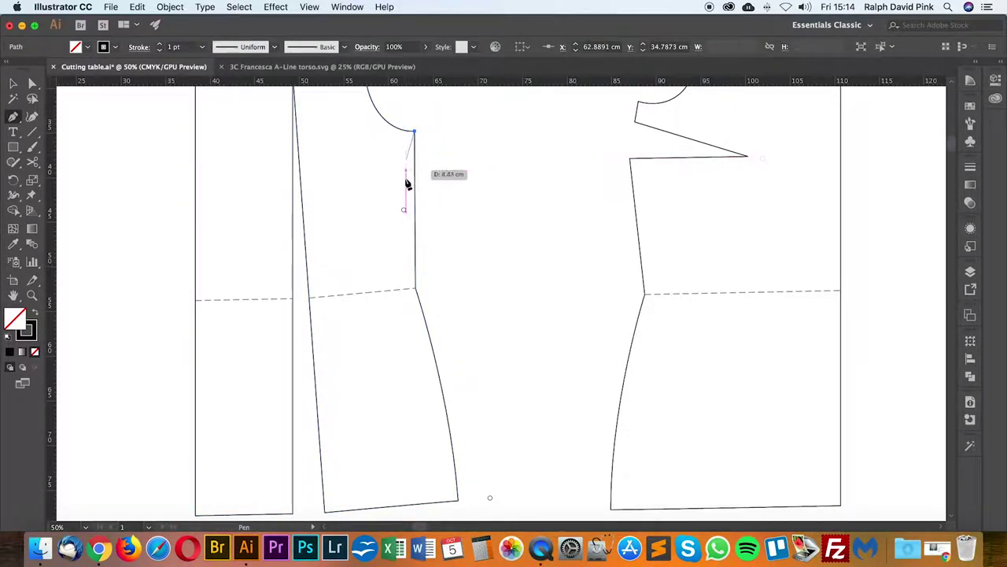
pyautogui.click(404, 210)
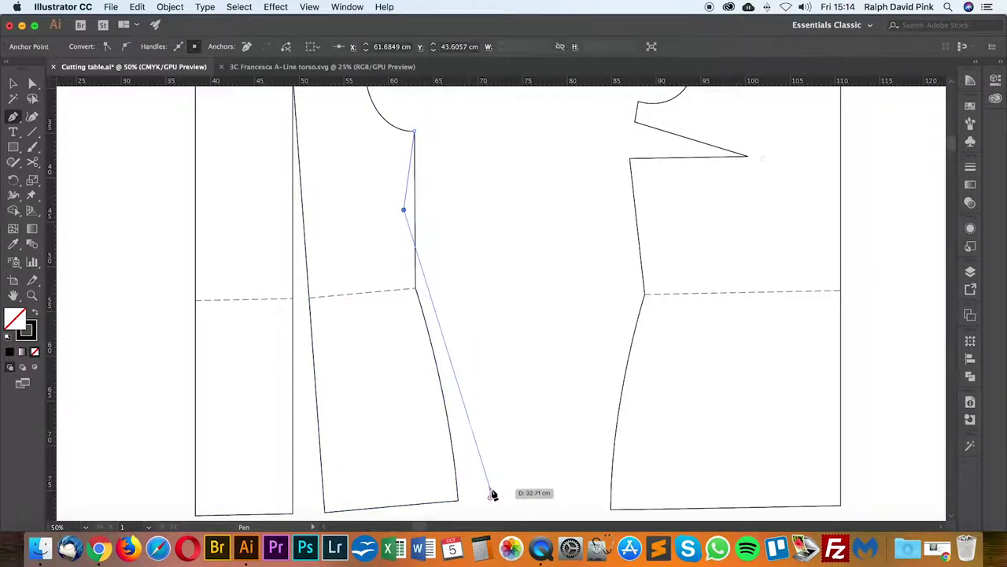
pyautogui.click(490, 497)
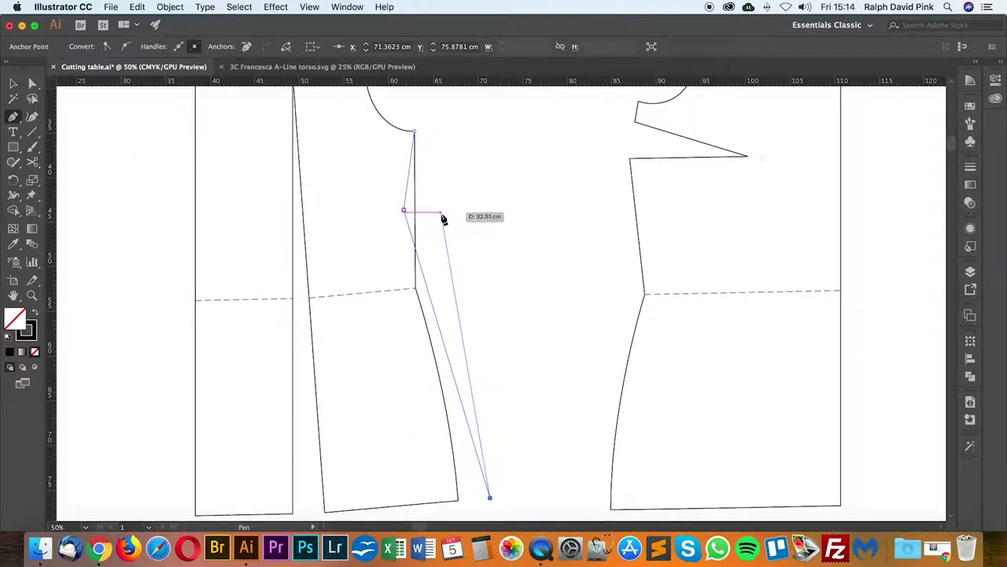
pyautogui.click(33, 83)
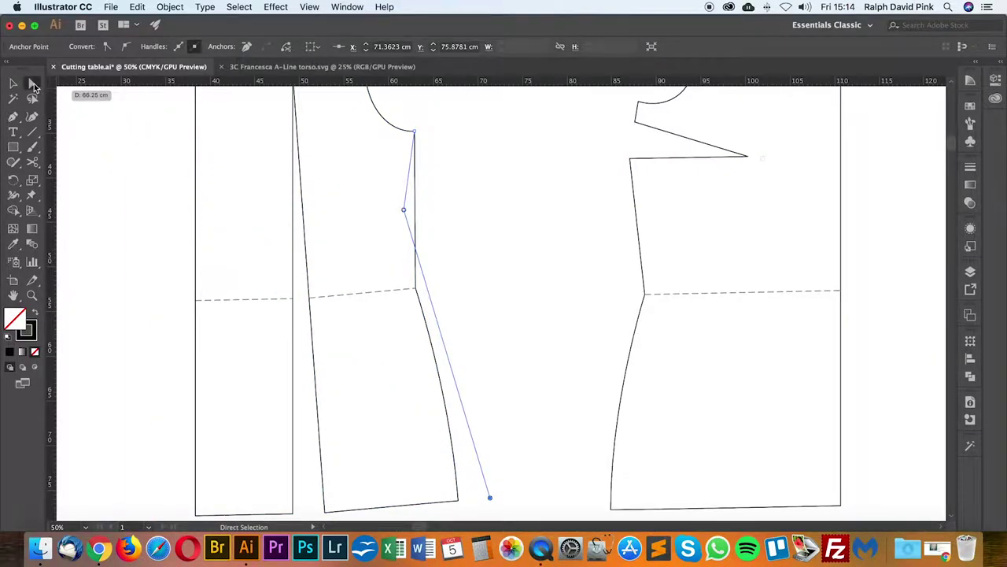
pyautogui.click(520, 277)
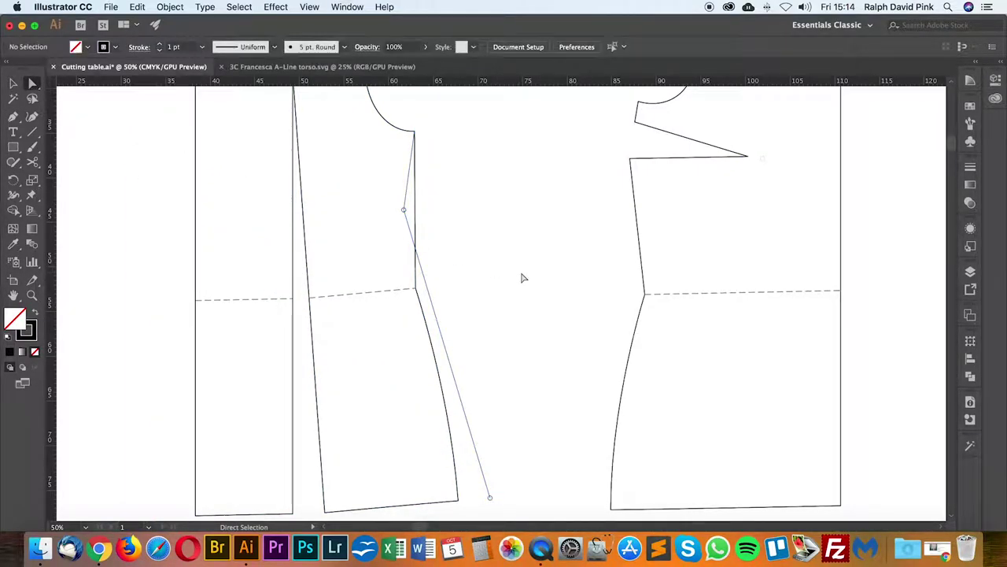
# Step: Match the new side seam's stroke to the bodice outline with the Eyedropper tool
pyautogui.click(440, 323)
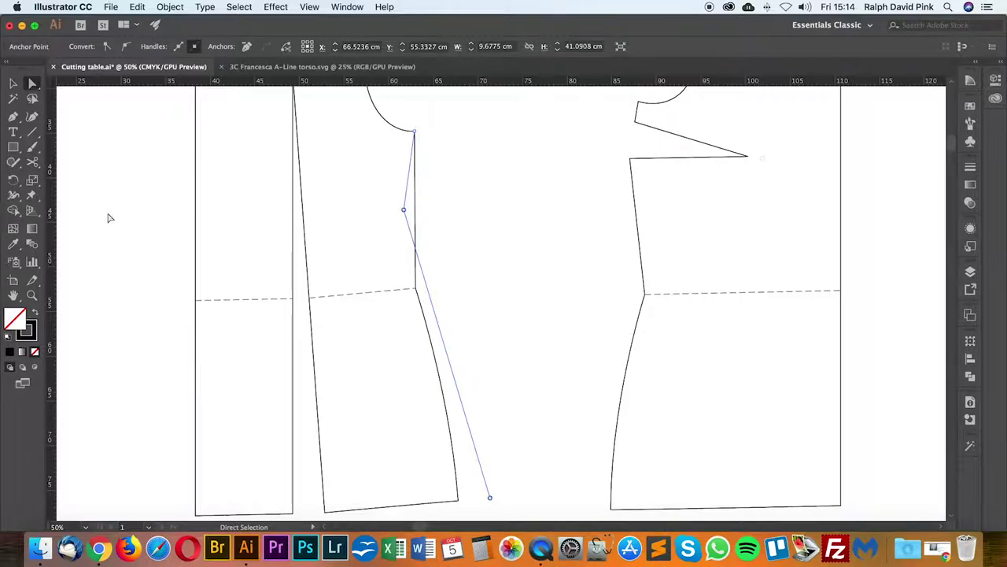
pyautogui.click(13, 244)
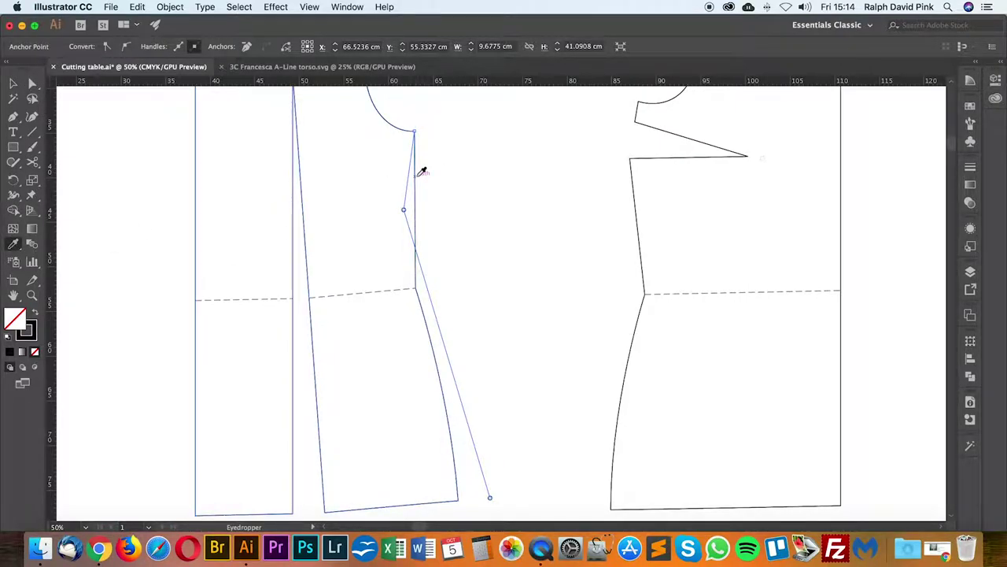
pyautogui.press('a')
pyautogui.click(465, 190)
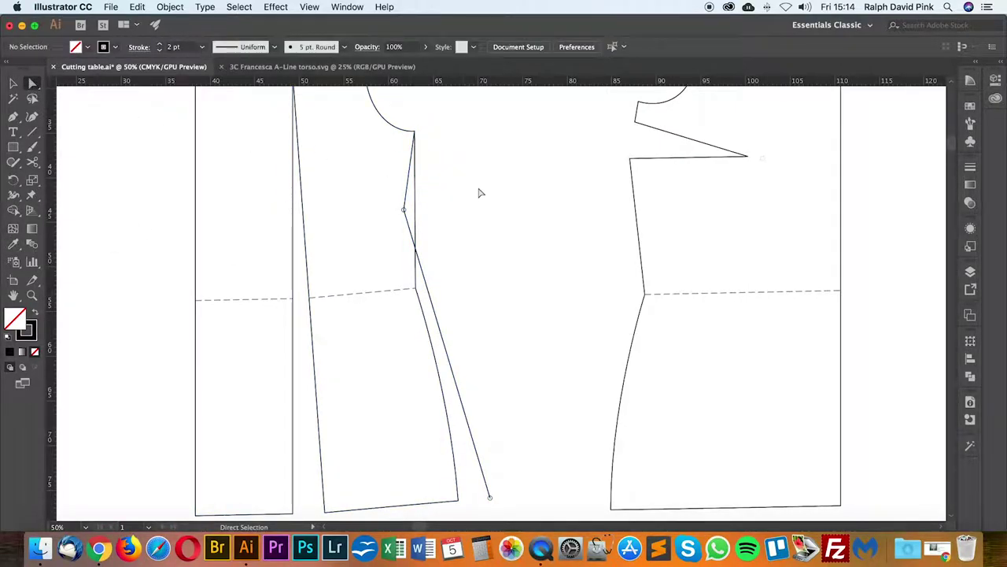
# Step: Cut the bodice outline with the Scissors tool at the underarm corner and at the side hem corner
pyautogui.moveTo(493, 192); pyautogui.dragTo(499, 233)
pyautogui.press('super+minus')
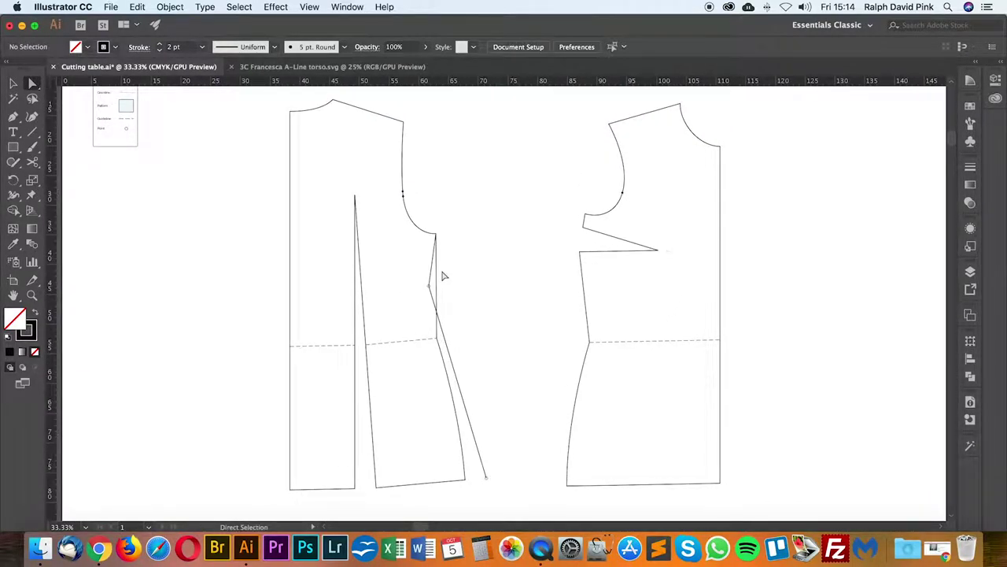
pyautogui.click(429, 235)
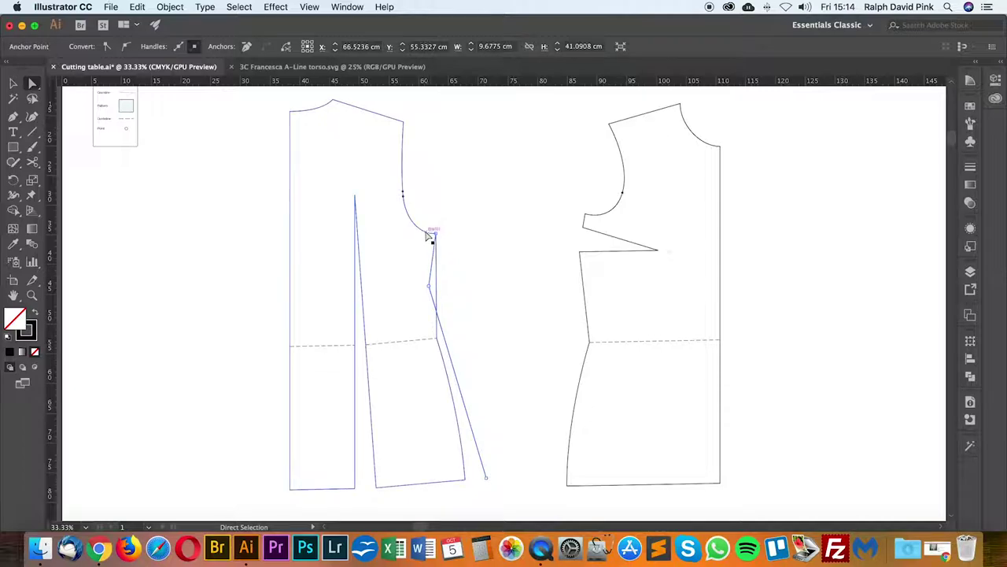
pyautogui.click(458, 238)
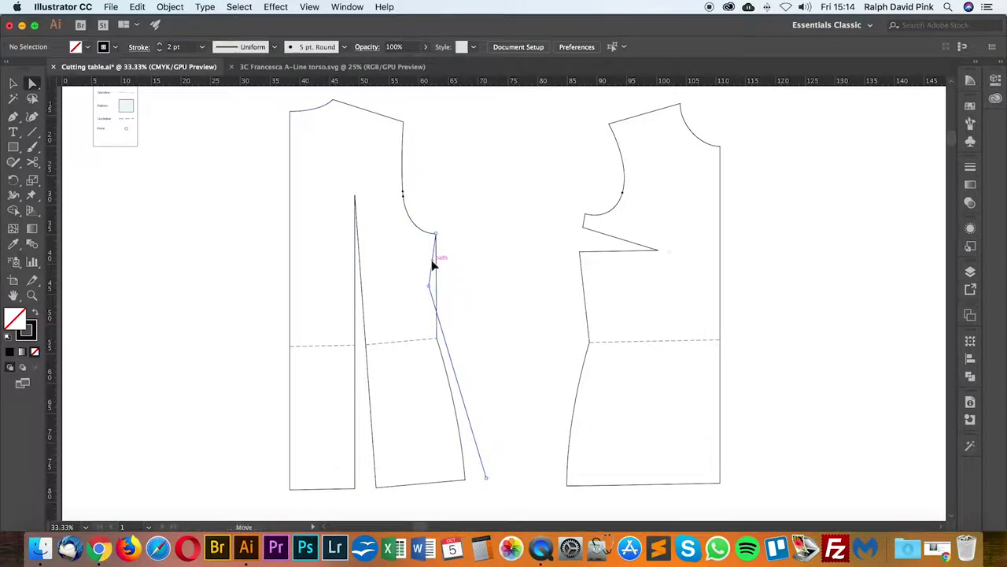
pyautogui.click(434, 265)
pyautogui.click(449, 259)
pyautogui.click(439, 267)
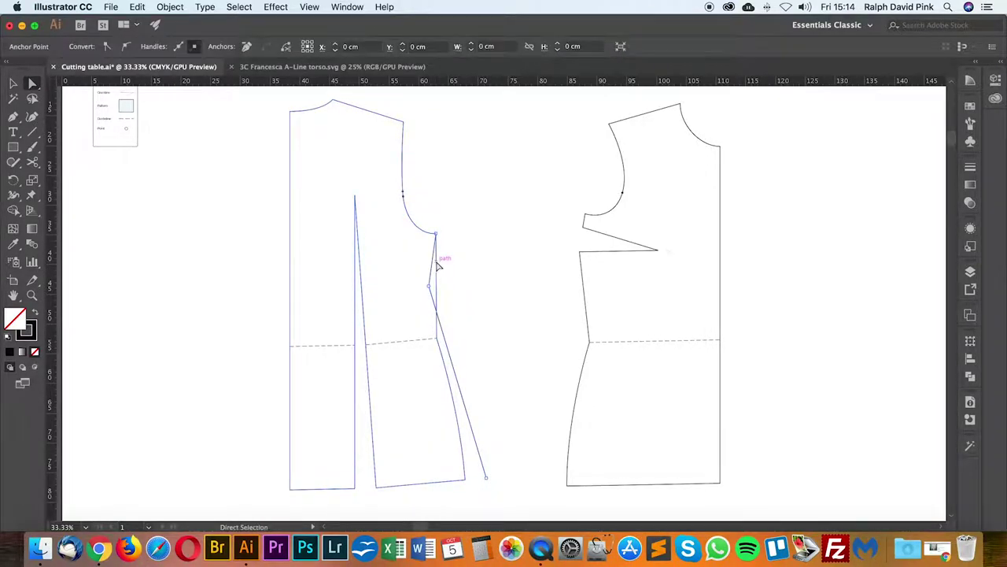
pyautogui.click(458, 407)
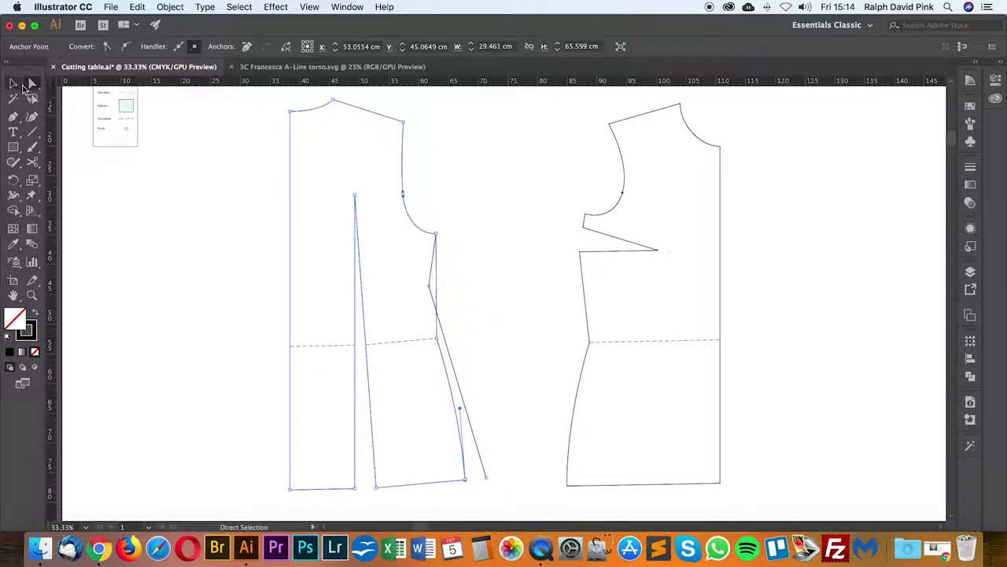
pyautogui.click(239, 180)
pyautogui.click(291, 152)
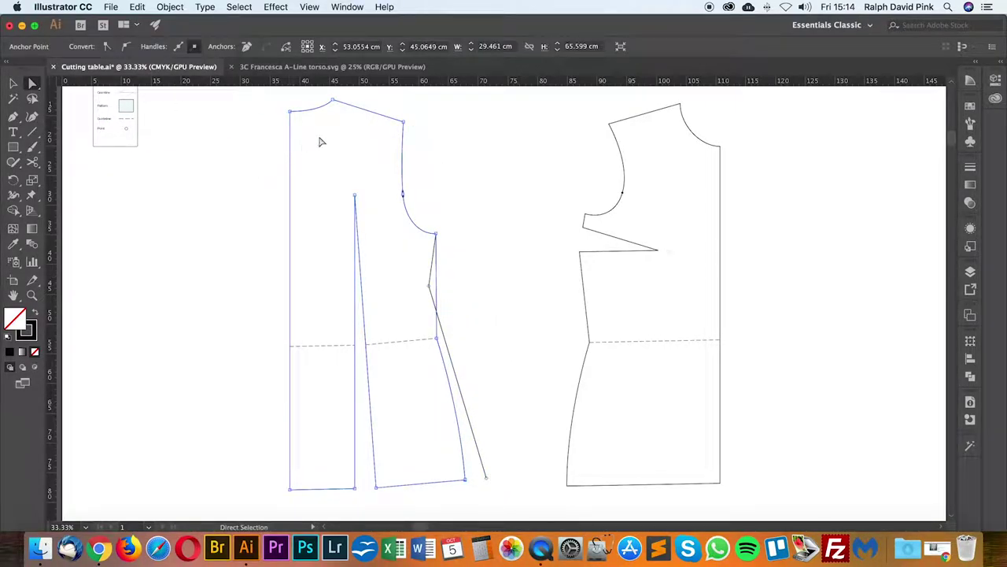
pyautogui.click(36, 163)
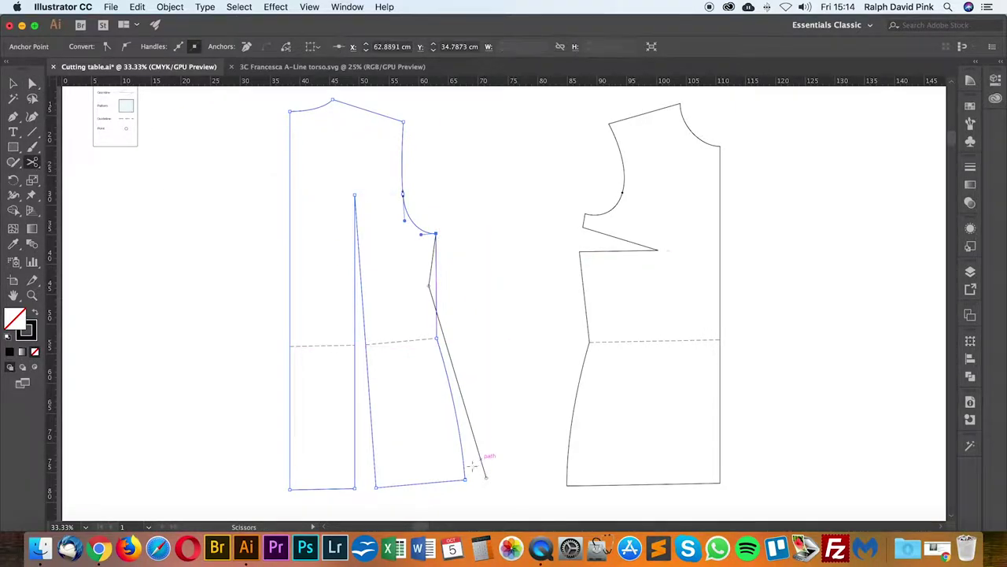
pyautogui.click(465, 478)
# Step: Apply the waistline's dashed guideline style to the separated original side seam with the Eyedropper tool
pyautogui.click(35, 81)
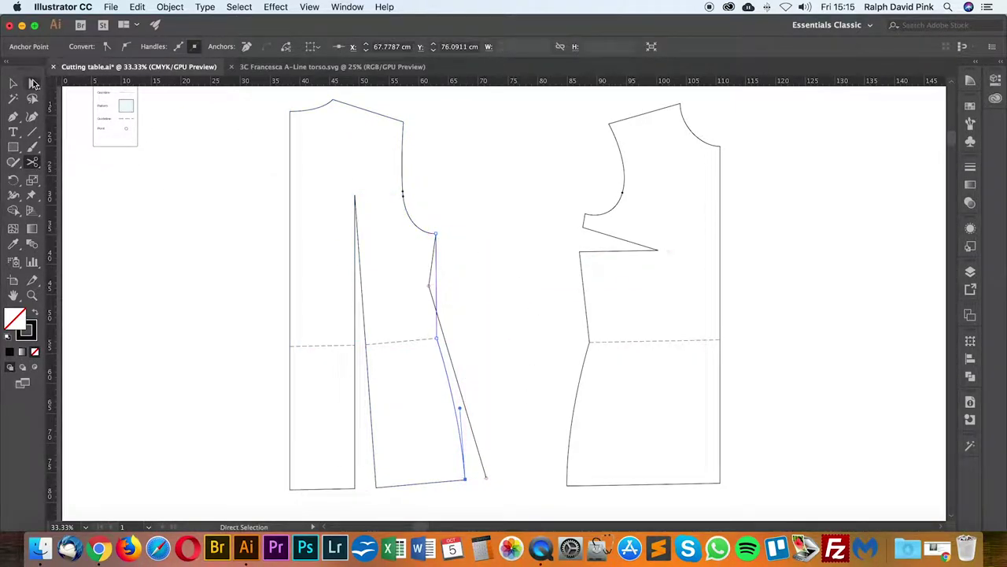
pyautogui.click(433, 272)
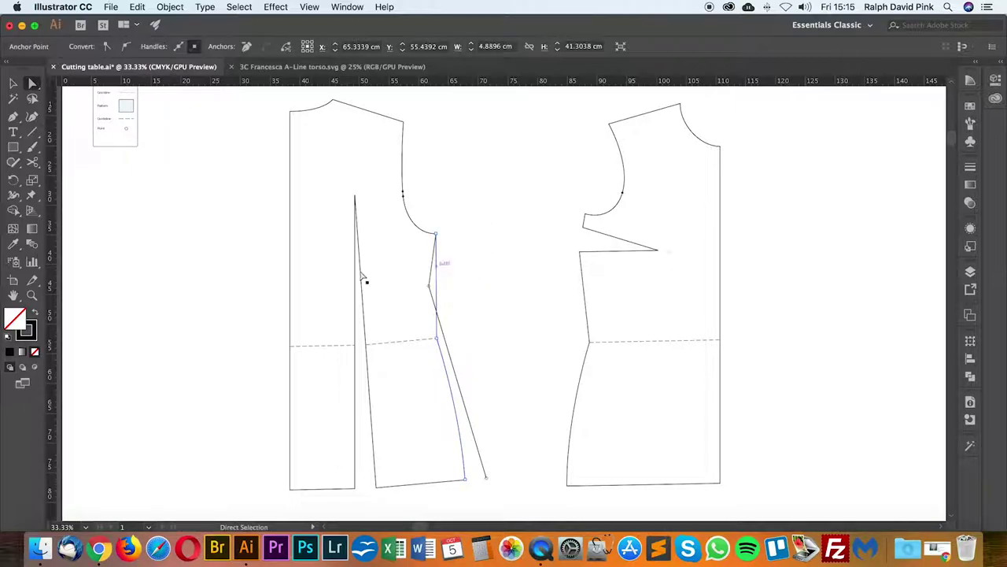
pyautogui.click(13, 244)
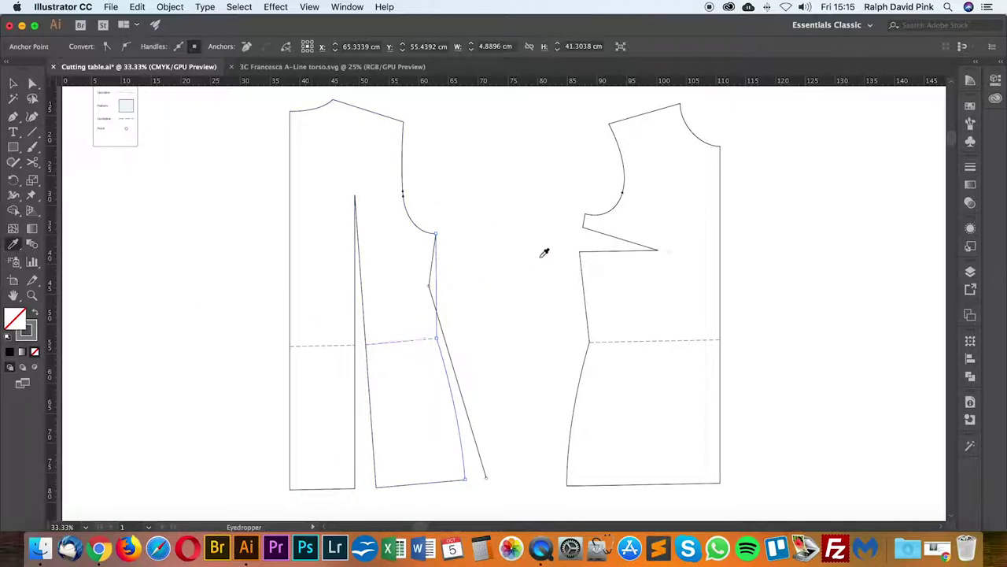
pyautogui.click(32, 83)
pyautogui.click(486, 299)
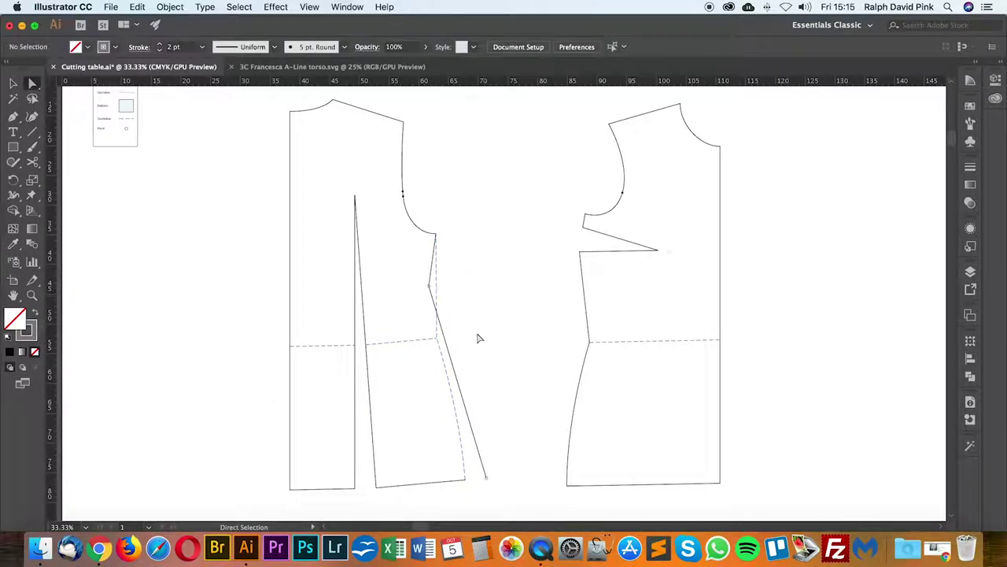
# Step: Delete the original side seam and convert the end anchor points of the side panel's hem line to corners
pyautogui.click(451, 377)
pyautogui.press('Delete')
pyautogui.click(466, 481)
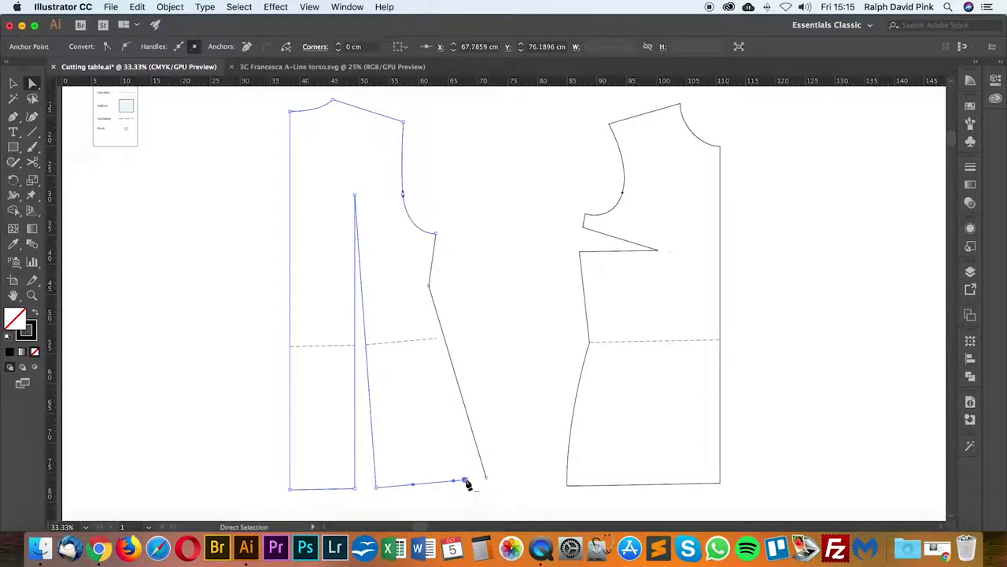
pyautogui.hotkey('shift', 'c')
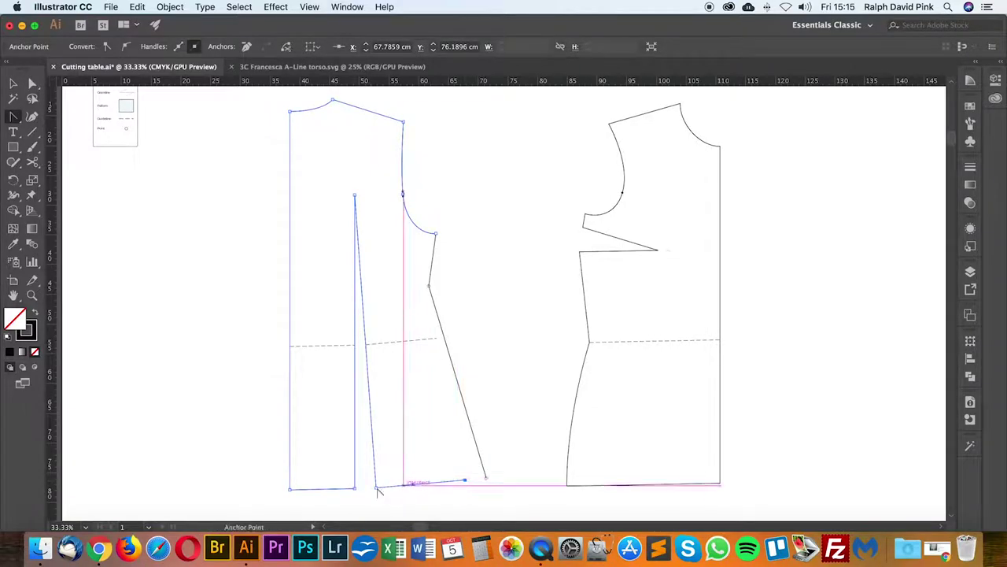
pyautogui.click(377, 488)
pyautogui.press('a')
pyautogui.click(458, 447)
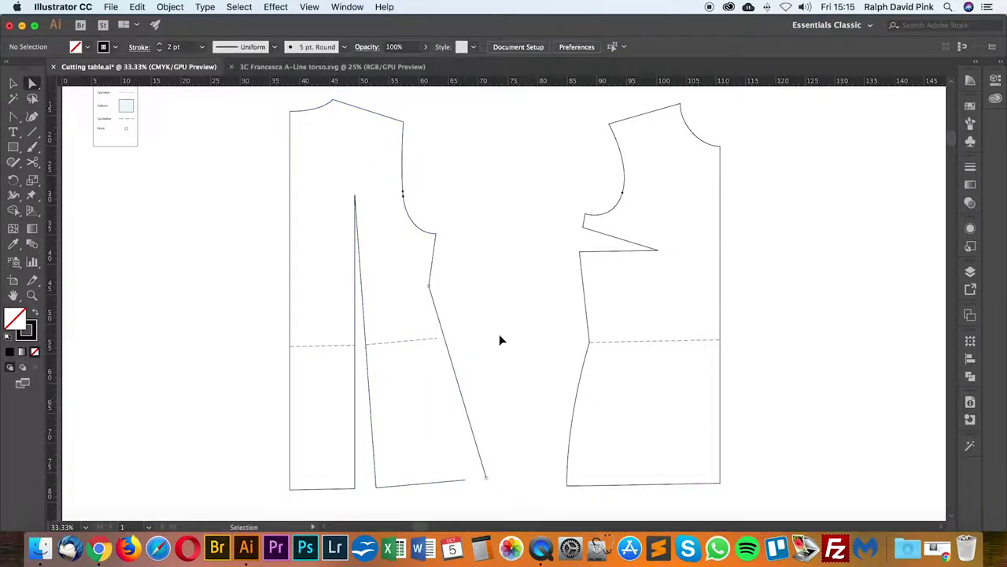
# Step: Measure the upper part of the new side seam from the point marker to the underarm corner with the Line Segment tool
pyautogui.scroll(1, 501, 337)
pyautogui.moveTo(535, 326); pyautogui.dragTo(522, 270)
pyautogui.scroll(-1, 536, 254)
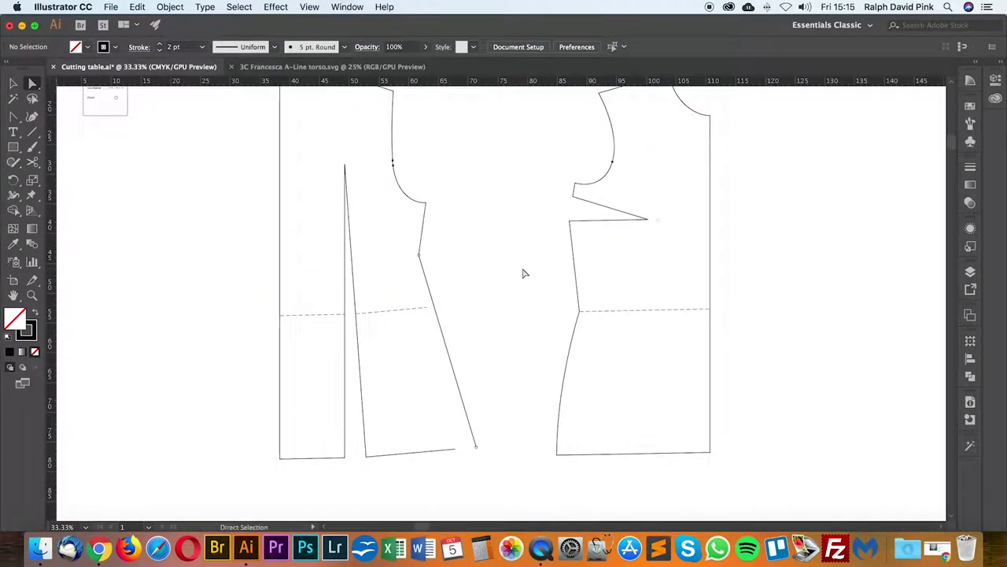
pyautogui.press('super+plus')
pyautogui.press('super+plus')
pyautogui.moveTo(463, 245); pyautogui.dragTo(497, 292)
pyautogui.click(32, 132)
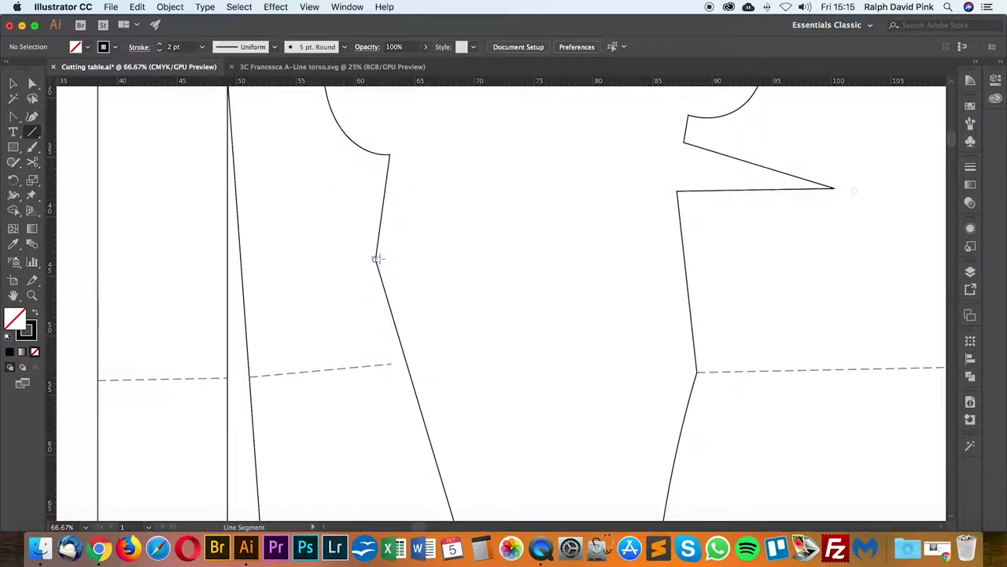
pyautogui.moveTo(376, 259); pyautogui.dragTo(388, 153)
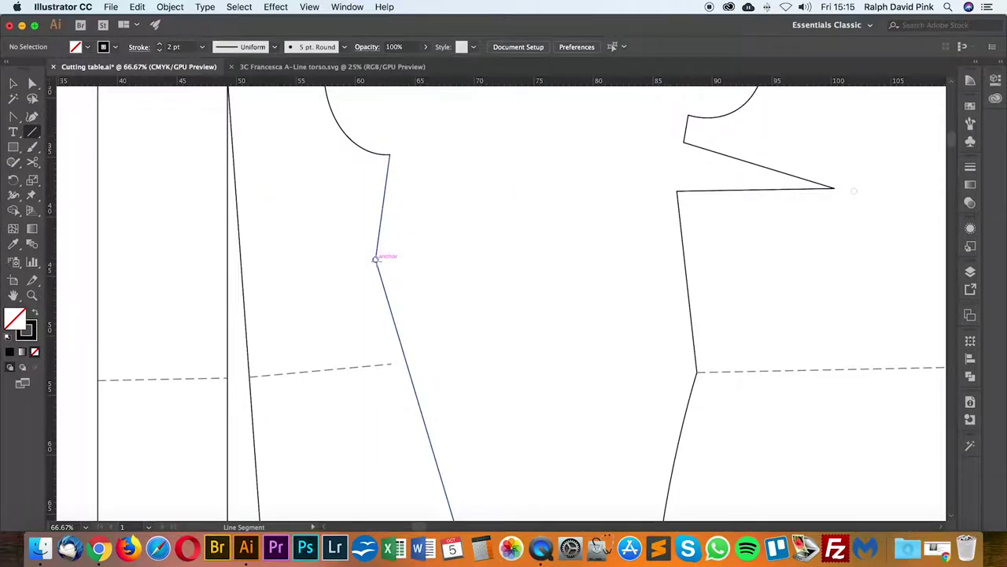
pyautogui.moveTo(375, 259); pyautogui.dragTo(378, 153)
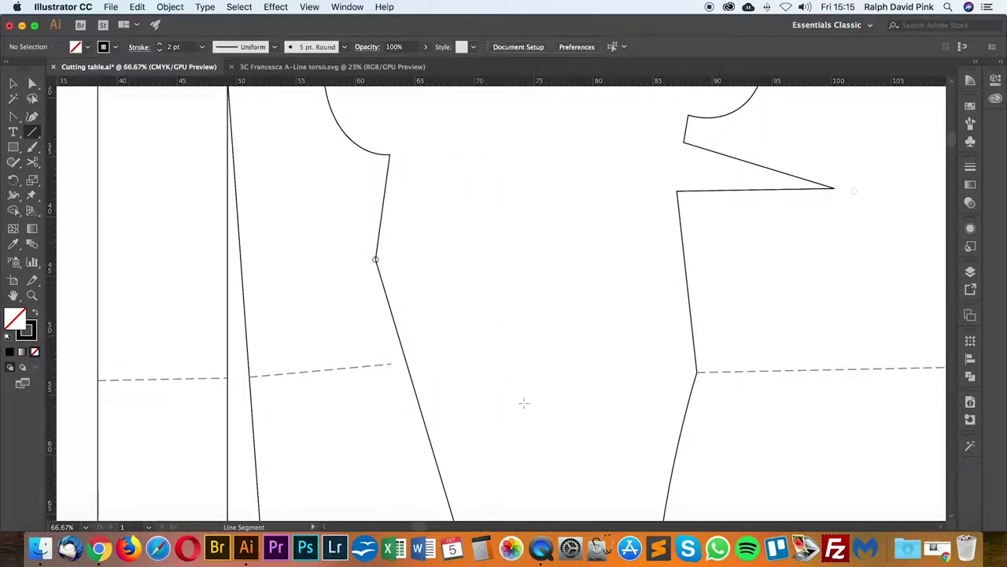
# Step: Divide 8.82 by 3 in Calculator, close it and return to the pattern in Illustrator
pyautogui.click(481, 548)
pyautogui.write('8.82/3')
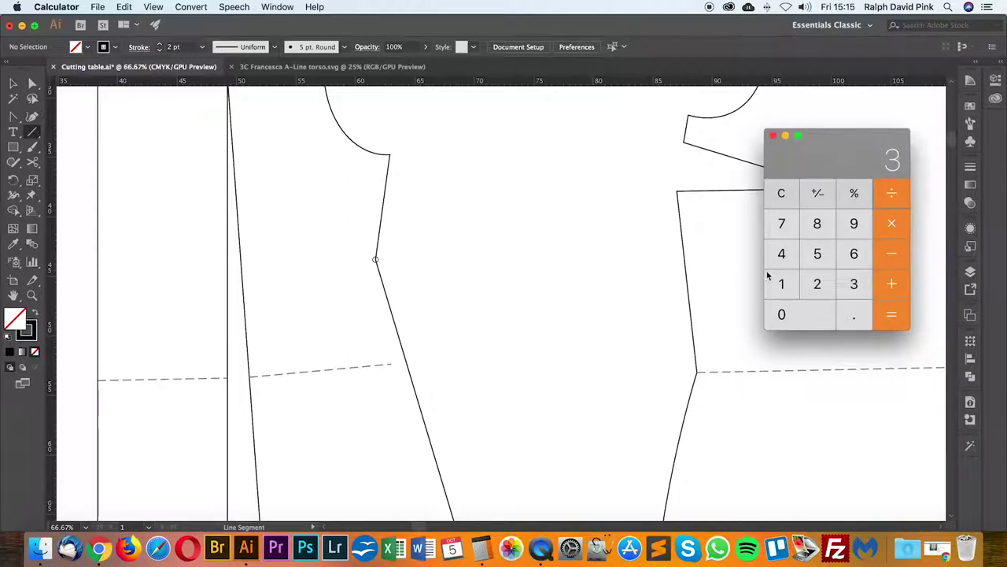
pyautogui.click(891, 316)
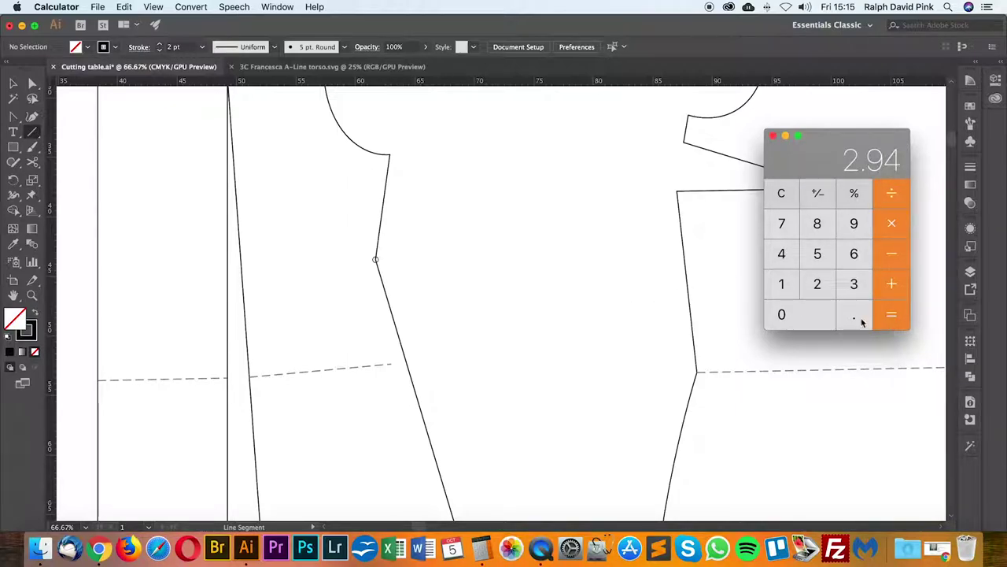
pyautogui.click(773, 135)
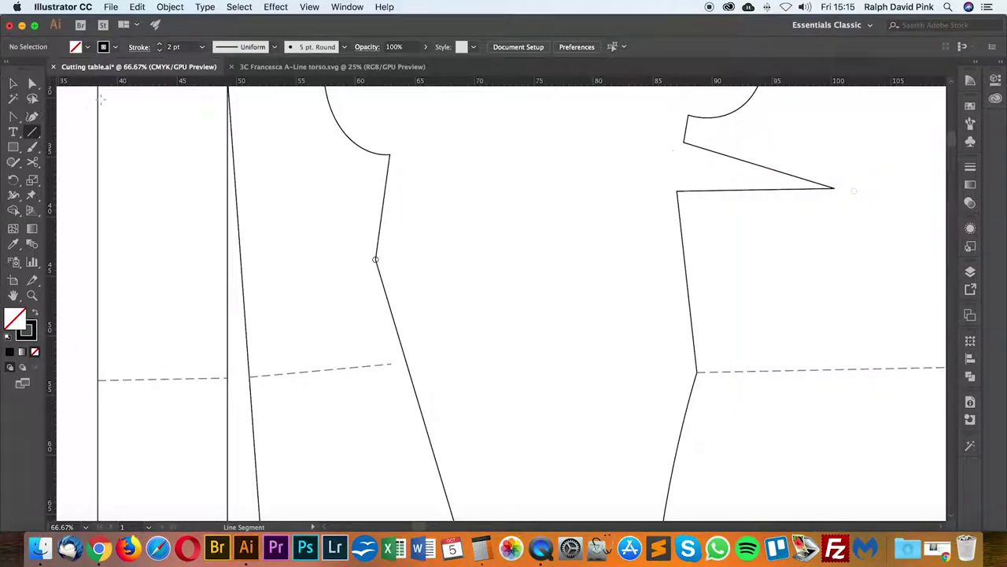
# Step: Copy the point marker at the new side seam's corner 2.59 cm straight up
pyautogui.press('v')
pyautogui.press('super+1')
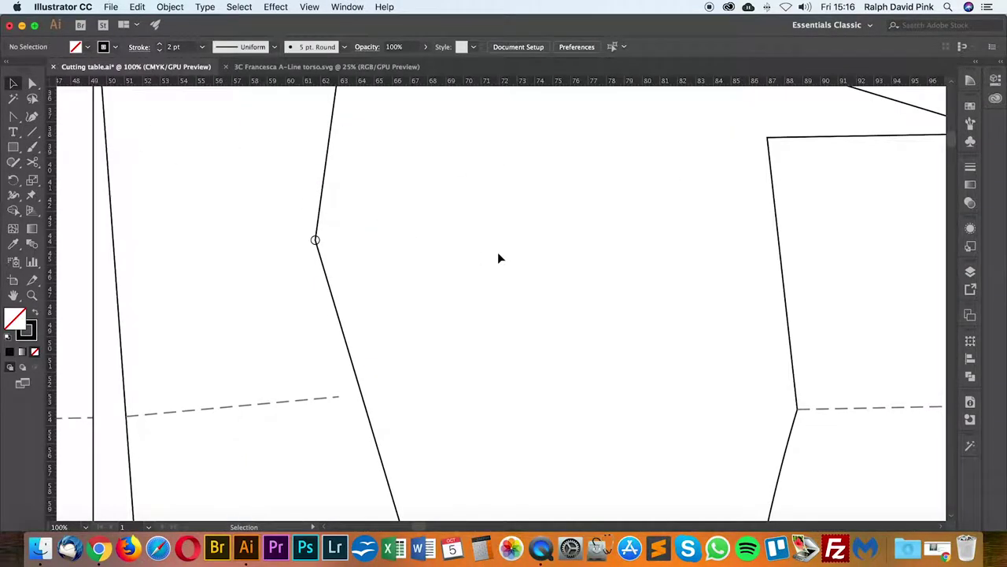
pyautogui.scroll(3, 497, 252)
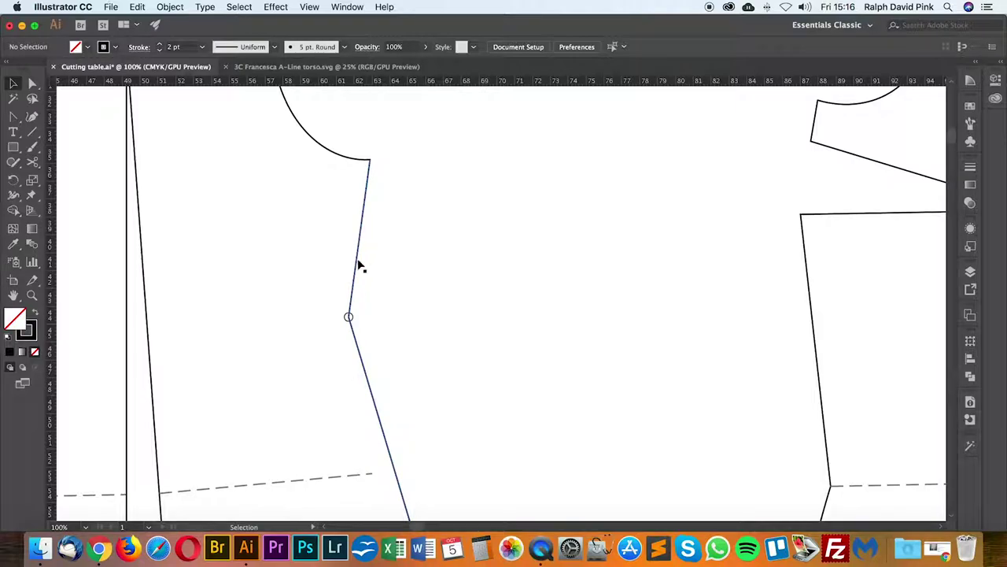
pyautogui.click(345, 318)
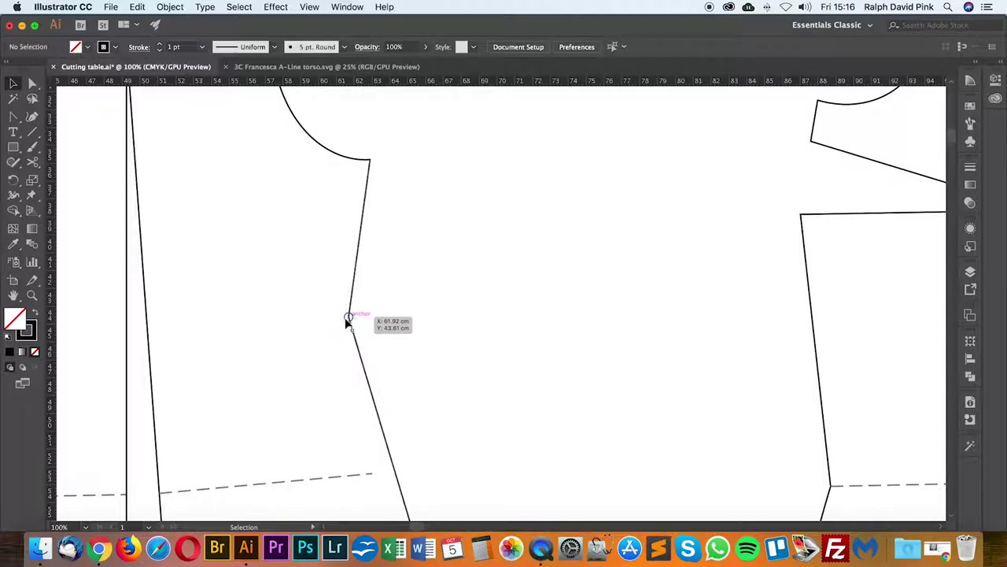
pyautogui.press('Return')
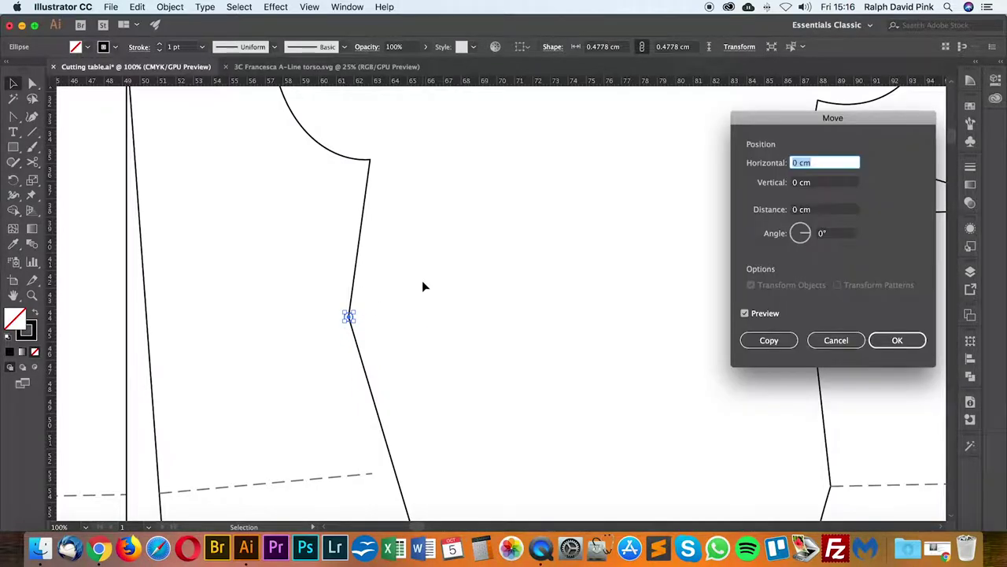
pyautogui.press('Tab')
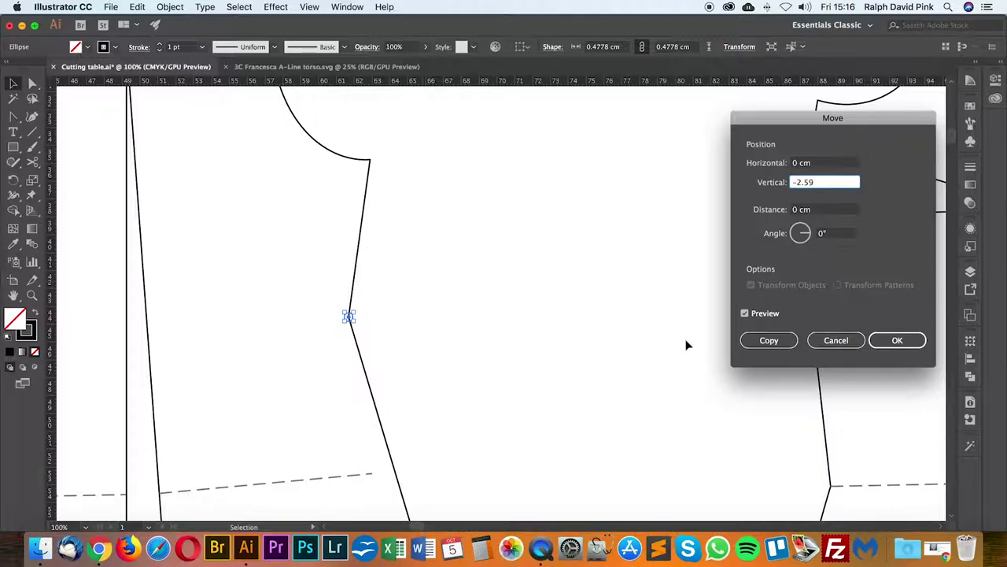
pyautogui.click(765, 341)
pyautogui.click(768, 341)
pyautogui.click(770, 341)
pyautogui.click(771, 341)
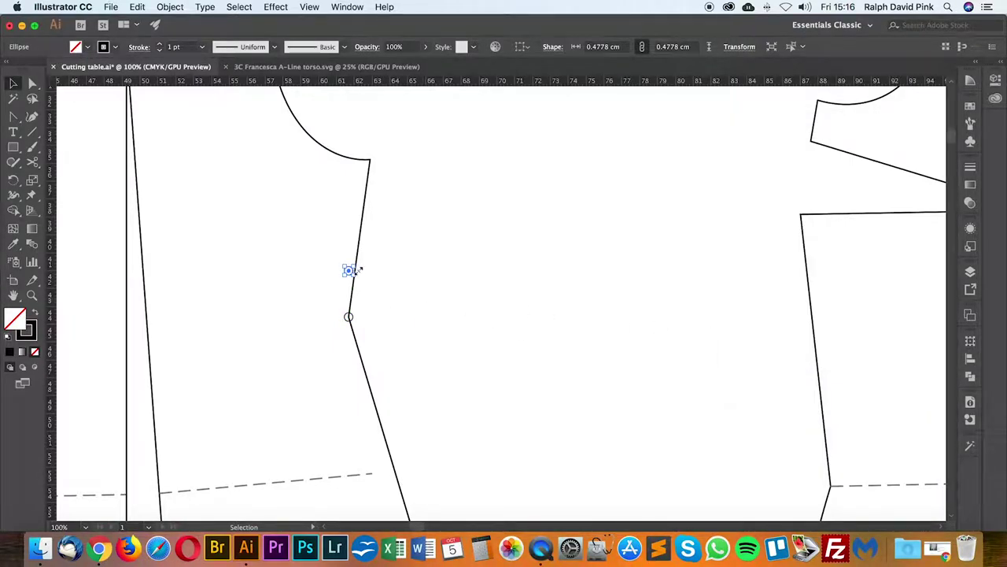
# Step: Move the original point marker 2.59 cm straight down from the side seam's corner, with 0 cm horizontal offset
pyautogui.click(345, 315)
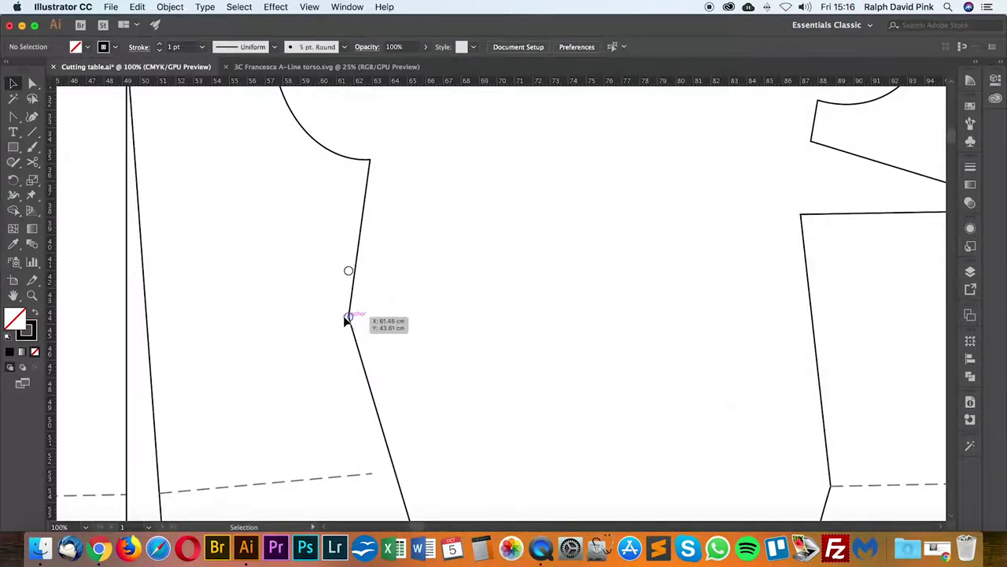
pyautogui.click(347, 317)
pyautogui.press('Return')
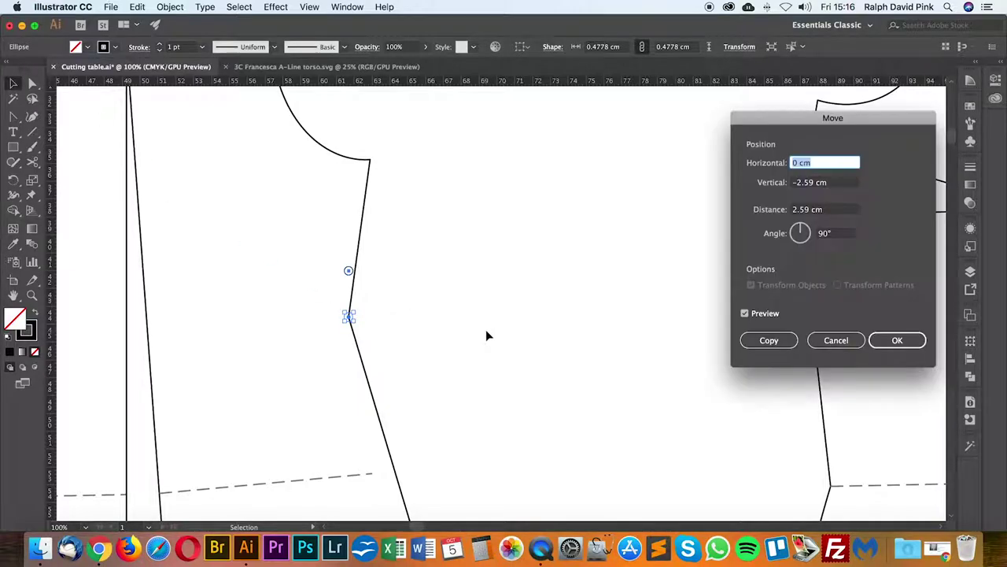
pyautogui.write('0')
pyautogui.press('Tab')
pyautogui.write('2.')
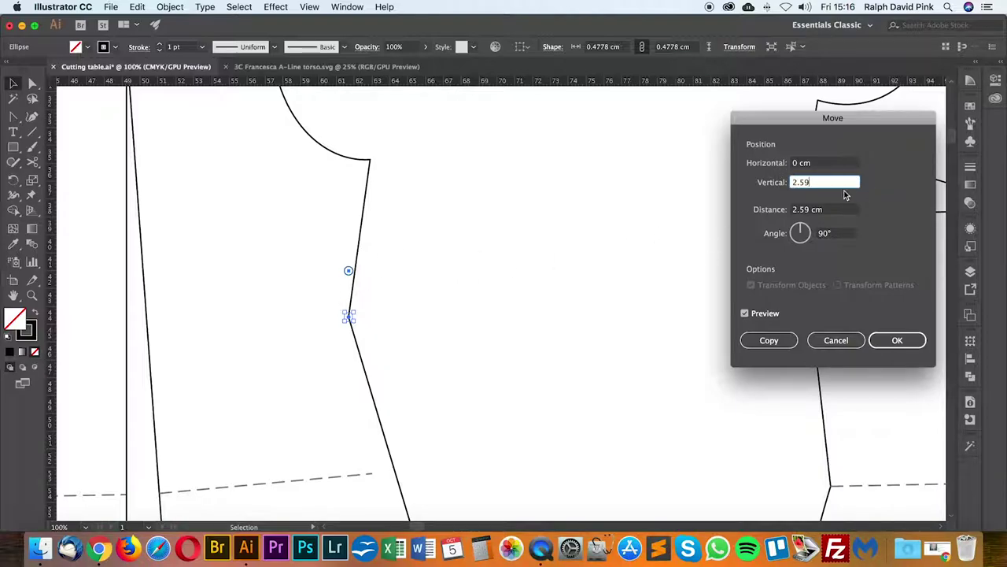
pyautogui.click(745, 314)
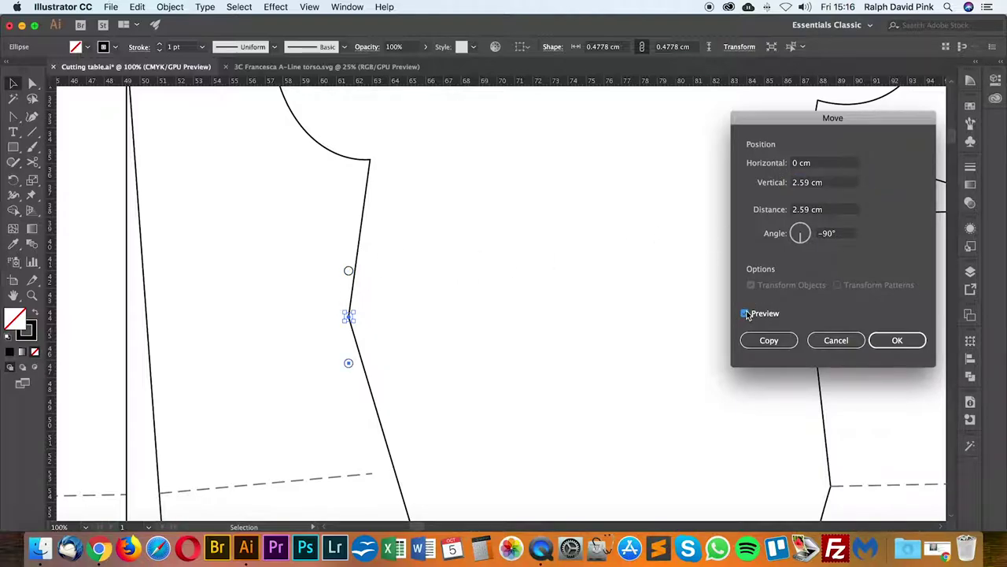
pyautogui.click(794, 182)
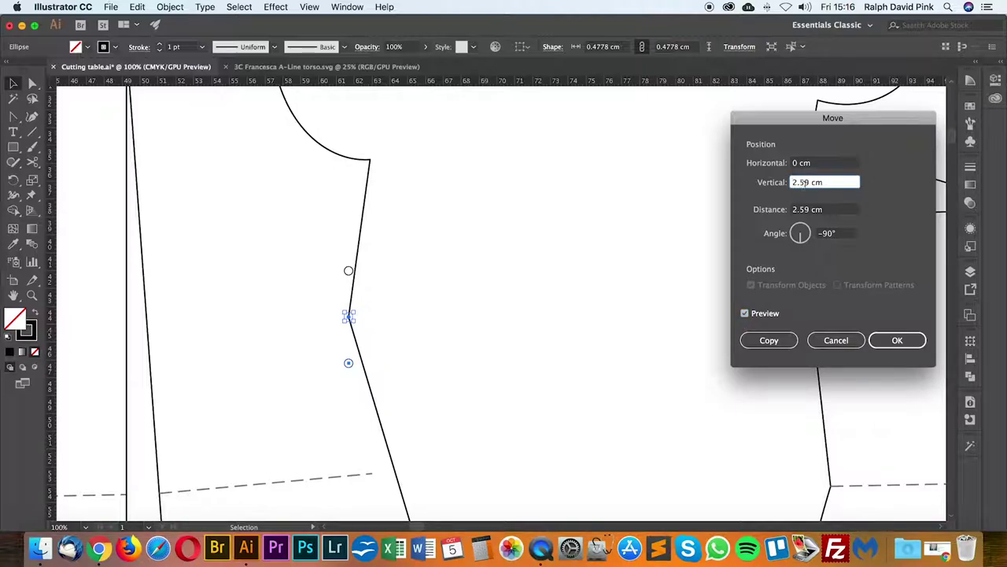
pyautogui.click(823, 210)
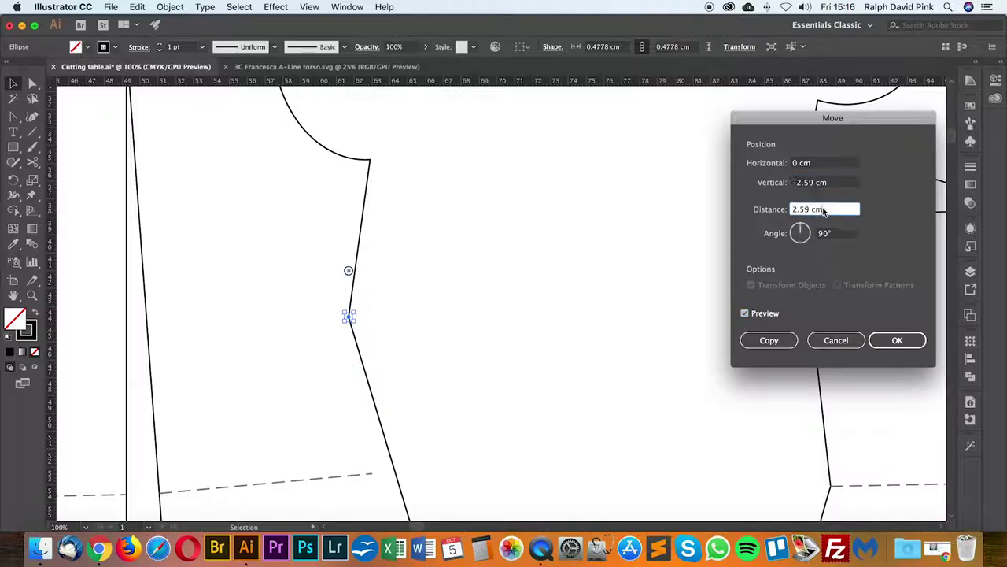
pyautogui.click(796, 182)
pyautogui.press('BackSpace')
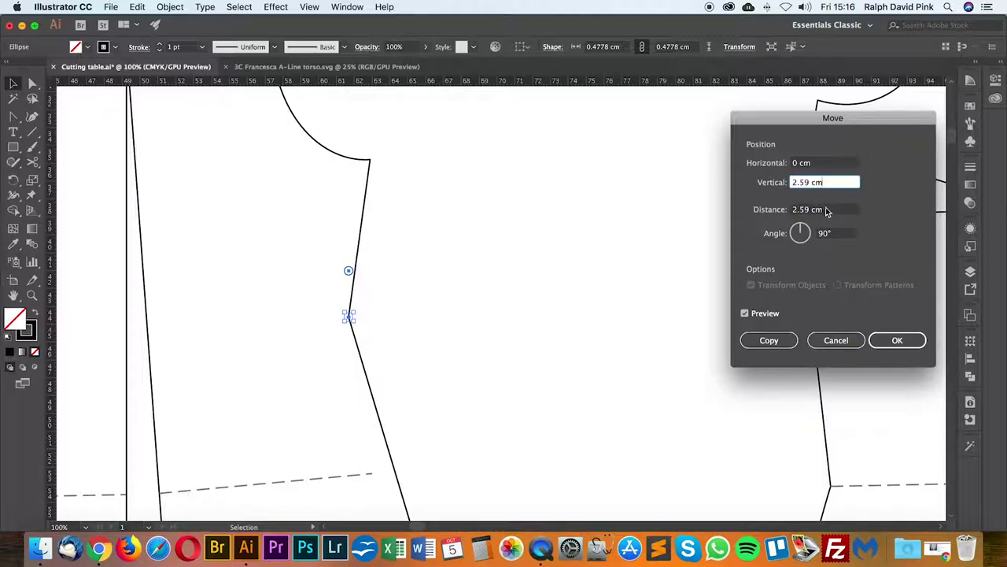
pyautogui.click(826, 210)
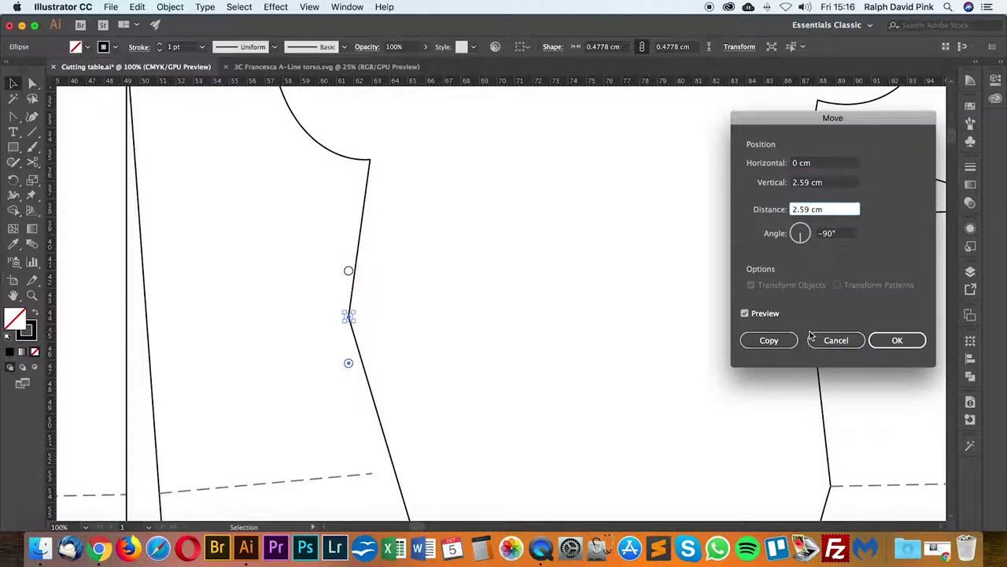
pyautogui.click(897, 340)
pyautogui.click(421, 291)
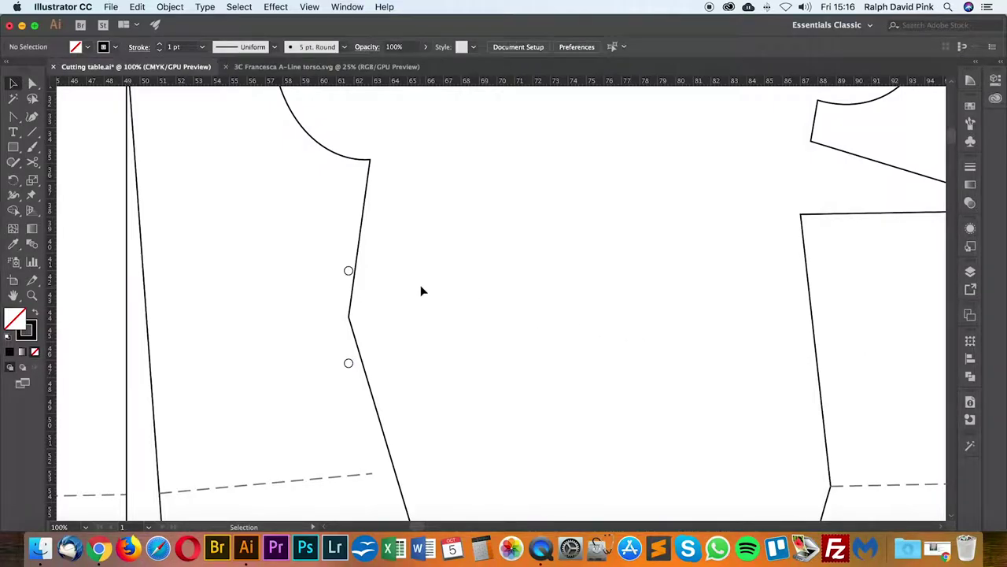
# Step: Try to curve the side seam by pulling handles from its corner anchor with the Anchor Point tool and adjusting them
pyautogui.press('super+minus')
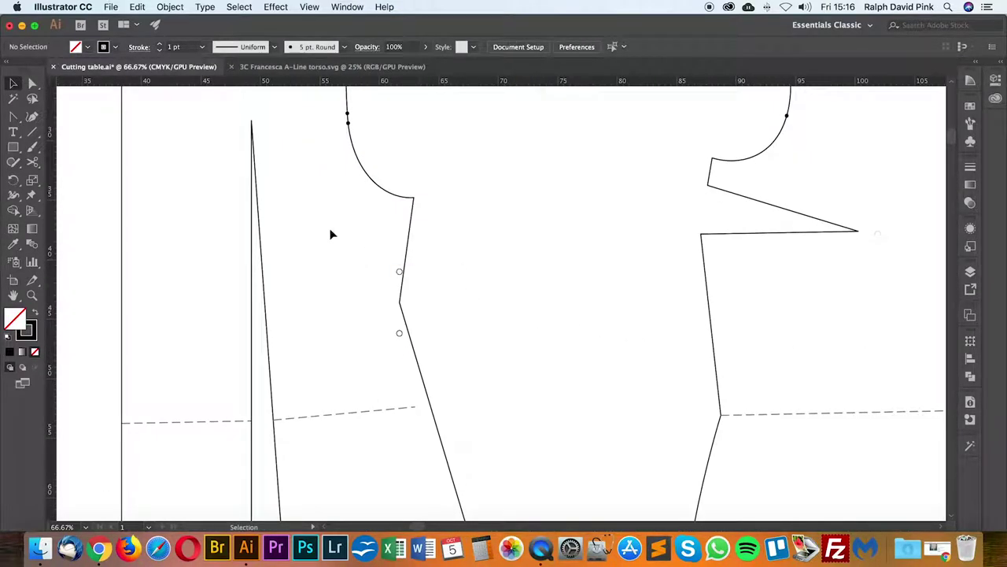
pyautogui.click(33, 84)
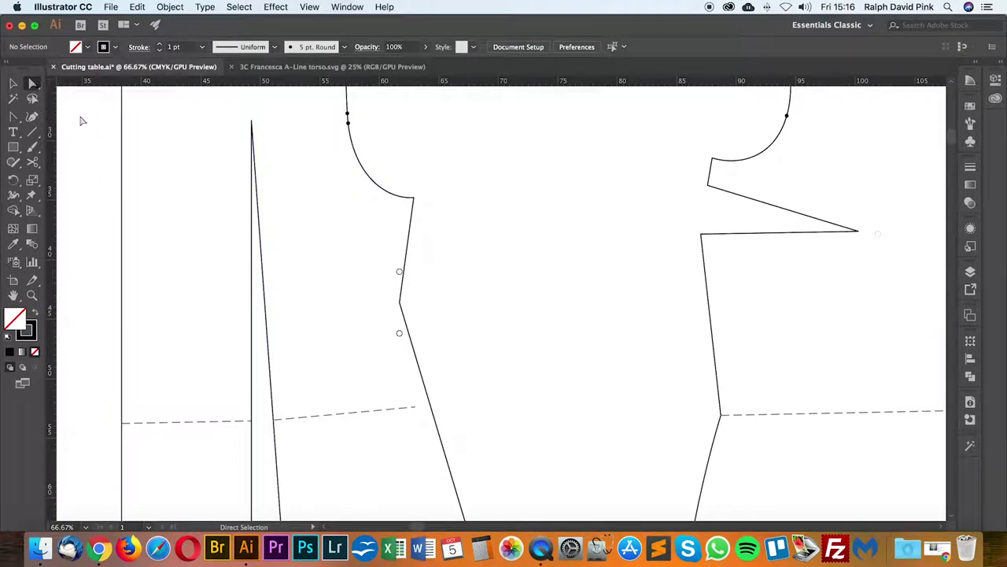
pyautogui.click(400, 303)
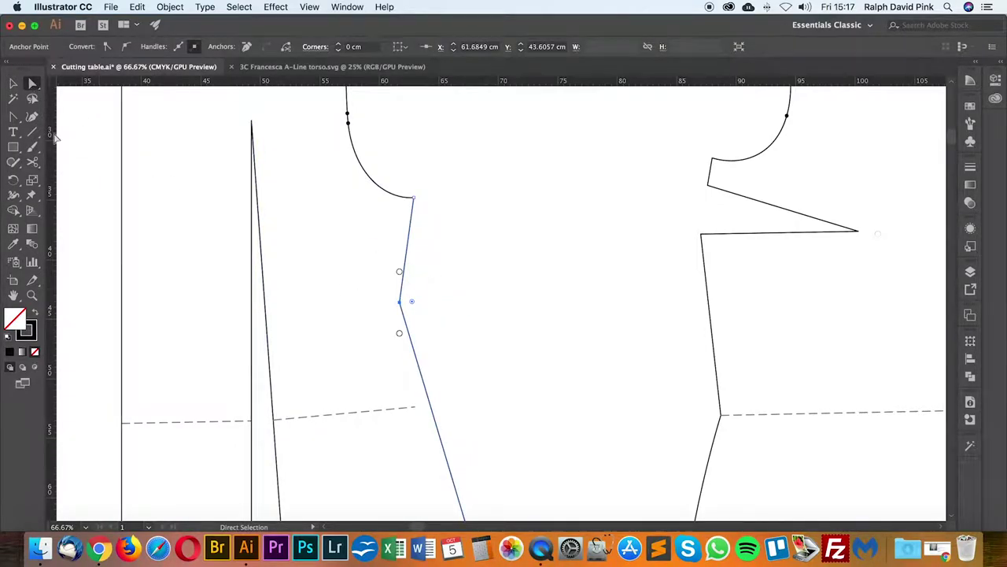
pyautogui.moveTo(13, 116); pyautogui.dragTo(55, 161)
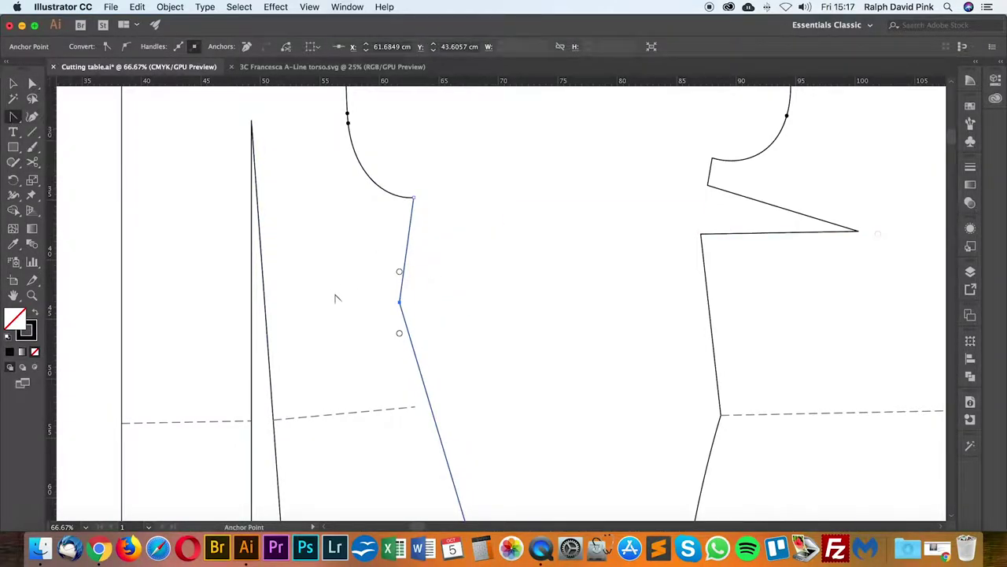
pyautogui.moveTo(399, 302); pyautogui.dragTo(331, 344)
pyautogui.moveTo(470, 261); pyautogui.dragTo(402, 273)
pyautogui.press('a')
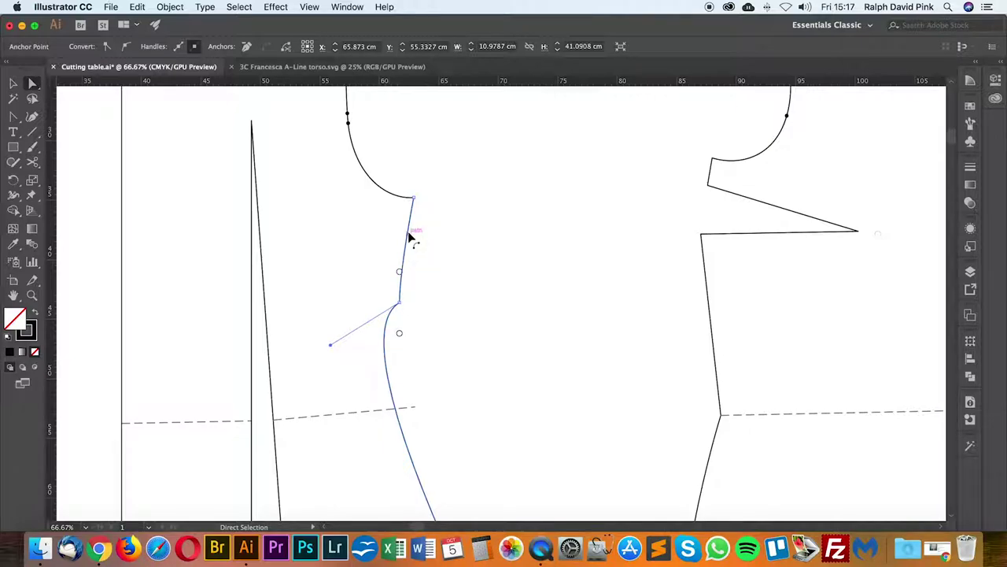
pyautogui.moveTo(331, 344); pyautogui.dragTo(402, 337)
# Step: Undo the handle changes on the side seam's corner anchor and deselect the seam
pyautogui.press('super+z')
pyautogui.press('super+z')
pyautogui.press('super+z')
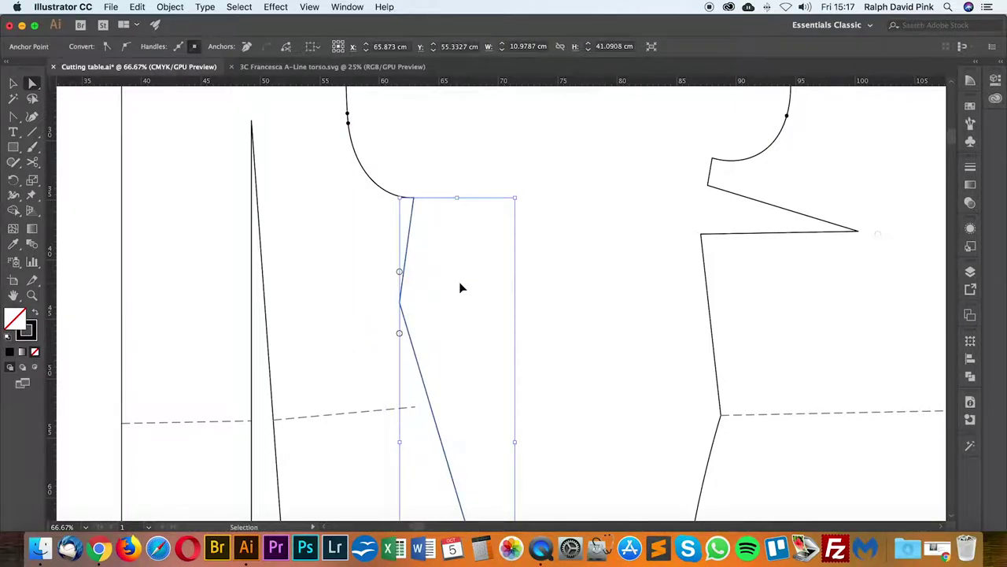
pyautogui.press('super+z')
pyautogui.press('super+shift+z')
pyautogui.click(462, 288)
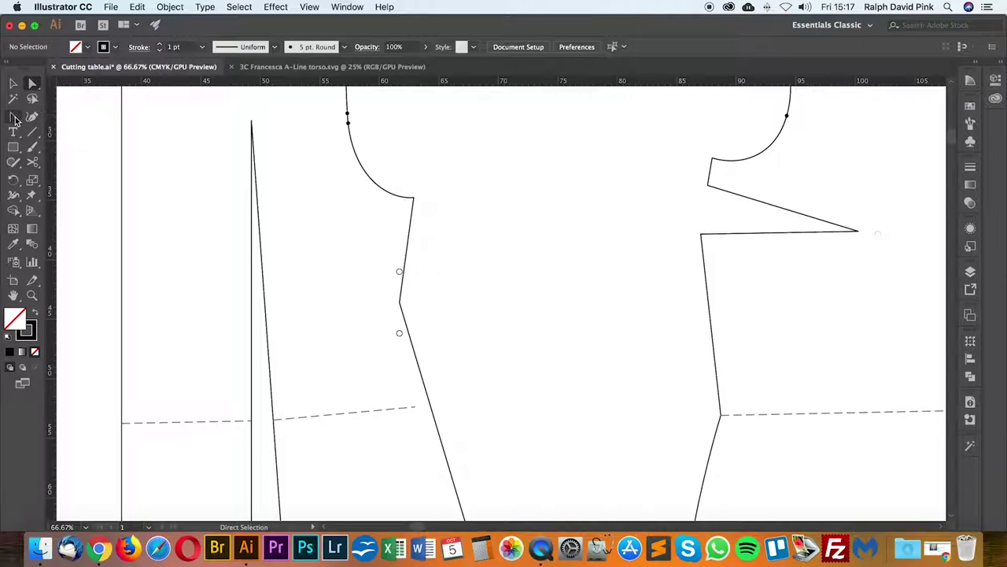
# Step: Smooth the side seam's corner with the Anchor Point tool, extending its vertical handles to the point markers above and below
pyautogui.moveTo(14, 119); pyautogui.dragTo(59, 162)
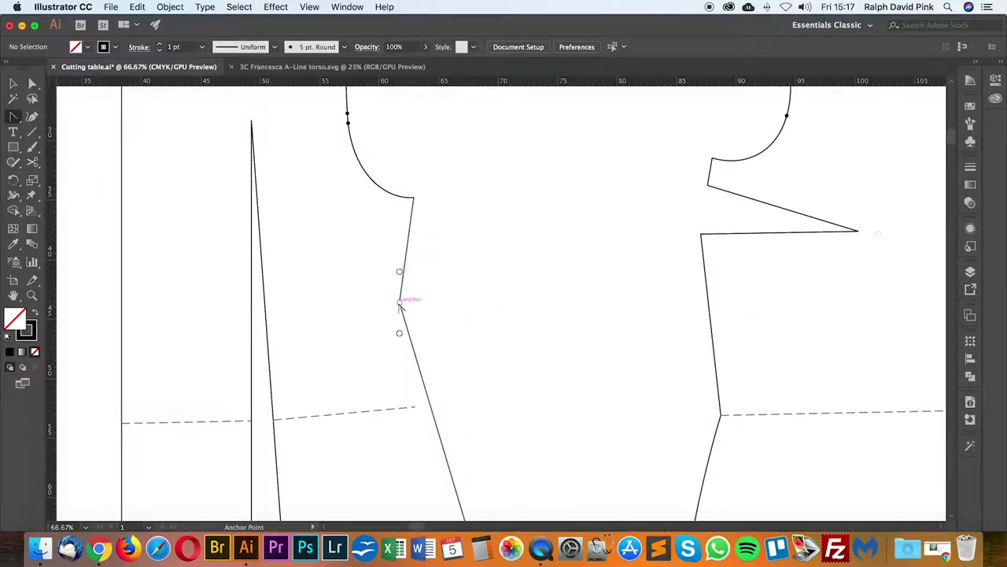
pyautogui.moveTo(400, 303); pyautogui.dragTo(400, 333)
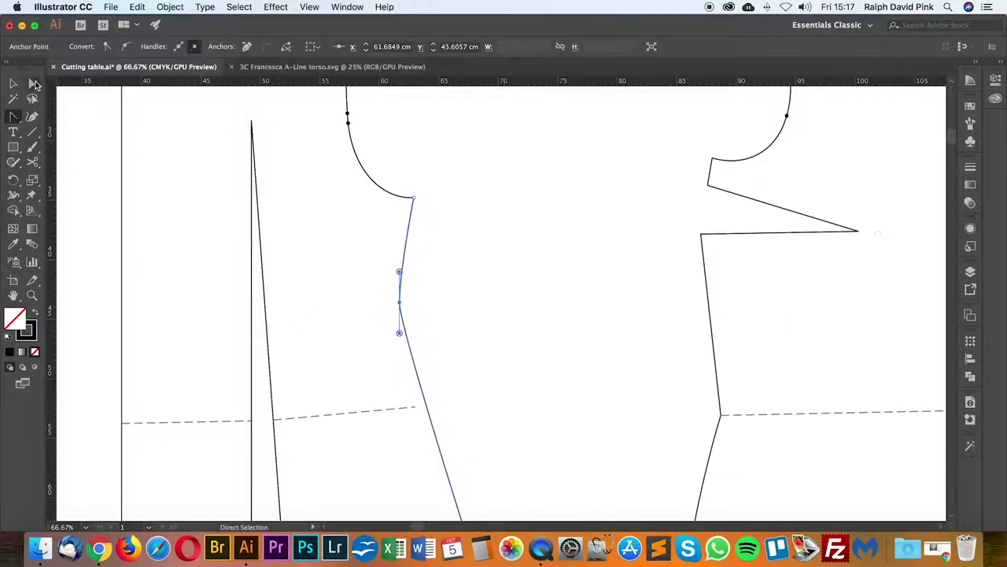
pyautogui.press('a')
pyautogui.click(473, 299)
pyautogui.moveTo(501, 324); pyautogui.dragTo(493, 292)
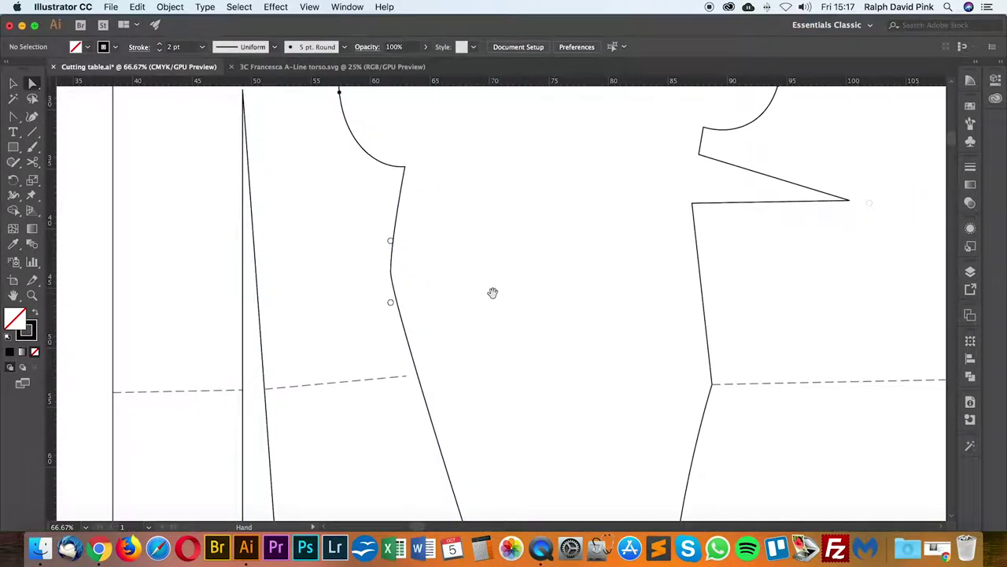
pyautogui.click(391, 272)
pyautogui.moveTo(391, 272); pyautogui.dragTo(389, 314)
pyautogui.press('a')
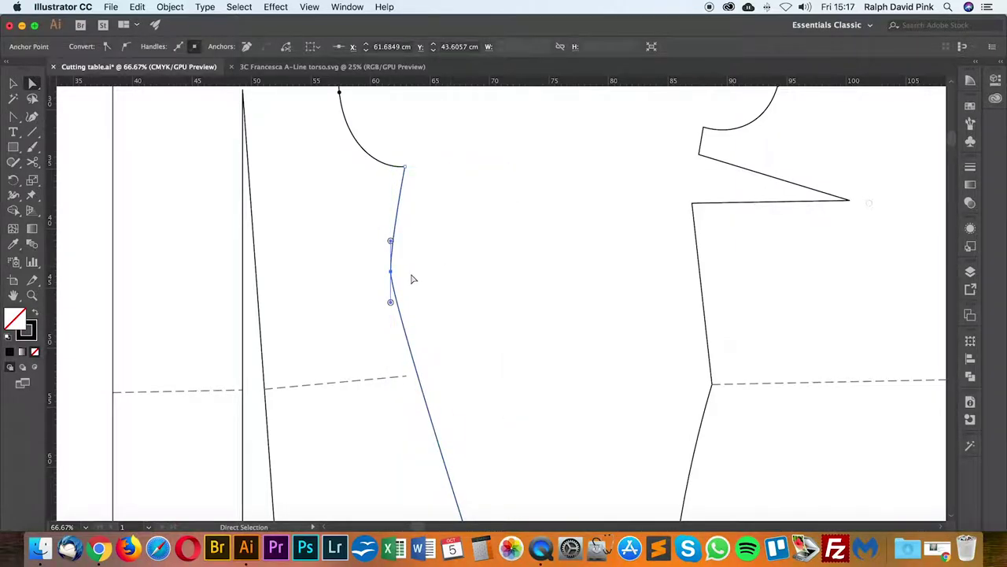
pyautogui.click(457, 285)
# Step: Delete the two point markers above and below the side seam's curved anchor
pyautogui.scroll(-2, 468, 299)
pyautogui.hscroll(2, 467, 299)
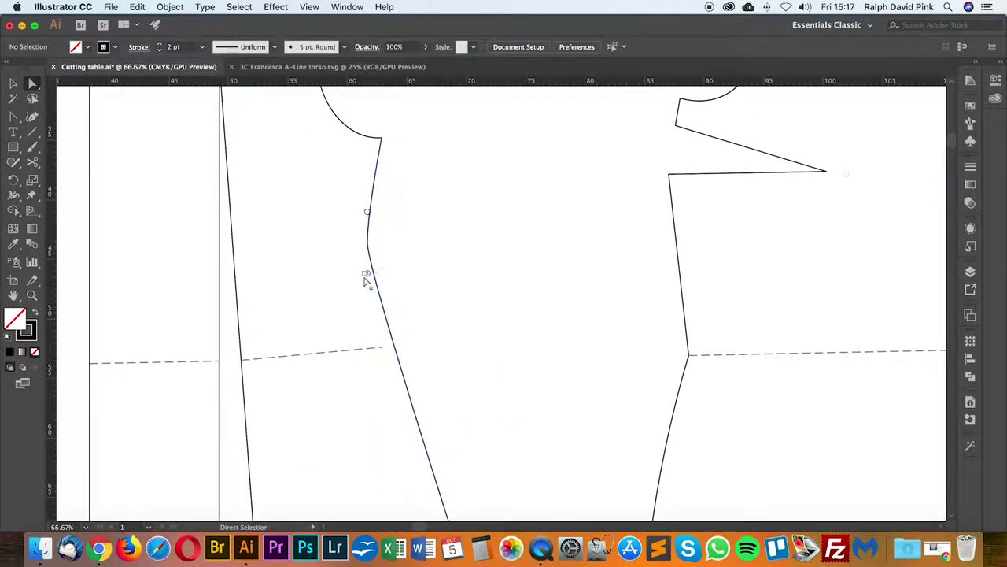
pyautogui.click(367, 211)
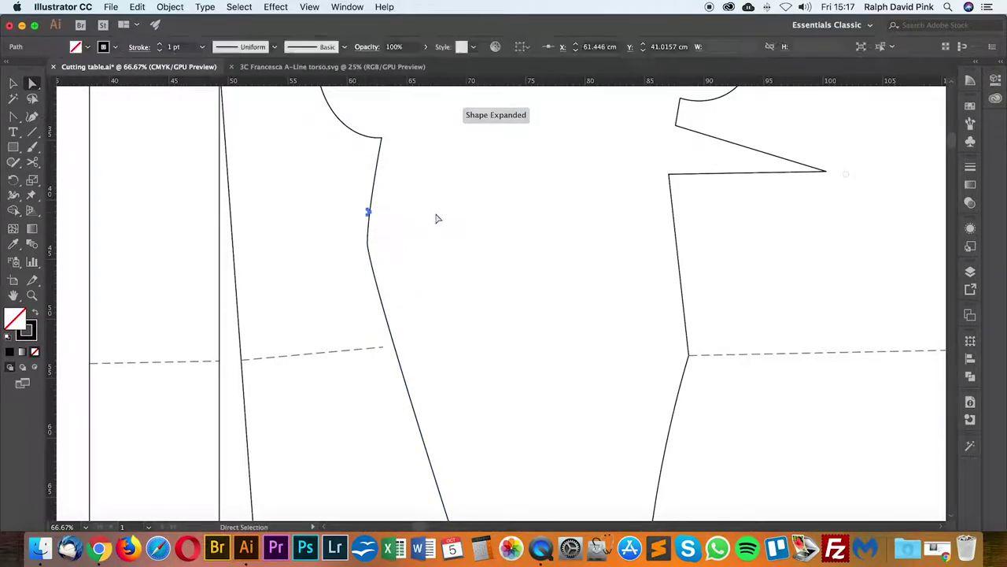
pyautogui.click(438, 219)
pyautogui.press('super+minus')
pyautogui.press('super+minus')
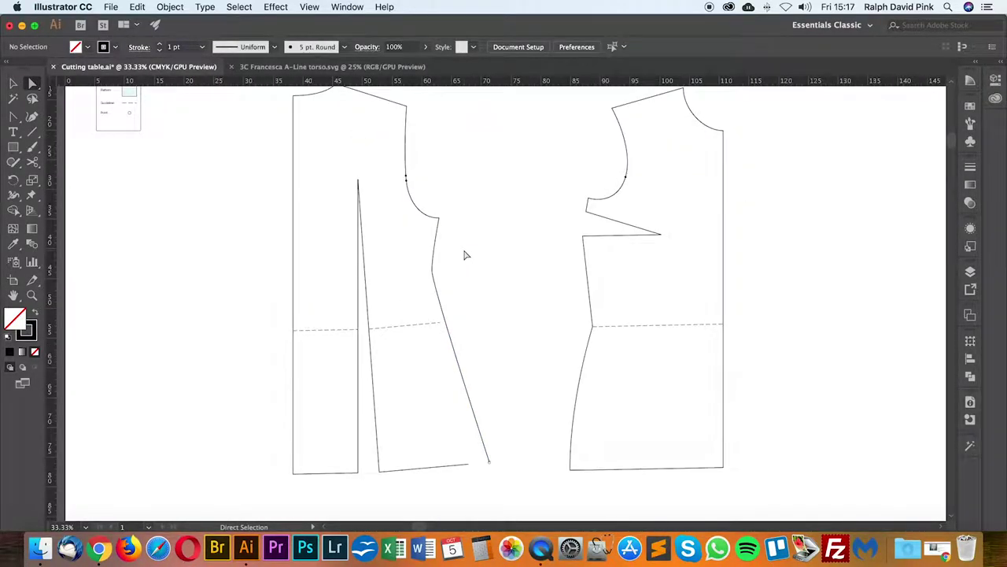
pyautogui.moveTo(498, 306); pyautogui.dragTo(487, 319)
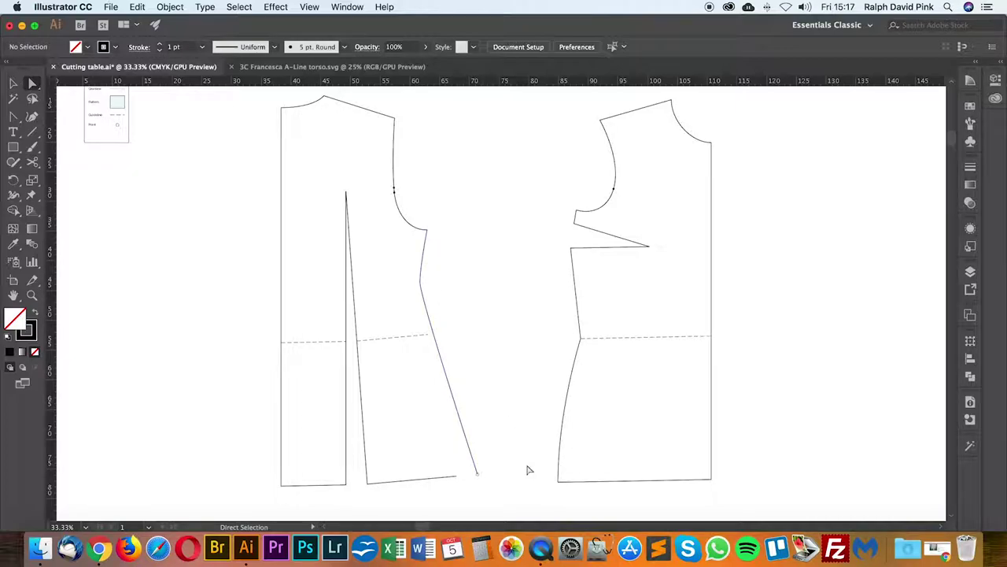
pyautogui.moveTo(489, 404); pyautogui.dragTo(512, 304)
pyautogui.press('super+plus')
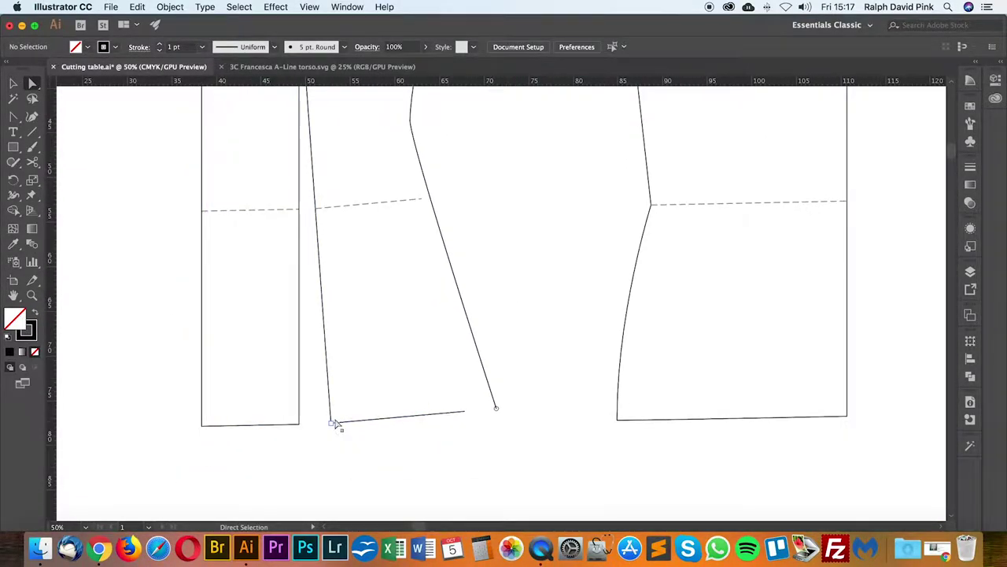
pyautogui.scroll(3, 511, 315)
pyautogui.hscroll(4, 512, 314)
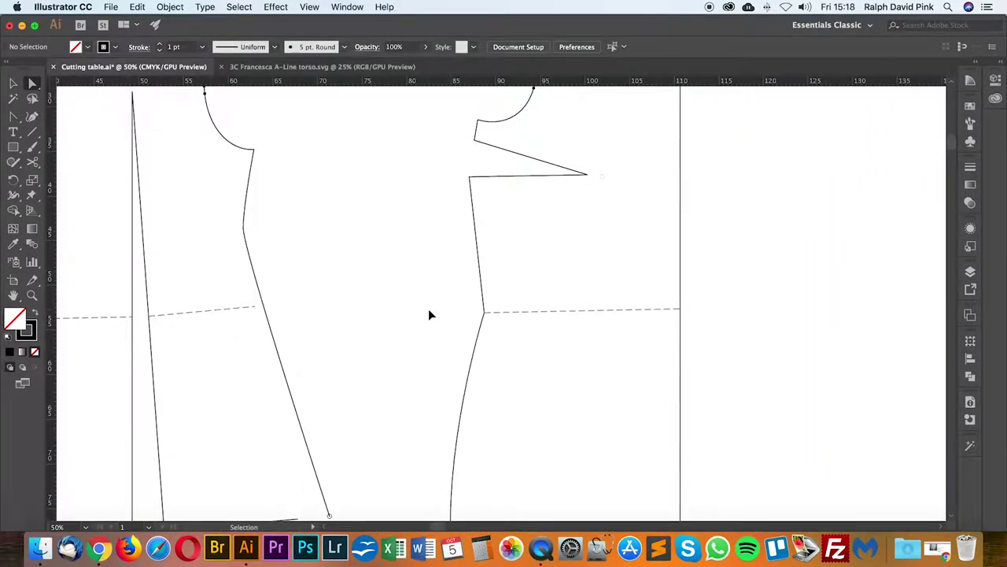
# Step: Apply the dashed horizontal line's stroke style to the circle marker beside the front dart tip with the Eyedropper
pyautogui.press('super+minus')
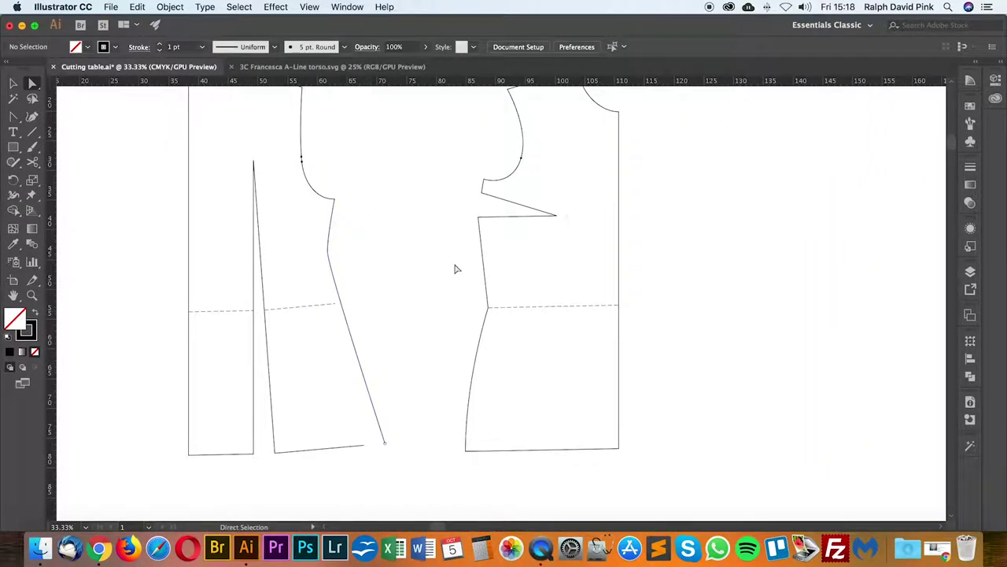
pyautogui.moveTo(434, 321); pyautogui.dragTo(378, 335)
pyautogui.scroll(1, 377, 334)
pyautogui.hscroll(2, 377, 334)
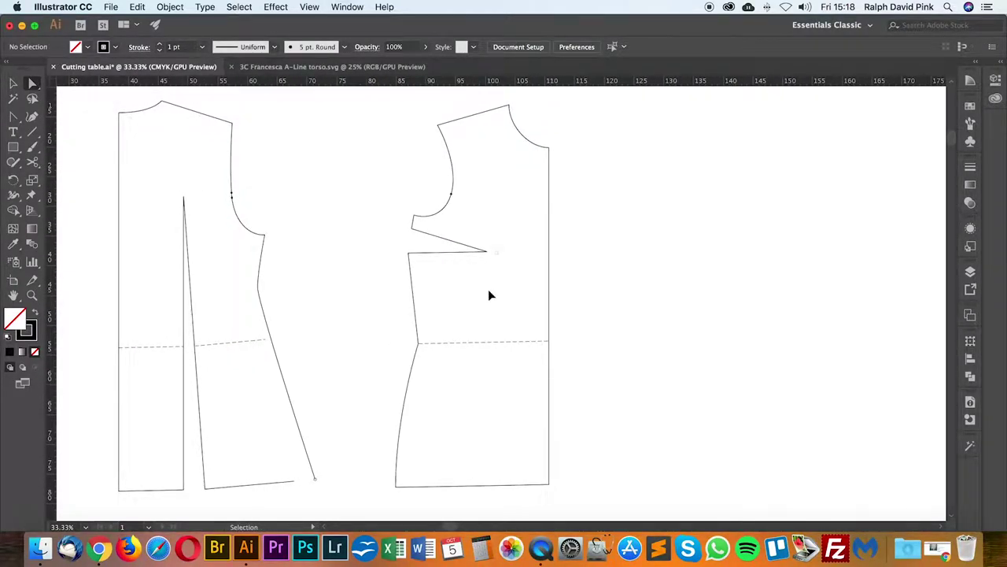
pyautogui.press('super+plus')
pyautogui.moveTo(483, 277); pyautogui.dragTo(421, 403)
pyautogui.scroll(3, 421, 403)
pyautogui.hscroll(1, 421, 403)
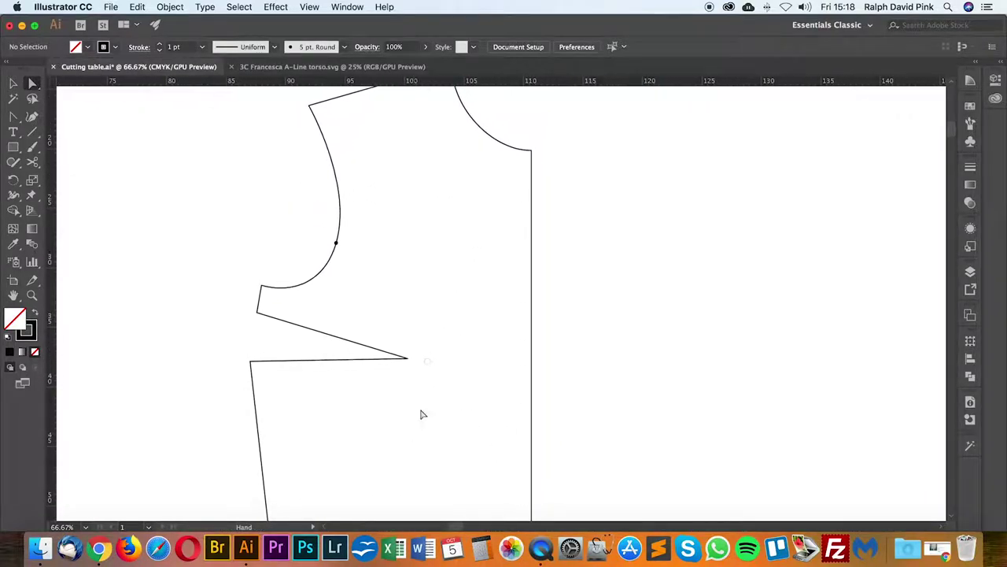
pyautogui.click(428, 360)
pyautogui.press('i')
pyautogui.moveTo(338, 430); pyautogui.dragTo(430, 311)
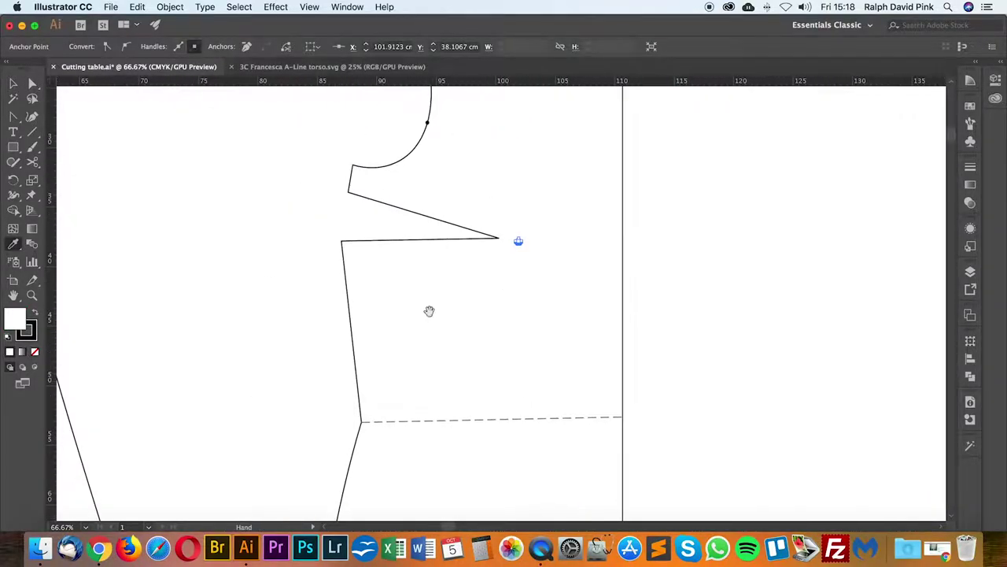
pyautogui.click(439, 419)
pyautogui.press('a')
pyautogui.click(548, 300)
pyautogui.moveTo(567, 281); pyautogui.dragTo(521, 340)
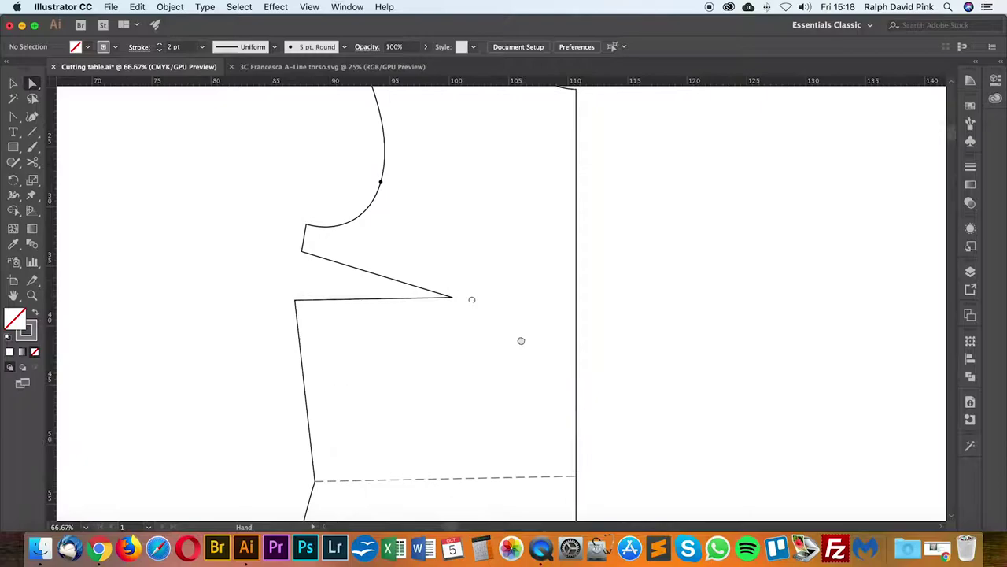
# Step: Turn off the dashed line option for the circle marker's stroke
pyautogui.click(472, 299)
pyautogui.click(970, 168)
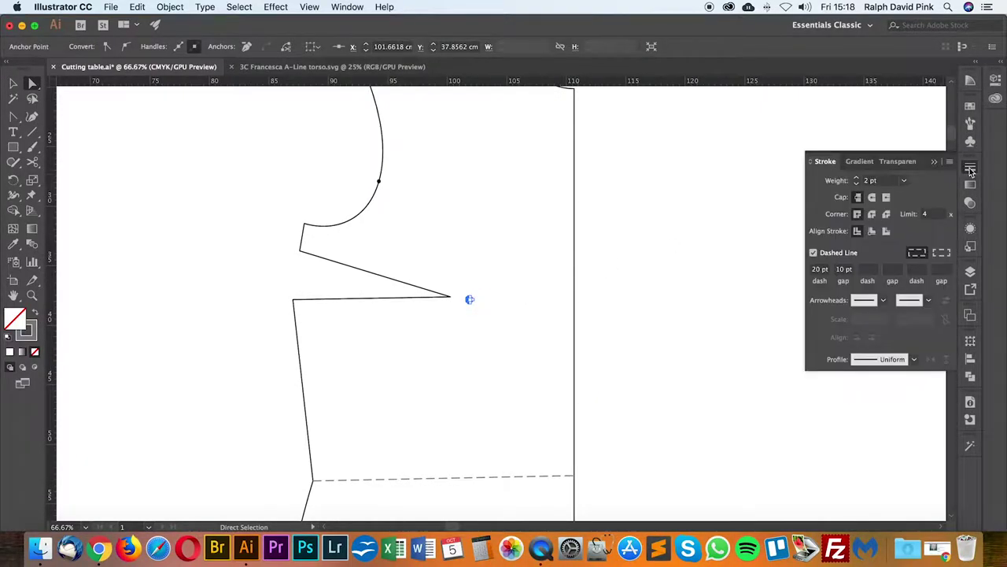
pyautogui.click(822, 256)
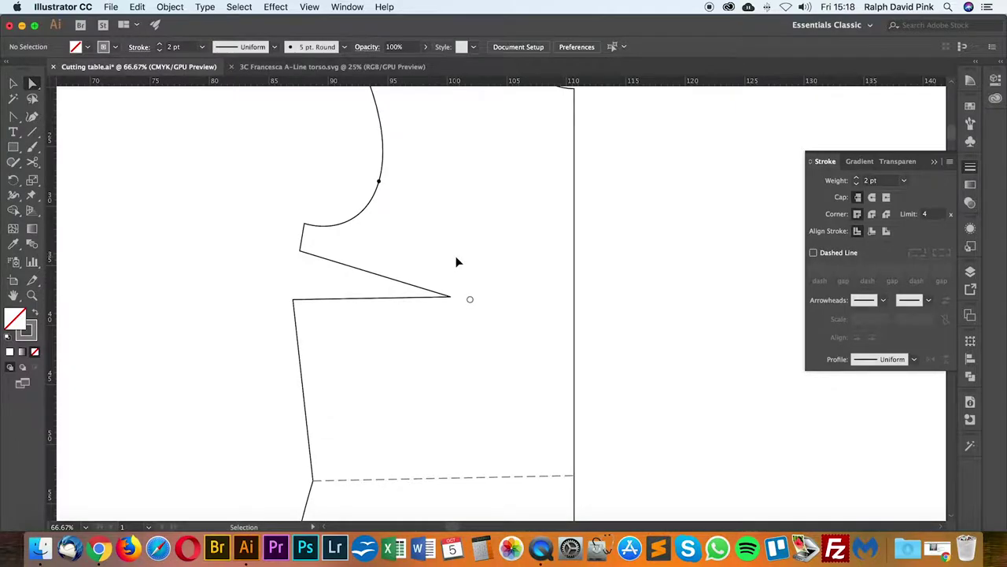
pyautogui.press('super+equal')
pyautogui.hscroll(-2, 475, 255)
pyautogui.click(934, 164)
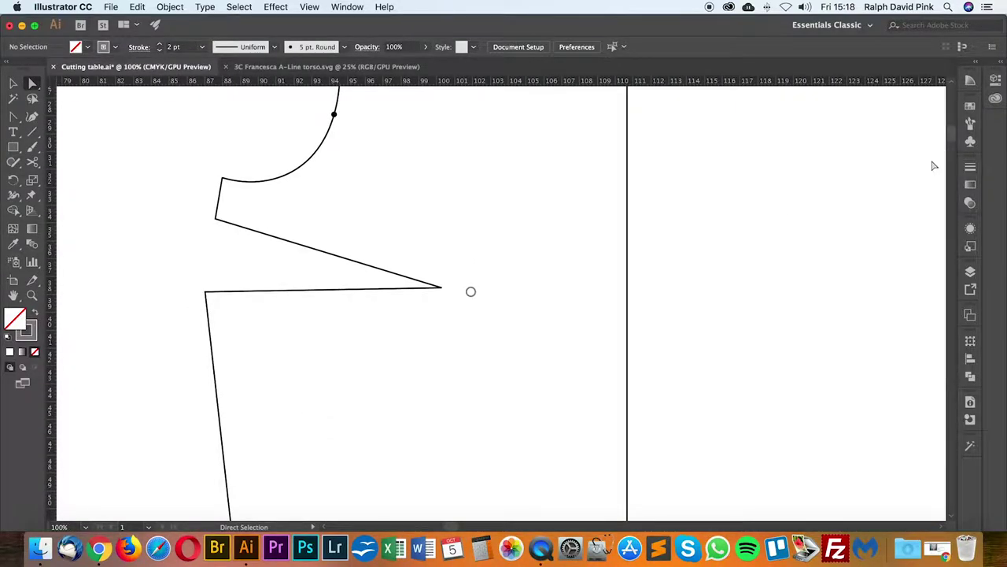
# Step: Extend the front side dart by moving its tip anchor onto the centre of the circle marker
pyautogui.click(443, 289)
pyautogui.moveTo(443, 290)
pyautogui.mouseDown()
pyautogui.moveTo(470, 291)
pyautogui.moveTo(443, 288)
pyautogui.mouseUp()
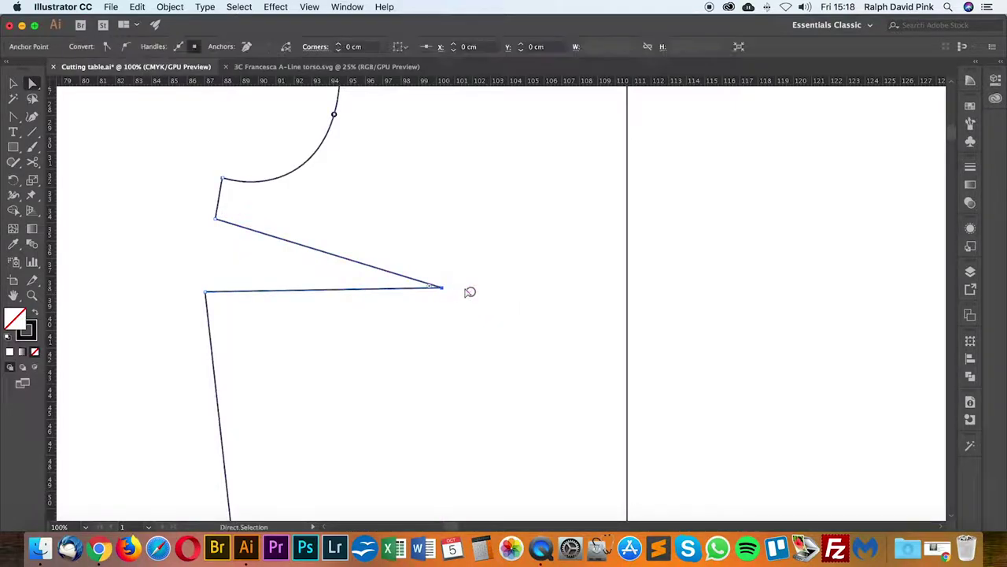
pyautogui.click(520, 291)
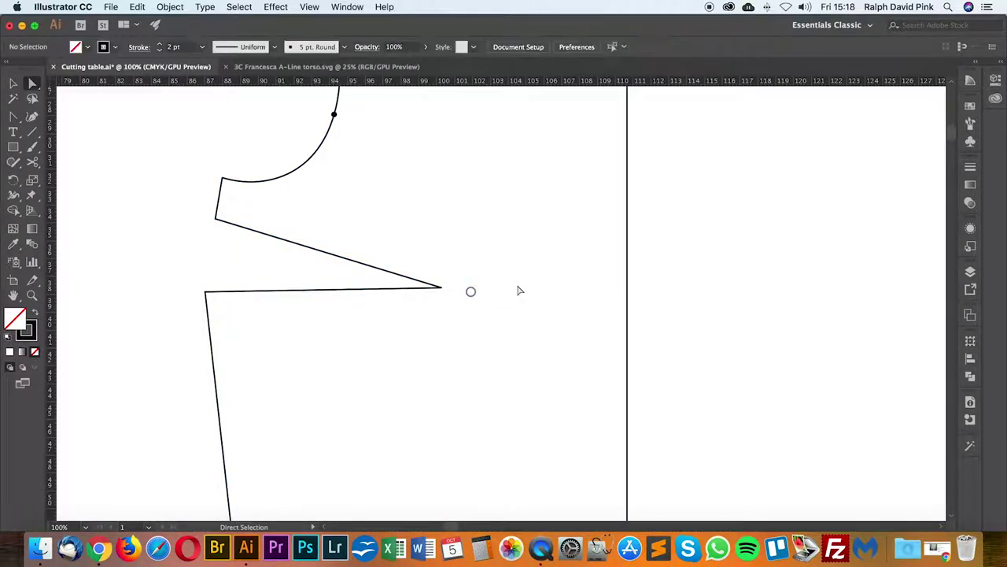
pyautogui.click(441, 288)
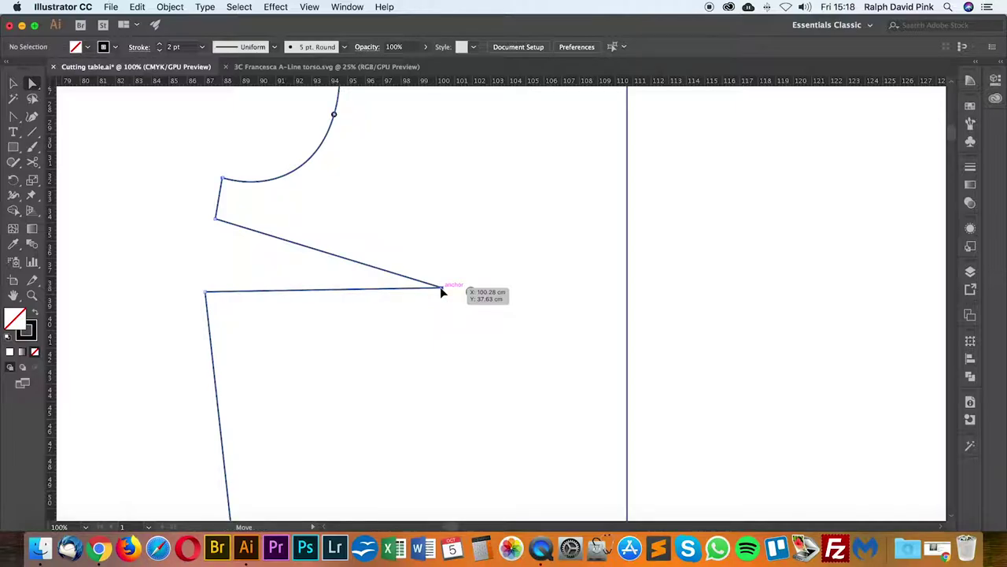
pyautogui.moveTo(441, 288); pyautogui.dragTo(467, 280)
pyautogui.press('super+equal')
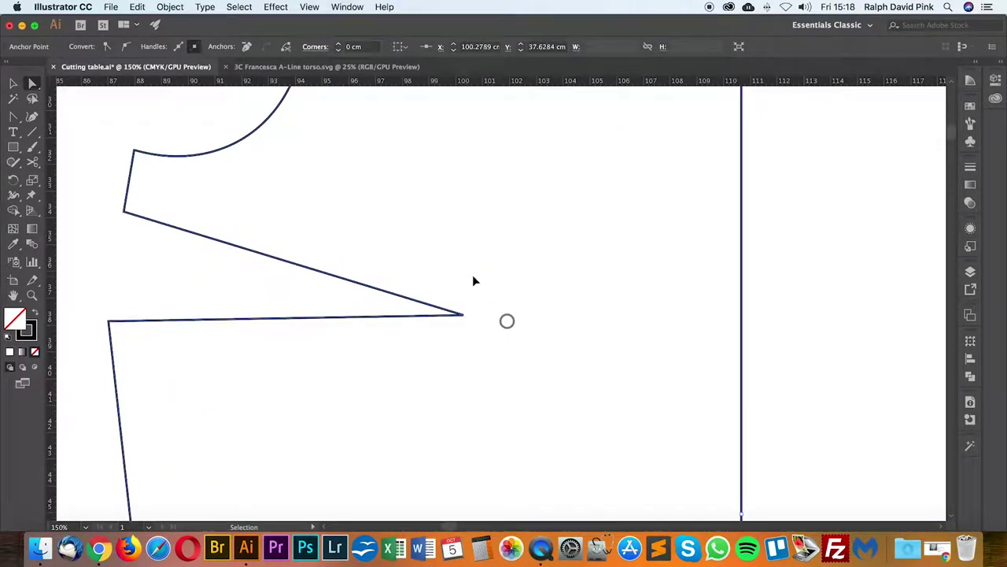
pyautogui.click(474, 281)
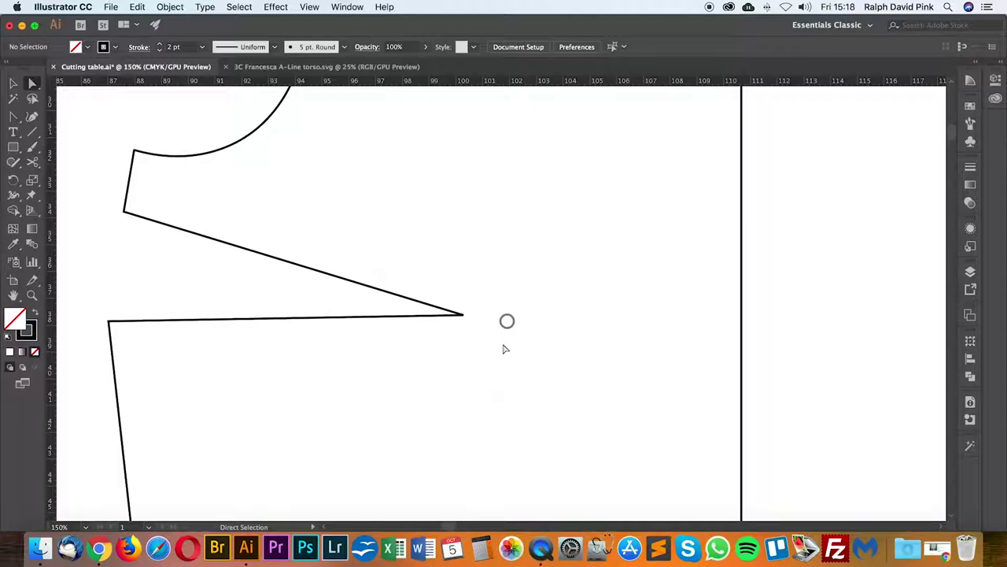
pyautogui.moveTo(464, 315); pyautogui.dragTo(507, 321)
pyautogui.click(536, 299)
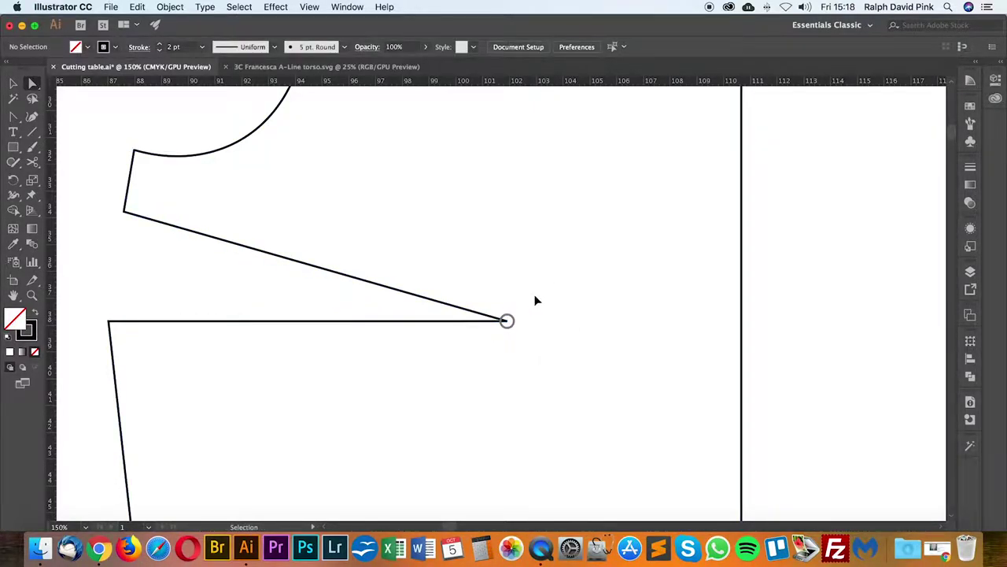
# Step: Draw a vertical line from the front dart tip down to the hem, using the dashed horizontal line's stroke style
pyautogui.press('super+equal')
pyautogui.press('super+minus')
pyautogui.press('super+minus')
pyautogui.press('super+minus')
pyautogui.press('super+minus')
pyautogui.press('super+minus')
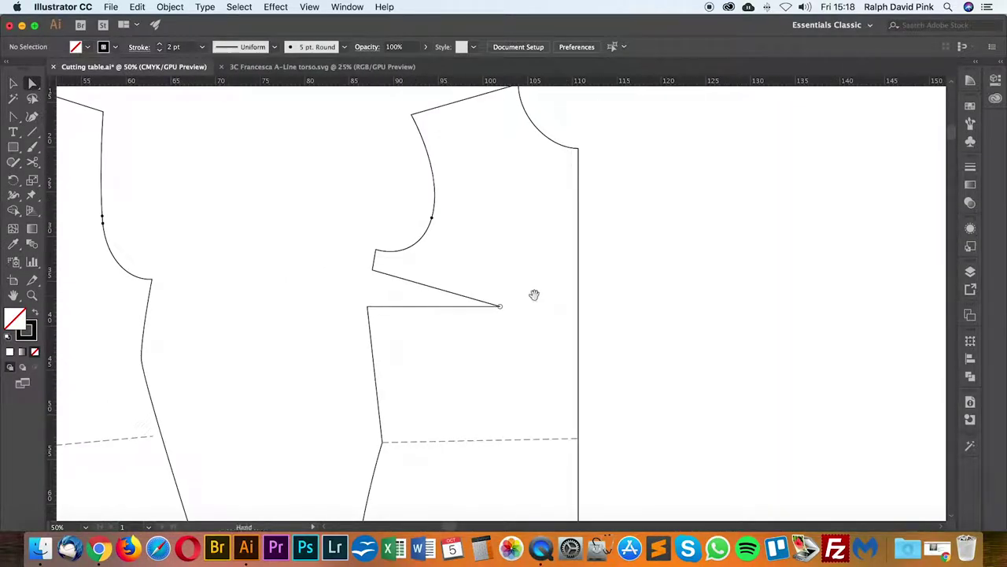
pyautogui.moveTo(533, 295); pyautogui.dragTo(531, 273)
pyautogui.scroll(-5, 531, 273)
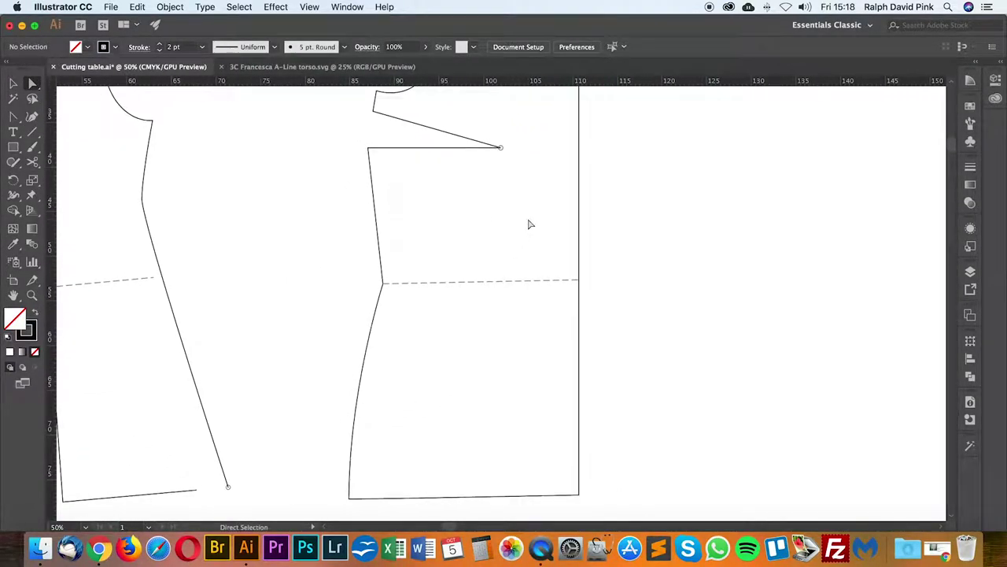
pyautogui.click(484, 282)
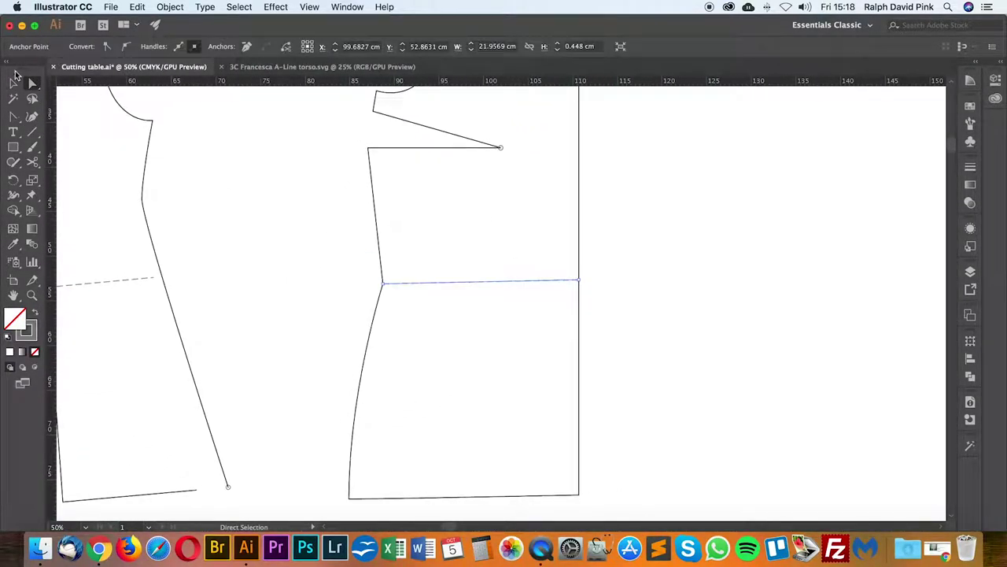
pyautogui.click(489, 287)
pyautogui.click(481, 284)
pyautogui.click(33, 133)
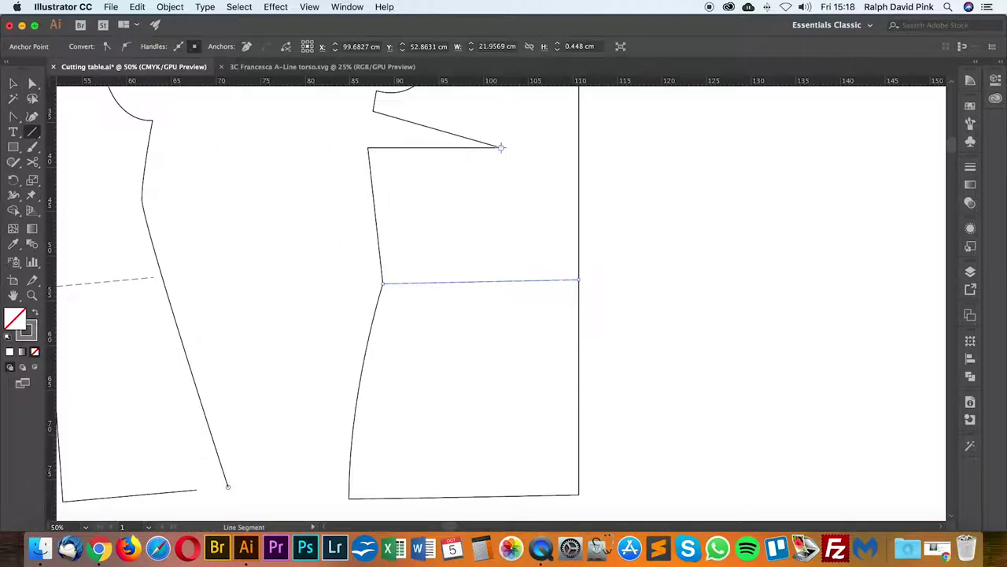
pyautogui.moveTo(500, 148); pyautogui.dragTo(523, 494)
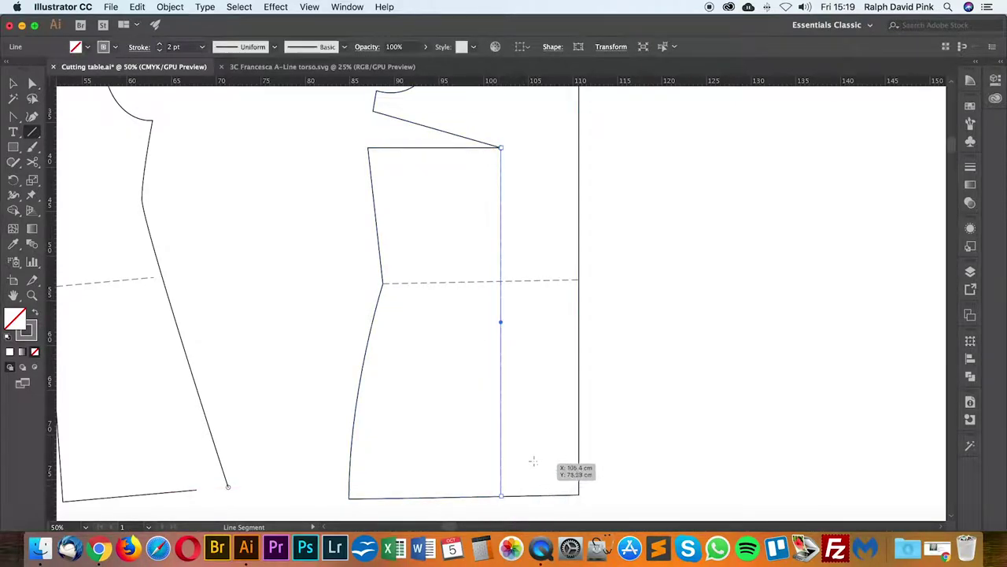
pyautogui.press('a')
pyautogui.click(543, 431)
# Step: Cut the front outline with the Scissors at the dart tip and where the vertical dashed line meets the hem
pyautogui.moveTo(541, 314); pyautogui.dragTo(540, 338)
pyautogui.press('super+minus')
pyautogui.moveTo(535, 296); pyautogui.dragTo(533, 310)
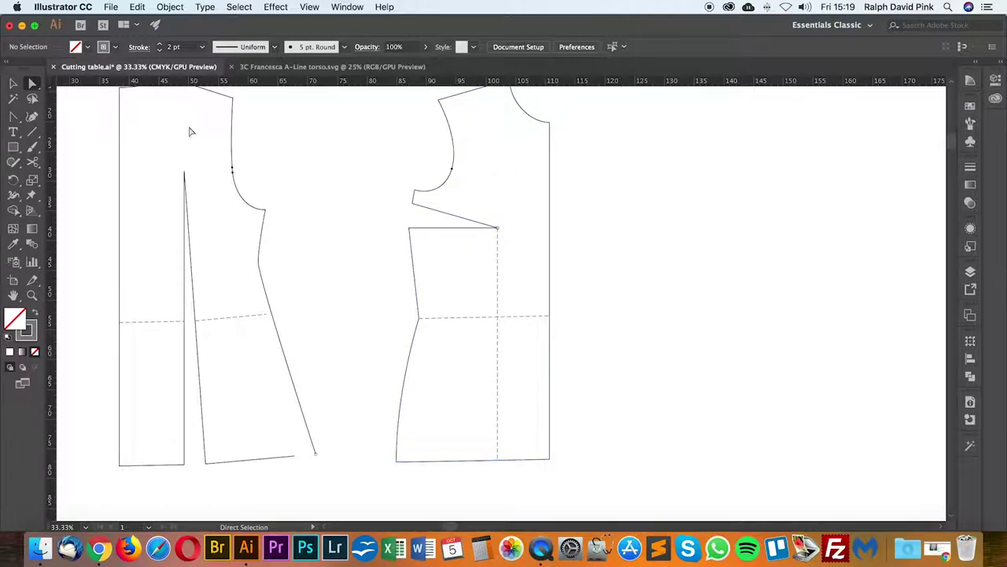
pyautogui.click(450, 228)
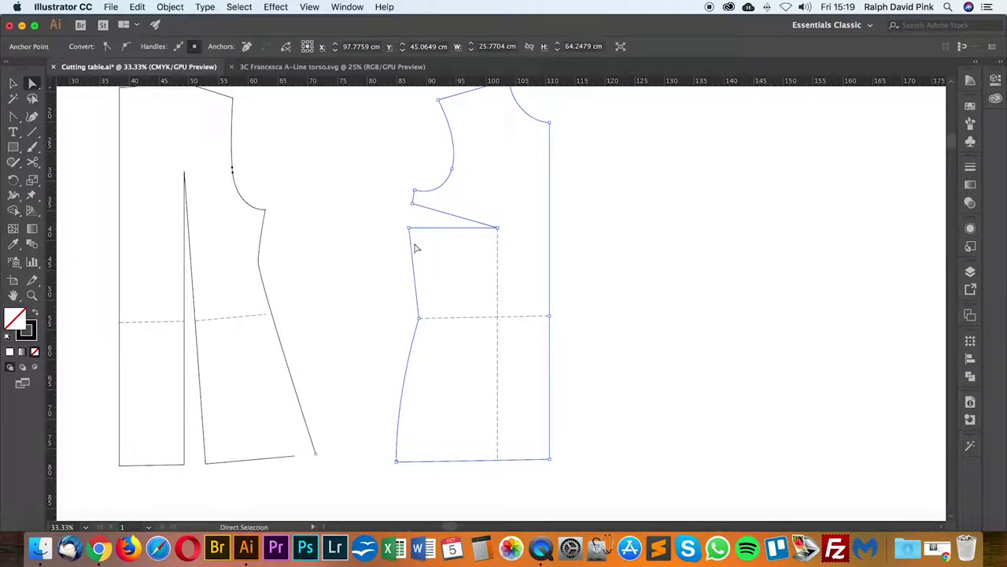
pyautogui.click(32, 161)
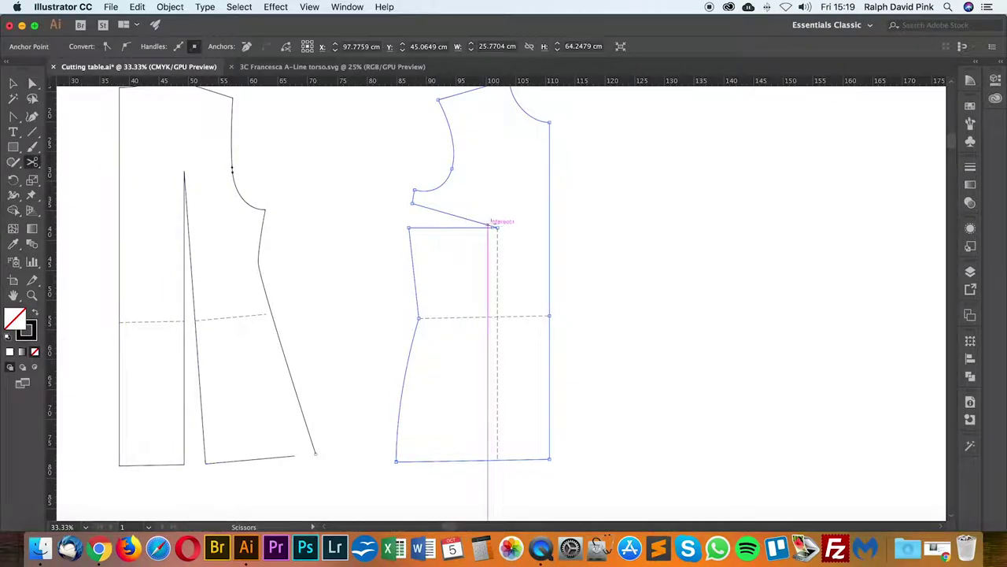
pyautogui.click(497, 227)
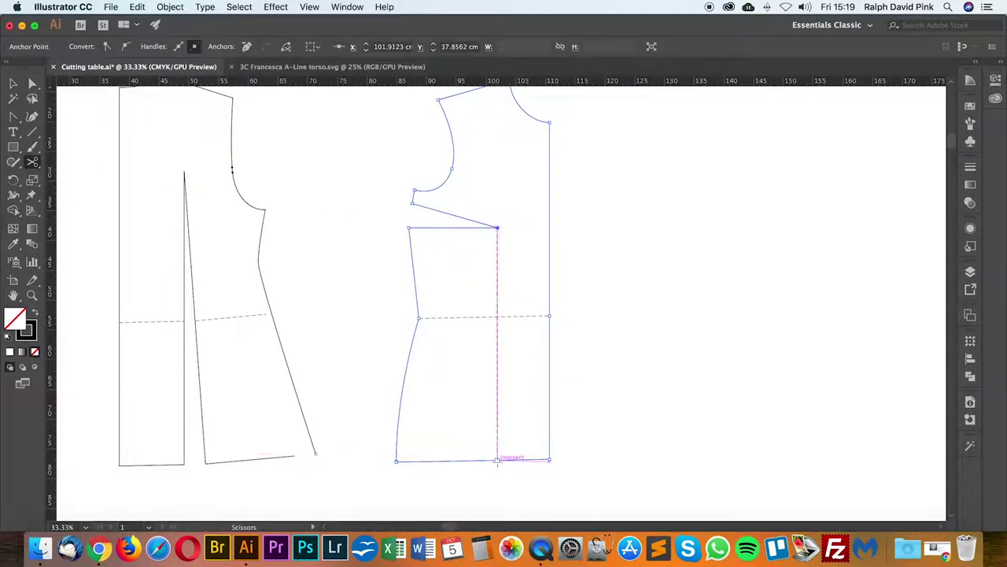
pyautogui.click(497, 460)
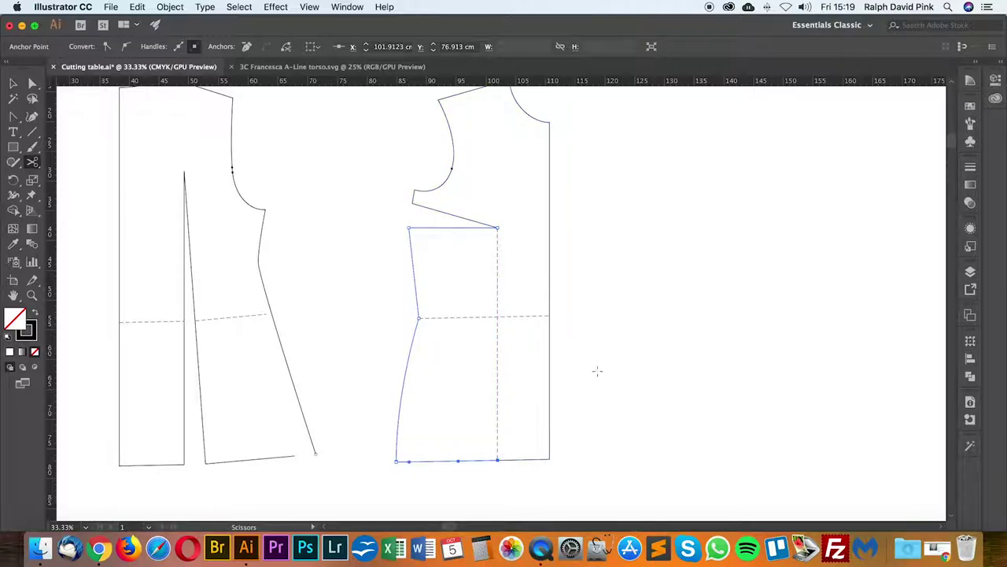
# Step: Select the cut-off lower side piece of the front and close its outline with Pathfinder Unite
pyautogui.click(32, 83)
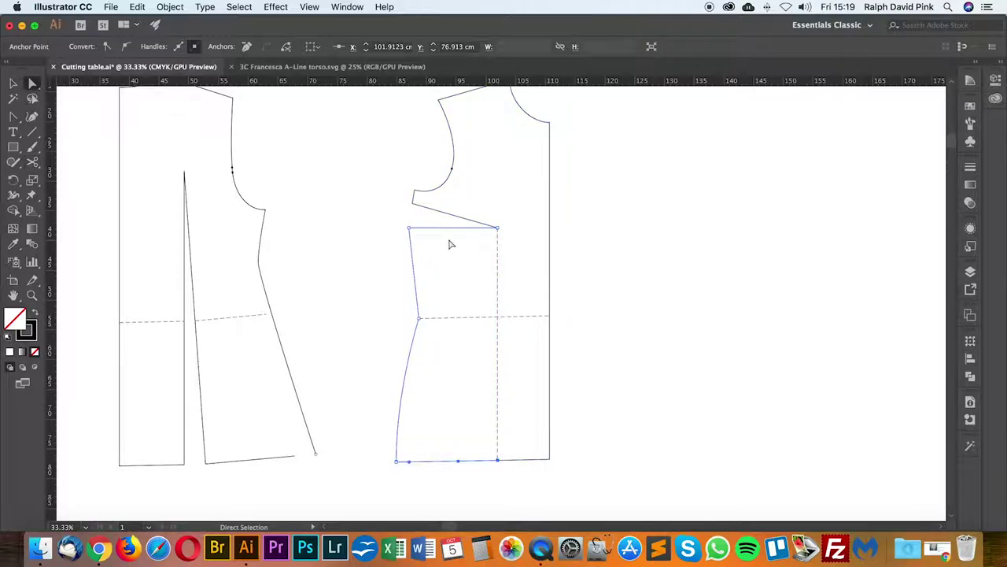
pyautogui.click(450, 241)
pyautogui.click(453, 215)
pyautogui.click(439, 233)
pyautogui.click(442, 227)
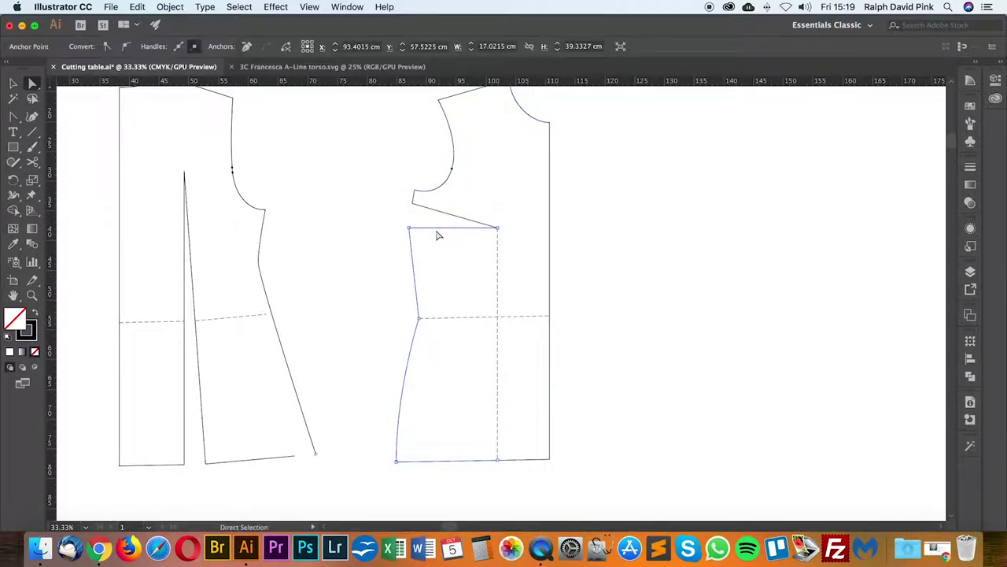
pyautogui.click(971, 376)
pyautogui.click(818, 370)
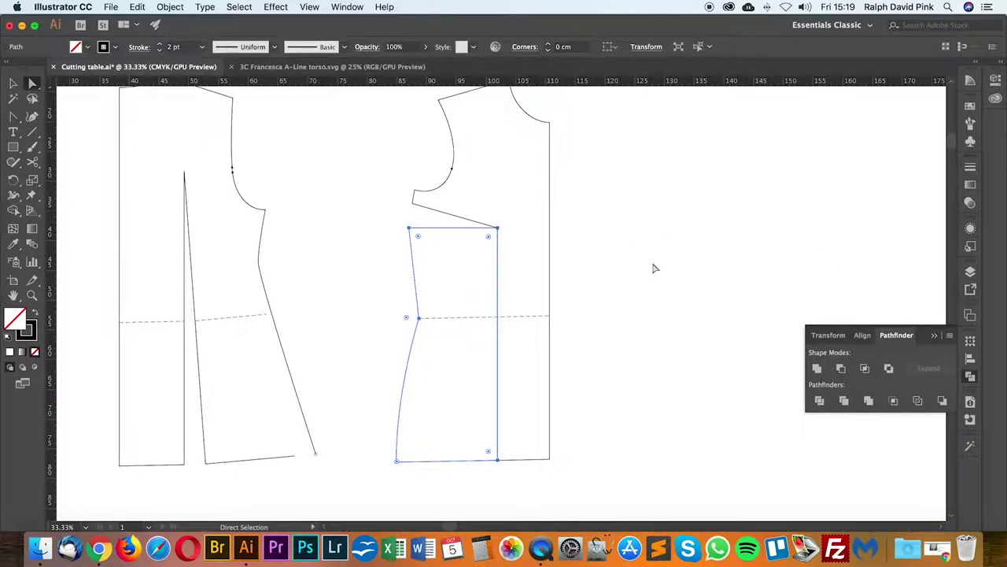
# Step: Close the outline of the remaining centre front piece with Pathfinder Unite
pyautogui.click(551, 198)
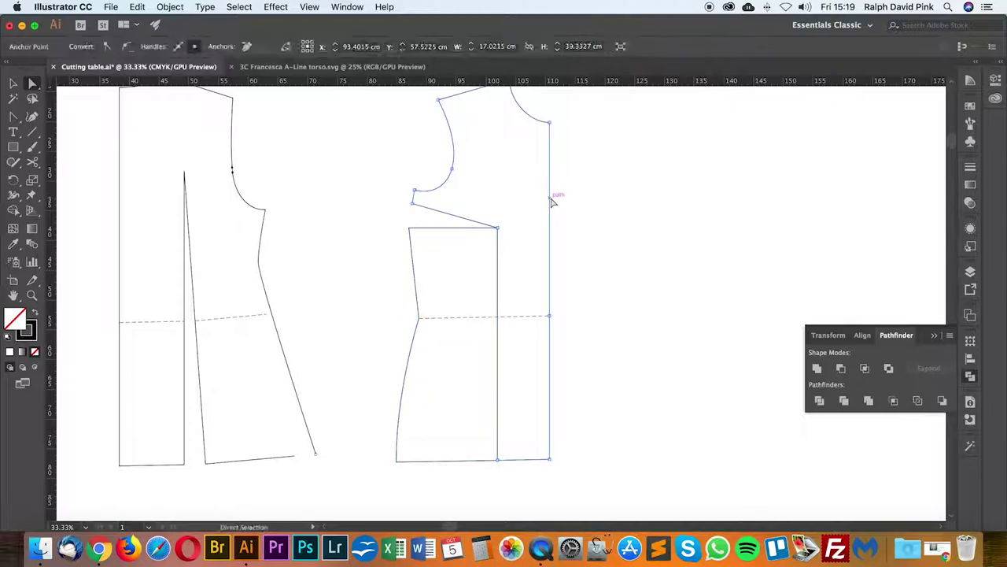
pyautogui.click(817, 373)
pyautogui.click(616, 219)
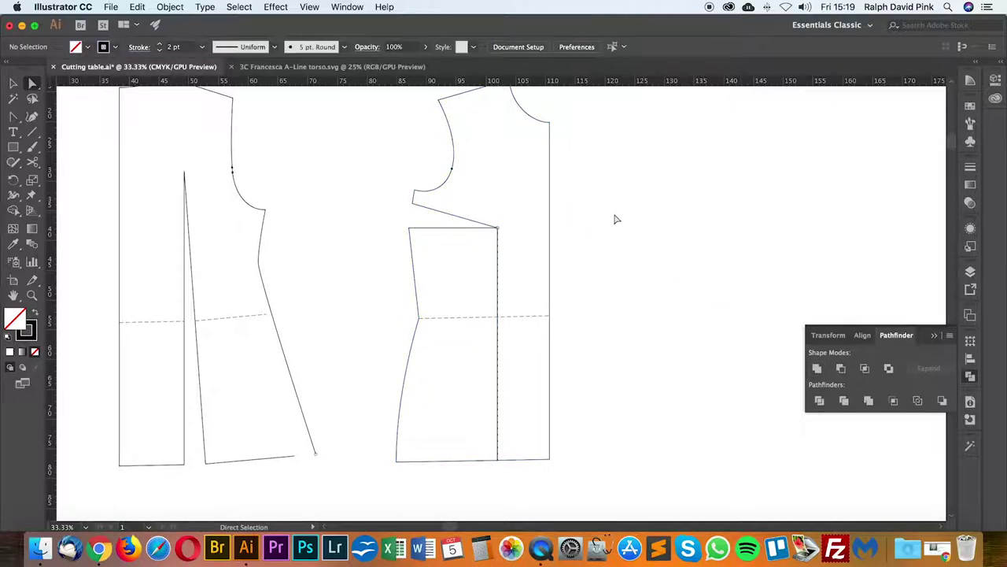
# Step: Cut the front's dashed horizontal line with the Scissors where it crosses the vertical line below the dart tip
pyautogui.press('super+equal')
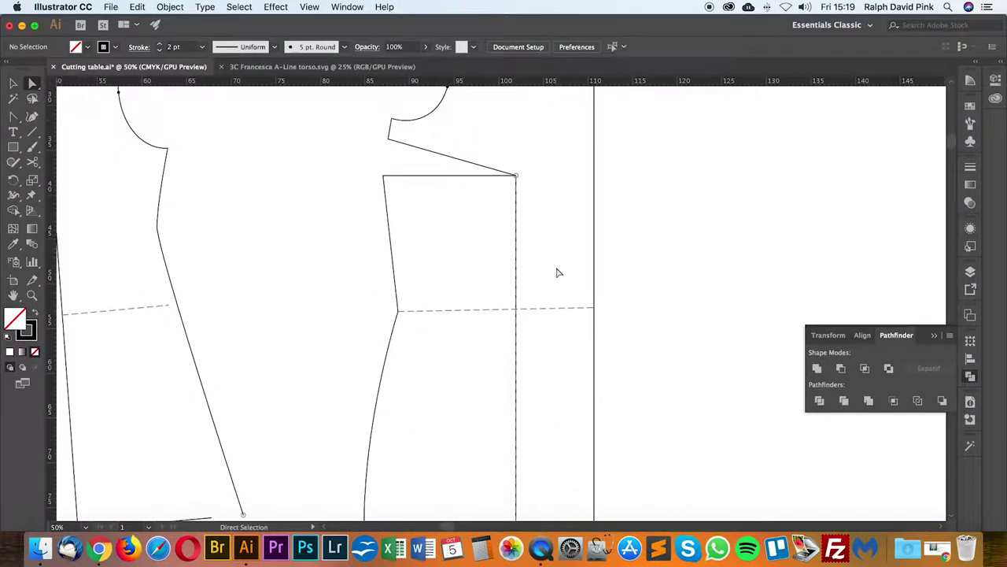
pyautogui.click(523, 307)
pyautogui.press('c')
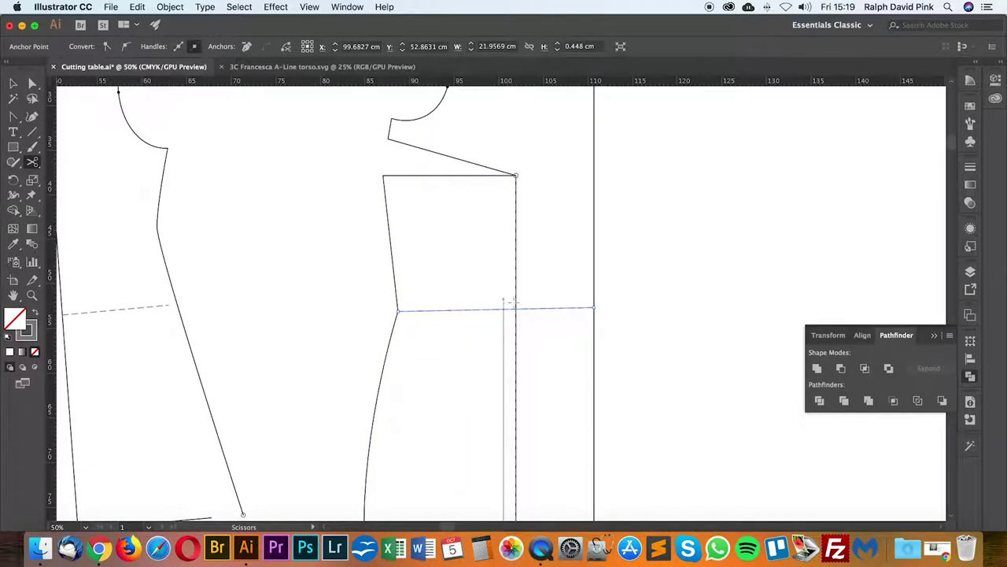
pyautogui.click(515, 308)
# Step: Delete the dashed vertical line that lies over the edge between the two front pieces
pyautogui.click(33, 83)
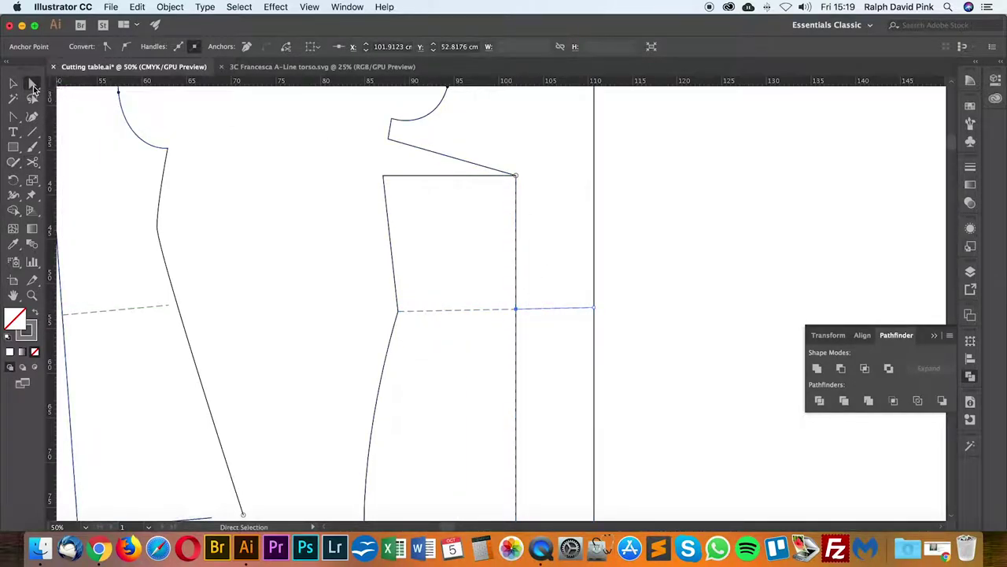
pyautogui.click(522, 232)
pyautogui.moveTo(518, 223); pyautogui.dragTo(550, 222)
pyautogui.press('super+z')
pyautogui.click(522, 243)
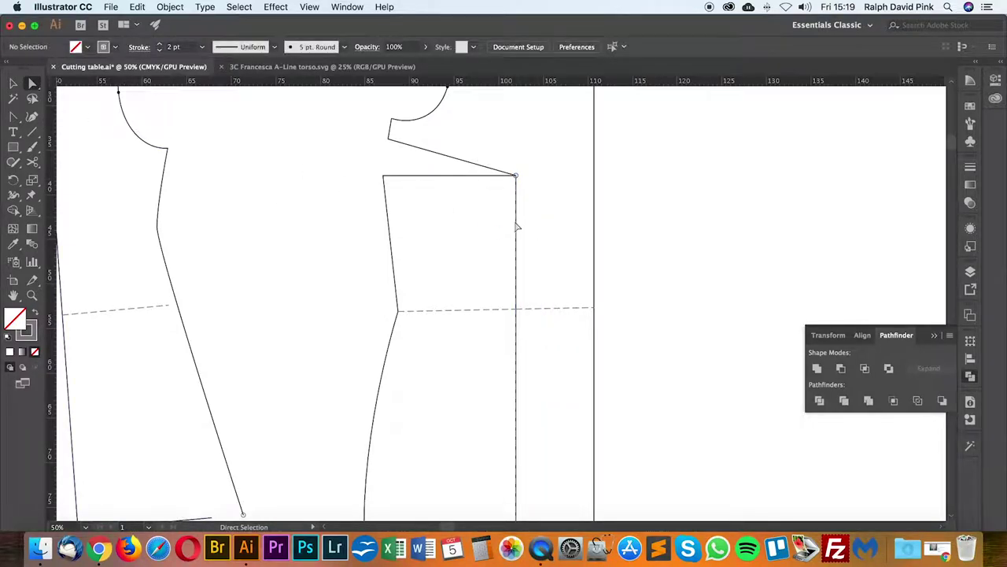
pyautogui.click(517, 225)
pyautogui.press('Delete')
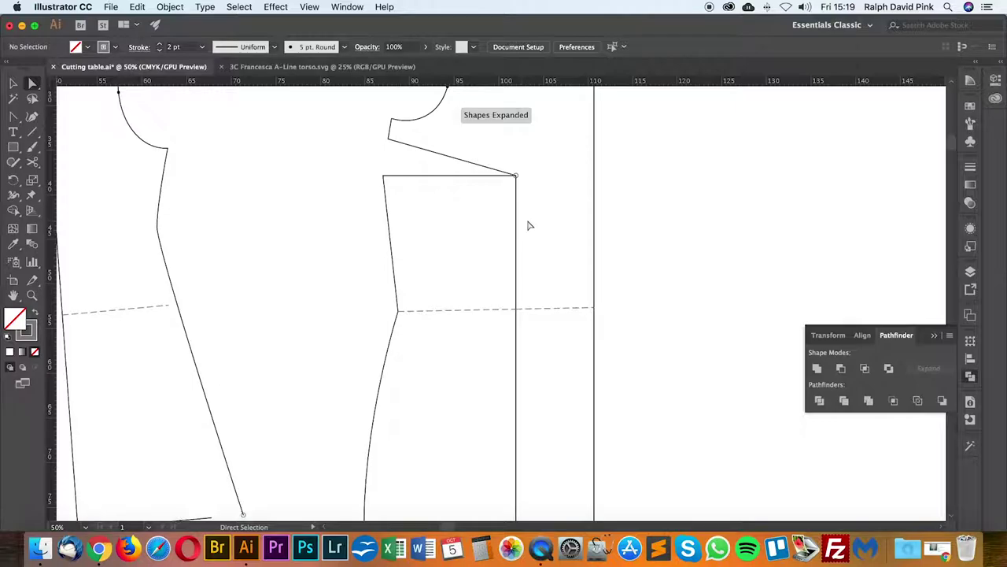
pyautogui.press('super+minus')
pyautogui.moveTo(544, 228); pyautogui.dragTo(533, 248)
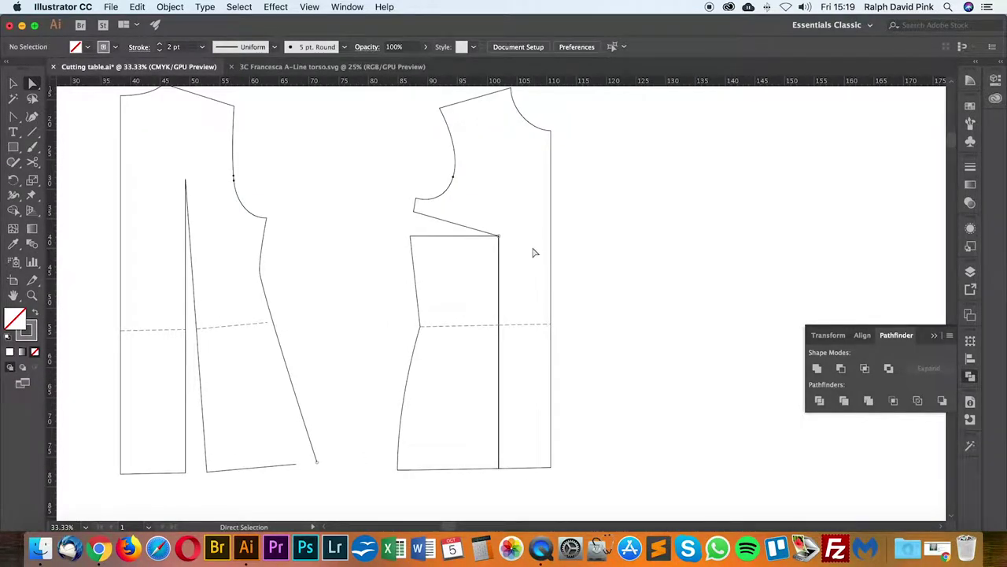
# Step: Ungroup the front bodice so that its pieces and dashed lines are separate objects
pyautogui.press('v')
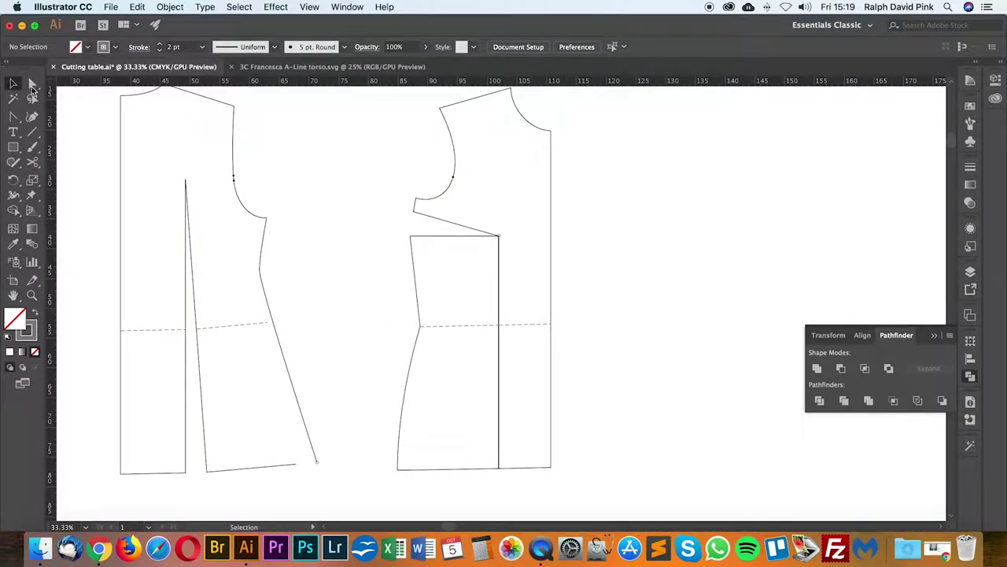
pyautogui.click(438, 202)
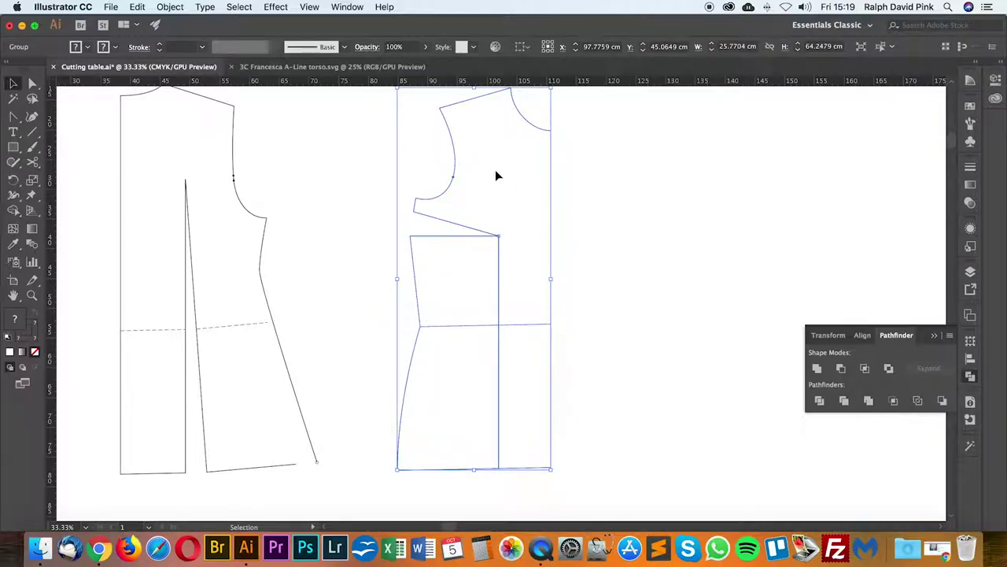
pyautogui.click(170, 7)
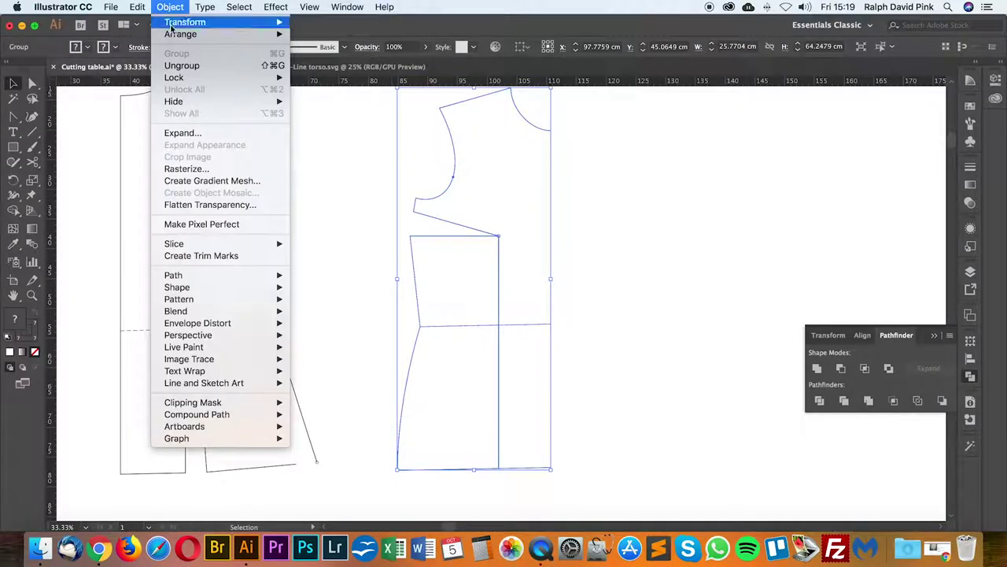
pyautogui.click(180, 67)
pyautogui.click(646, 288)
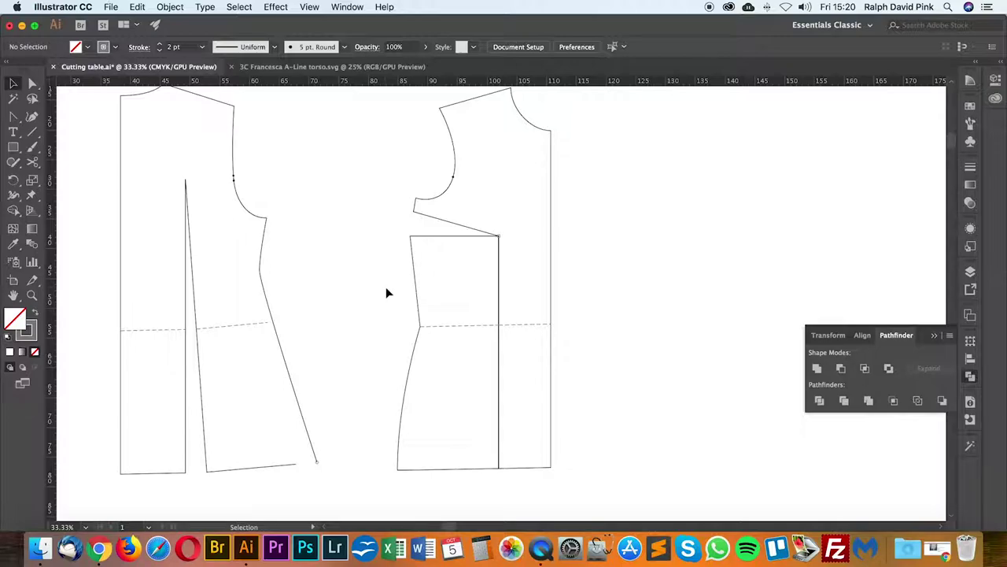
# Step: Check which lines move with the front's lower side piece and undo the test move
pyautogui.moveTo(415, 267); pyautogui.dragTo(348, 273)
pyautogui.press('super+z')
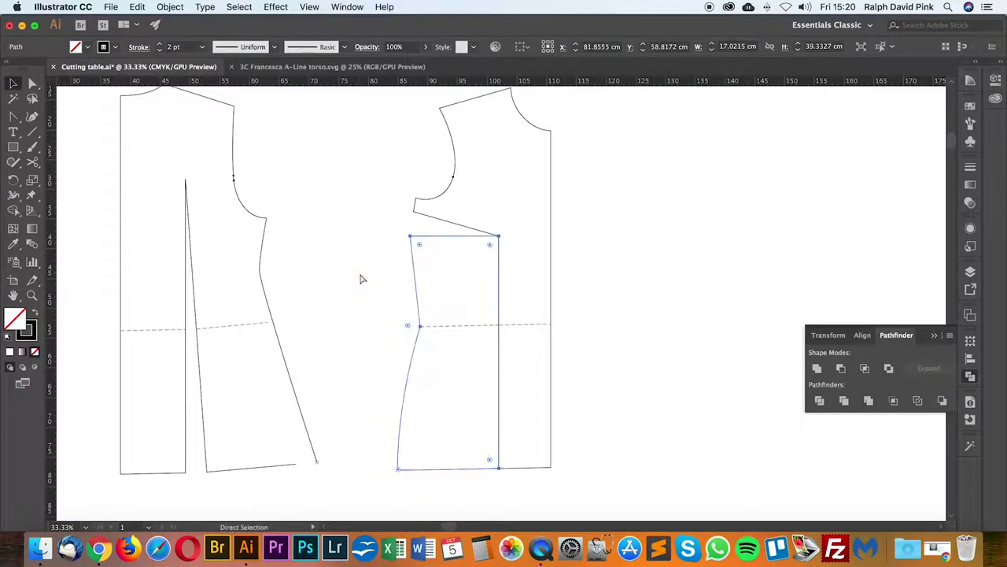
pyautogui.click(386, 271)
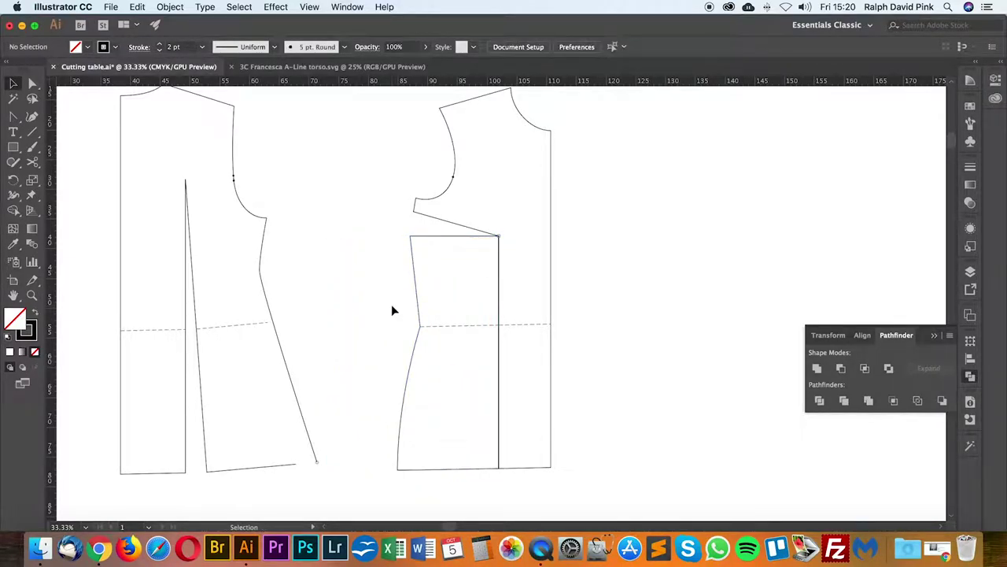
# Step: Group the front's lower side piece with the dashed horizontal line inside it
pyautogui.click(451, 353)
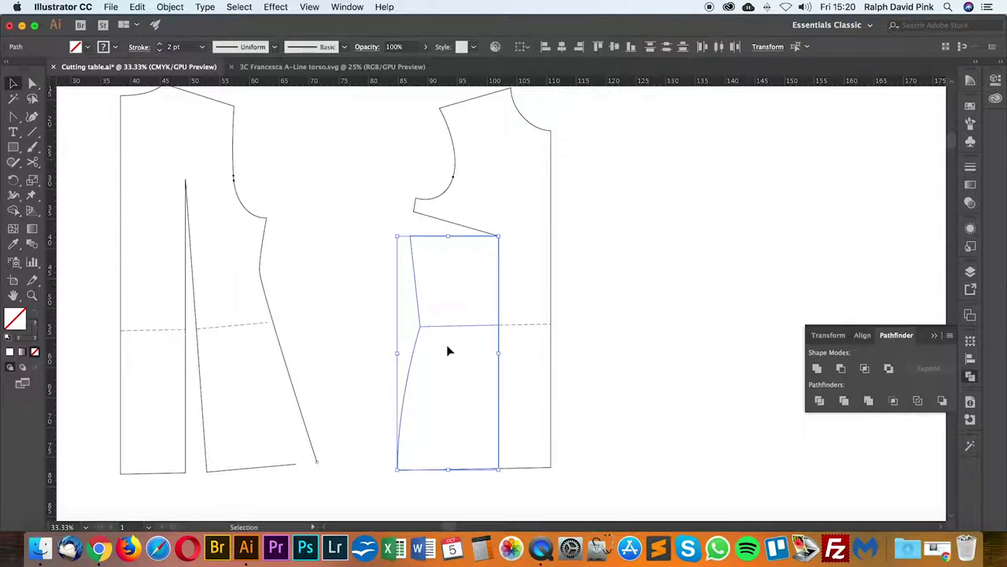
pyautogui.click(170, 6)
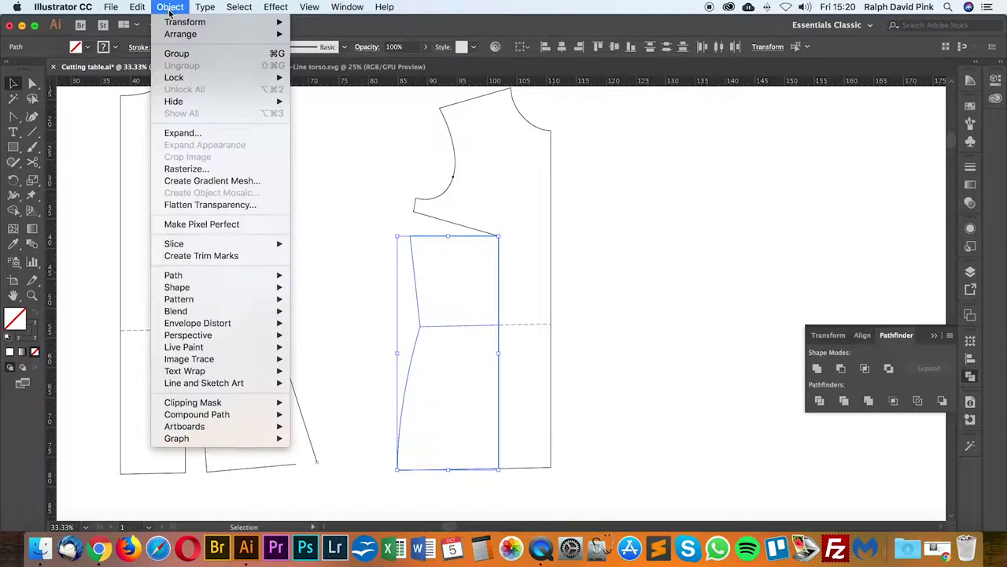
pyautogui.click(175, 53)
pyautogui.click(657, 250)
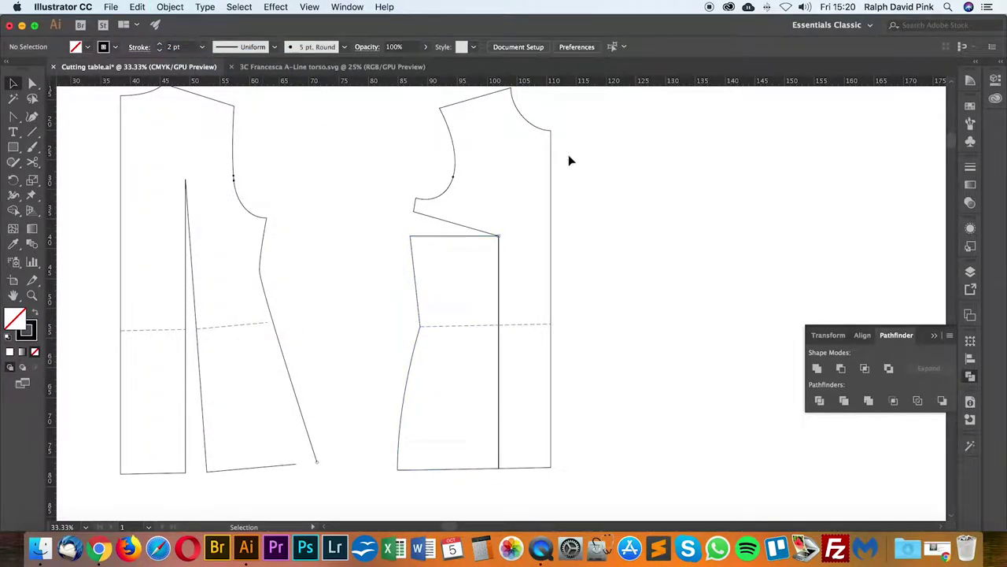
# Step: Group the centre front piece with its own section of the dashed horizontal line
pyautogui.moveTo(436, 163); pyautogui.dragTo(468, 189)
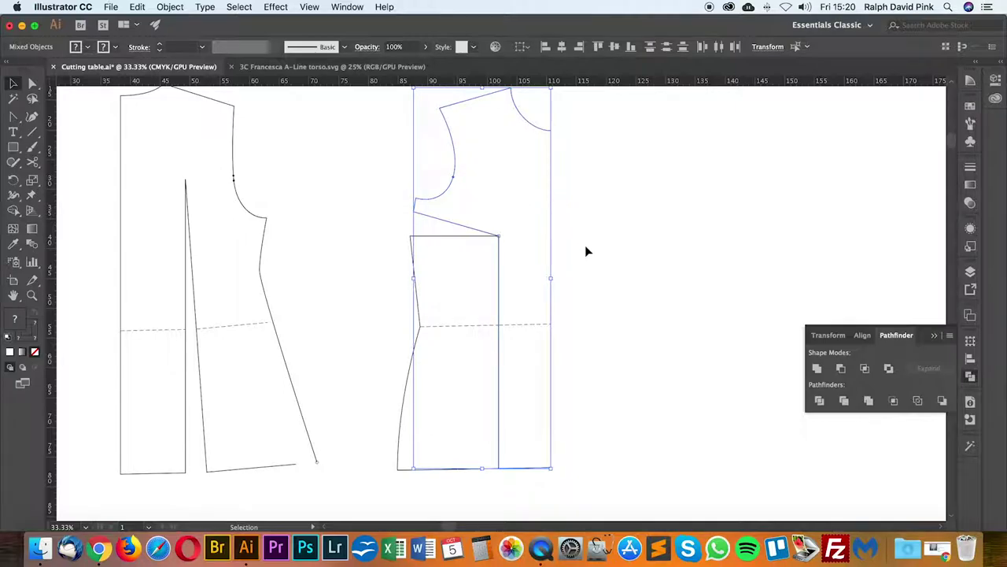
pyautogui.keyDown('shift'); pyautogui.click(536, 324); pyautogui.keyUp('shift')
pyautogui.click(173, 7)
pyautogui.click(181, 55)
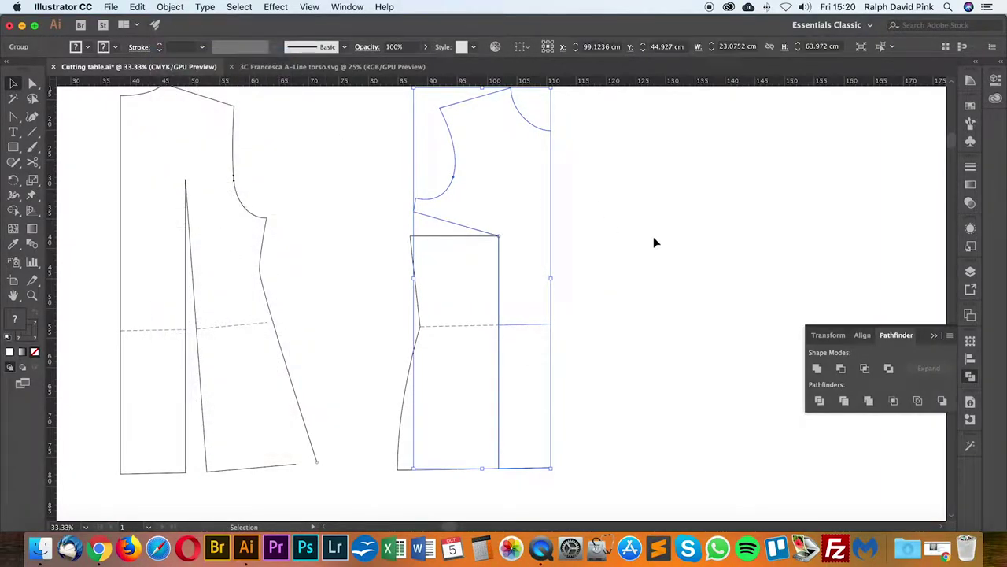
pyautogui.click(654, 241)
# Step: Check that the two grouped front pieces move independently and undo both test moves
pyautogui.moveTo(478, 237); pyautogui.dragTo(554, 204)
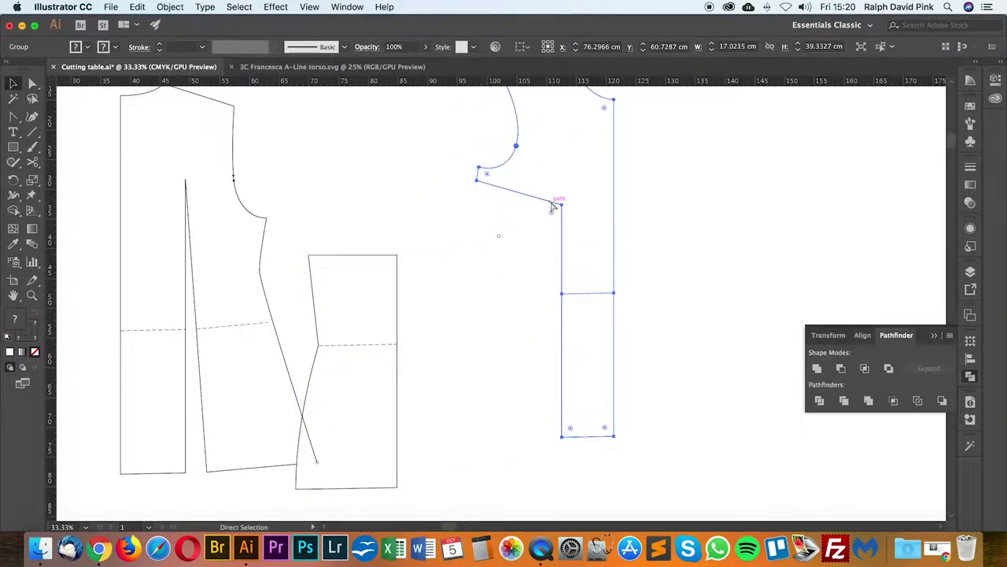
pyautogui.press('super+z')
pyautogui.press('super+z')
pyautogui.click(592, 268)
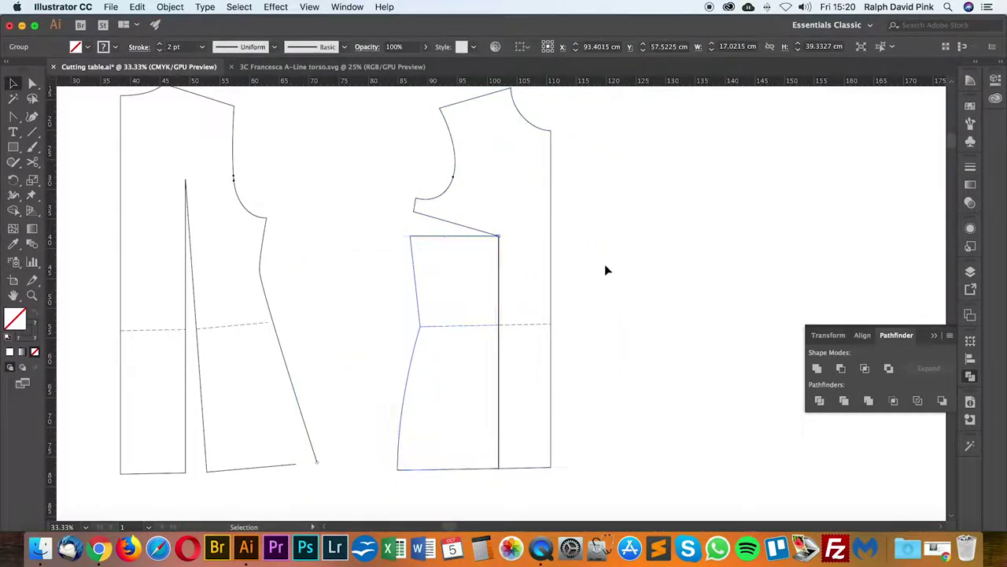
# Step: Rotate the lower side piece about the dart tip until its upper edge meets the dart's upper leg, closing the side dart
pyautogui.click(936, 335)
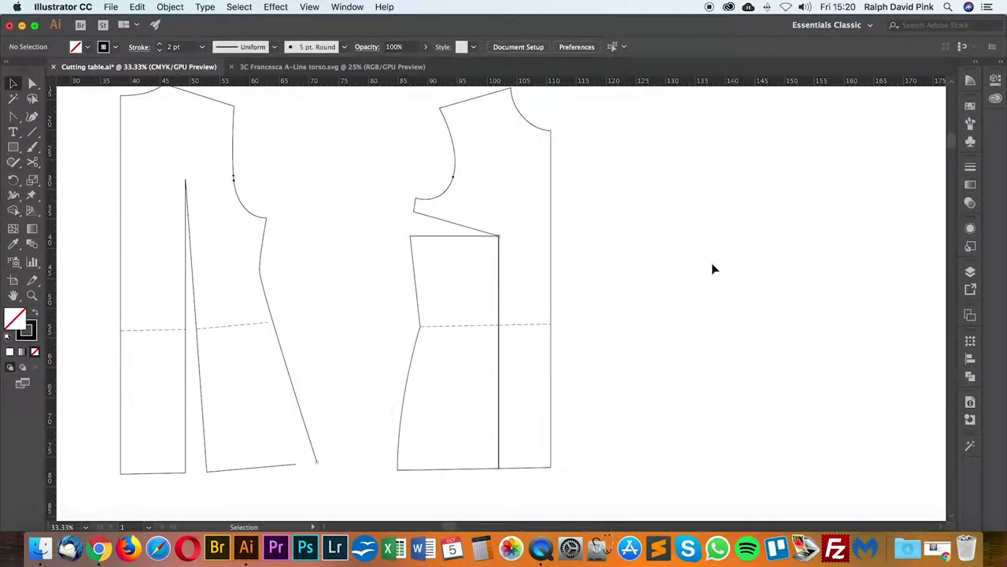
pyautogui.press('super+equal')
pyautogui.moveTo(694, 262); pyautogui.dragTo(720, 275)
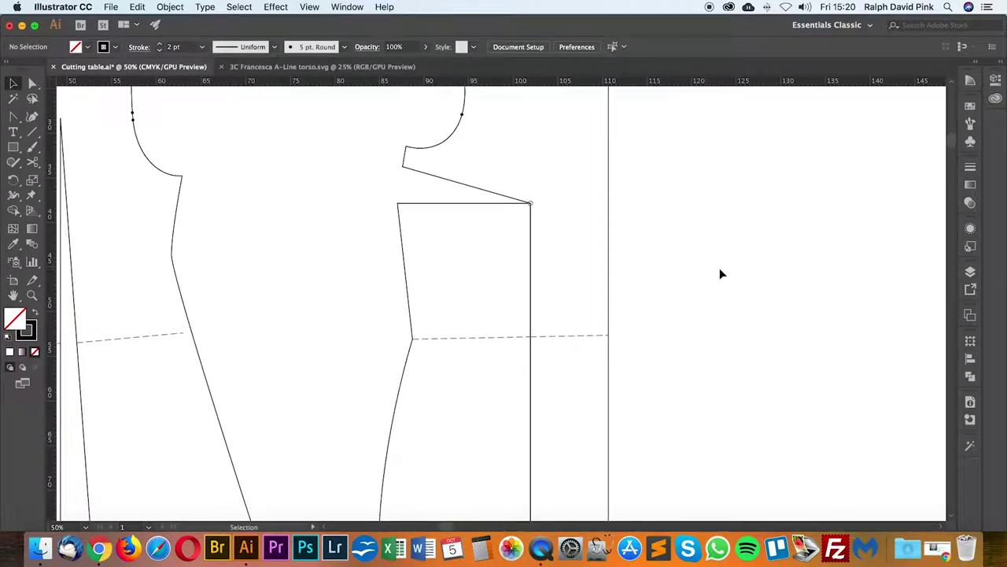
pyautogui.press('super+minus')
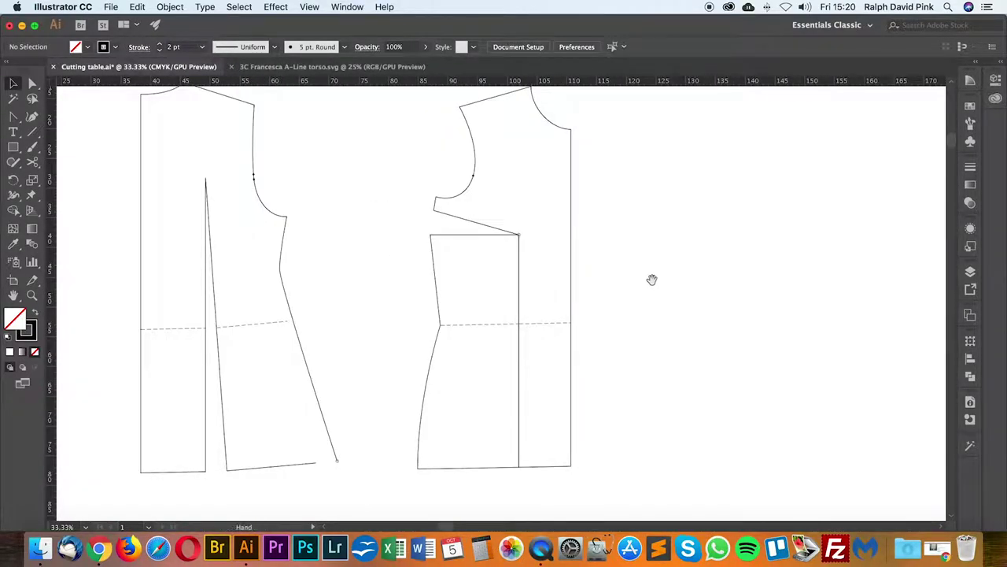
pyautogui.moveTo(651, 281); pyautogui.dragTo(669, 282)
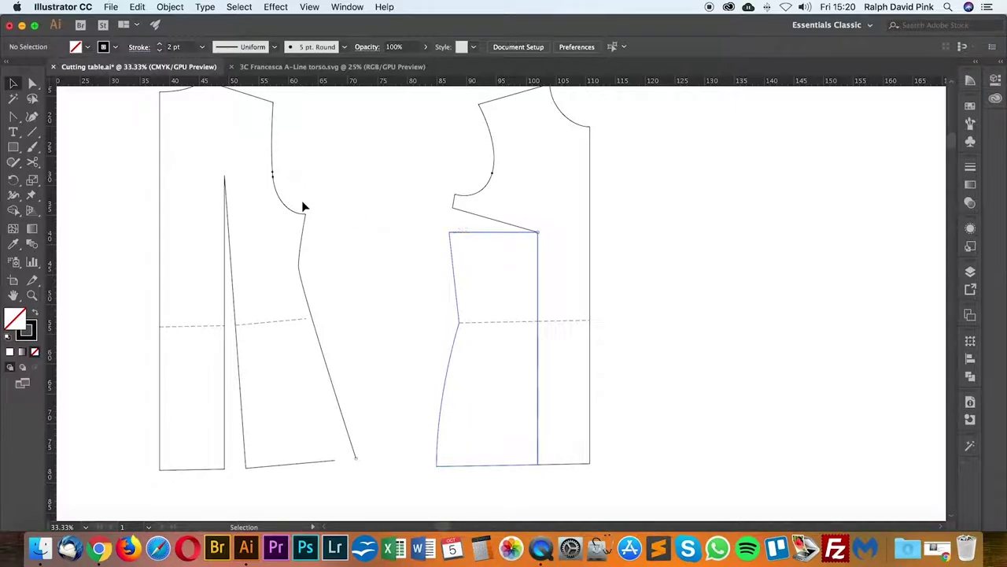
pyautogui.scroll(1, 272, 174)
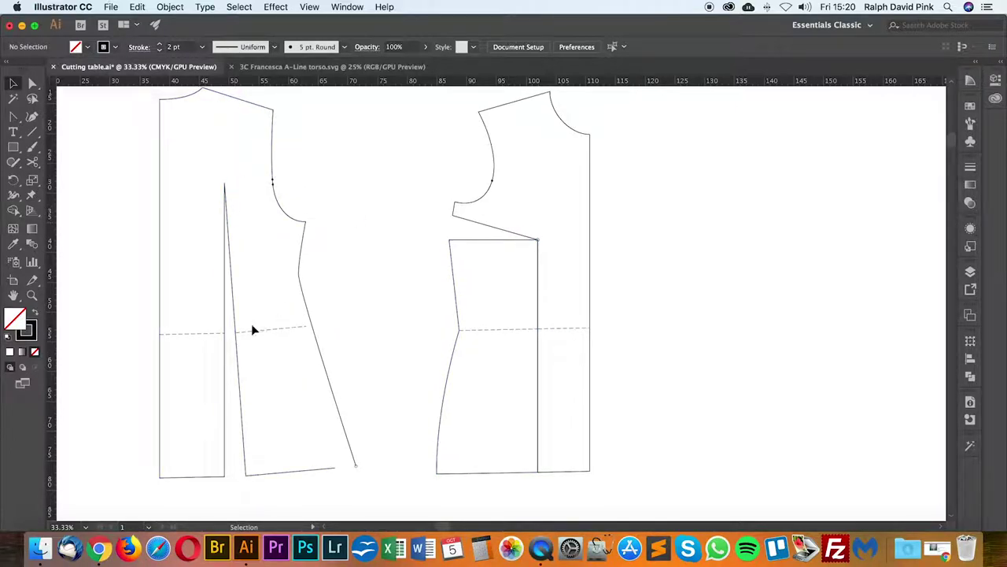
pyautogui.click(494, 241)
pyautogui.press('r')
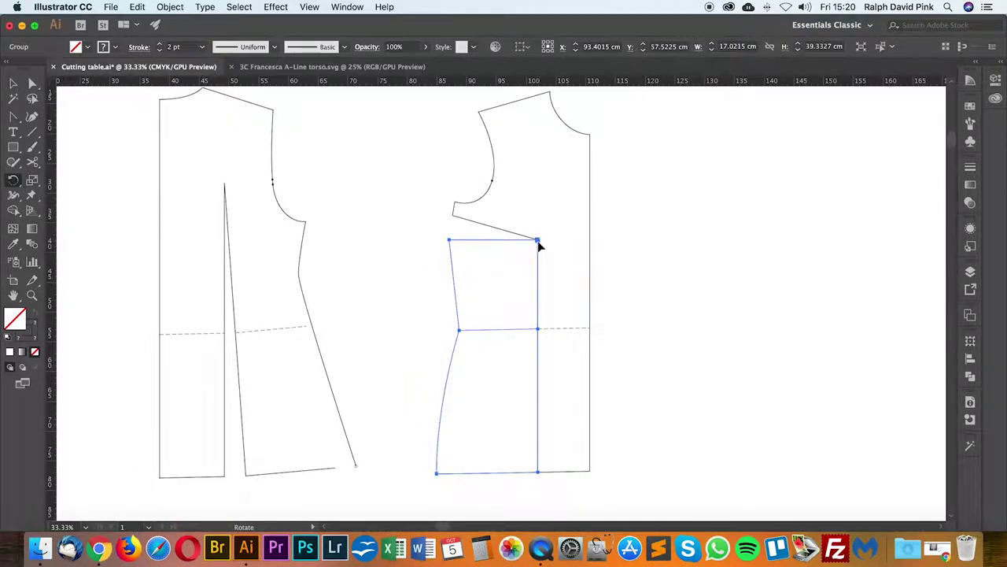
pyautogui.moveTo(470, 244); pyautogui.dragTo(469, 221)
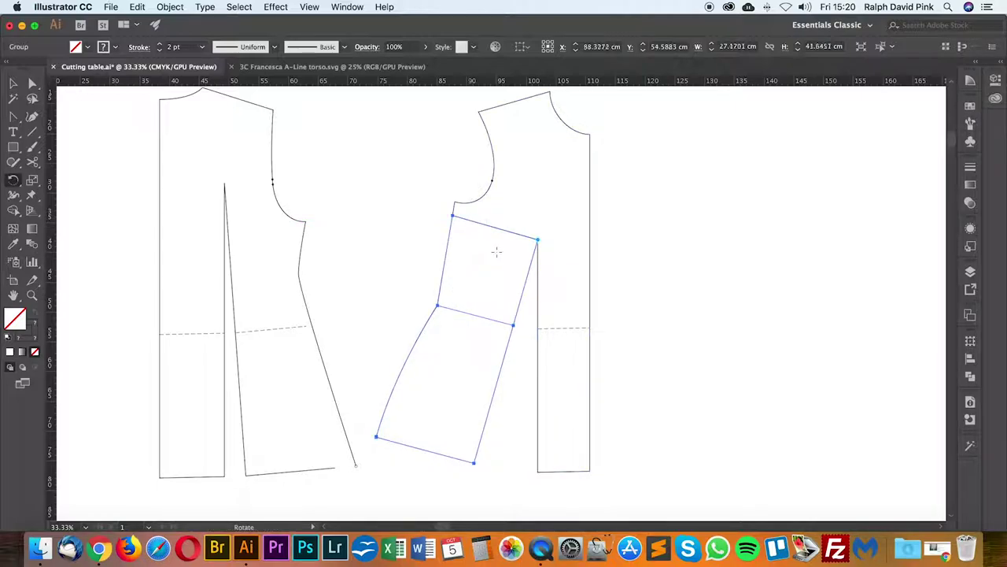
# Step: Try to merge the rotated side piece with the centre front piece along the closed dart using Pathfinder Unite
pyautogui.press('super+plus')
pyautogui.press('space')
pyautogui.moveTo(510, 249); pyautogui.dragTo(433, 357)
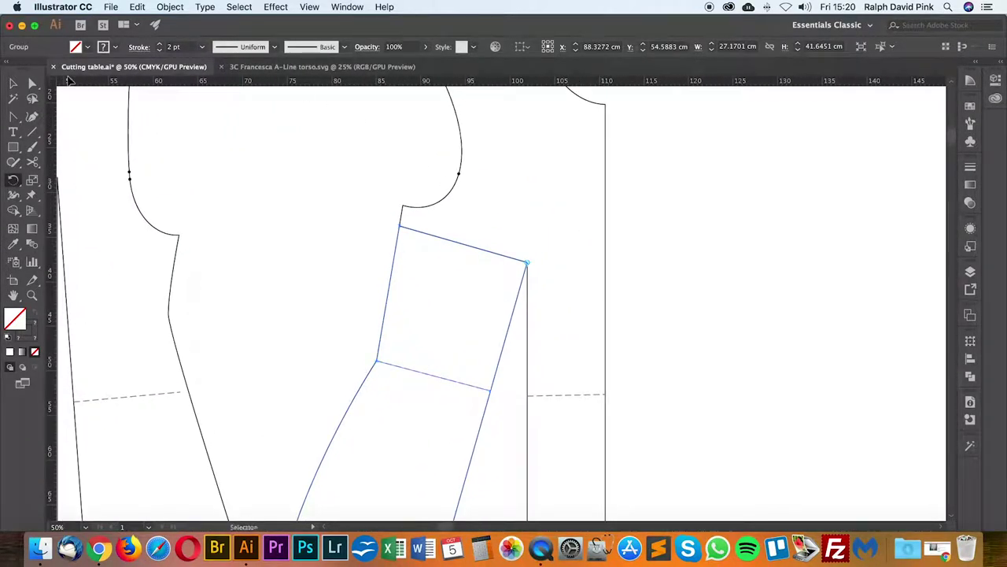
pyautogui.press('a')
pyautogui.click(366, 354)
pyautogui.scroll(2, 560, 311)
pyautogui.hscroll(2, 560, 311)
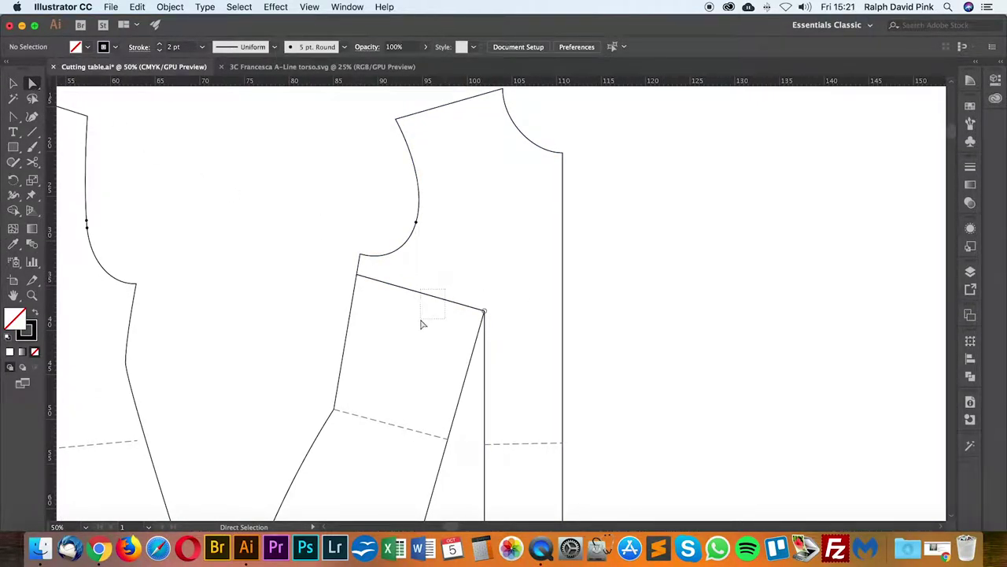
pyautogui.moveTo(422, 323); pyautogui.dragTo(420, 322)
pyautogui.click(973, 378)
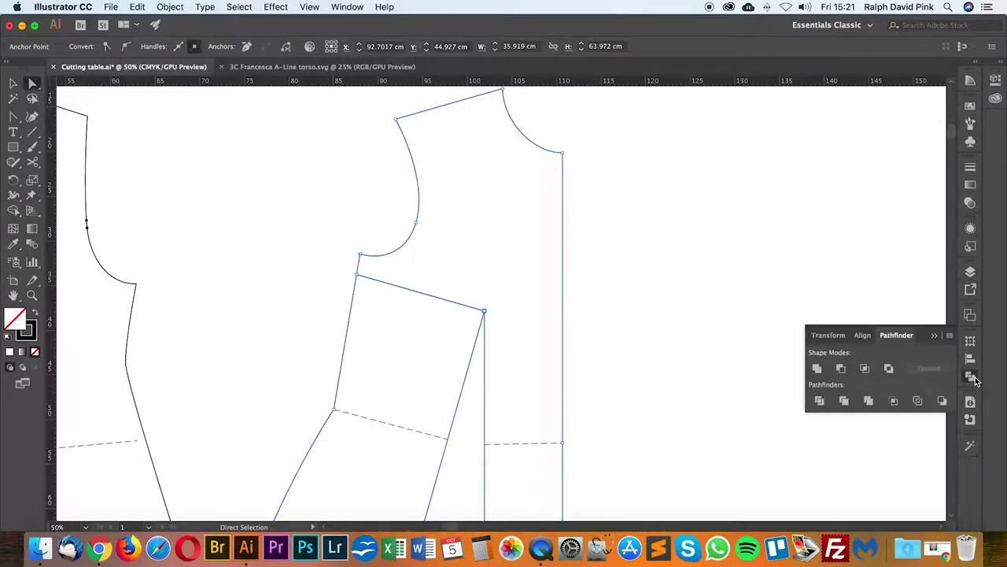
pyautogui.click(819, 369)
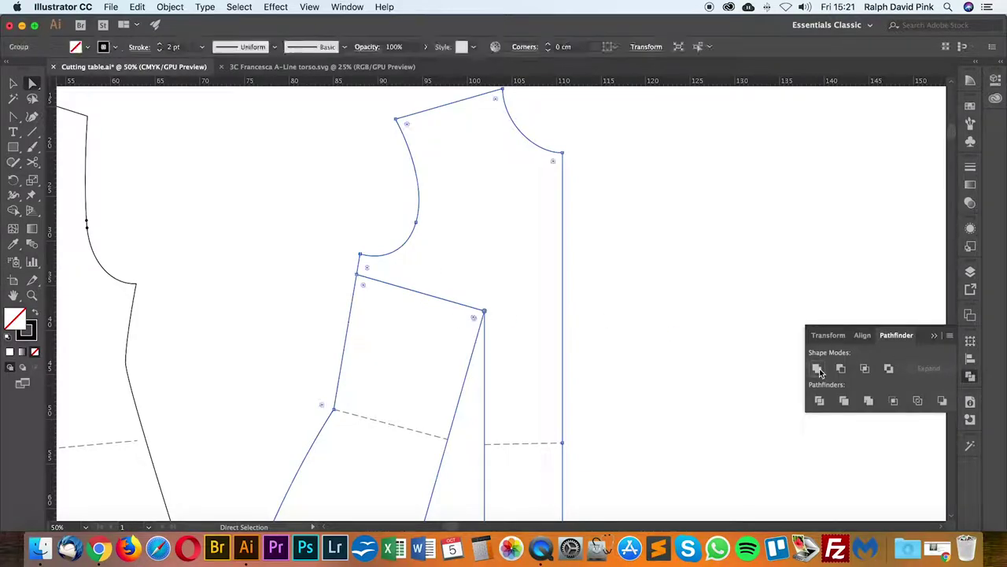
pyautogui.click(617, 336)
# Step: Place two small test squares side by side, combine them with Pathfinder Unite and undo the Unite
pyautogui.press('super+minus')
pyautogui.moveTo(613, 332); pyautogui.dragTo(641, 306)
pyautogui.press('super+plus')
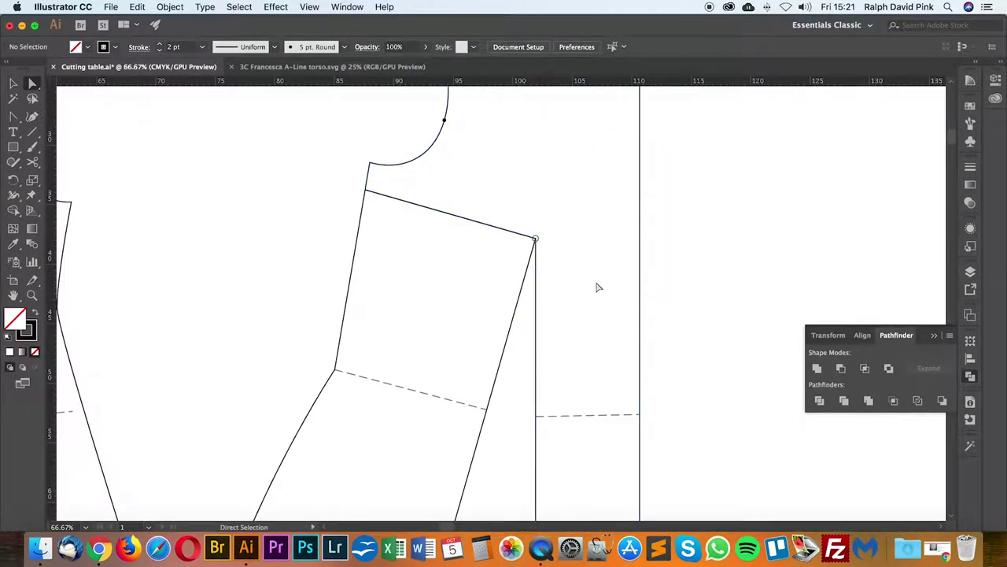
pyautogui.press('m')
pyautogui.moveTo(168, 168); pyautogui.dragTo(284, 261)
pyautogui.press('v')
pyautogui.moveTo(260, 217); pyautogui.dragTo(198, 201)
pyautogui.press('Left')
pyautogui.press('Left')
pyautogui.click(252, 165)
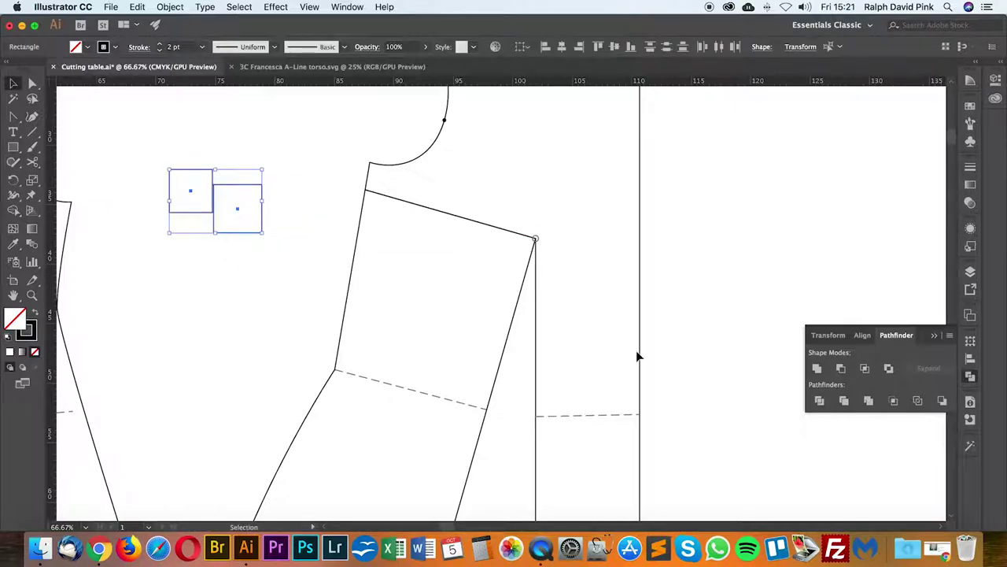
pyautogui.click(819, 369)
pyautogui.click(285, 157)
pyautogui.press('super+z')
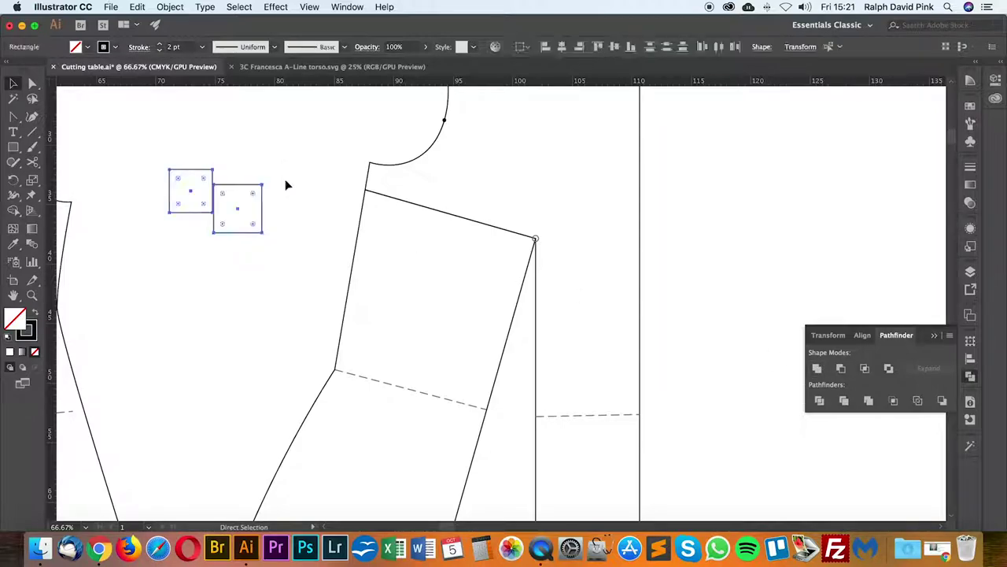
# Step: Overlap the two test squares, merge them with Pathfinder Unite and delete the resulting shape
pyautogui.press('v')
pyautogui.click(276, 189)
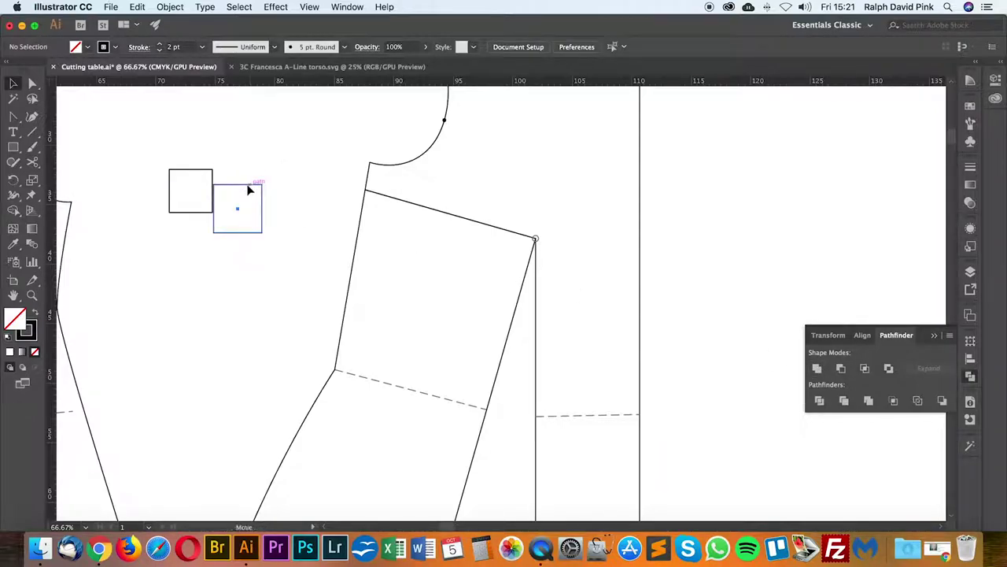
pyautogui.moveTo(248, 188); pyautogui.dragTo(244, 187)
pyautogui.press('super+a')
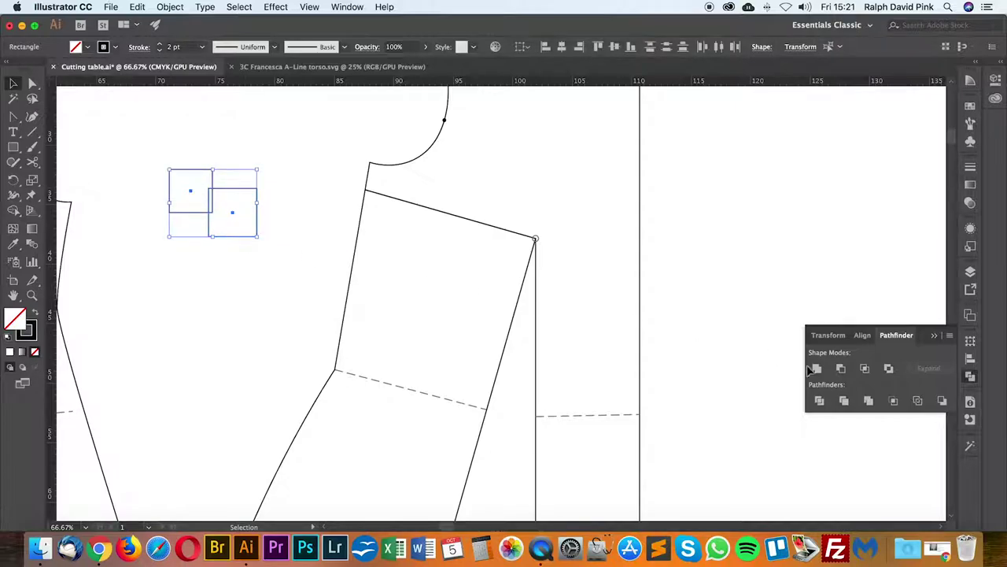
pyautogui.click(817, 368)
pyautogui.click(270, 167)
pyautogui.click(247, 188)
pyautogui.press('Delete')
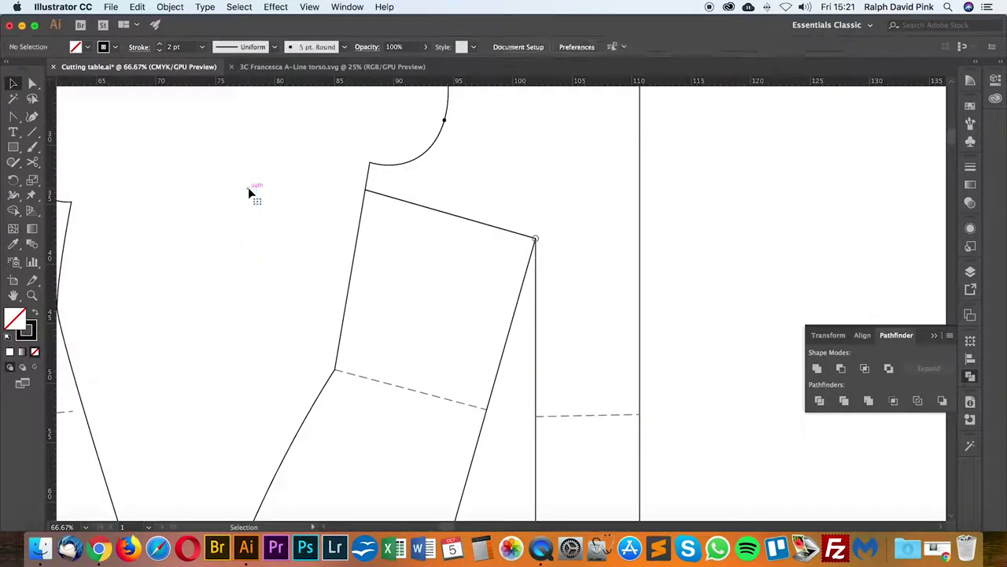
# Step: Undo the test shapes and the Unite of the two front pieces
pyautogui.click(358, 234)
pyautogui.press('super')
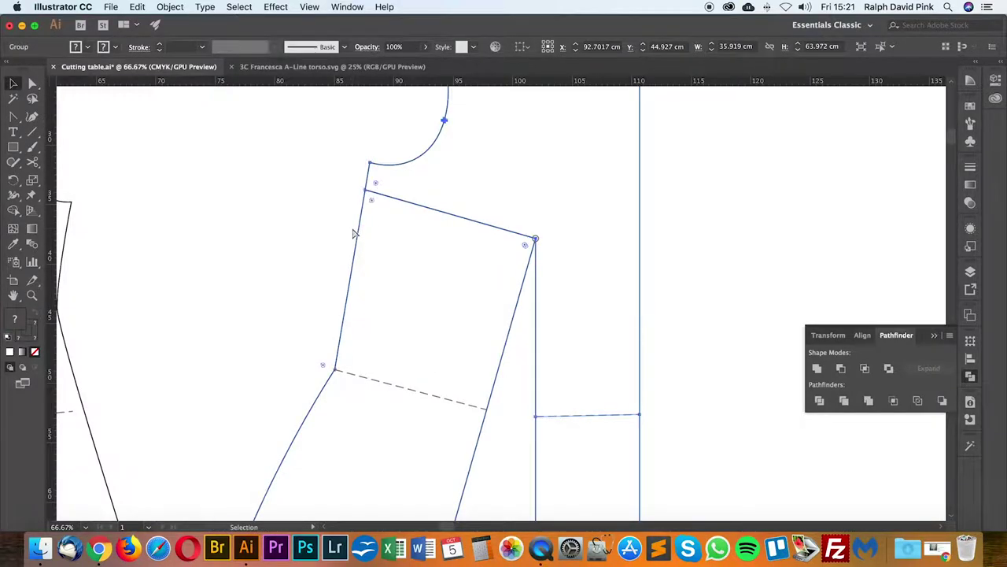
pyautogui.press('super+z')
pyautogui.click(327, 218)
pyautogui.press('super+z')
pyautogui.press('super+z')
pyautogui.press('super+z')
pyautogui.press('super+z')
pyautogui.press('super+z')
pyautogui.press('super+z')
pyautogui.press('super+z')
pyautogui.press('super+z')
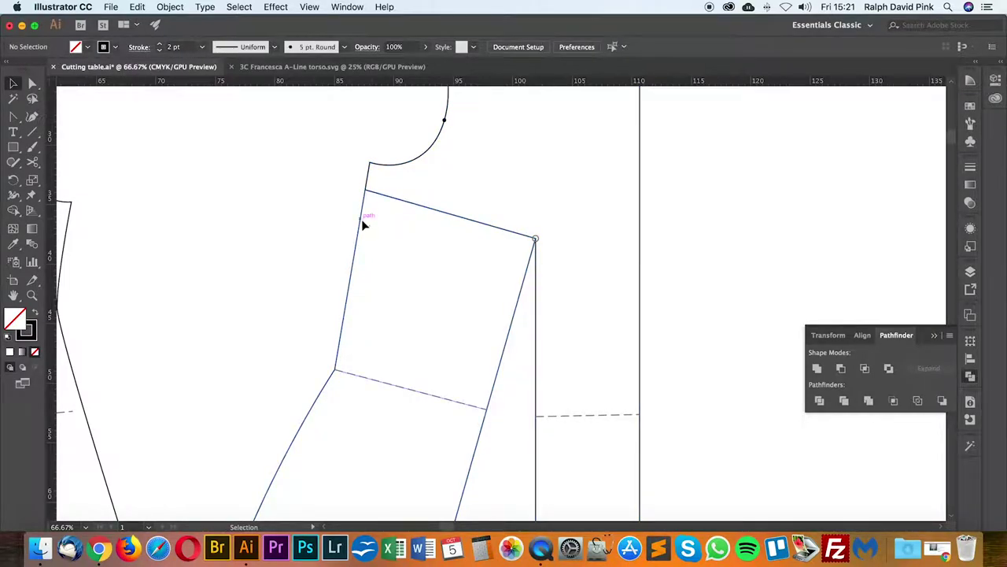
# Step: Check that the rotated side piece moves on its own, undo the test move and deselect it
pyautogui.moveTo(361, 219); pyautogui.dragTo(361, 212)
pyautogui.hscroll(3, 575, 290)
pyautogui.scroll(-2, 575, 290)
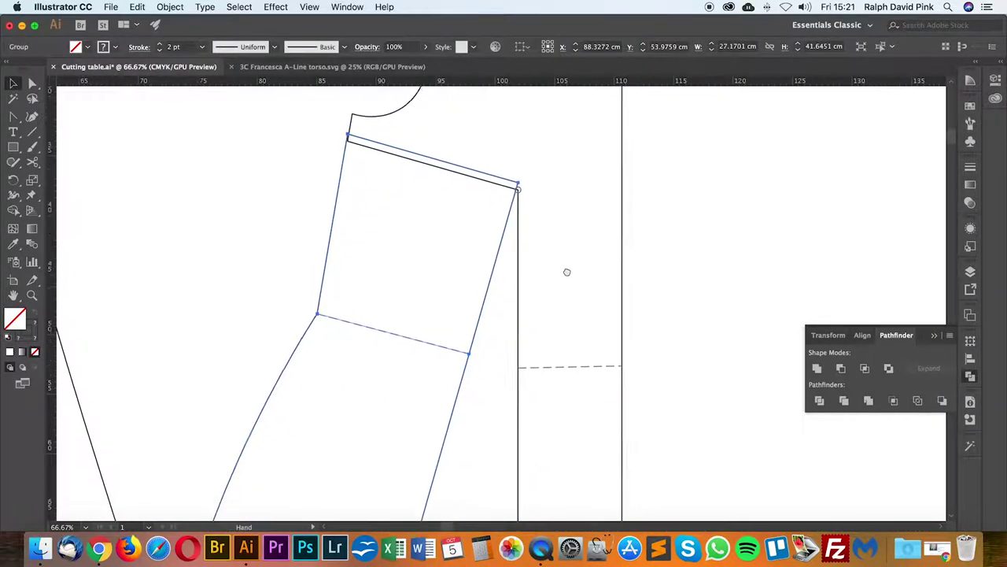
pyautogui.press('super+z')
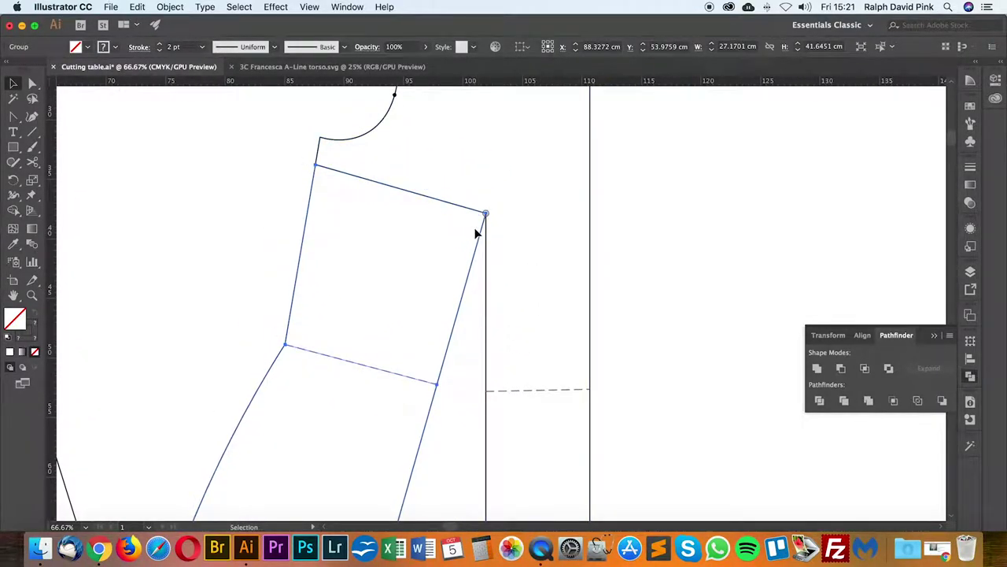
pyautogui.click(79, 104)
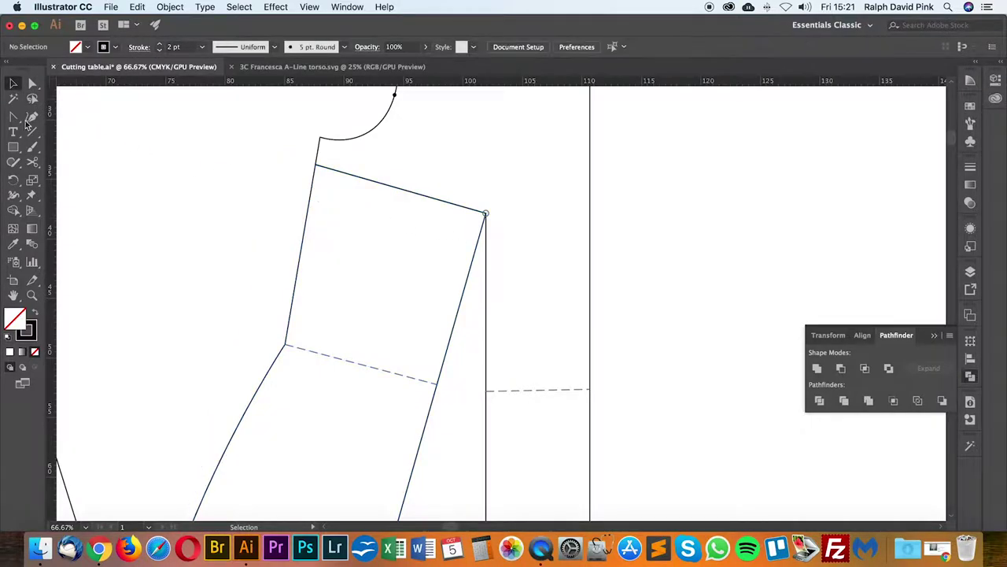
# Step: Add an anchor point near the middle of the front bodice edge that meets the top of the rotated side piece
pyautogui.click(13, 116)
pyautogui.click(87, 134)
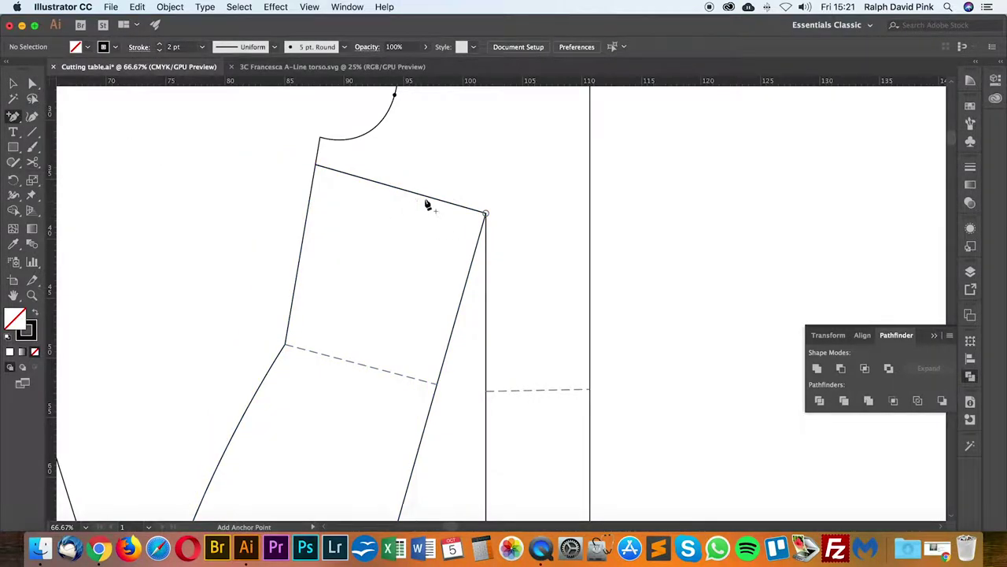
pyautogui.click(399, 193)
pyautogui.scroll(2, 414, 260)
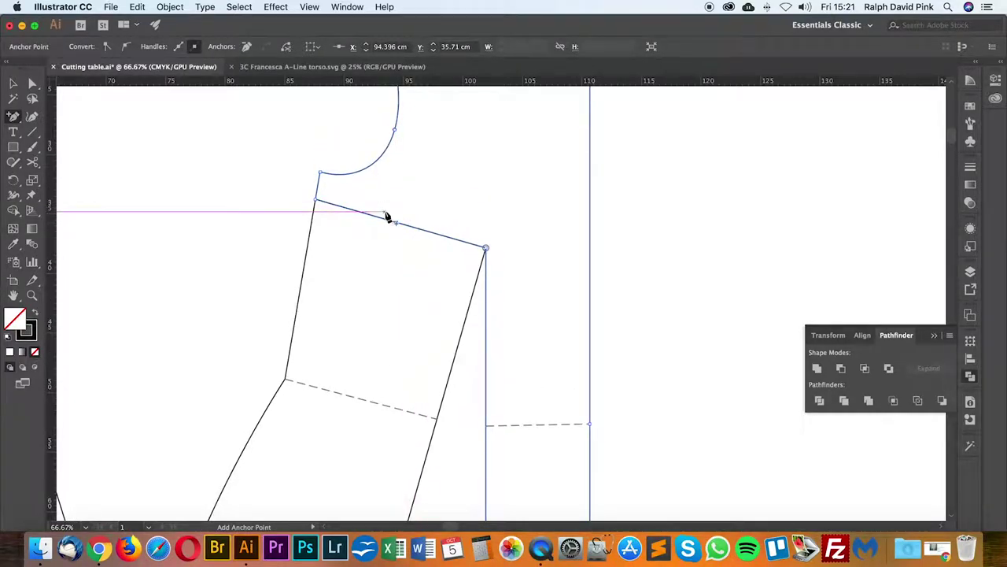
pyautogui.scroll(3, 387, 216)
pyautogui.scroll(1, 457, 233)
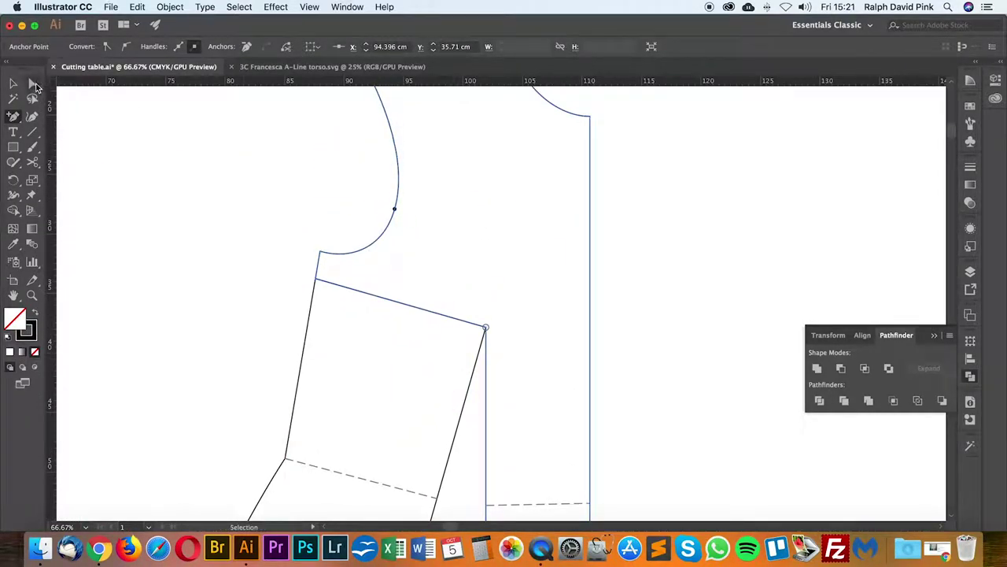
# Step: Move the new anchor point slightly down so the front bodice overlaps the side piece, and deselect it
pyautogui.click(32, 84)
pyautogui.click(208, 233)
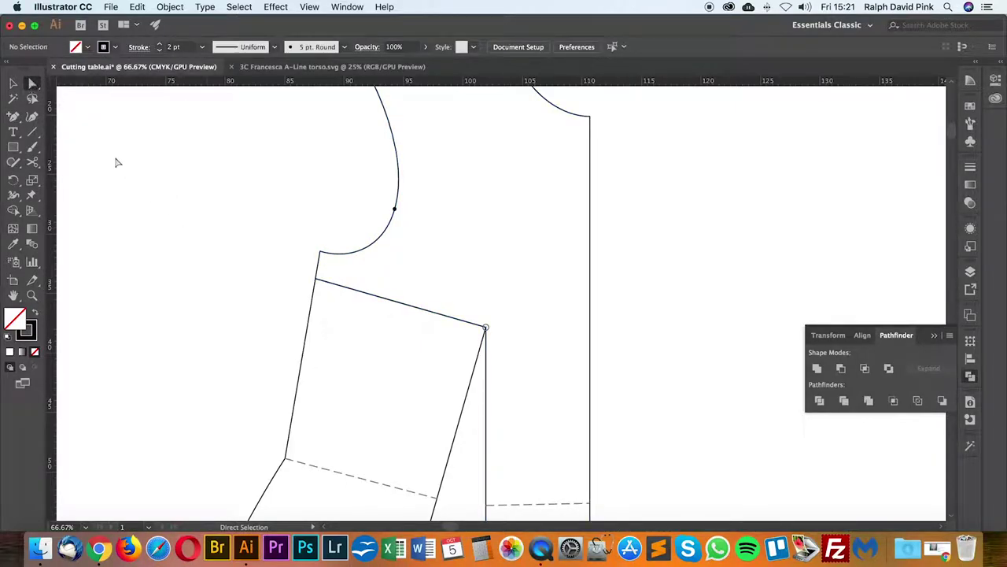
pyautogui.moveTo(398, 305)
pyautogui.mouseDown()
pyautogui.moveTo(393, 324)
pyautogui.moveTo(394, 313)
pyautogui.mouseUp()
pyautogui.press('super+shift+a')
pyautogui.press('super+minus')
pyautogui.press('v')
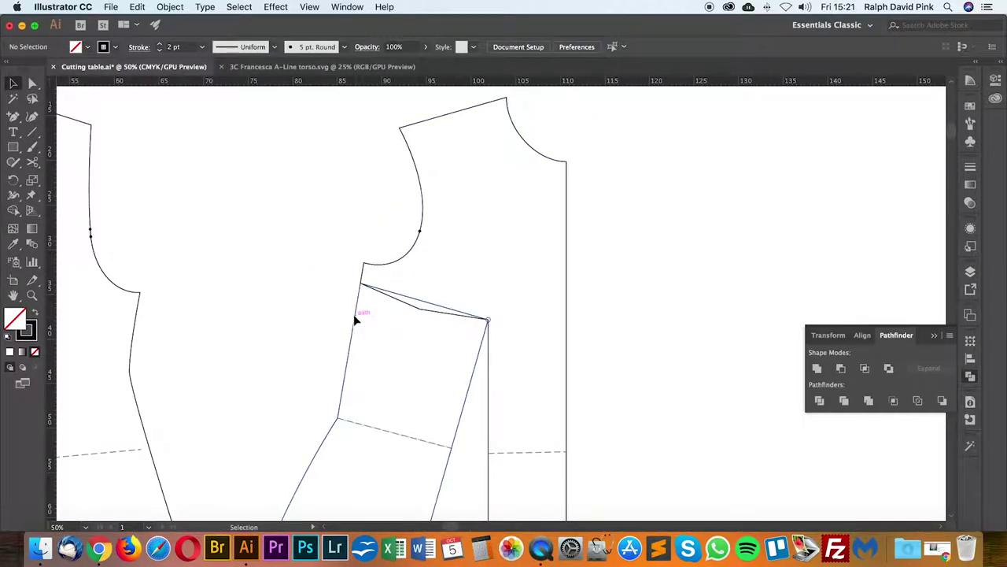
# Step: Select the overlapping front bodice and side piece and merge them into one shape with Pathfinder Unite
pyautogui.click(351, 346)
pyautogui.hscroll(3, 344, 360)
pyautogui.scroll(-1, 343, 354)
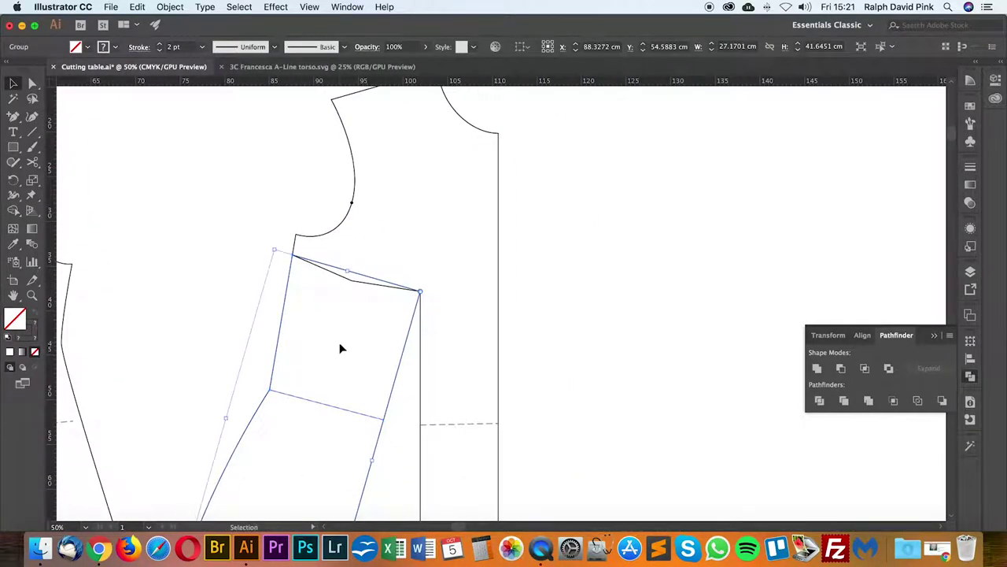
pyautogui.click(32, 83)
pyautogui.click(216, 199)
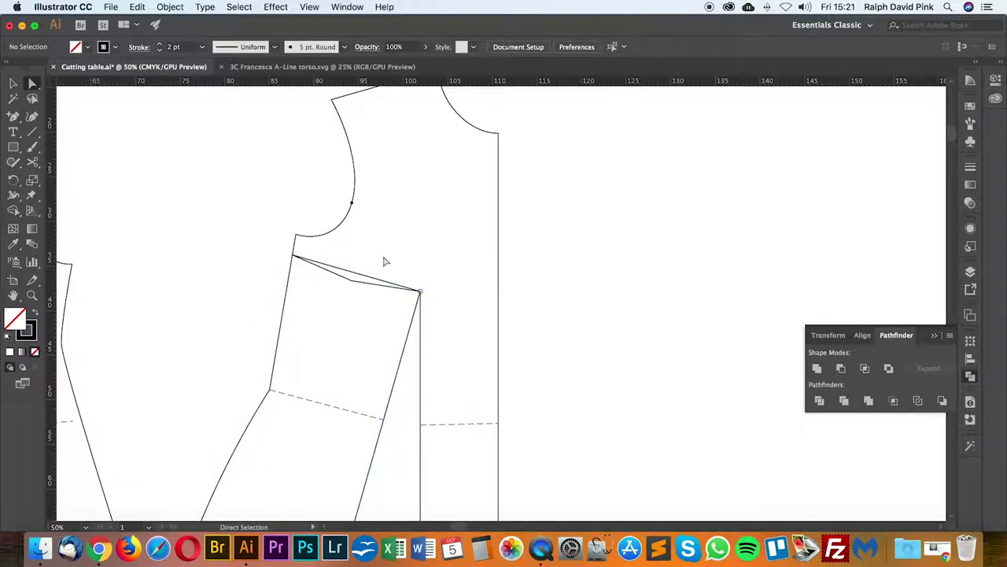
pyautogui.moveTo(339, 317); pyautogui.dragTo(337, 317)
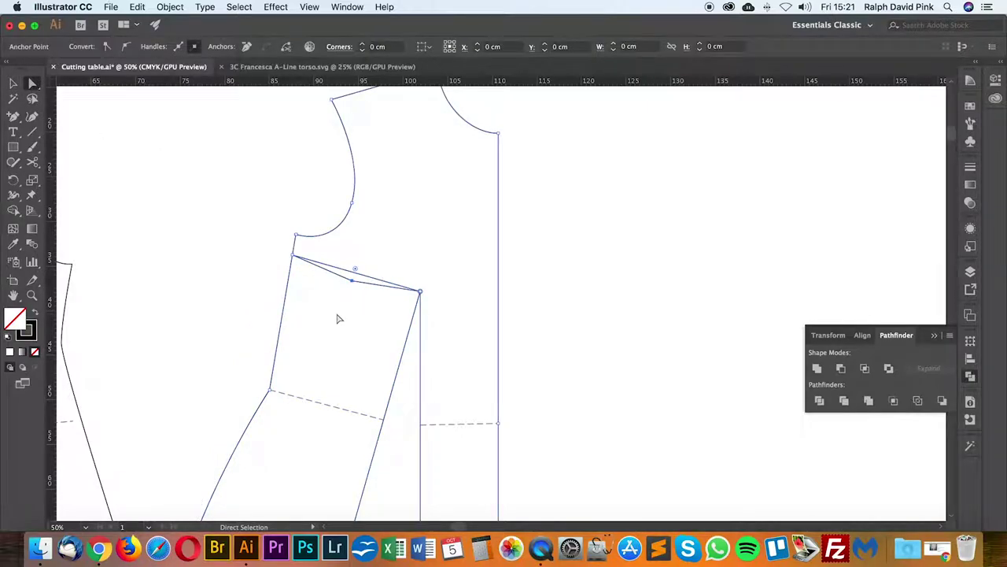
pyautogui.click(816, 369)
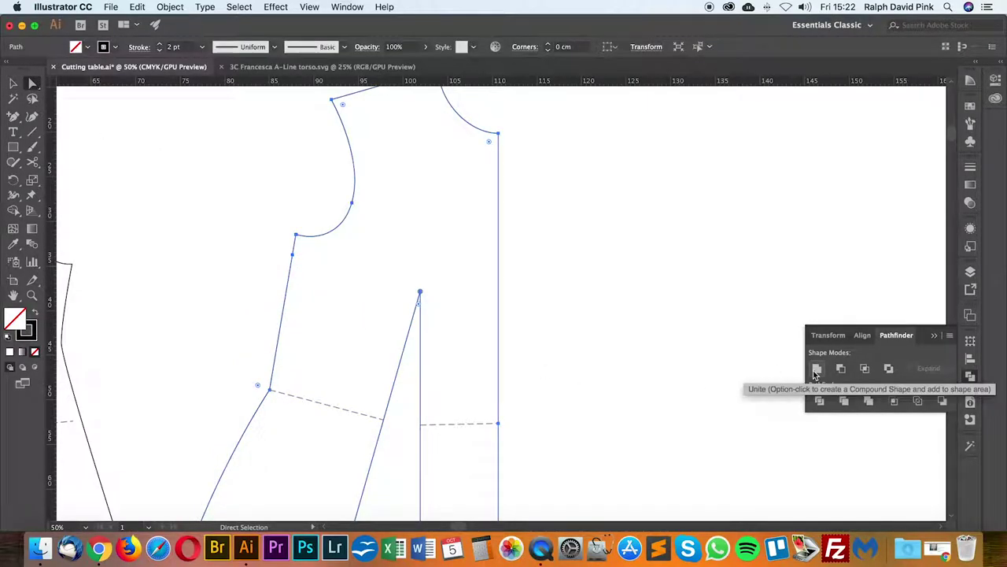
# Step: Try deleting anchor points on the side seam, dart tip and armhole, and undo the deletions
pyautogui.moveTo(12, 116); pyautogui.dragTo(87, 145)
pyautogui.click(294, 255)
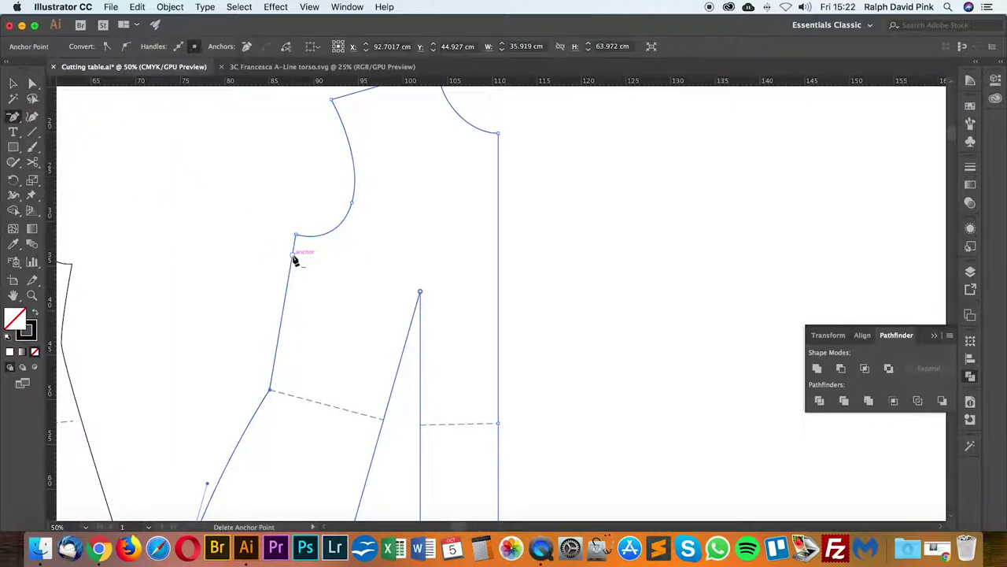
pyautogui.click(420, 292)
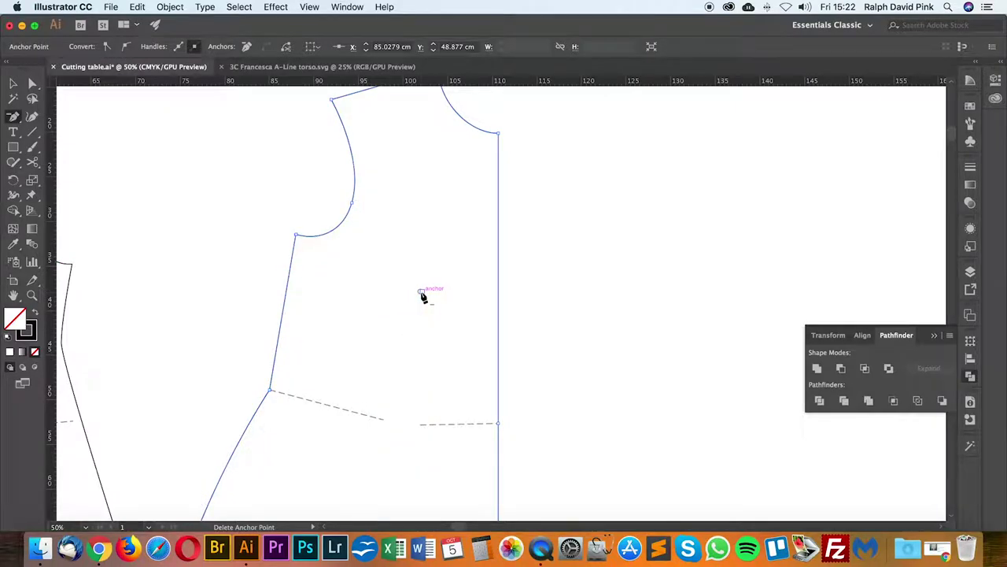
pyautogui.press('super+z')
pyautogui.click(352, 203)
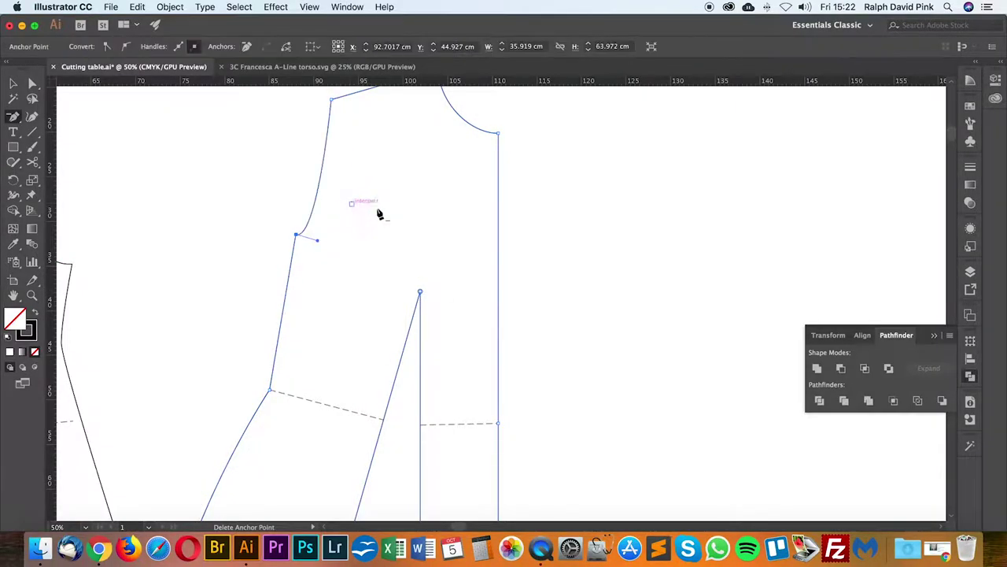
pyautogui.press('super+z')
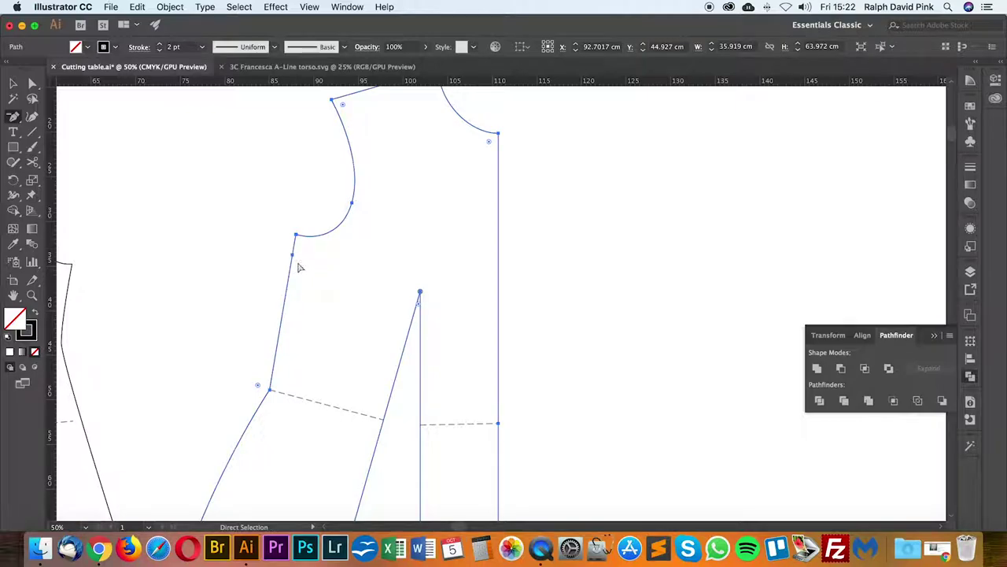
pyautogui.press('super+z')
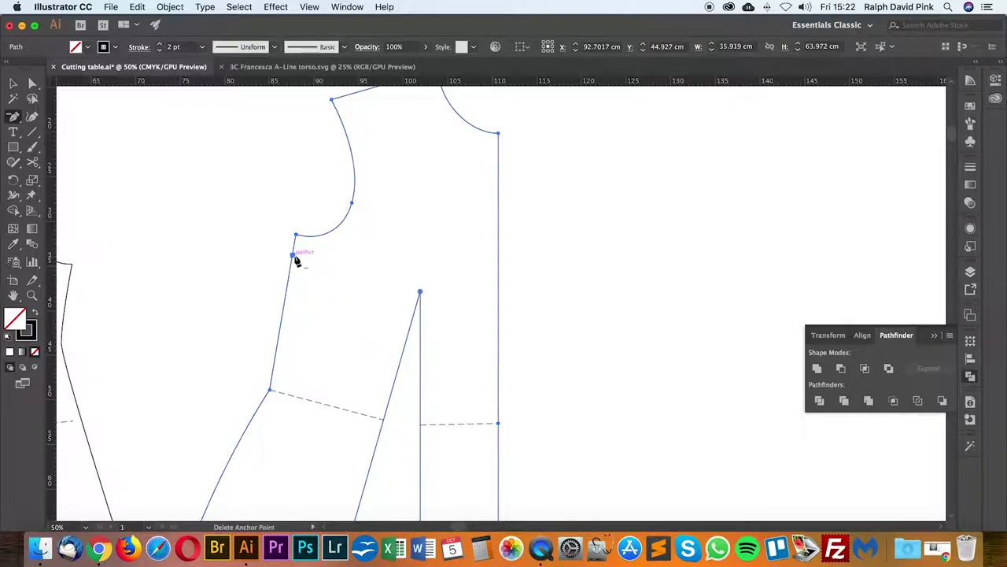
# Step: Delete the leftover anchor point on the front side seam just below the underarm and deselect the piece
pyautogui.click(295, 256)
pyautogui.press('v')
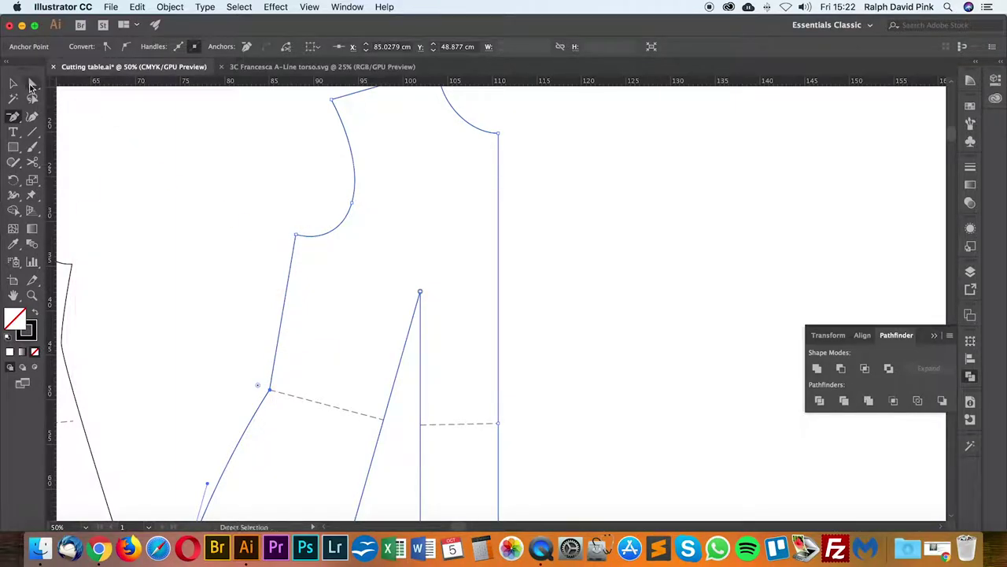
pyautogui.click(553, 254)
pyautogui.press('super+minus')
# Step: Measure the front side seam with a straight line from the underarm to the waist point, and hide the Pathfinder options
pyautogui.moveTo(558, 281); pyautogui.dragTo(586, 244)
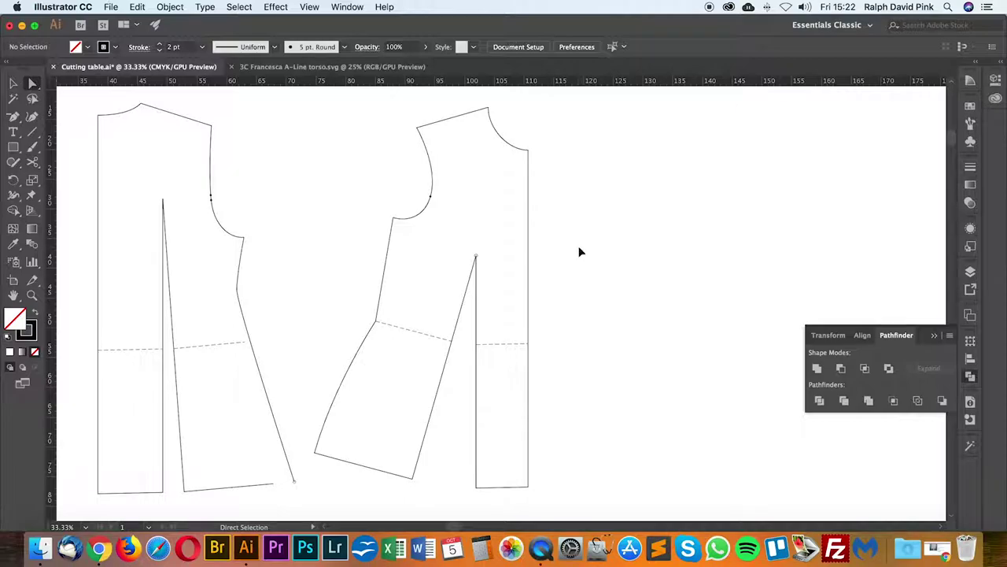
pyautogui.scroll(1, 579, 252)
pyautogui.moveTo(577, 249); pyautogui.dragTo(619, 295)
pyautogui.scroll(-1, 638, 313)
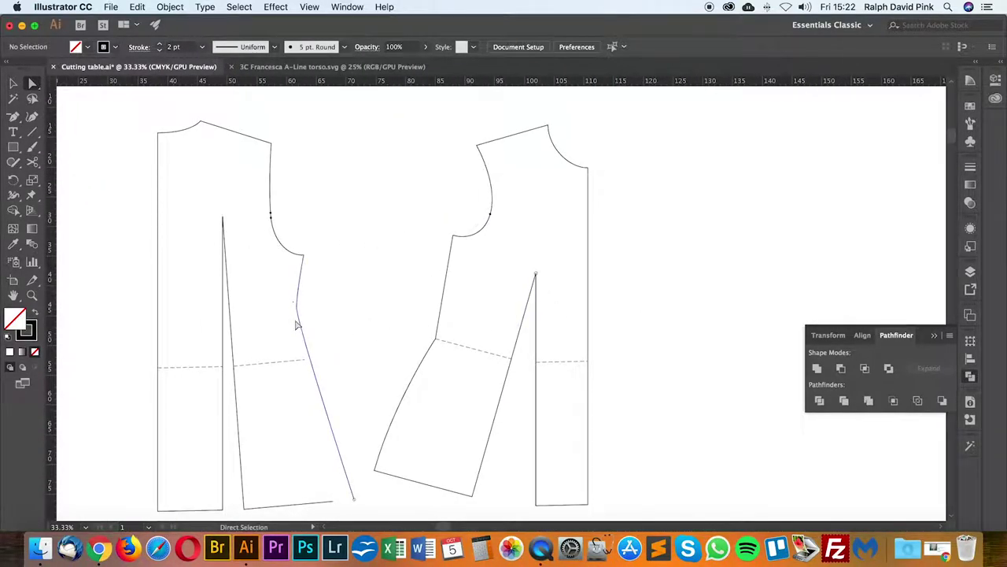
pyautogui.scroll(2, 307, 299)
pyautogui.moveTo(308, 299); pyautogui.dragTo(392, 328)
pyautogui.click(32, 132)
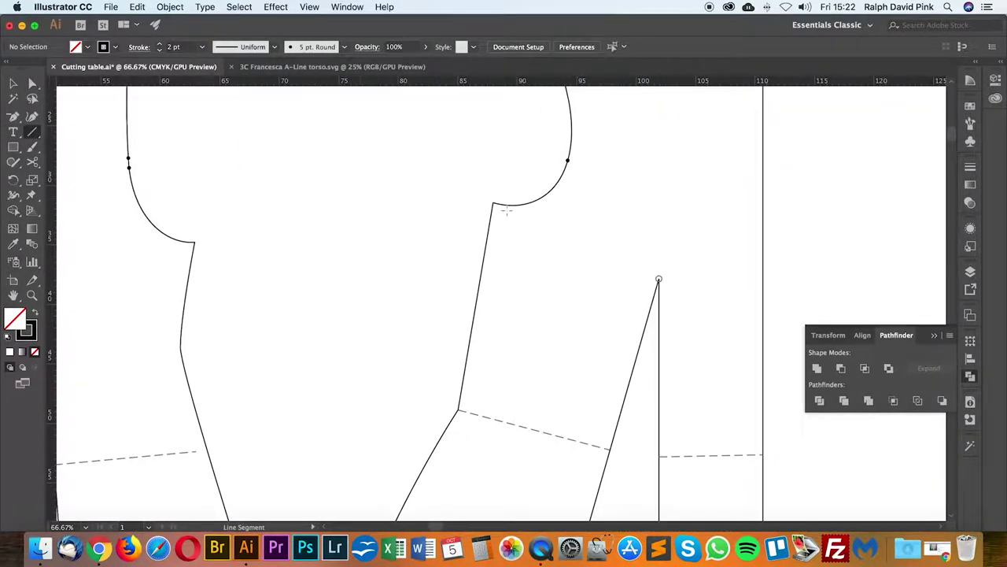
pyautogui.moveTo(493, 203); pyautogui.dragTo(459, 410)
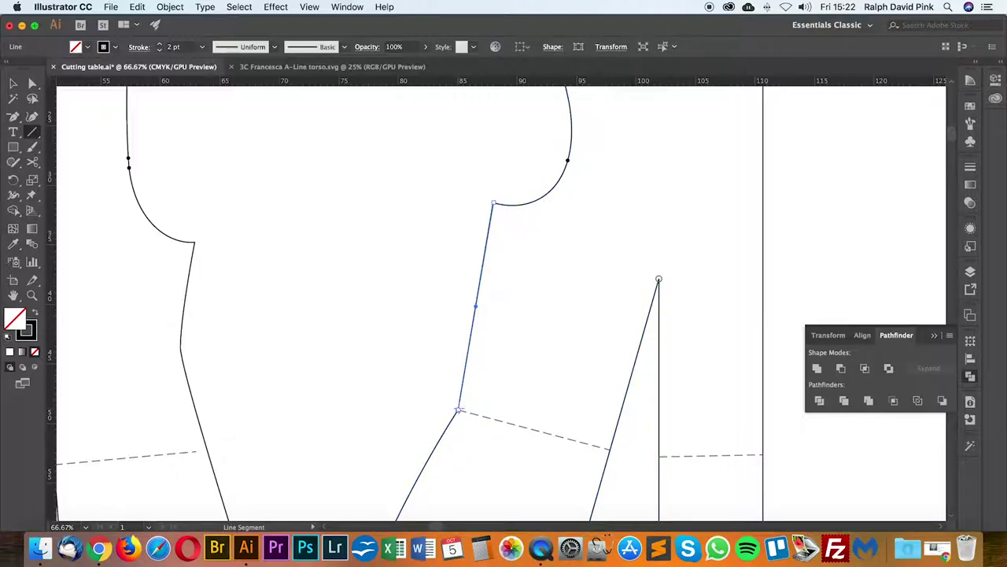
pyautogui.press('super+shift+a')
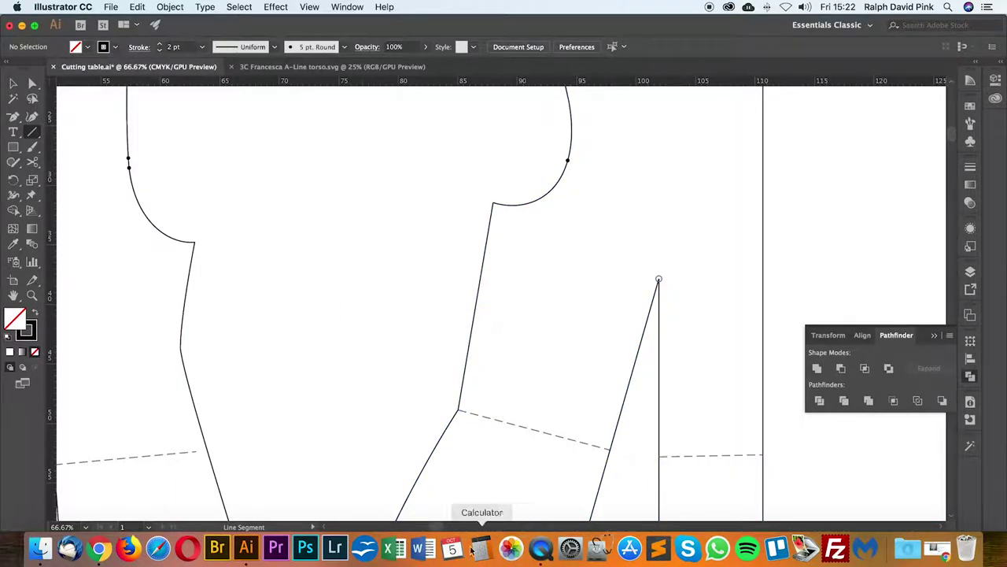
pyautogui.click(931, 337)
pyautogui.press('a')
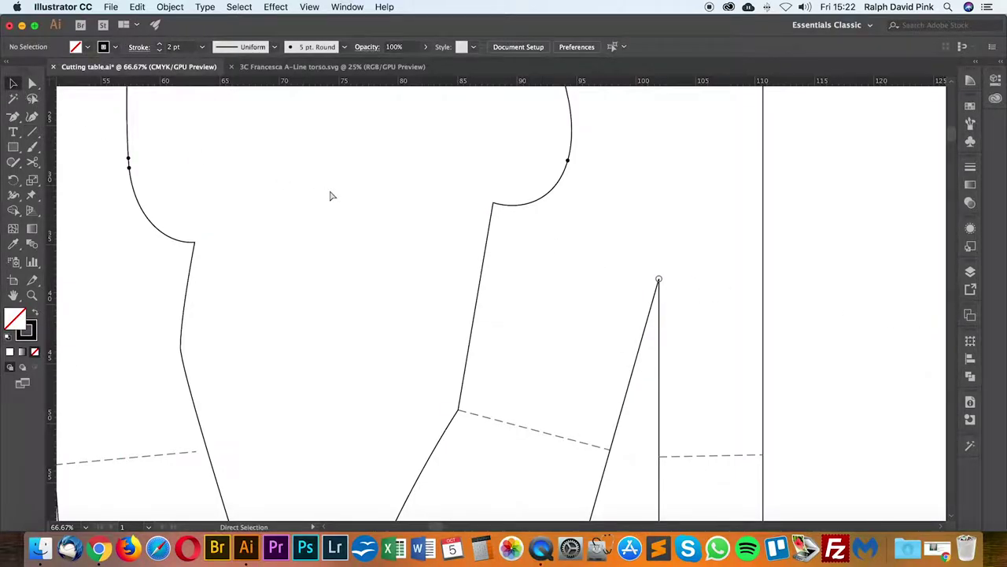
# Step: Paste the small circle marker and centre it on the front underarm point
pyautogui.press('super+v')
pyautogui.click(525, 268)
pyautogui.moveTo(496, 300); pyautogui.dragTo(494, 203)
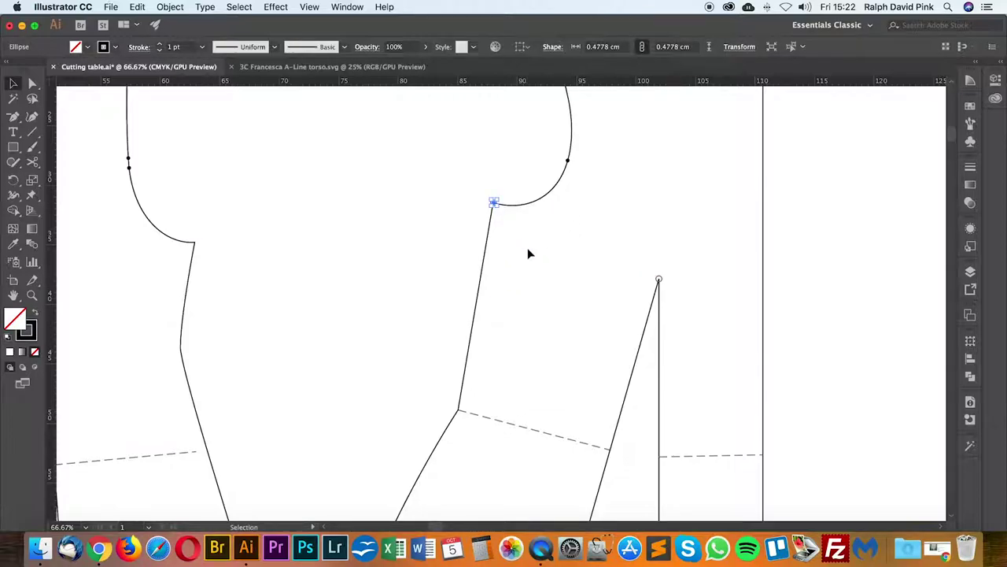
pyautogui.click(461, 292)
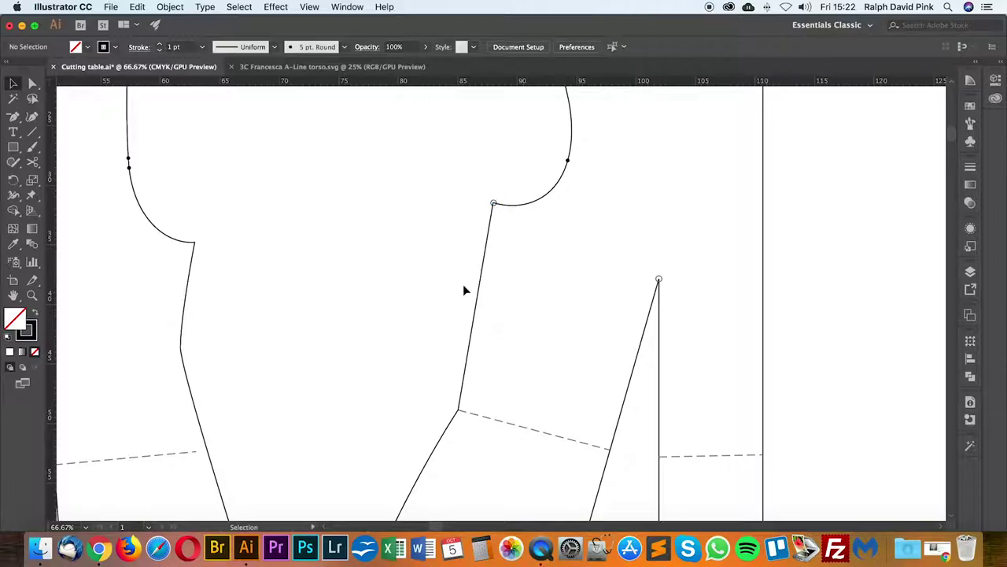
# Step: Remeasure the distance from the circle marker at the underarm down to the waist point
pyautogui.press('\\')
pyautogui.moveTo(493, 203); pyautogui.dragTo(459, 410)
pyautogui.press('super+shift+a')
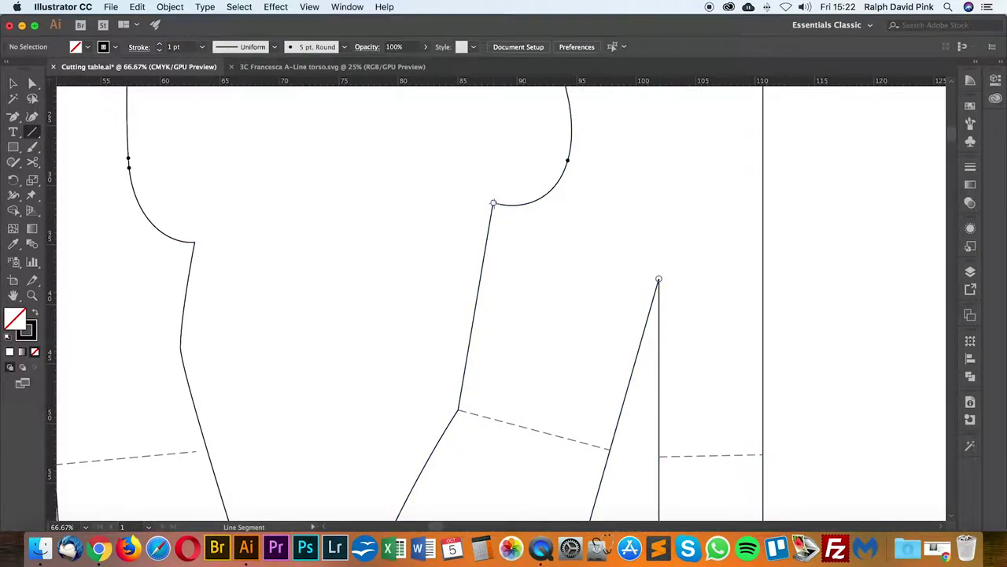
pyautogui.moveTo(493, 203); pyautogui.dragTo(459, 409)
pyautogui.press('v')
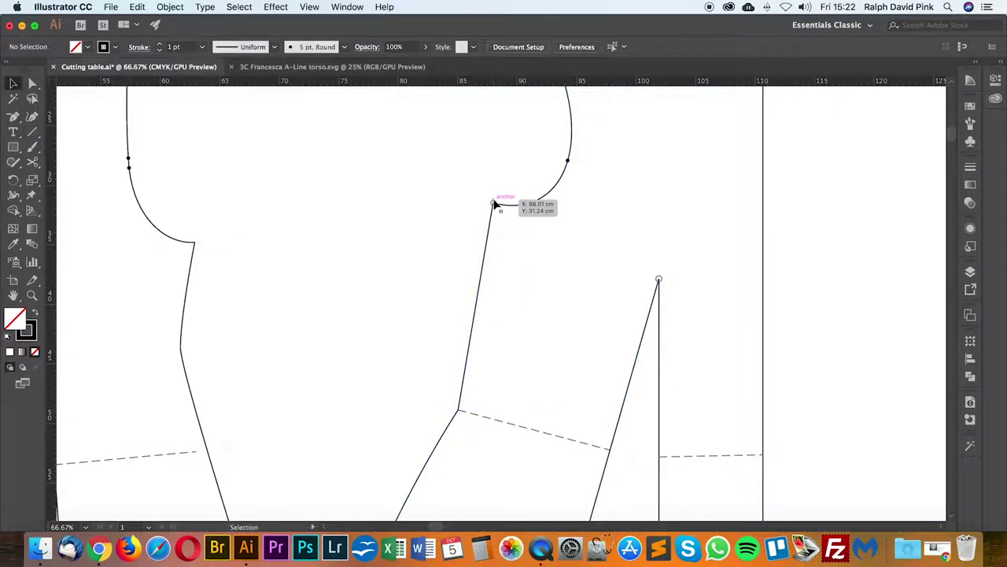
# Step: Move the circle marker straight down by half of 17.66 cm, with 0 cm horizontal offset
pyautogui.click(502, 190)
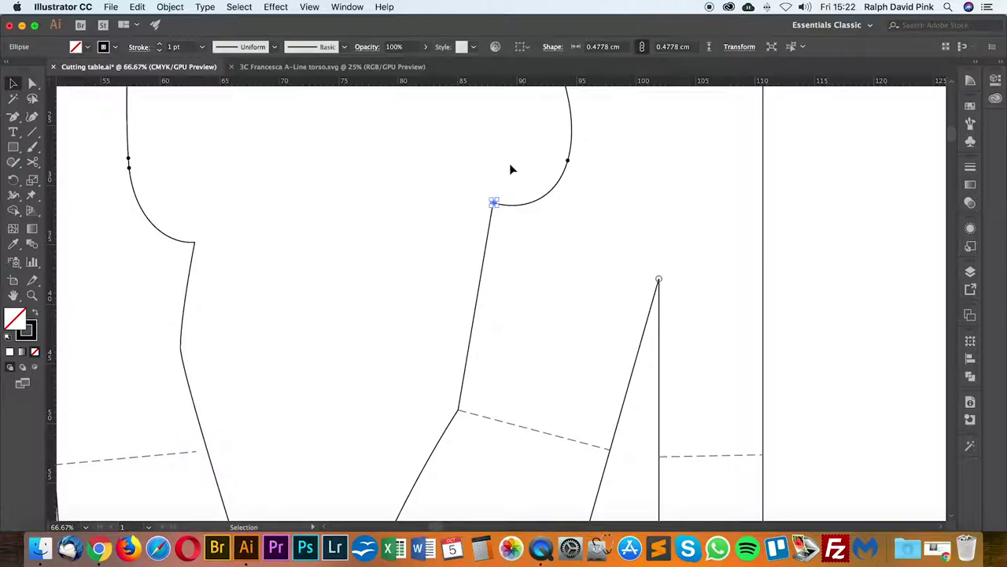
pyautogui.press('Return')
pyautogui.write('17.66')
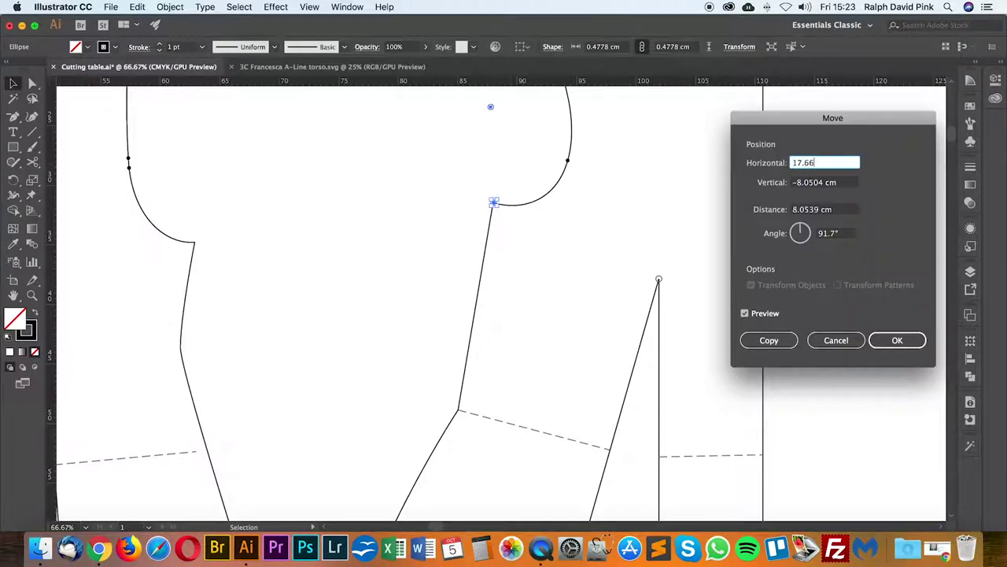
pyautogui.press('Tab')
pyautogui.write('1')
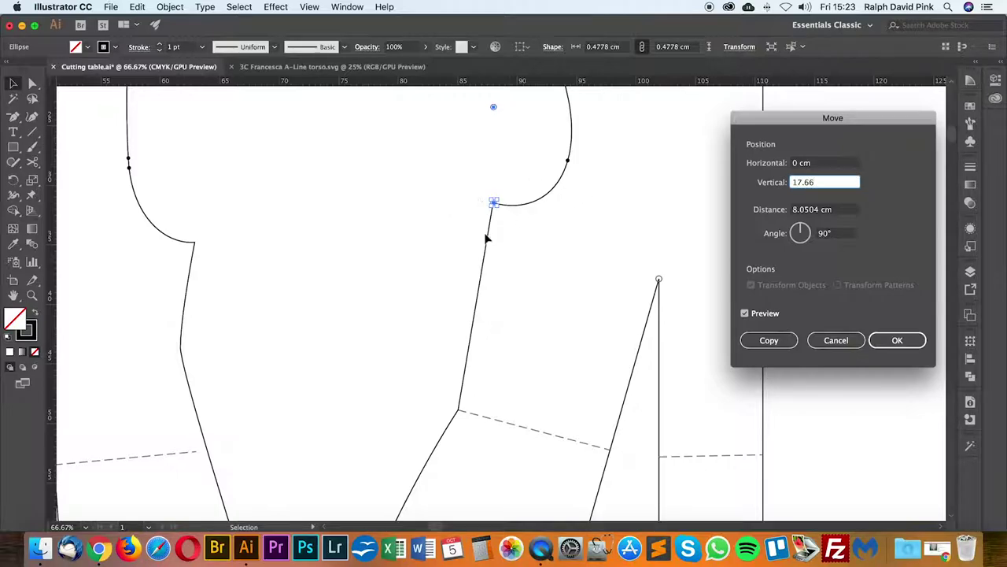
pyautogui.click(825, 165)
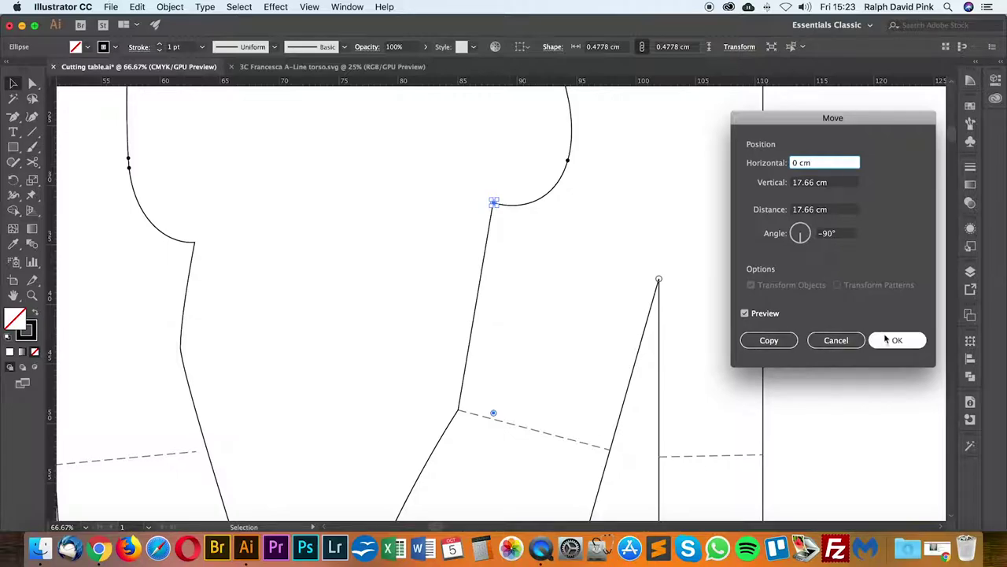
pyautogui.click(815, 184)
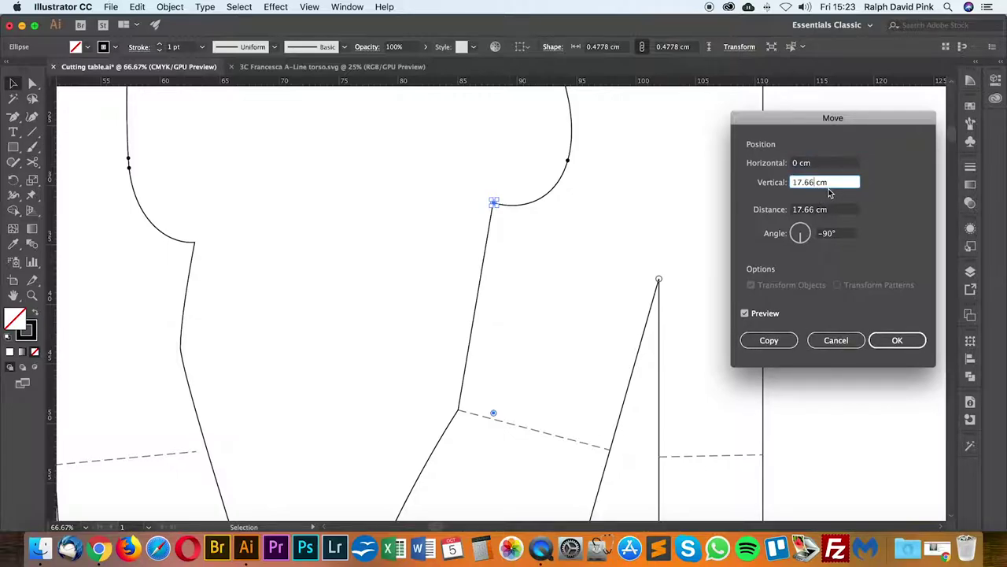
pyautogui.write('/2')
pyautogui.click(837, 162)
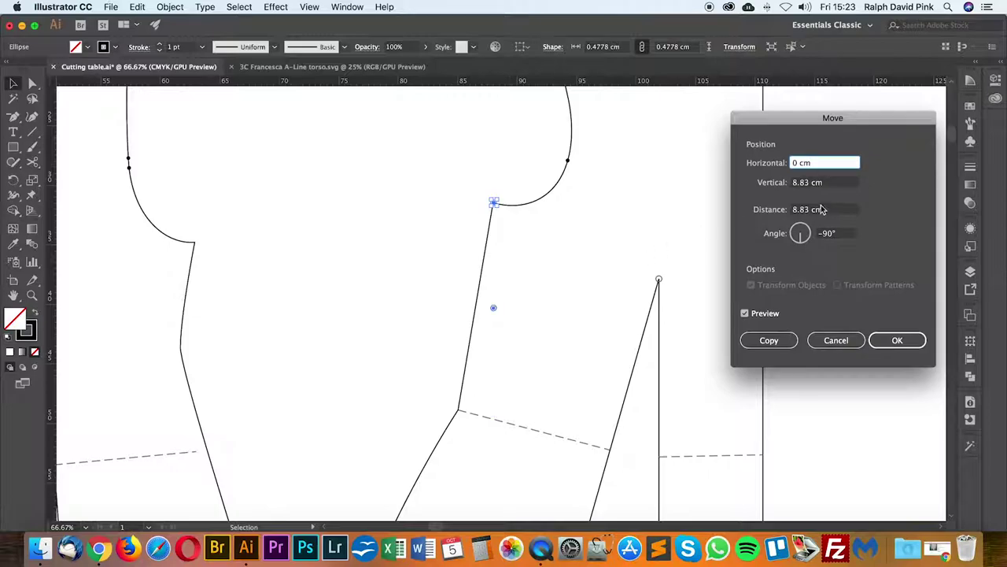
pyautogui.click(883, 342)
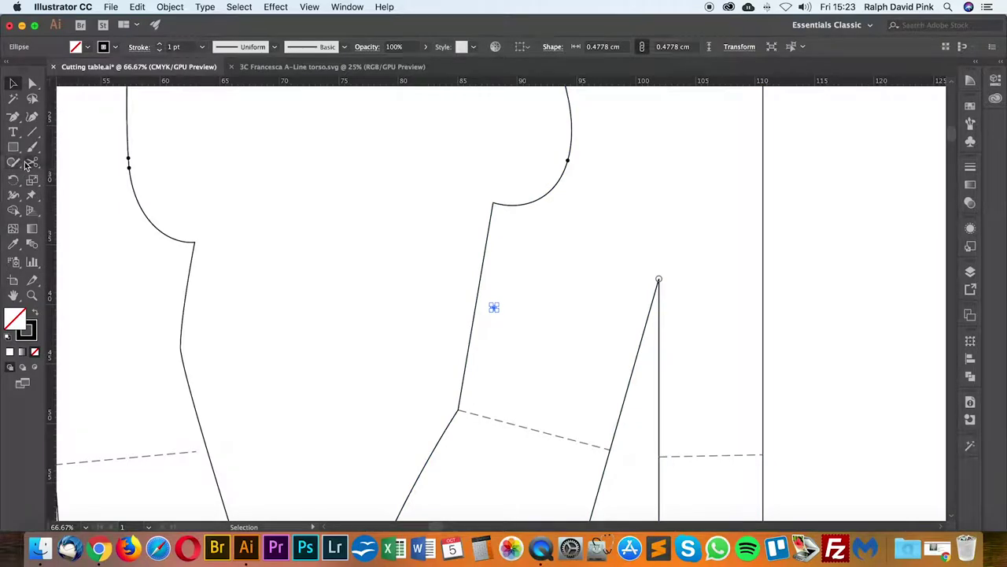
# Step: Rotate the circle marker about the underarm point until it sits on the front side seam, and deselect it
pyautogui.click(13, 180)
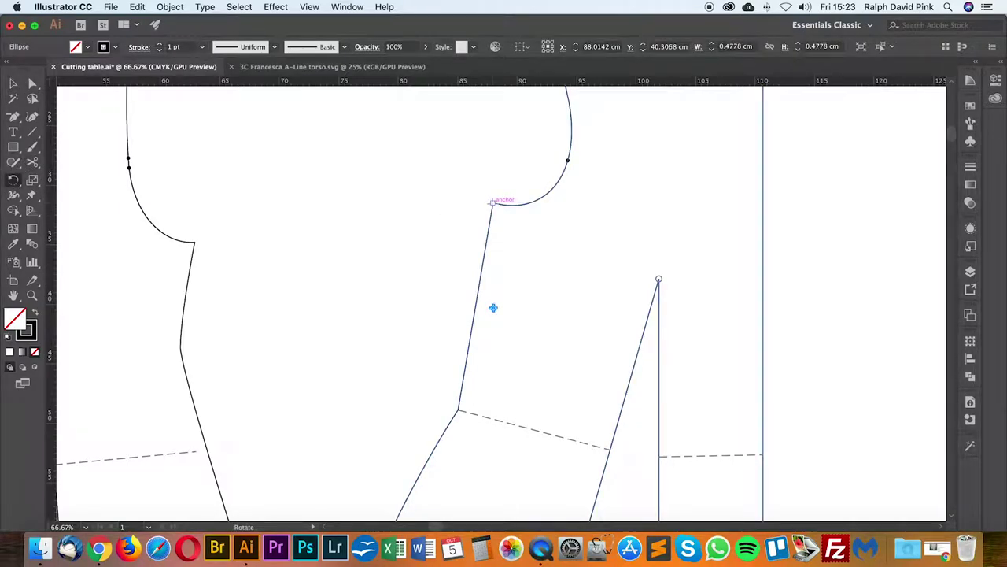
pyautogui.moveTo(494, 307); pyautogui.dragTo(476, 308)
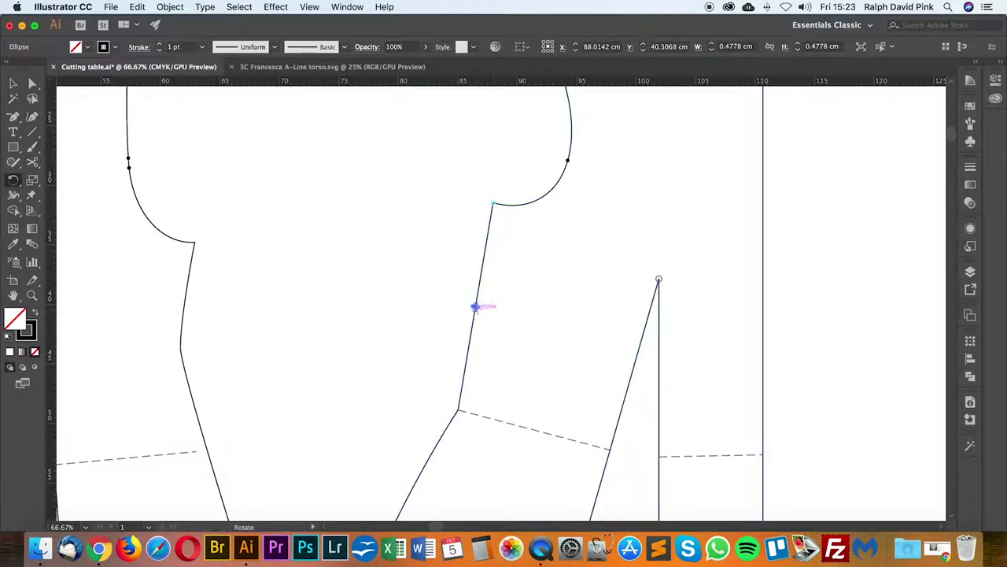
pyautogui.press('a')
pyautogui.press('super+shift+a')
pyautogui.scroll(1, 508, 297)
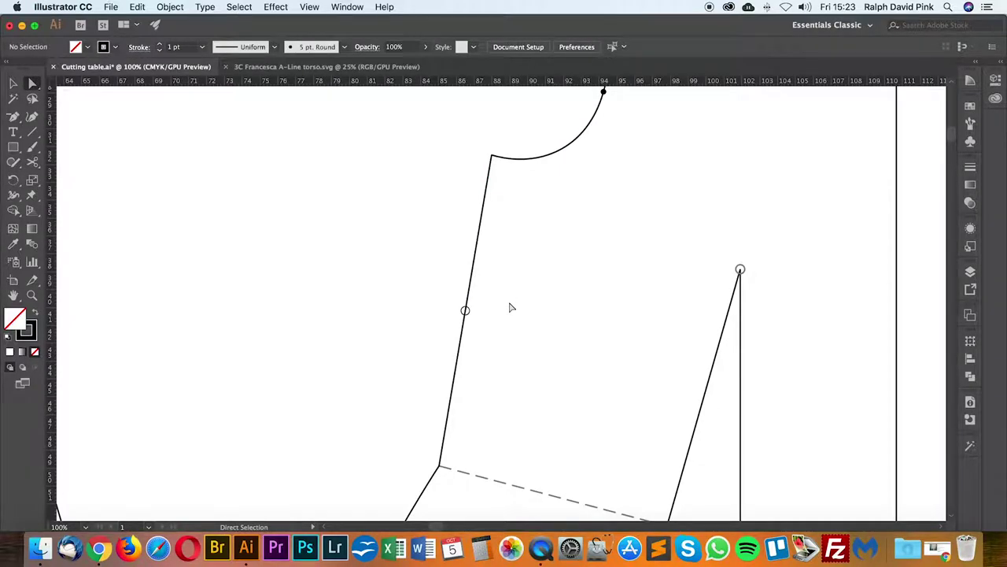
pyautogui.press('v')
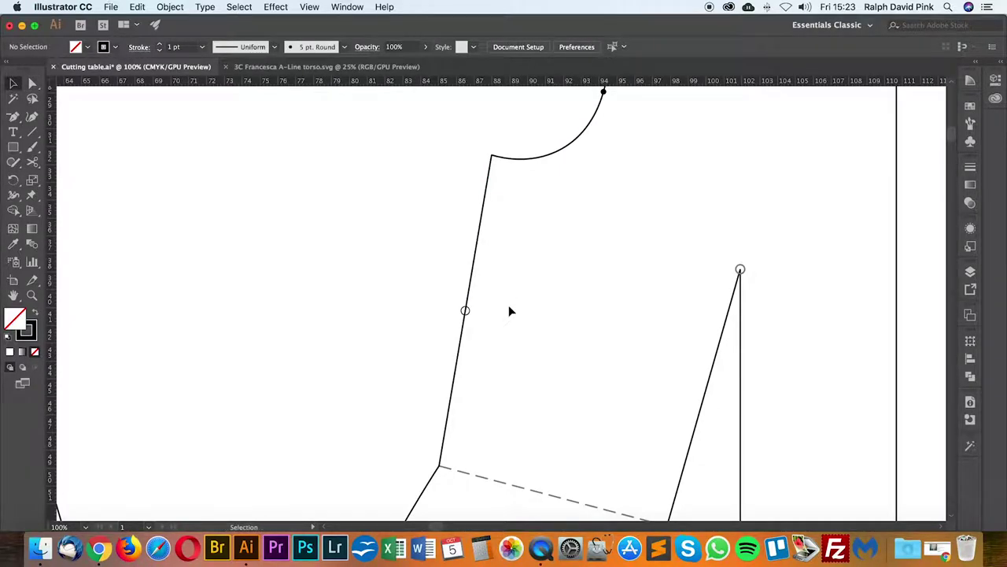
pyautogui.scroll(-1, 508, 308)
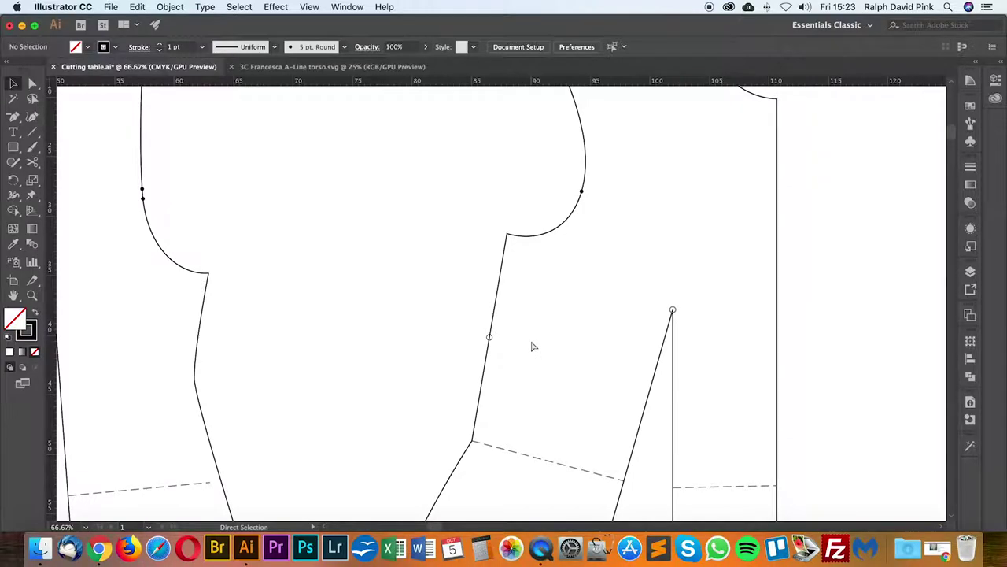
pyautogui.scroll(-1, 532, 347)
pyautogui.moveTo(530, 339); pyautogui.dragTo(568, 362)
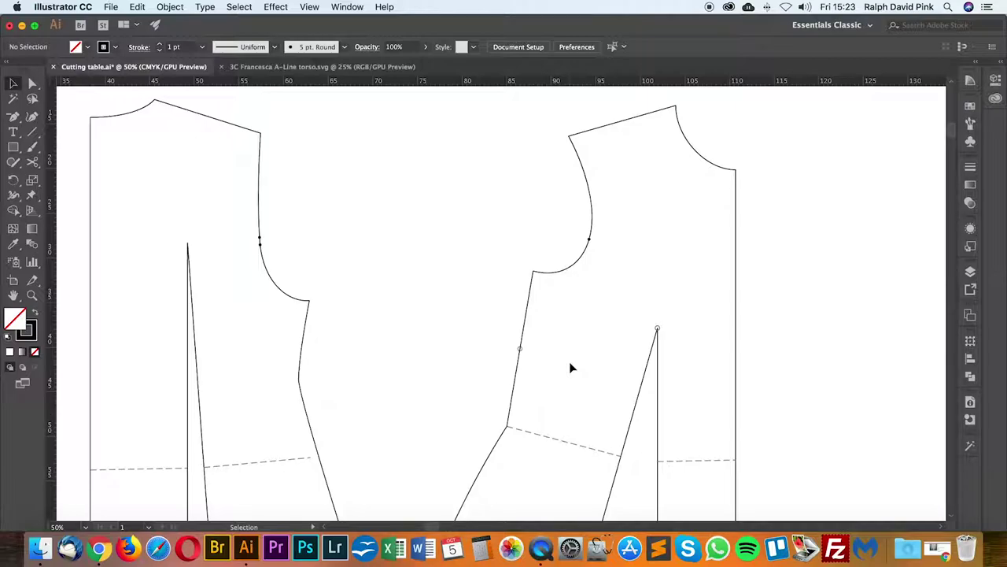
pyautogui.scroll(1, 572, 367)
pyautogui.moveTo(570, 362); pyautogui.dragTo(496, 336)
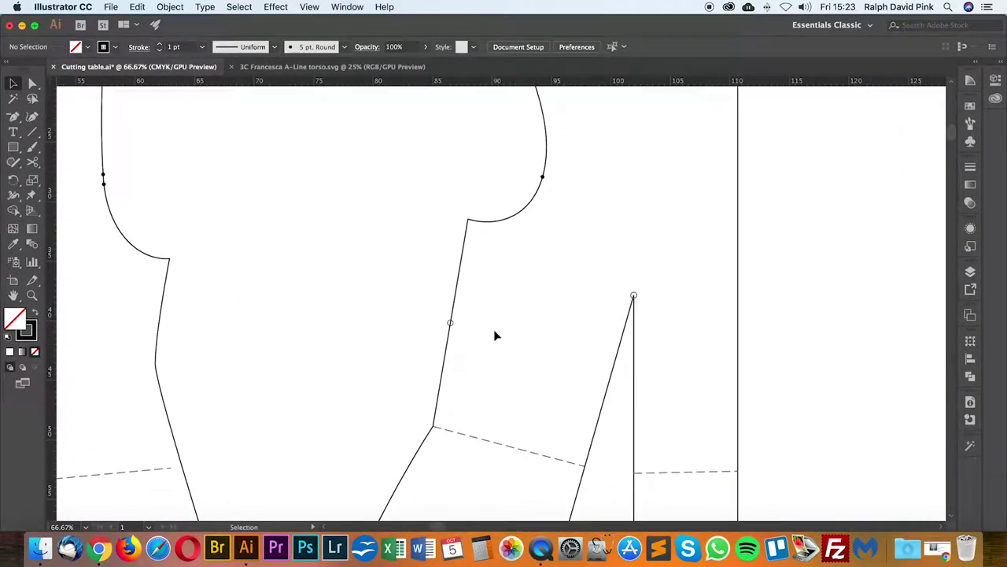
pyautogui.scroll(1, 498, 337)
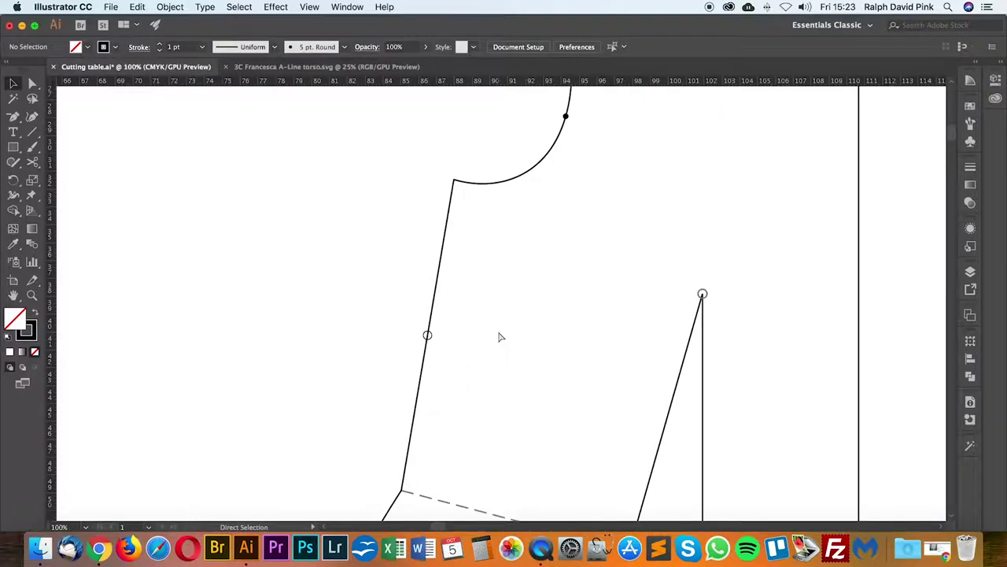
pyautogui.moveTo(497, 335); pyautogui.dragTo(505, 326)
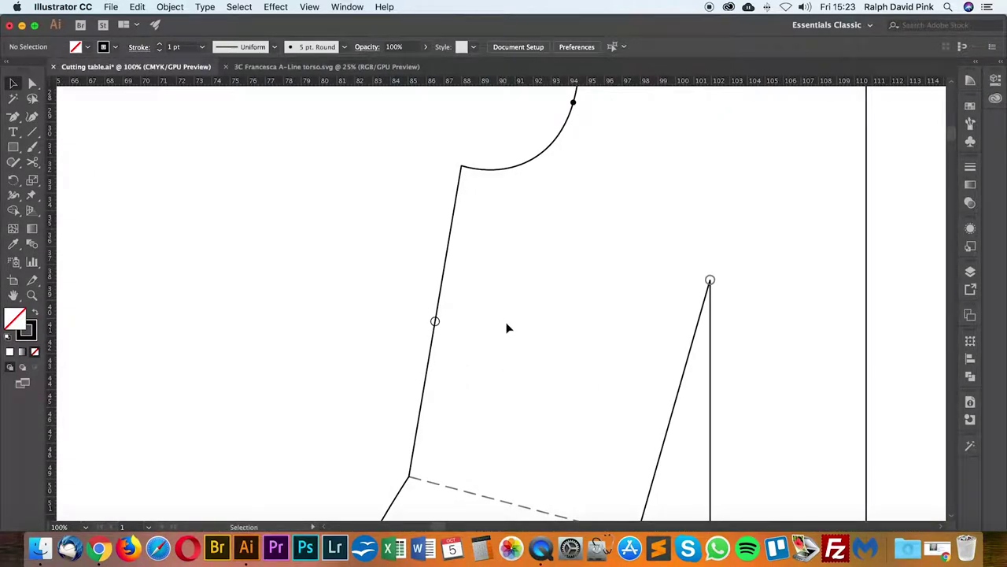
pyautogui.click(436, 324)
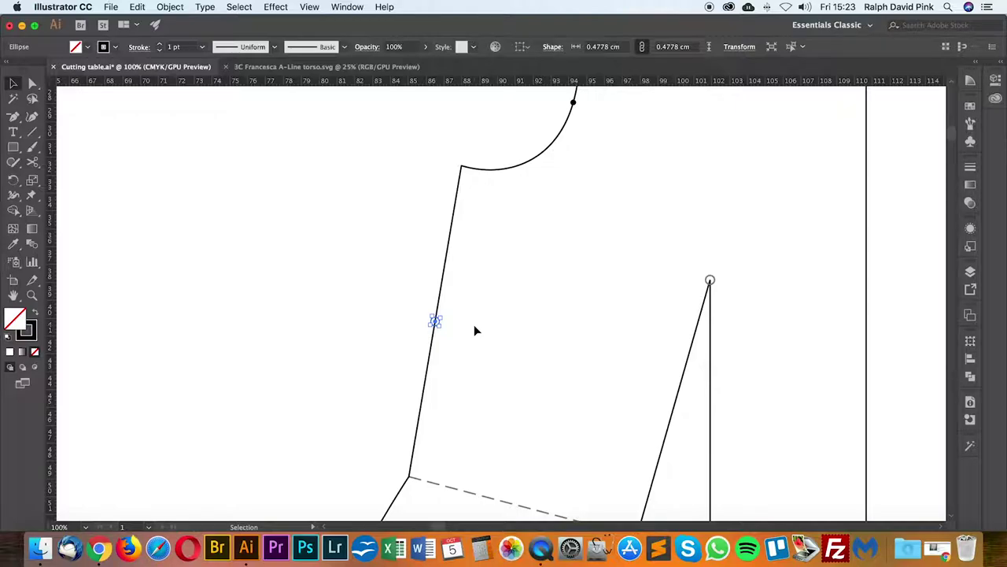
pyautogui.press('super+minus')
pyautogui.moveTo(486, 323); pyautogui.dragTo(463, 345)
pyautogui.click(545, 316)
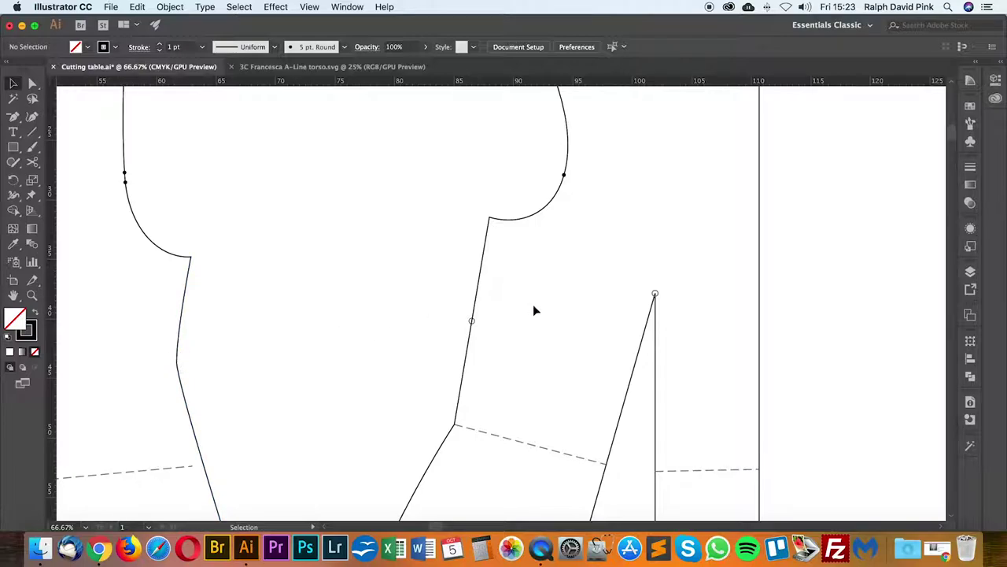
pyautogui.press('super+plus')
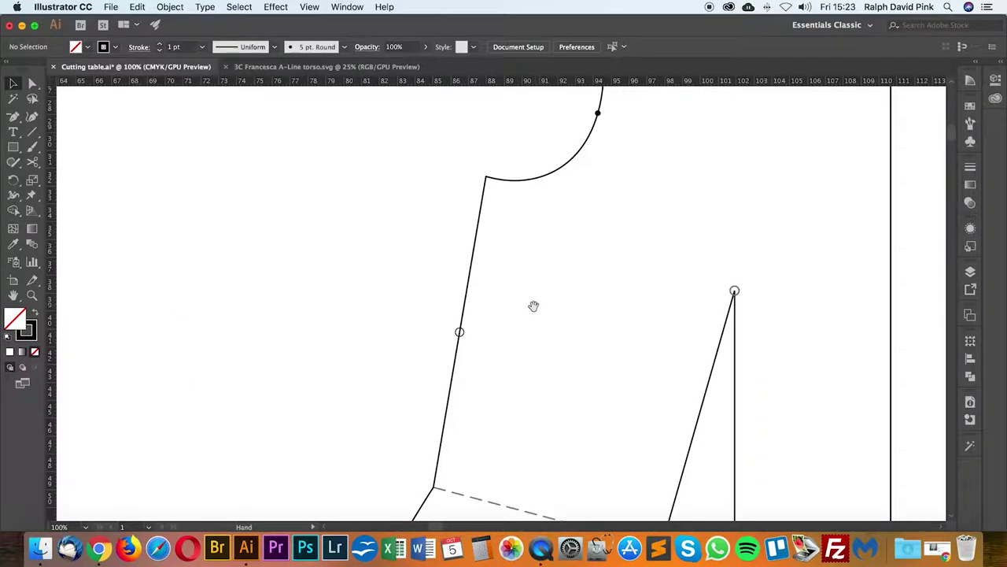
pyautogui.moveTo(533, 306); pyautogui.dragTo(587, 263)
pyautogui.click(513, 289)
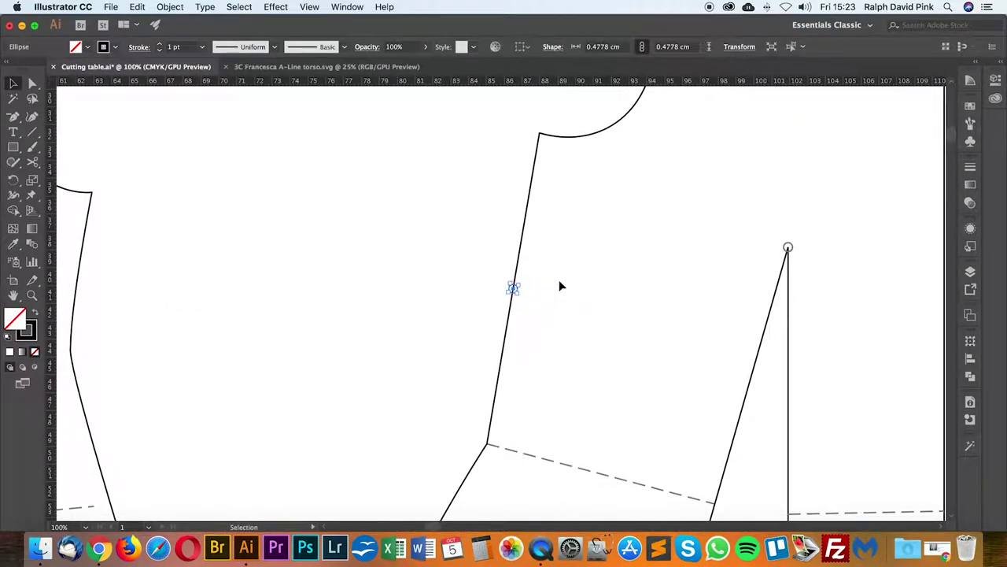
pyautogui.press('Return')
pyautogui.click(835, 340)
pyautogui.press('Return')
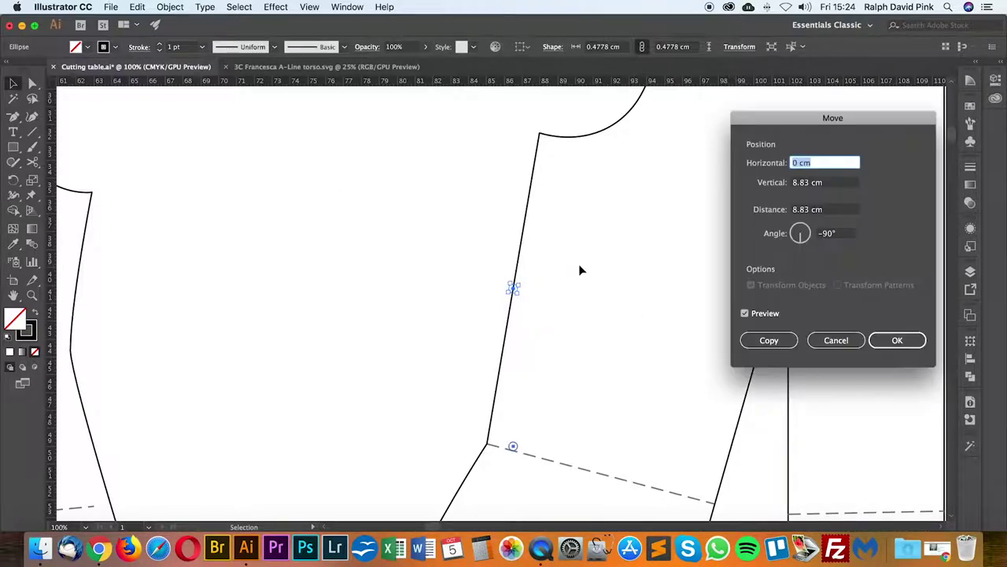
pyautogui.write('1.25')
pyautogui.press('Tab')
pyautogui.write('0')
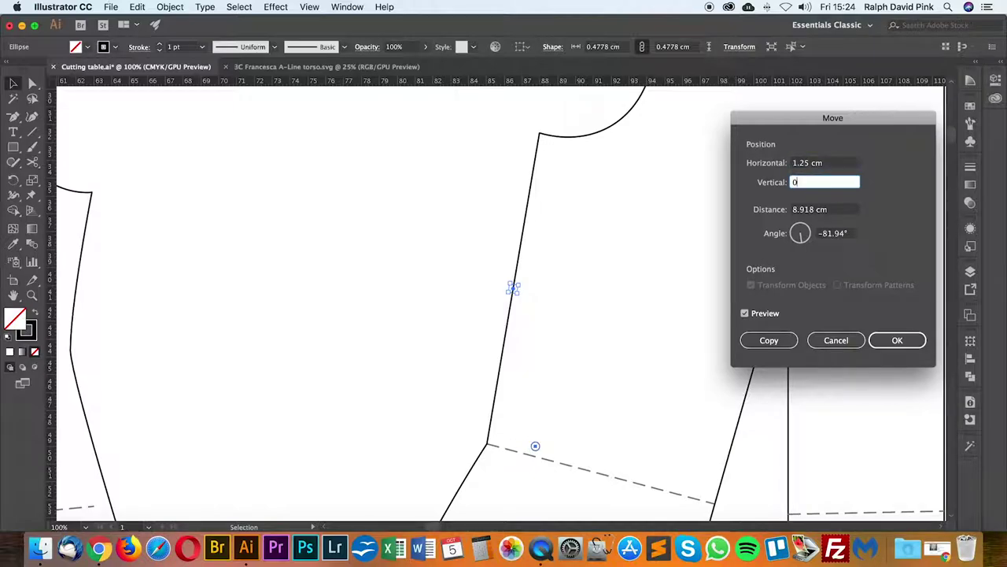
pyautogui.click(764, 314)
pyautogui.click(774, 341)
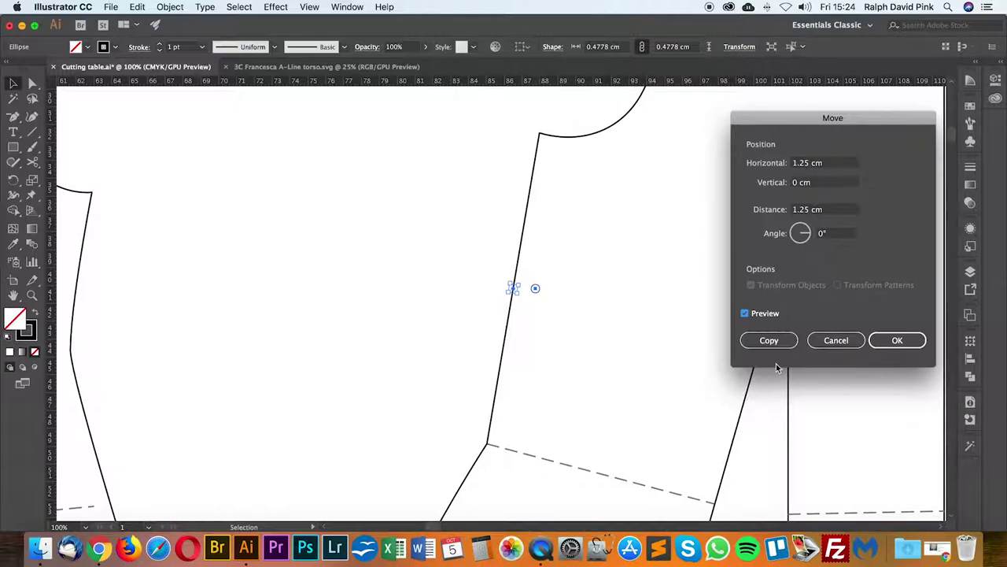
pyautogui.click(835, 341)
pyautogui.click(602, 282)
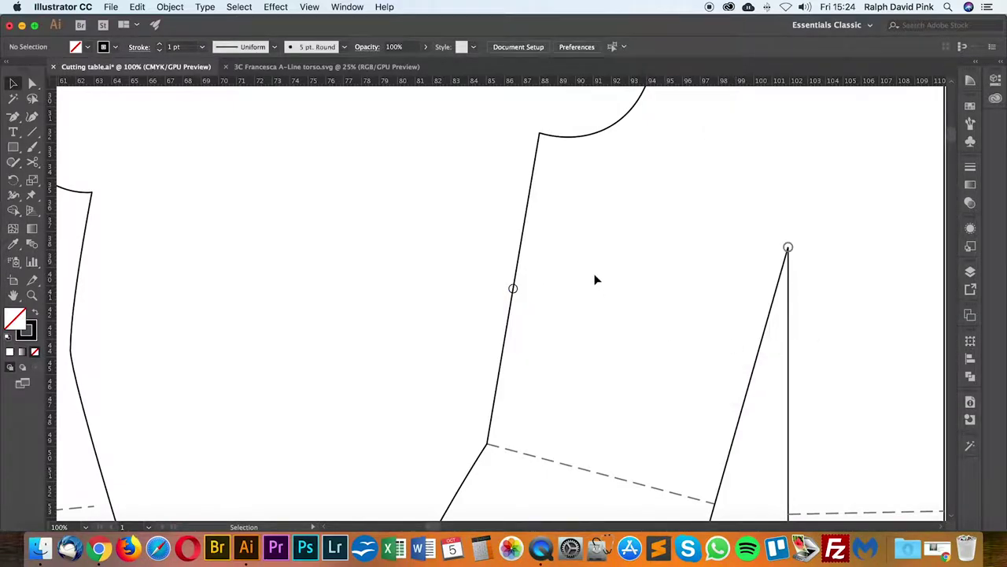
# Step: Draw a rectangle about 10 by 3.5 cm from the side seam's circle marker into the front piece, and deselect it
pyautogui.click(15, 151)
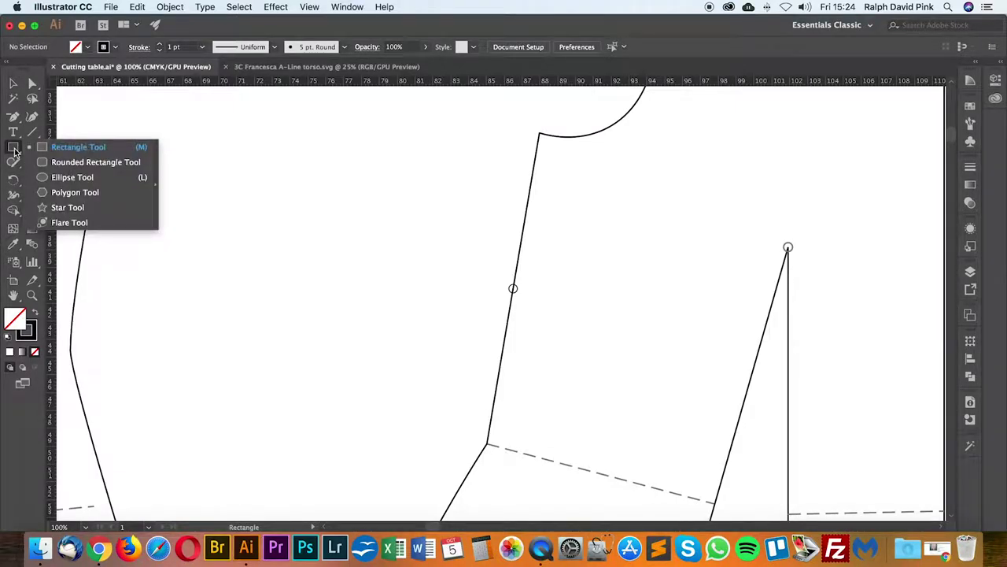
pyautogui.click(72, 177)
pyautogui.click(16, 150)
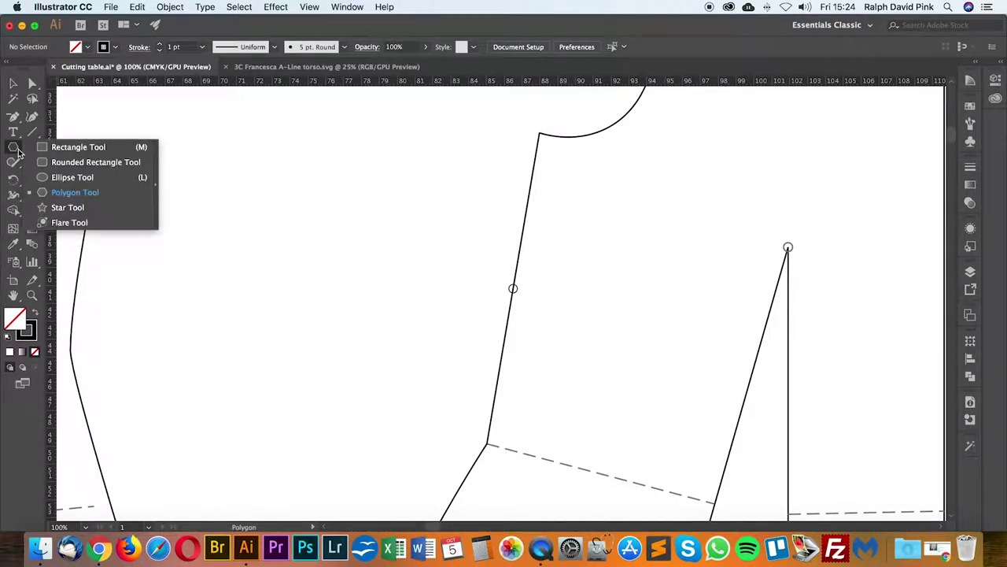
pyautogui.click(71, 146)
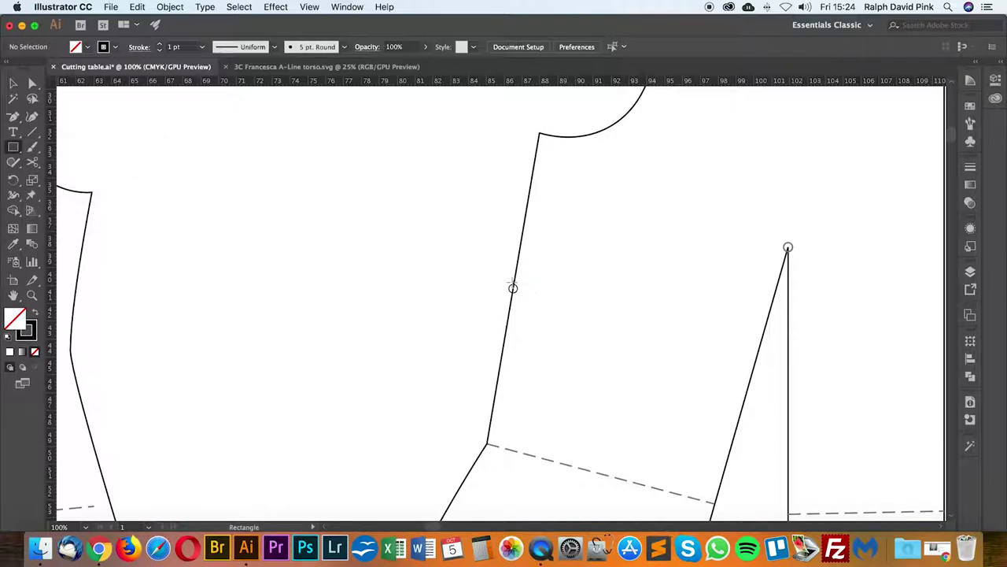
pyautogui.moveTo(512, 288); pyautogui.dragTo(693, 350)
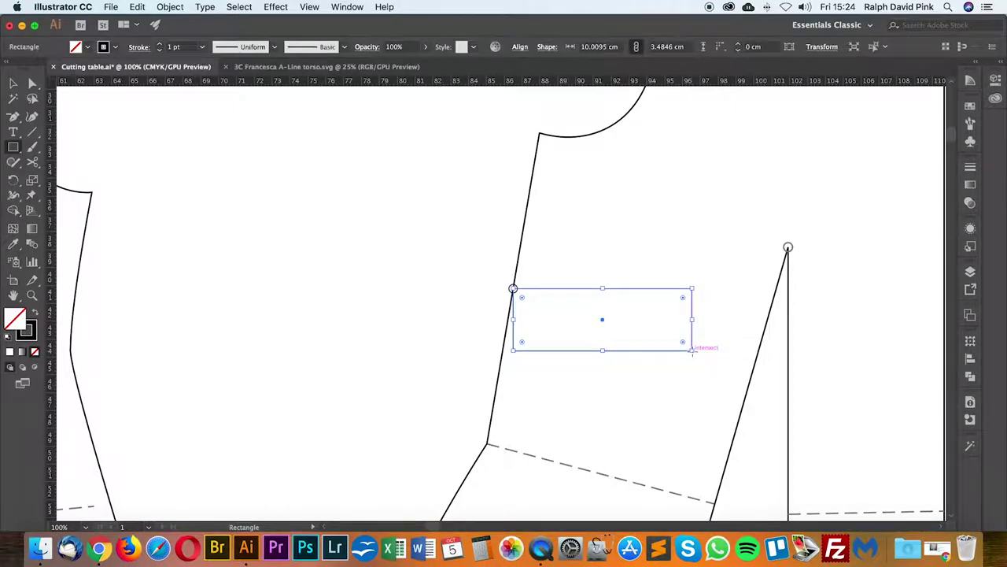
pyautogui.press('a')
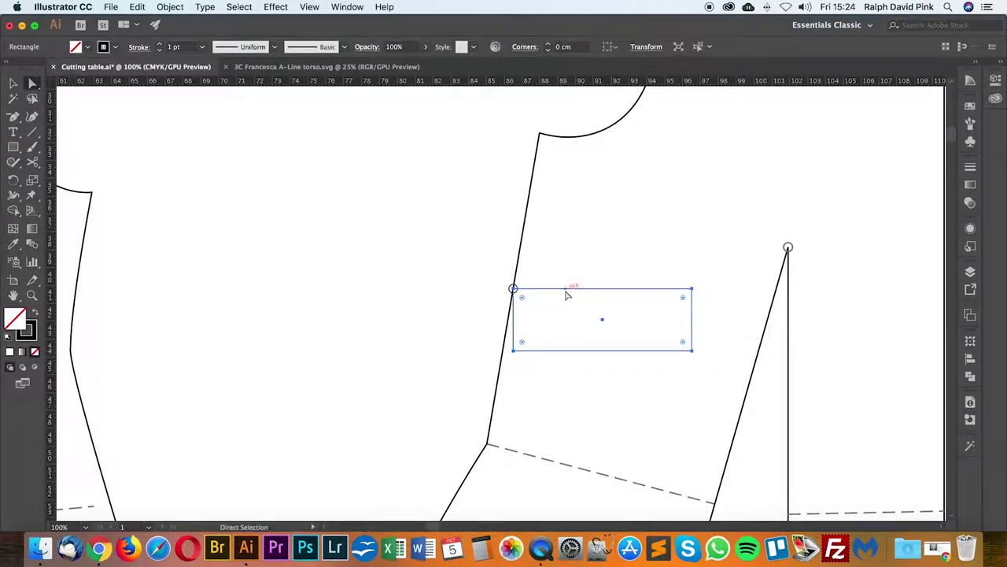
pyautogui.click(543, 297)
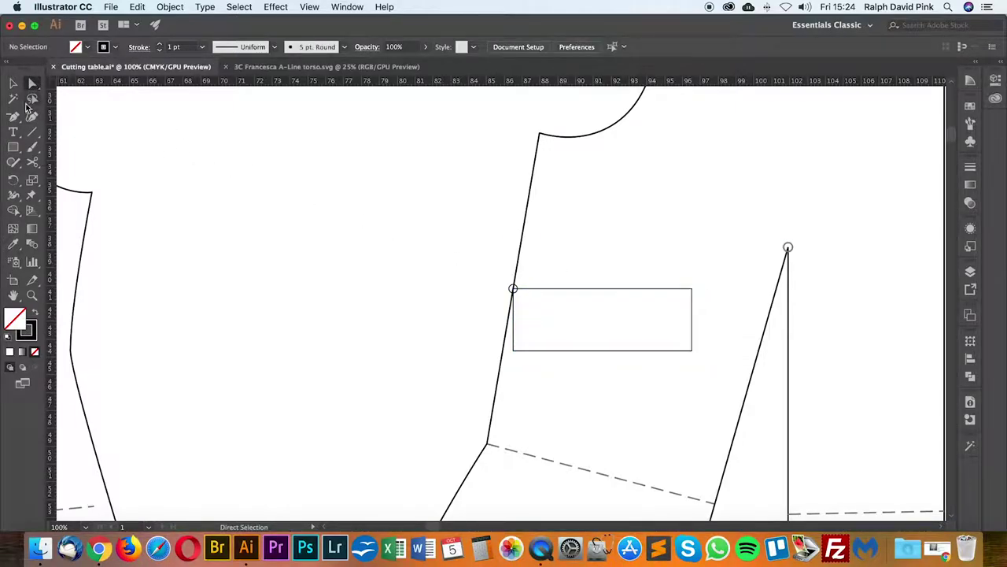
# Step: Rotate the rectangle about the circle marker until its short edge lies along the front side seam, and deselect it
pyautogui.press('v')
pyautogui.click(576, 289)
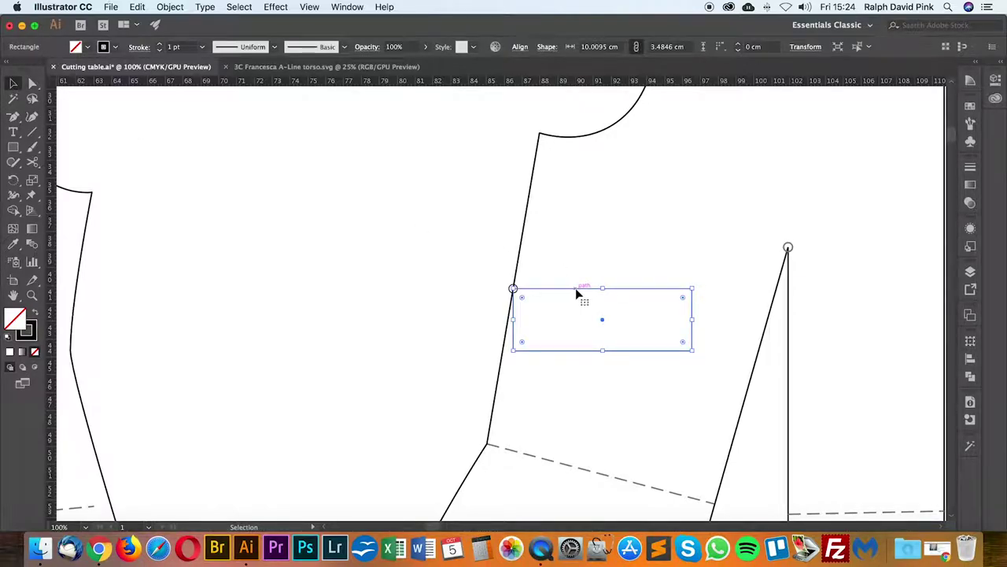
pyautogui.click(13, 179)
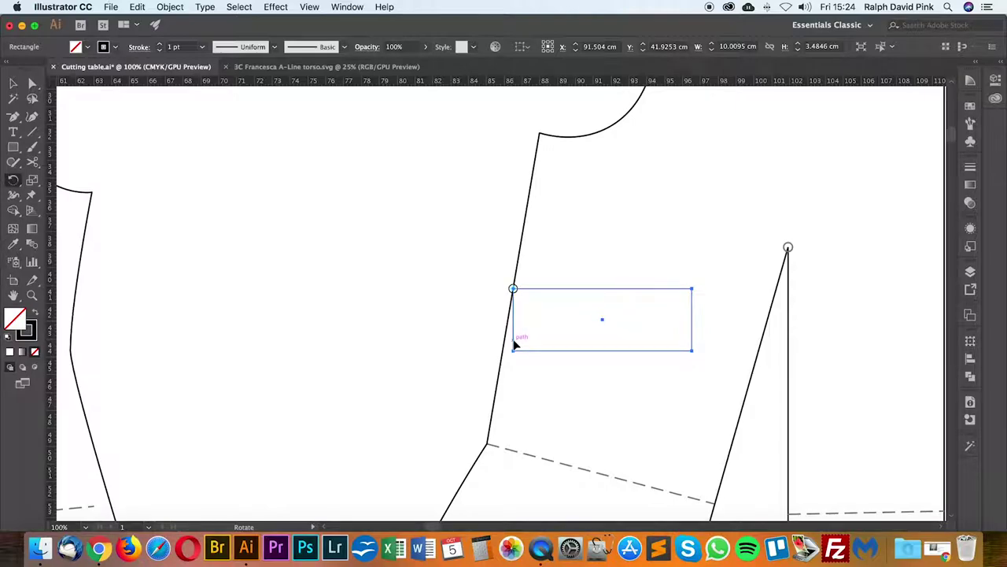
pyautogui.moveTo(515, 344); pyautogui.dragTo(504, 351)
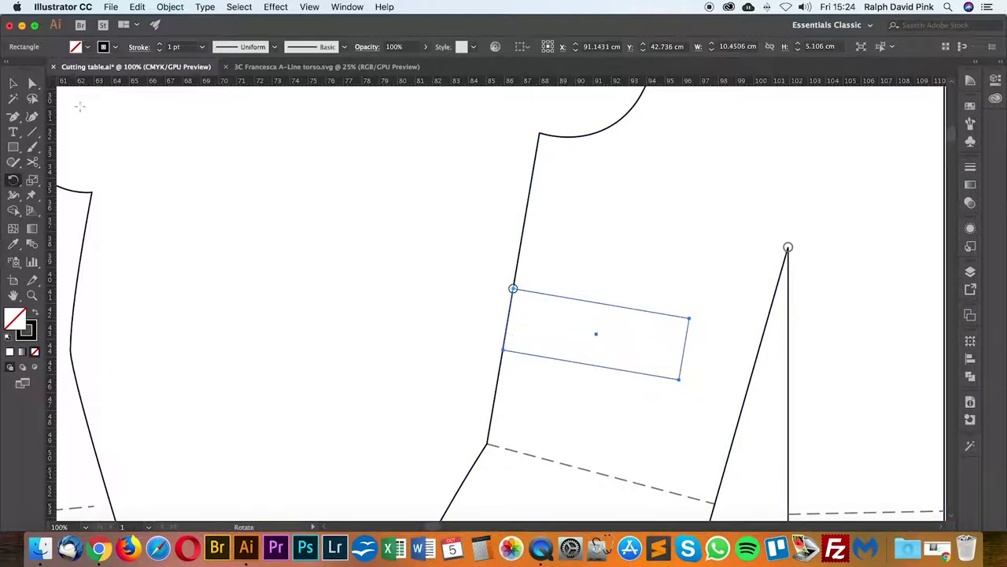
pyautogui.click(32, 83)
pyautogui.click(490, 276)
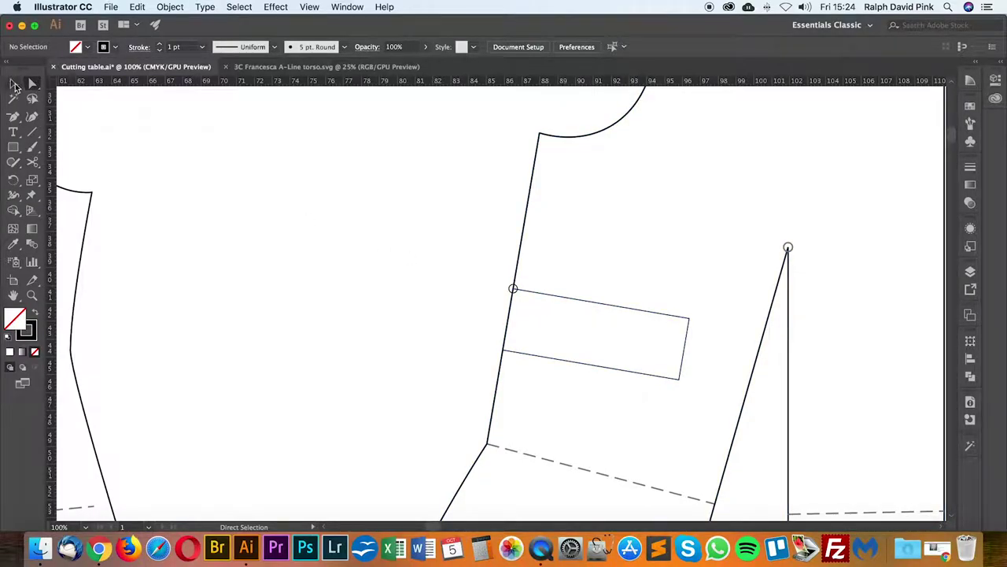
# Step: Move the side seam's circle marker 1.25 cm horizontally into the front piece, with 0 cm vertical offset
pyautogui.click(14, 84)
pyautogui.click(512, 289)
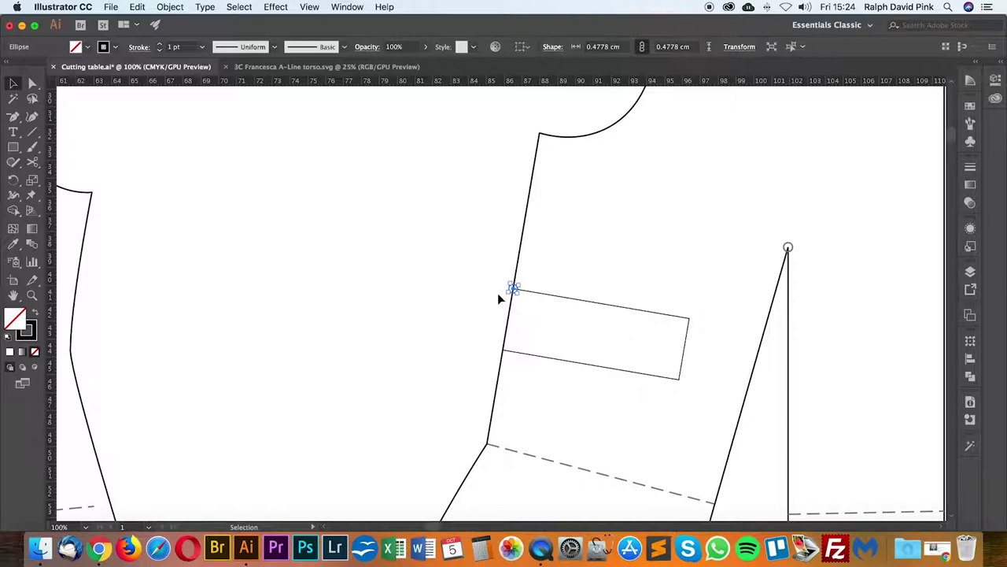
pyautogui.press('Return')
pyautogui.write('1.25')
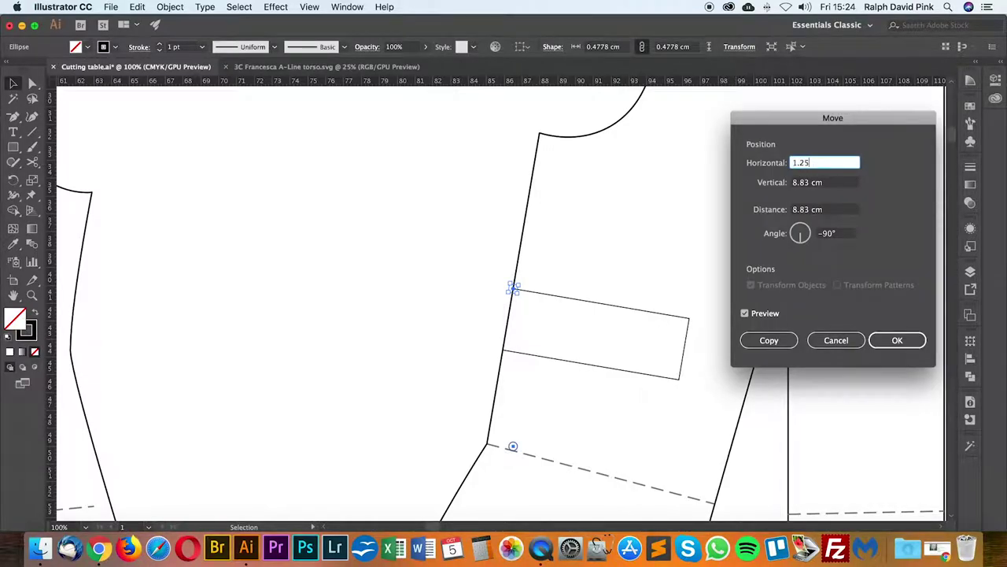
pyautogui.press('Tab')
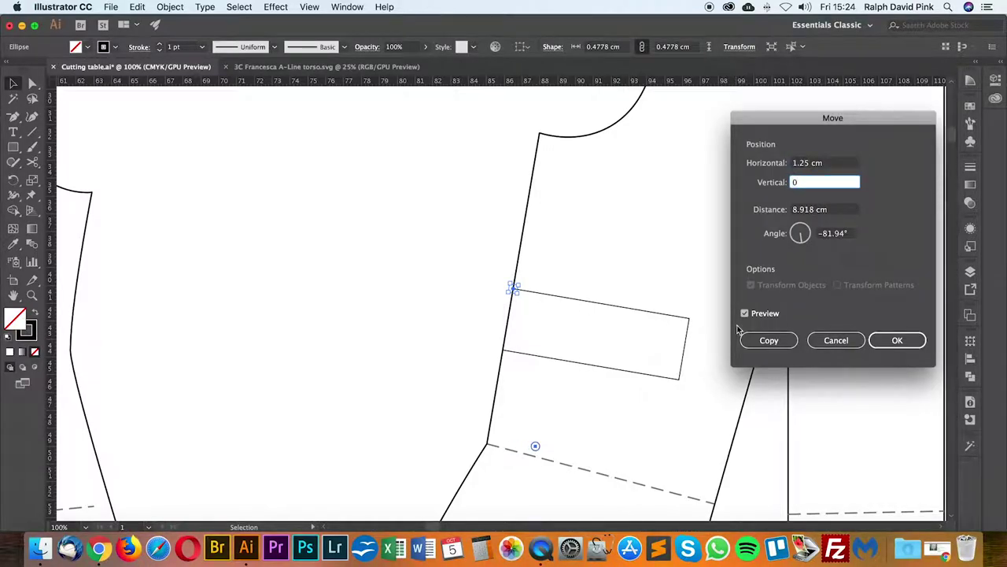
pyautogui.click(760, 315)
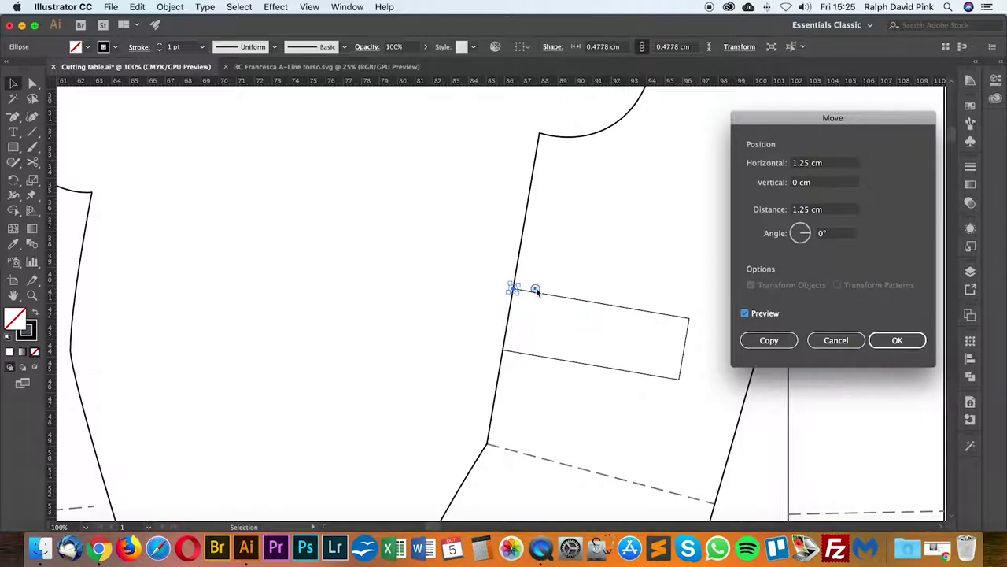
pyautogui.click(881, 340)
# Step: Rotate the circle marker about the side seam's midpoint until it sits on the rectangle's upper edge
pyautogui.click(14, 181)
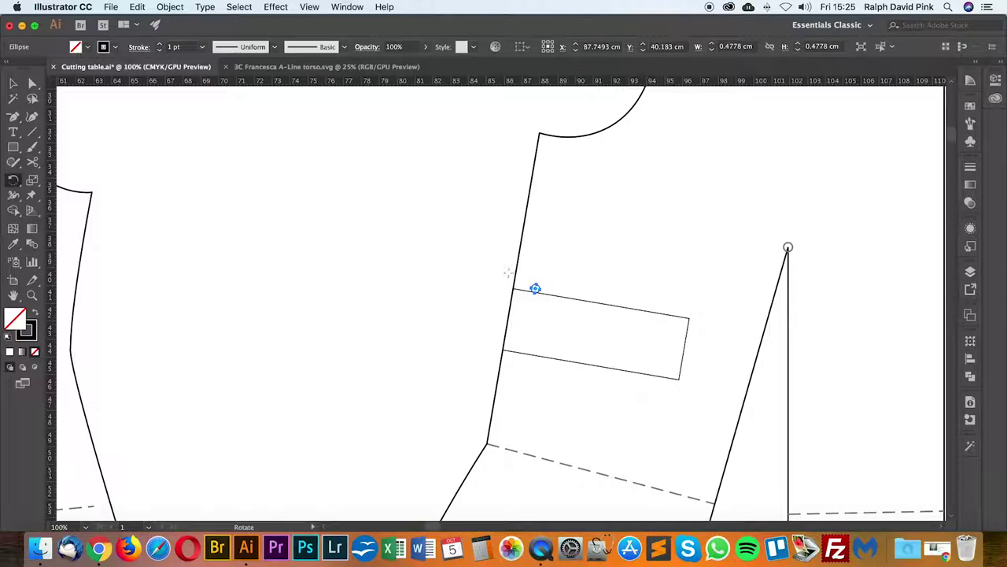
pyautogui.click(513, 288)
pyautogui.moveTo(536, 288)
pyautogui.mouseDown()
pyautogui.moveTo(527, 318)
pyautogui.moveTo(517, 312)
pyautogui.moveTo(526, 306)
pyautogui.mouseUp()
pyautogui.click(536, 292)
# Step: Delete the guide rectangle drawn square to the front side seam
pyautogui.click(32, 83)
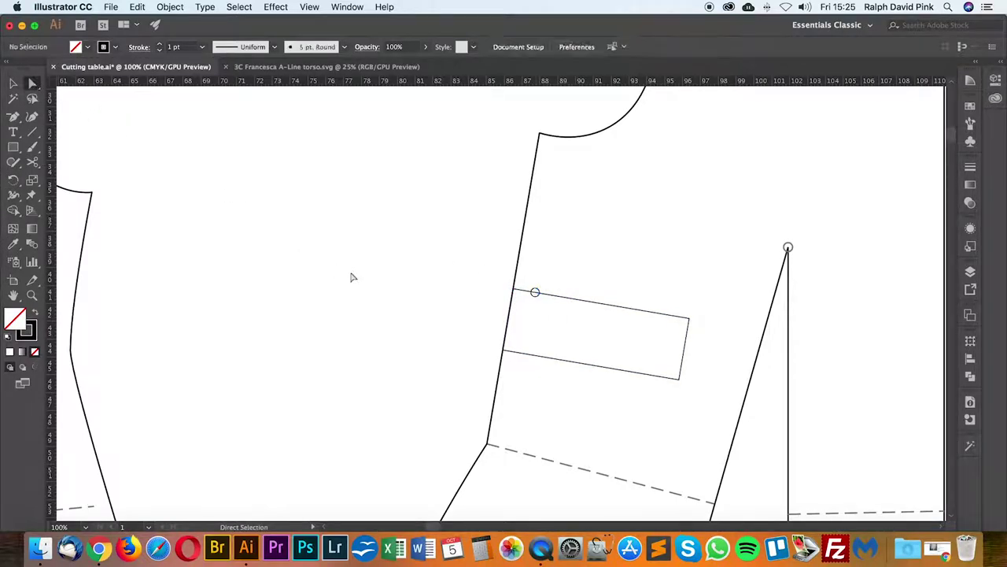
pyautogui.click(596, 304)
pyautogui.press('Delete')
# Step: Try to bridge the hem gap between the centre back and side back panels with a straight line
pyautogui.press('super+minus')
pyautogui.press('super+minus')
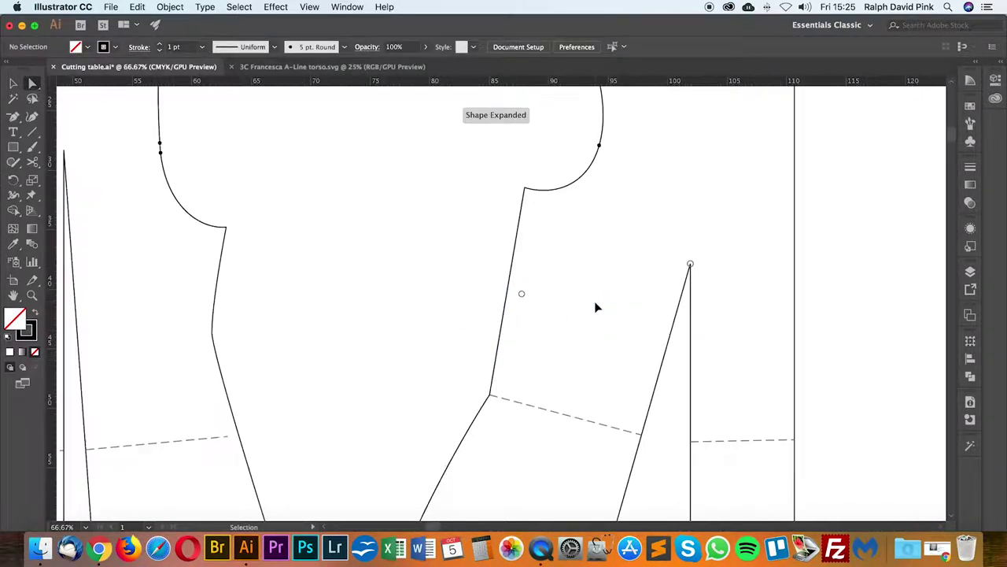
pyautogui.moveTo(551, 343); pyautogui.dragTo(586, 214)
pyautogui.moveTo(558, 321); pyautogui.dragTo(576, 282)
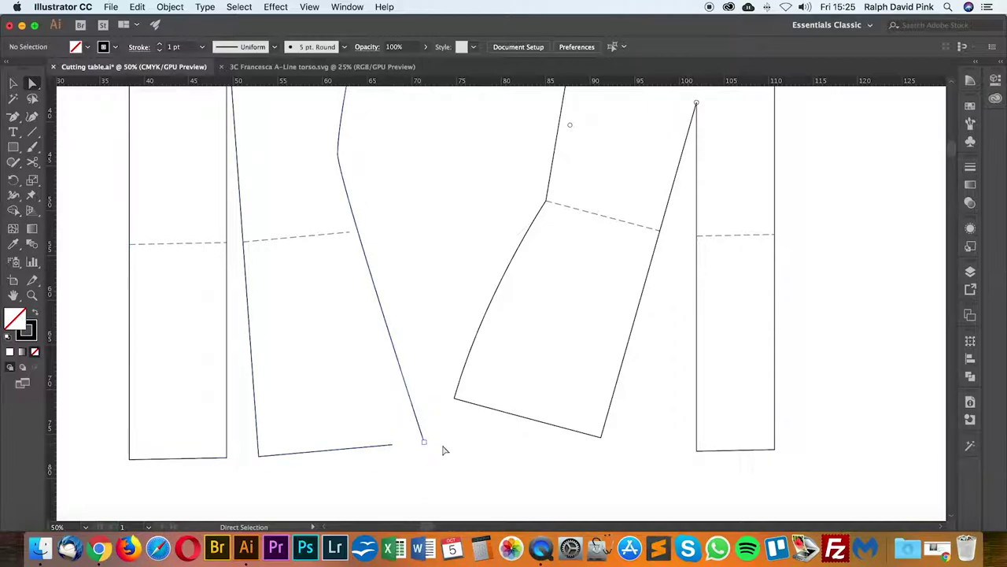
pyautogui.press('v')
pyautogui.press('super+equal')
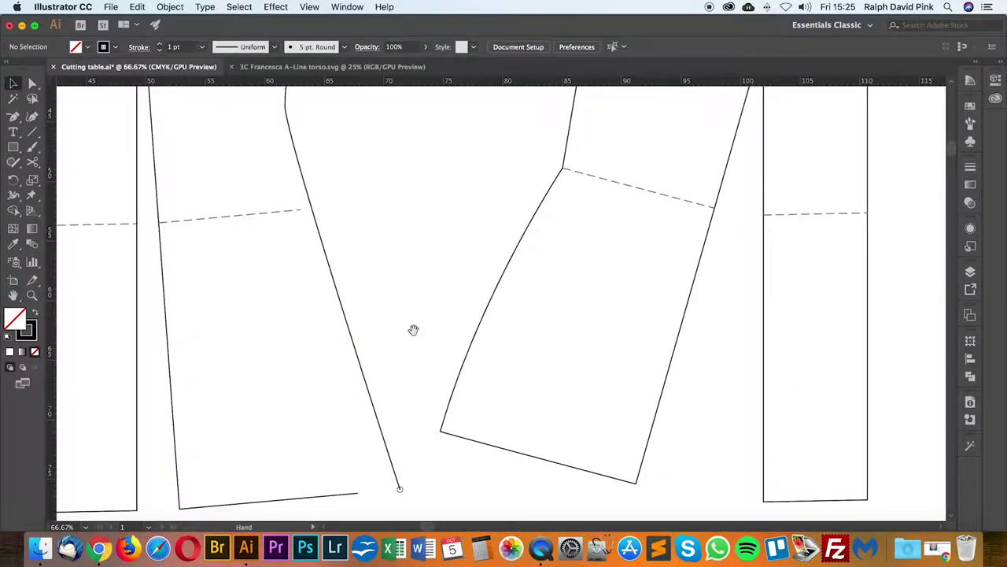
pyautogui.moveTo(411, 331); pyautogui.dragTo(543, 237)
pyautogui.click(33, 132)
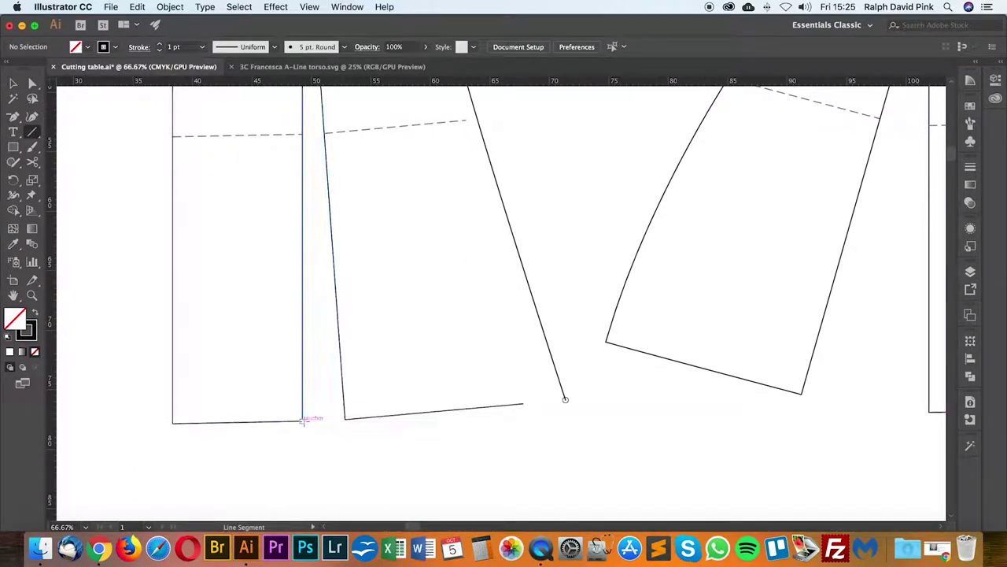
pyautogui.moveTo(302, 421); pyautogui.dragTo(344, 419)
pyautogui.press('super+z')
pyautogui.moveTo(540, 381); pyautogui.dragTo(359, 407)
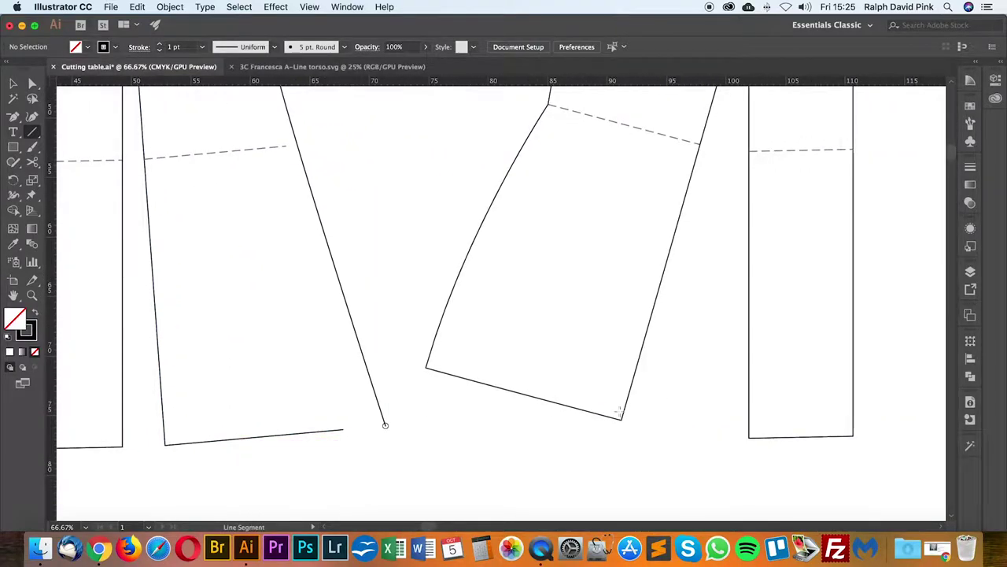
# Step: Draw a straight guide line along the front side panel's hem, extended beyond the side seam, and give it the hip line's dashed style
pyautogui.click(21, 85)
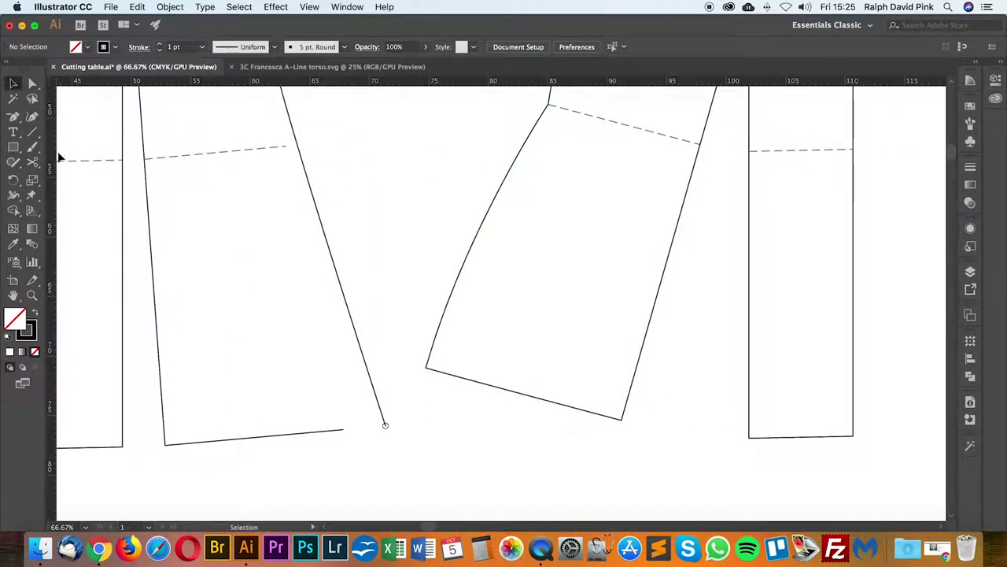
pyautogui.click(32, 132)
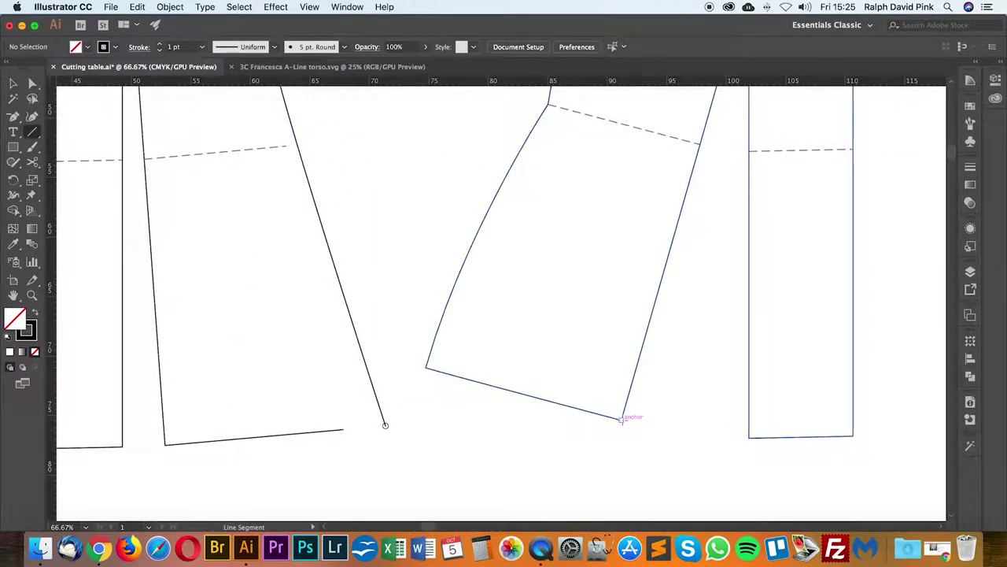
pyautogui.moveTo(622, 419)
pyautogui.mouseDown()
pyautogui.moveTo(354, 328)
pyautogui.moveTo(337, 338)
pyautogui.moveTo(362, 351)
pyautogui.moveTo(332, 342)
pyautogui.mouseUp()
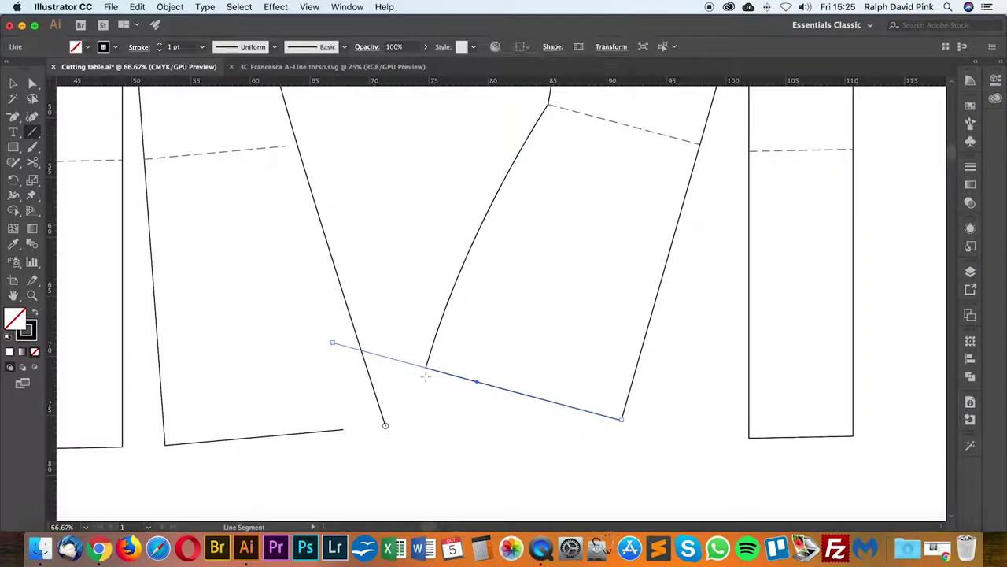
pyautogui.press('i')
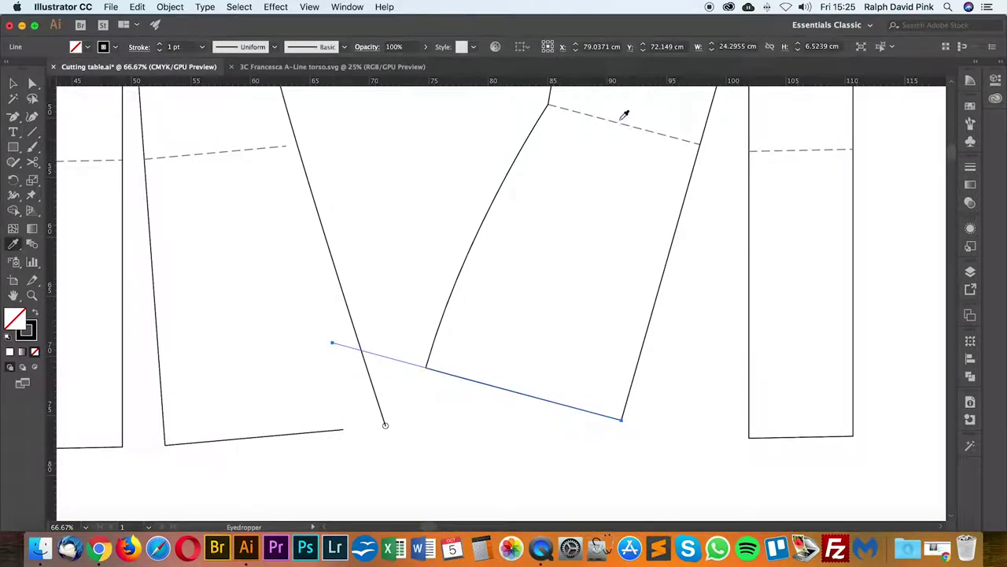
pyautogui.click(626, 118)
pyautogui.press('a')
pyautogui.click(433, 223)
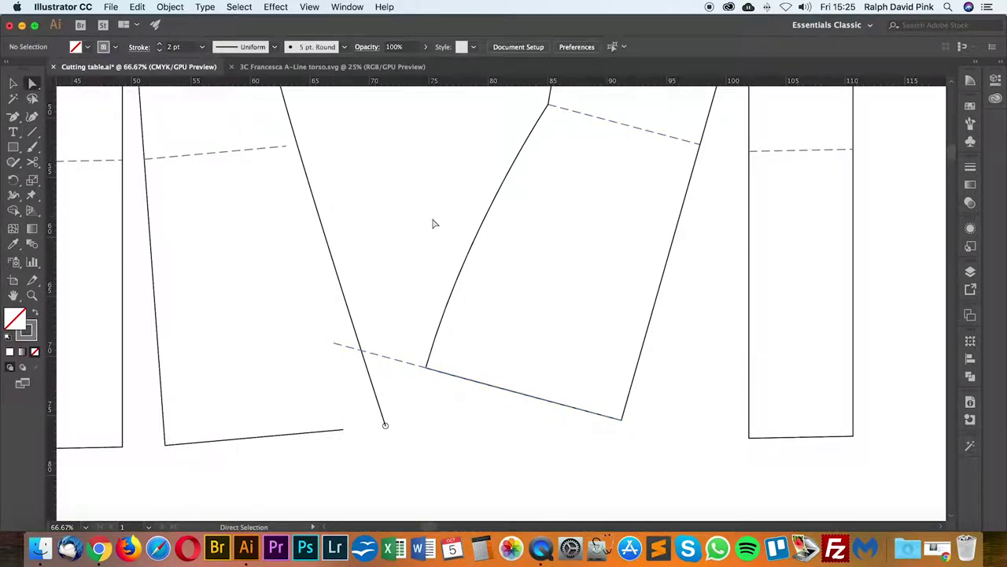
# Step: Duplicate the circle marker from the back side seam's hem end and place the copy on the front hem's side seam corner
pyautogui.click(13, 83)
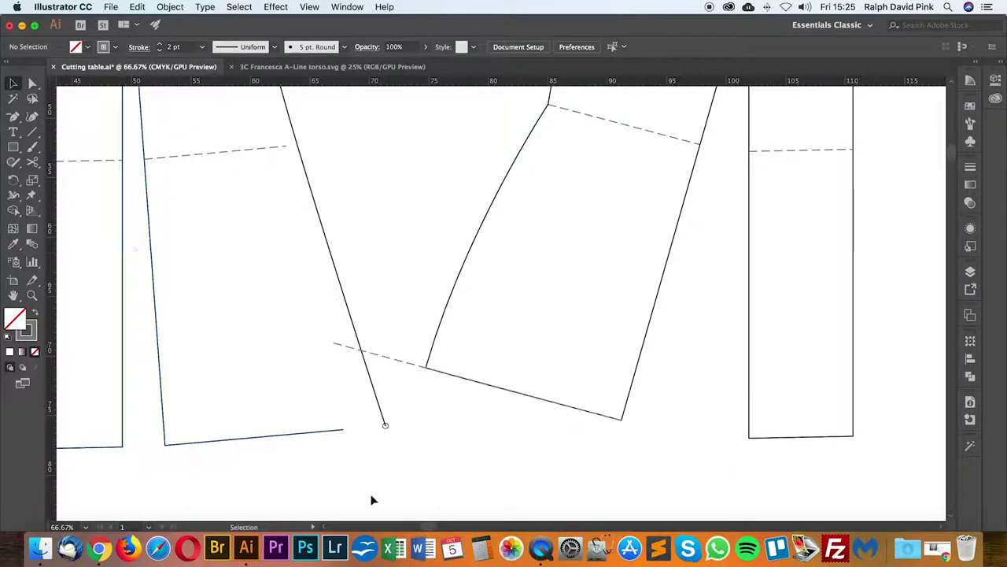
pyautogui.click(386, 426)
pyautogui.click(427, 425)
pyautogui.click(386, 426)
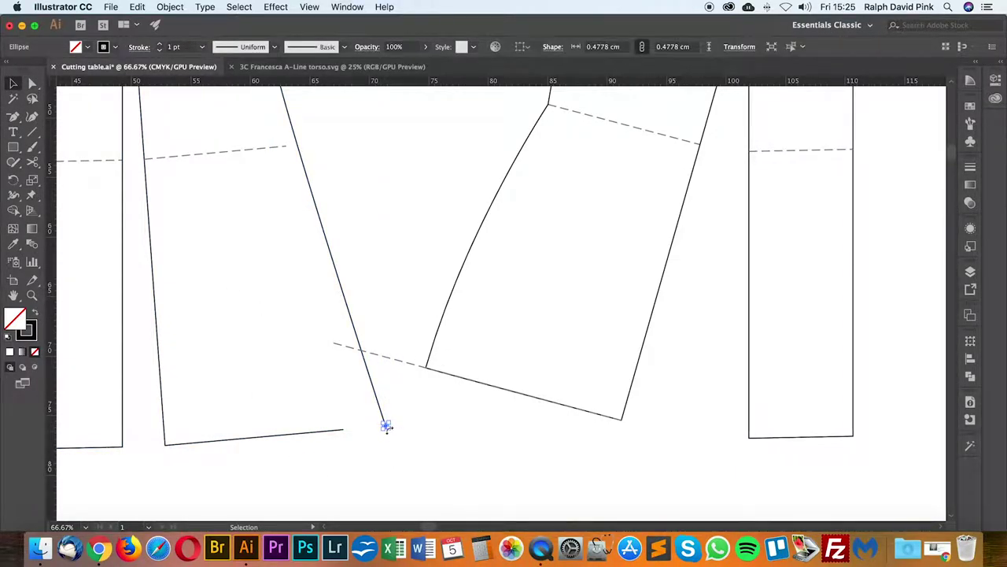
pyautogui.press('super+v')
pyautogui.click(521, 324)
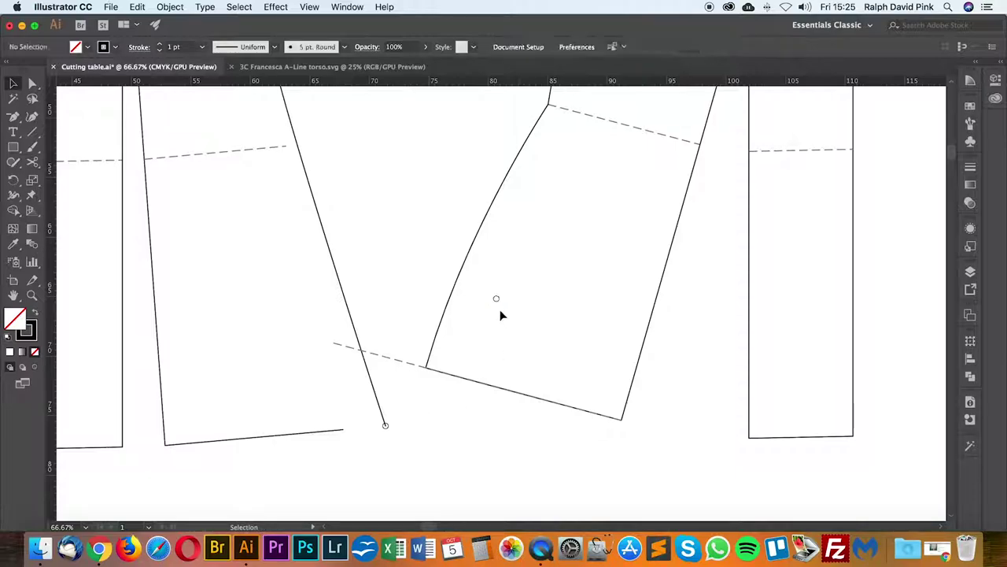
pyautogui.moveTo(495, 300); pyautogui.dragTo(427, 369)
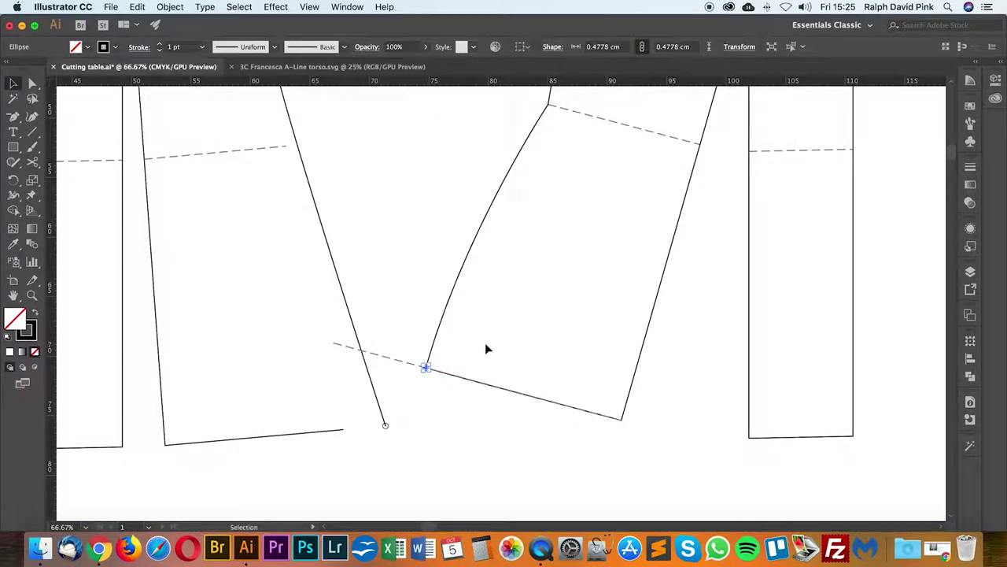
pyautogui.click(485, 344)
# Step: Measure the hem gap between the centre back and side back panels with a straight line
pyautogui.press('space')
pyautogui.moveTo(408, 432); pyautogui.dragTo(480, 420)
pyautogui.press('\\')
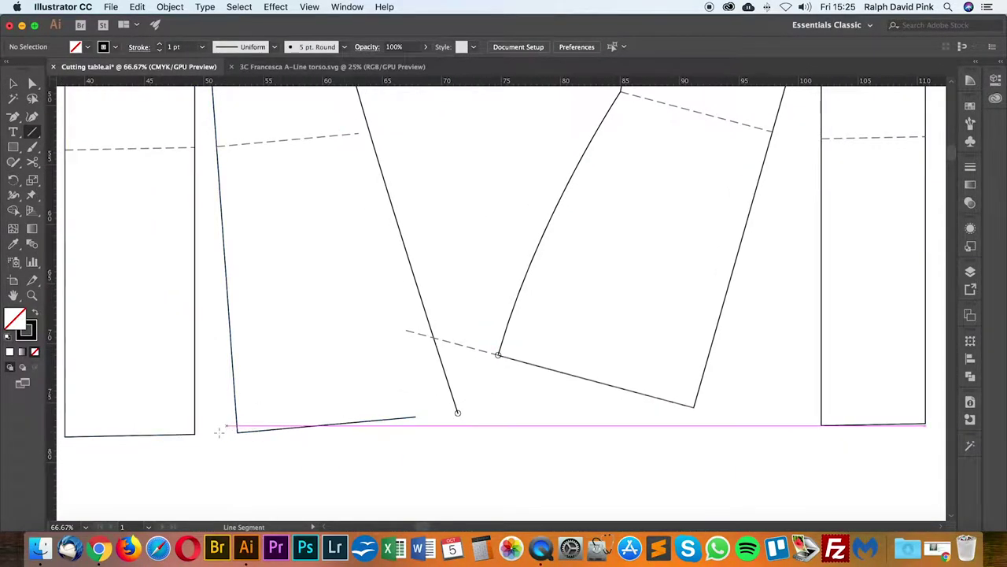
pyautogui.moveTo(195, 434); pyautogui.dragTo(236, 432)
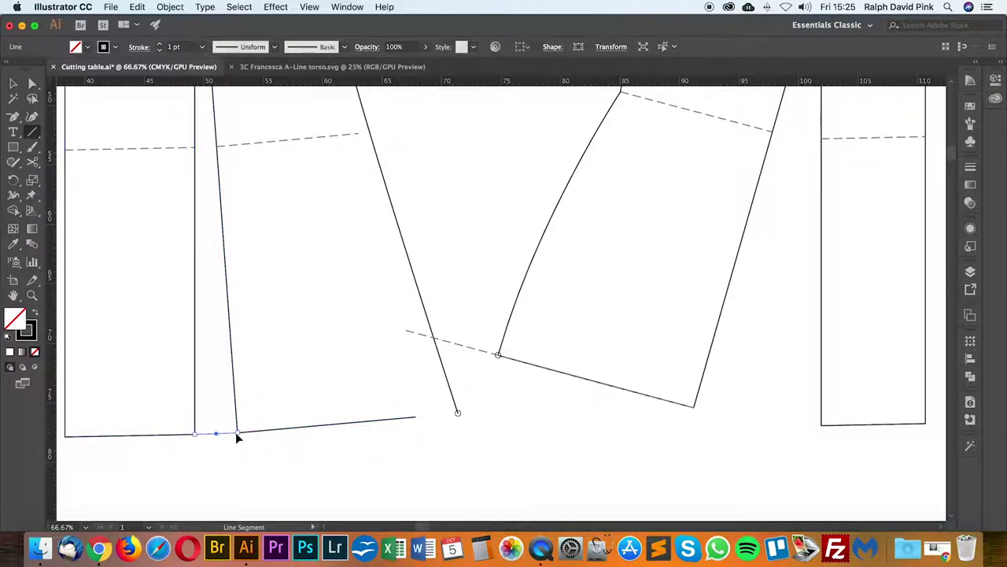
# Step: Switch to the Calculator and divide the measured back hem gap by 2
pyautogui.click(481, 549)
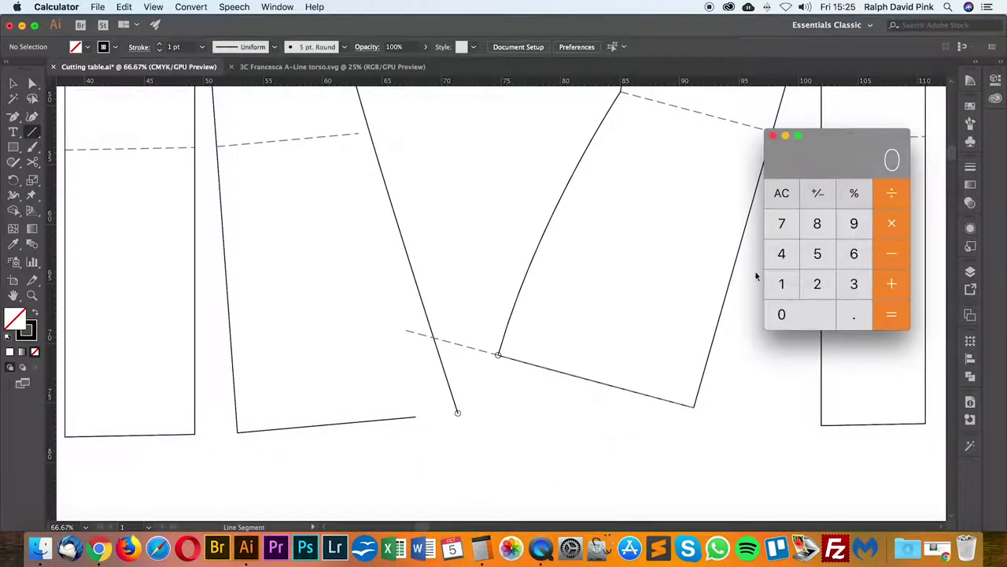
pyautogui.click(854, 284)
pyautogui.click(854, 314)
pyautogui.click(817, 253)
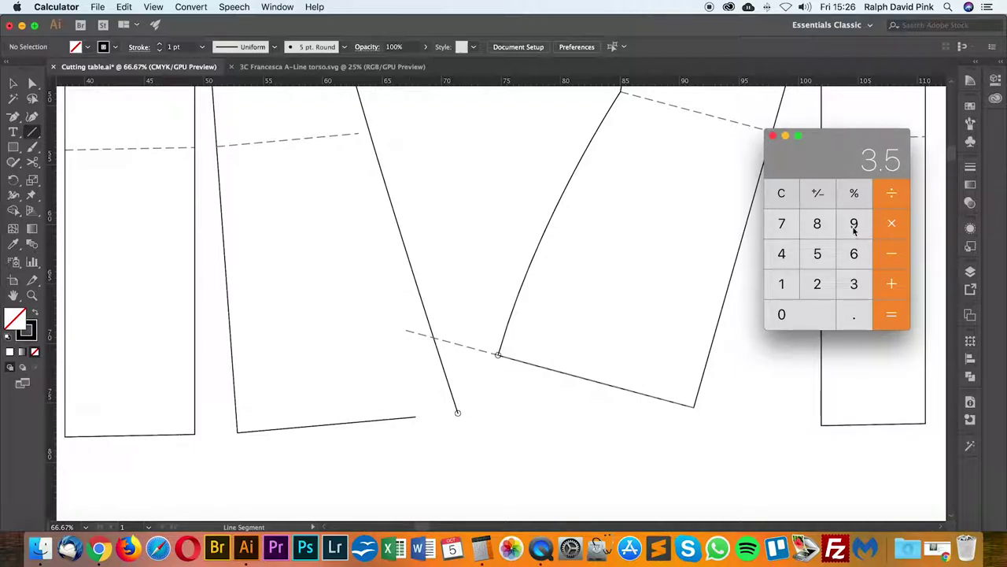
pyautogui.click(854, 224)
pyautogui.click(817, 283)
pyautogui.click(892, 314)
pyautogui.click(480, 366)
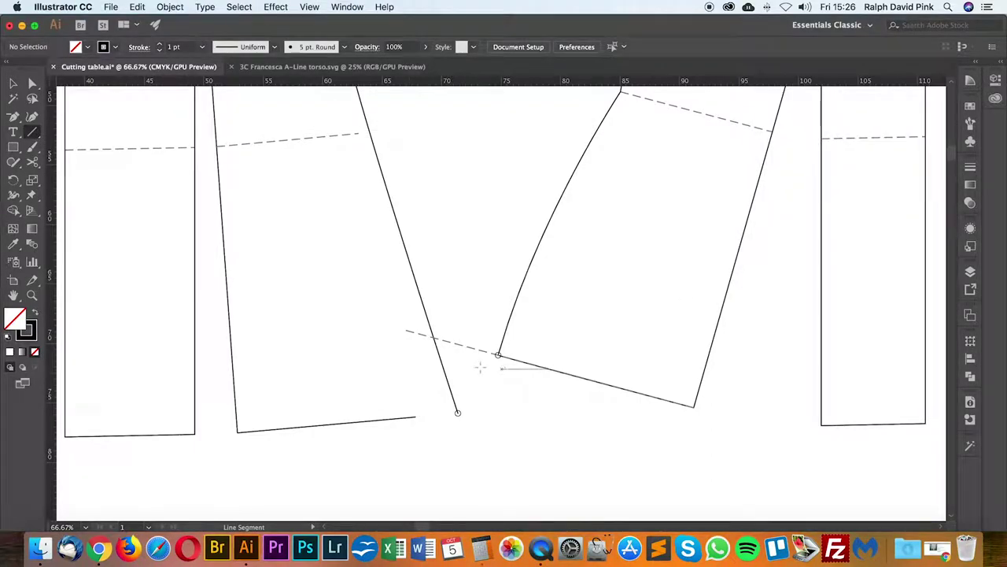
# Step: Move the front hem's circle marker -1.79 cm horizontally, outward from the side seam corner, with 0 cm vertical offset
pyautogui.press('v')
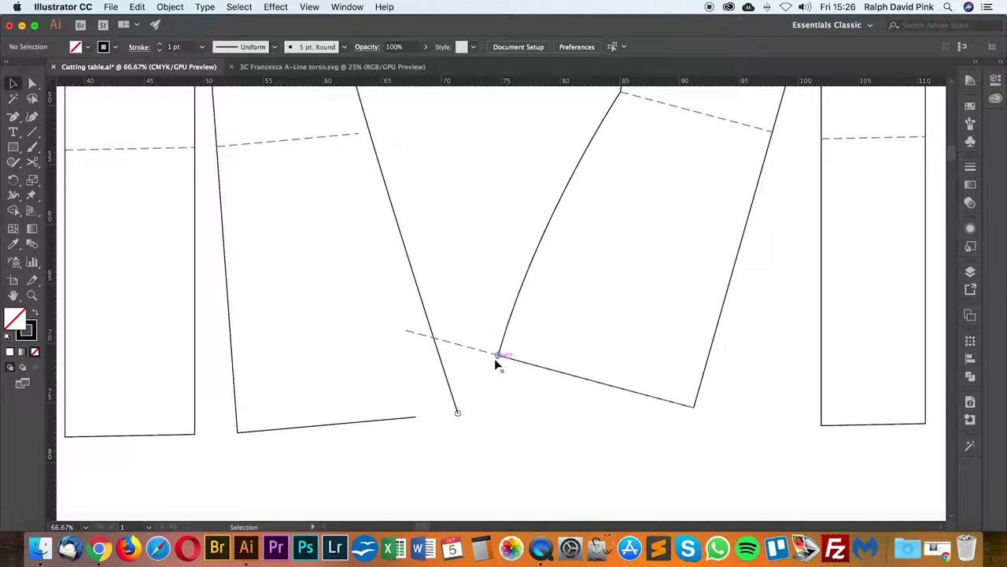
pyautogui.click(498, 359)
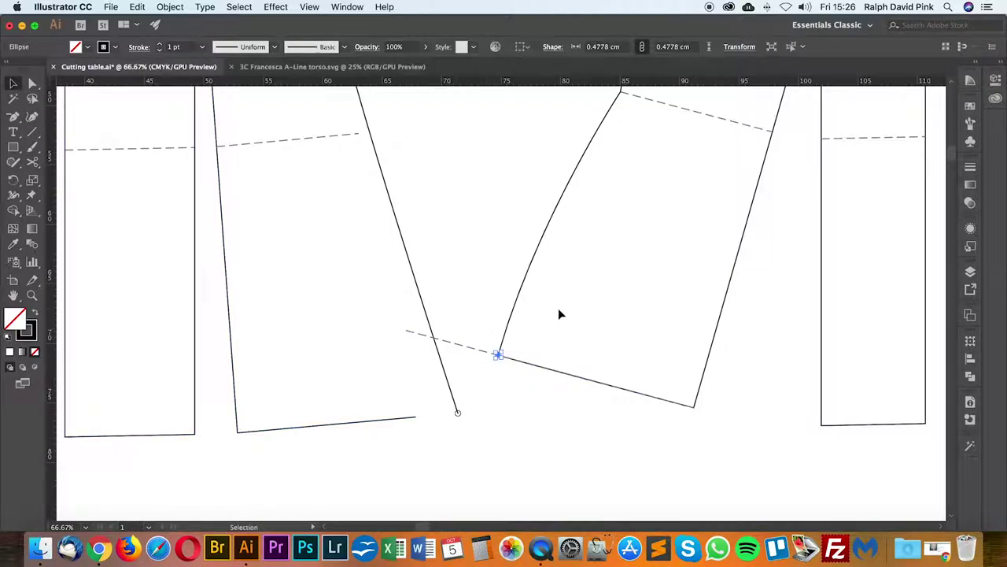
pyautogui.press('Return')
pyautogui.write('-1.79')
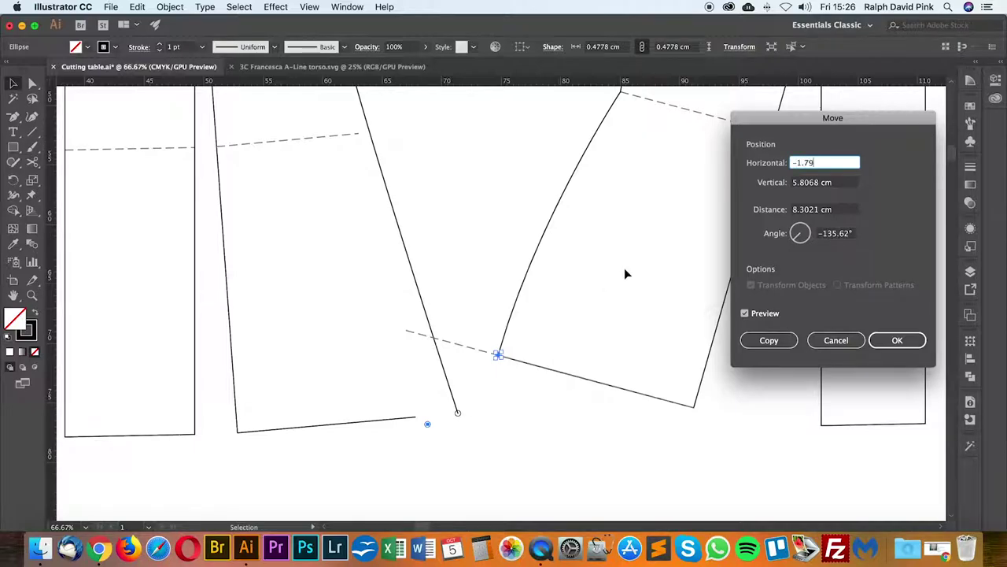
pyautogui.press('Tab')
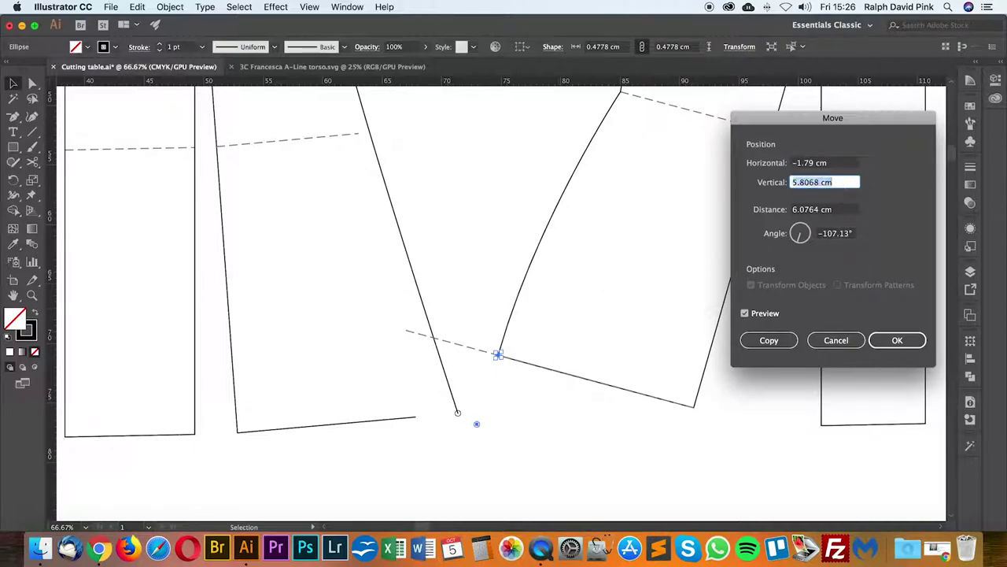
pyautogui.write('0')
pyautogui.click(831, 163)
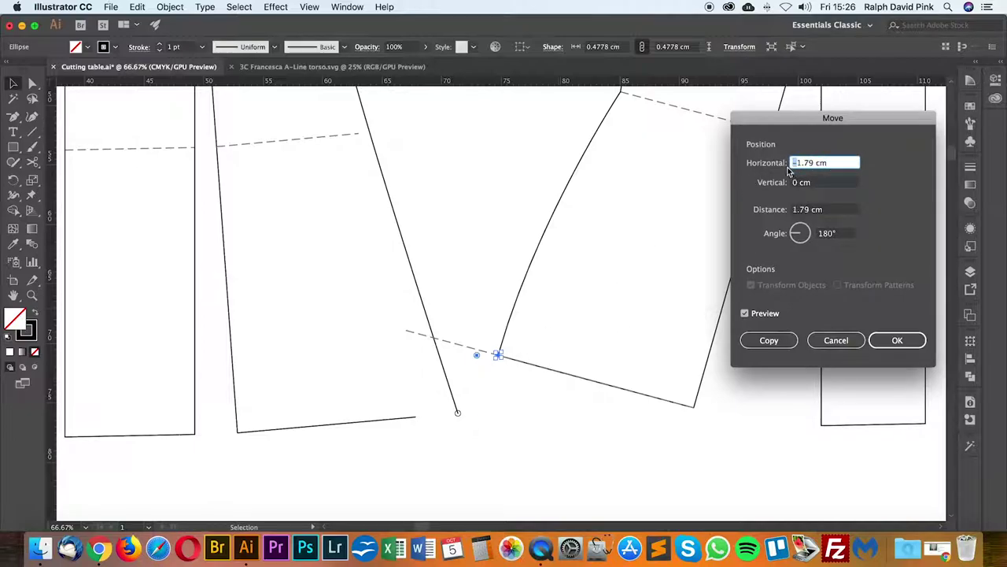
pyautogui.press('BackSpace')
pyautogui.click(764, 315)
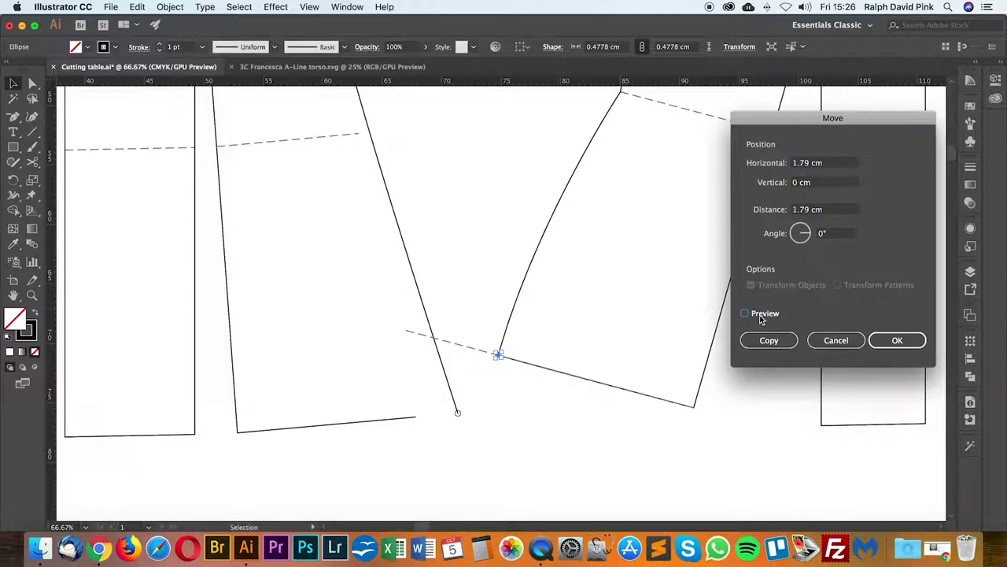
pyautogui.click(793, 162)
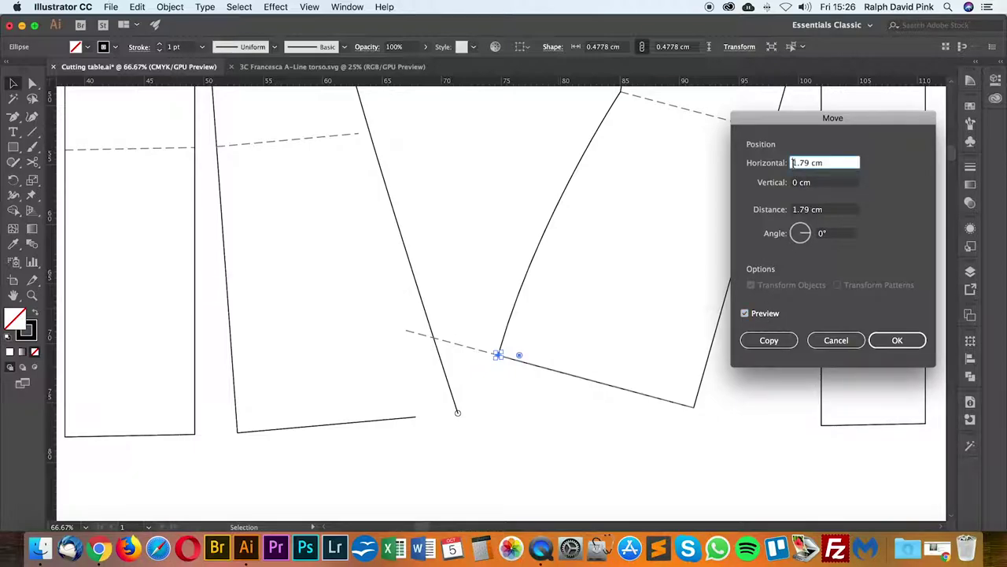
pyautogui.click(822, 182)
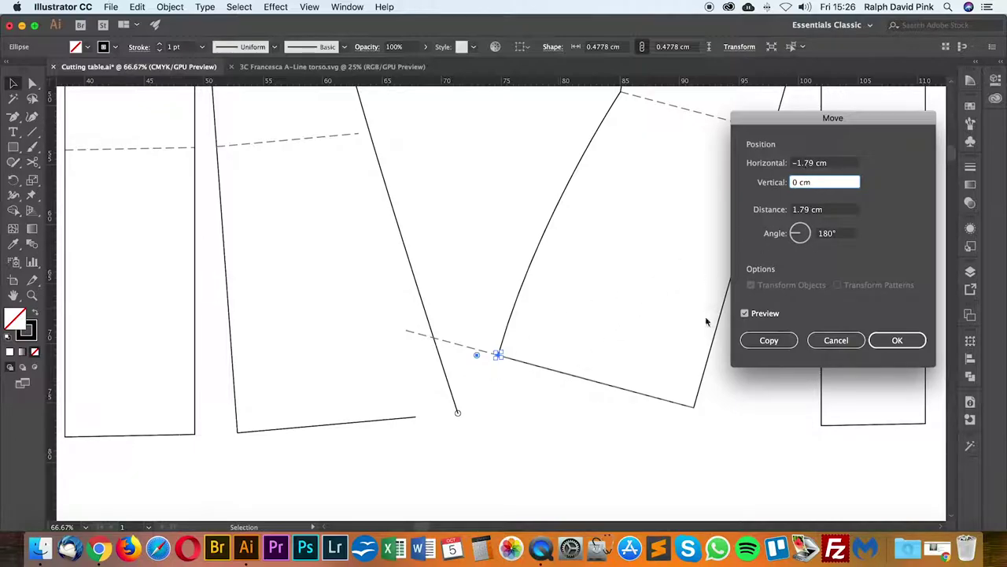
pyautogui.click(897, 340)
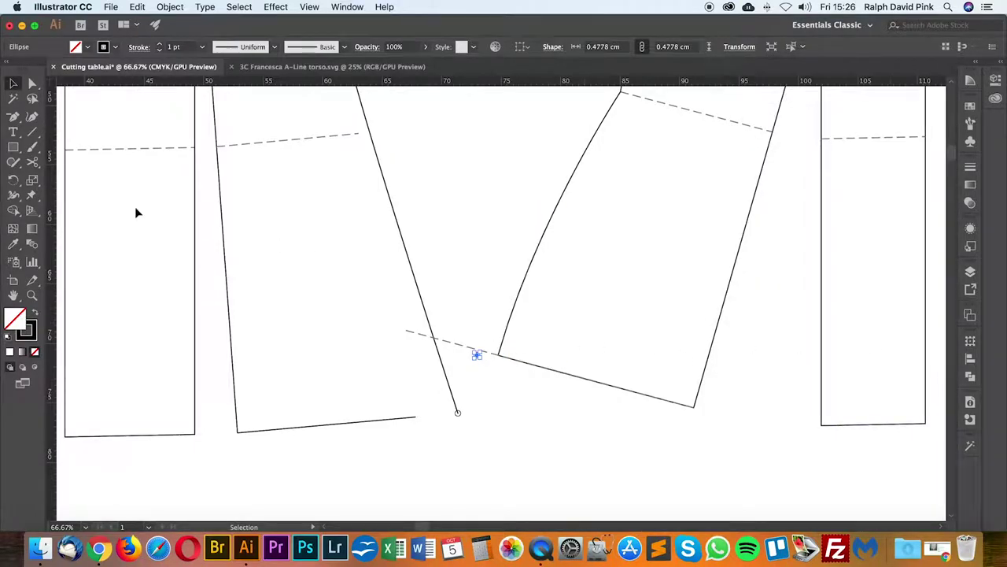
# Step: Rotate the circle marker about the front hem's side corner onto the dashed guide line, and delete that guide
pyautogui.click(13, 180)
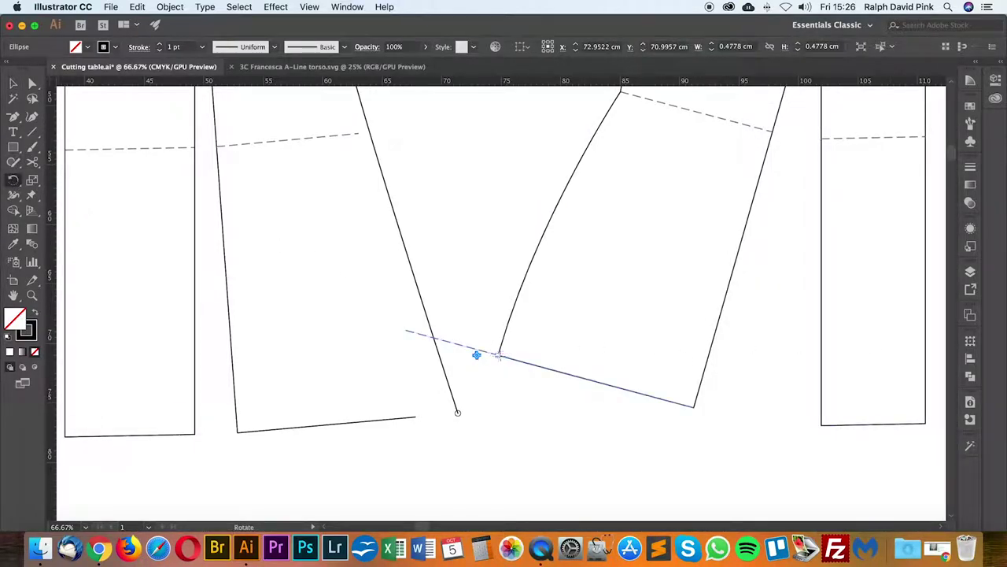
pyautogui.moveTo(477, 357)
pyautogui.mouseDown()
pyautogui.moveTo(494, 334)
pyautogui.moveTo(481, 354)
pyautogui.mouseUp()
pyautogui.press('a')
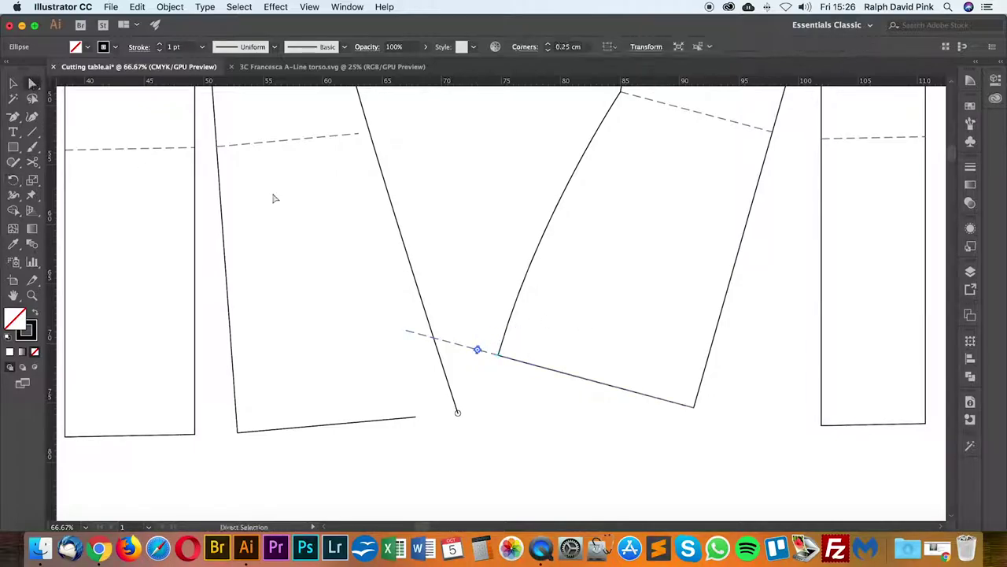
pyautogui.click(454, 347)
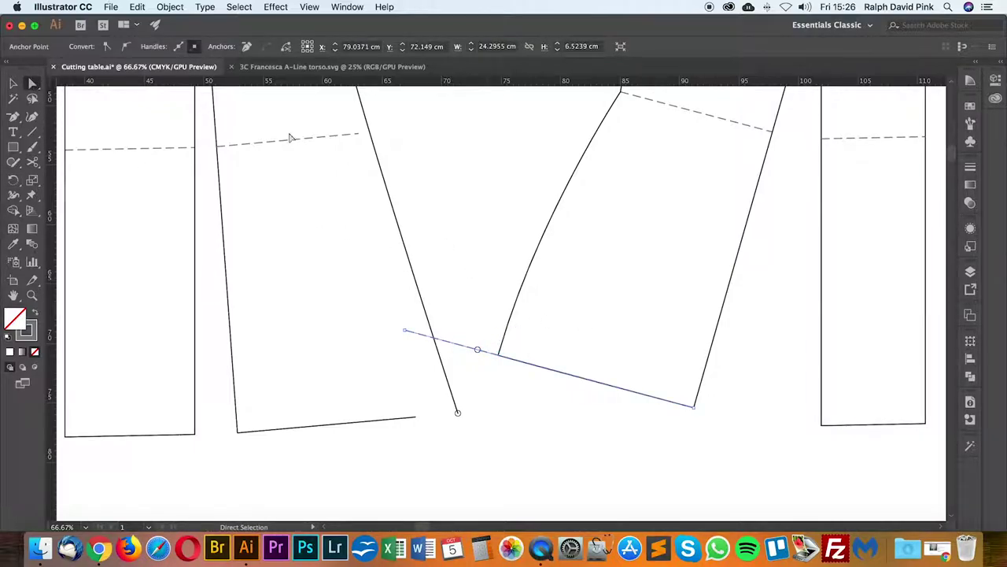
pyautogui.click(475, 309)
pyautogui.click(458, 346)
pyautogui.press('Delete')
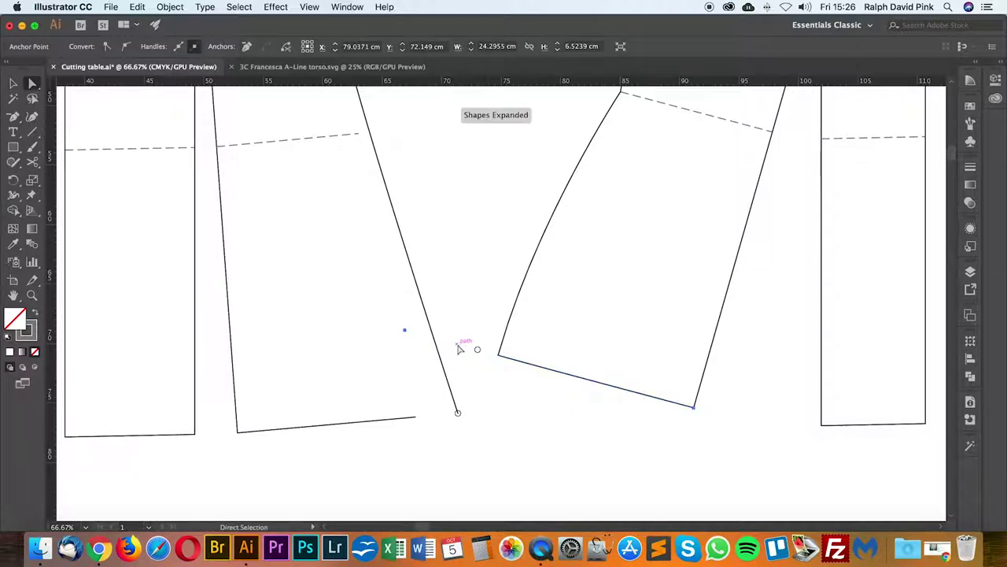
pyautogui.press('Delete')
# Step: Check how the outlines of the back and front pieces are grouped, including the back side seam
pyautogui.press('super+minus')
pyautogui.moveTo(490, 324); pyautogui.dragTo(402, 425)
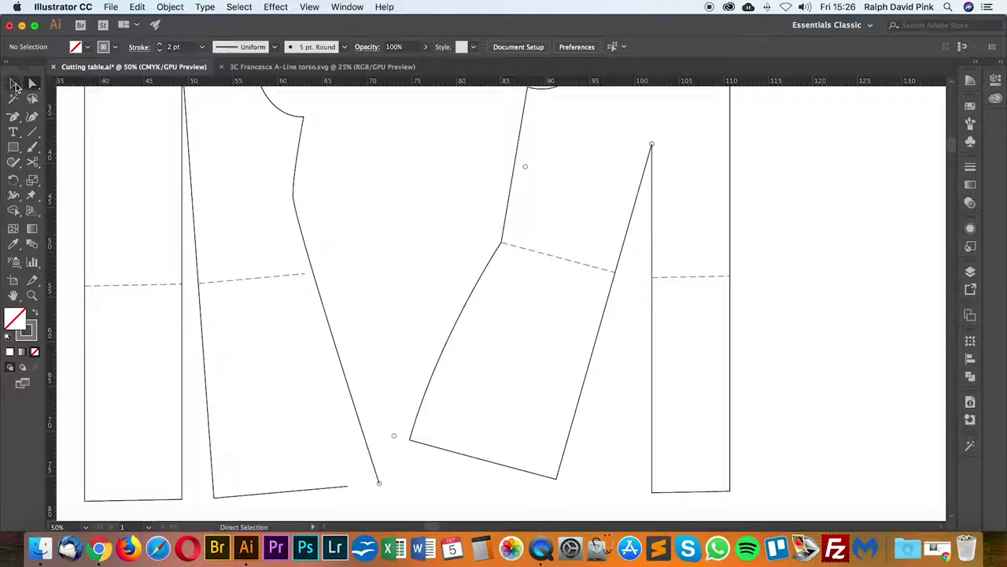
pyautogui.click(13, 84)
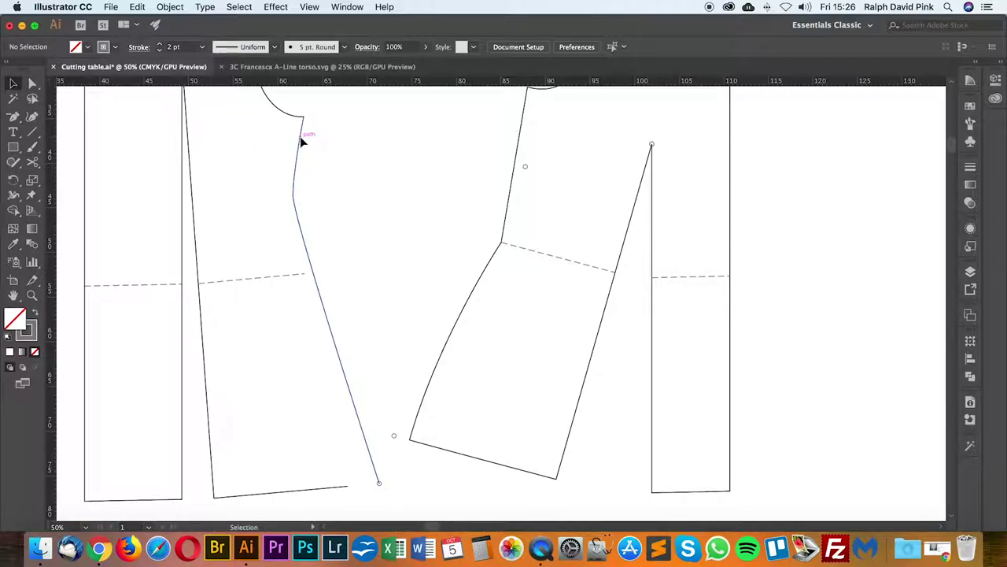
pyautogui.click(300, 136)
pyautogui.click(635, 211)
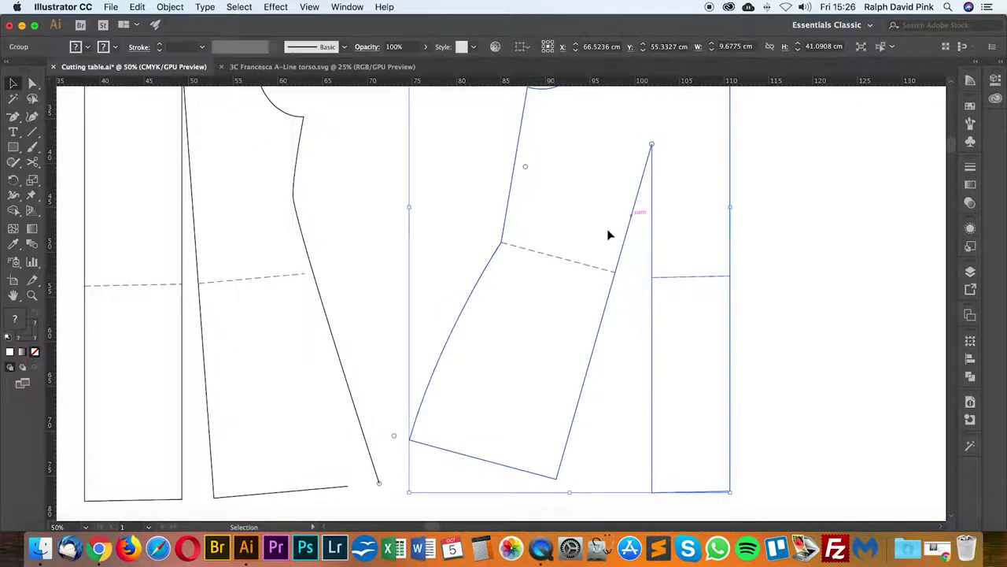
pyautogui.scroll(5, 568, 243)
pyautogui.click(259, 177)
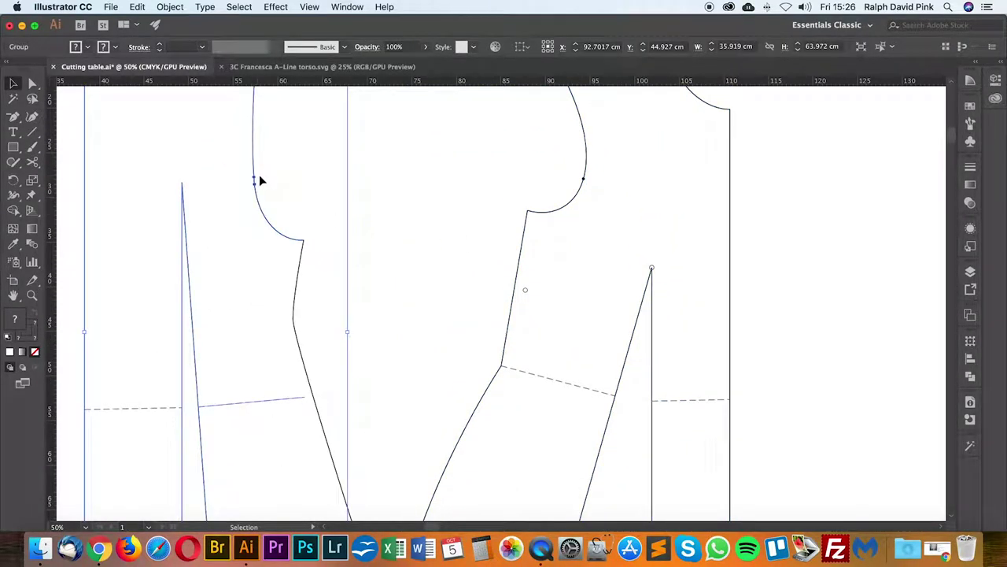
pyautogui.press('super+minus')
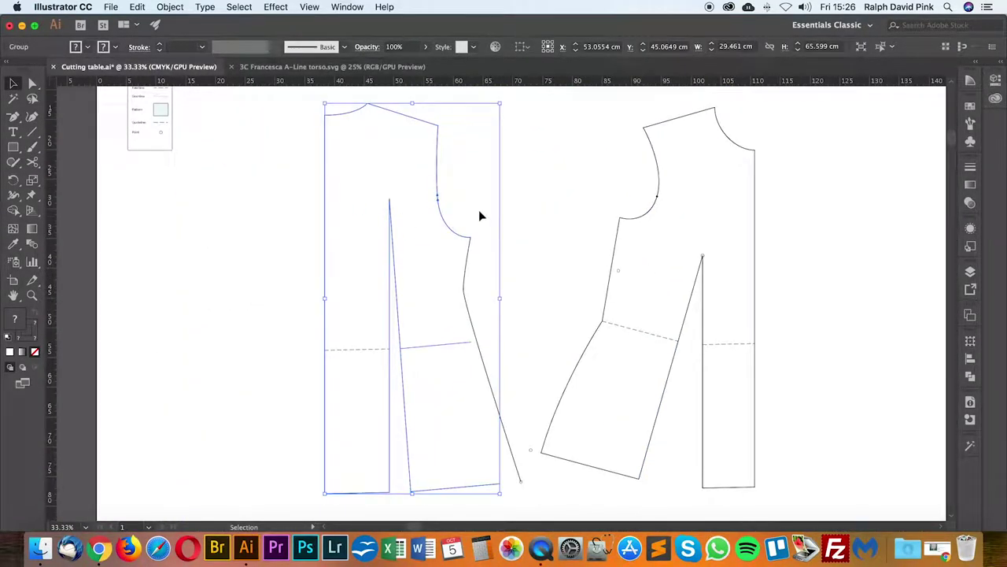
pyautogui.click(236, 196)
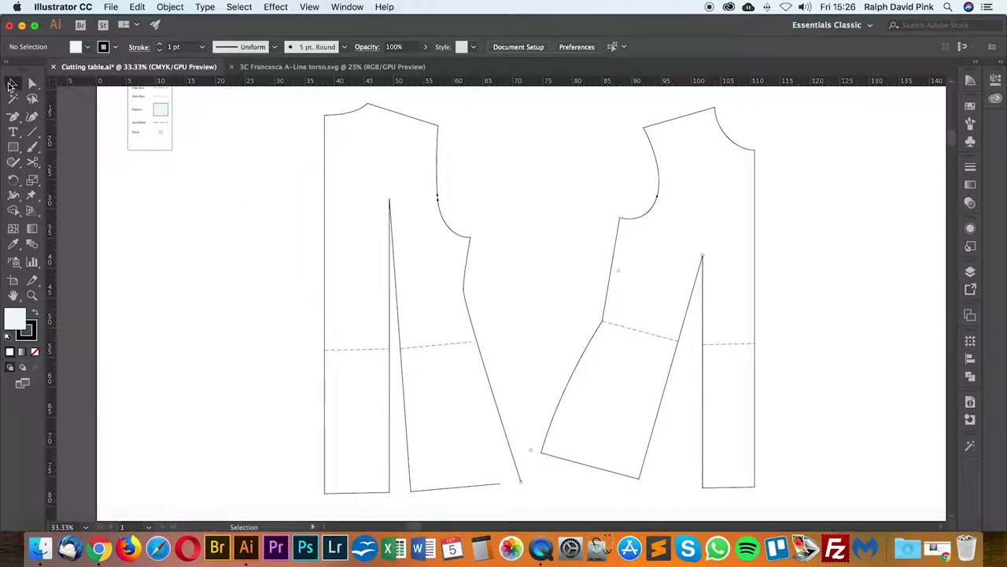
# Step: Try to shift the back dart's apex outward, and undo the move
pyautogui.press('a')
pyautogui.click(438, 174)
pyautogui.click(467, 258)
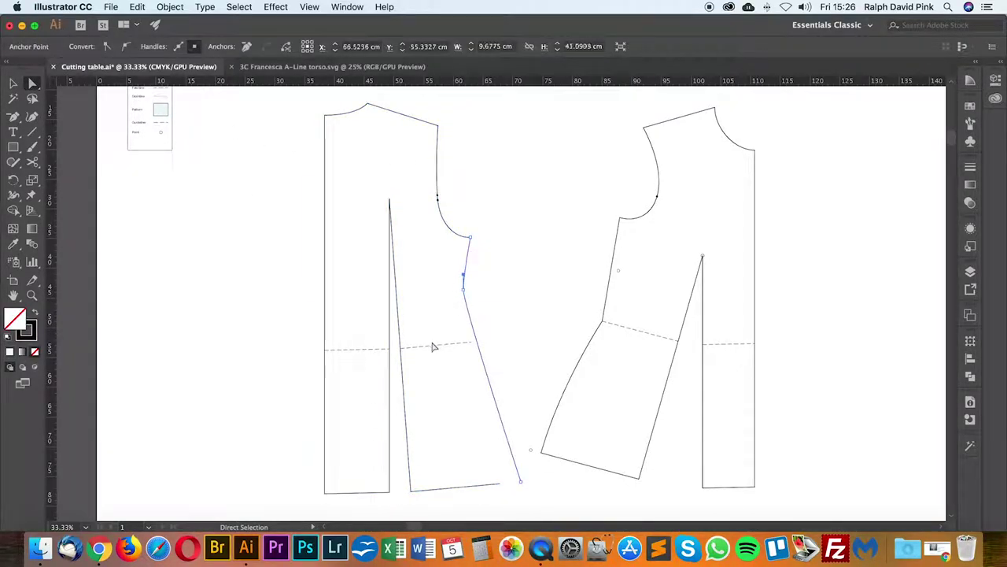
pyautogui.click(432, 345)
pyautogui.moveTo(389, 199); pyautogui.dragTo(420, 232)
pyautogui.press('super+z')
pyautogui.click(551, 247)
pyautogui.moveTo(528, 302); pyautogui.dragTo(349, 206)
pyautogui.press('super+equal')
pyautogui.press('super+equal')
pyautogui.moveTo(304, 328); pyautogui.dragTo(452, 274)
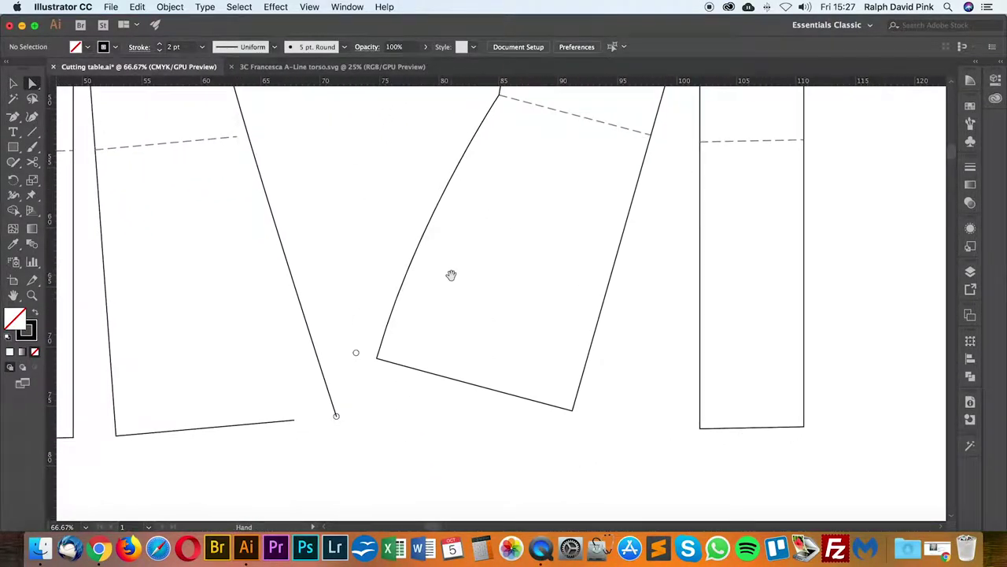
# Step: Cut the front piece's outline with the Scissors tool at the underarm point and at the hem's side corner
pyautogui.press('a')
pyautogui.press('super+minus')
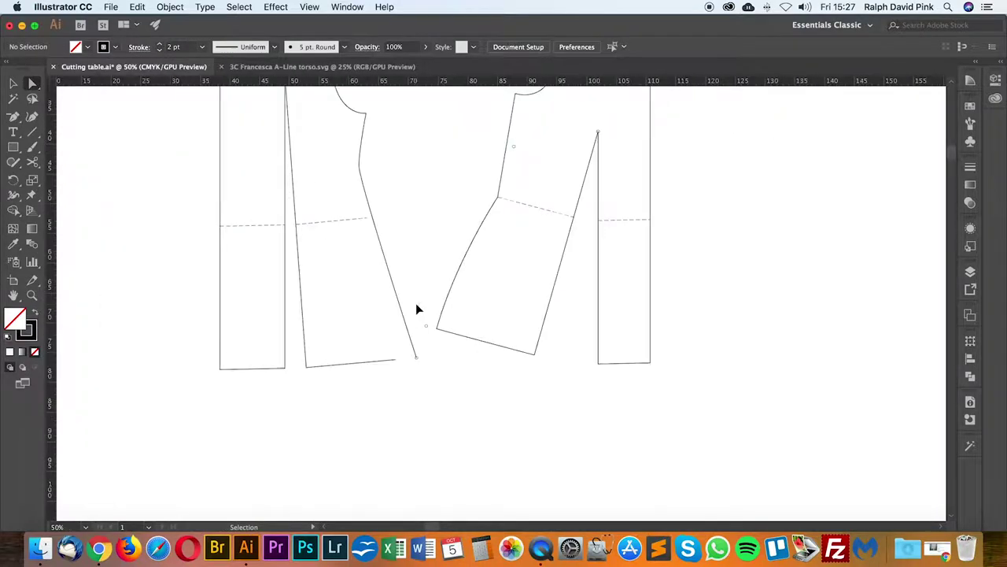
pyautogui.press('super+minus')
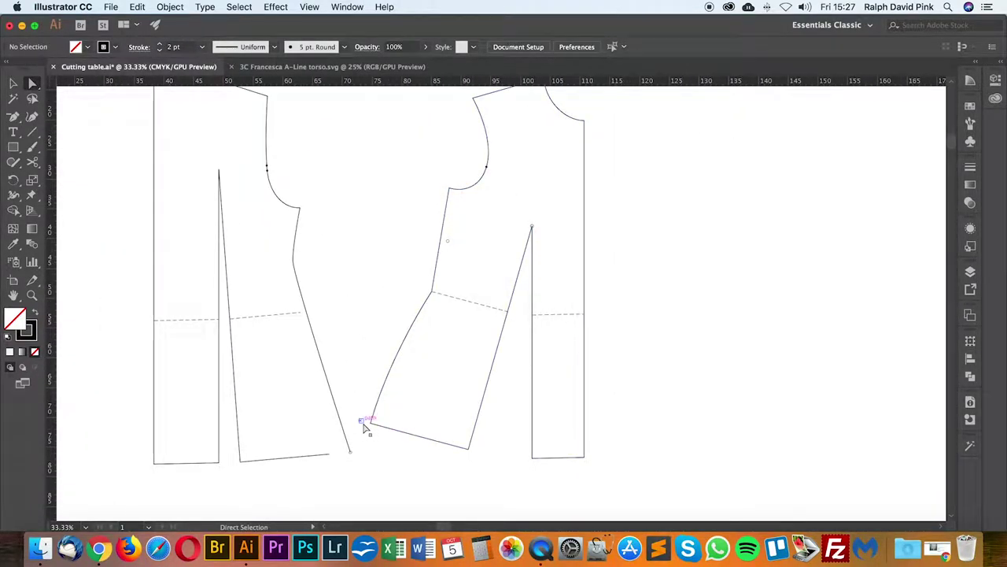
pyautogui.click(423, 309)
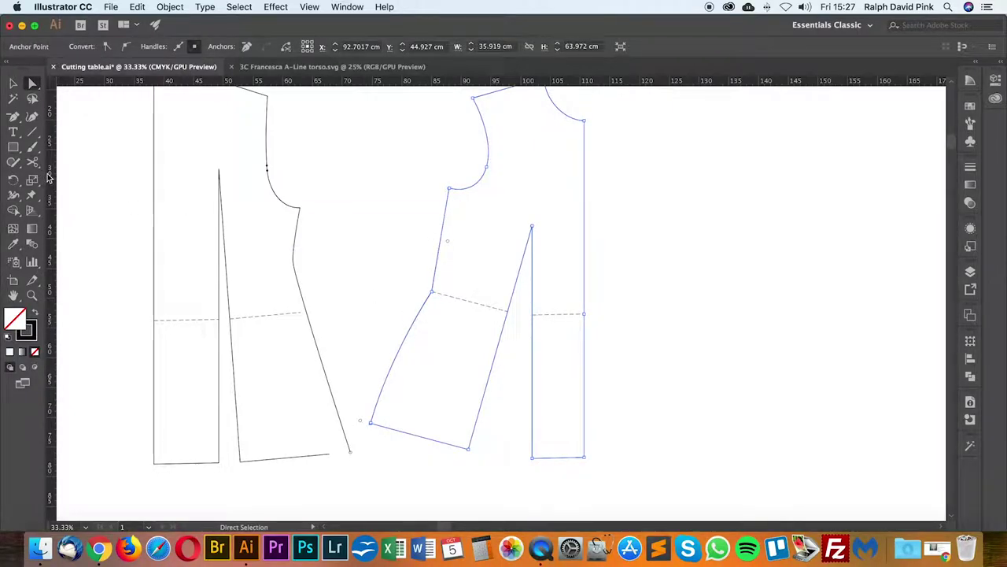
pyautogui.click(441, 214)
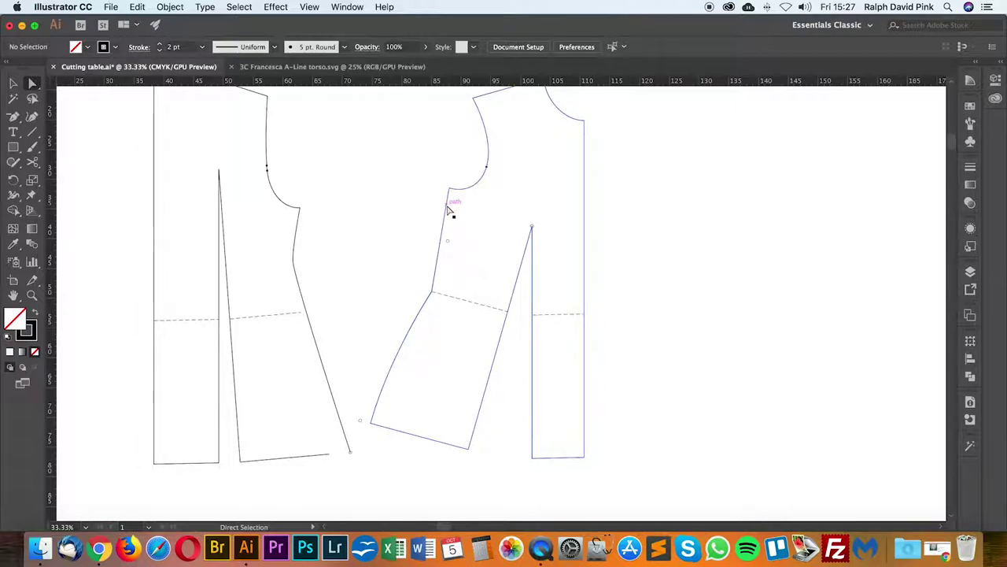
pyautogui.click(449, 210)
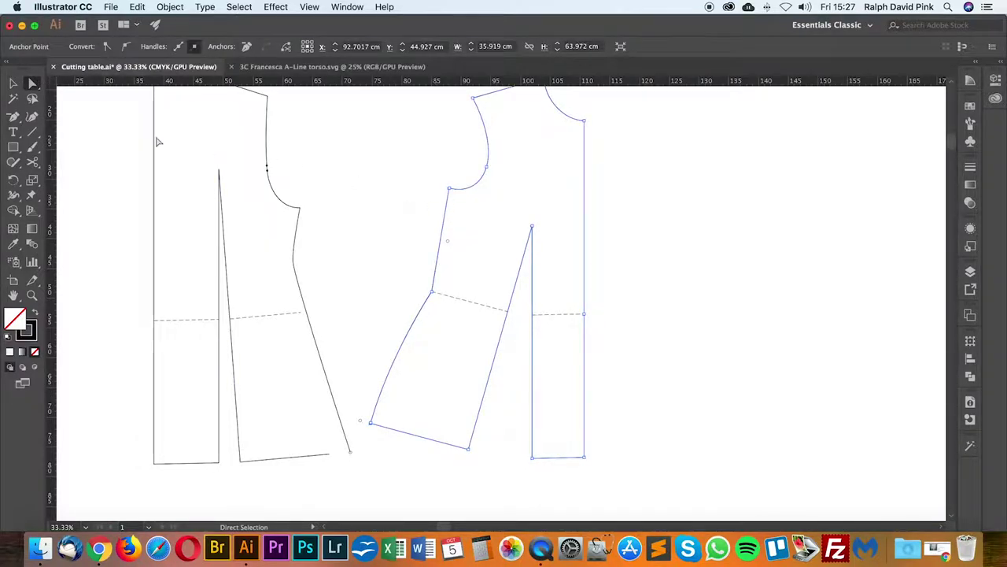
pyautogui.click(32, 162)
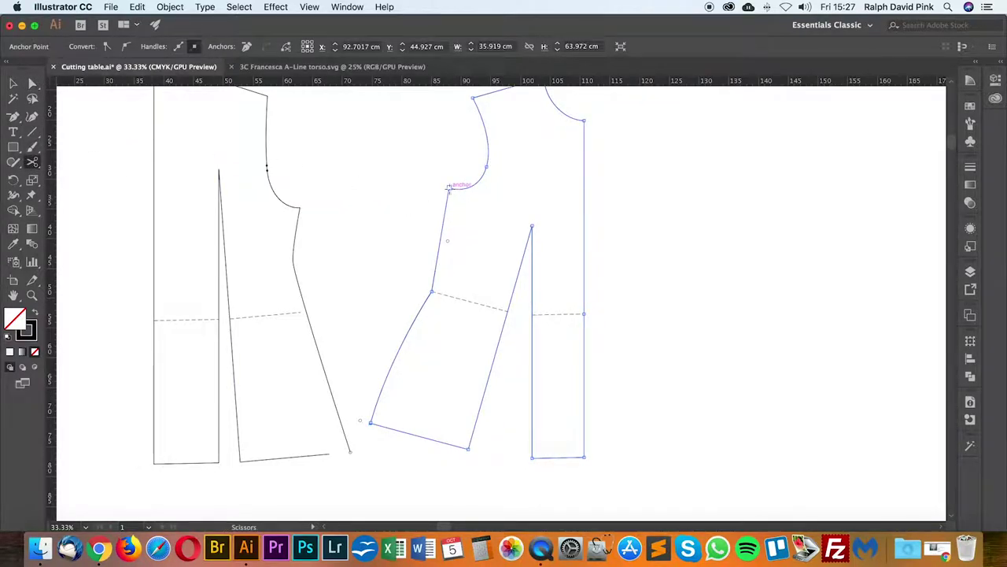
pyautogui.click(449, 188)
pyautogui.click(371, 421)
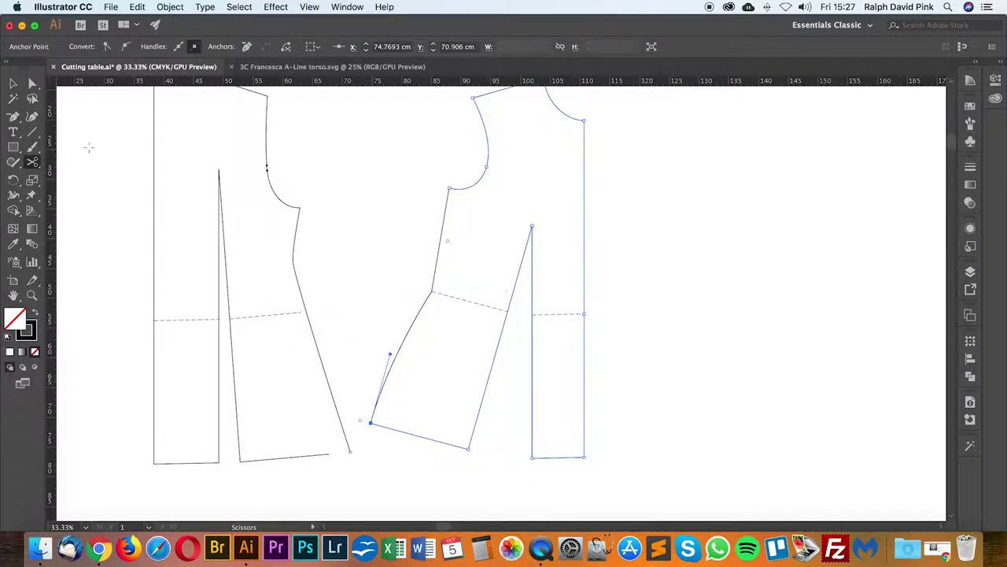
# Step: Match the detached front side seam to the dashed line's appearance, and remove the seam from the piece
pyautogui.click(32, 83)
pyautogui.click(439, 266)
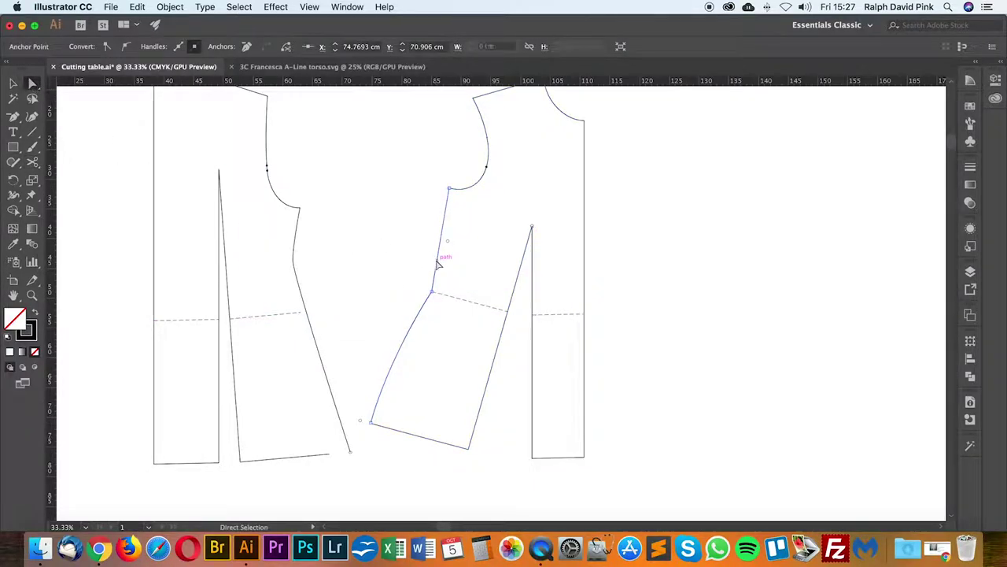
pyautogui.press('i')
pyautogui.click(468, 296)
pyautogui.press('a')
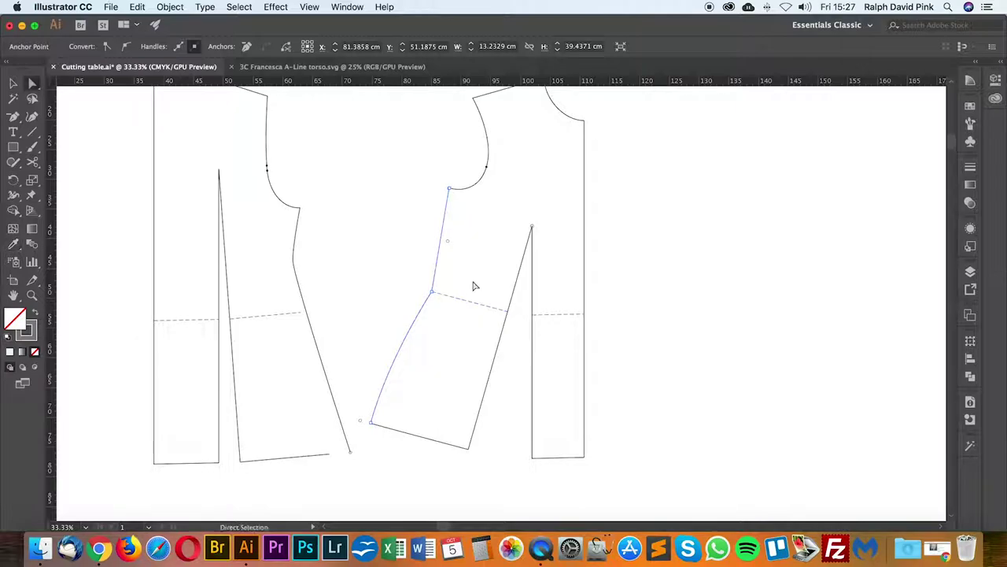
pyautogui.click(405, 283)
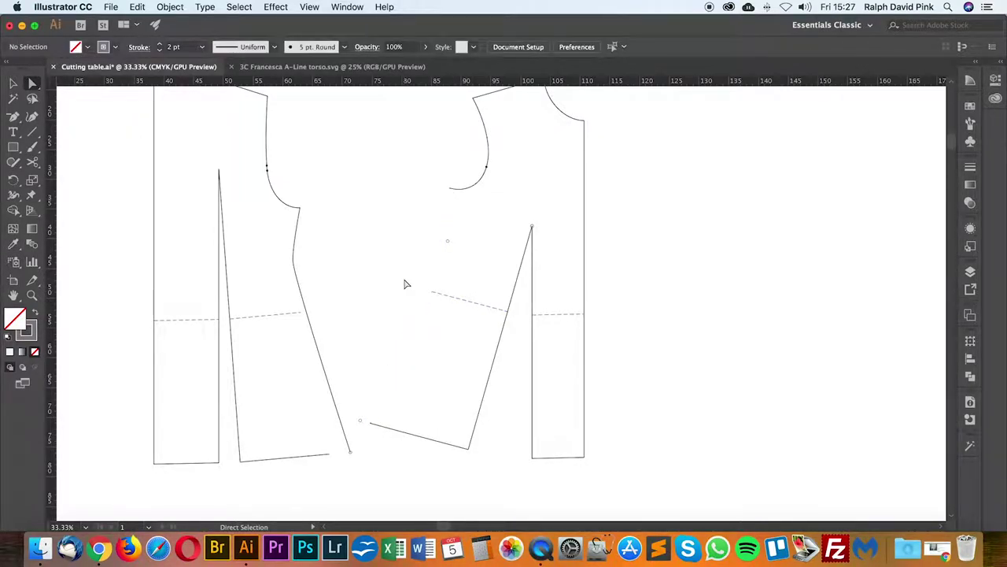
# Step: Delete the stray anchor point left by the cut at the front hem's side corner
pyautogui.press('super+plus')
pyautogui.press('super+plus')
pyautogui.press('super+plus')
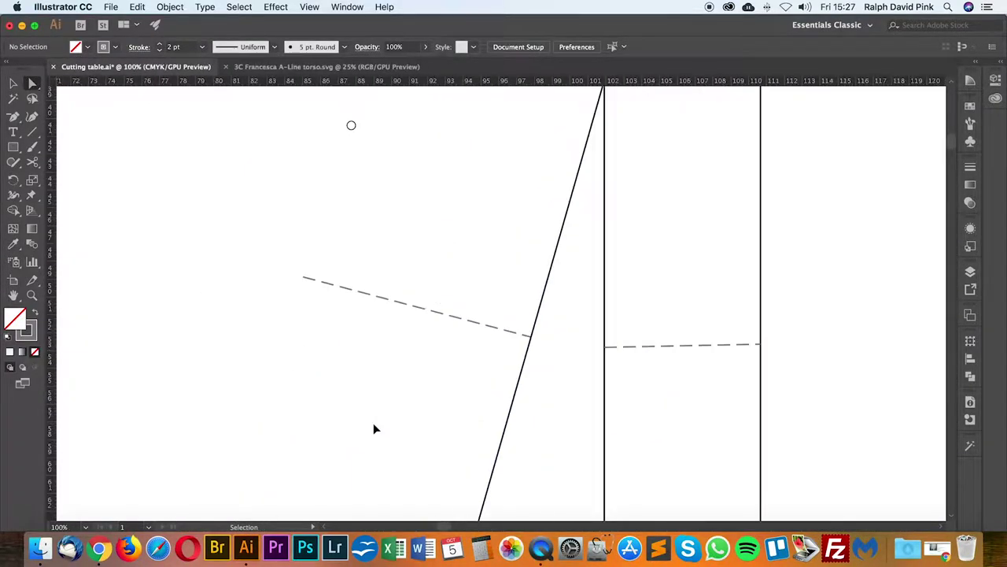
pyautogui.moveTo(472, 351); pyautogui.dragTo(529, 295)
pyautogui.hscroll(-10, 362, 492)
pyautogui.scroll(-5, 362, 492)
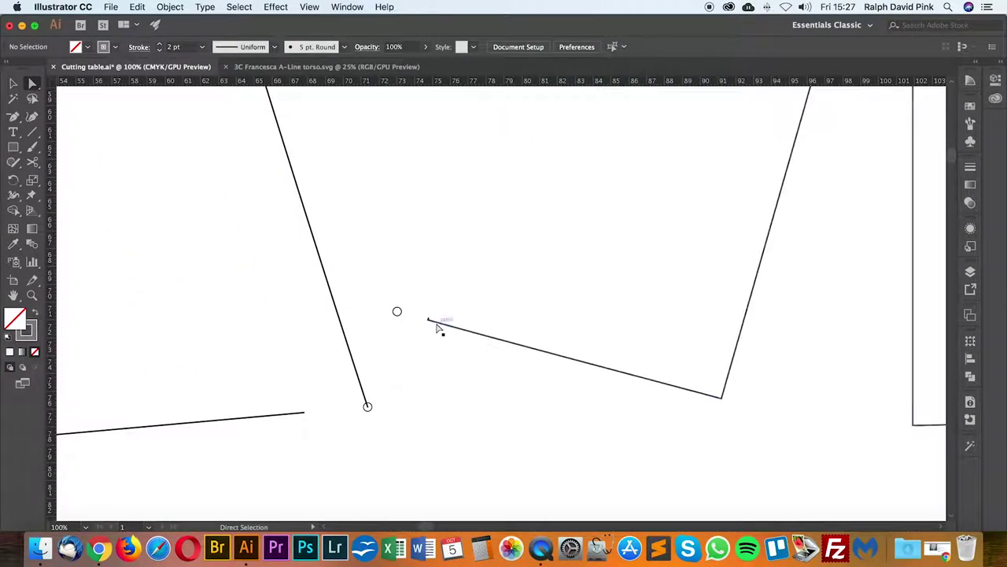
pyautogui.click(438, 327)
pyautogui.click(438, 318)
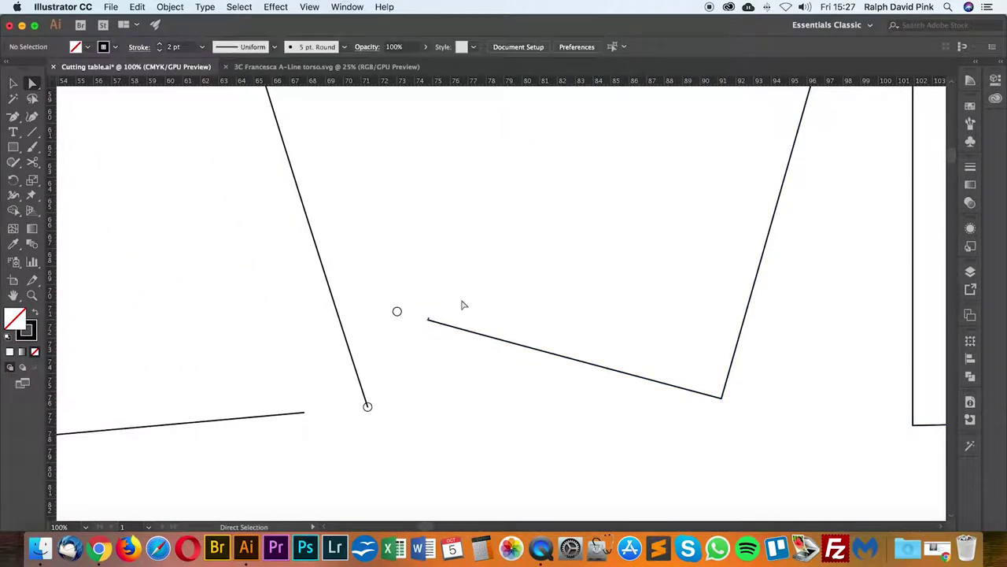
pyautogui.press('p')
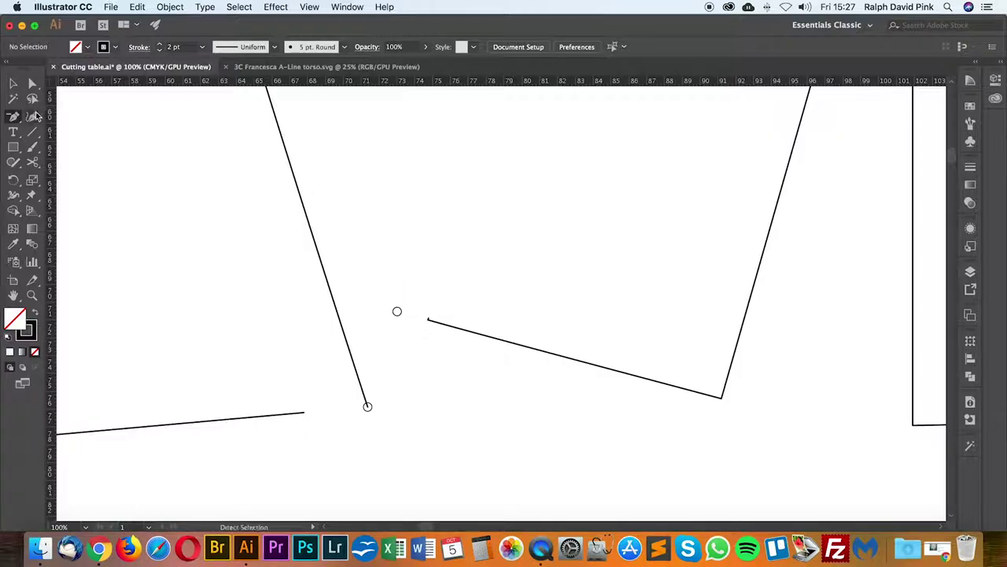
pyautogui.moveTo(15, 120); pyautogui.dragTo(72, 144)
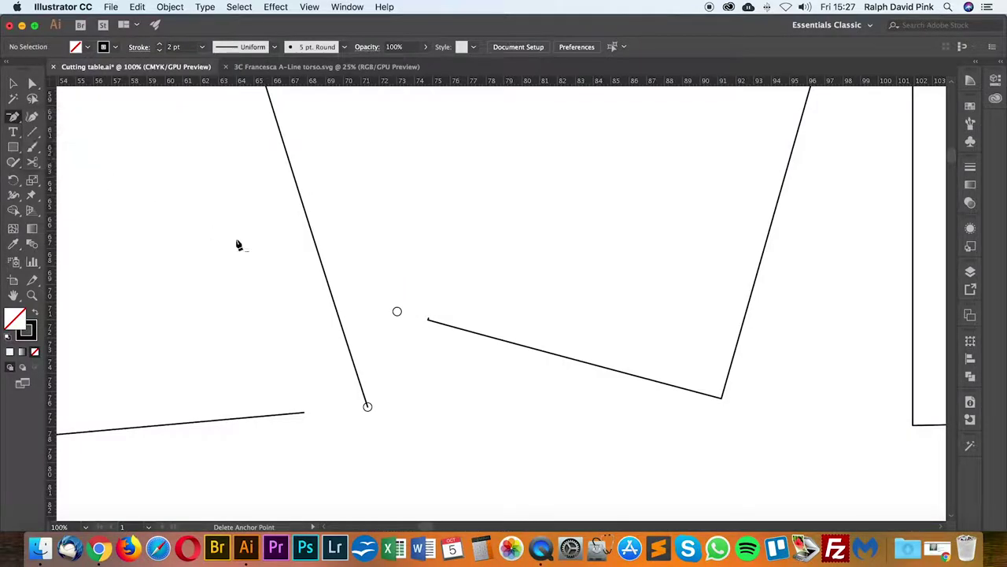
pyautogui.click(429, 321)
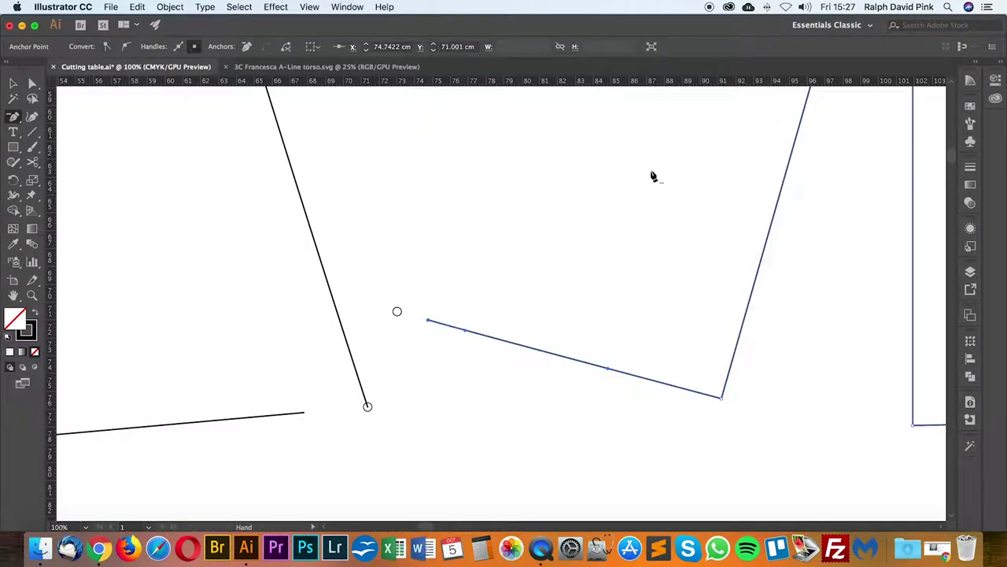
# Step: Try to delete the anchor point at the underarm end of the front armhole, and undo the deletion
pyautogui.press('super+minus')
pyautogui.press('super+minus')
pyautogui.moveTo(666, 117); pyautogui.dragTo(631, 365)
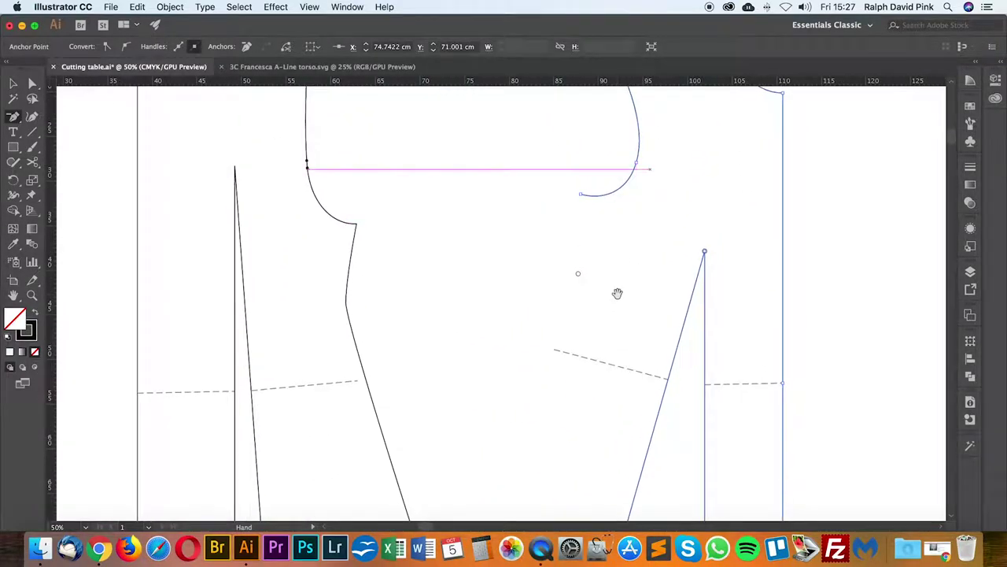
pyautogui.click(580, 195)
pyautogui.press('super+z')
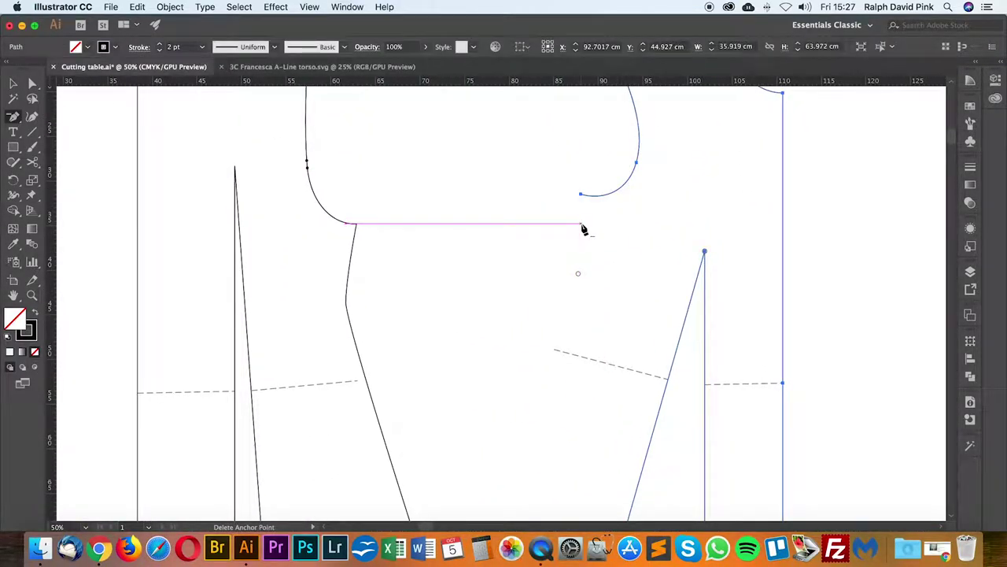
pyautogui.press('a')
pyautogui.click(586, 230)
# Step: Draw the new front side seam in straight segments from the underarm through the waist marker to the hem marker, joining it to the hem
pyautogui.moveTo(647, 304); pyautogui.dragTo(713, 234)
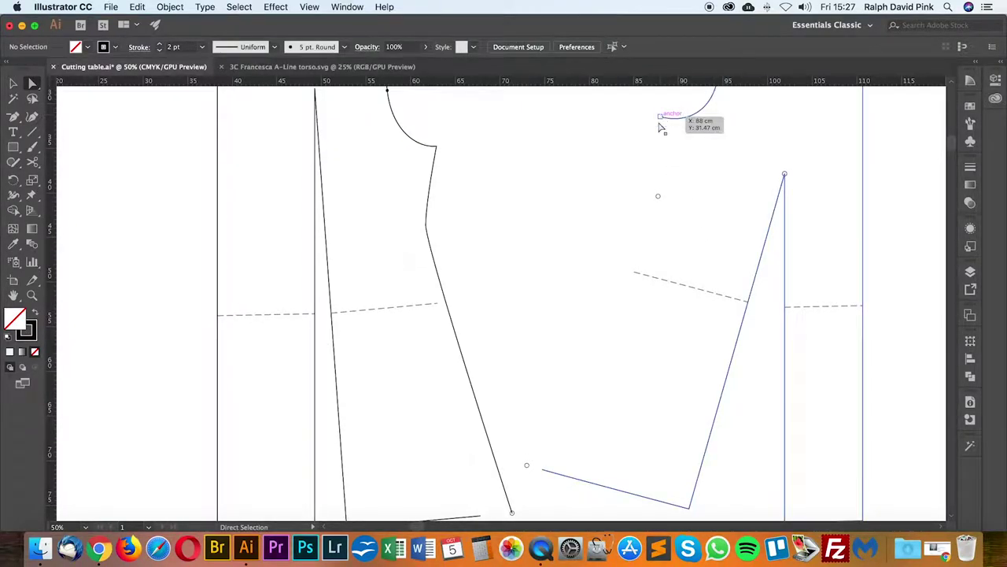
pyautogui.moveTo(9, 118); pyautogui.dragTo(59, 111)
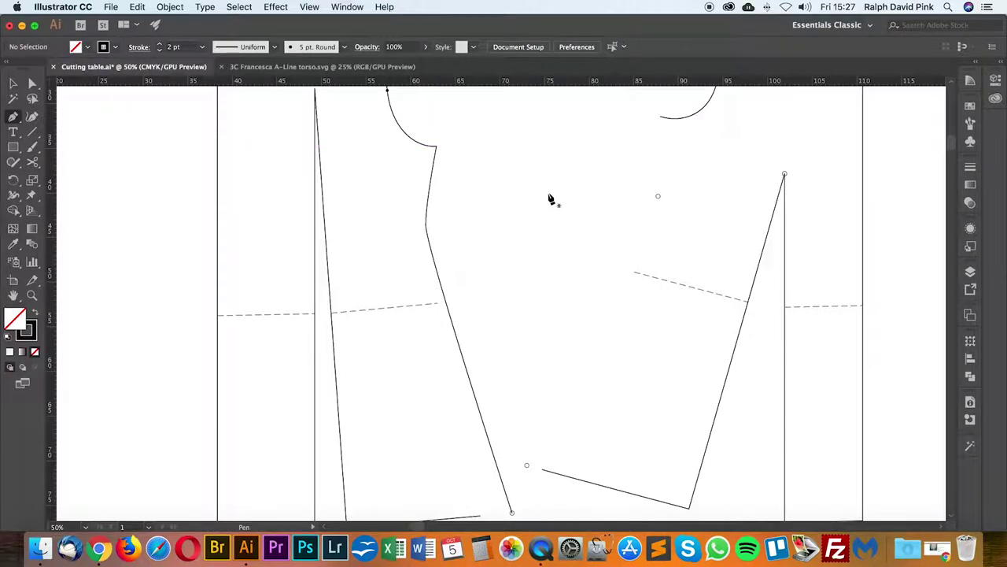
pyautogui.click(660, 118)
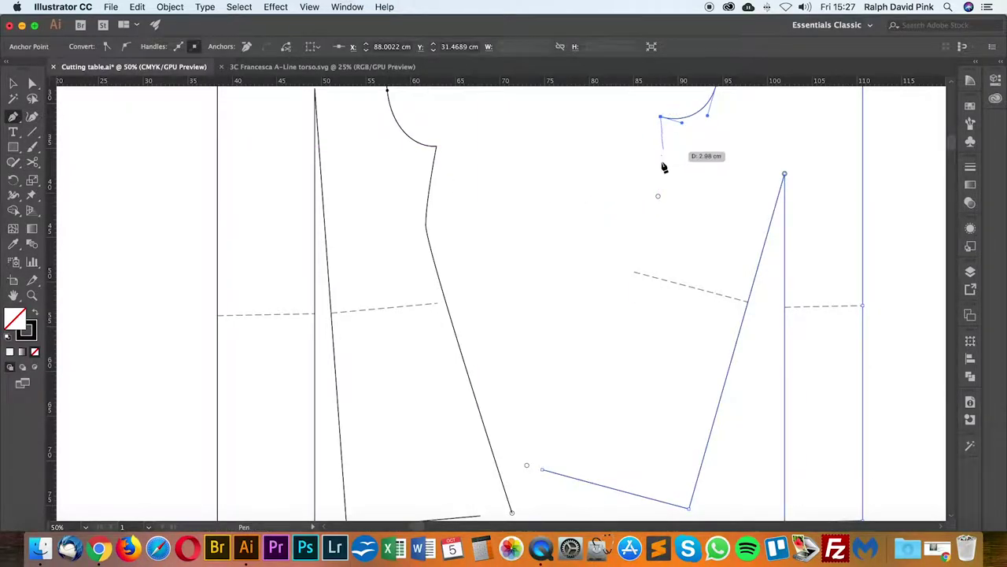
pyautogui.click(659, 195)
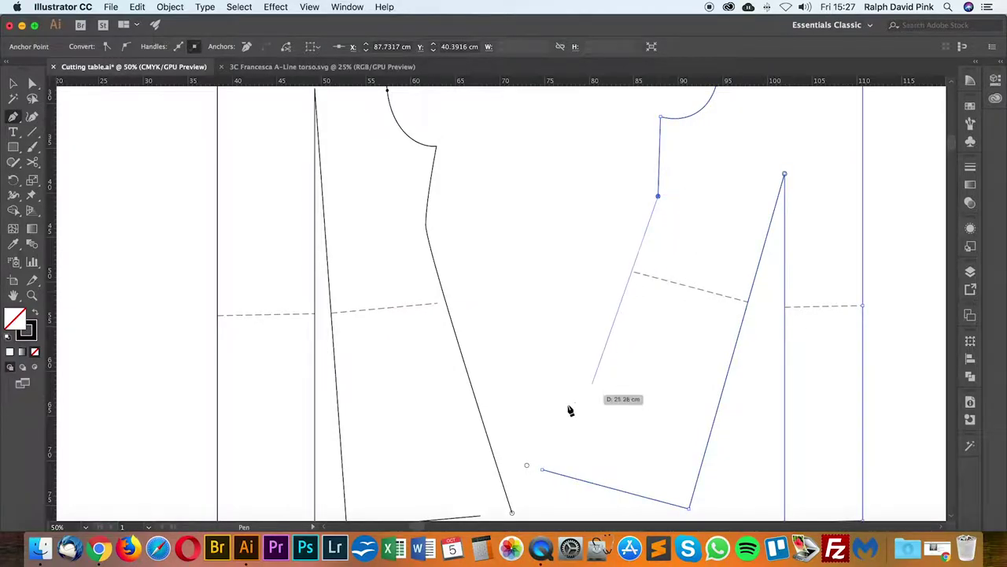
pyautogui.click(528, 466)
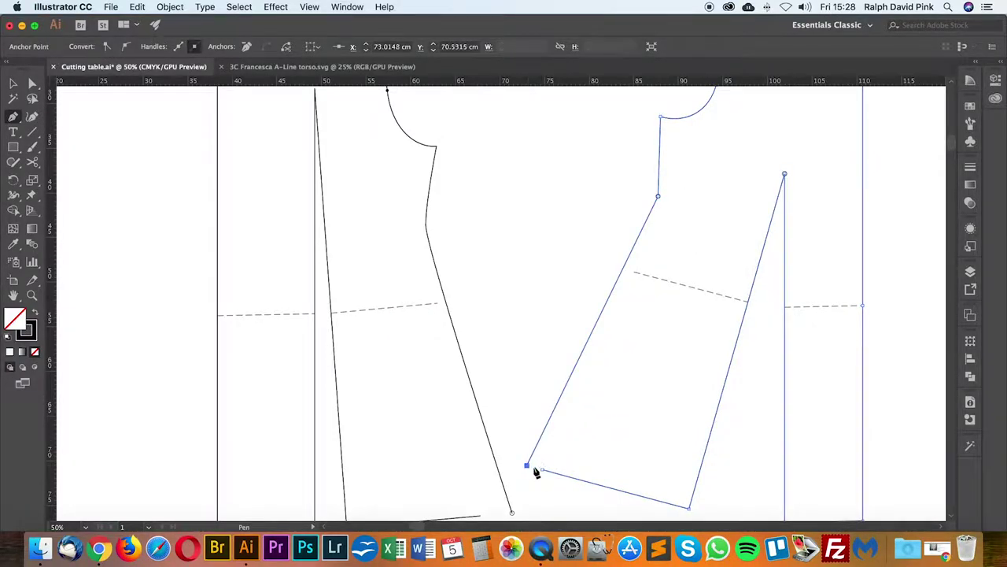
pyautogui.moveTo(596, 425); pyautogui.dragTo(522, 359)
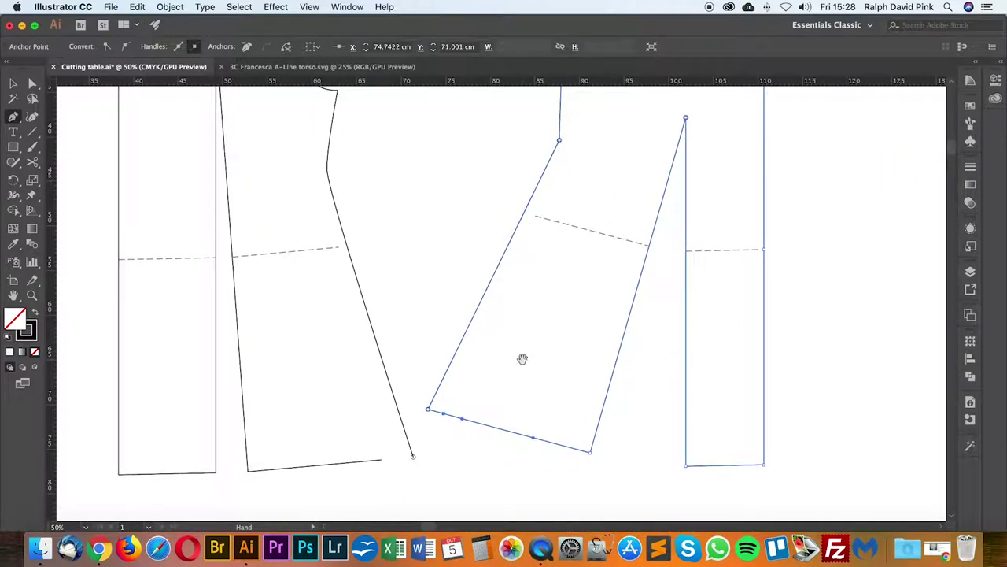
# Step: Delete the old side corner's leftover anchor point from the front hem, and deselect the outline
pyautogui.click(14, 117)
pyautogui.click(41, 149)
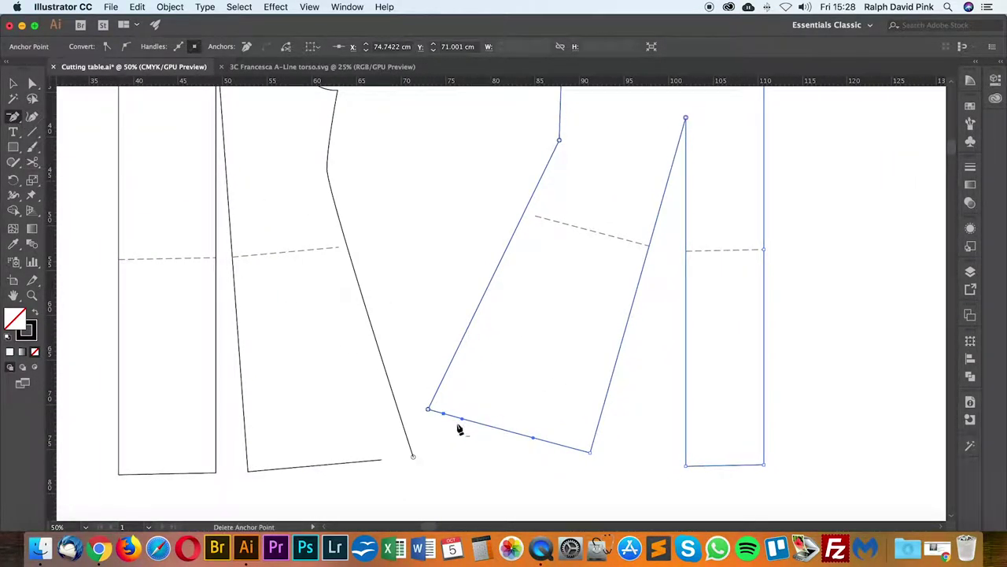
pyautogui.click(443, 414)
pyautogui.click(32, 84)
pyautogui.click(438, 233)
# Step: Examine the new front side seam's waist corner and the handles at the back side seam's waist anchor
pyautogui.press('space')
pyautogui.moveTo(618, 364); pyautogui.dragTo(556, 389)
pyautogui.press('super+minus')
pyautogui.press('space')
pyautogui.moveTo(522, 327); pyautogui.dragTo(534, 378)
pyautogui.press('cmd+plus')
pyautogui.press('cmd+plus')
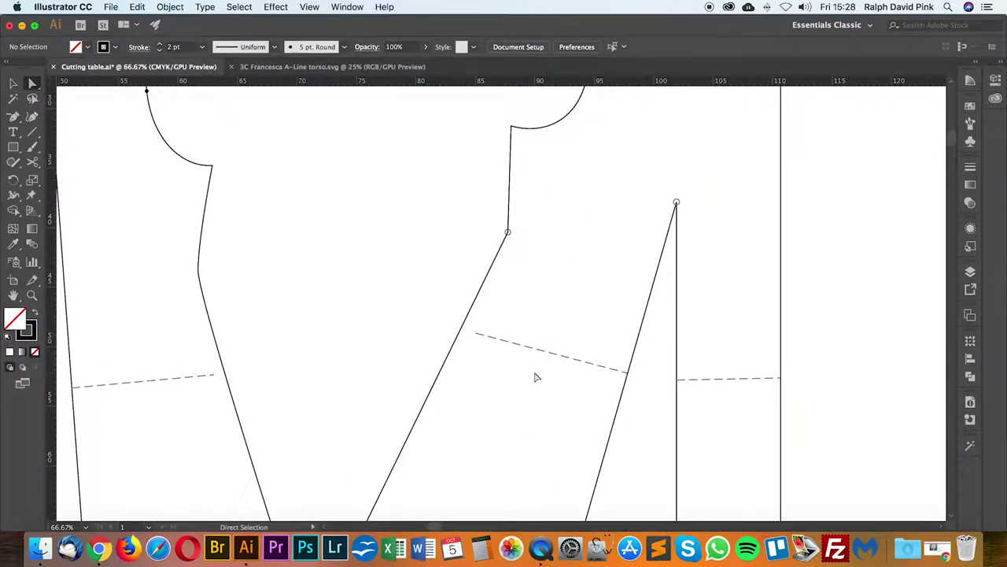
pyautogui.press('cmd+plus')
pyautogui.scroll(4, 495, 342)
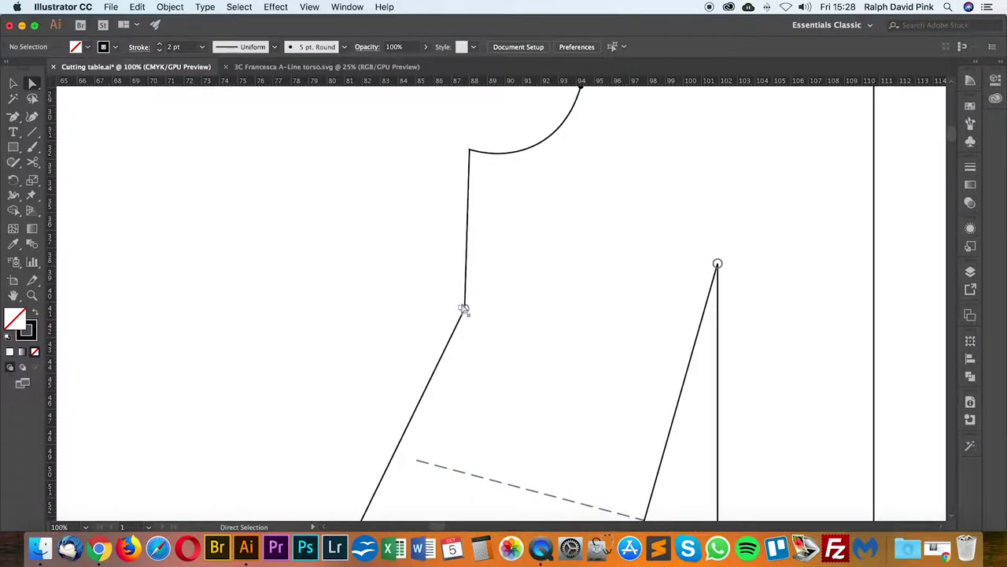
pyautogui.moveTo(458, 354); pyautogui.dragTo(630, 316)
pyautogui.click(334, 330)
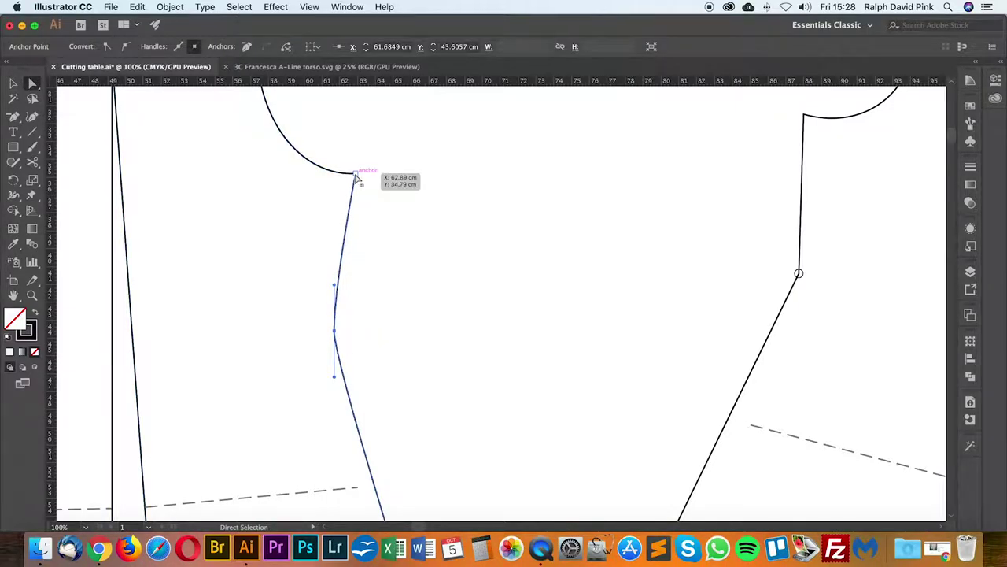
pyautogui.moveTo(639, 236); pyautogui.dragTo(406, 290)
pyautogui.click(664, 252)
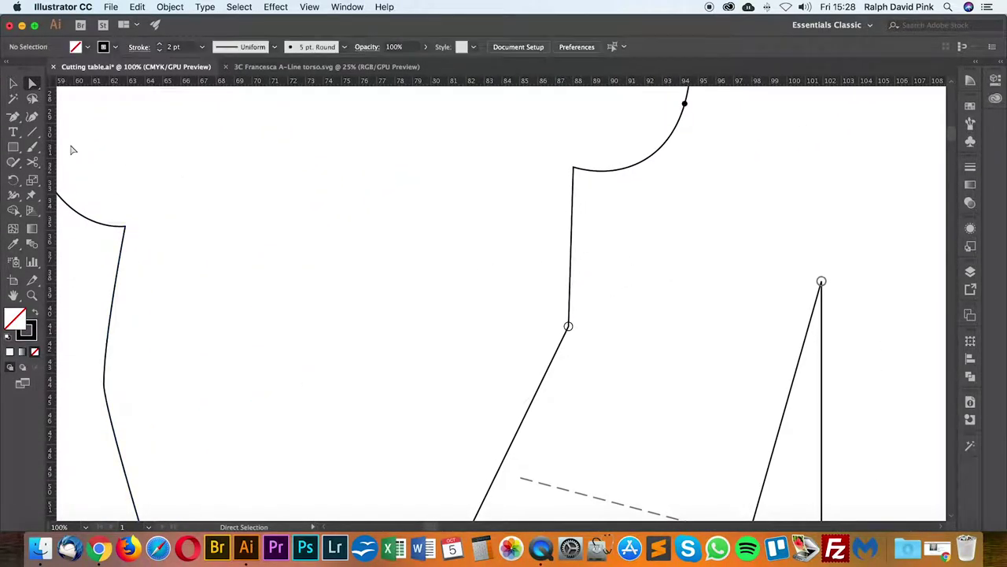
# Step: Try a straight guide line from the front waist marker up to the armhole, and delete it
pyautogui.click(34, 134)
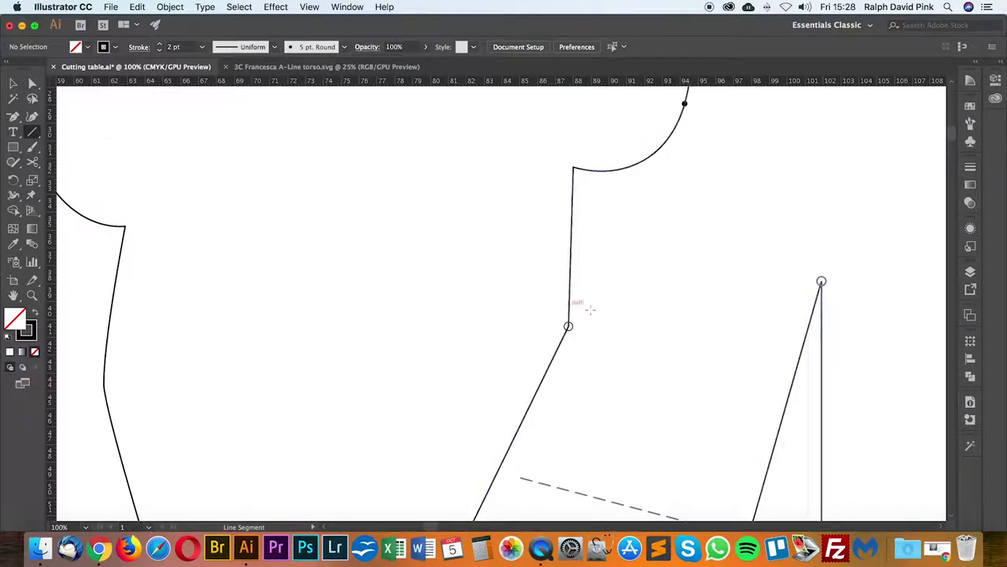
pyautogui.moveTo(568, 325); pyautogui.dragTo(602, 175)
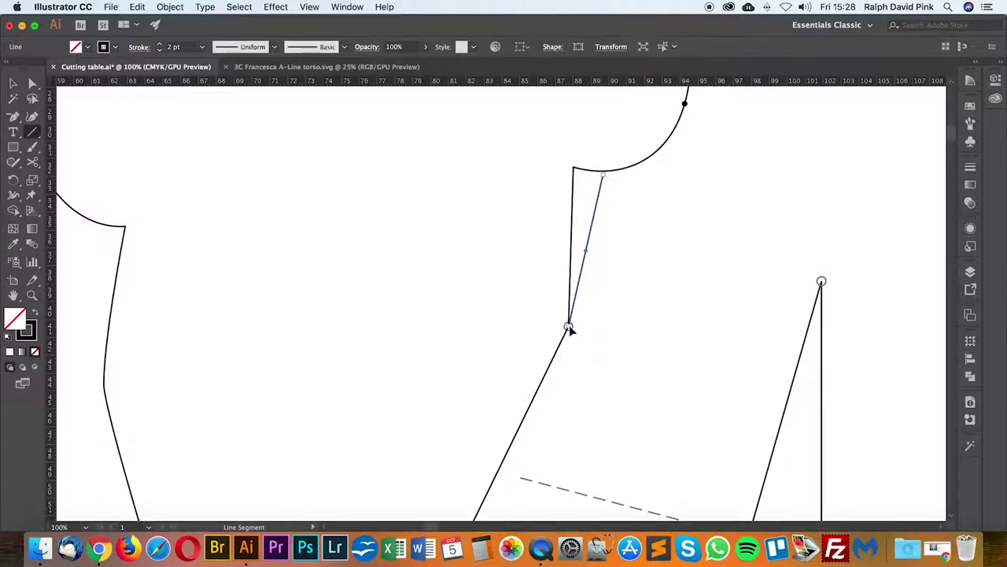
pyautogui.press('a')
pyautogui.click(624, 194)
pyautogui.click(604, 181)
pyautogui.press('BackSpace')
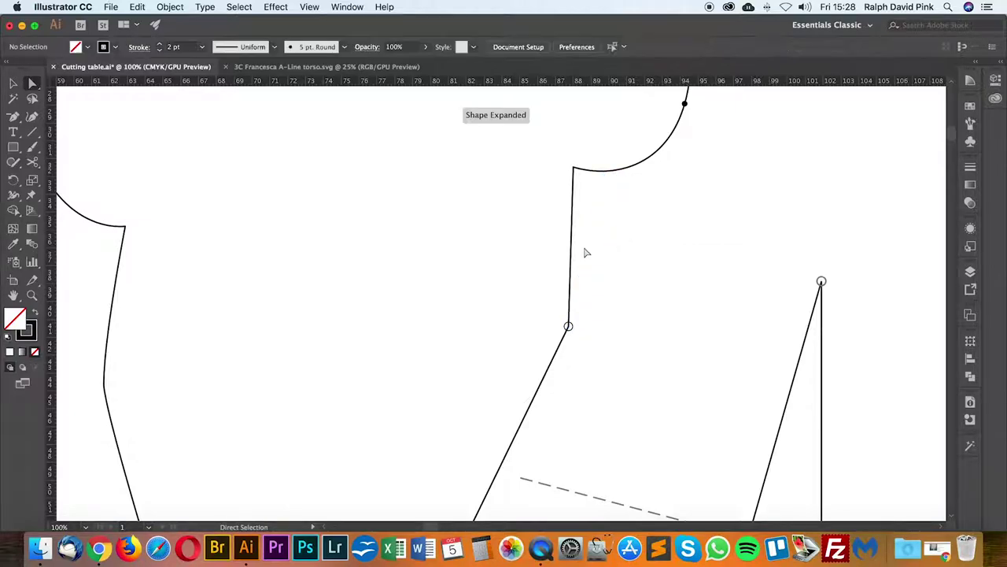
# Step: Inspect the curve handles at the back side seam's waist anchor point
pyautogui.hscroll(-6, 317, 278)
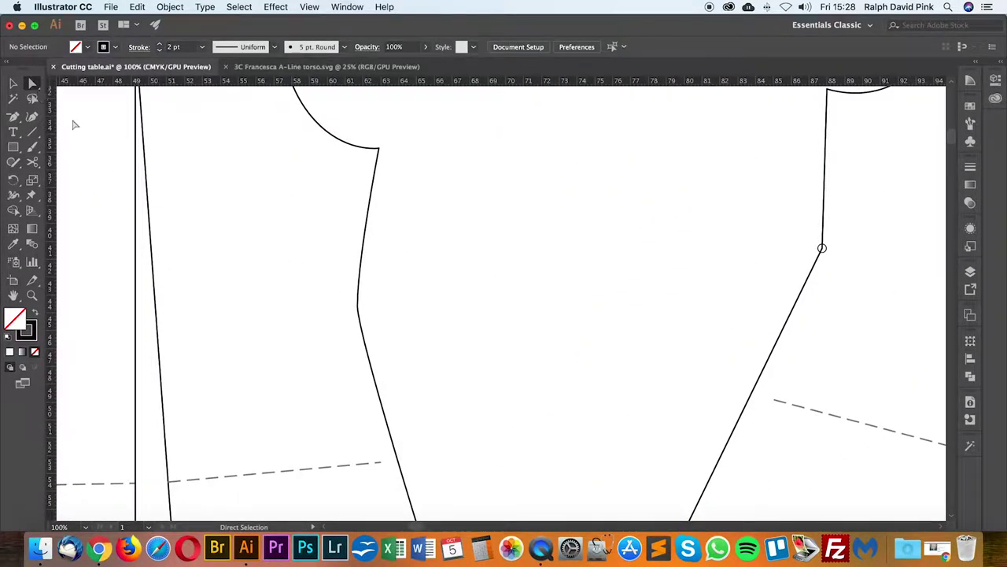
pyautogui.click(358, 306)
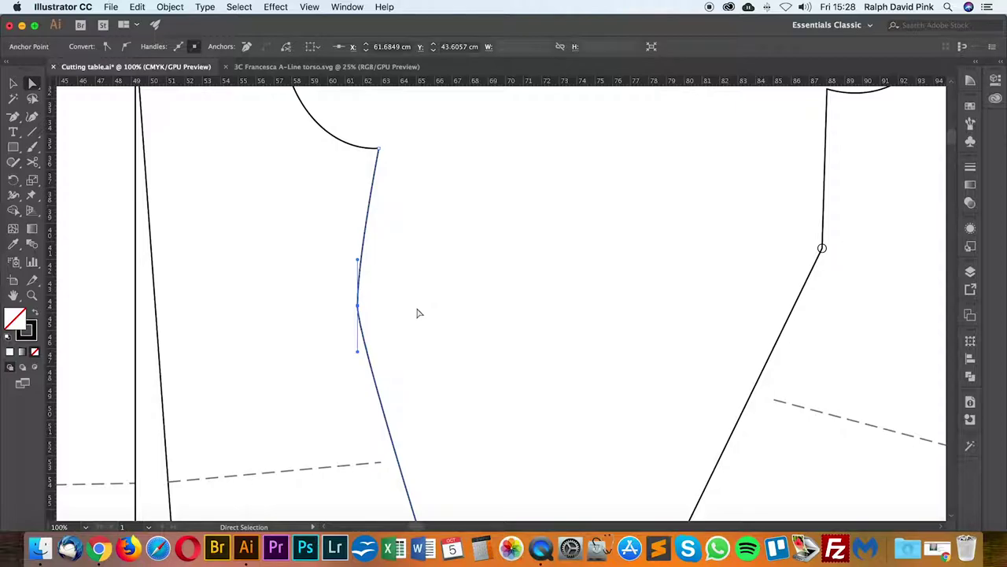
# Step: Draw a short horizontal marker line at the upper handle end of the left piece's waist anchor
pyautogui.click(32, 133)
pyautogui.moveTo(358, 259); pyautogui.dragTo(377, 259)
pyautogui.click(32, 83)
pyautogui.click(77, 112)
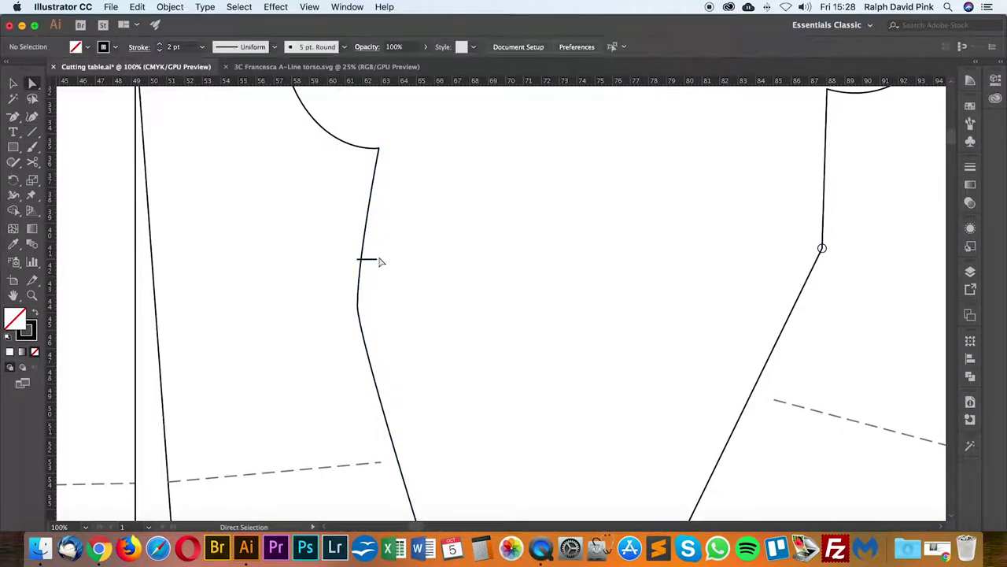
# Step: Measure the waist anchor's handle length with a vertical line from the anchor up to the marker line
pyautogui.click(358, 306)
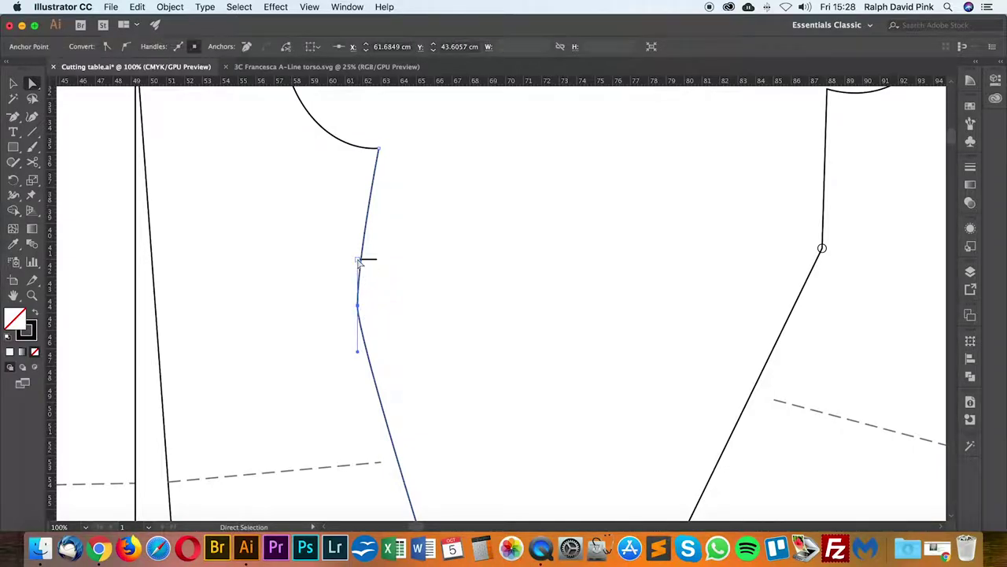
pyautogui.click(375, 297)
pyautogui.press('\\')
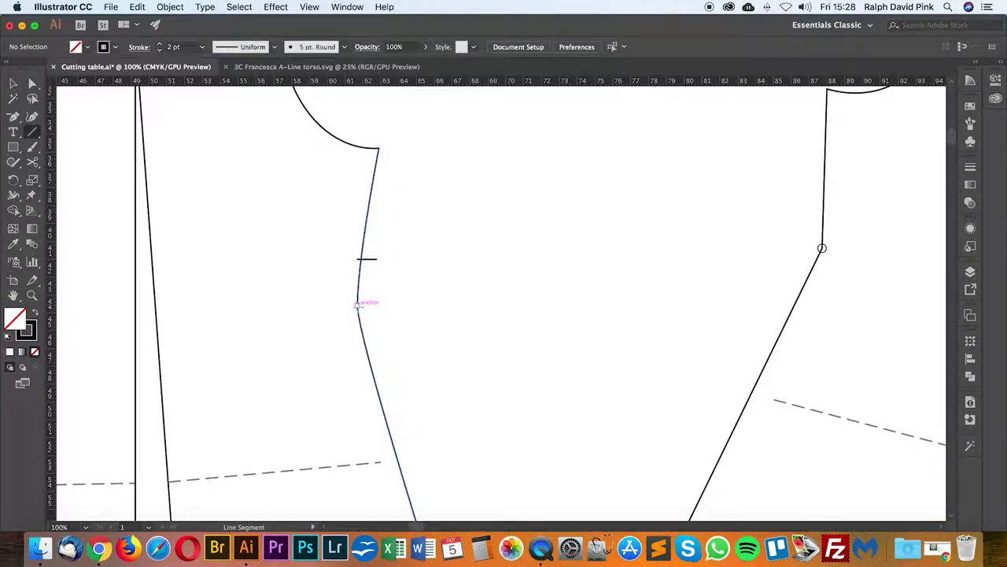
pyautogui.moveTo(358, 305); pyautogui.dragTo(358, 258)
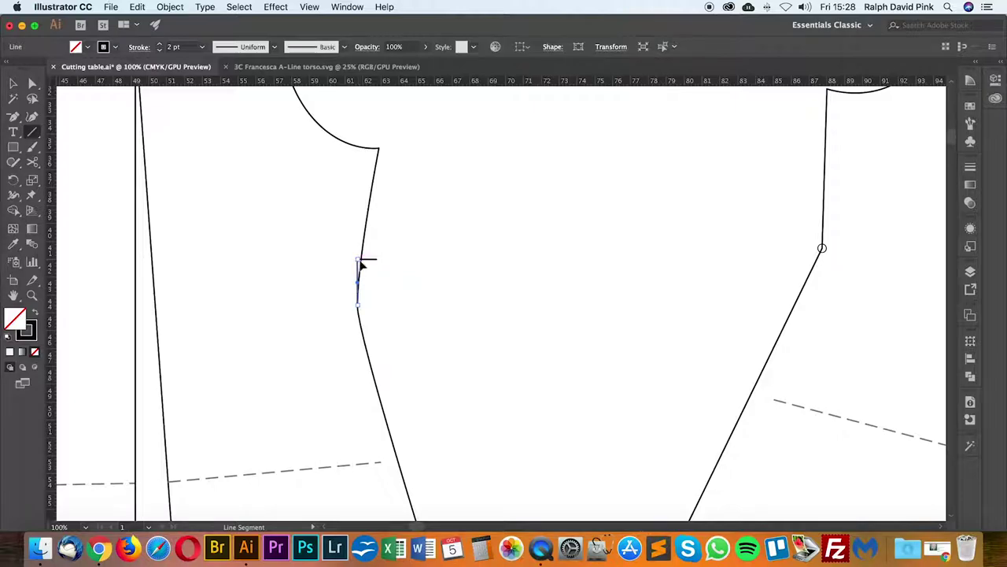
pyautogui.click(33, 83)
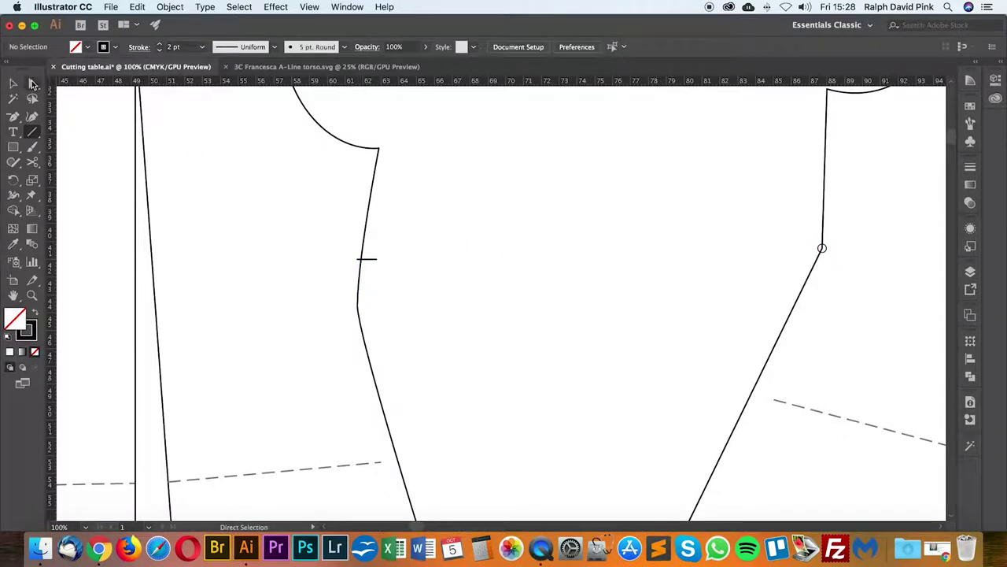
# Step: Delete the short horizontal marker line beside the left piece's waist curve
pyautogui.click(374, 260)
pyautogui.press('Delete')
pyautogui.press('Delete')
# Step: Copy the circle at the right piece's waist corner straight up, using 0 cm horizontal and -2.59 cm vertical
pyautogui.moveTo(646, 233); pyautogui.dragTo(455, 264)
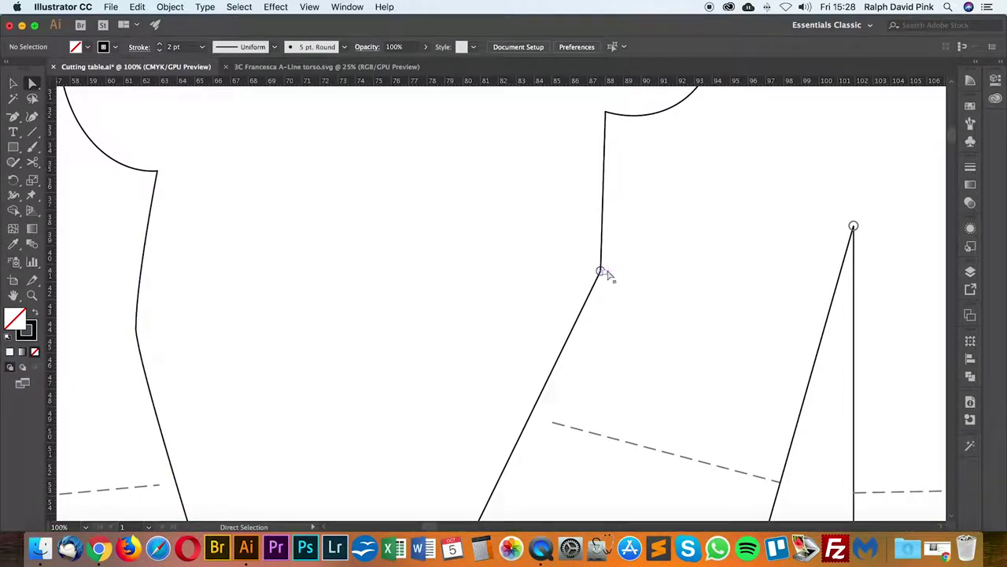
pyautogui.press('v')
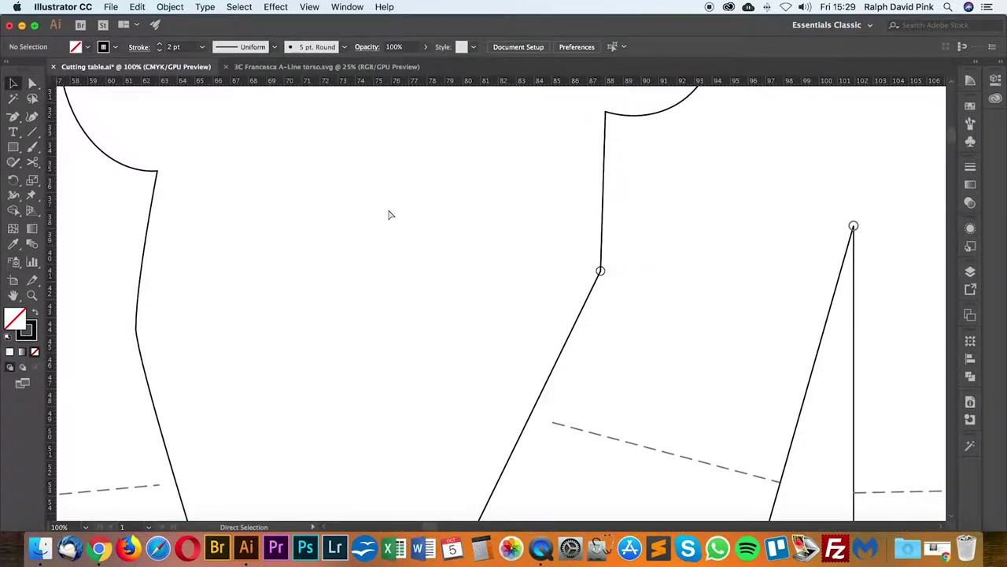
pyautogui.press('super+minus')
pyautogui.hscroll(2, 594, 198)
pyautogui.scroll(-1, 593, 197)
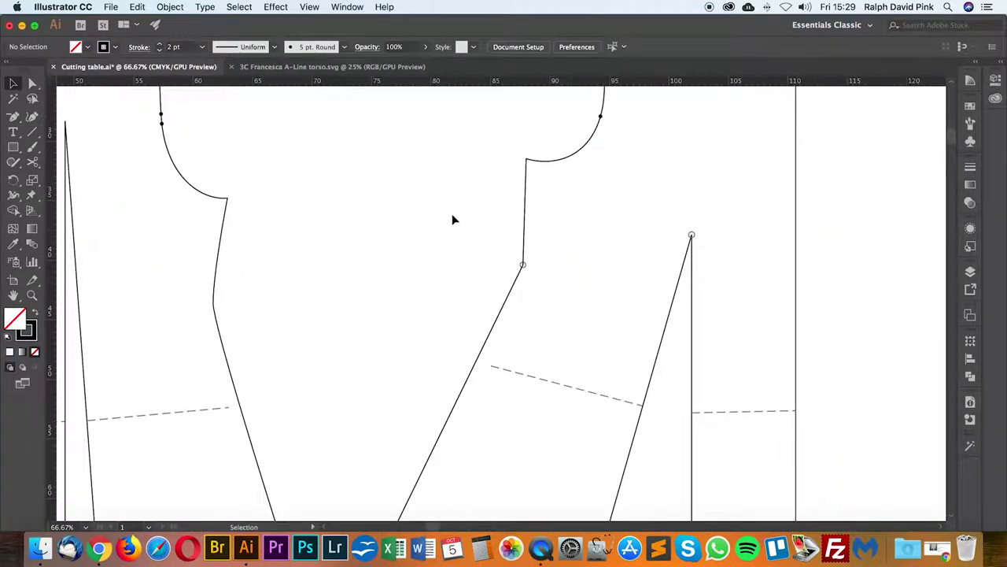
pyautogui.press('super+plus')
pyautogui.press('super+plus')
pyautogui.moveTo(533, 243); pyautogui.dragTo(411, 370)
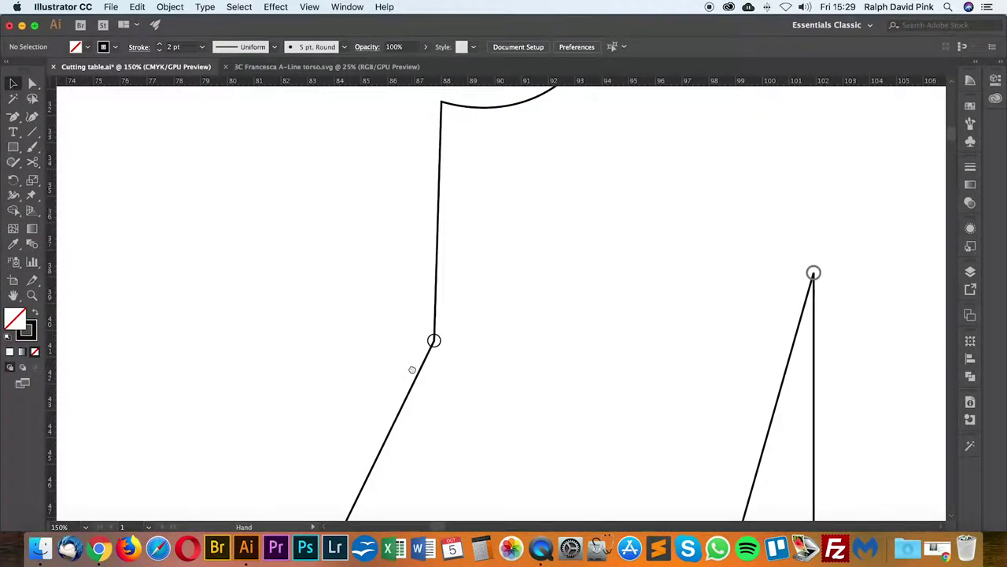
pyautogui.click(438, 343)
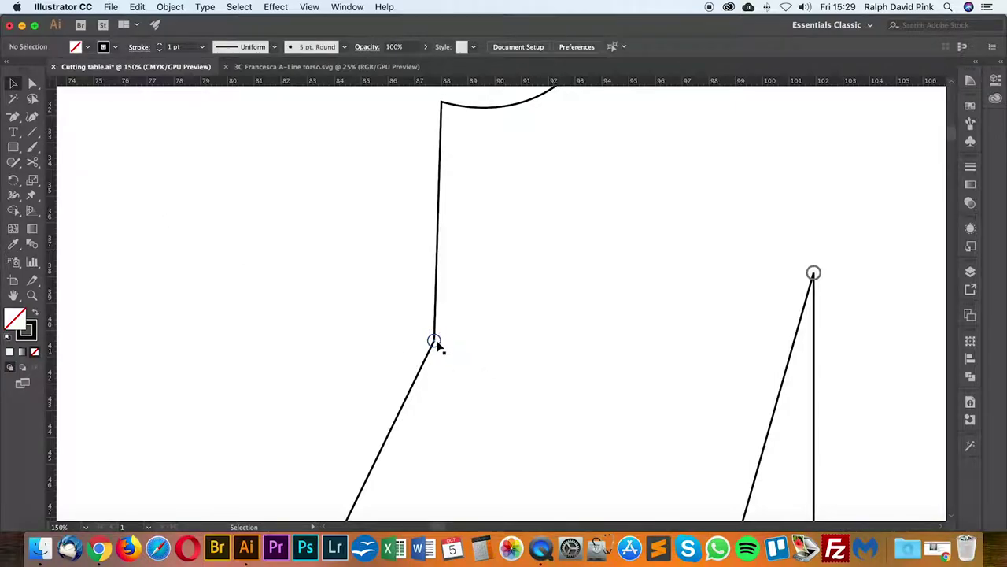
pyautogui.press('Return')
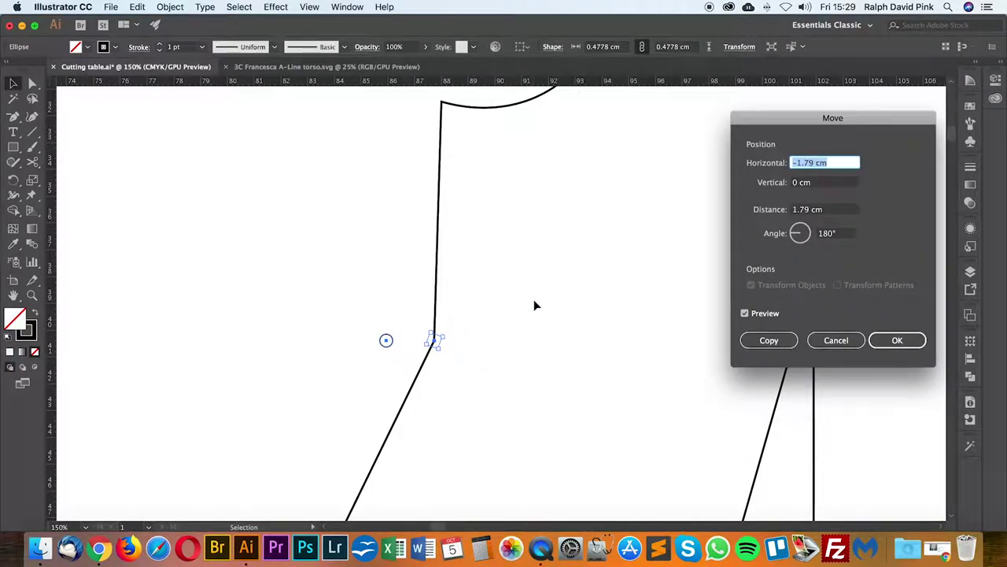
pyautogui.write('0')
pyautogui.press('Tab')
pyautogui.write('-')
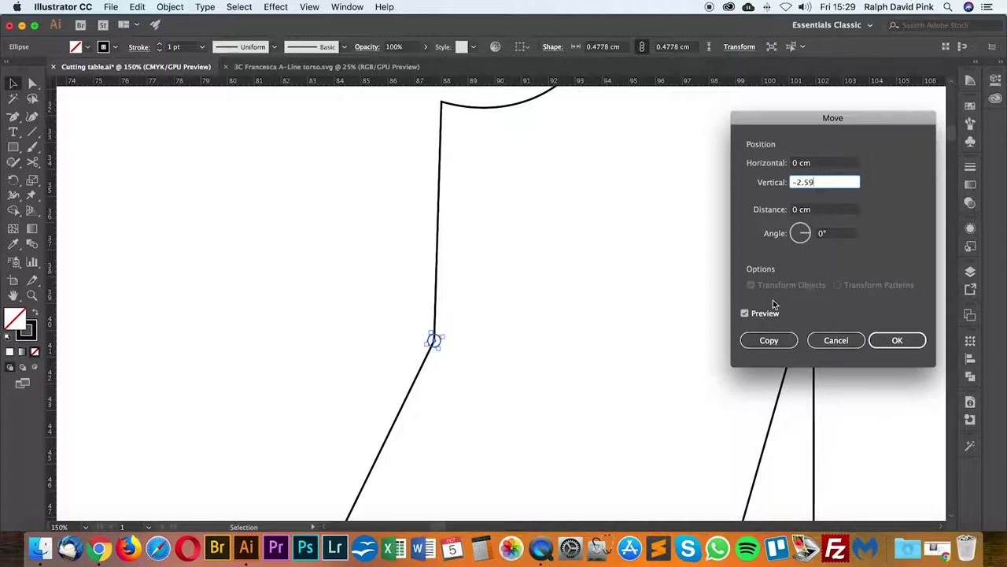
pyautogui.click(820, 167)
pyautogui.click(767, 341)
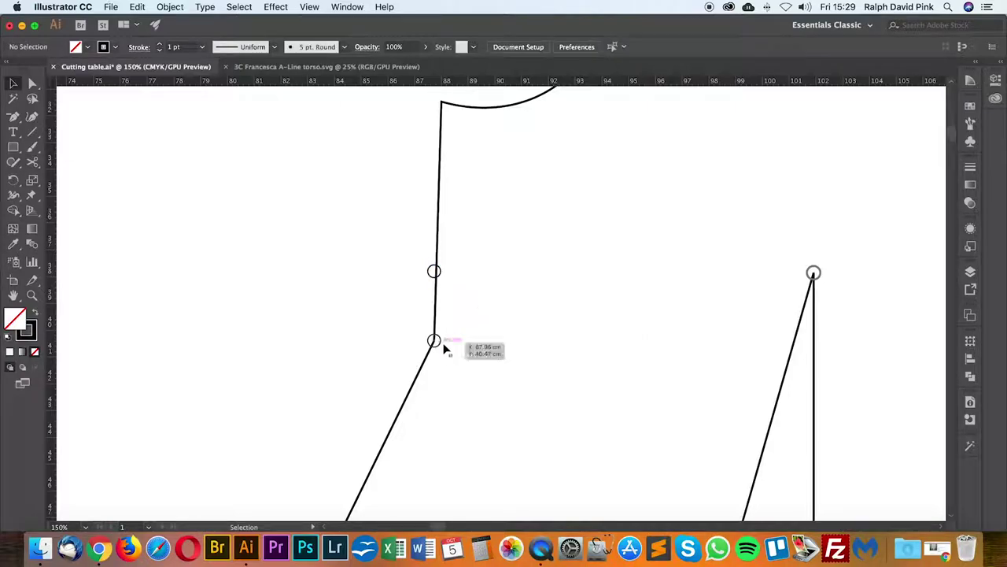
# Step: Copy the circle at the waist corner straight down by 2.59 cm vertically, with 0 cm horizontal
pyautogui.click(441, 342)
pyautogui.press('Return')
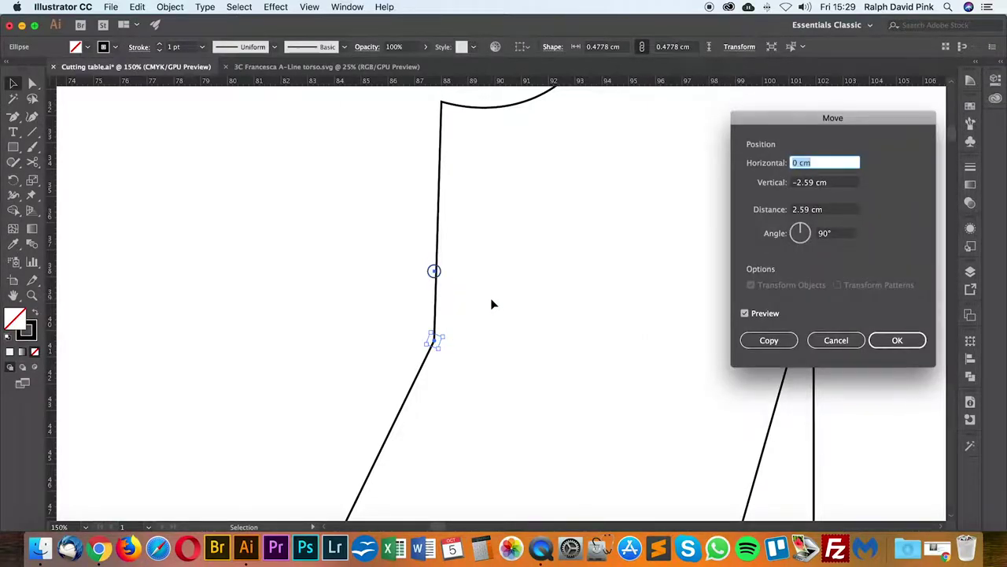
pyautogui.press('Tab')
pyautogui.write('2.')
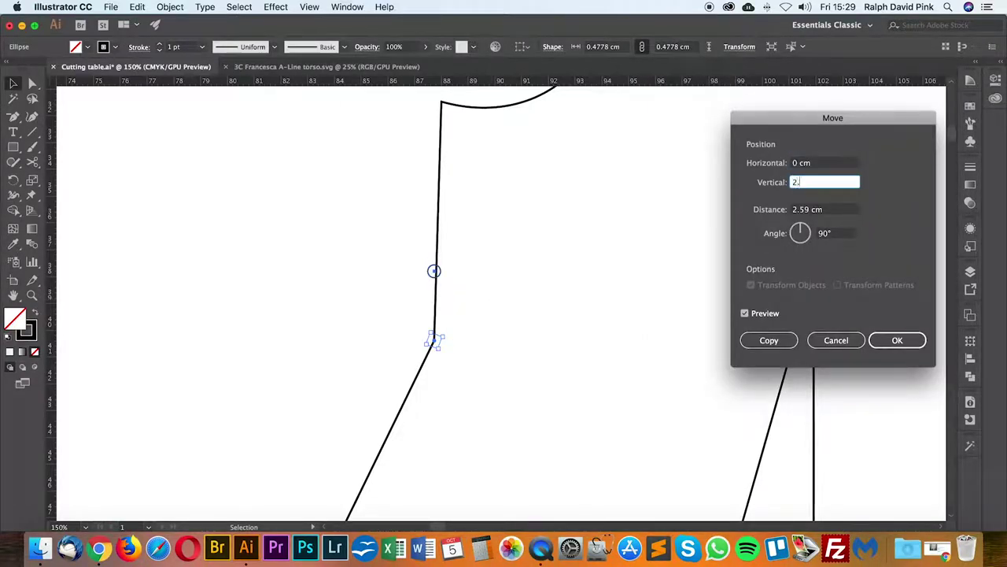
pyautogui.write('59')
pyautogui.click(767, 340)
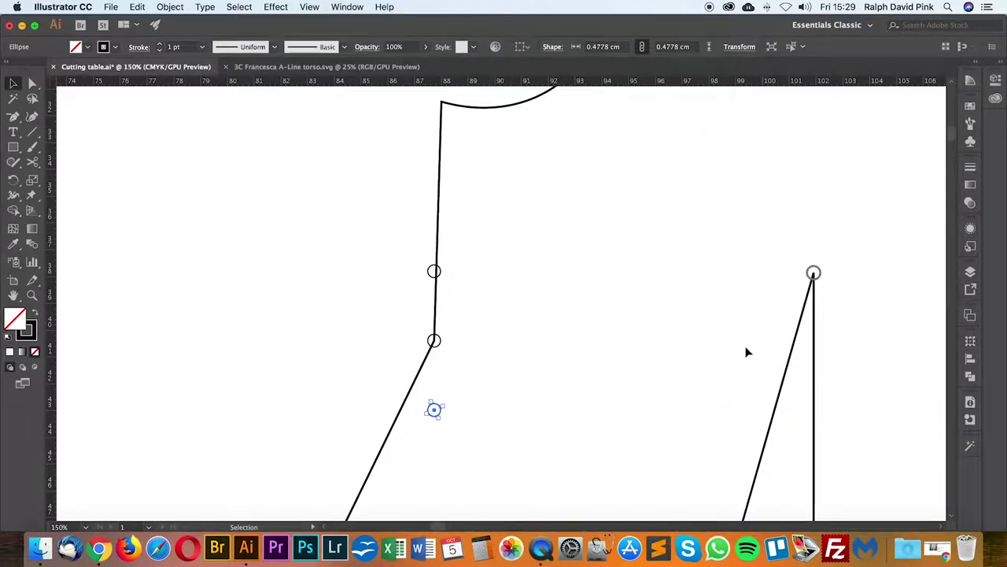
# Step: Try to curve the right piece's waist corner by pulling its anchor handle straight down to the lower circle
pyautogui.hscroll(-3, 601, 331)
pyautogui.press('a')
pyautogui.click(484, 325)
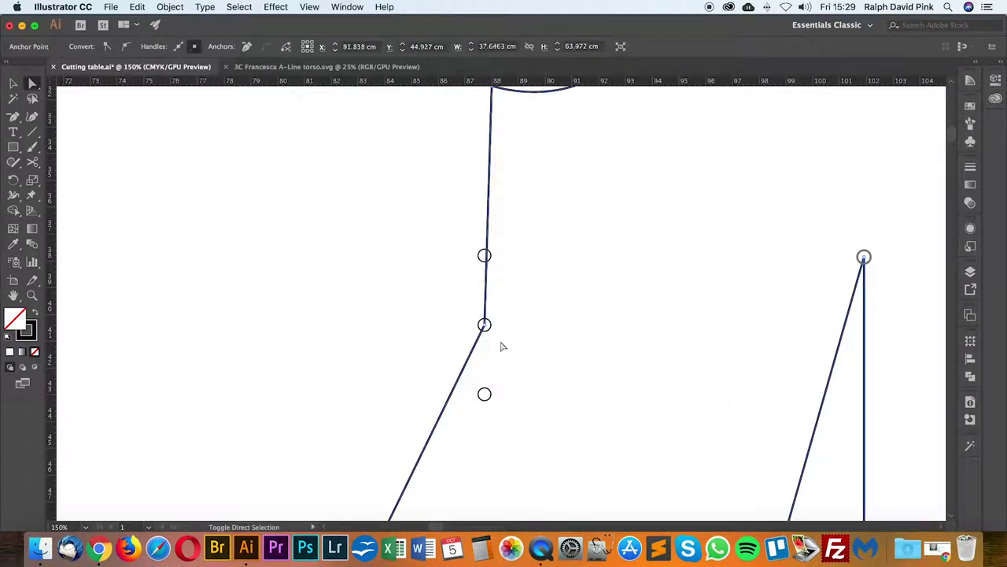
pyautogui.hotkey('shift', 'c')
pyautogui.moveTo(485, 325); pyautogui.dragTo(485, 395)
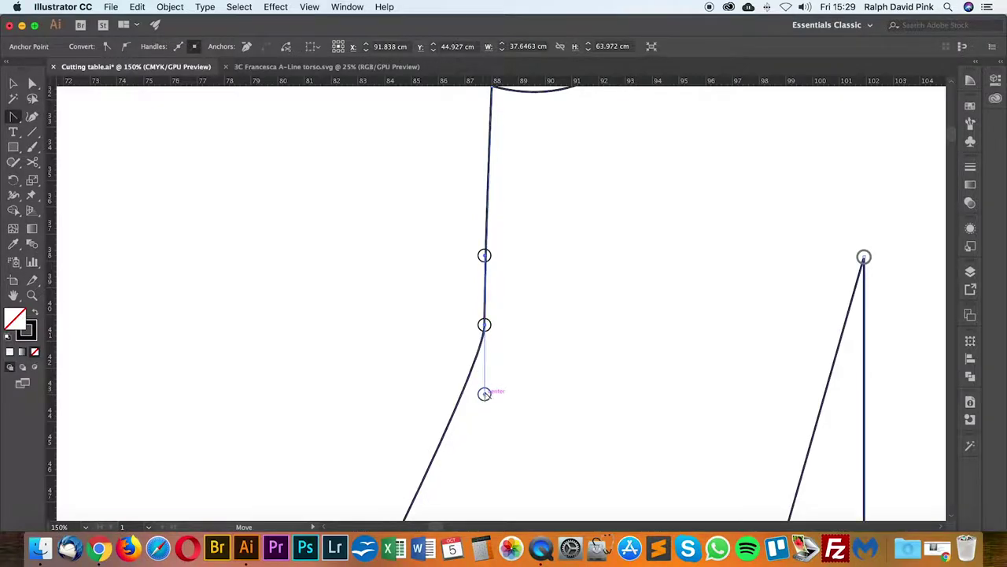
pyautogui.press('super+minus')
pyautogui.press('super+minus')
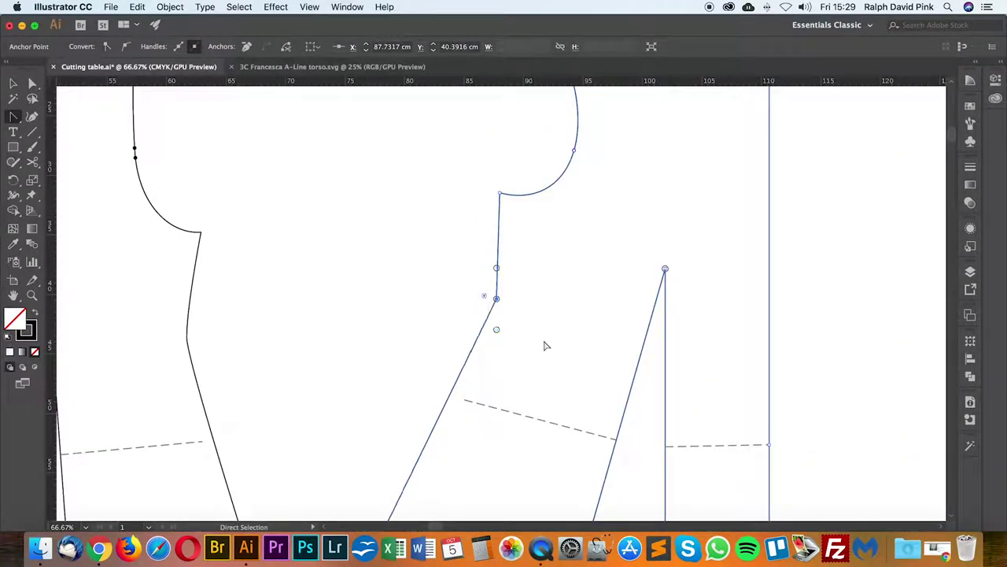
# Step: Draw a vertical guide line from the centre of the upper circle to the centre of the lower circle
pyautogui.press('super+plus')
pyautogui.press('v')
pyautogui.click(514, 358)
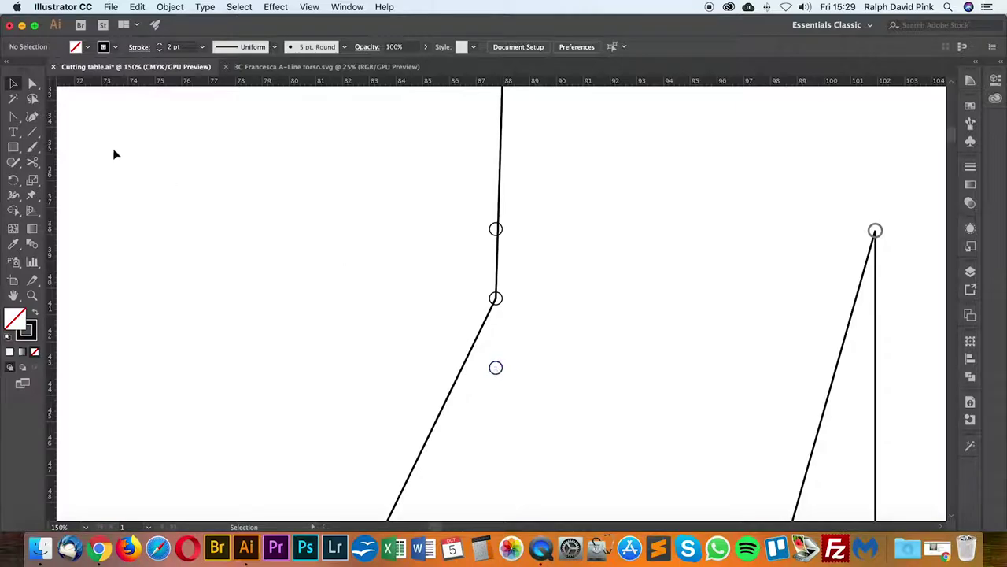
pyautogui.click(32, 131)
pyautogui.moveTo(495, 228); pyautogui.dragTo(495, 367)
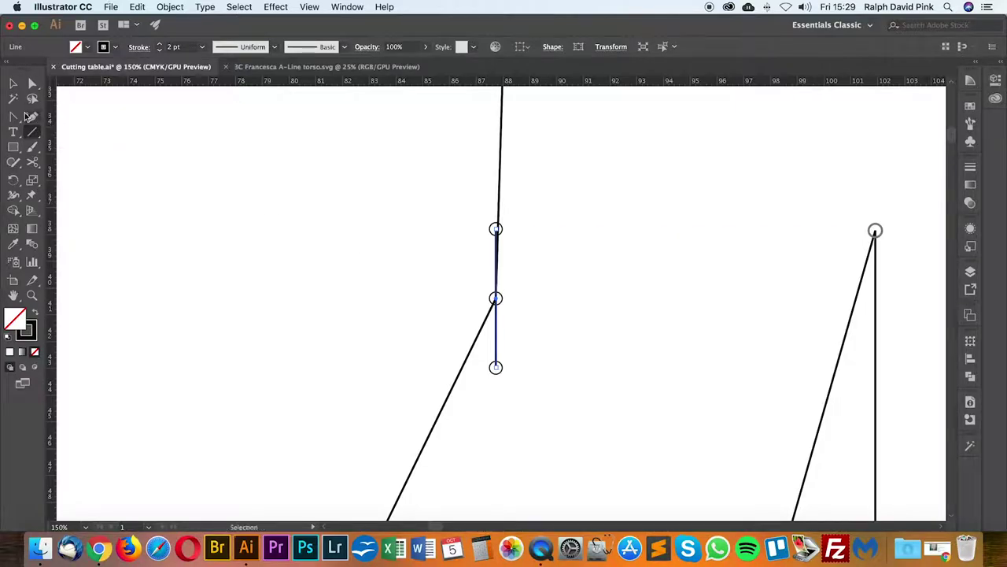
# Step: Rotate the guide line and its two end circles slightly clockwise around the waist corner, tilting it between the two seam directions
pyautogui.click(14, 84)
pyautogui.click(495, 228)
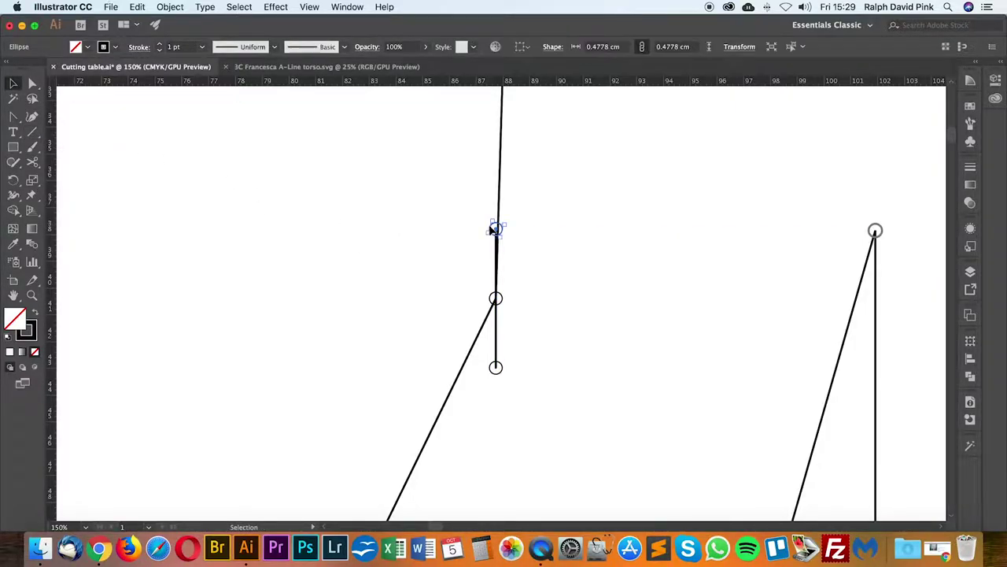
pyautogui.keyDown('shift'); pyautogui.click(496, 367); pyautogui.keyUp('shift')
pyautogui.keyDown('shift'); pyautogui.click(496, 339); pyautogui.keyUp('shift')
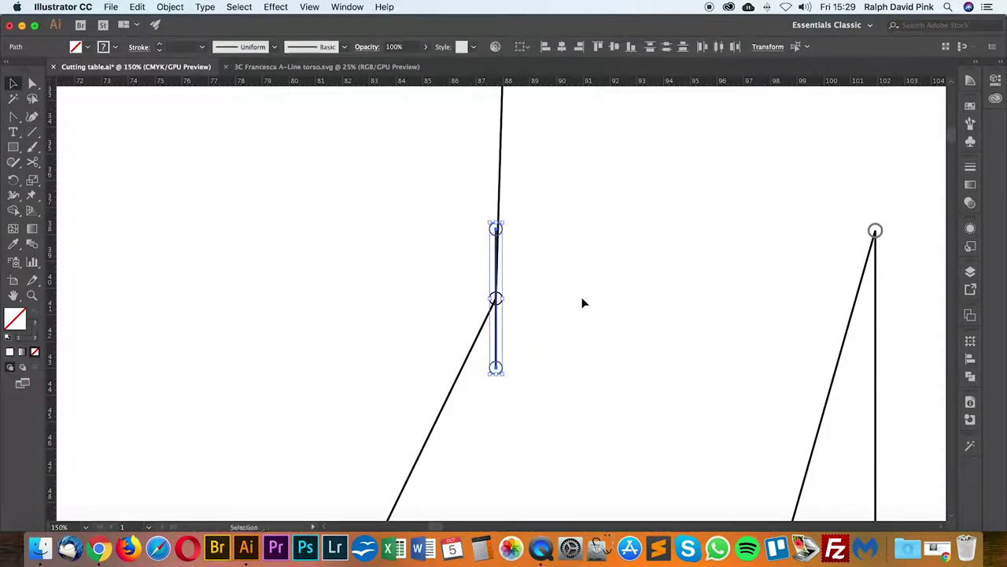
pyautogui.click(13, 180)
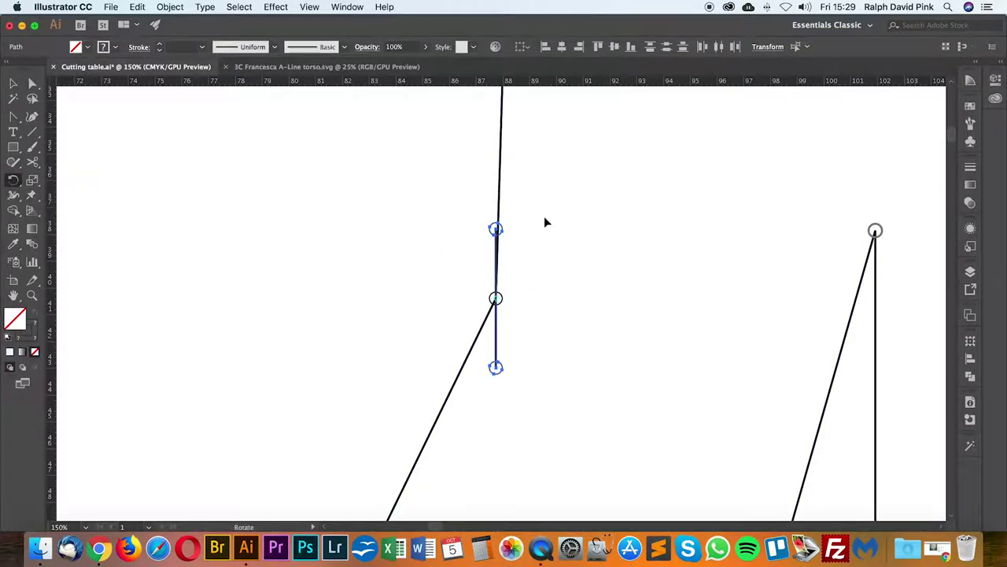
pyautogui.moveTo(544, 217)
pyautogui.mouseDown()
pyautogui.moveTo(562, 243)
pyautogui.moveTo(557, 232)
pyautogui.mouseUp()
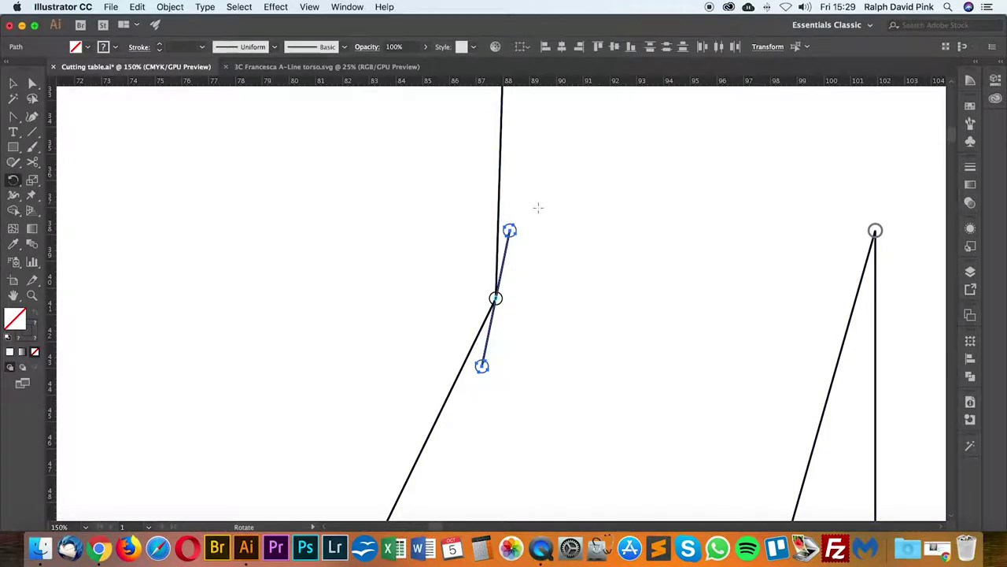
pyautogui.moveTo(539, 209); pyautogui.dragTo(541, 214)
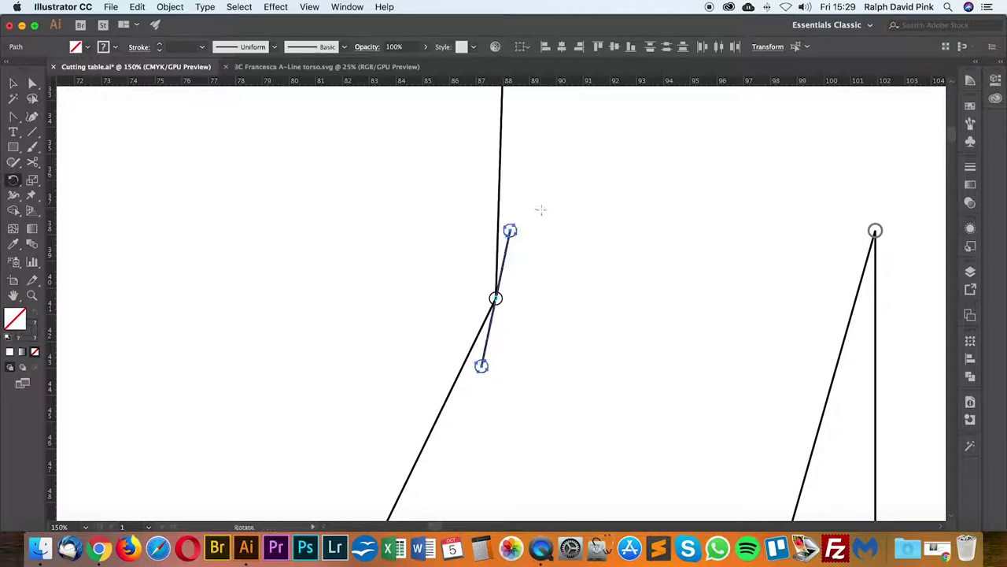
# Step: Smooth the right piece's waist corner with the Anchor Point tool, extending its handles to the ends of the tilted guide line
pyautogui.press('v')
pyautogui.press('super+minus')
pyautogui.moveTo(332, 296); pyautogui.dragTo(499, 297)
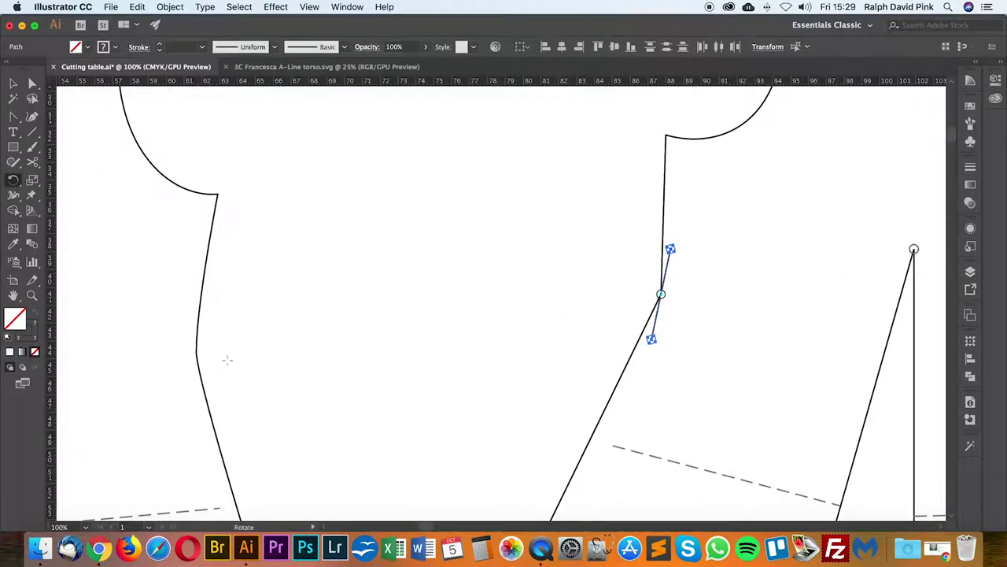
pyautogui.moveTo(675, 327); pyautogui.dragTo(510, 324)
pyautogui.press('a')
pyautogui.click(540, 279)
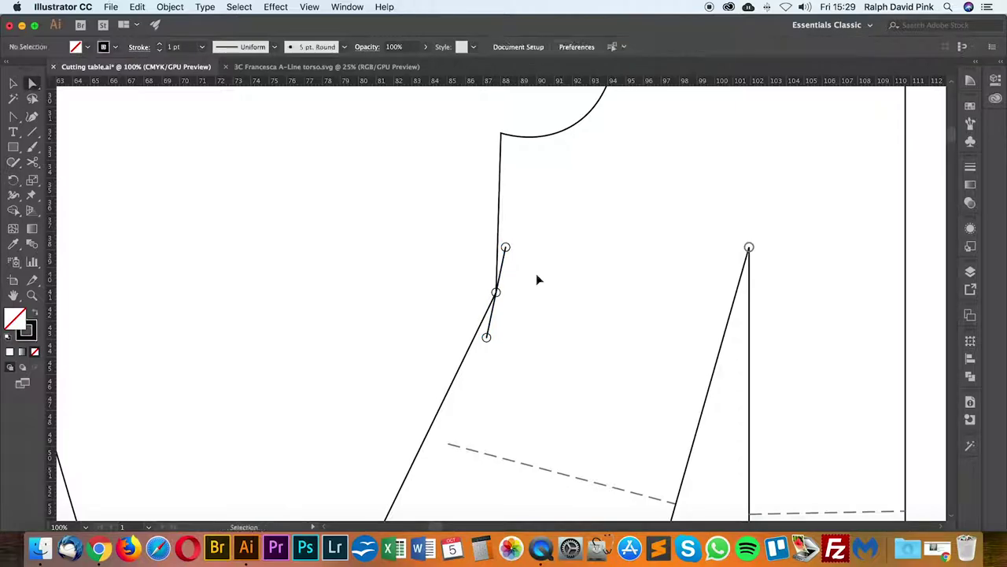
pyautogui.press('super+equal')
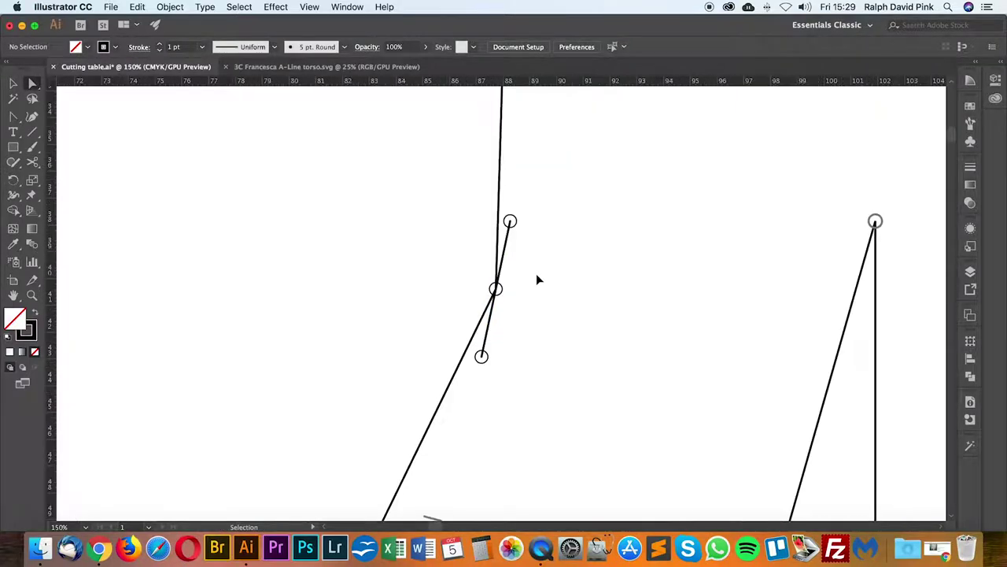
pyautogui.click(499, 236)
pyautogui.click(13, 119)
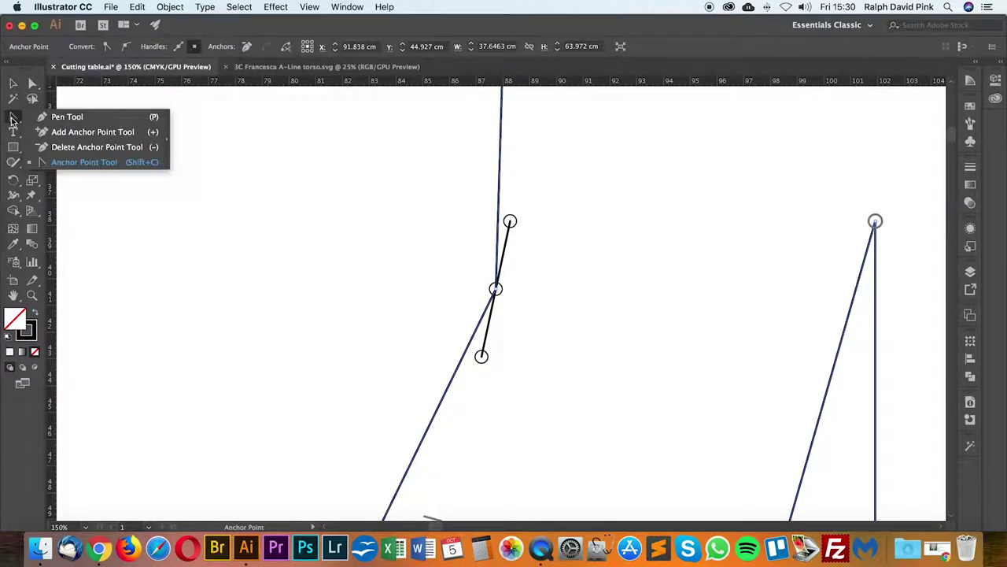
pyautogui.click(81, 163)
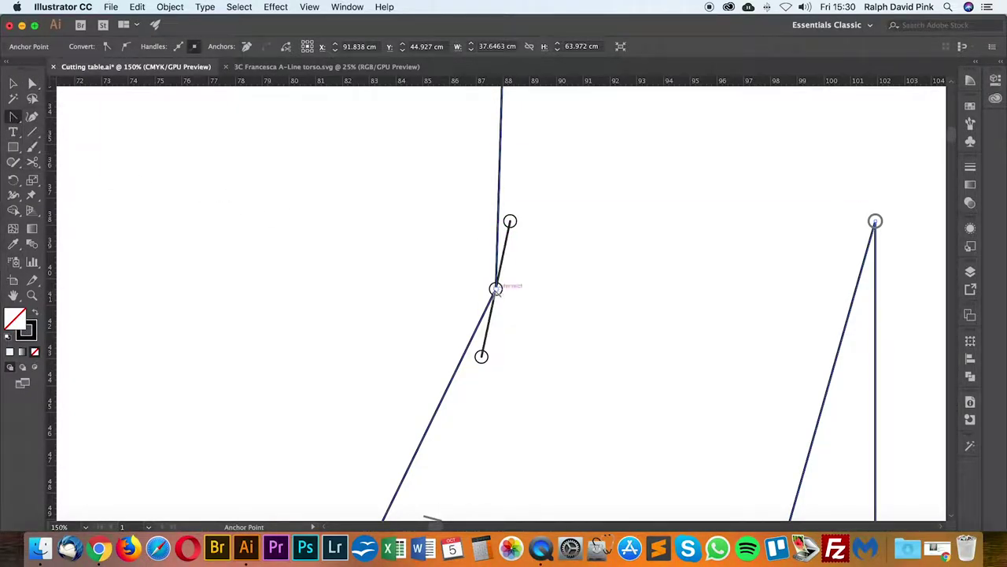
pyautogui.moveTo(495, 289); pyautogui.dragTo(482, 357)
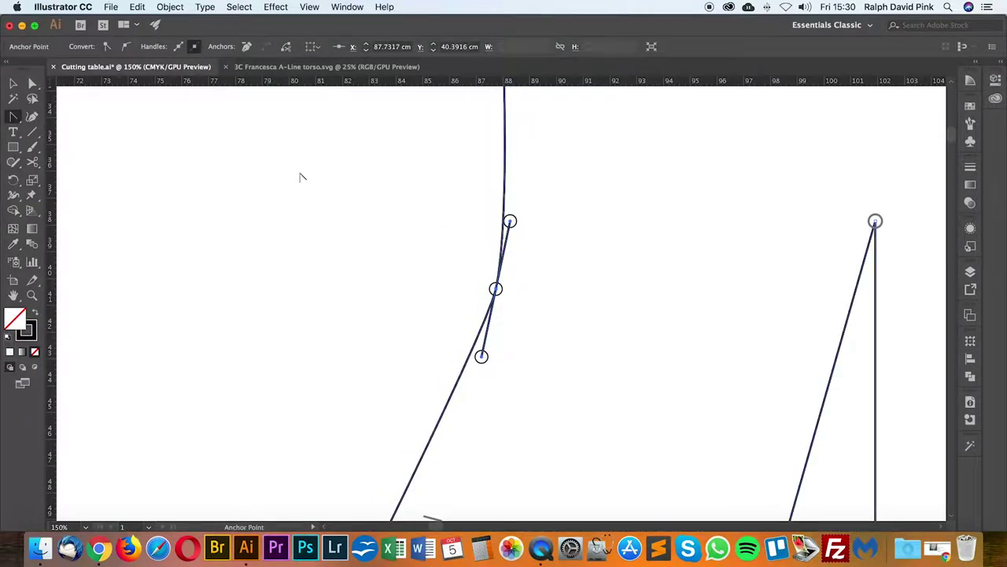
pyautogui.press('a')
pyautogui.click(622, 238)
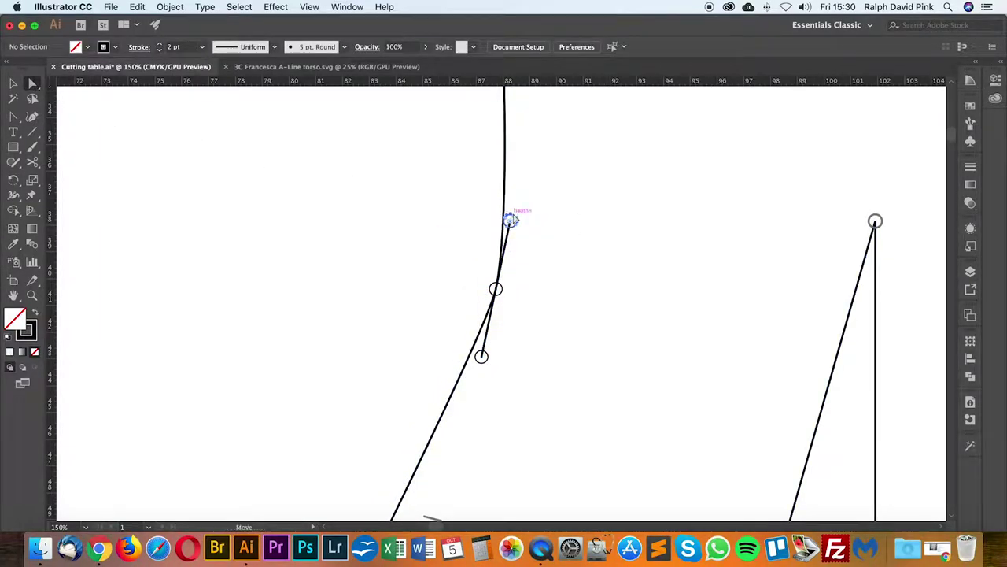
# Step: Delete the three construction circles and the tilted guide line around the right piece's waist curve
pyautogui.click(511, 215)
pyautogui.press('Delete')
pyautogui.press('Delete')
pyautogui.click(482, 364)
pyautogui.press('Delete')
pyautogui.press('Delete')
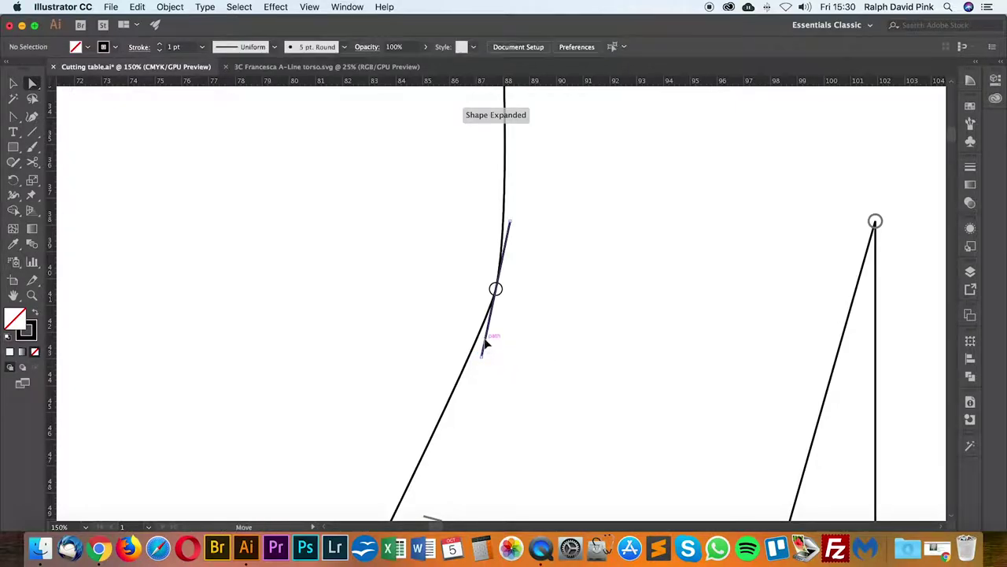
pyautogui.click(485, 343)
pyautogui.press('Delete')
pyautogui.click(501, 293)
pyautogui.press('Delete')
pyautogui.press('Delete')
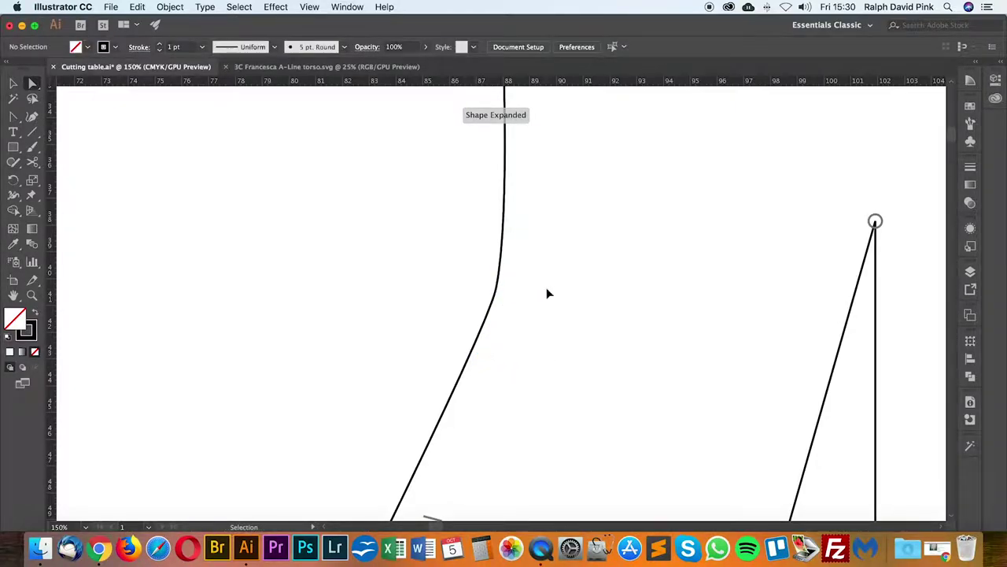
# Step: Examine the smoothed side seams and hem ends of both torso pattern pieces side by side
pyautogui.press('super+minus')
pyautogui.press('super+minus')
pyautogui.press('super+minus')
pyautogui.press('super+minus')
pyautogui.moveTo(547, 288); pyautogui.dragTo(479, 255)
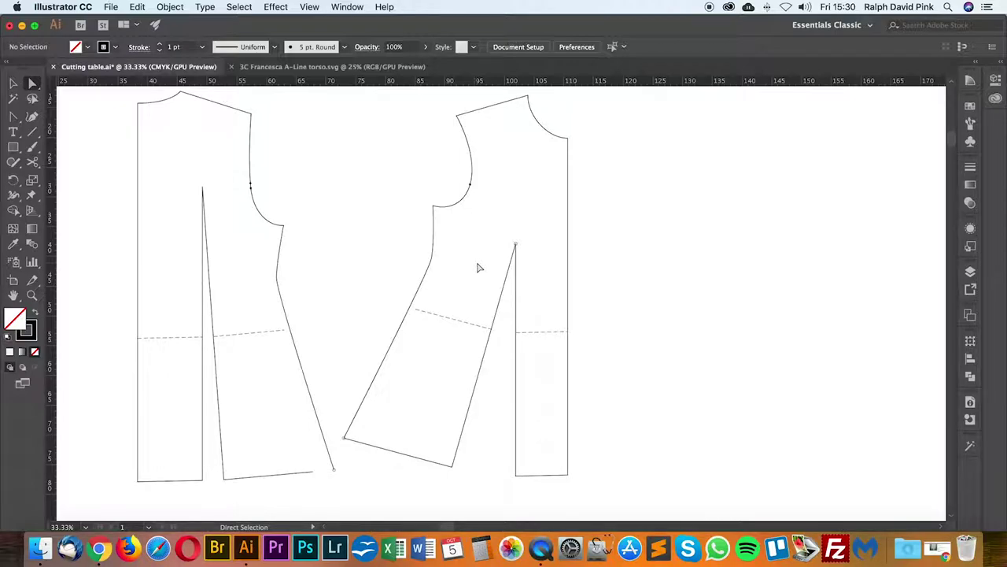
pyautogui.moveTo(440, 314); pyautogui.dragTo(519, 269)
pyautogui.press('super+plus')
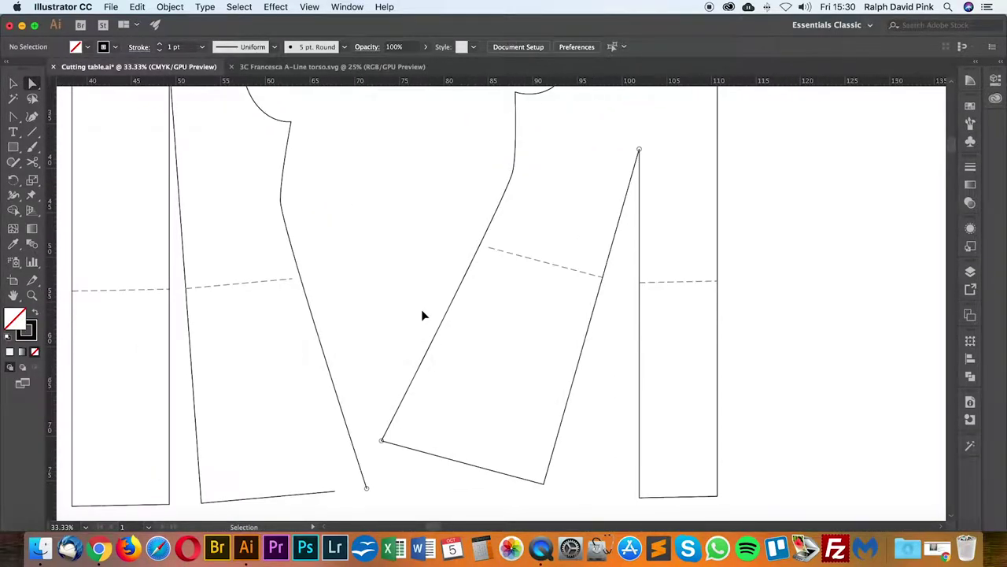
pyautogui.moveTo(409, 332); pyautogui.dragTo(496, 261)
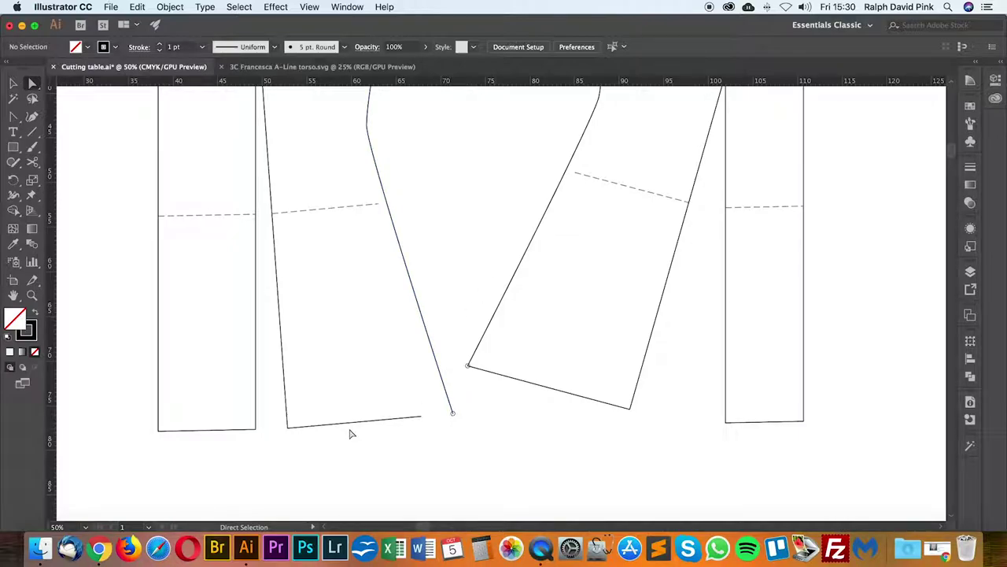
pyautogui.moveTo(527, 371); pyautogui.dragTo(461, 461)
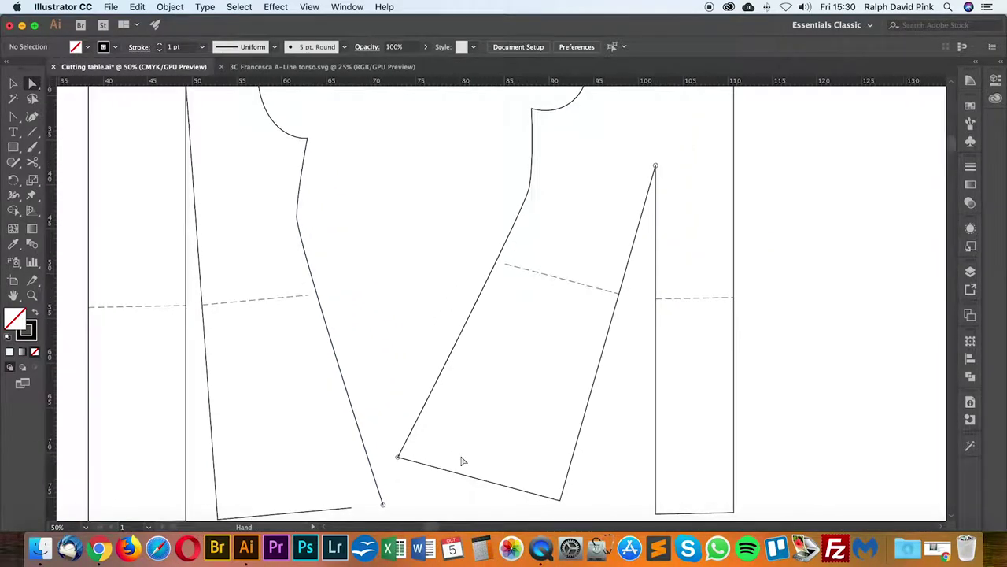
pyautogui.press('super+minus')
pyautogui.moveTo(401, 391); pyautogui.dragTo(372, 403)
# Step: Check whether the side seam of each torso piece is a separate path from the rest of its outline
pyautogui.click(486, 250)
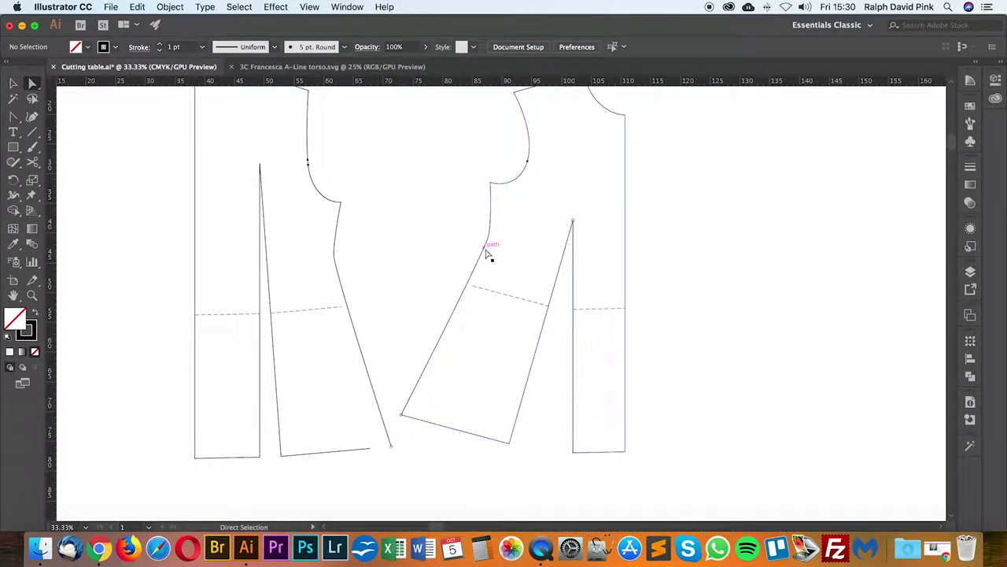
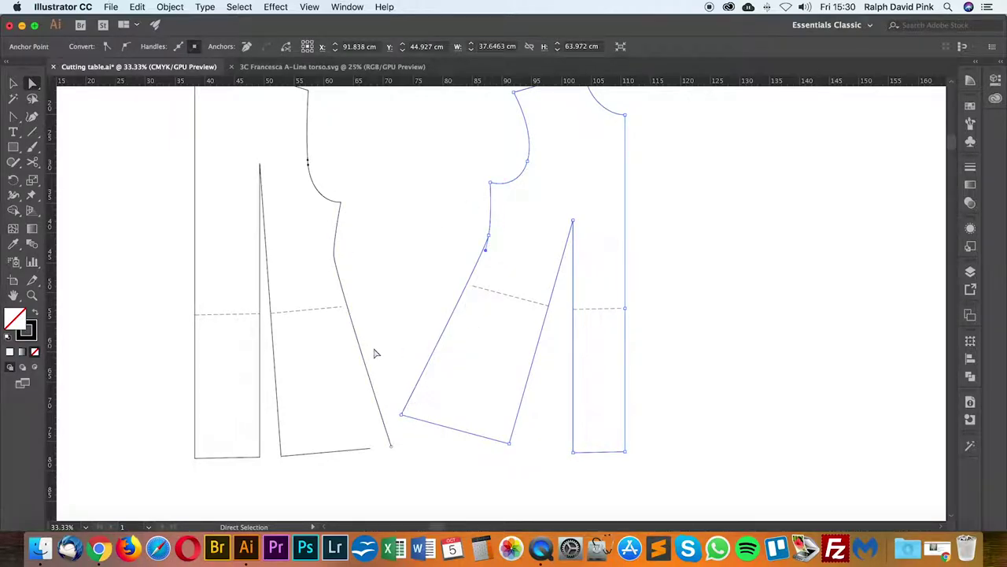
pyautogui.click(417, 303)
pyautogui.click(361, 337)
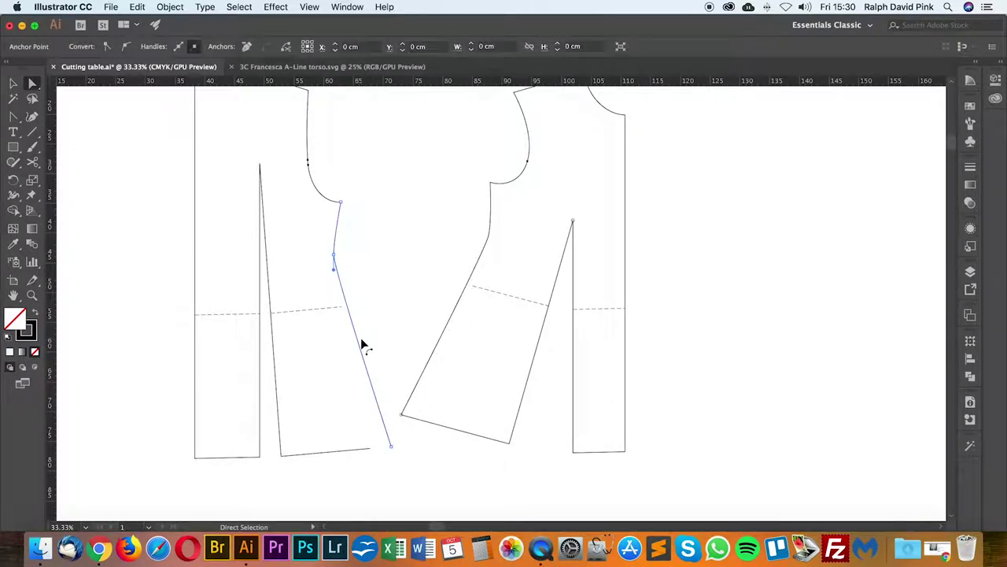
pyautogui.click(371, 260)
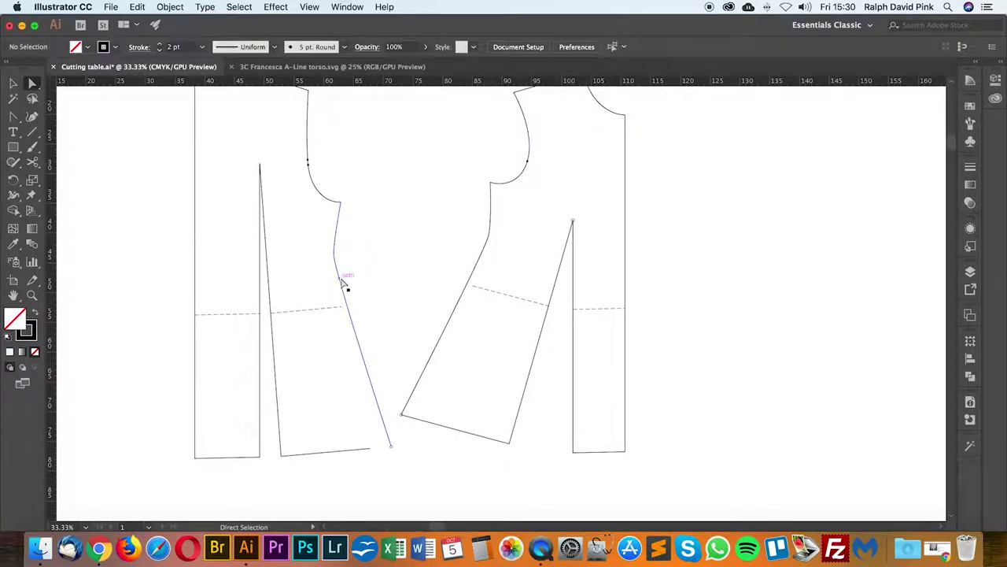
pyautogui.click(340, 275)
pyautogui.click(364, 256)
pyautogui.click(343, 288)
pyautogui.click(393, 276)
# Step: Cut the right piece's outline with the Scissors tool at the underarm point and the outer hem corner, isolating its side seam
pyautogui.click(492, 220)
pyautogui.click(33, 162)
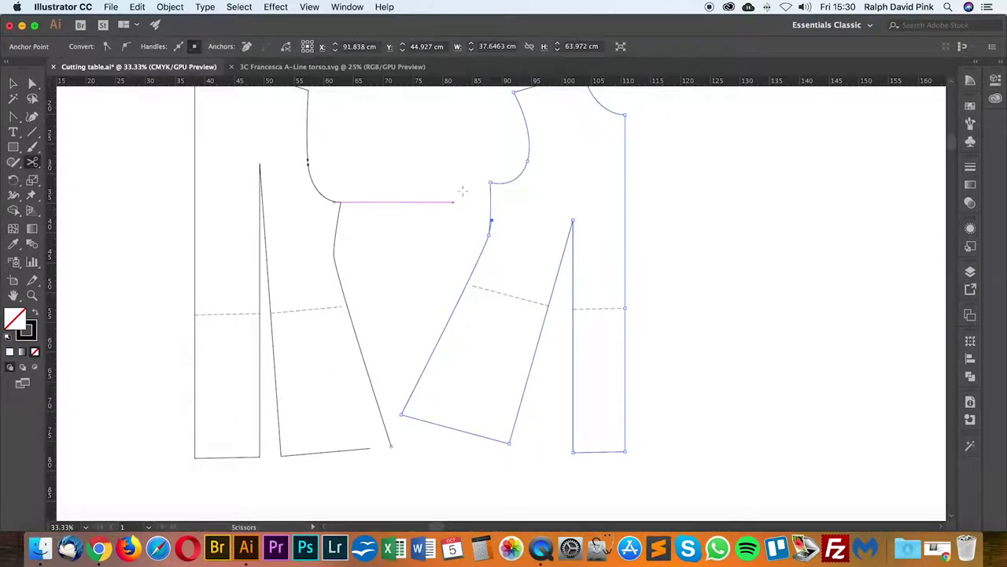
pyautogui.click(492, 183)
pyautogui.click(470, 433)
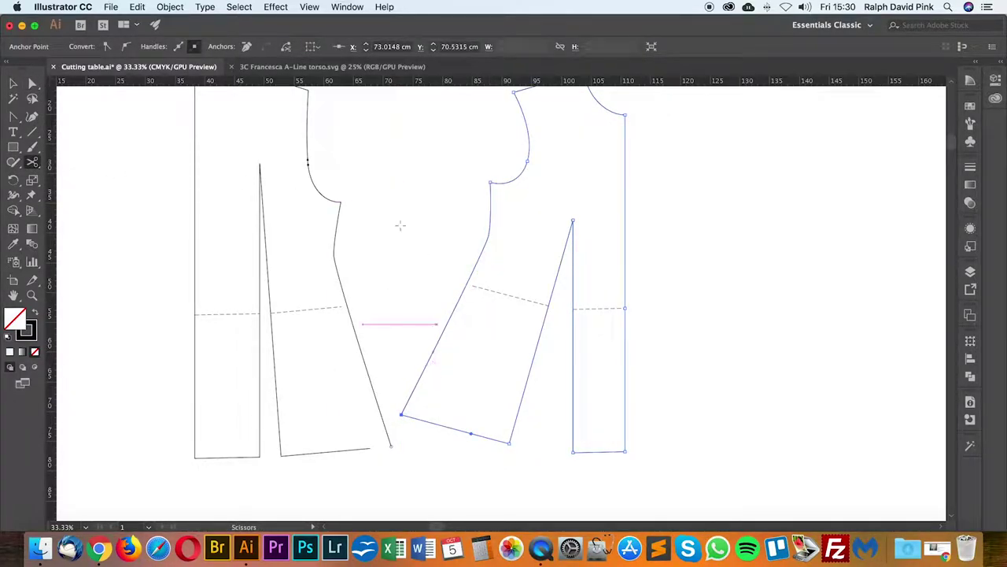
pyautogui.press('a')
pyautogui.click(486, 234)
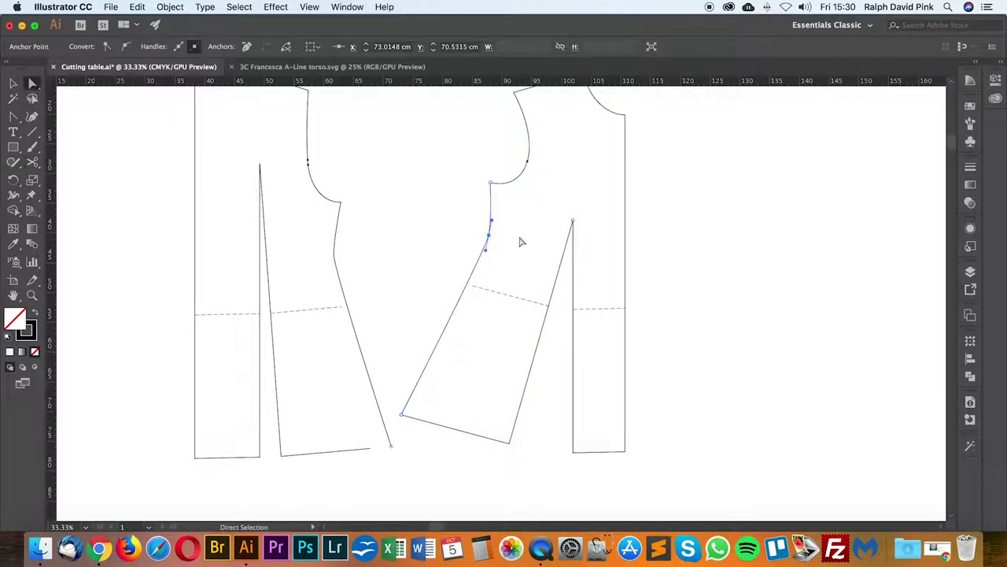
# Step: Measure the right and left side seams' path lengths using the Objects readout of Document Info
pyautogui.click(454, 233)
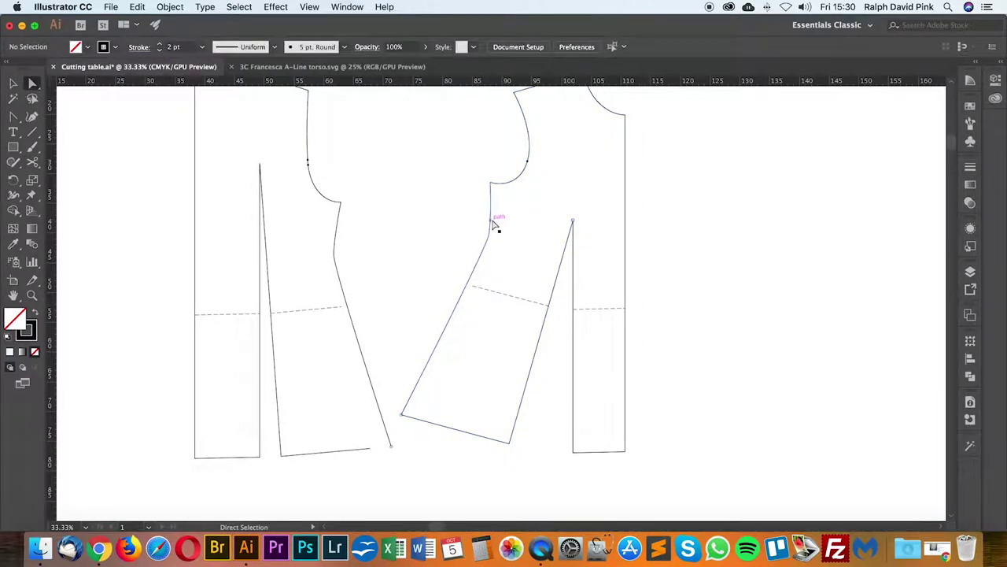
pyautogui.click(491, 220)
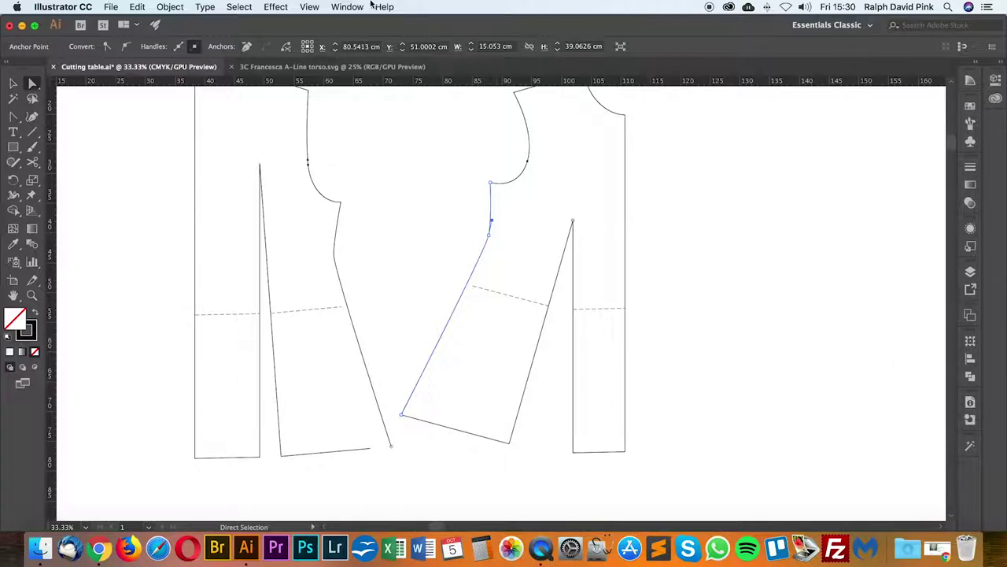
pyautogui.click(347, 6)
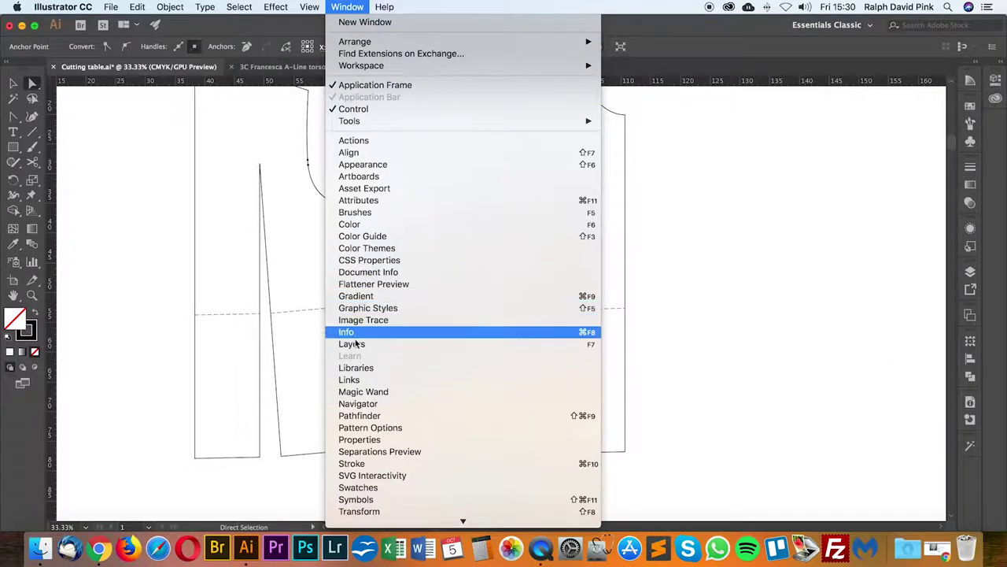
pyautogui.click(370, 271)
pyautogui.click(949, 349)
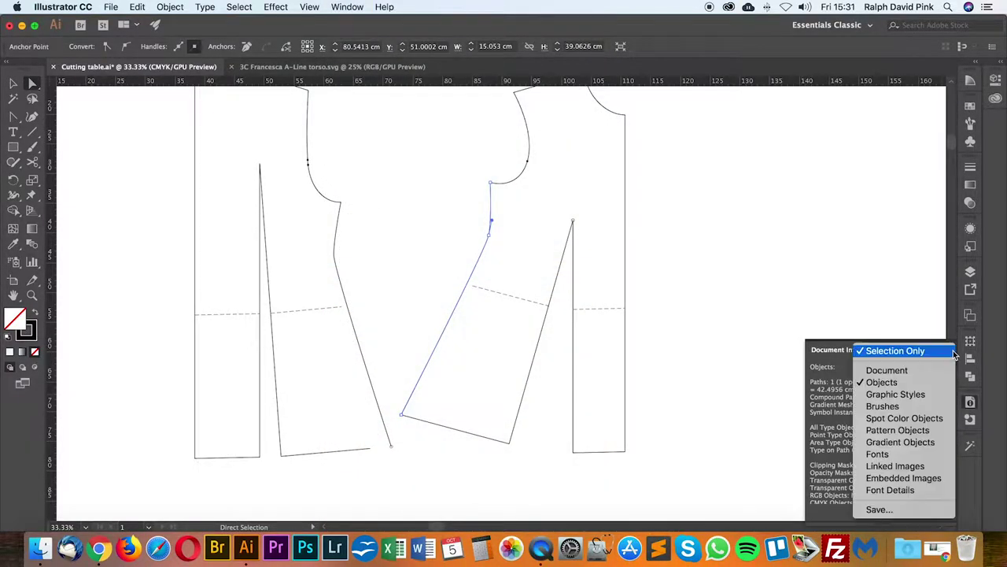
pyautogui.click(888, 383)
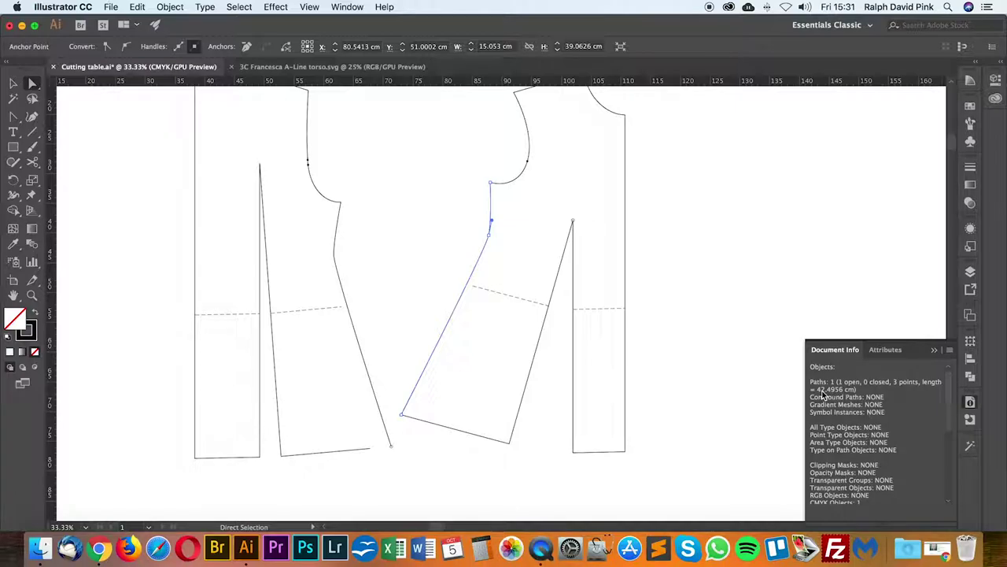
pyautogui.click(454, 248)
pyautogui.click(337, 270)
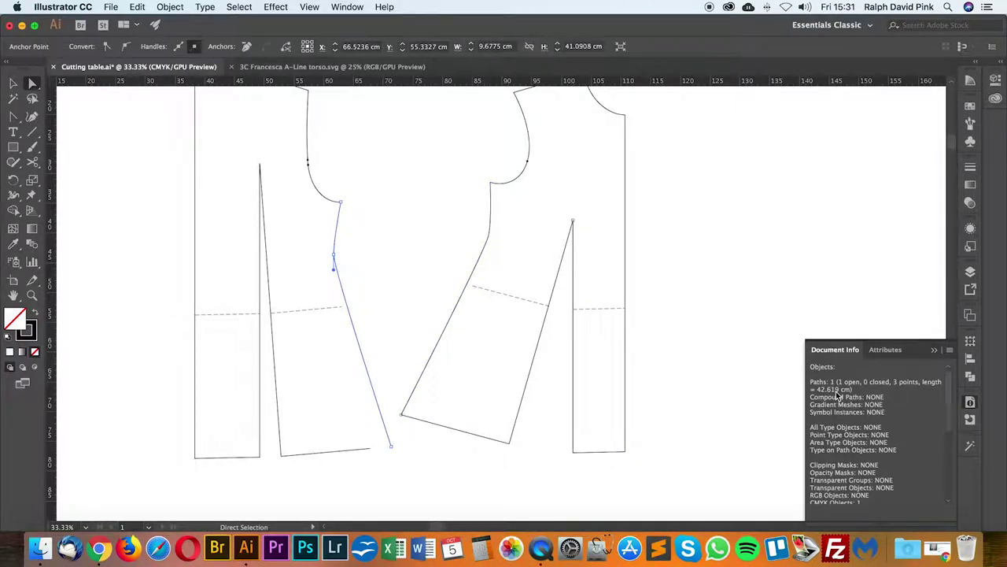
pyautogui.click(393, 328)
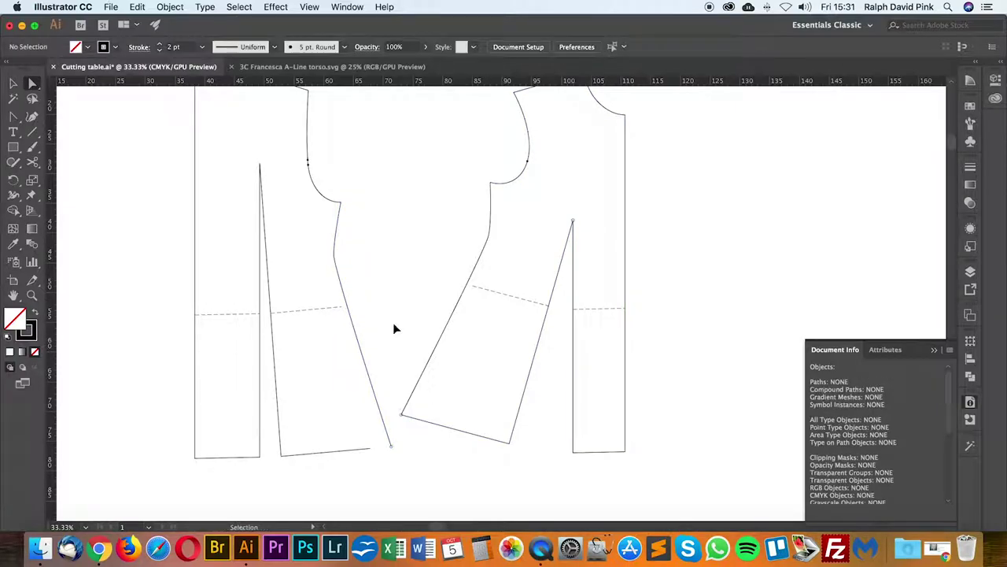
# Step: Remeasure the right and left side seams with Document Info while examining their hem ends more closely
pyautogui.press('super+equal')
pyautogui.moveTo(393, 323); pyautogui.dragTo(454, 305)
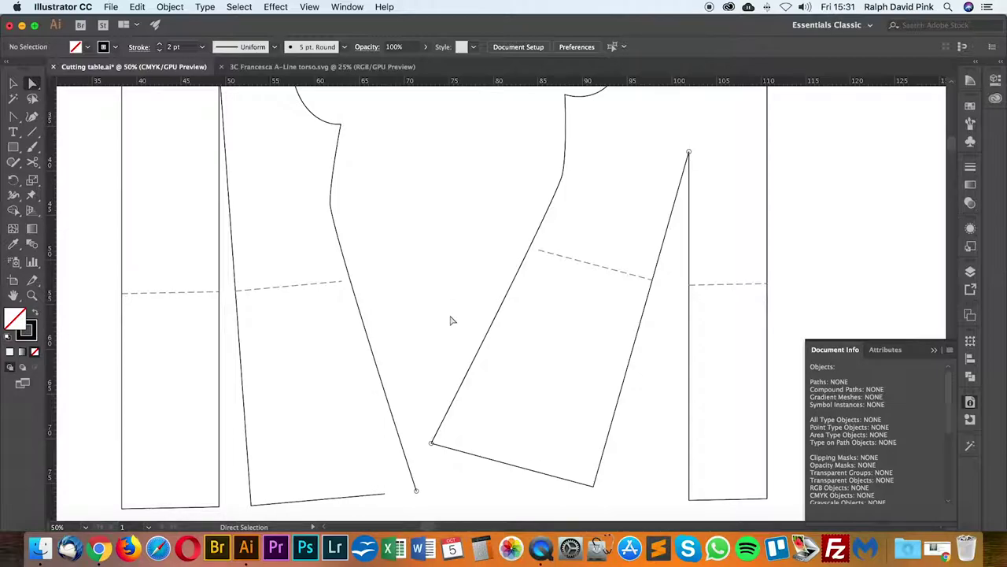
pyautogui.click(936, 351)
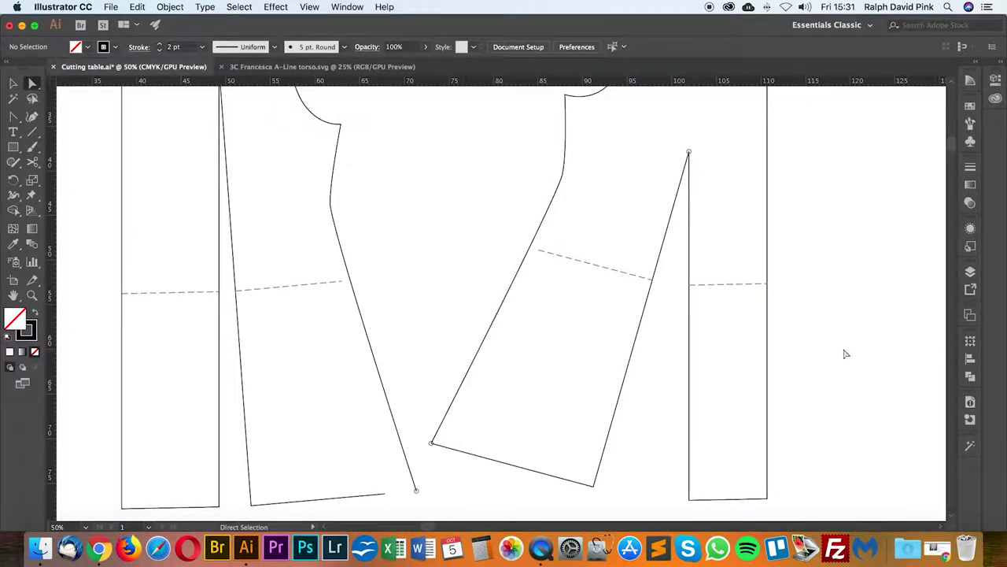
pyautogui.scroll(-3, 389, 333)
pyautogui.hscroll(-2, 389, 333)
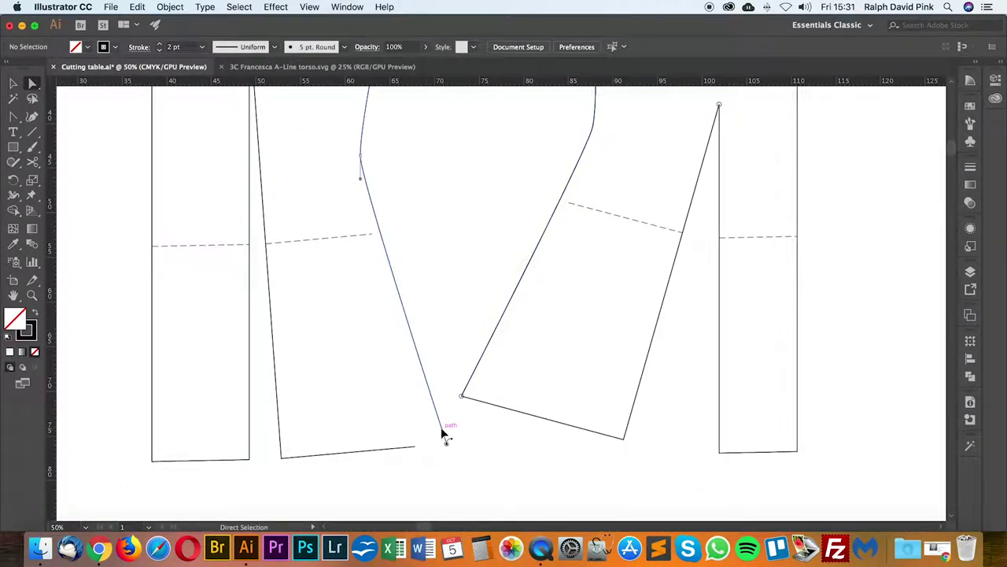
pyautogui.press('super+equal')
pyautogui.moveTo(477, 450); pyautogui.dragTo(443, 446)
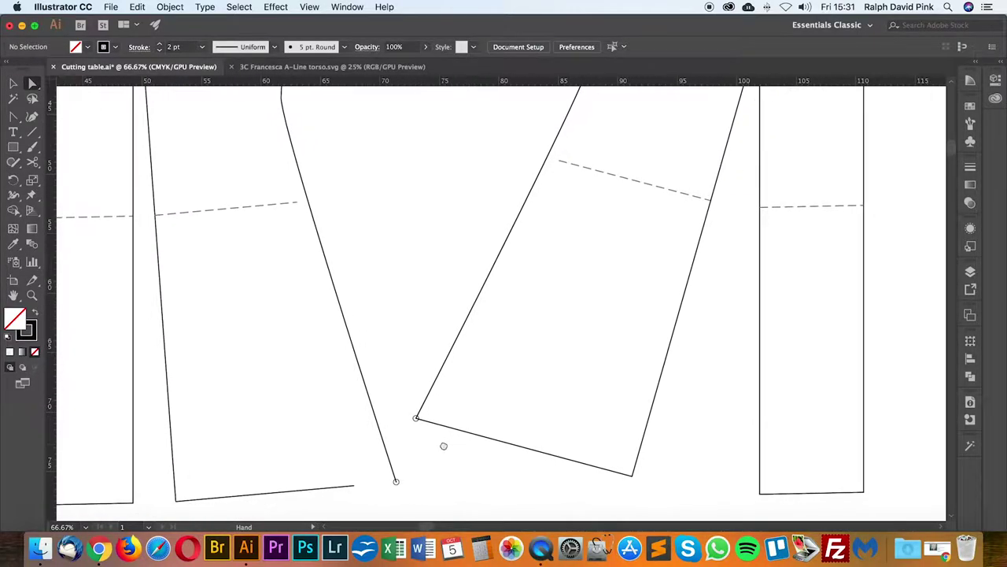
pyautogui.click(452, 344)
pyautogui.click(970, 404)
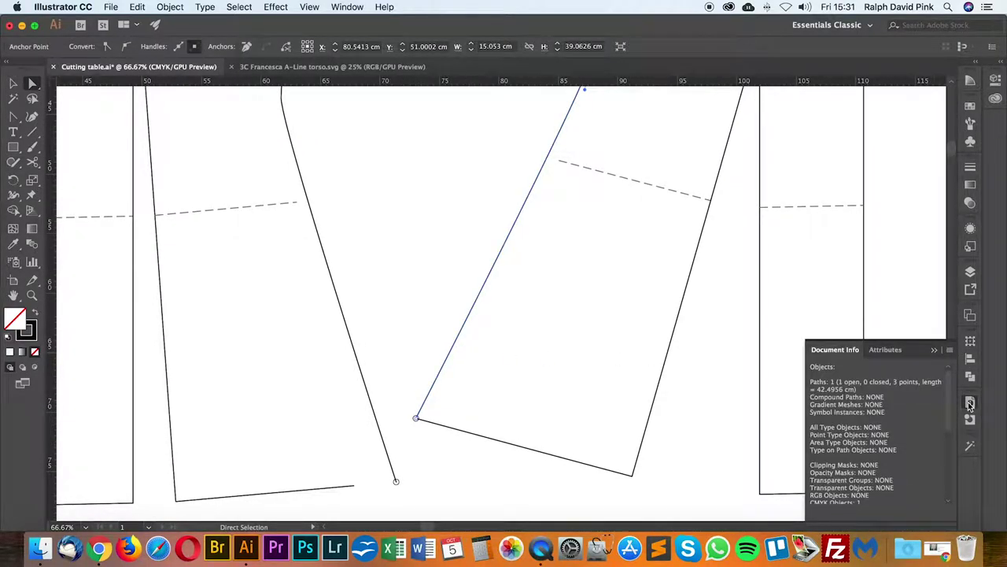
pyautogui.click(356, 353)
pyautogui.click(416, 353)
# Step: Compare the two side seam lengths once more, inspect the left seam's hem endpoint, and close Document Info
pyautogui.scroll(-1, 456, 438)
pyautogui.hscroll(-1, 456, 438)
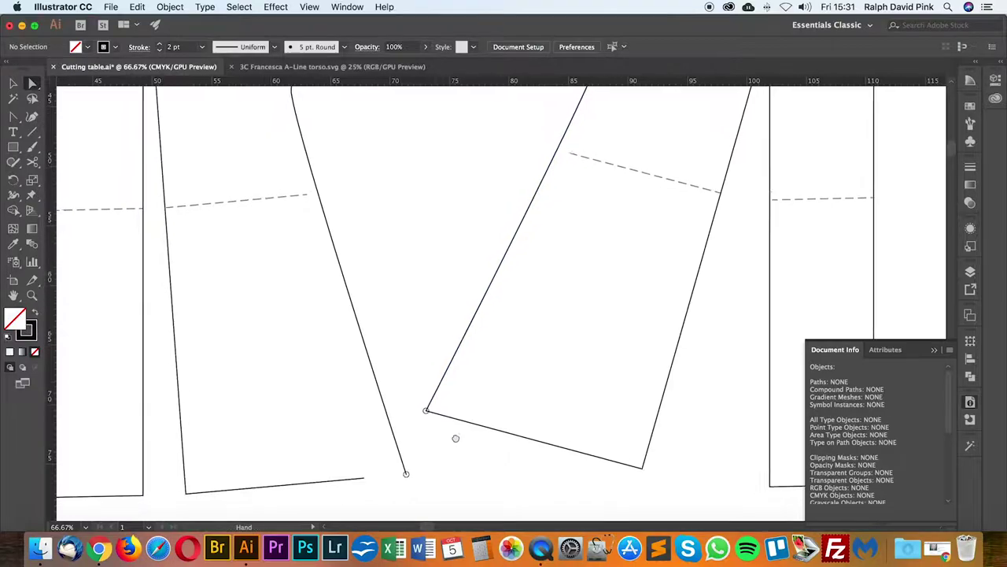
pyautogui.moveTo(456, 439); pyautogui.dragTo(466, 424)
pyautogui.click(450, 368)
pyautogui.moveTo(503, 380); pyautogui.dragTo(554, 327)
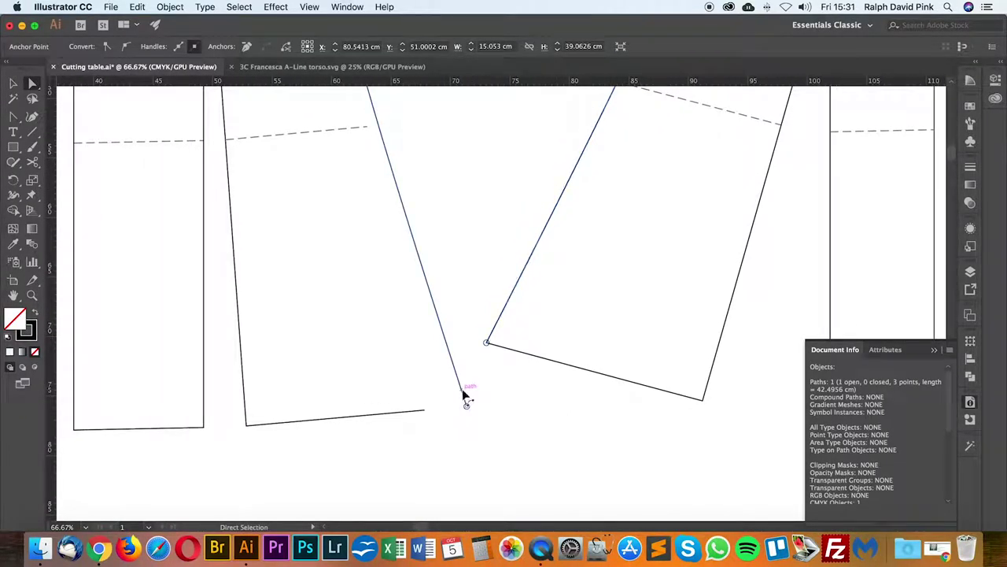
pyautogui.click(462, 392)
pyautogui.press('super+equal')
pyautogui.press('super+equal')
pyautogui.moveTo(526, 410); pyautogui.dragTo(392, 163)
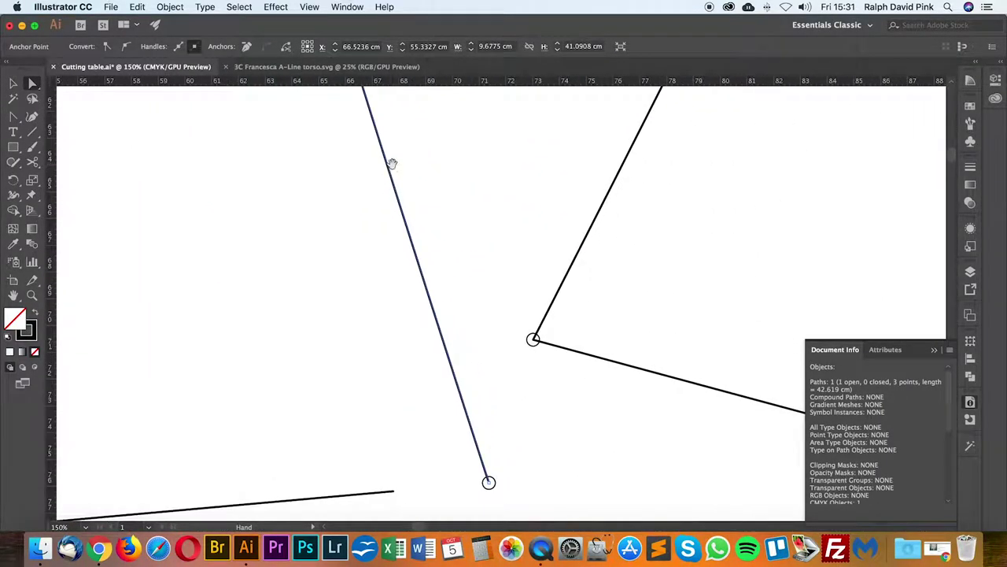
pyautogui.moveTo(507, 313); pyautogui.dragTo(439, 208)
pyautogui.click(488, 384)
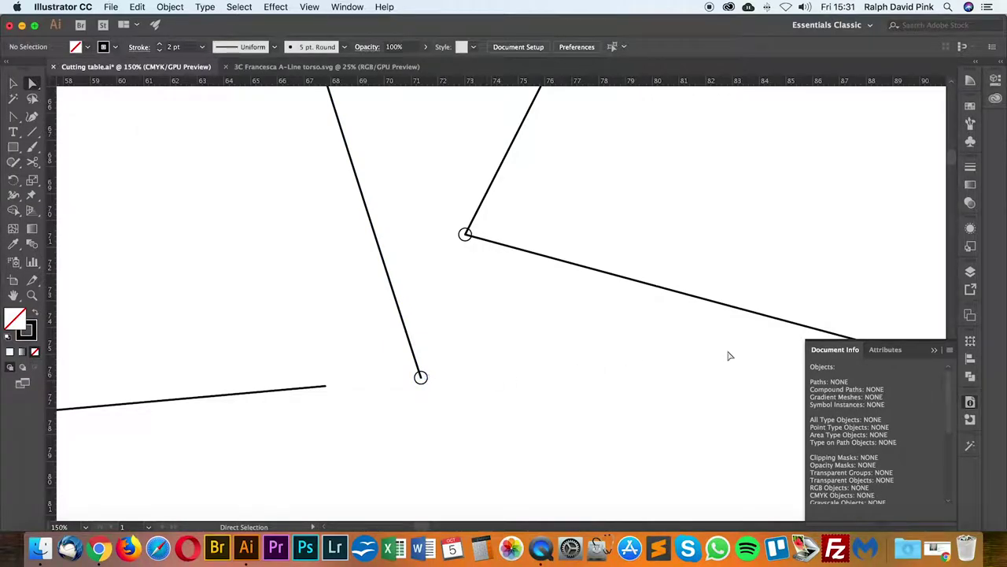
pyautogui.click(935, 350)
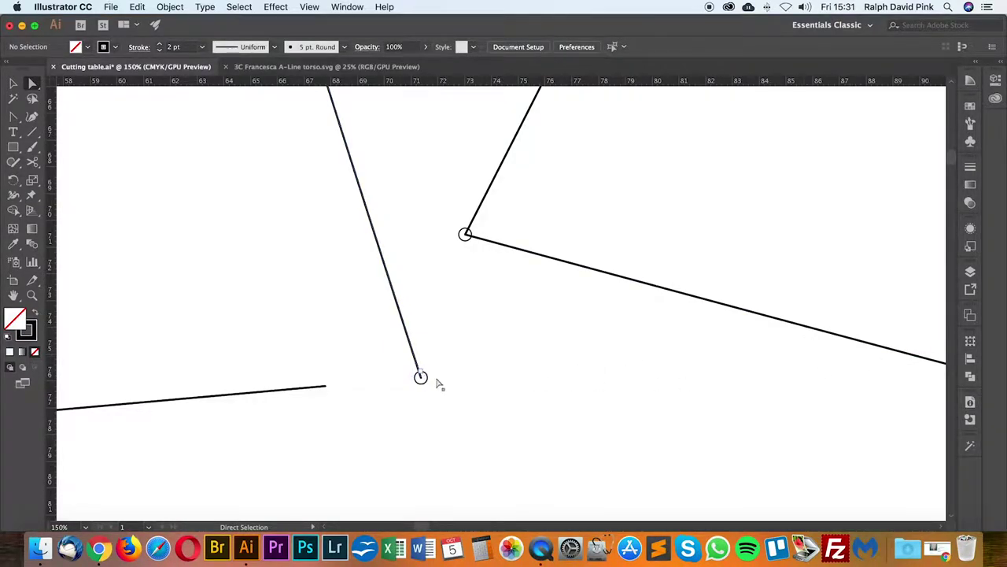
# Step: Move the small circle at the left side seam's hem end by 0 cm horizontally and -0.2 cm vertically
pyautogui.press('v')
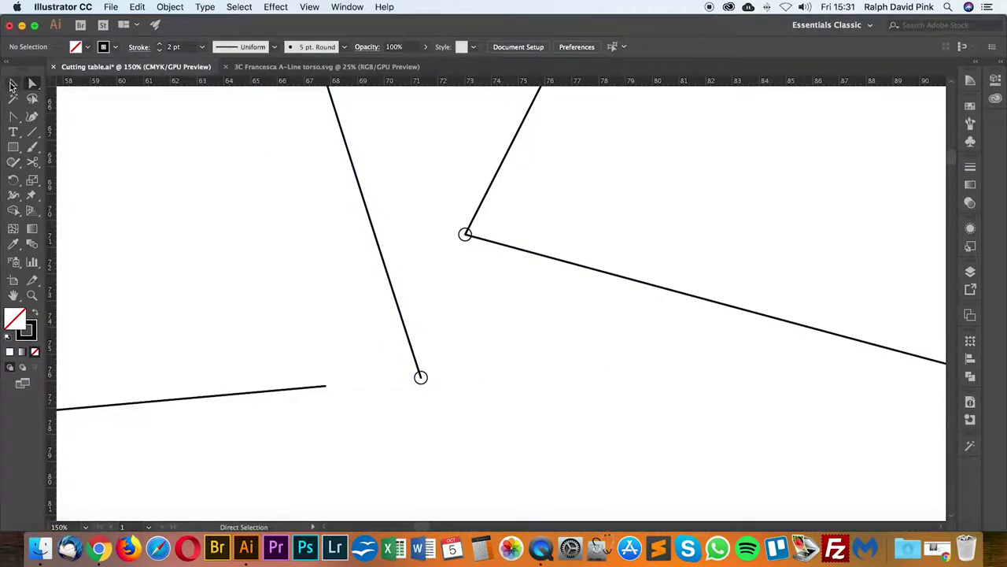
pyautogui.click(423, 382)
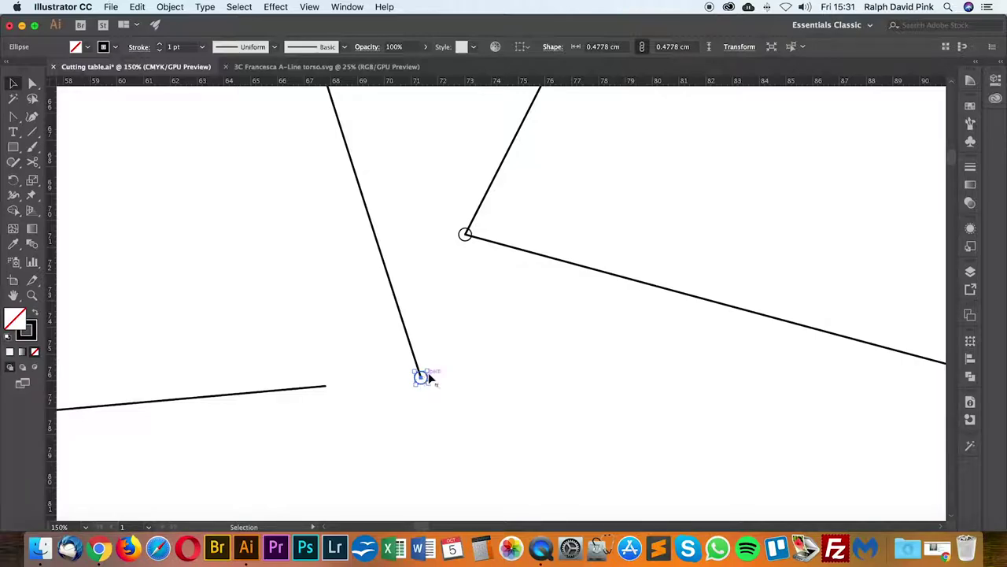
pyautogui.press('Return')
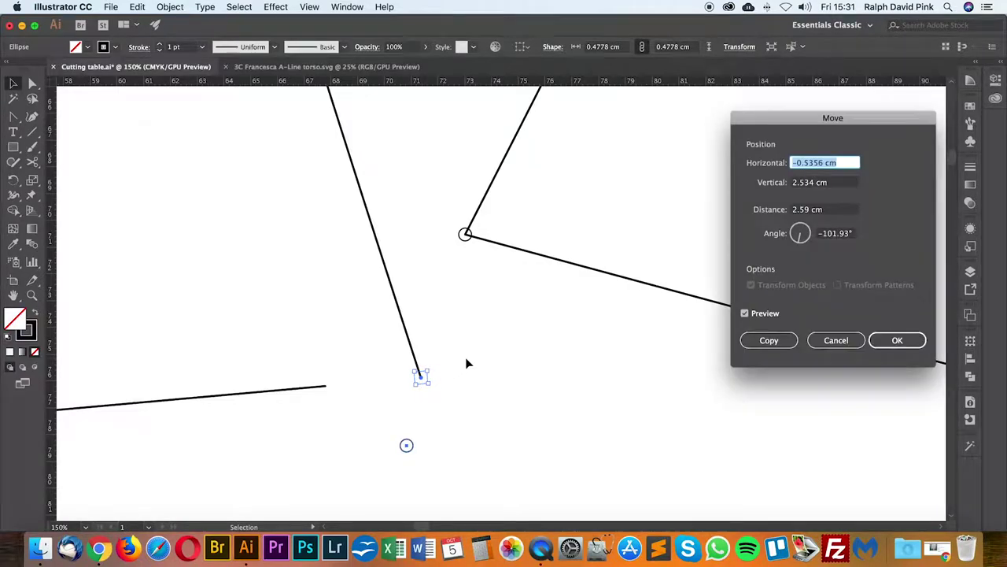
pyautogui.write('0')
pyautogui.press('Tab')
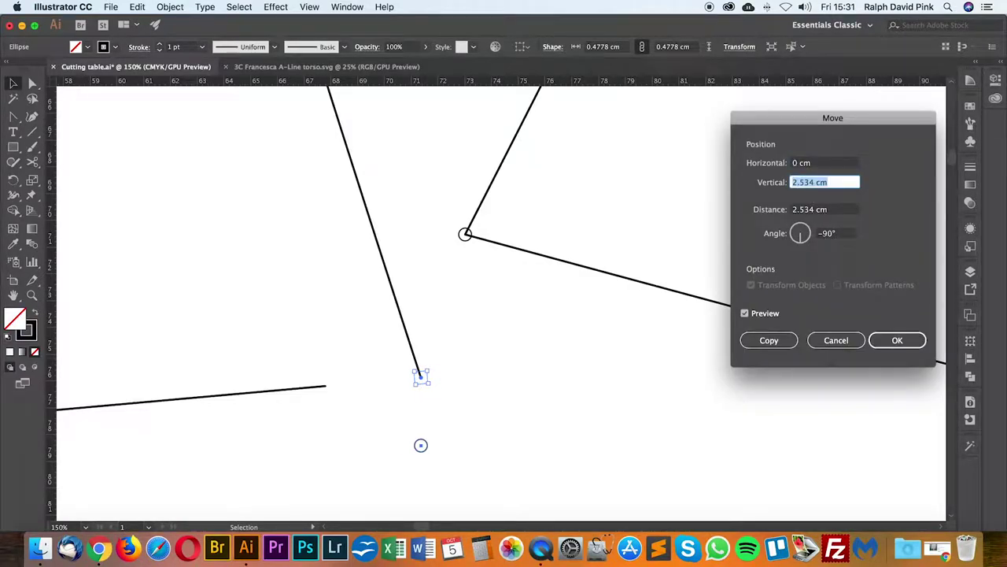
pyautogui.write('-0.2')
pyautogui.click(757, 315)
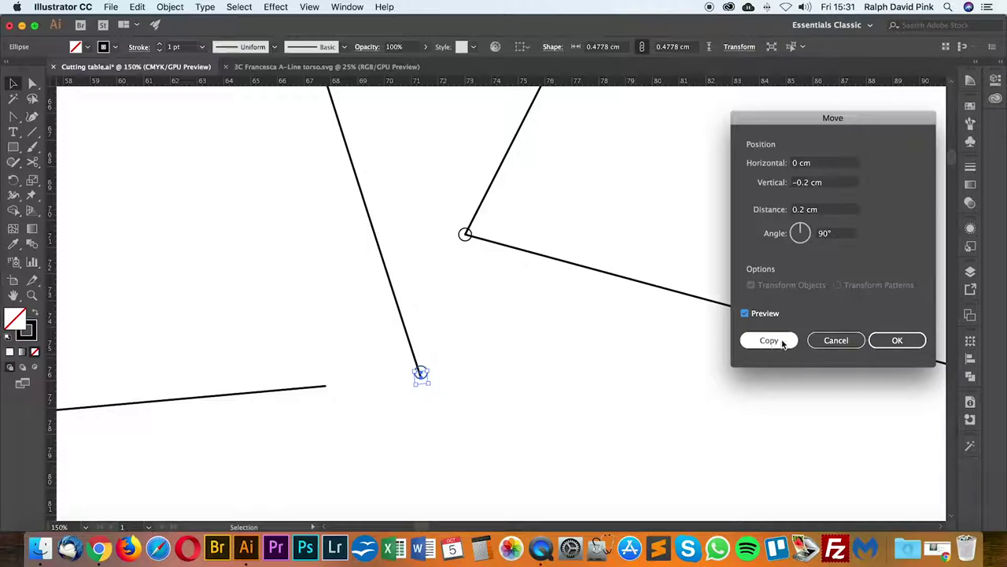
pyautogui.click(896, 340)
pyautogui.press('super+equal')
pyautogui.press('super+equal')
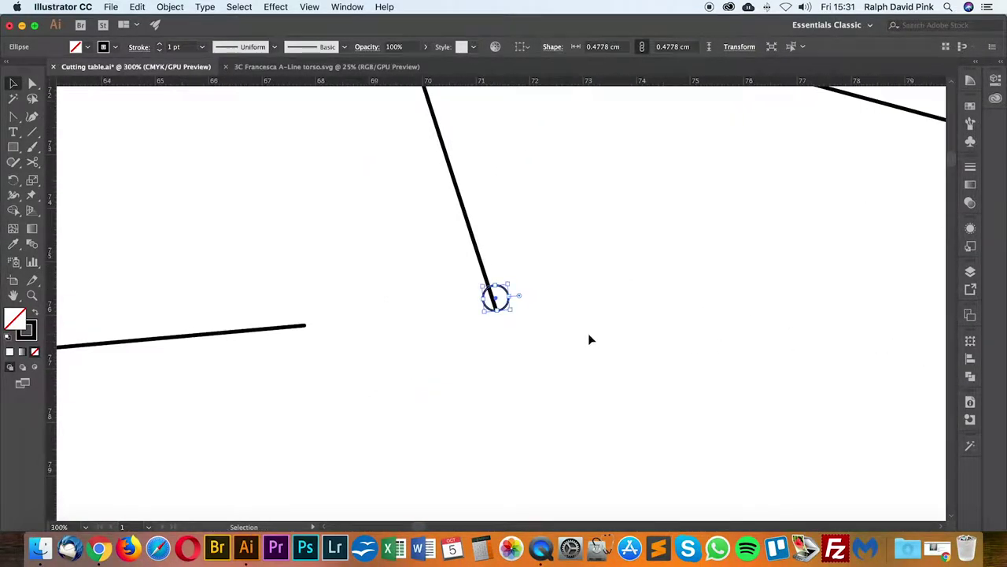
pyautogui.click(14, 180)
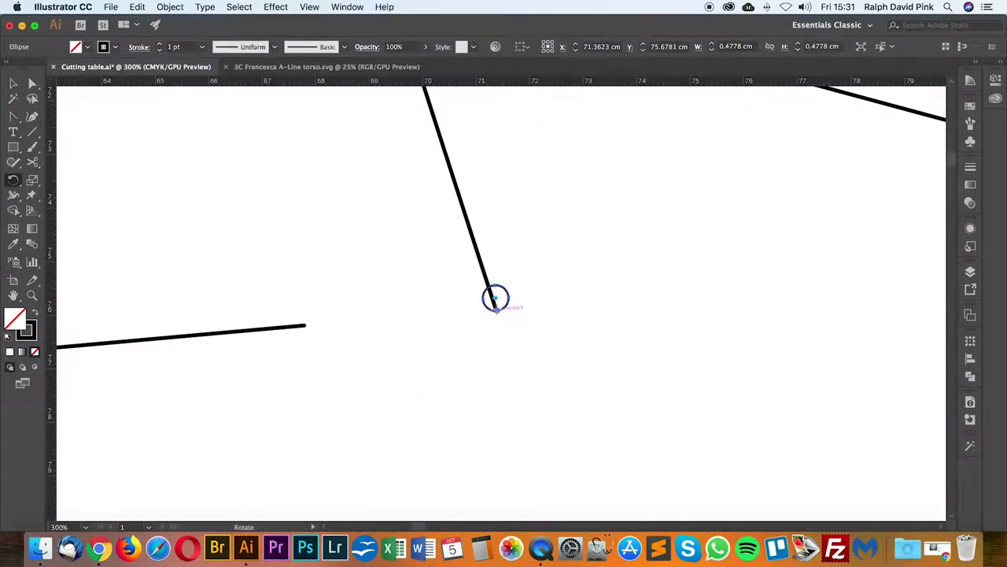
pyautogui.moveTo(587, 272); pyautogui.dragTo(484, 375)
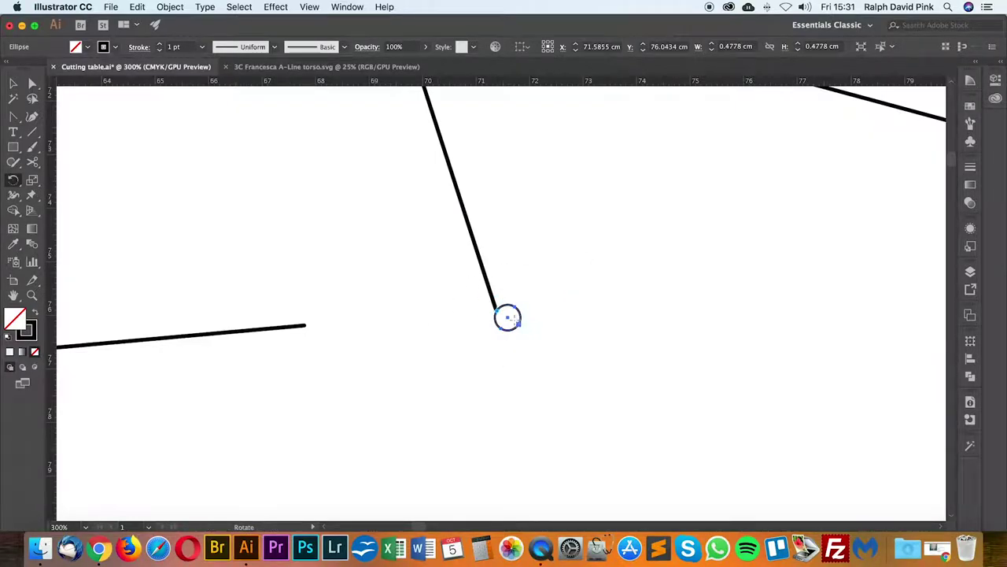
pyautogui.press('super+z')
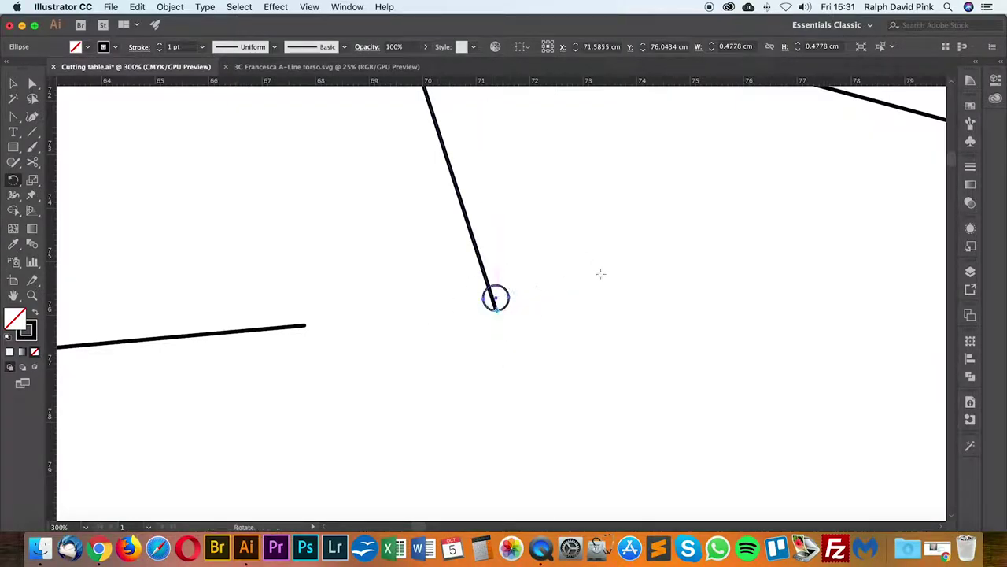
# Step: Rotate the circle about the left side seam's hem end until it centres on the seam, and snap the seam's endpoint to its centre
pyautogui.moveTo(496, 299)
pyautogui.mouseDown()
pyautogui.moveTo(524, 317)
pyautogui.moveTo(493, 298)
pyautogui.mouseUp()
pyautogui.press('a')
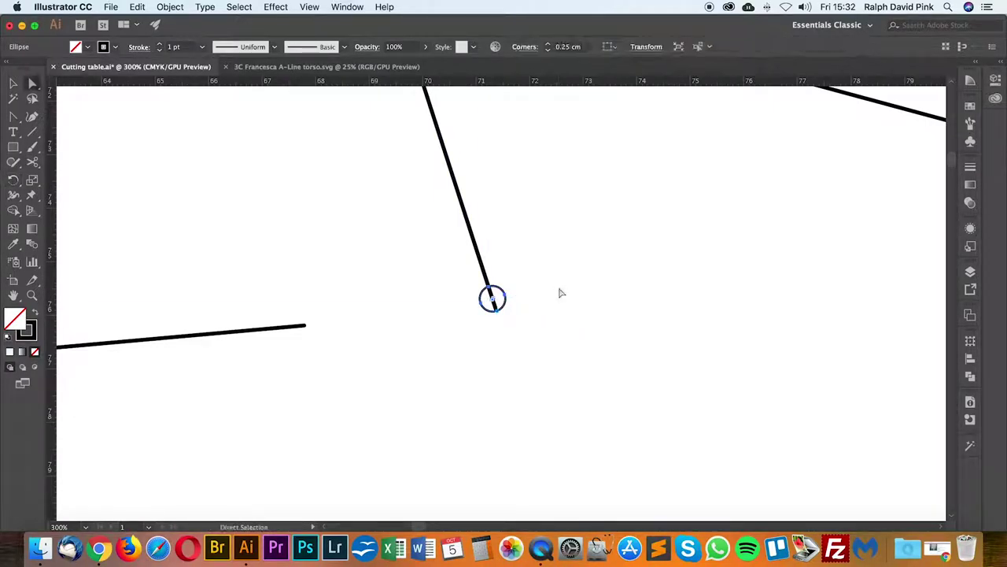
pyautogui.click(560, 292)
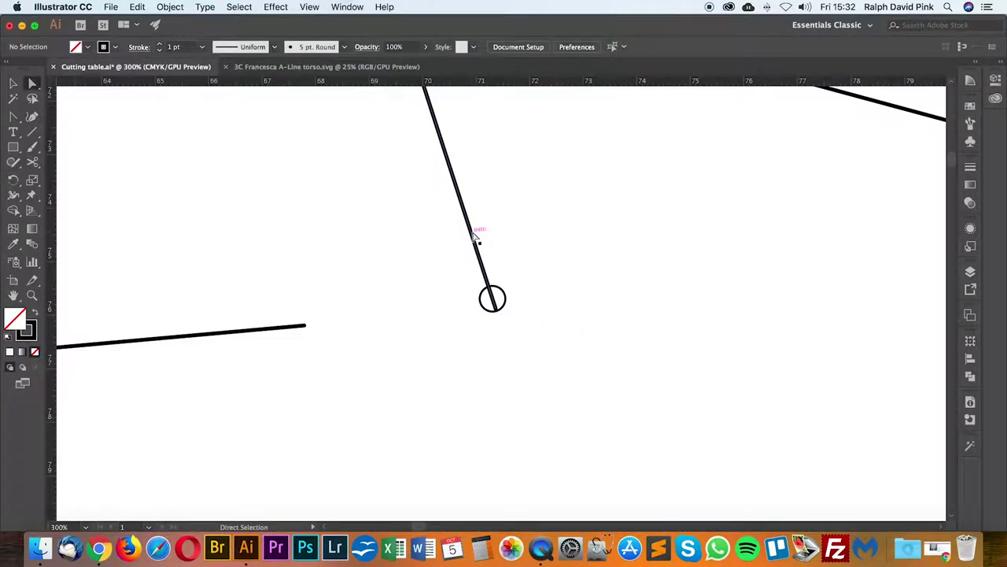
pyautogui.click(480, 262)
pyautogui.moveTo(493, 299)
pyautogui.mouseDown()
pyautogui.moveTo(496, 310)
pyautogui.moveTo(496, 242)
pyautogui.moveTo(493, 298)
pyautogui.mouseUp()
pyautogui.click(521, 263)
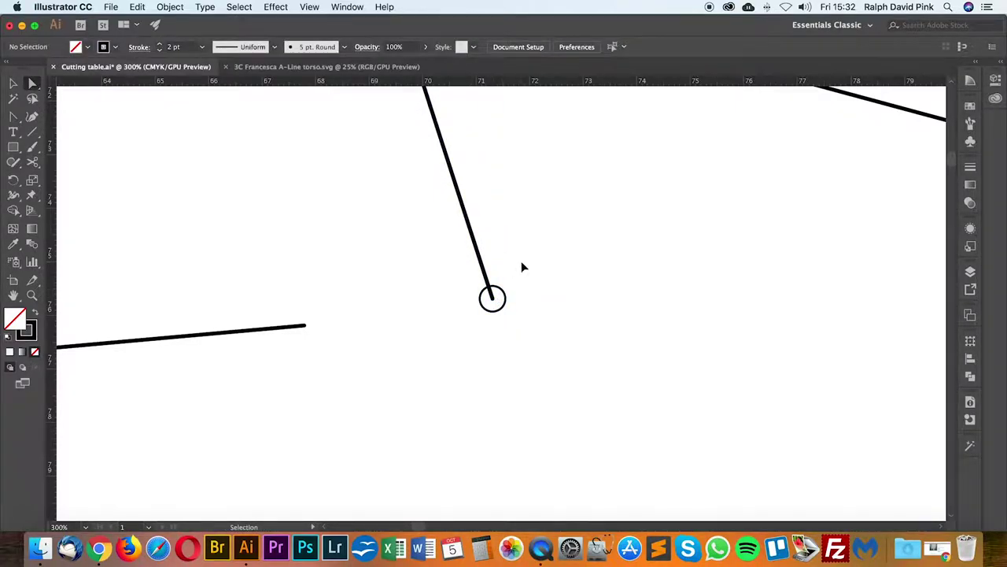
# Step: Measure the left and right side seams' path lengths with Document Info, and close the readout
pyautogui.press('super+minus')
pyautogui.press('super+minus')
pyautogui.press('super+minus')
pyautogui.press('super+minus')
pyautogui.press('super+minus')
pyautogui.moveTo(523, 260); pyautogui.dragTo(442, 422)
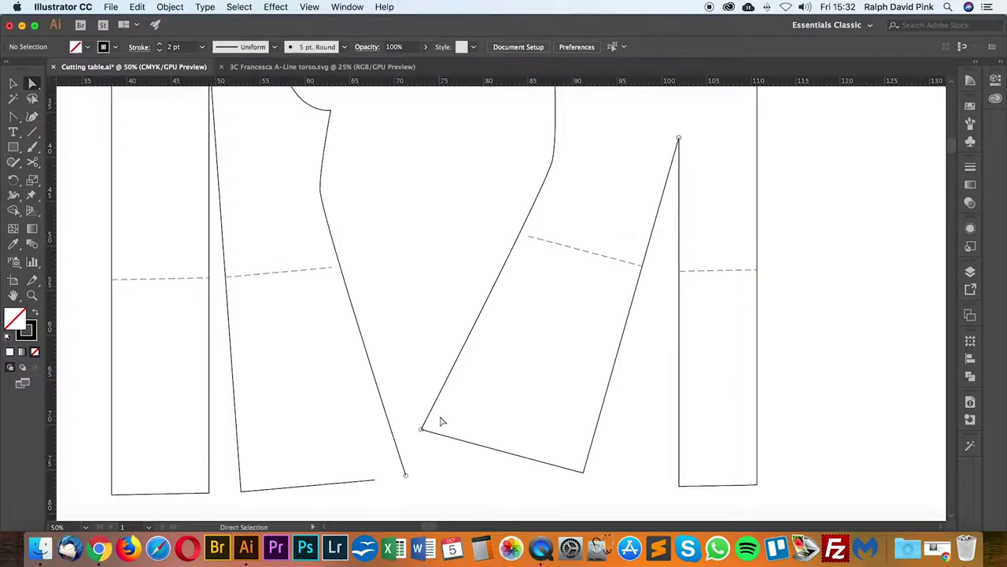
pyautogui.click(336, 249)
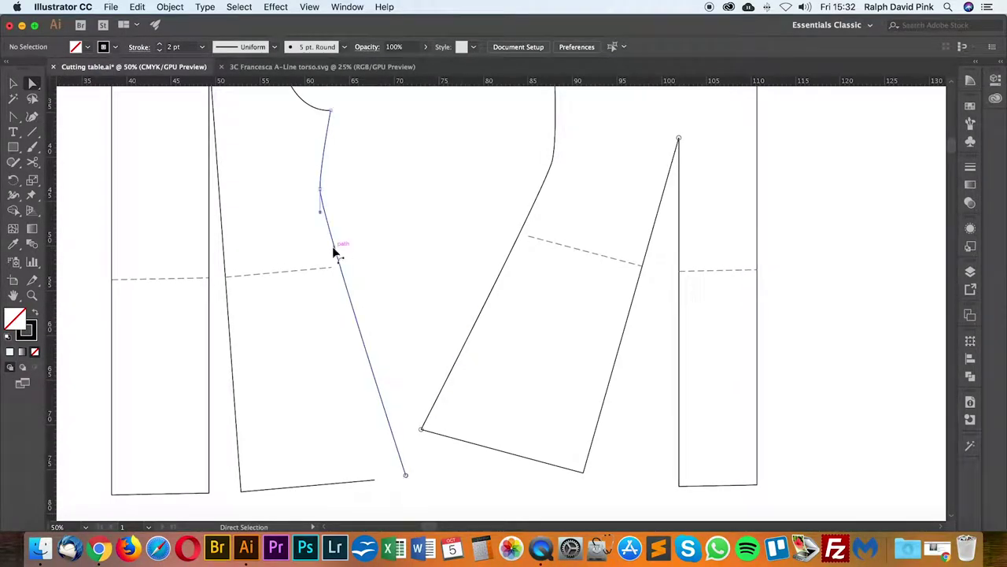
pyautogui.click(971, 402)
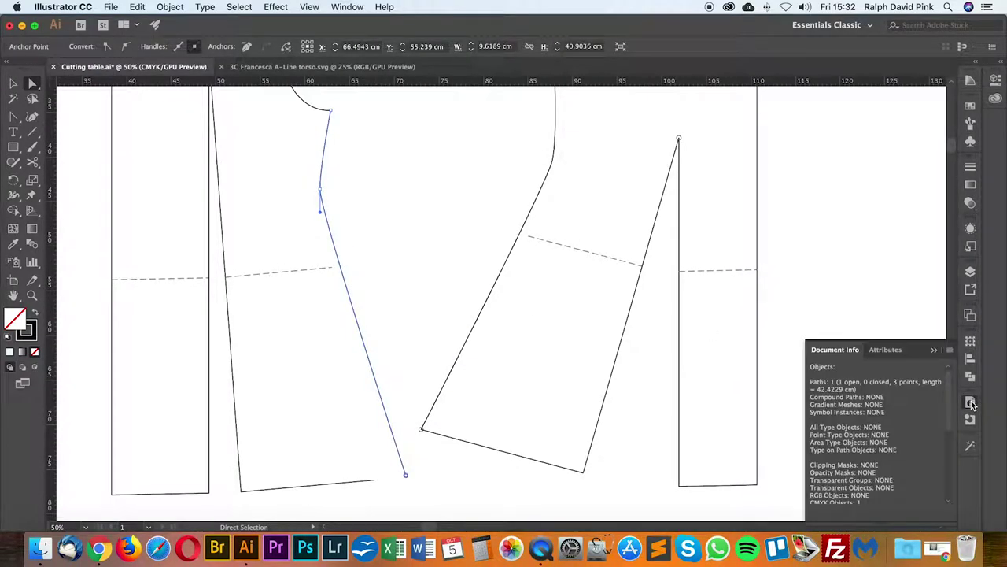
pyautogui.click(501, 269)
pyautogui.click(858, 306)
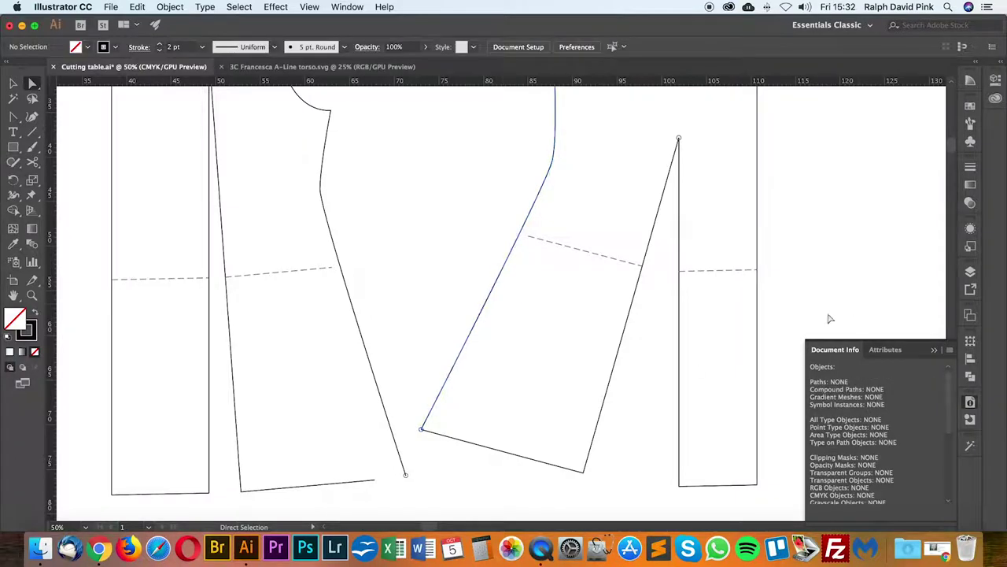
pyautogui.press('super+minus')
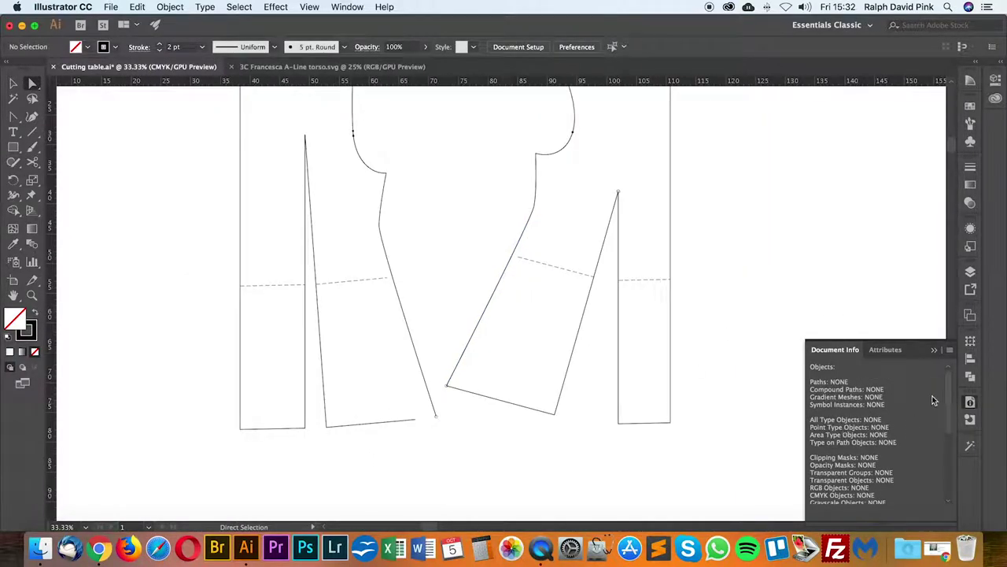
pyautogui.click(934, 349)
# Step: Draw a rectangle about 16.34 by 4.07 cm from the outer hem corner of the leftmost panel, extending inward over the neighbouring panel
pyautogui.moveTo(498, 465); pyautogui.dragTo(497, 443)
pyautogui.press('super+plus')
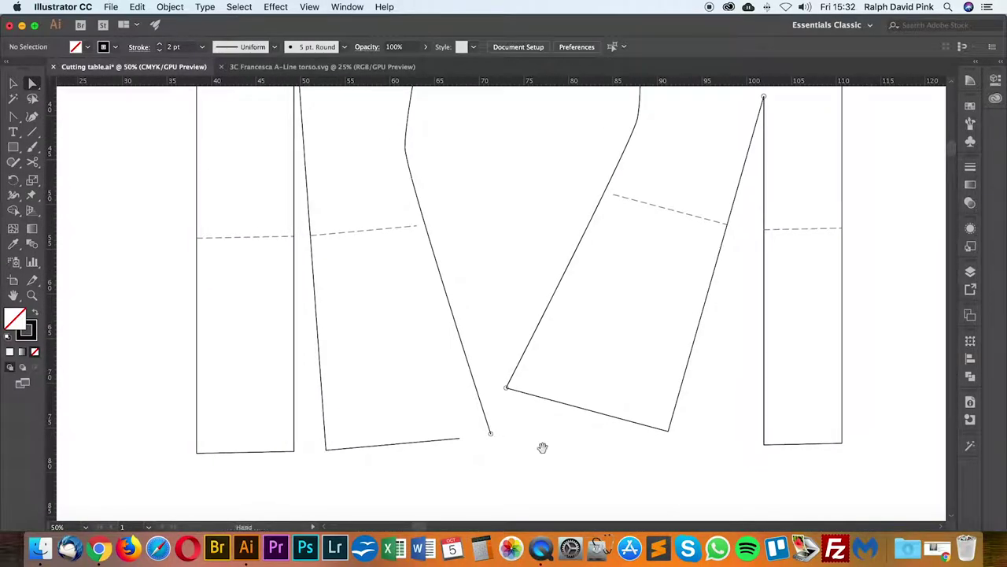
pyautogui.scroll(-3, 527, 425)
pyautogui.hscroll(2, 527, 425)
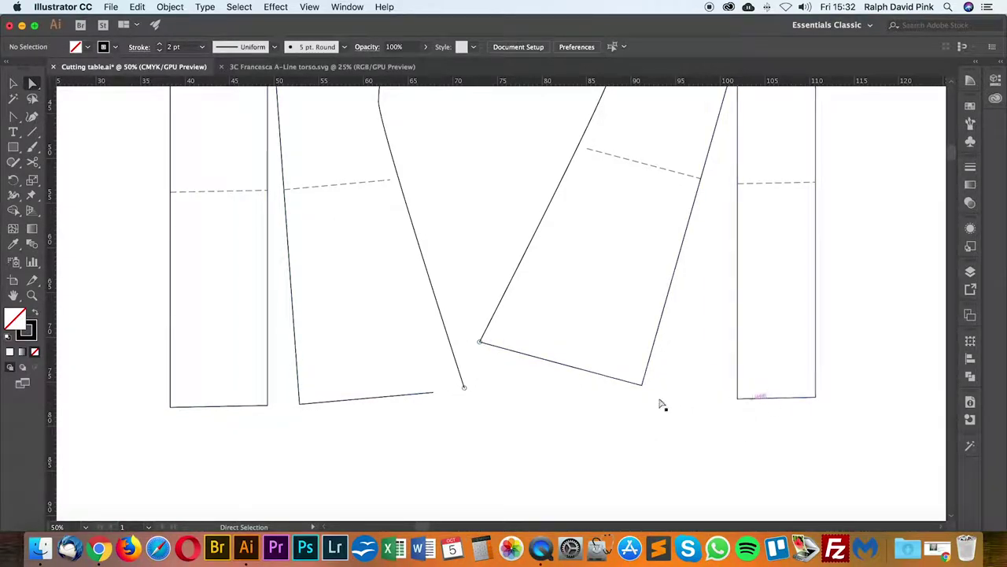
pyautogui.hscroll(-2, 432, 422)
pyautogui.scroll(-1, 432, 422)
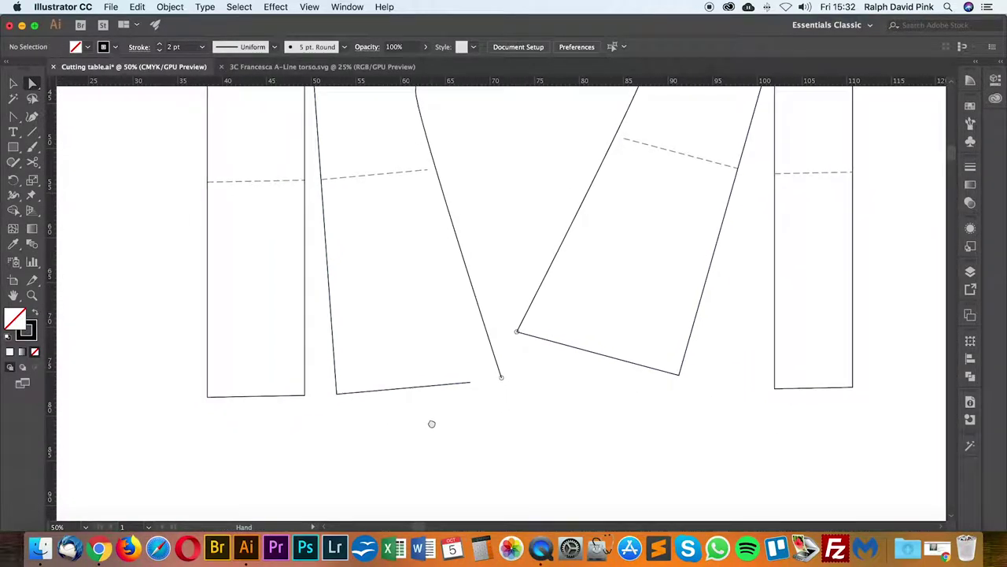
pyautogui.click(13, 150)
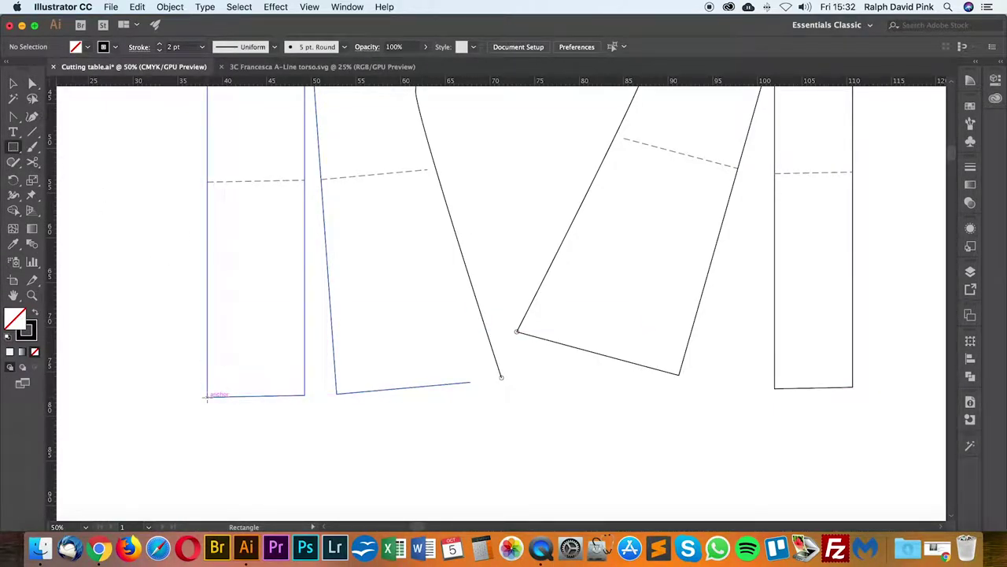
pyautogui.moveTo(207, 396); pyautogui.dragTo(354, 360)
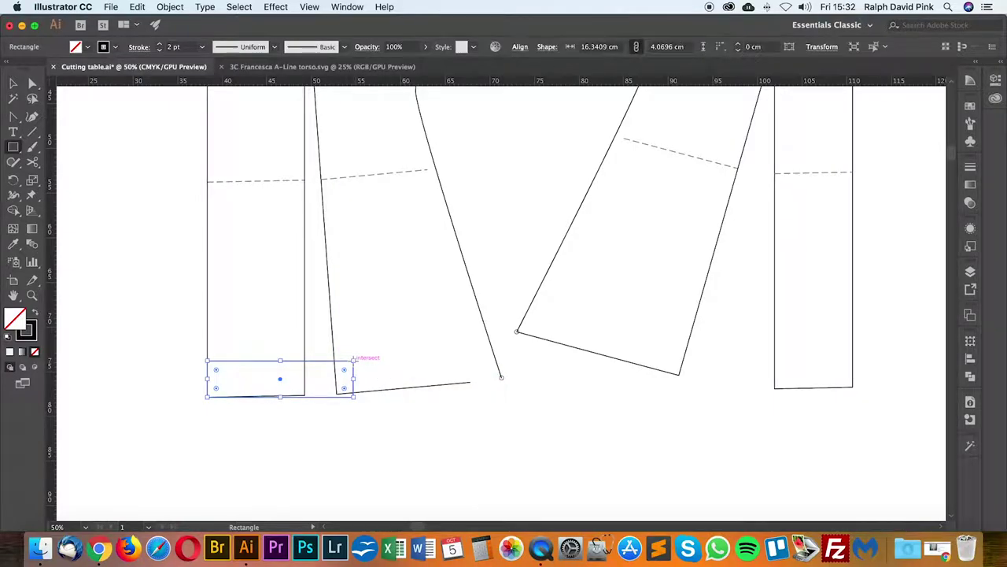
# Step: Copy the grey dashed stroke style from the leftmost panel's horizontal dashed line onto the new rectangle with the Eyedropper
pyautogui.press('super+equal')
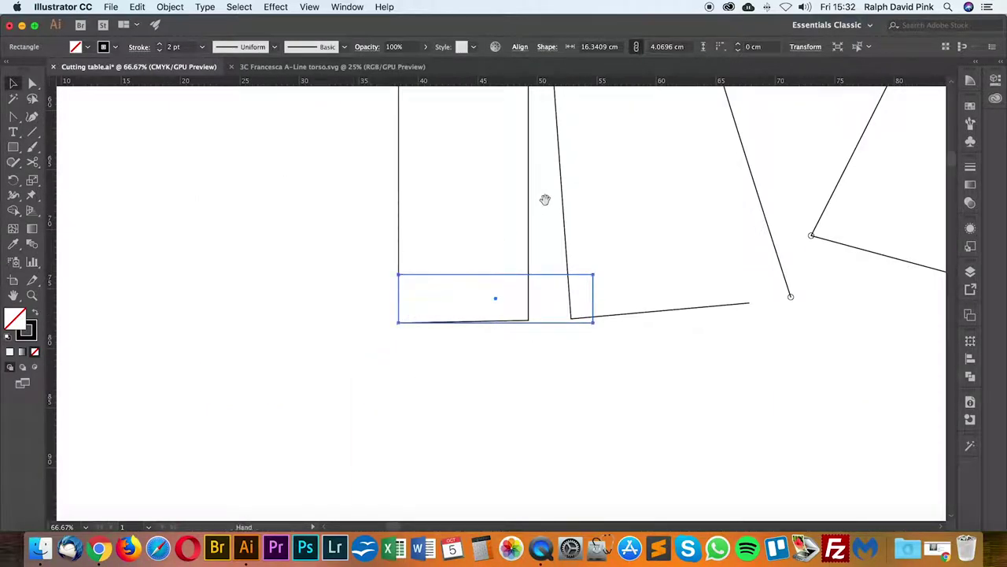
pyautogui.moveTo(544, 198); pyautogui.dragTo(369, 373)
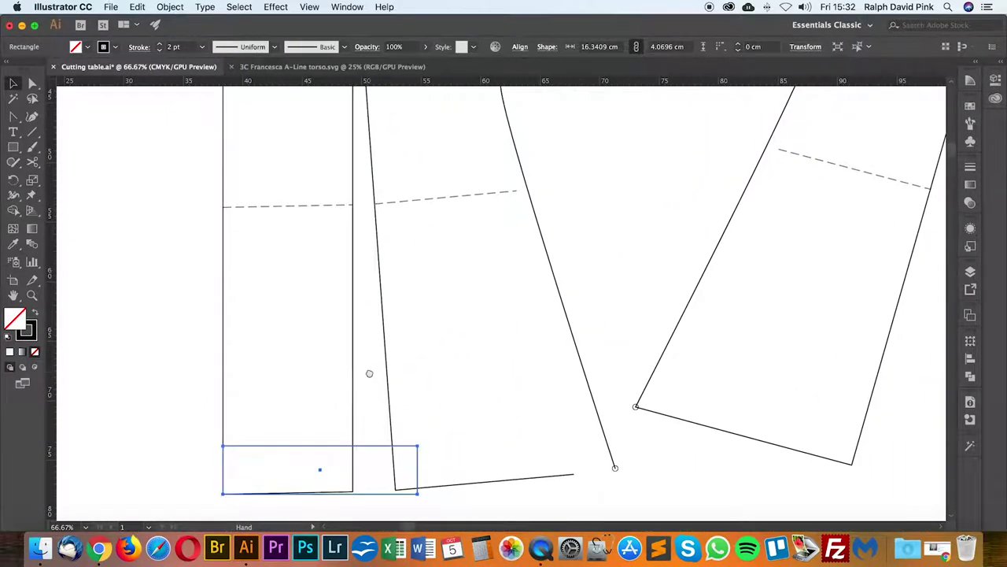
pyautogui.click(13, 244)
pyautogui.click(303, 206)
pyautogui.click(13, 83)
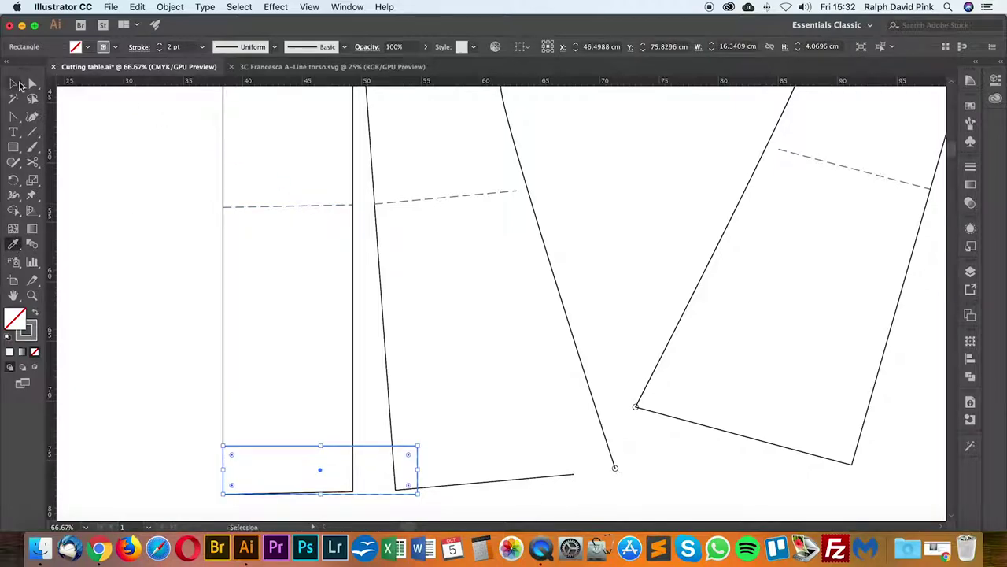
pyautogui.click(170, 227)
pyautogui.moveTo(173, 251); pyautogui.dragTo(235, 138)
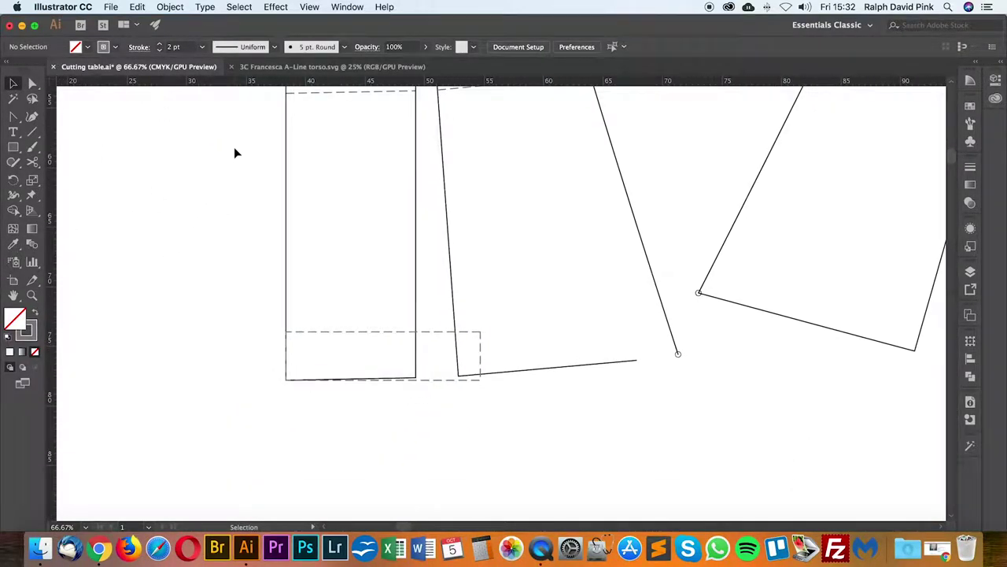
pyautogui.click(372, 340)
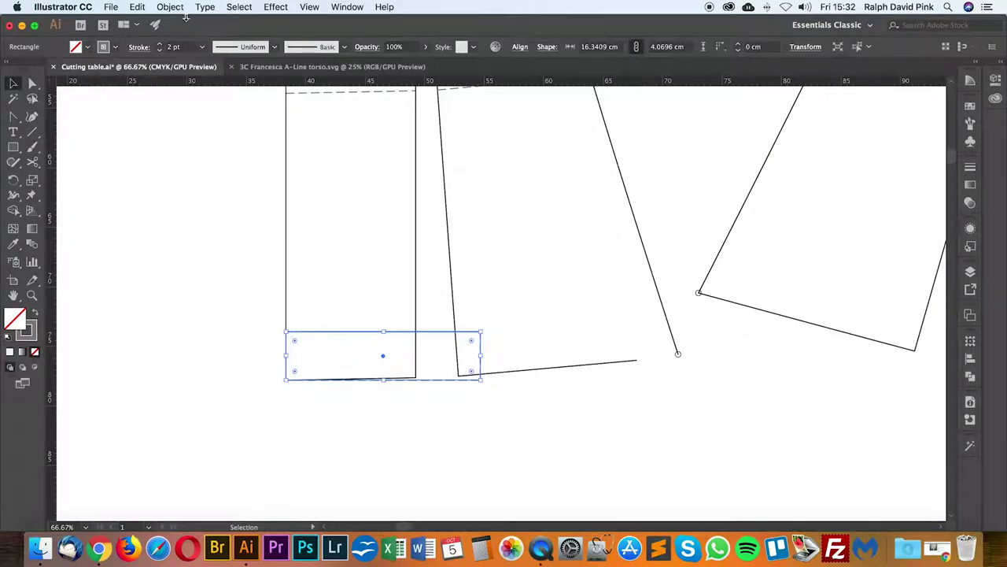
pyautogui.click(135, 8)
pyautogui.click(157, 74)
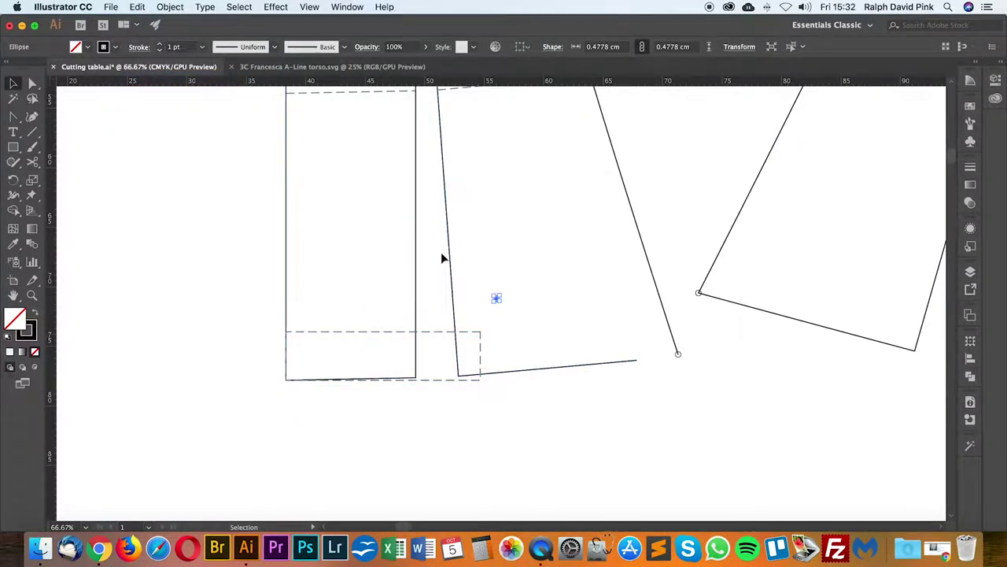
pyautogui.press('Delete')
# Step: Duplicate the dashed rectangle and snap the copy's lower outer corner to the centre of the circle at the left side seam's hem end
pyautogui.click(446, 333)
pyautogui.press('super+c')
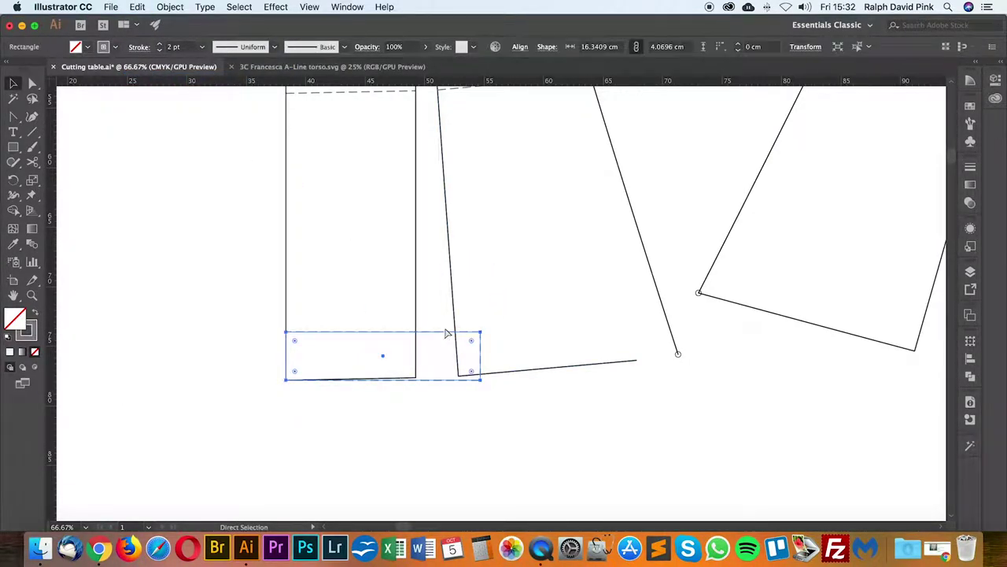
pyautogui.press('super+v')
pyautogui.click(598, 335)
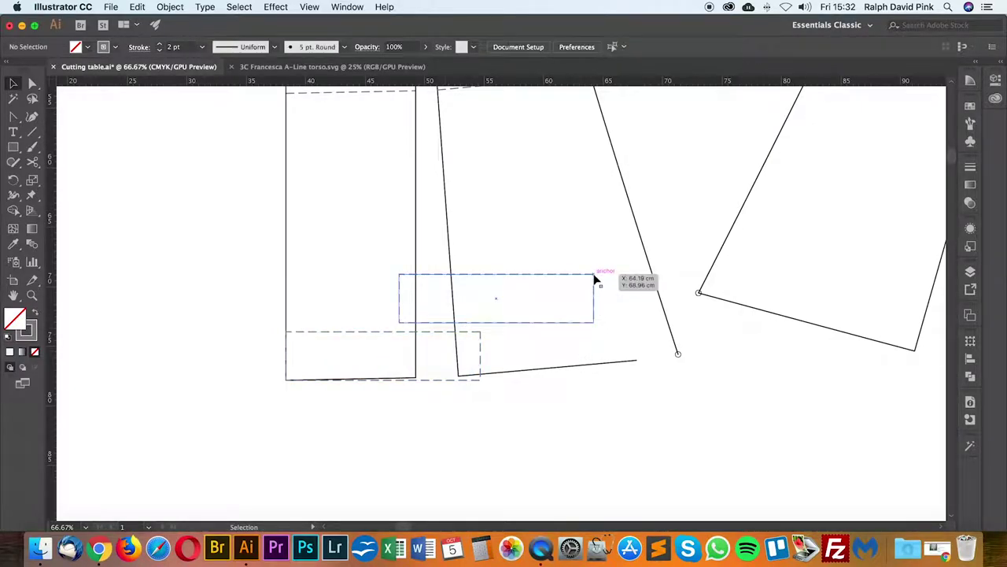
pyautogui.moveTo(594, 323); pyautogui.dragTo(679, 354)
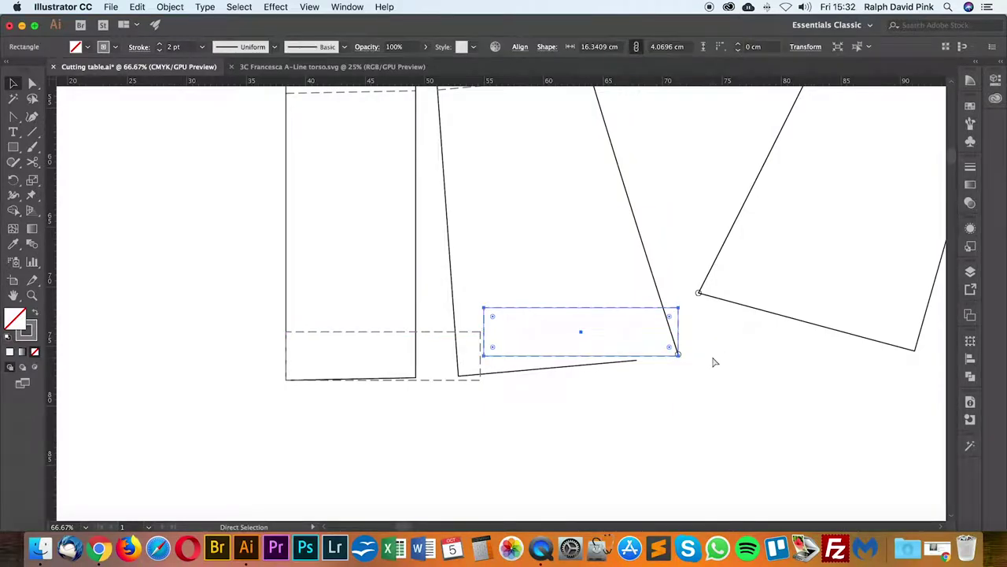
pyautogui.press('super+equal')
pyautogui.press('super+equal')
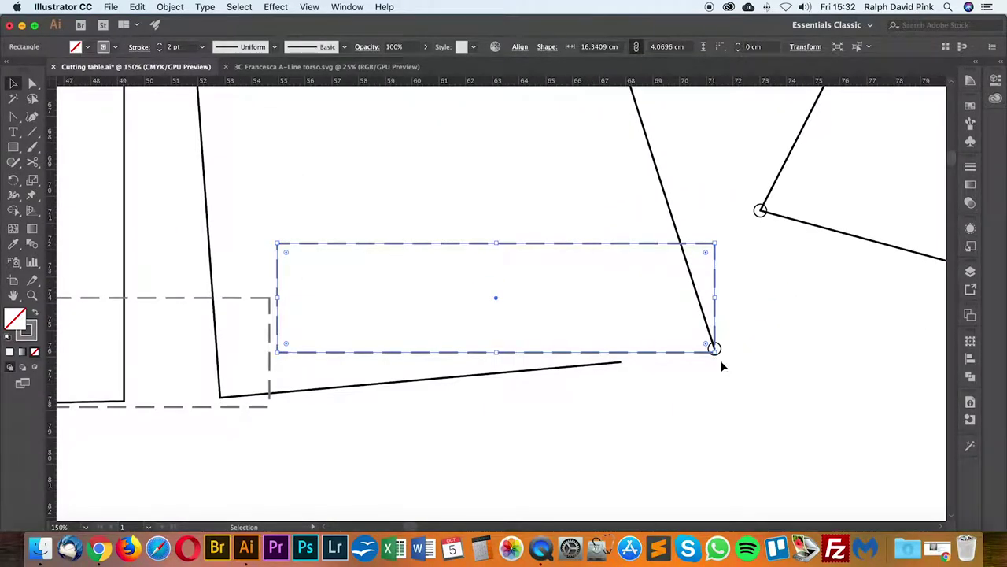
pyautogui.click(721, 361)
pyautogui.moveTo(696, 351)
pyautogui.mouseDown()
pyautogui.moveTo(621, 314)
pyautogui.moveTo(714, 349)
pyautogui.mouseUp()
pyautogui.click(636, 334)
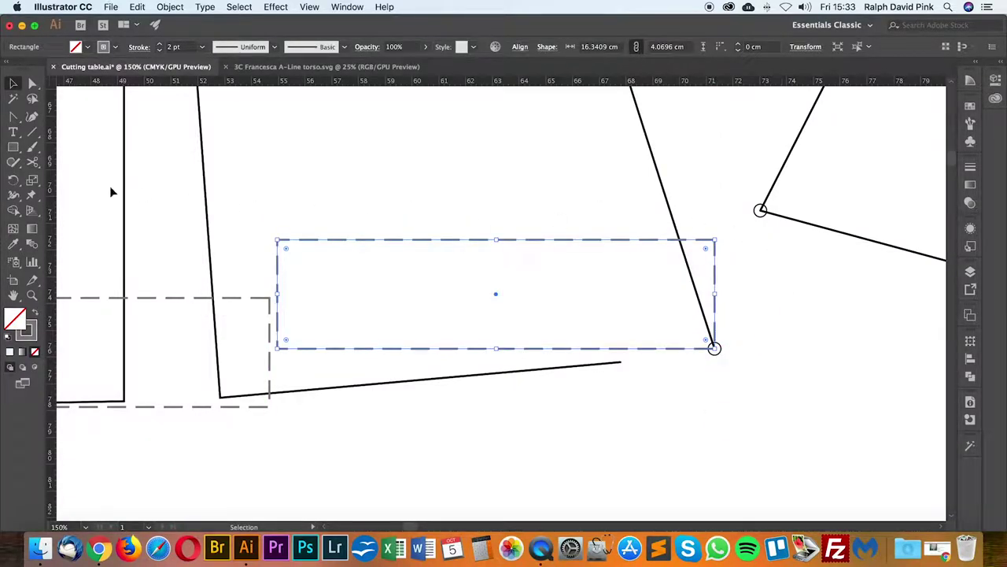
# Step: Rotate the copied rectangle about its corner at the hem end until its short side lies along the left side seam
pyautogui.click(14, 180)
pyautogui.click(714, 349)
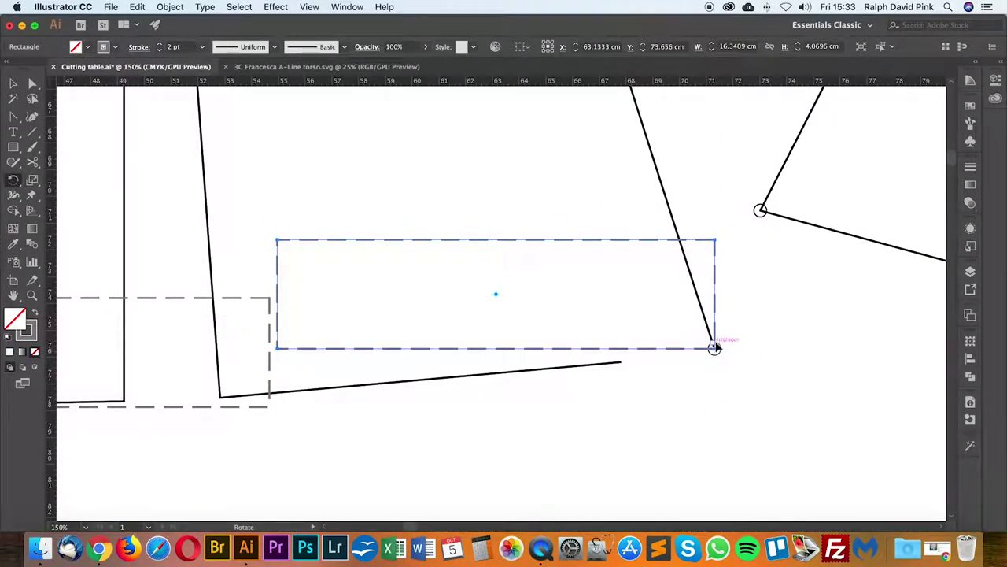
pyautogui.moveTo(714, 244); pyautogui.dragTo(684, 250)
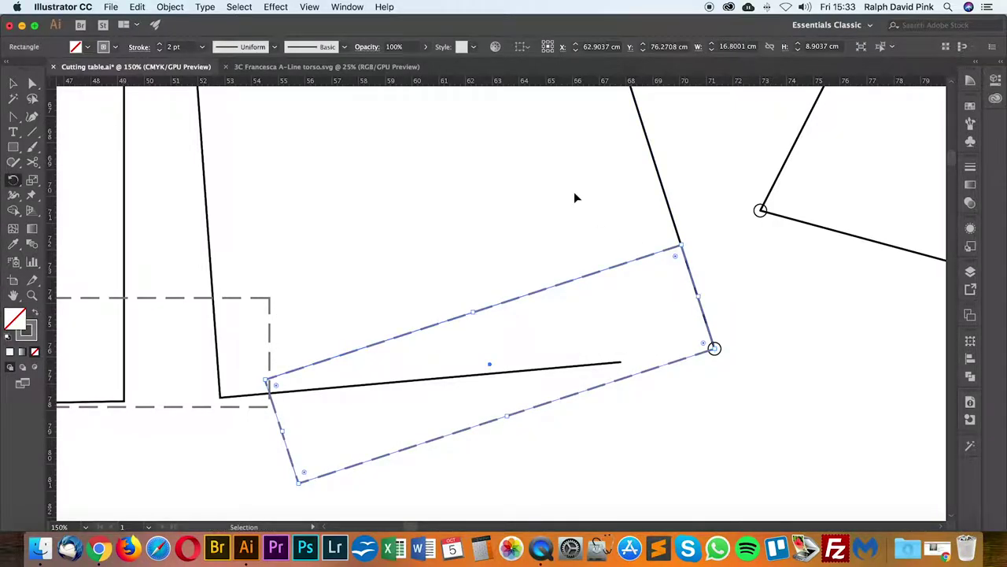
# Step: Examine the left piece's hem line against both dashed right-angle guides, and clear the selection
pyautogui.press('super+minus')
pyautogui.press('super+minus')
pyautogui.moveTo(560, 223); pyautogui.dragTo(608, 255)
pyautogui.press('v')
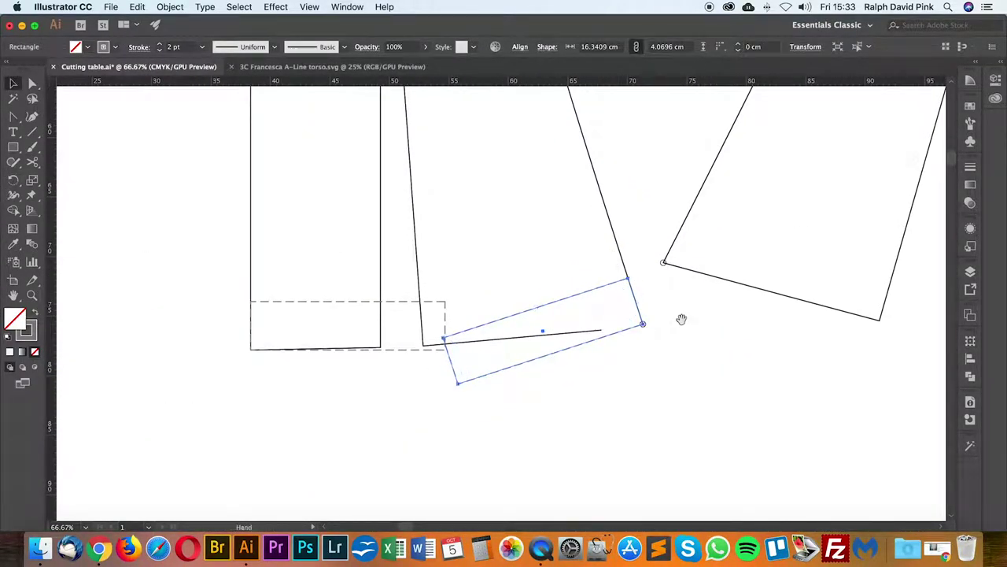
pyautogui.hscroll(3, 654, 299)
pyautogui.scroll(1, 653, 299)
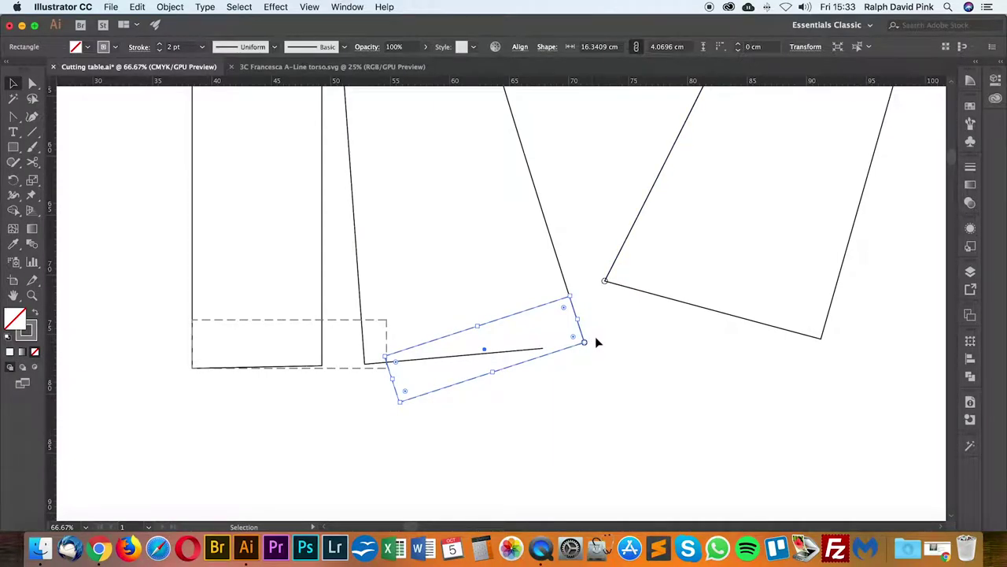
pyautogui.press('space')
pyautogui.moveTo(562, 377); pyautogui.dragTo(614, 350)
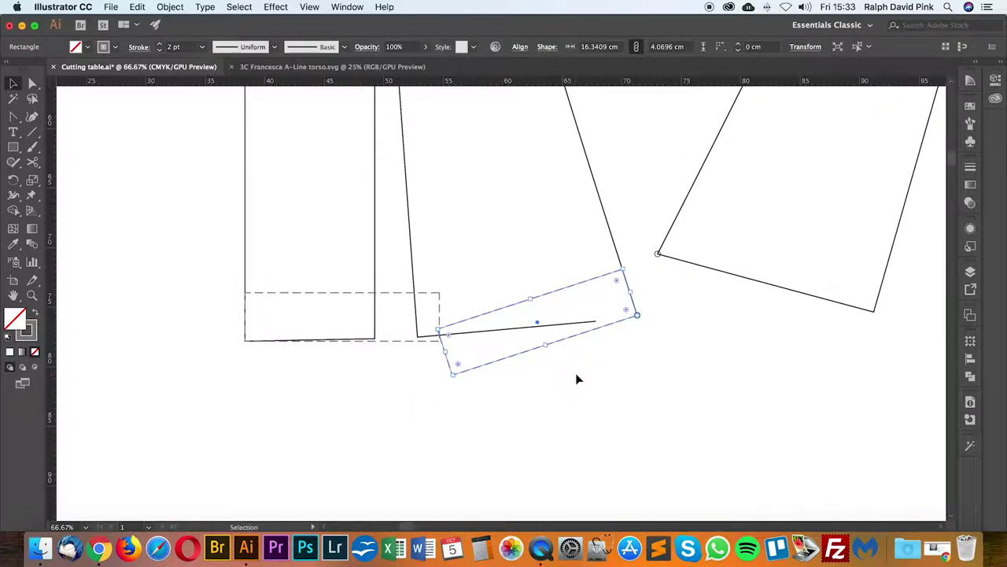
pyautogui.press('super+plus')
pyautogui.press('space')
pyautogui.moveTo(451, 405); pyautogui.dragTo(640, 421)
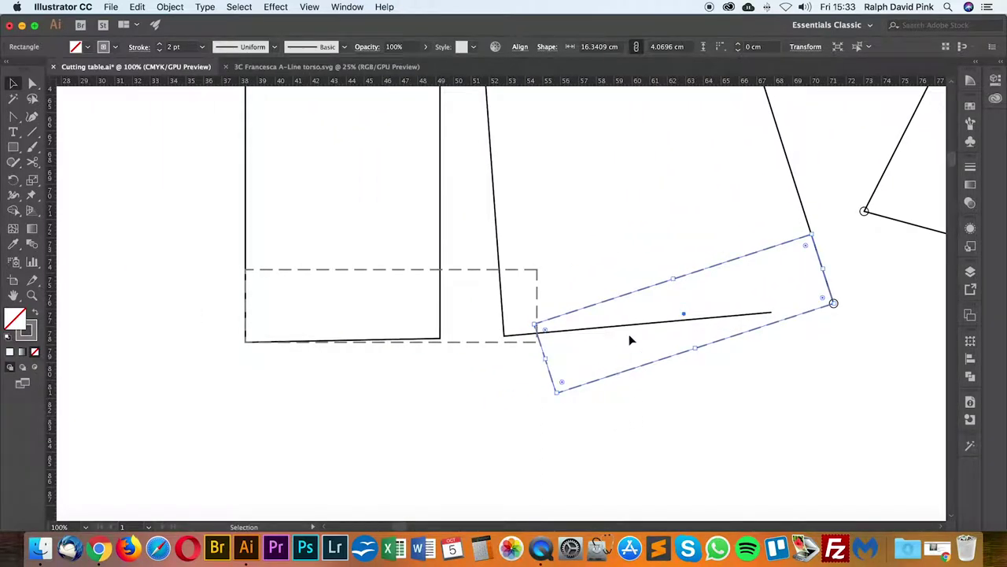
pyautogui.click(645, 225)
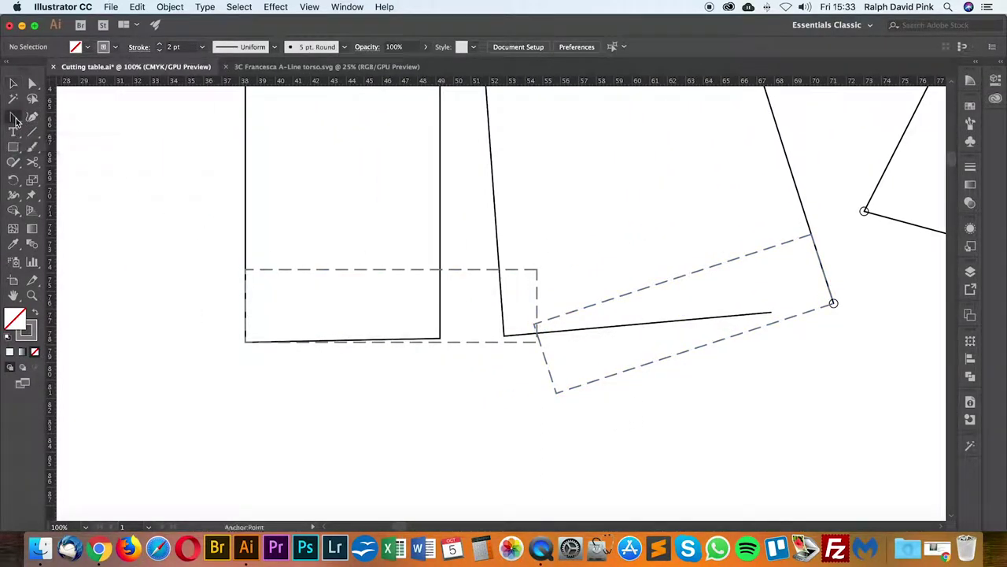
# Step: Try a hem line from the leftmost panel's lower outer corner to the side seam circle, curving its start horizontally
pyautogui.moveTo(13, 117); pyautogui.dragTo(70, 115)
pyautogui.click(246, 344)
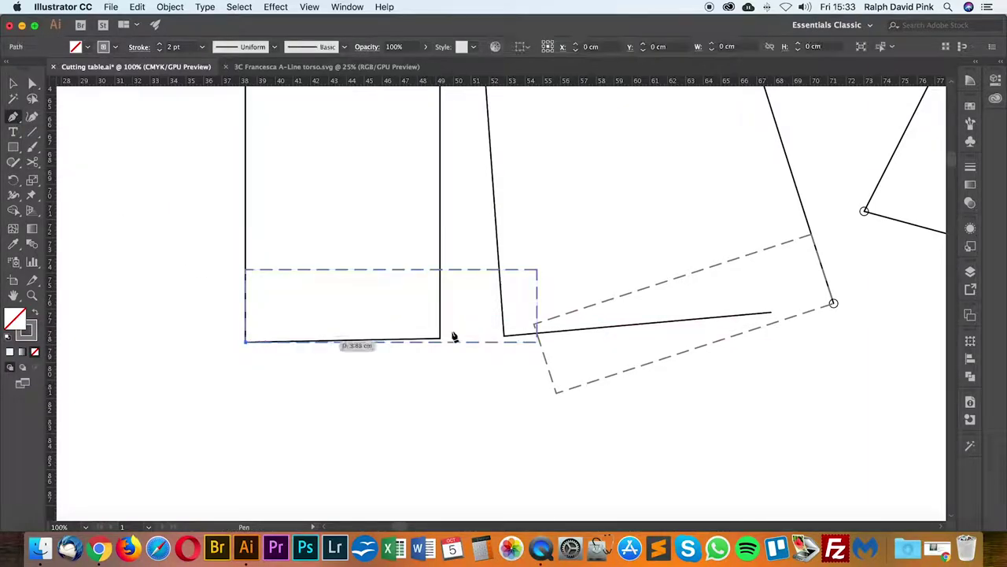
pyautogui.click(834, 305)
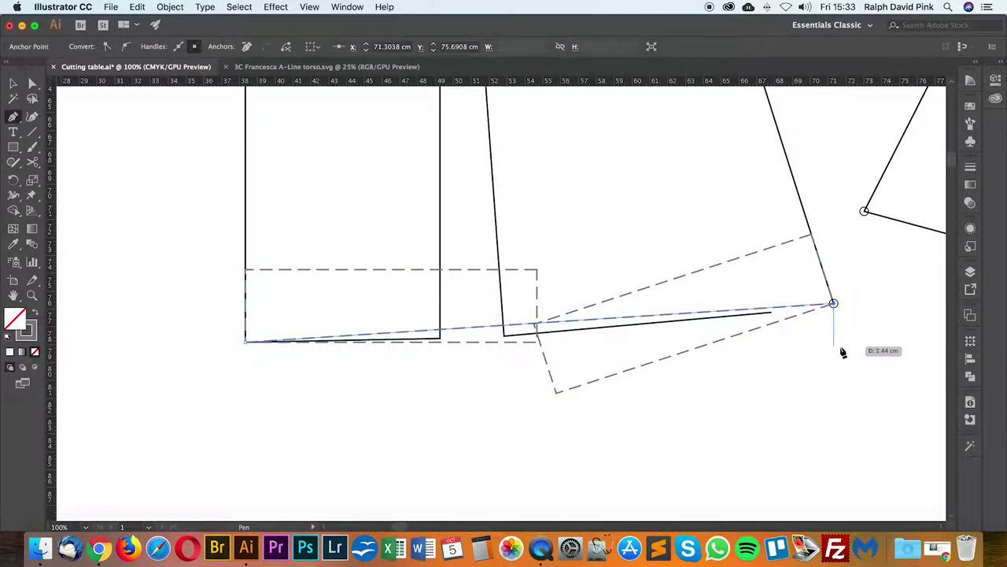
pyautogui.moveTo(246, 341); pyautogui.dragTo(593, 362)
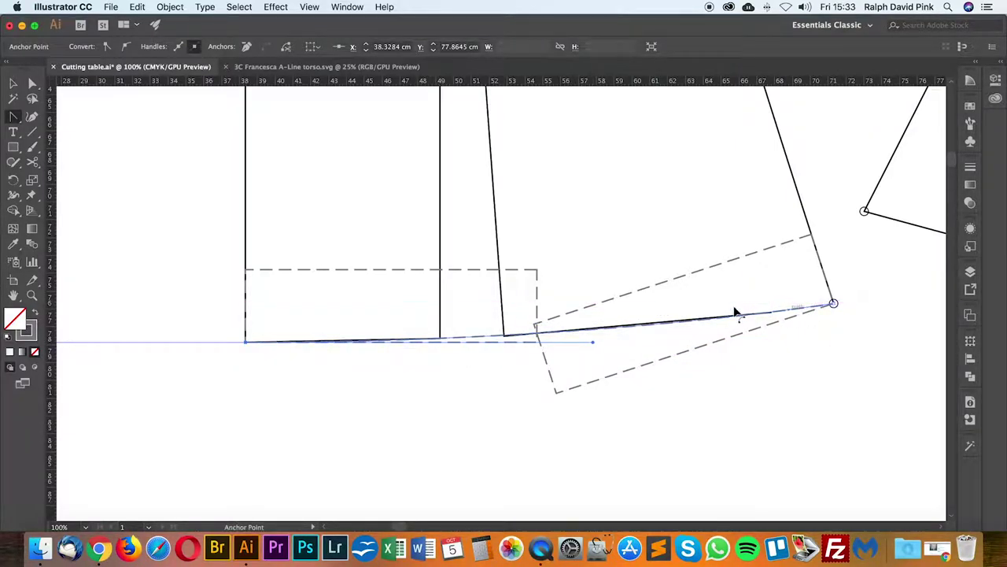
pyautogui.press('super+shift+a')
pyautogui.press('a')
pyautogui.press('super+minus')
pyautogui.press('super+minus')
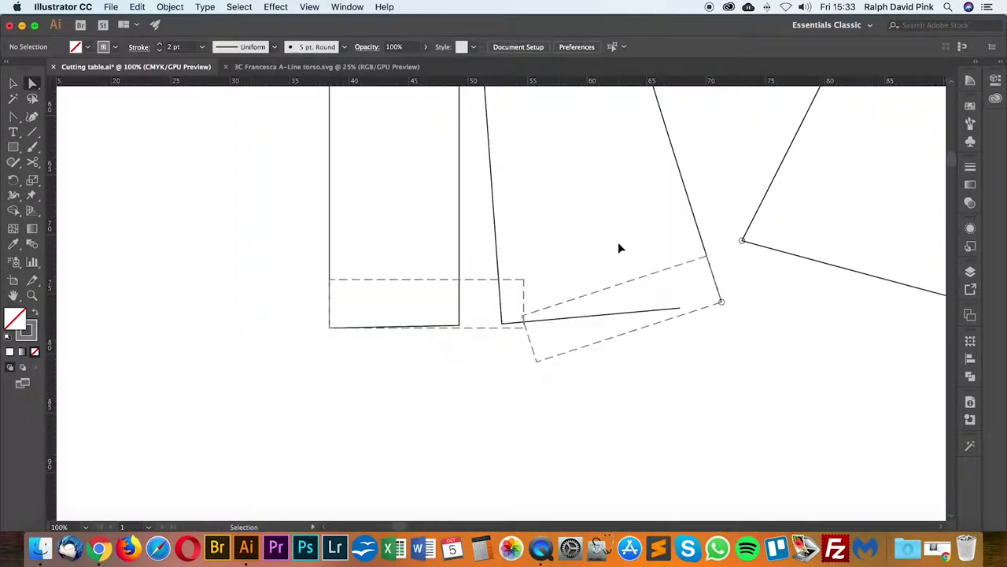
# Step: Try a curved hem line from the side seam circle to a point below the leftmost panel's outer corner, with a horizontal end handle
pyautogui.moveTo(619, 244); pyautogui.dragTo(565, 242)
pyautogui.press('v')
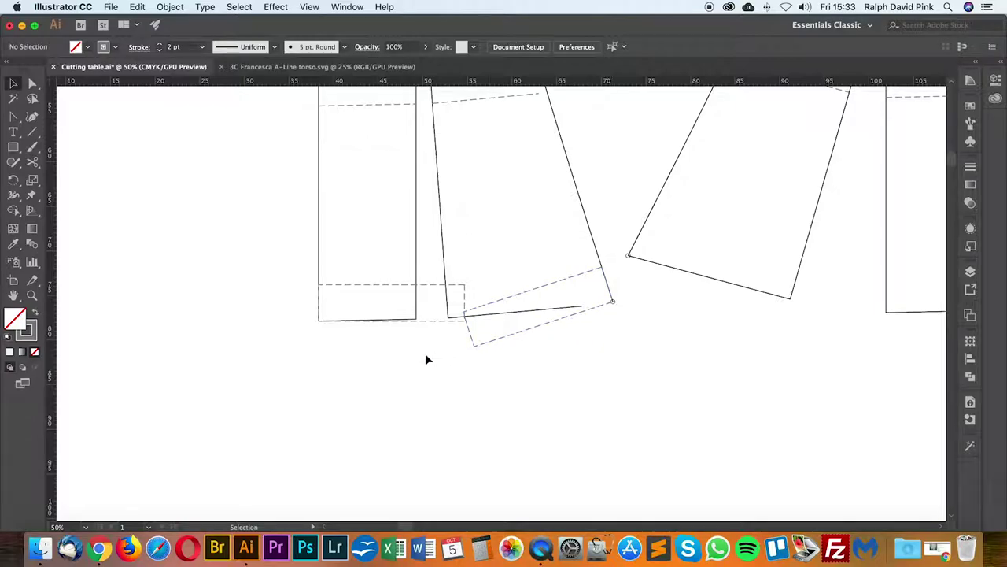
pyautogui.press('a')
pyautogui.press('p')
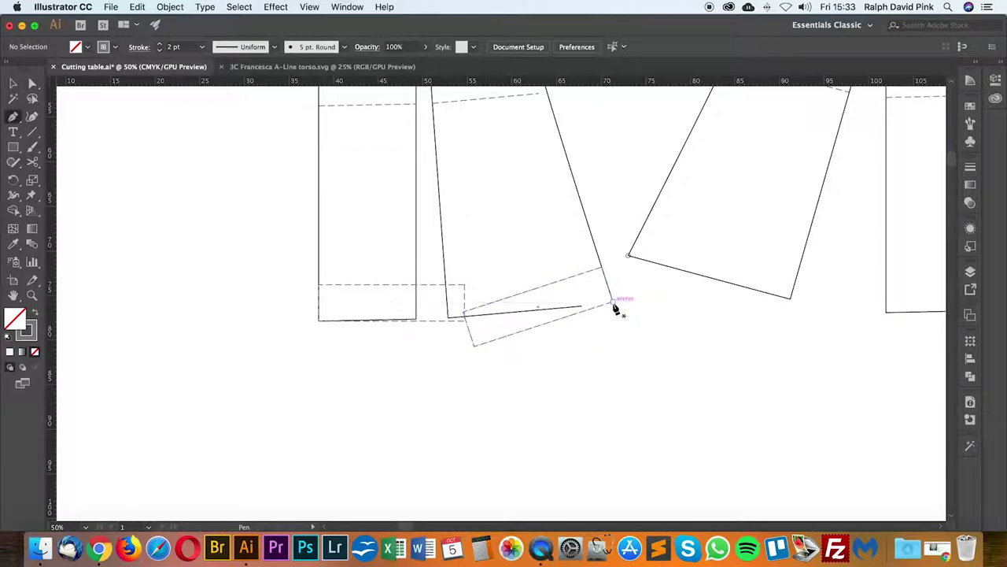
pyautogui.click(613, 302)
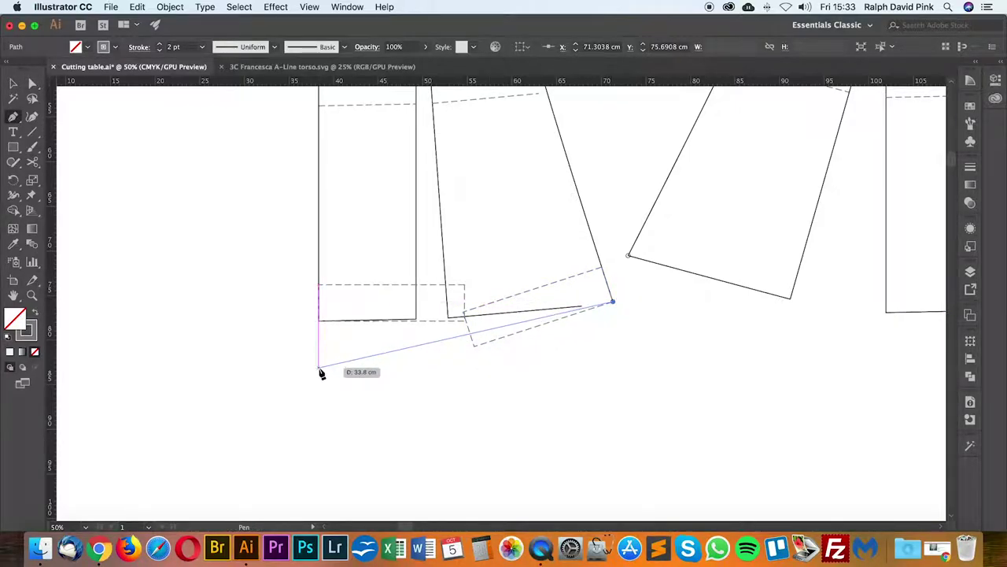
pyautogui.moveTo(319, 368); pyautogui.dragTo(150, 366)
pyautogui.press('a')
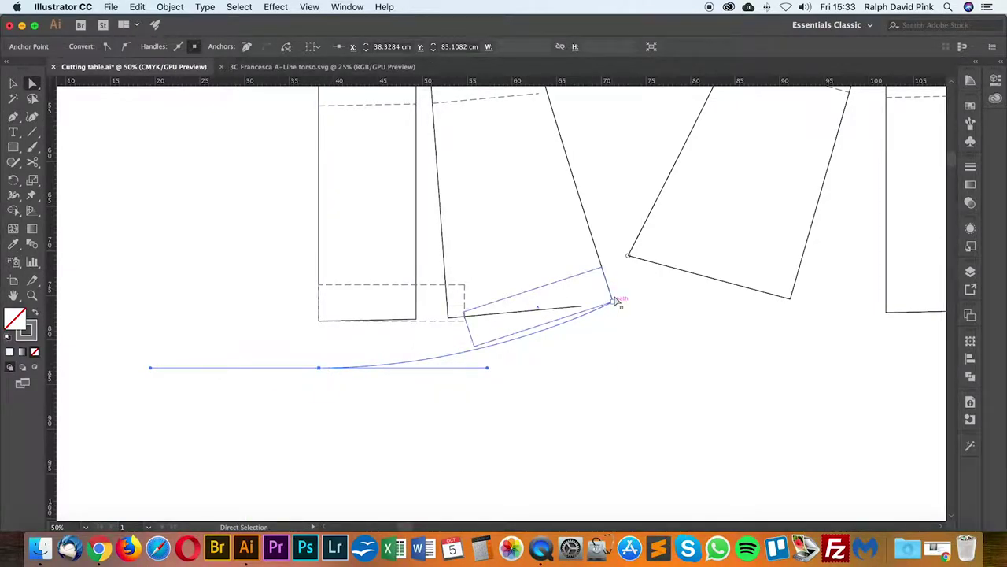
pyautogui.moveTo(488, 367); pyautogui.dragTo(464, 368)
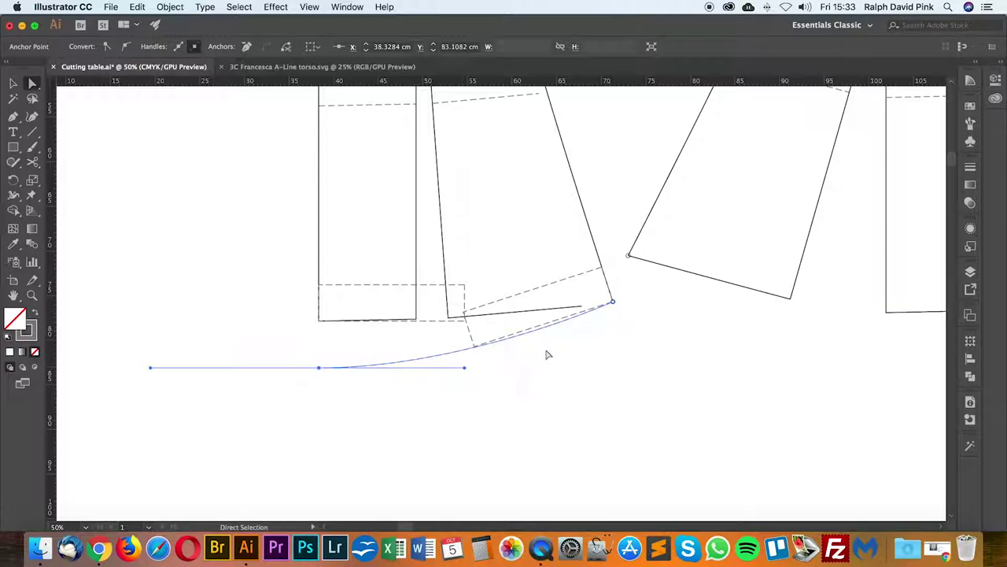
pyautogui.click(555, 352)
pyautogui.press('v')
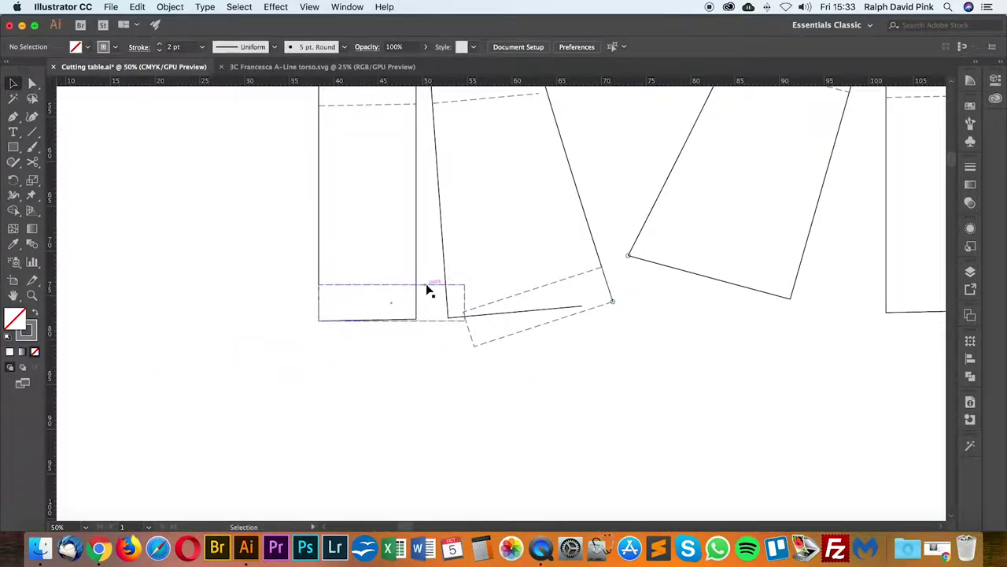
# Step: Move the horizontal dashed rectangle straight down along the leftmost panel's outer edge until its lower edge sits at about Y 80.8 cm
pyautogui.hscroll(3, 431, 291)
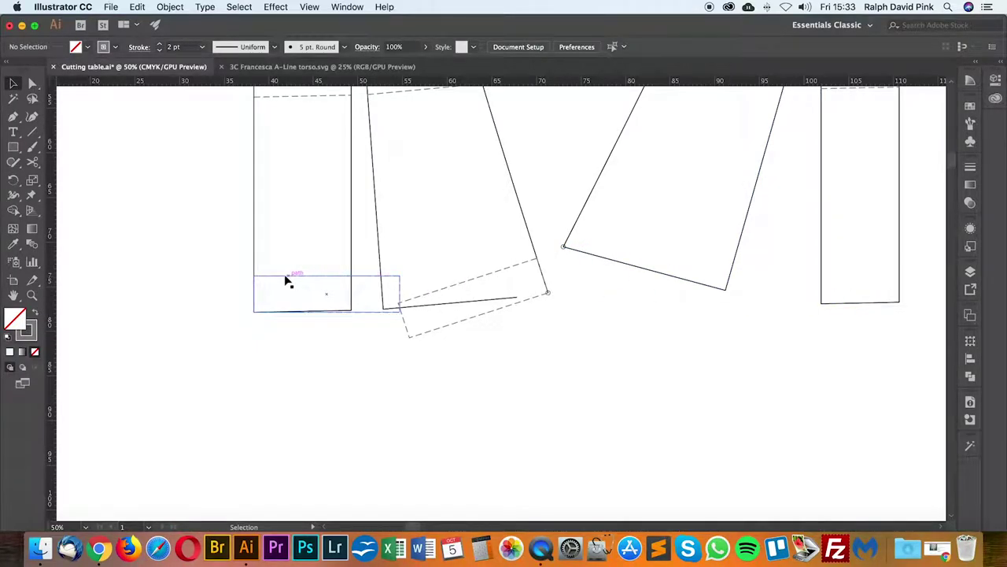
pyautogui.moveTo(288, 281); pyautogui.dragTo(284, 305)
pyautogui.press('super+plus')
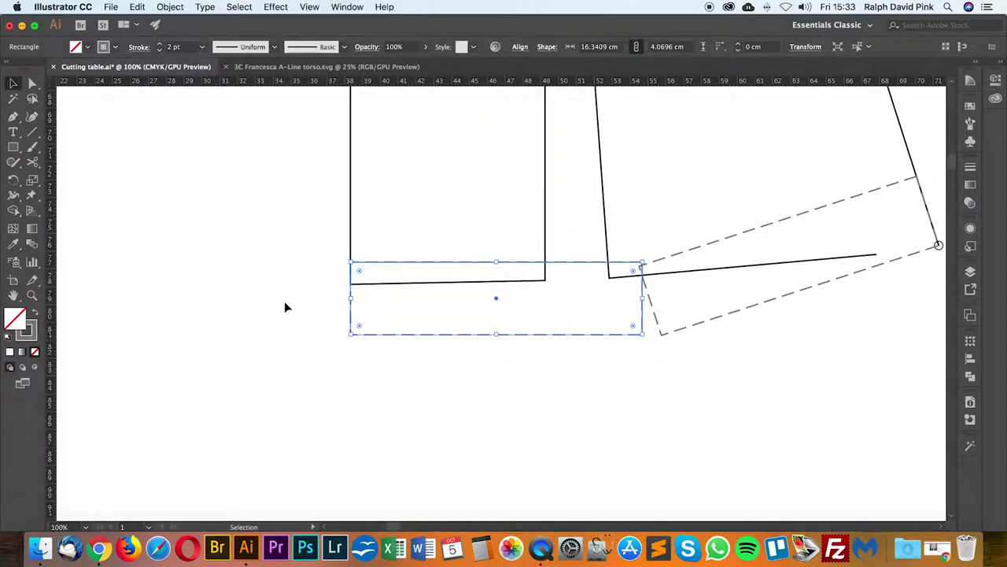
pyautogui.press('super+plus')
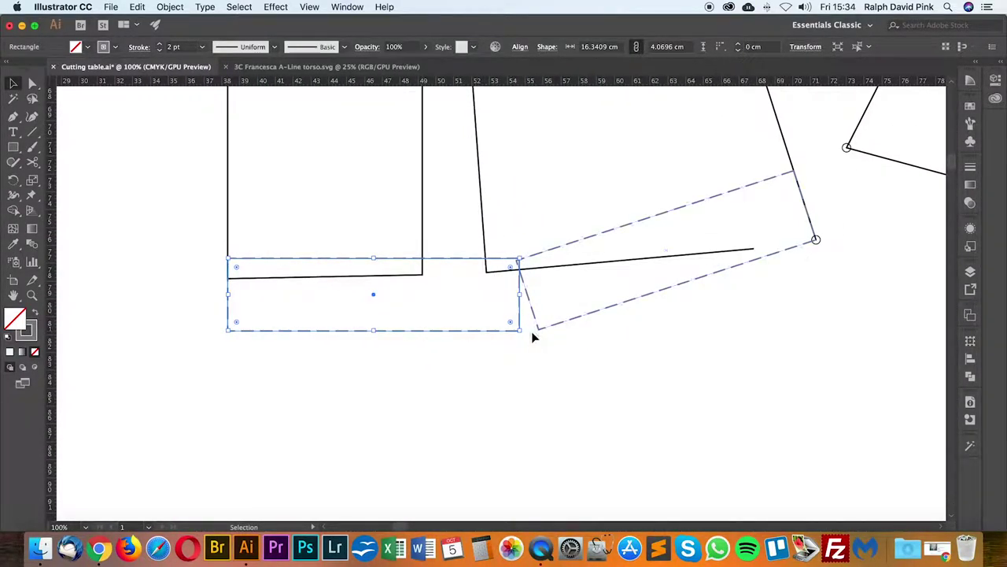
pyautogui.click(477, 344)
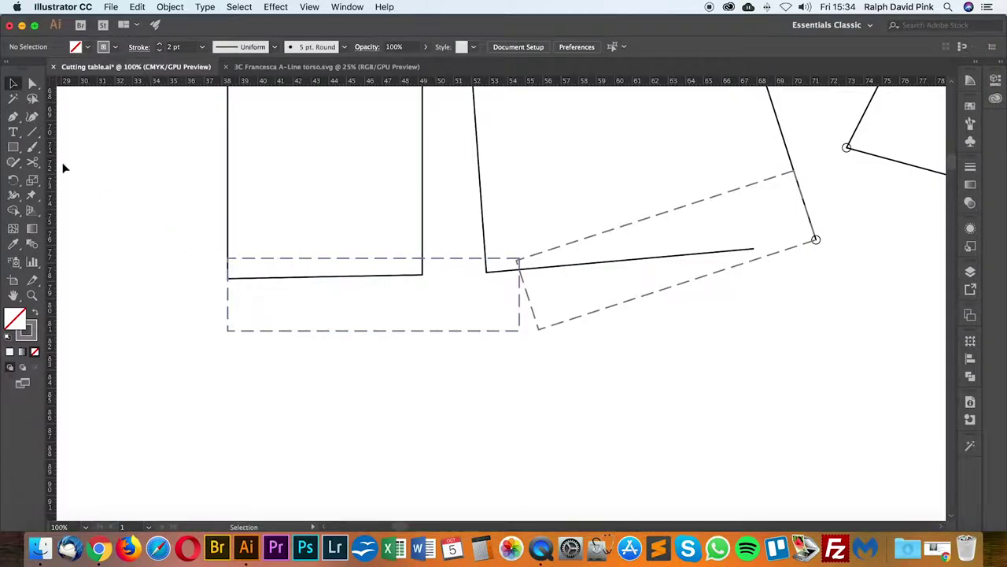
# Step: Draw a straight line from the horizontal dashed rectangle's lower outer corner to the side seam circle's centre, with the pattern outline's solid black stroke
pyautogui.click(14, 117)
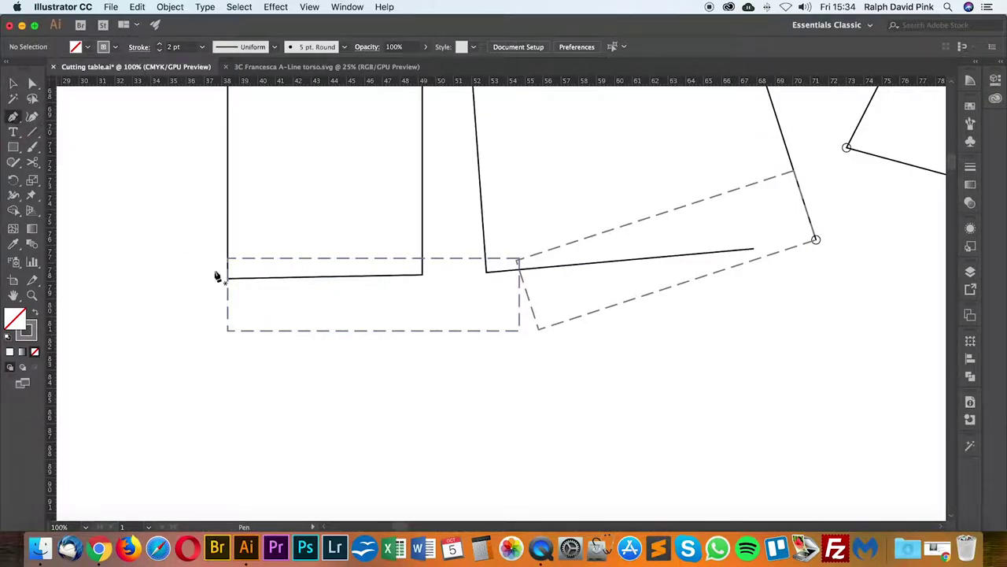
pyautogui.click(228, 330)
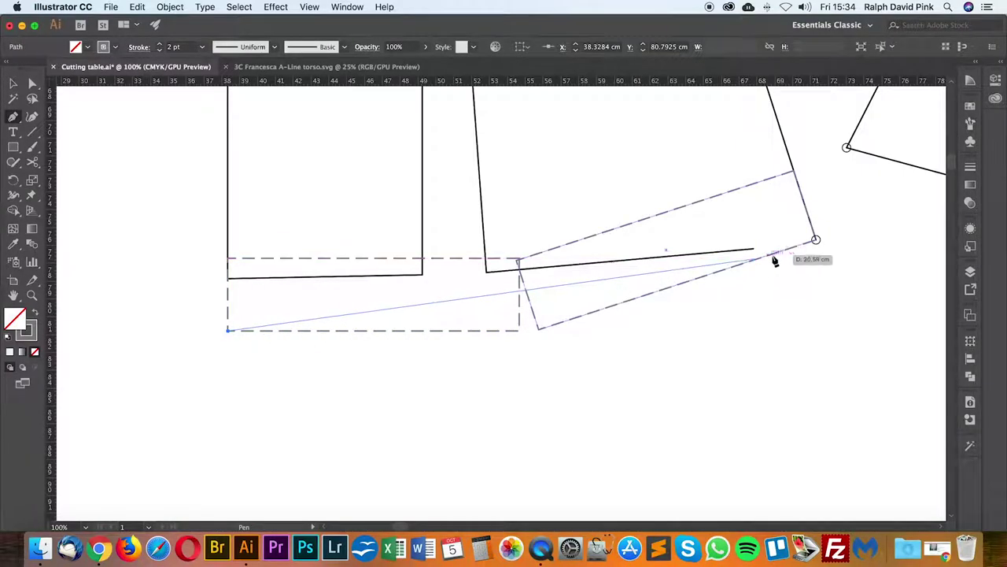
pyautogui.click(816, 240)
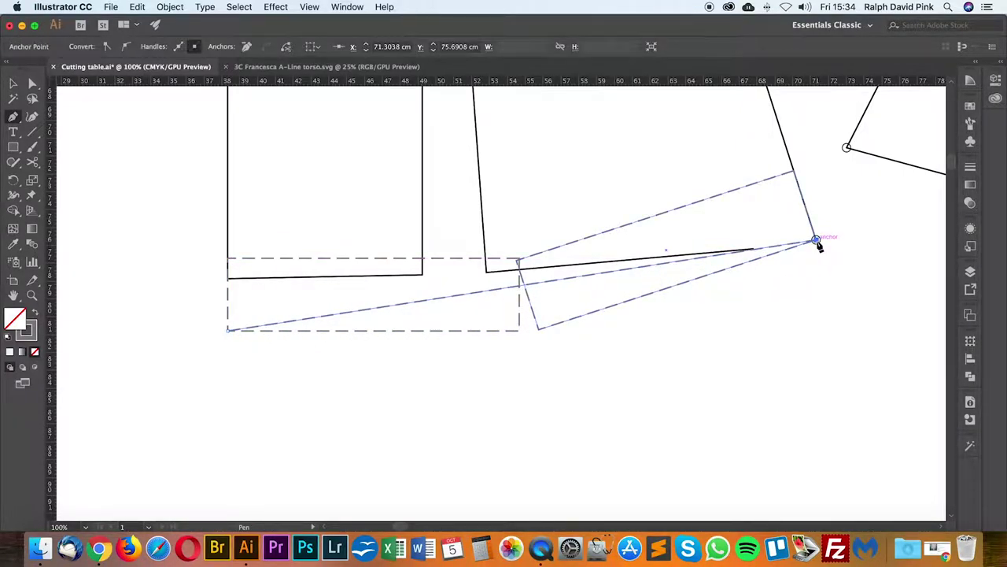
pyautogui.press('i')
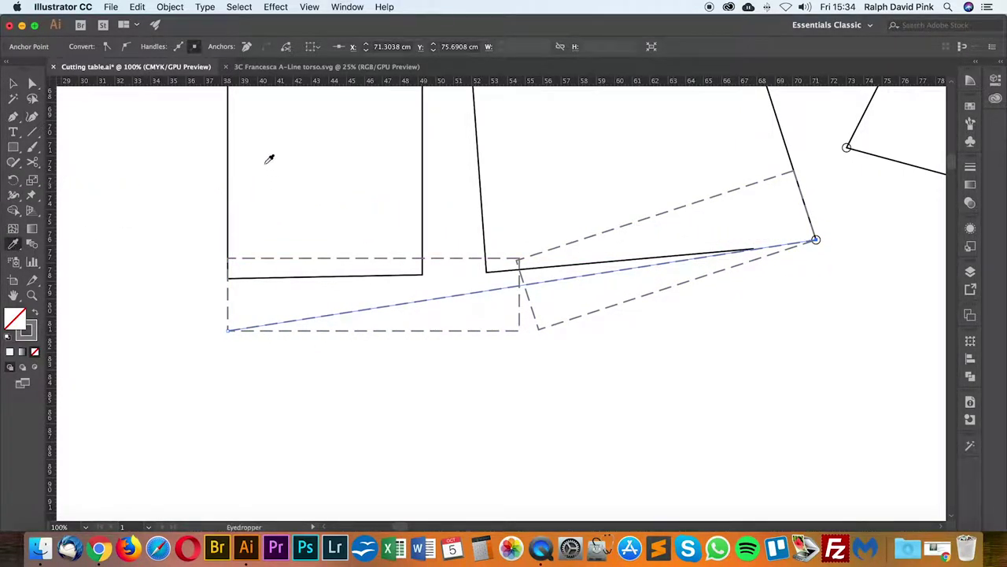
pyautogui.click(233, 125)
pyautogui.press('a')
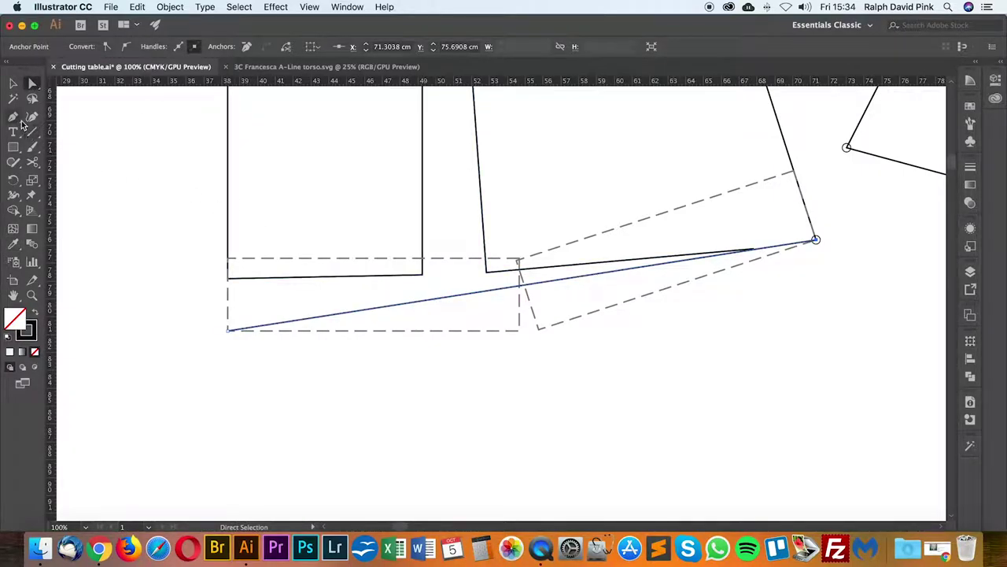
# Step: Try curving the new hem line with handles along both dashed rectangles' lower edges, and undo the curving
pyautogui.moveTo(13, 115); pyautogui.dragTo(59, 163)
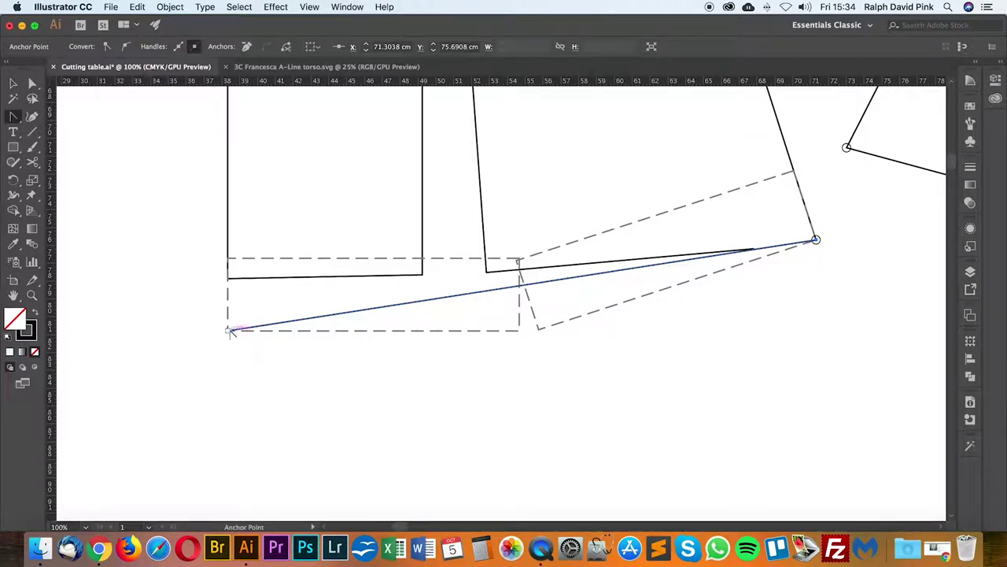
pyautogui.moveTo(245, 331); pyautogui.dragTo(466, 334)
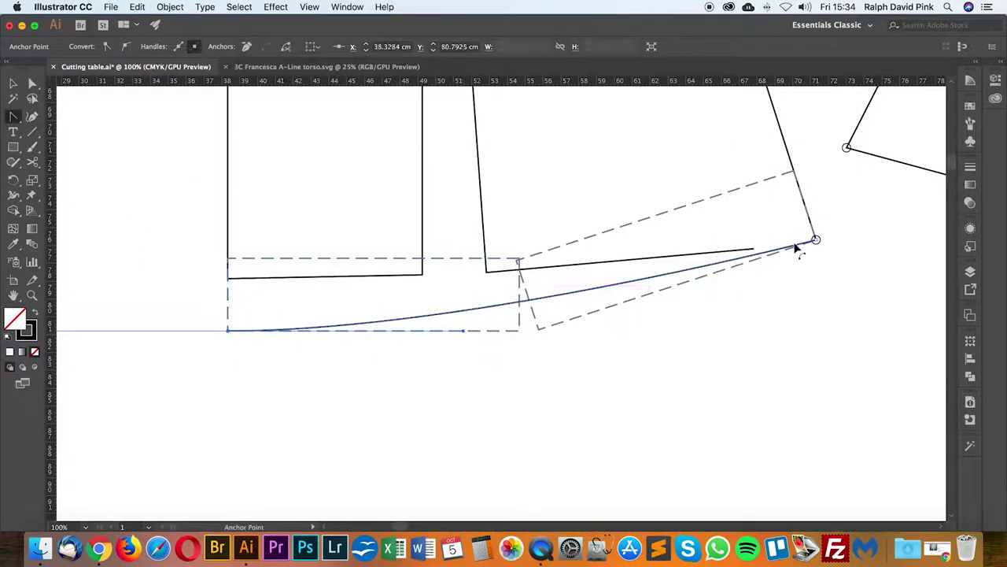
pyautogui.moveTo(816, 240); pyautogui.dragTo(640, 299)
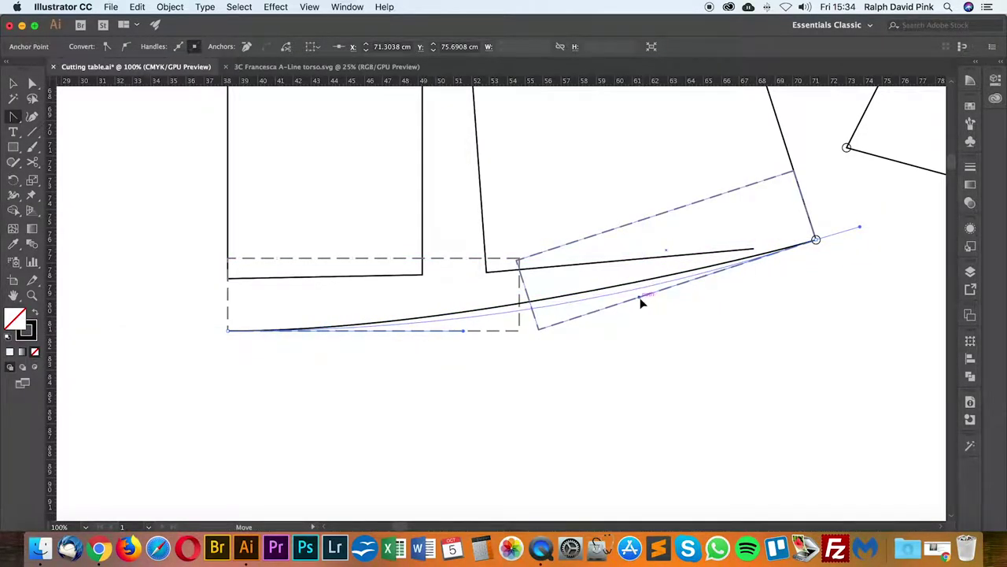
pyautogui.click(641, 298)
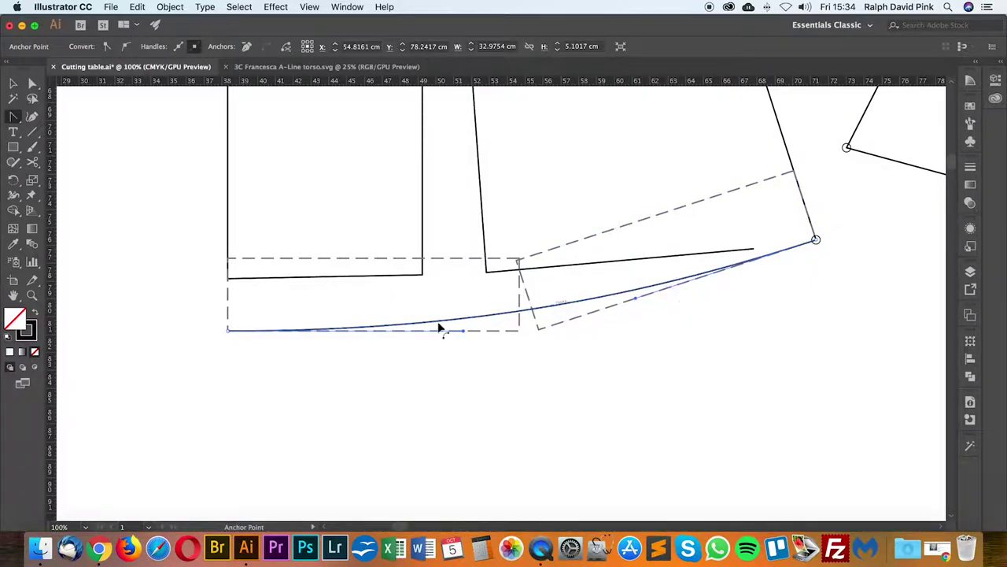
pyautogui.press('v')
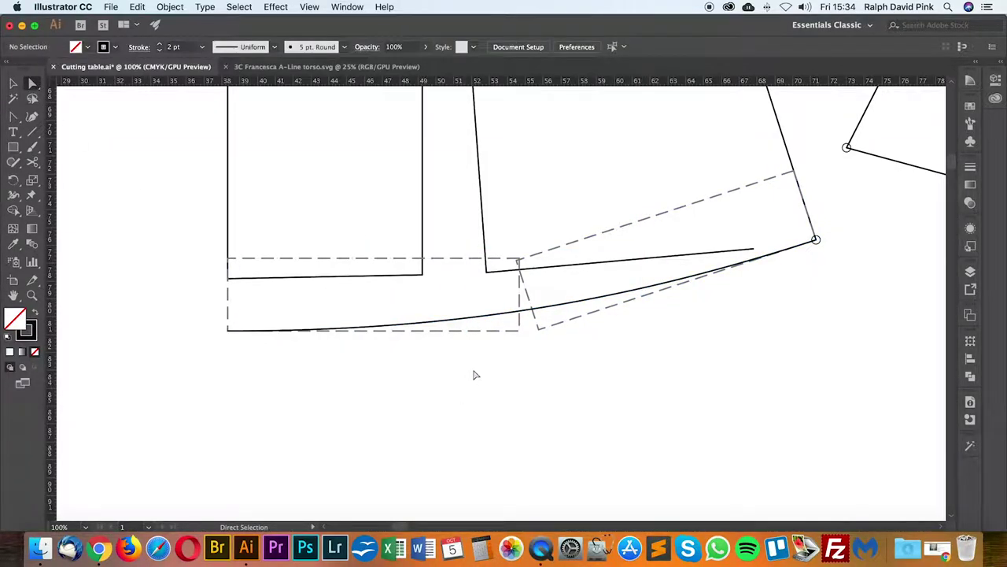
pyautogui.press('super+z')
pyautogui.press('super+z')
pyautogui.press('super+z')
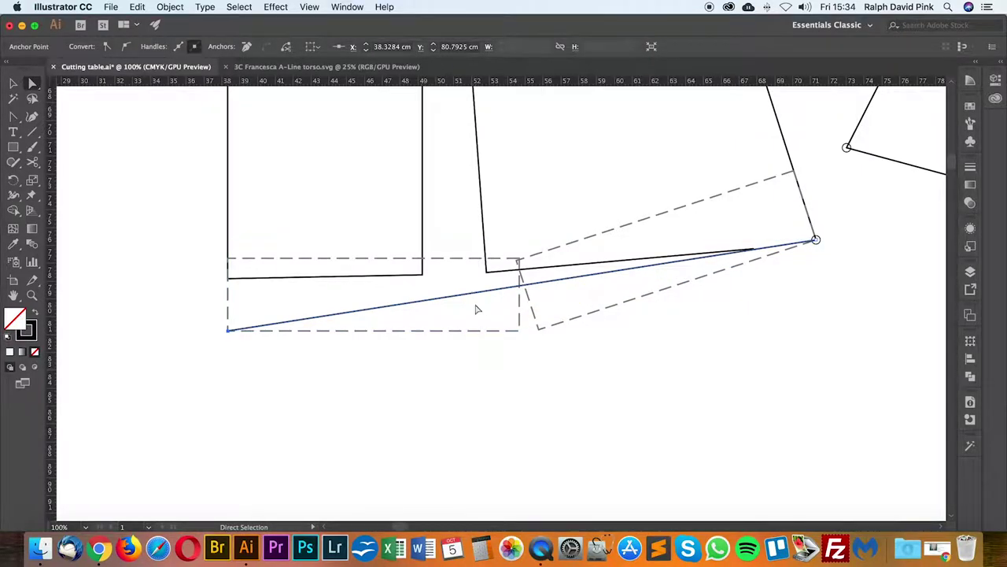
# Step: Measure the straight hem line's length in the document information, and clear the selection
pyautogui.click(475, 307)
pyautogui.click(474, 296)
pyautogui.click(971, 403)
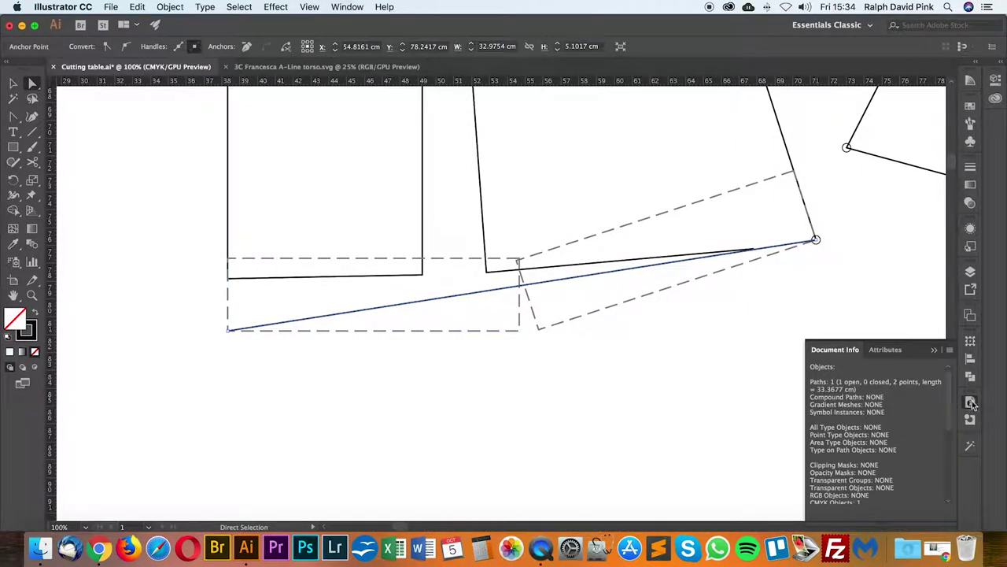
pyautogui.click(616, 387)
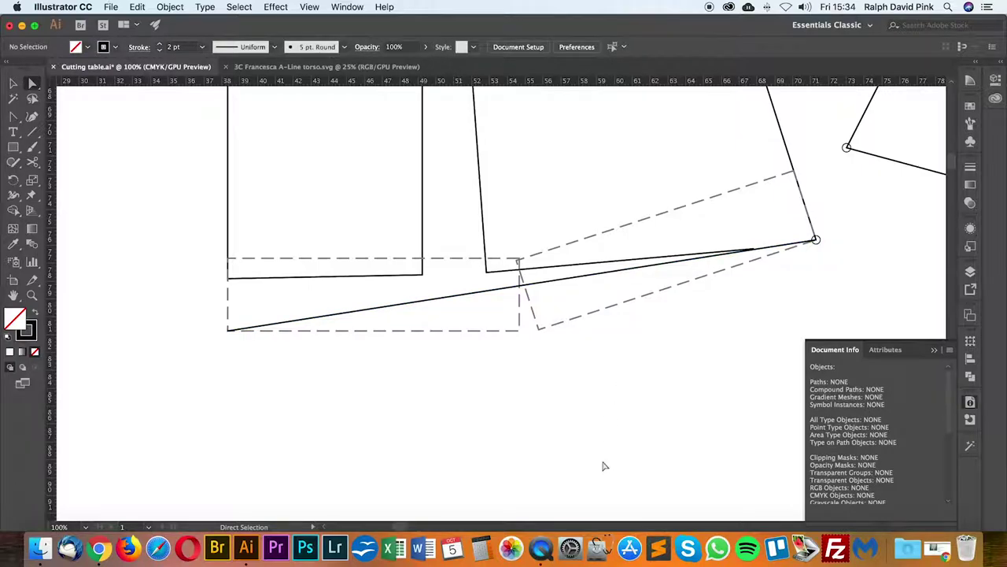
# Step: Switch to Calculator and divide 33.3 by 3 for the hem line's handle length
pyautogui.click(483, 551)
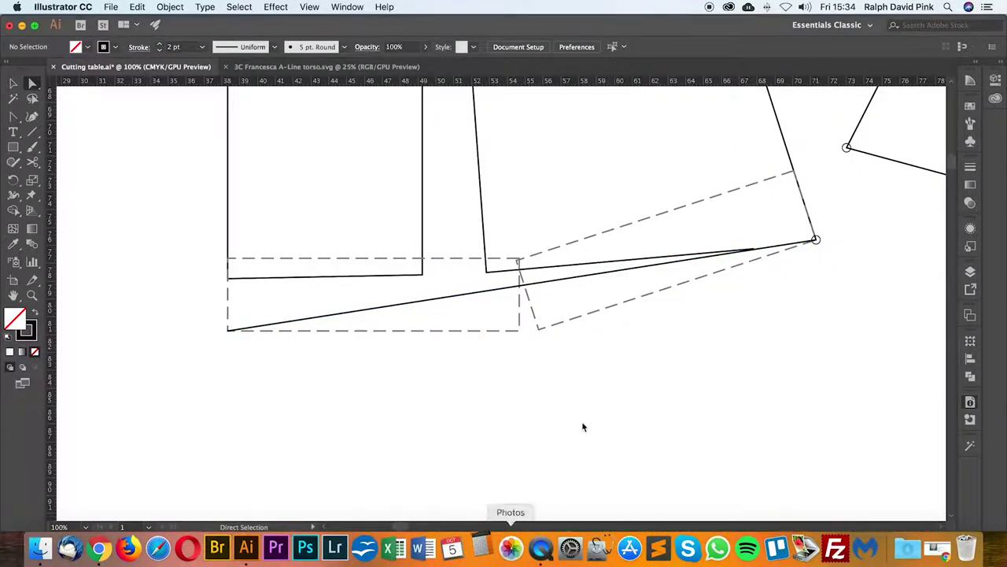
pyautogui.write('33.3')
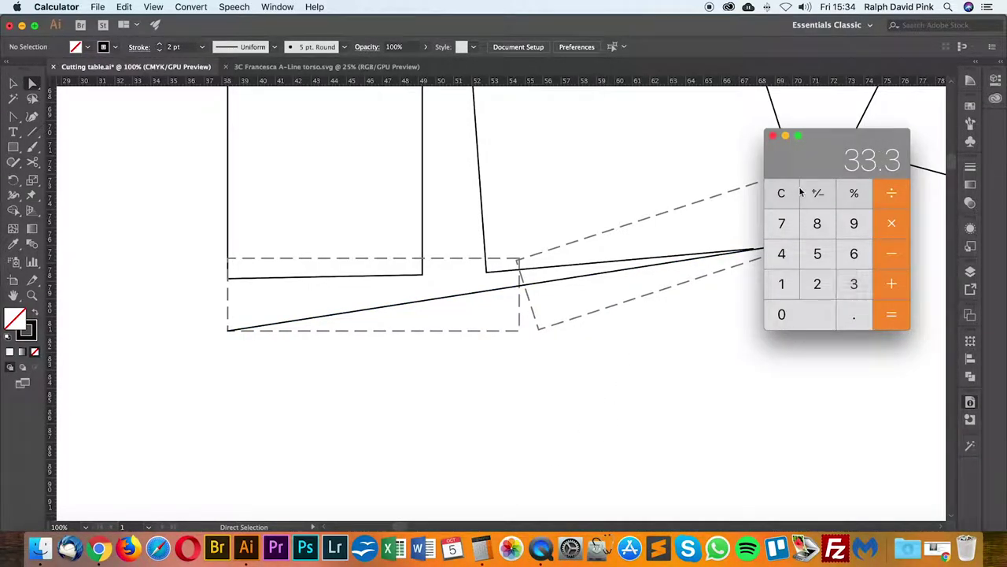
pyautogui.press('/')
pyautogui.press('3')
pyautogui.press('Return')
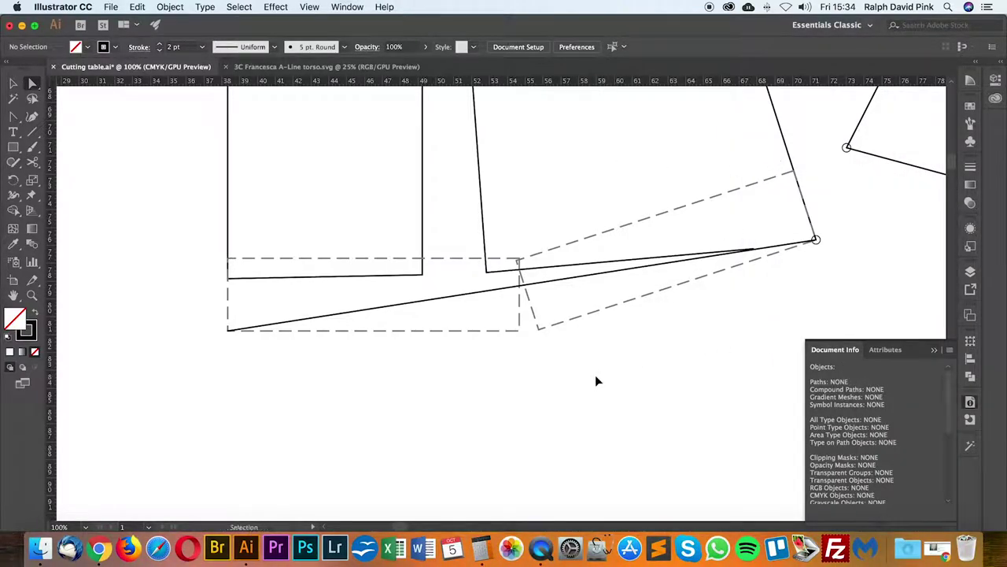
# Step: Draw a circle about 0.45 cm across centred on the new hem line's end at the horizontal dashed rectangle's lower outer corner
pyautogui.press('super+minus')
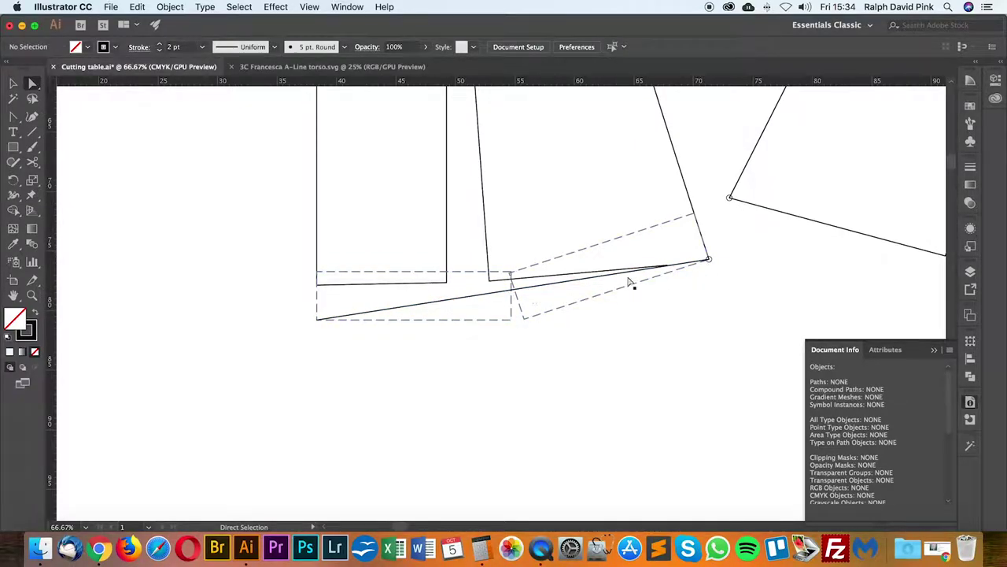
pyautogui.click(936, 350)
pyautogui.press('v')
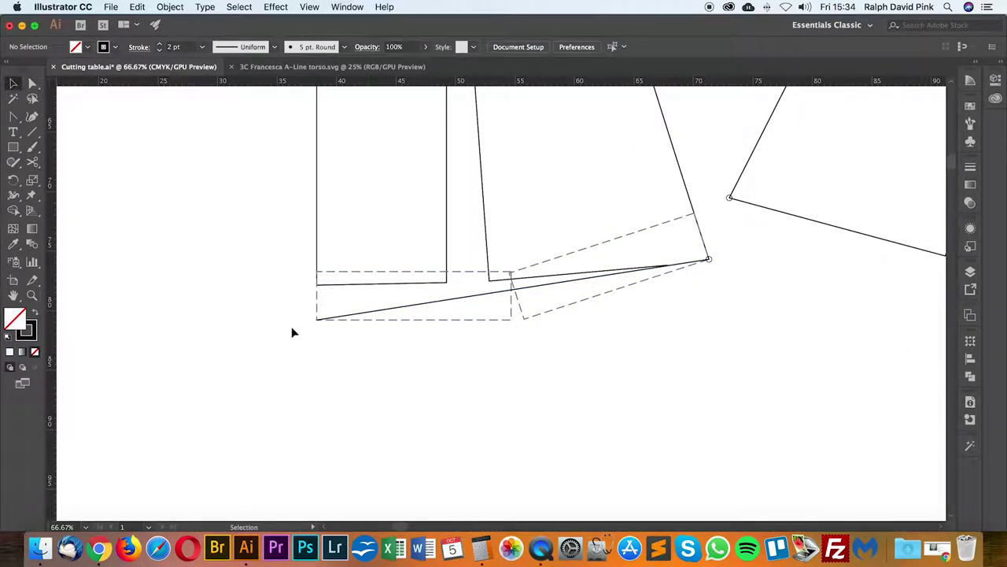
pyautogui.press('super+equal')
pyautogui.press('super+equal')
pyautogui.moveTo(375, 284); pyautogui.dragTo(401, 285)
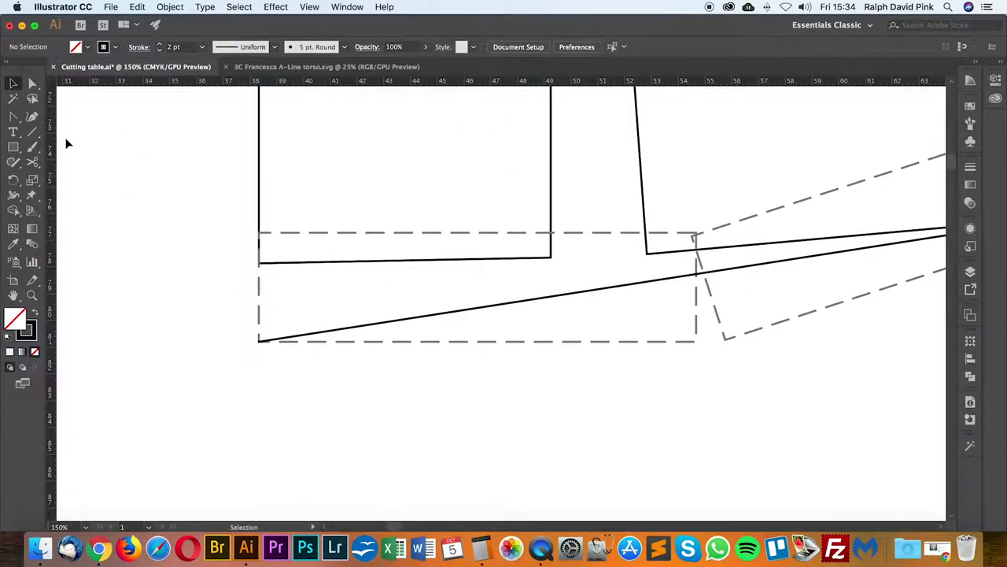
pyautogui.moveTo(12, 146); pyautogui.dragTo(55, 177)
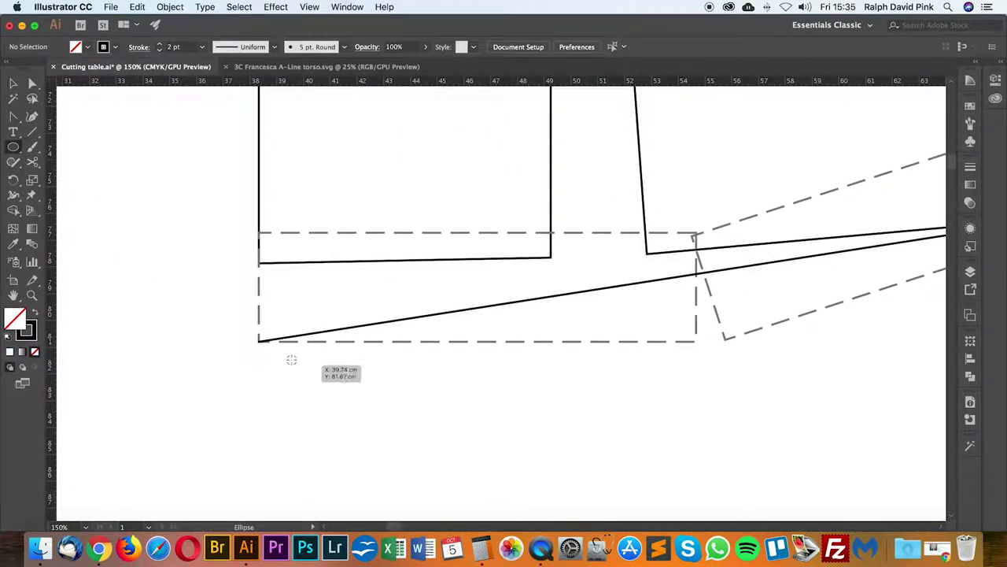
pyautogui.moveTo(259, 341); pyautogui.dragTo(268, 350)
pyautogui.press('v')
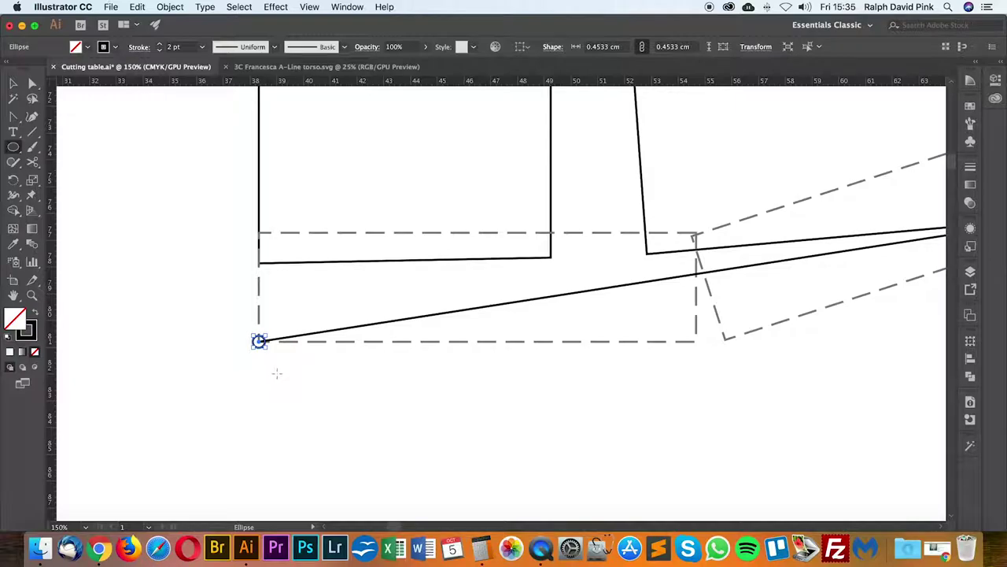
# Step: Move the new circle 11.3 cm horizontally and 0 cm vertically, along the horizontal dashed rectangle's lower edge
pyautogui.press('Return')
pyautogui.write('1')
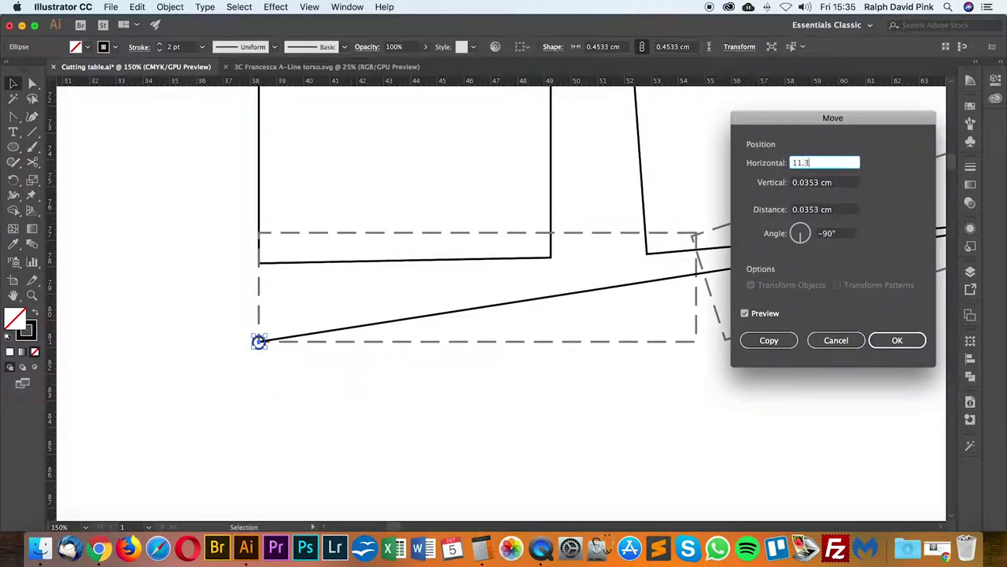
pyautogui.write('1.3')
pyautogui.press('Tab')
pyautogui.write('0')
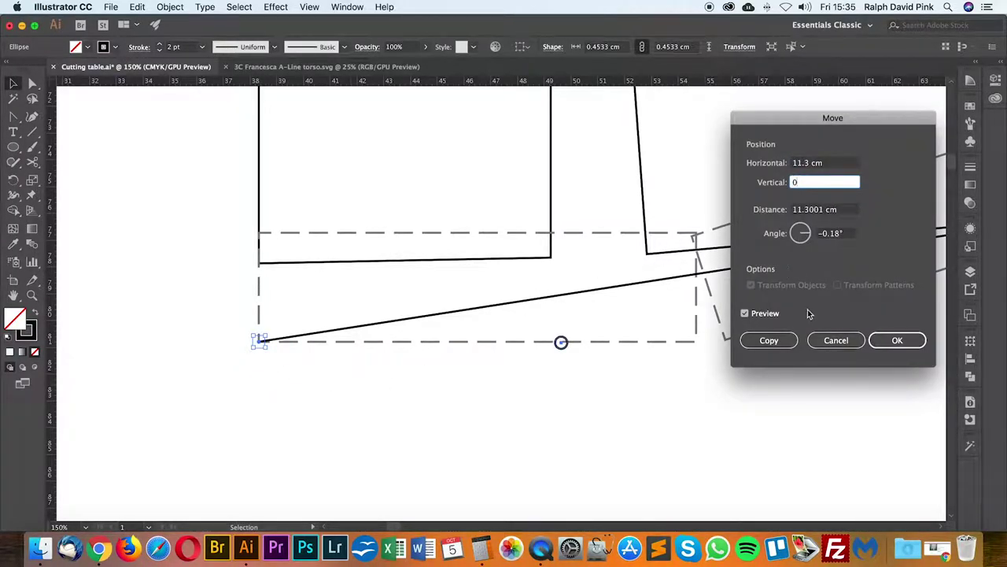
pyautogui.click(897, 340)
# Step: Copy the circle at the hem line's other end, offset -11.3 cm horizontally and 0 cm vertically
pyautogui.moveTo(712, 394); pyautogui.dragTo(424, 401)
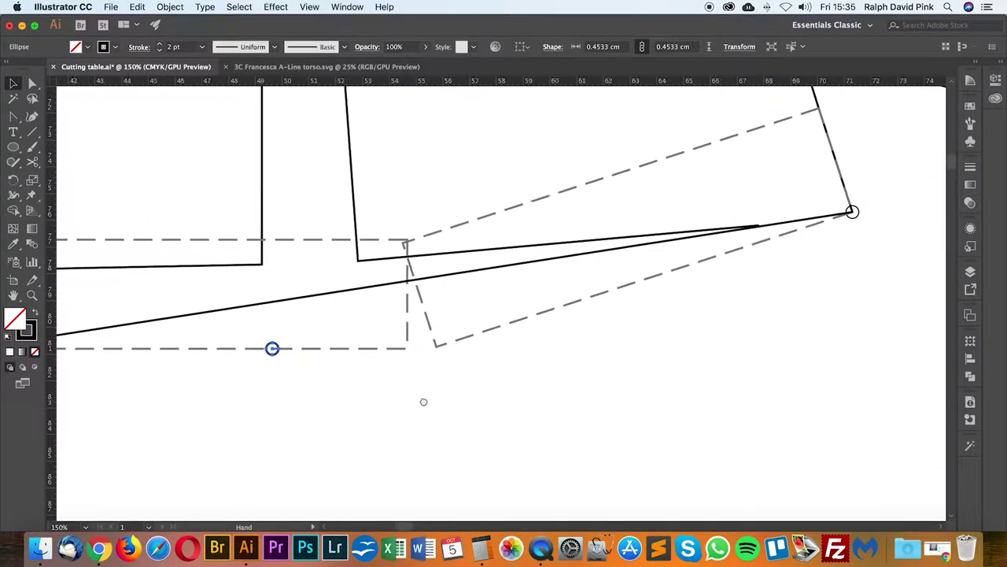
pyautogui.click(267, 388)
pyautogui.moveTo(236, 349); pyautogui.dragTo(826, 209)
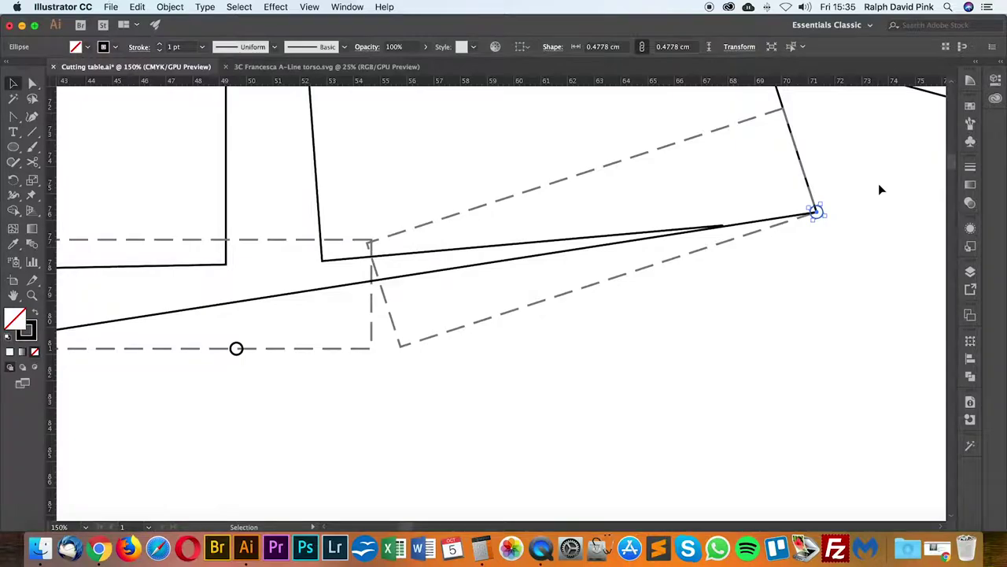
pyautogui.press('Return')
pyautogui.write('-11.3')
pyautogui.press('Tab')
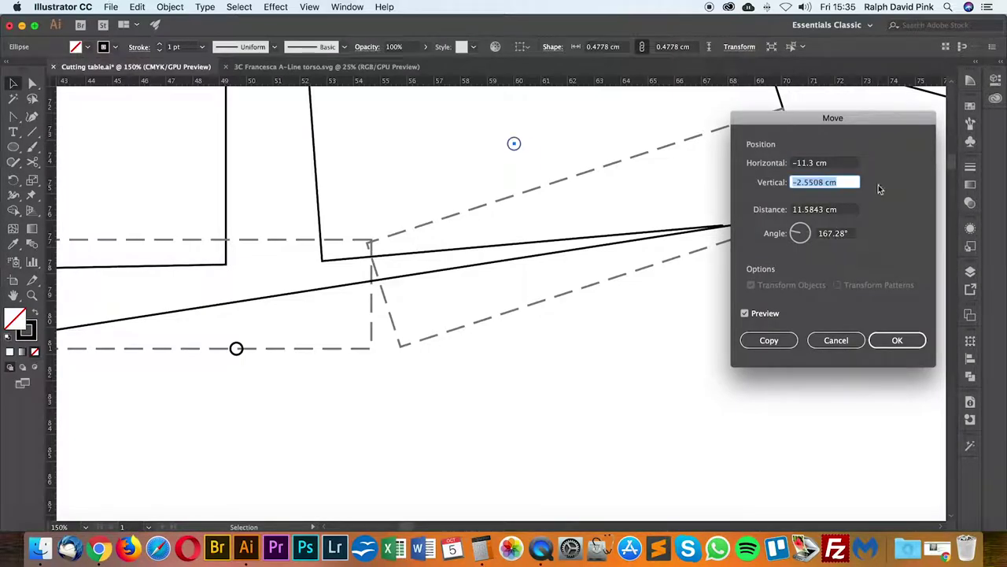
pyautogui.write('0')
pyautogui.click(769, 341)
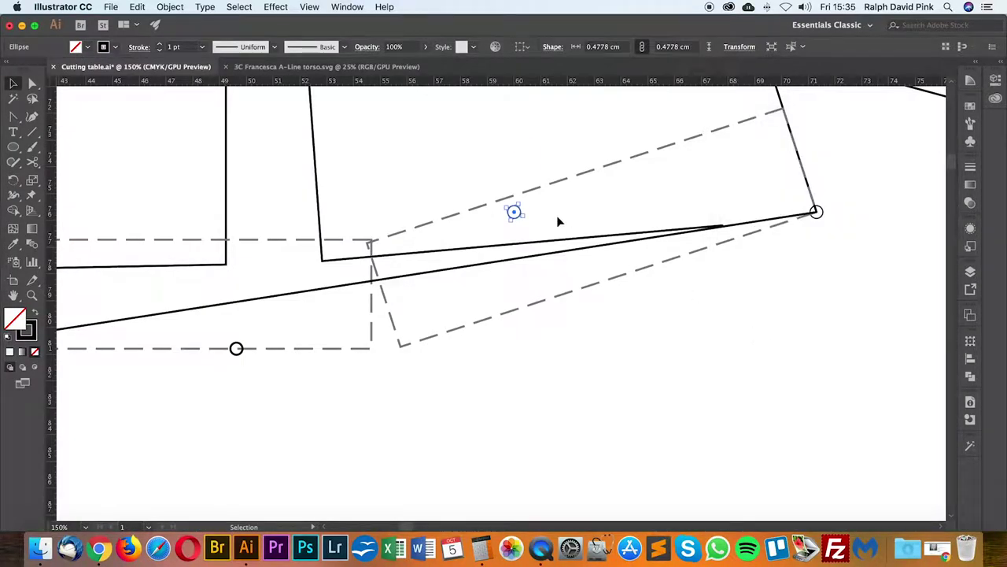
# Step: Rotate the copied circle about the hem's end point onto the slanted dashed rectangle's lower edge, and clear the selection
pyautogui.press('r')
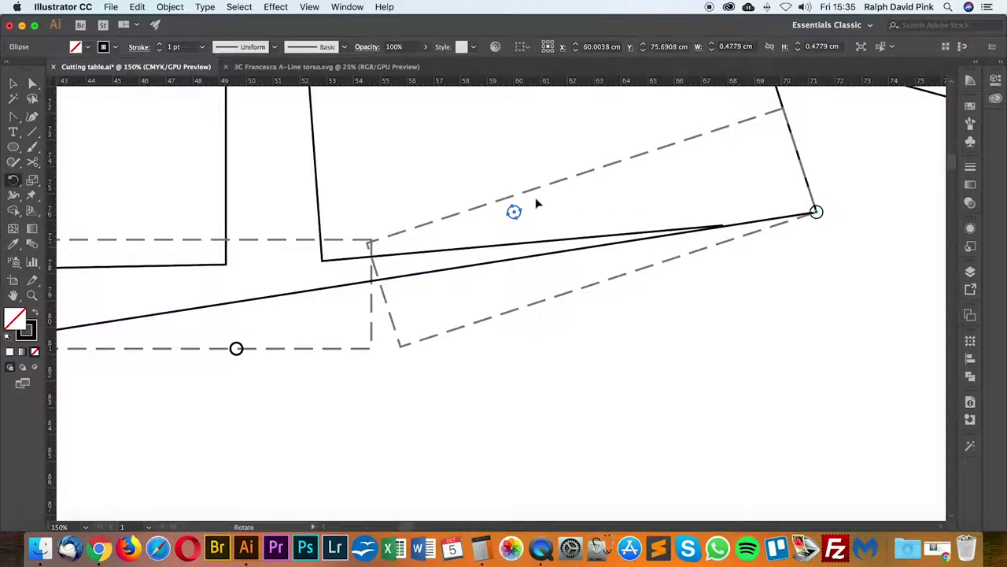
pyautogui.moveTo(513, 213); pyautogui.dragTo(532, 309)
pyautogui.press('super+minus')
pyautogui.press('a')
pyautogui.click(518, 340)
# Step: Curve the new hem line with the Anchor Point tool, pulling each end's handle to the centre of its marker circle
pyautogui.moveTo(468, 354); pyautogui.dragTo(502, 354)
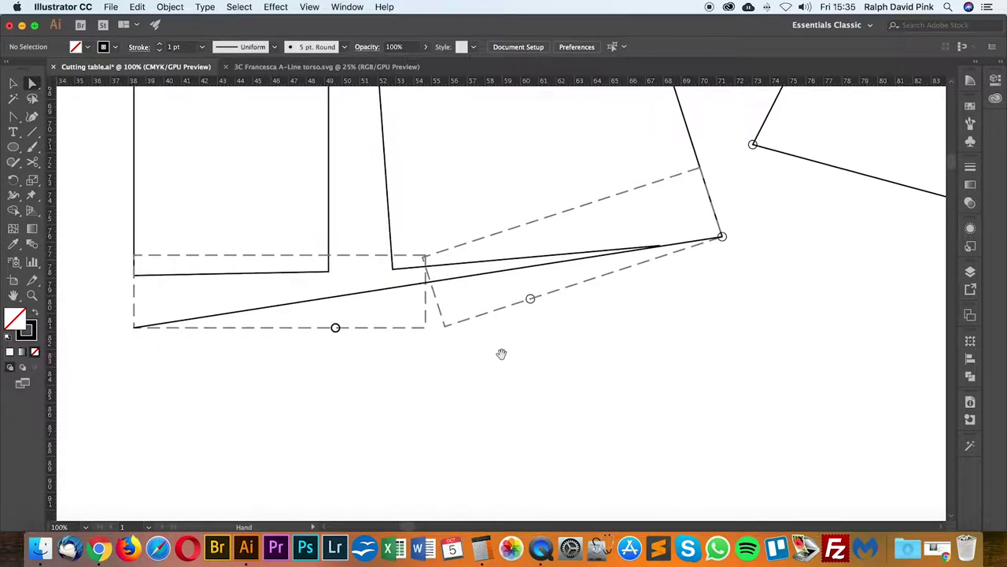
pyautogui.click(224, 313)
pyautogui.moveTo(14, 117); pyautogui.dragTo(42, 140)
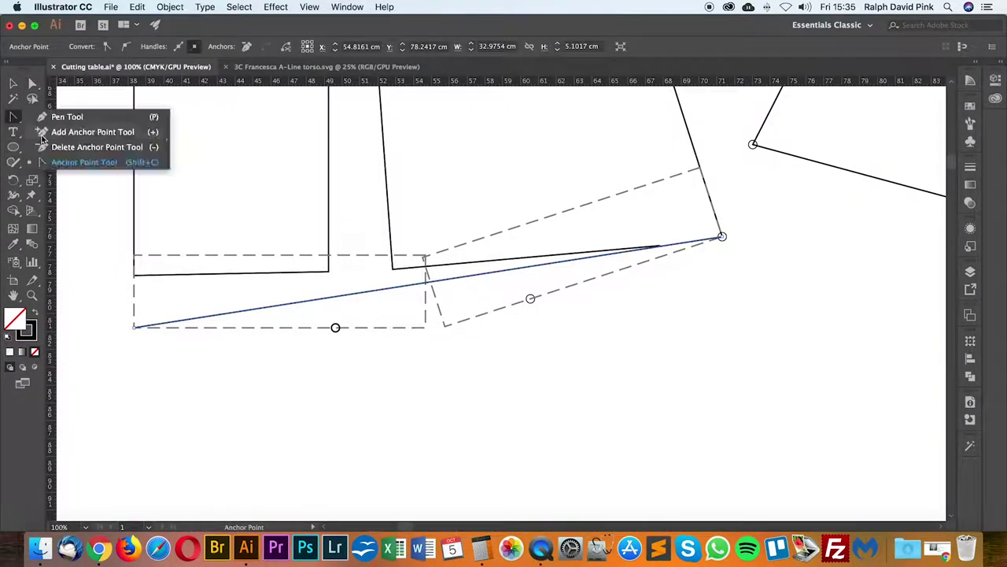
pyautogui.moveTo(135, 327); pyautogui.dragTo(336, 328)
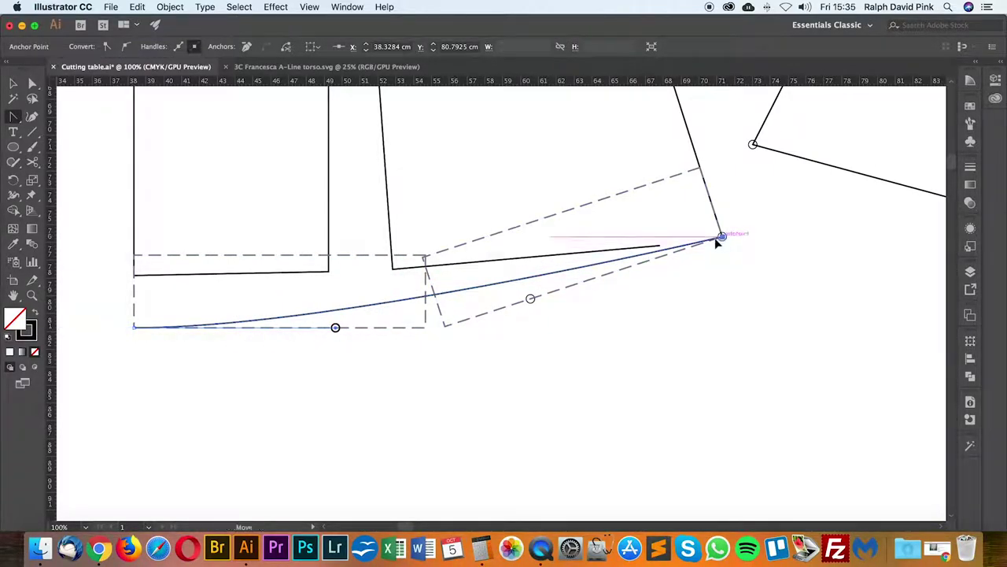
pyautogui.moveTo(719, 237); pyautogui.dragTo(779, 258)
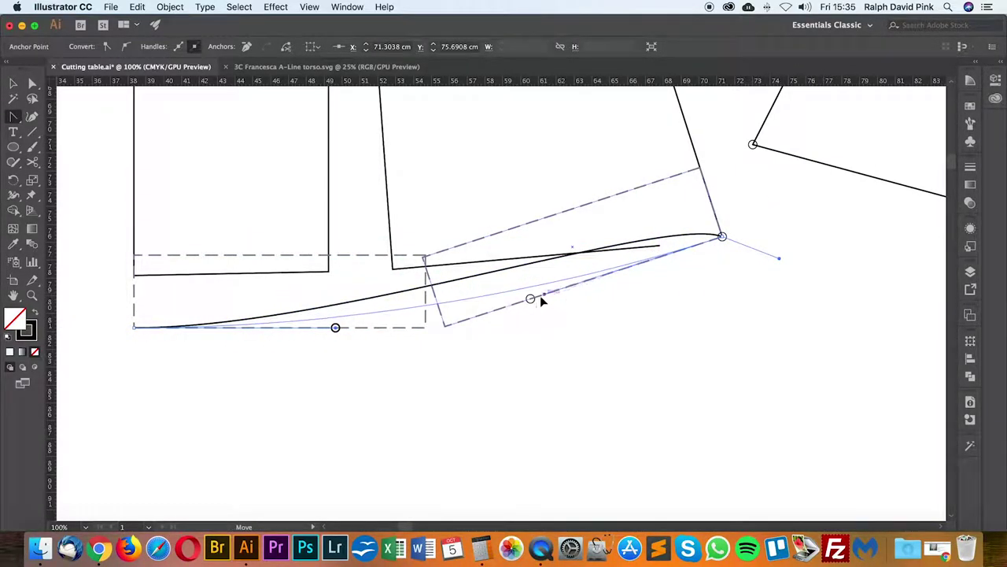
pyautogui.moveTo(541, 297); pyautogui.dragTo(530, 298)
pyautogui.press('a')
pyautogui.click(572, 317)
# Step: Delete both dashed guide rectangles around the curved hem
pyautogui.press('super+minus')
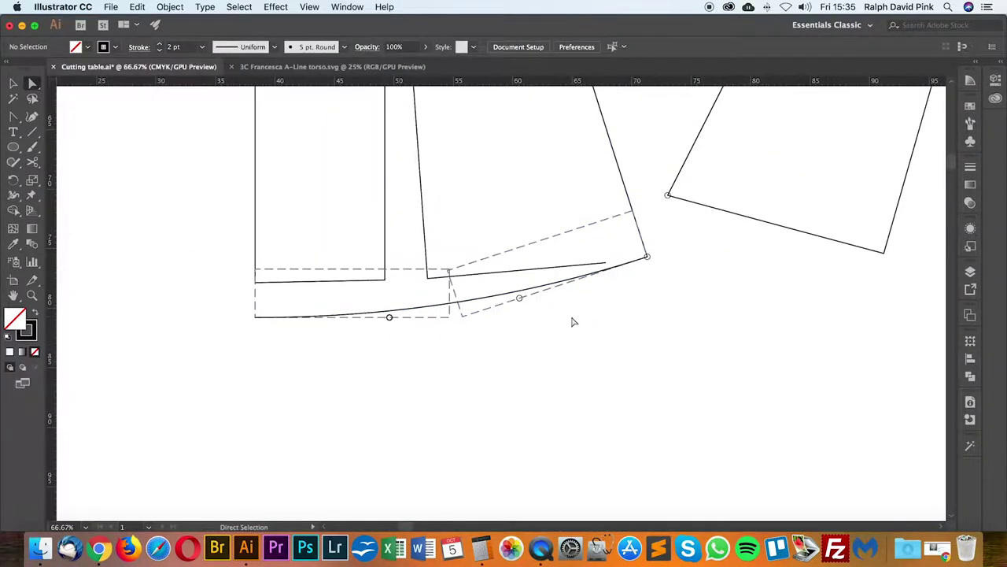
pyautogui.hscroll(1, 573, 319)
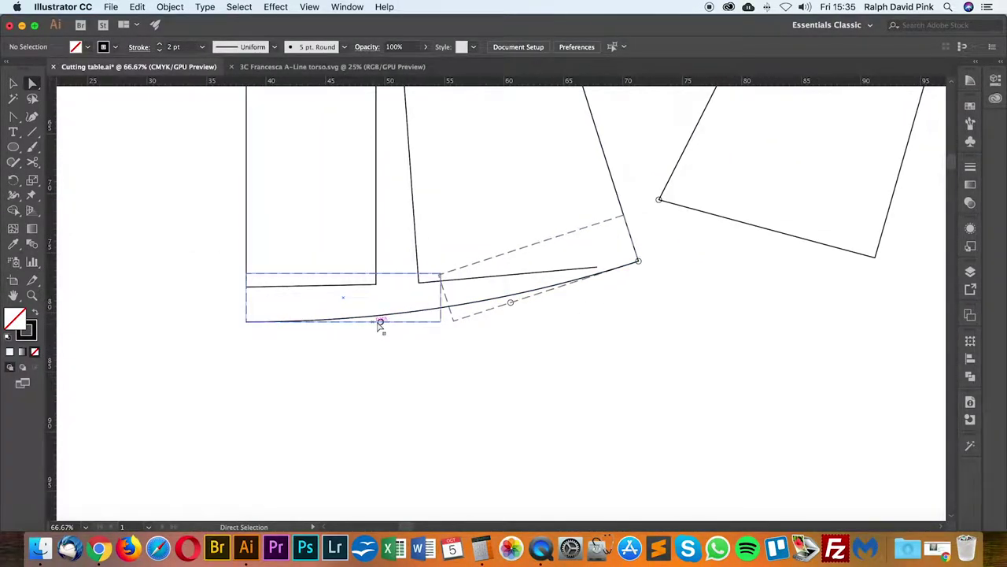
pyautogui.click(430, 323)
pyautogui.press('Delete')
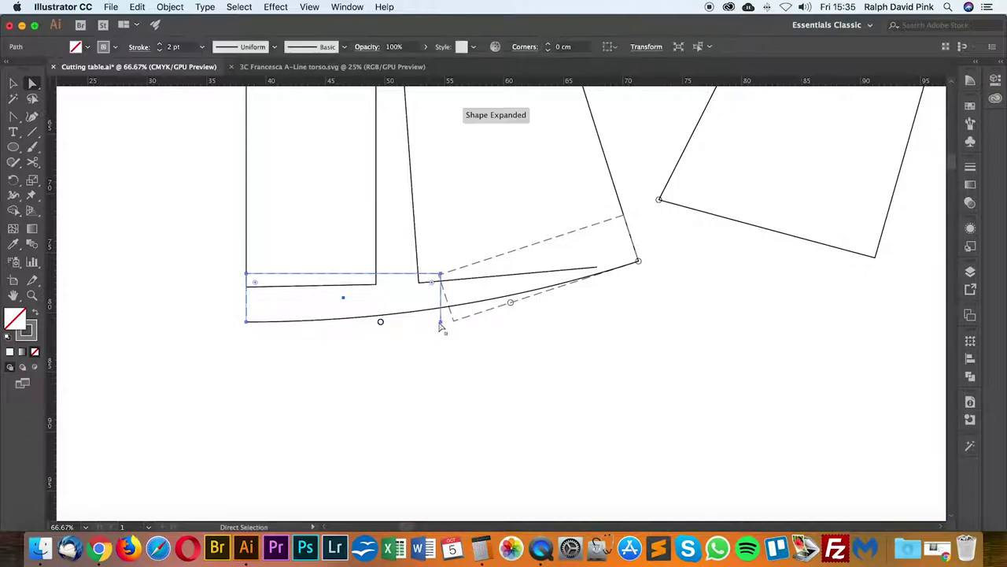
pyautogui.press('Delete')
pyautogui.click(472, 314)
pyautogui.press('Delete')
pyautogui.press('Delete')
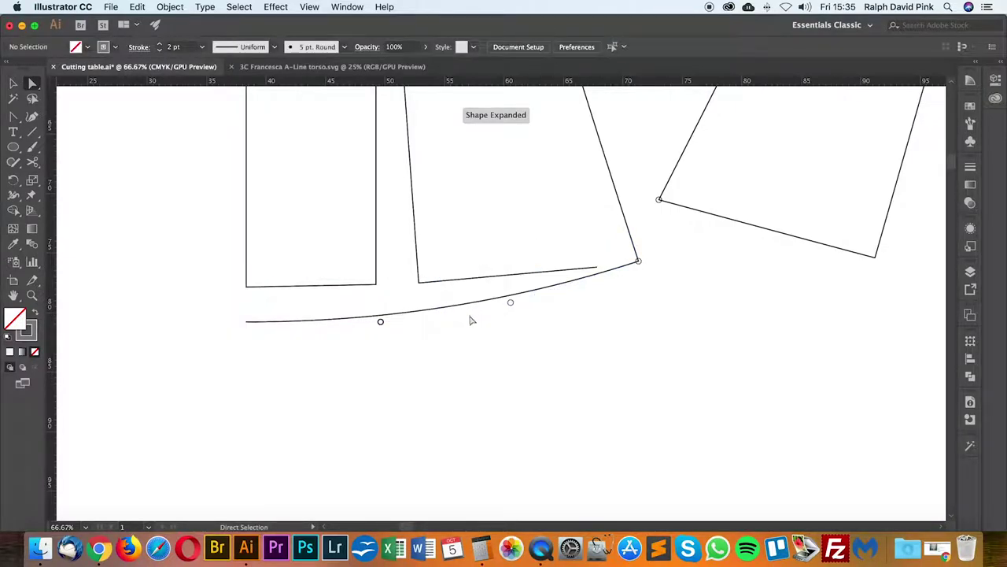
# Step: Check the curved hem's handles against the marker circles, and delete the two circles marking the handle ends
pyautogui.click(382, 323)
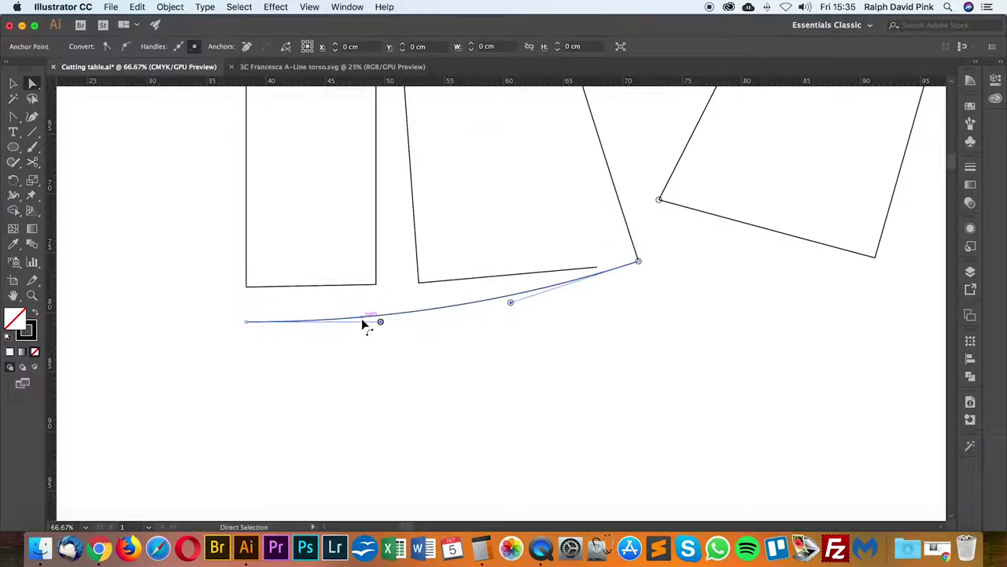
pyautogui.click(499, 345)
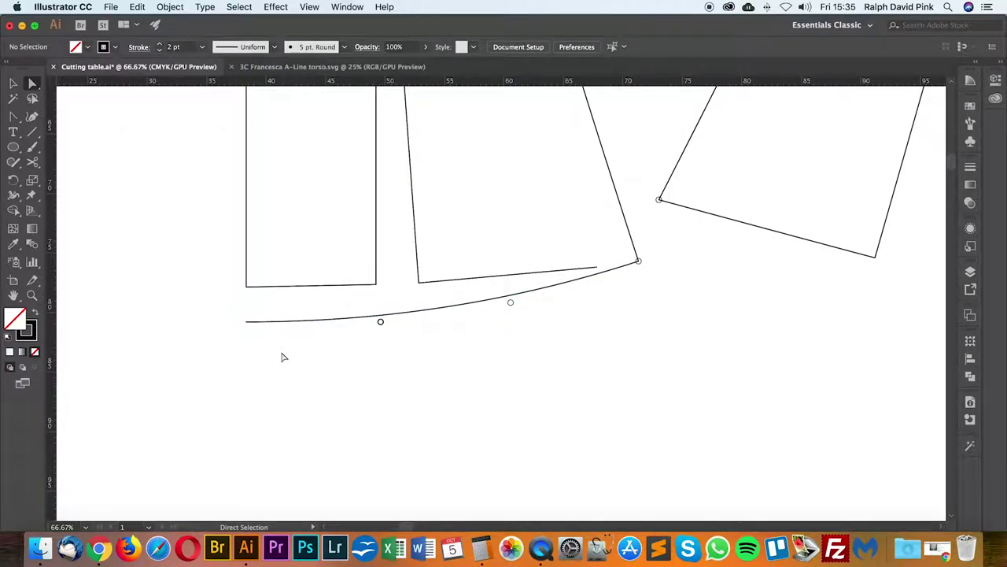
pyautogui.press('super+plus')
pyautogui.press('space')
pyautogui.moveTo(281, 350); pyautogui.dragTo(295, 358)
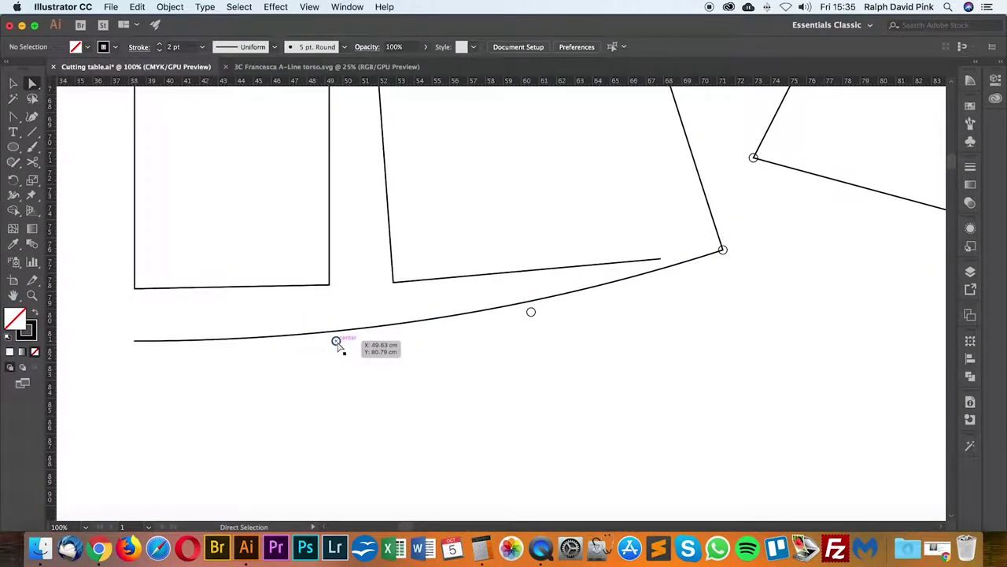
pyautogui.click(336, 341)
pyautogui.press('Delete')
pyautogui.click(531, 311)
pyautogui.press('Delete')
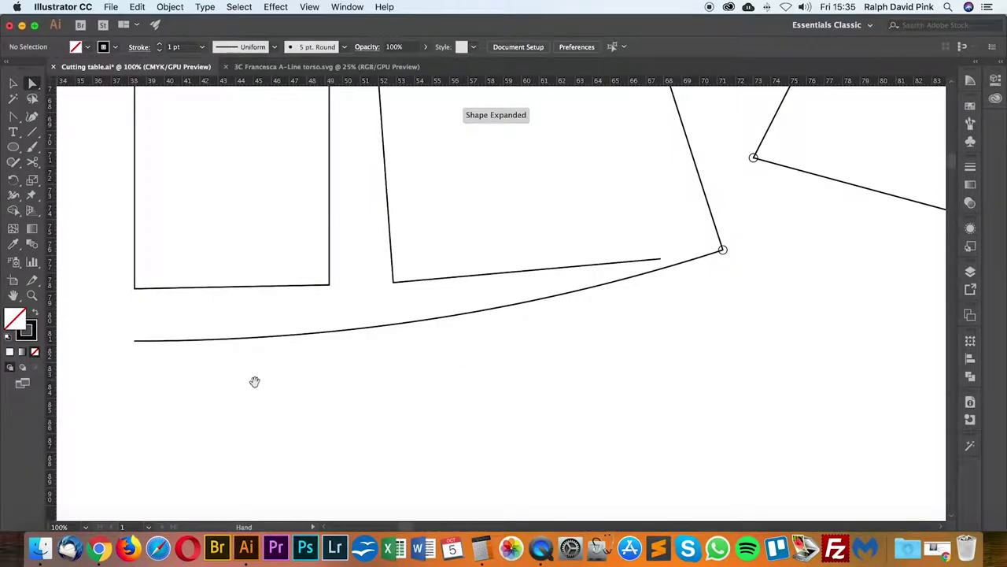
# Step: Cut the left torso piece's outline with the Scissors tool at the corners of its old hem segments
pyautogui.moveTo(255, 382); pyautogui.dragTo(300, 386)
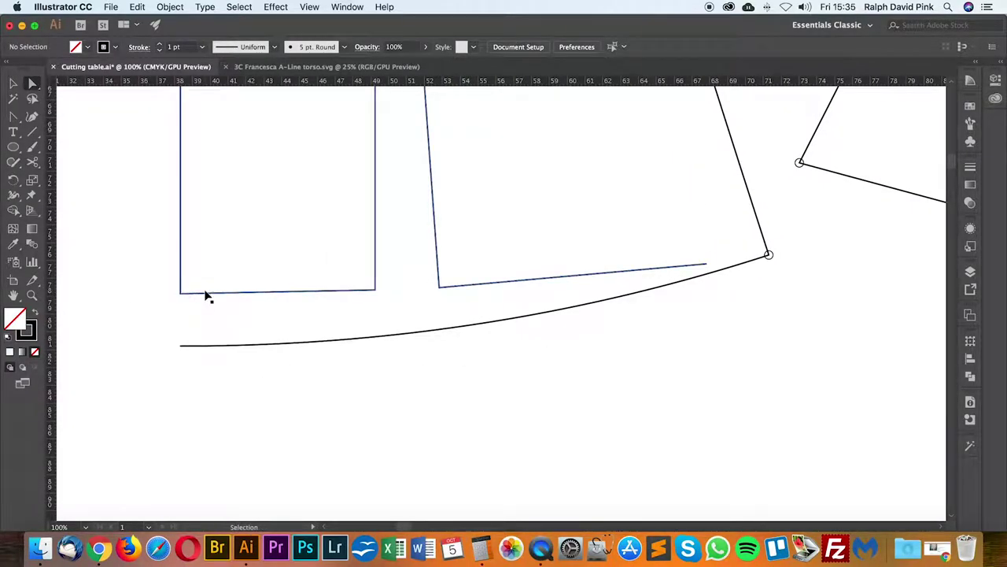
pyautogui.press('super+minus')
pyautogui.press('super+minus')
pyautogui.press('space')
pyautogui.moveTo(317, 237); pyautogui.dragTo(277, 359)
pyautogui.press('super+minus')
pyautogui.press('space')
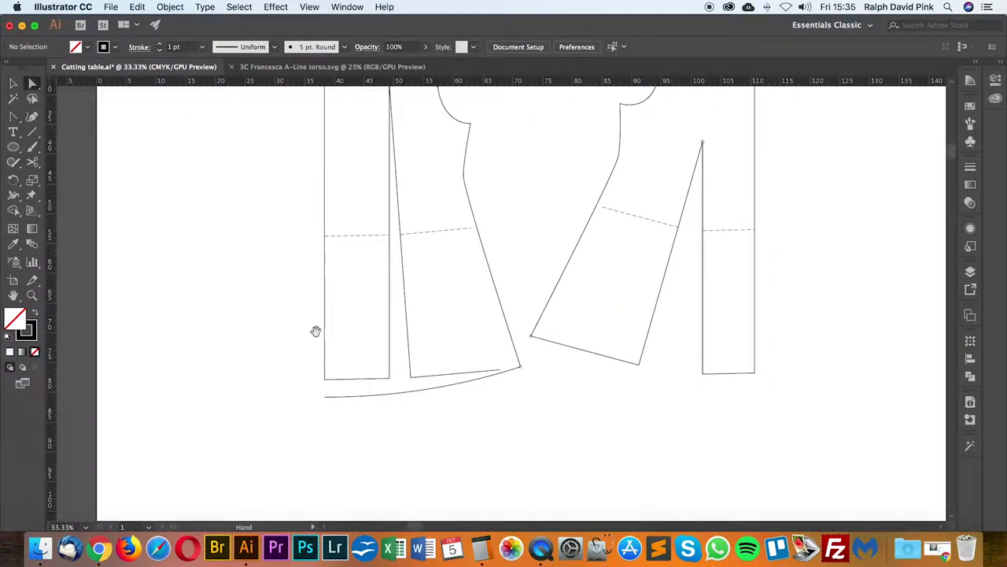
pyautogui.moveTo(316, 331); pyautogui.dragTo(281, 432)
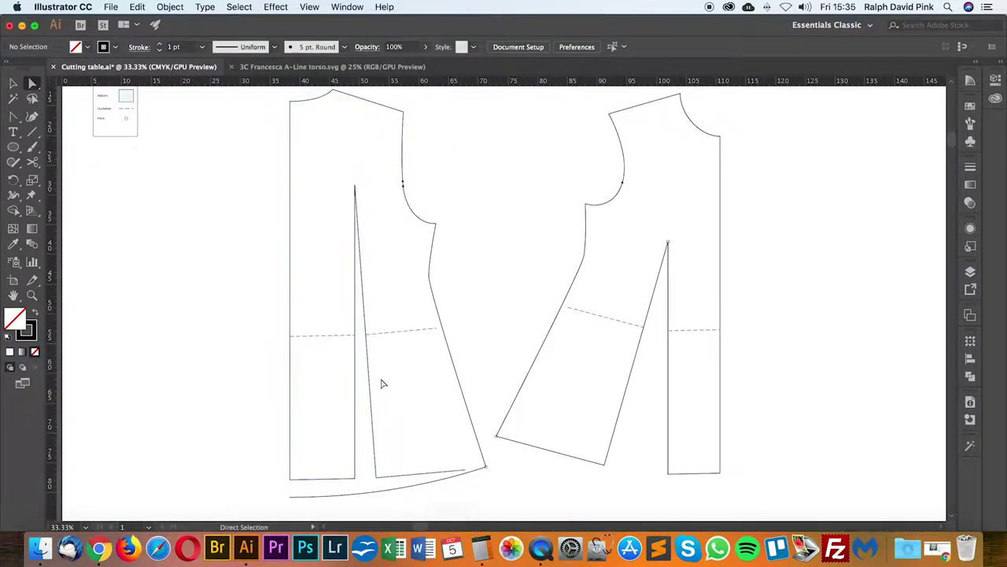
pyautogui.scroll(-4, 381, 383)
pyautogui.hscroll(-1, 380, 384)
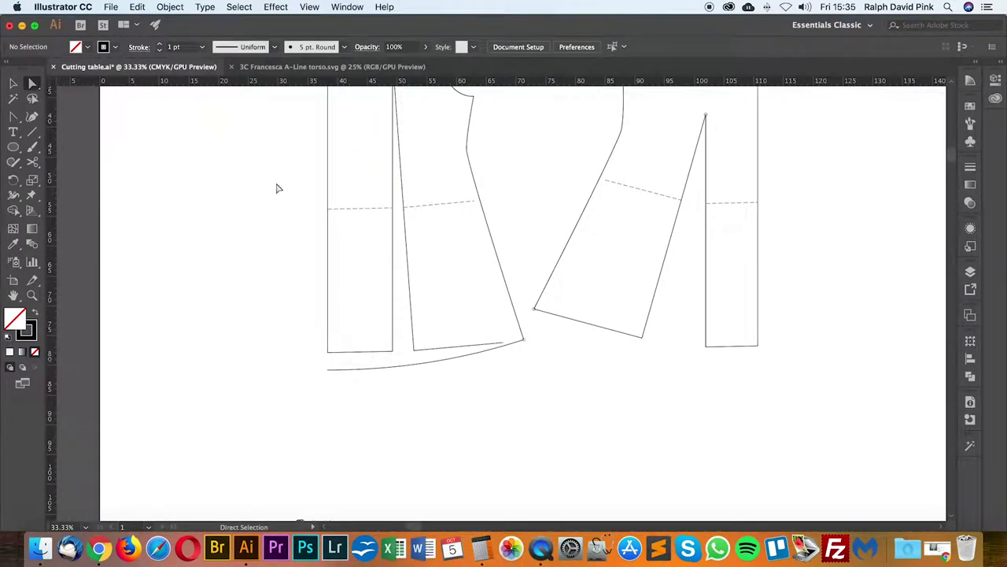
pyautogui.click(351, 180)
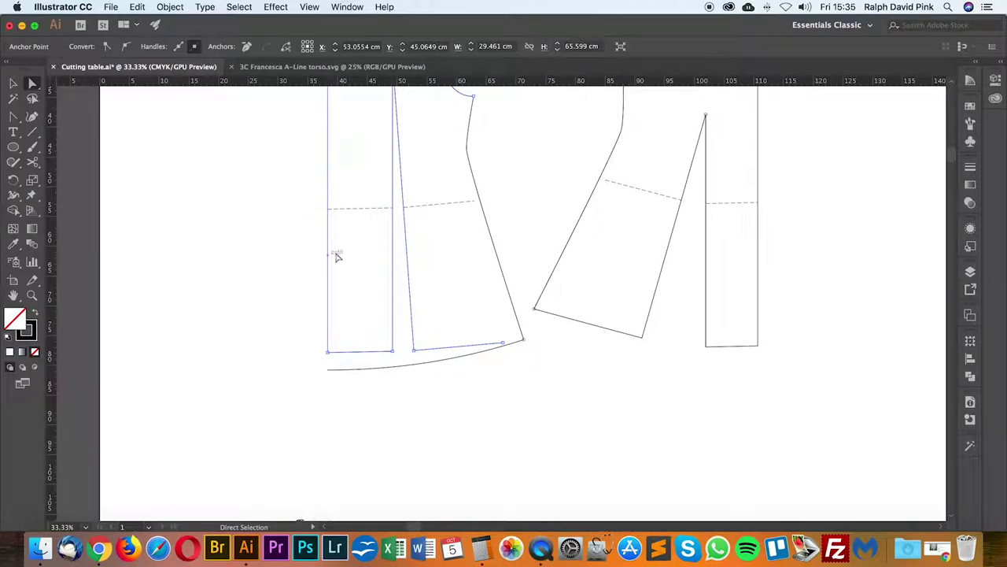
pyautogui.click(35, 163)
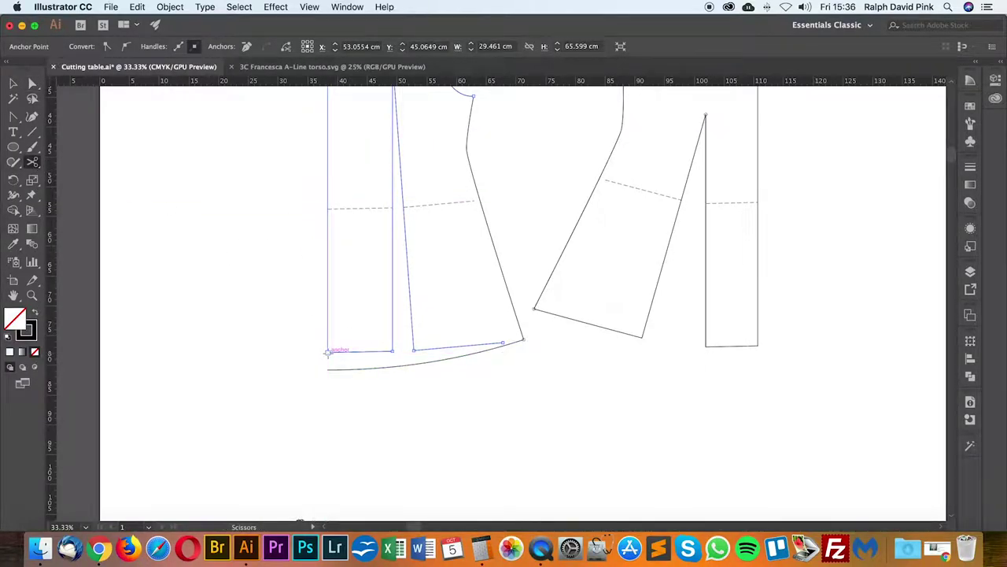
pyautogui.click(358, 352)
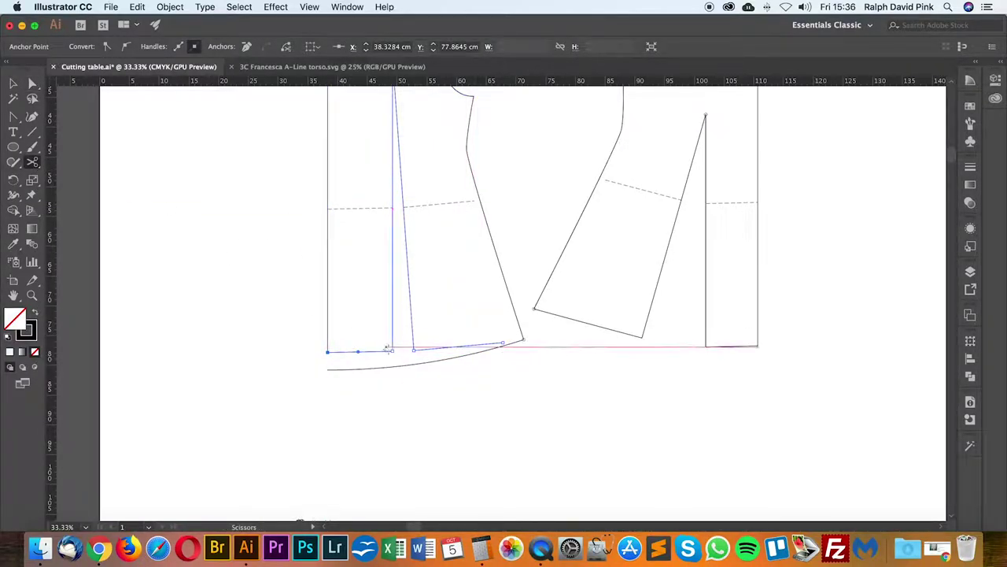
pyautogui.click(413, 349)
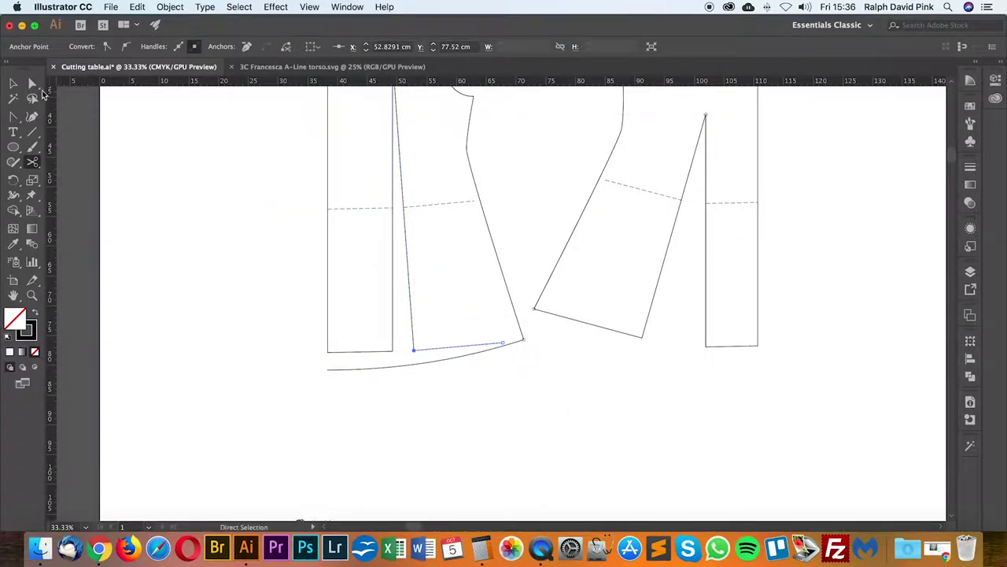
# Step: Delete the two old straight hem segments on either side of the left torso piece's dart
pyautogui.click(32, 83)
pyautogui.click(364, 353)
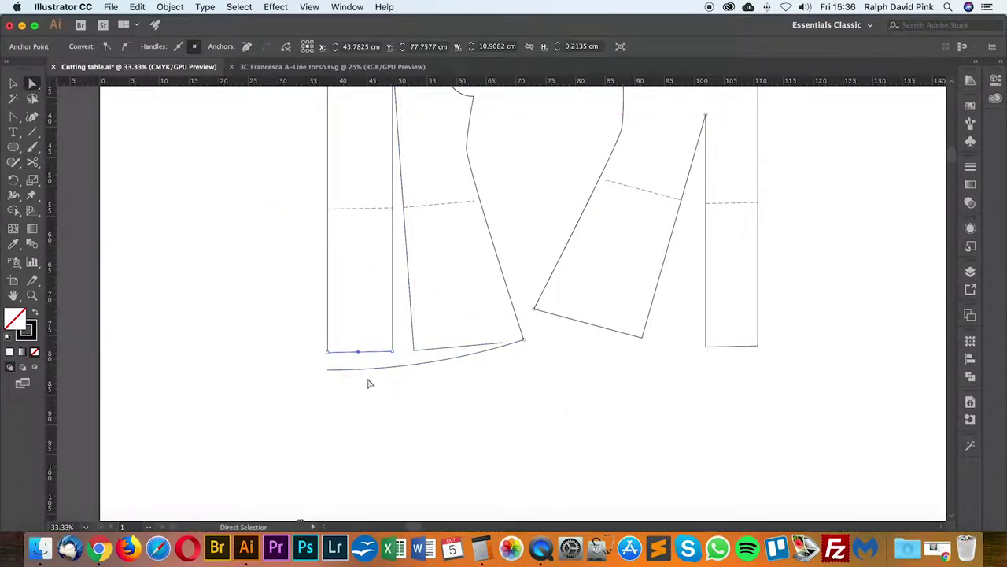
pyautogui.click(368, 383)
pyautogui.scroll(3, 400, 418)
pyautogui.hscroll(3, 399, 418)
pyautogui.click(394, 392)
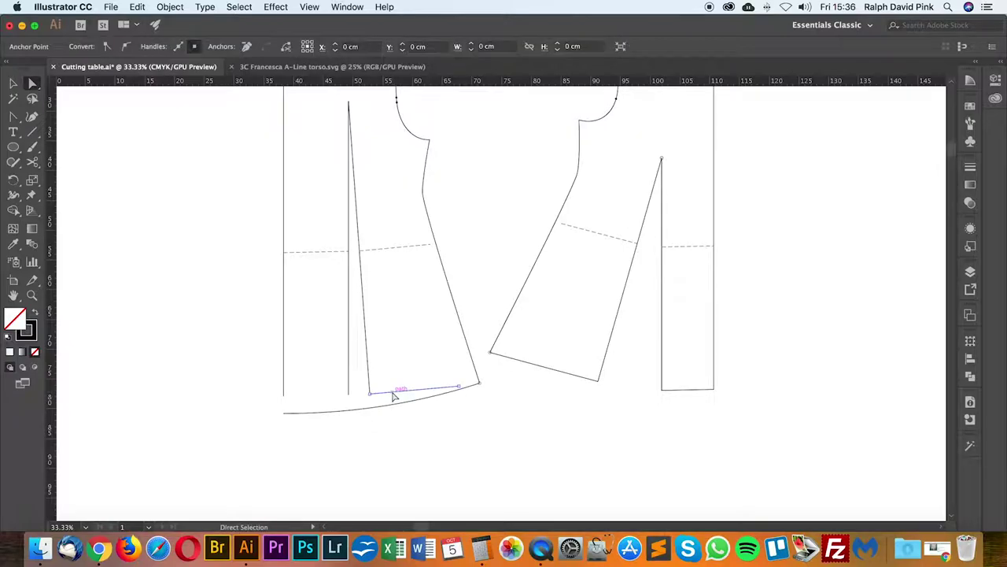
pyautogui.press('Delete')
# Step: Extend the left torso piece's vertical outer edge down to the end of the curved hem, and clear the selection
pyautogui.scroll(2, 400, 395)
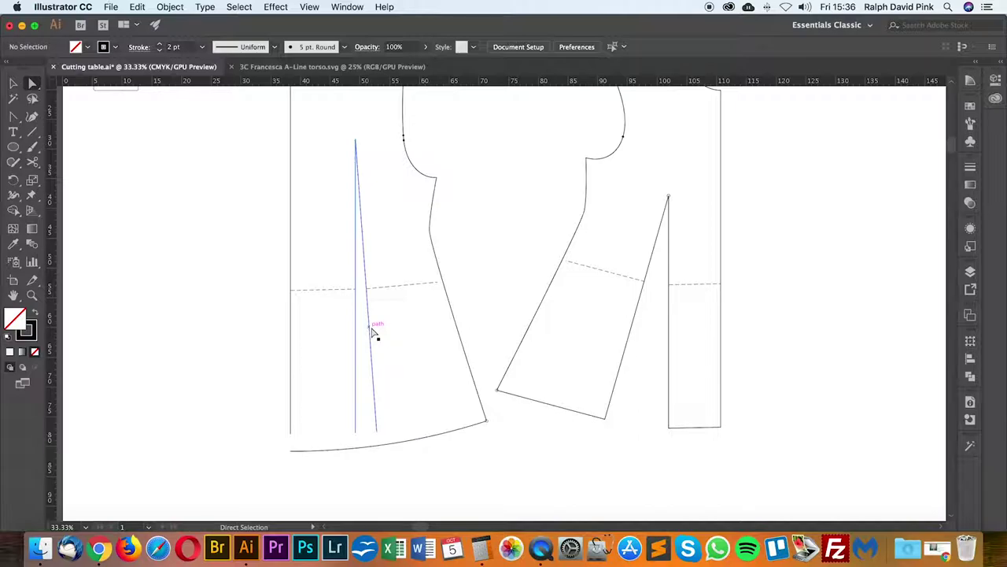
pyautogui.scroll(1, 391, 329)
pyautogui.moveTo(386, 338); pyautogui.dragTo(492, 277)
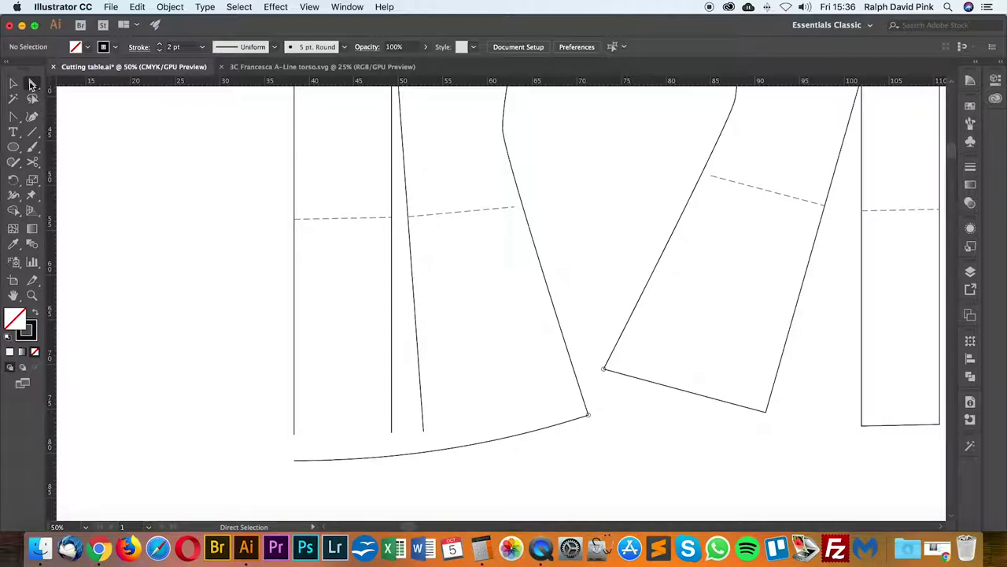
pyautogui.moveTo(294, 434); pyautogui.dragTo(295, 460)
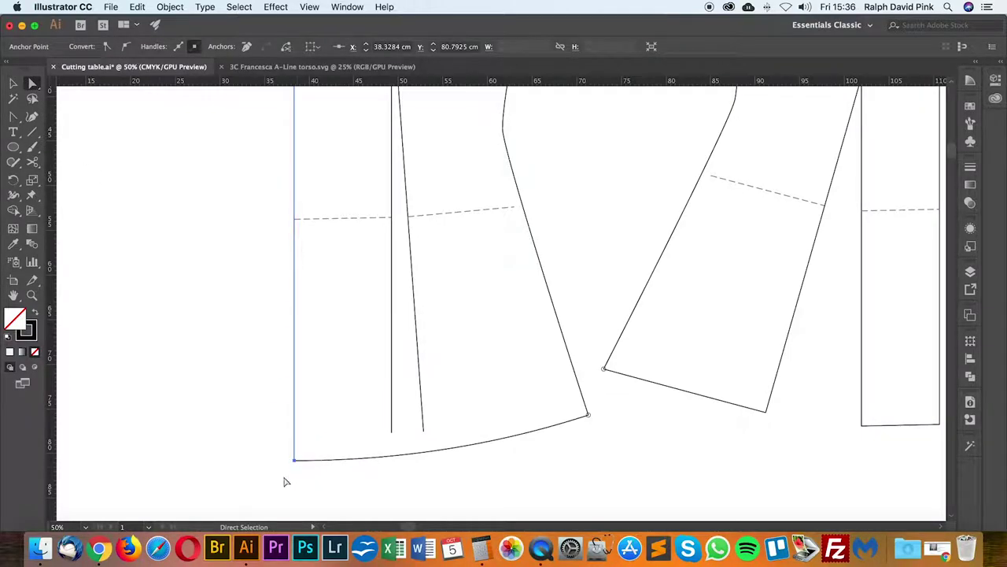
pyautogui.click(471, 412)
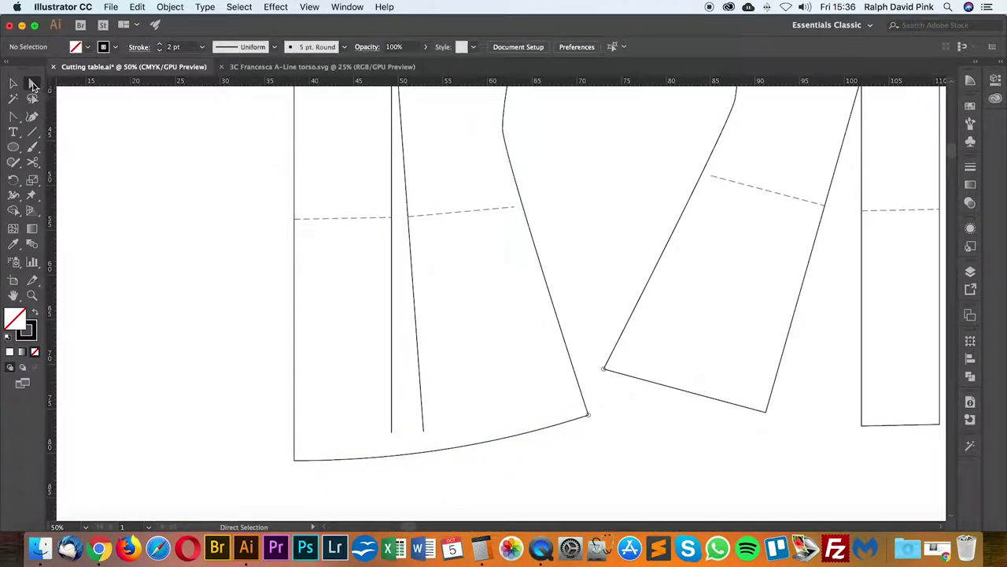
# Step: Apply the dashed hip line's stroke style to the left torso piece's two dart lines with the Eyedropper
pyautogui.moveTo(371, 293); pyautogui.dragTo(370, 288)
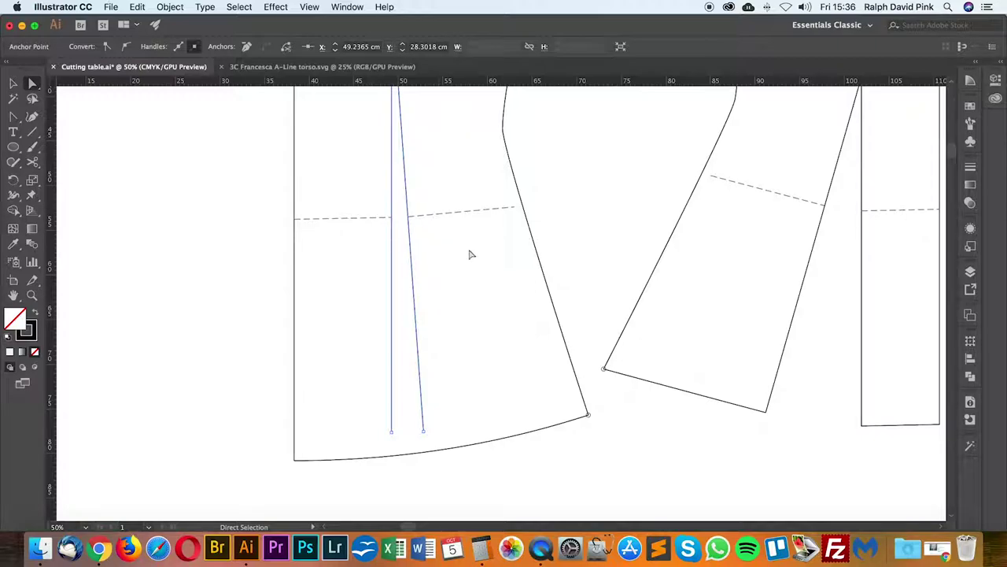
pyautogui.press('super+minus')
pyautogui.moveTo(455, 324); pyautogui.dragTo(449, 337)
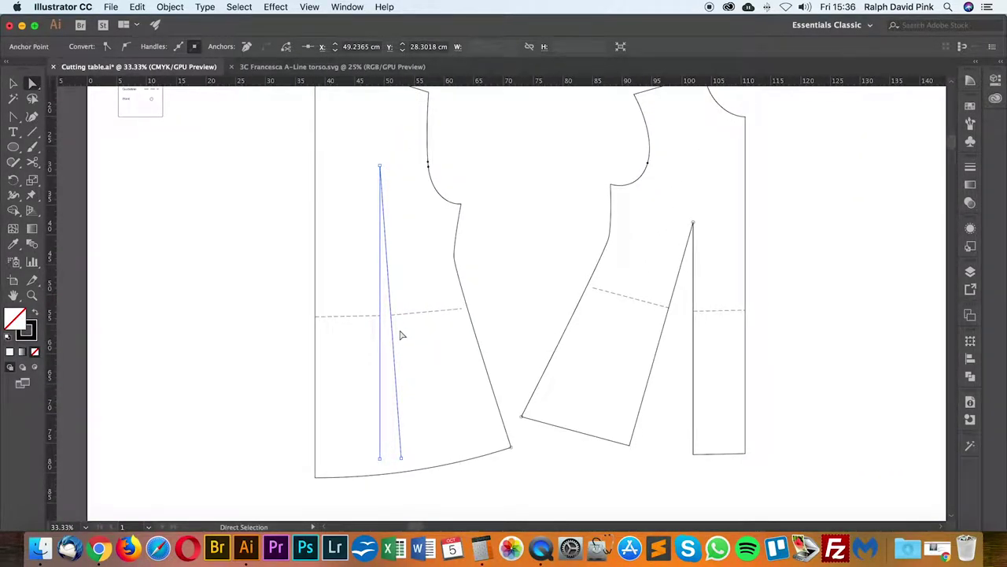
pyautogui.click(12, 244)
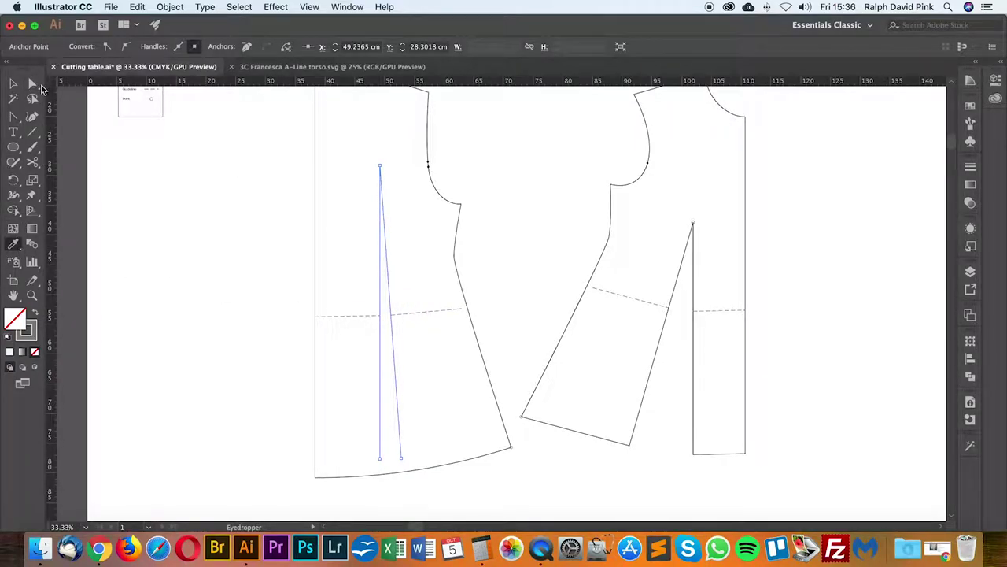
pyautogui.click(32, 84)
pyautogui.click(214, 288)
pyautogui.press('super+plus')
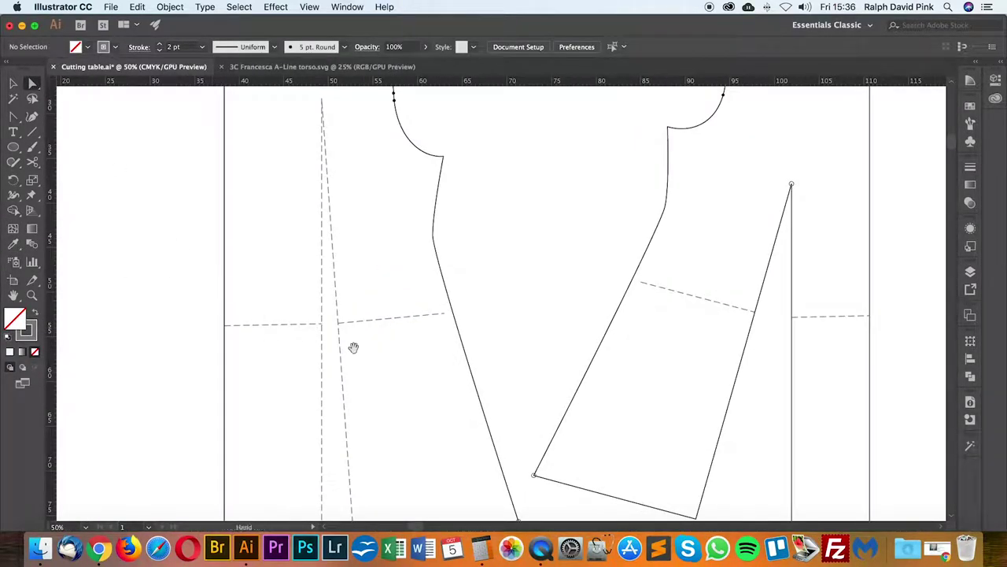
# Step: Extend the left piece's dart lines down to the curved hem, and both pieces' dashed hip lines out to their slanted side edges
pyautogui.scroll(-3, 354, 347)
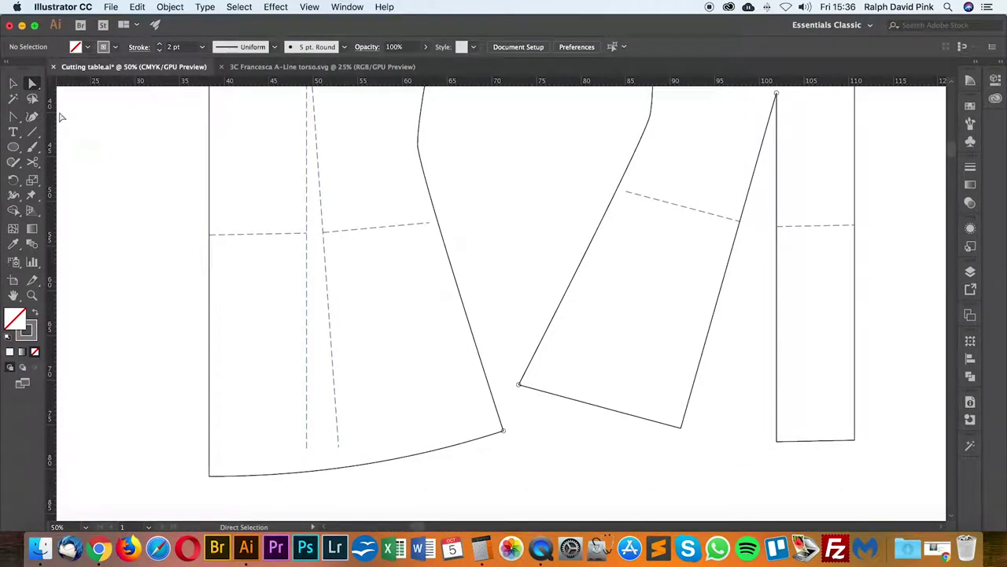
pyautogui.moveTo(341, 450); pyautogui.dragTo(308, 471)
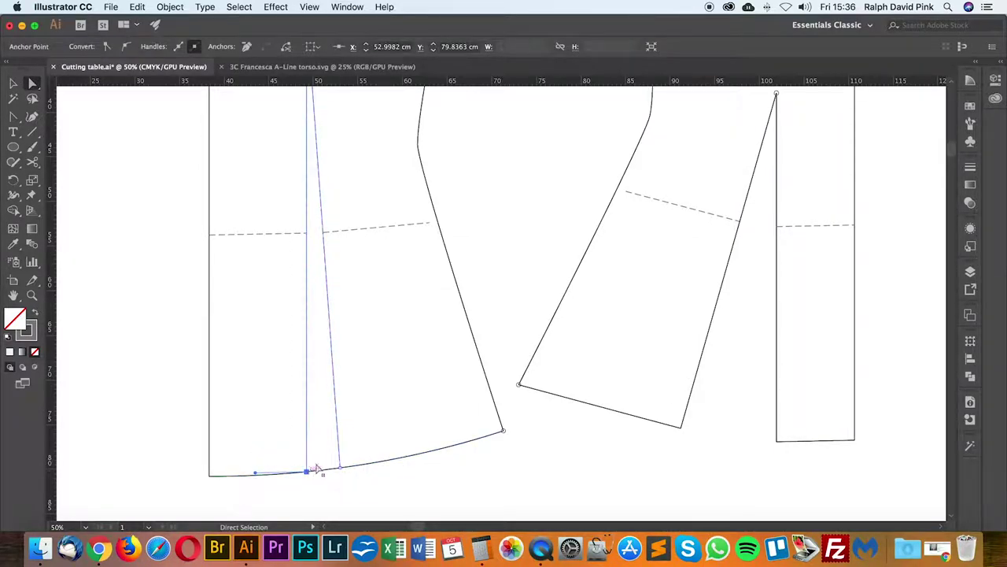
pyautogui.click(429, 225)
pyautogui.moveTo(429, 225); pyautogui.dragTo(436, 222)
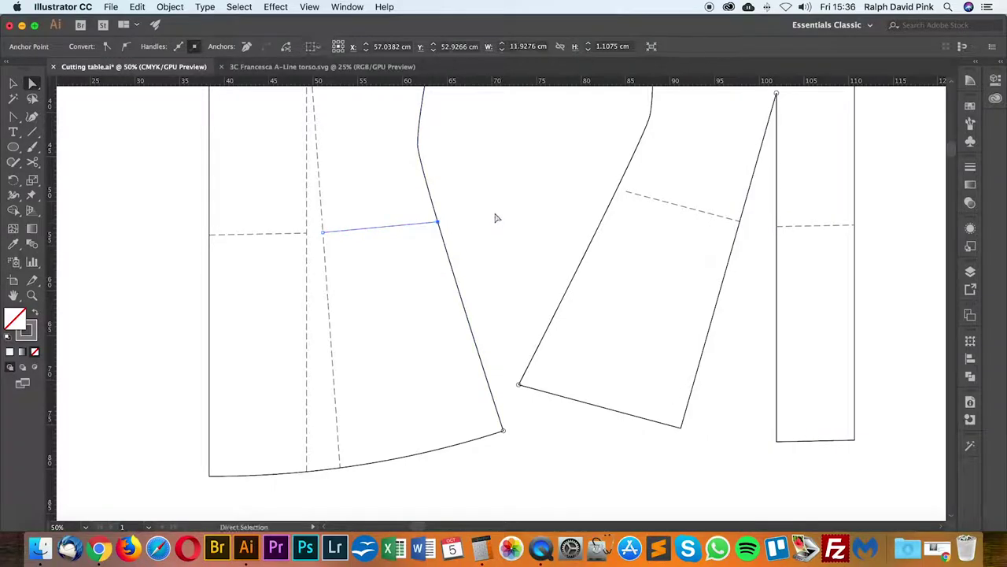
pyautogui.click(506, 221)
pyautogui.moveTo(627, 192); pyautogui.dragTo(618, 189)
pyautogui.click(648, 322)
pyautogui.moveTo(647, 322); pyautogui.dragTo(580, 317)
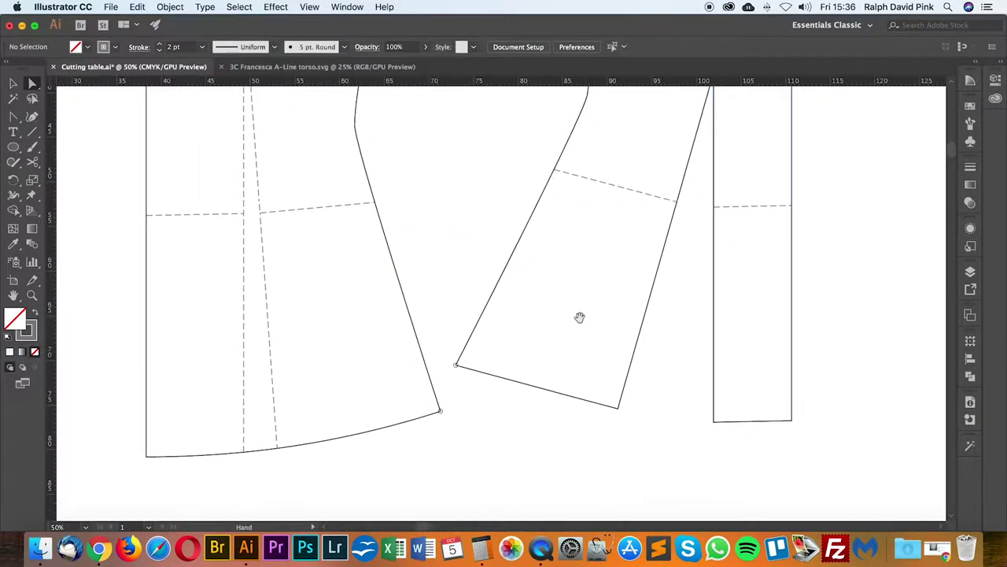
# Step: Delete the small circle marking the corner where the left torso piece's slanted side edge meets the curved hem
pyautogui.click(443, 414)
pyautogui.click(425, 443)
pyautogui.press('super+equal')
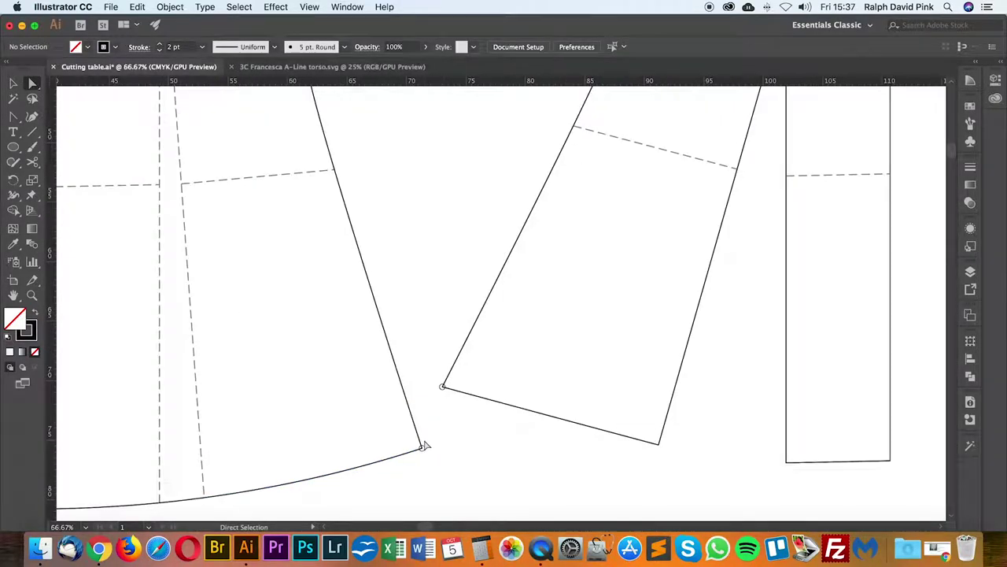
pyautogui.press('super+equal')
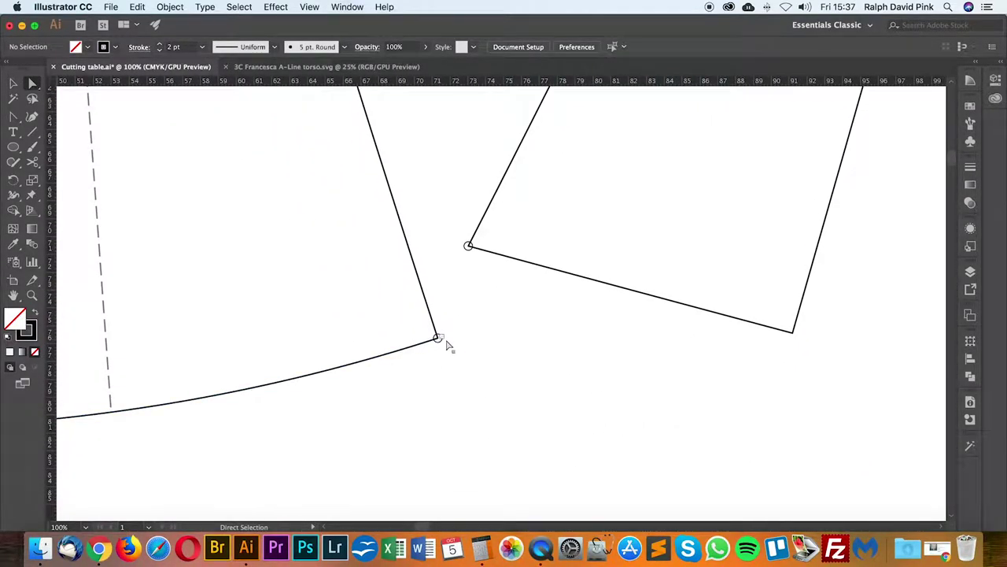
pyautogui.click(445, 343)
pyautogui.click(463, 345)
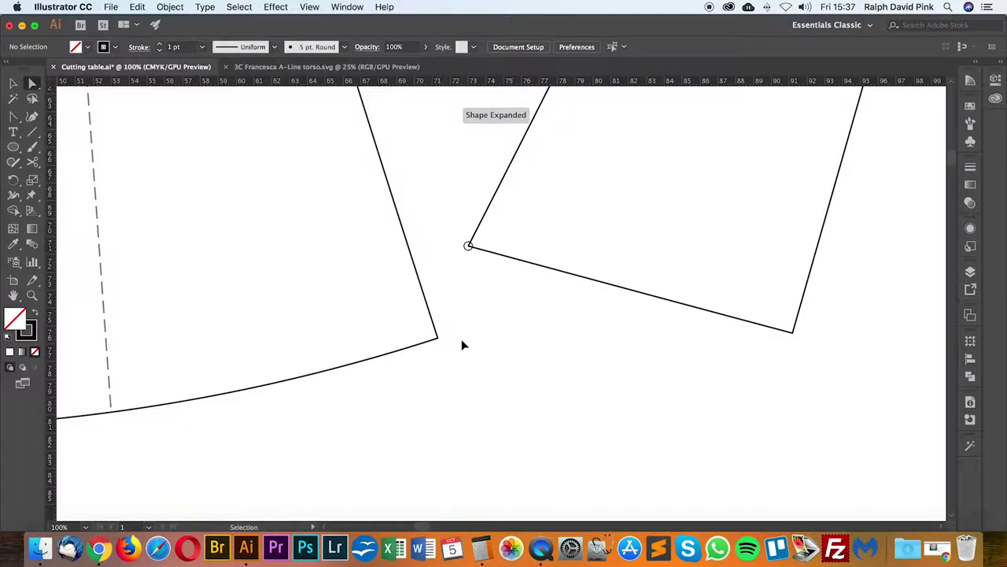
# Step: Check which parts of the left torso piece's outline are separate paths by selecting its side edge, armhole and hem
pyautogui.press('super+minus')
pyautogui.press('super+minus')
pyautogui.click(442, 297)
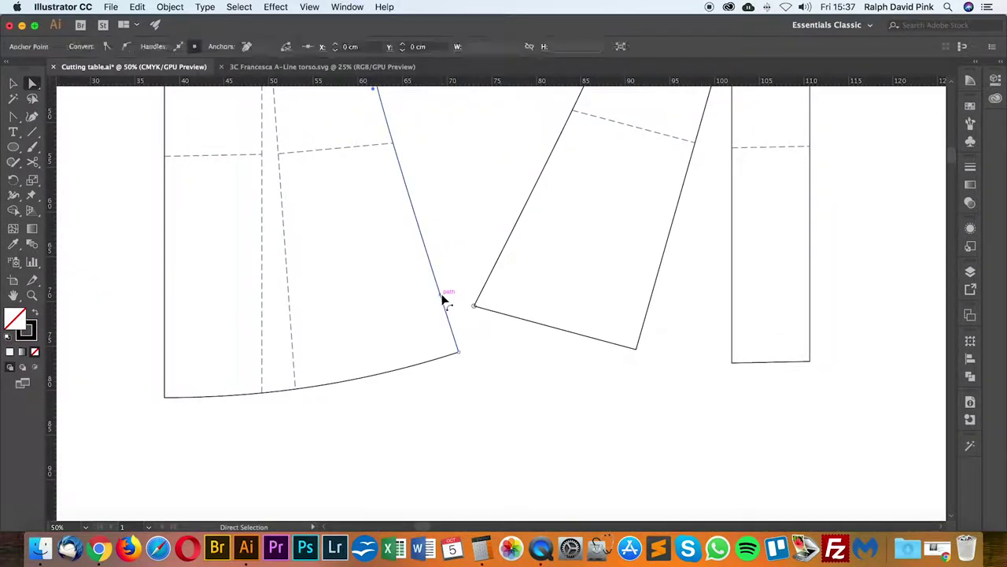
pyautogui.press('v')
pyautogui.press('super+minus')
pyautogui.press('super+minus')
pyautogui.press('a')
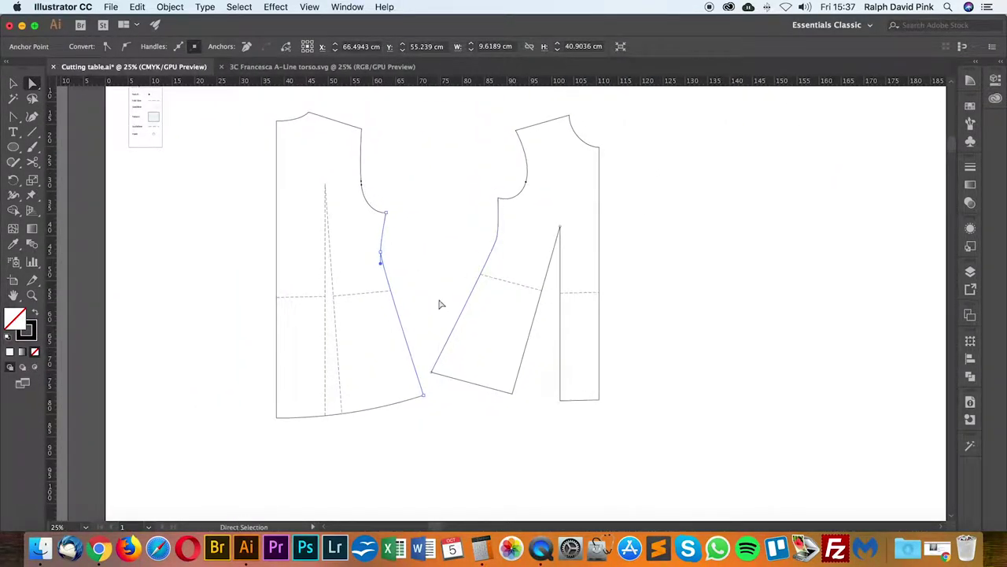
pyautogui.click(375, 208)
pyautogui.click(361, 411)
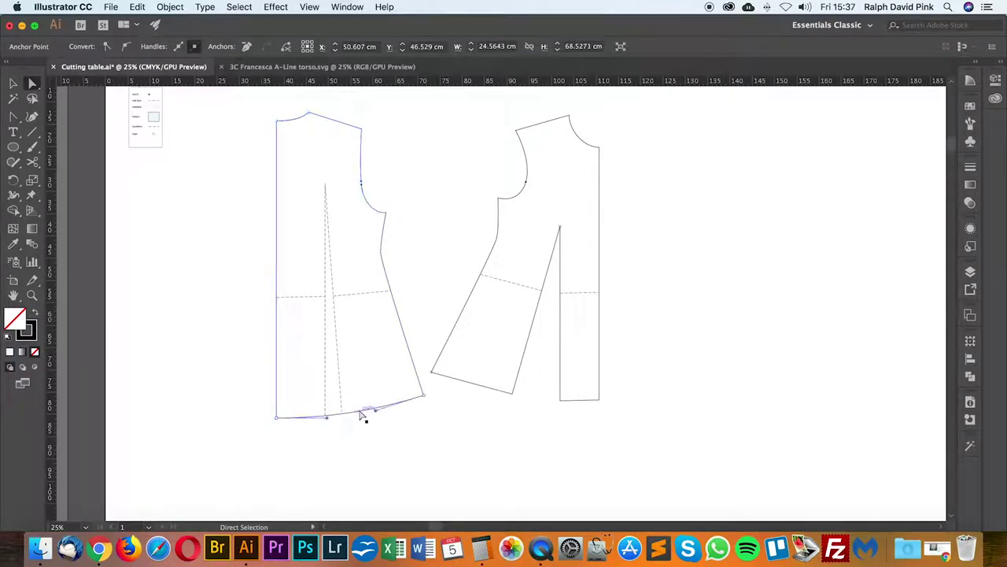
pyautogui.click(402, 330)
pyautogui.click(379, 211)
pyautogui.click(415, 192)
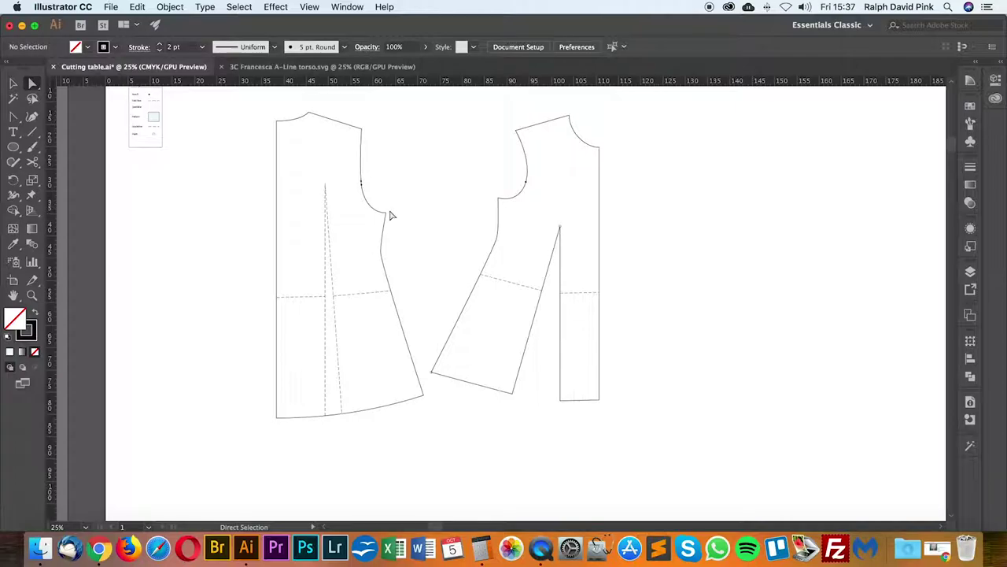
# Step: Average the overlapping end points at the left torso piece's underarm corner on both axes, and join them
pyautogui.click(385, 214)
pyautogui.rightClick(391, 220)
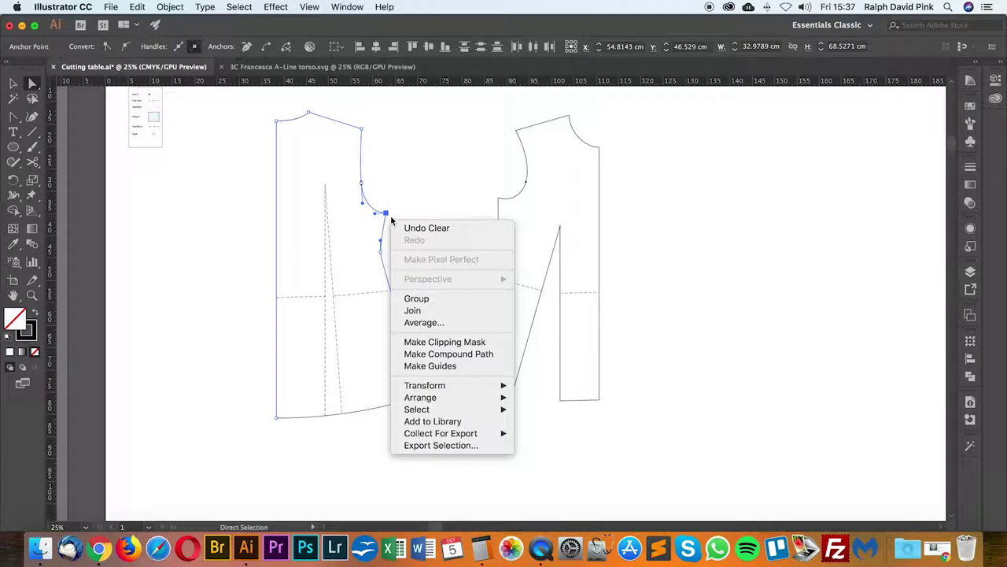
pyautogui.click(418, 322)
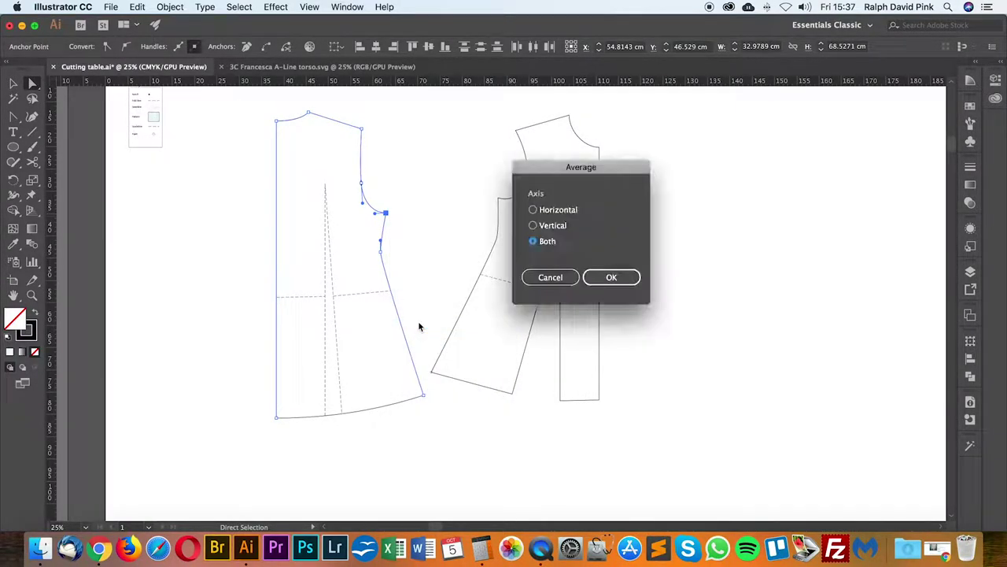
pyautogui.click(600, 281)
pyautogui.click(600, 280)
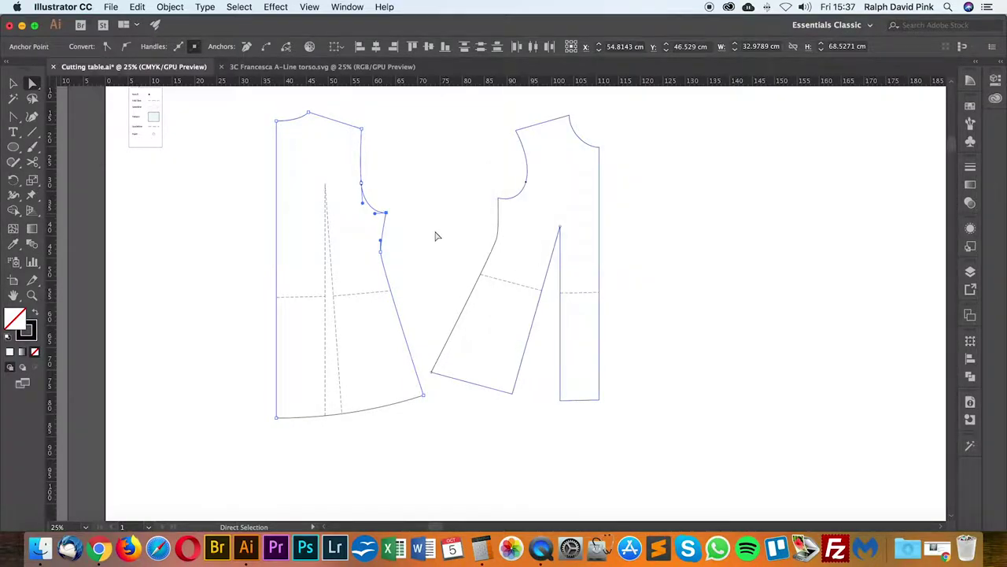
pyautogui.rightClick(388, 216)
pyautogui.click(421, 308)
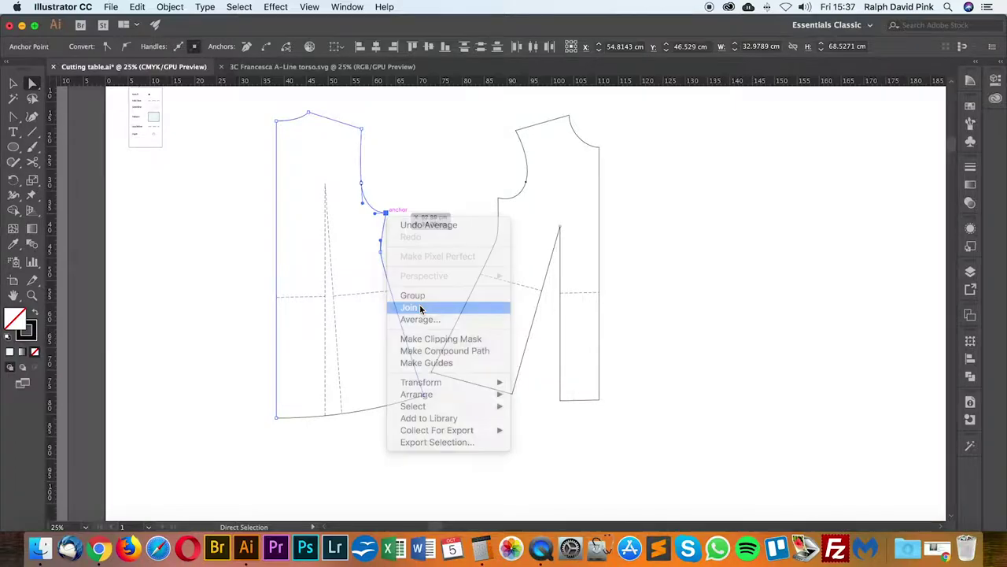
pyautogui.rightClick(388, 213)
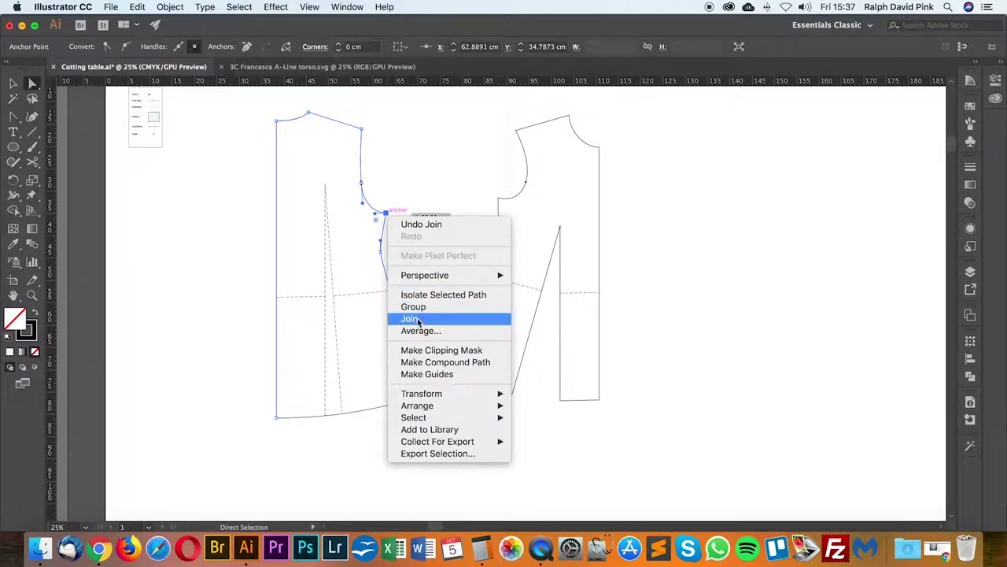
pyautogui.click(411, 319)
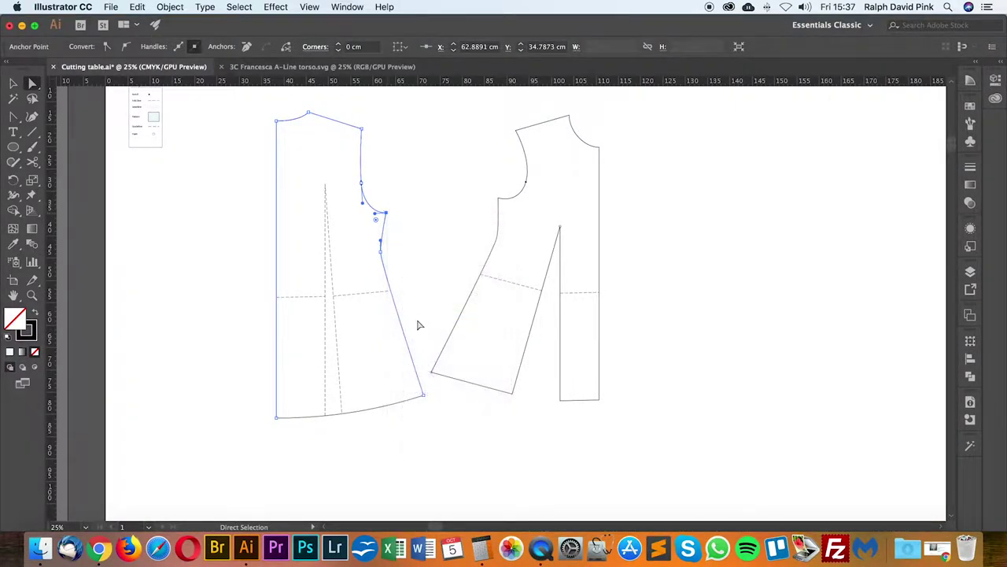
# Step: Average the end points where the left torso piece's slanted side edge meets the curved hem, and join them
pyautogui.moveTo(416, 416); pyautogui.dragTo(418, 414)
pyautogui.rightClick(425, 398)
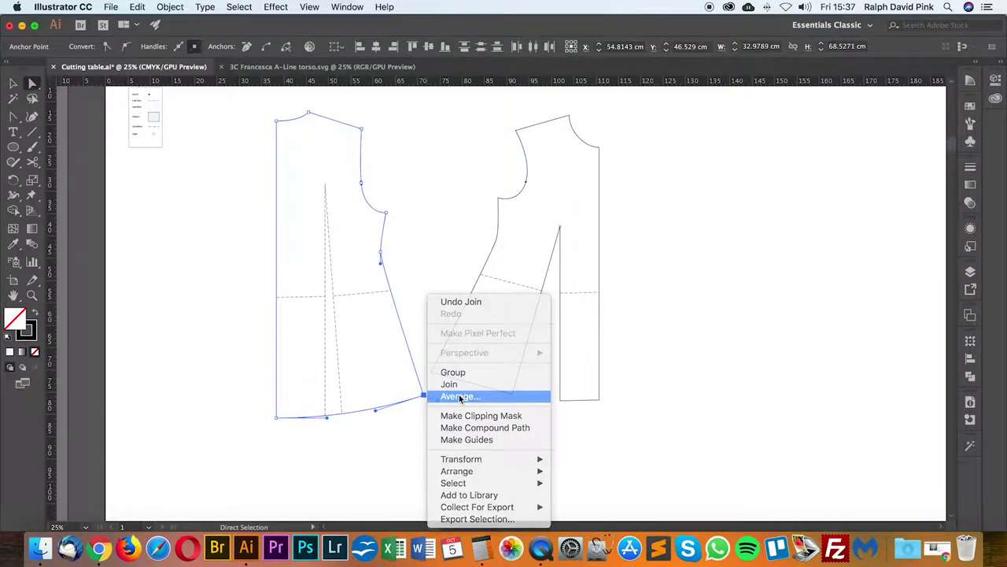
pyautogui.click(460, 397)
pyautogui.click(612, 276)
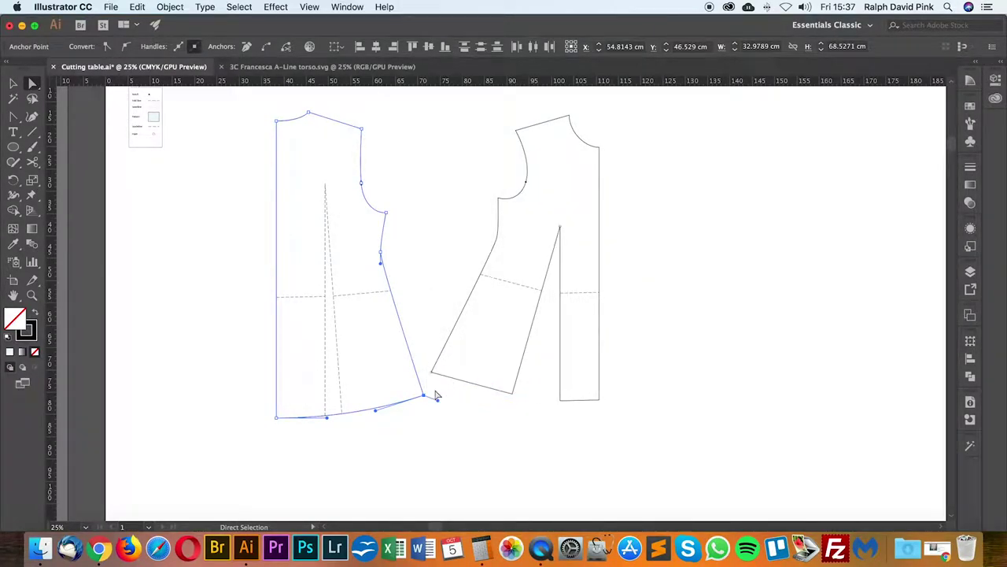
pyautogui.moveTo(436, 390); pyautogui.dragTo(418, 406)
pyautogui.rightClick(429, 400)
pyautogui.click(445, 383)
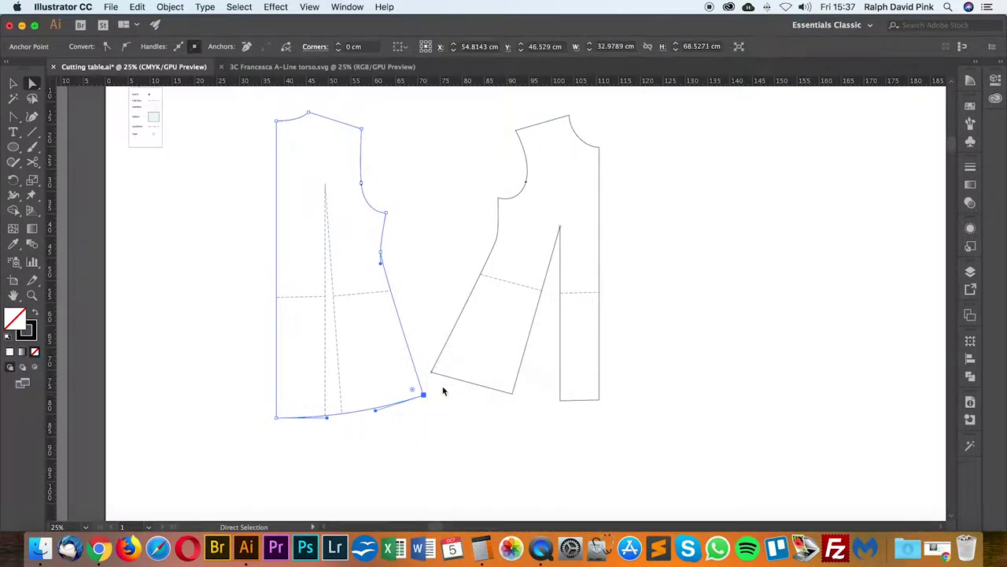
# Step: Average the end points where the left torso piece's vertical edge meets the hem on both axes, join them, and clear the selection
pyautogui.moveTo(265, 417); pyautogui.dragTo(272, 418)
pyautogui.rightClick(274, 414)
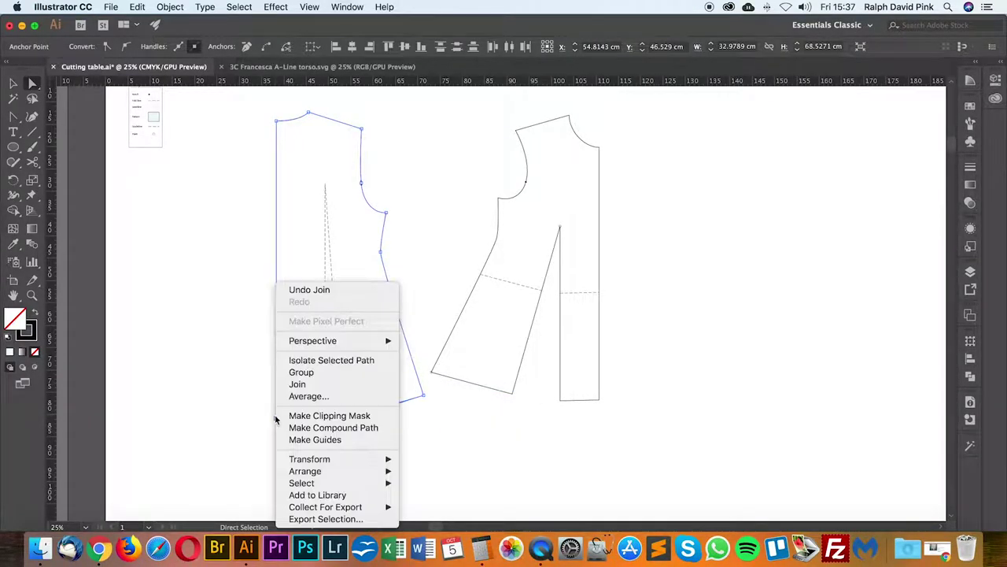
pyautogui.click(295, 397)
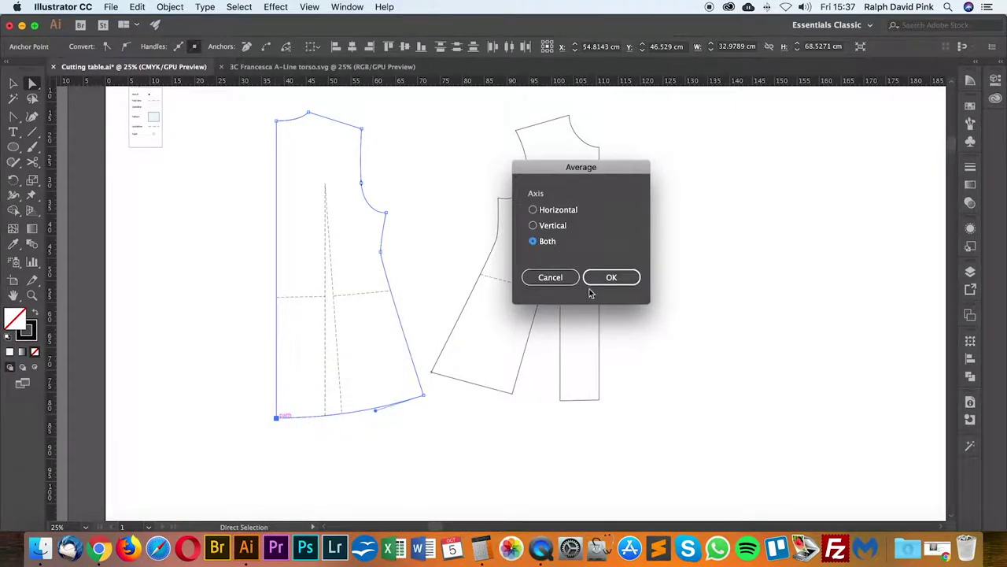
pyautogui.click(595, 279)
pyautogui.rightClick(297, 422)
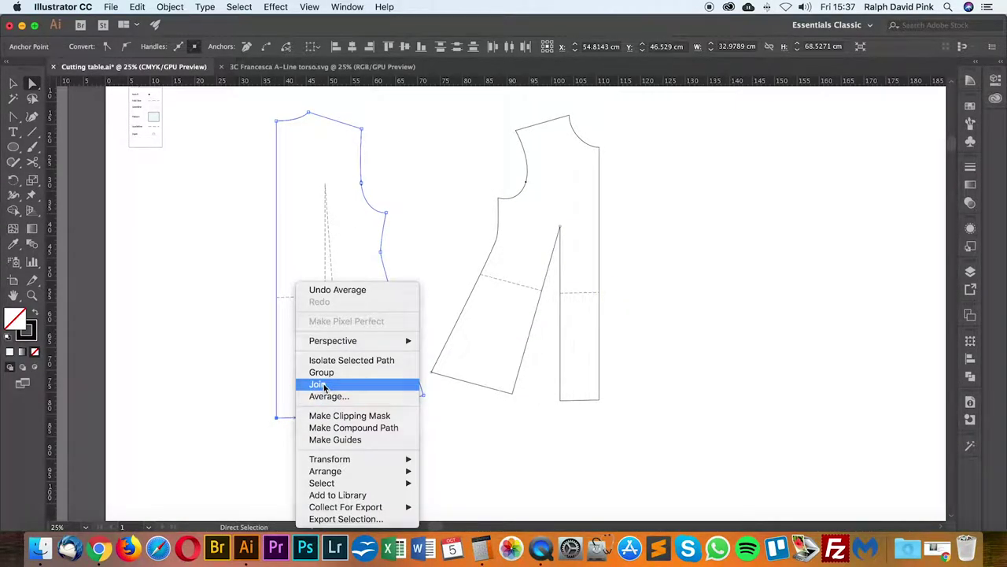
pyautogui.click(319, 384)
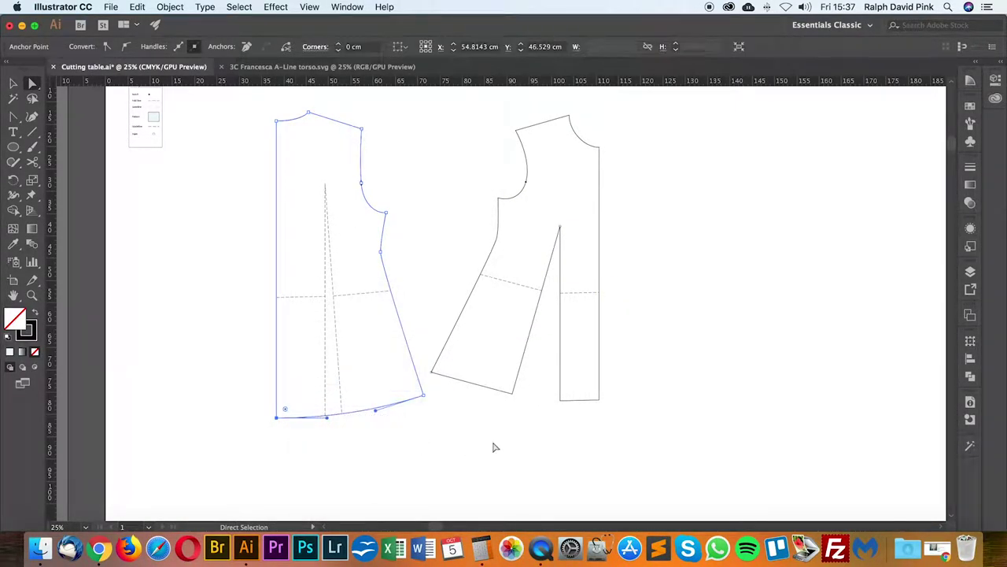
pyautogui.click(429, 307)
# Step: Draw a rectangle about 17.5 by 5 cm from the lower end of the right torso piece's outer vertical edge, reaching inward and up
pyautogui.moveTo(438, 269); pyautogui.dragTo(416, 190)
pyautogui.press('super+equal')
pyautogui.press('super+equal')
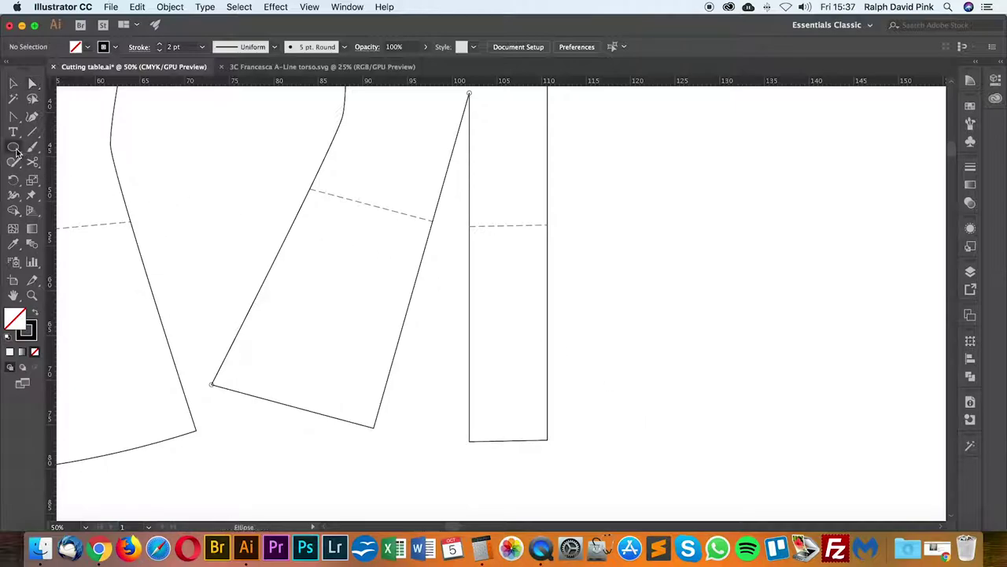
pyautogui.moveTo(13, 147); pyautogui.dragTo(63, 146)
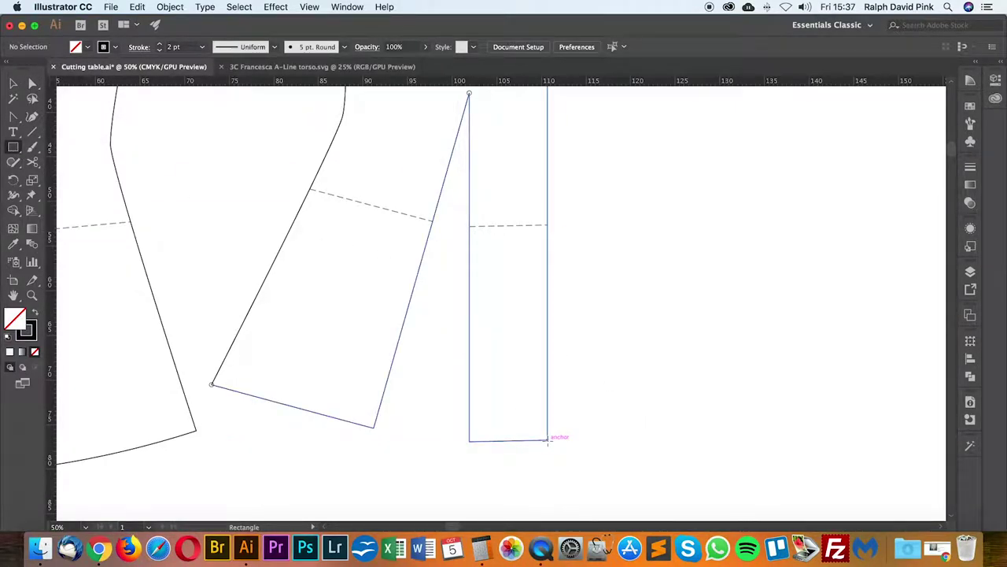
pyautogui.moveTo(548, 439); pyautogui.dragTo(391, 395)
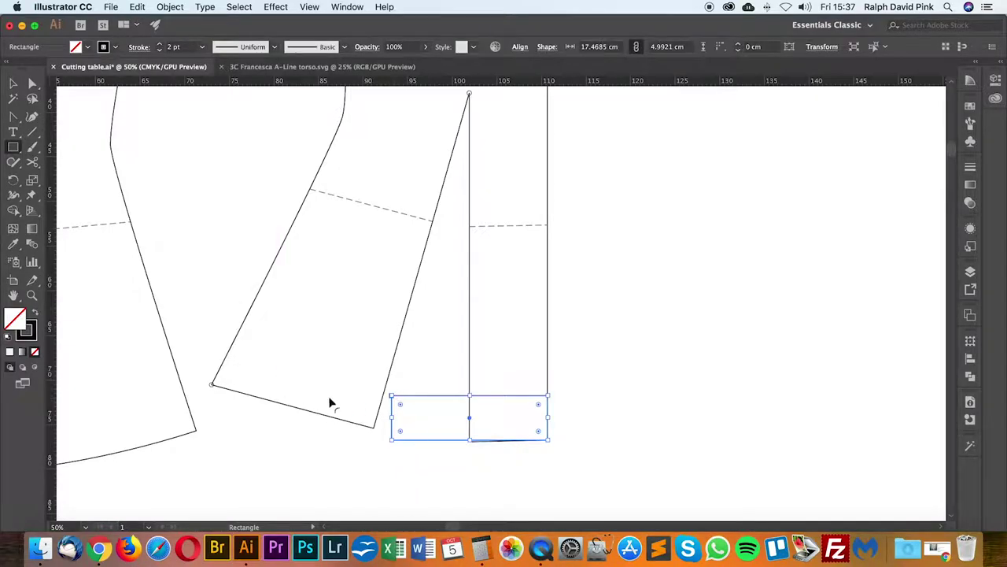
# Step: Apply the dashed hip line's stroke style to the rectangle with the Eyedropper, and clear the selection
pyautogui.click(13, 83)
pyautogui.click(207, 135)
pyautogui.click(430, 395)
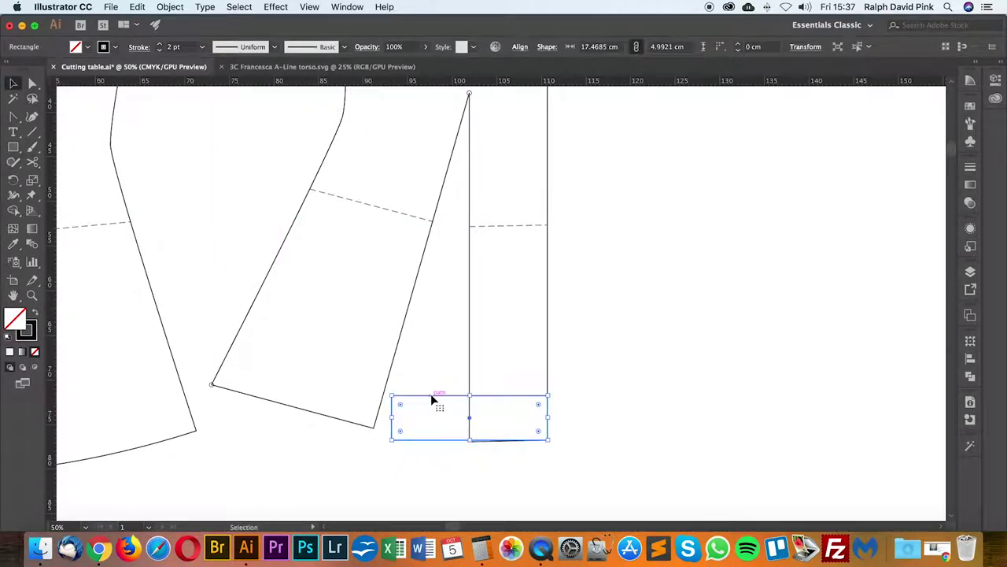
pyautogui.click(13, 244)
pyautogui.click(346, 198)
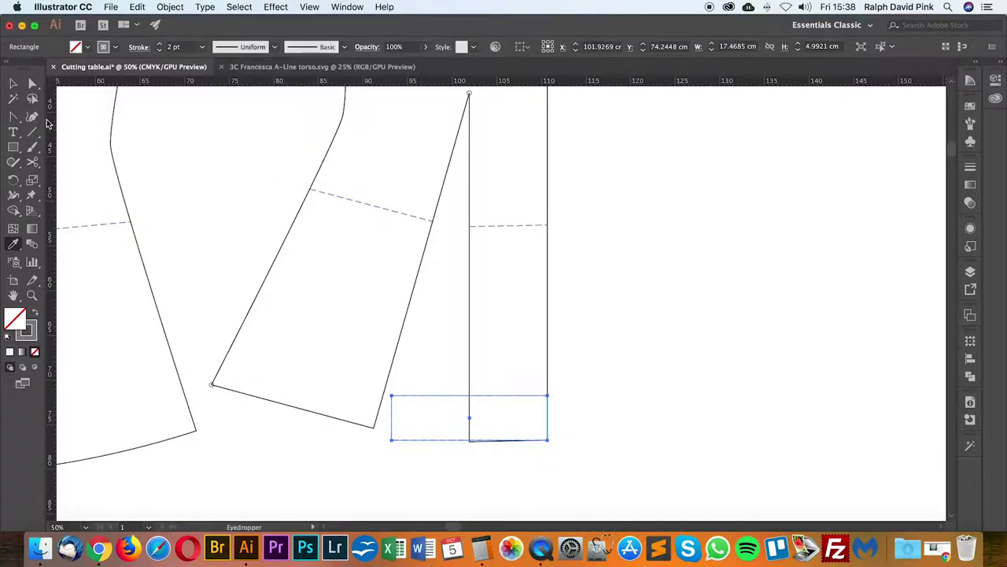
pyautogui.click(13, 83)
pyautogui.click(66, 97)
# Step: Copy the dashed rectangle and place the copy with its lower corner on the middle panel's lower outer corner
pyautogui.click(440, 397)
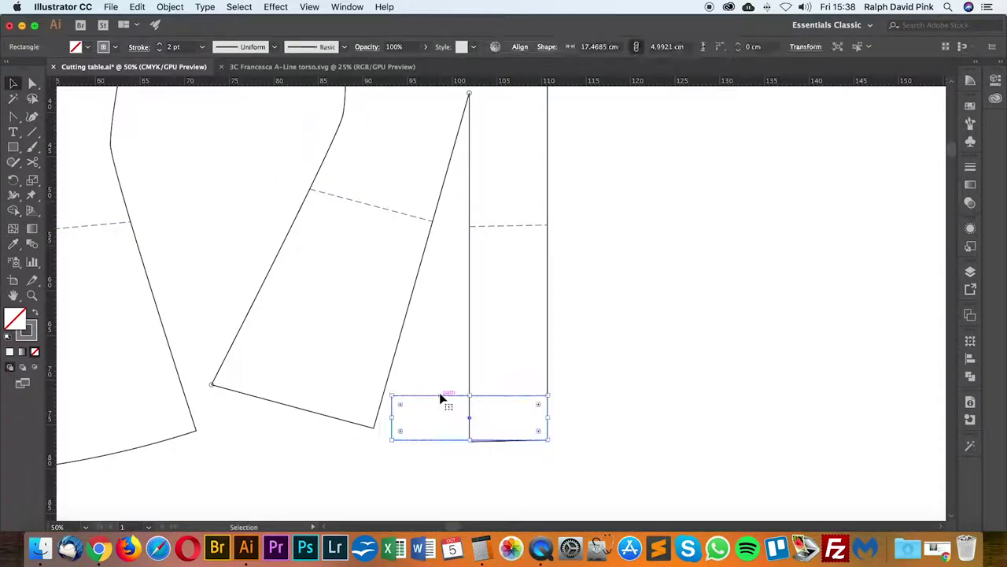
pyautogui.click(136, 7)
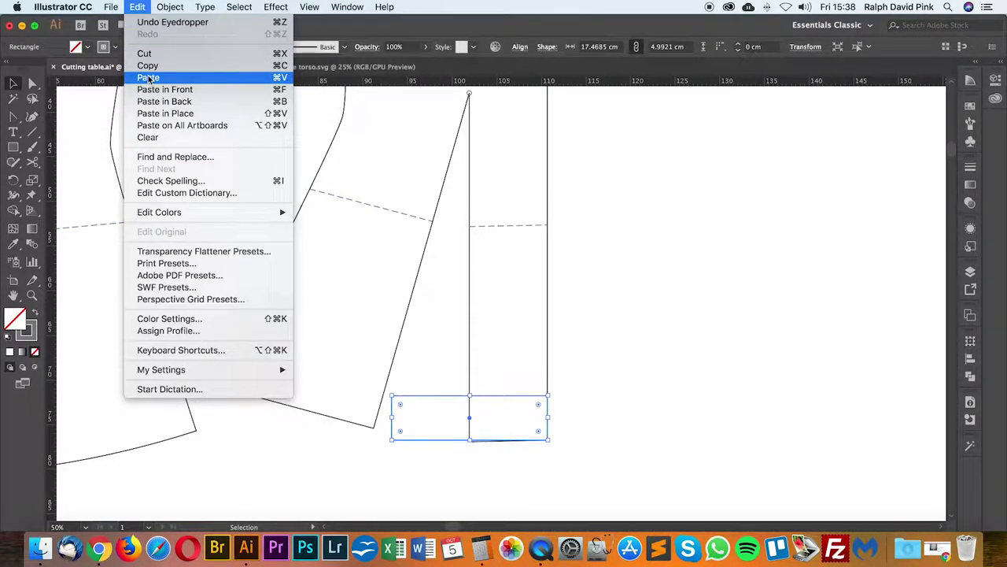
pyautogui.click(148, 78)
pyautogui.click(587, 336)
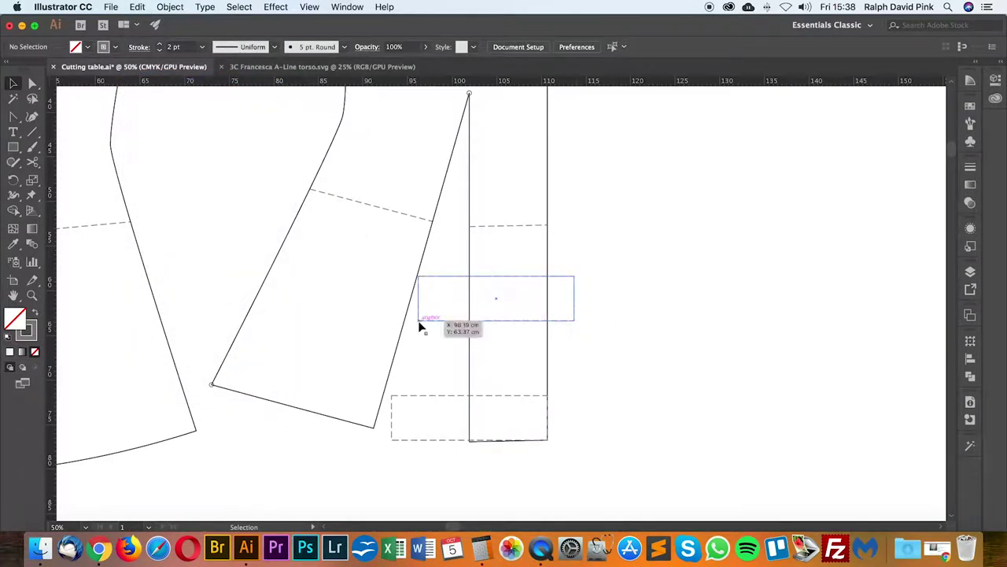
pyautogui.moveTo(418, 320); pyautogui.dragTo(213, 384)
pyautogui.press('super+plus')
pyautogui.press('super+plus')
pyautogui.press('super+plus')
pyautogui.press('super+plus')
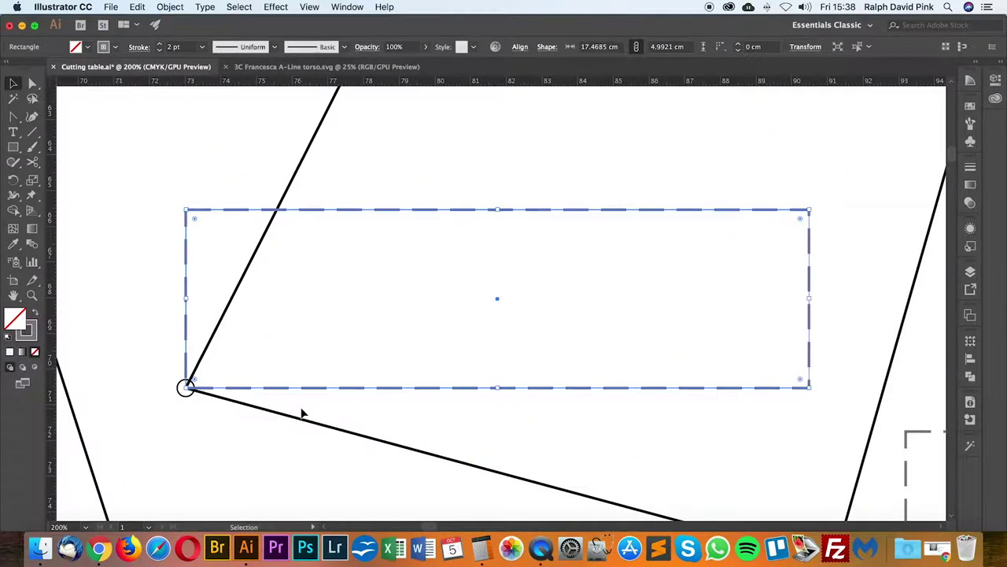
pyautogui.click(375, 457)
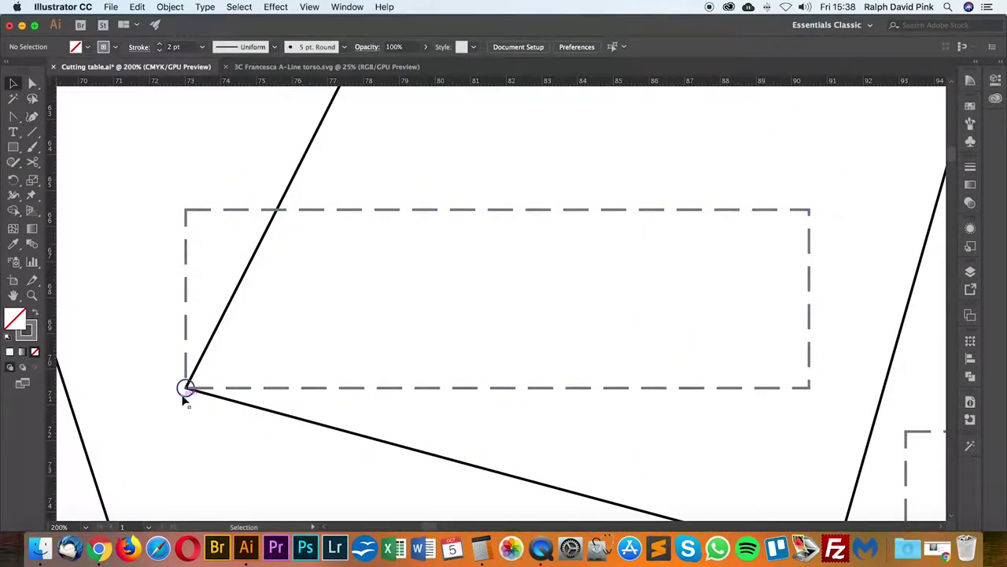
# Step: Delete the small circle at the middle panel's lower outer corner
pyautogui.click(31, 85)
pyautogui.click(185, 396)
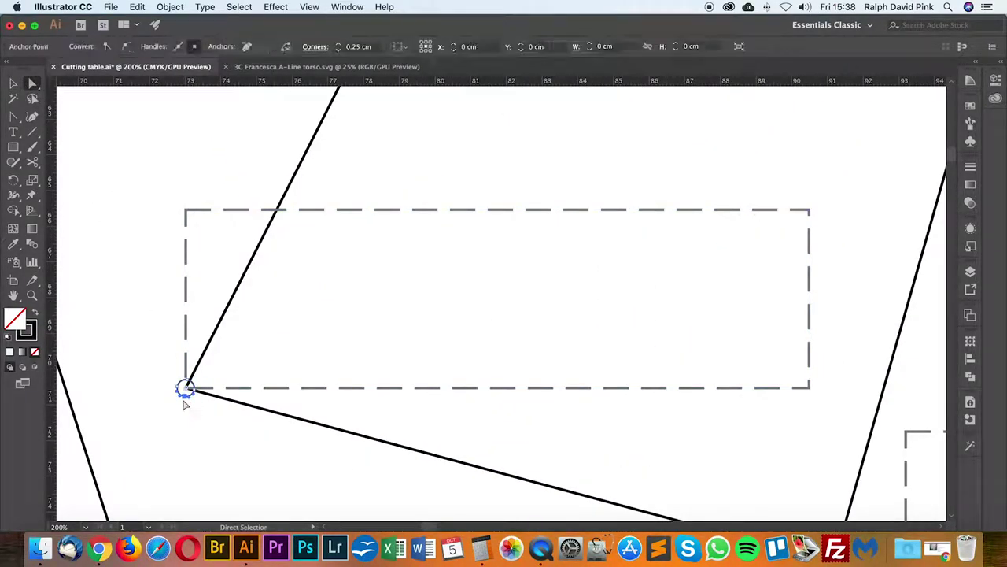
pyautogui.press('Delete')
pyautogui.press('Delete')
pyautogui.press('super+minus')
pyautogui.press('super+minus')
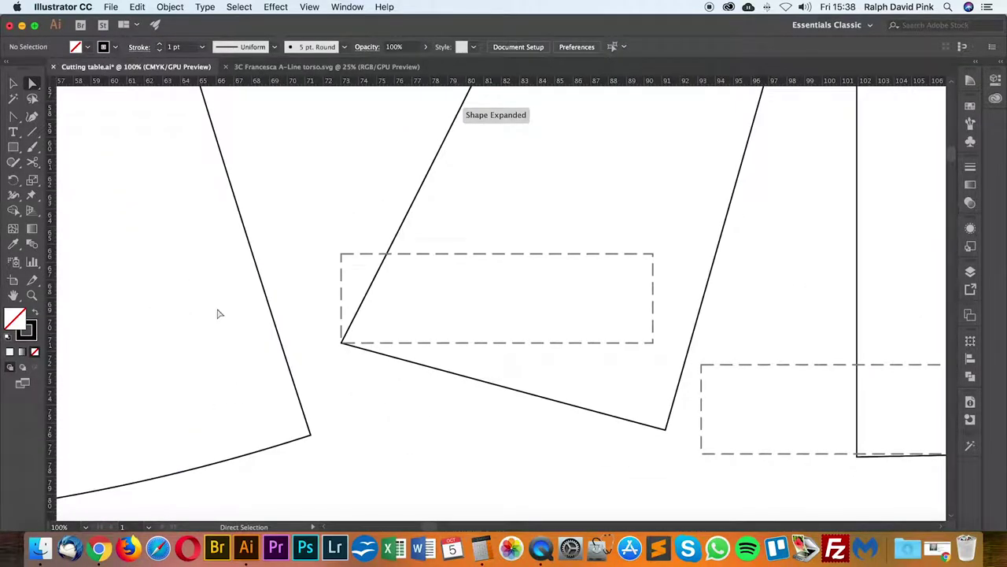
# Step: Rotate the copied rectangle about the middle panel's lower outer corner until its short side lies along the slanted side edge
pyautogui.click(14, 83)
pyautogui.click(479, 260)
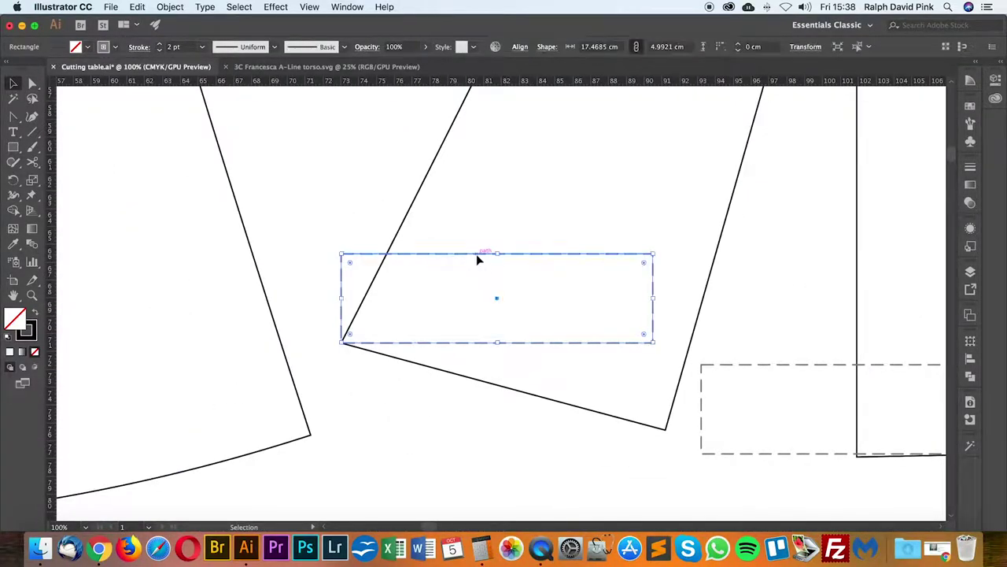
pyautogui.click(13, 180)
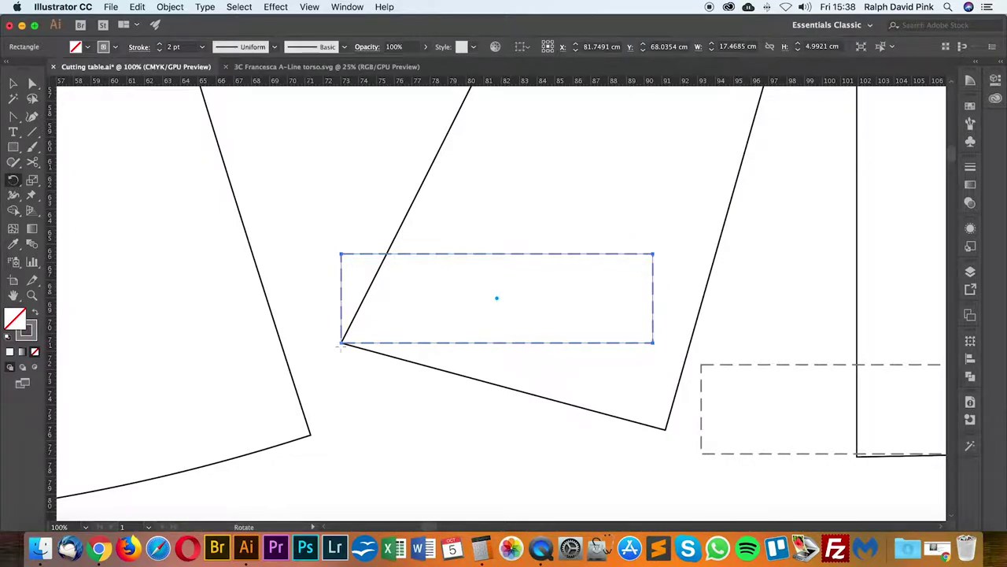
pyautogui.moveTo(590, 347); pyautogui.dragTo(471, 484)
pyautogui.moveTo(387, 297); pyautogui.dragTo(380, 266)
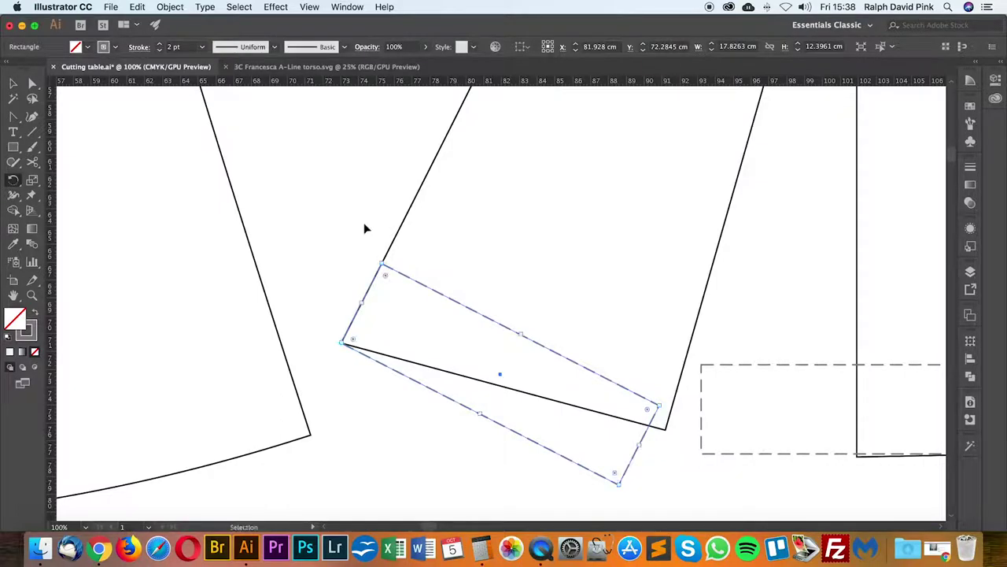
pyautogui.press('super+minus')
pyautogui.moveTo(628, 312); pyautogui.dragTo(482, 376)
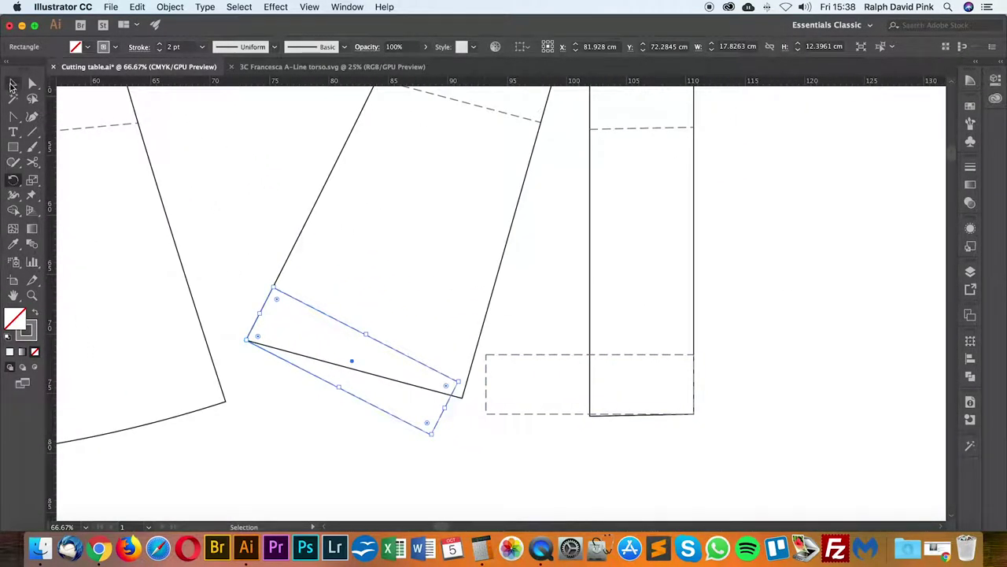
pyautogui.click(13, 83)
pyautogui.hscroll(-2, 797, 336)
pyautogui.scroll(-2, 798, 336)
pyautogui.click(796, 339)
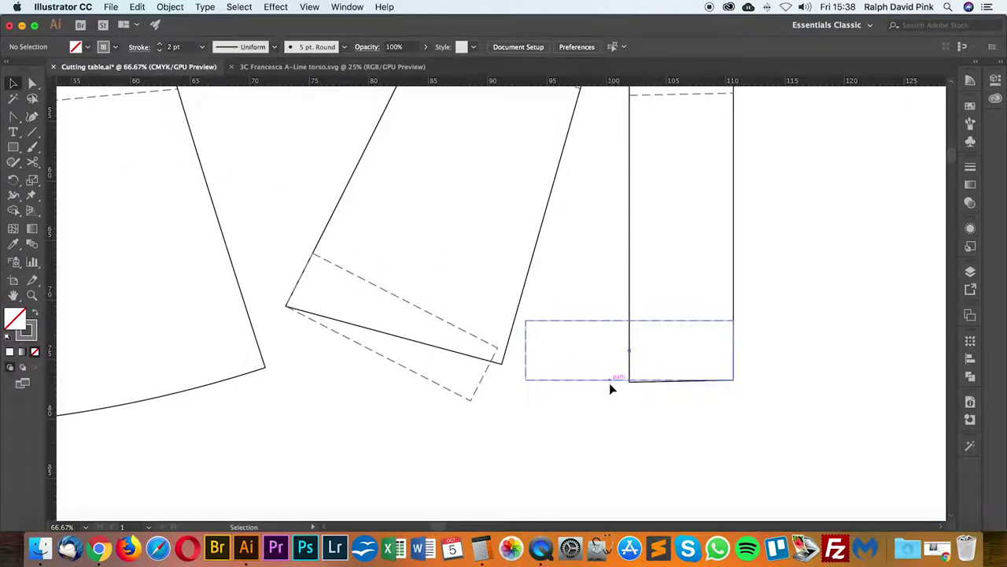
pyautogui.moveTo(610, 382); pyautogui.dragTo(610, 409)
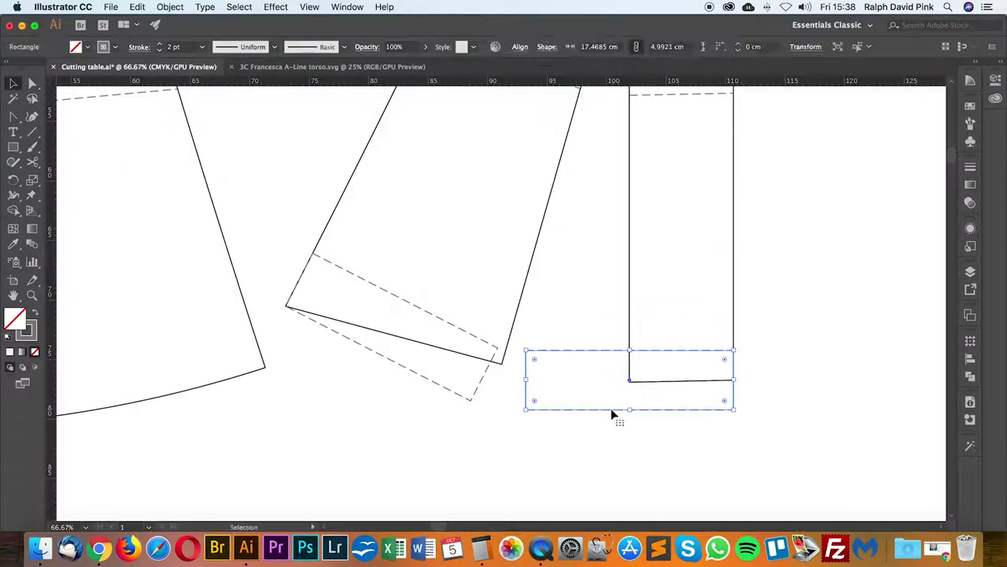
pyautogui.click(801, 348)
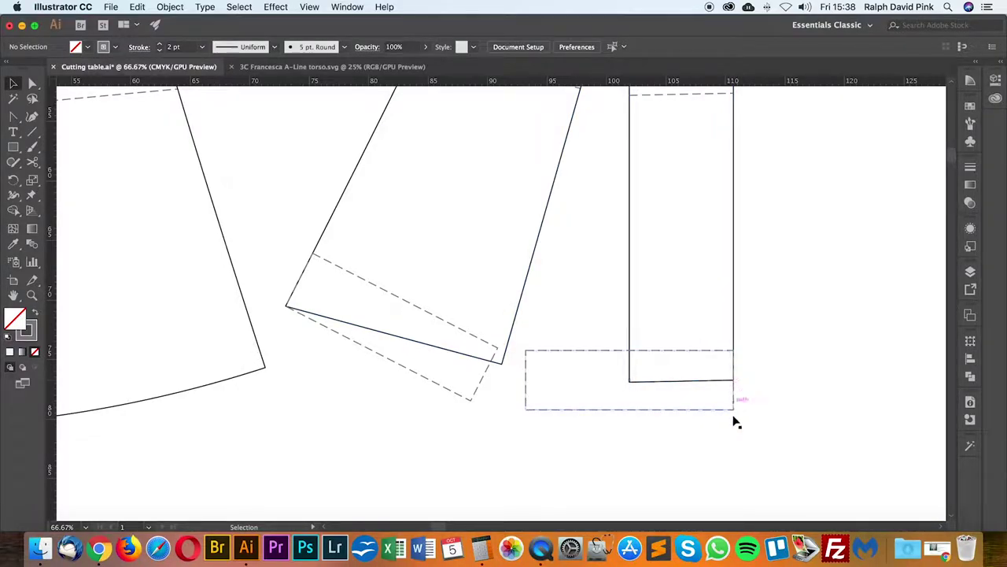
pyautogui.moveTo(613, 356); pyautogui.dragTo(614, 326)
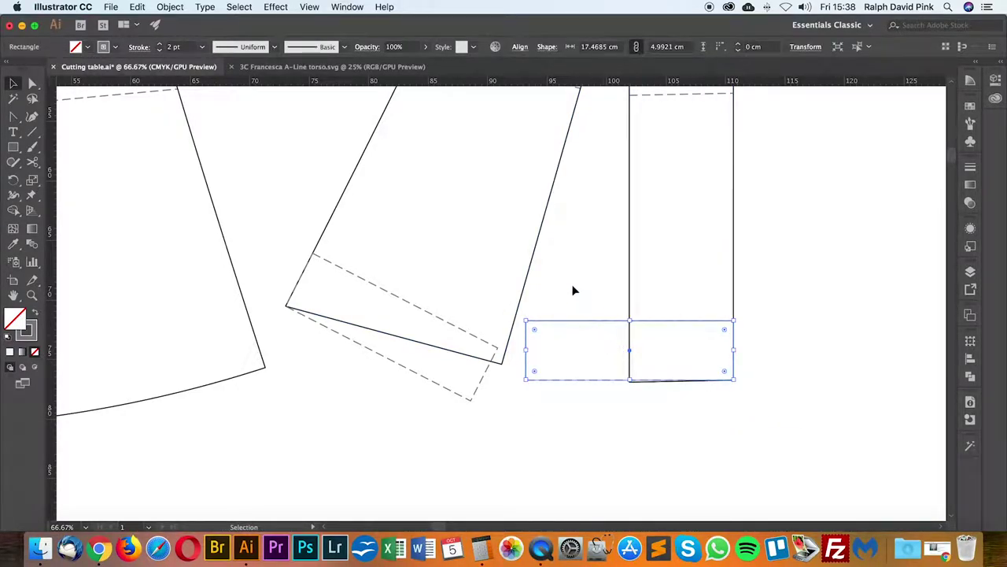
pyautogui.click(574, 288)
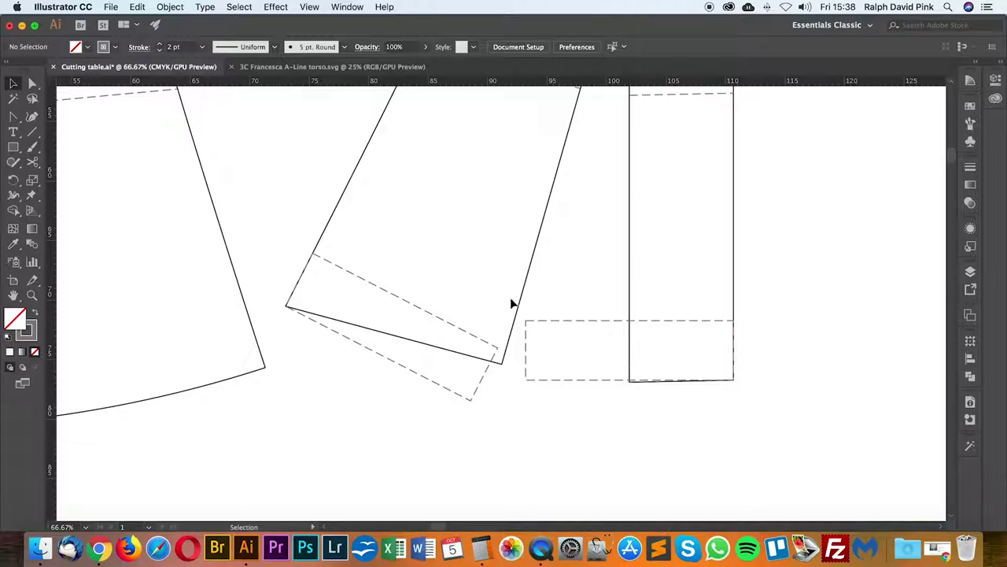
# Step: Draw a straight line with the Pen tool from the middle panel's lower outer corner to the right panel's lower outer corner
pyautogui.click(13, 118)
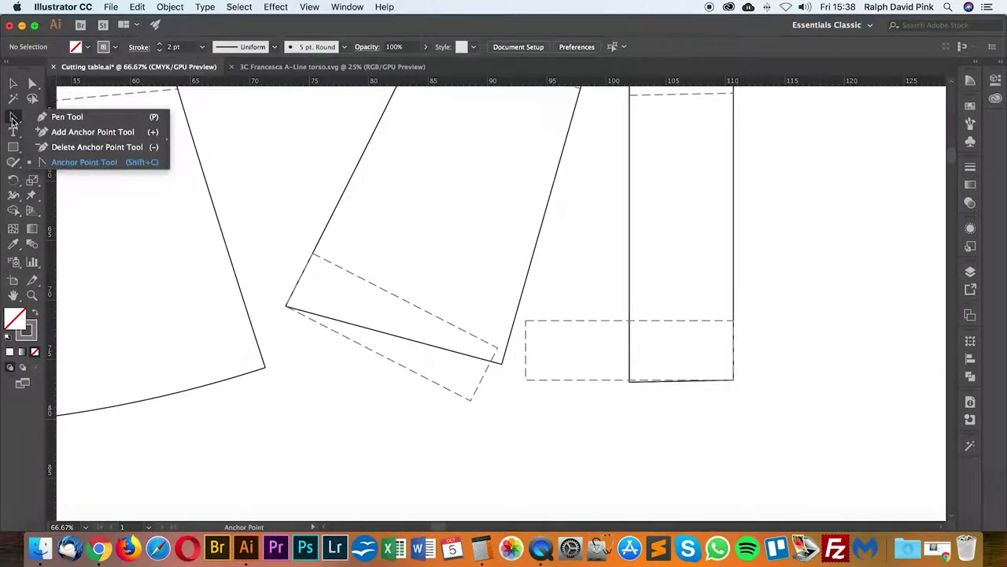
pyautogui.click(67, 116)
pyautogui.click(286, 305)
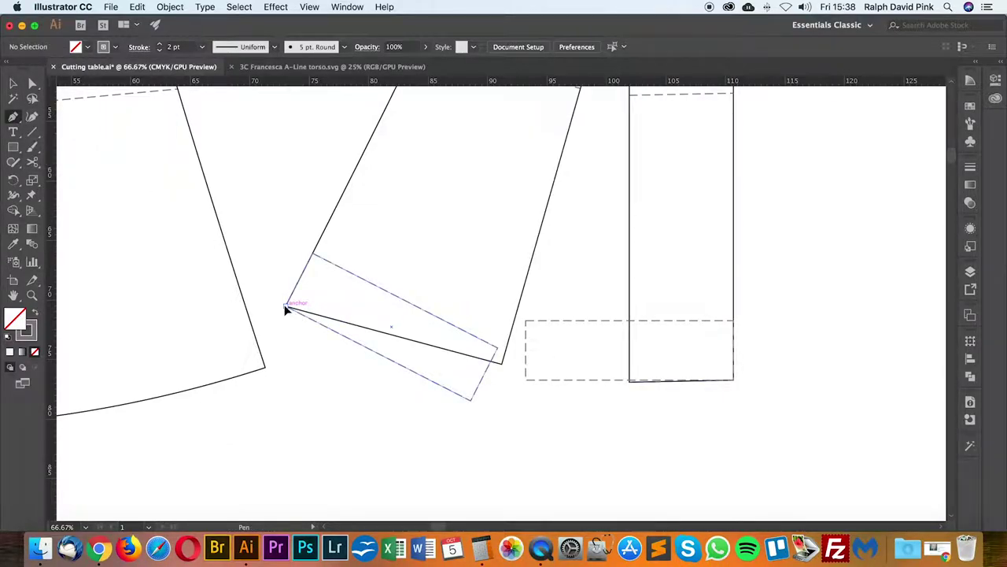
pyautogui.click(733, 380)
pyautogui.press('super+plus')
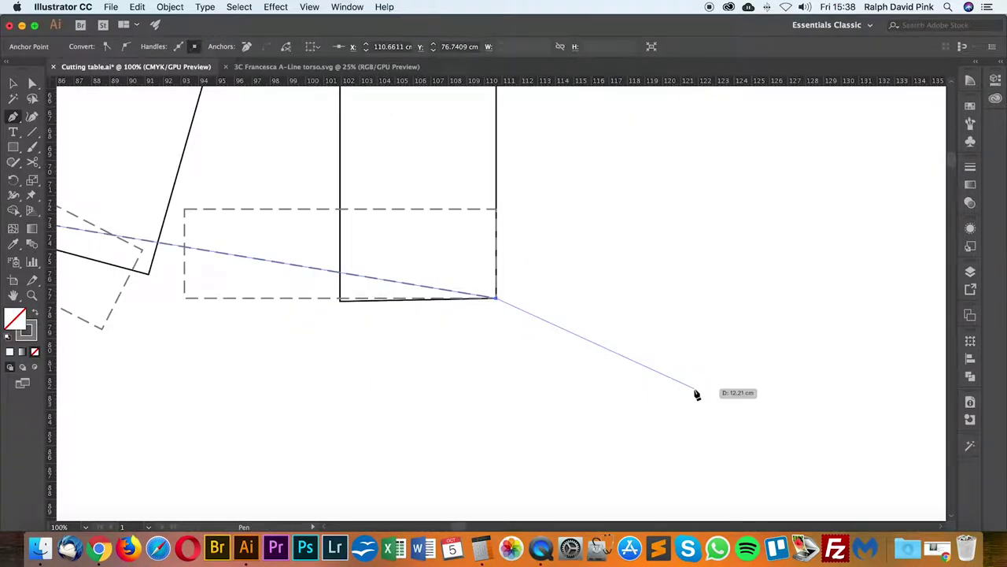
pyautogui.moveTo(437, 360); pyautogui.dragTo(809, 431)
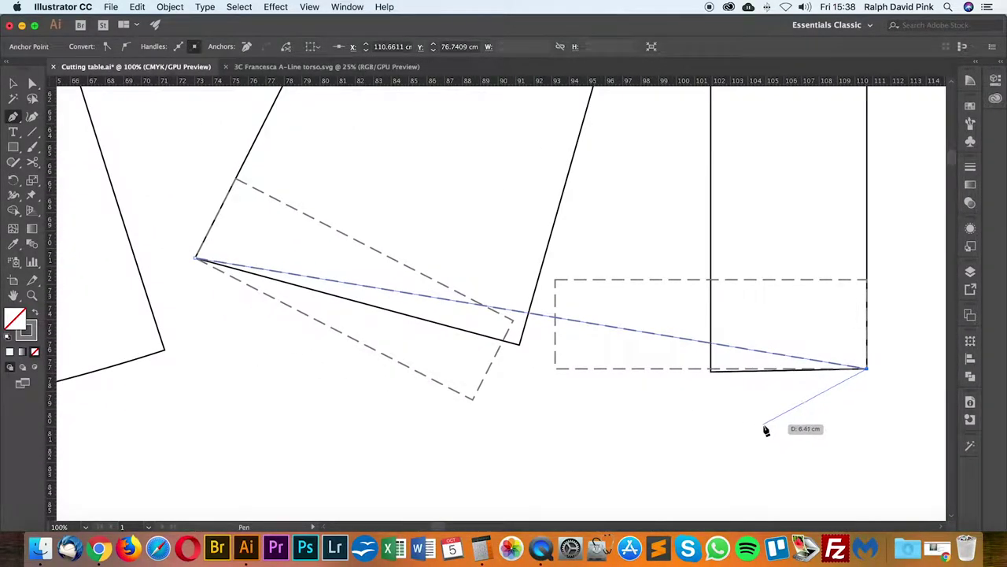
# Step: Check the dashed connecting line's length, work out a third of it in the Calculator, and clear the selection
pyautogui.click(972, 402)
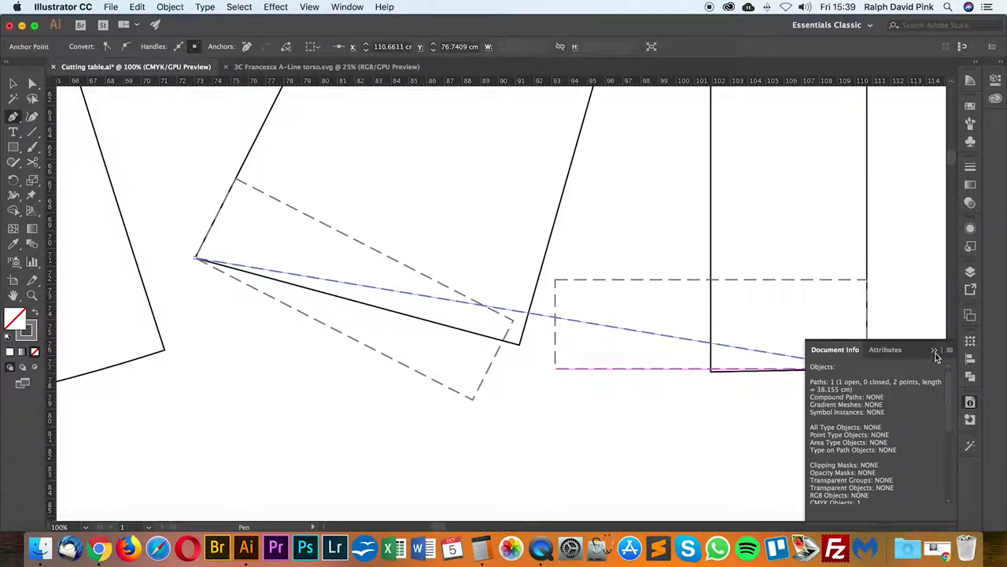
pyautogui.click(934, 351)
pyautogui.click(482, 549)
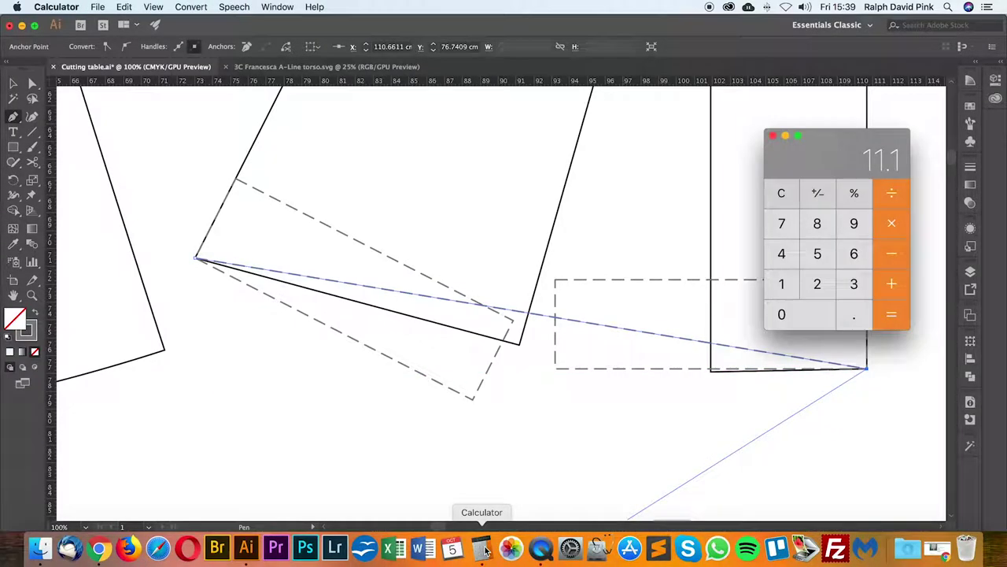
pyautogui.click(776, 192)
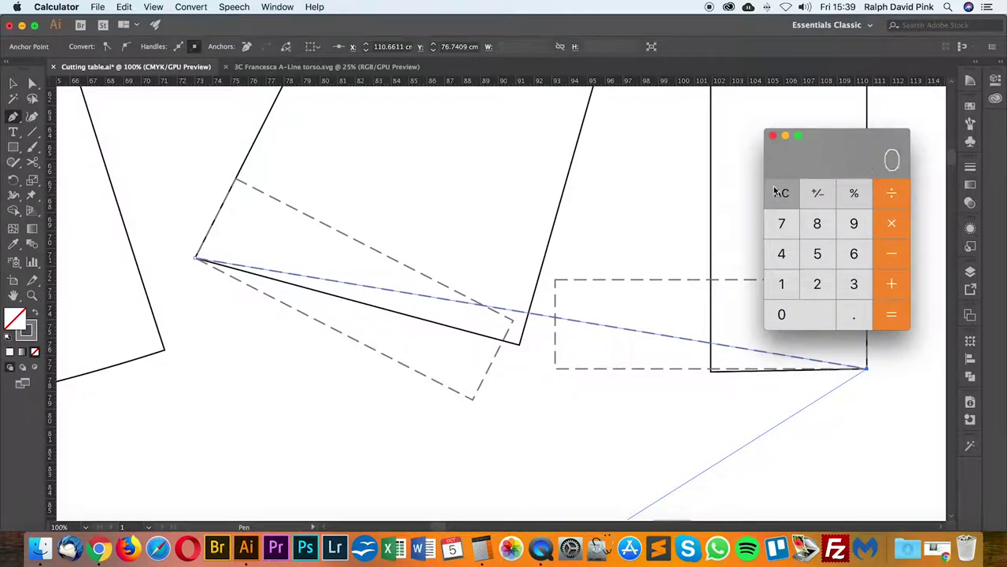
pyautogui.write('381/30')
pyautogui.press('Return')
pyautogui.click(773, 135)
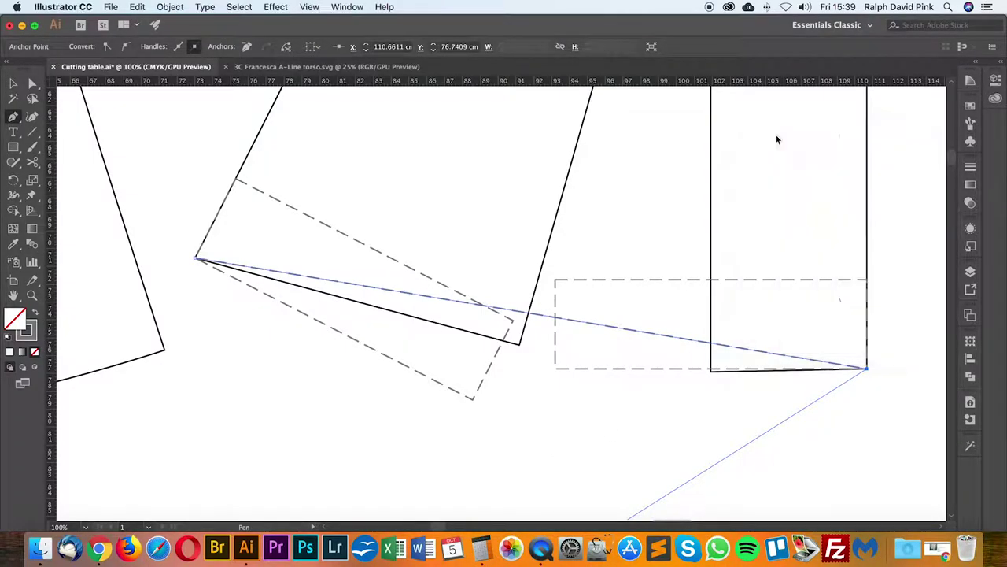
pyautogui.press('a')
pyautogui.click(480, 212)
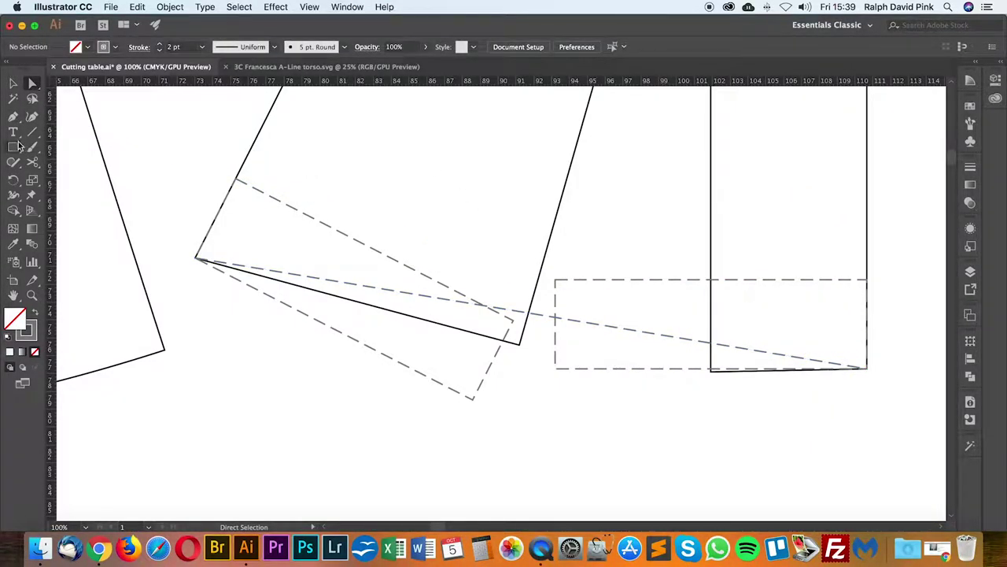
# Step: Draw a circle about 0.8 cm wide centred on the middle panel's lower outer corner, and give it a solid black outline with the Eyedropper
pyautogui.moveTo(15, 151); pyautogui.dragTo(55, 178)
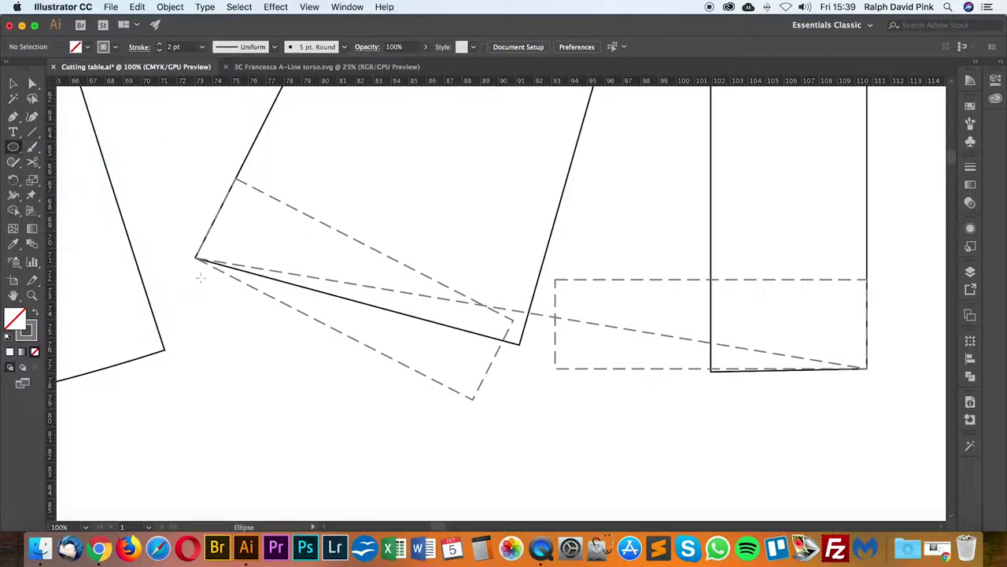
pyautogui.moveTo(196, 258); pyautogui.dragTo(202, 266)
pyautogui.press('v')
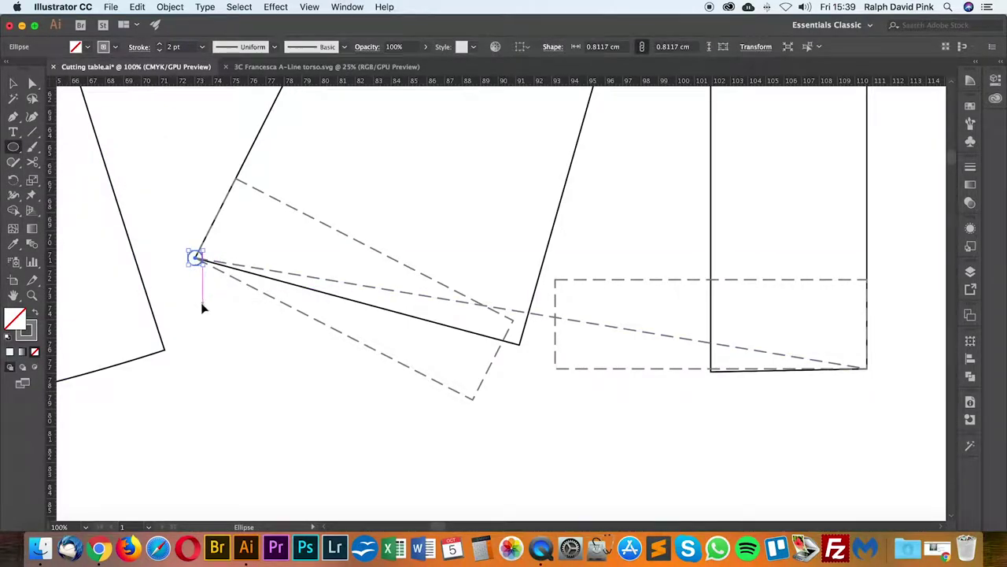
pyautogui.click(201, 302)
pyautogui.click(194, 262)
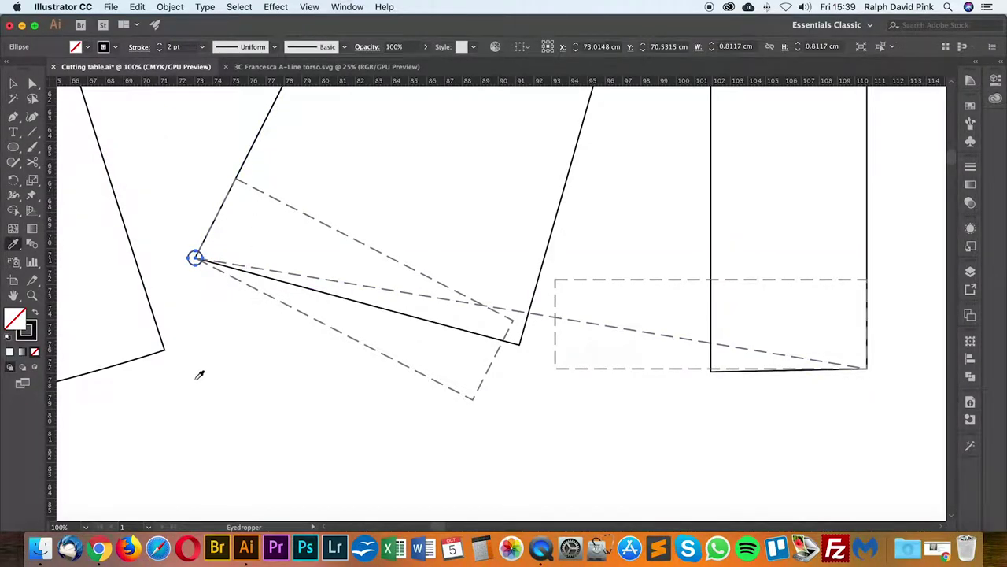
pyautogui.click(198, 376)
# Step: Make a copy of the circle moved 12.7 cm horizontally and 0 vertically
pyautogui.click(196, 263)
pyautogui.press('Return')
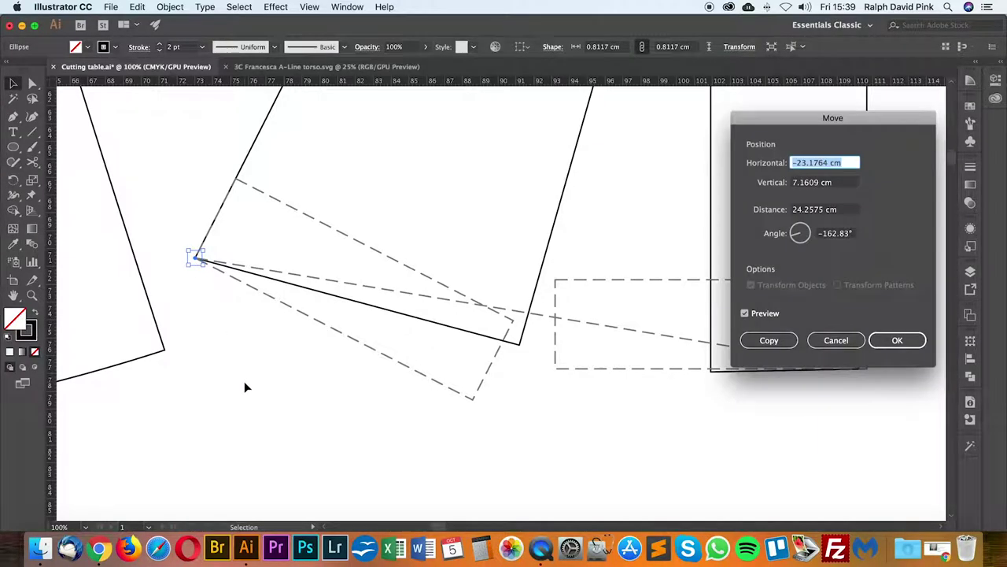
pyautogui.write('12.7')
pyautogui.press('Tab')
pyautogui.write('0')
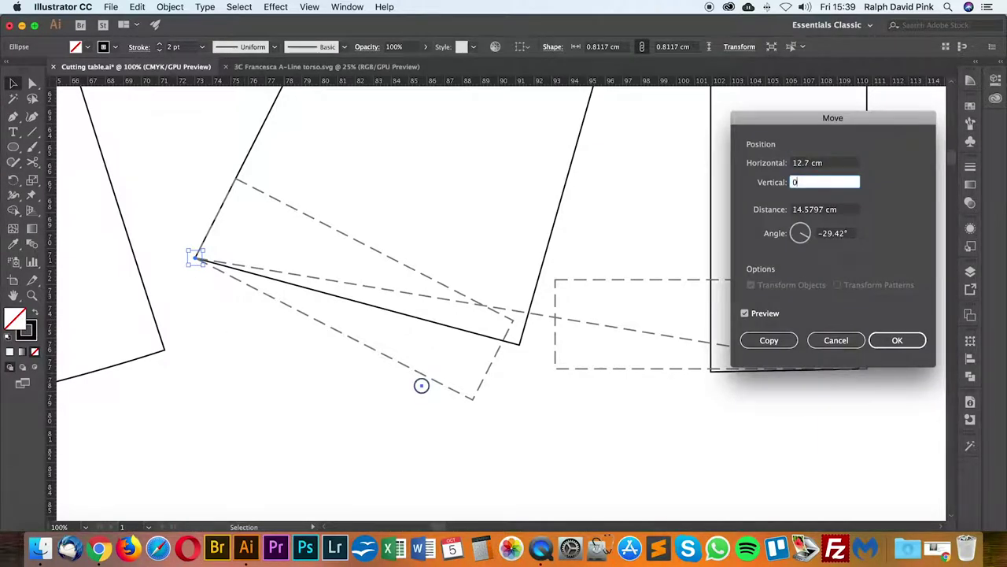
pyautogui.click(773, 341)
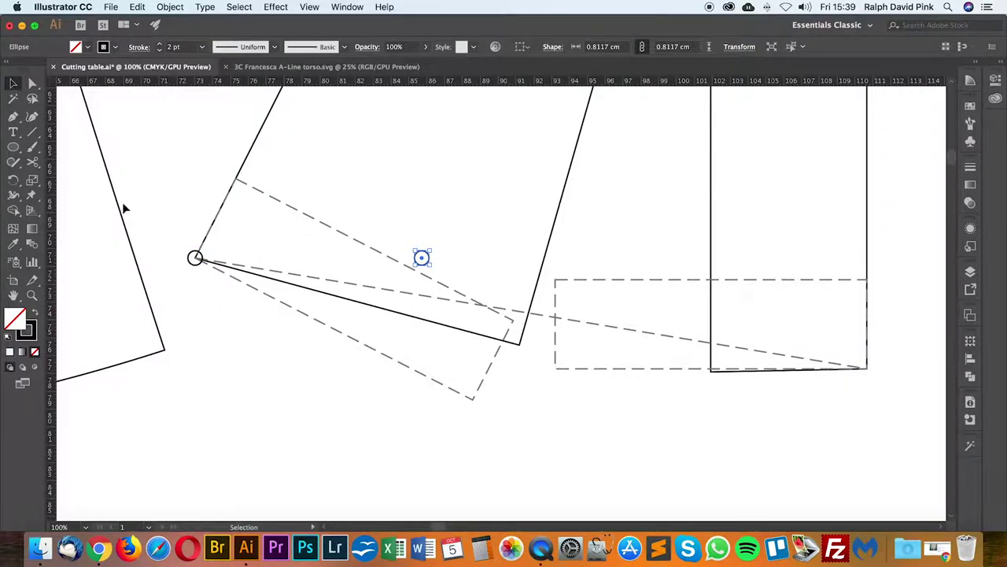
# Step: Rotate the copied circle about the first circle's centre onto the rotated rectangle's lower long edge, and clear the selection
pyautogui.click(14, 178)
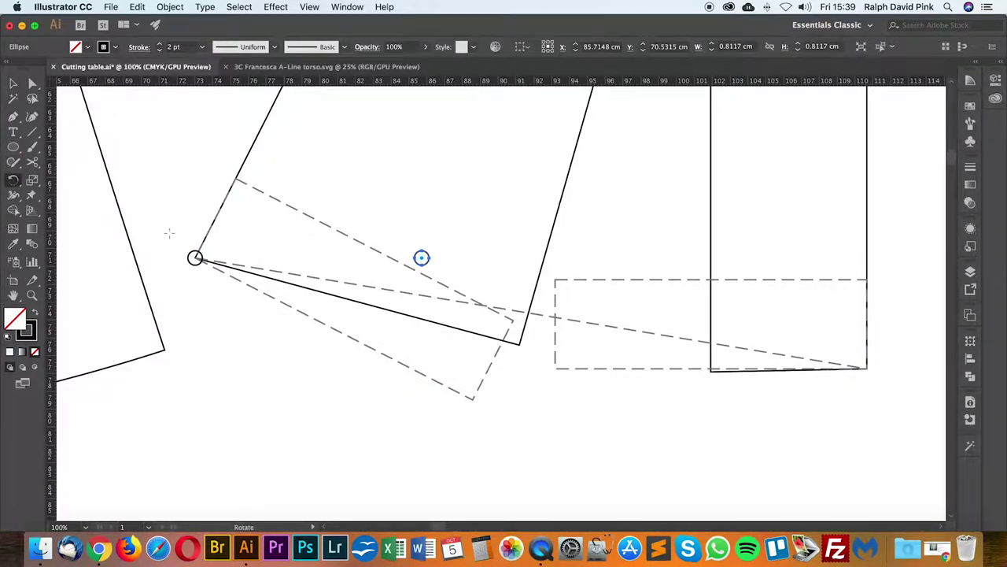
pyautogui.moveTo(421, 257); pyautogui.dragTo(397, 361)
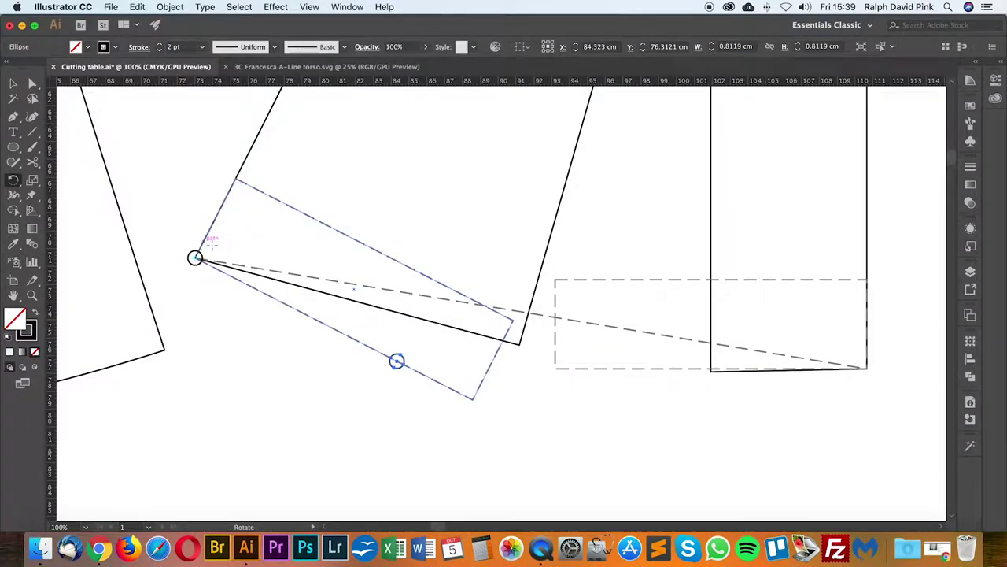
pyautogui.click(33, 84)
pyautogui.click(591, 401)
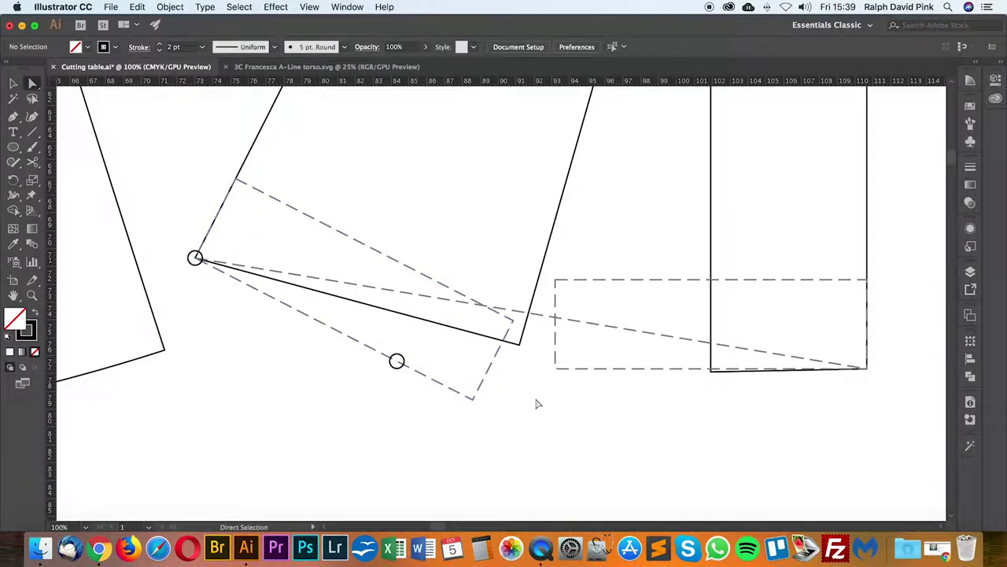
# Step: Place another copy of the circle centred on the right panel's lower outer corner
pyautogui.moveTo(396, 361); pyautogui.dragTo(869, 368)
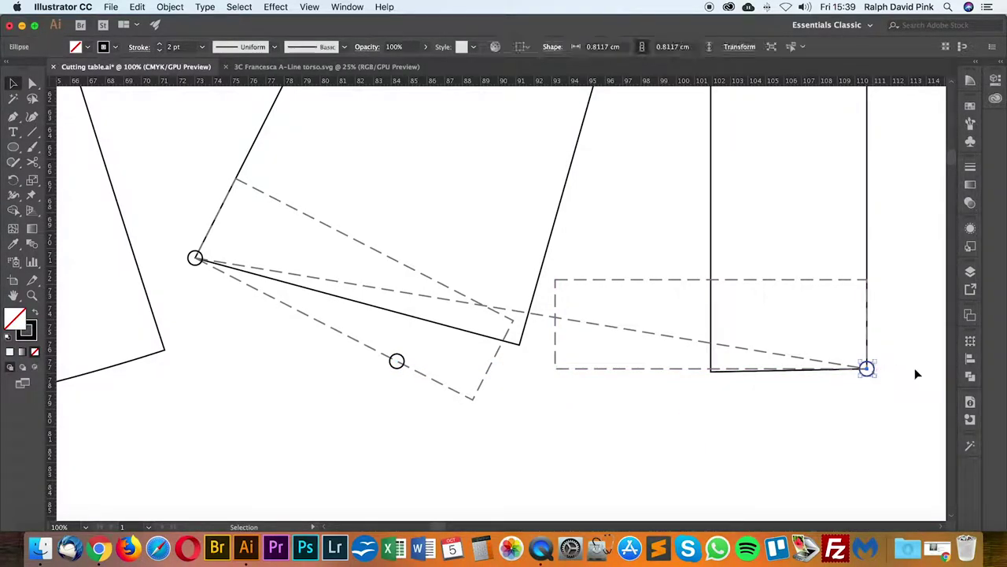
# Step: Make a copy of the right corner circle moved -12.7 cm horizontally and 0 vertically, and clear the selection
pyautogui.press('Return')
pyautogui.write('-1')
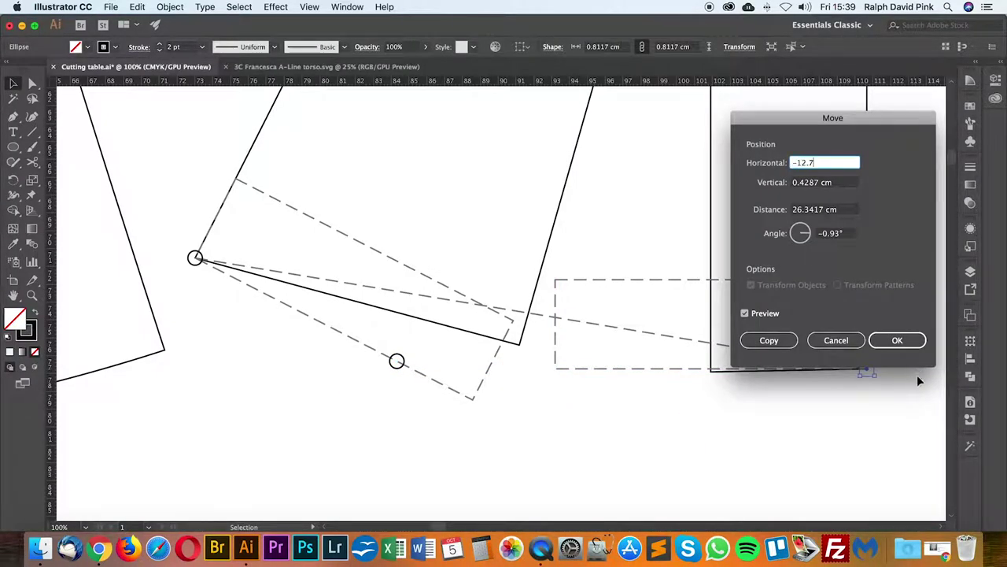
pyautogui.write('2.7')
pyautogui.press('Tab')
pyautogui.write('0')
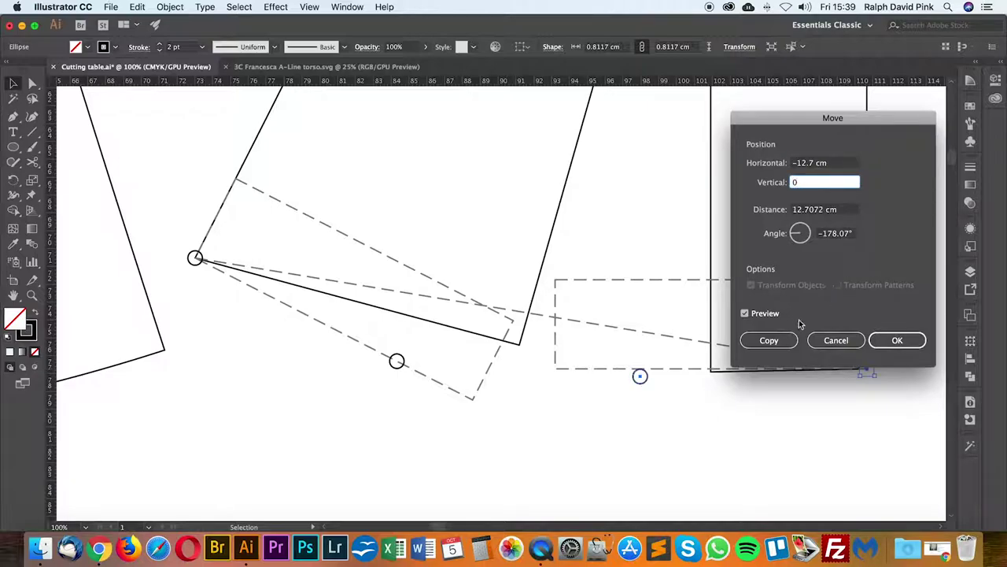
pyautogui.click(768, 340)
pyautogui.click(703, 396)
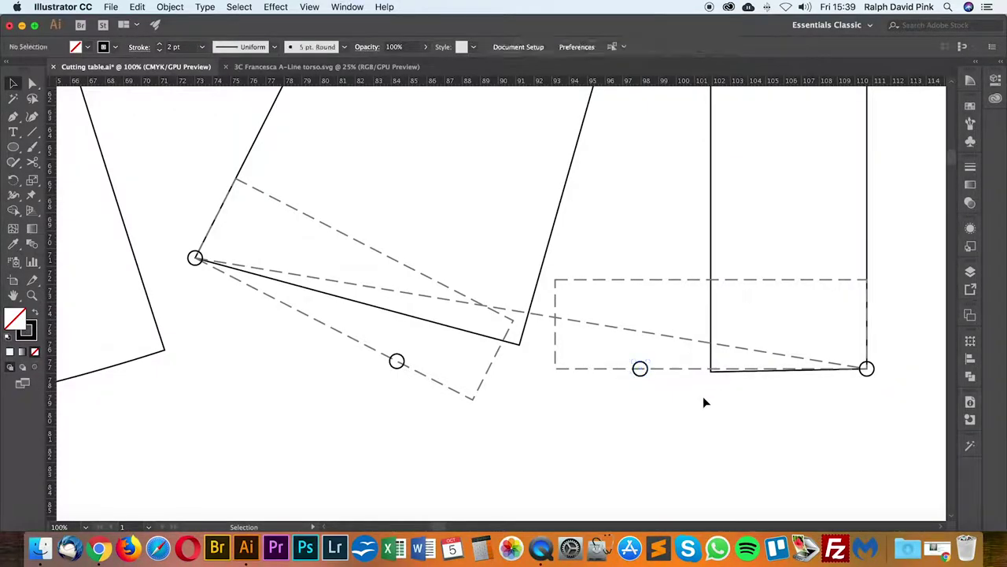
# Step: Delete both dashed guide rectangles and the dashed line joining the two outer hem corners
pyautogui.press('a')
pyautogui.press('super+minus')
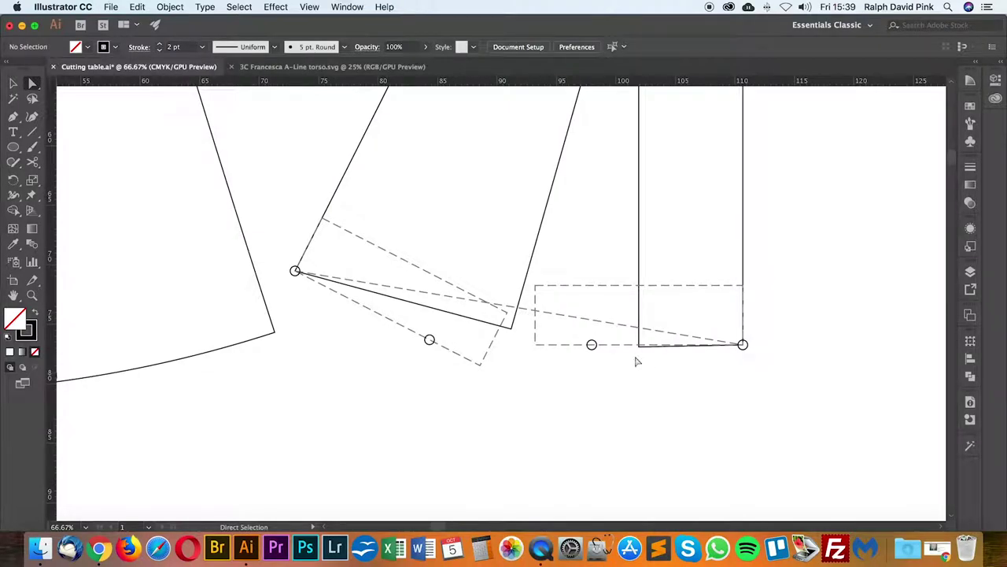
pyautogui.click(616, 349)
pyautogui.press('BackSpace')
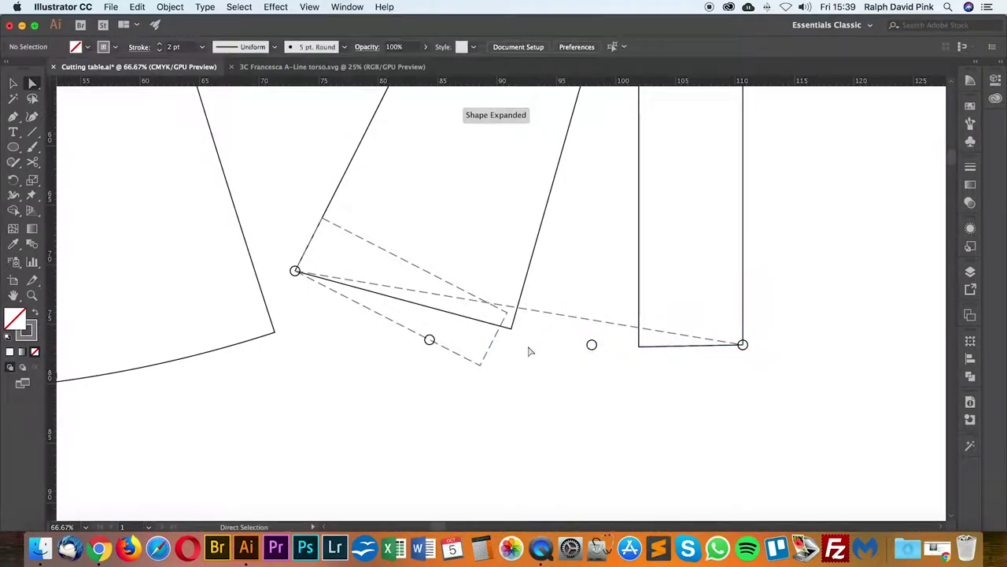
pyautogui.click(489, 350)
pyautogui.press('BackSpace')
pyautogui.click(535, 313)
pyautogui.press('BackSpace')
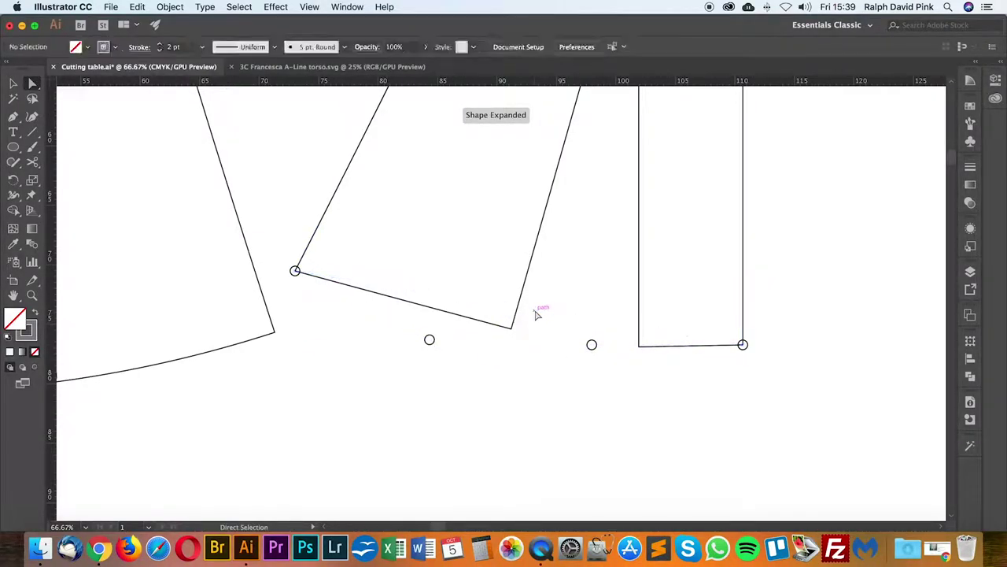
# Step: Draw a straight Pen line from the middle panel's lower outer corner to the right panel's lower outer corner
pyautogui.click(343, 192)
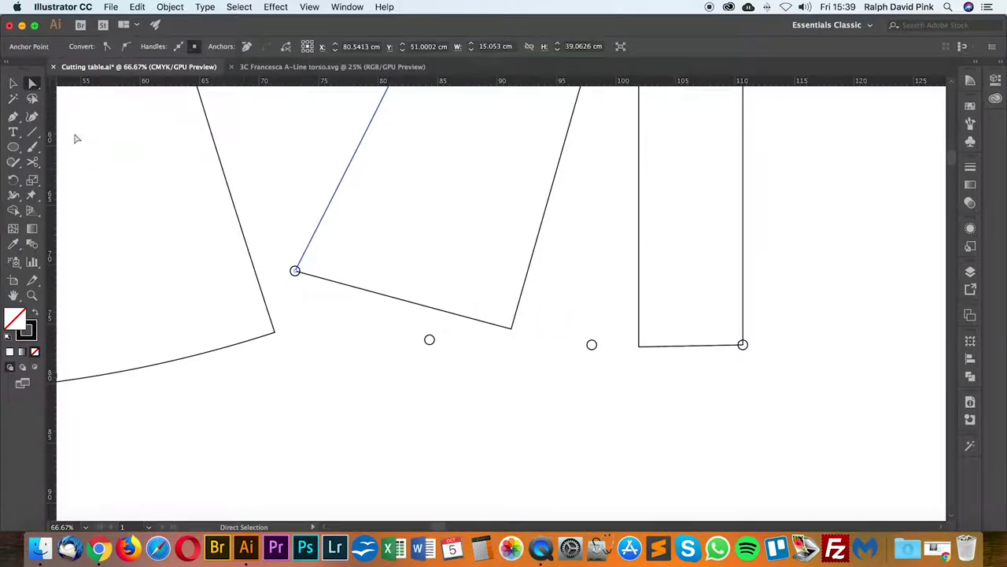
pyautogui.click(12, 116)
pyautogui.click(79, 123)
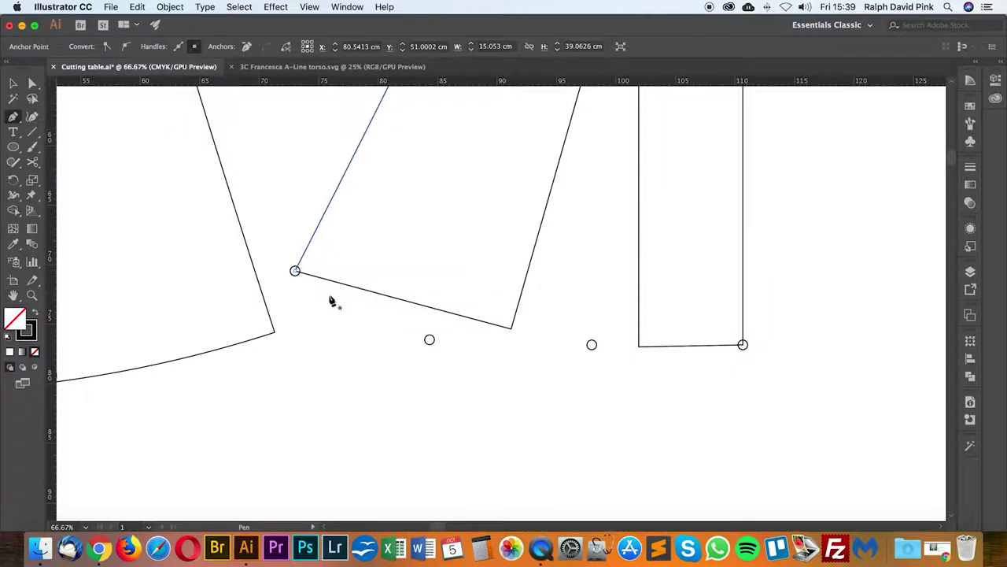
pyautogui.press('v')
pyautogui.click(341, 321)
pyautogui.click(13, 117)
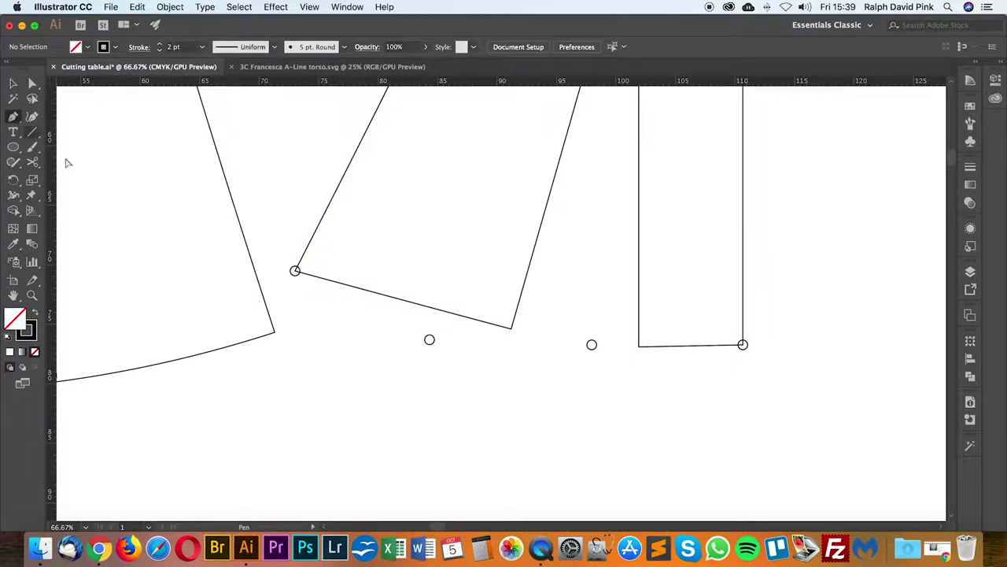
pyautogui.click(295, 271)
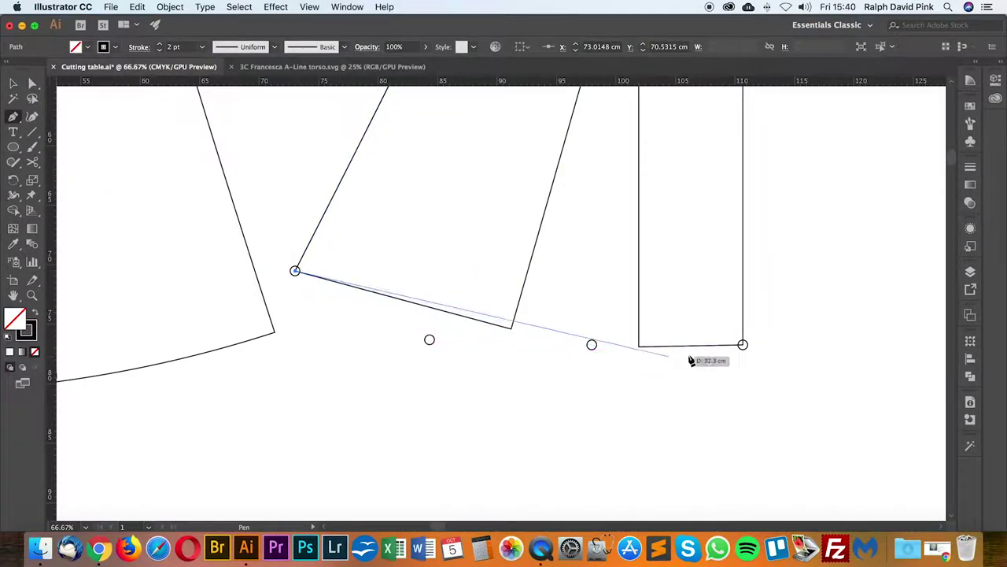
pyautogui.click(743, 344)
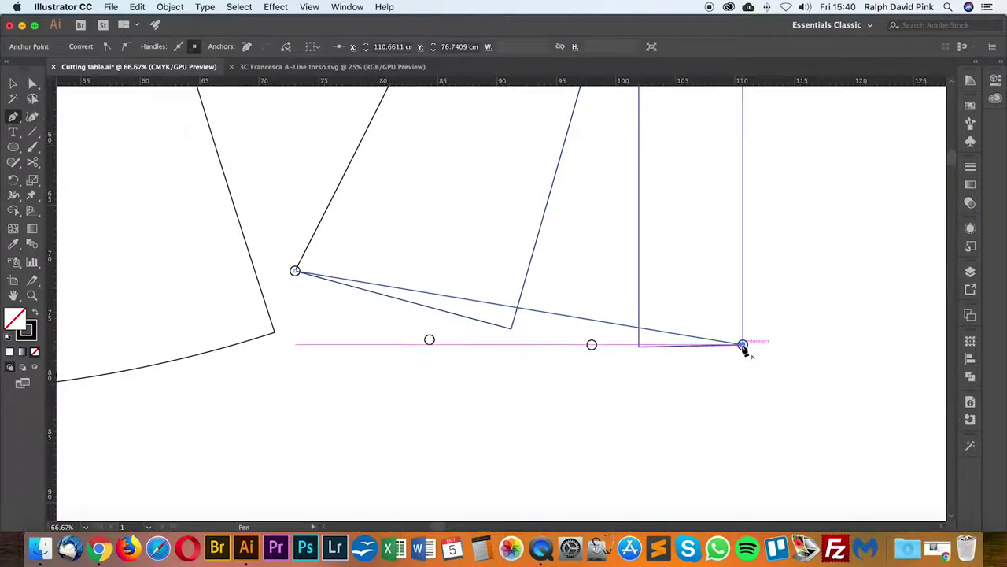
# Step: Curve the line by pulling a handle from each end anchor onto the centre of the nearest third-mark circle
pyautogui.moveTo(12, 116); pyautogui.dragTo(66, 163)
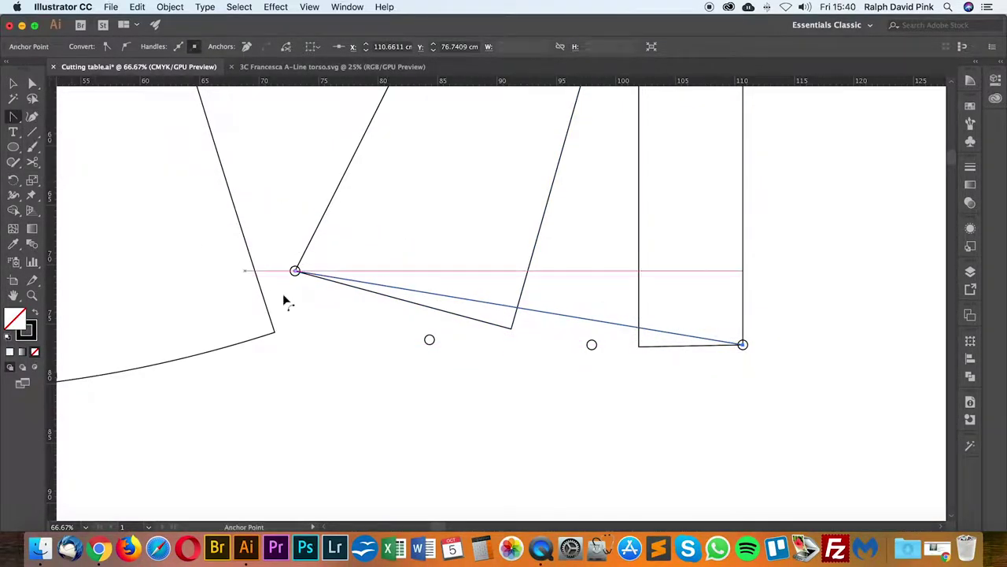
pyautogui.moveTo(297, 273); pyautogui.dragTo(431, 340)
pyautogui.moveTo(743, 344); pyautogui.dragTo(824, 375)
pyautogui.moveTo(663, 316); pyautogui.dragTo(592, 345)
pyautogui.press('a')
pyautogui.click(552, 402)
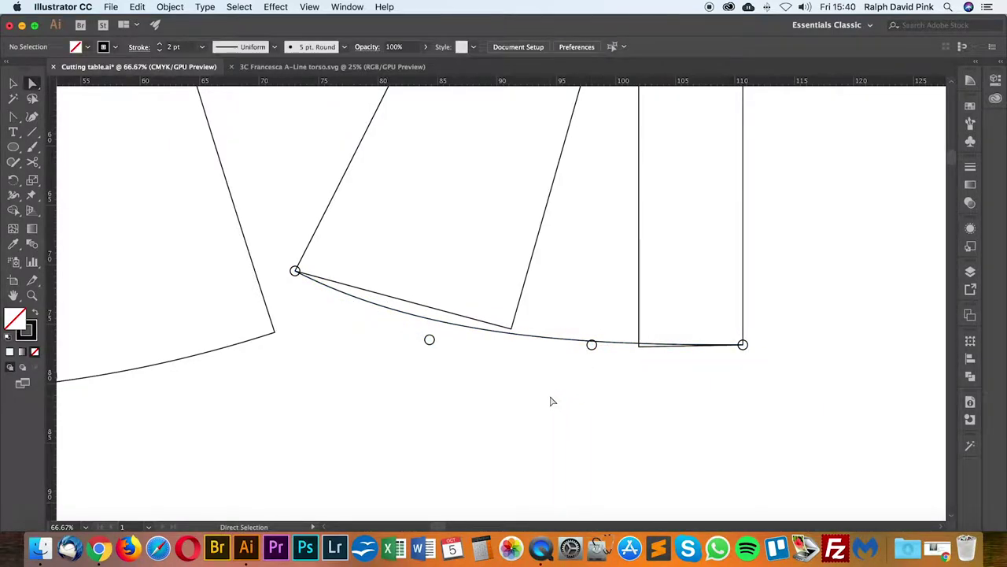
# Step: Adjust the hem curve's two handles so it passes through the middle panel's lower inner corner
pyautogui.press('super+minus')
pyautogui.click(525, 332)
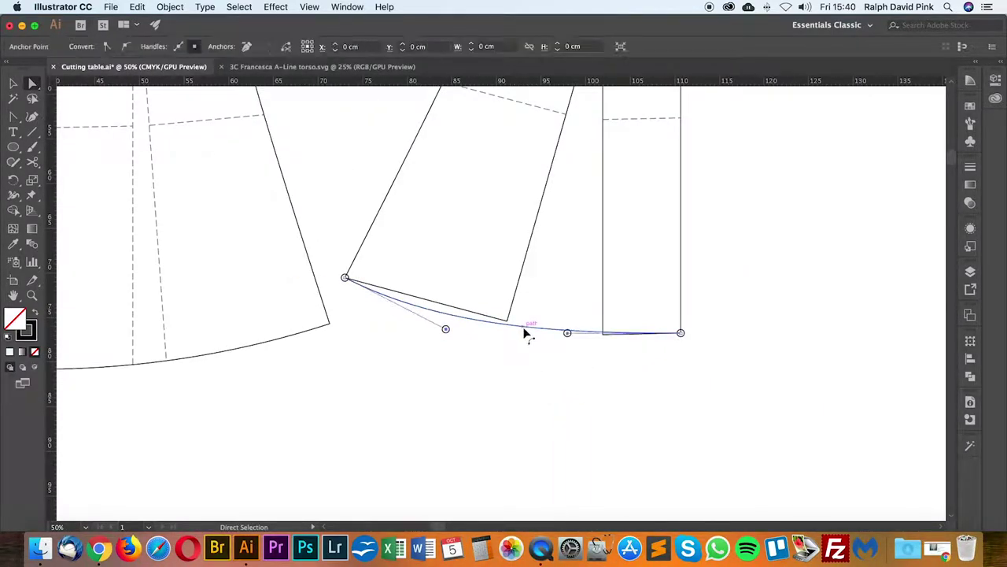
pyautogui.moveTo(569, 334); pyautogui.dragTo(607, 337)
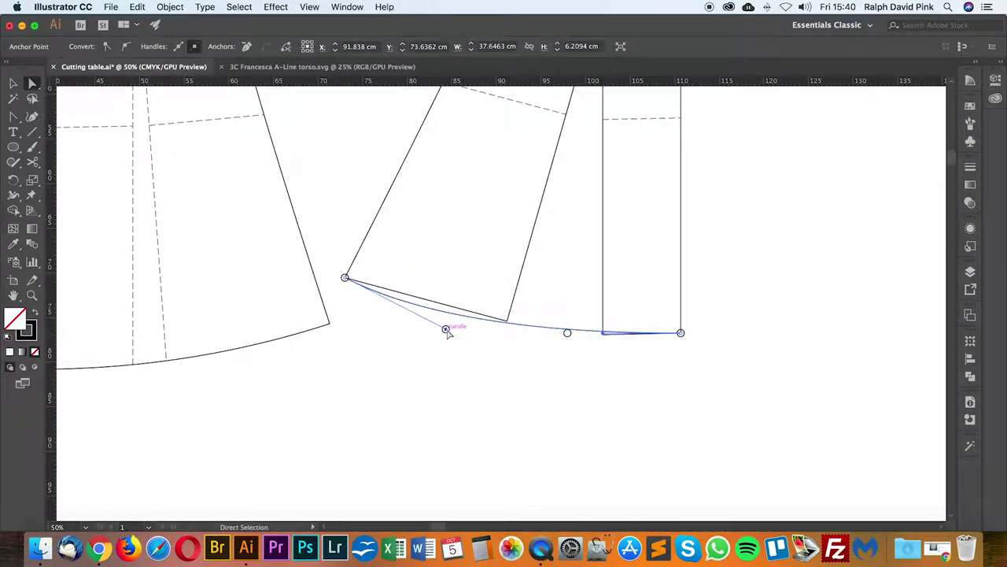
pyautogui.moveTo(445, 329)
pyautogui.mouseDown()
pyautogui.moveTo(427, 321)
pyautogui.moveTo(460, 332)
pyautogui.moveTo(445, 329)
pyautogui.mouseUp()
pyautogui.click(488, 349)
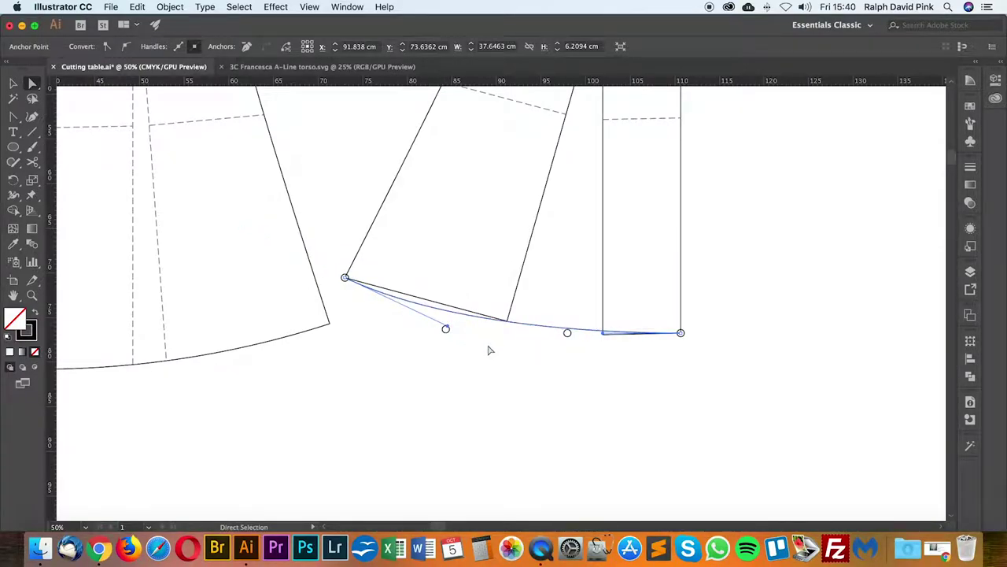
pyautogui.click(584, 332)
pyautogui.moveTo(681, 332); pyautogui.dragTo(681, 366)
pyautogui.press('super+z')
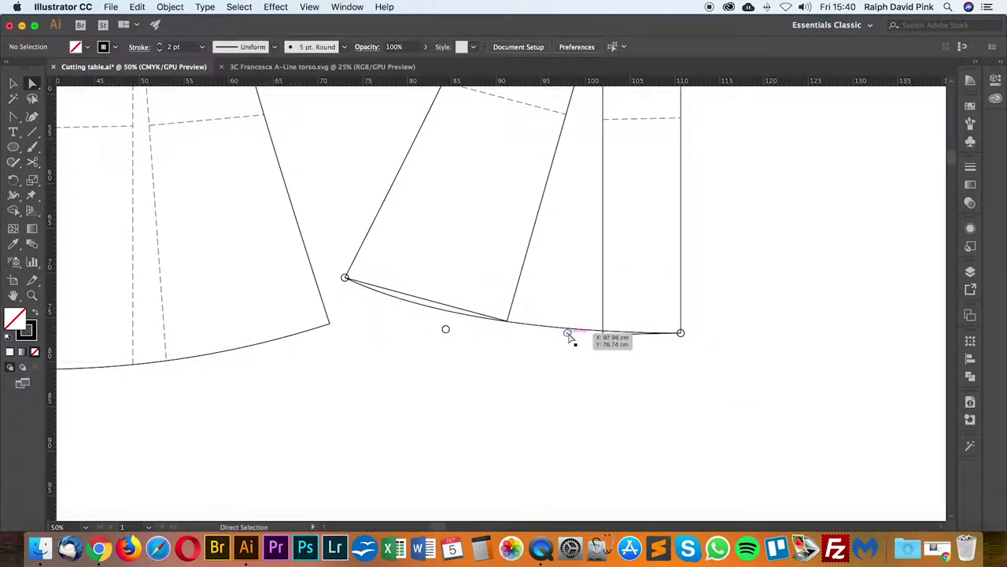
# Step: Lower the right third-mark circle and the curve's right end about 3.5 cm, and snap both curve handles to the third-mark circles' centres
pyautogui.press('v')
pyautogui.moveTo(569, 334); pyautogui.dragTo(568, 364)
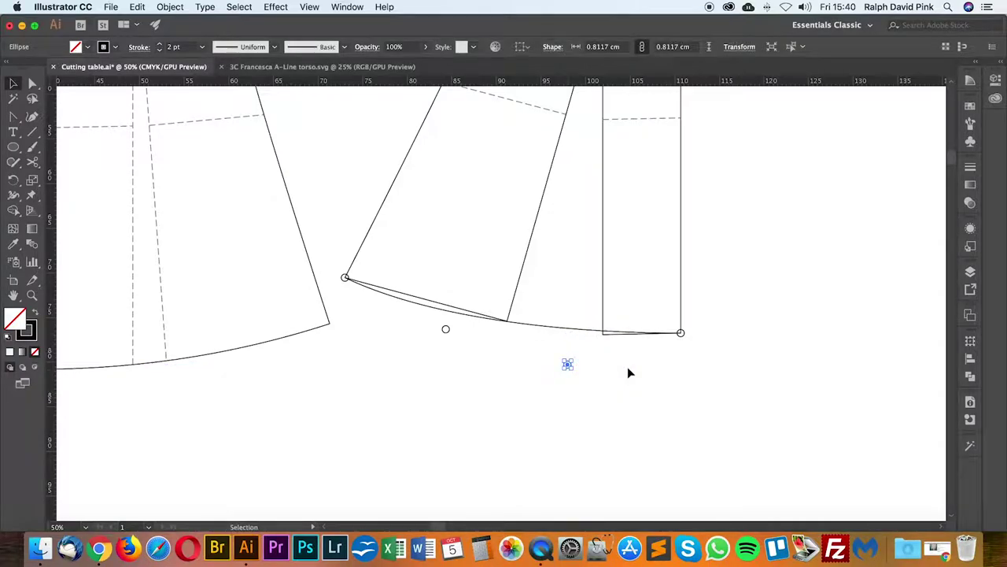
pyautogui.press('a')
pyautogui.click(592, 331)
pyautogui.moveTo(681, 332); pyautogui.dragTo(681, 364)
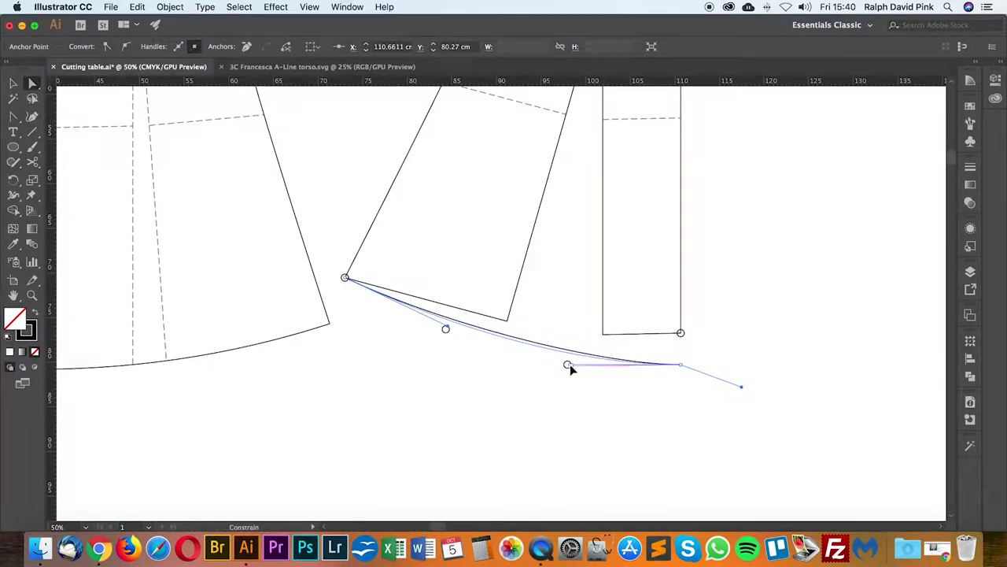
pyautogui.click(569, 366)
pyautogui.moveTo(445, 325); pyautogui.dragTo(446, 329)
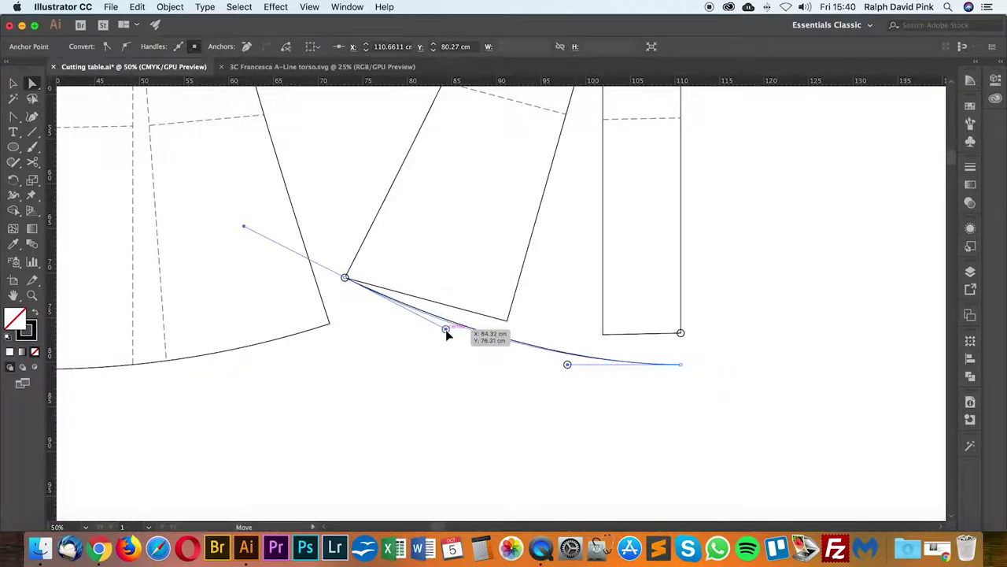
pyautogui.click(496, 390)
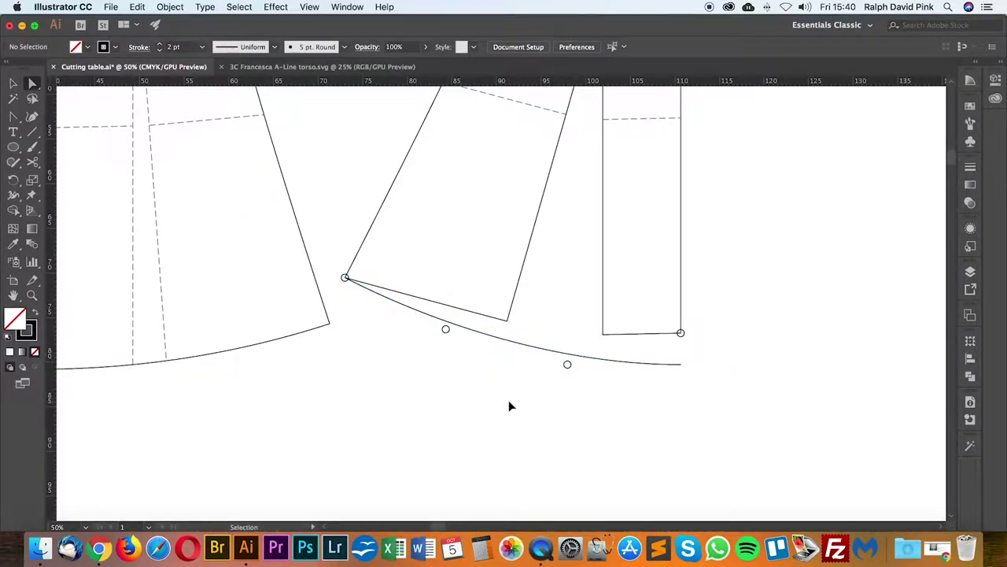
# Step: Delete the two third-mark circles below the hem curve
pyautogui.press('super+minus')
pyautogui.moveTo(645, 420); pyautogui.dragTo(519, 434)
pyautogui.moveTo(569, 313); pyautogui.dragTo(584, 362)
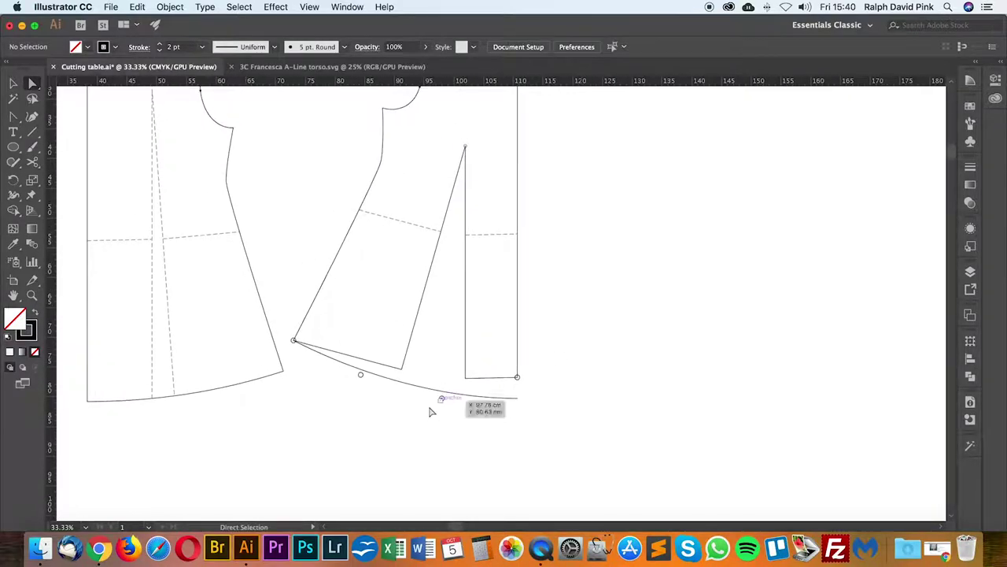
pyautogui.click(442, 399)
pyautogui.press('Delete')
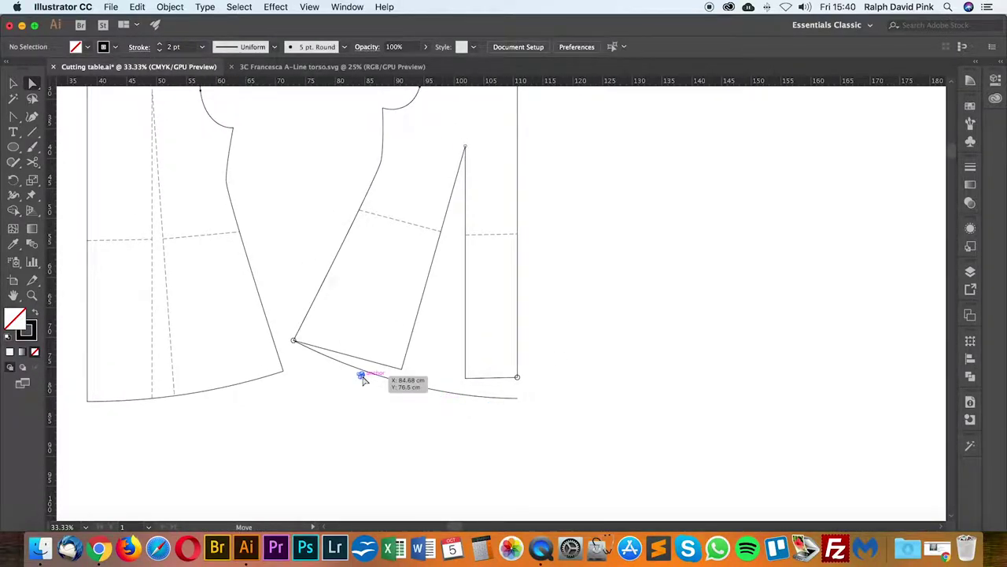
pyautogui.click(362, 376)
pyautogui.press('Delete')
pyautogui.press('Delete')
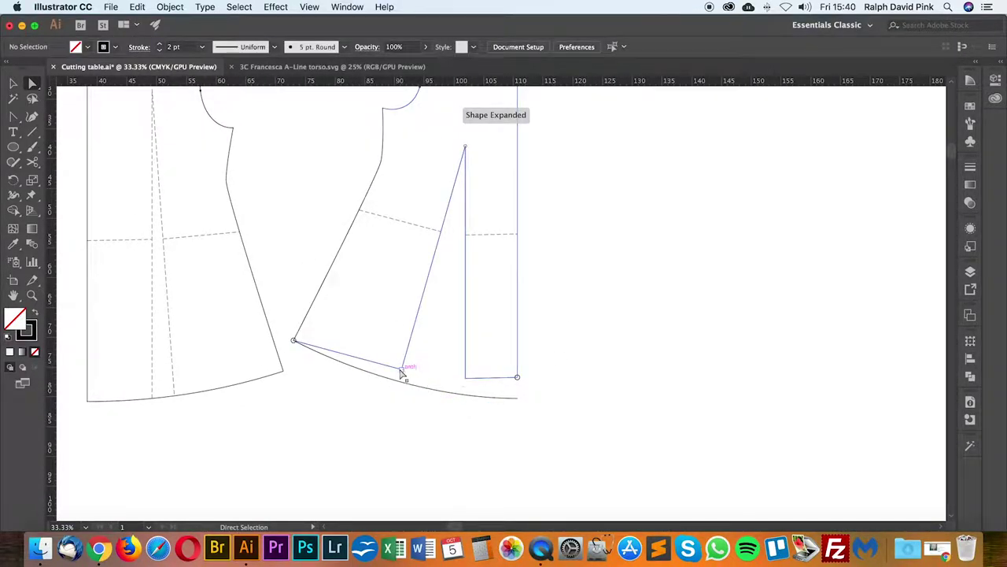
# Step: Cut the panel outline with the Scissors at both inner lower corners and at the right panel's lower outer corner
pyautogui.click(402, 369)
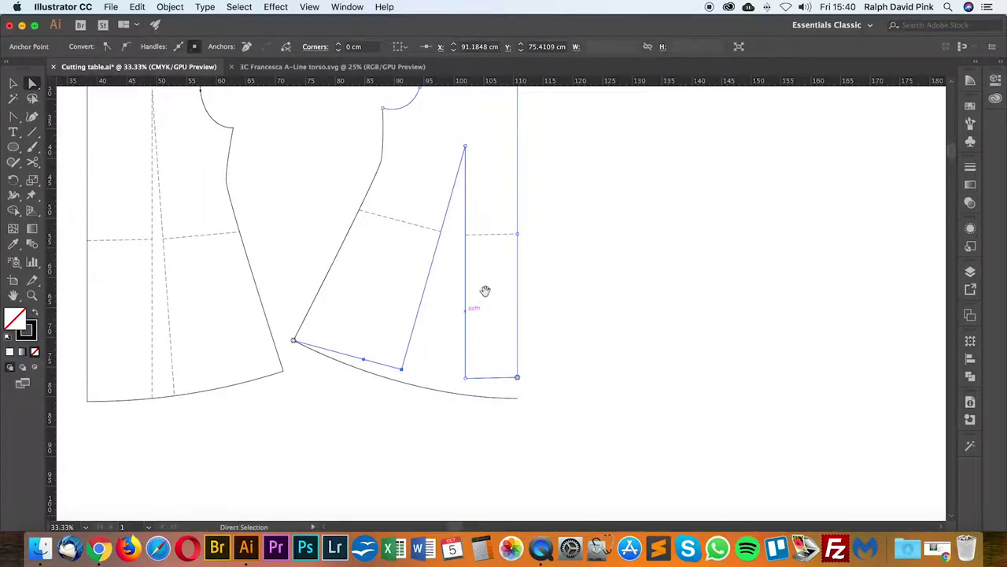
pyautogui.moveTo(485, 292); pyautogui.dragTo(455, 343)
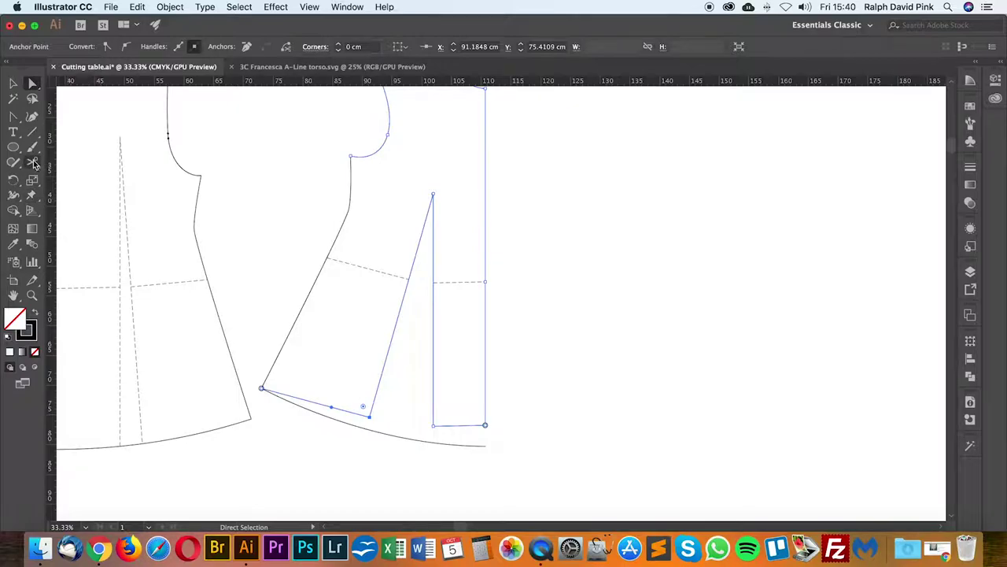
pyautogui.click(342, 324)
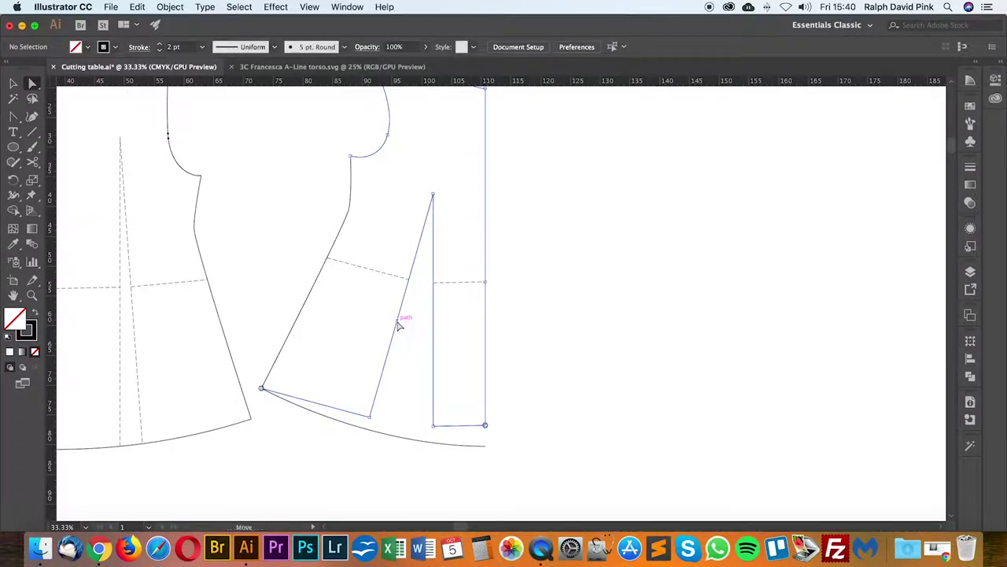
pyautogui.click(398, 325)
pyautogui.click(32, 161)
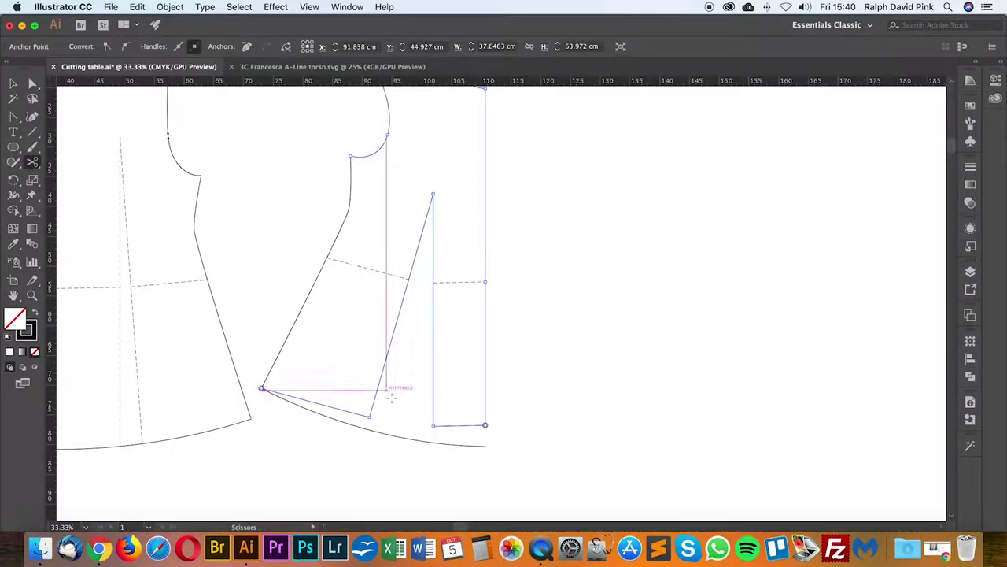
pyautogui.click(369, 417)
pyautogui.click(432, 426)
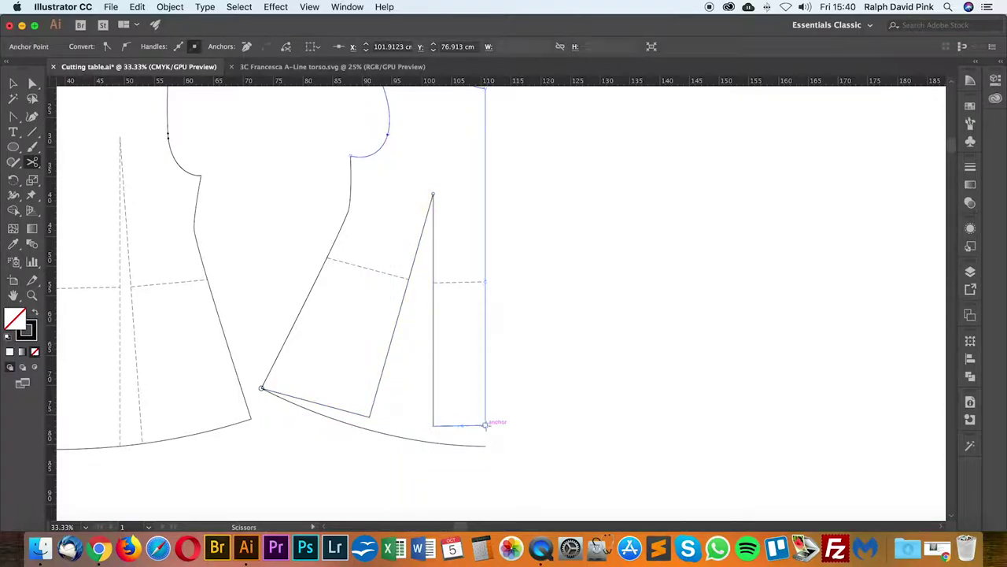
pyautogui.click(485, 425)
# Step: Delete the old straight hem segments of the middle and right panels
pyautogui.click(32, 83)
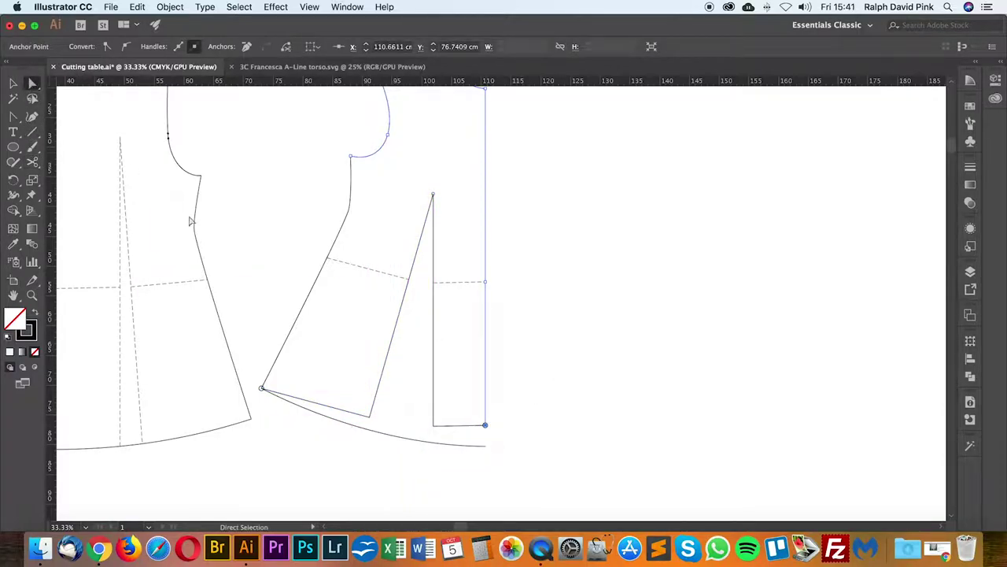
pyautogui.click(340, 413)
pyautogui.press('Delete')
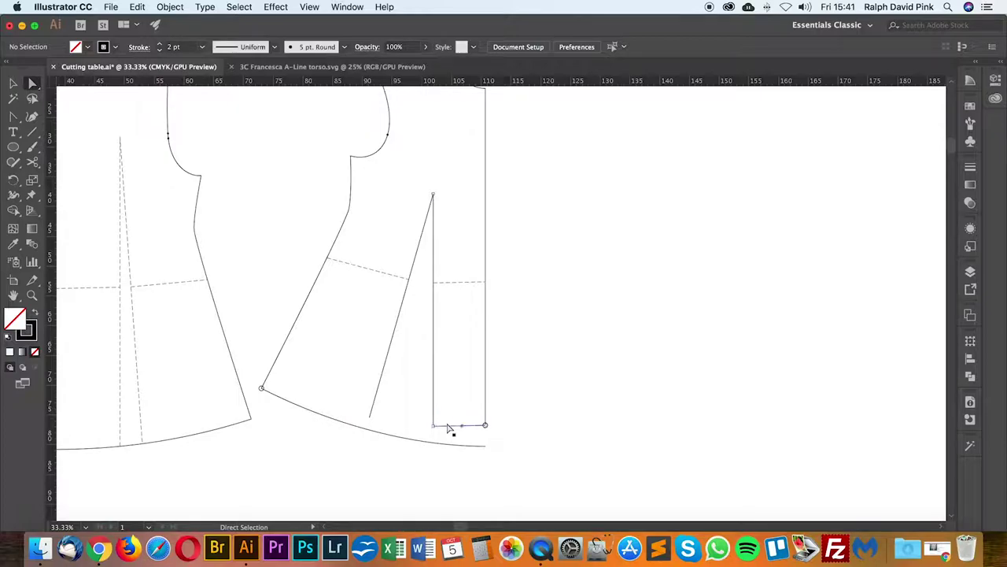
pyautogui.click(448, 425)
pyautogui.press('Delete')
# Step: Delete the two remaining circles at the outer hem corners
pyautogui.press('super+equal')
pyautogui.press('super+equal')
pyautogui.moveTo(501, 430); pyautogui.dragTo(605, 247)
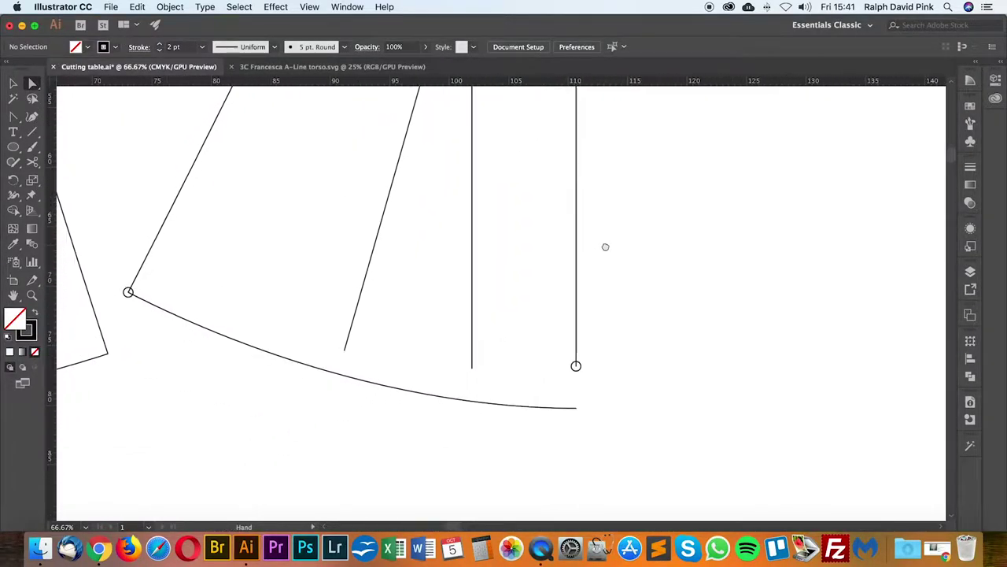
pyautogui.click(582, 367)
pyautogui.press('Delete')
pyautogui.press('Delete')
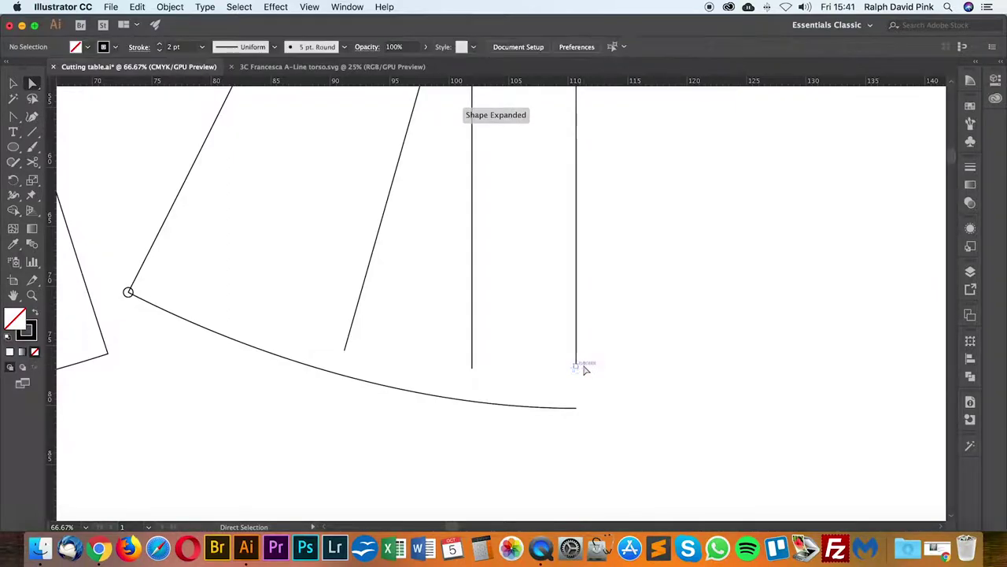
pyautogui.click(123, 292)
pyautogui.press('Delete')
pyautogui.press('Delete')
# Step: Extend the right panel's outer edge and both inner panel edges along their own directions down to the hem curve
pyautogui.moveTo(576, 368); pyautogui.dragTo(577, 407)
pyautogui.click(600, 372)
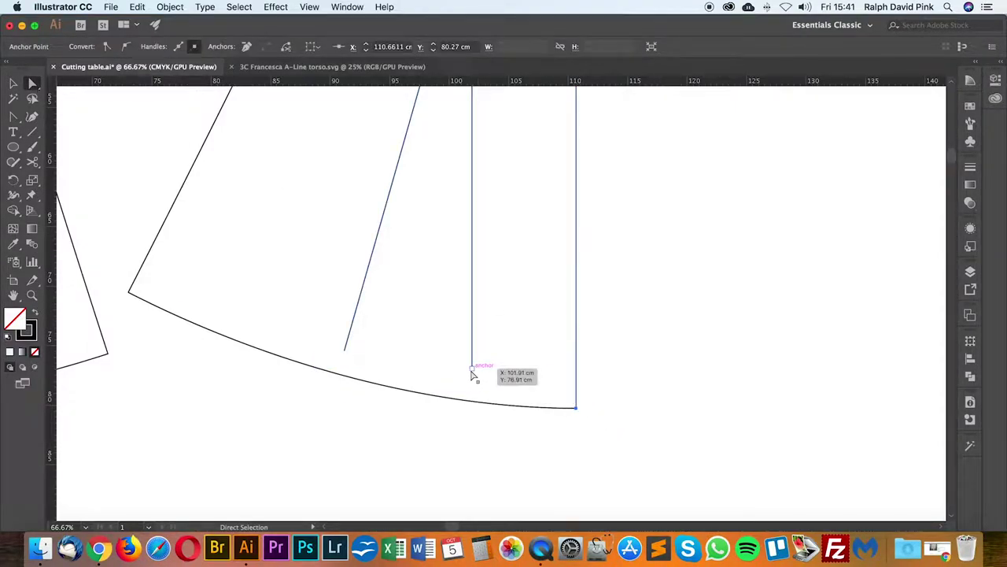
pyautogui.moveTo(472, 370); pyautogui.dragTo(472, 401)
pyautogui.moveTo(344, 349); pyautogui.dragTo(340, 374)
pyautogui.press('super')
pyautogui.press('super+minus')
pyautogui.press('super+minus')
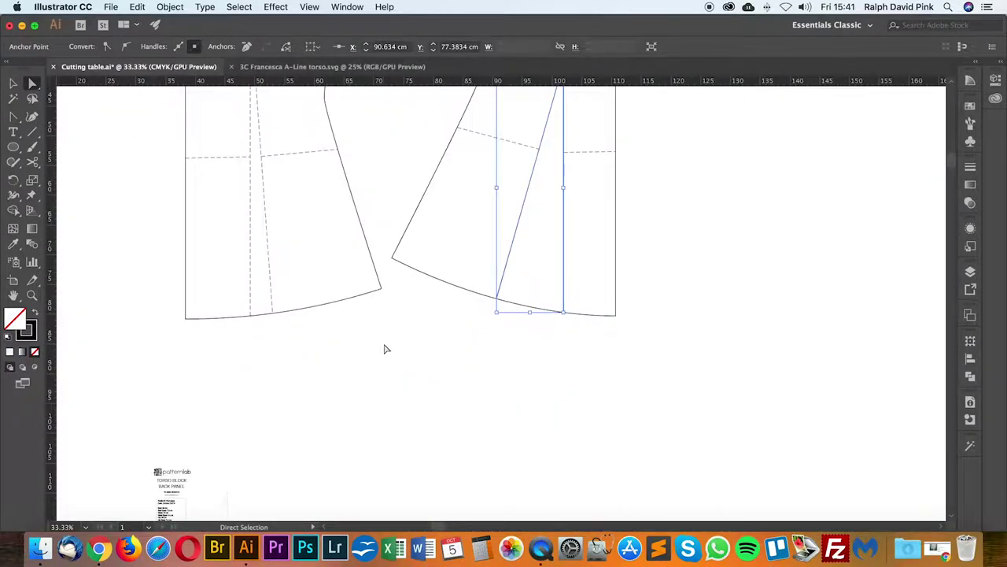
# Step: Apply the dashed line style to the two inner panel lines that converge at the dart point of the right torso piece
pyautogui.press('space')
pyautogui.moveTo(472, 293); pyautogui.dragTo(443, 371)
pyautogui.click(446, 282)
pyautogui.moveTo(563, 302); pyautogui.dragTo(564, 303)
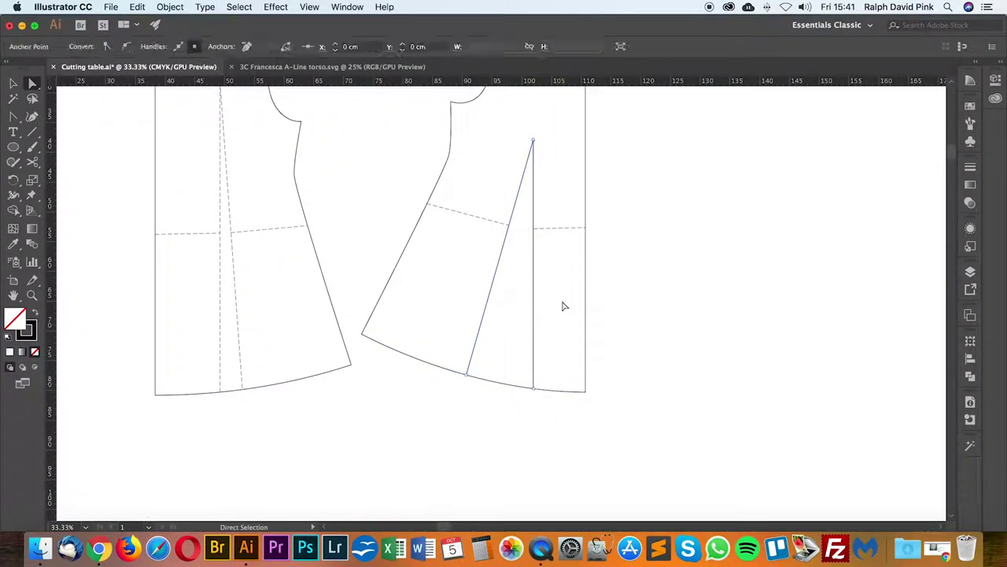
pyautogui.click(640, 220)
pyautogui.press('space')
pyautogui.moveTo(651, 209); pyautogui.dragTo(629, 281)
pyautogui.press('super+minus')
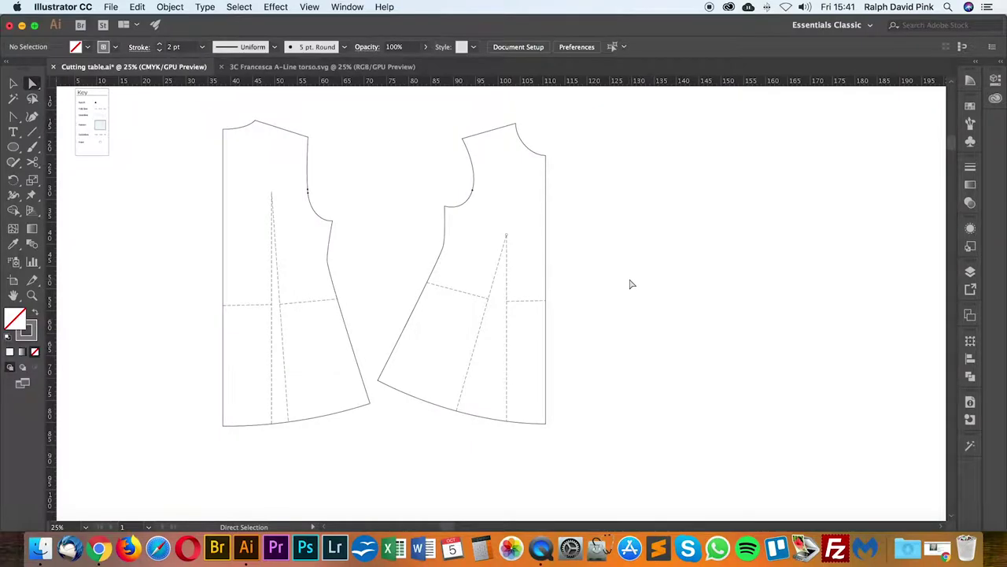
pyautogui.scroll(2, 629, 284)
pyautogui.hscroll(-2, 626, 291)
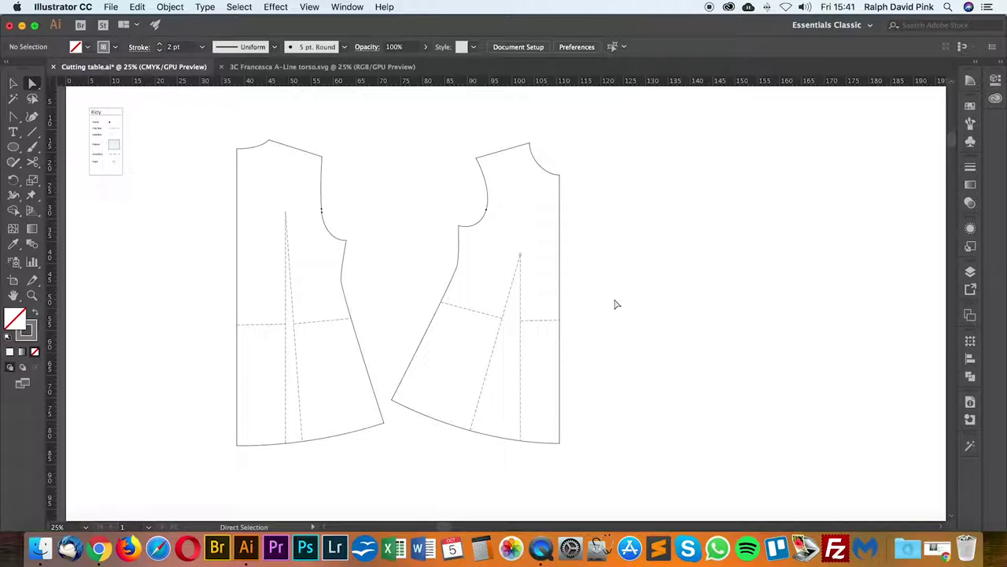
pyautogui.press('super+equal')
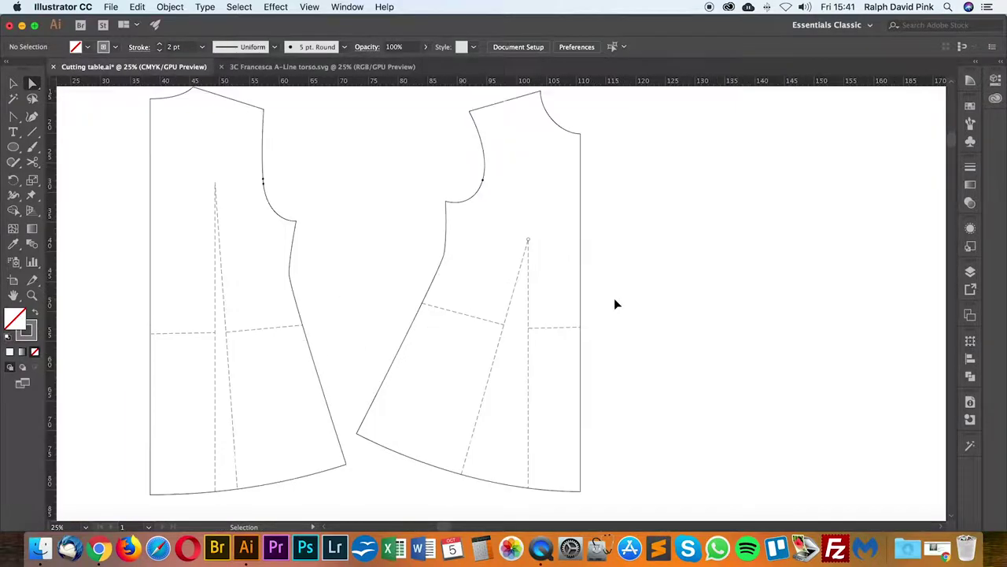
pyautogui.moveTo(623, 297); pyautogui.dragTo(665, 266)
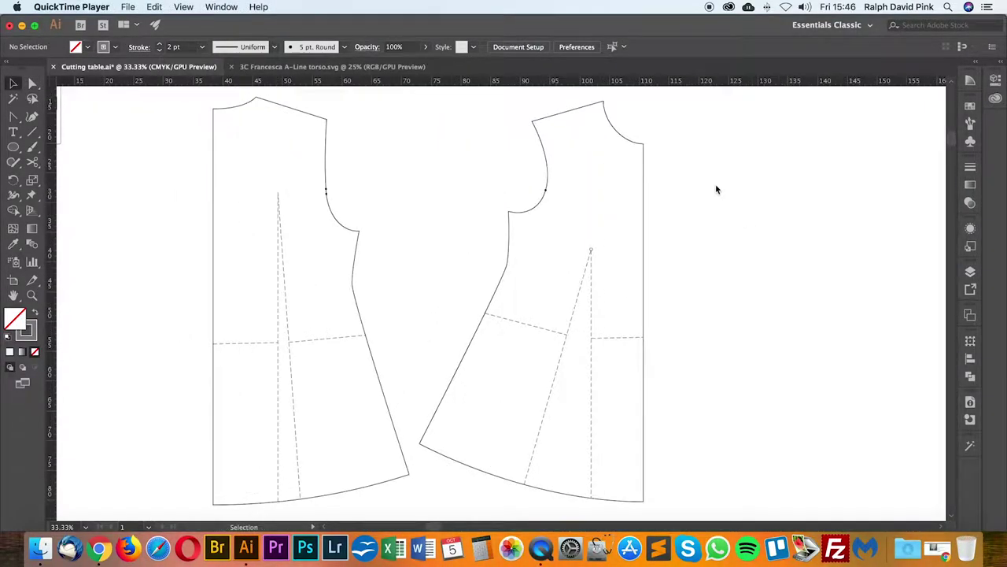
pyautogui.click(713, 189)
pyautogui.moveTo(685, 227); pyautogui.dragTo(706, 197)
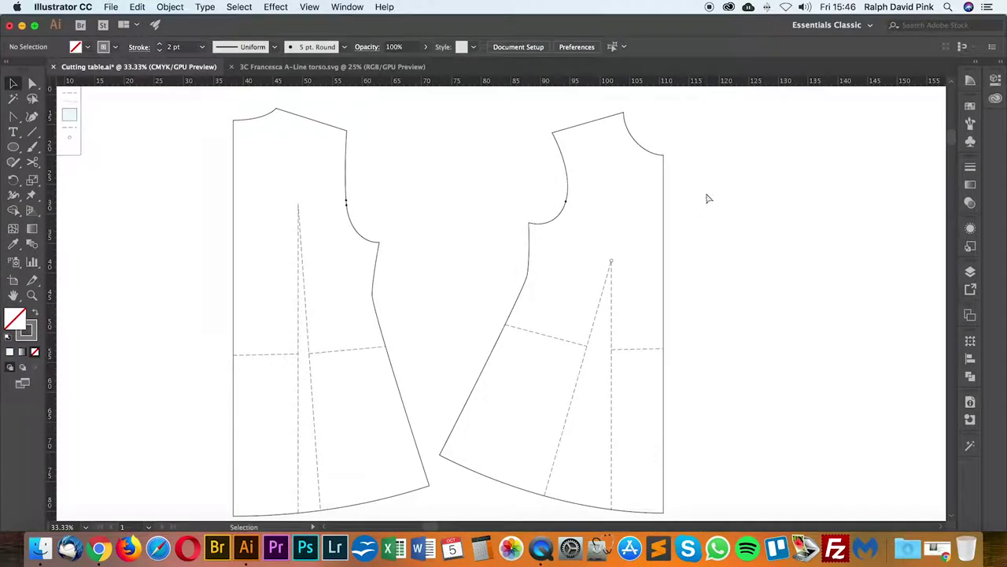
pyautogui.press('super+equal')
pyautogui.press('super+minus')
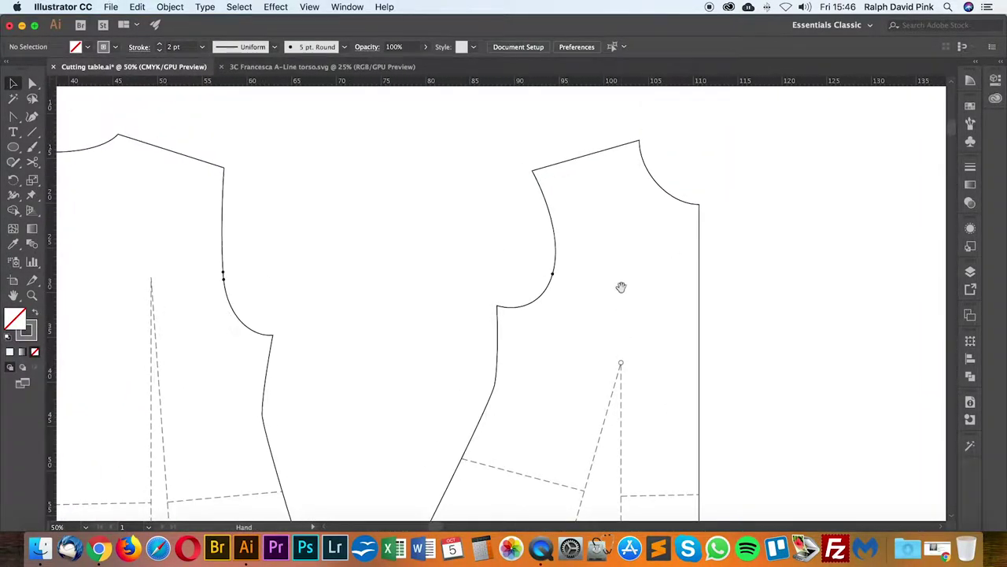
# Step: Switch to Chrome and look at the A-line style's front dress photo and the order details page
pyautogui.click(99, 547)
pyautogui.scroll(10, 443, 209)
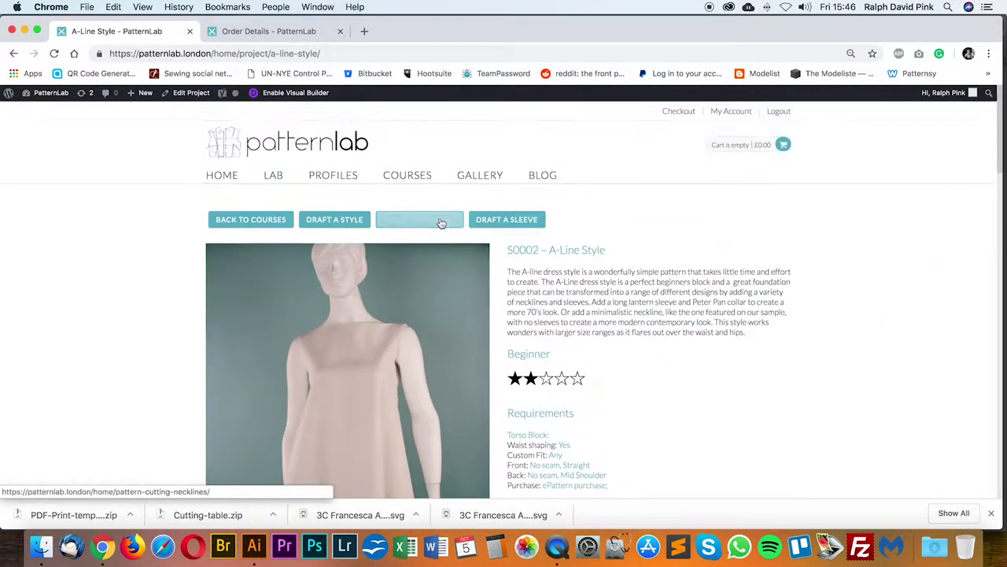
pyautogui.scroll(-6, 386, 205)
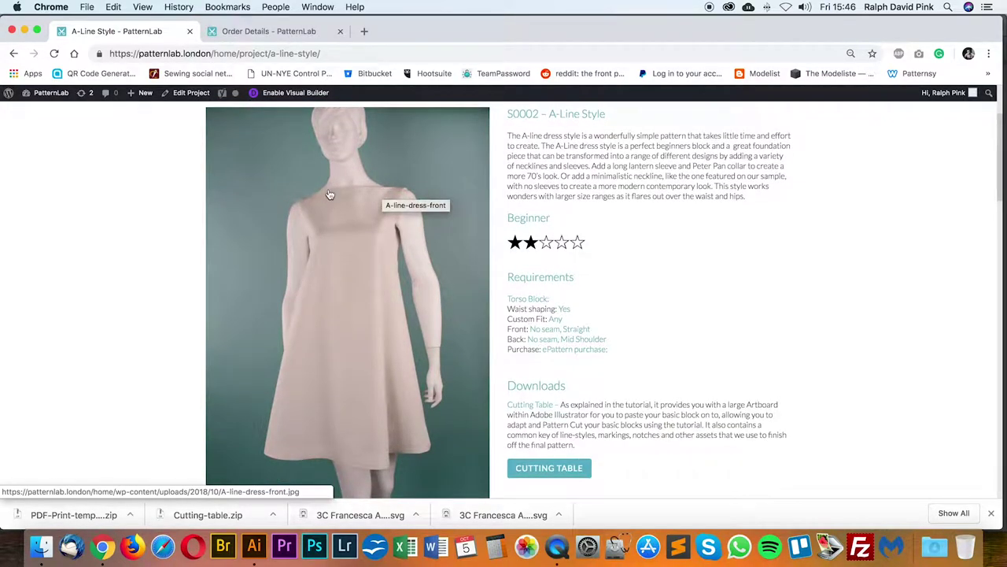
pyautogui.click(285, 32)
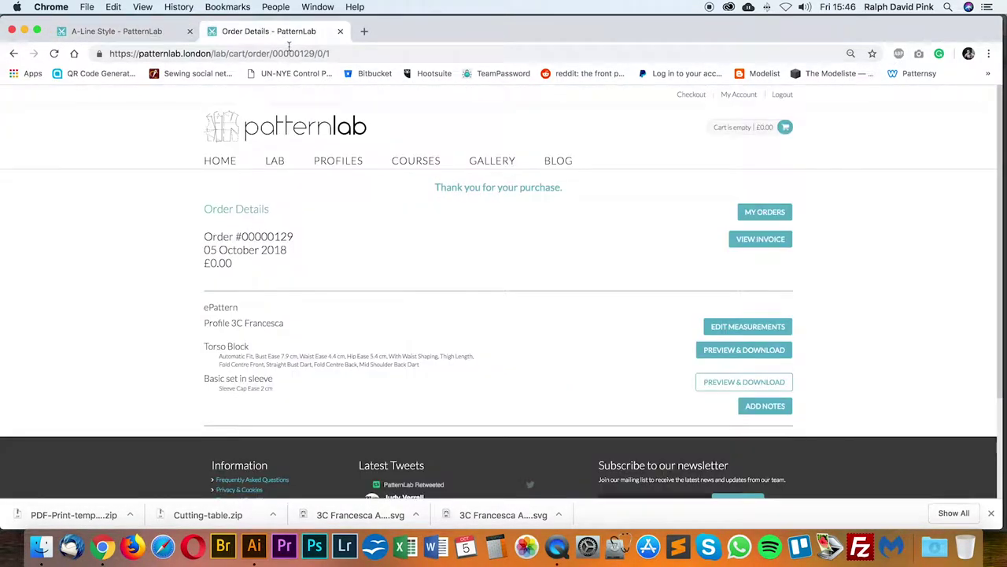
pyautogui.click(24, 31)
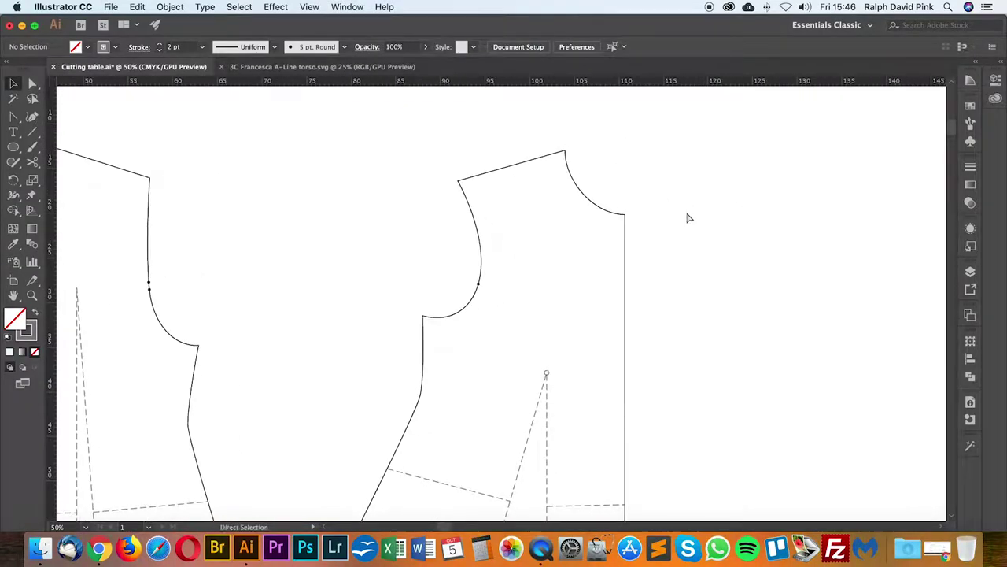
# Step: Compare the right torso piece's neckline and shoulder with the neckline of the A-line dress photo in Chrome
pyautogui.press('super+equal')
pyautogui.moveTo(688, 214); pyautogui.dragTo(572, 298)
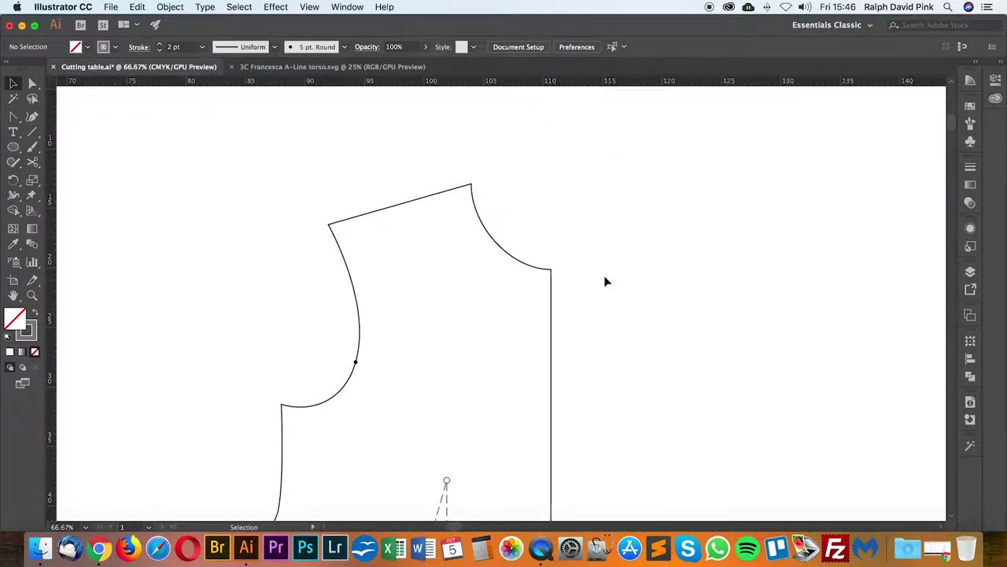
pyautogui.press('a')
pyautogui.press('super+equal')
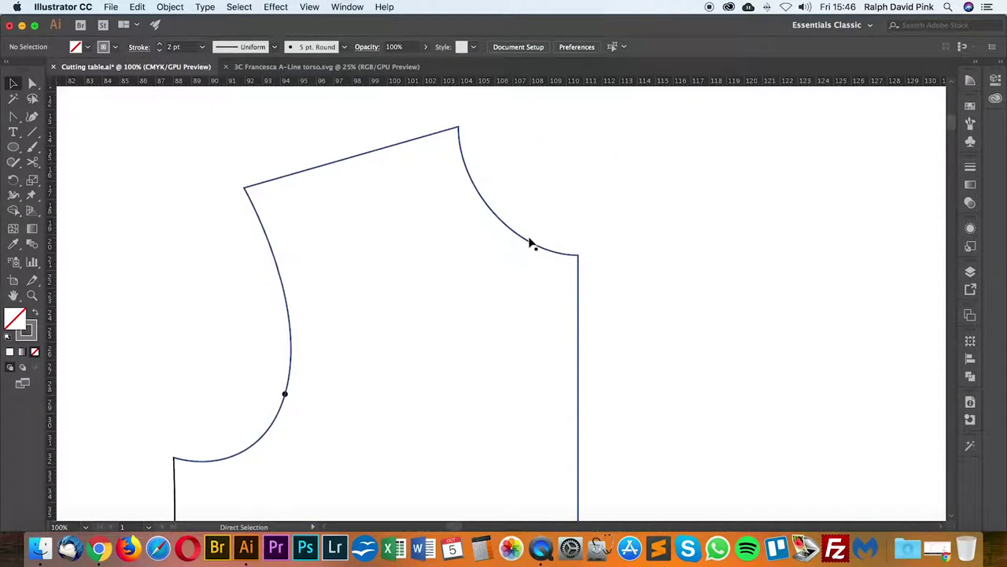
pyautogui.moveTo(474, 259); pyautogui.dragTo(544, 290)
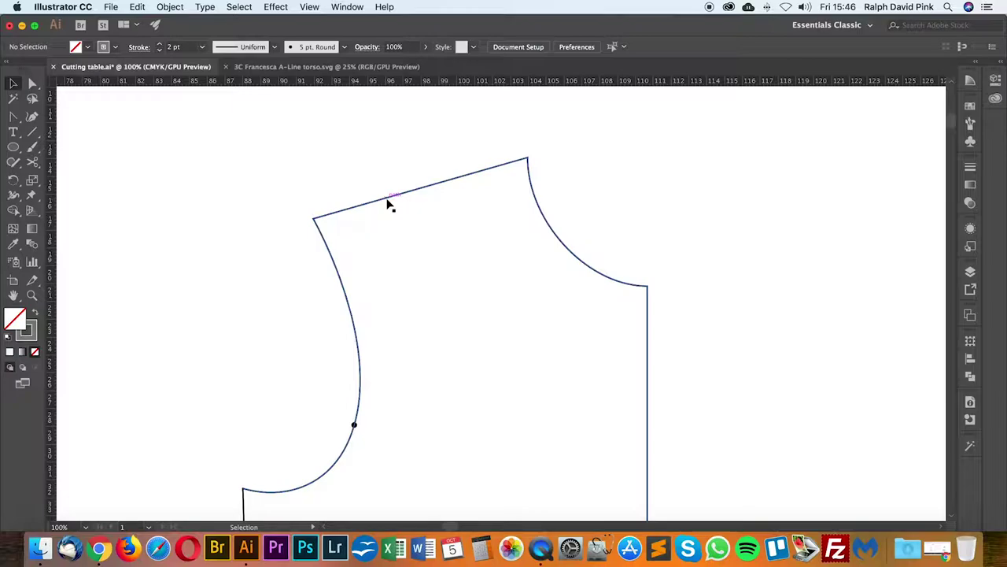
pyautogui.click(99, 548)
pyautogui.click(116, 31)
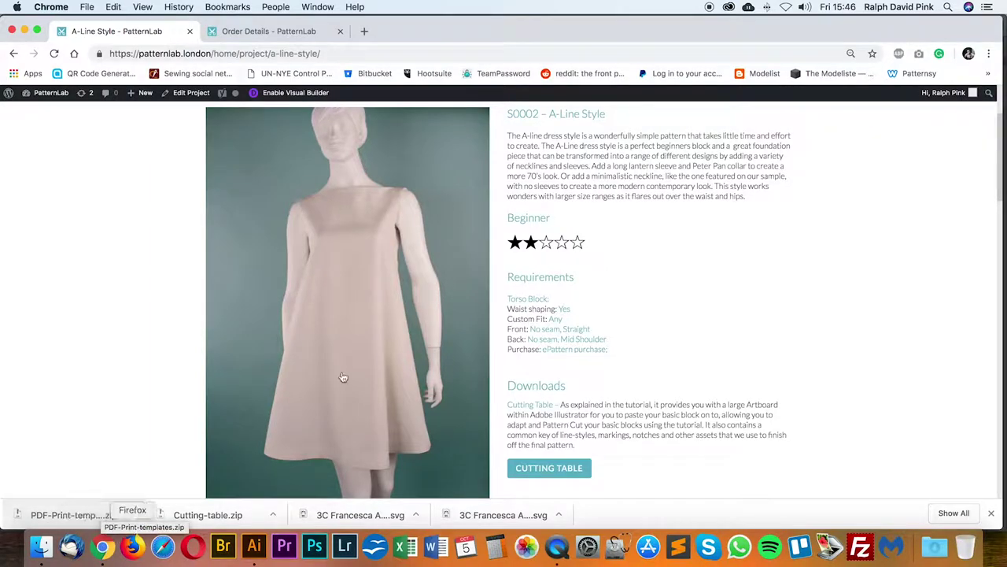
pyautogui.click(258, 541)
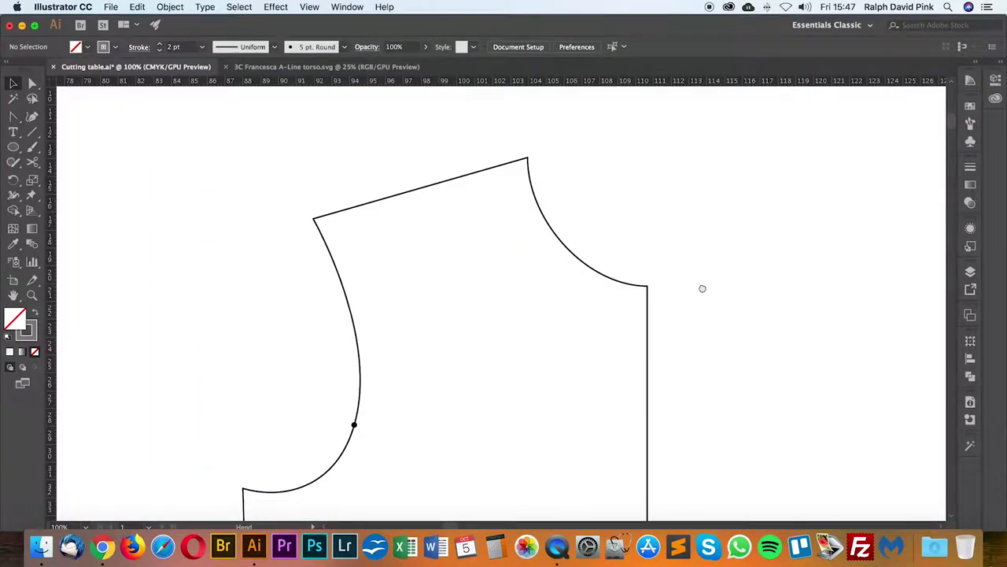
pyautogui.hscroll(2, 669, 284)
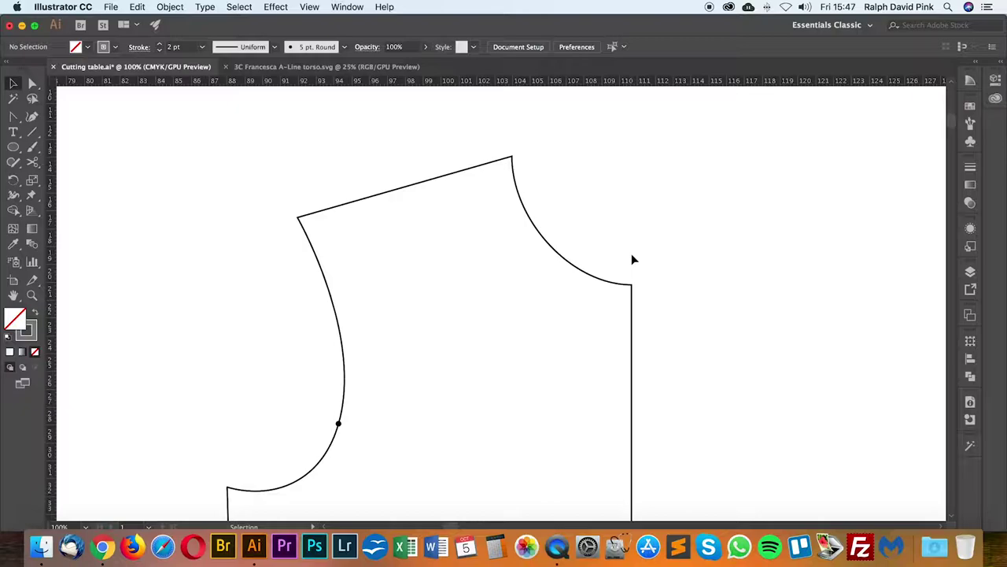
pyautogui.click(102, 546)
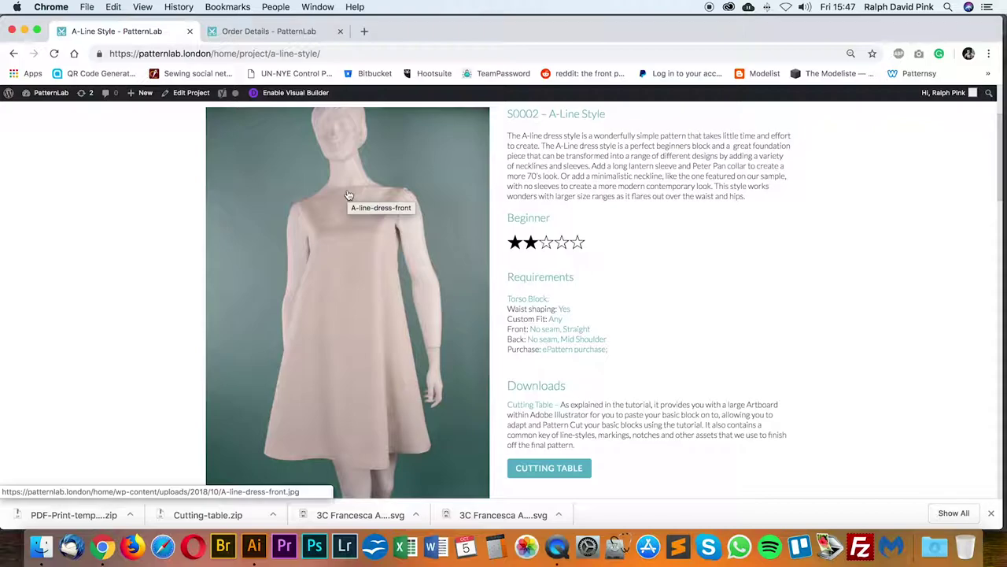
pyautogui.click(253, 546)
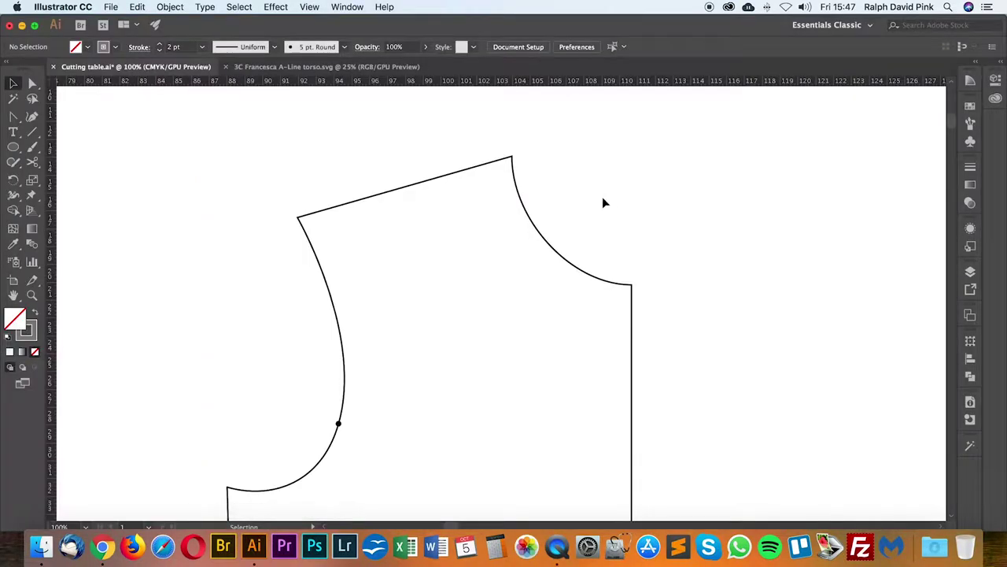
# Step: Draw a circle about 0.57 cm across centred on the right piece's outer shoulder tip and match its stroke to the pattern outline
pyautogui.click(14, 146)
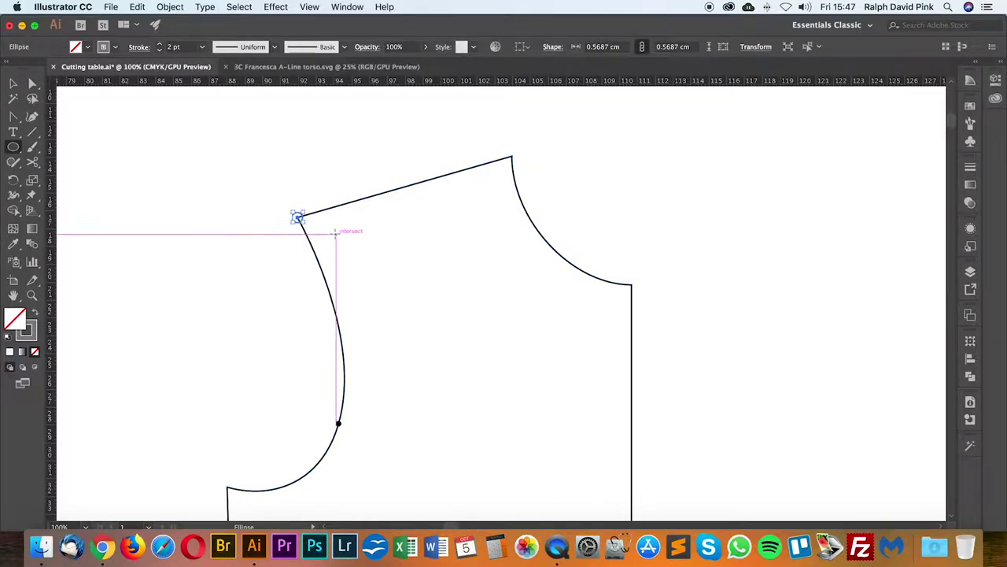
pyautogui.press('v')
pyautogui.click(298, 216)
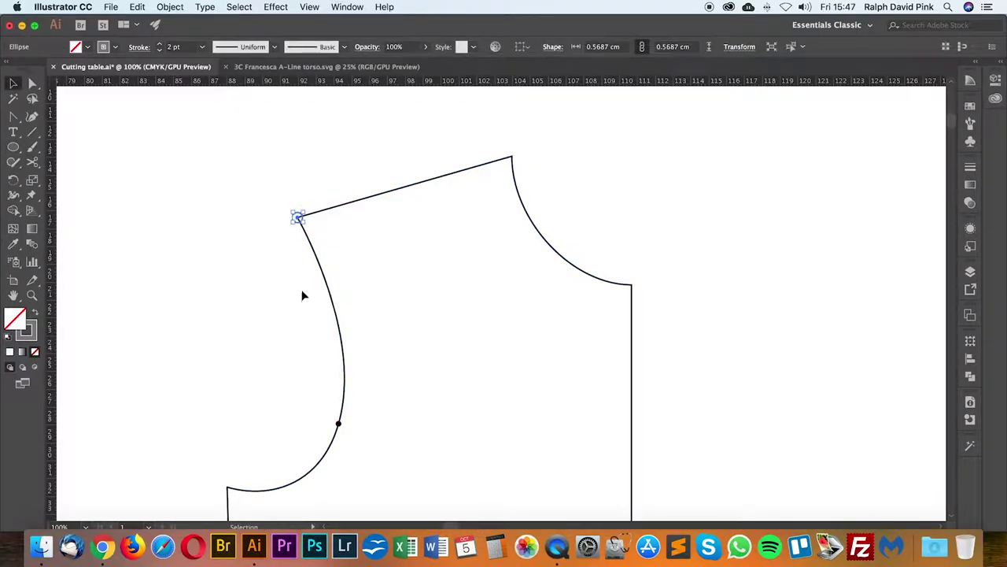
pyautogui.press('i')
pyautogui.click(325, 262)
pyautogui.press('v')
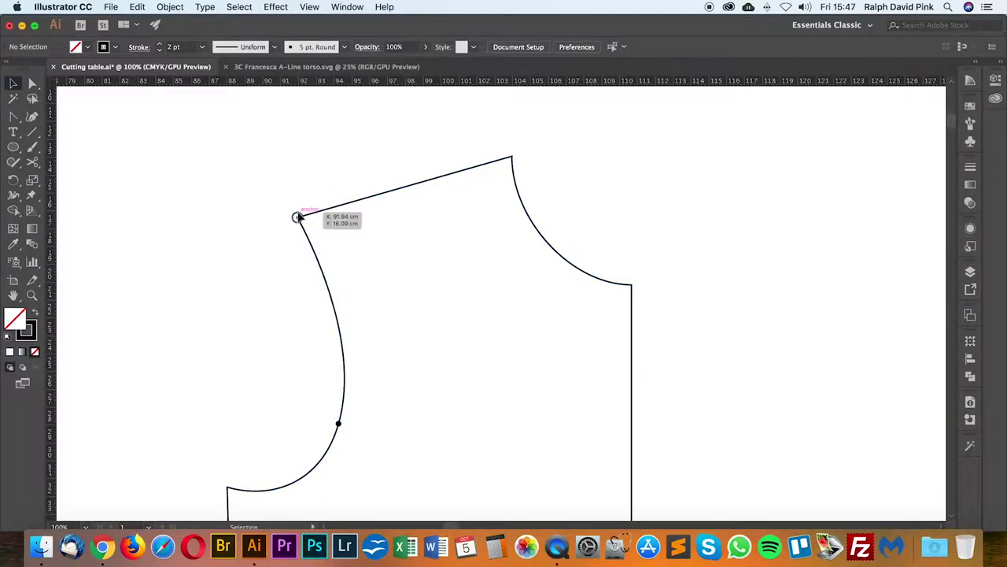
pyautogui.click(352, 172)
pyautogui.moveTo(298, 217); pyautogui.dragTo(260, 233)
pyautogui.moveTo(260, 234); pyautogui.dragTo(298, 217)
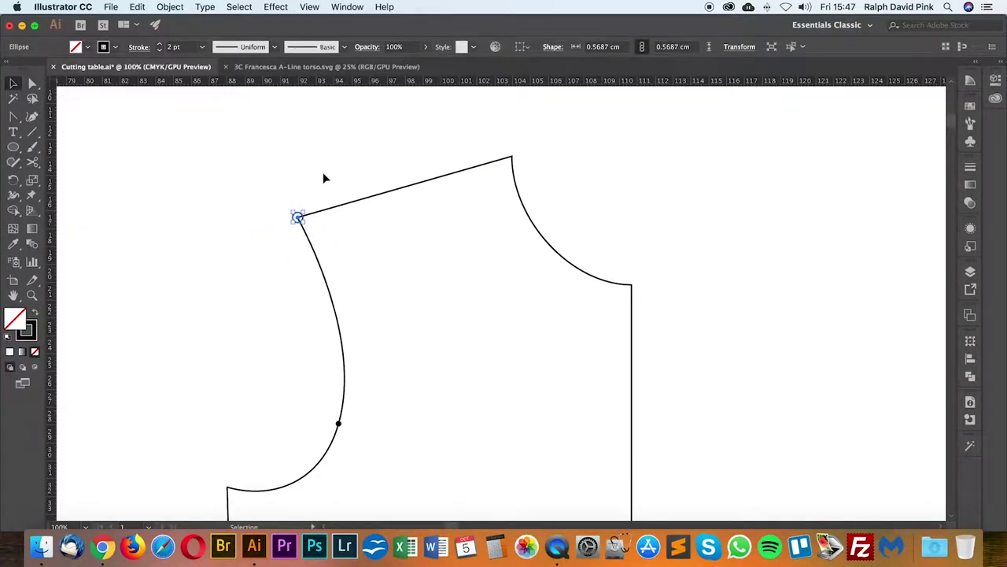
# Step: Try to copy the shoulder-tip circle 5 cm horizontally and 0 cm vertically, and undo the copy
pyautogui.press('Return')
pyautogui.write('4')
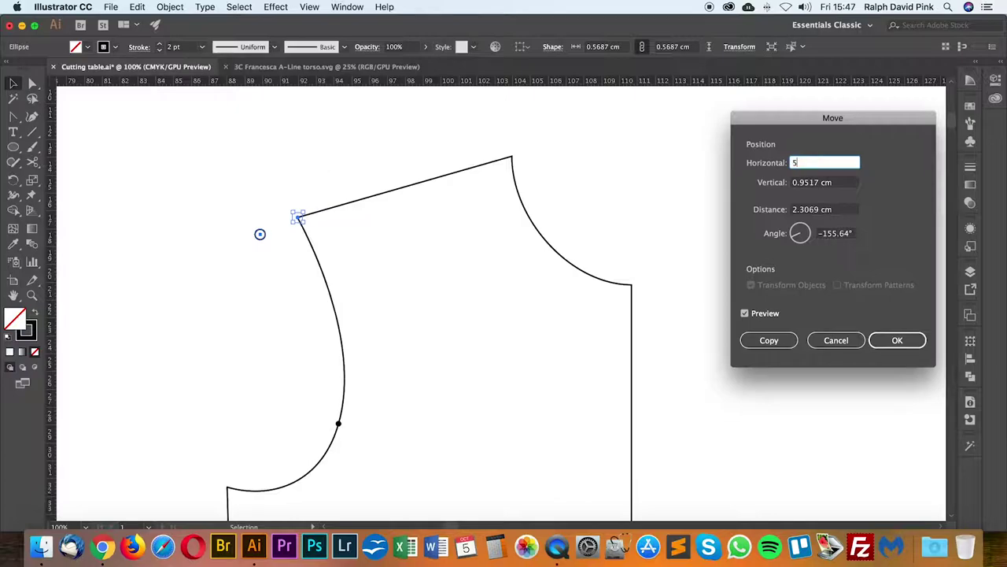
pyautogui.press('Tab')
pyautogui.write('0')
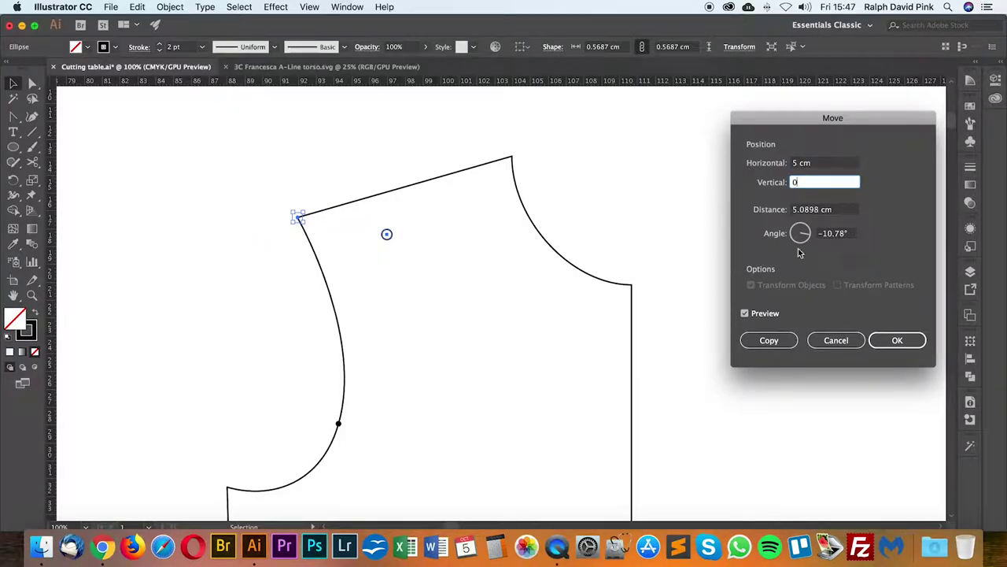
pyautogui.click(773, 341)
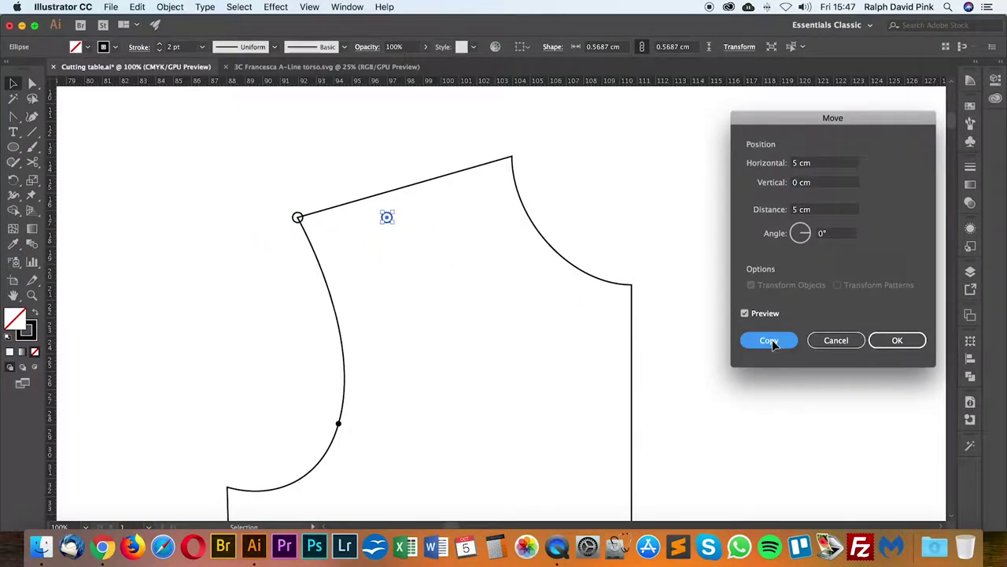
pyautogui.press('super+z')
# Step: Move the shoulder-tip circle 5 cm horizontally and 0 cm vertically
pyautogui.press('Return')
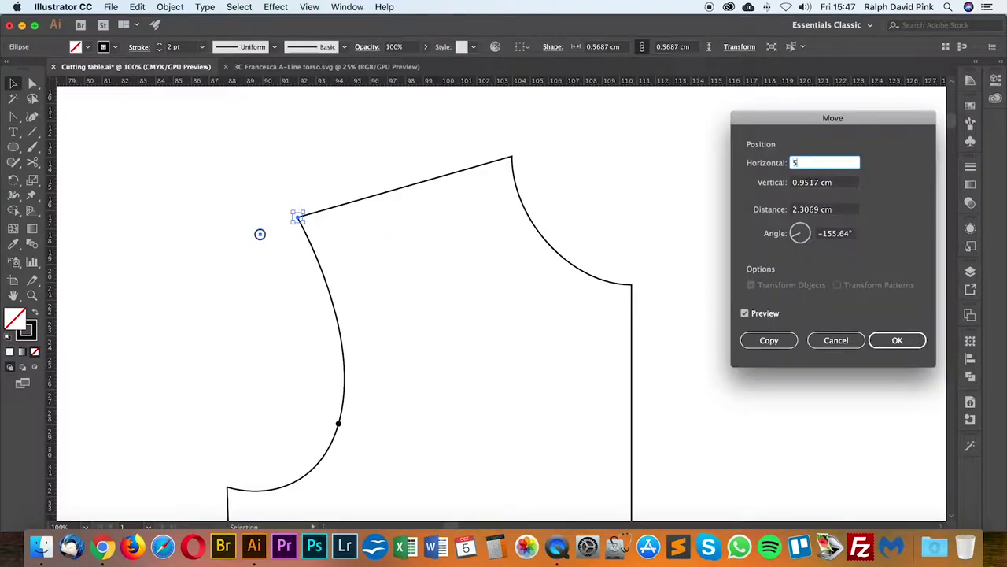
pyautogui.press('Tab')
pyautogui.write('0')
pyautogui.click(898, 340)
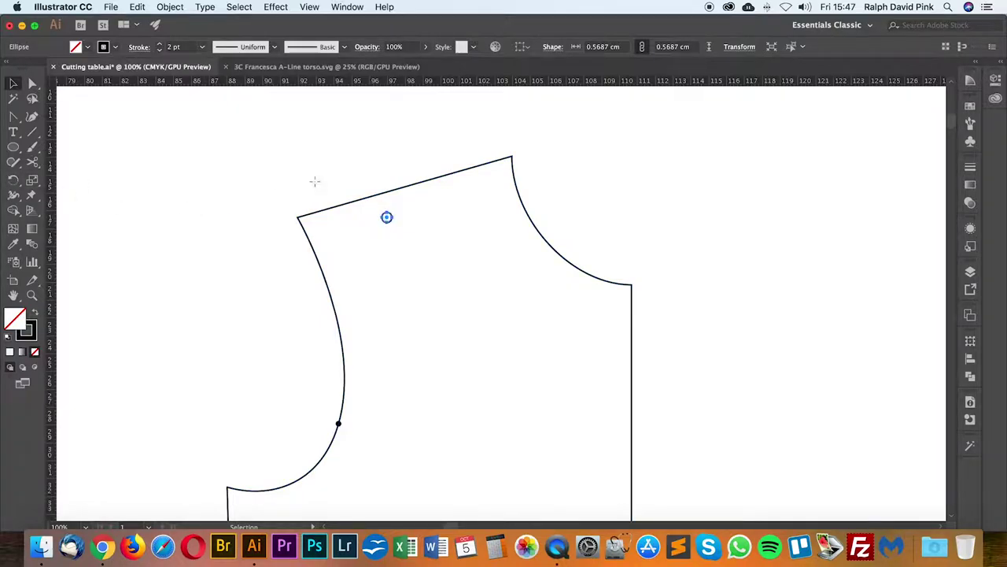
# Step: Rotate the circle about the outer shoulder tip until its centre sits on the shoulder line
pyautogui.press('r')
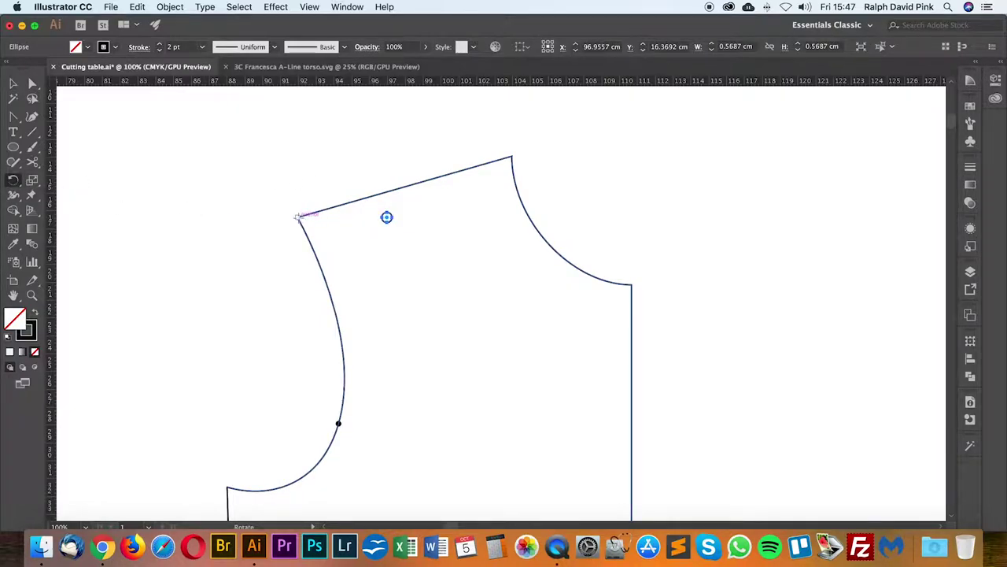
pyautogui.press('super')
pyautogui.click(13, 181)
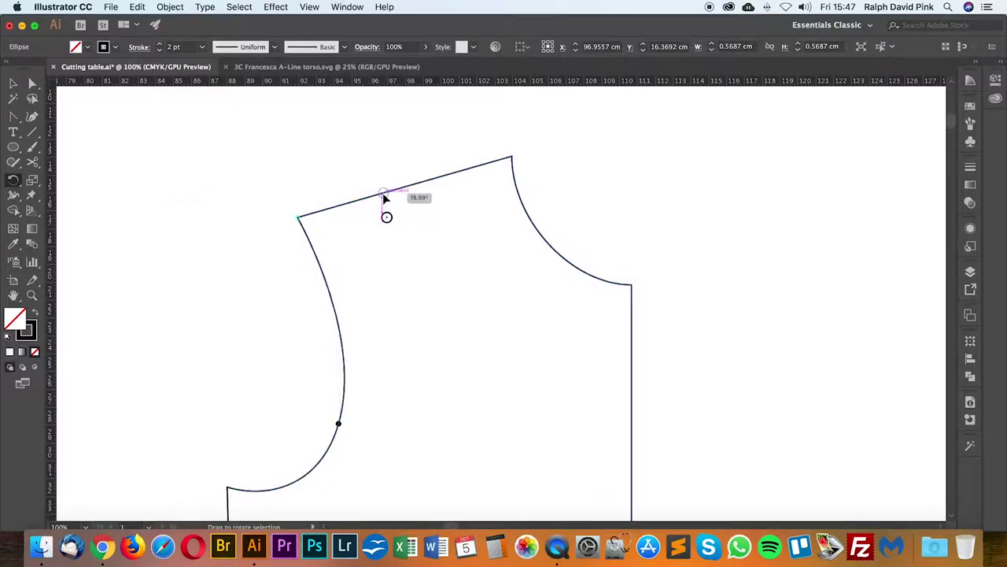
pyautogui.moveTo(383, 195); pyautogui.dragTo(384, 196)
pyautogui.press('a')
pyautogui.click(446, 161)
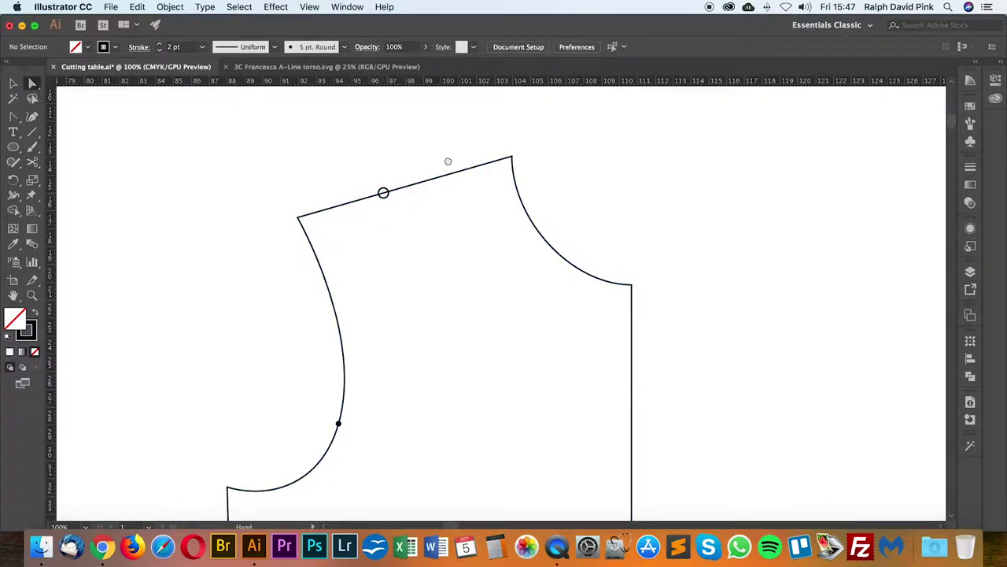
# Step: Duplicate the shoulder-line circle and centre the copy on the corner where the neckline meets the straight centre edge
pyautogui.moveTo(448, 162); pyautogui.dragTo(343, 166)
pyautogui.press('v')
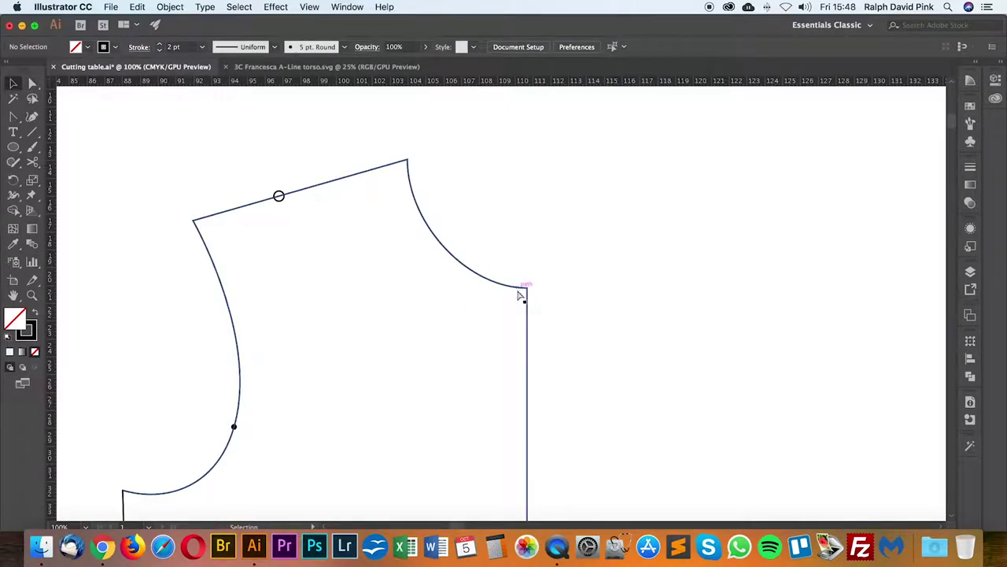
pyautogui.click(279, 197)
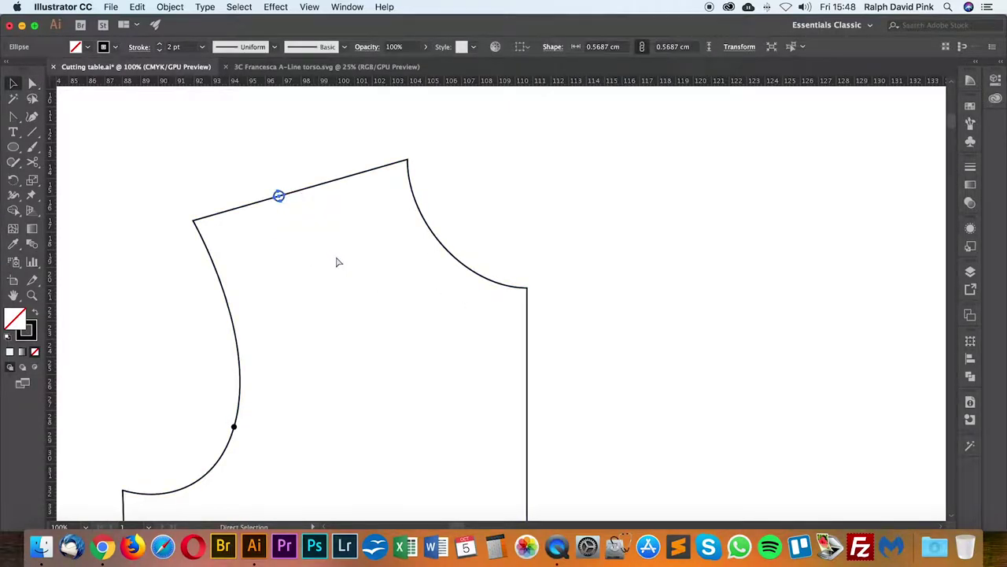
pyautogui.press('super+v')
pyautogui.moveTo(496, 298); pyautogui.dragTo(526, 288)
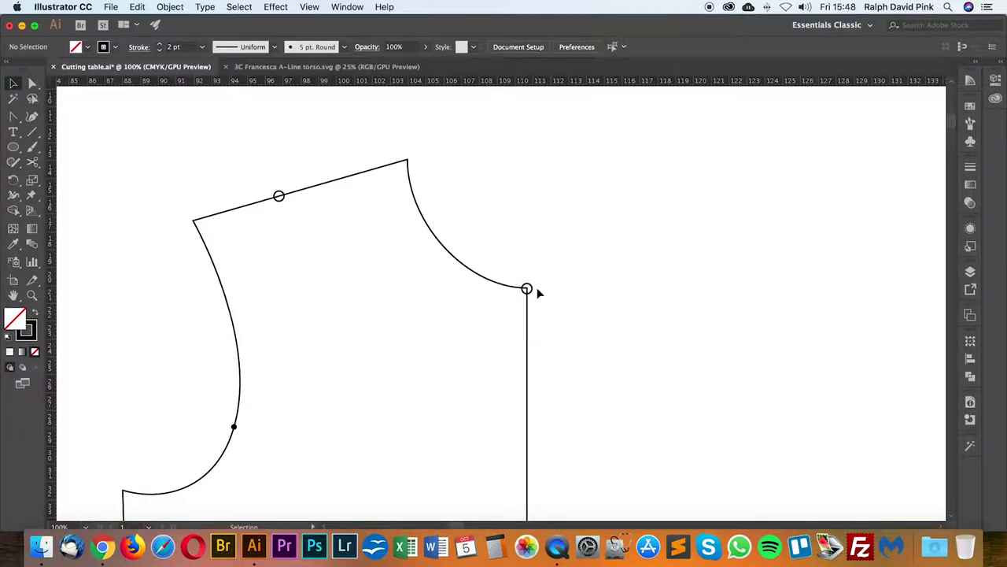
# Step: Try to copy the neckline-corner circle 0 cm horizontally and -2.5 cm vertically, and undo the copy
pyautogui.press('Return')
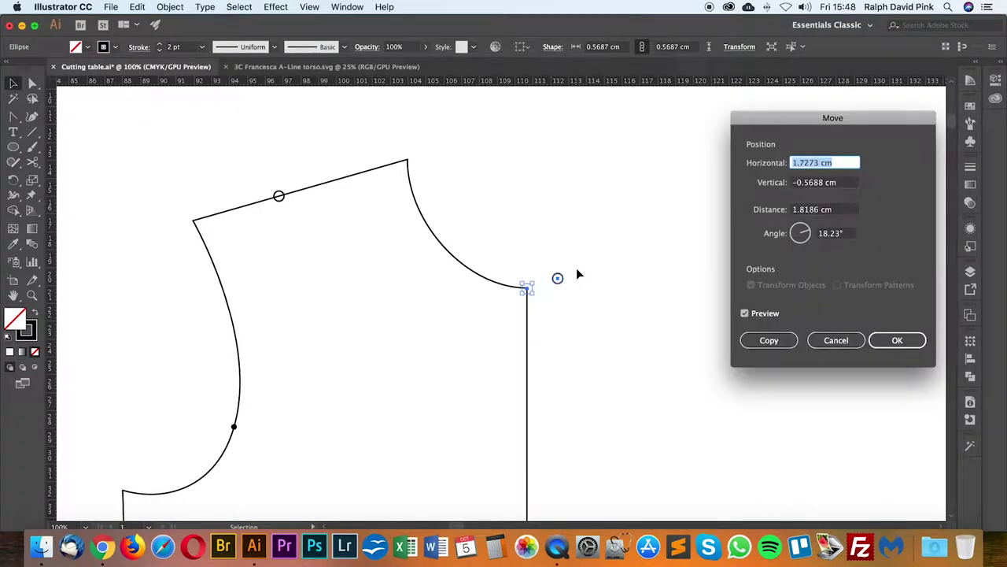
pyautogui.click(793, 340)
pyautogui.click(860, 344)
pyautogui.press('Return')
pyautogui.write('0')
pyautogui.press('Tab')
pyautogui.write('-')
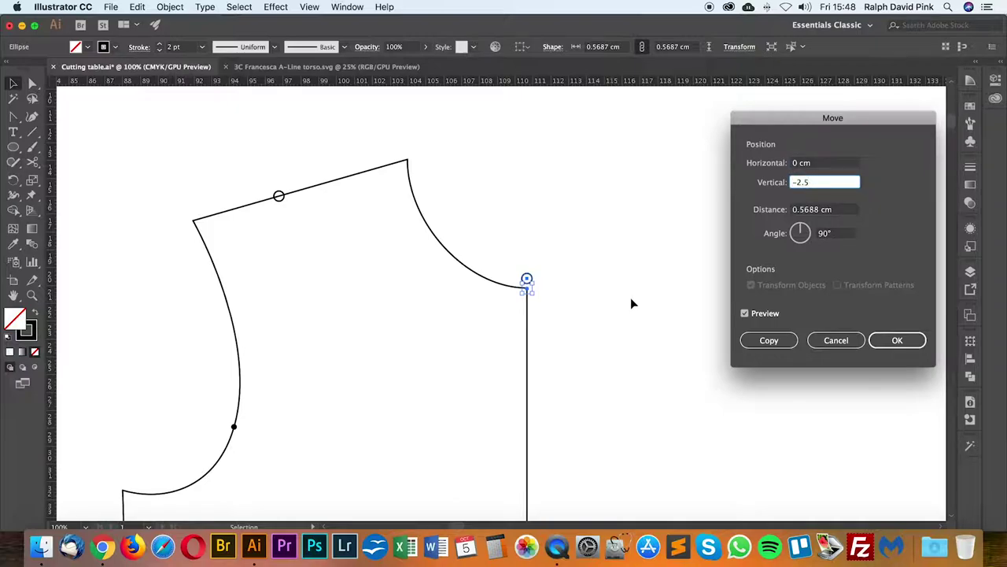
pyautogui.click(770, 340)
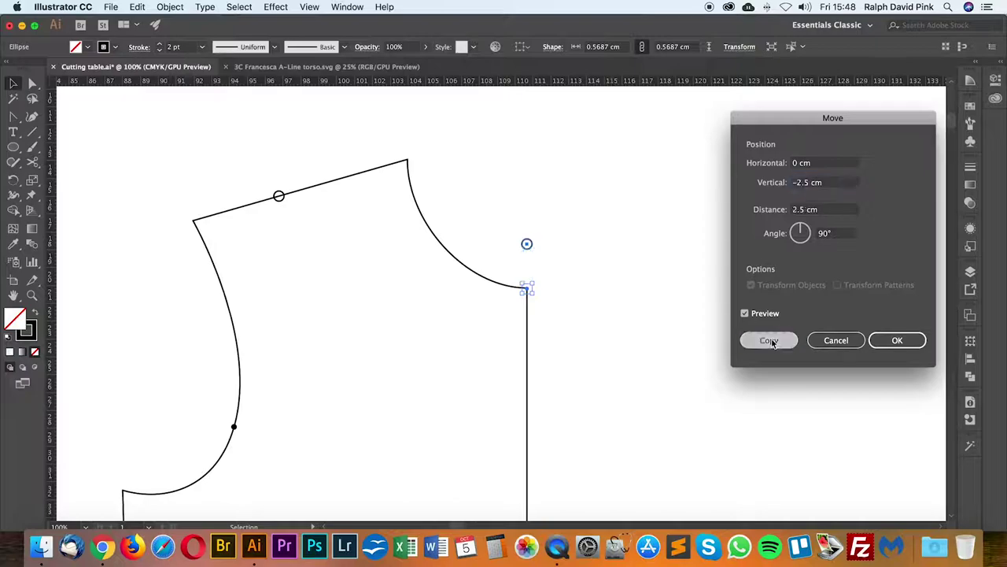
pyautogui.press('super+z')
# Step: Move the neckline-corner circle 0 cm horizontally and -2.5 cm vertically, and deselect it
pyautogui.press('Return')
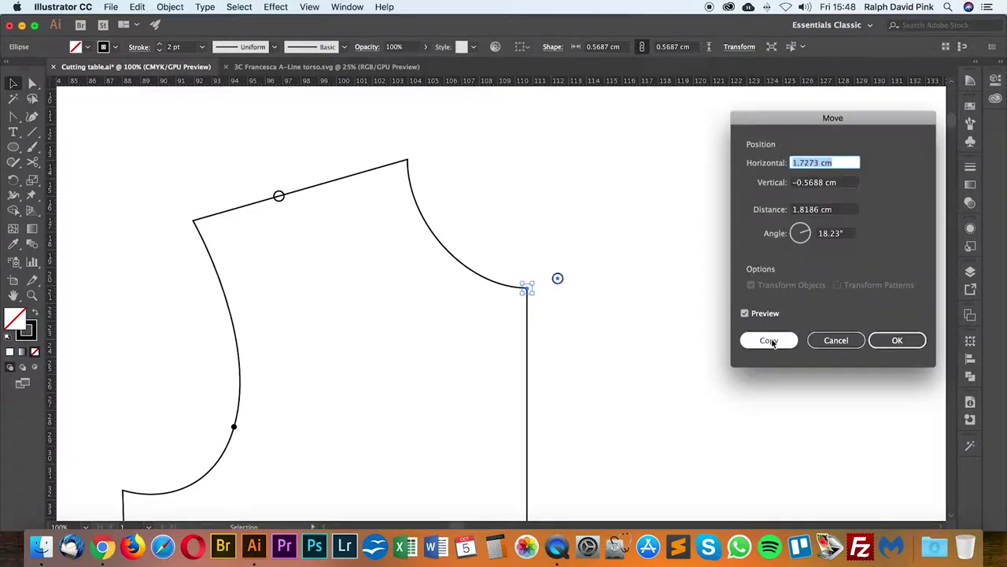
pyautogui.write('0')
pyautogui.press('Tab')
pyautogui.write('-2.')
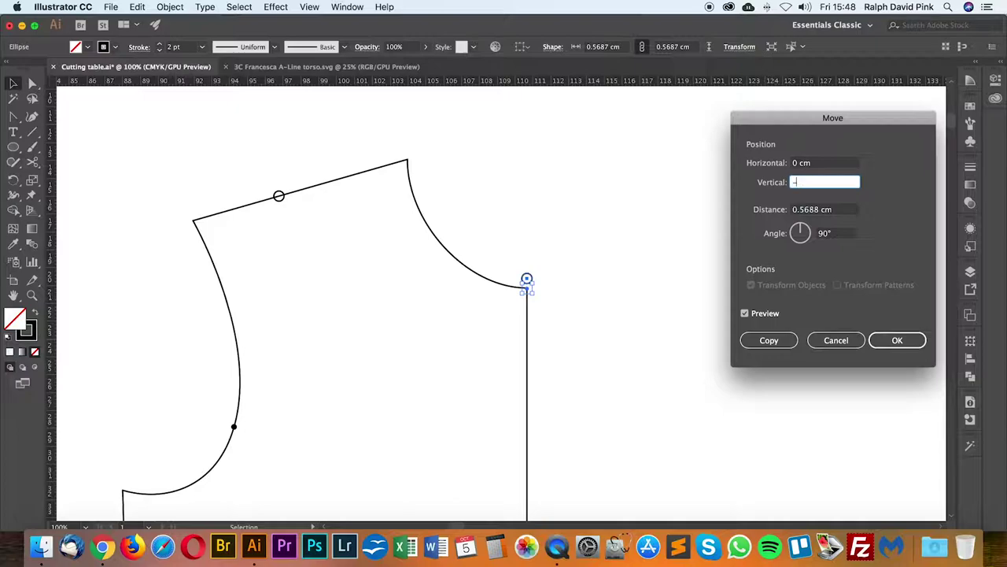
pyautogui.click(897, 340)
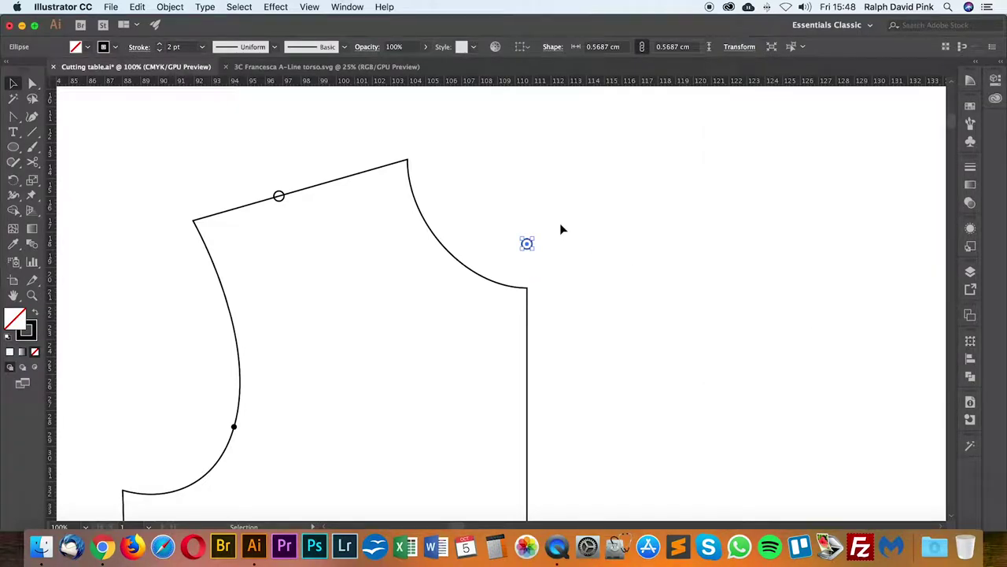
pyautogui.press('a')
pyautogui.click(562, 228)
pyautogui.hscroll(-2, 593, 263)
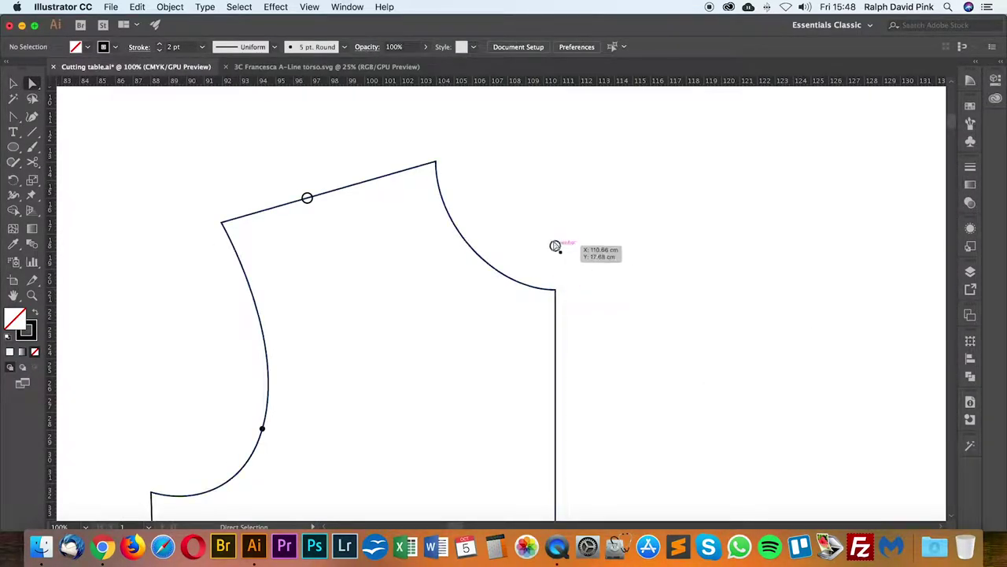
# Step: Move the circle above the straight centre edge 0 cm horizontally and 0.5 cm vertically
pyautogui.press('super+minus')
pyautogui.press('v')
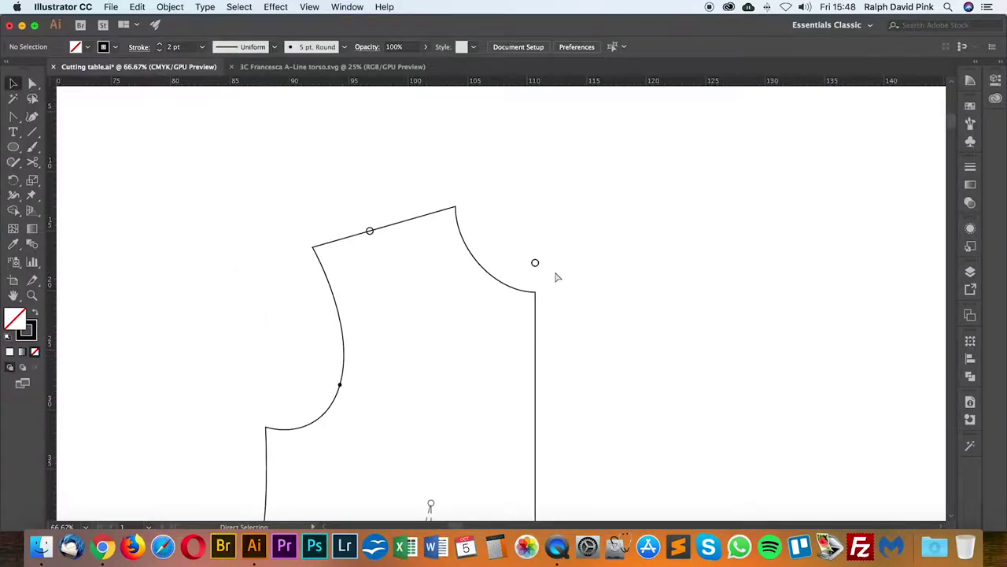
pyautogui.press('super+plus')
pyautogui.click(556, 247)
pyautogui.press('Return')
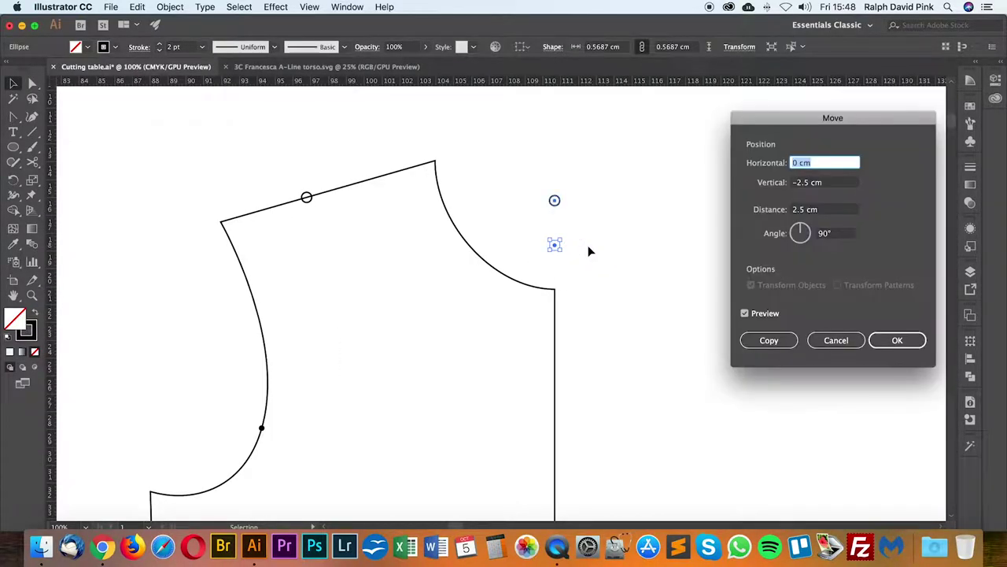
pyautogui.press('Tab')
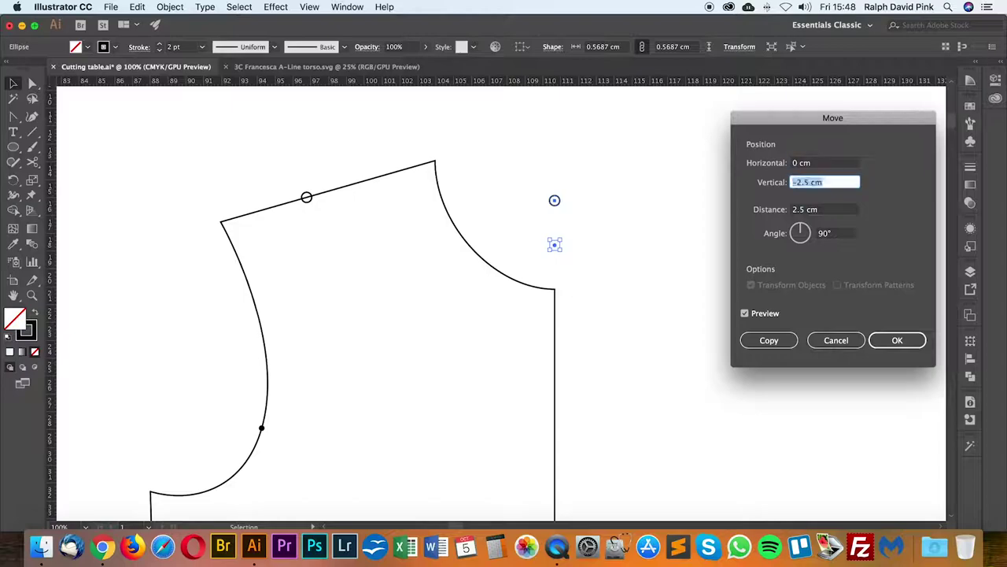
pyautogui.write('0.5')
pyautogui.click(898, 340)
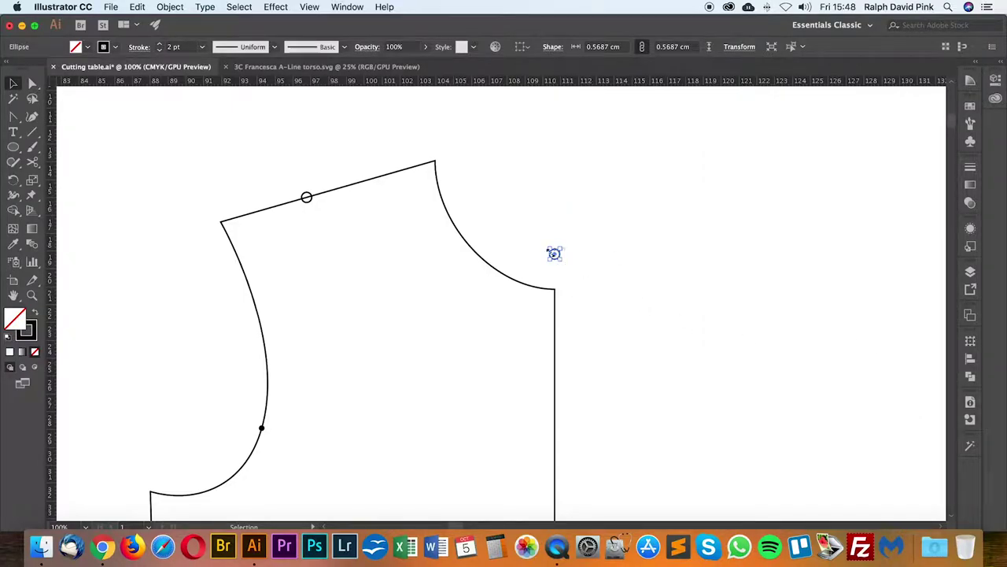
pyautogui.click(610, 273)
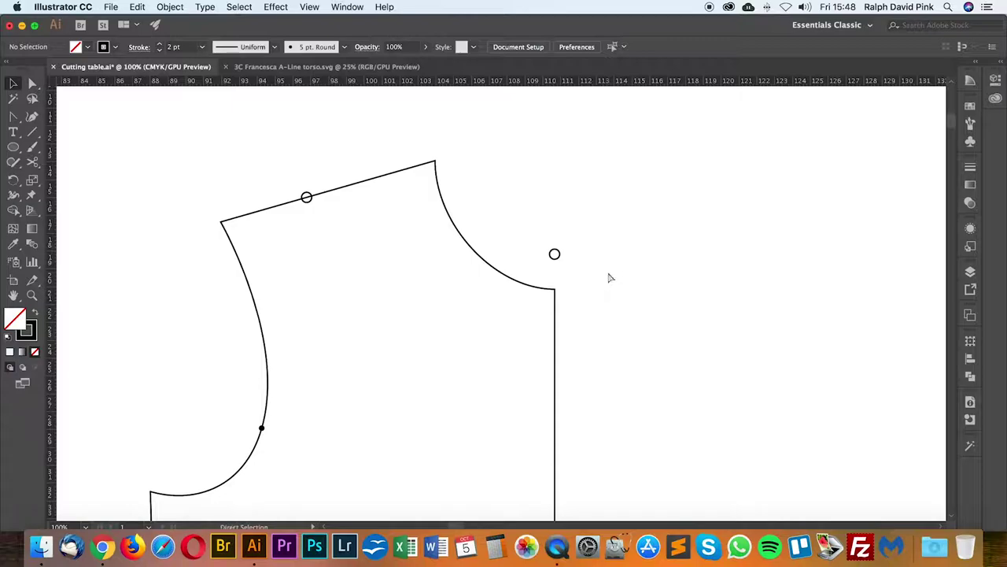
# Step: Draw a straight Pen line from the centre of the shoulder-line circle to the centre of the circle above the centre edge
pyautogui.press('super+minus')
pyautogui.moveTo(607, 272); pyautogui.dragTo(627, 264)
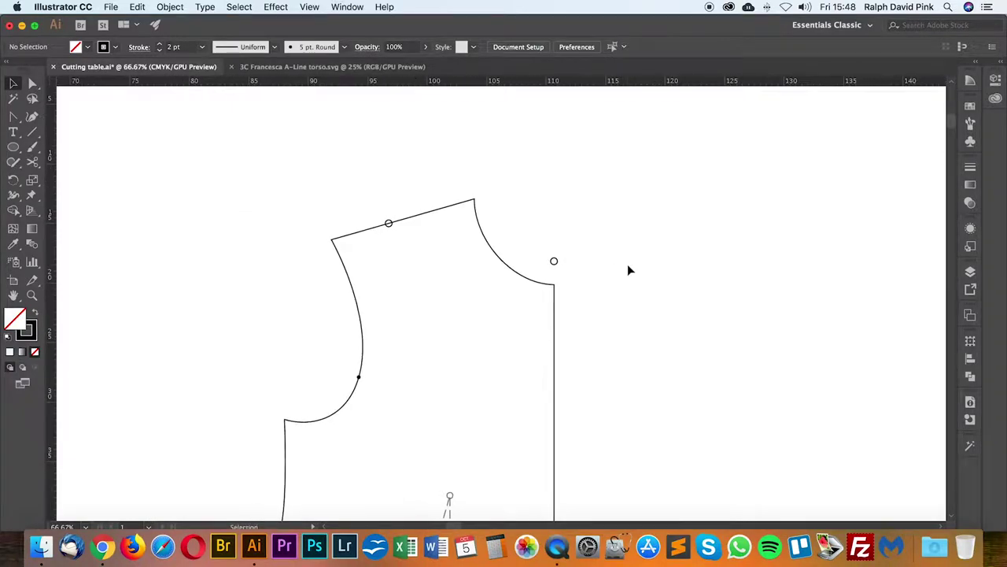
pyautogui.click(14, 118)
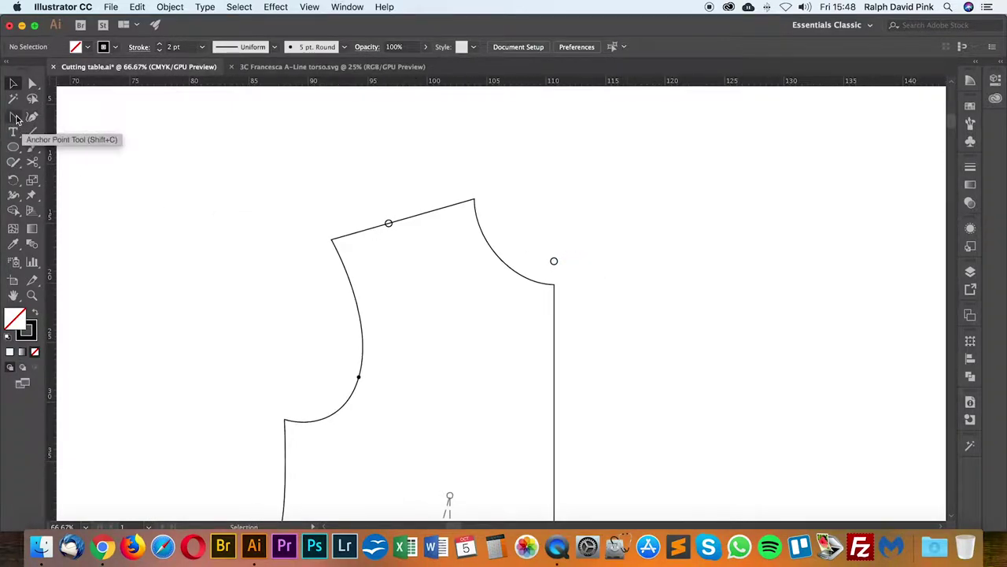
pyautogui.click(389, 225)
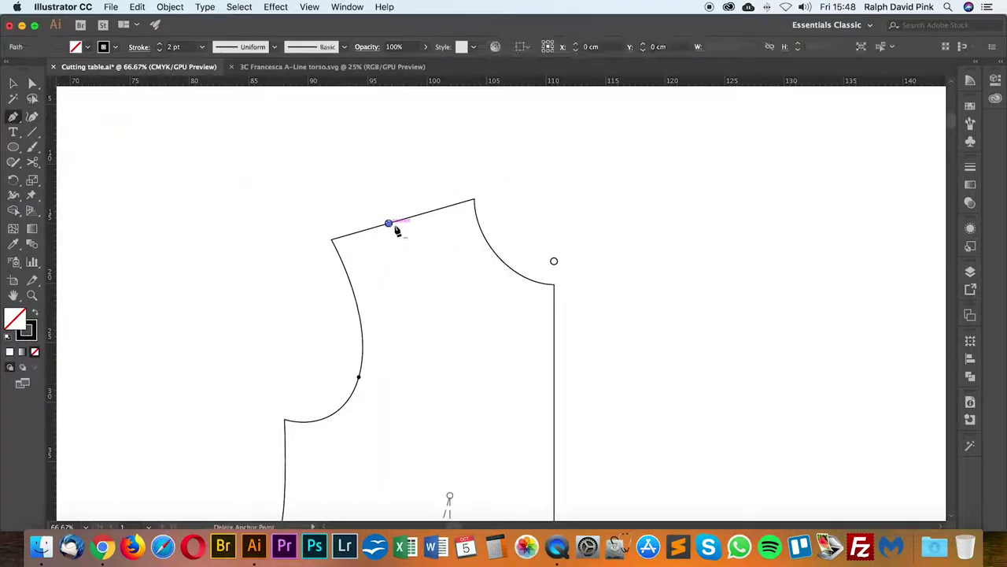
pyautogui.click(554, 260)
pyautogui.press('super+equal')
pyautogui.press('super+equal')
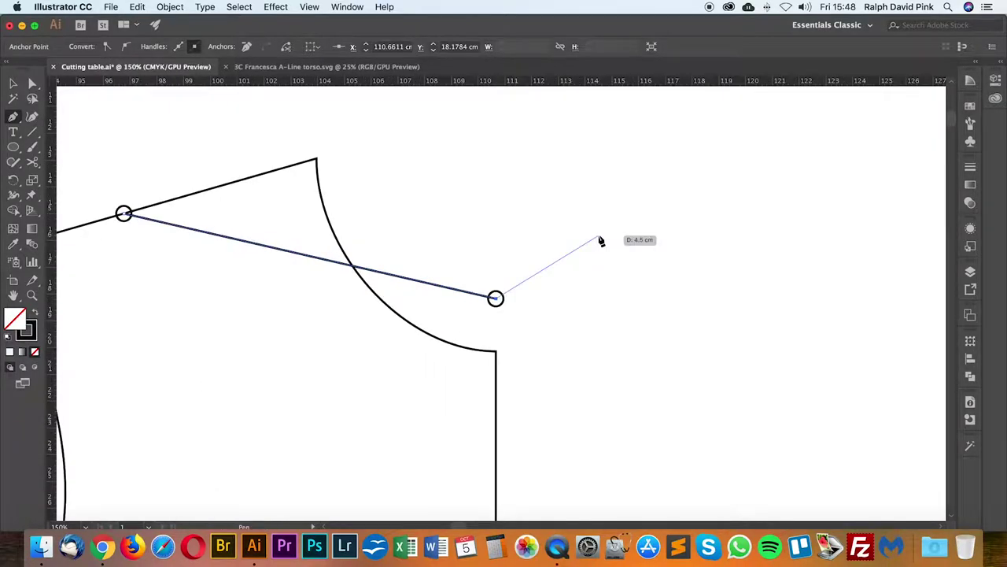
pyautogui.moveTo(414, 211); pyautogui.dragTo(493, 219)
pyautogui.press('super+minus')
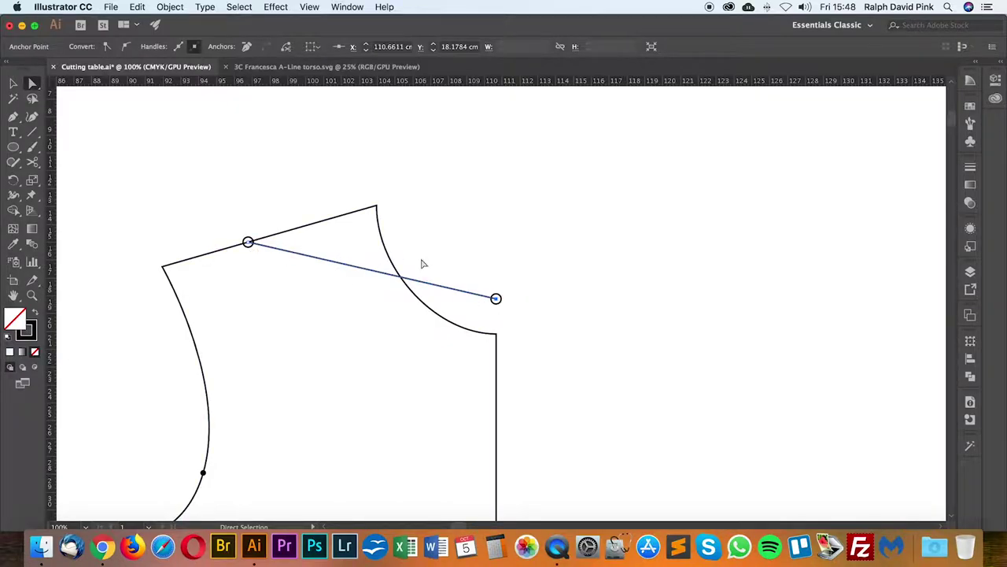
# Step: Try curving the new line from its centre-side endpoint with the Anchor Point tool, and reset that endpoint to a corner without handles
pyautogui.hotkey('shift', 'c')
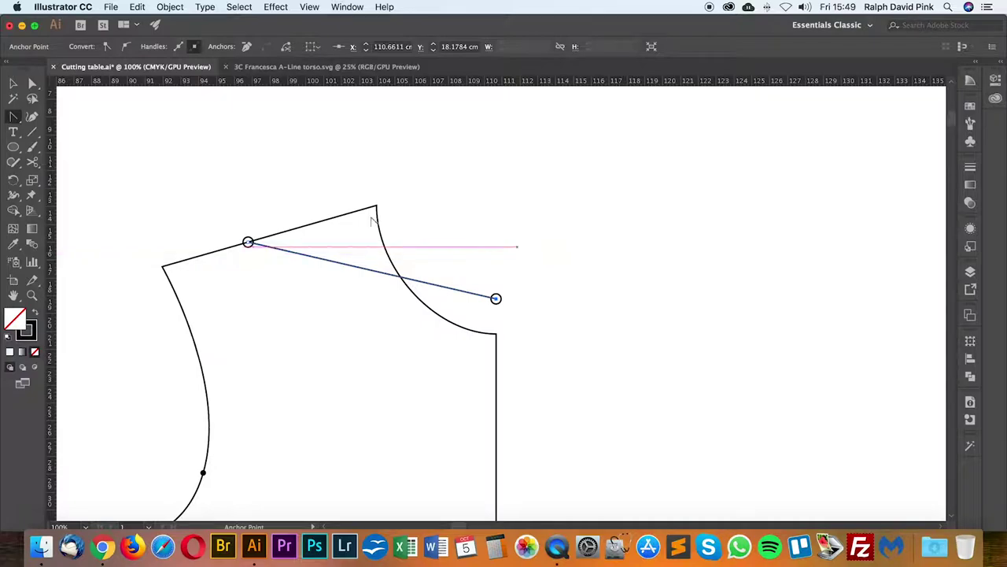
pyautogui.moveTo(13, 116); pyautogui.dragTo(107, 166)
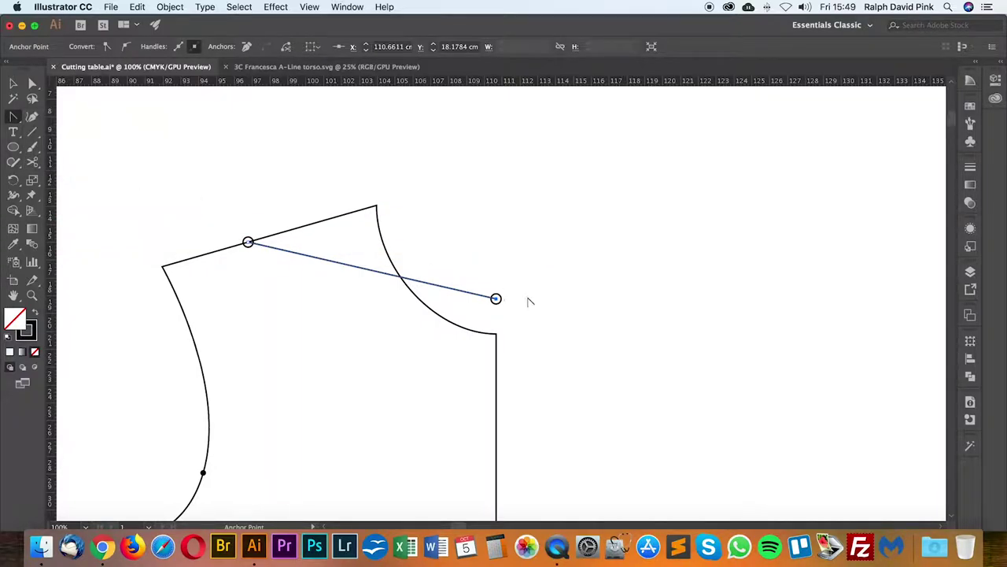
pyautogui.moveTo(495, 299); pyautogui.dragTo(727, 305)
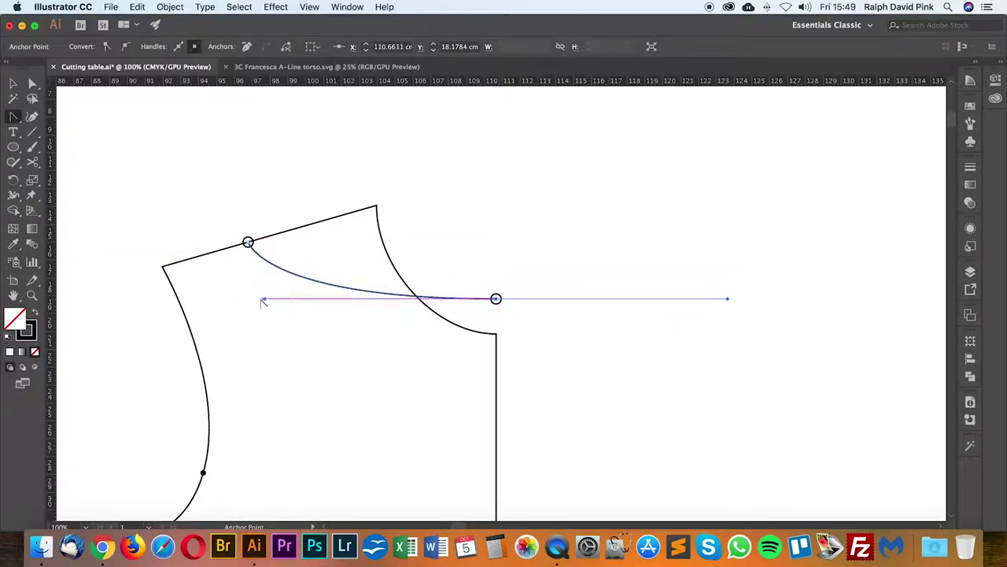
pyautogui.moveTo(495, 299); pyautogui.dragTo(361, 429)
pyautogui.moveTo(533, 330)
pyautogui.mouseDown()
pyautogui.moveTo(506, 288)
pyautogui.moveTo(347, 193)
pyautogui.mouseUp()
pyautogui.press('super+minus')
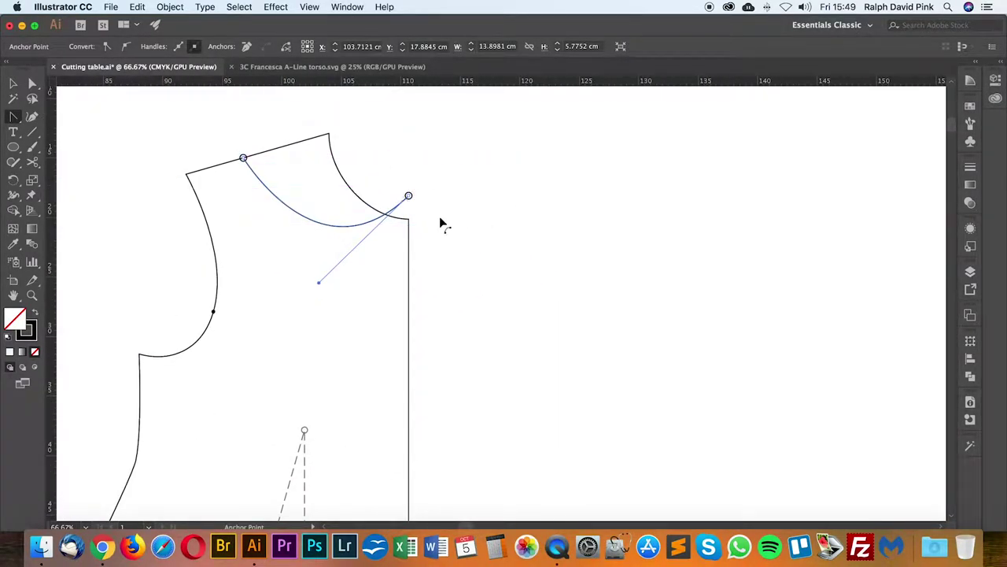
pyautogui.click(409, 196)
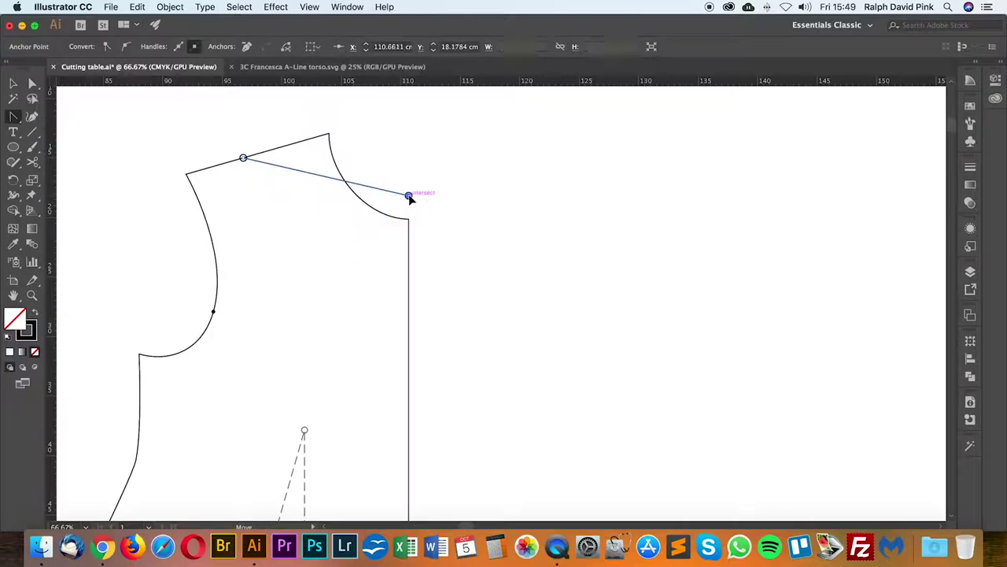
# Step: Curve the new neckline gently downward by pulling a horizontal handle out of its centre-side endpoint, and deselect it
pyautogui.moveTo(409, 196); pyautogui.dragTo(499, 205)
pyautogui.click(408, 196)
pyautogui.moveTo(511, 208)
pyautogui.mouseDown()
pyautogui.moveTo(486, 207)
pyautogui.moveTo(493, 204)
pyautogui.mouseUp()
pyautogui.press('a')
pyautogui.click(430, 158)
pyautogui.press('space')
pyautogui.moveTo(429, 160); pyautogui.dragTo(488, 155)
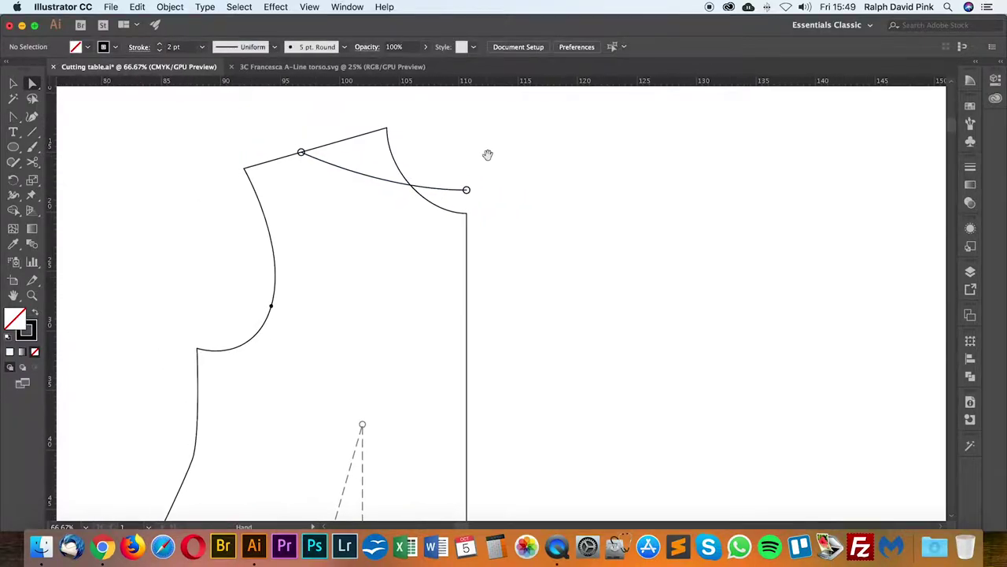
# Step: Try to pull the new neckline's handle back to its centre-side endpoint, and undo the change
pyautogui.click(444, 190)
pyautogui.moveTo(382, 190); pyautogui.dragTo(466, 191)
pyautogui.press('super+z')
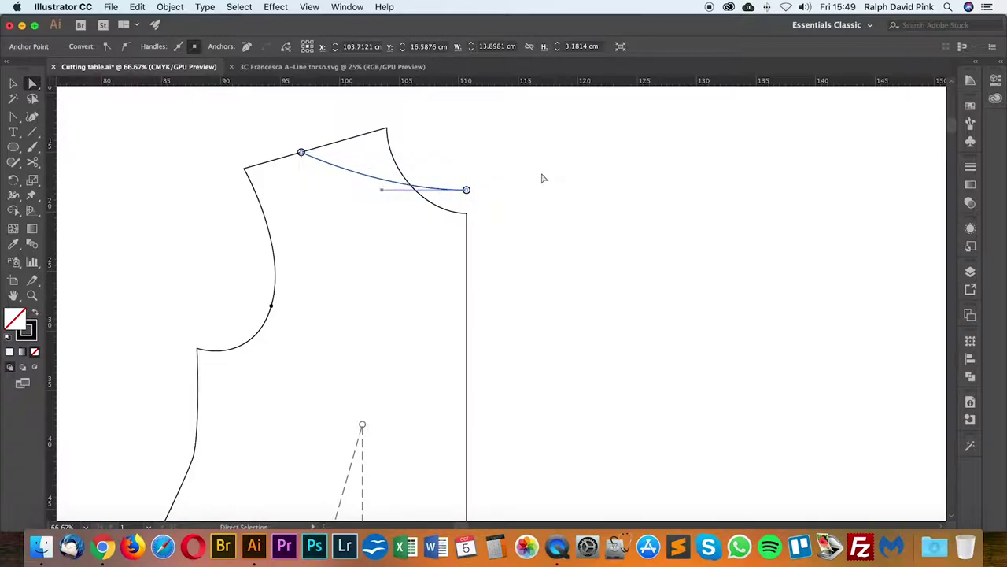
# Step: Delete the two guide circles at the ends of the new neckline curve
pyautogui.press('super+equal')
pyautogui.moveTo(540, 209); pyautogui.dragTo(374, 180)
pyautogui.click(449, 266)
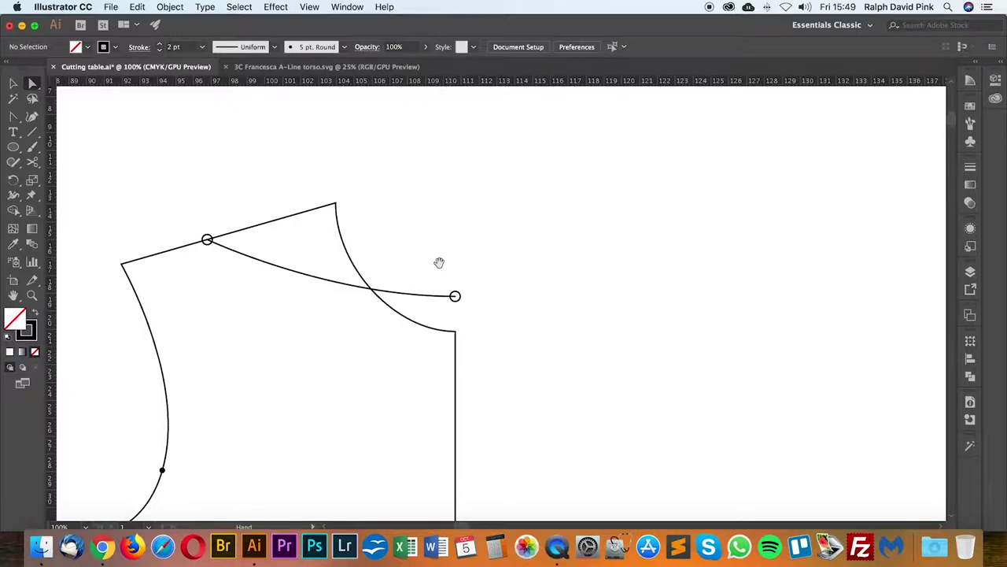
pyautogui.moveTo(439, 263); pyautogui.dragTo(463, 226)
pyautogui.moveTo(379, 227); pyautogui.dragTo(408, 207)
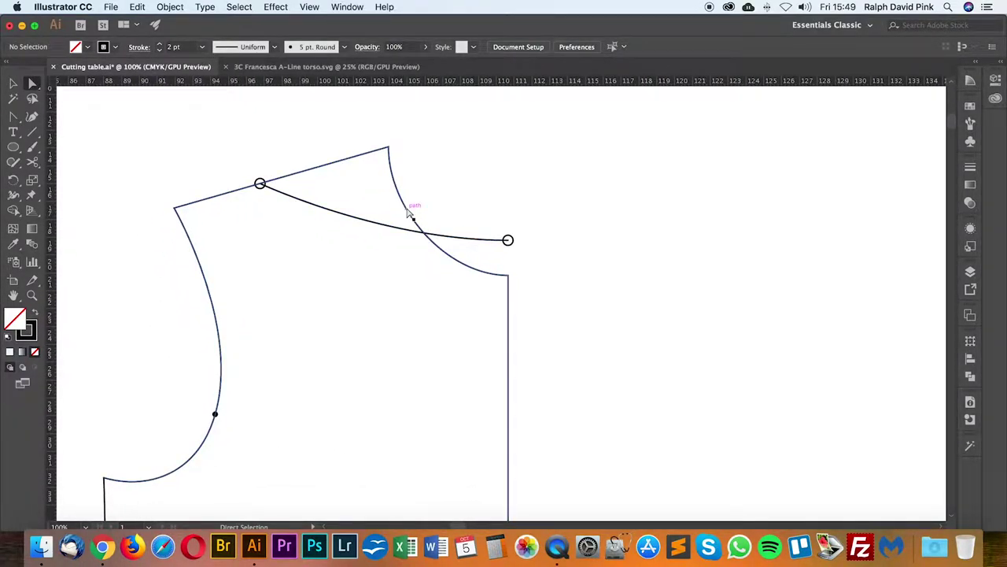
pyautogui.click(264, 178)
pyautogui.press('Delete')
pyautogui.press('Delete')
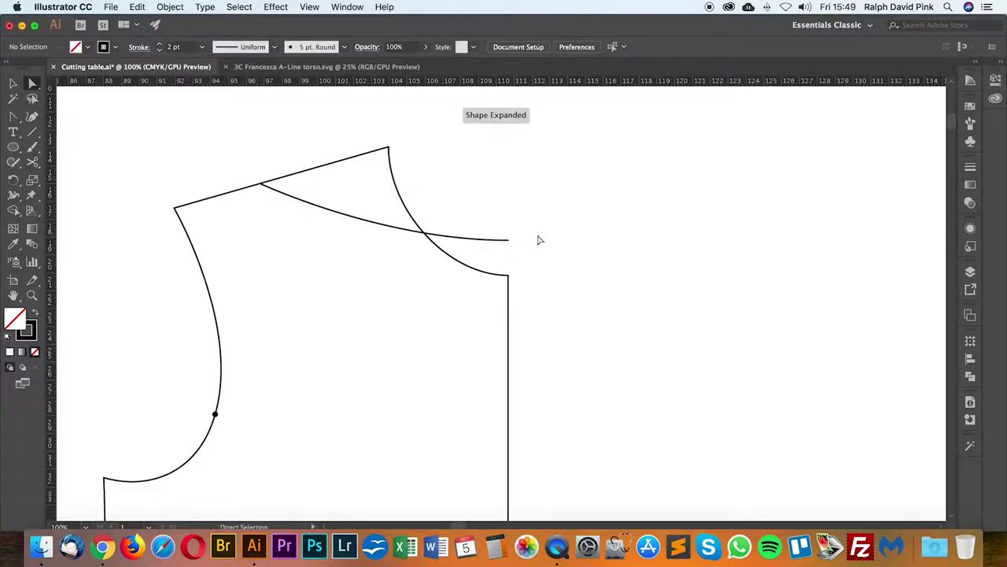
# Step: Cut the pattern outline with Scissors where the new neckline meets the shoulder and at the old neckline's corner with the centre edge
pyautogui.click(293, 174)
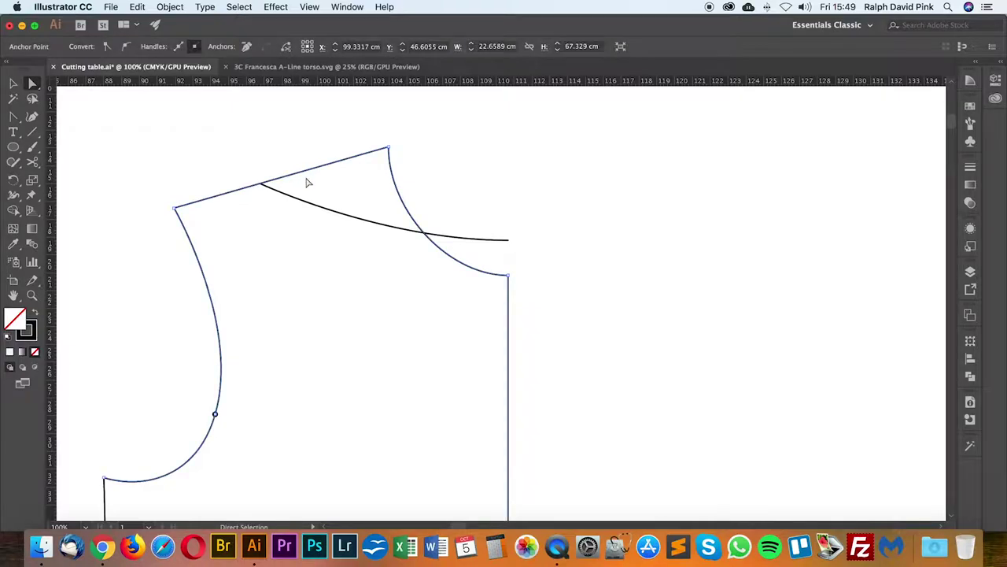
pyautogui.click(32, 163)
pyautogui.click(260, 183)
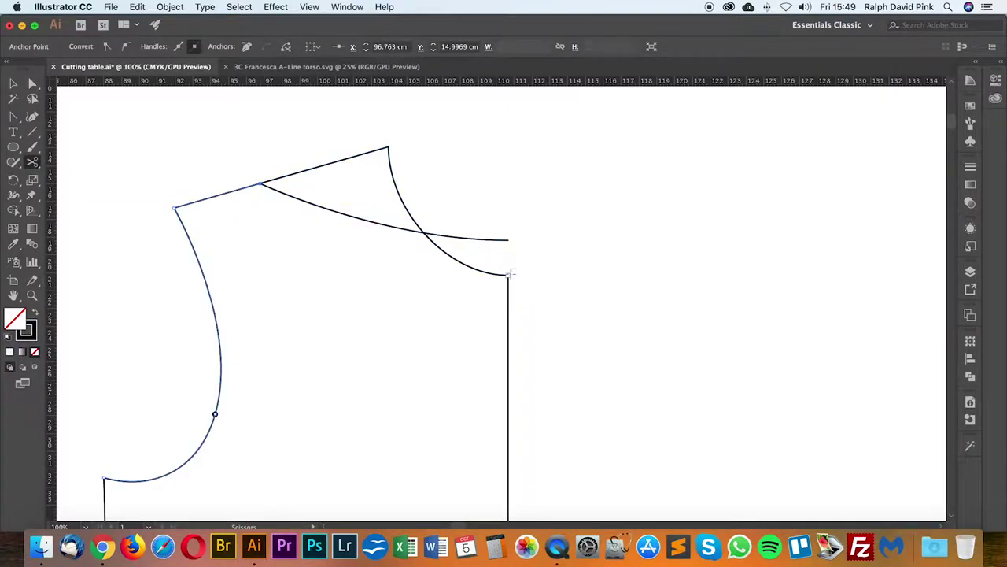
pyautogui.click(508, 275)
# Step: Delete the cut-off inner shoulder piece together with the old neckline curve
pyautogui.click(33, 82)
pyautogui.moveTo(370, 126); pyautogui.dragTo(418, 183)
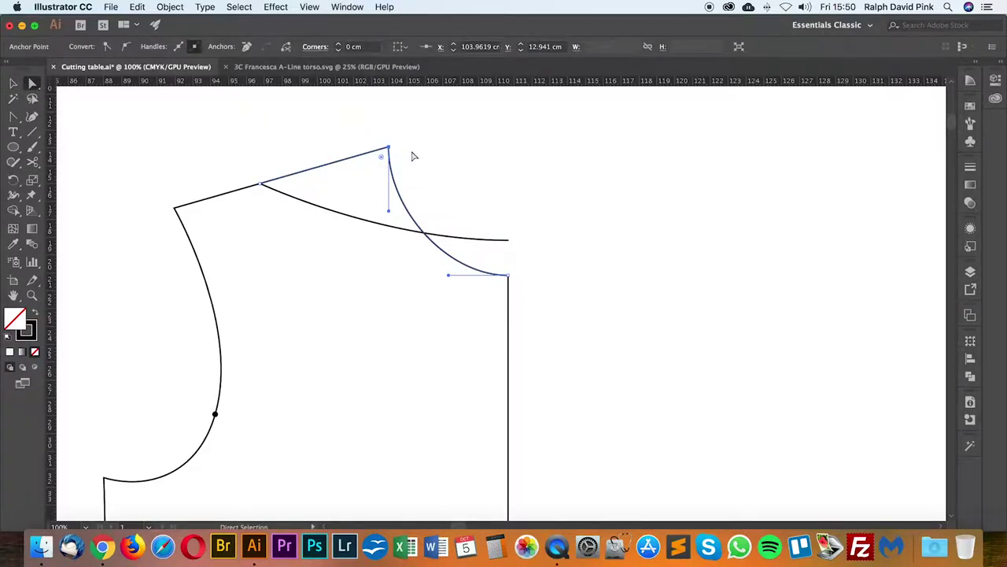
pyautogui.press('Delete')
# Step: Extend the straight centre edge upward until its upper endpoint meets the end of the new neckline, and deselect everything
pyautogui.press('super+minus')
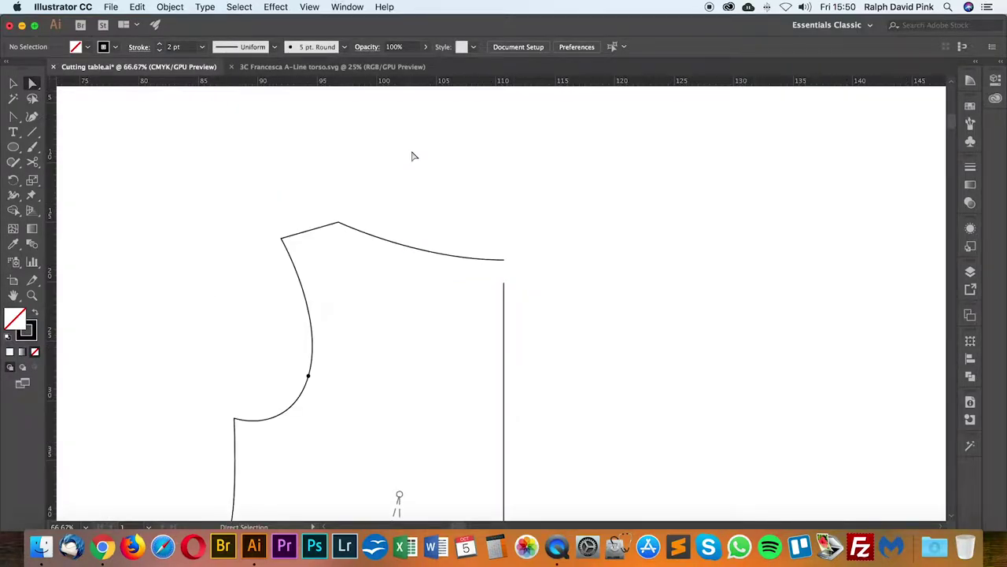
pyautogui.hscroll(2, 411, 173)
pyautogui.scroll(-1, 412, 173)
pyautogui.scroll(-2, 504, 237)
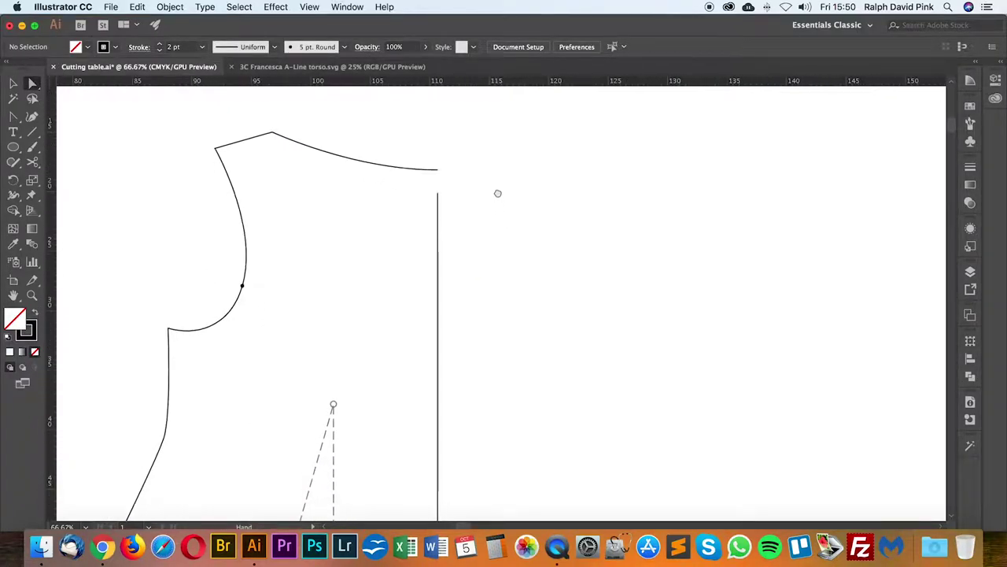
pyautogui.hscroll(-1, 524, 213)
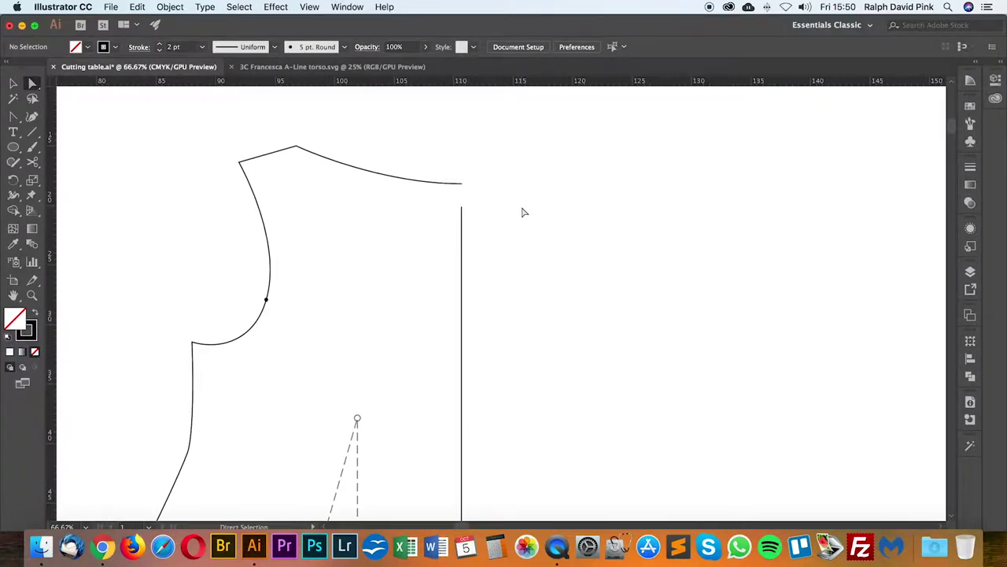
pyautogui.moveTo(462, 206)
pyautogui.mouseDown()
pyautogui.moveTo(462, 184)
pyautogui.moveTo(449, 196)
pyautogui.mouseUp()
pyautogui.click(485, 182)
pyautogui.click(479, 189)
pyautogui.click(410, 180)
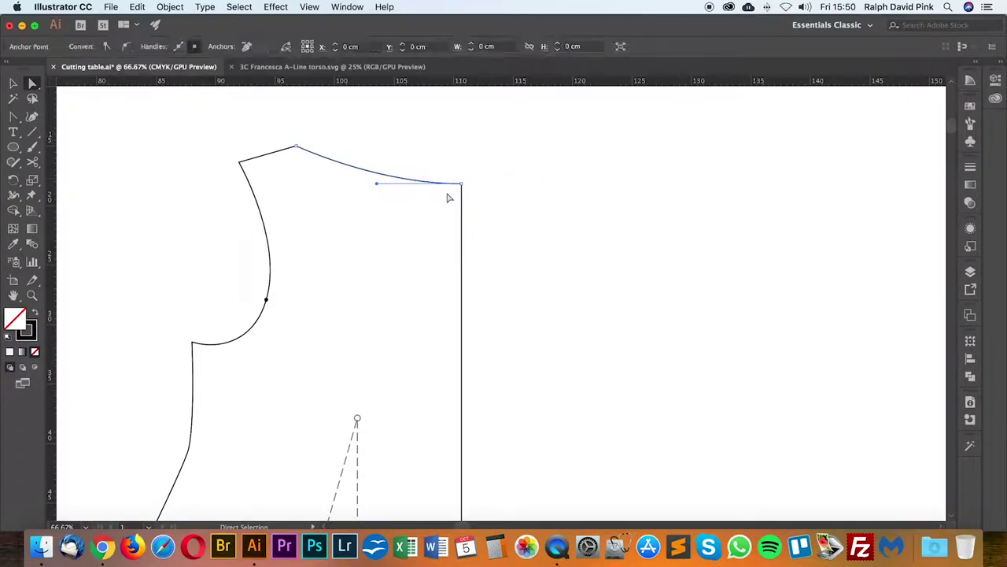
pyautogui.click(462, 197)
pyautogui.click(484, 196)
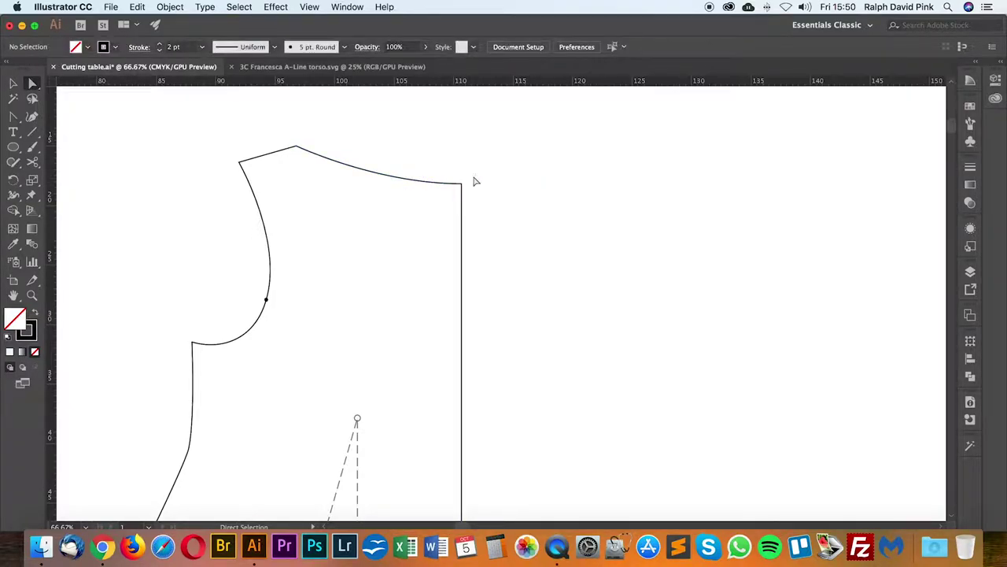
# Step: Join the right piece's new neckline endpoints to the centre edge and to the shoulder line
pyautogui.moveTo(445, 207); pyautogui.dragTo(447, 205)
pyautogui.rightClick(466, 188)
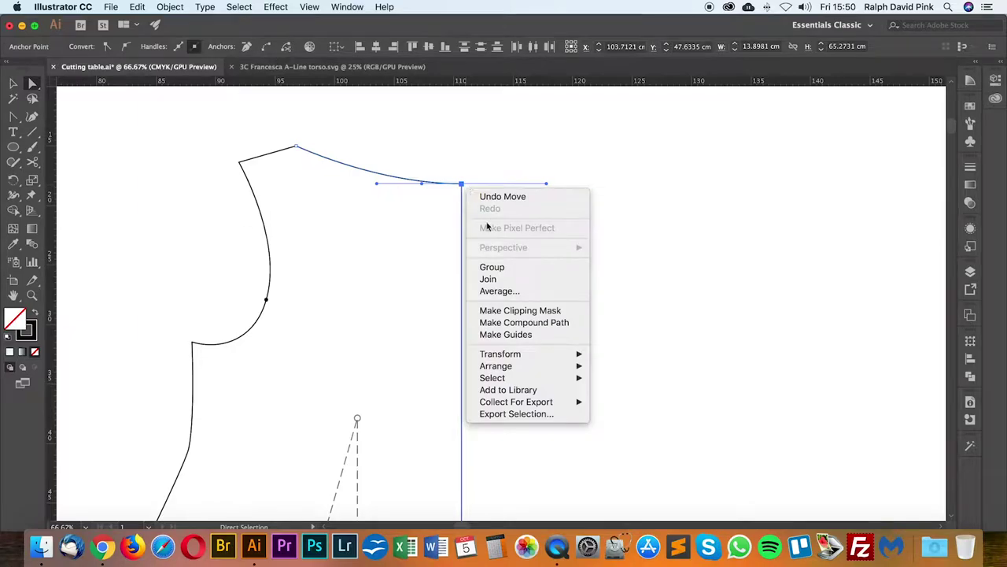
pyautogui.click(489, 281)
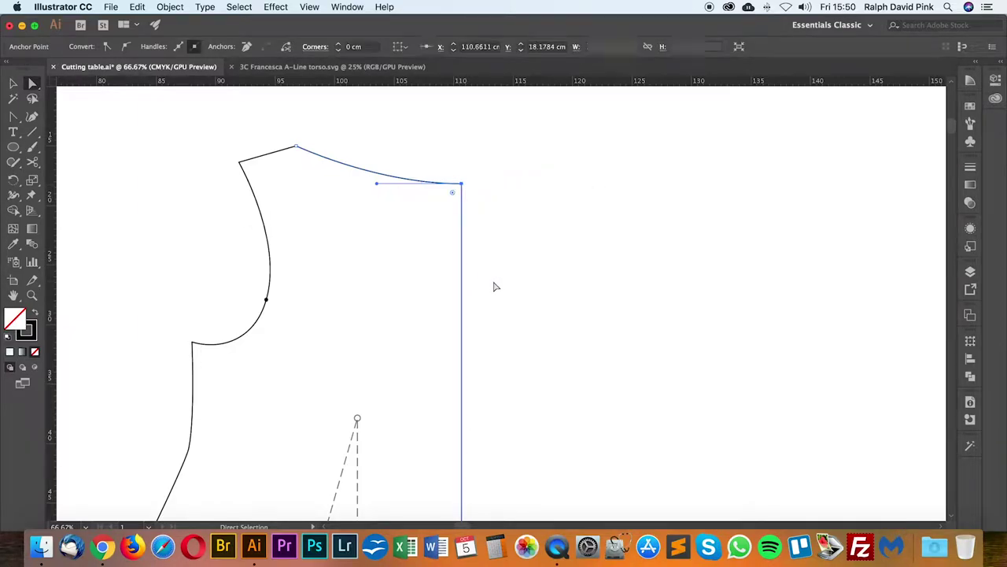
pyautogui.moveTo(289, 164); pyautogui.dragTo(301, 143)
pyautogui.rightClick(299, 147)
pyautogui.click(325, 239)
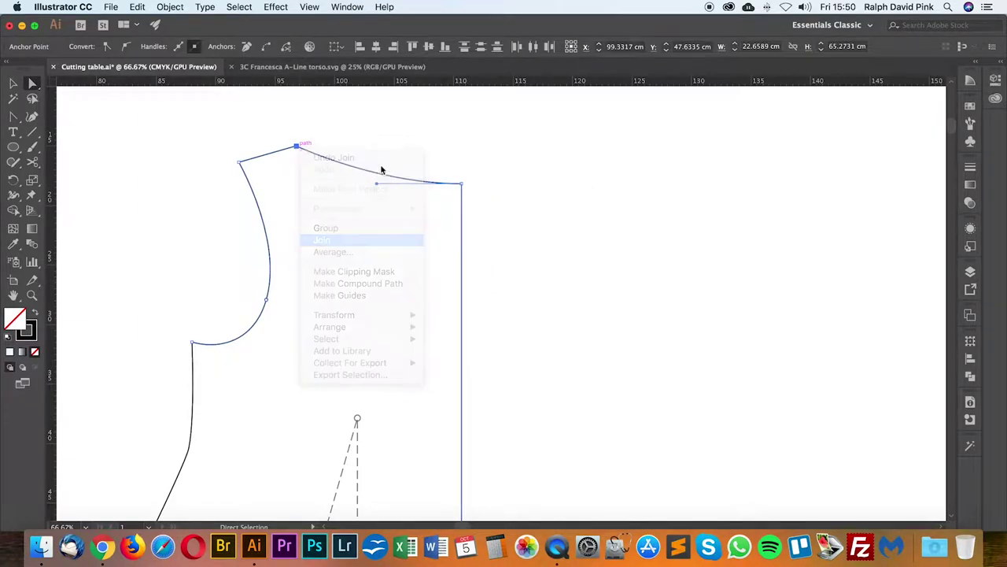
pyautogui.click(402, 145)
# Step: Draw a guide circle about 0.73 cm in diameter centred on the left piece's outer shoulder point
pyautogui.press('super+minus')
pyautogui.press('super+minus')
pyautogui.press('space')
pyautogui.moveTo(425, 231); pyautogui.dragTo(465, 160)
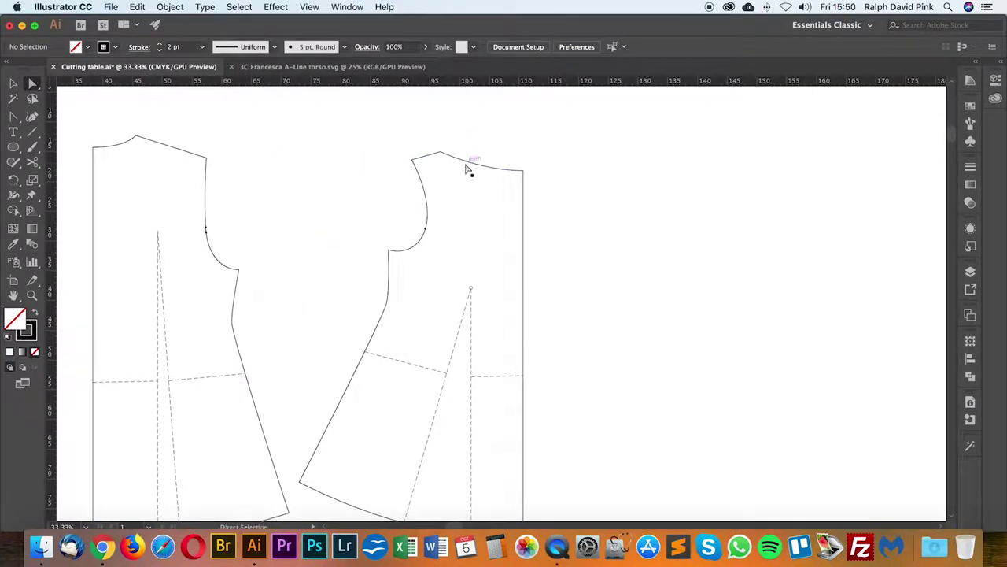
pyautogui.press('space')
pyautogui.moveTo(299, 176); pyautogui.dragTo(398, 197)
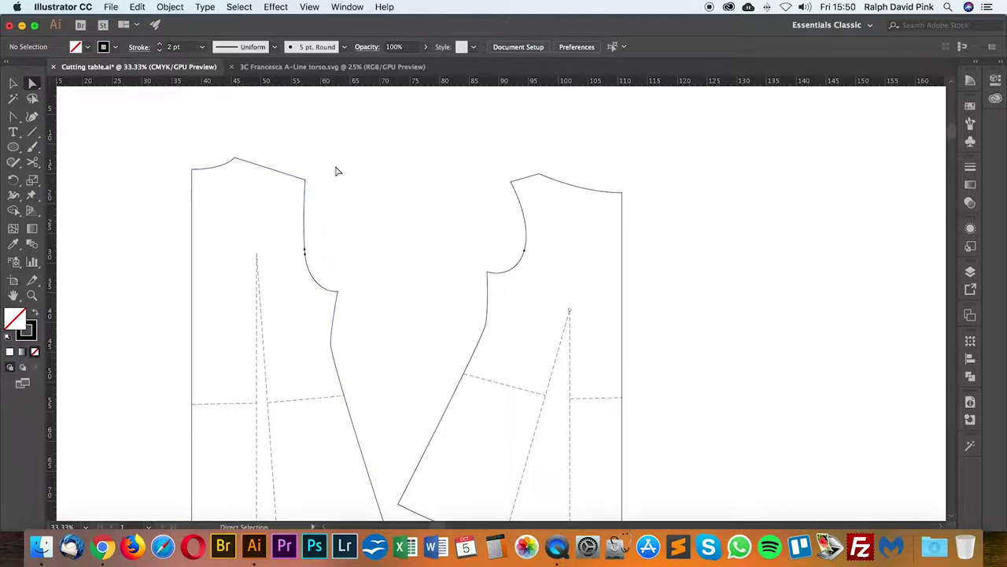
pyautogui.press('super+plus')
pyautogui.press('super+plus')
pyautogui.moveTo(336, 164); pyautogui.dragTo(514, 340)
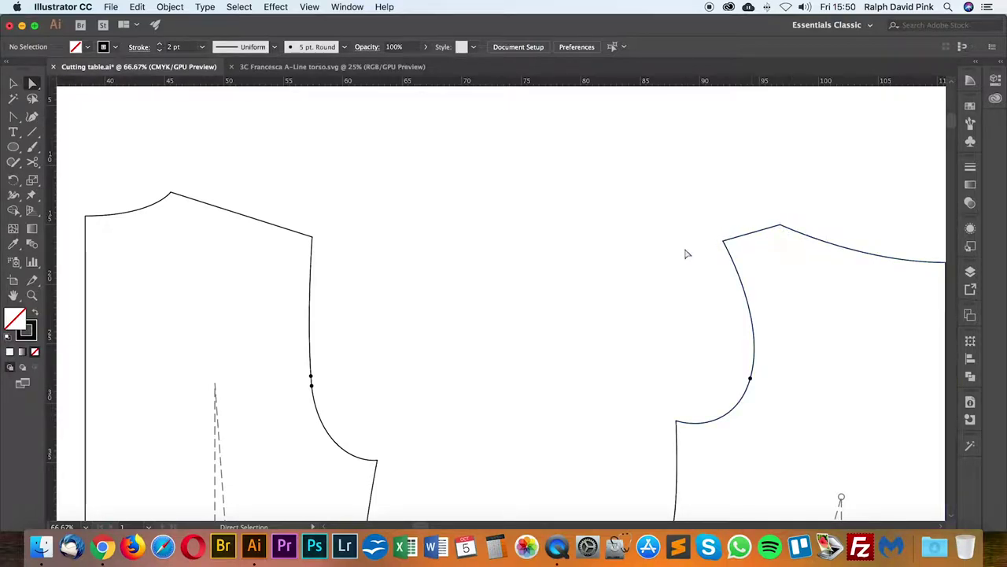
pyautogui.click(12, 150)
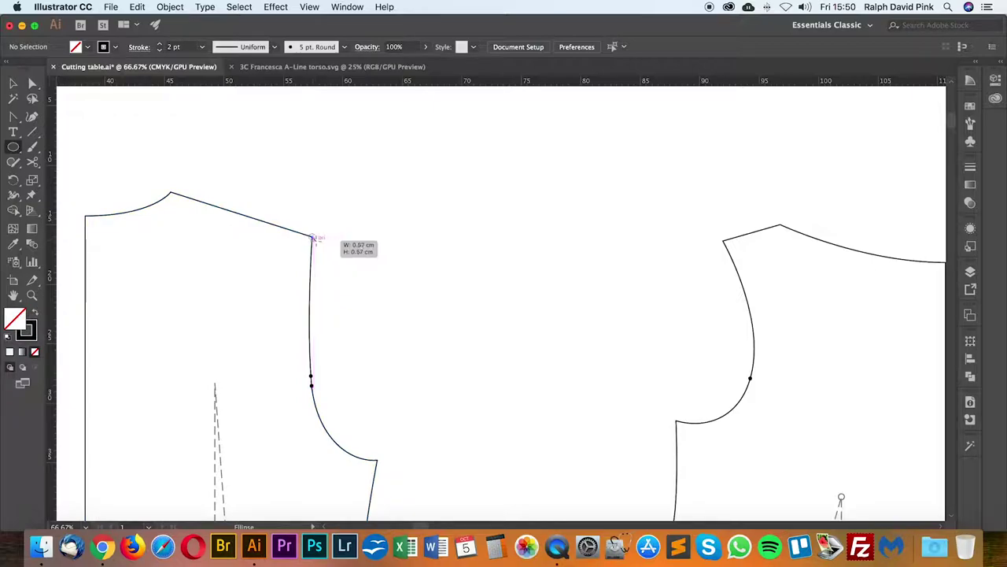
pyautogui.moveTo(312, 235); pyautogui.dragTo(466, 324)
pyautogui.press('v')
pyautogui.click(337, 237)
pyautogui.press('super+plus')
pyautogui.click(359, 299)
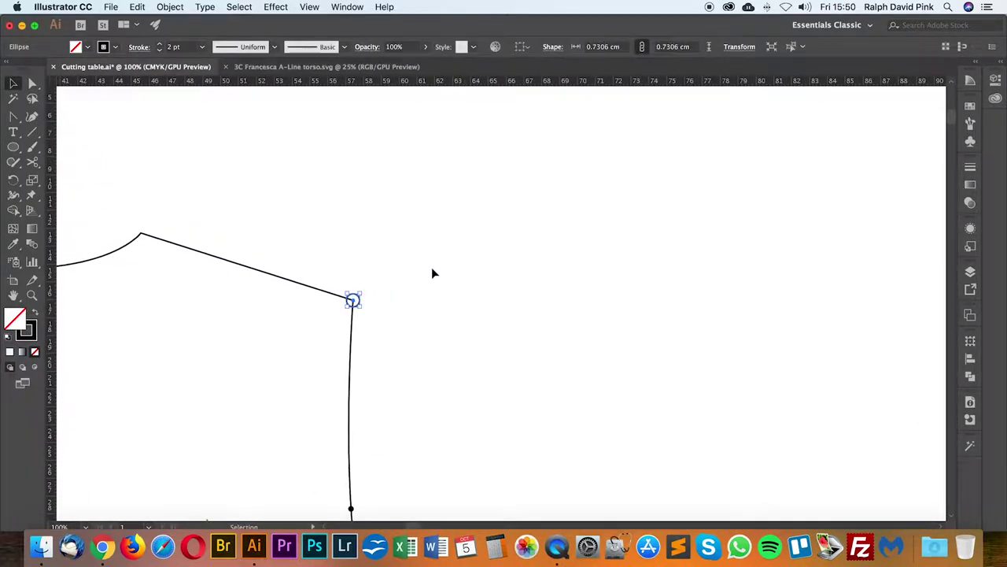
pyautogui.press('Return')
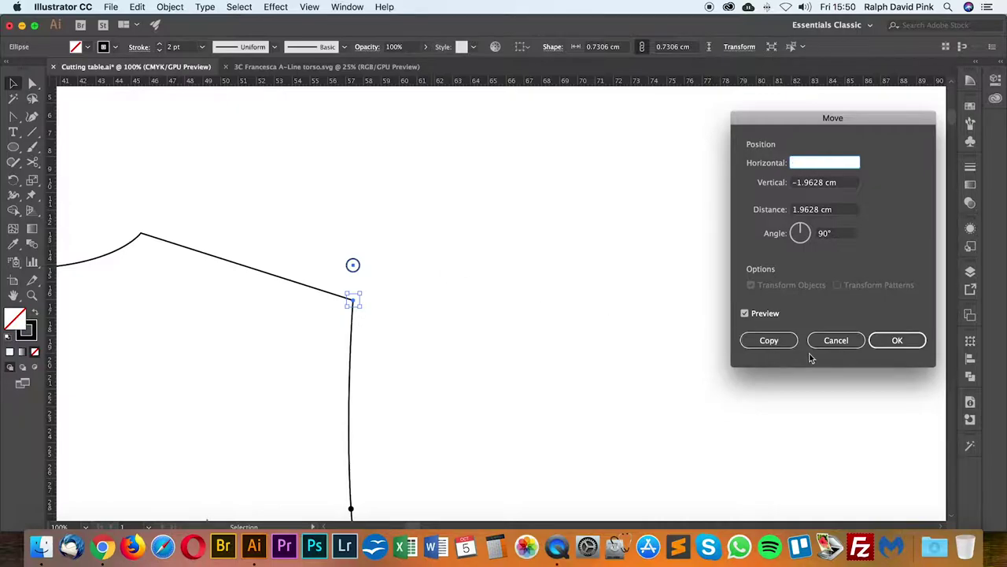
pyautogui.click(823, 342)
pyautogui.click(515, 252)
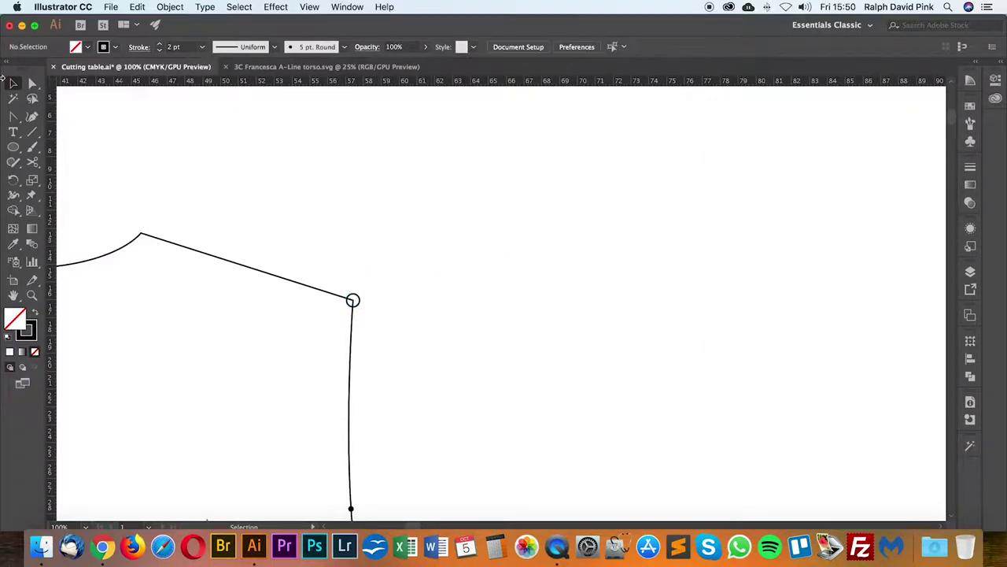
# Step: Move the guide circle on the left piece's shoulder point by -5 cm horizontally and 0 vertically
pyautogui.click(359, 300)
pyautogui.press('Return')
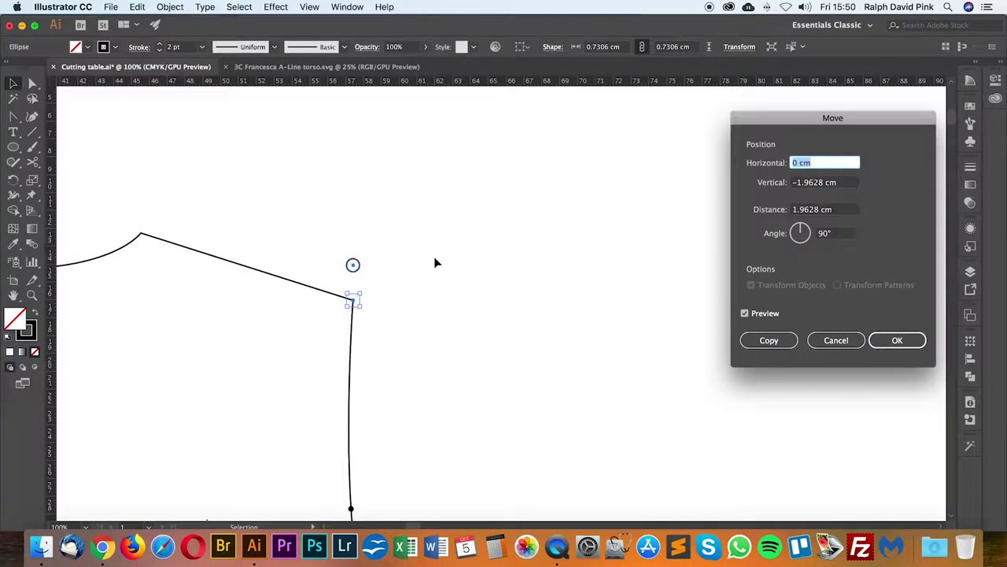
pyautogui.write('-5')
pyautogui.press('Tab')
pyautogui.write('0')
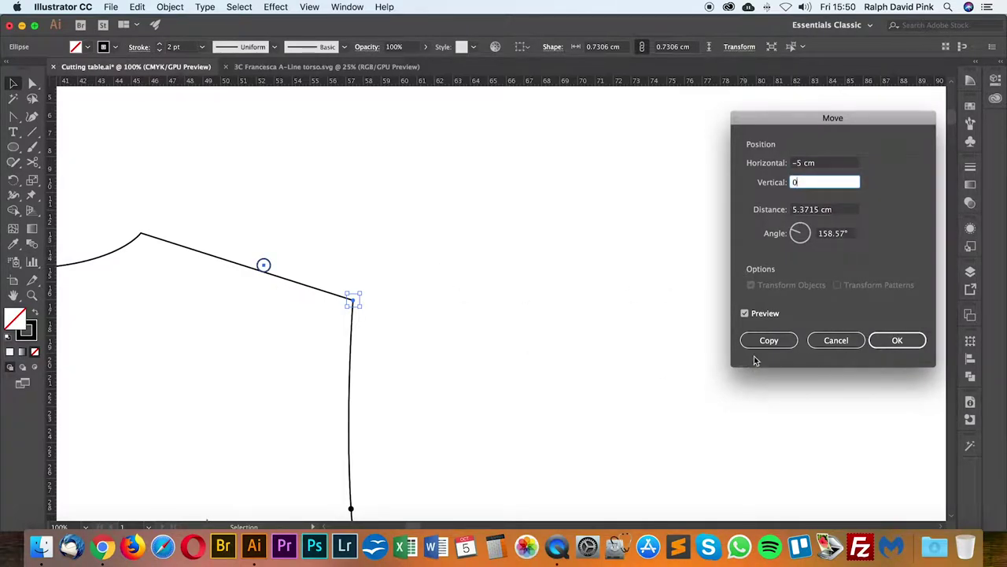
pyautogui.click(896, 340)
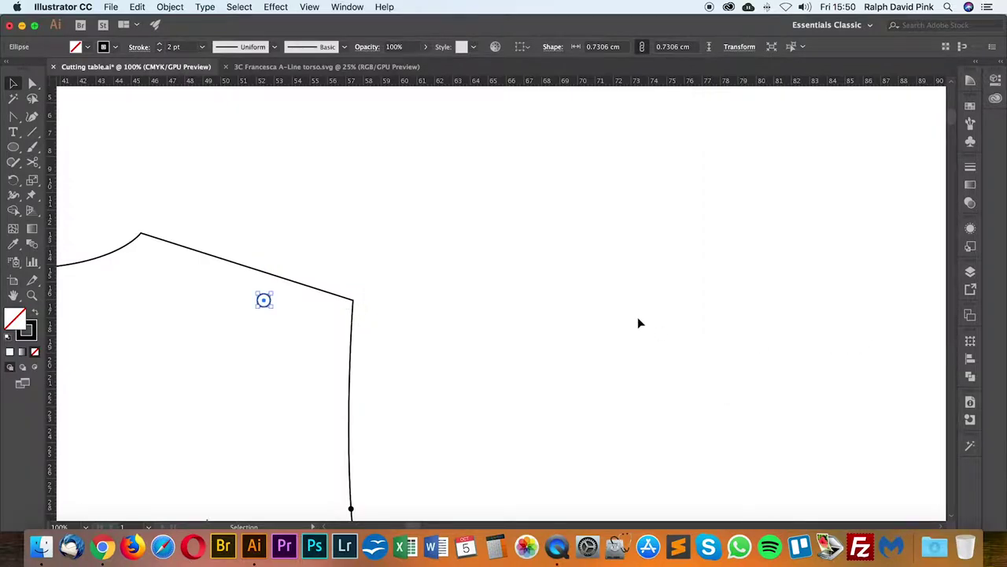
# Step: Rotate the guide circle around the outer shoulder point until it sits on the shoulder line, and deselect it
pyautogui.click(13, 180)
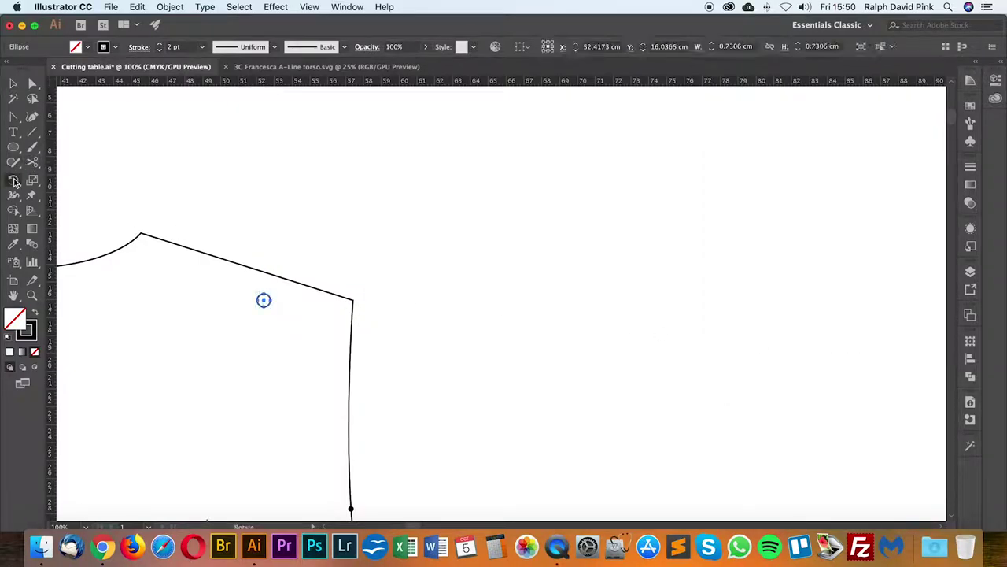
pyautogui.click(352, 299)
pyautogui.moveTo(263, 299); pyautogui.dragTo(267, 273)
pyautogui.click(32, 83)
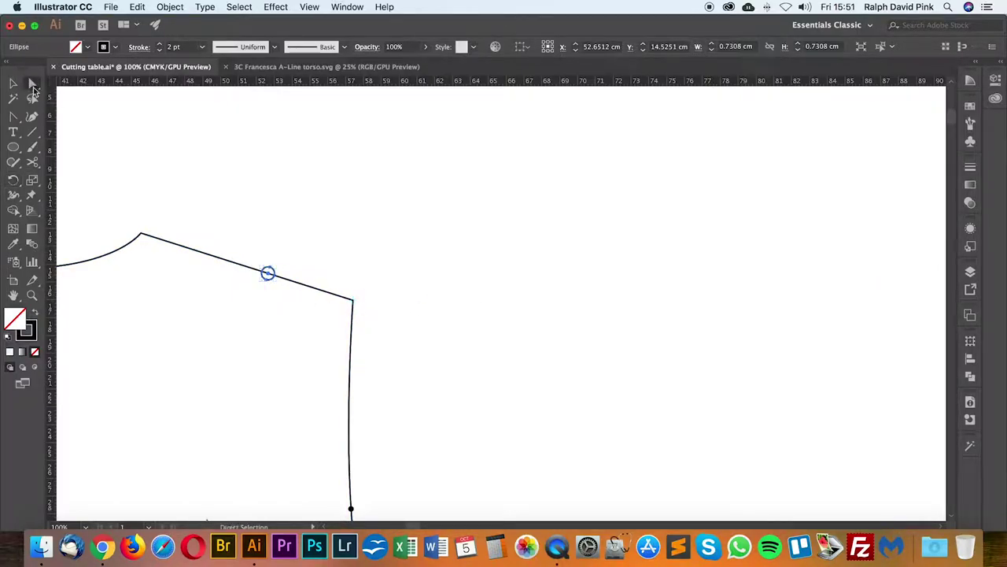
pyautogui.click(274, 179)
# Step: Compare the two pieces' necklines with the A-line dress photo on the PatternLab page in Chrome, and return to the pattern in Illustrator
pyautogui.press('super+minus')
pyautogui.moveTo(402, 255); pyautogui.dragTo(380, 212)
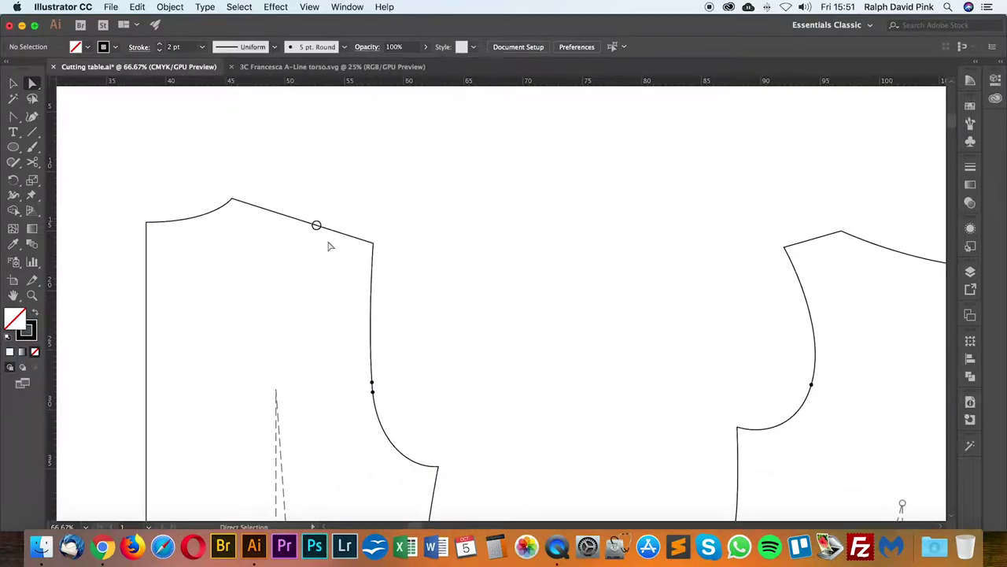
pyautogui.press('super+minus')
pyautogui.moveTo(288, 281); pyautogui.dragTo(275, 194)
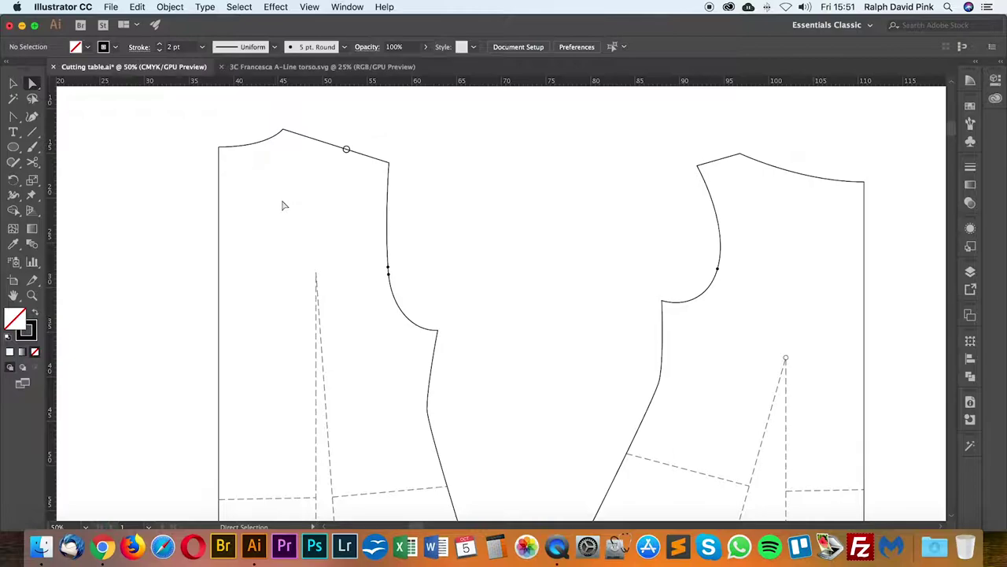
pyautogui.click(102, 546)
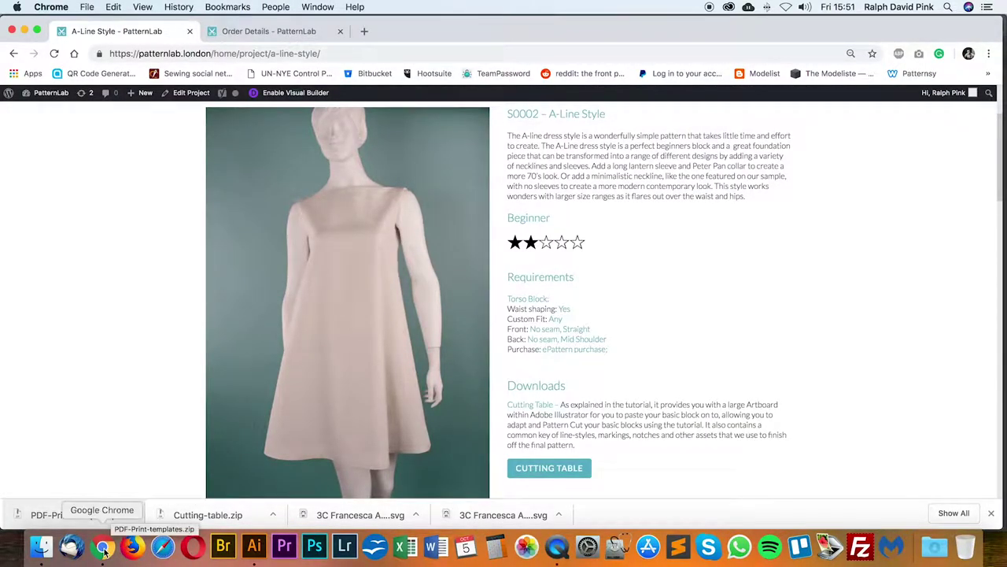
pyautogui.click(253, 546)
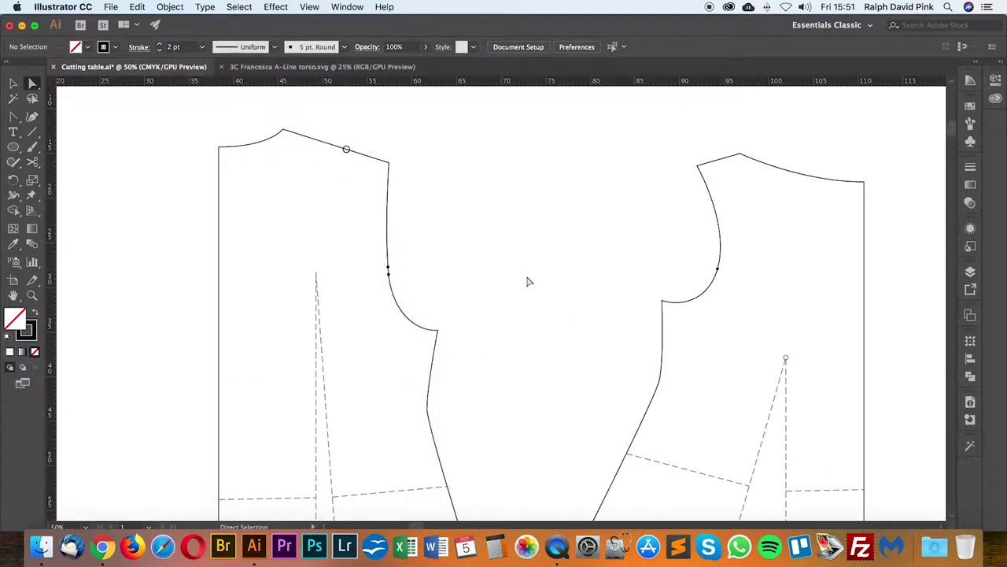
pyautogui.scroll(1, 498, 241)
pyautogui.moveTo(470, 209); pyautogui.dragTo(580, 311)
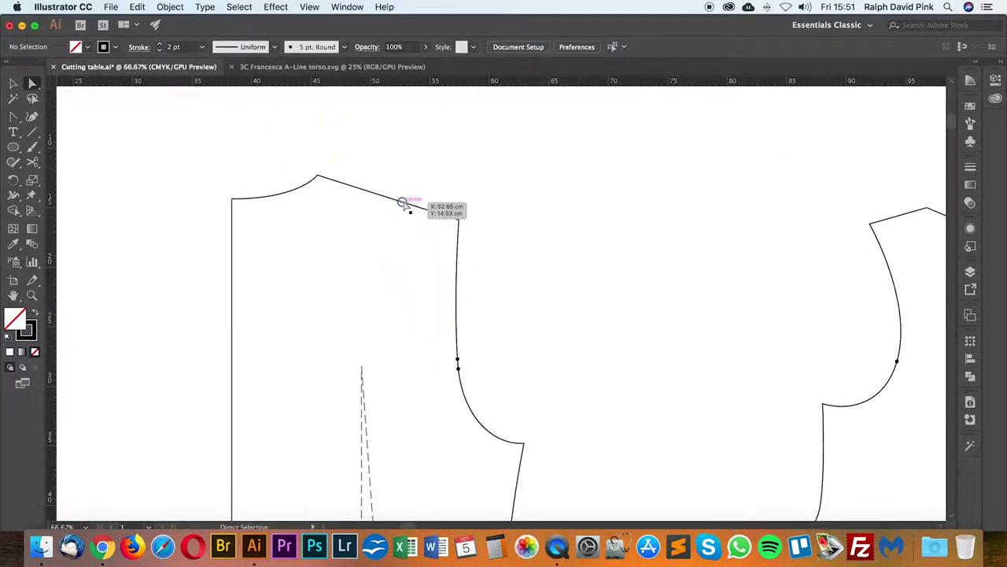
pyautogui.scroll(-2, 456, 208)
pyautogui.hscroll(3, 457, 208)
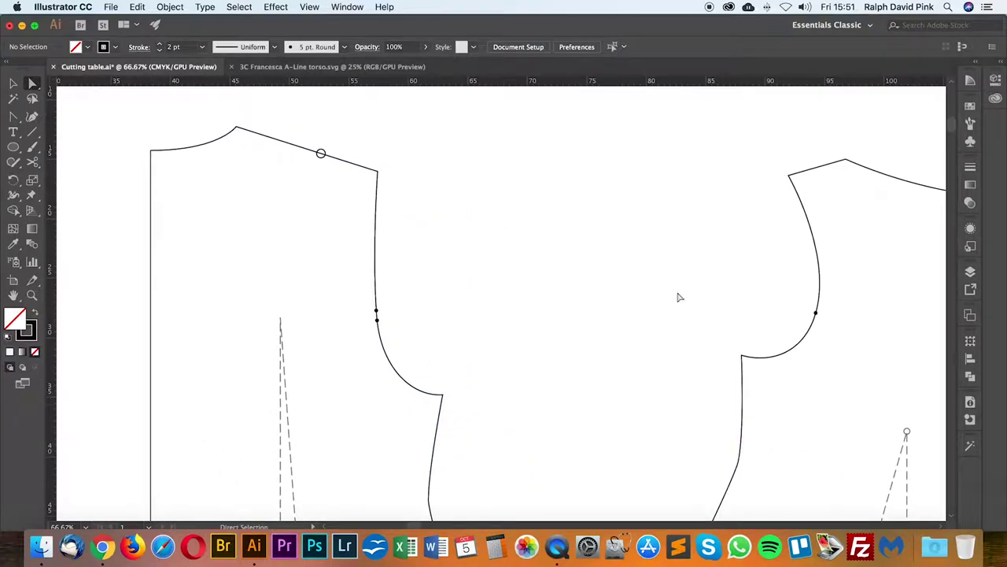
pyautogui.scroll(2, 680, 297)
pyautogui.hscroll(-4, 653, 276)
# Step: Paste a copy of the shoulder guide circle and centre it on the corner where the left piece's neckline meets the centre edge
pyautogui.click(15, 84)
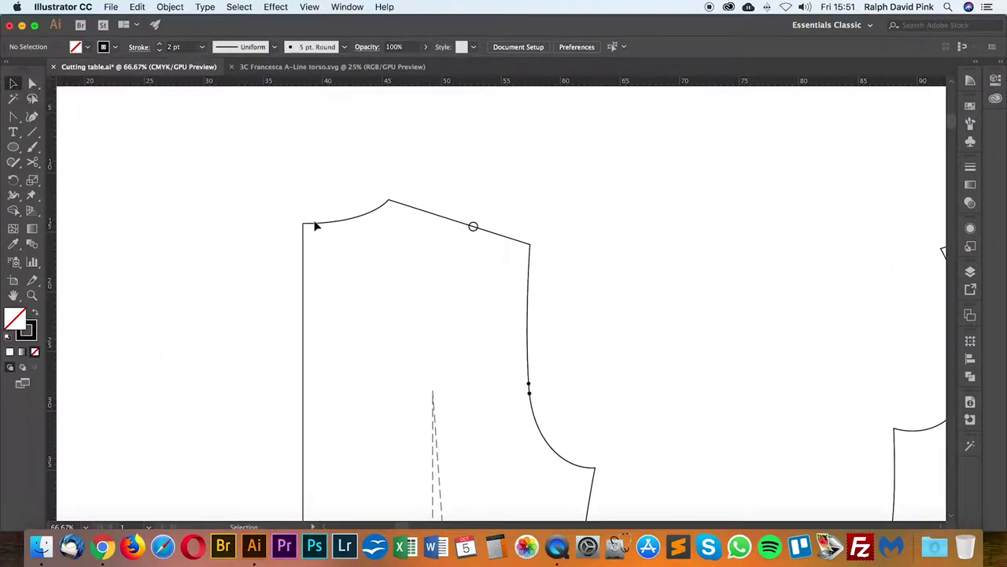
pyautogui.click(474, 226)
pyautogui.press('super+c')
pyautogui.press('super+v')
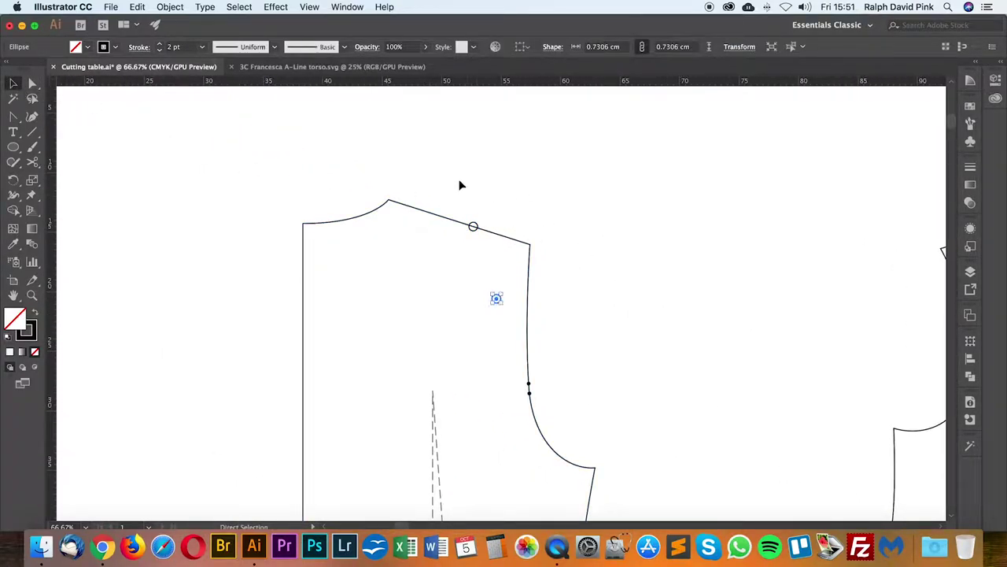
pyautogui.click(459, 182)
pyautogui.moveTo(501, 301); pyautogui.dragTo(303, 222)
pyautogui.press('super+equal')
pyautogui.press('super+equal')
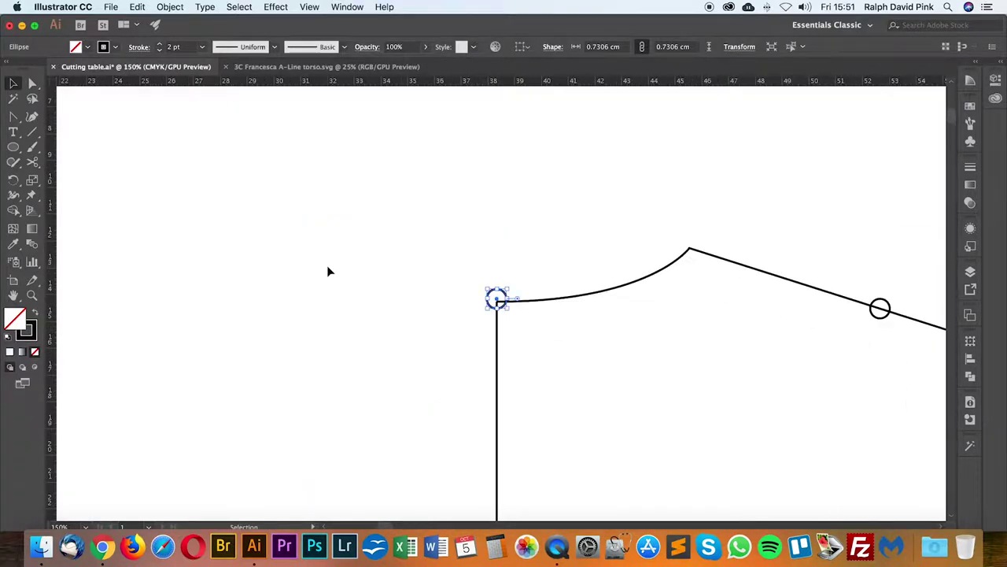
pyautogui.click(470, 226)
pyautogui.moveTo(496, 299); pyautogui.dragTo(543, 333)
pyautogui.moveTo(542, 334); pyautogui.dragTo(496, 300)
# Step: Move the copied guide circle 2 cm down the left piece's centre edge, with 0 horizontal offset
pyautogui.moveTo(600, 357); pyautogui.dragTo(394, 229)
pyautogui.press('Return')
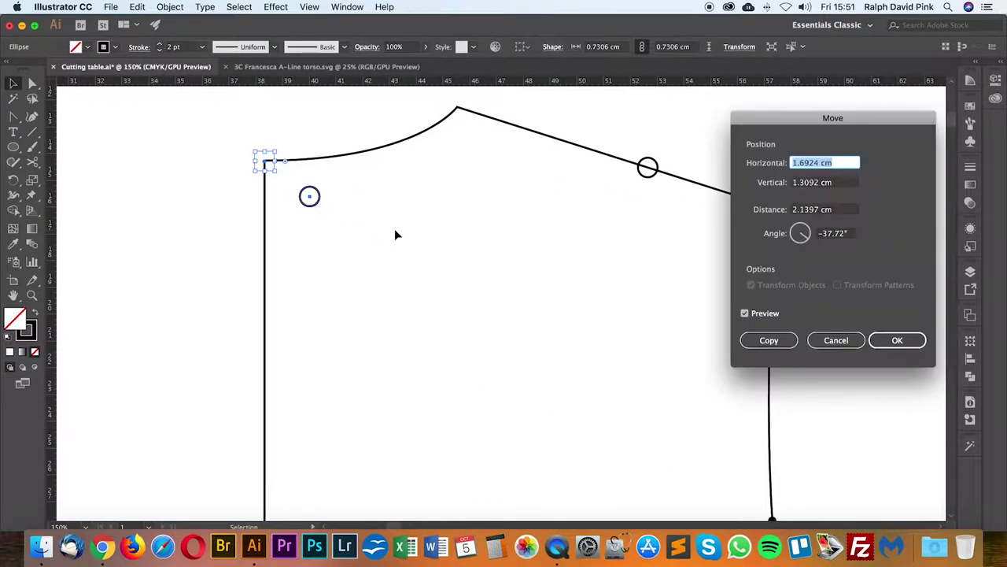
pyautogui.write('0')
pyautogui.press('Tab')
pyautogui.write('2')
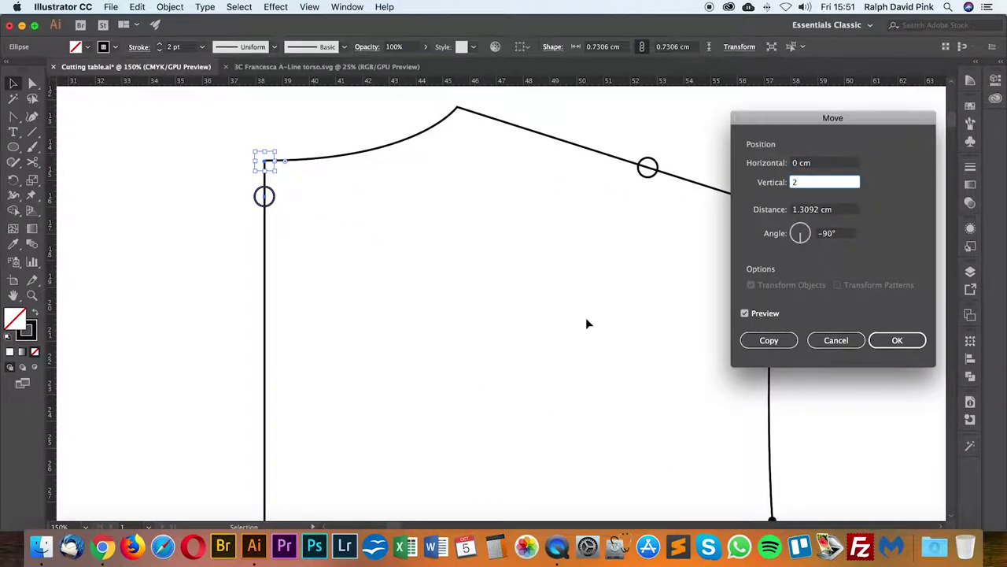
pyautogui.click(893, 342)
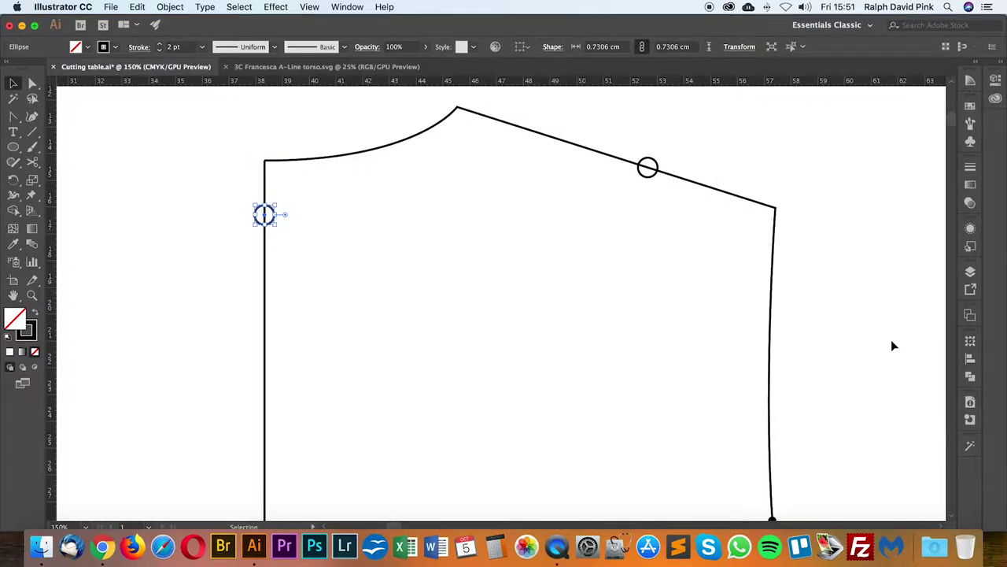
# Step: Draw a straight Pen line about 14.3 cm wide from the circle on the back piece's centre line to the circle on its shoulder
pyautogui.click(546, 269)
pyautogui.press('super+minus')
pyautogui.moveTo(546, 269); pyautogui.dragTo(523, 276)
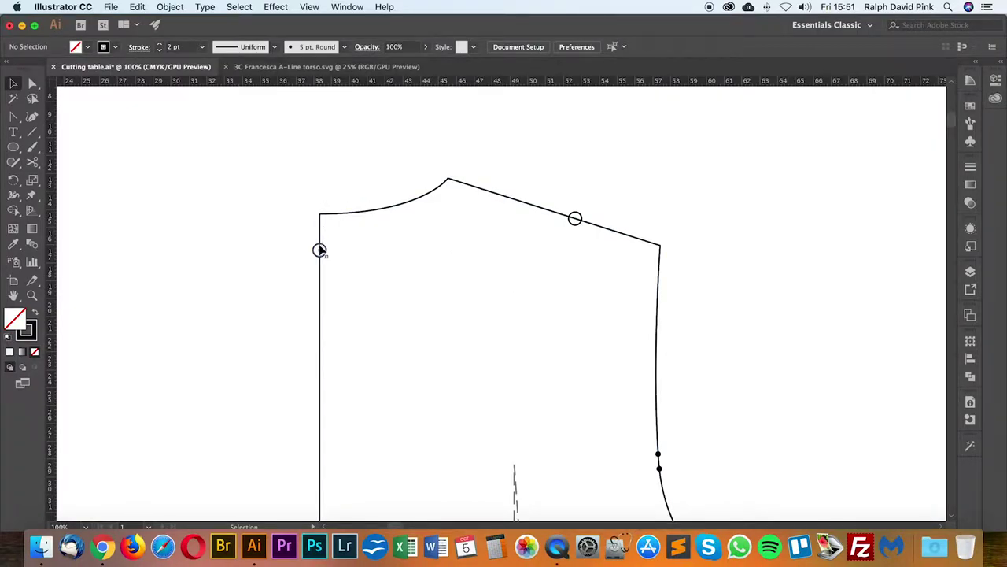
pyautogui.moveTo(503, 267); pyautogui.dragTo(465, 226)
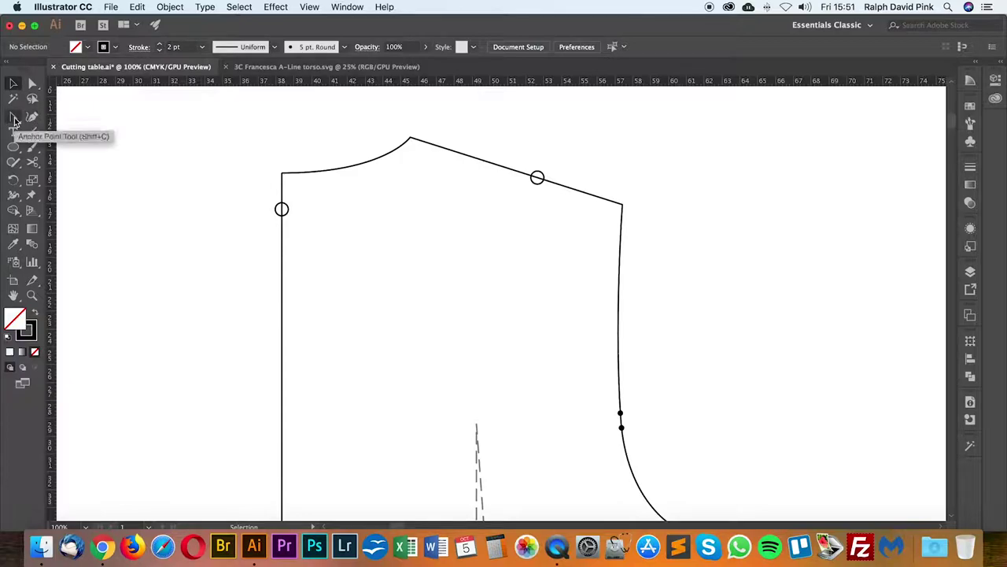
pyautogui.press('p')
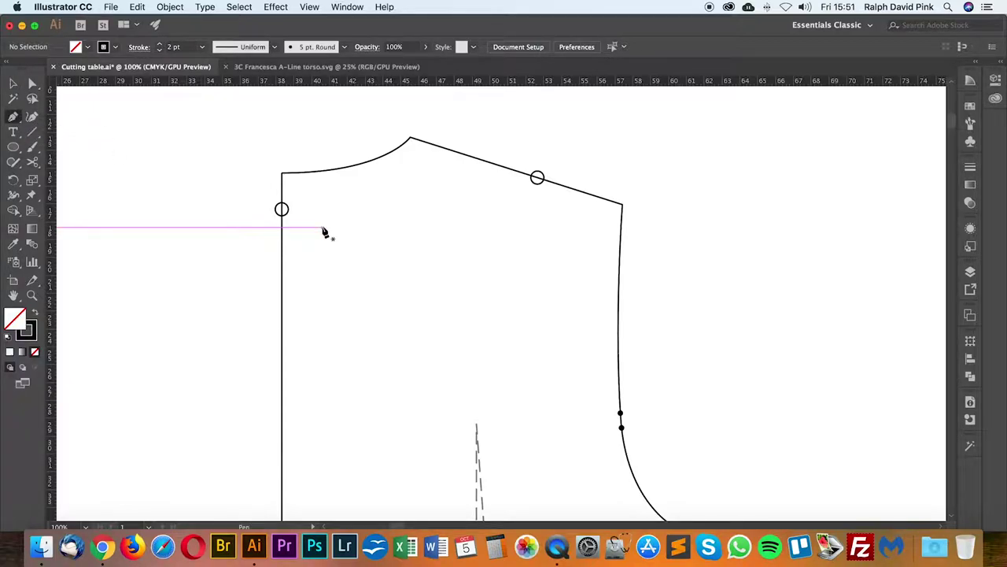
pyautogui.click(282, 209)
pyautogui.click(536, 177)
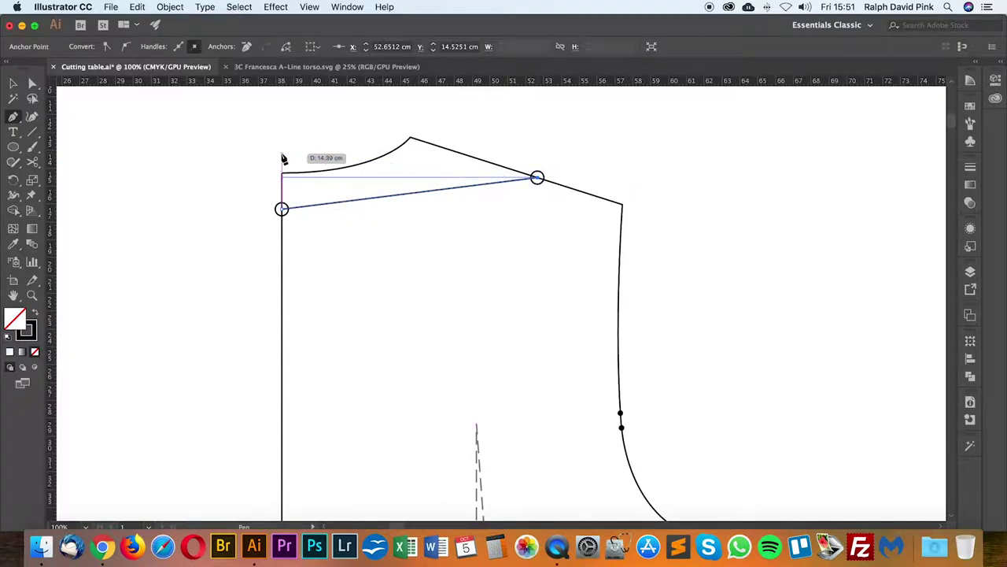
# Step: Curve the new neckline by pulling a horizontal handle out of its centre-line anchor with the Anchor Point tool
pyautogui.press('alt')
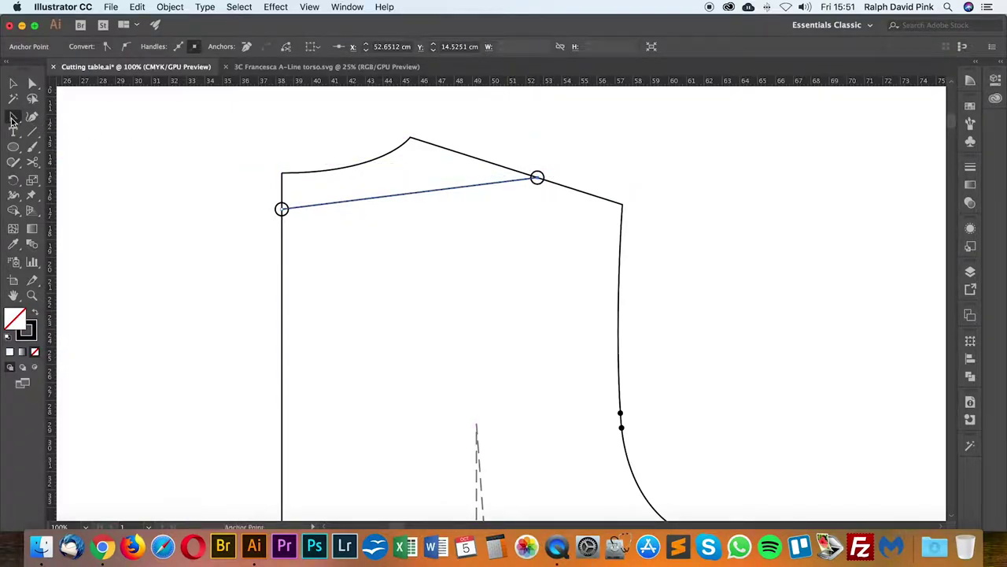
pyautogui.moveTo(13, 119); pyautogui.dragTo(55, 115)
pyautogui.moveTo(281, 209); pyautogui.dragTo(463, 240)
pyautogui.press('shift')
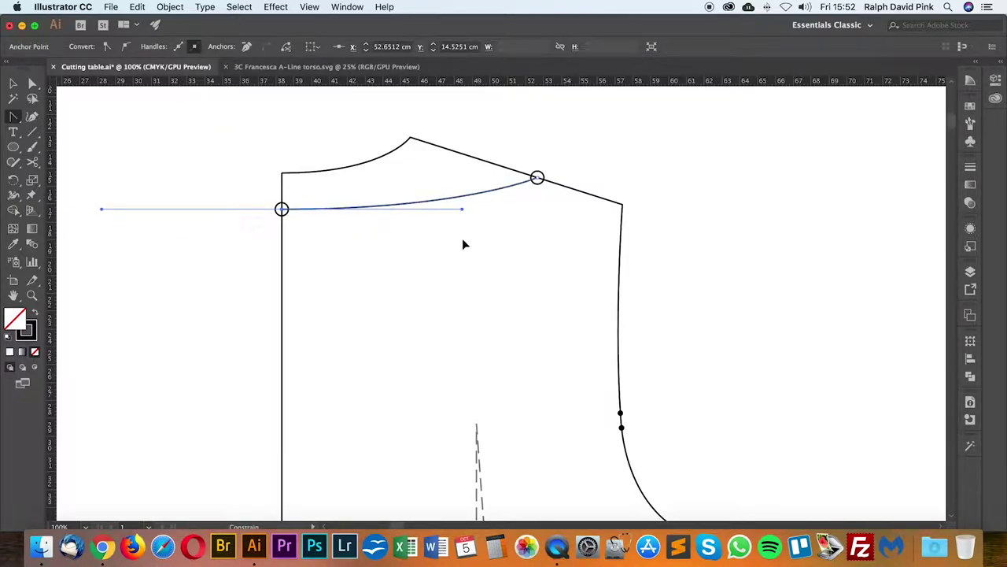
pyautogui.press('a')
pyautogui.click(536, 227)
pyautogui.press('space')
pyautogui.moveTo(539, 232); pyautogui.dragTo(514, 229)
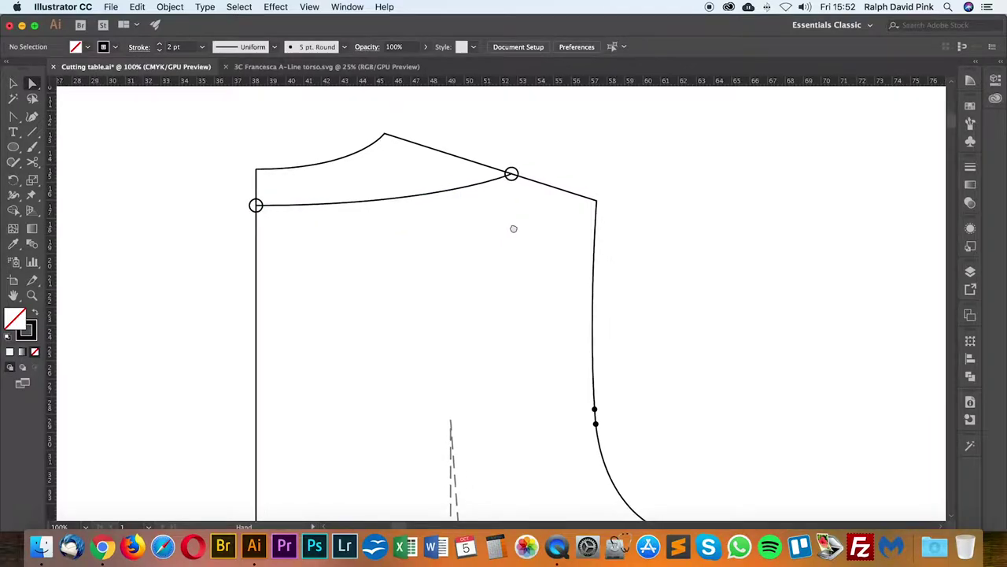
# Step: Try lowering the neckline's centre-line anchor and collapsing its handle to make a straight V neckline
pyautogui.click(249, 208)
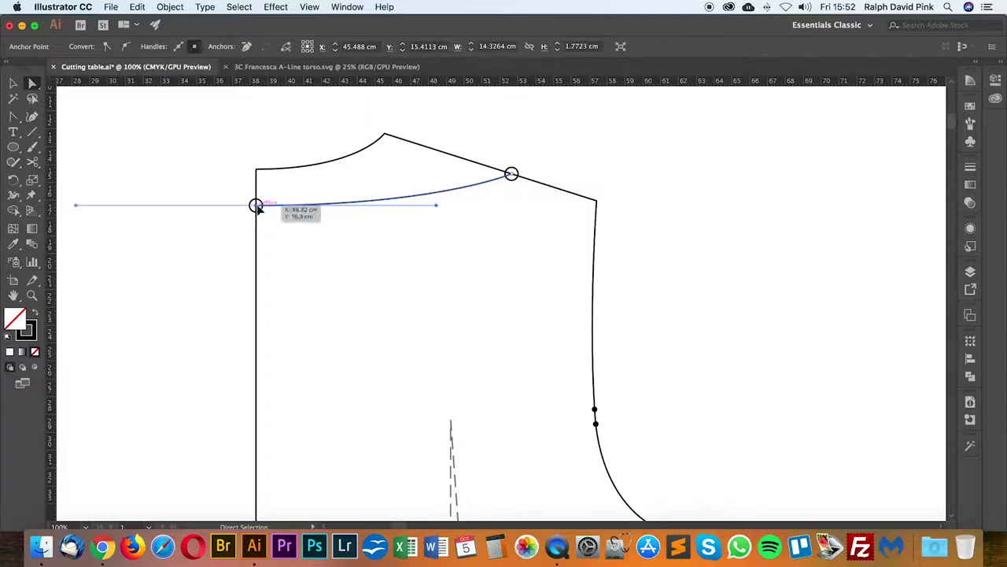
pyautogui.moveTo(258, 206); pyautogui.dragTo(256, 296)
pyautogui.moveTo(436, 296); pyautogui.dragTo(263, 299)
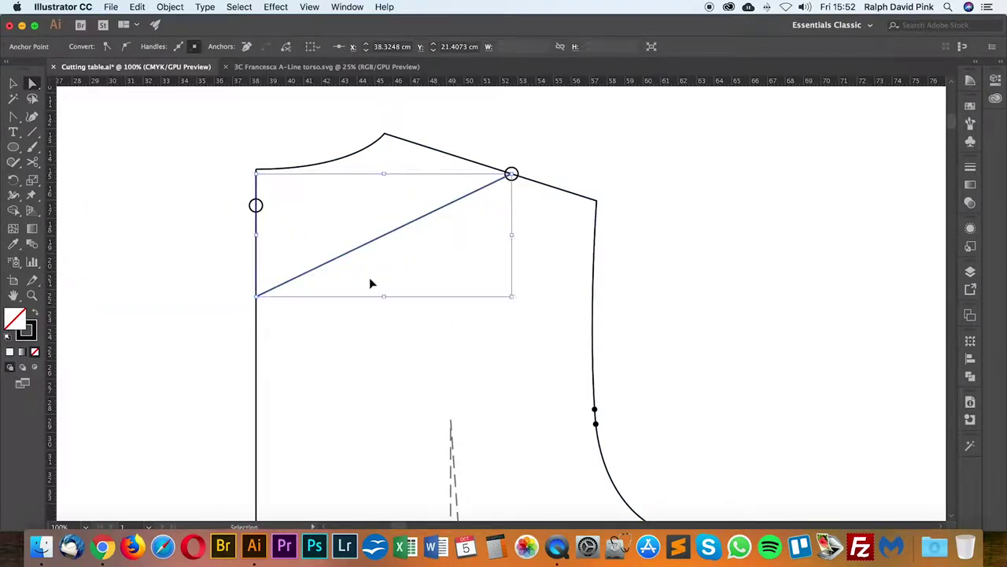
# Step: Try reshaping the V neckline into a curve by pulling handles from its lowered centre-line anchor
pyautogui.press('super+minus')
pyautogui.moveTo(405, 284); pyautogui.dragTo(331, 252)
pyautogui.click(456, 286)
pyautogui.moveTo(430, 288); pyautogui.dragTo(384, 150)
pyautogui.click(373, 219)
pyautogui.click(350, 231)
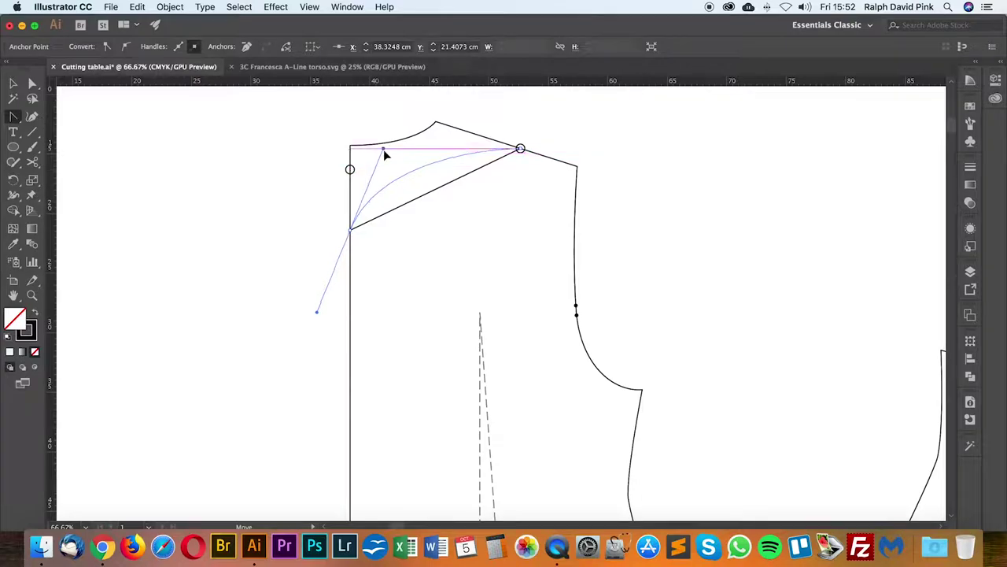
pyautogui.moveTo(383, 149); pyautogui.dragTo(388, 249)
pyautogui.click(350, 231)
pyautogui.press('a')
pyautogui.click(377, 240)
pyautogui.press('a')
pyautogui.click(477, 194)
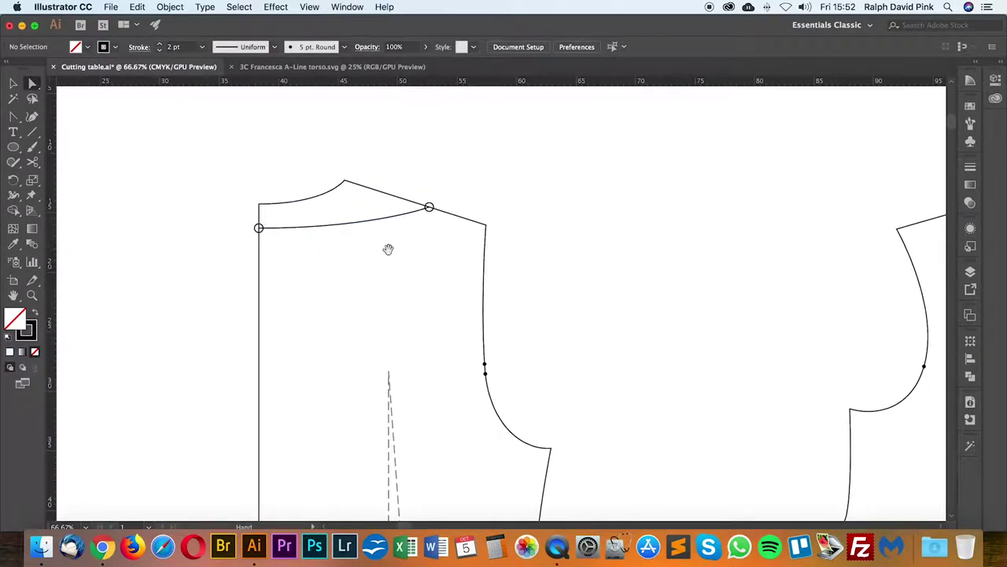
# Step: Move the curved neckline's centre-line anchor by 0 cm horizontally and 1 cm vertically
pyautogui.click(288, 228)
pyautogui.click(259, 228)
pyautogui.click(295, 242)
pyautogui.click(288, 231)
pyautogui.click(259, 227)
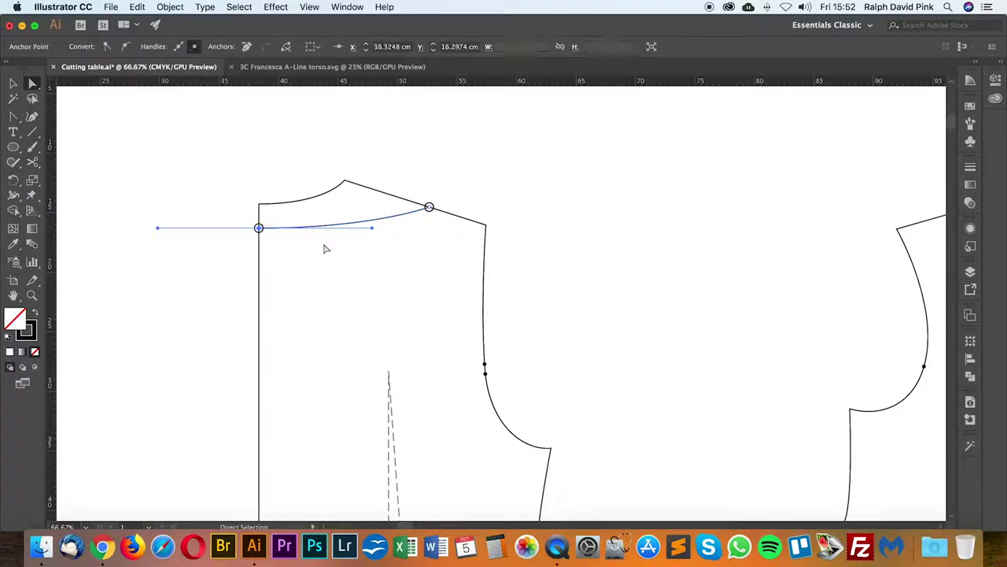
pyautogui.press('Return')
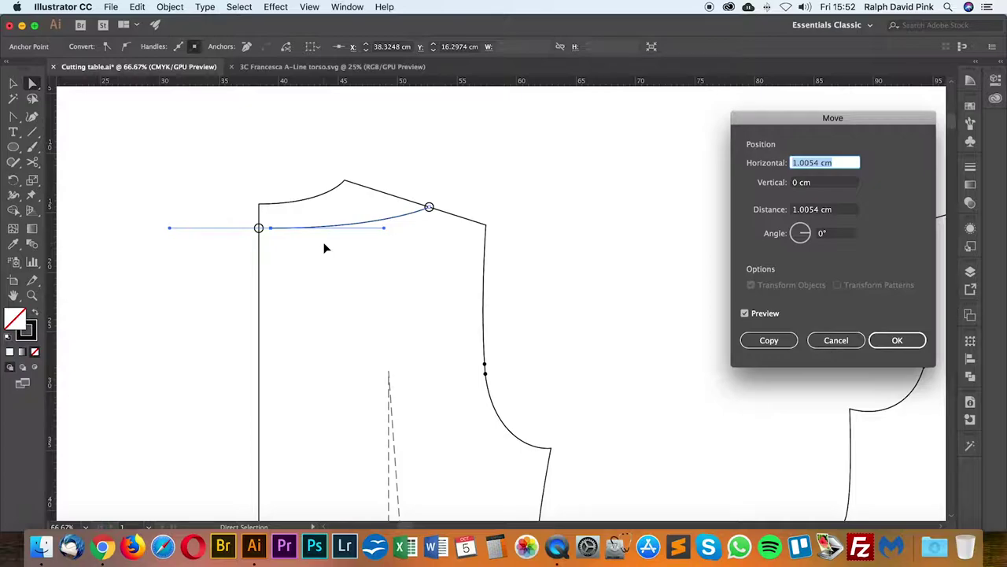
pyautogui.write('0')
pyautogui.press('Tab')
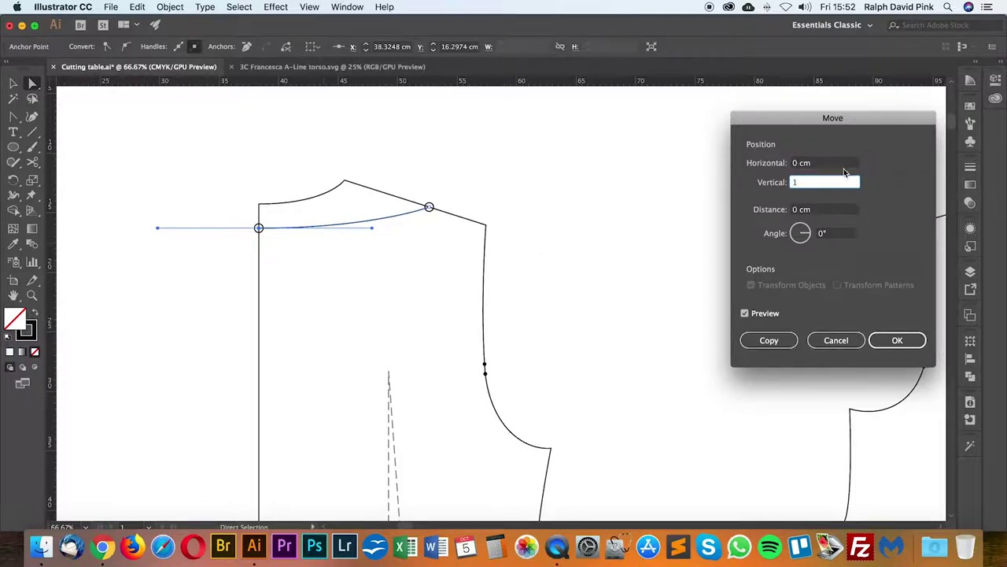
pyautogui.click(827, 163)
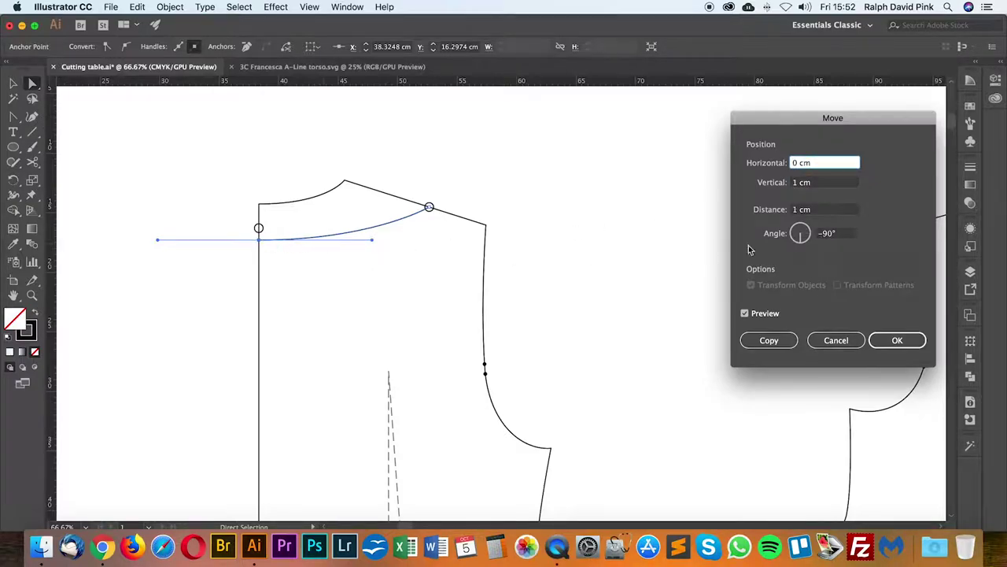
pyautogui.click(917, 342)
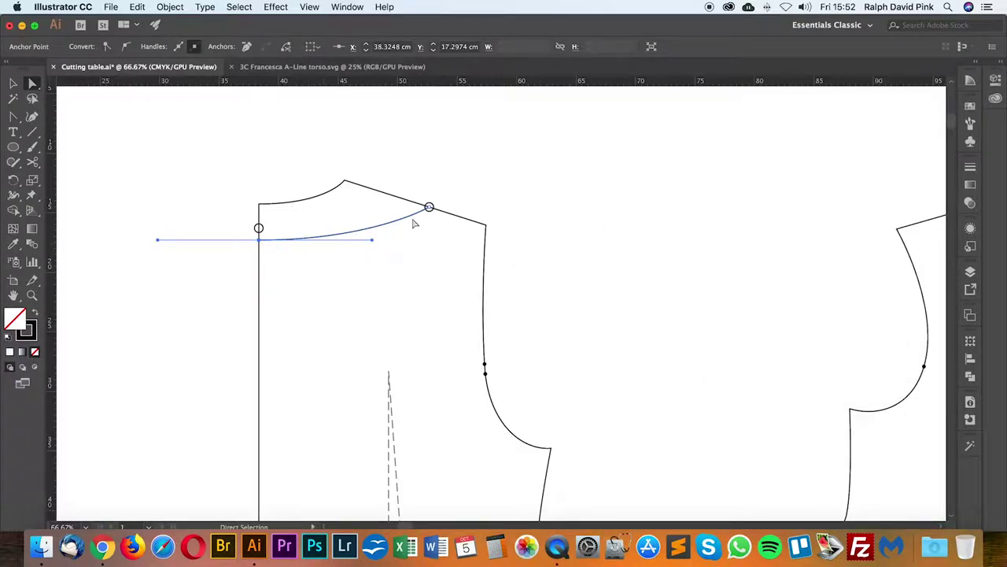
# Step: Delete the two circle markers on the back piece's centre line and shoulder
pyautogui.click(291, 225)
pyautogui.click(263, 228)
pyautogui.press('Delete')
pyautogui.press('Delete')
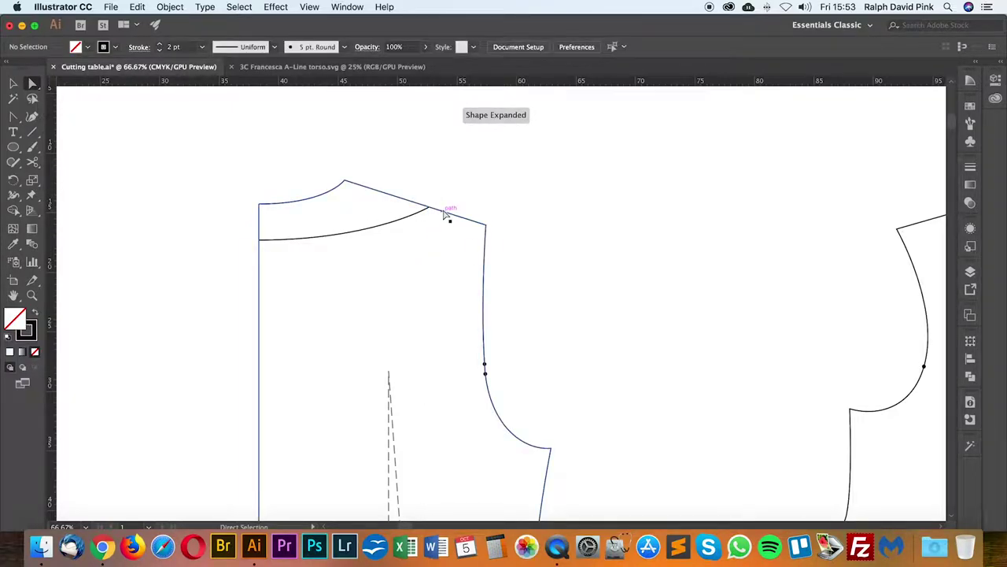
# Step: Cut the back outline with the Scissors tool where the new neckline meets the shoulder and the centre line
pyautogui.click(374, 193)
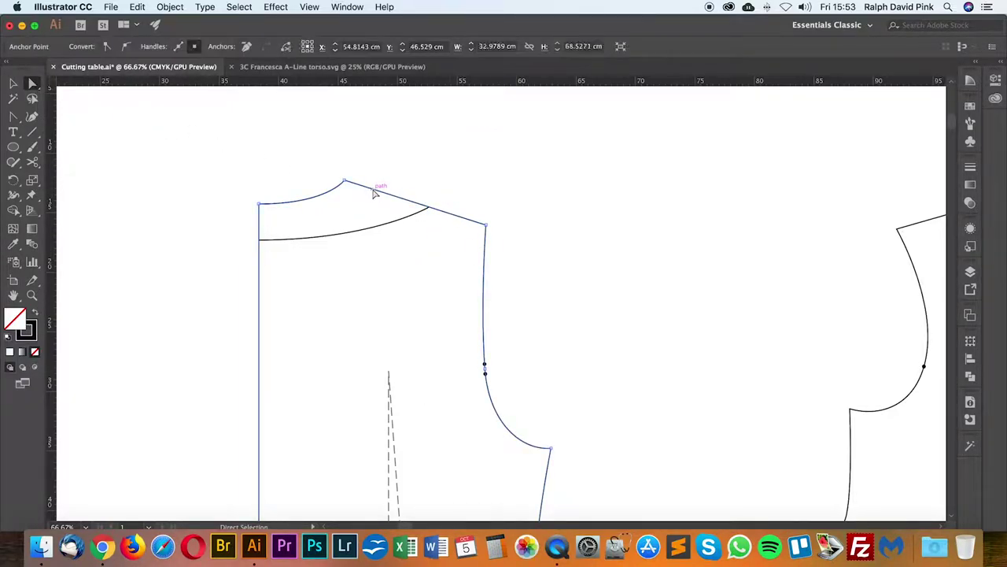
pyautogui.click(33, 161)
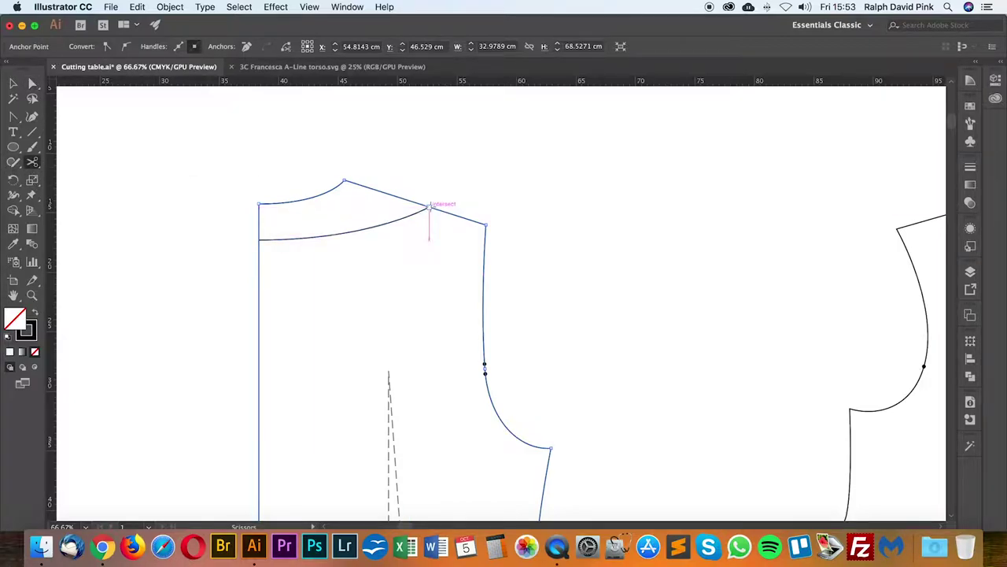
pyautogui.click(429, 206)
pyautogui.click(259, 239)
# Step: Delete the cut-off original neckline section above the new neckline curve
pyautogui.click(33, 83)
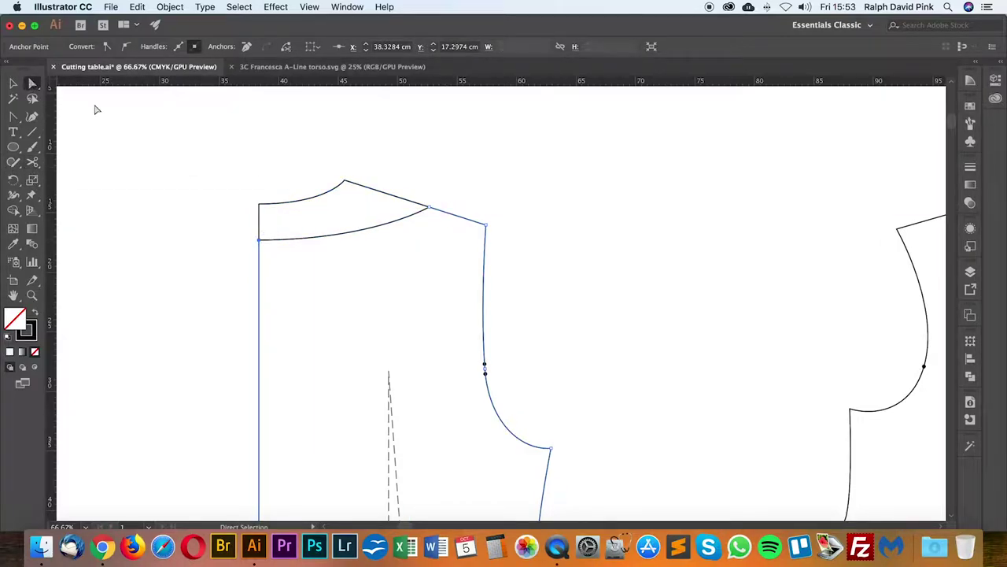
pyautogui.click(288, 167)
pyautogui.moveTo(354, 208); pyautogui.dragTo(378, 208)
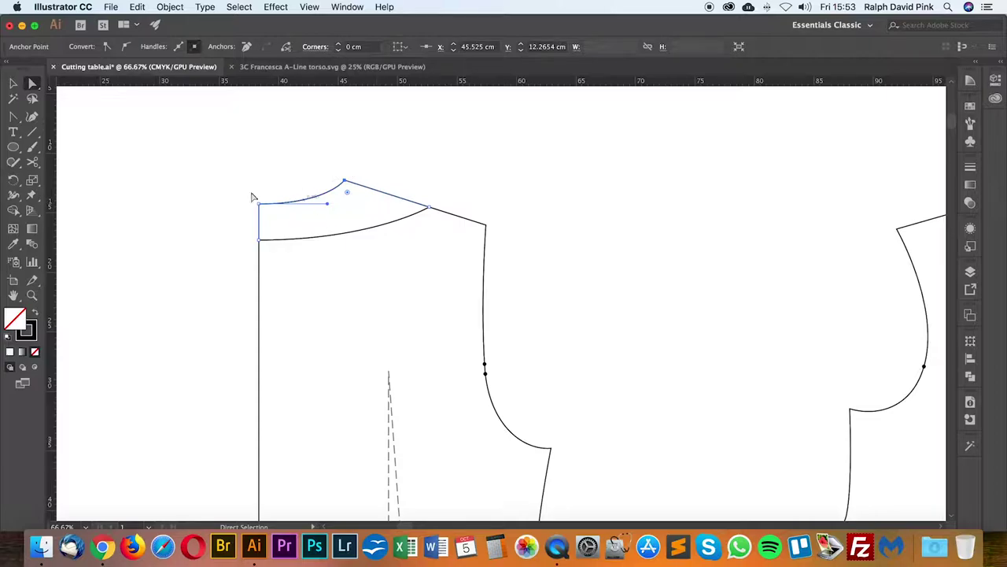
pyautogui.press('Delete')
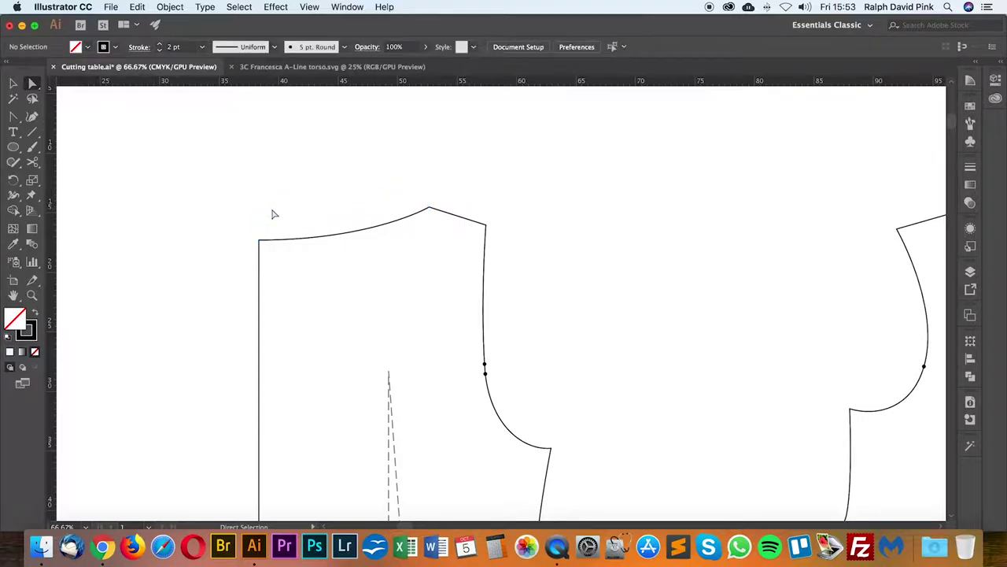
# Step: Join the new neckline to the back outline at both the shoulder and centre-line ends
pyautogui.moveTo(442, 222); pyautogui.dragTo(443, 222)
pyautogui.rightClick(431, 211)
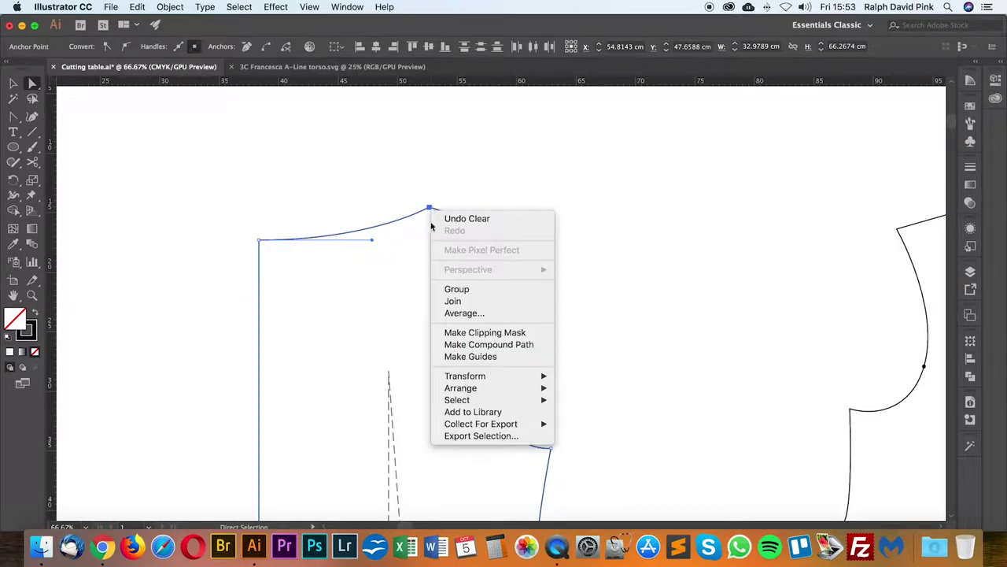
pyautogui.click(454, 302)
pyautogui.rightClick(266, 244)
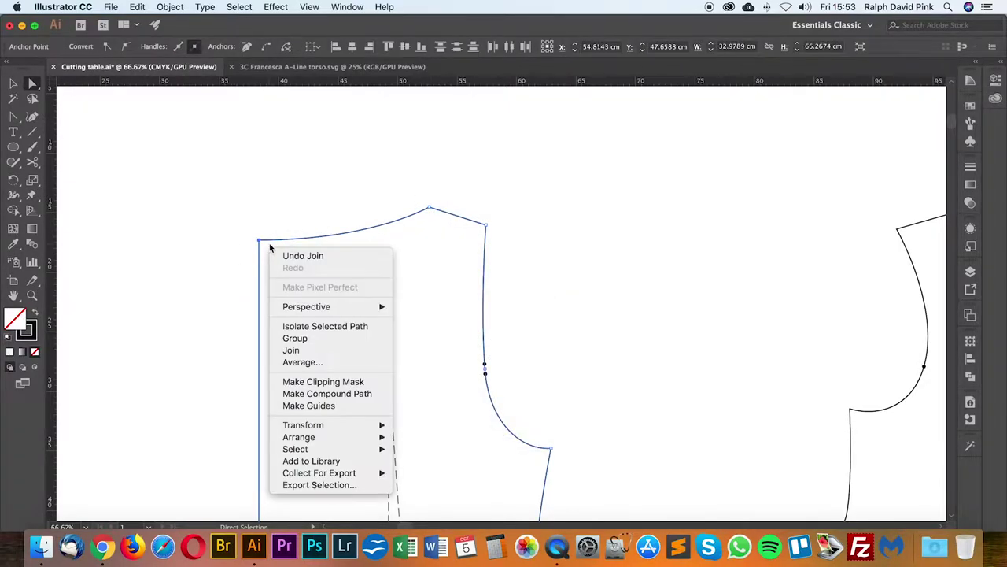
pyautogui.click(275, 227)
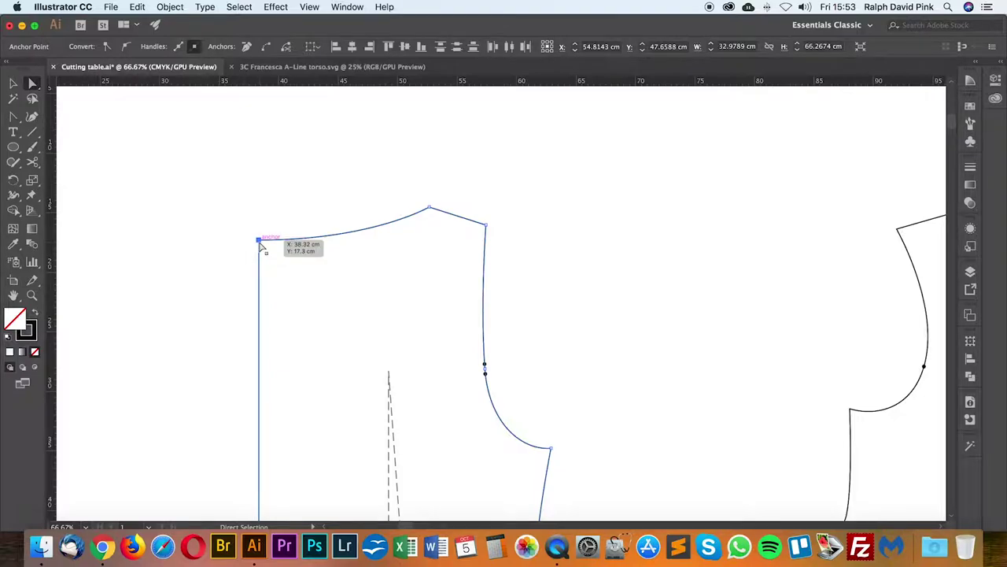
pyautogui.rightClick(259, 239)
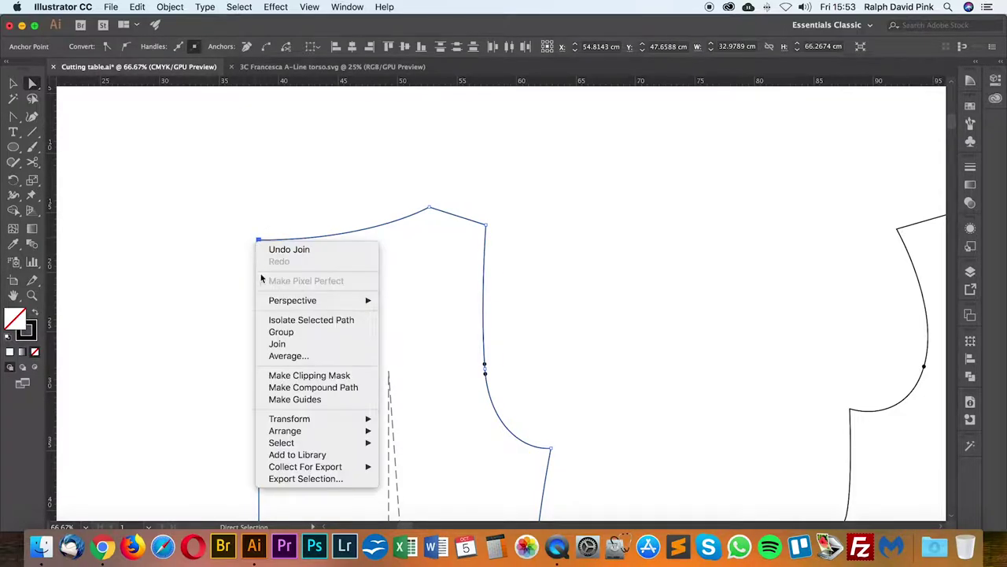
pyautogui.click(274, 344)
pyautogui.click(613, 246)
# Step: Examine both pattern pieces' necklines and check them against the A-Line Style dress photo in Chrome before returning to Illustrator
pyautogui.press('super+minus')
pyautogui.press('super+minus')
pyautogui.press('super+minus')
pyautogui.press('space')
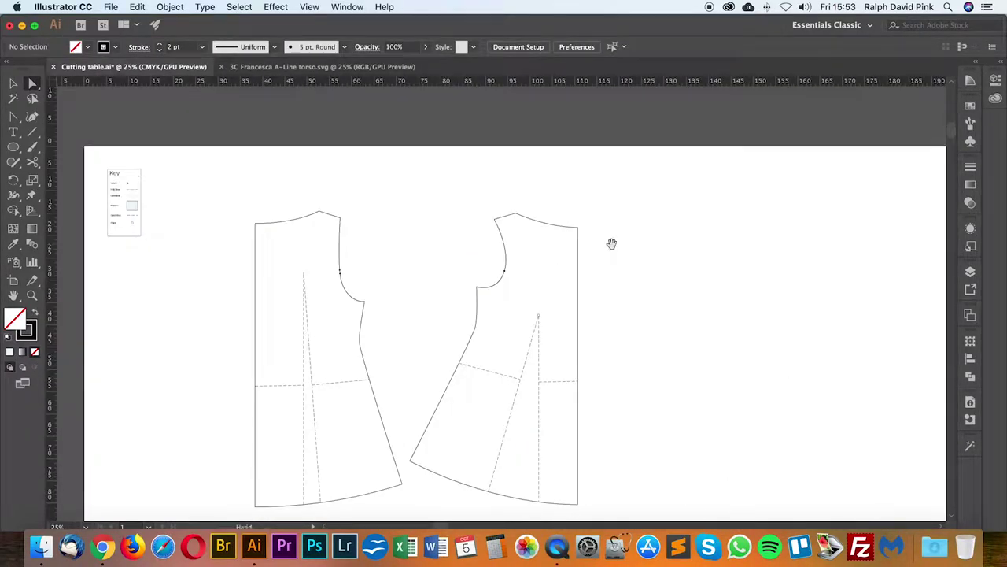
pyautogui.moveTo(492, 277); pyautogui.dragTo(509, 274)
pyautogui.press('super+equal')
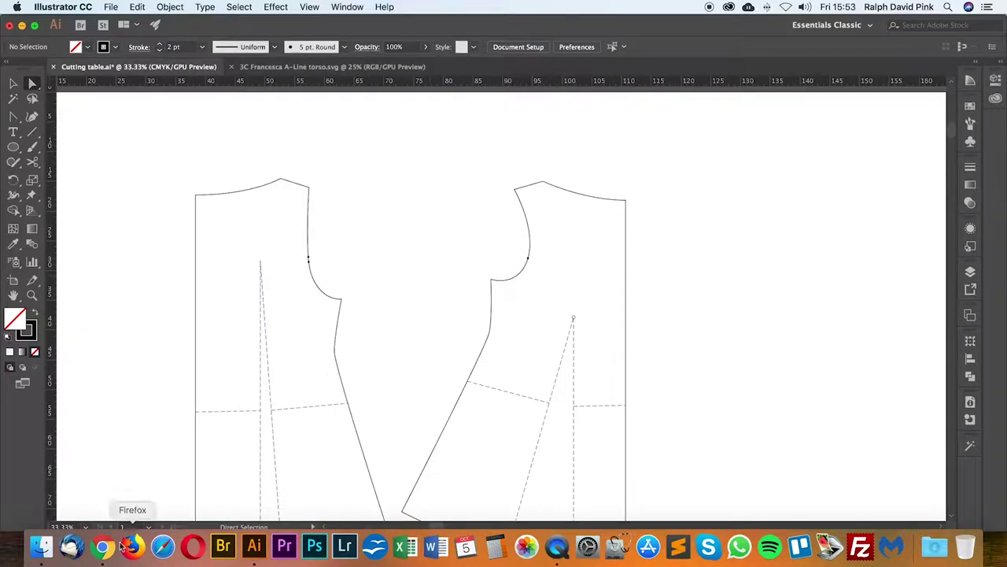
pyautogui.click(112, 543)
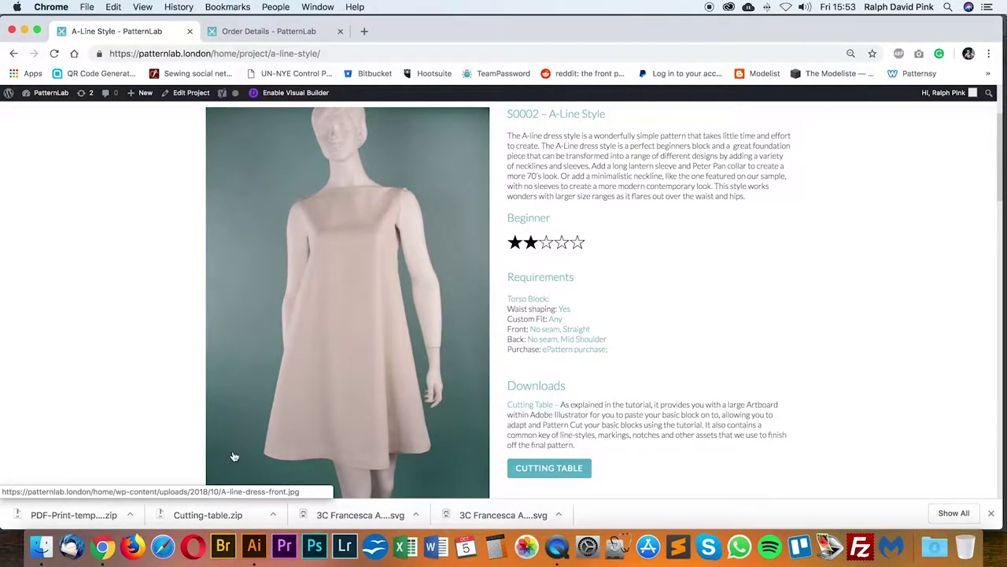
pyautogui.click(253, 546)
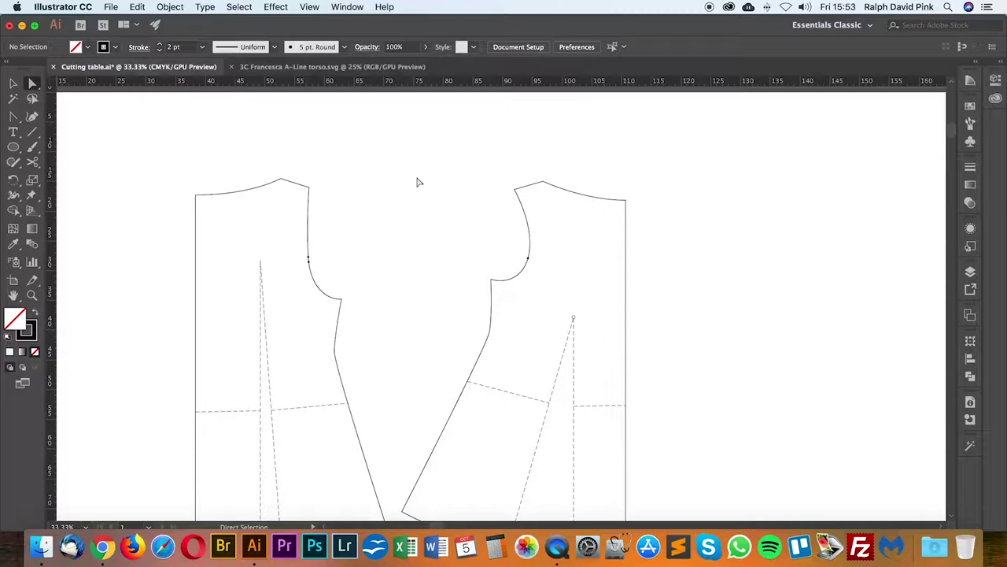
pyautogui.press('super+minus')
pyautogui.moveTo(414, 208); pyautogui.dragTo(415, 183)
pyautogui.press('super+equal')
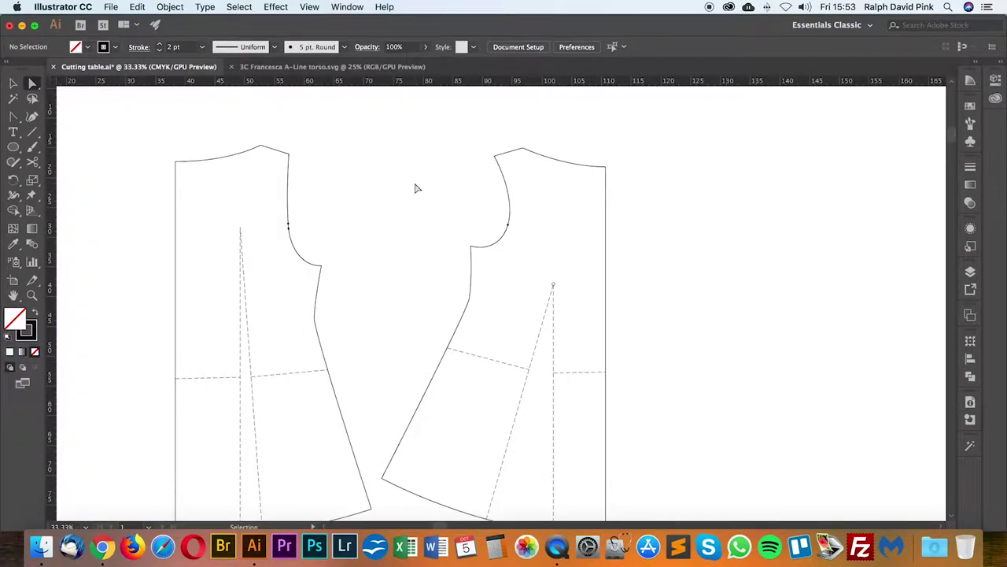
pyautogui.scroll(-5, 417, 189)
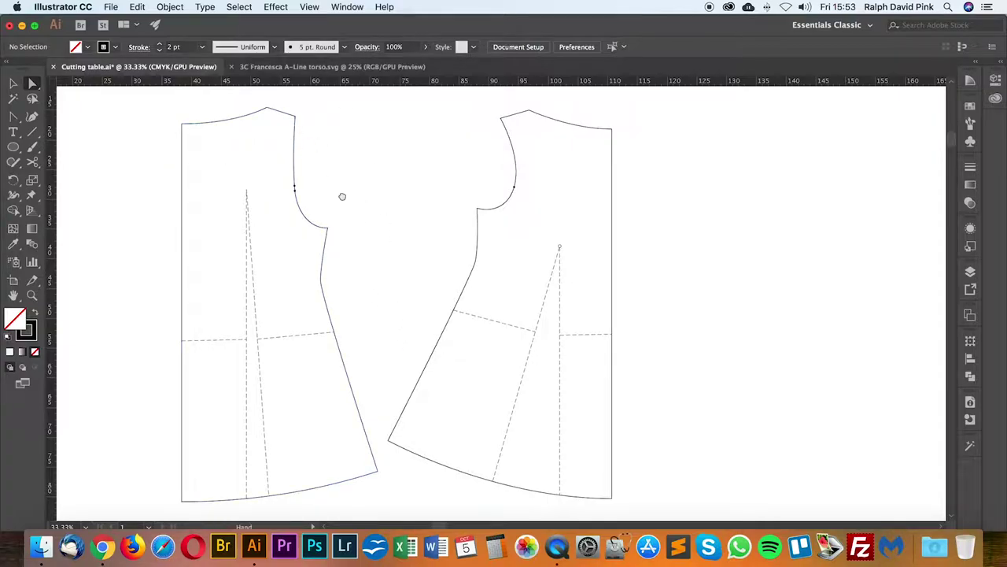
pyautogui.moveTo(342, 196); pyautogui.dragTo(373, 206)
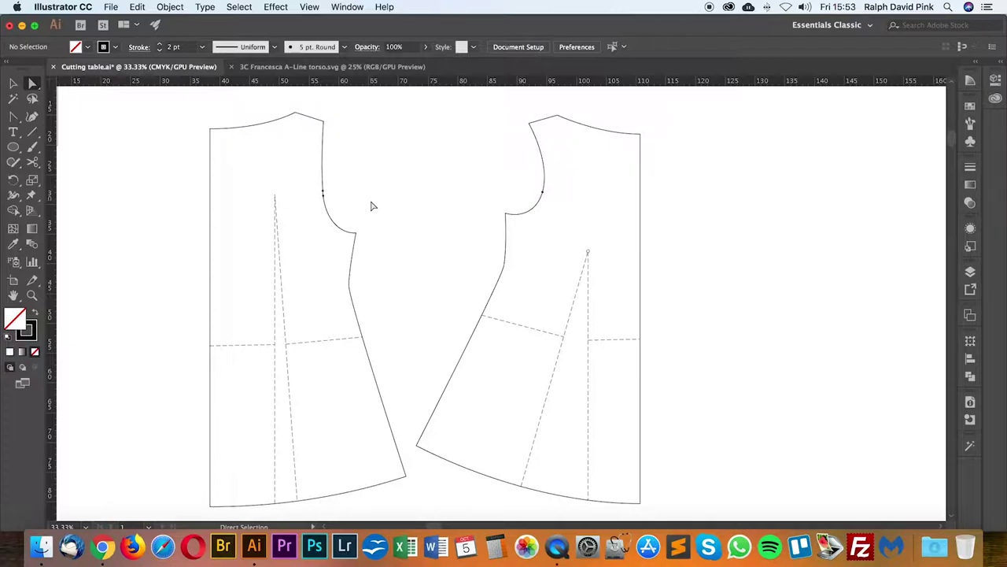
# Step: Draw a straight Pen line across the back piece, from about Y 22.5 cm on the centre line to the shoulder tip
pyautogui.press('super+=')
pyautogui.moveTo(304, 182); pyautogui.dragTo(421, 291)
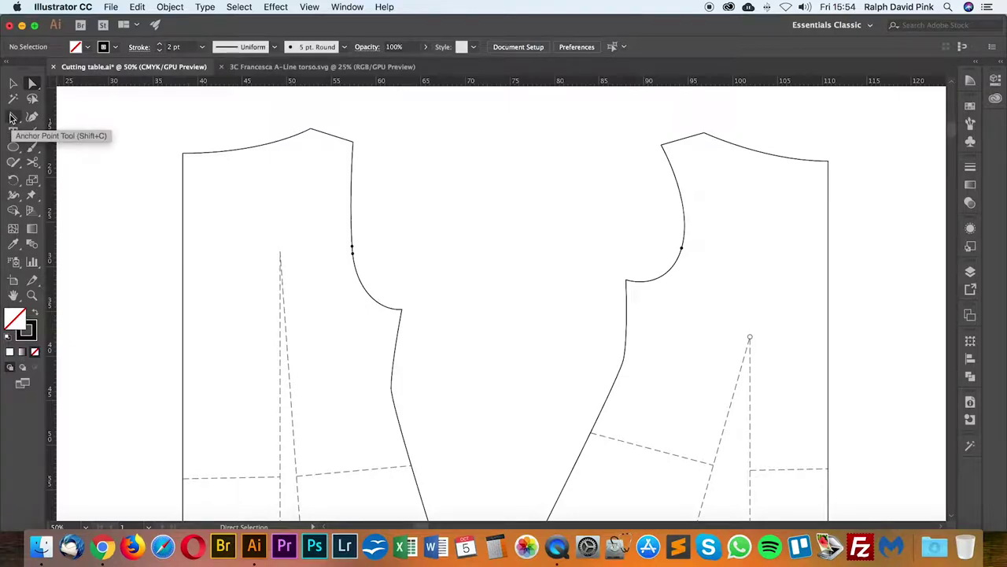
pyautogui.moveTo(11, 118); pyautogui.dragTo(55, 116)
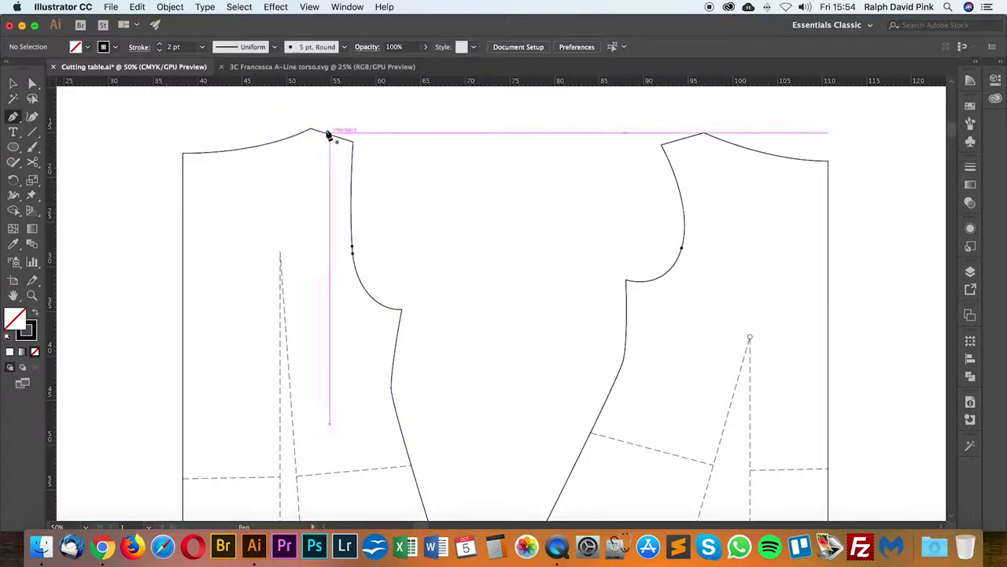
pyautogui.click(183, 199)
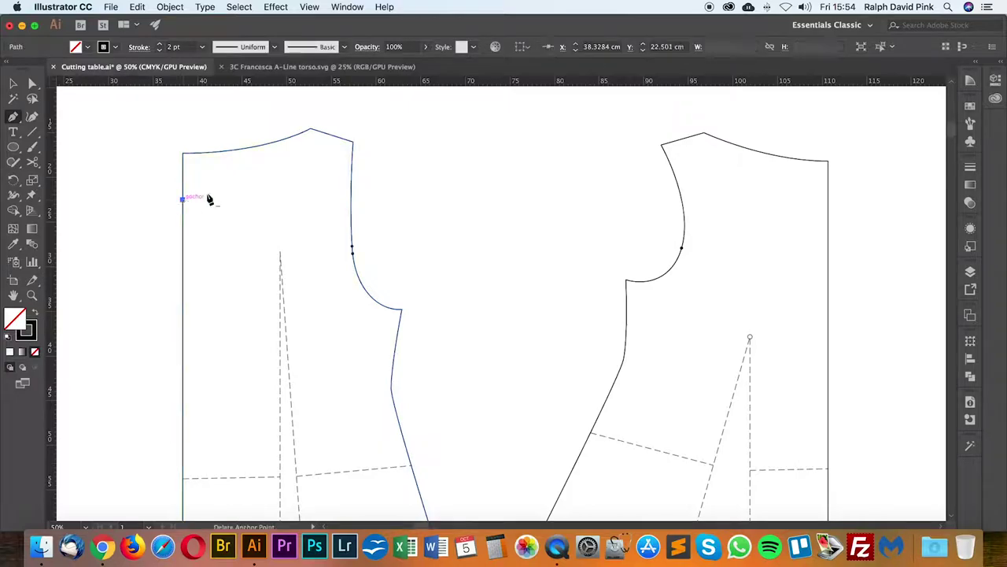
pyautogui.click(353, 143)
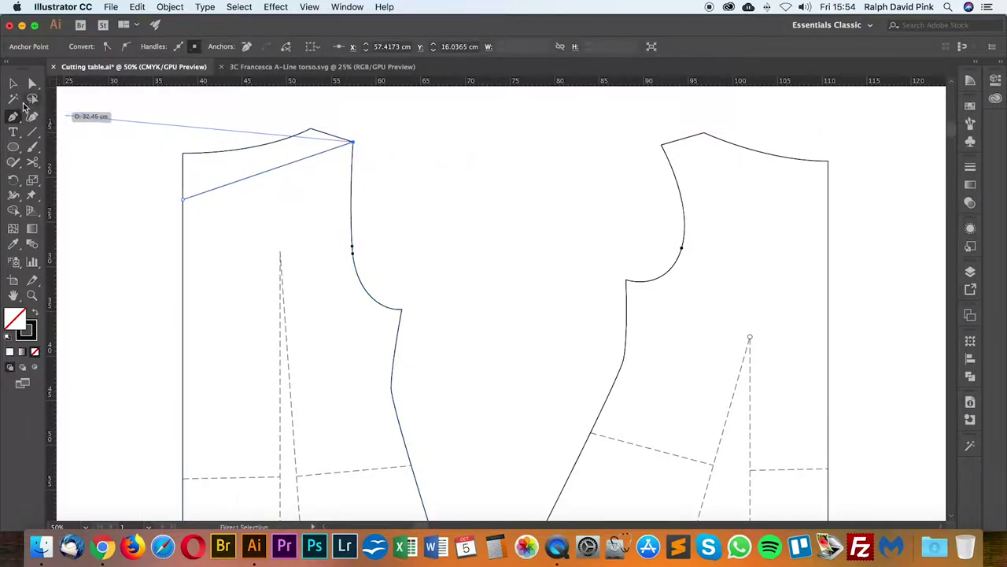
pyautogui.click(14, 83)
pyautogui.click(155, 99)
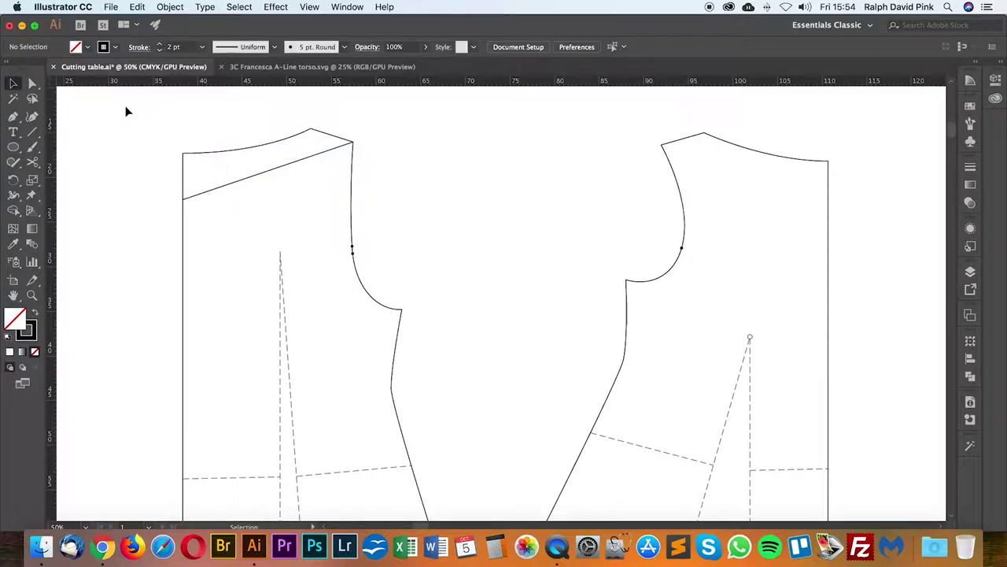
# Step: Curve the back piece's new line with a horizontal handle at its centre-line end, using the Anchor Point tool
pyautogui.moveTo(18, 118); pyautogui.dragTo(76, 163)
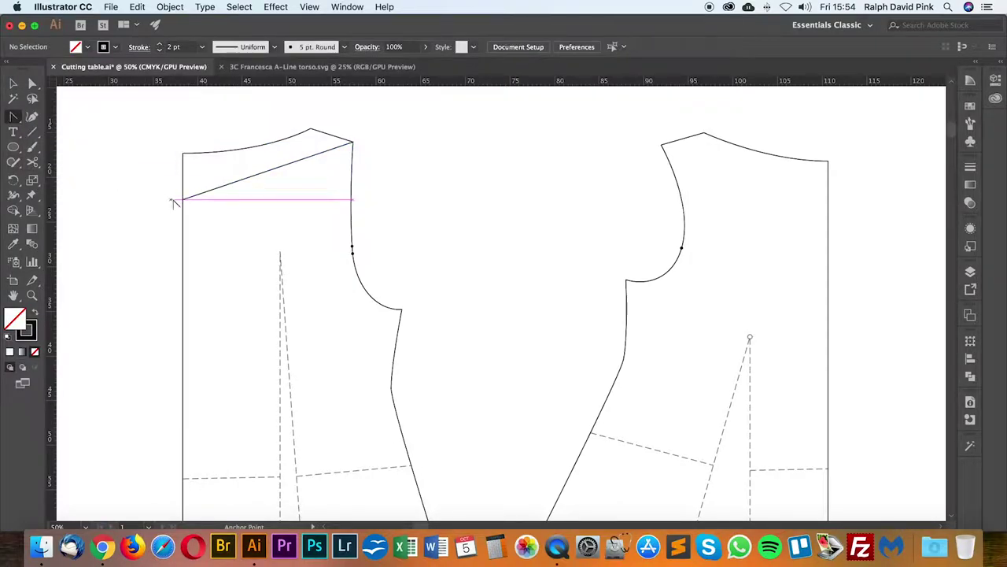
pyautogui.moveTo(182, 199); pyautogui.dragTo(311, 208)
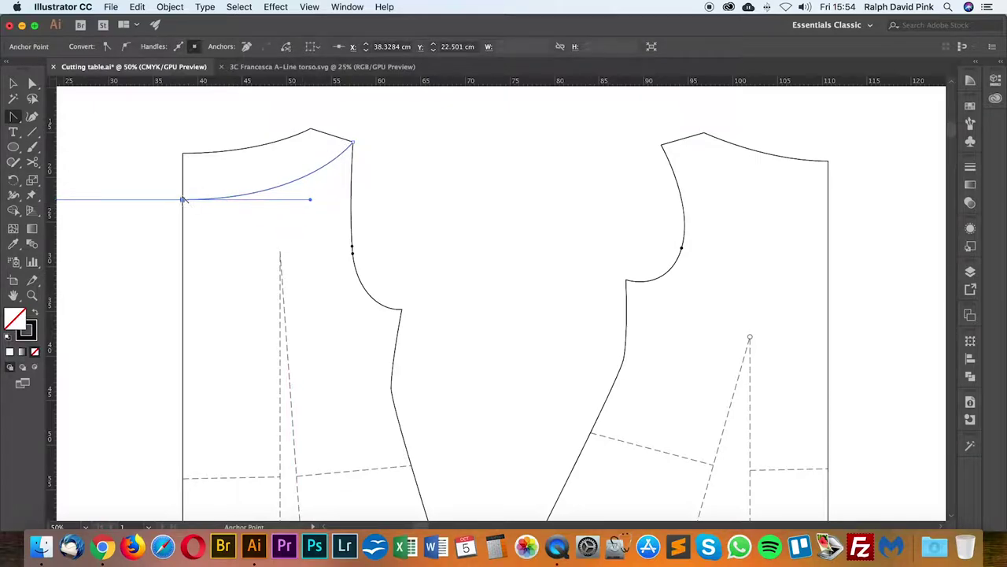
pyautogui.moveTo(182, 199); pyautogui.dragTo(290, 212)
pyautogui.press('a')
pyautogui.click(406, 191)
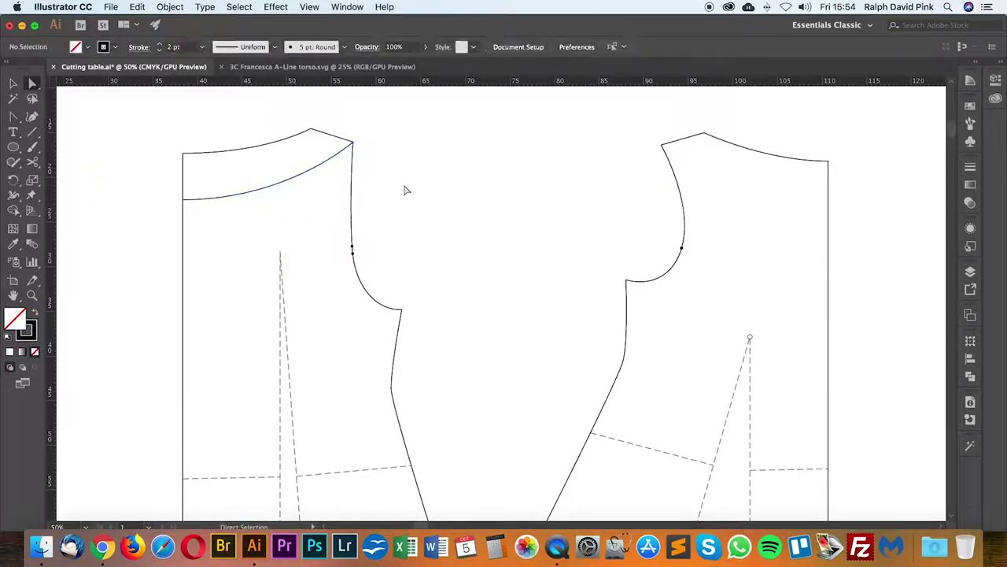
pyautogui.click(210, 197)
pyautogui.moveTo(183, 199); pyautogui.dragTo(184, 188)
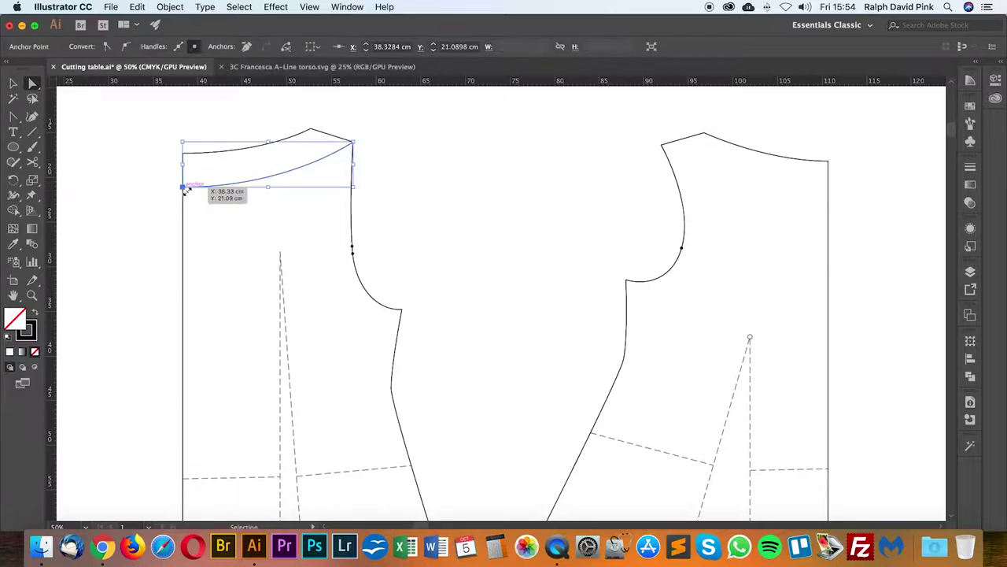
pyautogui.press('super+z')
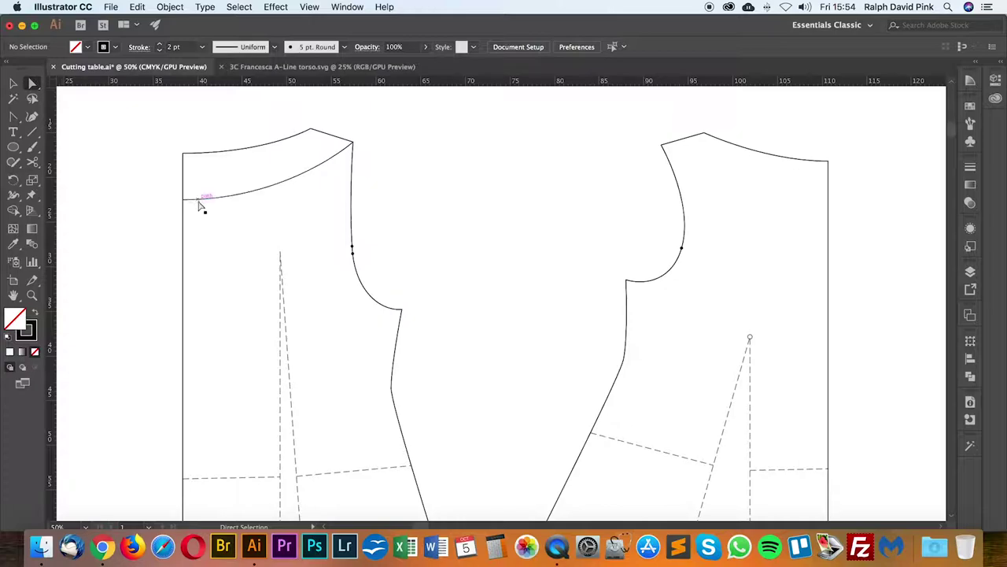
# Step: Raise the back curve's centre-line anchor to about Y 21.09 cm and slightly lengthen its handle toward the shoulder
pyautogui.click(214, 197)
pyautogui.moveTo(183, 199); pyautogui.dragTo(184, 187)
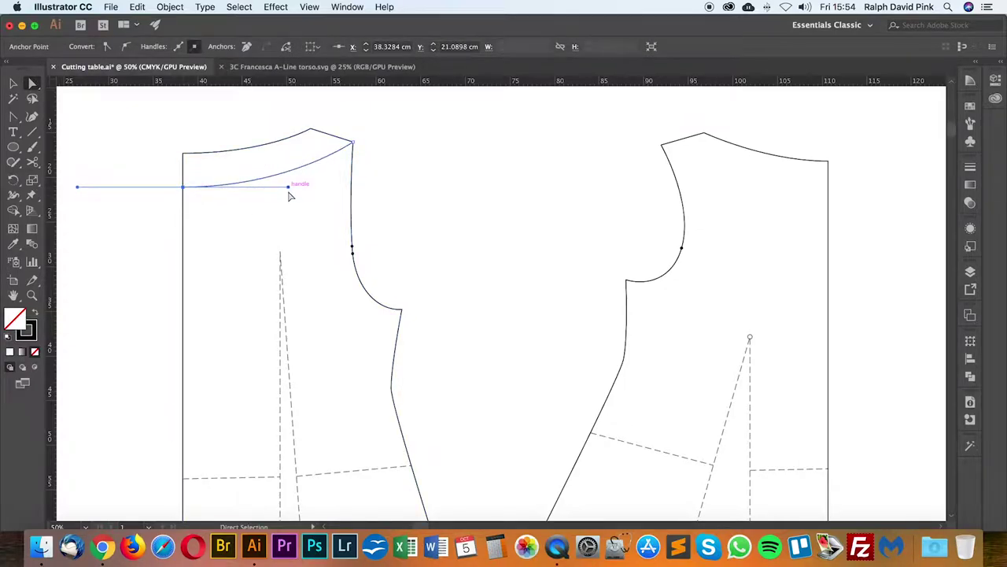
pyautogui.moveTo(289, 187); pyautogui.dragTo(298, 189)
pyautogui.click(459, 182)
# Step: Draw a straight Pen line on the front piece from the shoulder tip to the centre line at about Y 22.29 cm
pyautogui.moveTo(463, 219); pyautogui.dragTo(420, 240)
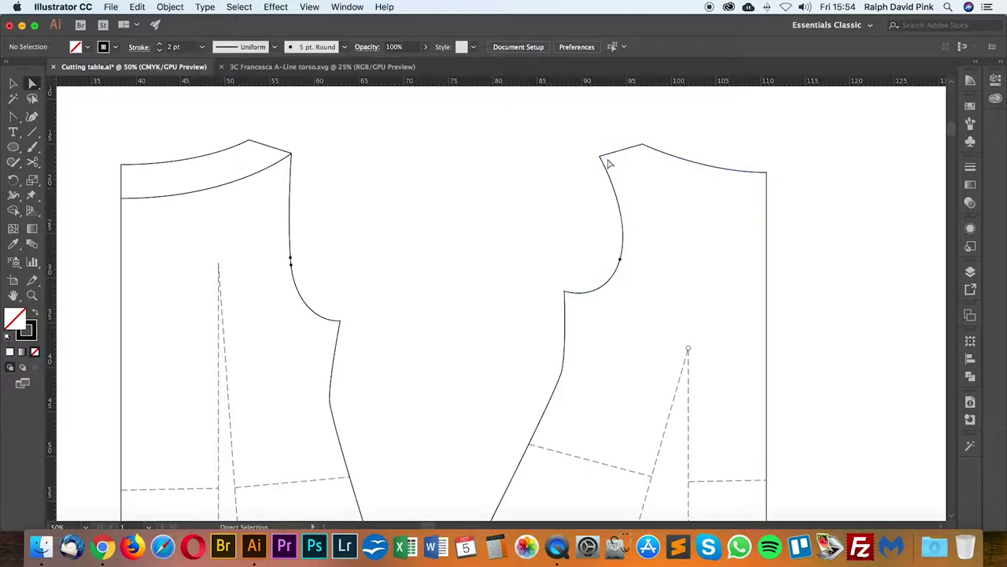
pyautogui.moveTo(12, 119); pyautogui.dragTo(55, 117)
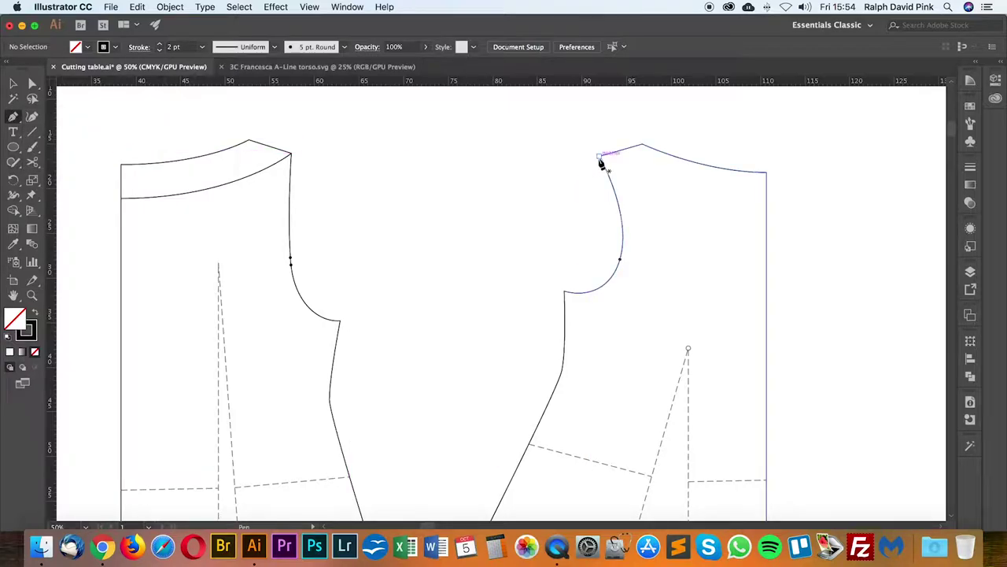
pyautogui.click(600, 156)
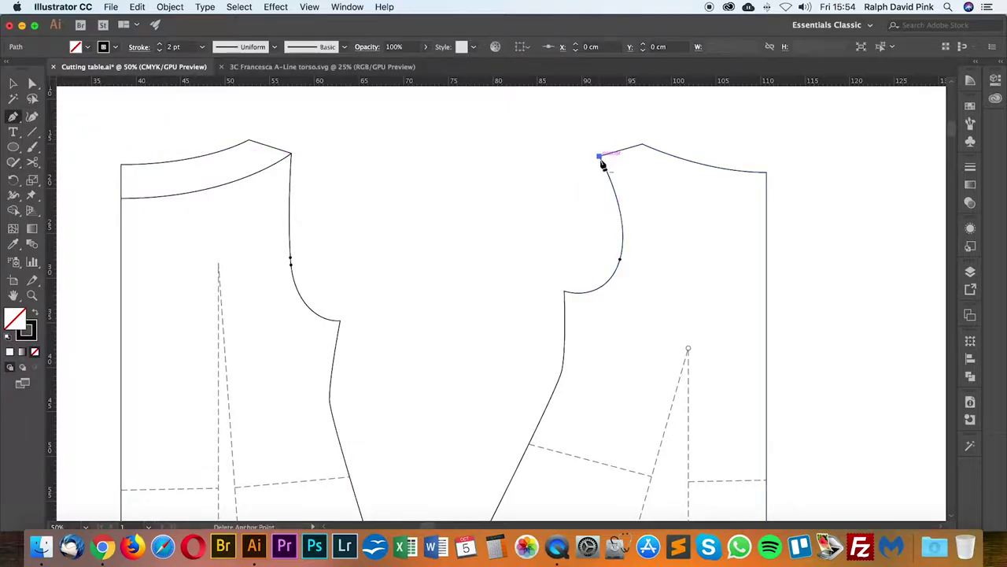
pyautogui.click(768, 209)
pyautogui.moveTo(773, 210)
pyautogui.mouseDown()
pyautogui.moveTo(792, 211)
pyautogui.moveTo(777, 210)
pyautogui.mouseUp()
pyautogui.press('super+z')
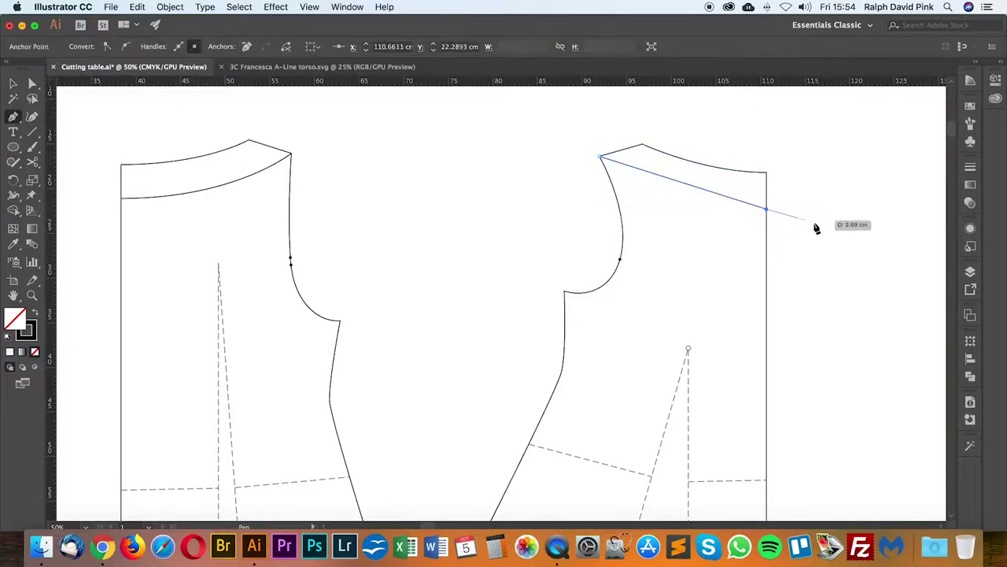
# Step: Curve the front piece's new line with a horizontal handle at its centre-line end, then slightly shorten the inner handle
pyautogui.click(13, 117)
pyautogui.click(66, 162)
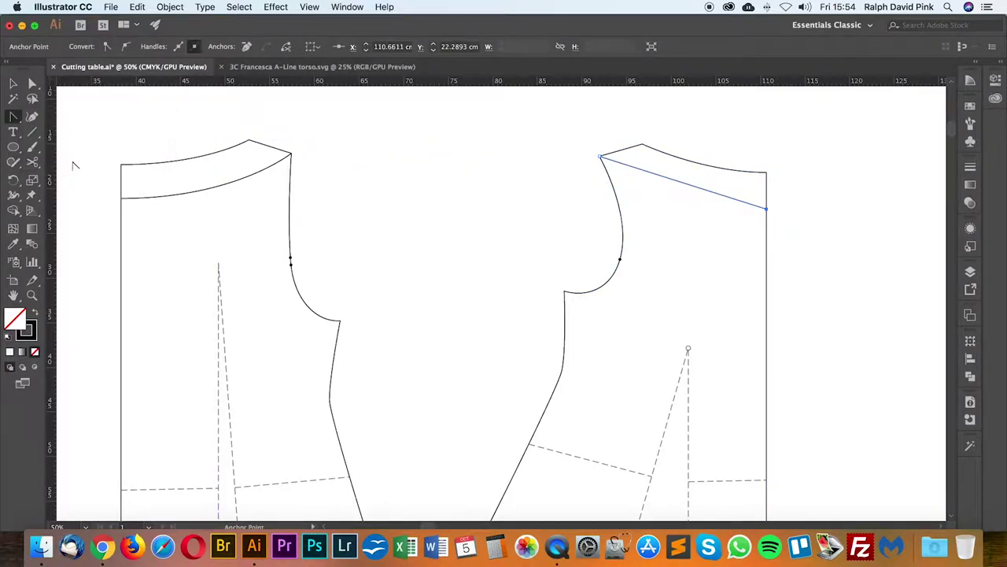
pyautogui.moveTo(767, 209); pyautogui.dragTo(867, 215)
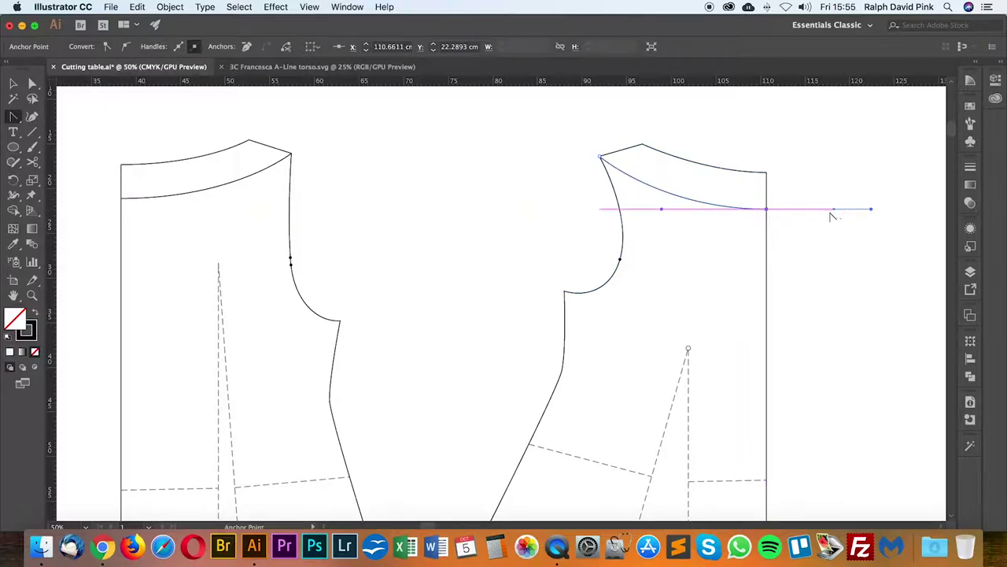
pyautogui.moveTo(666, 210); pyautogui.dragTo(672, 210)
pyautogui.press('a')
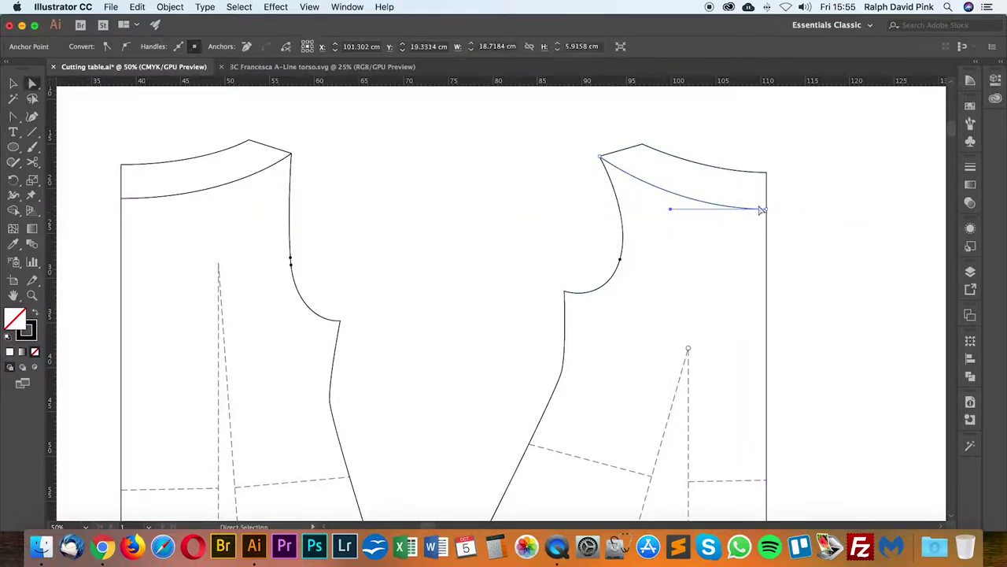
# Step: Nudge the front curve's centre-line anchor slightly upward and lengthen its inner handle a little
pyautogui.click(766, 210)
pyautogui.press('Up')
pyautogui.press('Up')
pyautogui.press('Up')
pyautogui.press('Up')
pyautogui.press('Up')
pyautogui.press('Up')
pyautogui.press('Up')
pyautogui.press('Up')
pyautogui.press('Up')
pyautogui.press('Up')
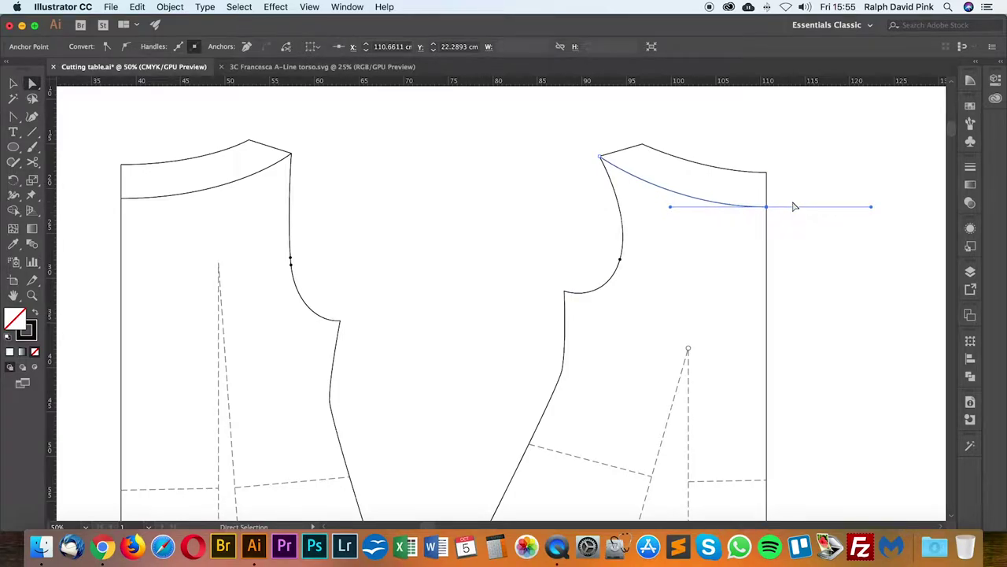
pyautogui.press('Down')
pyautogui.moveTo(671, 207); pyautogui.dragTo(667, 207)
pyautogui.click(811, 187)
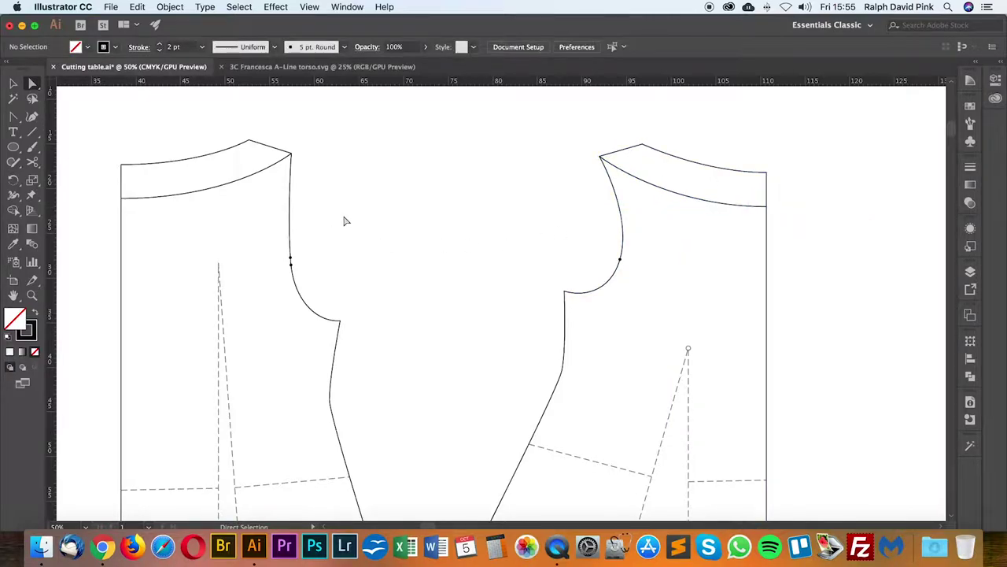
# Step: Duplicate the back outline together with its curved line and place the copy in the empty space beside the front piece
pyautogui.press('super+minus')
pyautogui.moveTo(558, 341); pyautogui.dragTo(516, 247)
pyautogui.moveTo(588, 154); pyautogui.dragTo(573, 170)
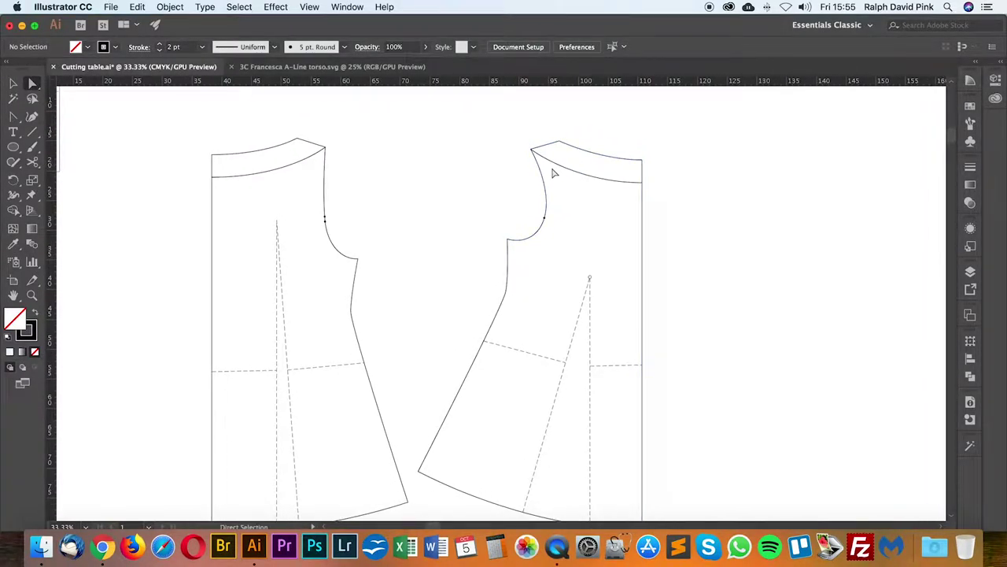
pyautogui.press('v')
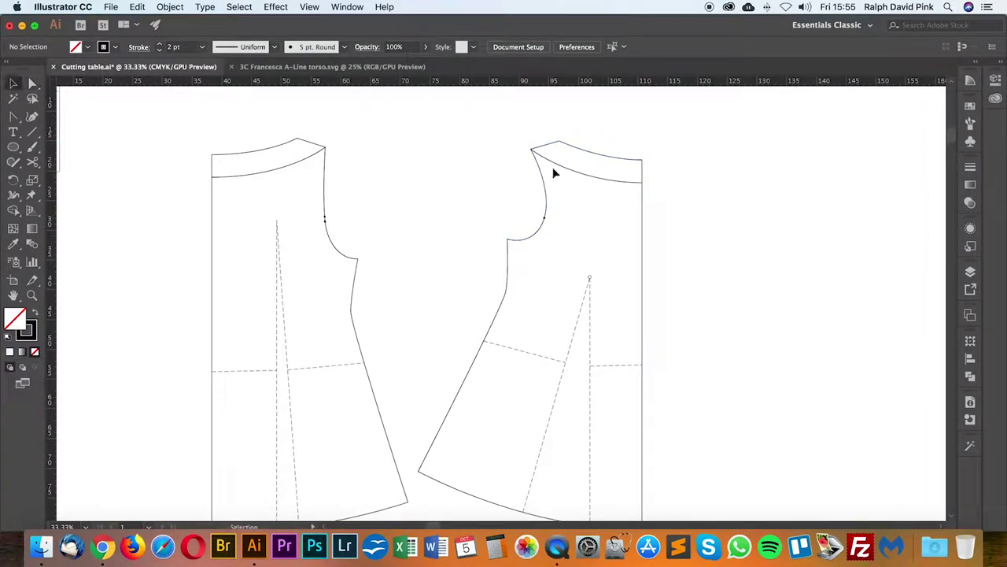
pyautogui.click(314, 164)
pyautogui.click(469, 177)
pyautogui.moveTo(198, 126); pyautogui.dragTo(381, 215)
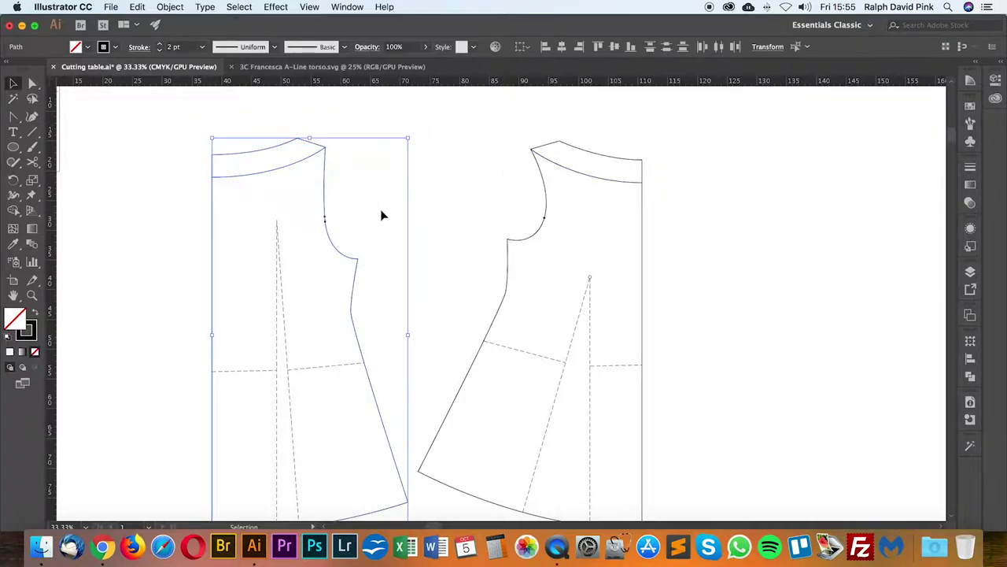
pyautogui.scroll(-2, 385, 213)
pyautogui.hscroll(-2, 386, 213)
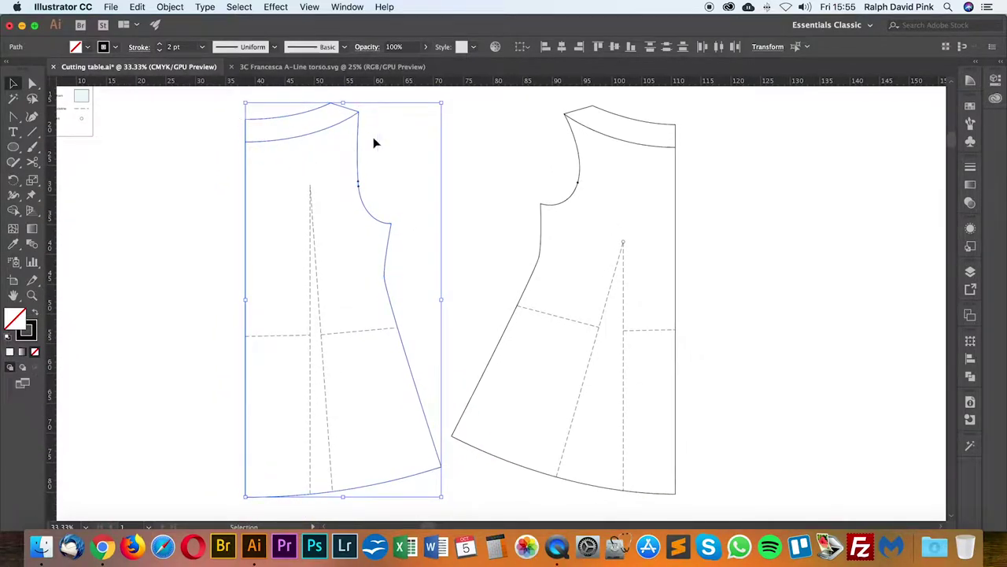
pyautogui.press('a')
pyautogui.press('v')
pyautogui.moveTo(237, 169); pyautogui.dragTo(425, 170)
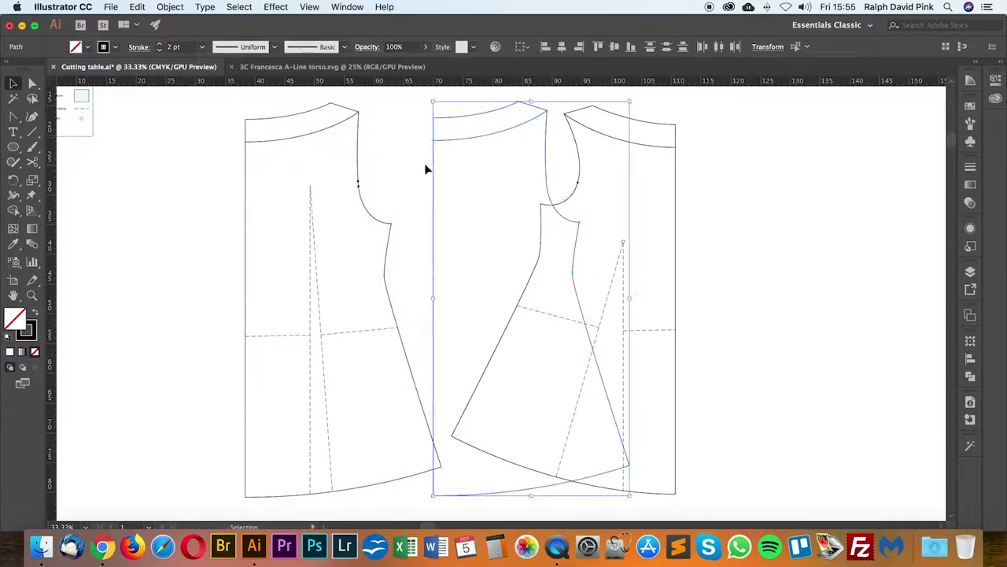
pyautogui.moveTo(468, 141); pyautogui.dragTo(645, 377)
pyautogui.hscroll(5, 725, 185)
pyautogui.click(725, 188)
# Step: Cut the copied back outline with the Scissors tool where the curve meets the centre line and the shoulder tip
pyautogui.press('super+equal')
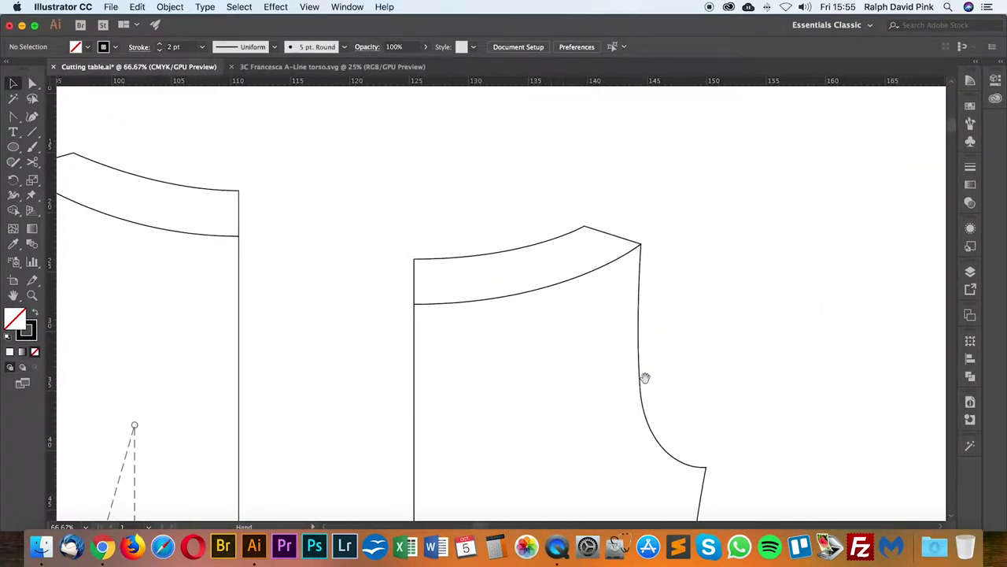
pyautogui.click(34, 83)
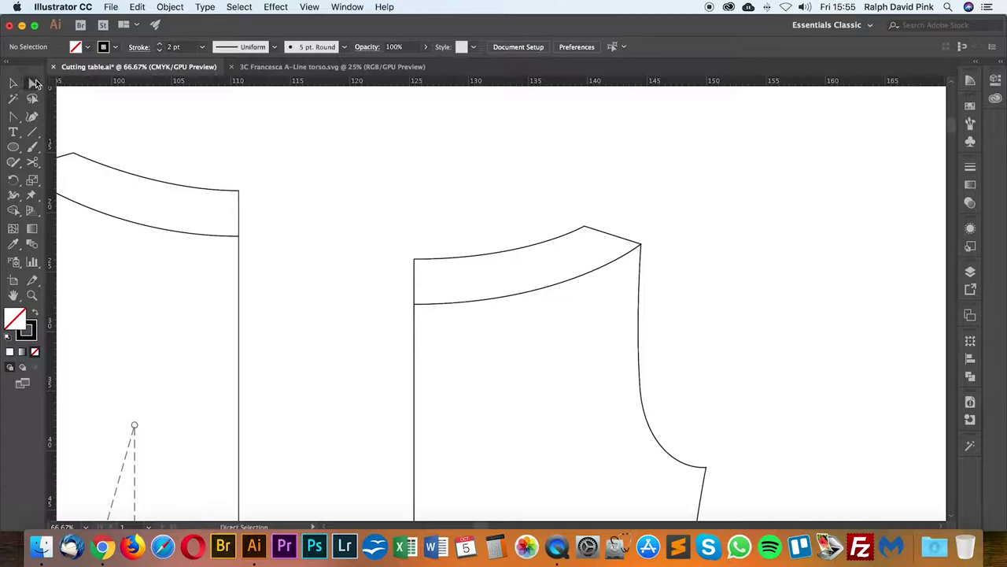
pyautogui.click(563, 236)
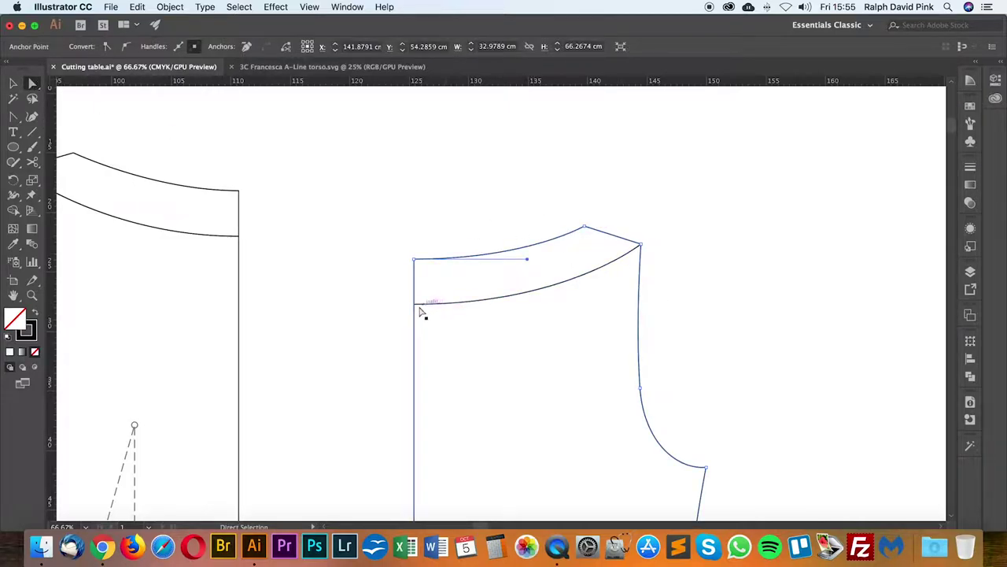
pyautogui.click(32, 161)
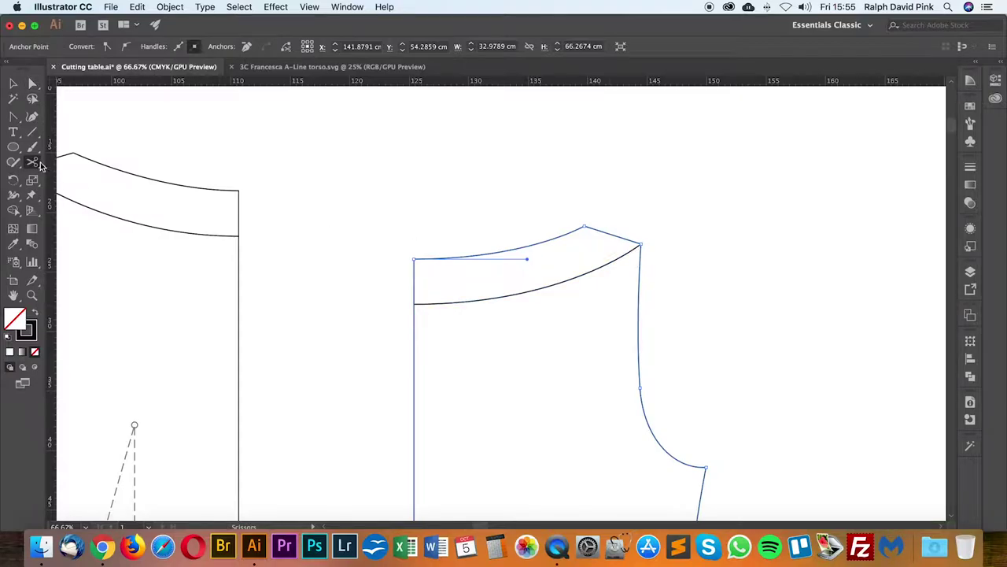
pyautogui.click(414, 303)
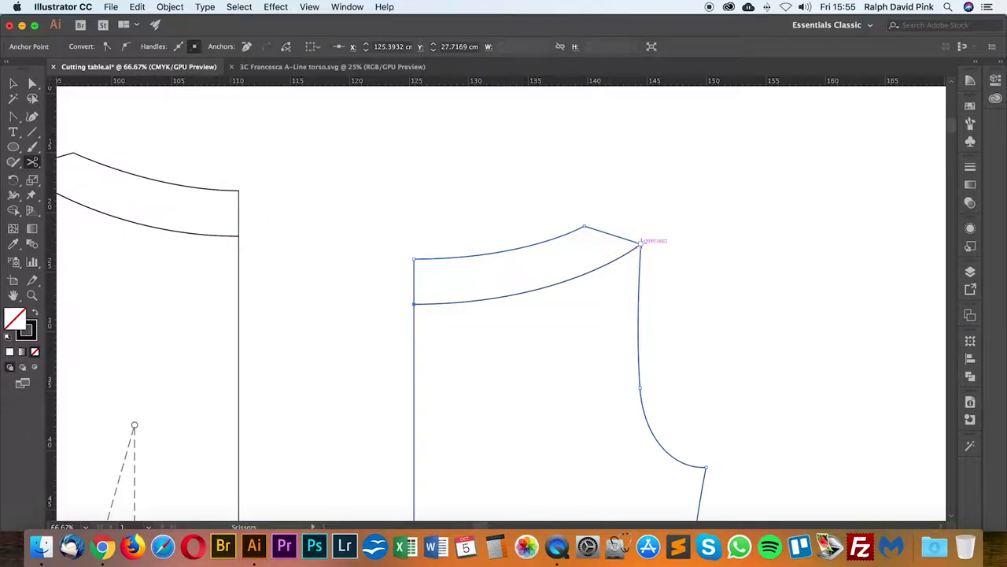
pyautogui.click(641, 244)
# Step: Delete the copied back outline below the curve, keeping only the neckline strip
pyautogui.click(32, 82)
pyautogui.click(380, 343)
pyautogui.moveTo(381, 345); pyautogui.dragTo(604, 360)
pyautogui.press('Delete')
pyautogui.press('super+minus')
pyautogui.press('super+minus')
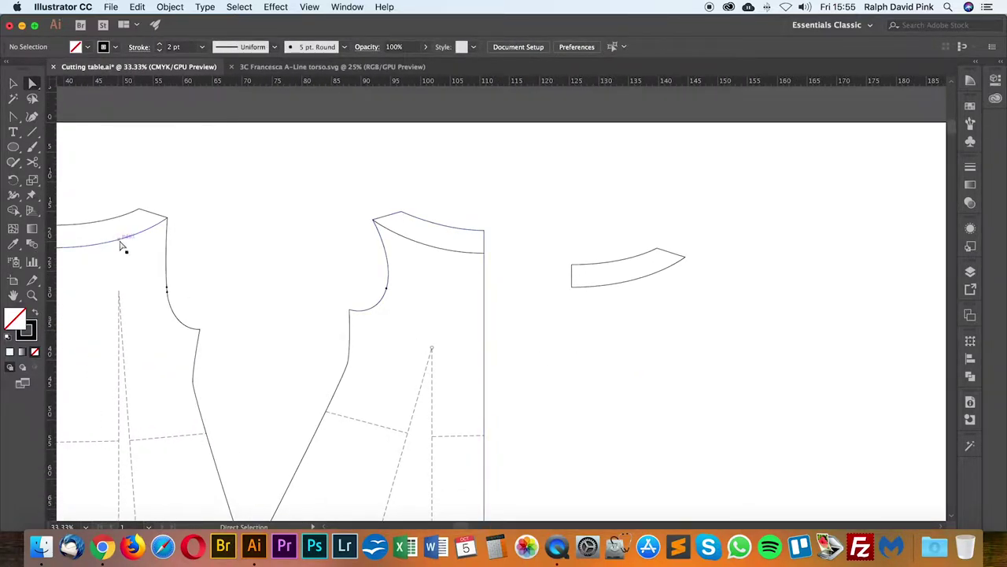
# Step: Undo the deletion of the copied back piece's lower body and the cut at its shoulder tip
pyautogui.moveTo(122, 246); pyautogui.dragTo(155, 239)
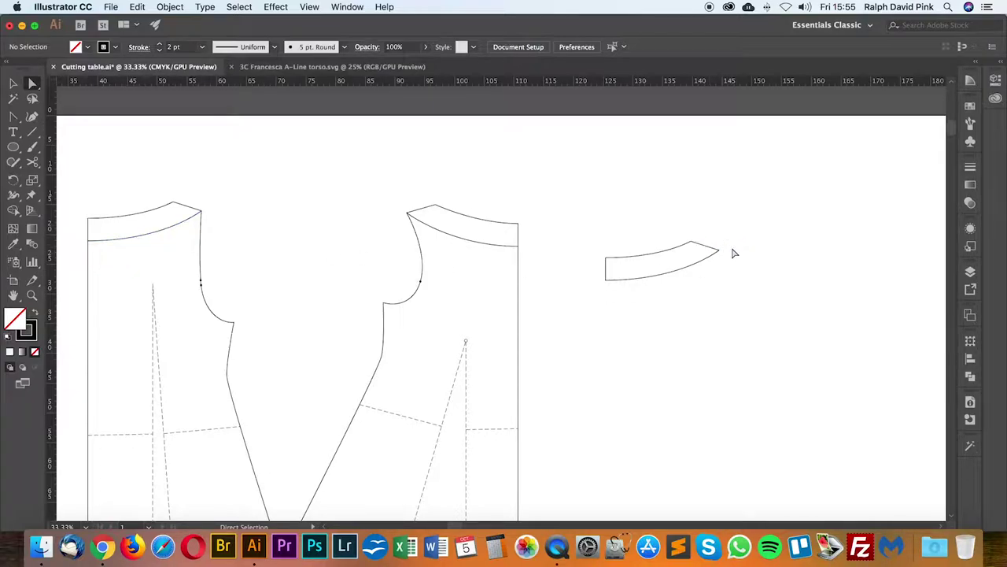
pyautogui.moveTo(735, 273); pyautogui.dragTo(683, 271)
pyautogui.press('super+z')
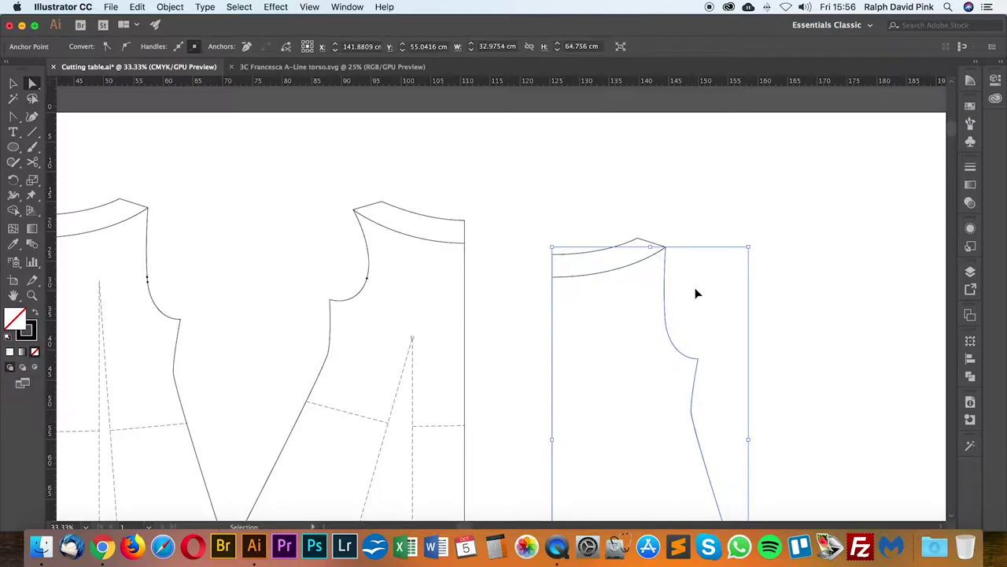
pyautogui.press('super+equal')
pyautogui.press('super+equal')
pyautogui.moveTo(686, 218); pyautogui.dragTo(594, 456)
pyautogui.press('super+z')
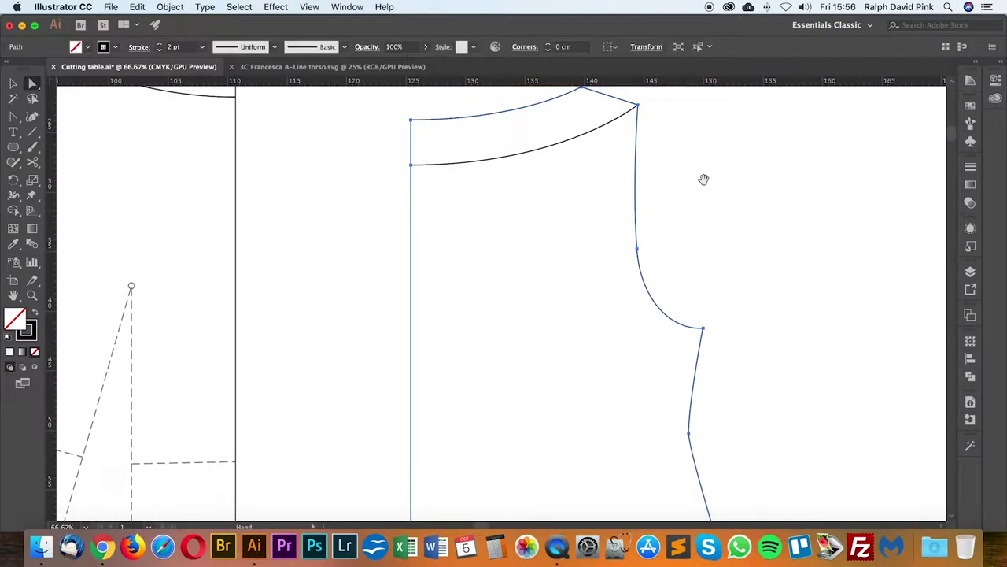
# Step: Cut the copied back outline at the shoulder tip with the Scissors tool and delete the part below the curve
pyautogui.moveTo(703, 180); pyautogui.dragTo(696, 281)
pyautogui.click(690, 234)
pyautogui.click(628, 206)
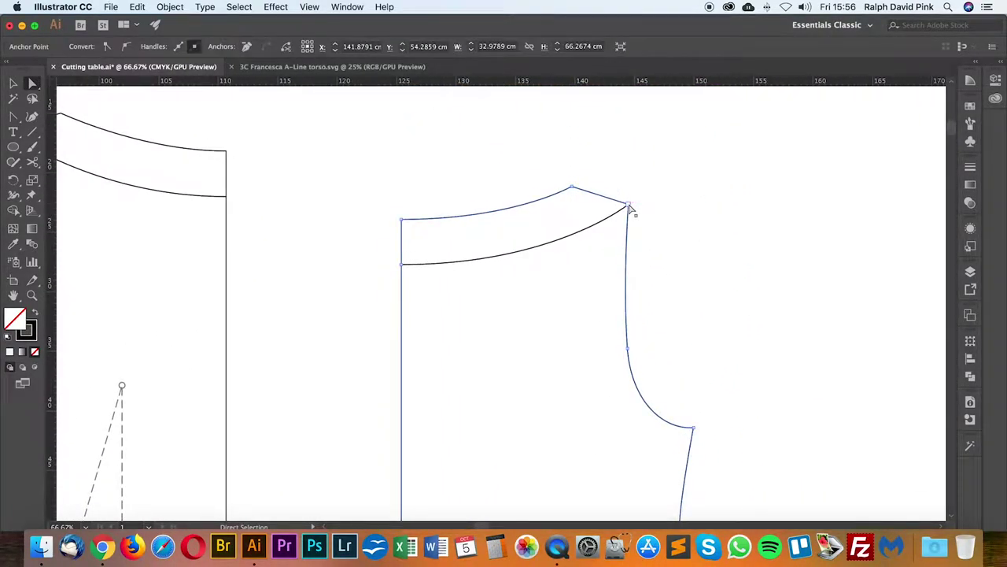
pyautogui.press('c')
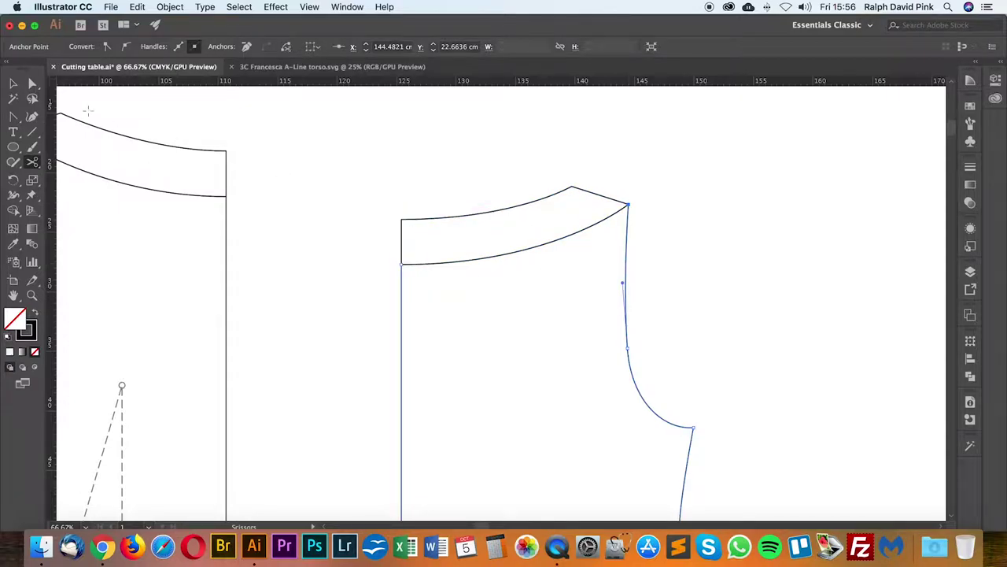
pyautogui.click(35, 85)
pyautogui.moveTo(365, 301); pyautogui.dragTo(570, 382)
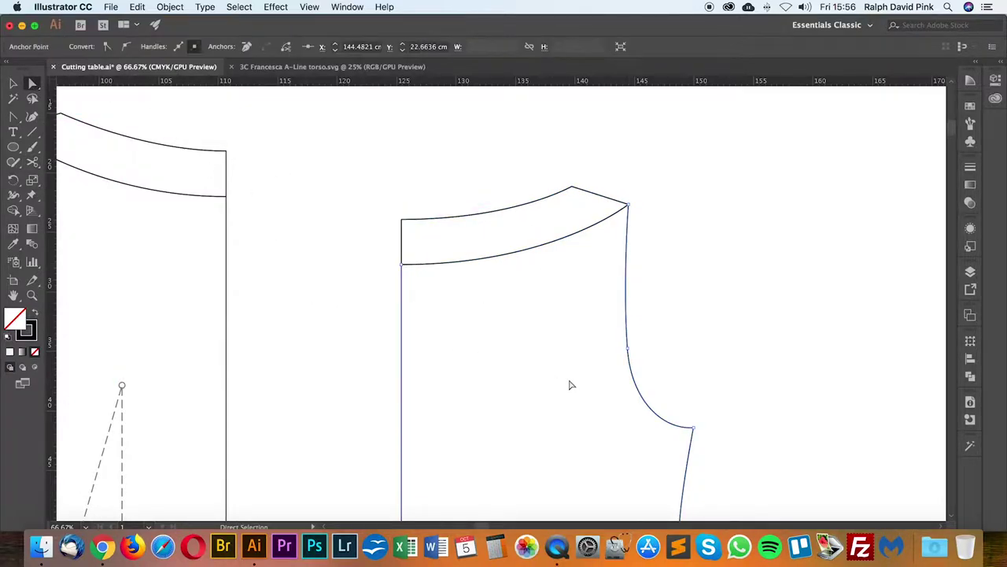
pyautogui.press('Delete')
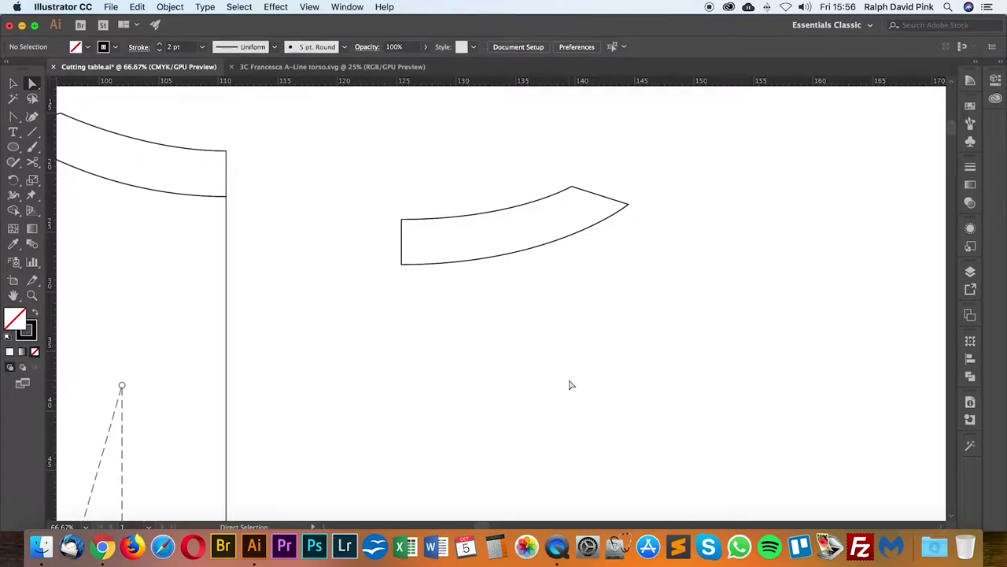
# Step: Join the upper outline and lower curve of the neckline strip at the shoulder tip and the centre line
pyautogui.moveTo(575, 314); pyautogui.dragTo(557, 334)
pyautogui.click(430, 256)
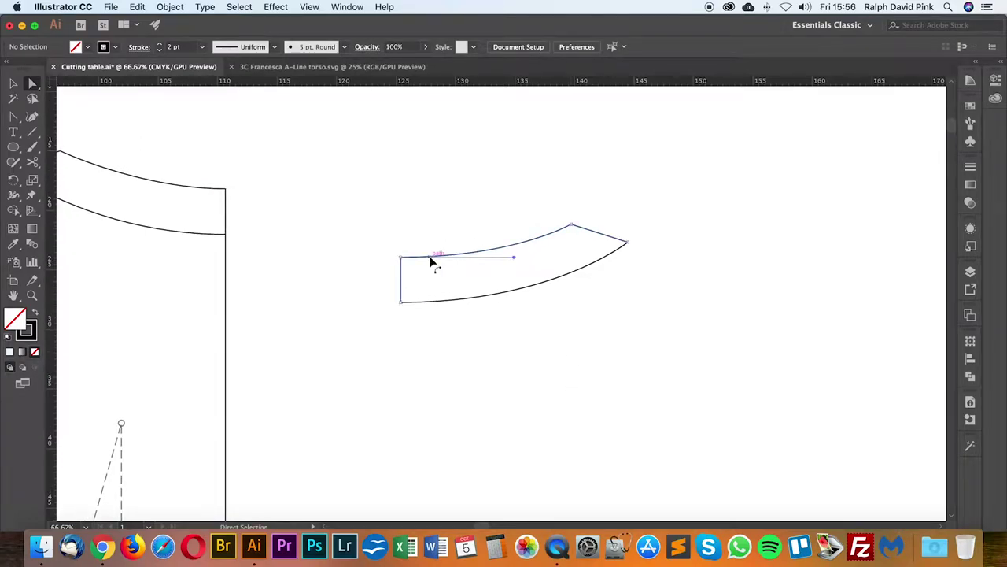
pyautogui.click(497, 295)
pyautogui.click(488, 250)
pyautogui.click(570, 272)
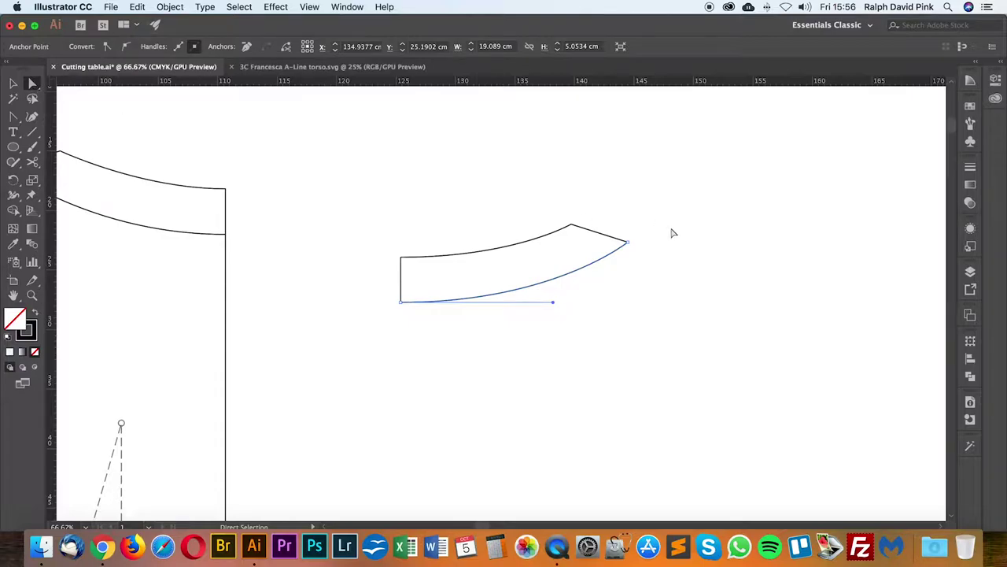
pyautogui.rightClick(628, 246)
pyautogui.click(647, 340)
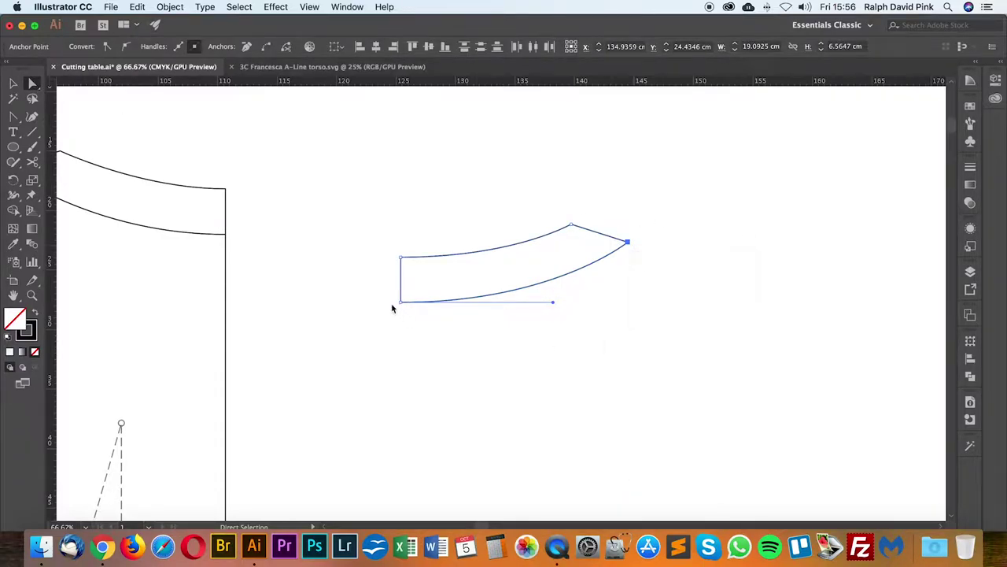
pyautogui.moveTo(381, 291); pyautogui.dragTo(426, 333)
pyautogui.rightClick(426, 333)
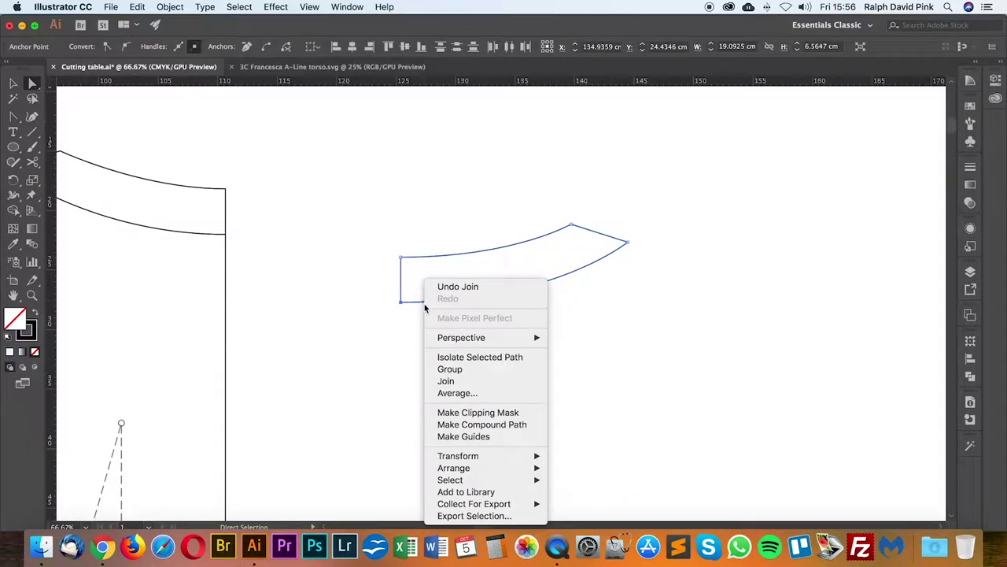
pyautogui.click(448, 381)
pyautogui.click(443, 226)
pyautogui.press('super+minus')
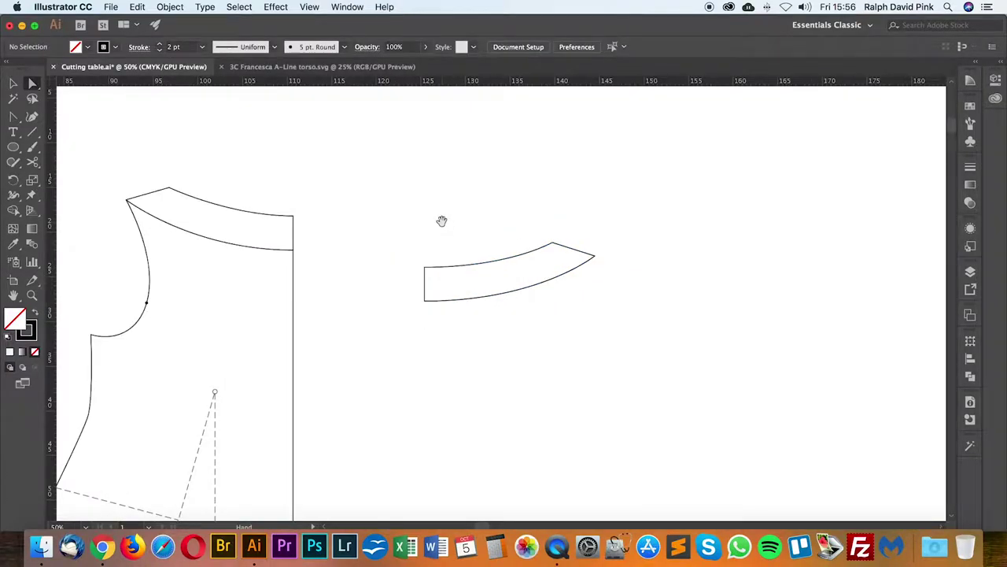
pyautogui.moveTo(441, 218); pyautogui.dragTo(629, 218)
pyautogui.press('v')
pyautogui.press('super+minus')
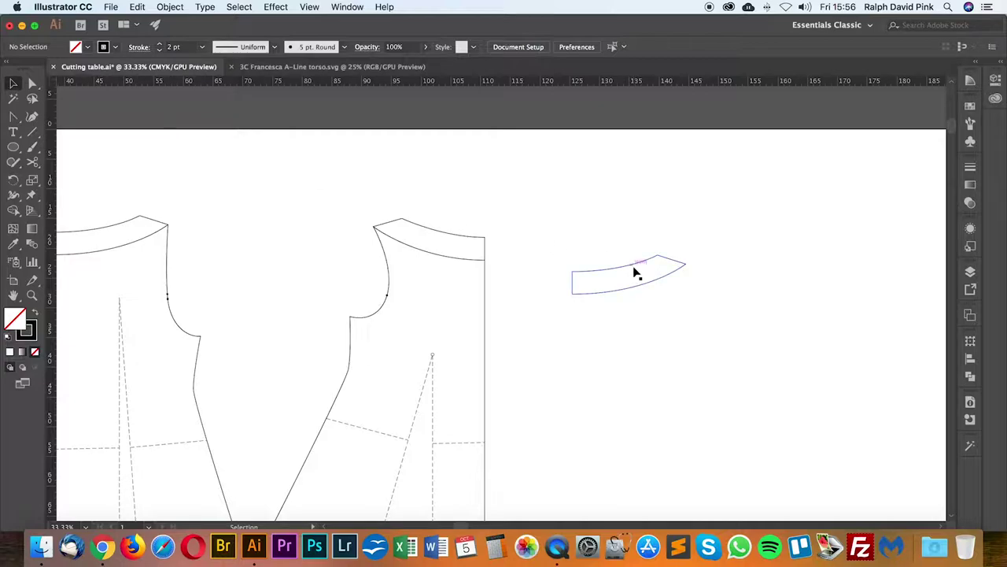
pyautogui.moveTo(636, 273); pyautogui.dragTo(310, 232)
pyautogui.press('super+z')
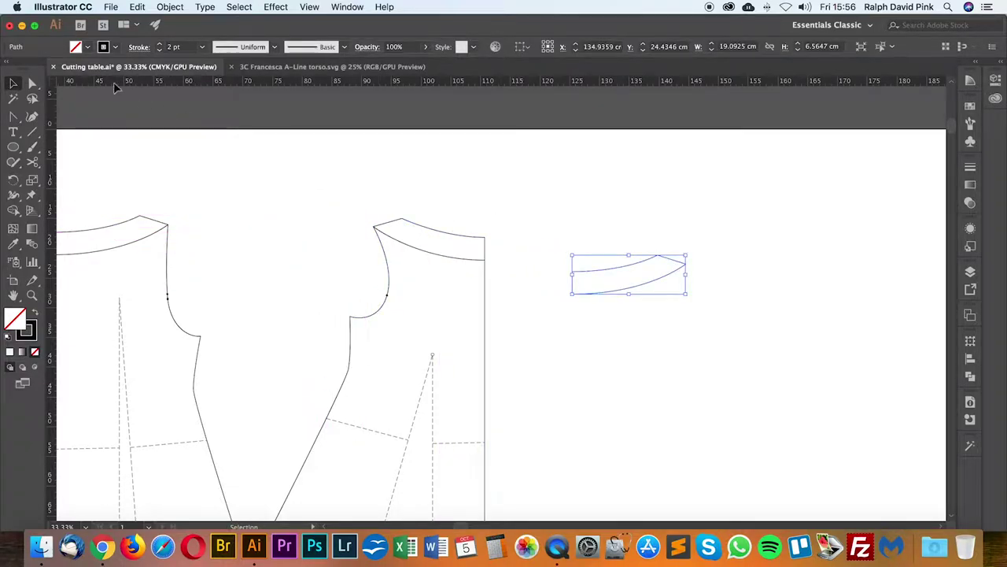
pyautogui.click(31, 84)
pyautogui.click(626, 286)
pyautogui.moveTo(626, 271); pyautogui.dragTo(312, 218)
pyautogui.press('super+z')
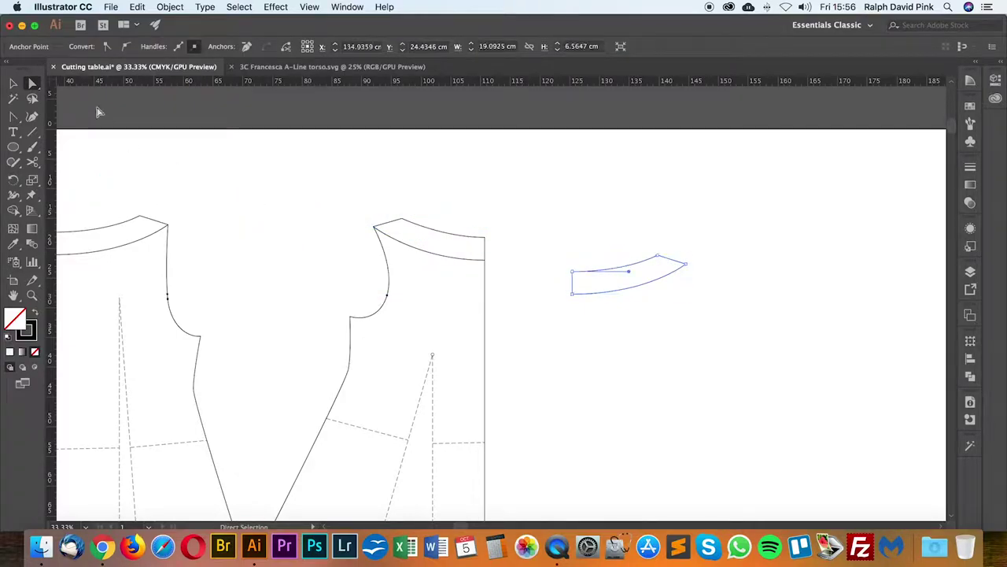
# Step: Move the closed neckline strip onto the original back piece, aligning it exactly with the neckline and shoulder tip
pyautogui.click(14, 83)
pyautogui.click(498, 218)
pyautogui.moveTo(602, 275); pyautogui.dragTo(142, 236)
pyautogui.press('super+equal')
pyautogui.press('super+equal')
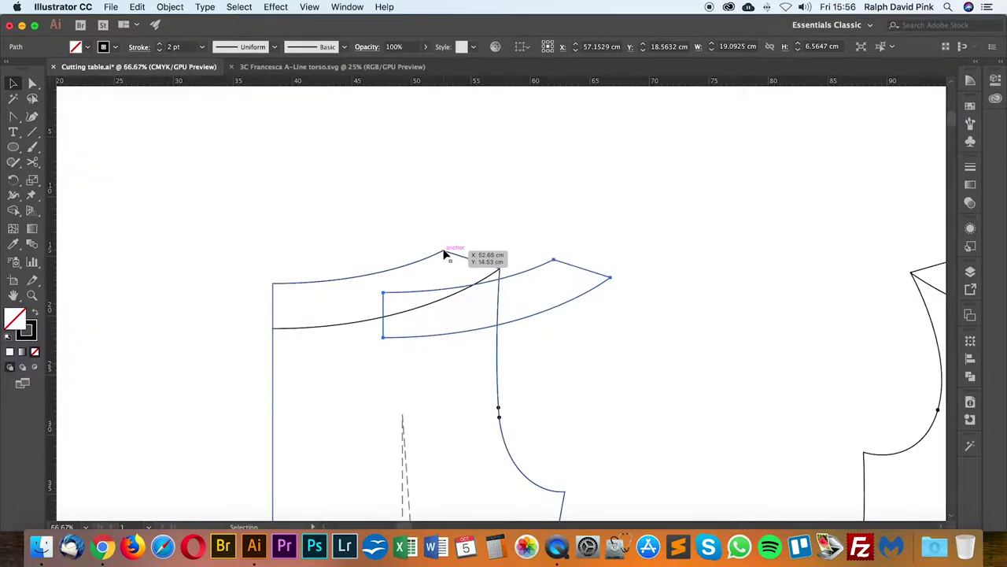
pyautogui.moveTo(441, 293); pyautogui.dragTo(332, 286)
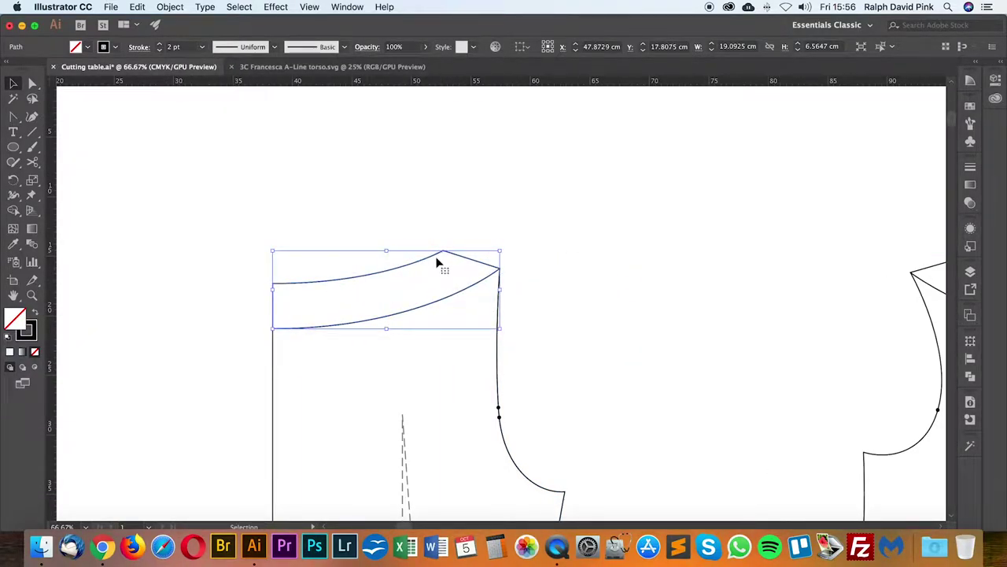
# Step: Move the strip up clear of the back piece and give the piece's curved line the dashed line style of the dart
pyautogui.keyDown('alt'); pyautogui.moveTo(438, 263); pyautogui.dragTo(432, 176); pyautogui.keyUp('alt')
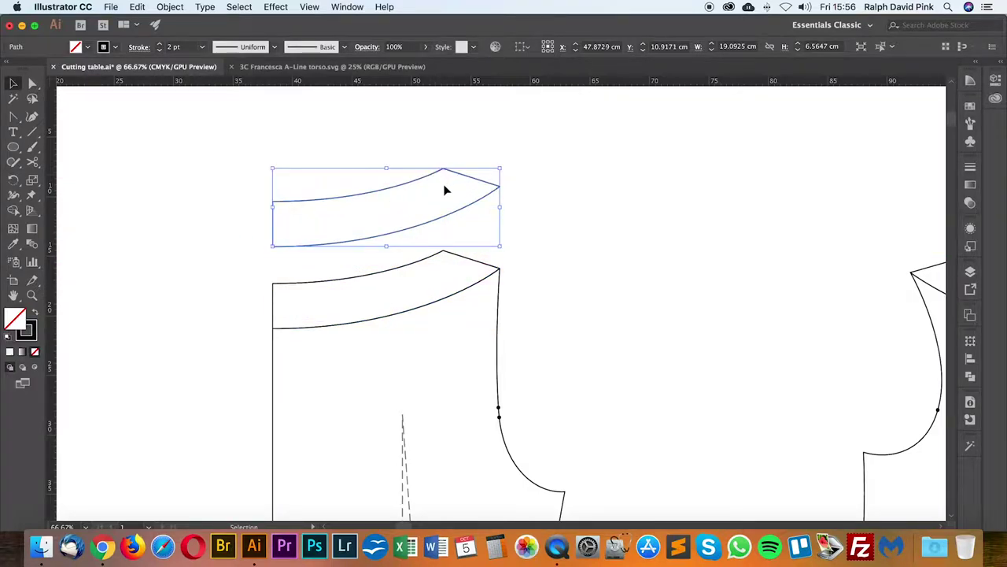
pyautogui.click(31, 84)
pyautogui.click(360, 329)
pyautogui.press('i')
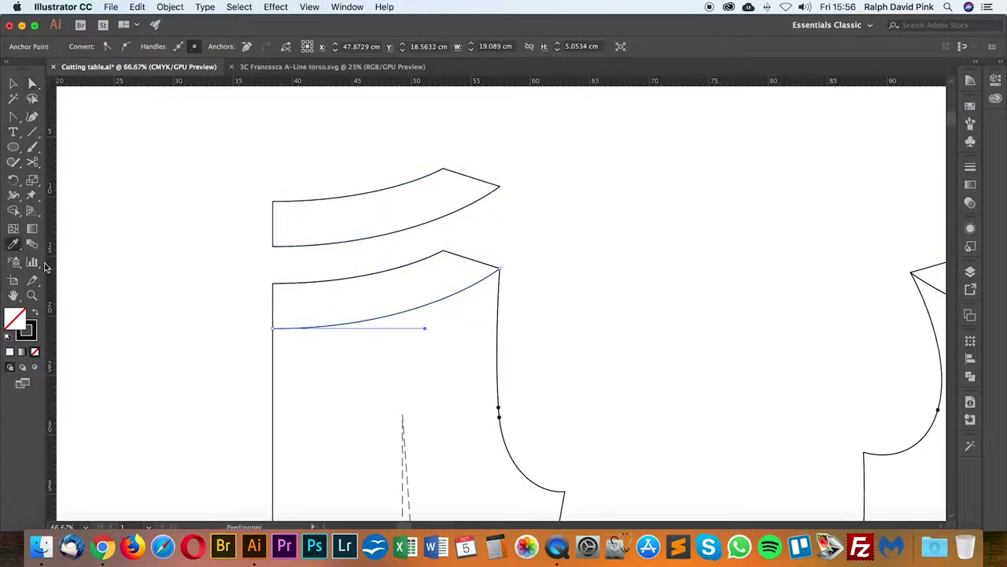
pyautogui.moveTo(611, 400); pyautogui.dragTo(556, 355)
pyautogui.click(356, 401)
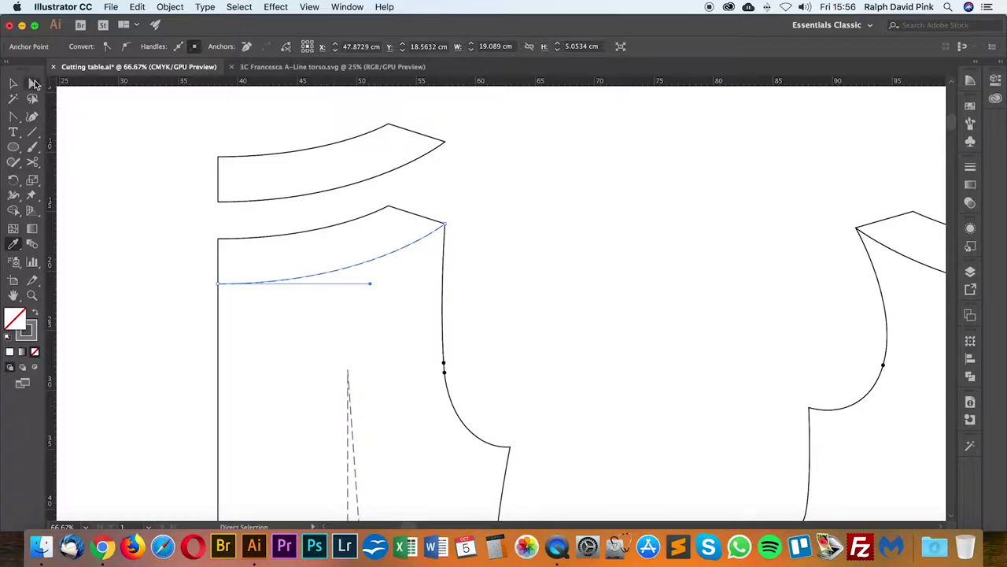
pyautogui.click(34, 83)
pyautogui.click(523, 238)
pyautogui.moveTo(524, 238); pyautogui.dragTo(564, 274)
# Step: Move the neckline strip straight back down so it covers the dashed curve at the top of the back piece
pyautogui.press('v')
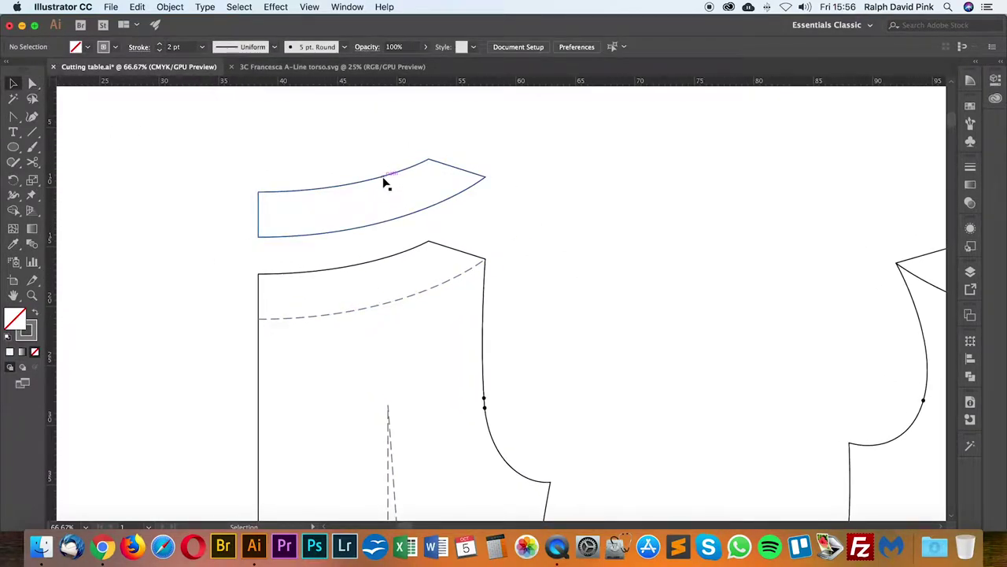
pyautogui.moveTo(385, 184); pyautogui.dragTo(384, 263)
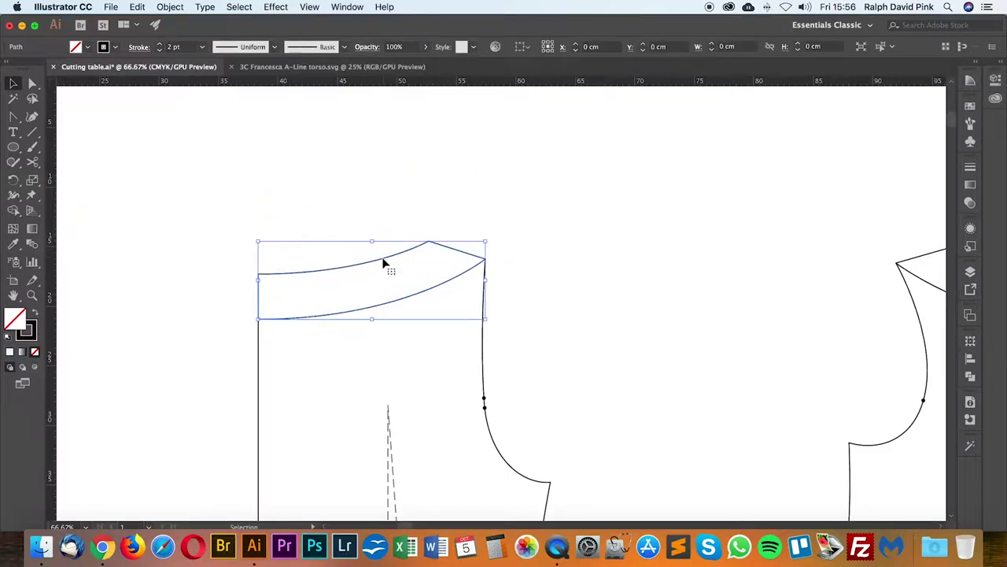
pyautogui.click(507, 196)
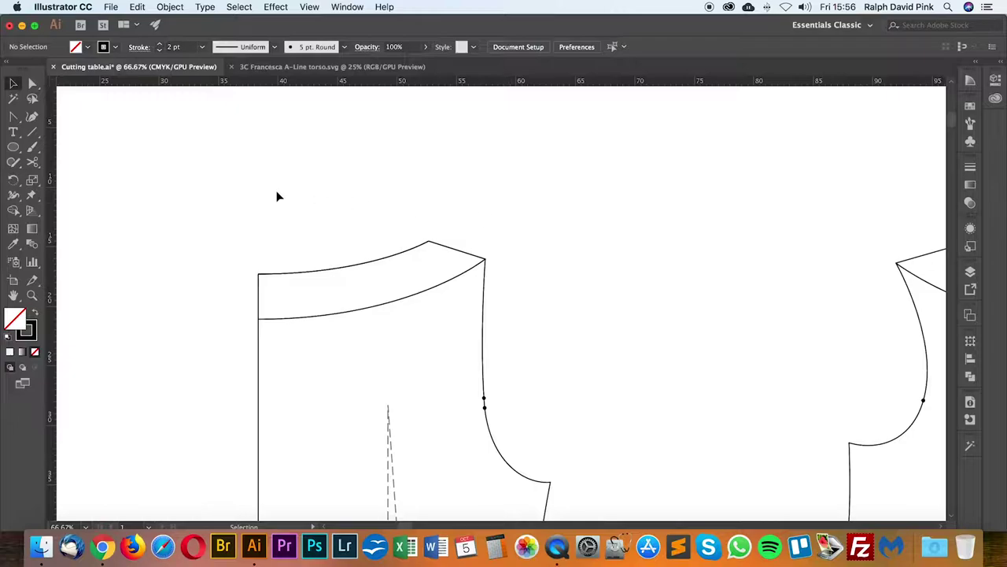
# Step: Copy the notch dot from the Key and place it near the middle of the back strip's upper neckline edge
pyautogui.press('super+minus')
pyautogui.moveTo(263, 189); pyautogui.dragTo(299, 216)
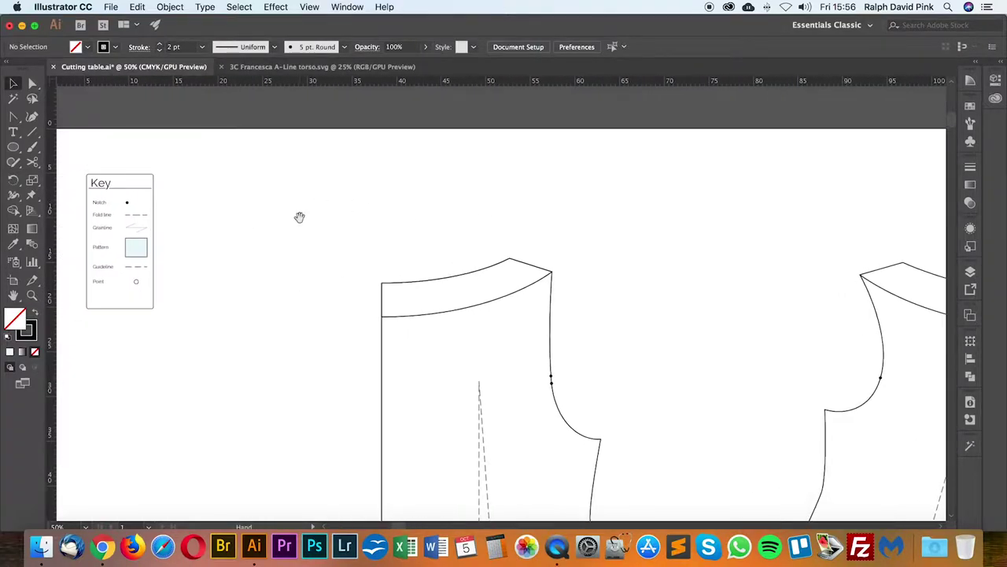
pyautogui.click(127, 203)
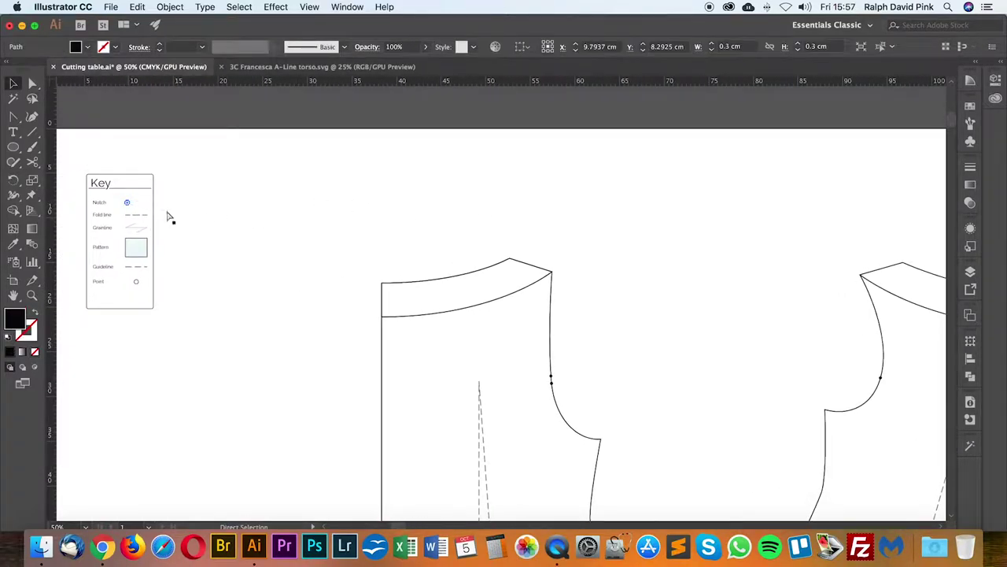
pyautogui.click(437, 230)
pyautogui.click(127, 201)
pyautogui.click(441, 209)
pyautogui.press('super+equal')
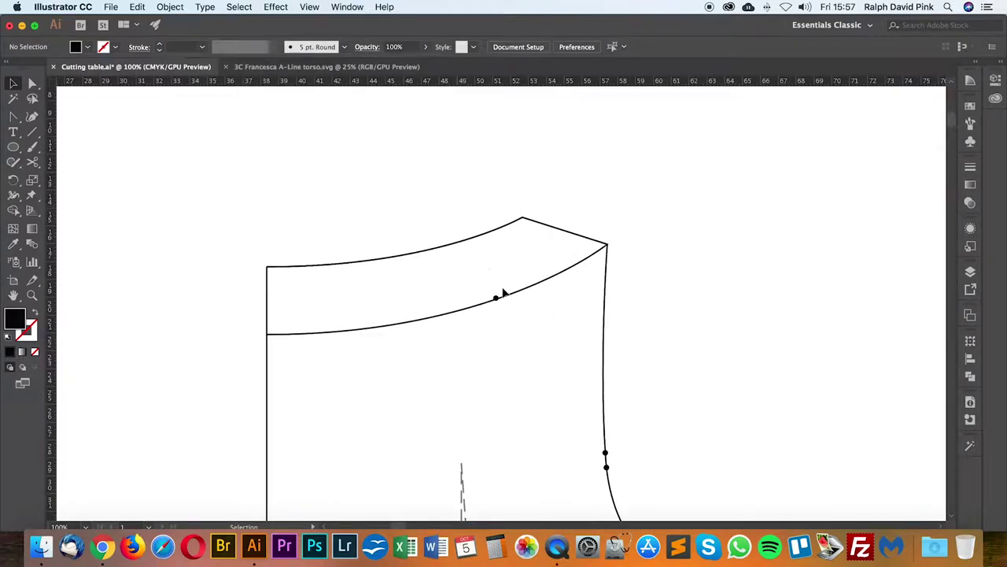
pyautogui.moveTo(496, 299); pyautogui.dragTo(406, 254)
pyautogui.click(437, 228)
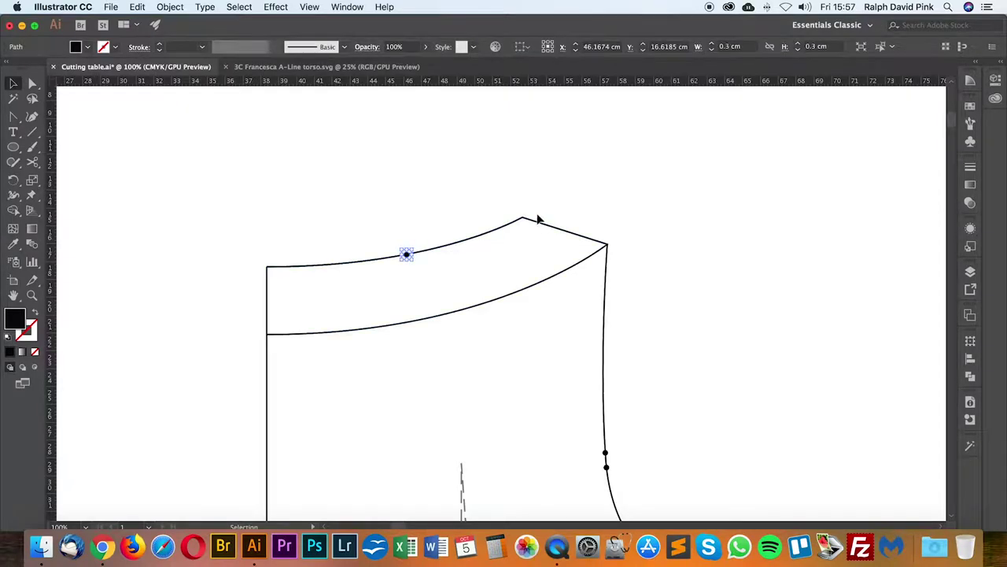
# Step: Shift the notch dot slightly along the upper neckline edge towards the shoulder, keeping it centred on the line
pyautogui.press('super+equal')
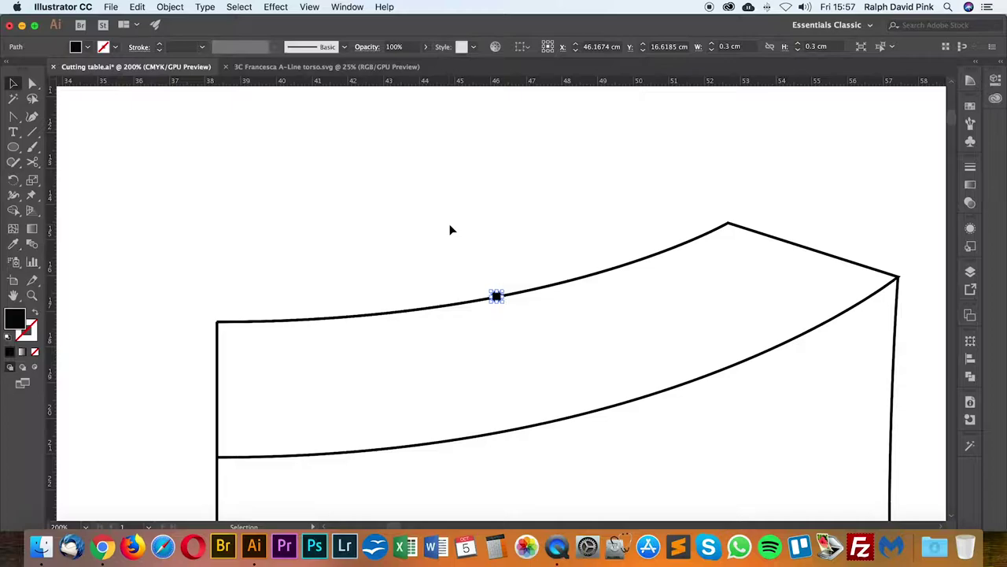
pyautogui.press('super+minus')
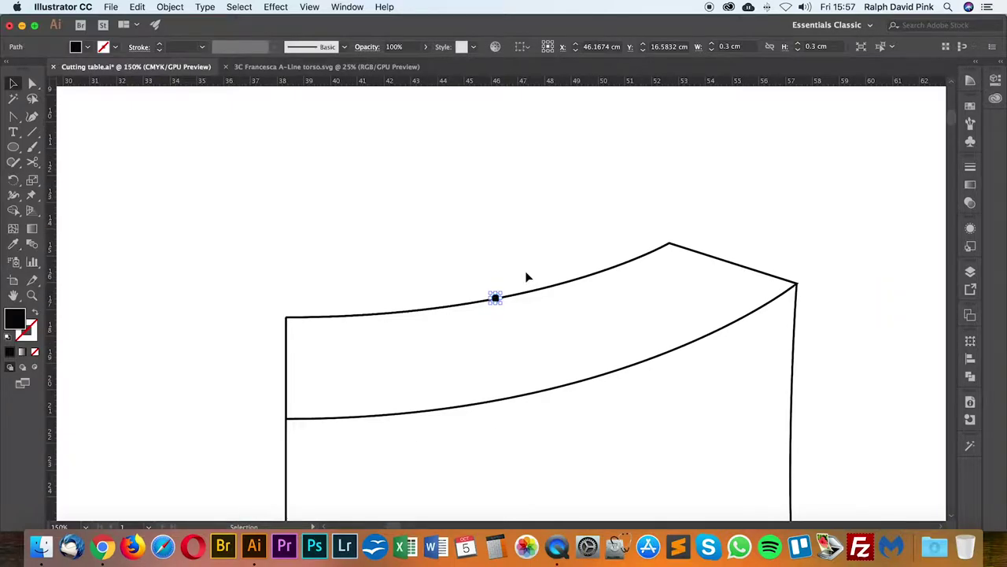
pyautogui.click(527, 272)
pyautogui.press('super+equal')
pyautogui.press('super+equal')
pyautogui.click(495, 297)
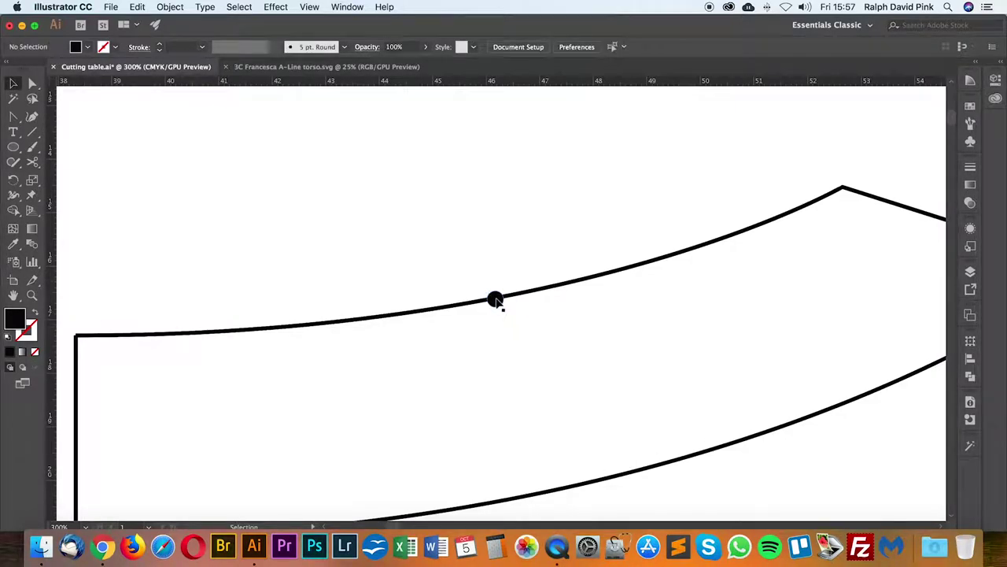
pyautogui.moveTo(495, 299)
pyautogui.mouseDown()
pyautogui.moveTo(580, 329)
pyautogui.moveTo(501, 299)
pyautogui.mouseUp()
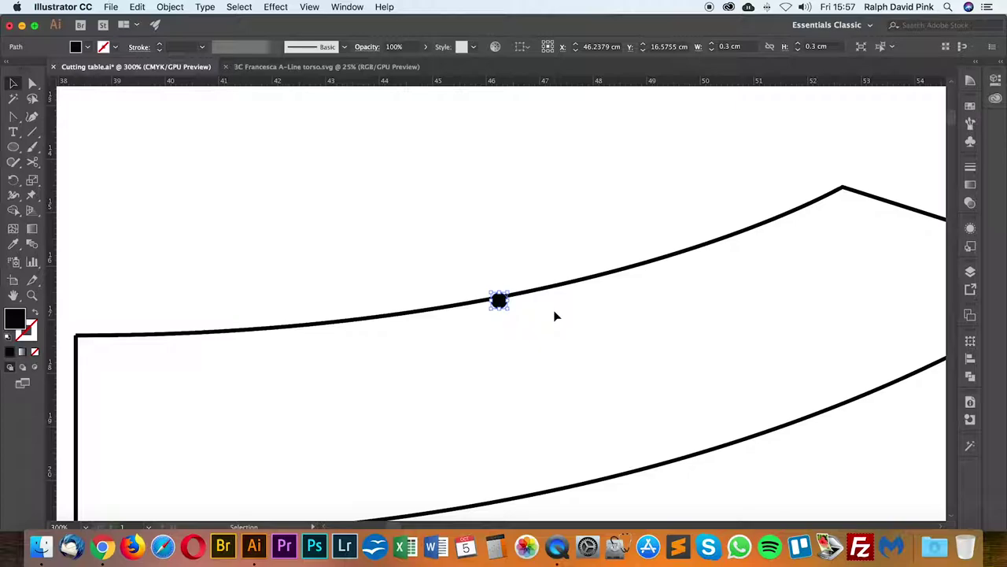
pyautogui.click(560, 318)
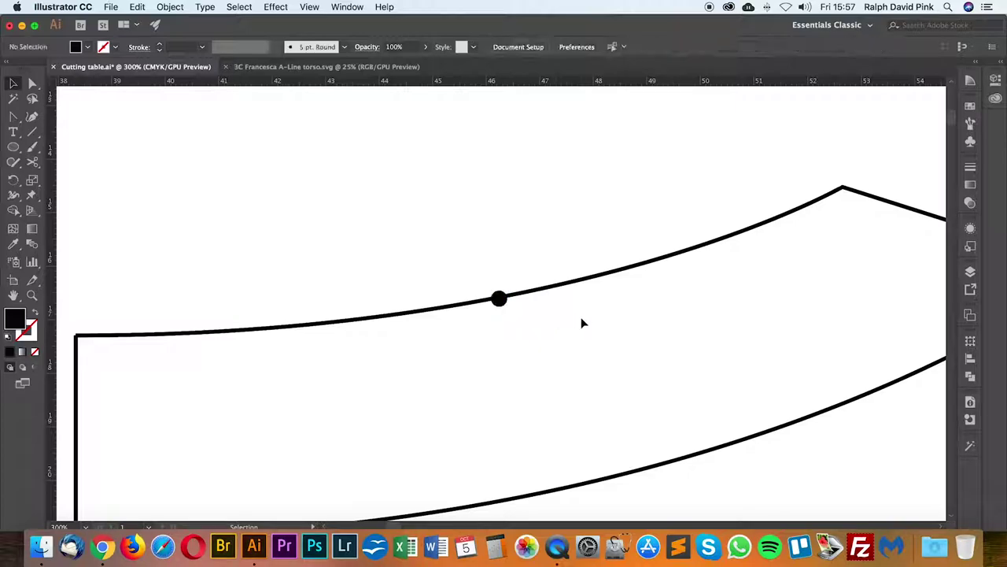
# Step: Fine-tune the notch dot on the back neckline edge to about X 46.24 cm, Y 16.61 cm
pyautogui.press('super+1')
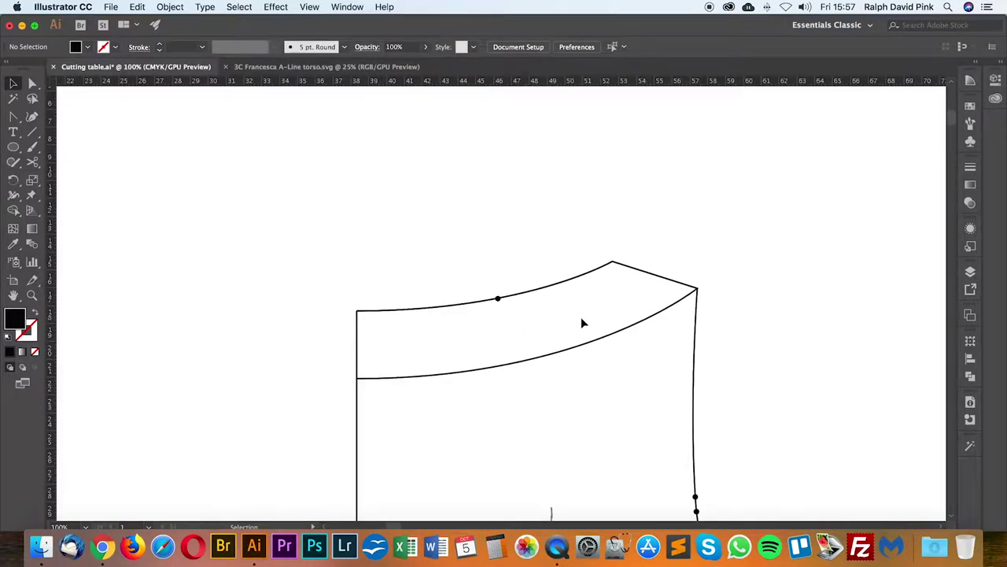
pyautogui.click(498, 299)
pyautogui.click(527, 249)
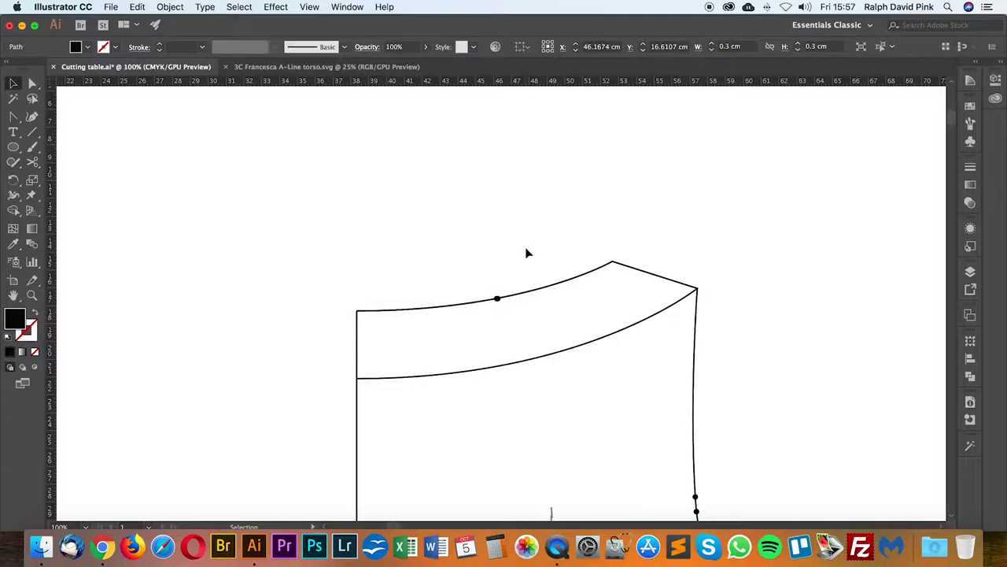
pyautogui.press('super+equal')
pyautogui.press('super+equal')
pyautogui.press('super+equal')
pyautogui.moveTo(486, 296); pyautogui.dragTo(507, 309)
pyautogui.press('super+minus')
pyautogui.press('super+minus')
pyautogui.press('super+minus')
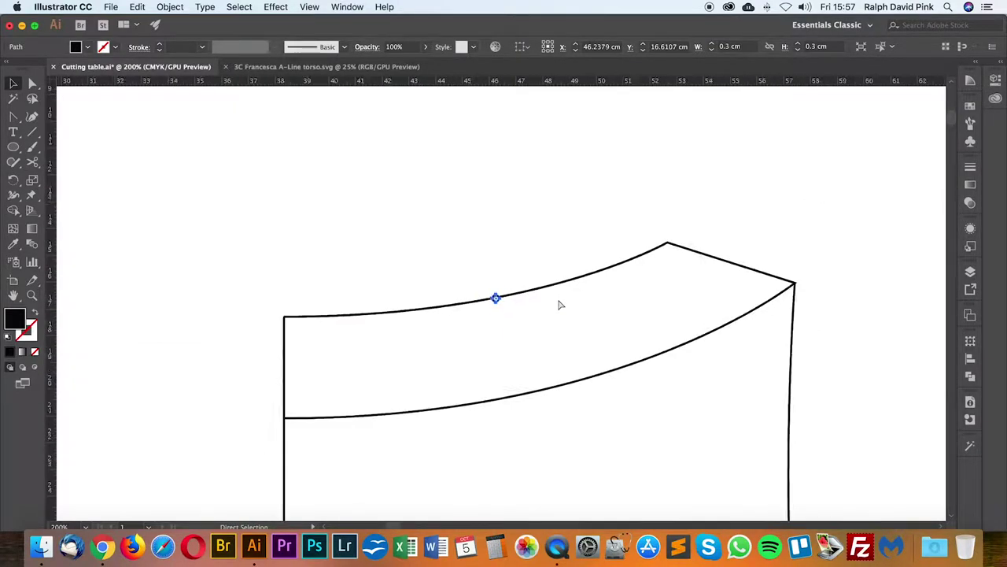
pyautogui.keyDown('super'); pyautogui.click(529, 259); pyautogui.keyUp('super')
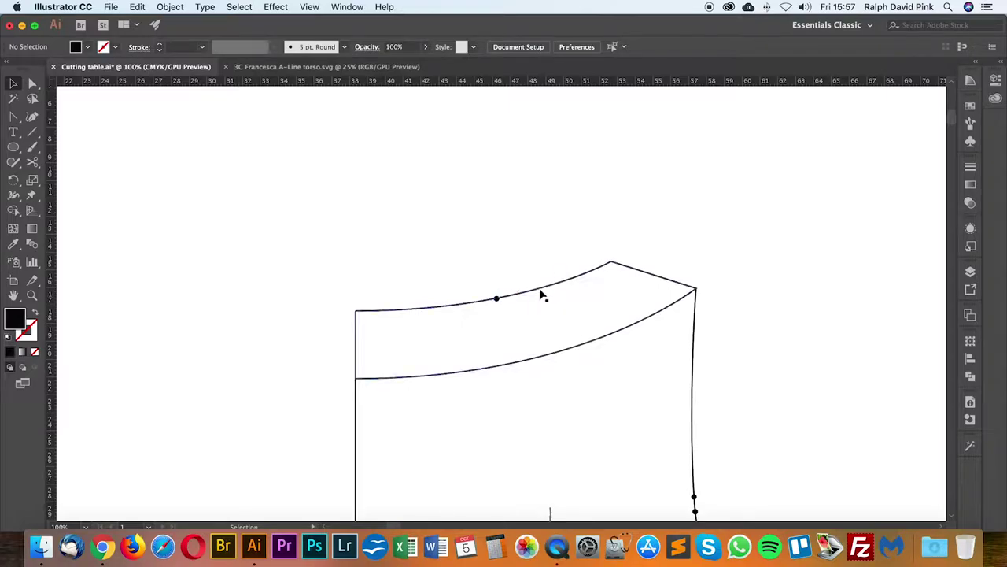
pyautogui.scroll(-3, 542, 293)
pyautogui.hscroll(3, 542, 292)
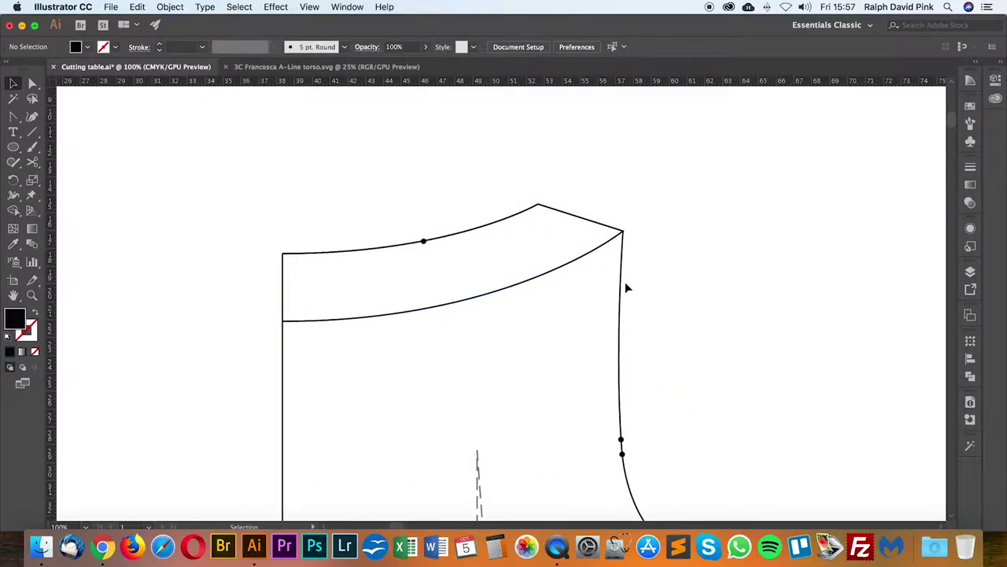
pyautogui.scroll(1, 626, 288)
pyautogui.hscroll(-3, 626, 288)
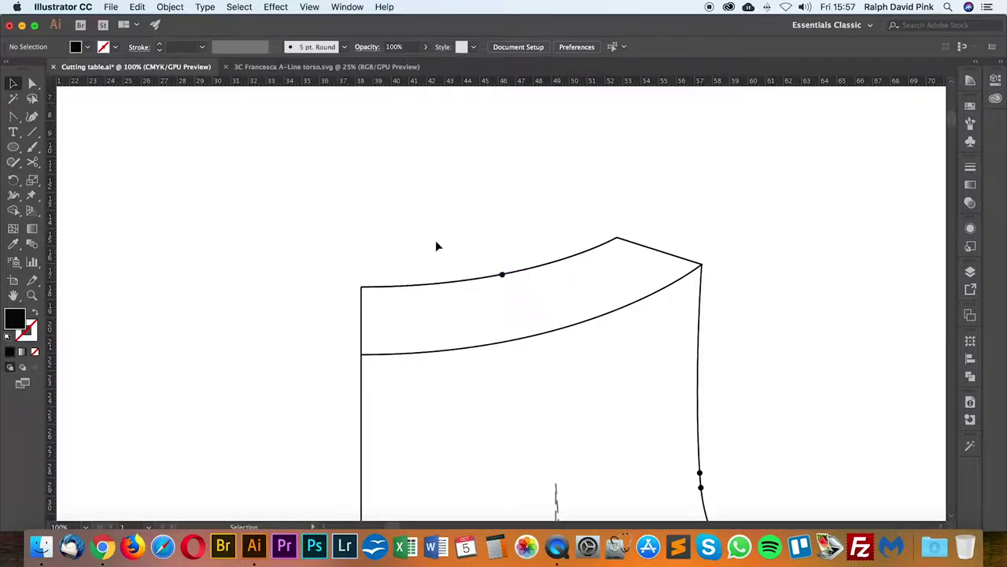
# Step: Move the back neckline strip and its notch dot straight up above the back piece, leaving a copy of the notch on the piece
pyautogui.click(503, 275)
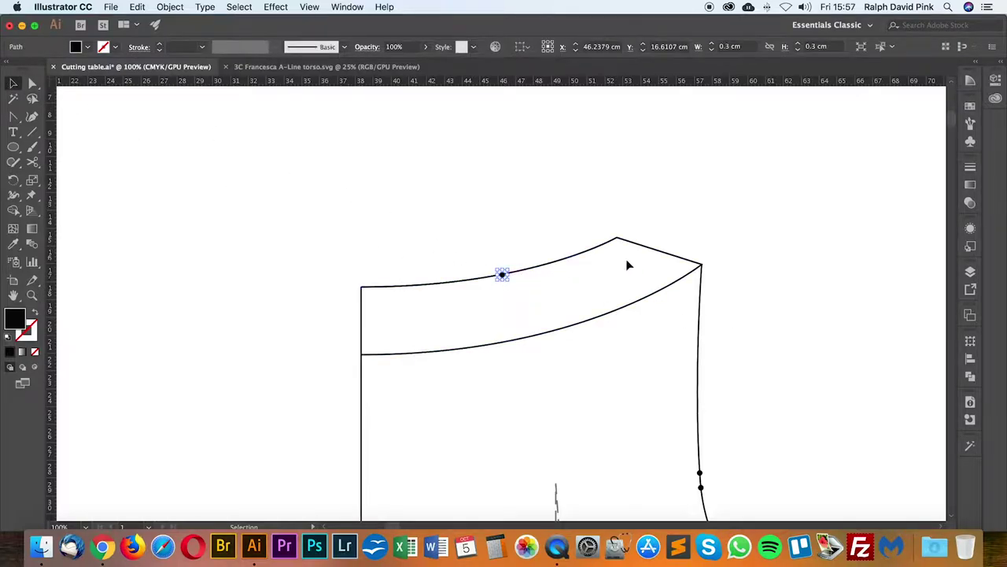
pyautogui.click(554, 263)
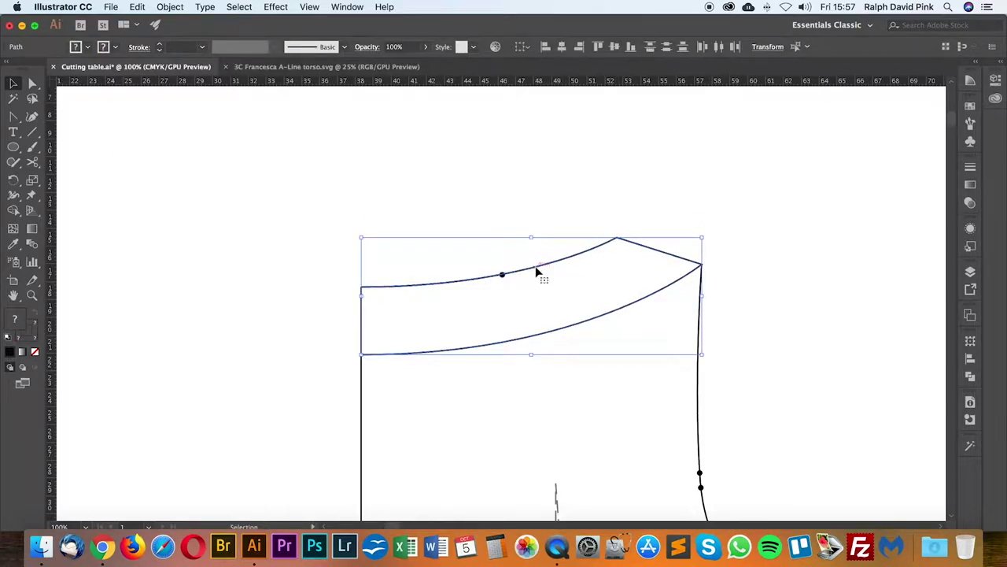
pyautogui.moveTo(537, 267); pyautogui.dragTo(540, 154)
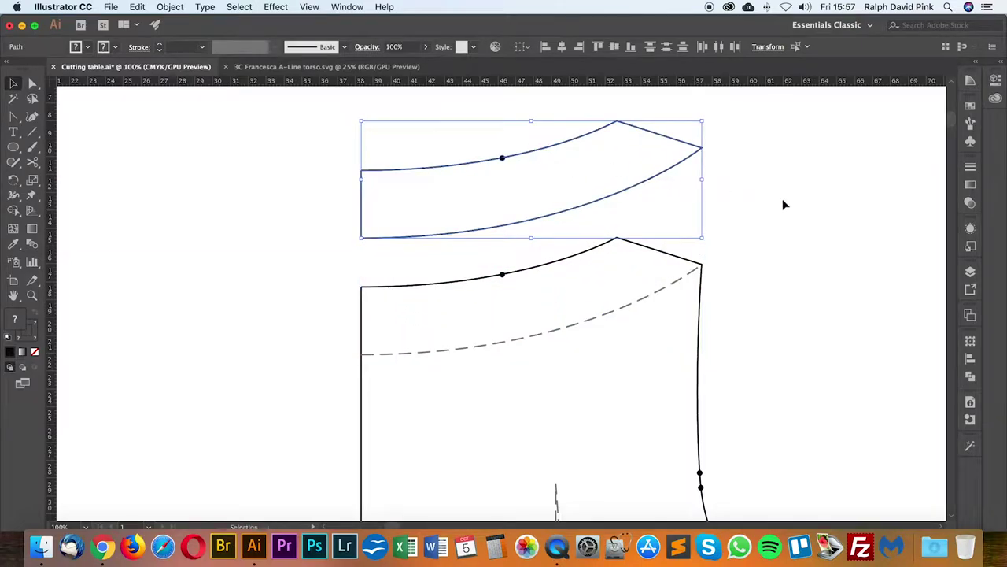
pyautogui.click(795, 206)
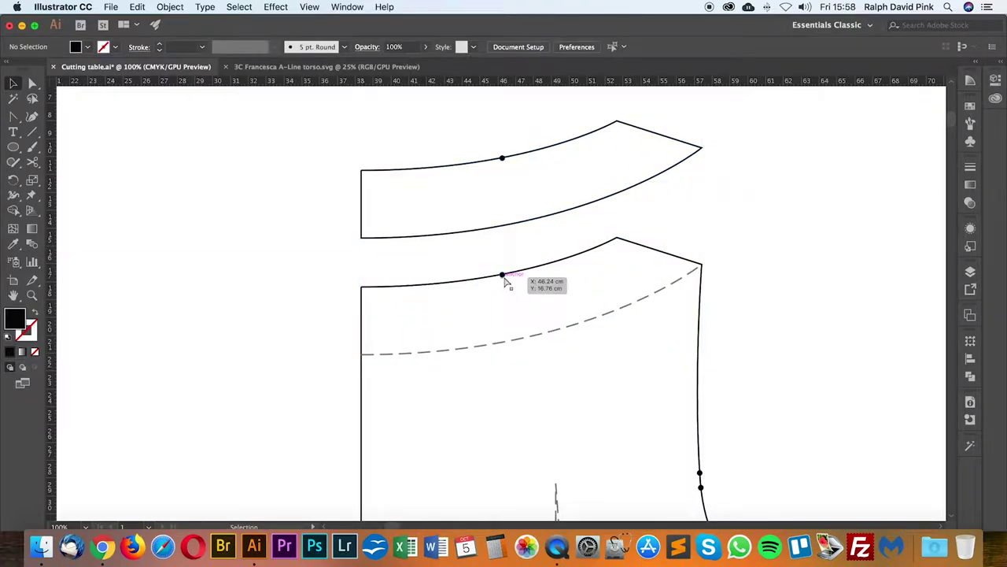
# Step: Group the back neckline strip with its notch dot, and group the back piece outline with its neckline notch
pyautogui.press('super+minus')
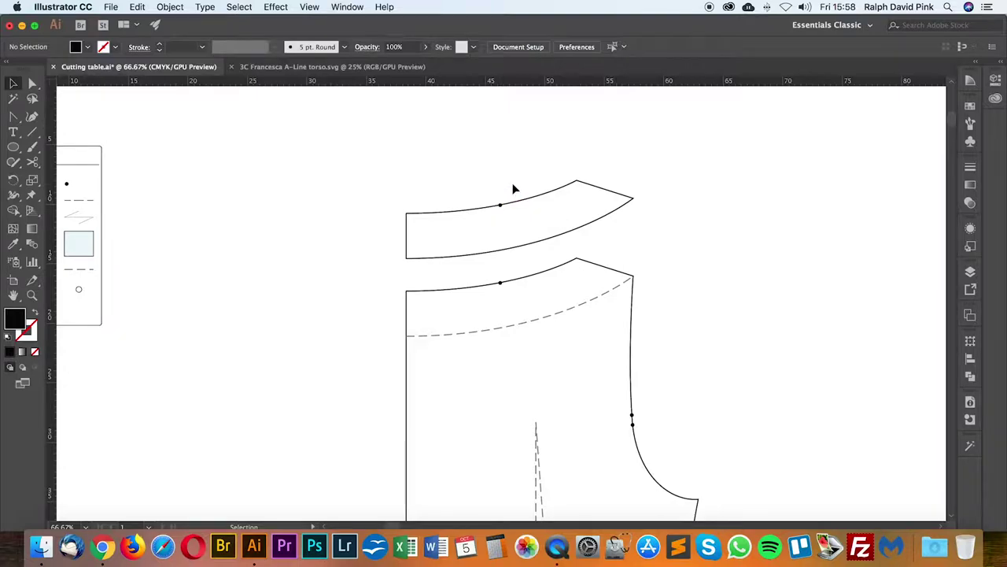
pyautogui.click(535, 225)
pyautogui.click(170, 7)
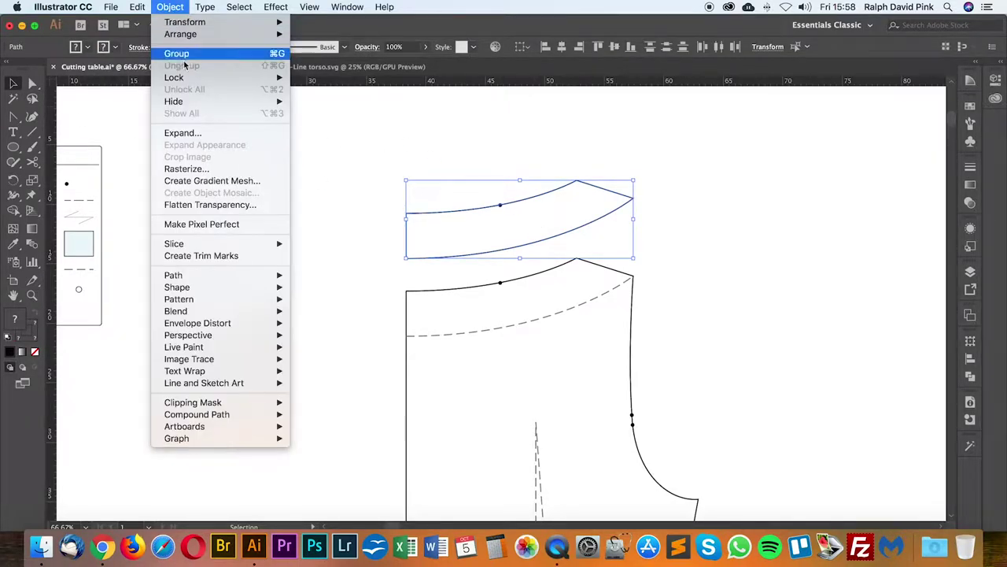
pyautogui.click(479, 266)
pyautogui.click(485, 277)
pyautogui.click(513, 298)
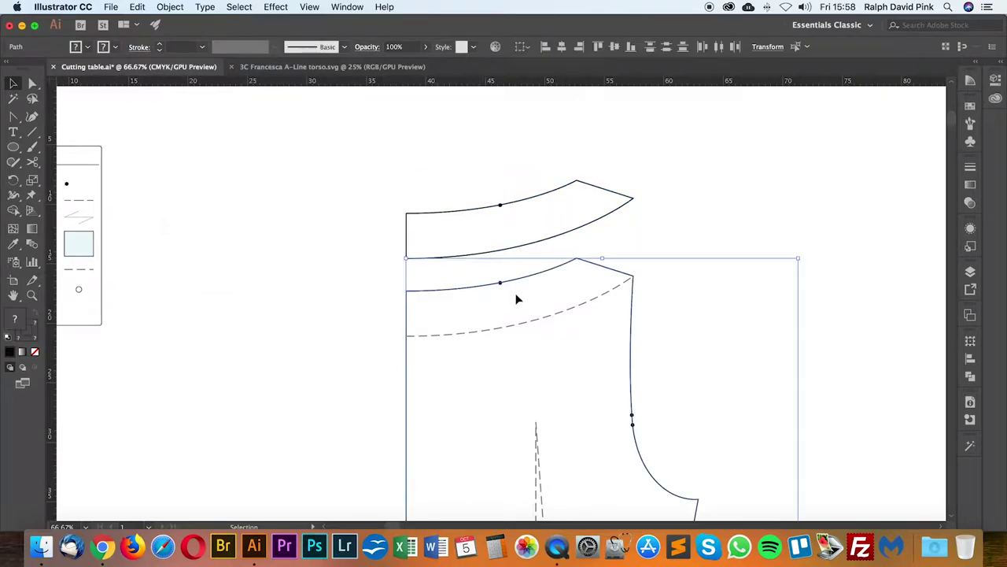
pyautogui.click(171, 7)
pyautogui.click(178, 53)
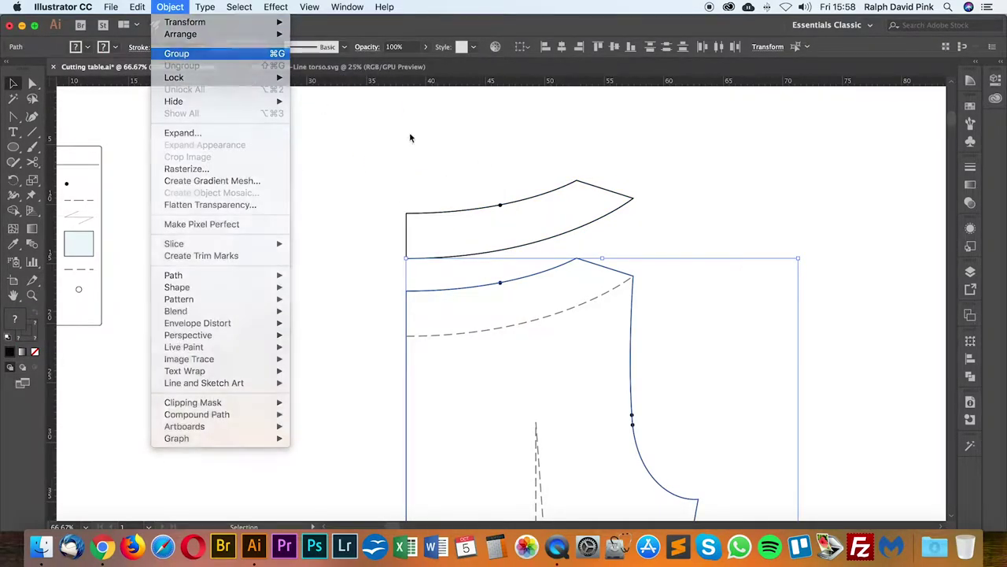
# Step: Test the strip's grouping by moving it up and to the right, and undo the second move towards the back piece
pyautogui.click(695, 210)
pyautogui.moveTo(576, 233); pyautogui.dragTo(672, 203)
pyautogui.moveTo(597, 175); pyautogui.dragTo(504, 285)
pyautogui.press('super+z')
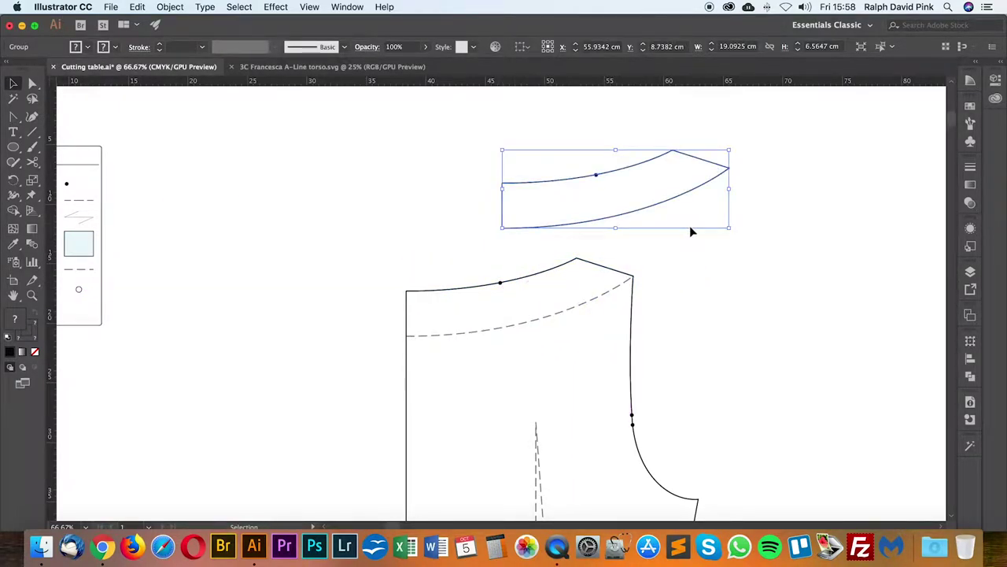
pyautogui.click(691, 231)
# Step: Move the grouped neckline strip so it sits just above the back piece, aligned with the piece's centre back and shoulder point
pyautogui.press('super+minus')
pyautogui.press('super+minus')
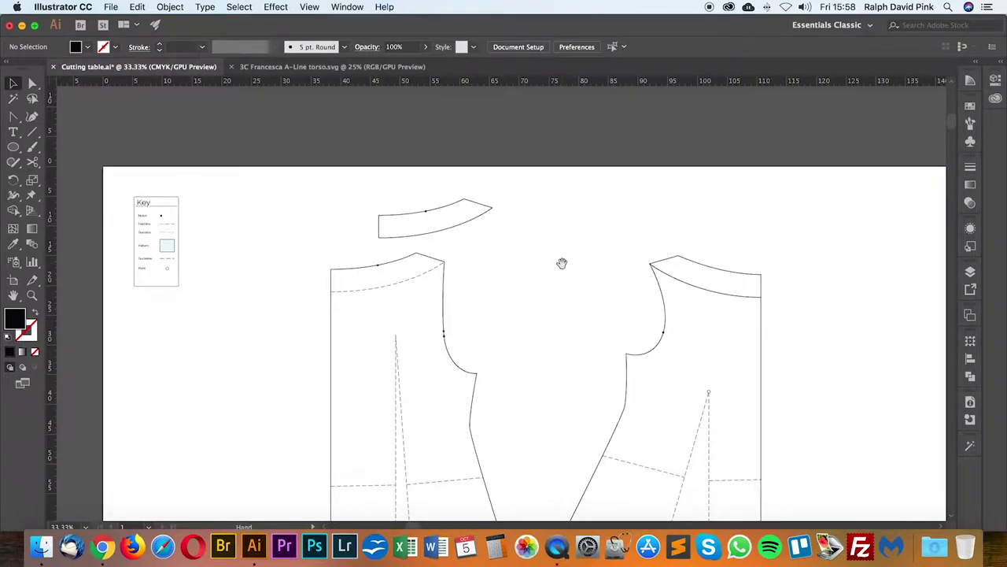
pyautogui.moveTo(562, 263); pyautogui.dragTo(371, 239)
pyautogui.moveTo(391, 285); pyautogui.dragTo(335, 272)
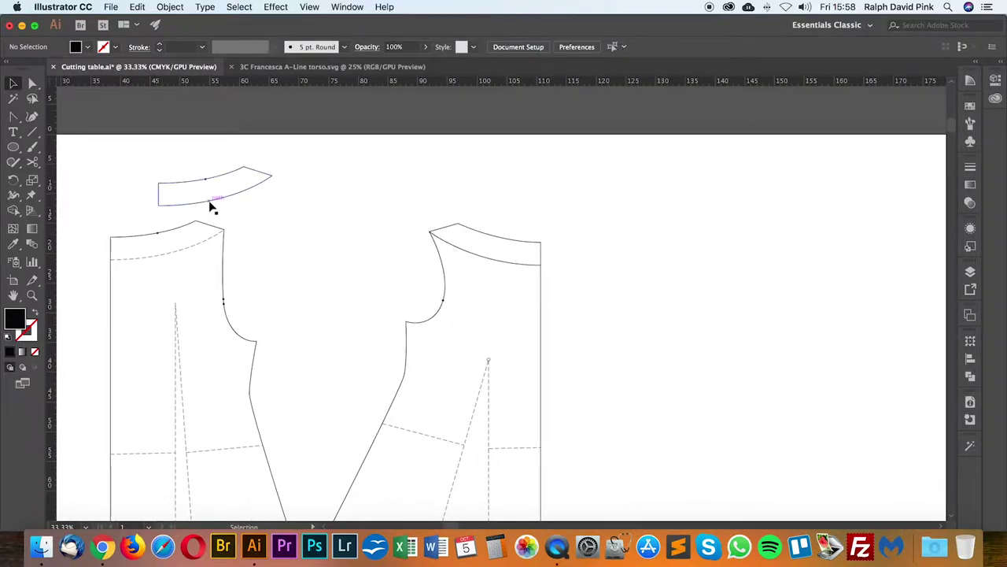
pyautogui.moveTo(209, 201); pyautogui.dragTo(161, 211)
pyautogui.click(589, 307)
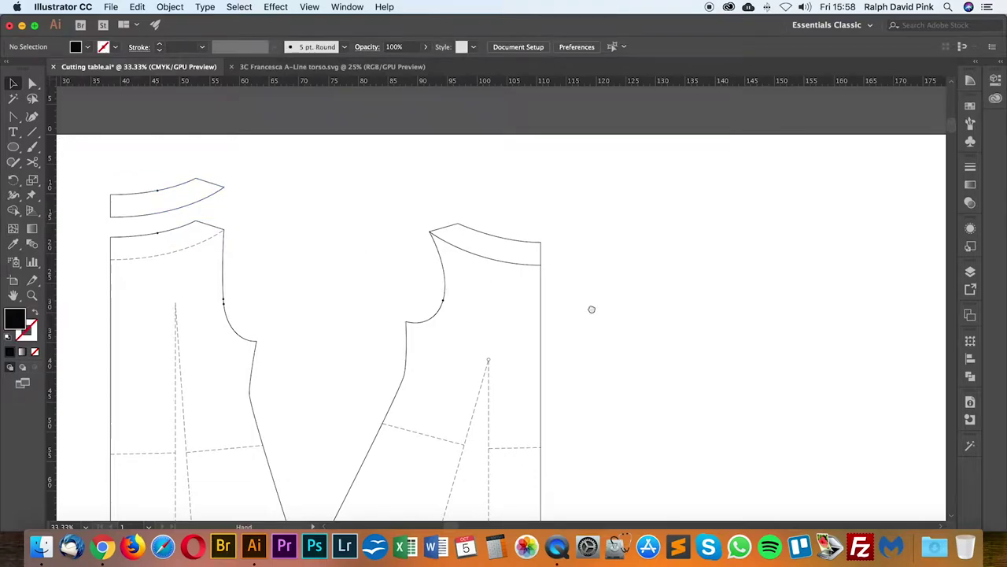
# Step: Apply the dashed dart line's style to the curved neckline seam on the front piece using the Eyedropper
pyautogui.moveTo(592, 310); pyautogui.dragTo(679, 316)
pyautogui.press('super+plus')
pyautogui.press('super+plus')
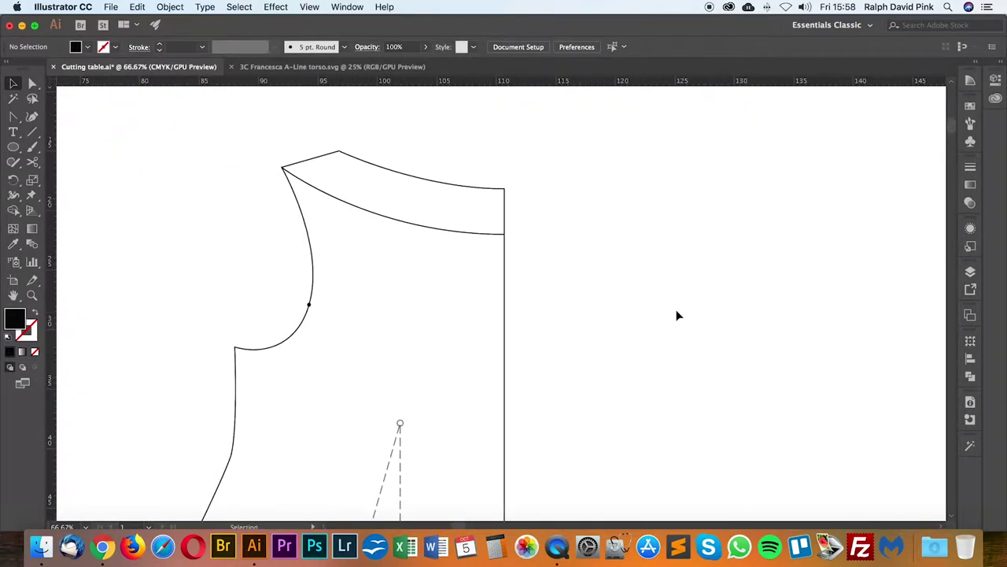
pyautogui.click(461, 232)
pyautogui.click(571, 220)
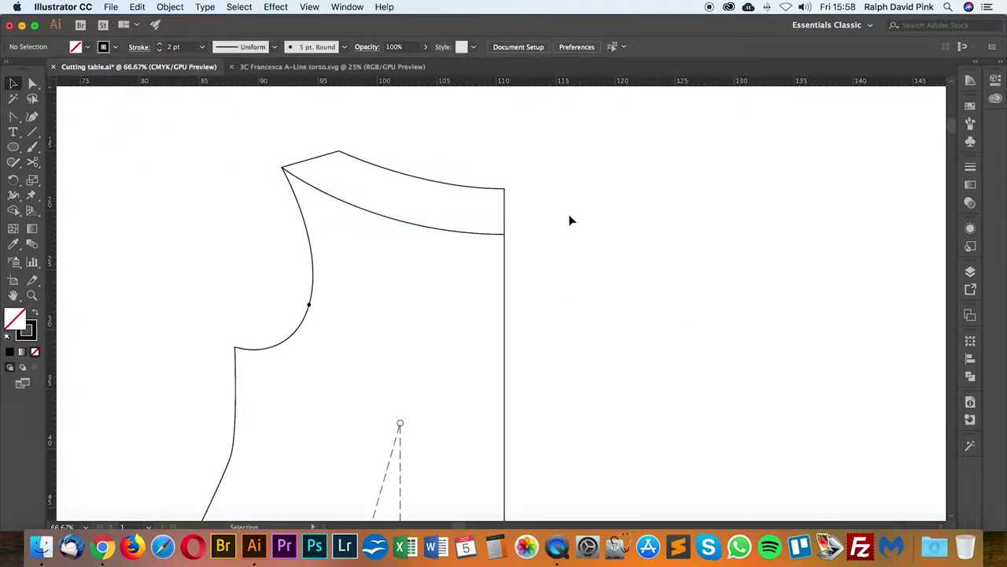
pyautogui.click(462, 240)
pyautogui.press('i')
pyautogui.hscroll(-5, 566, 425)
pyautogui.scroll(-1, 566, 425)
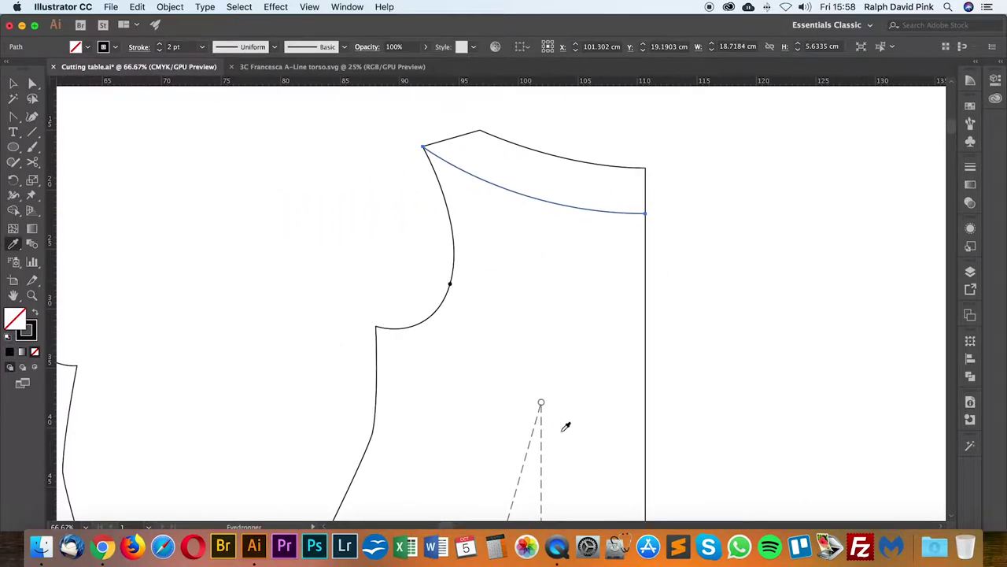
pyautogui.press('v')
pyautogui.moveTo(714, 332); pyautogui.dragTo(626, 366)
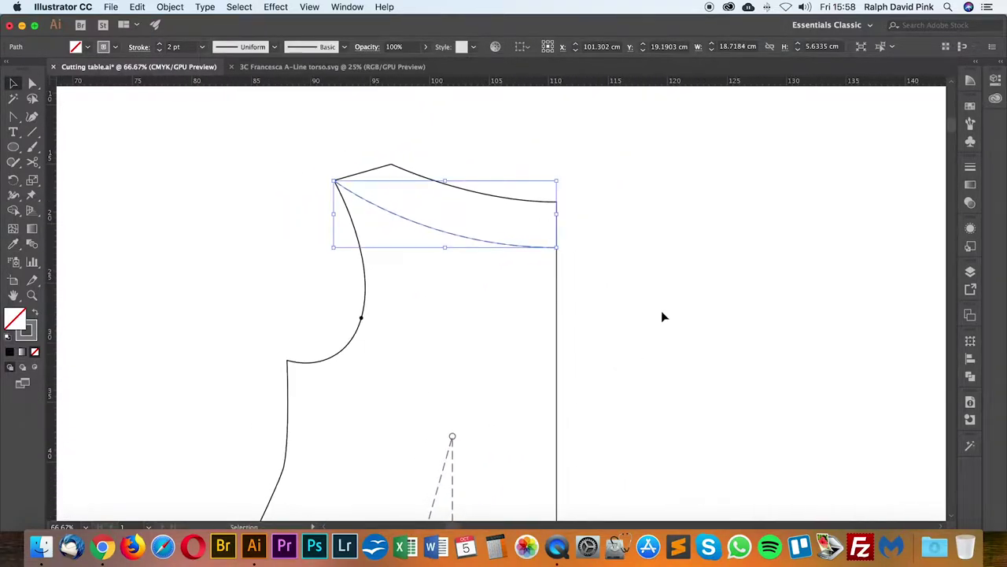
pyautogui.click(662, 312)
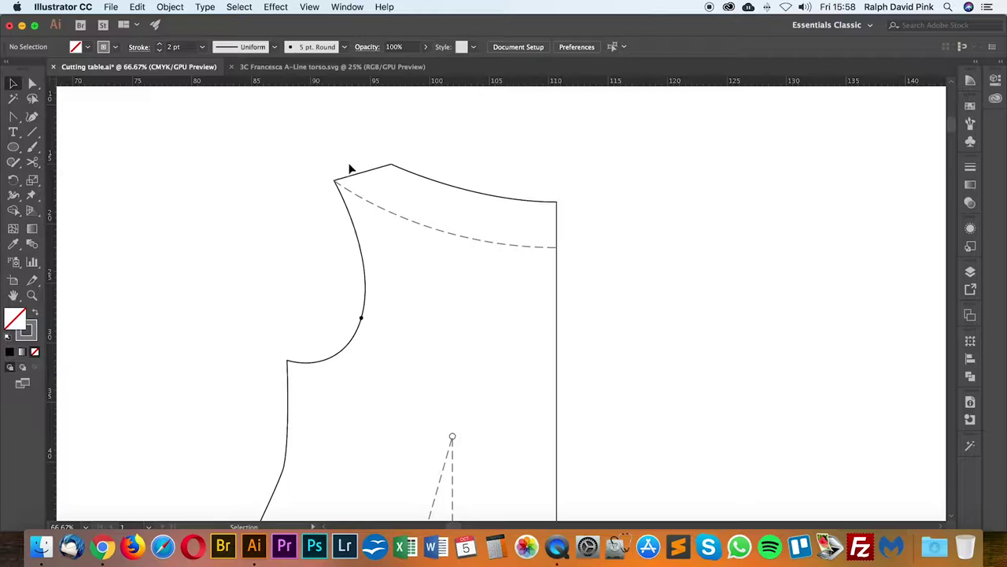
# Step: Copy the front piece's upper outline together with the dashed neckline curve and place the duplicate to the right of the front piece
pyautogui.moveTo(580, 254); pyautogui.dragTo(595, 265)
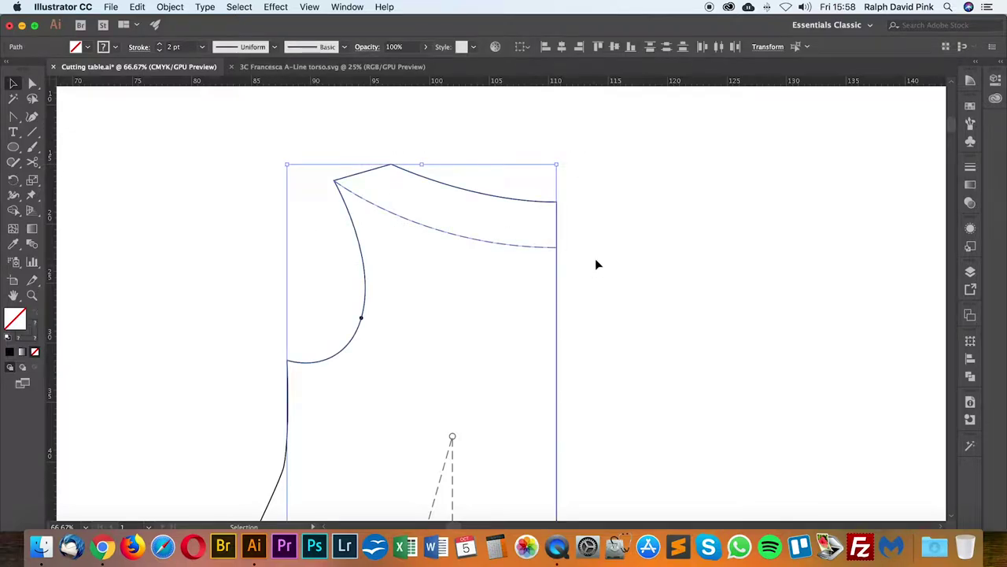
pyautogui.press('super+c')
pyautogui.press('super+v')
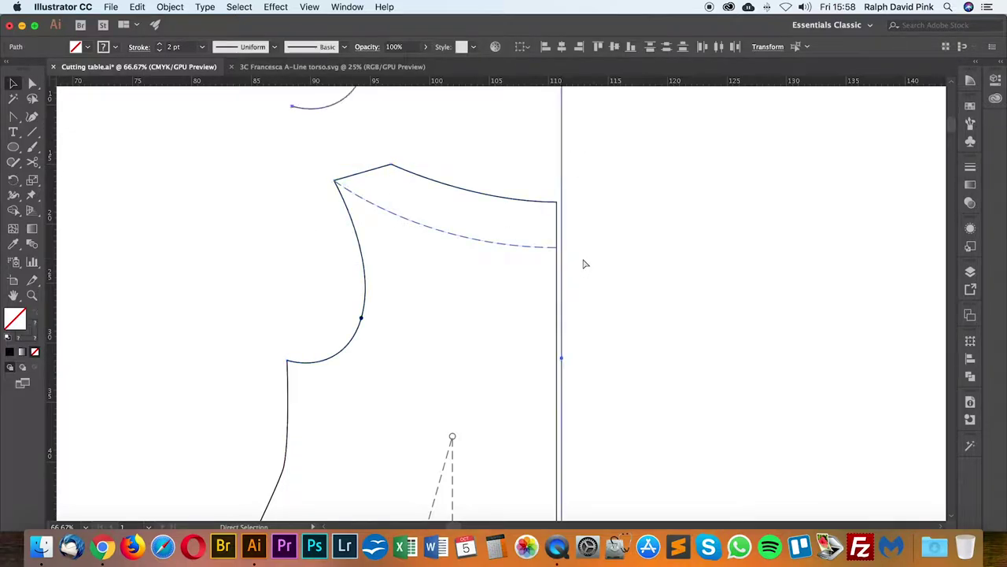
pyautogui.moveTo(353, 106); pyautogui.dragTo(725, 313)
pyautogui.hscroll(5, 669, 339)
pyautogui.scroll(1, 669, 339)
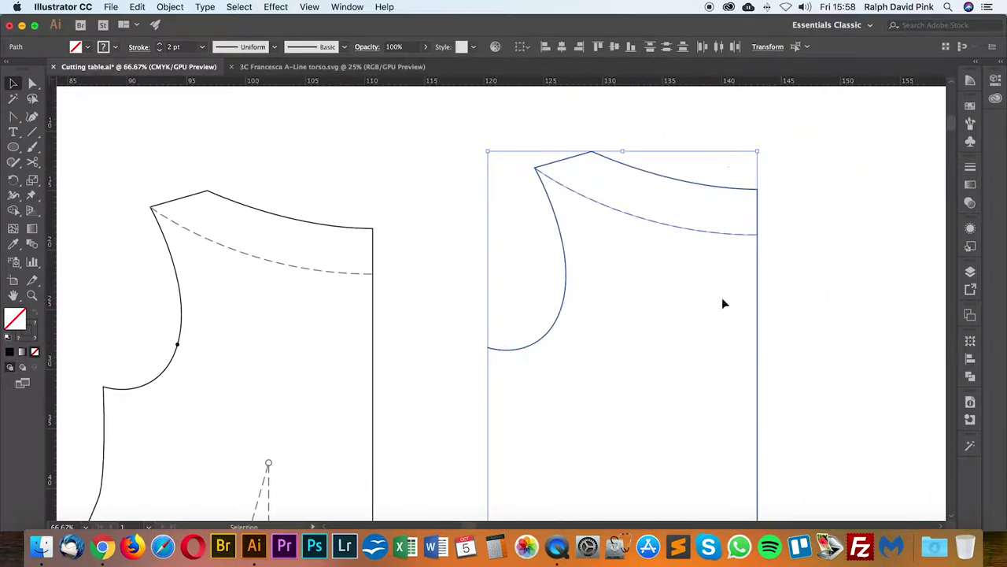
pyautogui.click(795, 236)
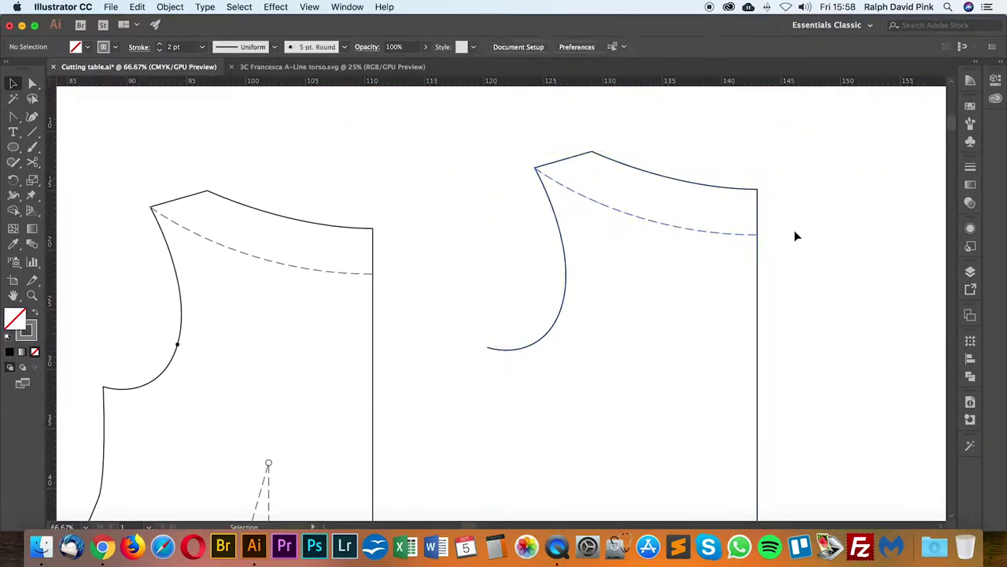
# Step: Cut the duplicated outline at the outer shoulder point with the Scissors tool and delete the armhole curve
pyautogui.click(38, 82)
pyautogui.click(558, 222)
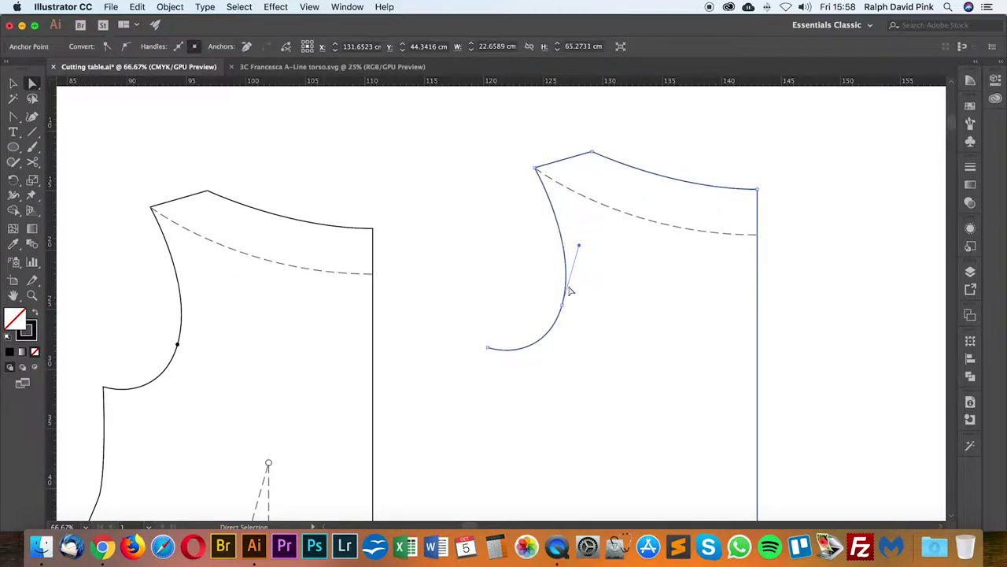
pyautogui.click(32, 163)
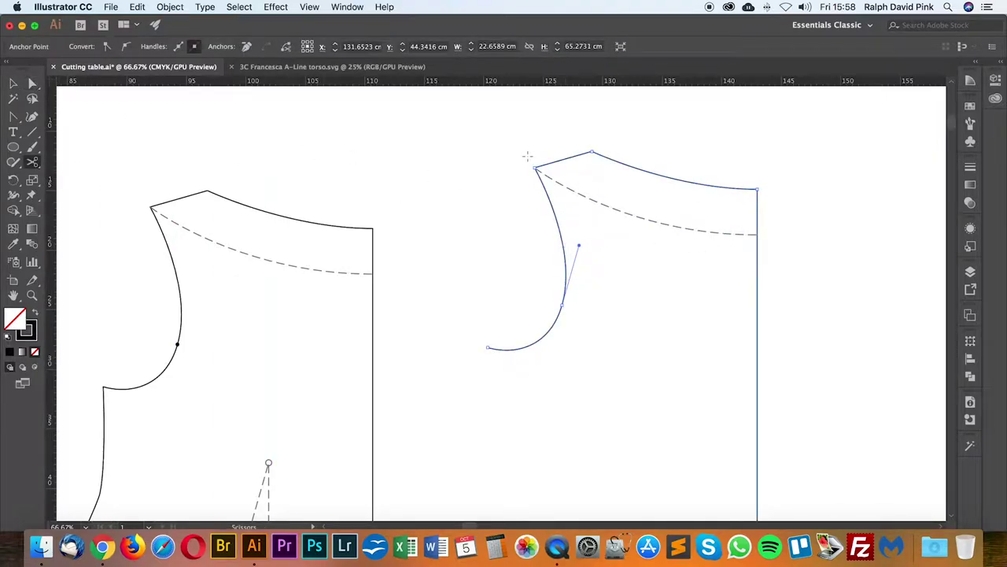
pyautogui.click(534, 167)
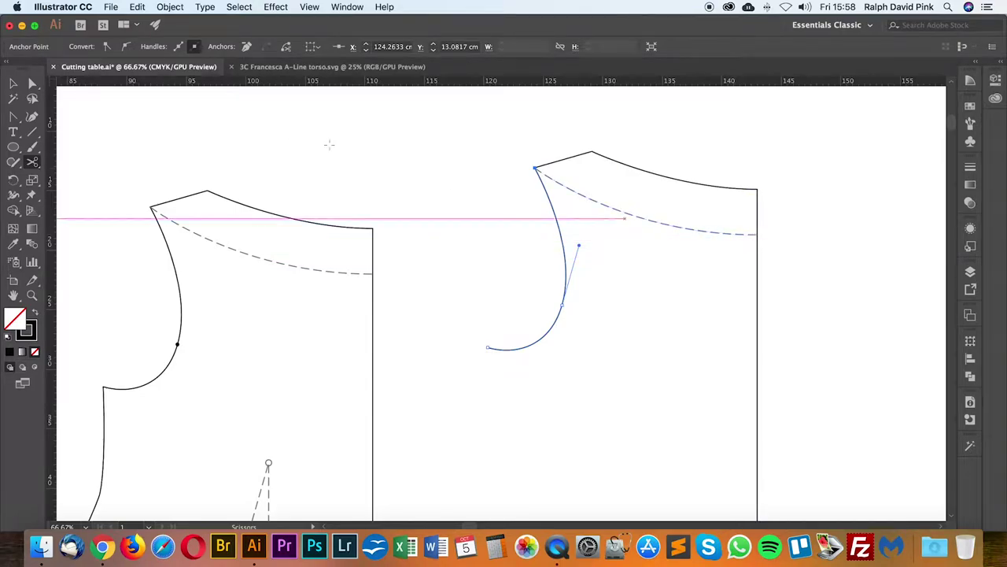
pyautogui.click(33, 85)
pyautogui.click(33, 85)
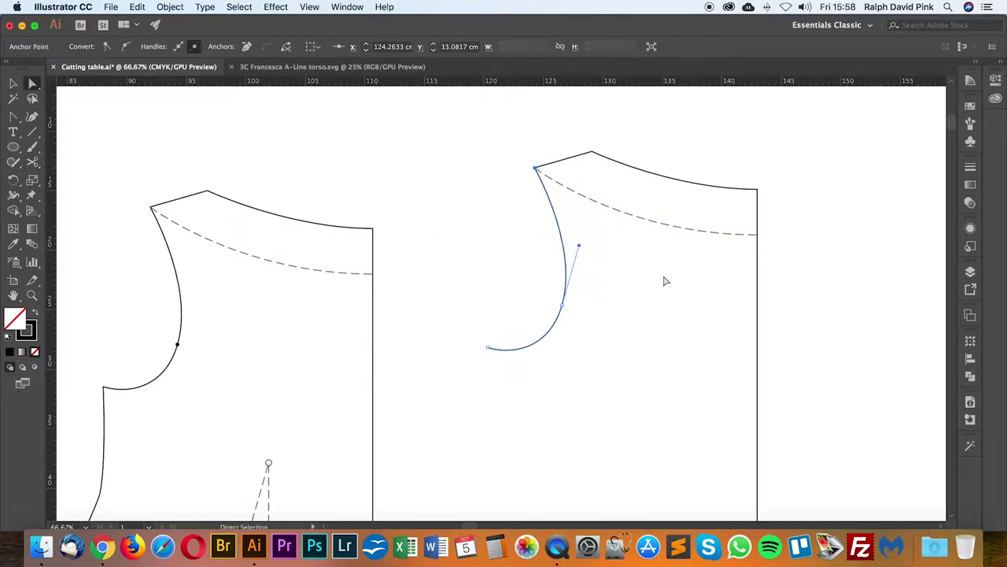
pyautogui.click(665, 281)
pyautogui.click(550, 214)
pyautogui.press('Delete')
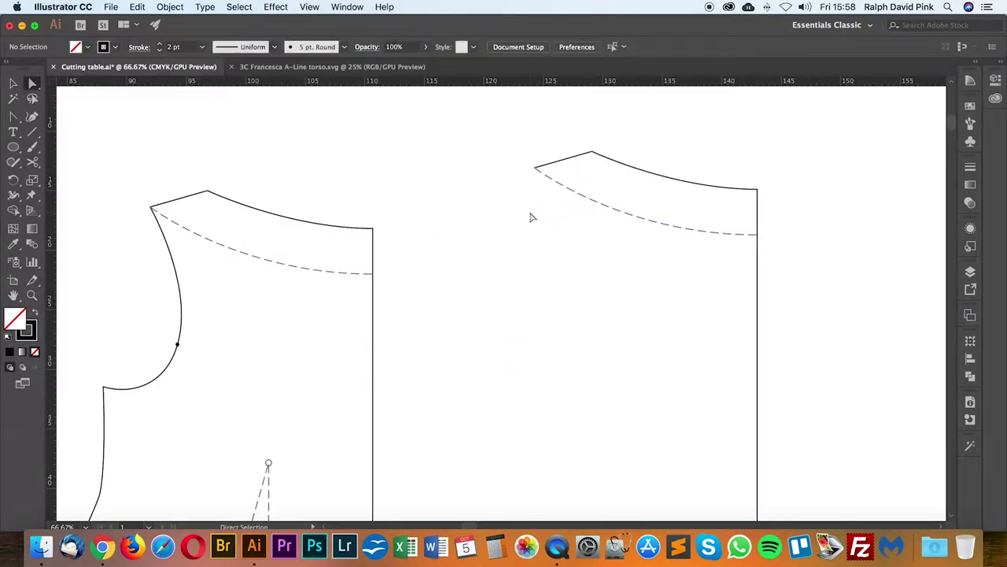
# Step: Cut the duplicate's centre front line where the dashed curve meets it and delete the segment below
pyautogui.click(654, 171)
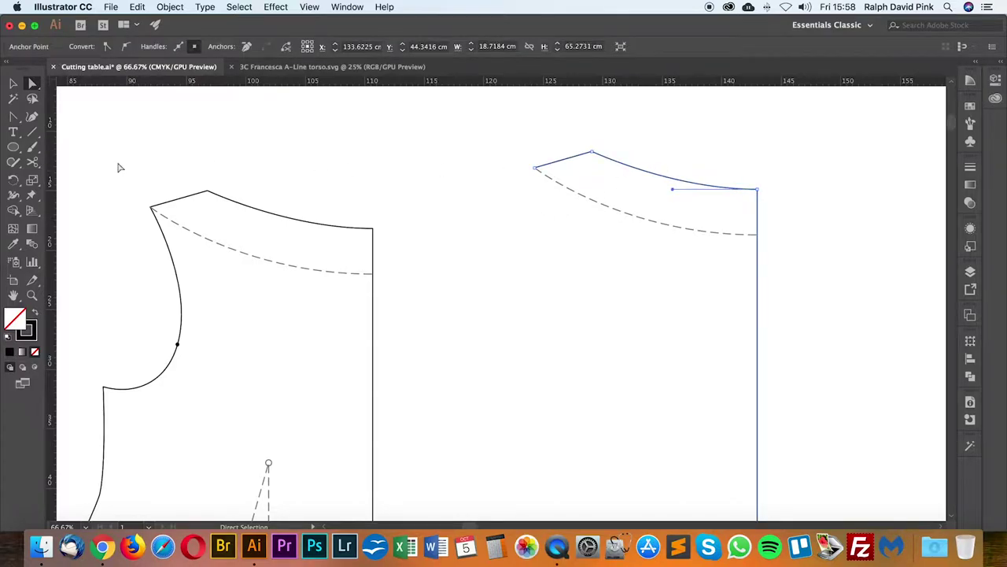
pyautogui.click(33, 163)
pyautogui.click(757, 233)
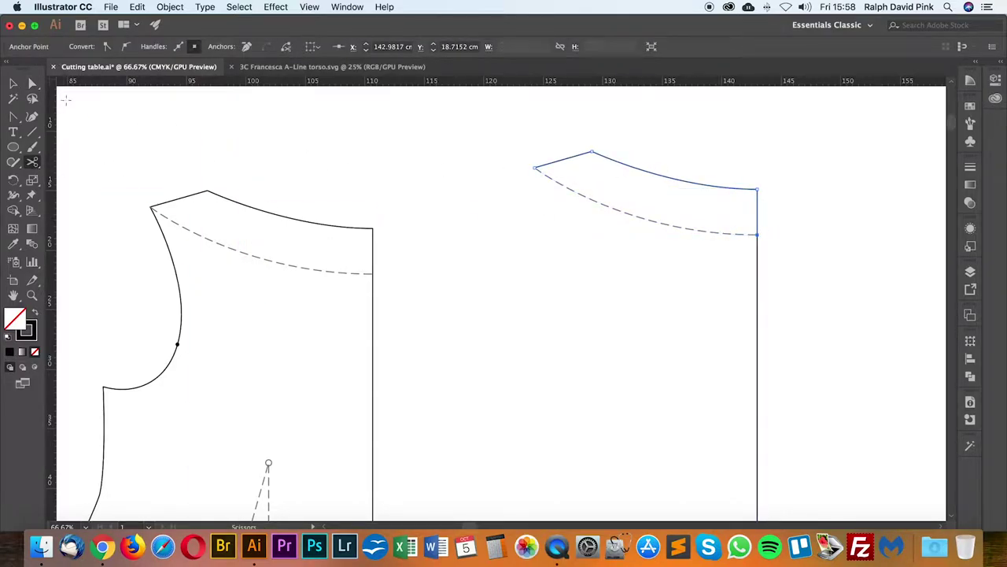
pyautogui.click(32, 83)
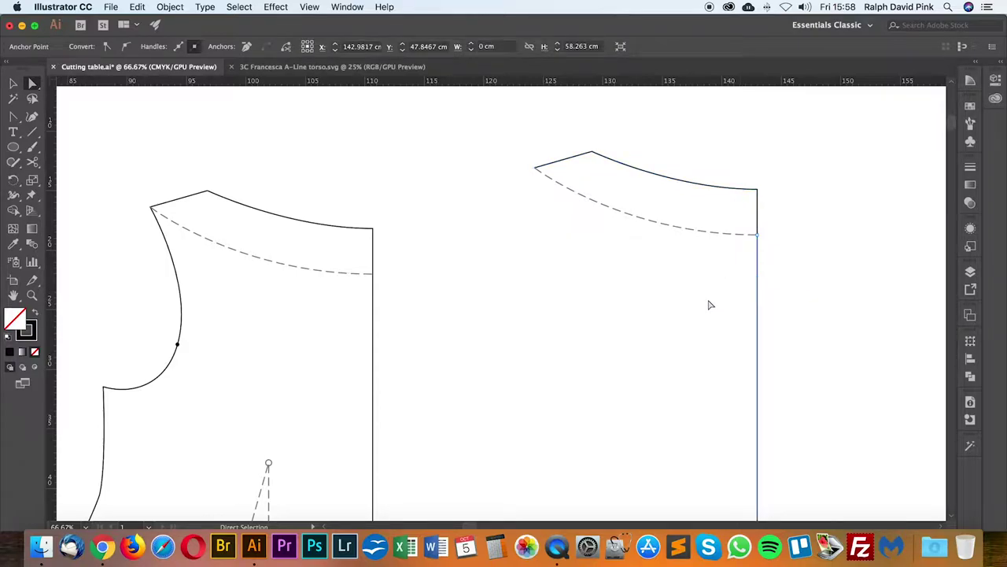
pyautogui.press('Delete')
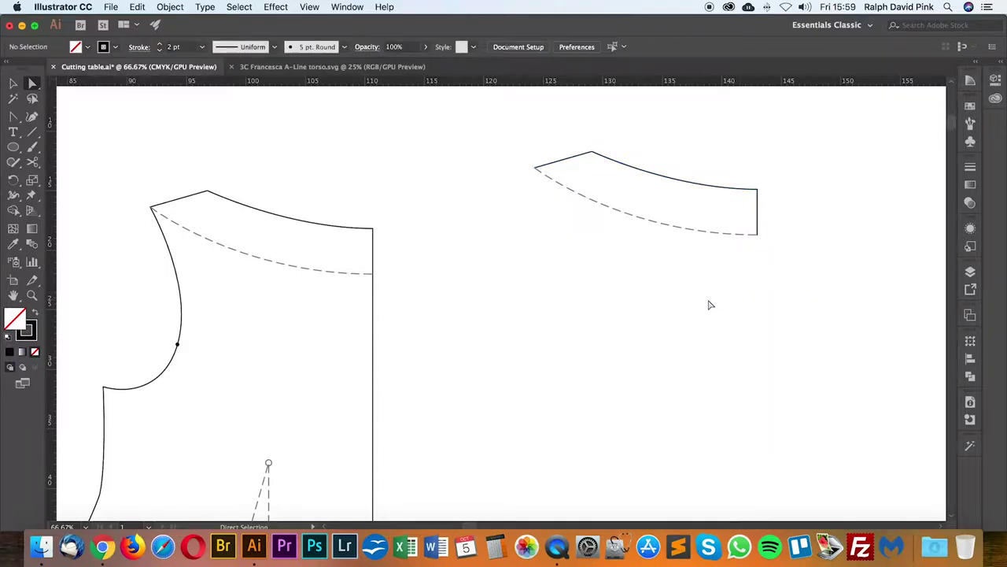
# Step: Join the dashed curve to the outline at both the centre front and shoulder ends to close the front neckline strip
pyautogui.moveTo(780, 229); pyautogui.dragTo(740, 256)
pyautogui.rightClick(764, 233)
pyautogui.click(787, 324)
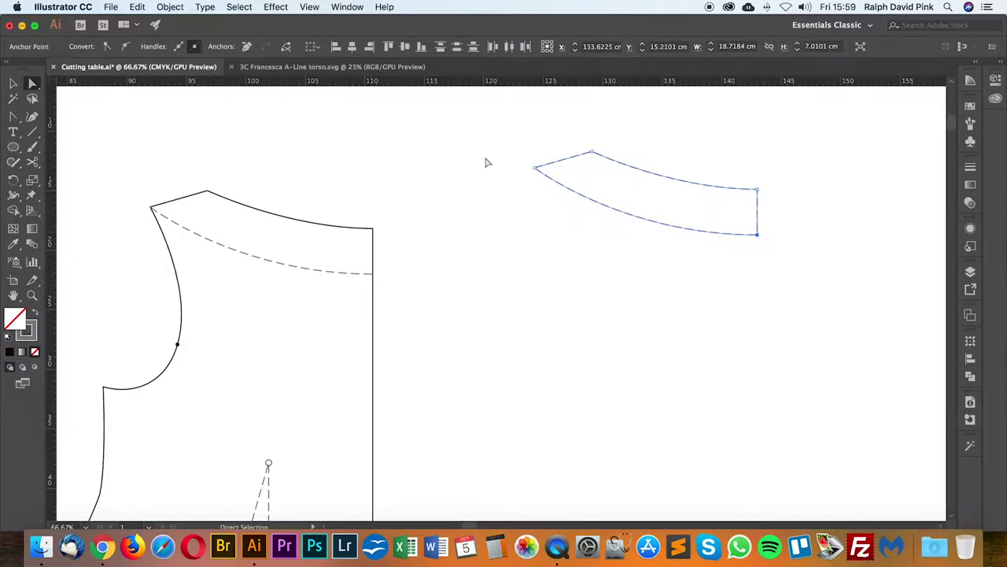
pyautogui.rightClick(551, 204)
pyautogui.click(591, 280)
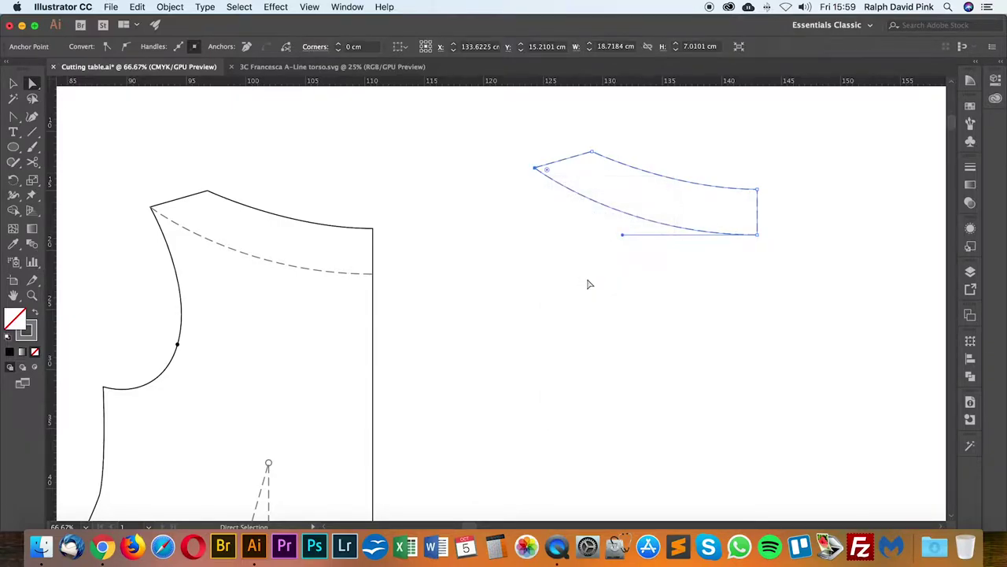
# Step: Apply the front piece's solid black outline style to the closed front neckline strip using the Eyedropper
pyautogui.click(14, 245)
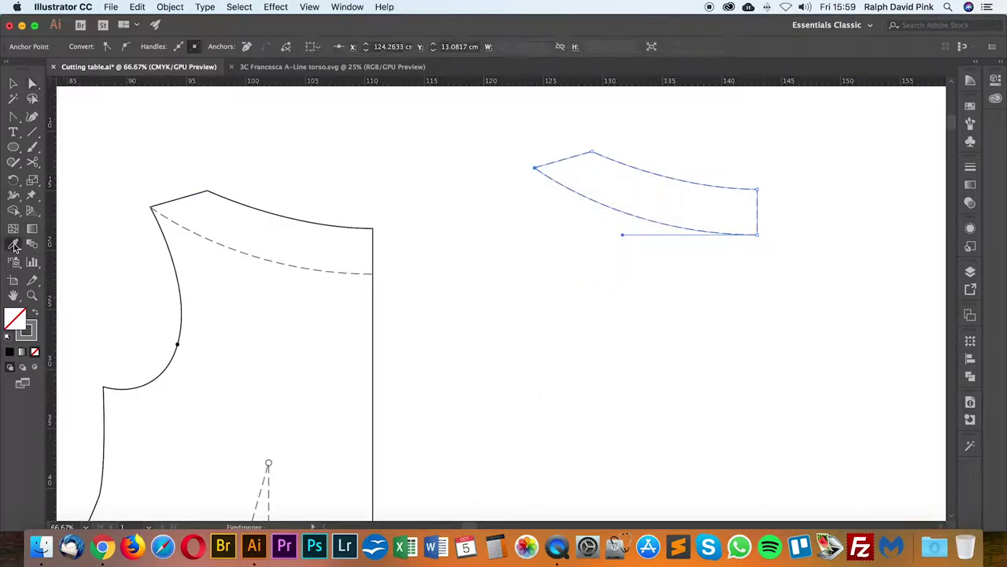
pyautogui.click(211, 195)
pyautogui.press('a')
pyautogui.click(326, 160)
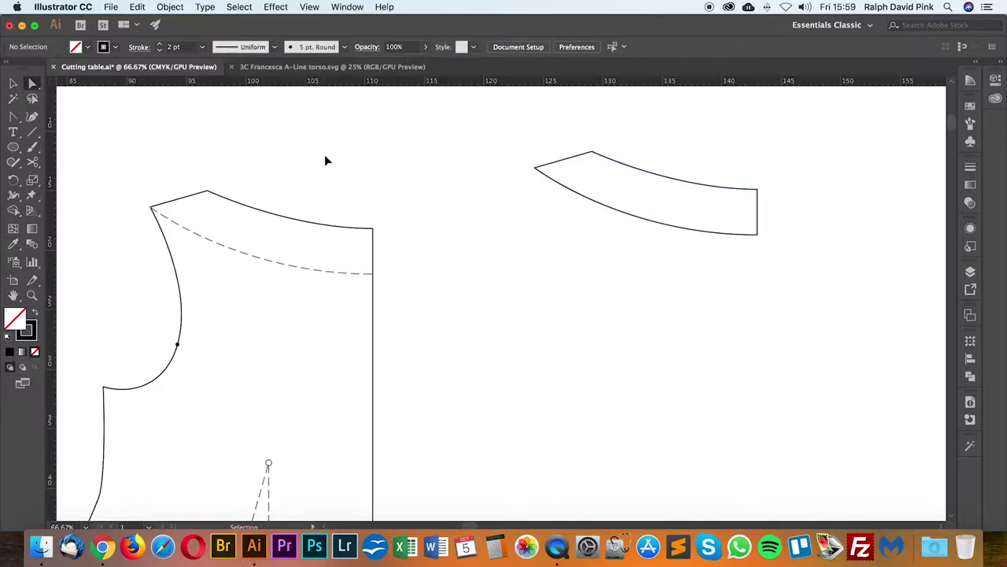
pyautogui.press('super+minus')
pyautogui.moveTo(324, 197); pyautogui.dragTo(409, 201)
pyautogui.press('v')
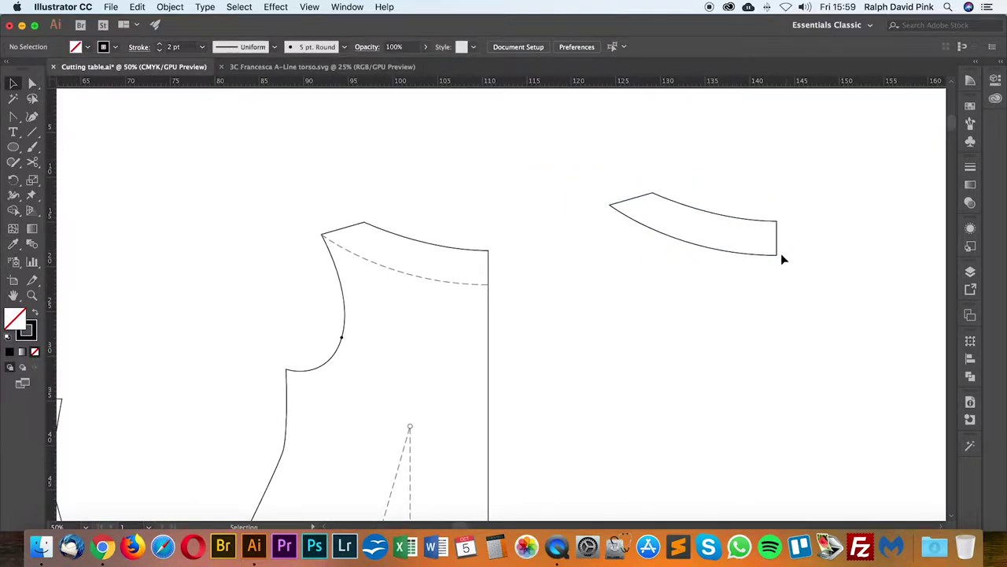
# Step: Move the front neckline strip back over the front piece so its corners align with the original neckline outline
pyautogui.moveTo(776, 222); pyautogui.dragTo(493, 254)
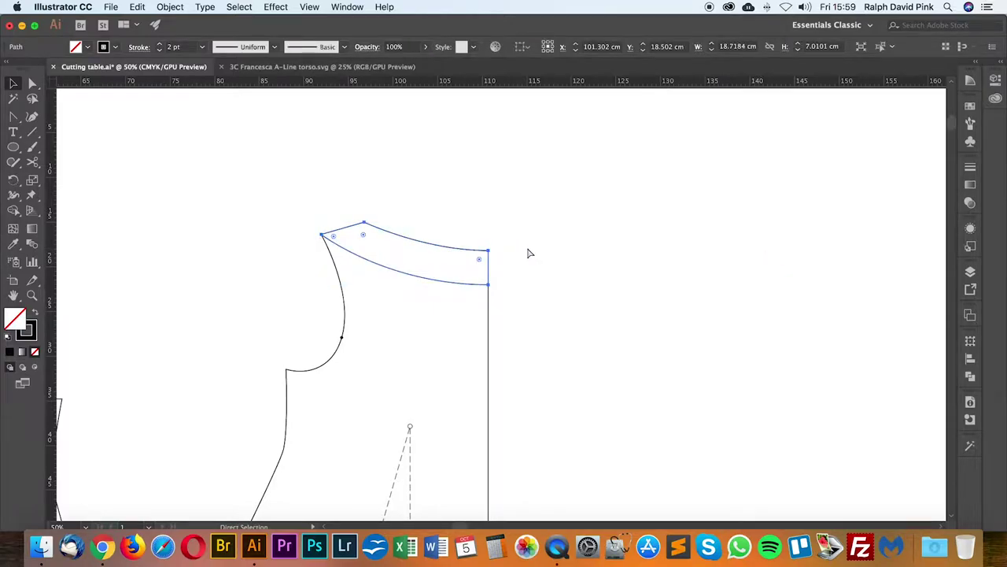
pyautogui.press('super+plus')
pyautogui.press('super+plus')
pyautogui.click(528, 253)
# Step: Copy the 0.3 cm notch dot from the Key and paste it near the front piece's neckline
pyautogui.hscroll(-10, 486, 245)
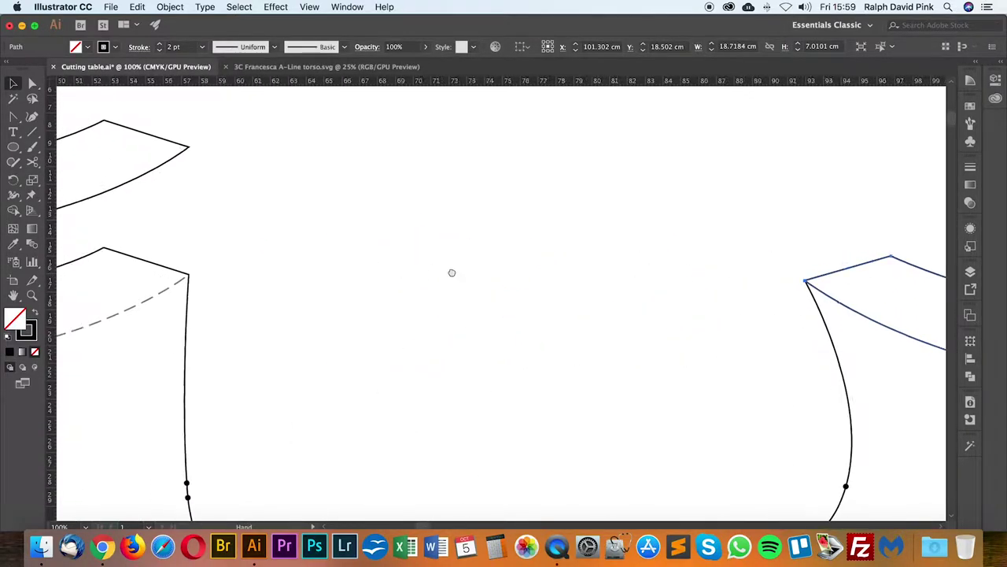
pyautogui.hscroll(-8, 142, 175)
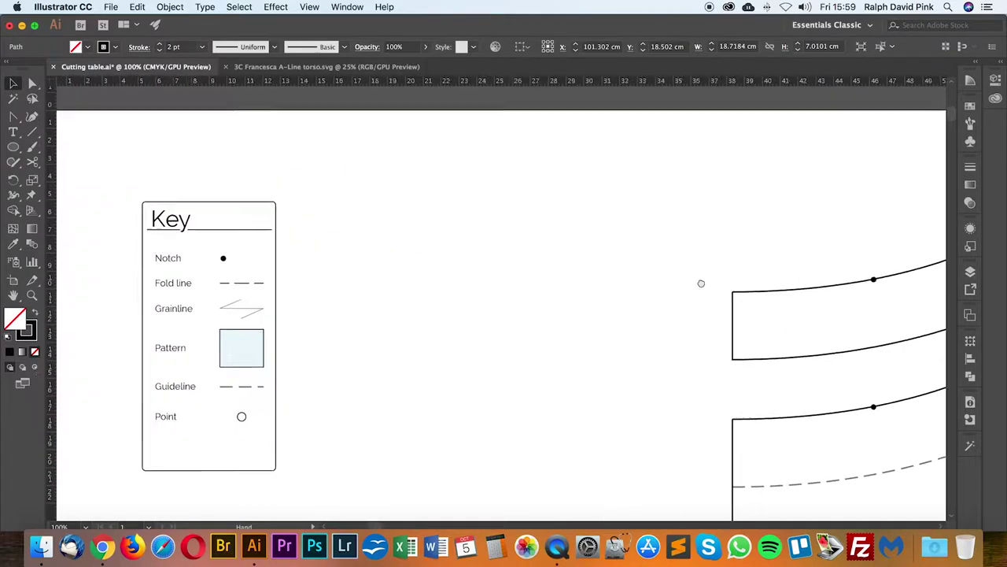
pyautogui.press('a')
pyautogui.click(249, 260)
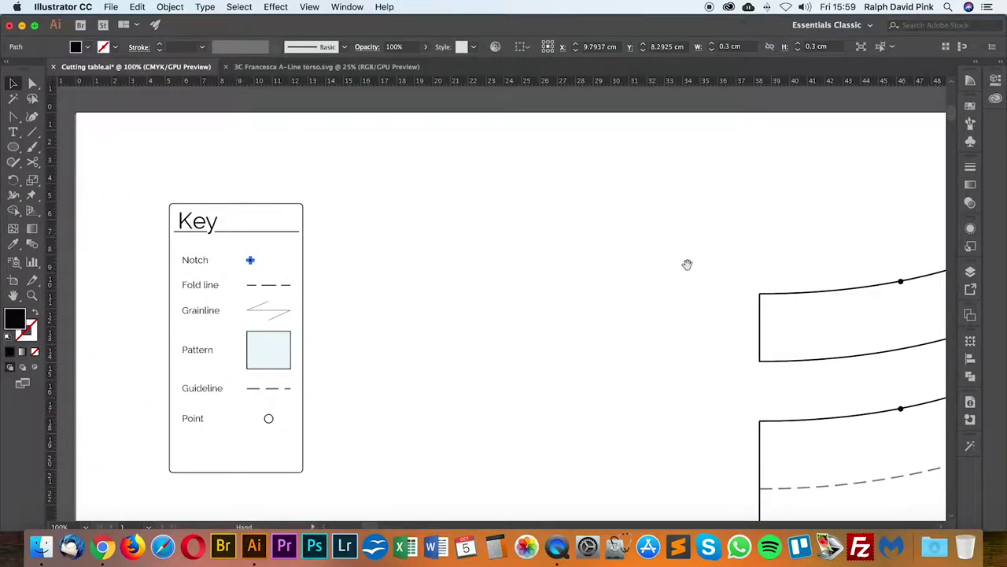
pyautogui.hscroll(15, 687, 264)
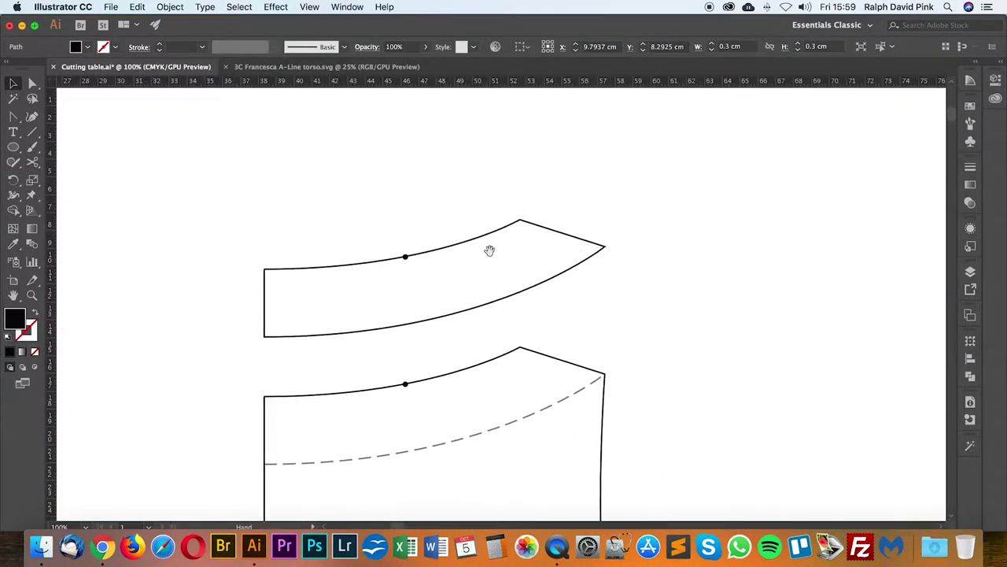
pyautogui.click(618, 289)
pyautogui.press('super+v')
pyautogui.moveTo(605, 318); pyautogui.dragTo(477, 201)
pyautogui.click(475, 202)
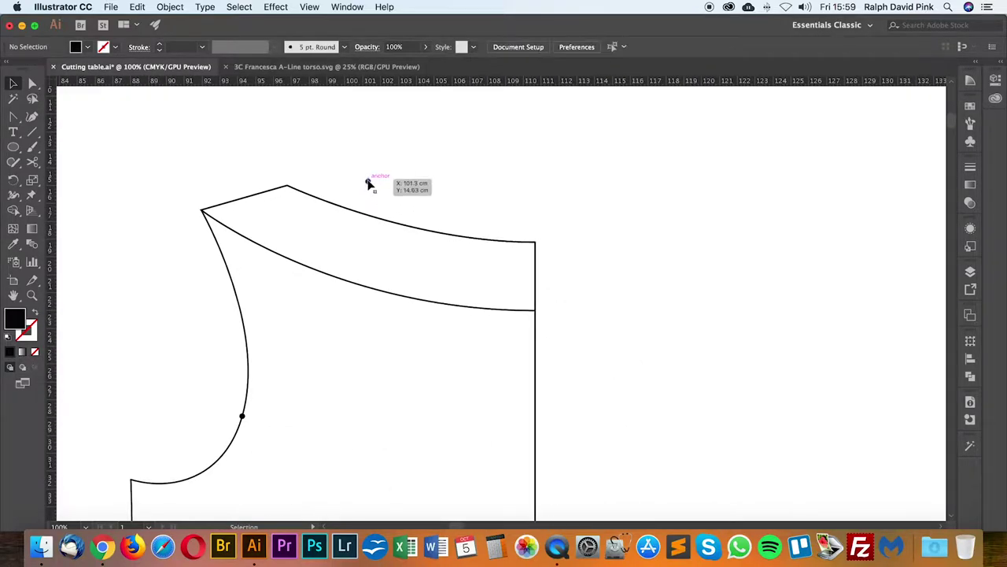
# Step: Place the pasted notch on the front neckline curve at about X 103.1 cm, Y 17.2 cm
pyautogui.moveTo(367, 183); pyautogui.dragTo(401, 225)
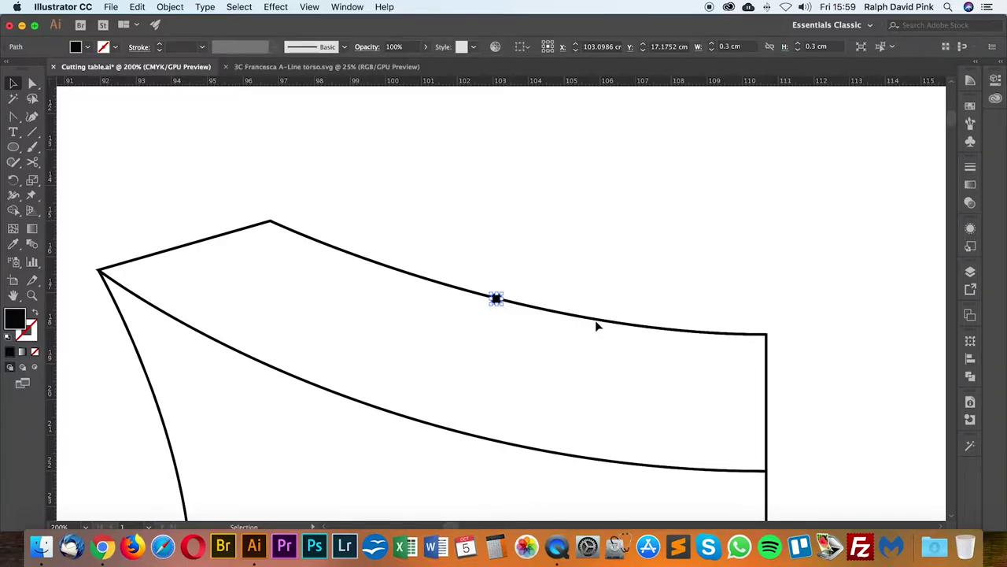
pyautogui.click(556, 257)
pyautogui.press('super+minus')
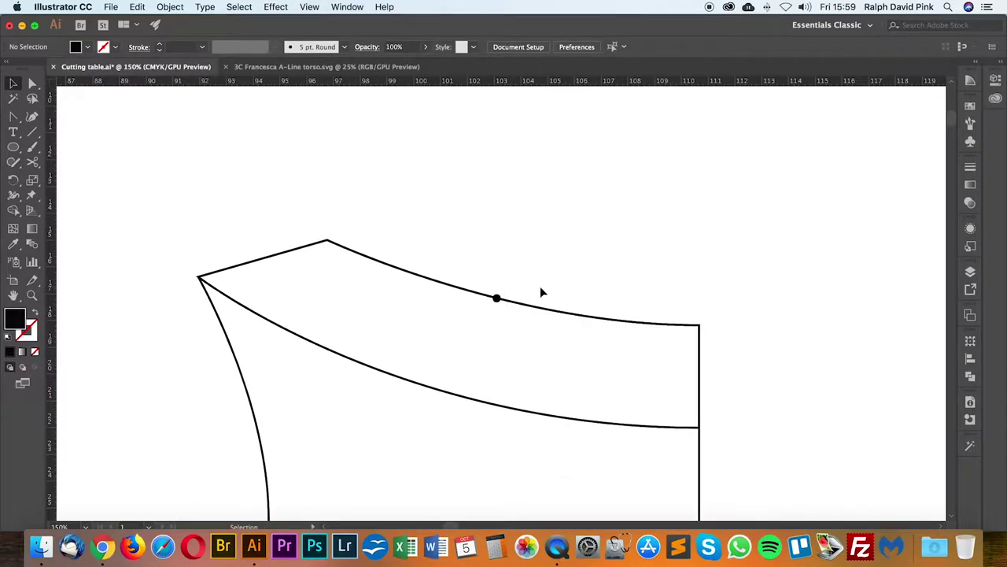
pyautogui.click(497, 298)
pyautogui.press('v')
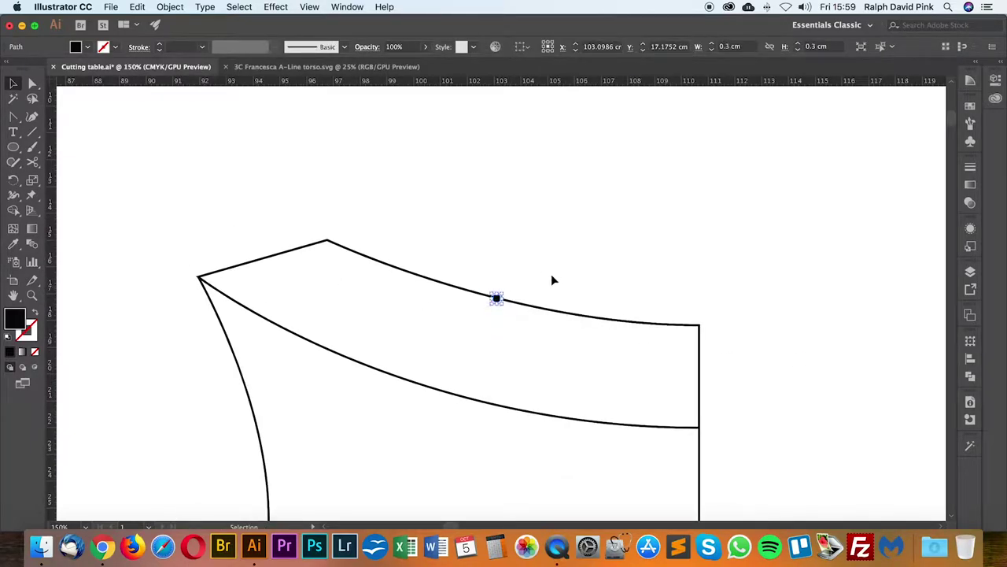
pyautogui.moveTo(497, 295); pyautogui.dragTo(562, 277)
pyautogui.press('super+z')
pyautogui.click(547, 268)
pyautogui.moveTo(498, 298); pyautogui.dragTo(581, 250)
pyautogui.press('Delete')
# Step: Align the duplicate notch exactly over the original notch on the front neckline curve
pyautogui.hscroll(-1, 583, 275)
pyautogui.click(503, 299)
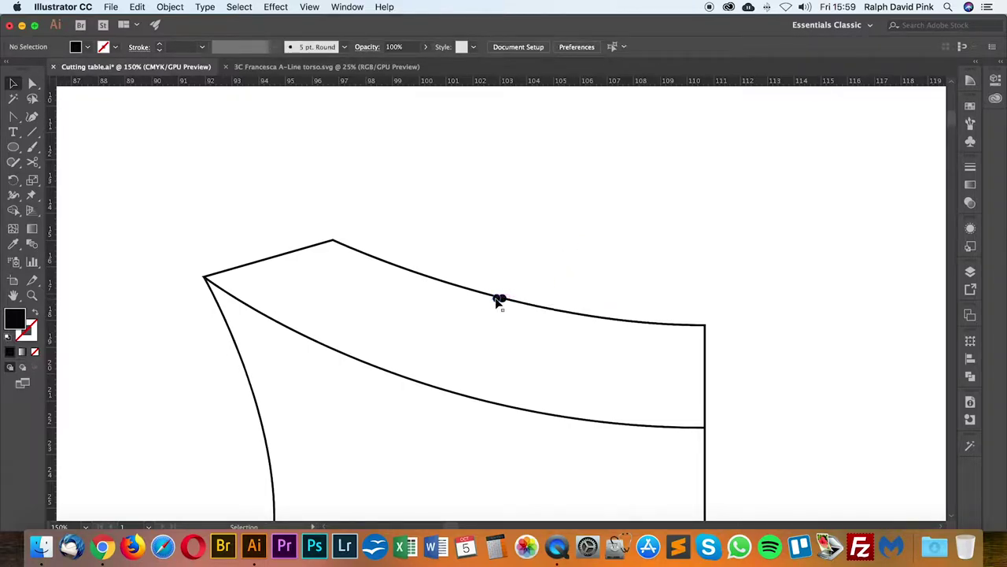
pyautogui.moveTo(499, 297)
pyautogui.mouseDown()
pyautogui.moveTo(513, 338)
pyautogui.moveTo(503, 299)
pyautogui.mouseUp()
pyautogui.click(528, 337)
pyautogui.press('super+minus')
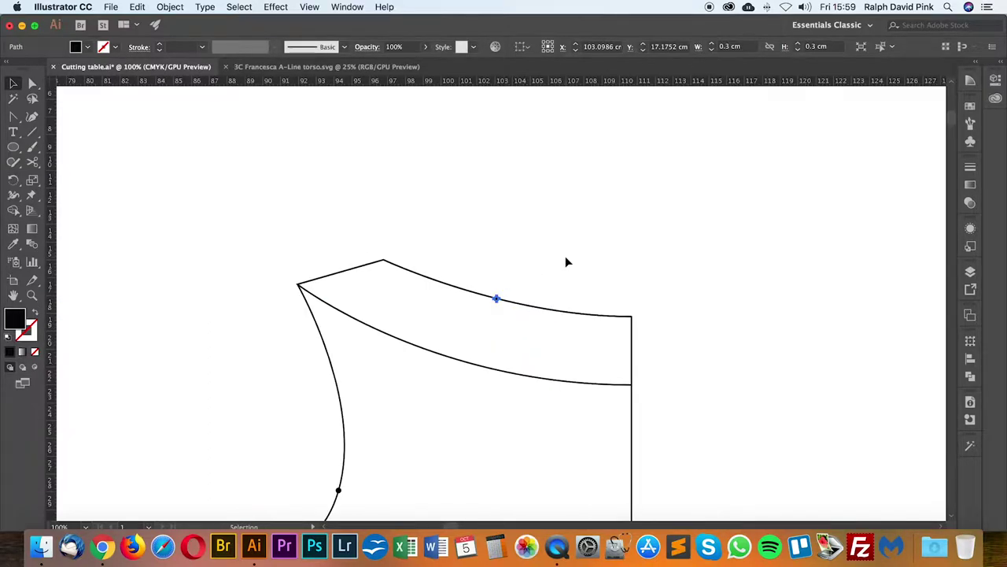
pyautogui.click(579, 263)
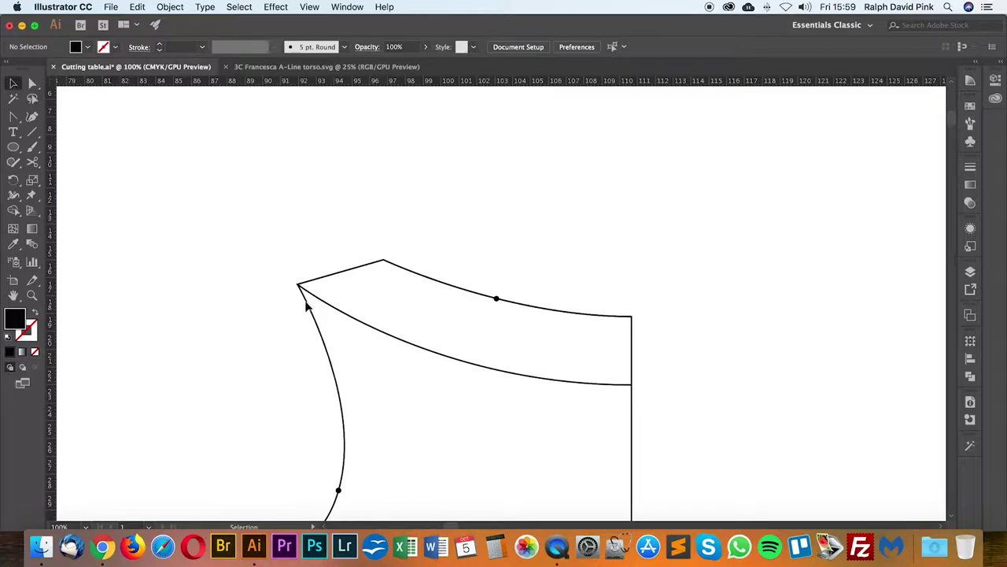
# Step: Select the front neckline strip with one notch and move them straight above the front piece
pyautogui.click(401, 346)
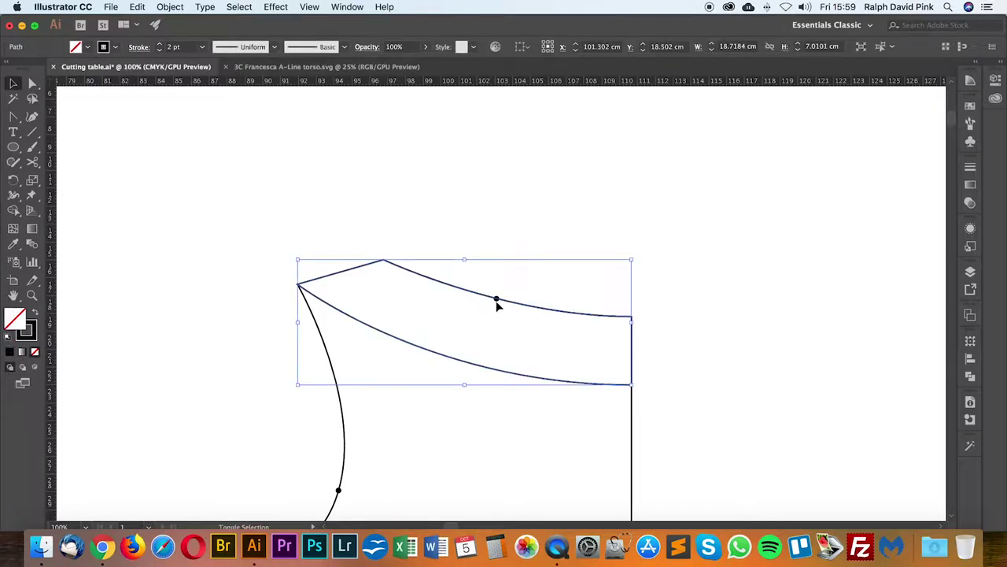
pyautogui.click(533, 290)
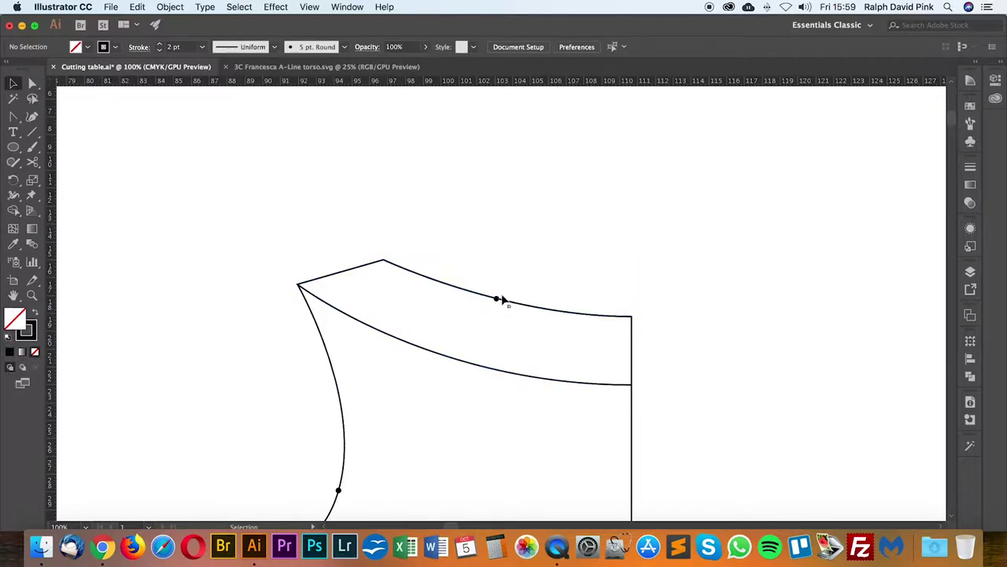
pyautogui.click(498, 300)
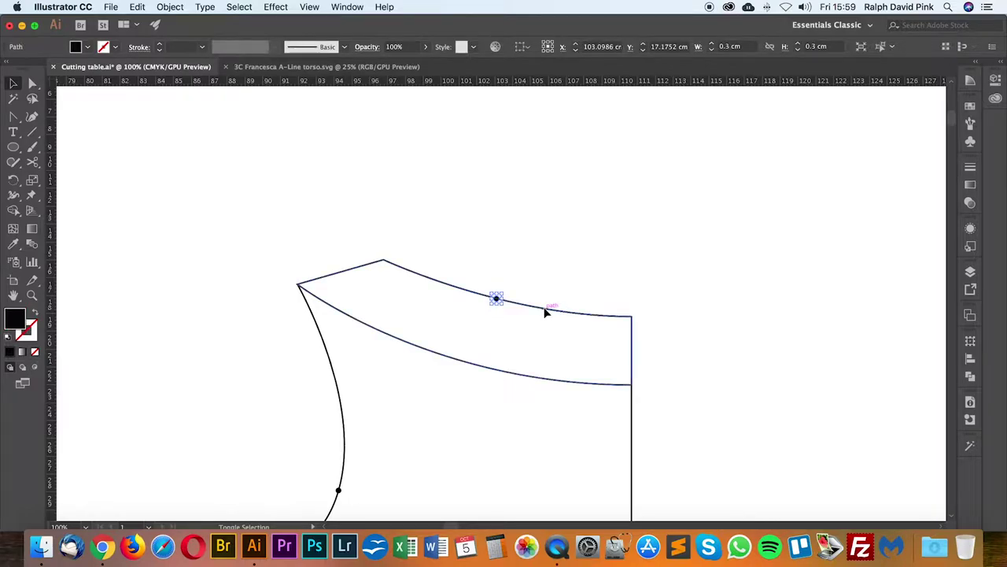
pyautogui.moveTo(574, 314); pyautogui.dragTo(597, 174)
pyautogui.click(694, 279)
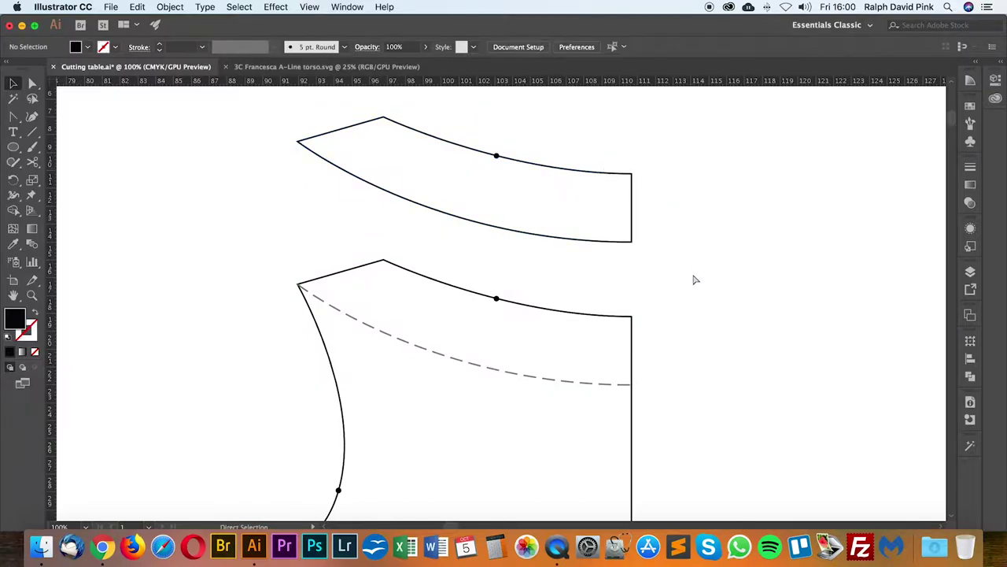
# Step: Group the separated front neckline strip with its notch
pyautogui.press('super+minus')
pyautogui.press('super+minus')
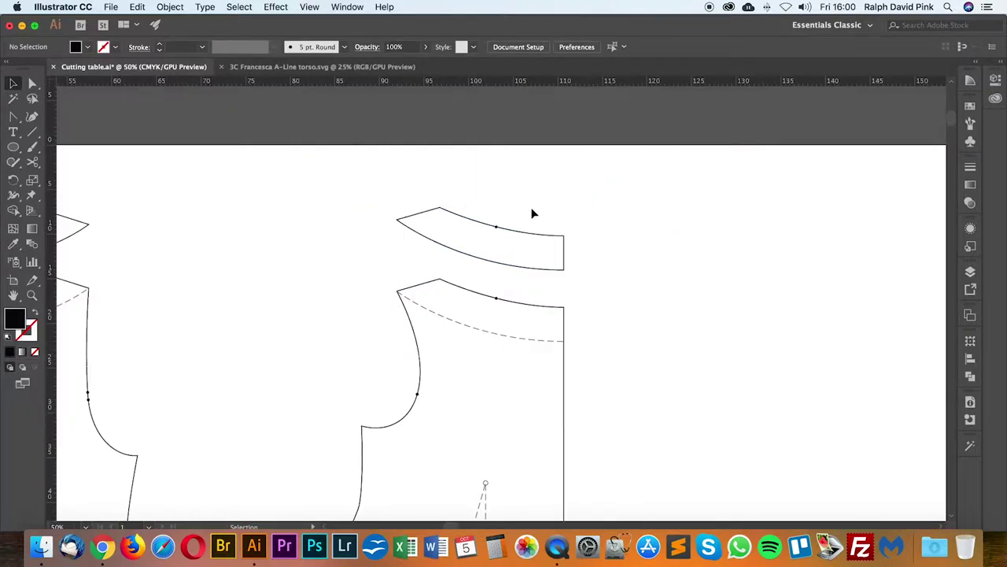
pyautogui.moveTo(488, 257); pyautogui.dragTo(490, 256)
pyautogui.click(170, 6)
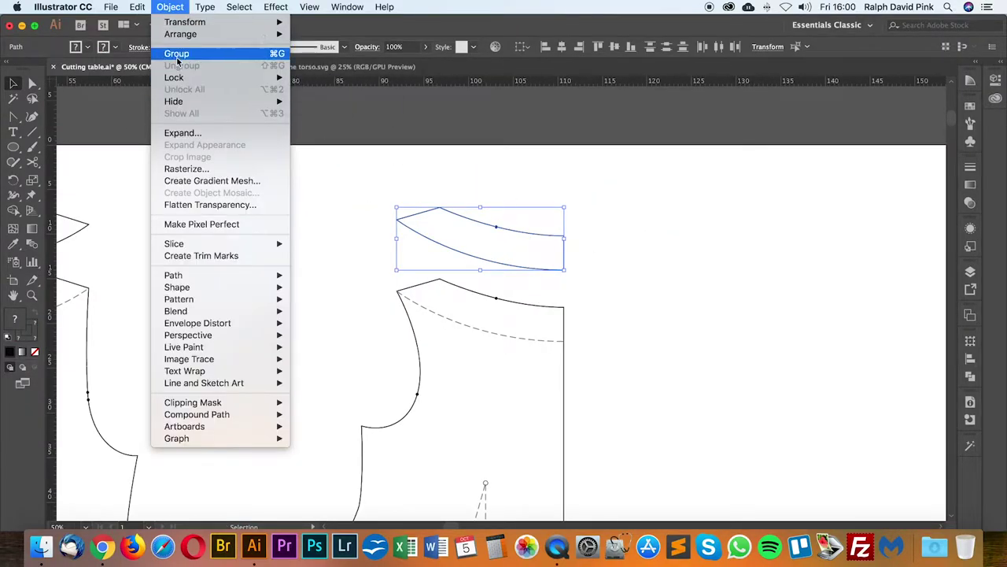
pyautogui.press('super+g')
# Step: Group the front piece's outline with its notches, dart lines and dashed guidelines
pyautogui.moveTo(401, 283); pyautogui.dragTo(596, 398)
pyautogui.click(170, 8)
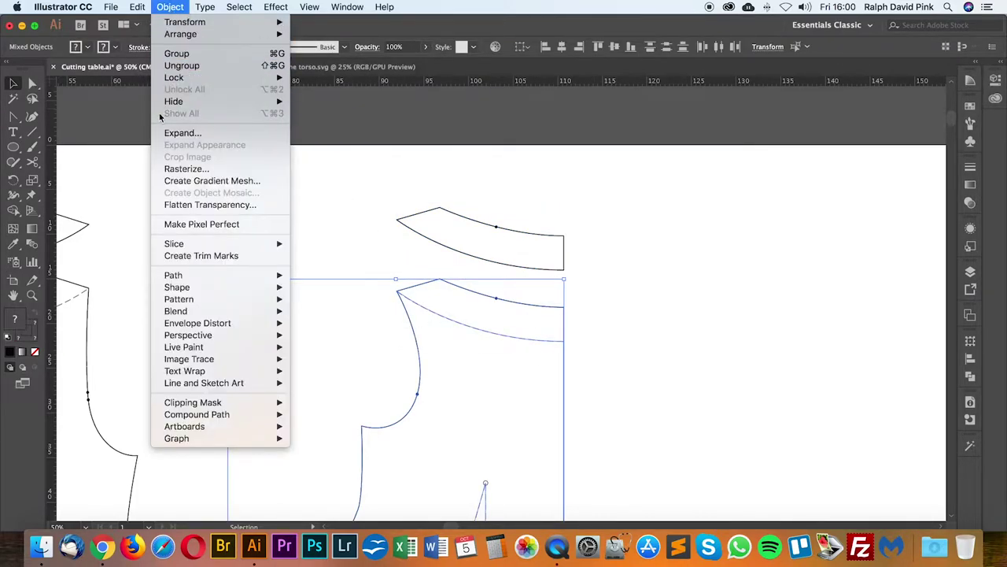
pyautogui.click(177, 50)
pyautogui.click(593, 291)
pyautogui.press('super+minus')
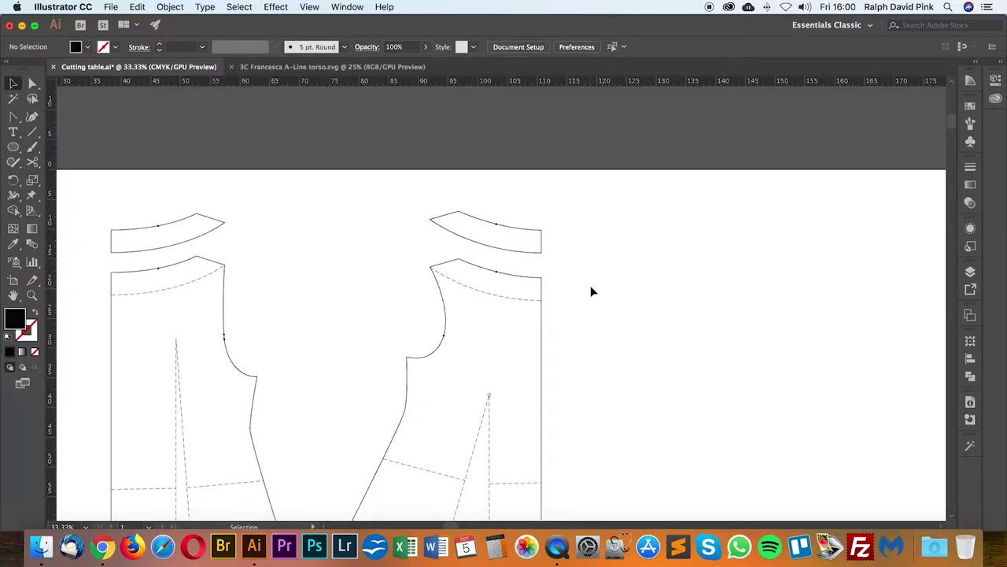
# Step: Cut the back piece's outline at both ends of the hem curve with the Scissors tool
pyautogui.moveTo(566, 305); pyautogui.dragTo(640, 204)
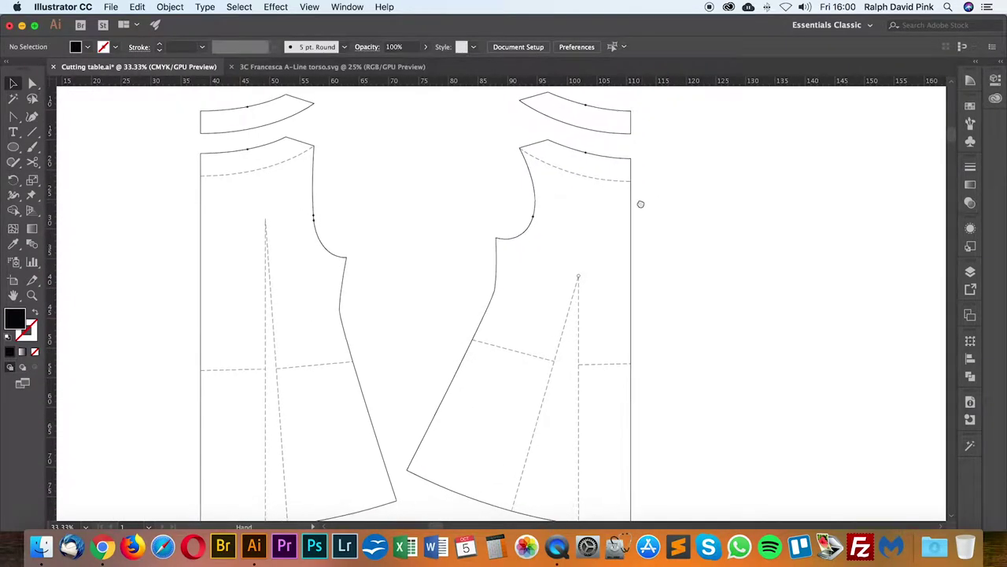
pyautogui.press('a')
pyautogui.moveTo(652, 287); pyautogui.dragTo(656, 147)
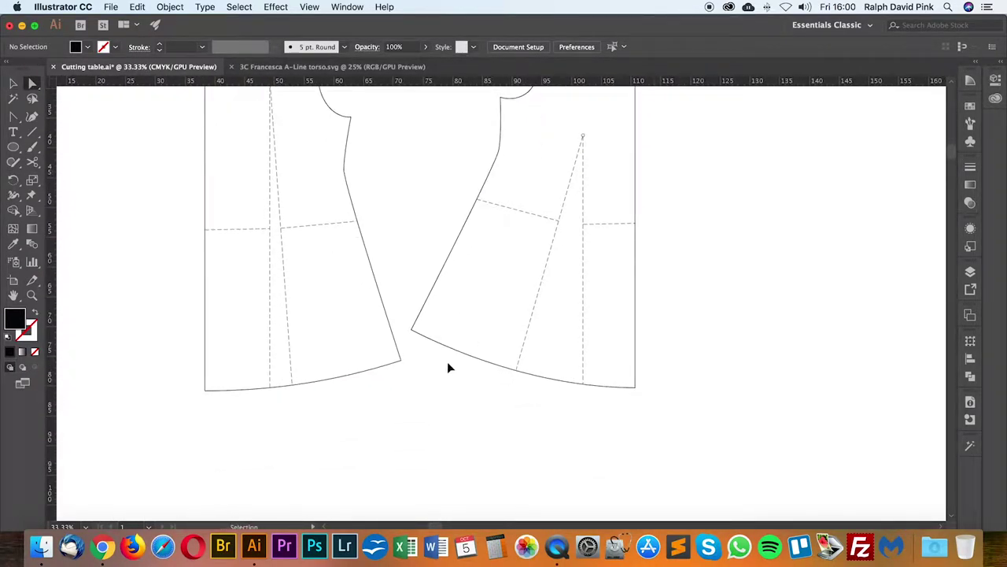
pyautogui.press('super+plus')
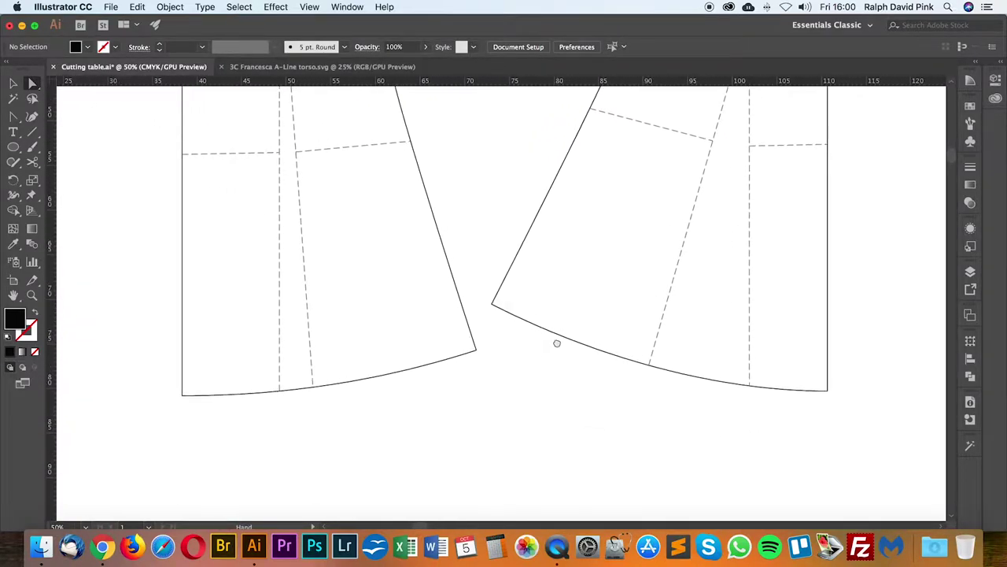
pyautogui.press('super+plus')
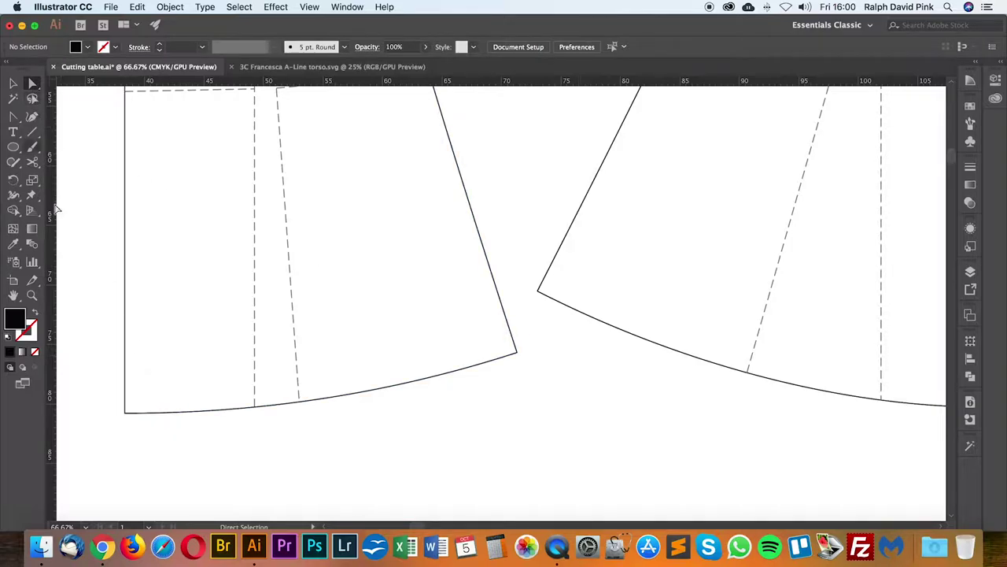
pyautogui.click(144, 413)
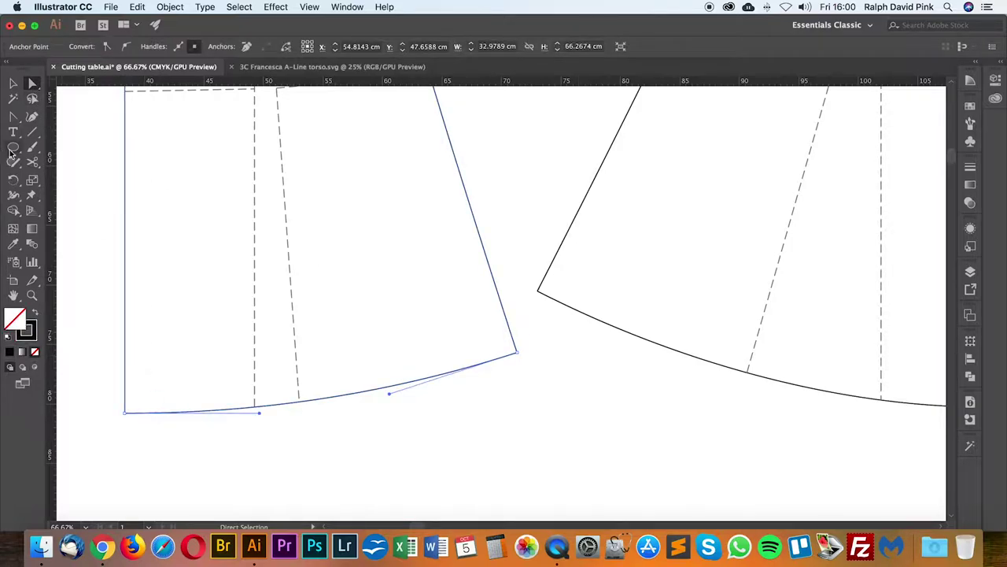
pyautogui.click(32, 161)
pyautogui.click(126, 412)
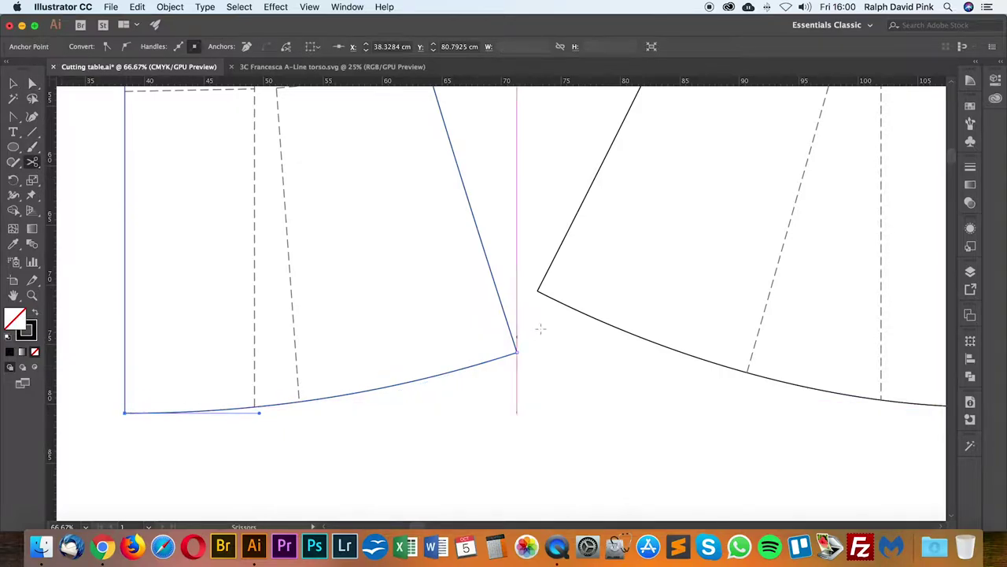
pyautogui.click(516, 352)
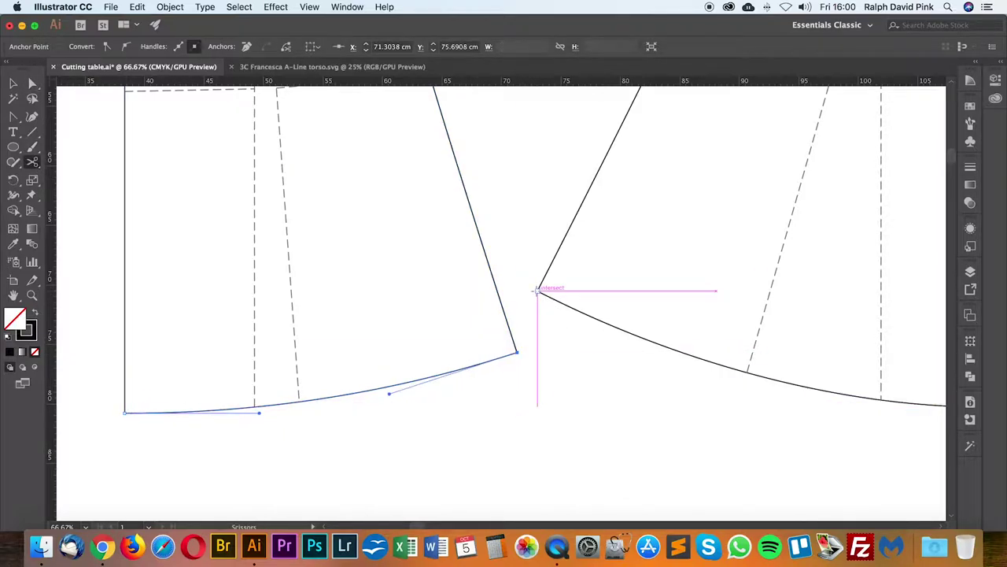
# Step: Cut the front piece's outline at both ends of its hem curve and check both hems as separate paths
pyautogui.moveTo(723, 358); pyautogui.dragTo(429, 333)
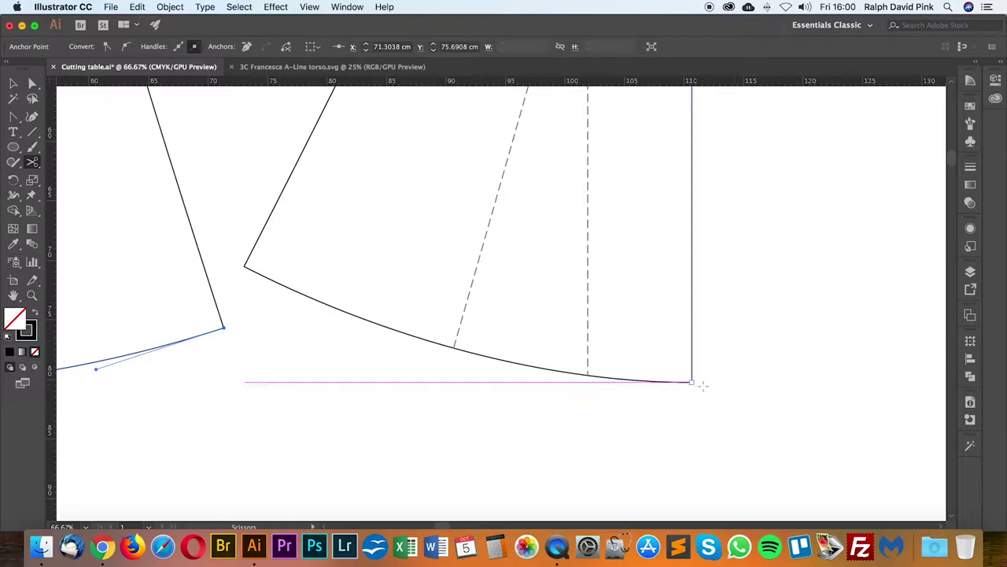
pyautogui.press('a')
pyautogui.click(445, 349)
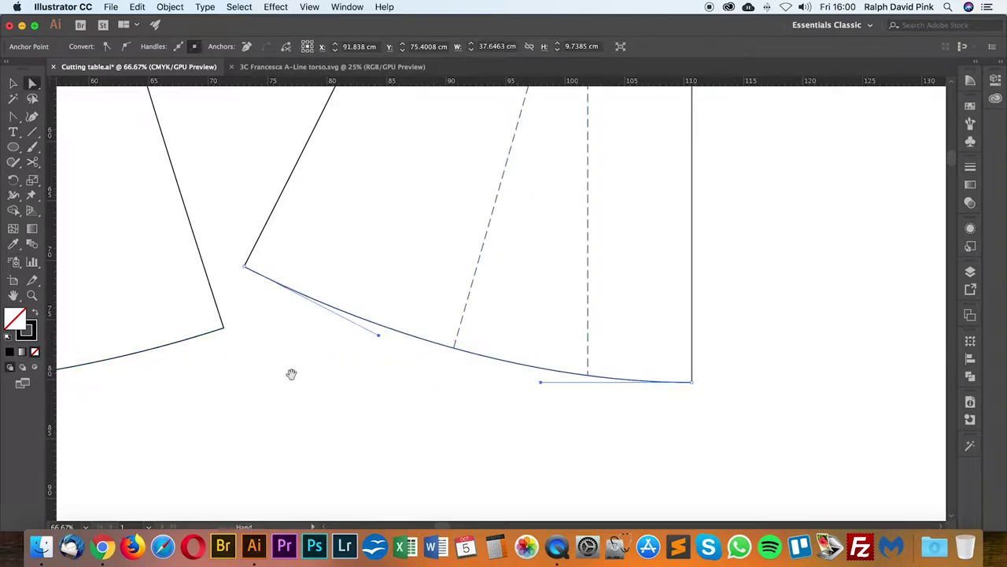
pyautogui.moveTo(292, 373); pyautogui.dragTo(649, 370)
pyautogui.click(414, 401)
pyautogui.click(393, 373)
pyautogui.hscroll(3, 414, 405)
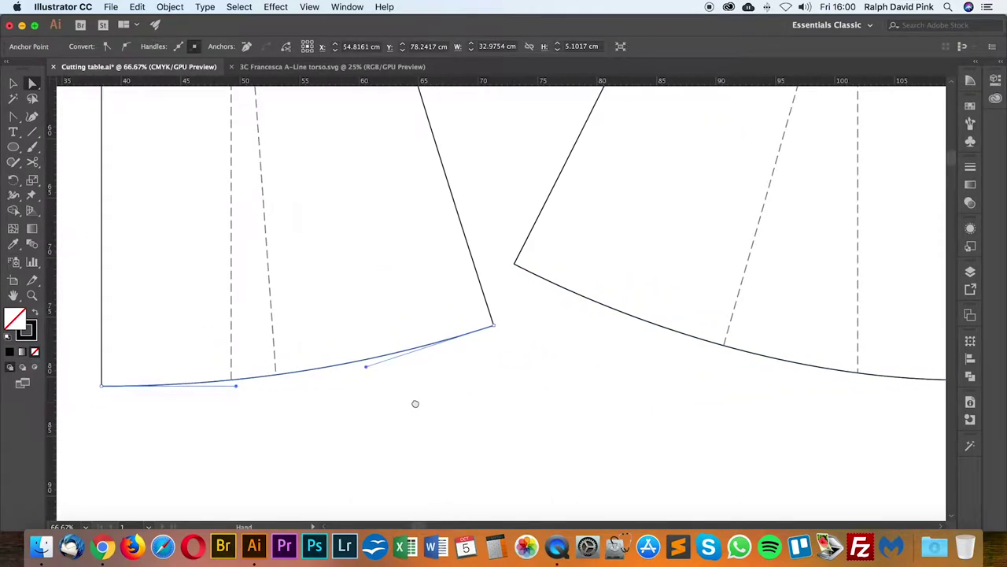
pyautogui.keyDown('shift'); pyautogui.click(575, 296); pyautogui.keyUp('shift')
pyautogui.click(526, 368)
pyautogui.moveTo(397, 397); pyautogui.dragTo(420, 395)
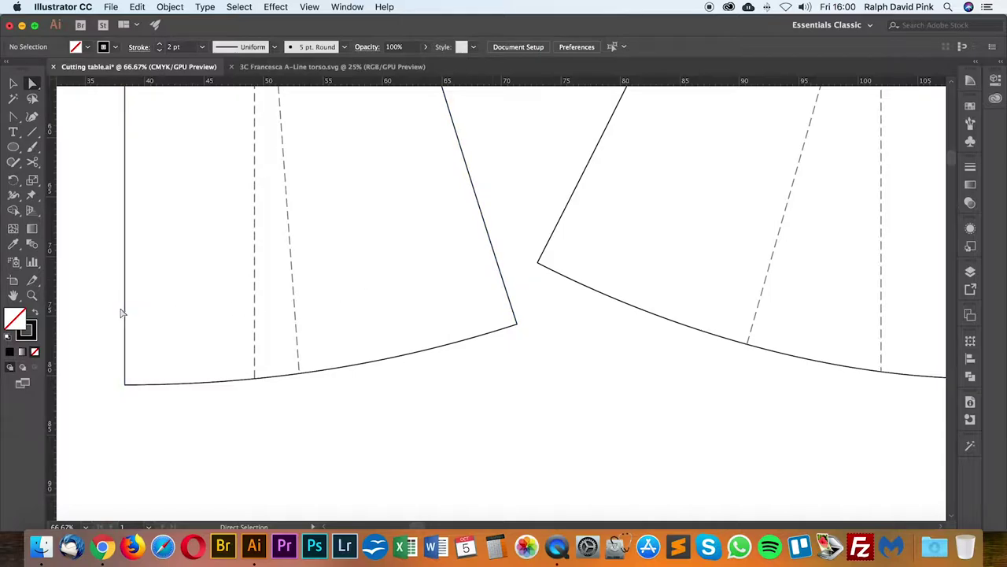
# Step: Draw a horizontal line about 30 cm long just below the back piece's hem with the Line Segment tool
pyautogui.hscroll(-1, 496, 387)
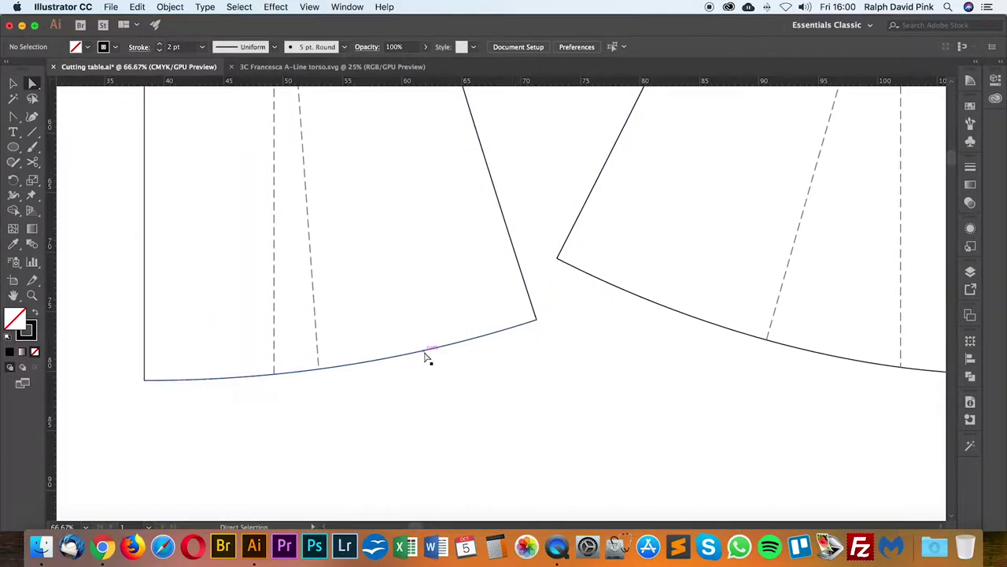
pyautogui.scroll(-2, 417, 362)
pyautogui.hscroll(-2, 418, 362)
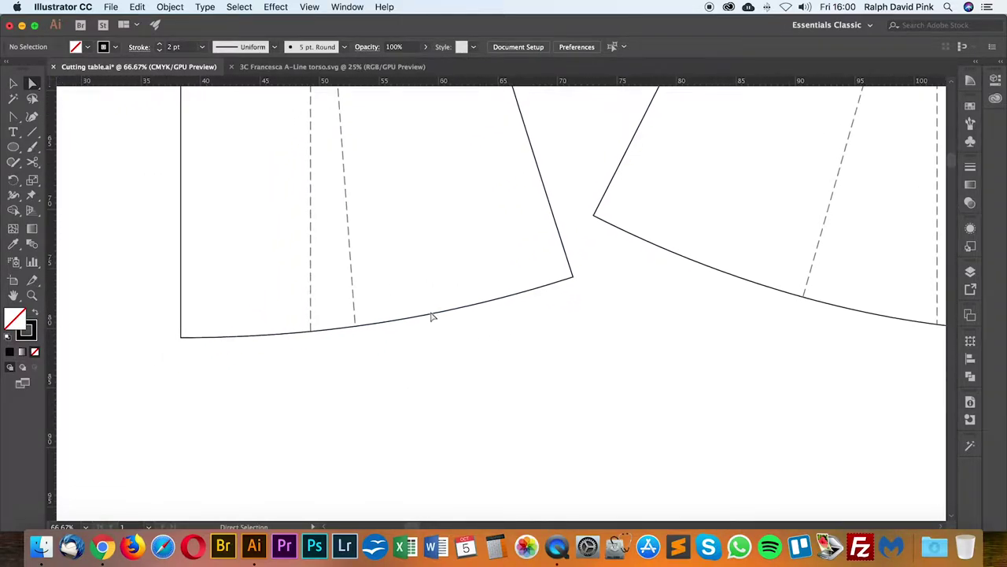
pyautogui.click(33, 131)
pyautogui.moveTo(286, 370); pyautogui.dragTo(645, 370)
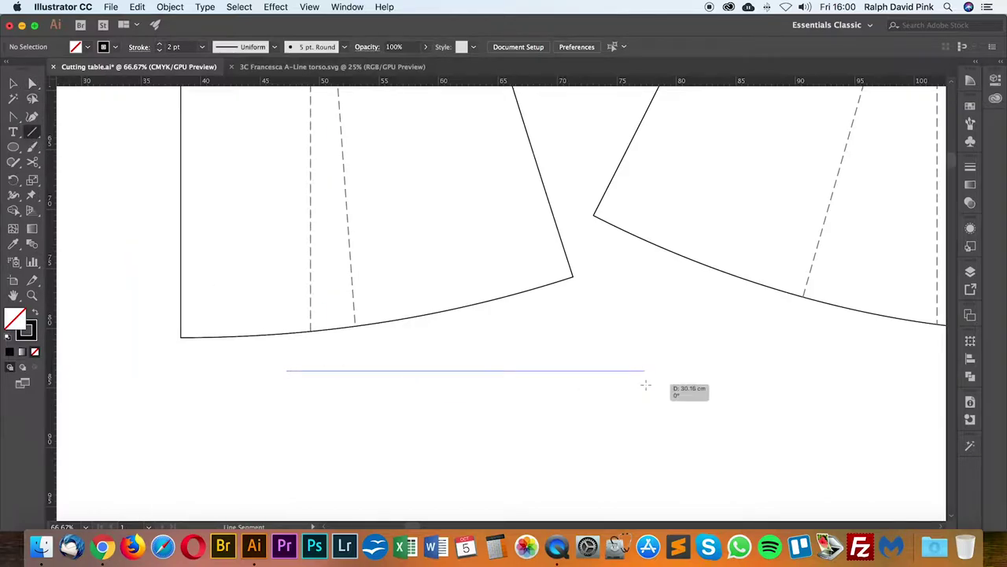
pyautogui.press('c')
pyautogui.press('v')
pyautogui.click(579, 395)
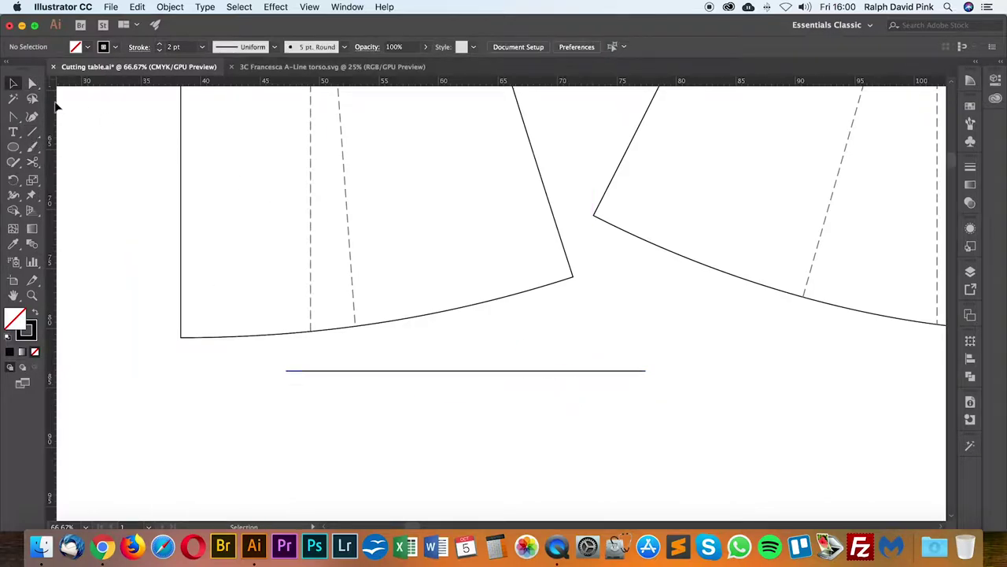
# Step: Copy the horizontal line below the back piece's hem 4 cm straight down, with 0 cm horizontal offset
pyautogui.click(427, 370)
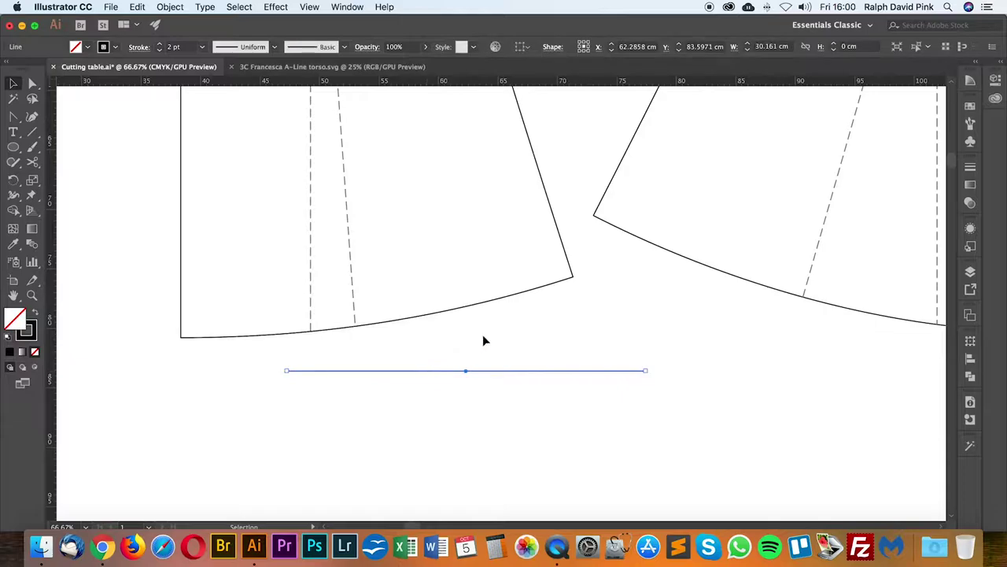
pyautogui.press('Return')
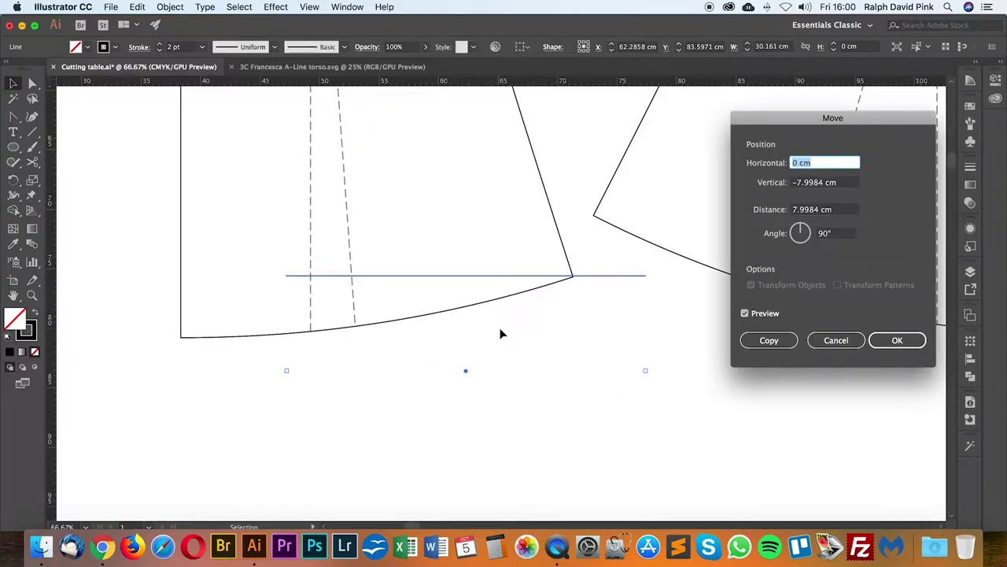
pyautogui.write('0')
pyautogui.press('Tab')
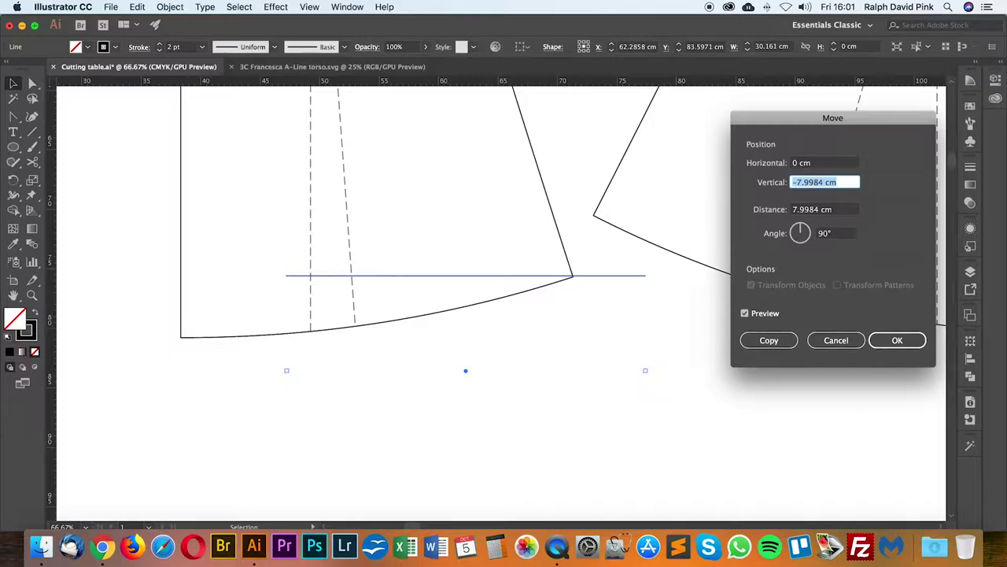
pyautogui.write('4')
pyautogui.click(769, 340)
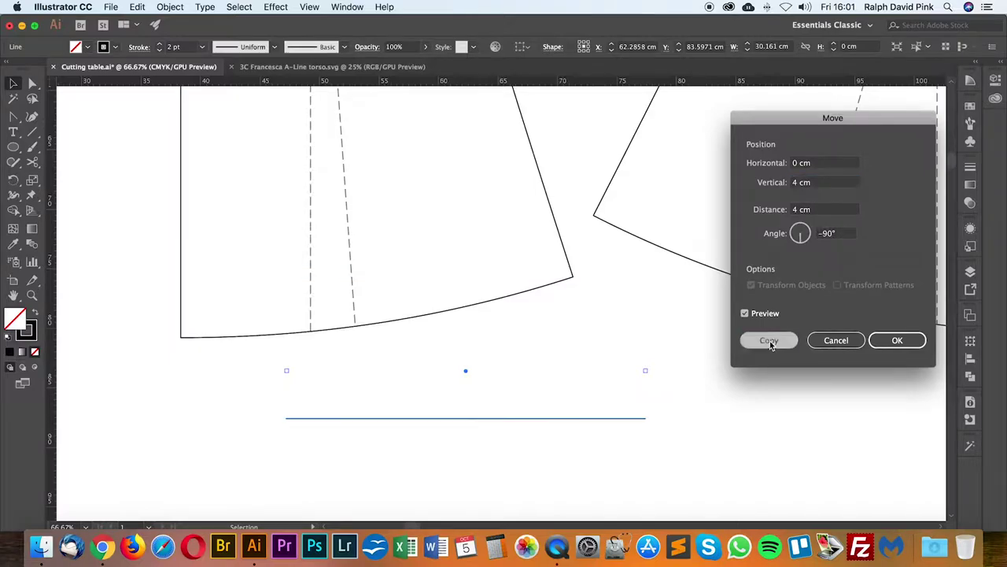
# Step: Draw a vertical check line between the two horizontal lines and delete it
pyautogui.scroll(-2, 769, 344)
pyautogui.hscroll(-1, 769, 344)
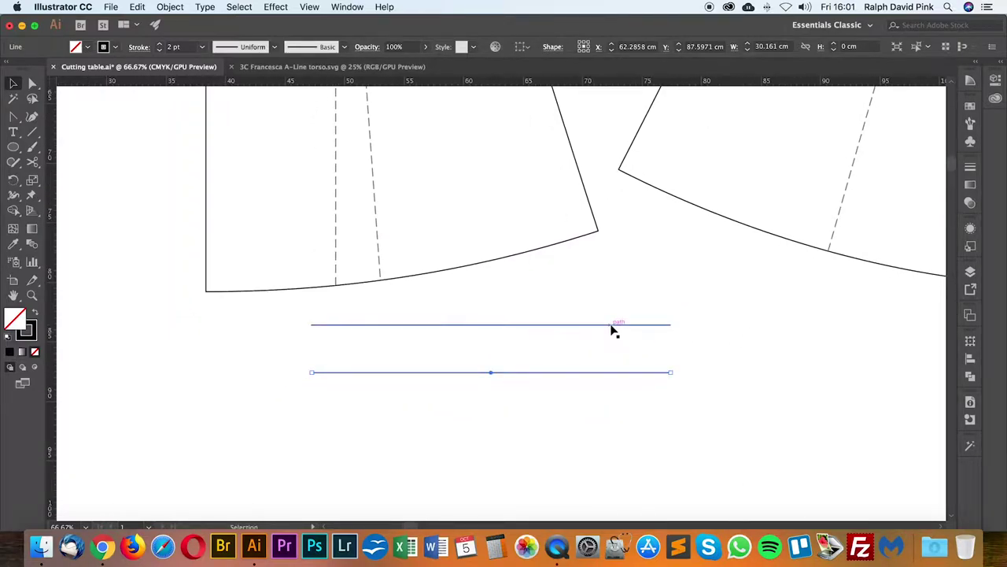
pyautogui.press('\\')
pyautogui.moveTo(611, 324); pyautogui.dragTo(610, 372)
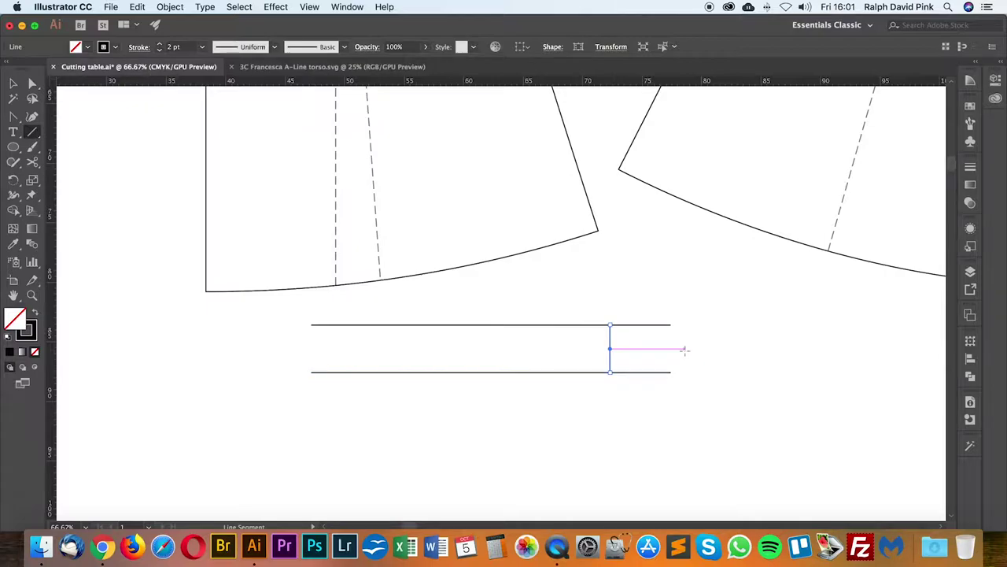
pyautogui.press('Delete')
pyautogui.press('v')
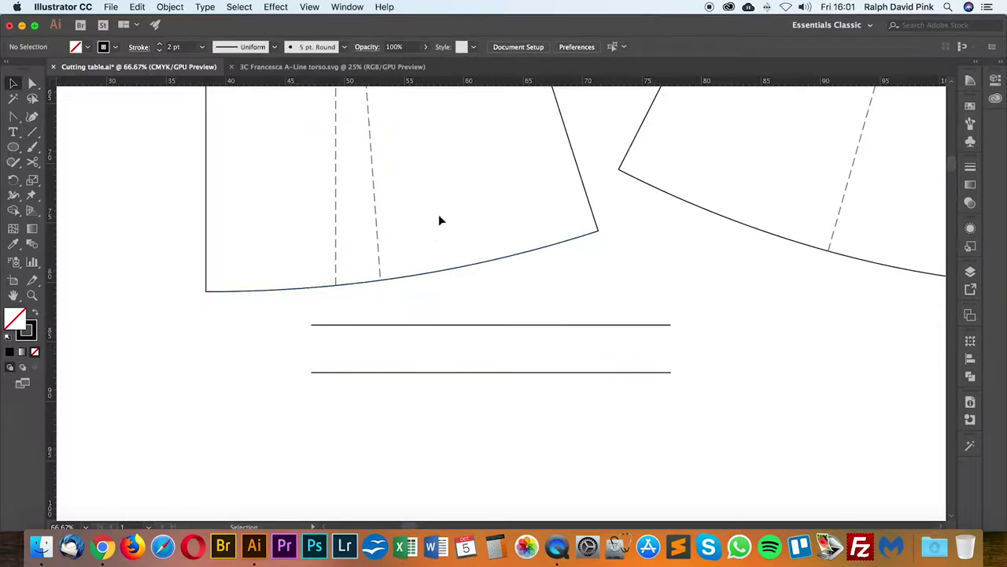
# Step: Copy the lower horizontal line another 4 cm straight down to make a third parallel line
pyautogui.click(525, 372)
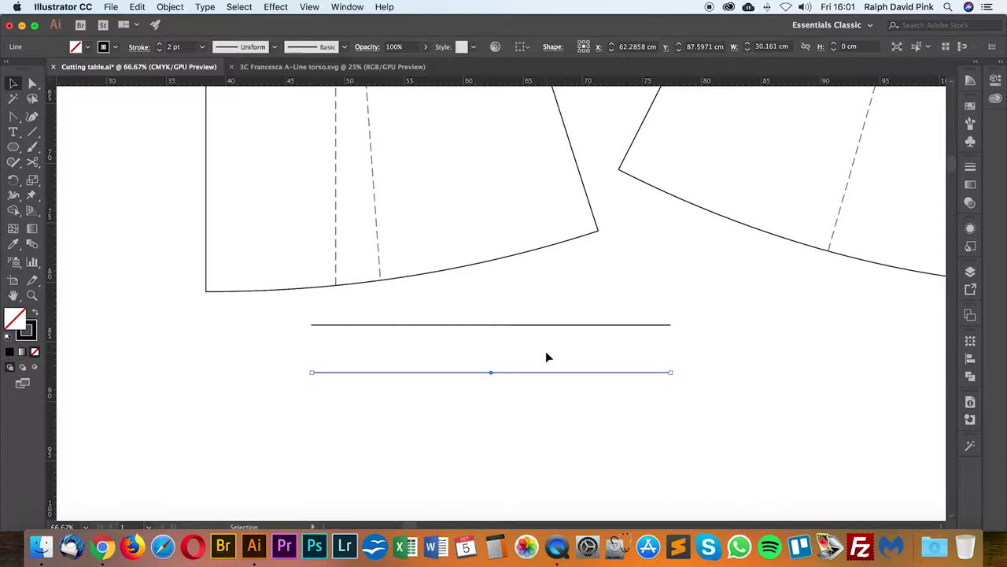
pyautogui.press('Return')
pyautogui.write('0')
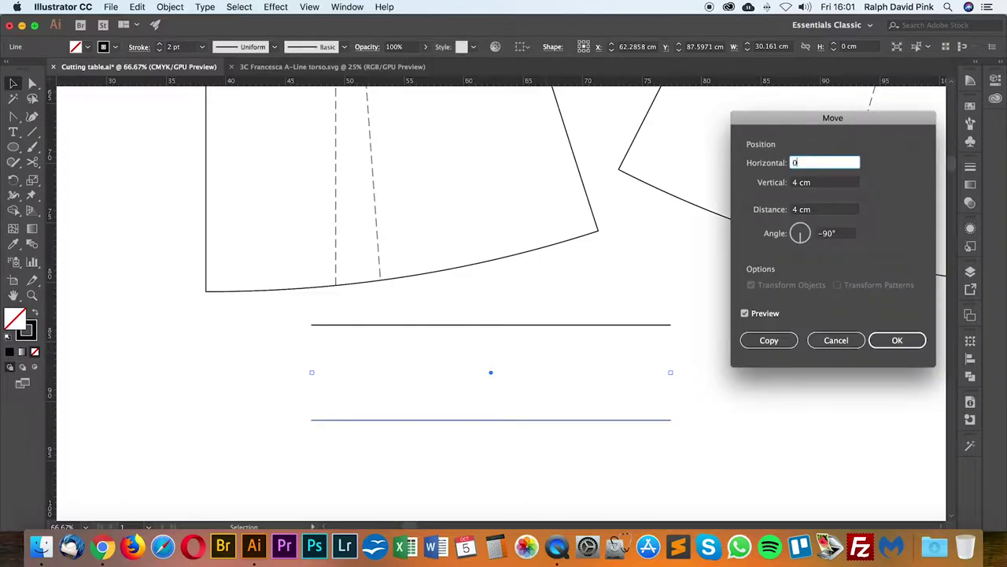
pyautogui.press('Tab')
pyautogui.write('4')
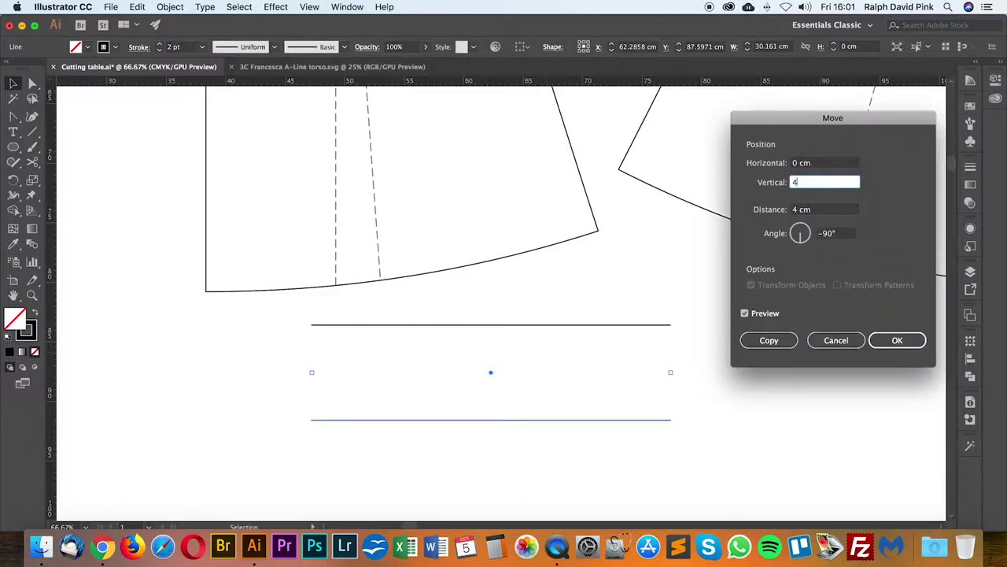
pyautogui.click(769, 340)
# Step: Select all three parallel lines together and start a new brush from them in the Brushes collection
pyautogui.scroll(-2, 699, 360)
pyautogui.hscroll(2, 699, 360)
pyautogui.click(665, 297)
pyautogui.moveTo(665, 298); pyautogui.dragTo(589, 405)
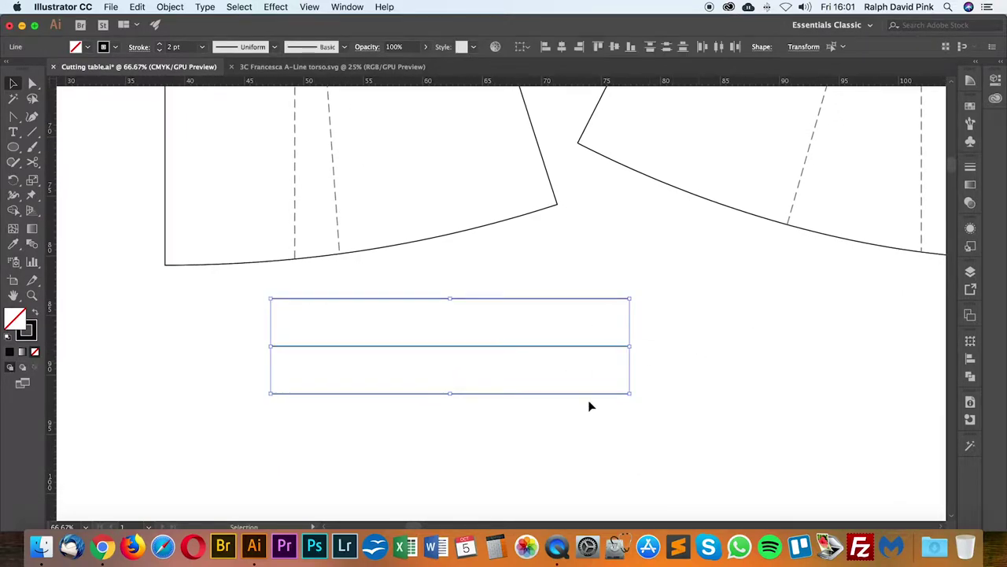
pyautogui.click(614, 310)
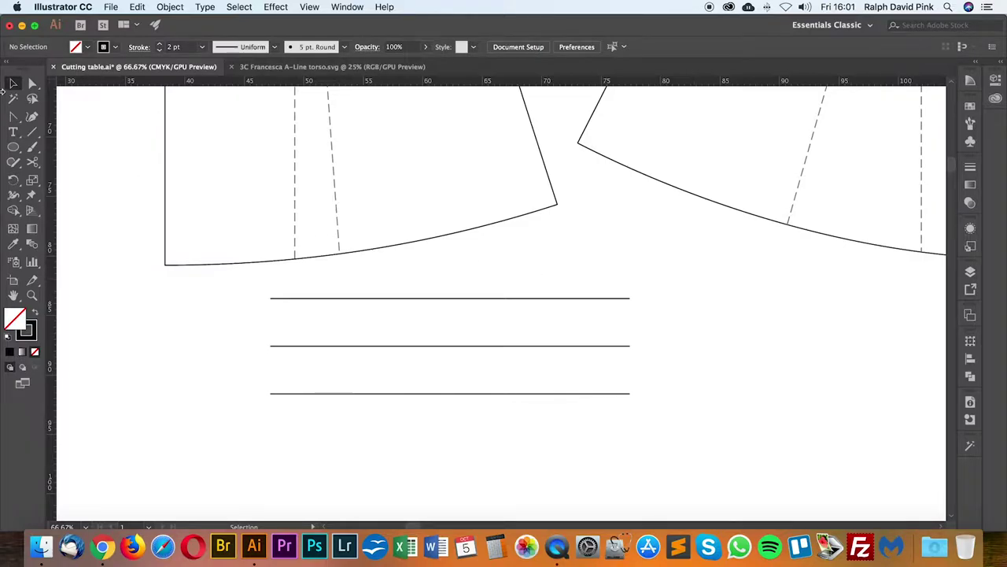
pyautogui.moveTo(665, 285); pyautogui.dragTo(525, 424)
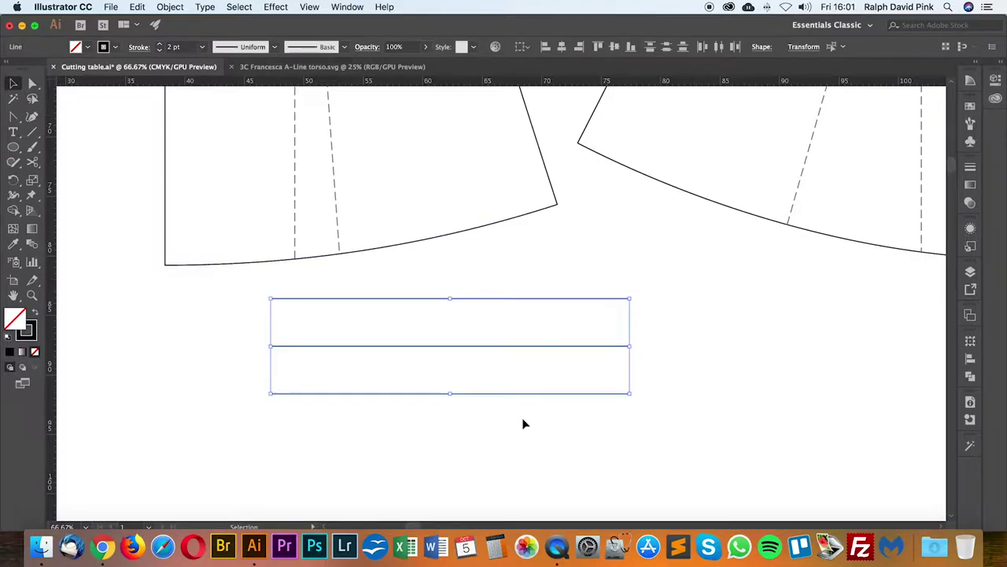
pyautogui.moveTo(665, 286); pyautogui.dragTo(475, 422)
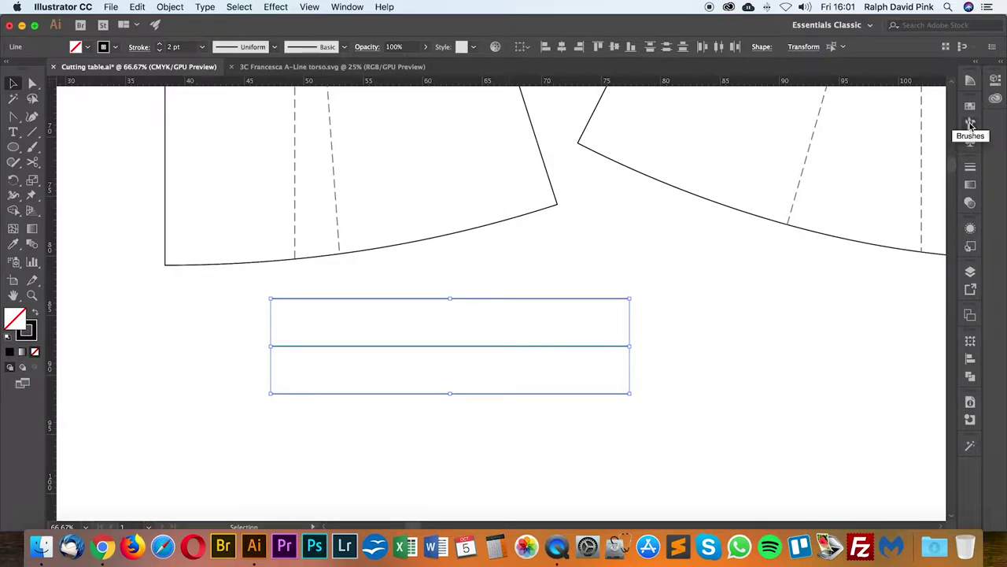
pyautogui.click(347, 8)
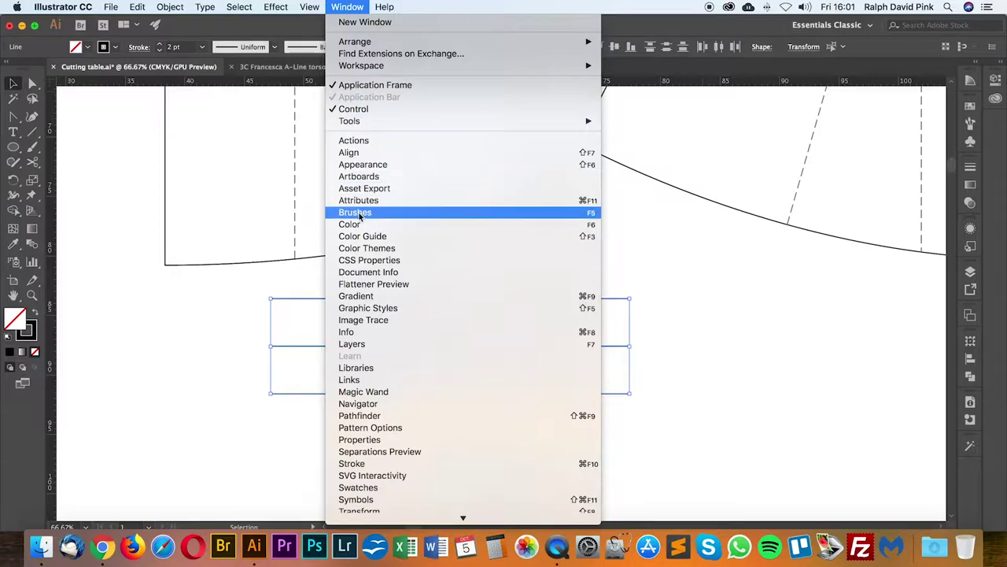
pyautogui.click(973, 123)
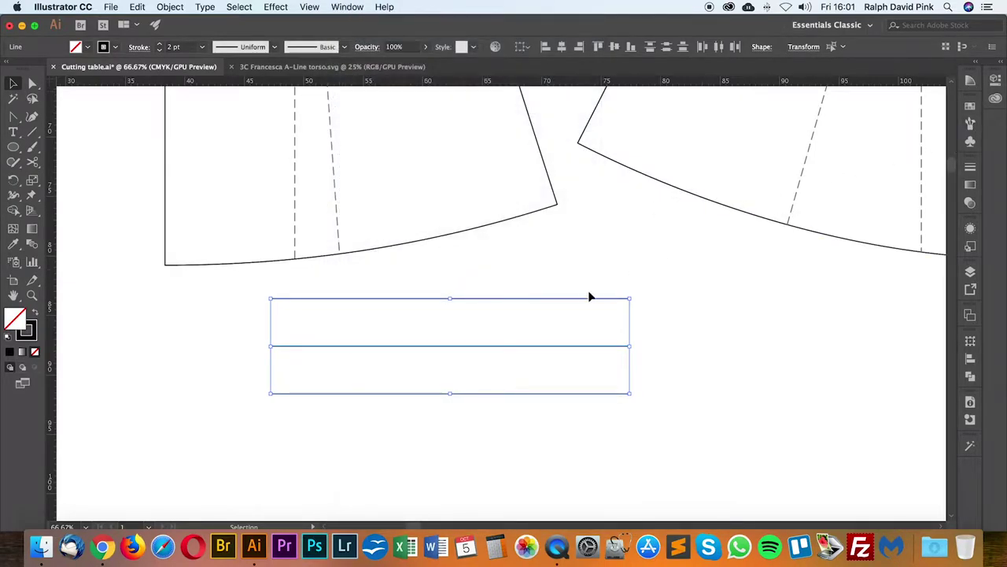
pyautogui.moveTo(590, 297)
pyautogui.mouseDown()
pyautogui.moveTo(574, 299)
pyautogui.moveTo(972, 128)
pyautogui.moveTo(919, 198)
pyautogui.moveTo(840, 271)
pyautogui.moveTo(644, 283)
pyautogui.moveTo(842, 260)
pyautogui.moveTo(852, 261)
pyautogui.moveTo(749, 274)
pyautogui.moveTo(887, 280)
pyautogui.mouseUp()
pyautogui.click(972, 125)
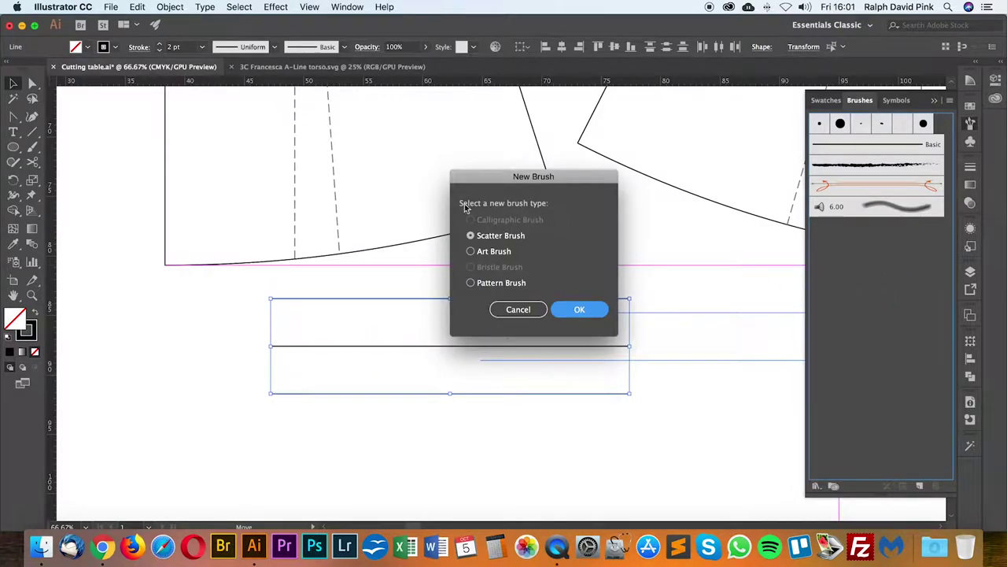
# Step: Make the new brush an Art Brush and name it "hem facing"
pyautogui.click(496, 252)
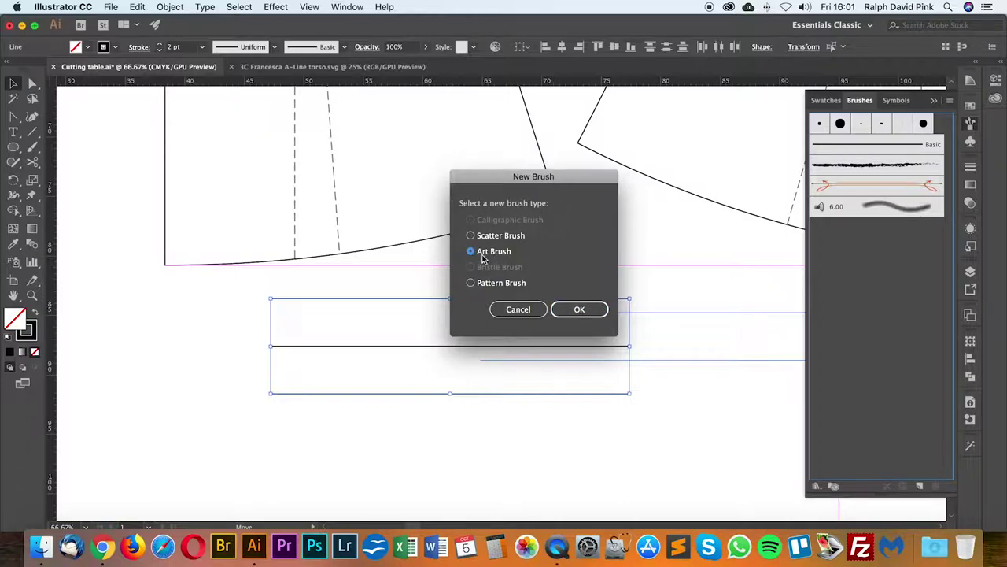
pyautogui.click(581, 310)
pyautogui.moveTo(573, 222); pyautogui.dragTo(573, 115)
pyautogui.moveTo(409, 147); pyautogui.dragTo(346, 150)
pyautogui.write('hem facing')
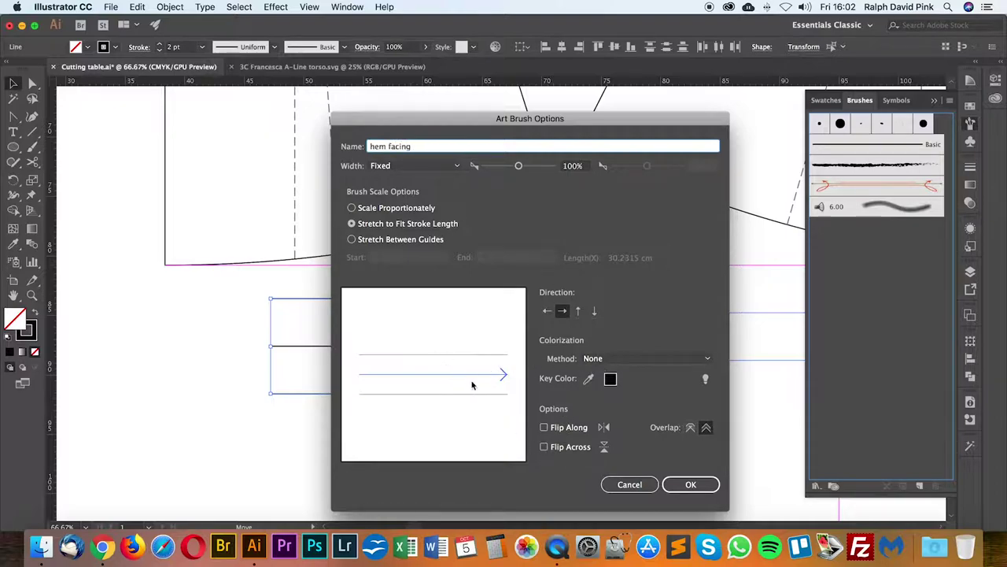
# Step: Try the brush's stroke directions, keep the stroke running from left to right and save the brush
pyautogui.click(547, 310)
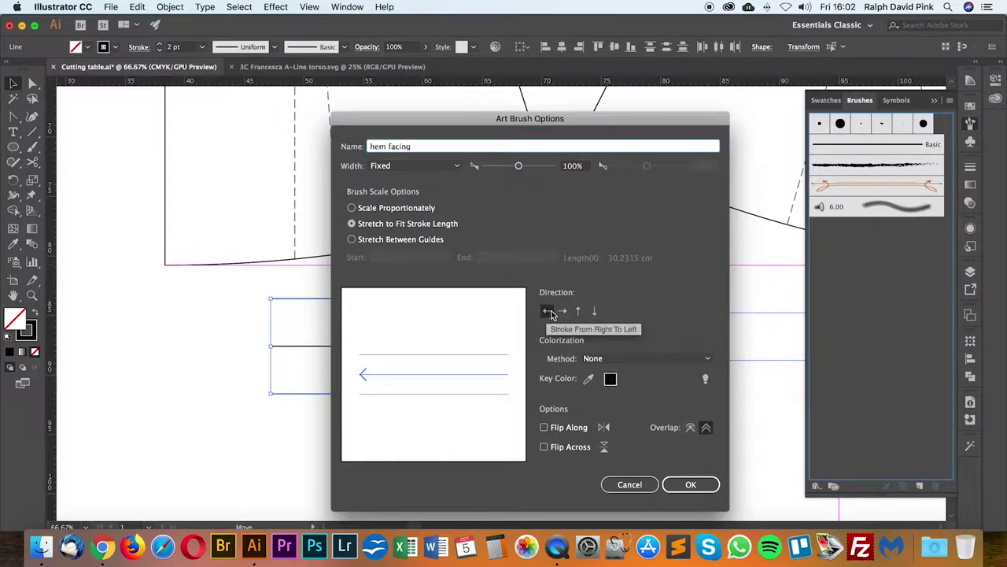
pyautogui.click(579, 312)
pyautogui.click(595, 312)
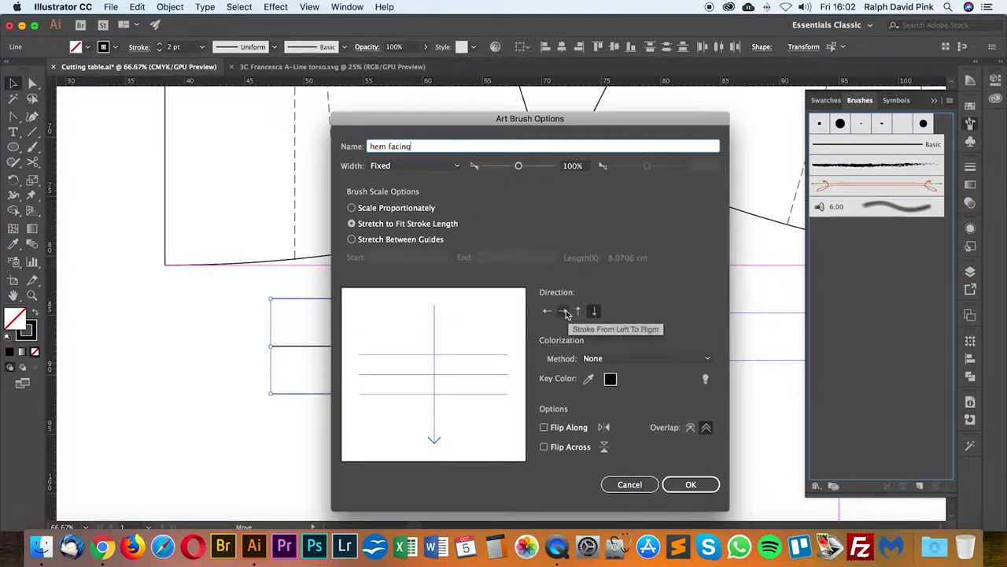
pyautogui.click(563, 313)
pyautogui.click(547, 311)
pyautogui.click(563, 312)
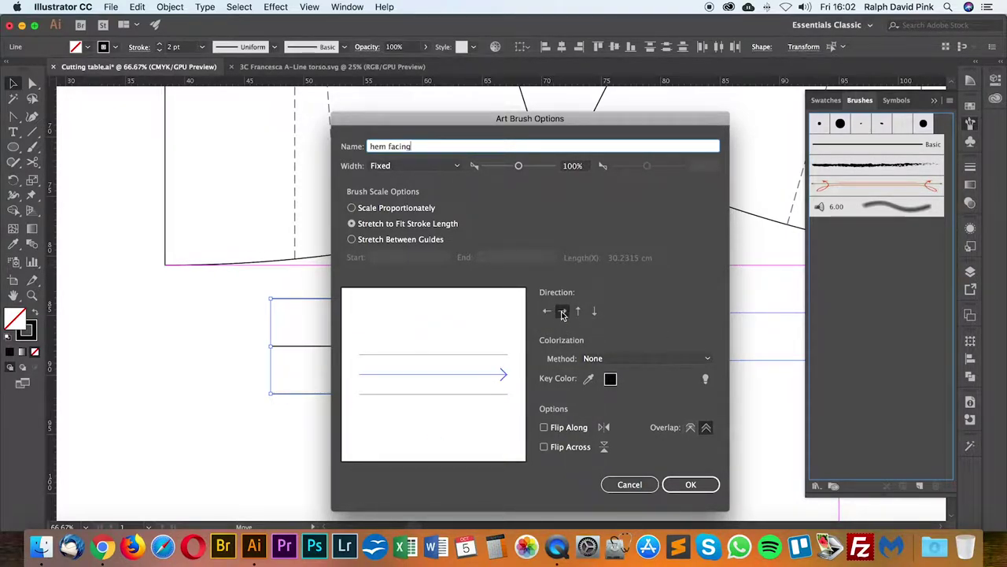
pyautogui.click(547, 311)
pyautogui.click(562, 312)
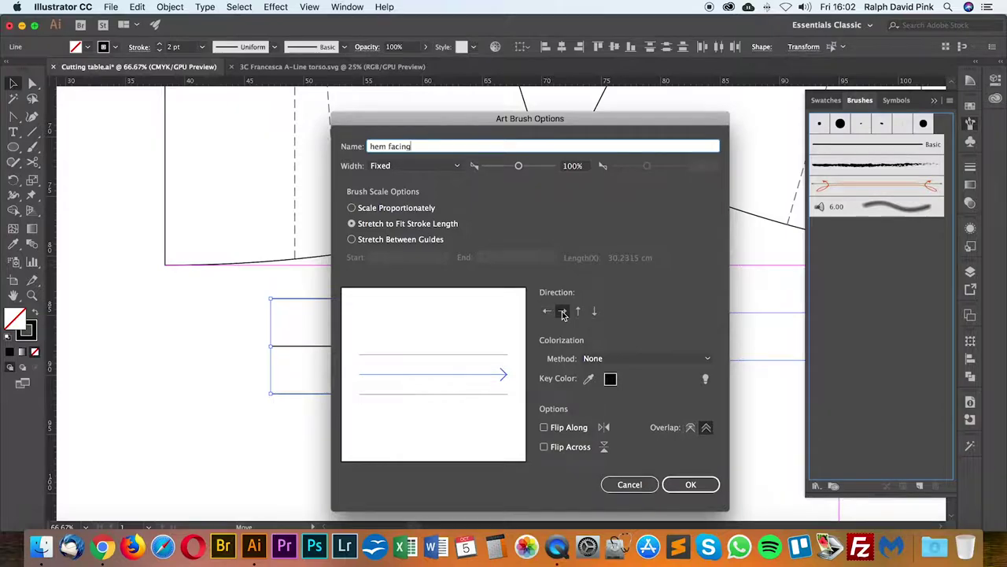
pyautogui.click(684, 485)
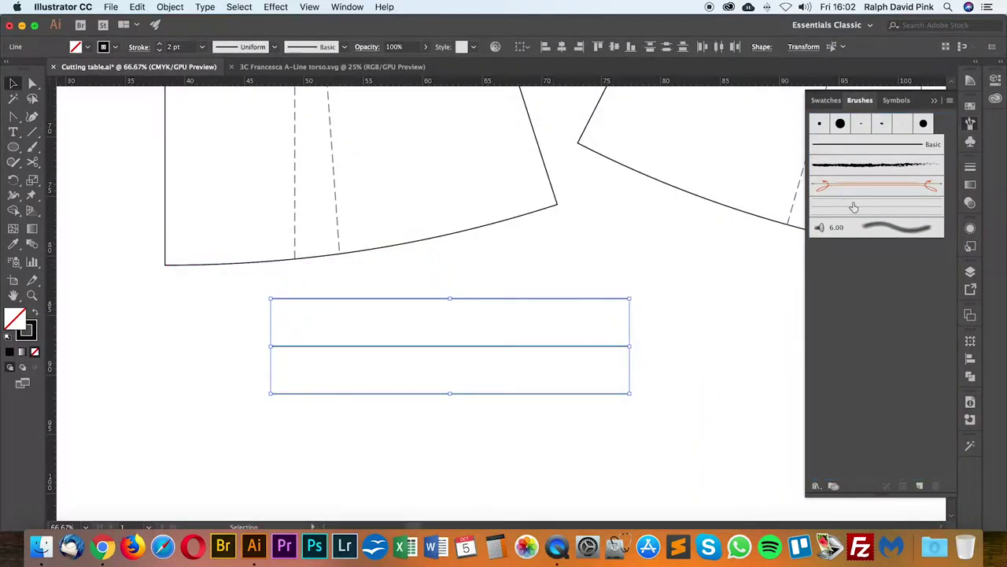
# Step: Delete the three parallel source lines below the back piece
pyautogui.click(648, 293)
pyautogui.moveTo(645, 288); pyautogui.dragTo(550, 416)
pyautogui.press('Delete')
# Step: Apply the "hem facing" art brush to the back piece's hem curve
pyautogui.press('super+minus')
pyautogui.moveTo(500, 309); pyautogui.dragTo(484, 371)
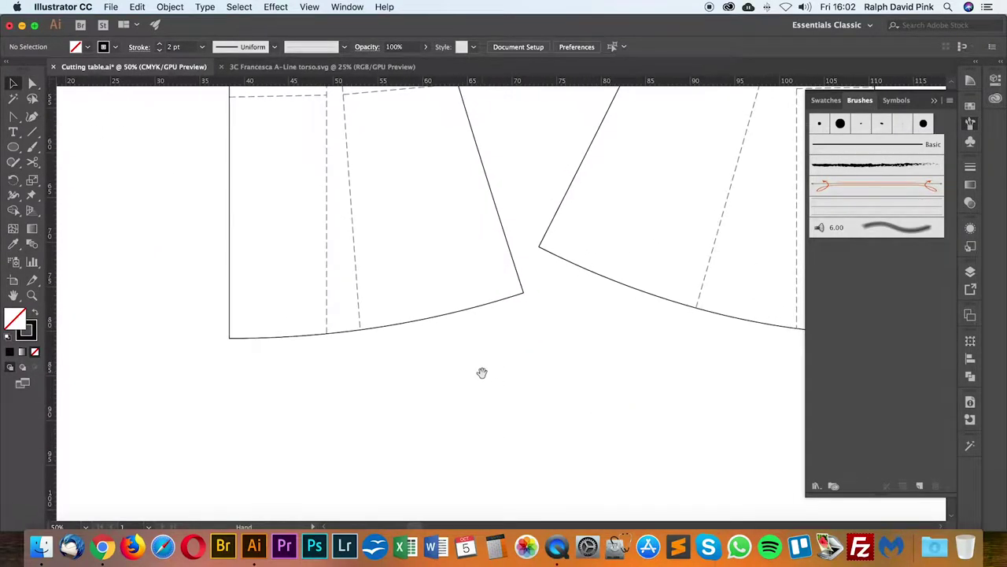
pyautogui.press('a')
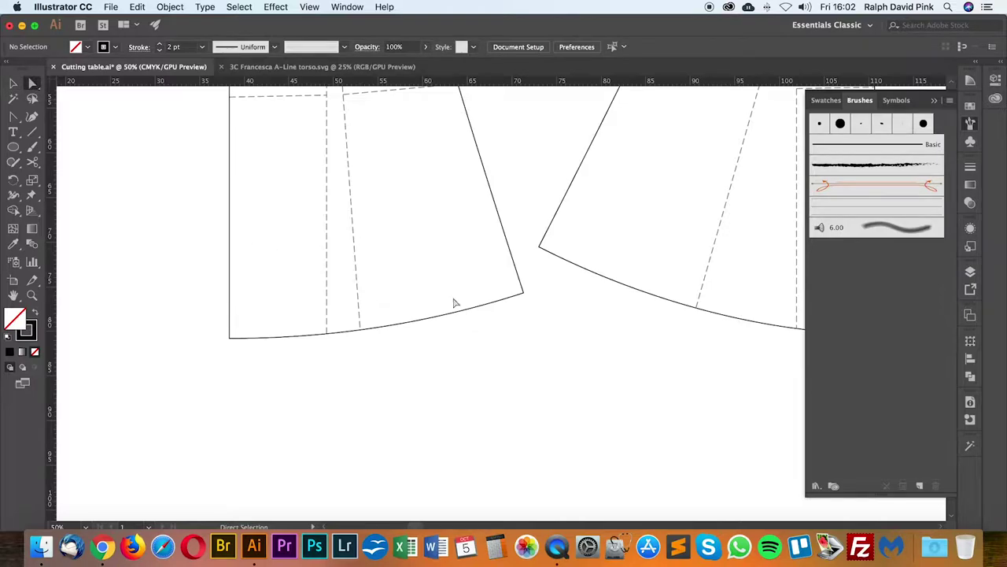
pyautogui.click(411, 326)
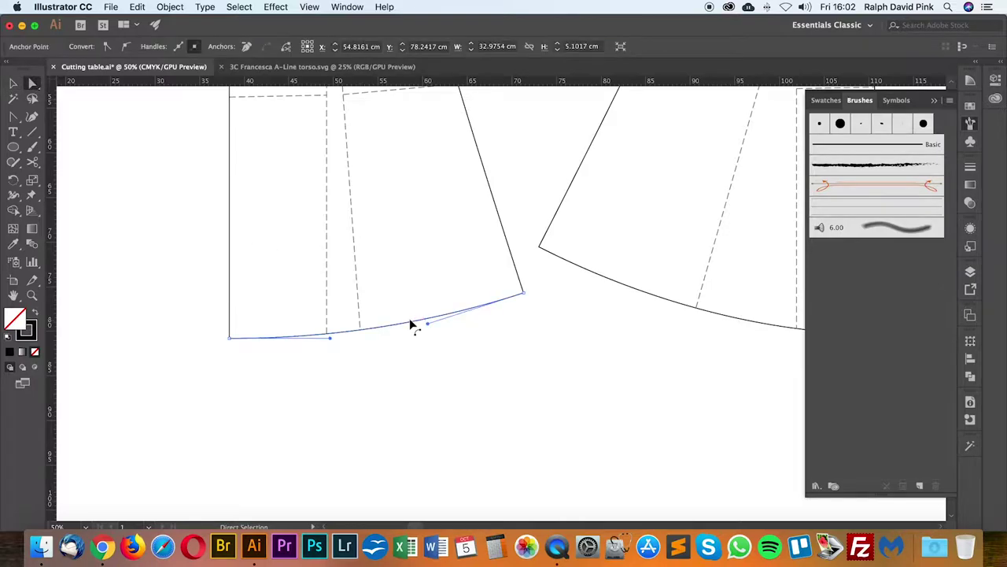
pyautogui.click(841, 208)
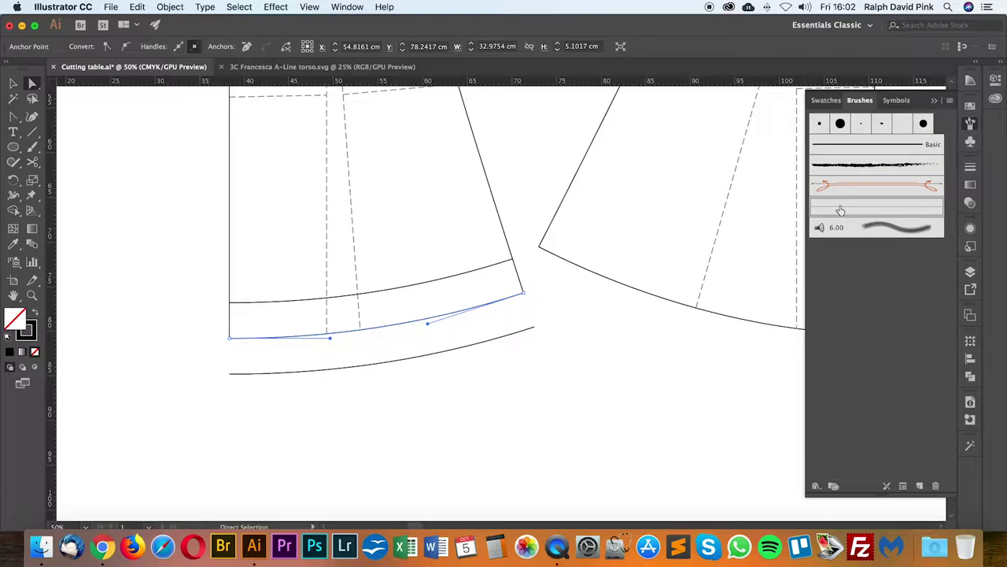
# Step: Draw a check line from the upper facing line to the back hem curve and undo it
pyautogui.click(455, 288)
pyautogui.scroll(2, 456, 290)
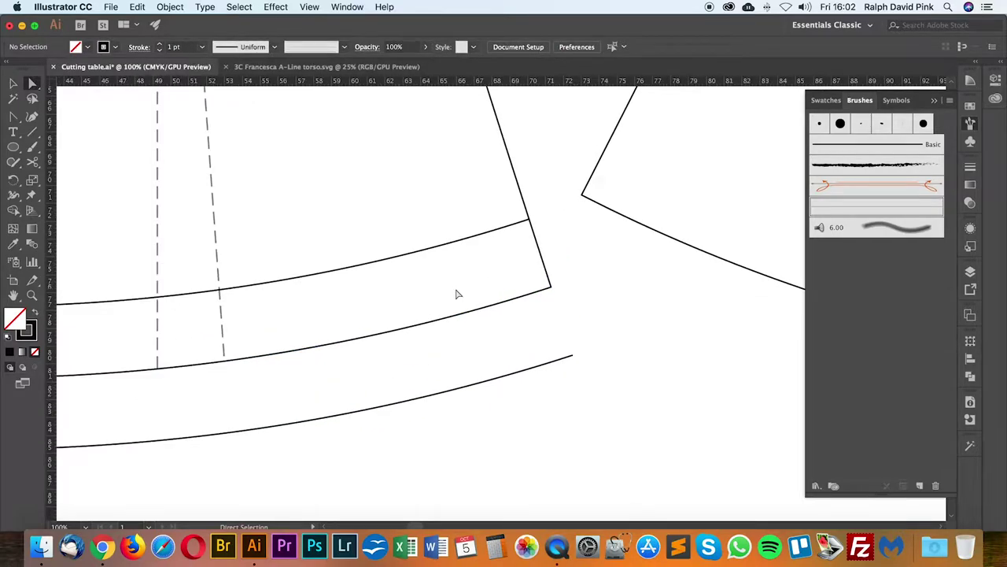
pyautogui.moveTo(369, 262); pyautogui.dragTo(379, 332)
pyautogui.press('super+z')
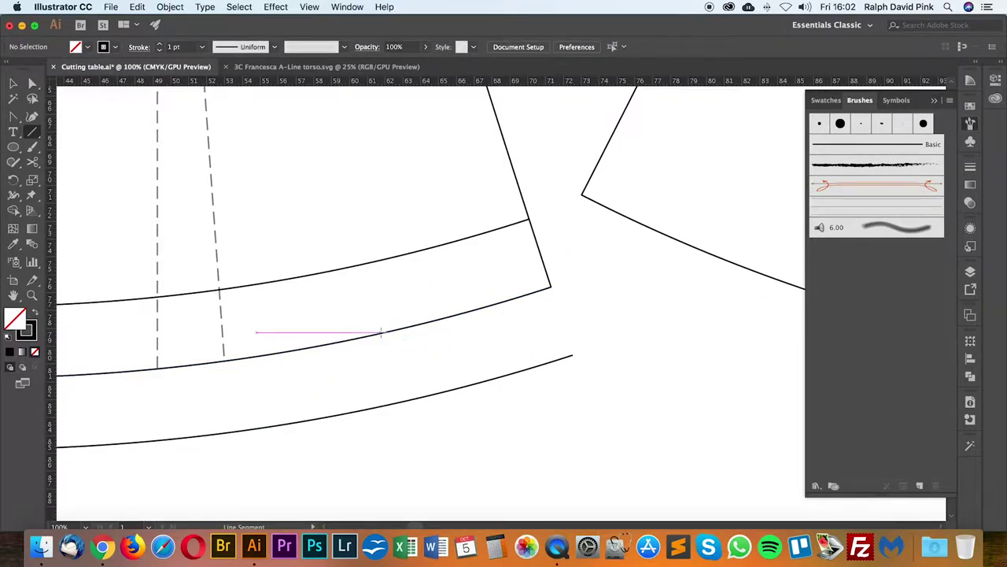
pyautogui.press('super+minus')
pyautogui.press('v')
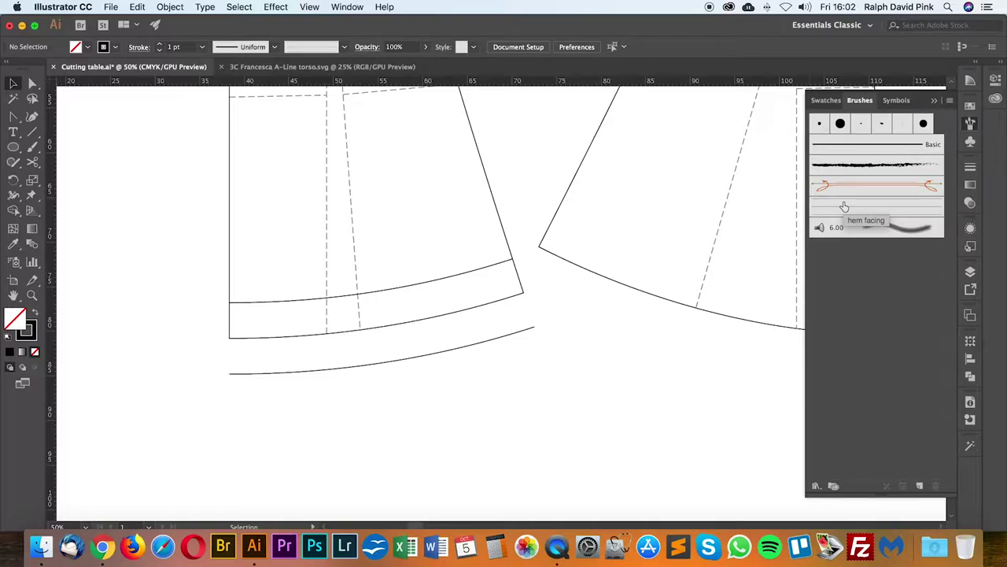
# Step: Try to ungroup the back piece and select its brushed hem curve on its own
pyautogui.click(470, 346)
pyautogui.click(283, 344)
pyautogui.click(539, 309)
pyautogui.click(478, 273)
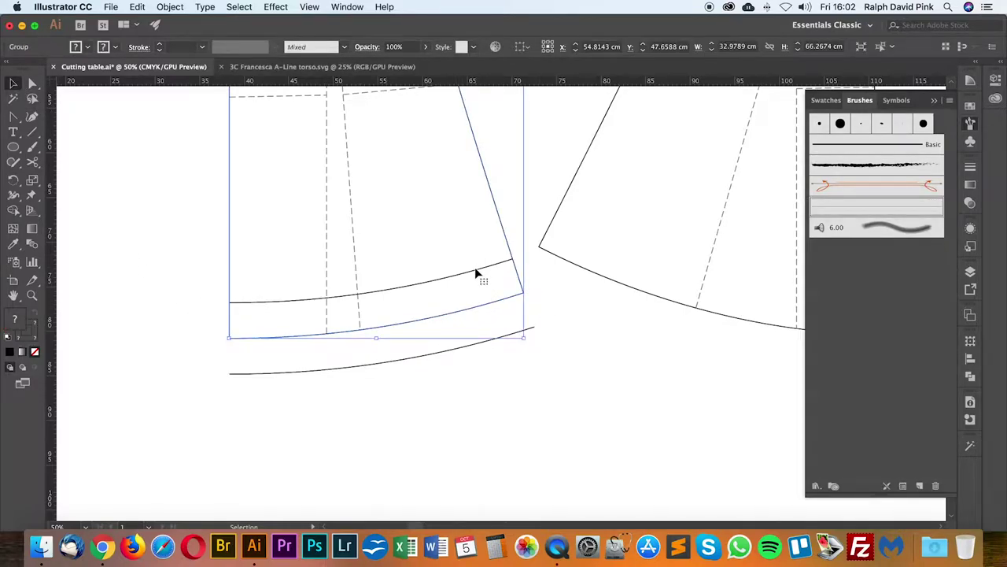
pyautogui.click(590, 308)
pyautogui.click(457, 347)
pyautogui.press('super+equal')
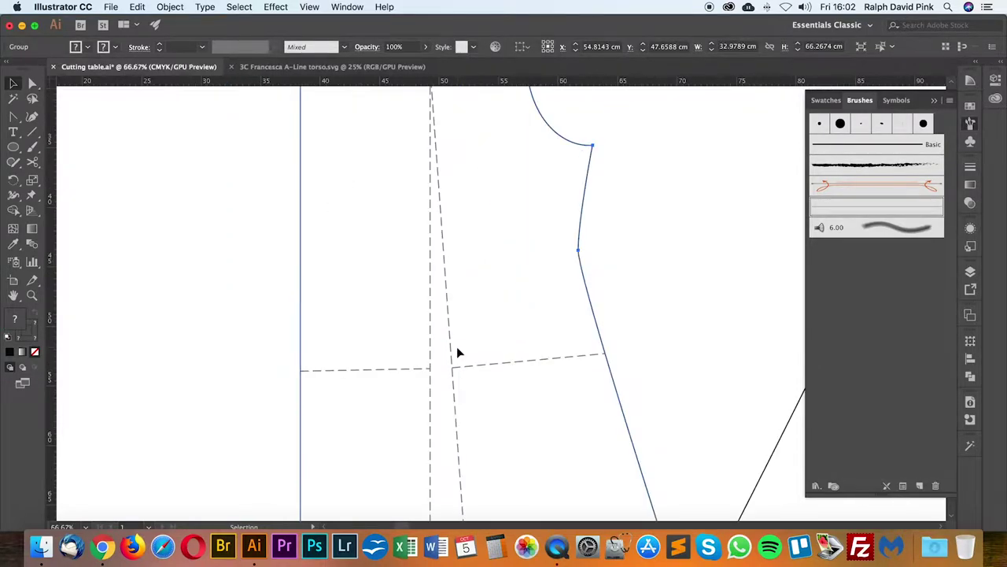
pyautogui.moveTo(512, 402); pyautogui.dragTo(440, 170)
pyautogui.moveTo(514, 391); pyautogui.dragTo(455, 238)
pyautogui.press('super+shift+g')
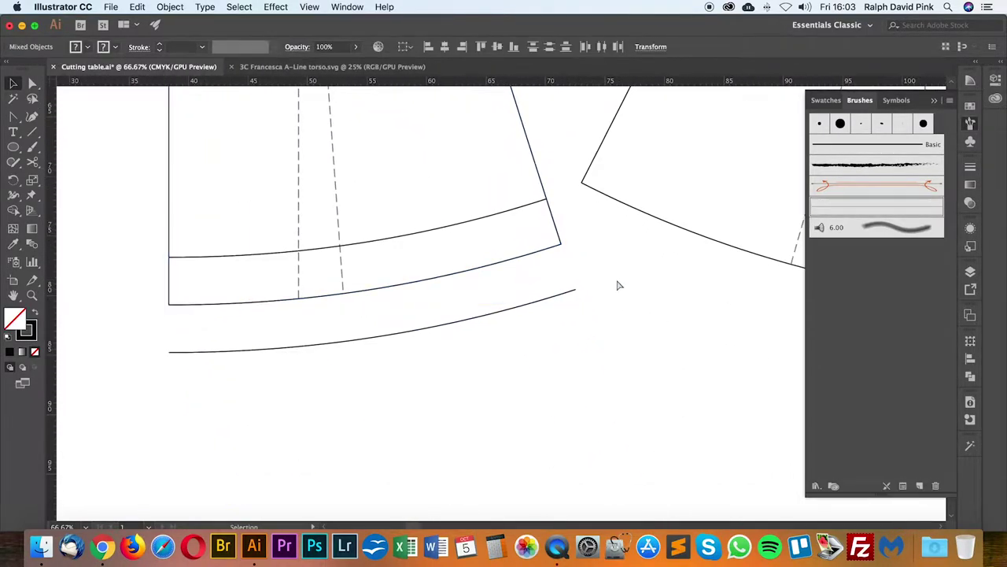
pyautogui.click(604, 283)
pyautogui.click(525, 257)
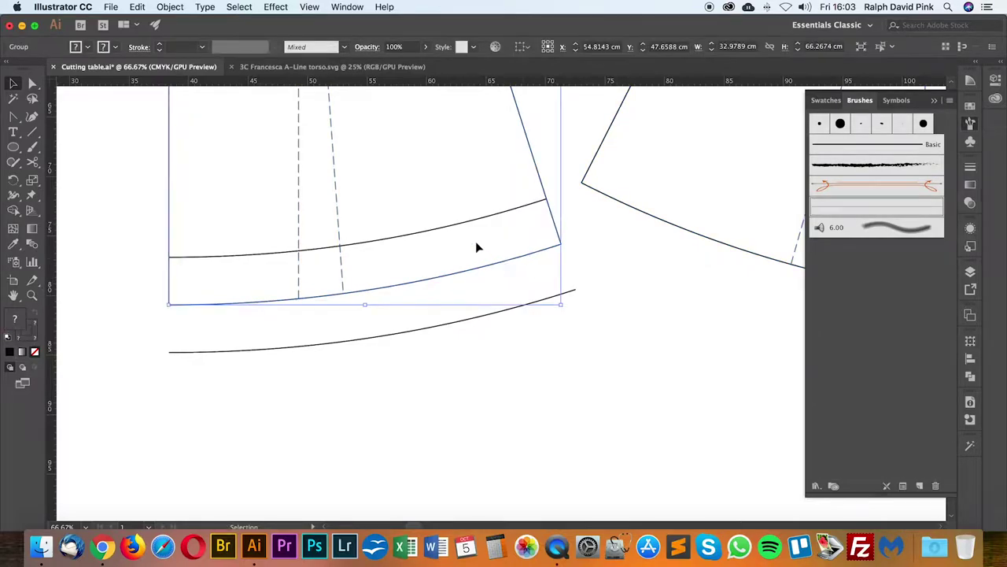
pyautogui.press('a')
pyautogui.click(600, 272)
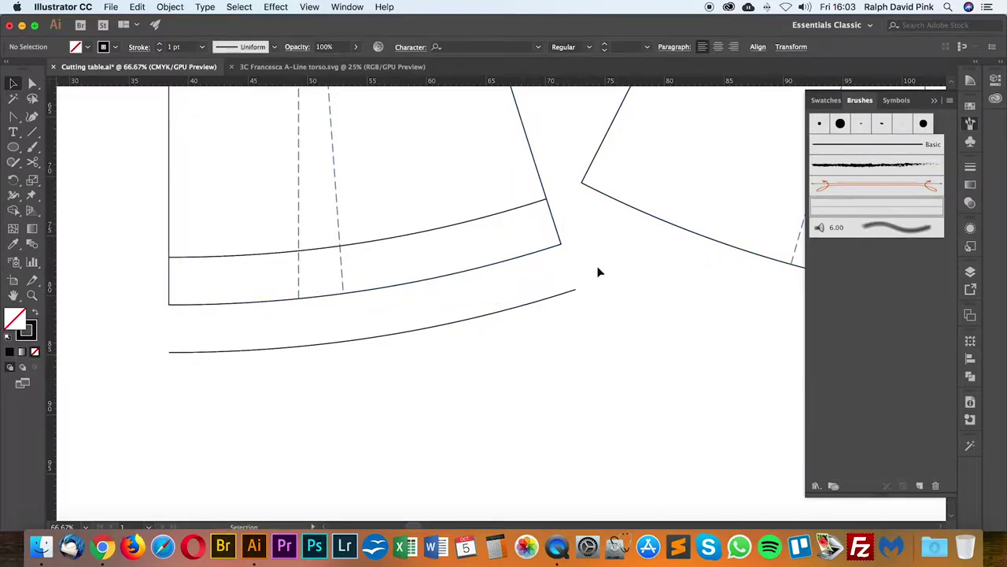
# Step: Step back through the edit history to before the hem facing brush was applied, and restore the brushed hem
pyautogui.press('super+z')
pyautogui.click(536, 258)
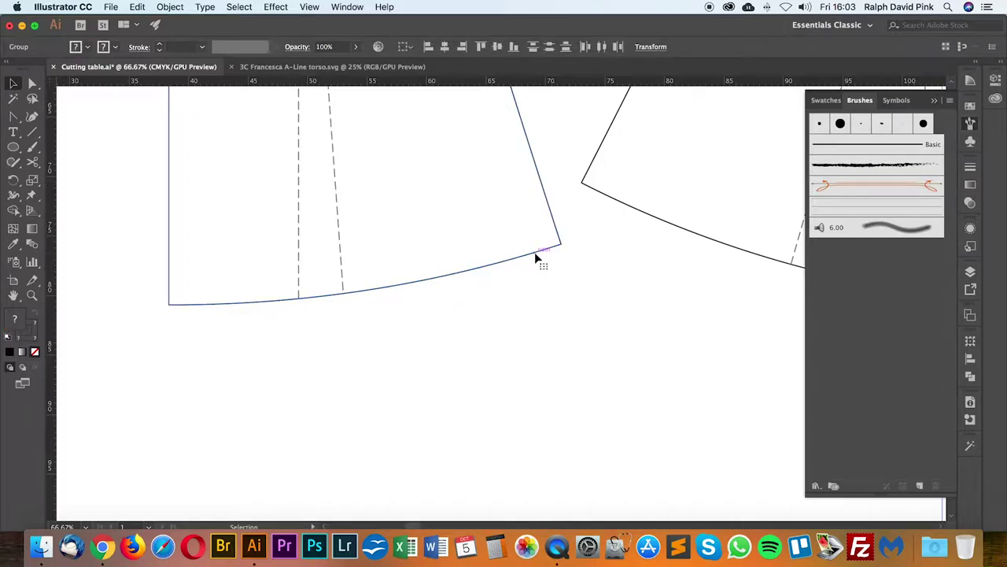
pyautogui.click(498, 354)
pyautogui.click(502, 265)
pyautogui.press('super+1')
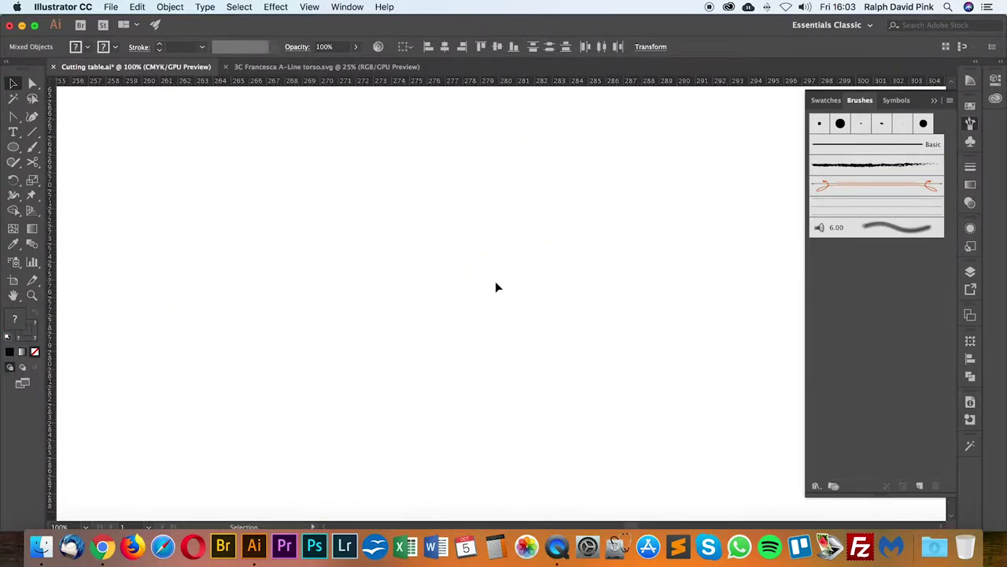
pyautogui.click(496, 283)
pyautogui.press('super+minus')
pyautogui.press('super+minus')
pyautogui.press('super+minus')
pyautogui.press('super+plus')
pyautogui.press('super+plus')
pyautogui.press('super+plus')
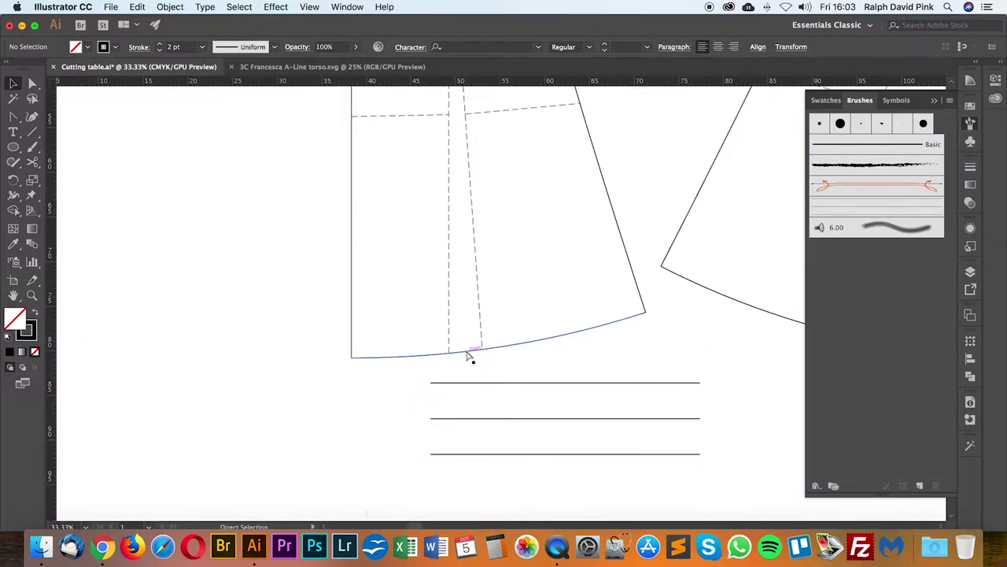
pyautogui.click(474, 302)
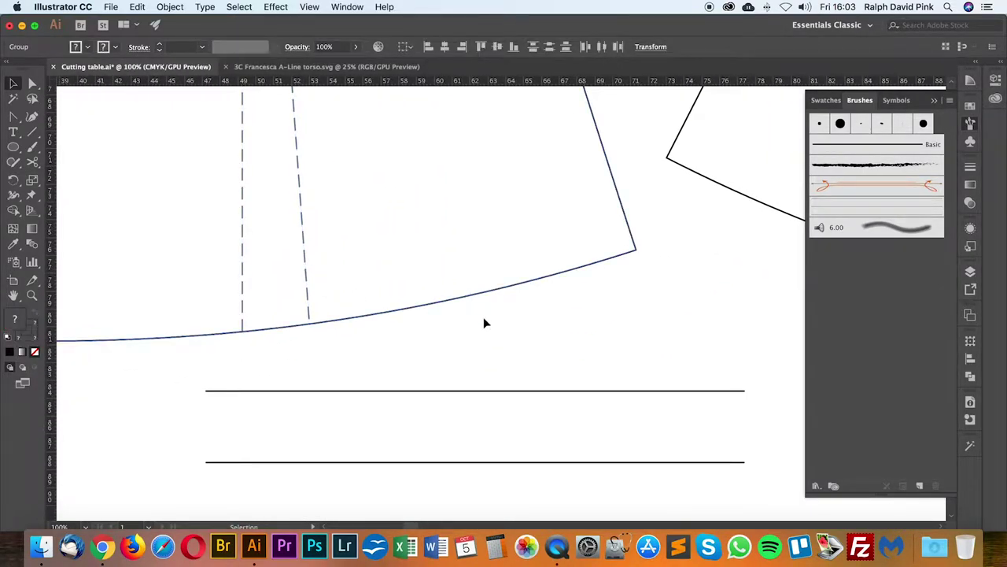
pyautogui.press('super+z')
pyautogui.press('super+z')
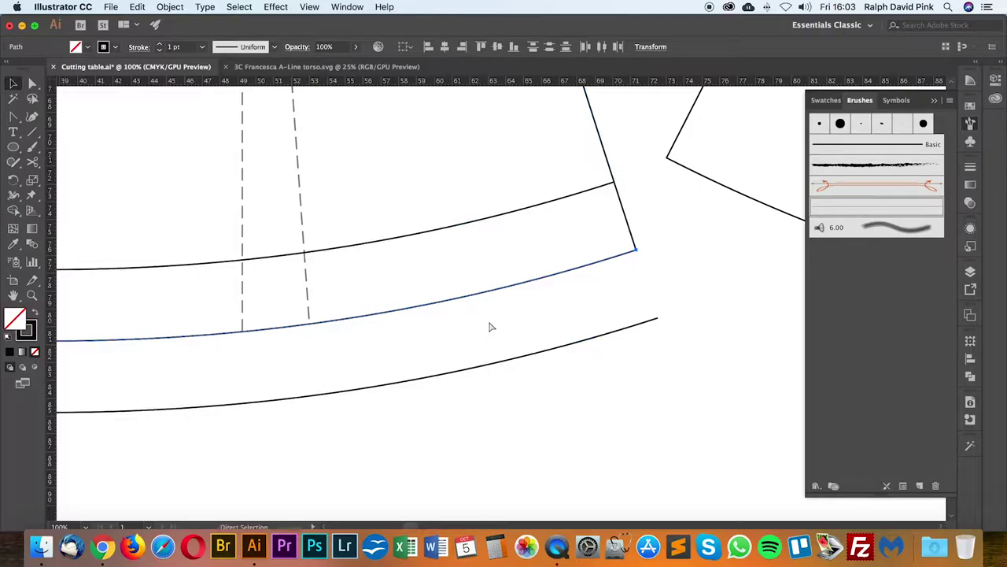
# Step: Undo the "hem facing" brush on the back piece's hem curve
pyautogui.click(586, 269)
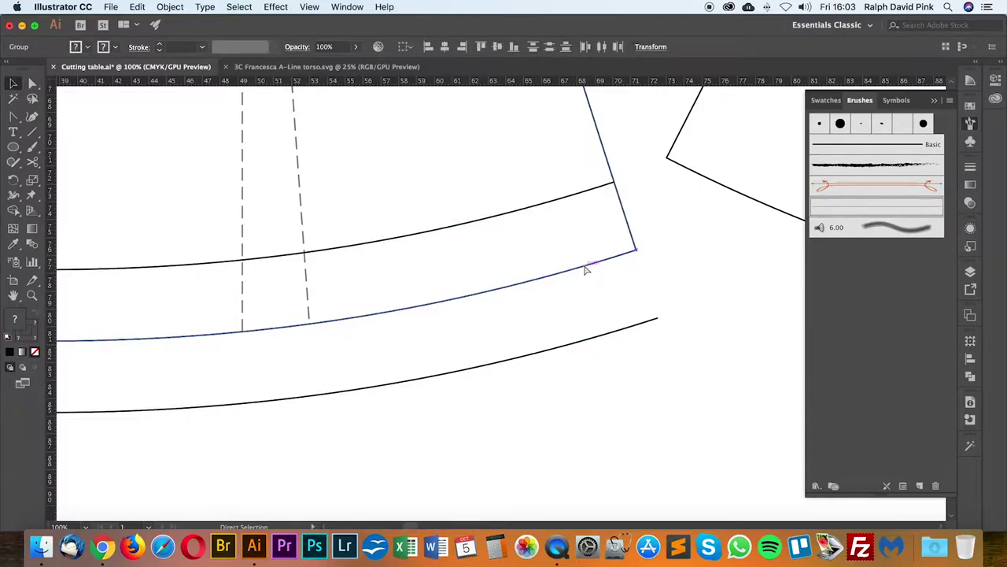
pyautogui.press('shift+super+a')
pyautogui.click(585, 270)
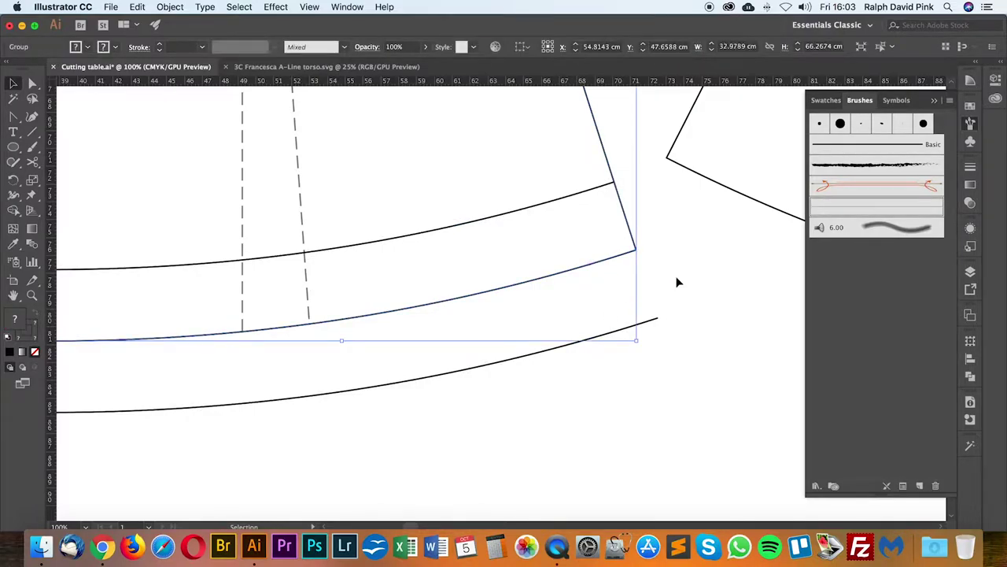
pyautogui.press('super+h')
pyautogui.press('super+minus')
pyautogui.press('super+minus')
pyautogui.press('super+z')
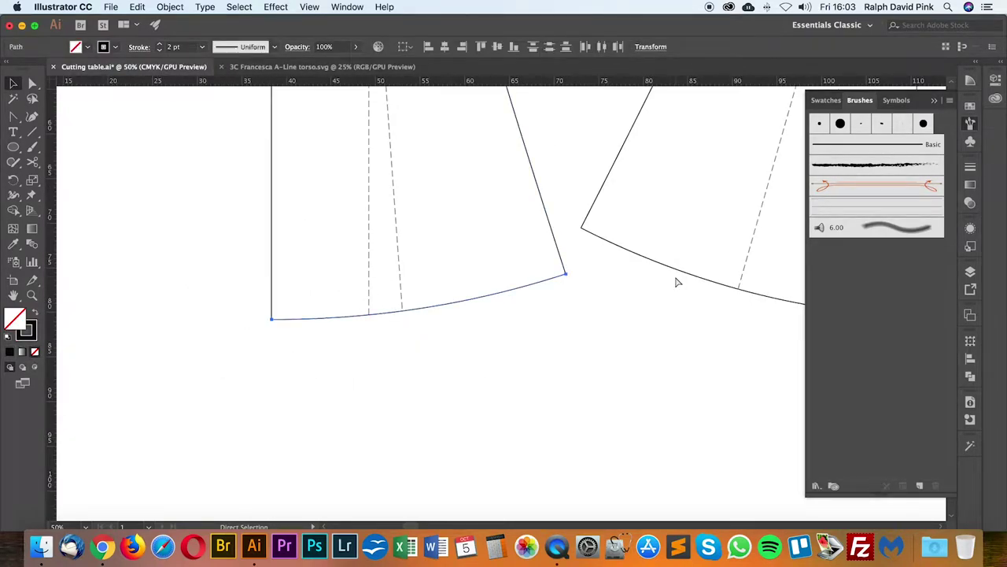
# Step: Ungroup the back piece and select its hem curve separately from the other outlines
pyautogui.press('a')
pyautogui.click(521, 291)
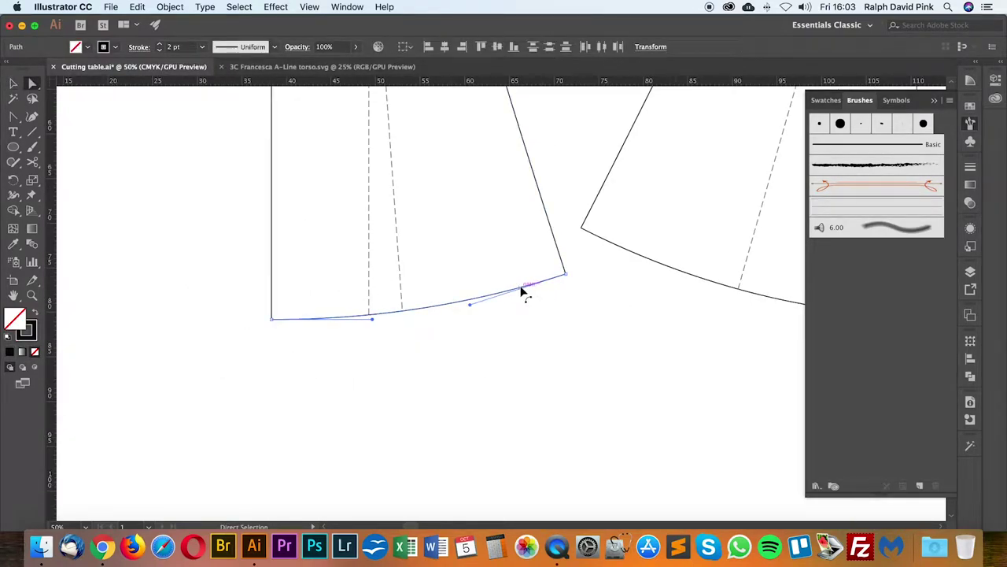
pyautogui.click(518, 319)
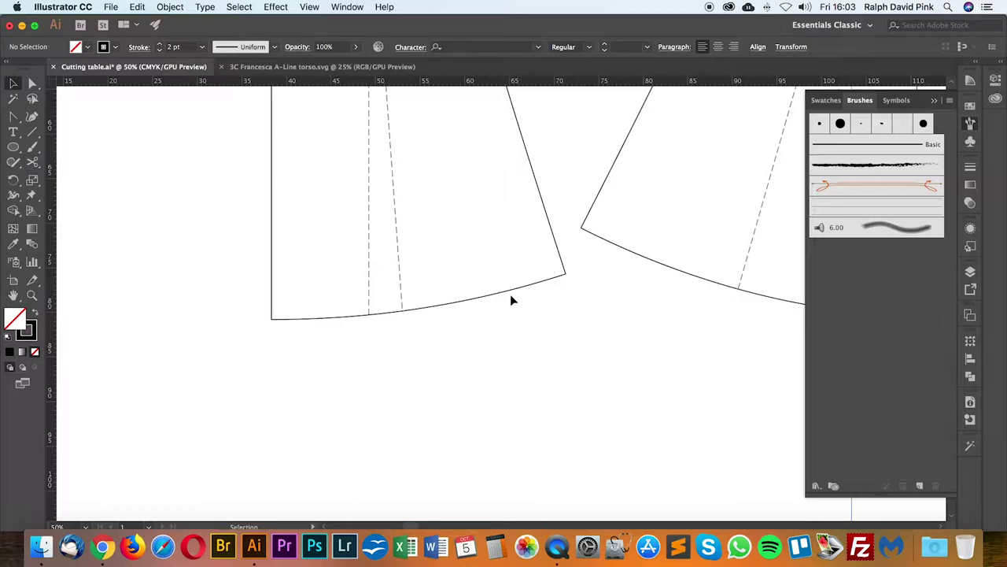
pyautogui.click(15, 88)
pyautogui.click(434, 313)
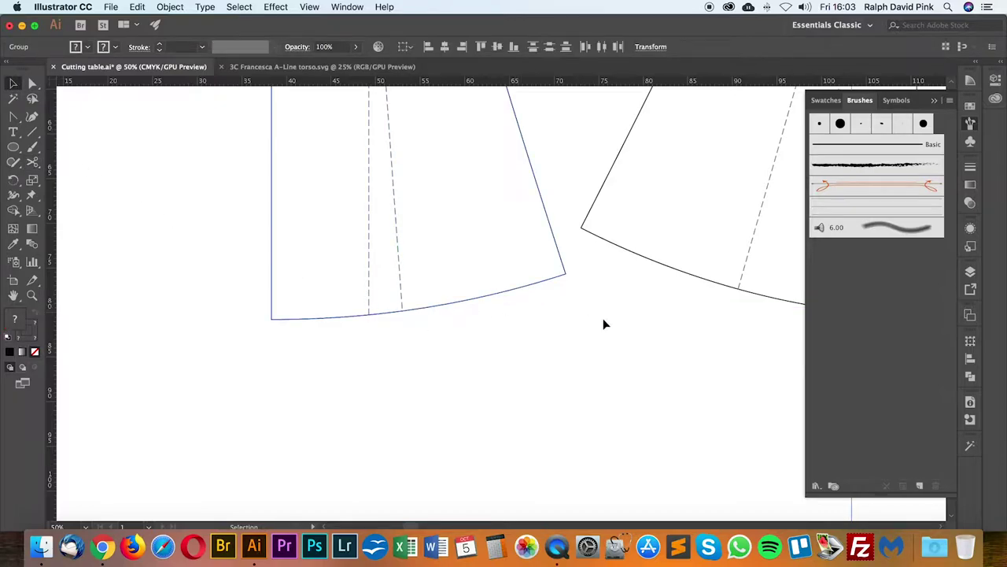
pyautogui.scroll(10, 605, 324)
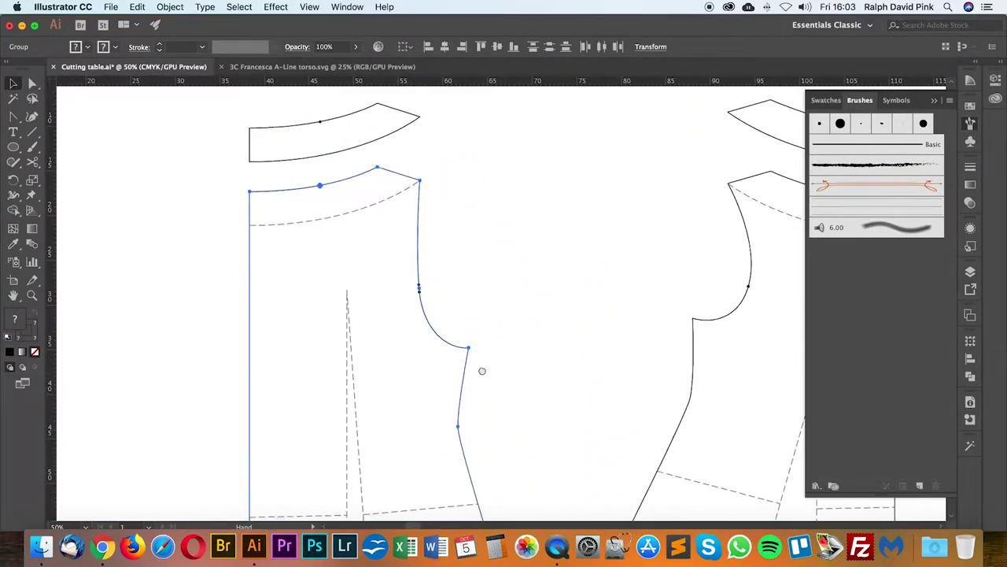
pyautogui.scroll(-10, 481, 370)
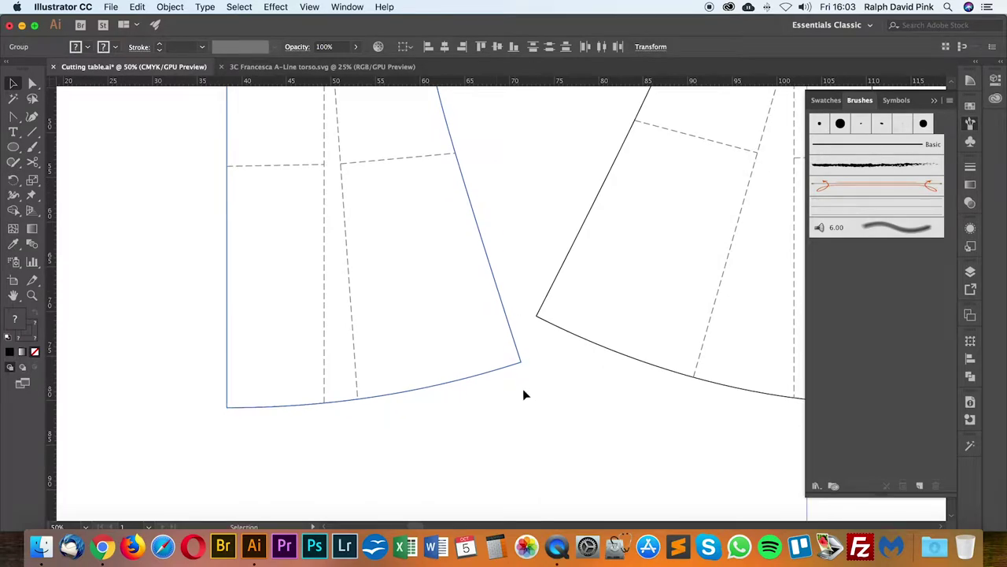
pyautogui.click(171, 7)
pyautogui.click(182, 65)
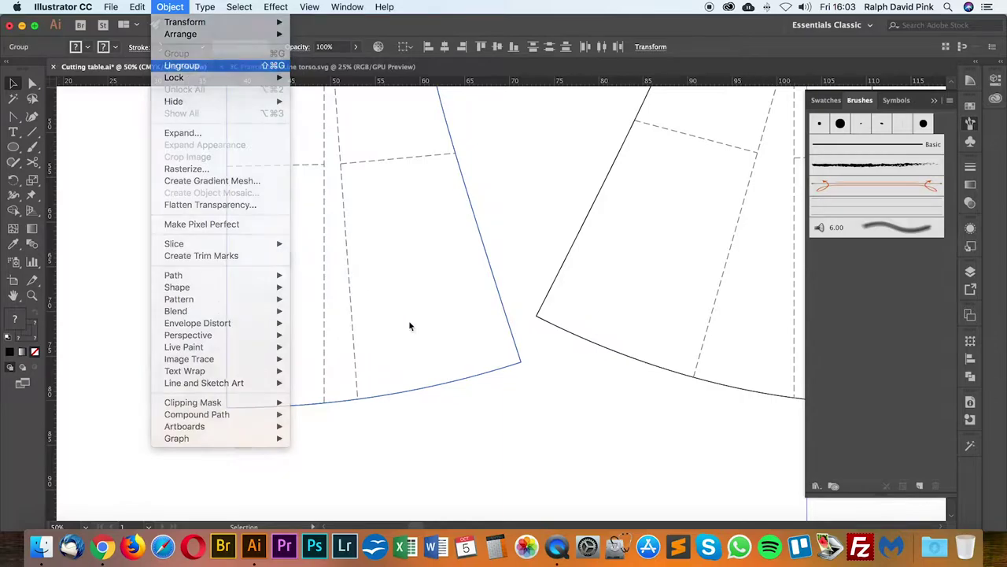
pyautogui.click(410, 325)
pyautogui.click(493, 379)
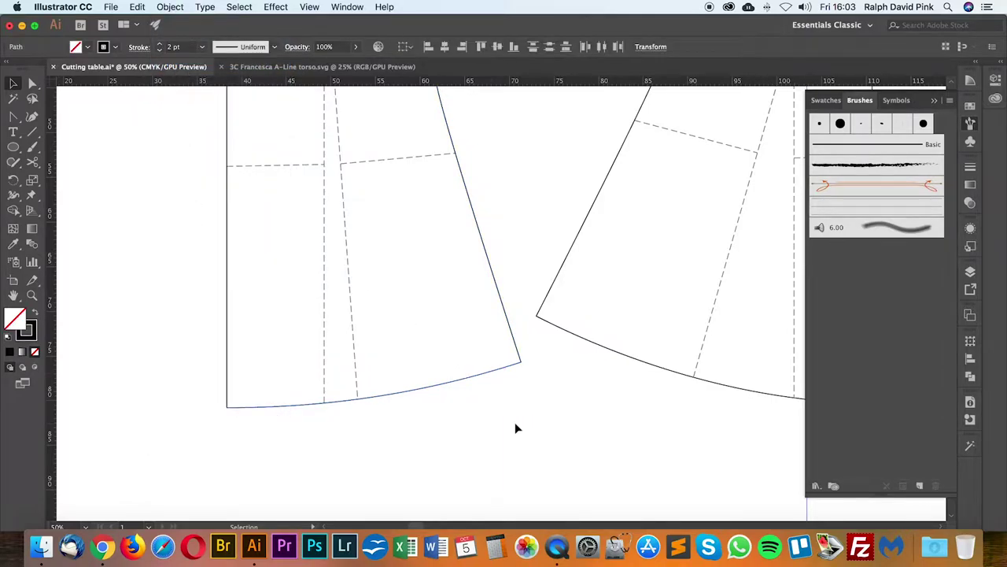
pyautogui.scroll(-2, 514, 422)
pyautogui.hscroll(2, 515, 422)
pyautogui.click(517, 378)
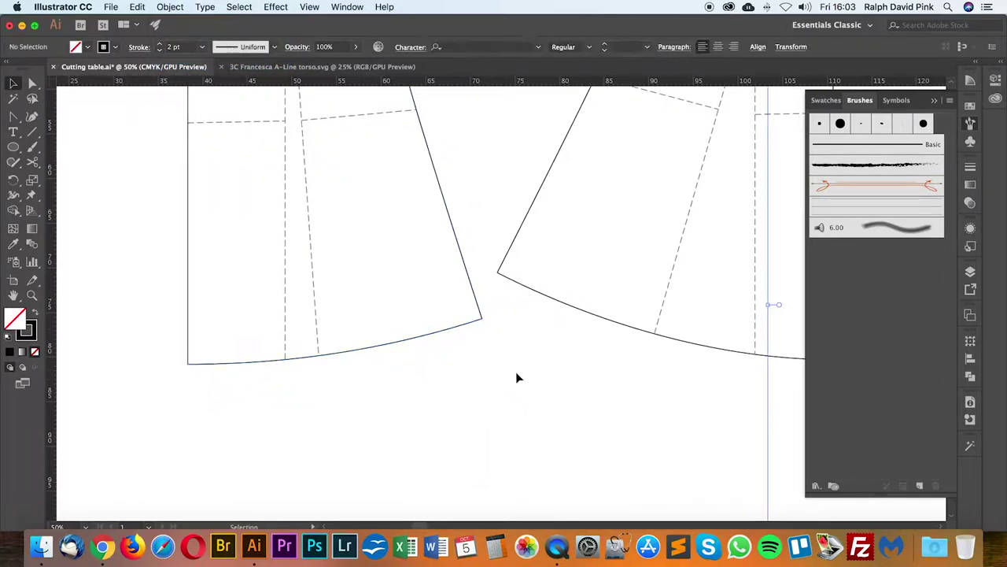
pyautogui.click(452, 334)
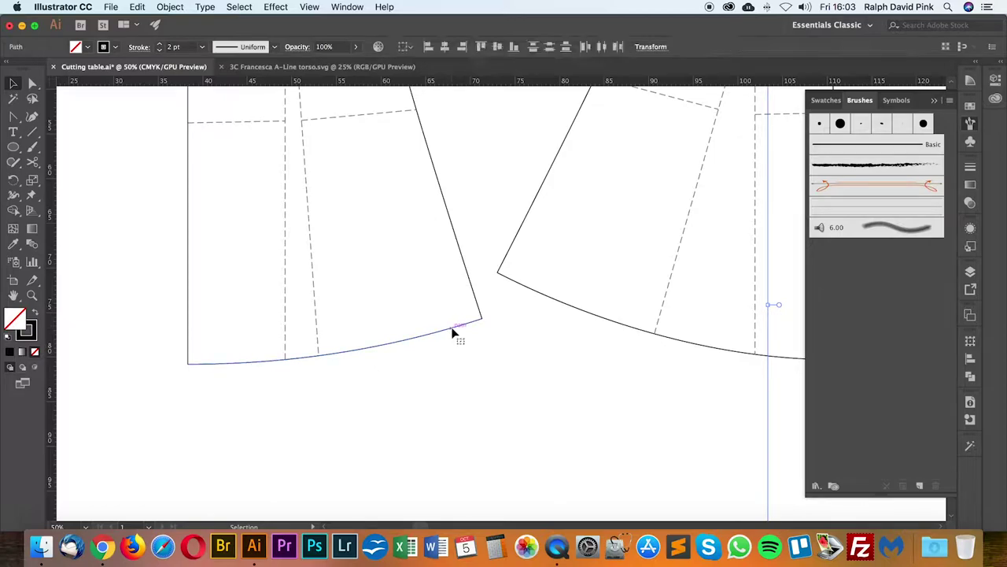
# Step: Apply the "hem facing" art brush to the ungrouped hem curve of the back piece
pyautogui.click(562, 393)
pyautogui.press('super+minus')
pyautogui.press('super+minus')
pyautogui.press('super+minus')
pyautogui.moveTo(493, 305); pyautogui.dragTo(524, 341)
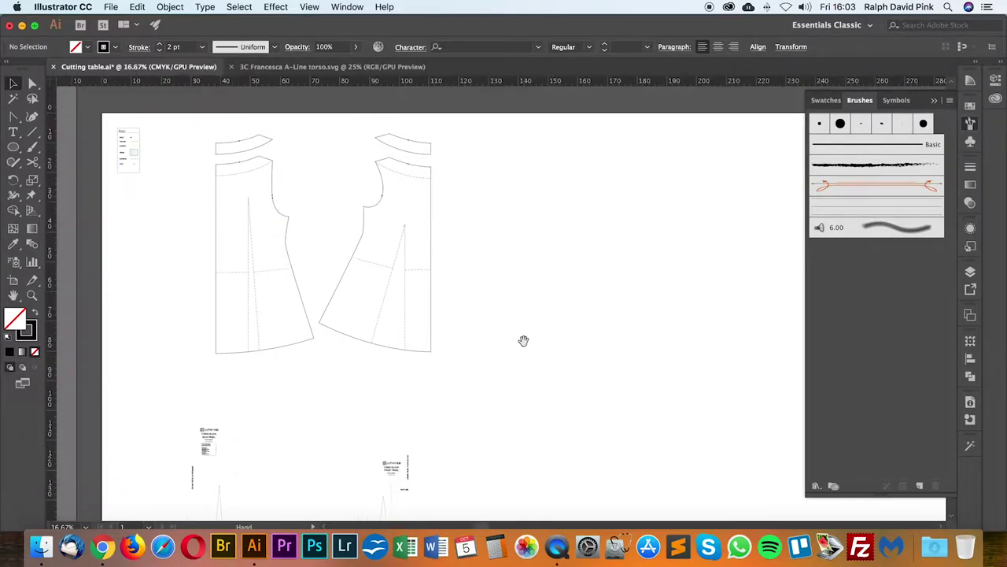
pyautogui.press('super+plus')
pyautogui.press('super+plus')
pyautogui.press('super+plus')
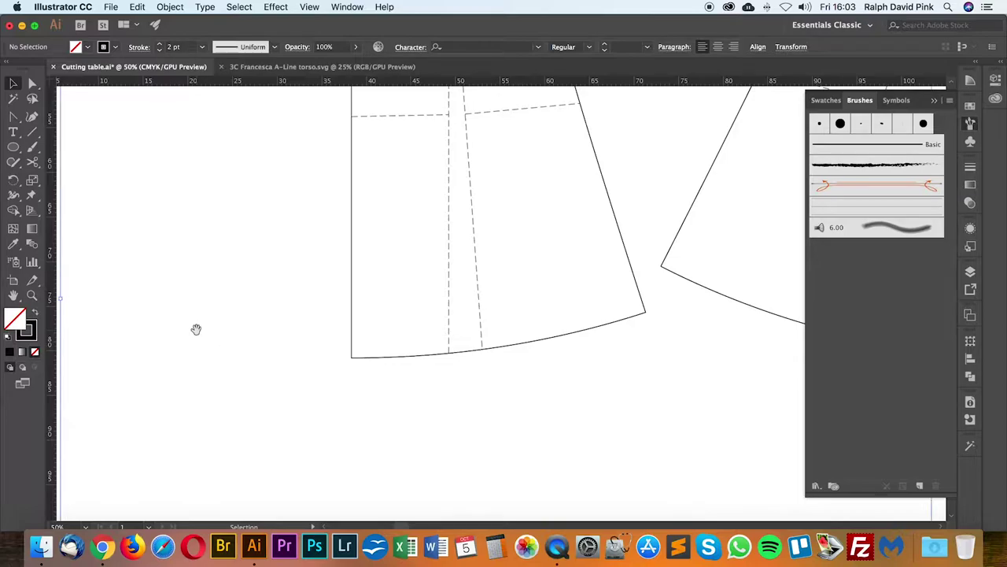
pyautogui.moveTo(196, 329); pyautogui.dragTo(57, 321)
pyautogui.press('super+plus')
pyautogui.press('super+plus')
pyautogui.moveTo(310, 377); pyautogui.dragTo(126, 377)
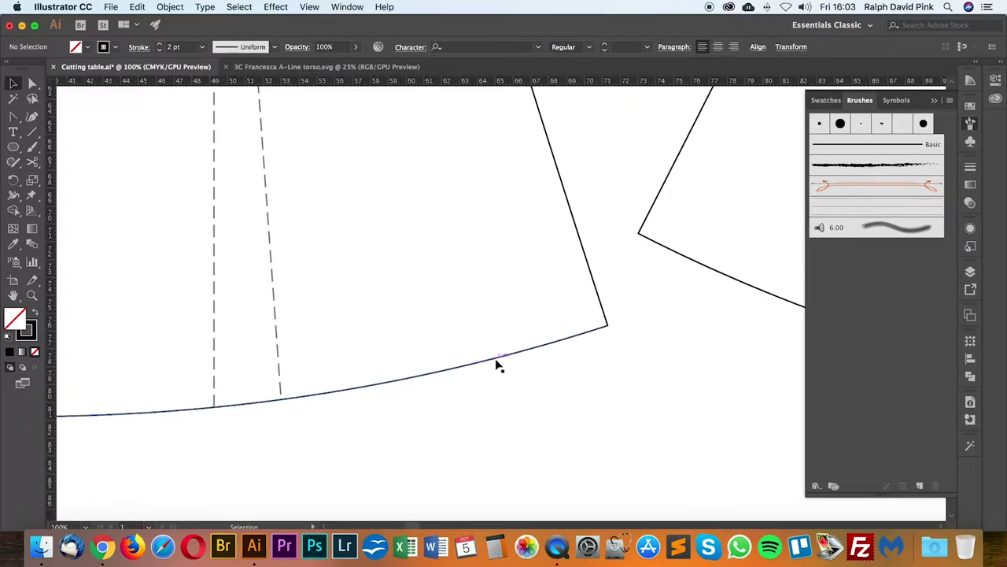
pyautogui.click(470, 367)
pyautogui.click(851, 211)
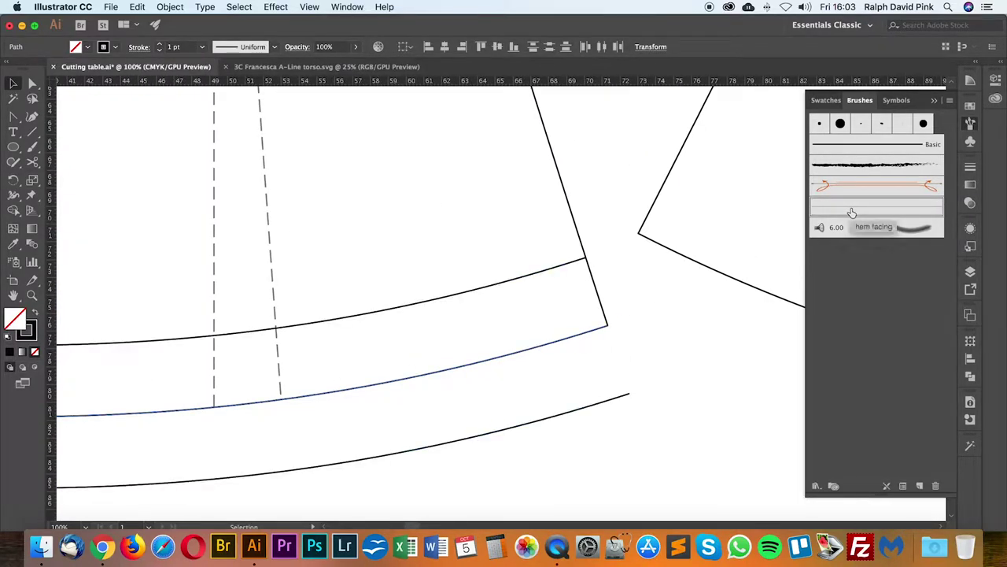
# Step: Expand the appearance of the back piece's brushed hem curve into editable paths
pyautogui.moveTo(483, 344)
pyautogui.mouseDown()
pyautogui.moveTo(647, 276)
pyautogui.moveTo(592, 281)
pyautogui.mouseUp()
pyautogui.press('super+minus')
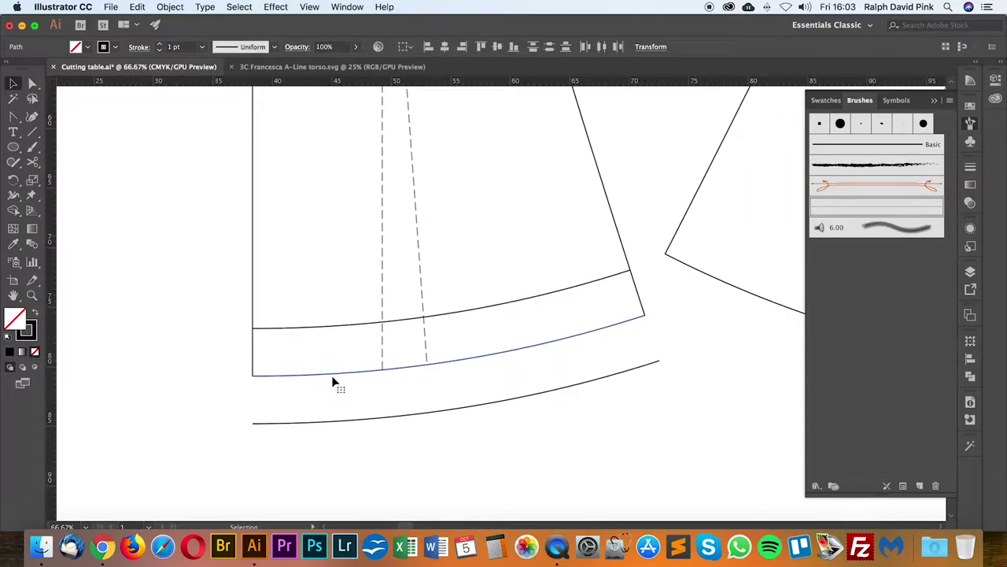
pyautogui.click(167, 7)
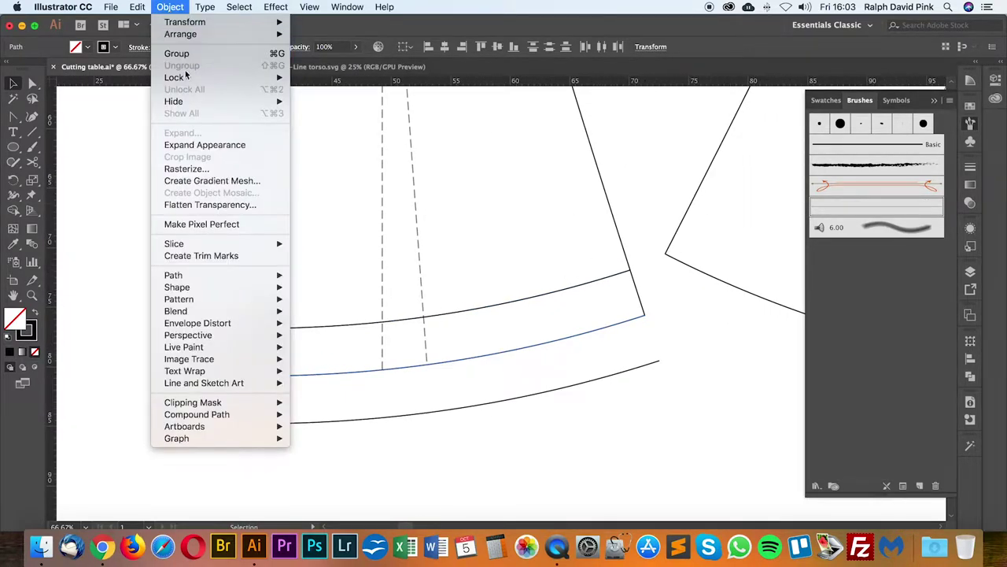
pyautogui.click(193, 145)
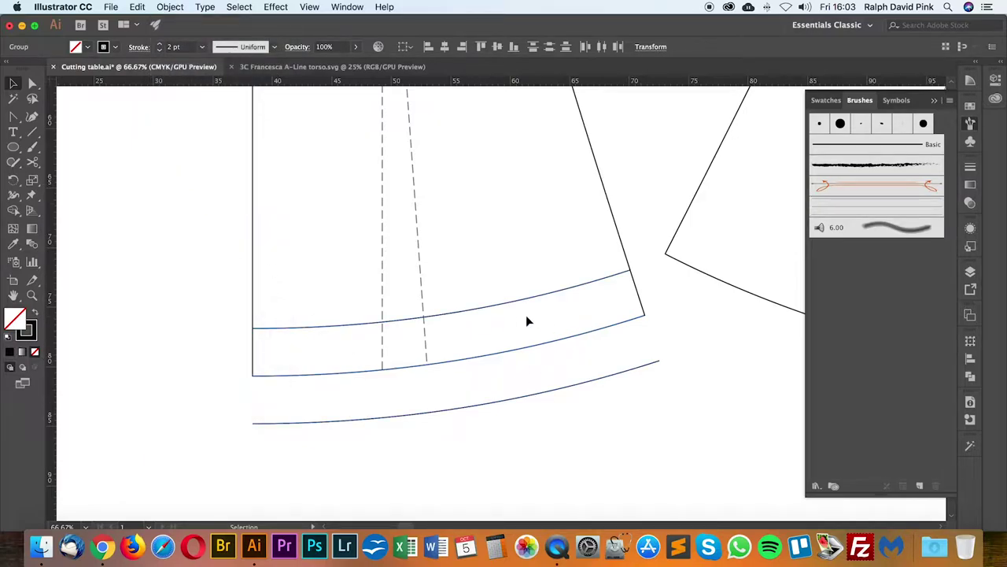
pyautogui.press('super+plus')
pyautogui.press('super+plus')
pyautogui.scroll(-3, 551, 275)
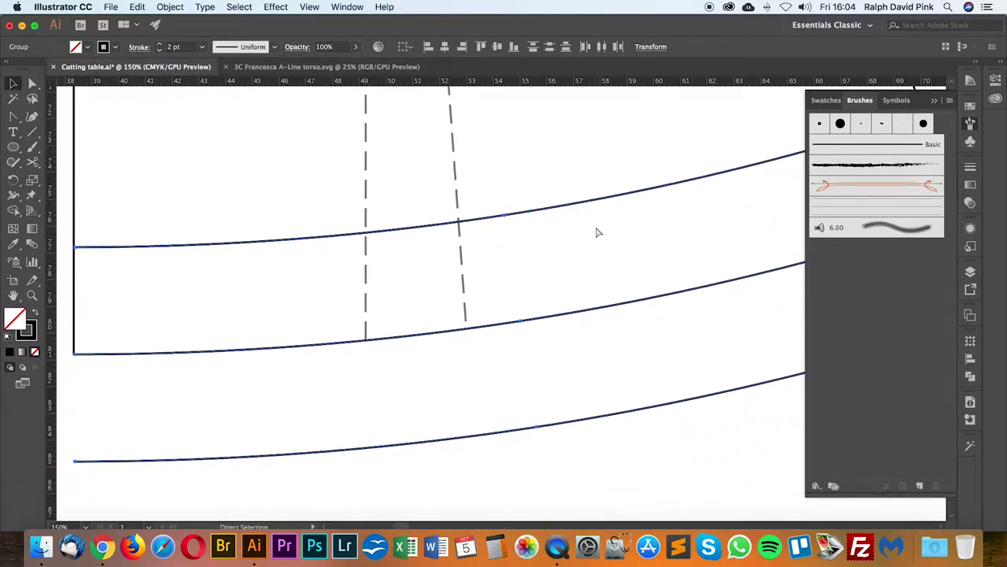
pyautogui.press('super+minus')
pyautogui.press('super+minus')
# Step: Delete the expanded outer facing line below the back piece's hem
pyautogui.click(33, 82)
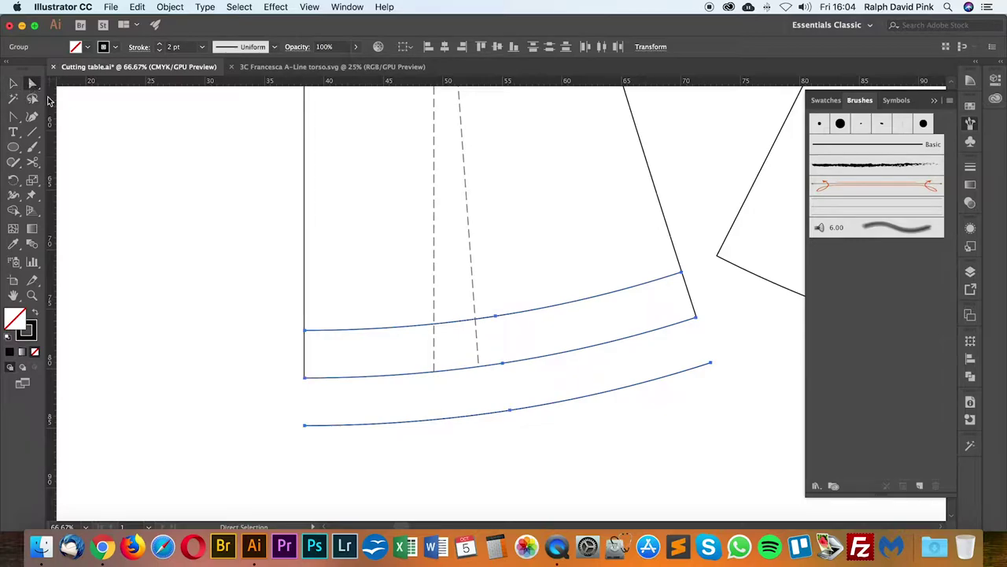
pyautogui.click(182, 246)
pyautogui.click(375, 425)
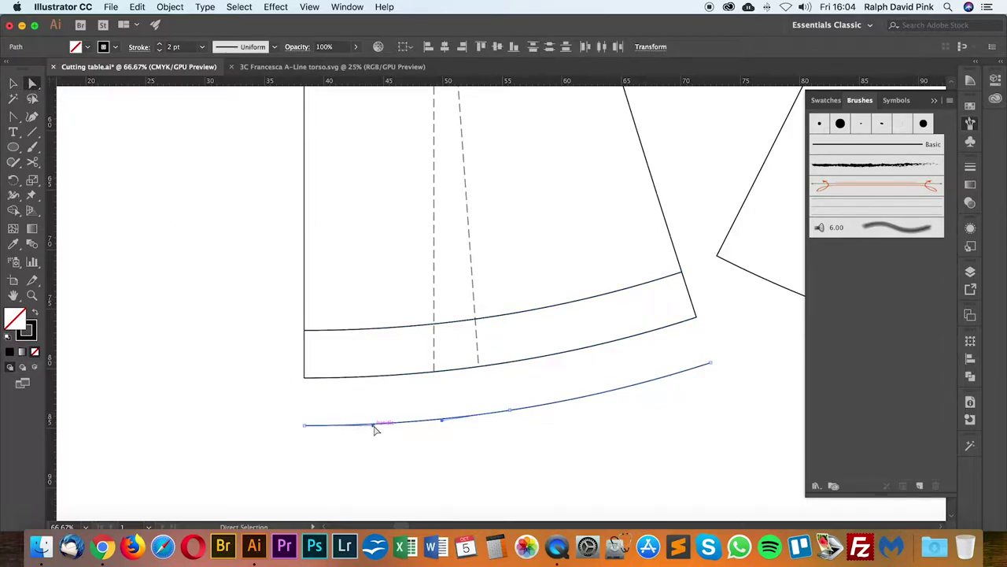
pyautogui.press('Delete')
# Step: Apply the "hem facing" art brush to the front piece's hem curve and expand its appearance into editable paths
pyautogui.hscroll(-5, 487, 377)
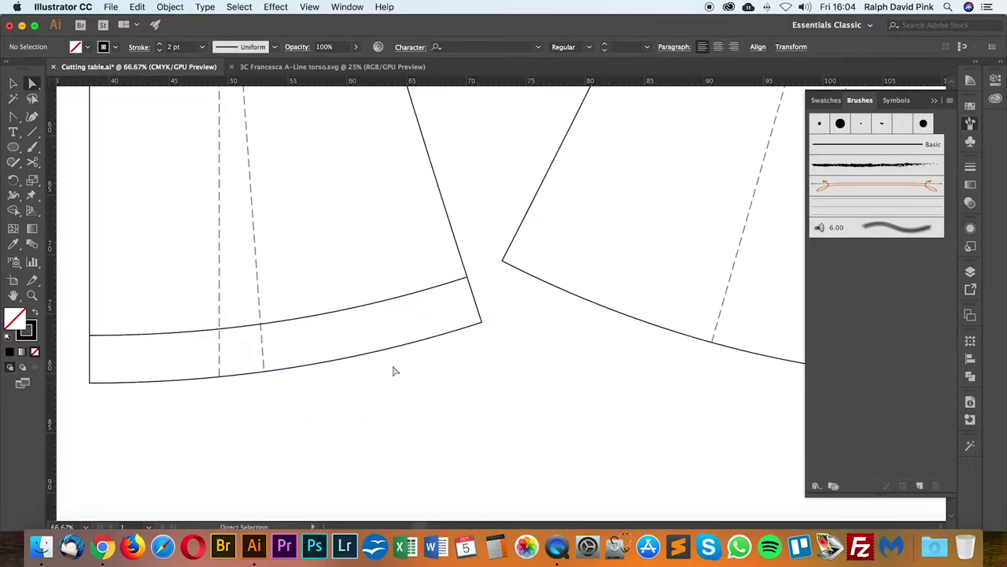
pyautogui.press('super+minus')
pyautogui.moveTo(687, 370); pyautogui.dragTo(344, 387)
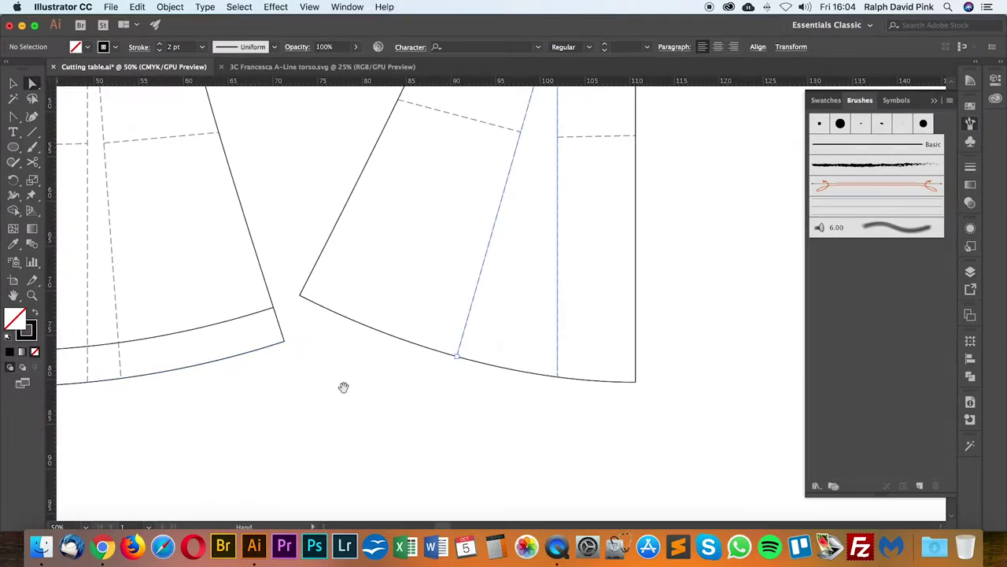
pyautogui.click(400, 340)
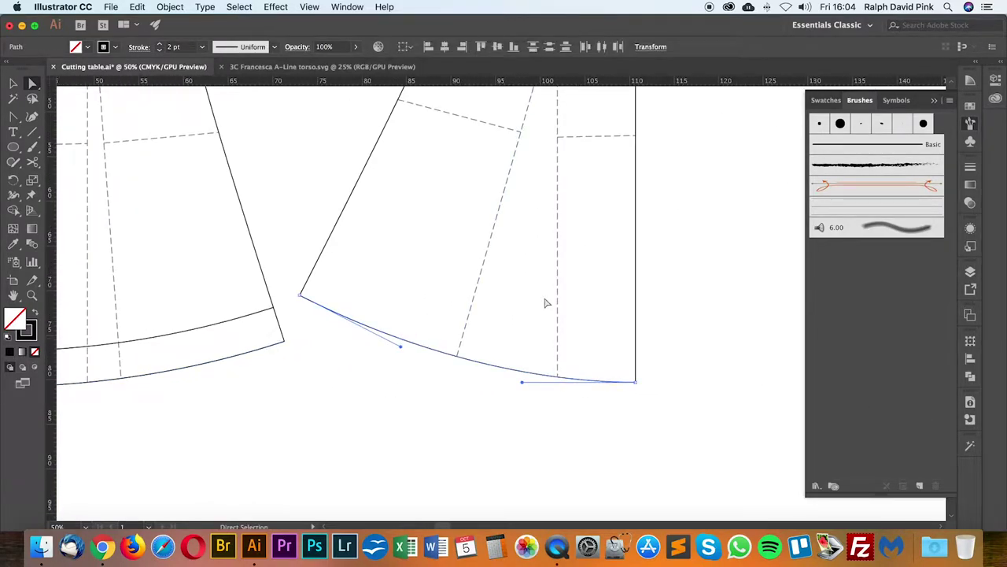
pyautogui.click(868, 211)
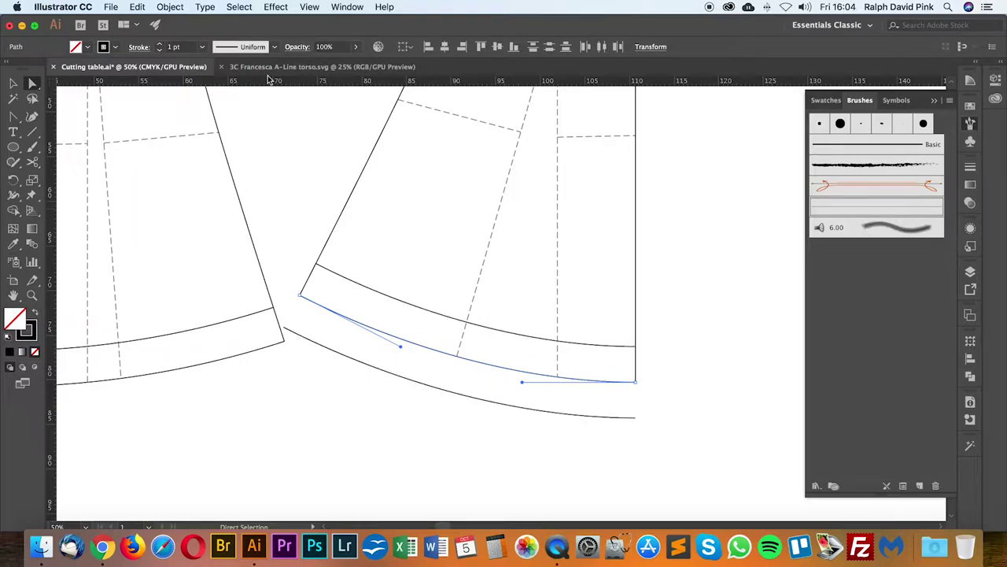
pyautogui.click(170, 7)
pyautogui.click(201, 146)
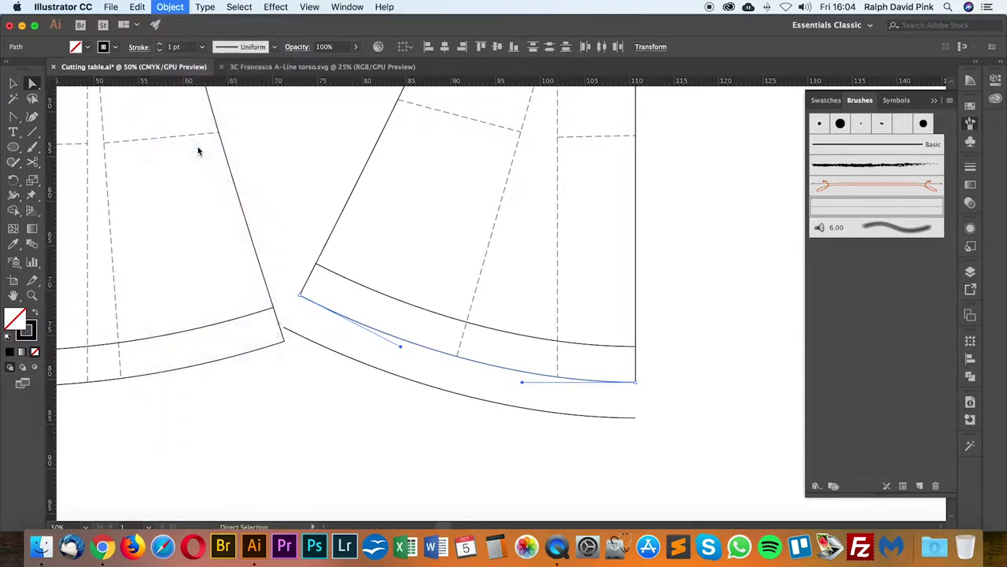
# Step: Delete the expanded outer facing line below the front piece's hem
pyautogui.click(395, 409)
pyautogui.click(395, 377)
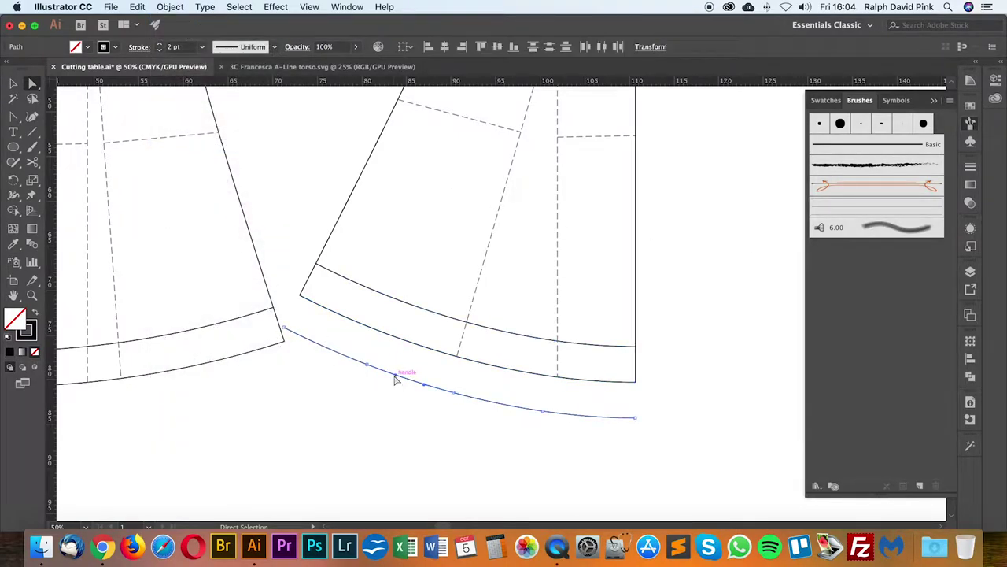
pyautogui.press('Delete')
pyautogui.click(402, 337)
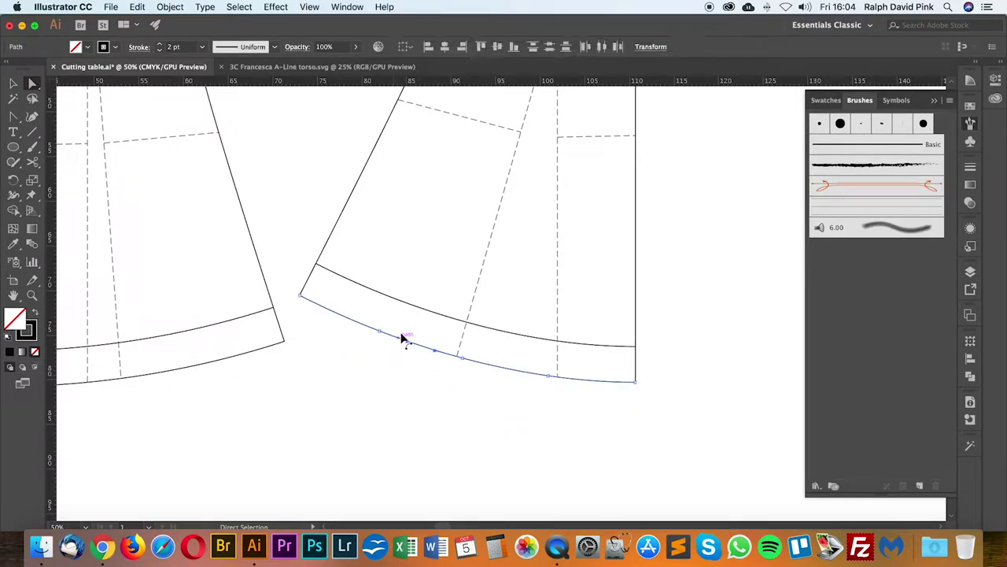
pyautogui.click(412, 309)
# Step: Copy the back piece's outline together with its hem and facing lines, and paste the duplicate in the empty area below
pyautogui.hscroll(-5, 378, 310)
pyautogui.click(303, 339)
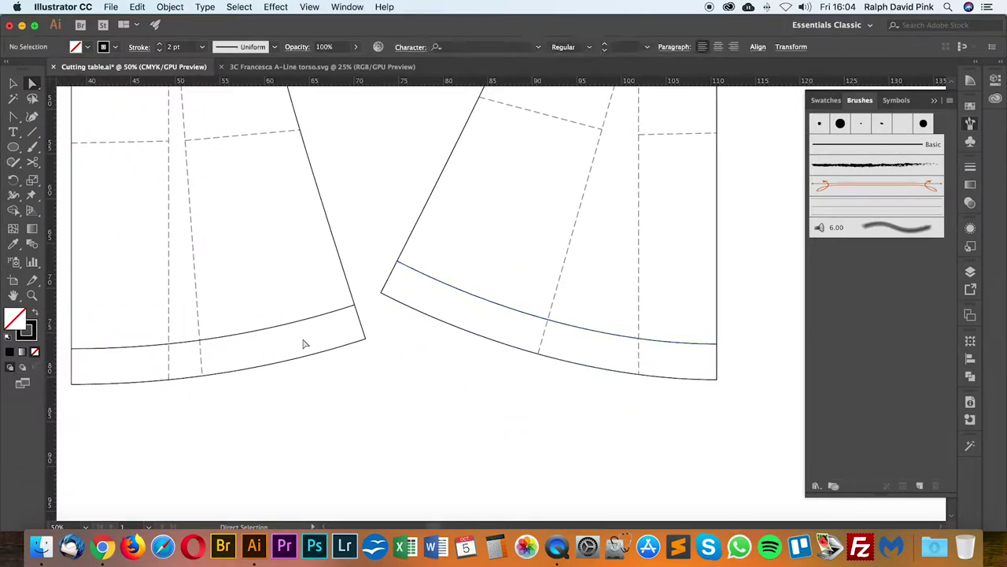
pyautogui.press('super+minus')
pyautogui.moveTo(421, 329); pyautogui.dragTo(295, 336)
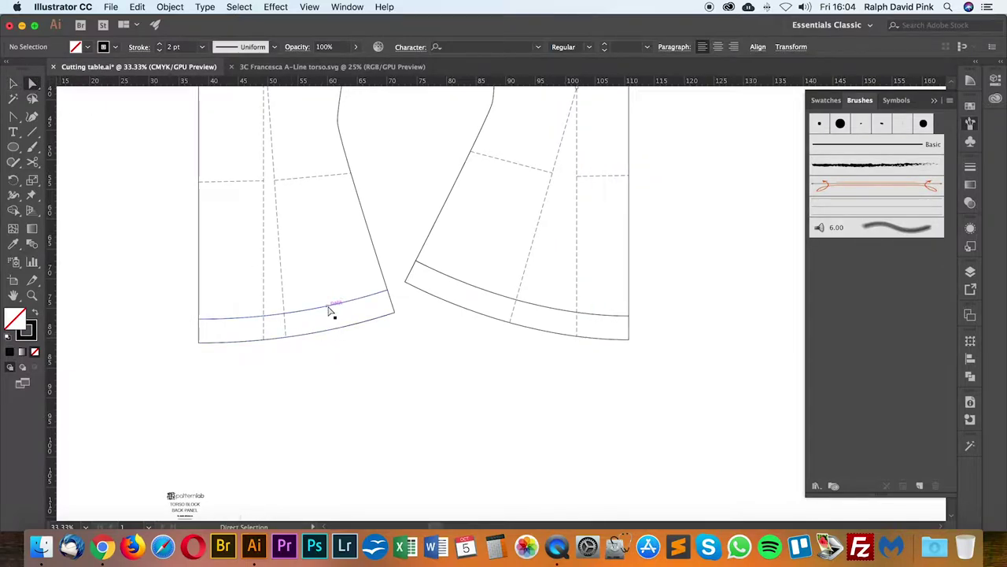
pyautogui.click(14, 84)
pyautogui.click(316, 312)
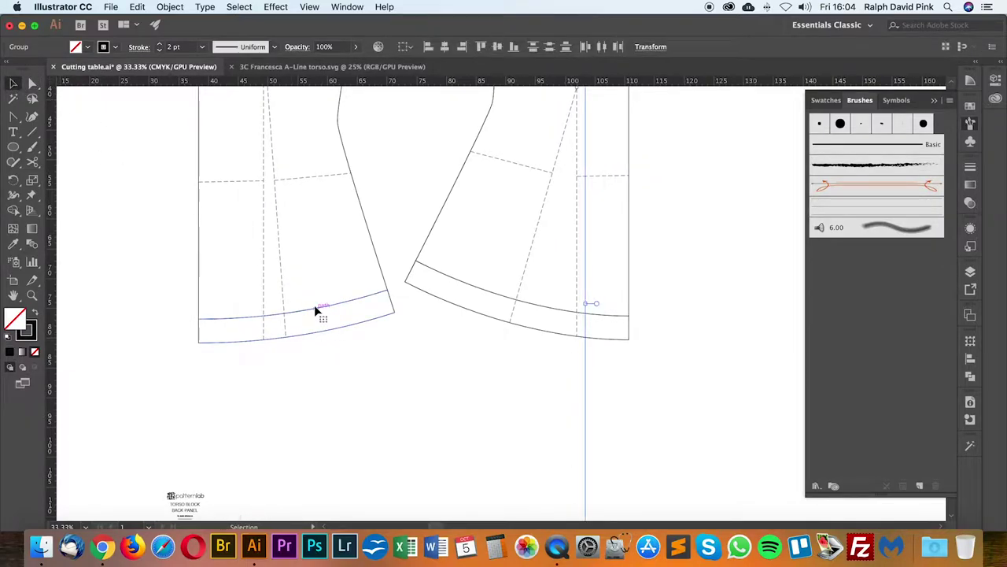
pyautogui.keyDown('shift'); pyautogui.click(380, 264); pyautogui.keyUp('shift')
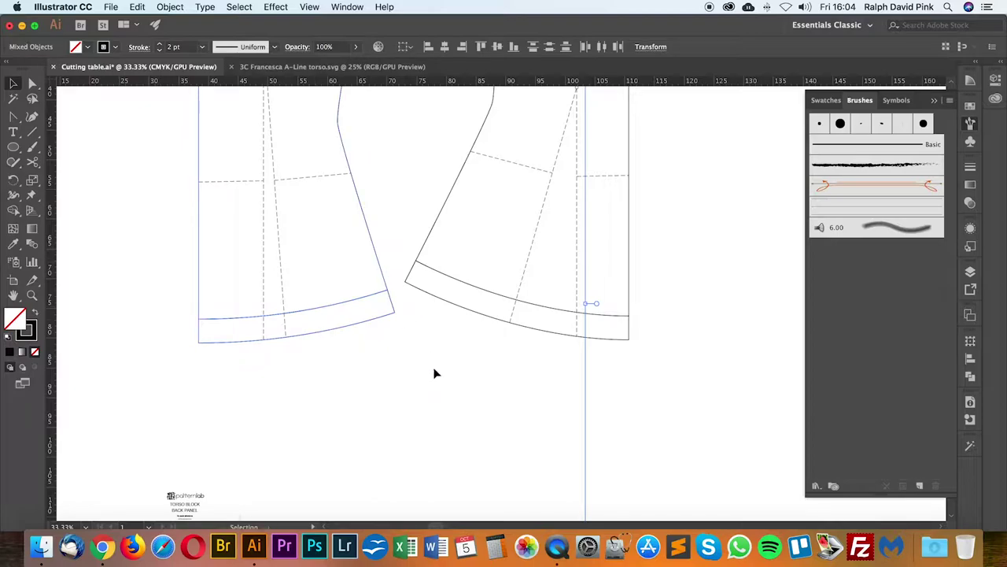
pyautogui.hotkey('ctrl', 'c')
pyautogui.hotkey('ctrl', 'v')
pyautogui.scroll(-5, 420, 349)
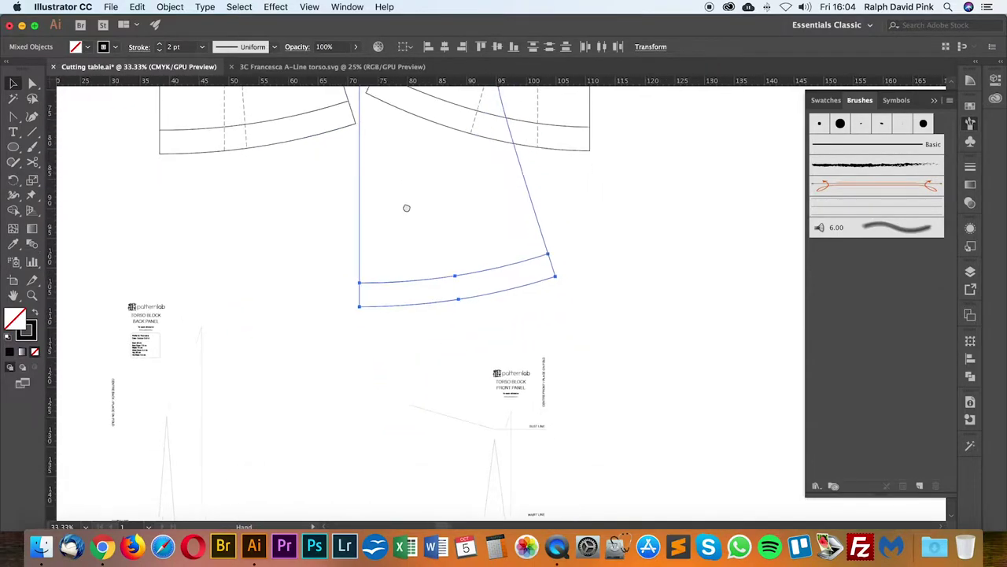
pyautogui.moveTo(424, 286); pyautogui.dragTo(373, 275)
pyautogui.click(369, 266)
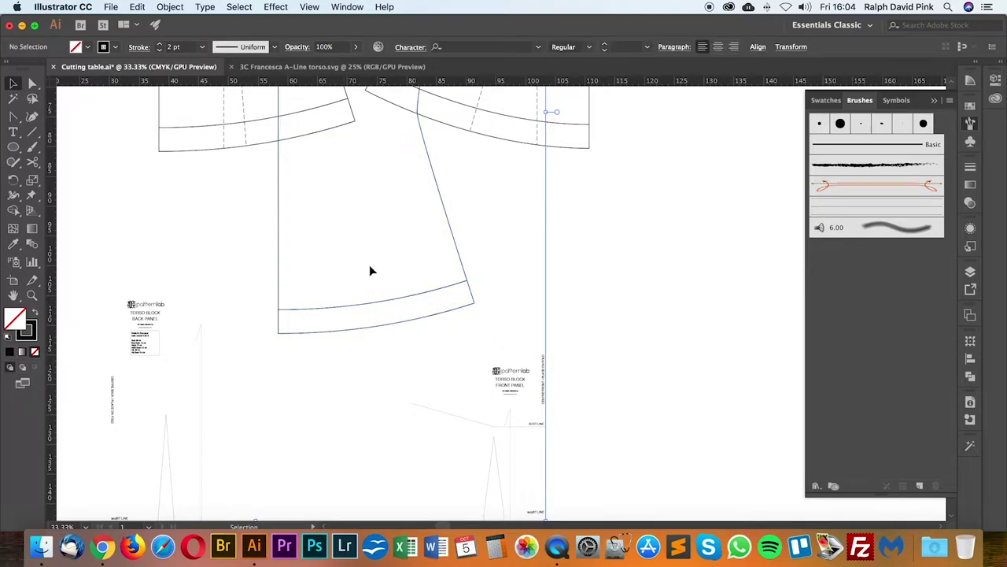
# Step: Cut the copied back outline with the Scissors tool where the facing line meets the centre back and side seam
pyautogui.click(32, 83)
pyautogui.click(280, 250)
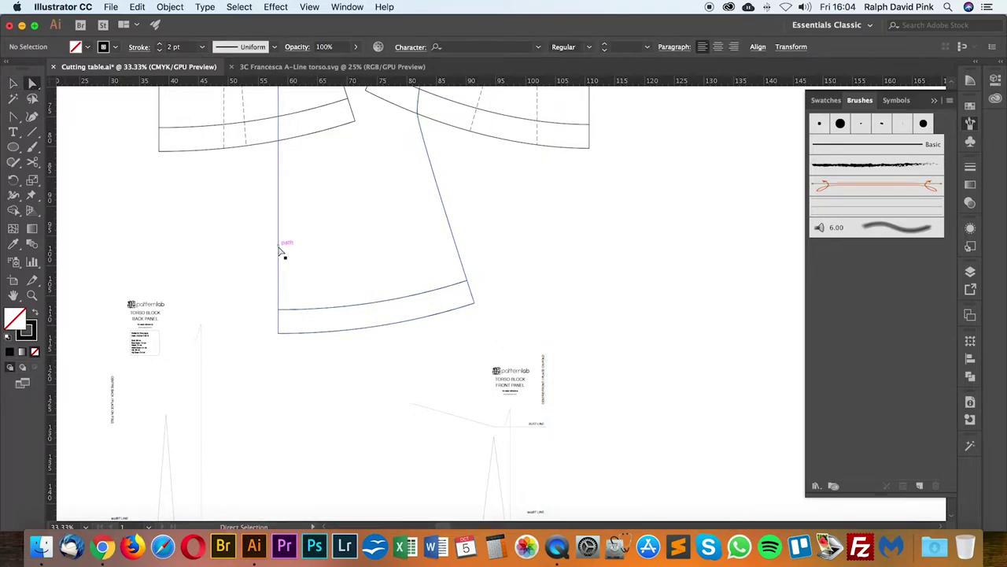
pyautogui.hotkey('ctrl', '=')
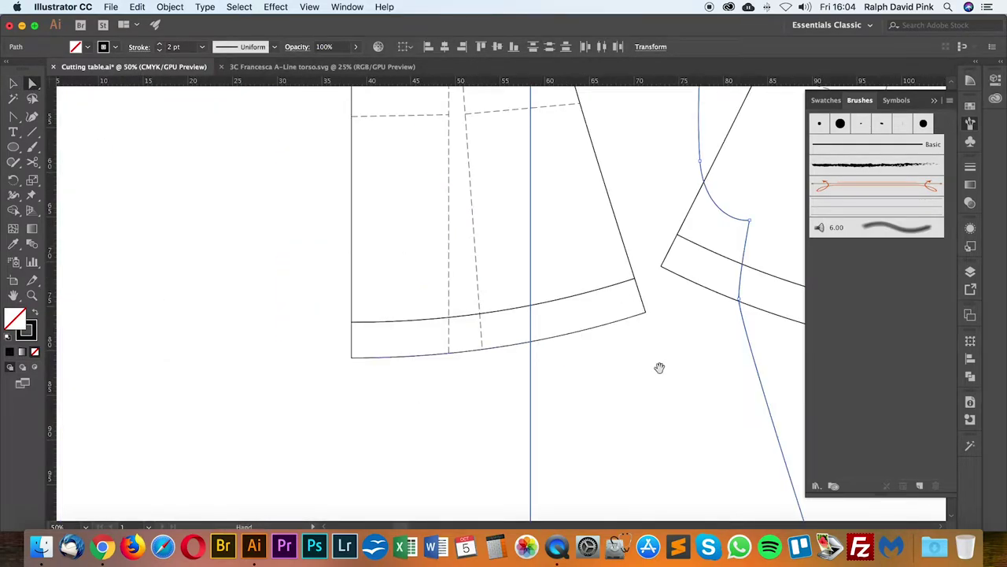
pyautogui.moveTo(712, 472); pyautogui.dragTo(474, 244)
pyautogui.click(33, 161)
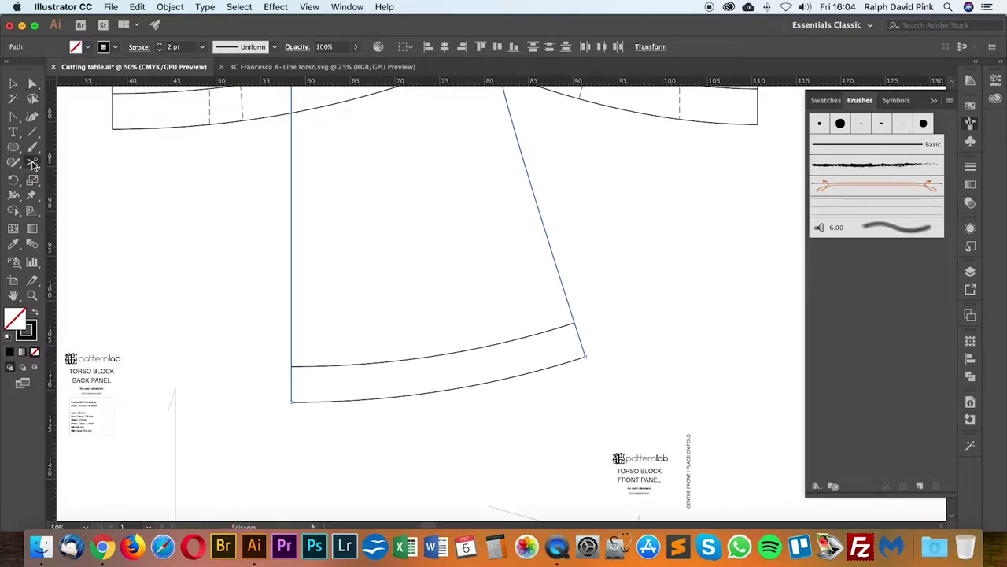
pyautogui.click(291, 366)
pyautogui.click(574, 323)
# Step: Delete the copied outline above the cuts, leaving only the hem facing strip
pyautogui.click(32, 83)
pyautogui.moveTo(262, 277); pyautogui.dragTo(409, 289)
pyautogui.press('Delete')
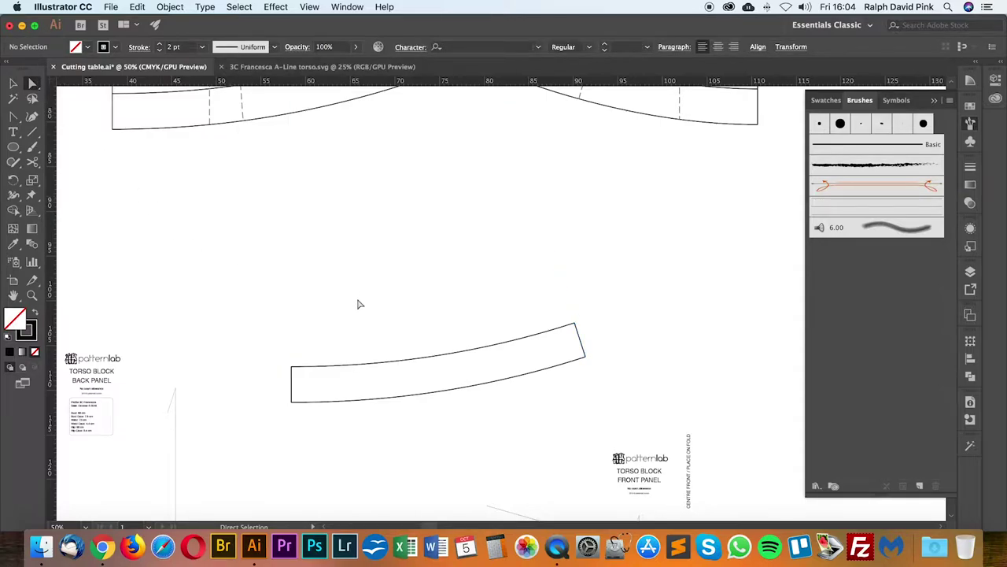
# Step: Try to join the upper corner points at both ends of the back facing strip
pyautogui.moveTo(310, 375); pyautogui.dragTo(304, 374)
pyautogui.click(287, 329)
pyautogui.rightClick(298, 345)
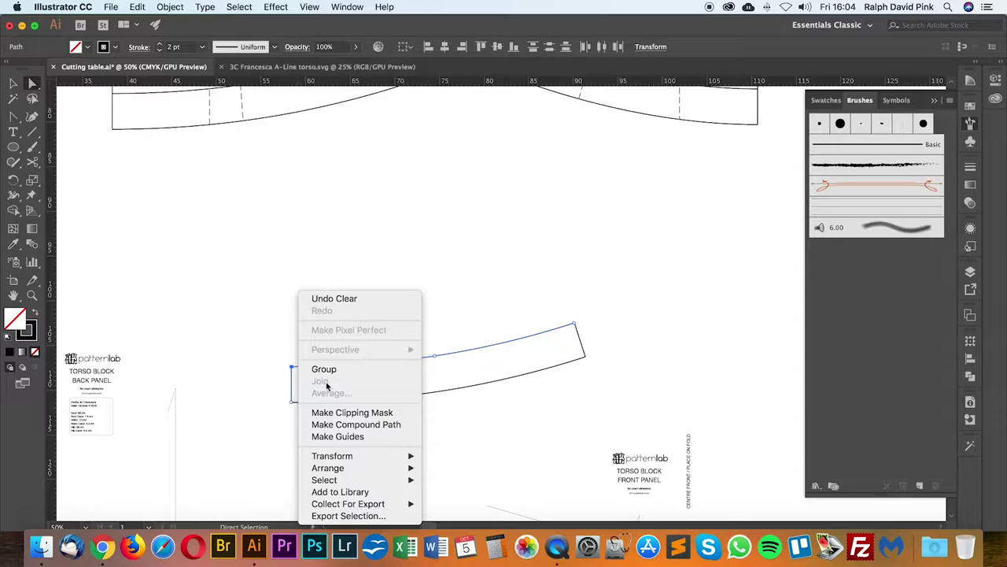
pyautogui.click(516, 324)
pyautogui.moveTo(587, 312); pyautogui.dragTo(558, 343)
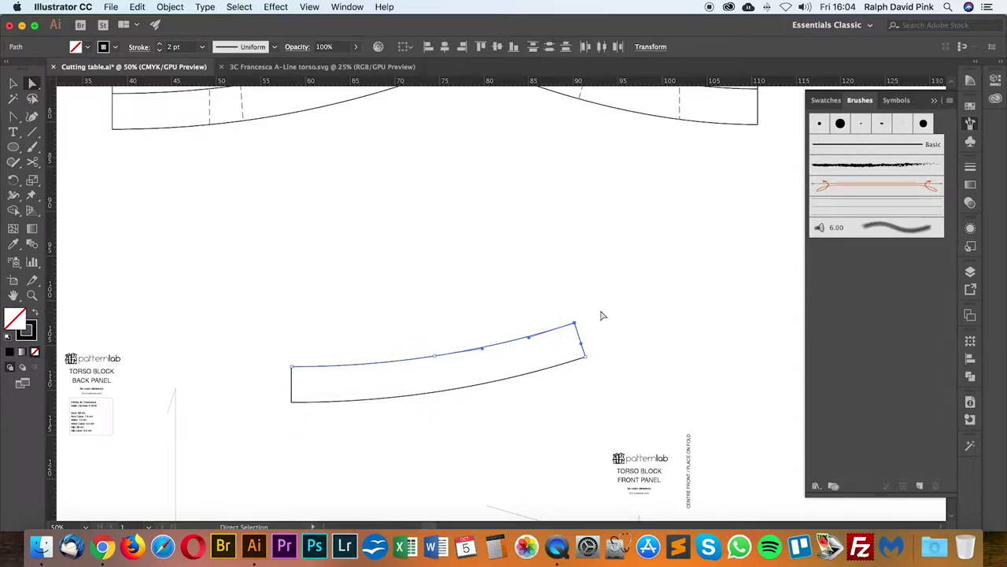
pyautogui.rightClick(605, 309)
pyautogui.click(560, 306)
# Step: Ungroup the curved upper and lower lines of the back facing strip
pyautogui.press('v')
pyautogui.click(543, 300)
pyautogui.moveTo(543, 301); pyautogui.dragTo(472, 265)
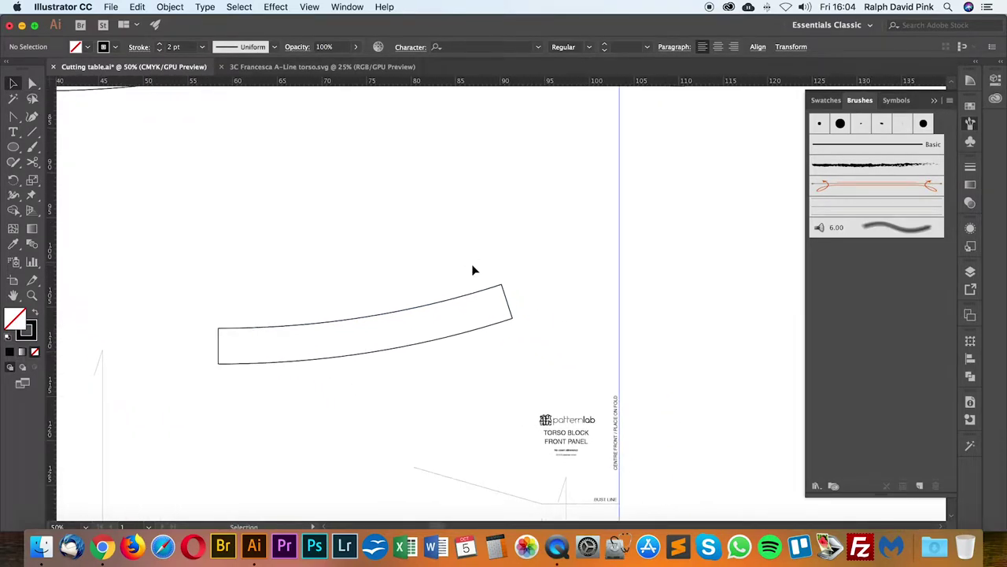
pyautogui.click(33, 84)
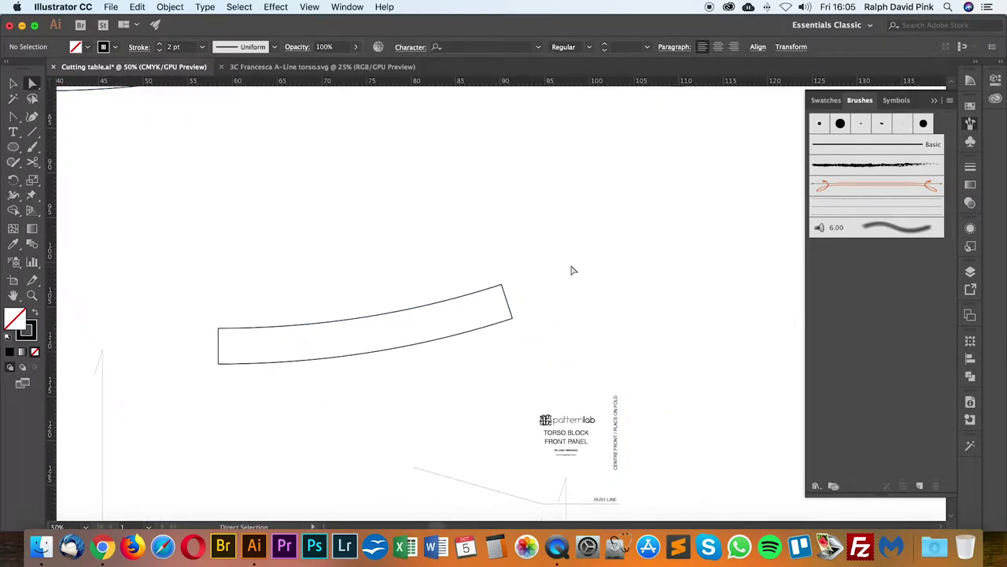
pyautogui.click(14, 83)
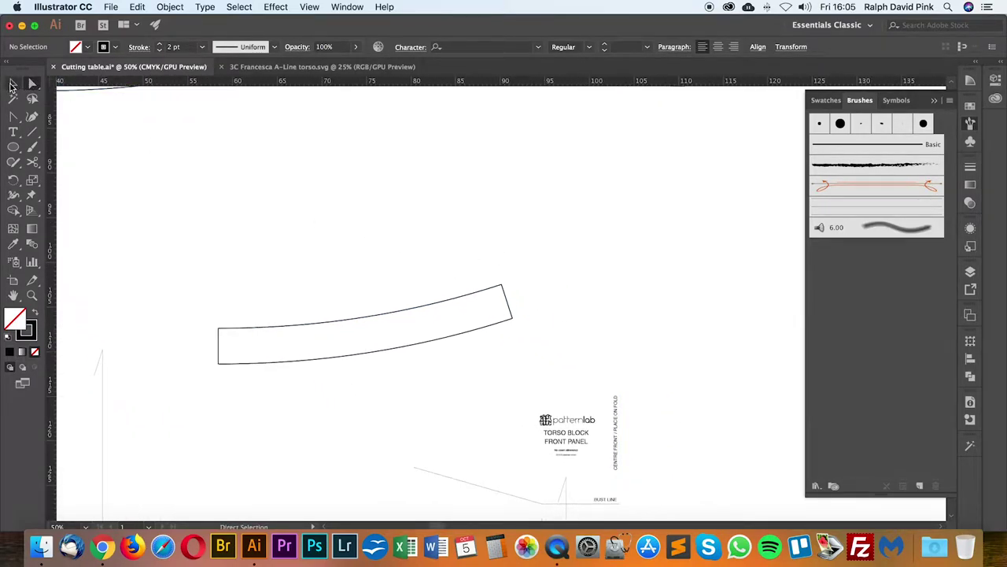
pyautogui.click(364, 320)
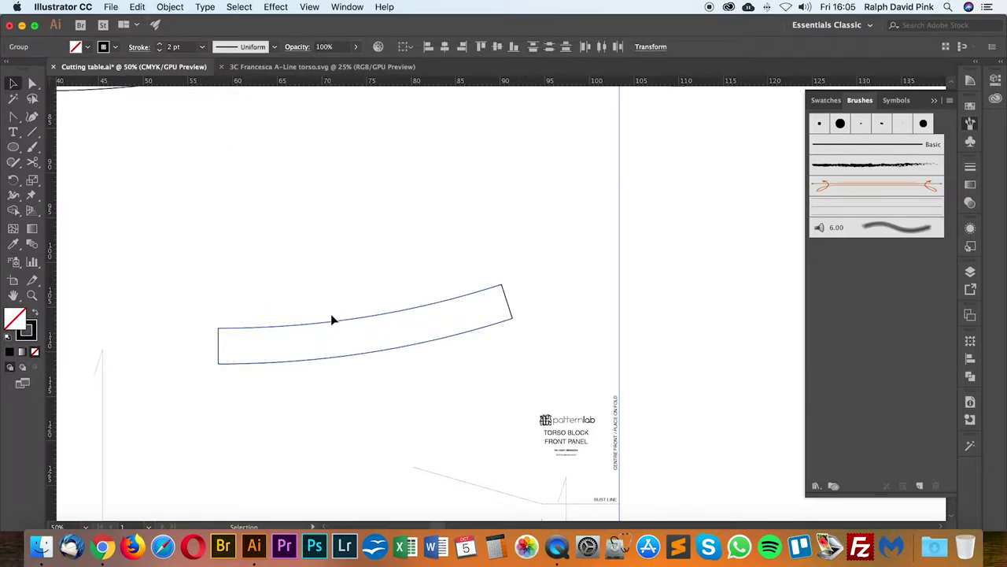
pyautogui.click(168, 6)
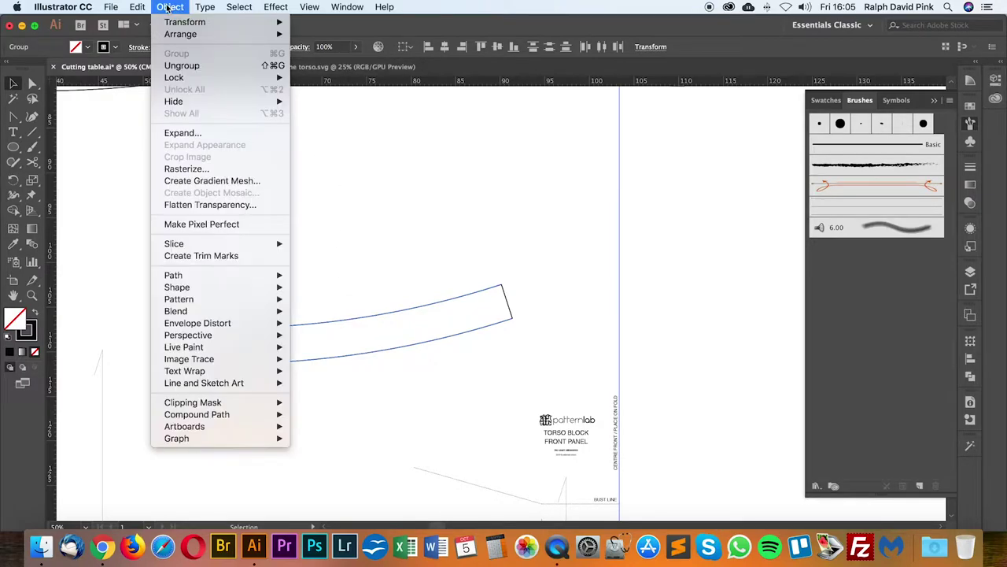
pyautogui.click(201, 68)
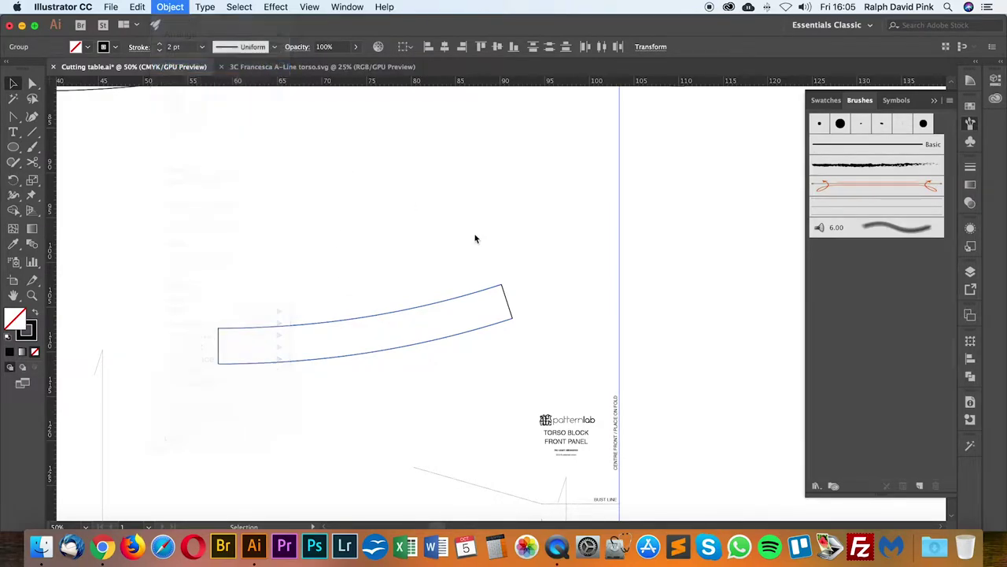
pyautogui.click(303, 362)
pyautogui.click(513, 306)
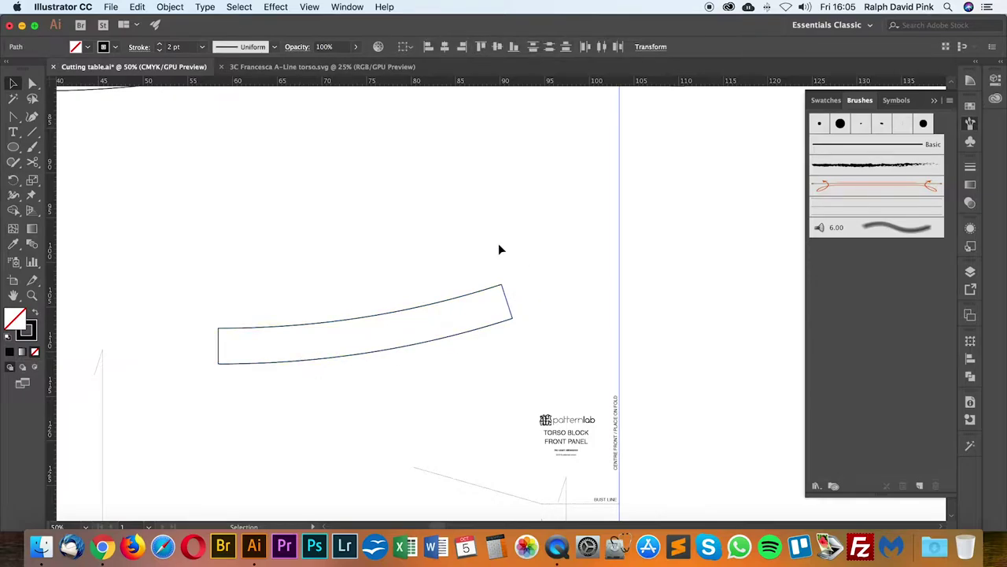
# Step: Try again to join the upper corner points at each end of the ungrouped facing strip
pyautogui.click(33, 84)
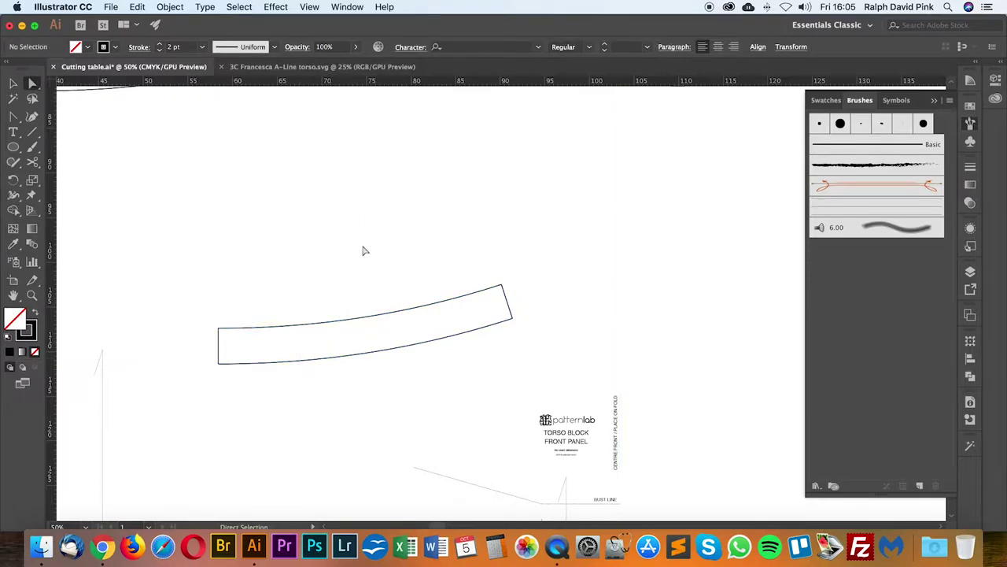
pyautogui.rightClick(505, 288)
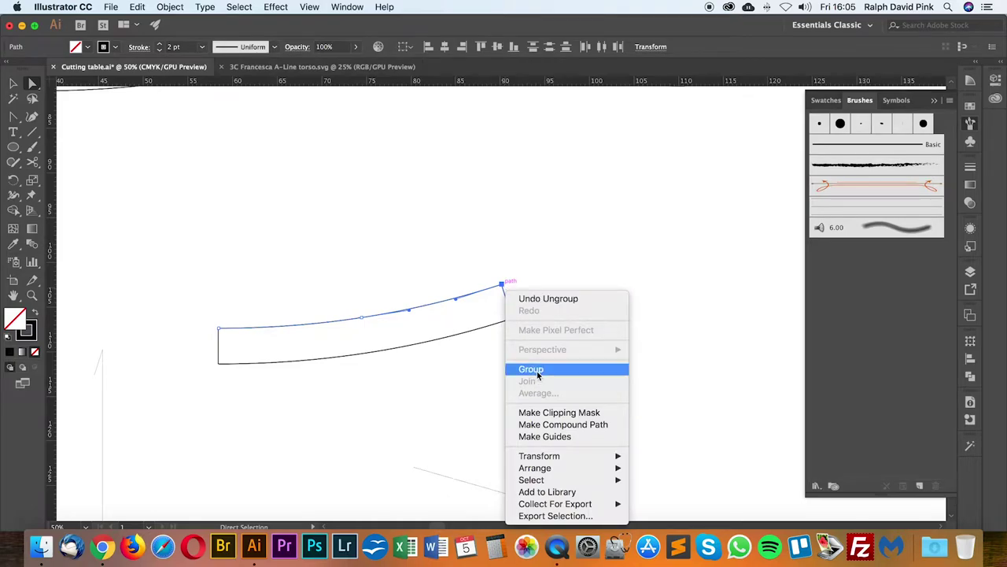
pyautogui.click(520, 268)
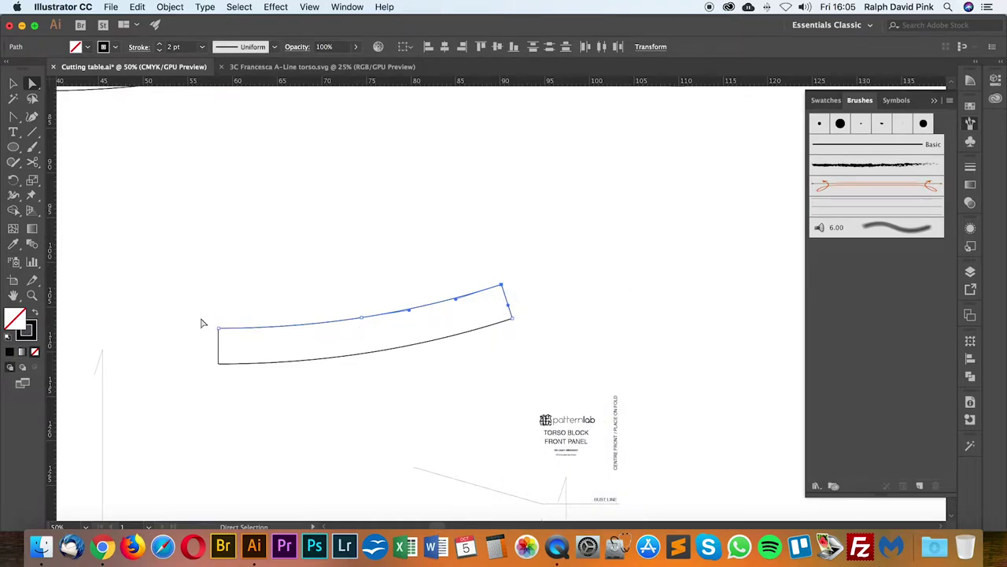
pyautogui.rightClick(233, 310)
pyautogui.click(201, 268)
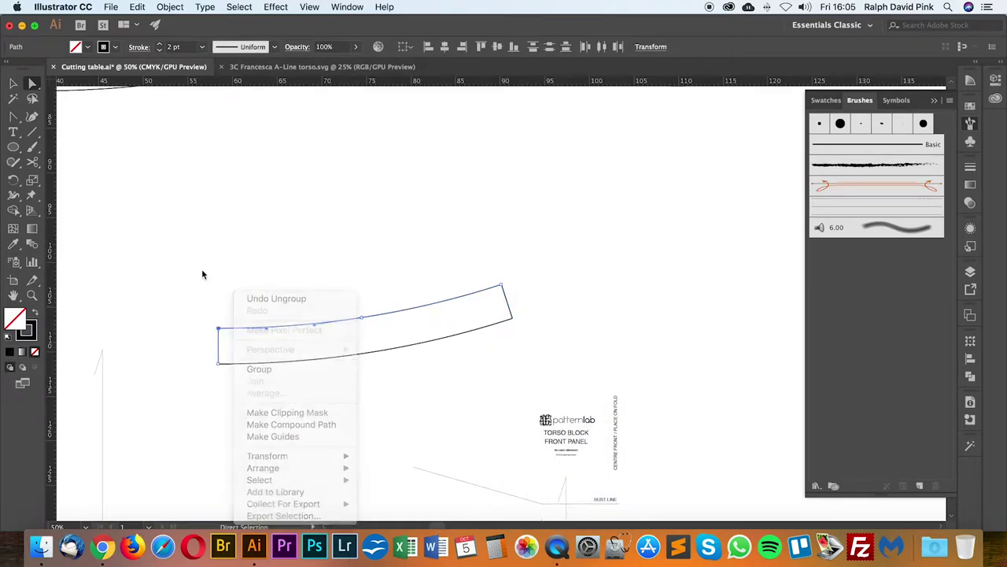
# Step: Examine the upper curve, end lines and corner joins of the separated back facing strip
pyautogui.press('super+equal')
pyautogui.press('super+equal')
pyautogui.press('super+equal')
pyautogui.moveTo(513, 358); pyautogui.dragTo(337, 178)
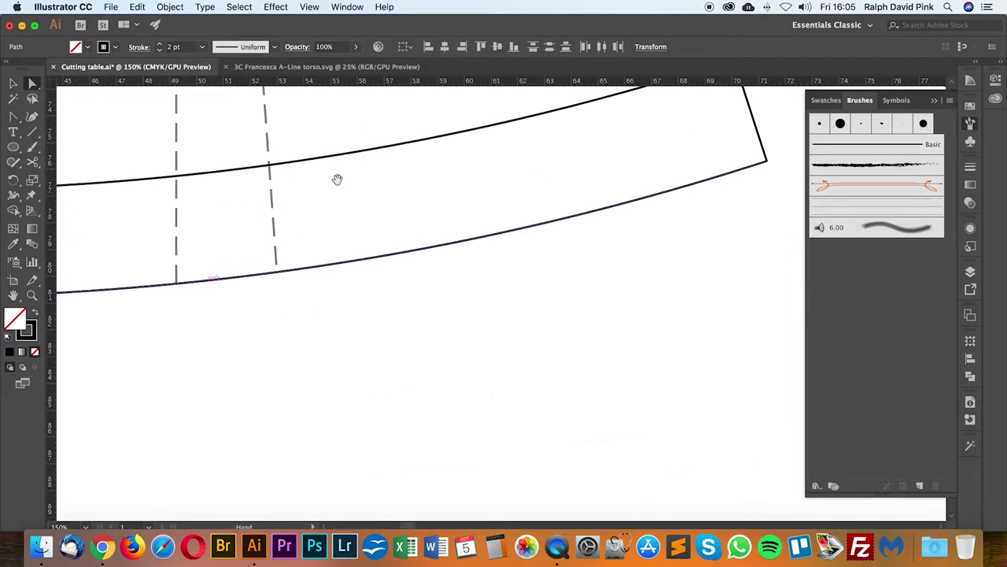
pyautogui.press('super+minus')
pyautogui.press('super+minus')
pyautogui.moveTo(492, 322); pyautogui.dragTo(371, 101)
pyautogui.scroll(-5, 371, 100)
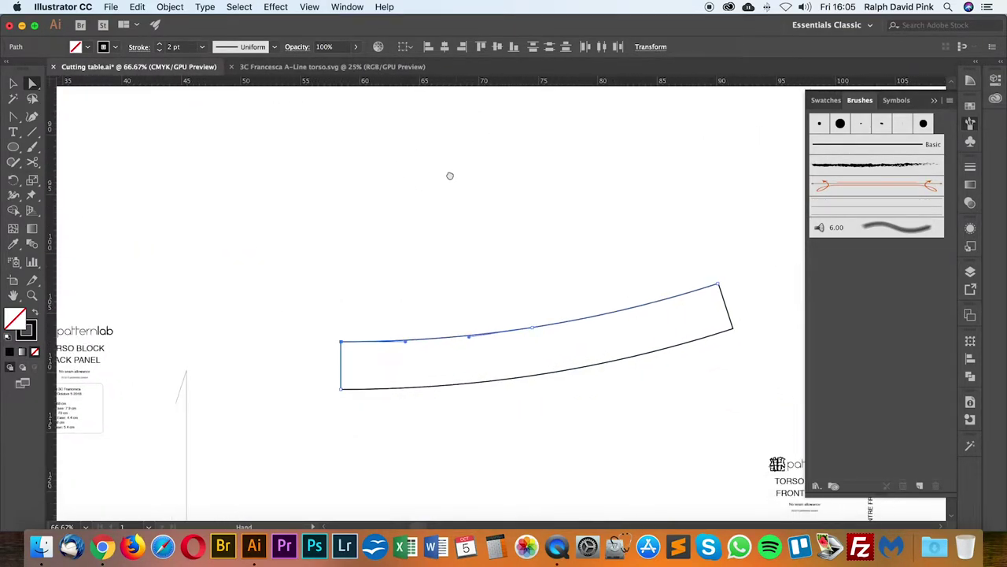
pyautogui.click(378, 266)
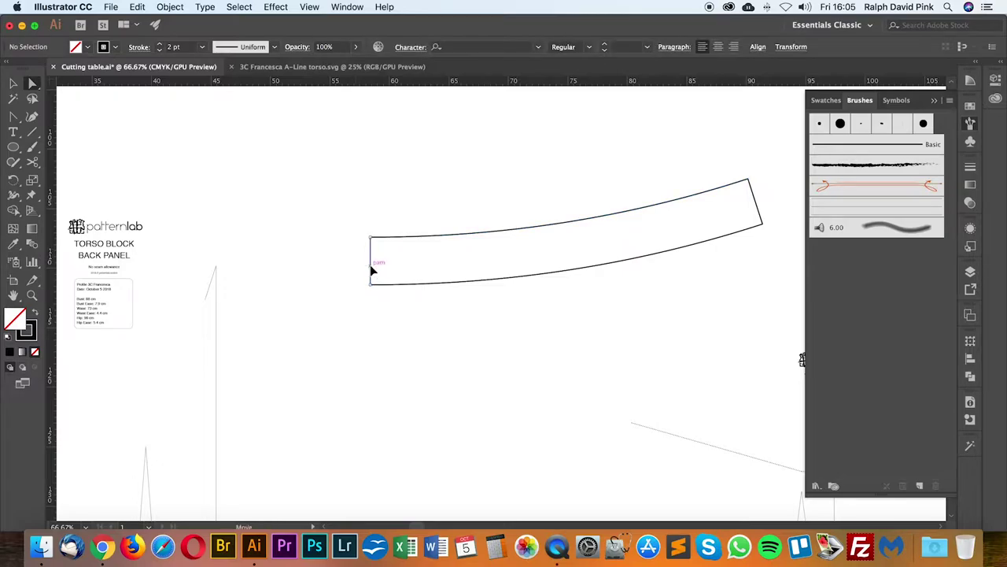
pyautogui.keyDown('super'); pyautogui.click(371, 269); pyautogui.keyUp('super')
pyautogui.press('super+1')
pyautogui.press('space')
pyautogui.scroll(-15, 368, 268)
pyautogui.hscroll(5, 368, 267)
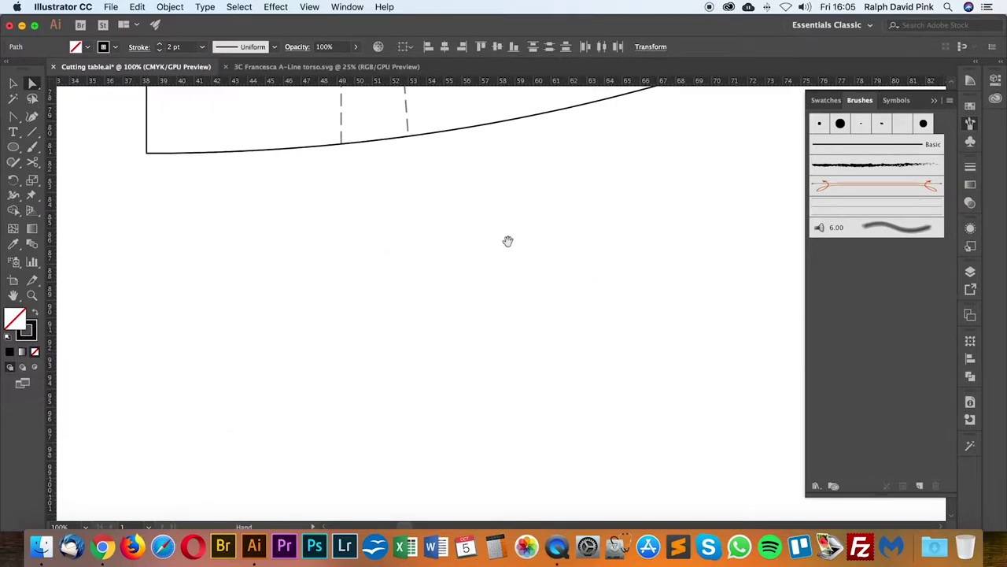
pyautogui.moveTo(400, 254); pyautogui.dragTo(220, 267)
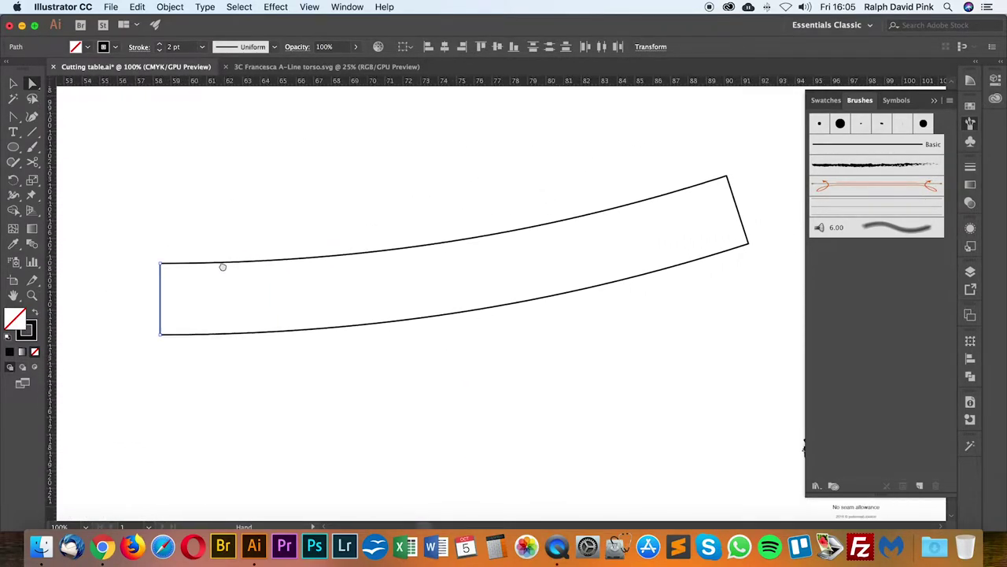
pyautogui.press('super+minus')
pyautogui.press('super+minus')
pyautogui.moveTo(460, 333); pyautogui.dragTo(307, 210)
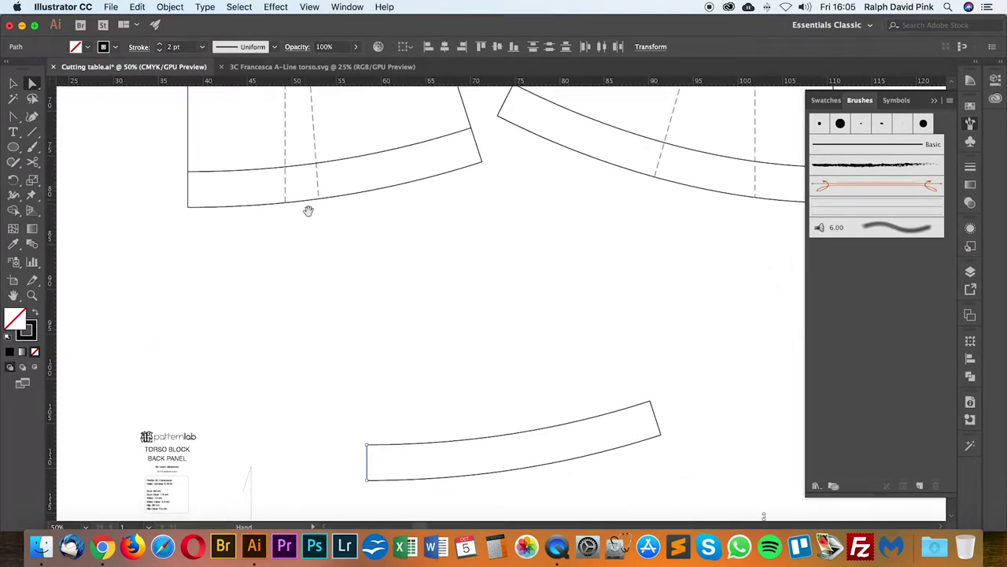
pyautogui.moveTo(423, 332); pyautogui.dragTo(273, 223)
# Step: Delete the short straight lines at both ends of the back facing strip, leaving only its two curves
pyautogui.click(311, 273)
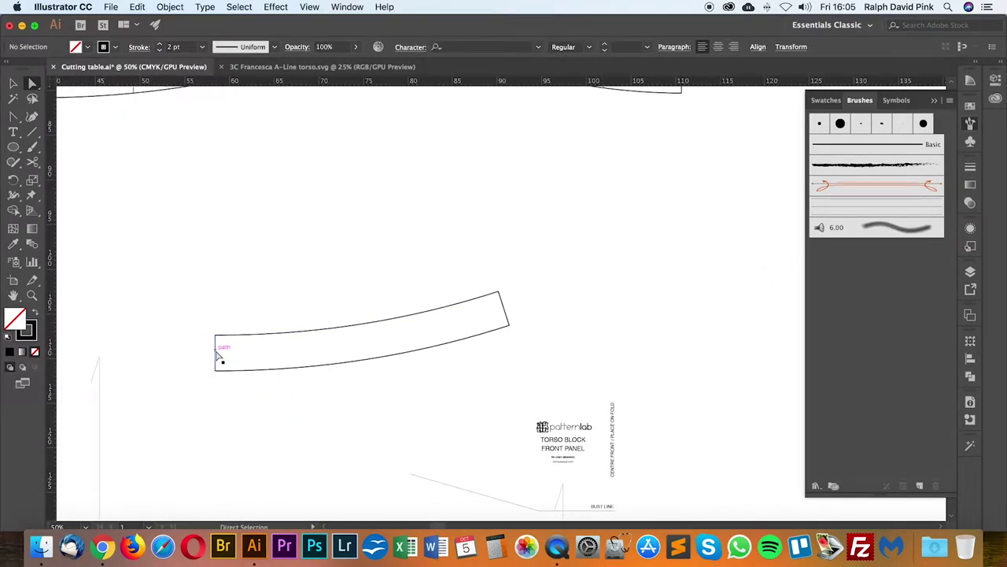
pyautogui.click(215, 354)
pyautogui.press('Delete')
pyautogui.click(506, 310)
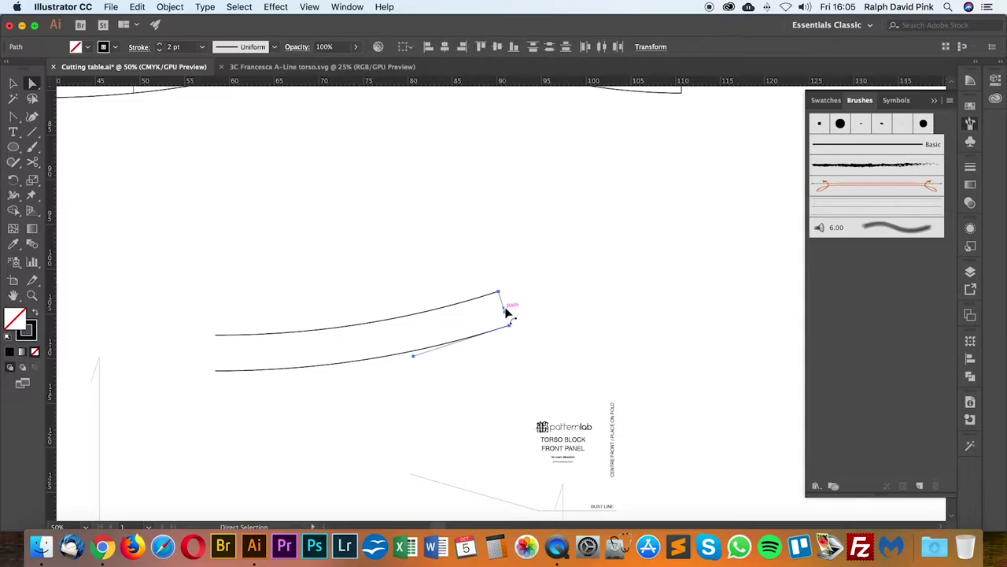
pyautogui.press('Delete')
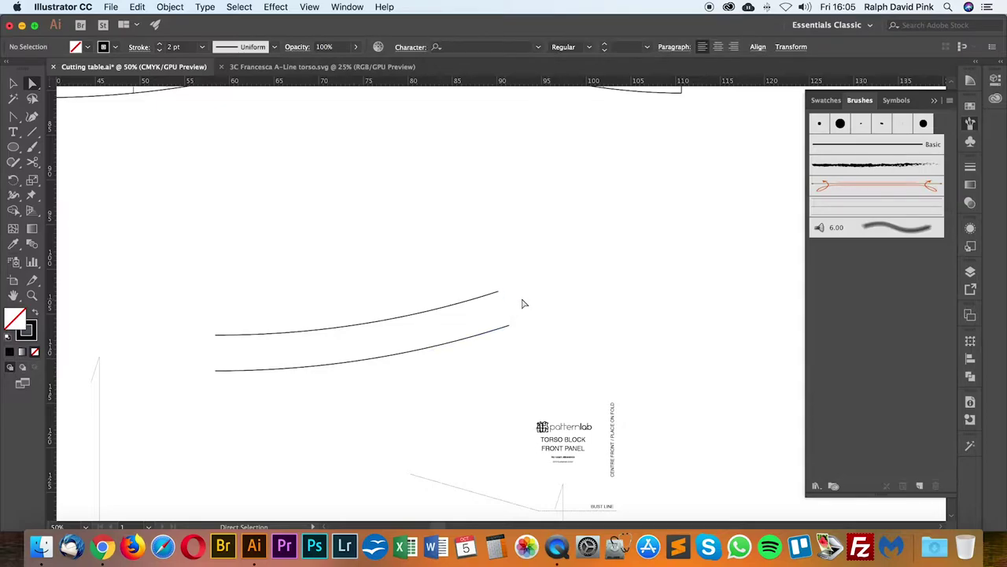
# Step: Close the back facing strip with the Pen tool by connecting the endpoints of its two curves at both ends
pyautogui.click(14, 115)
pyautogui.click(63, 114)
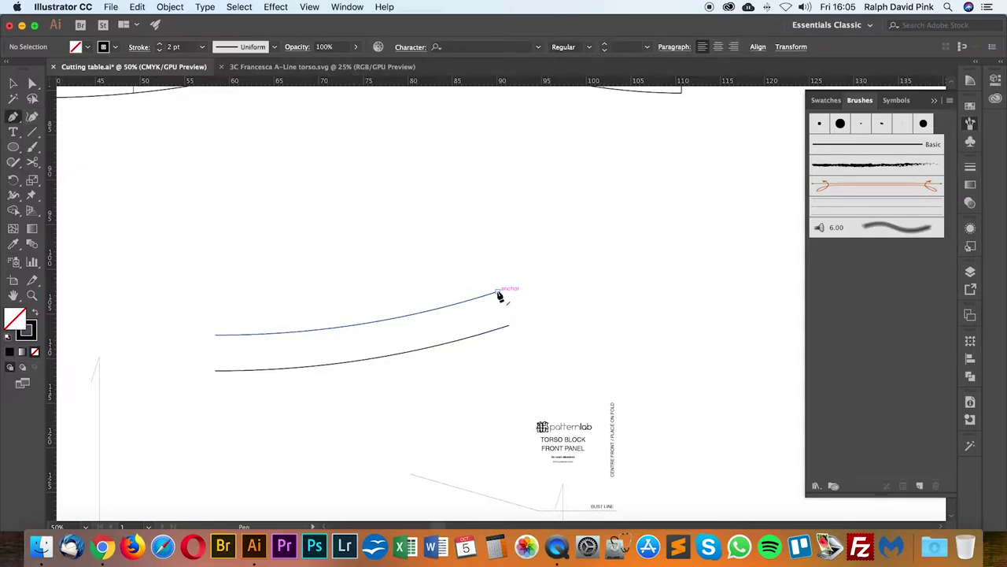
pyautogui.click(497, 292)
pyautogui.click(508, 325)
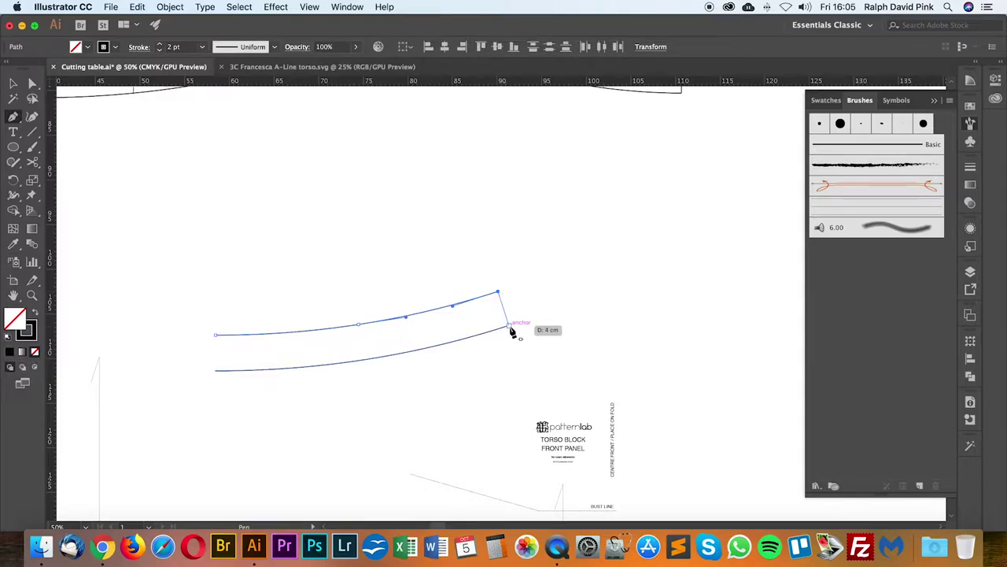
pyautogui.click(216, 370)
pyautogui.click(215, 334)
pyautogui.press('v')
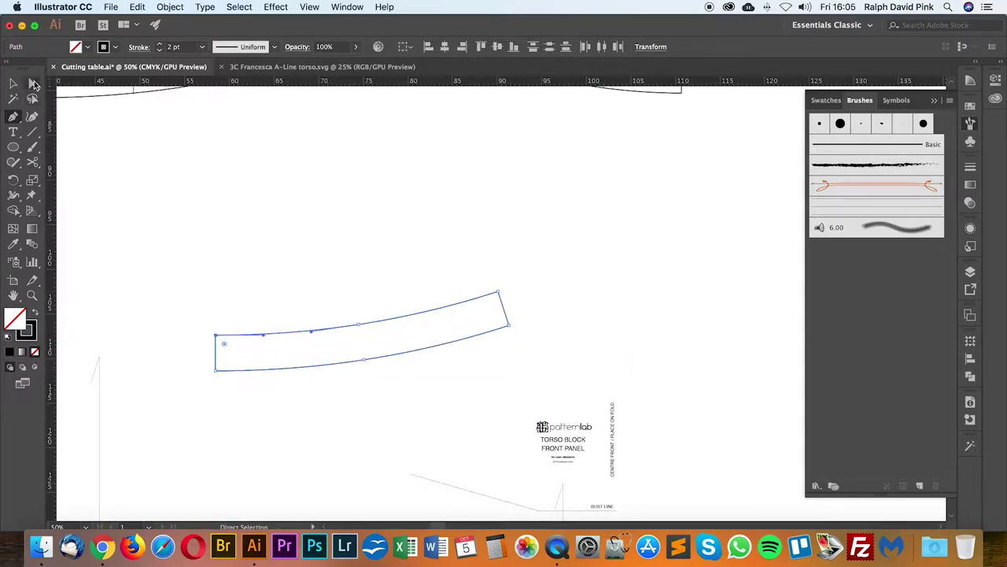
# Step: Move the closed facing strip to just below the back panel's hem
pyautogui.click(292, 226)
pyautogui.press('super+minus')
pyautogui.press('super+minus')
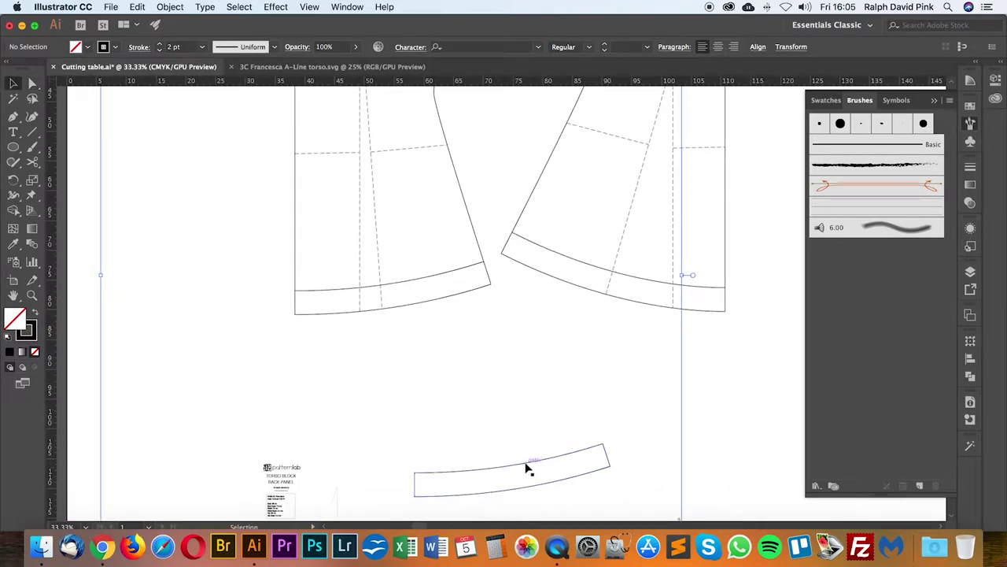
pyautogui.moveTo(527, 467); pyautogui.dragTo(409, 328)
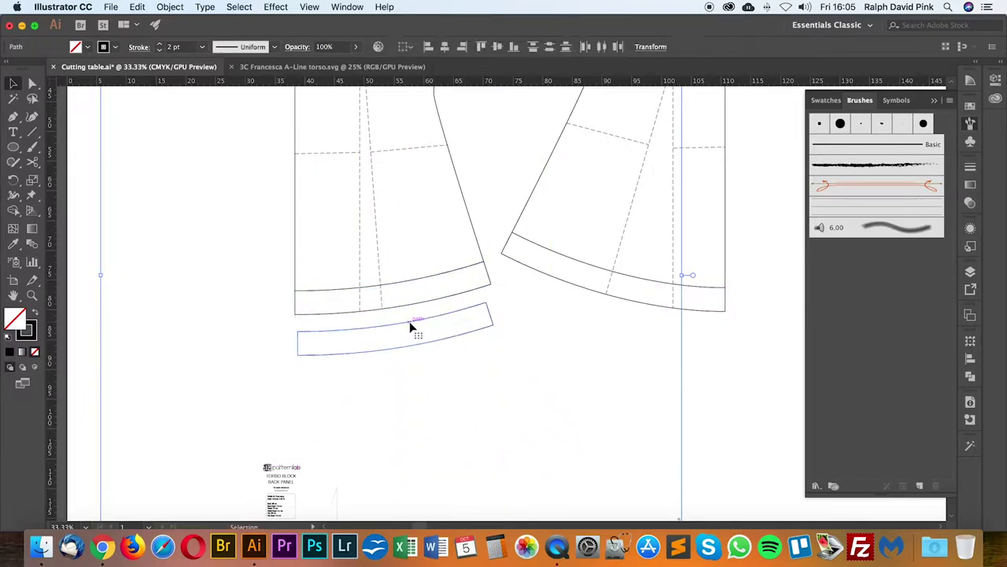
# Step: Change the back panel's facing line to the dashed guideline style sampled from the panel's existing horizontal dashed line
pyautogui.click(33, 84)
pyautogui.click(205, 244)
pyautogui.click(321, 290)
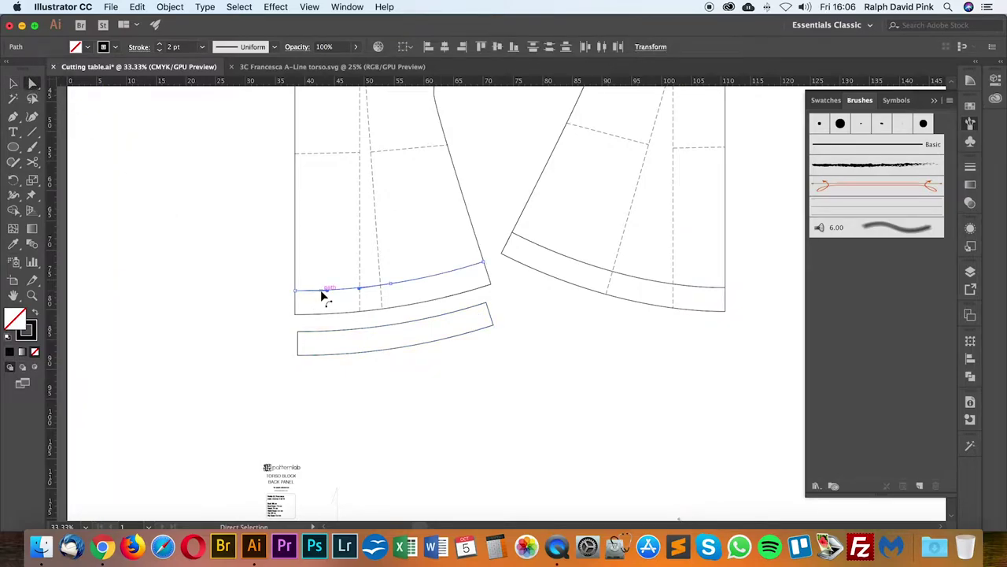
pyautogui.press('i')
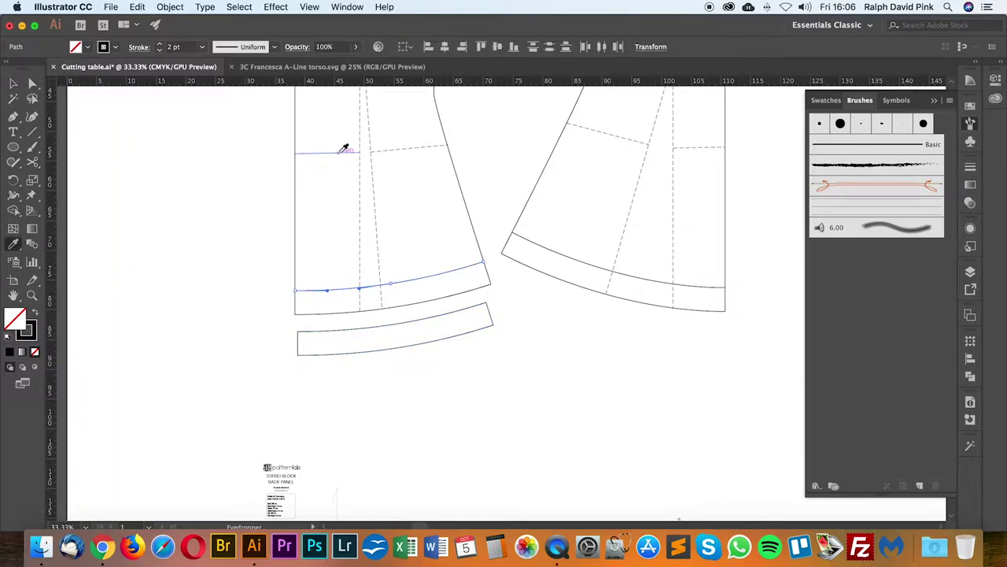
pyautogui.click(32, 83)
pyautogui.click(133, 196)
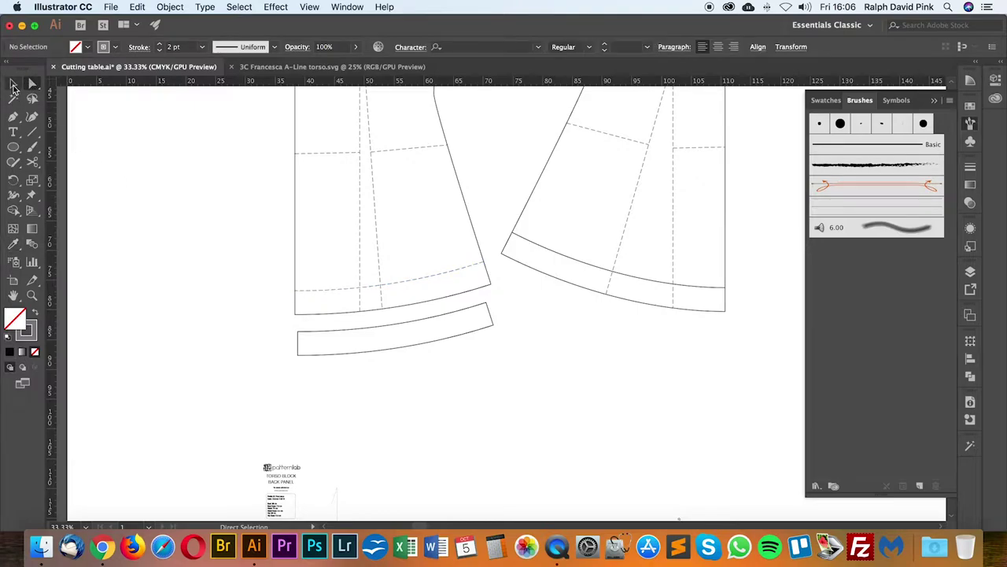
# Step: Snap the facing strip onto the back panel's hem so its corners and curves line up with the panel
pyautogui.click(13, 85)
pyautogui.moveTo(299, 355); pyautogui.dragTo(296, 314)
pyautogui.press('super+equal')
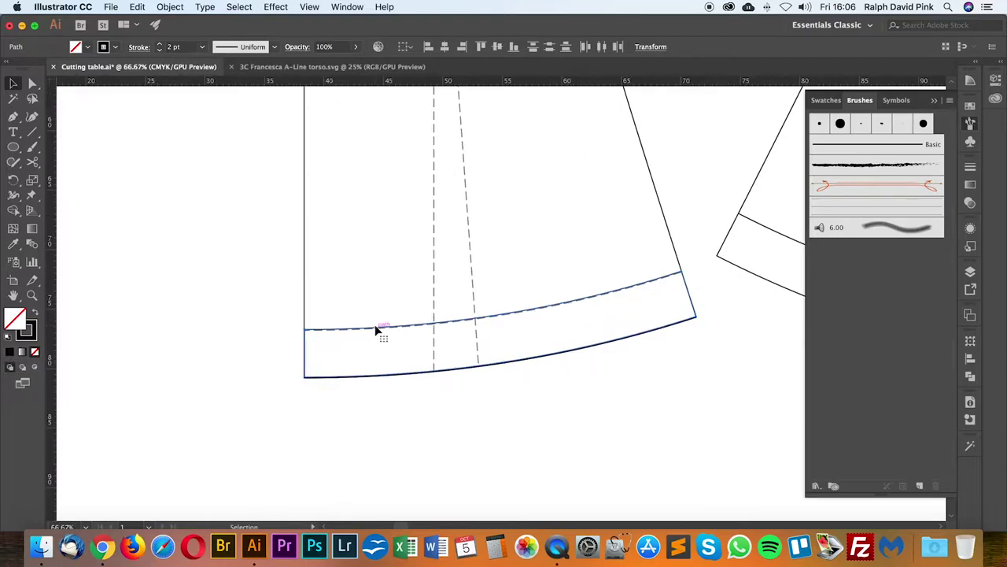
pyautogui.click(375, 327)
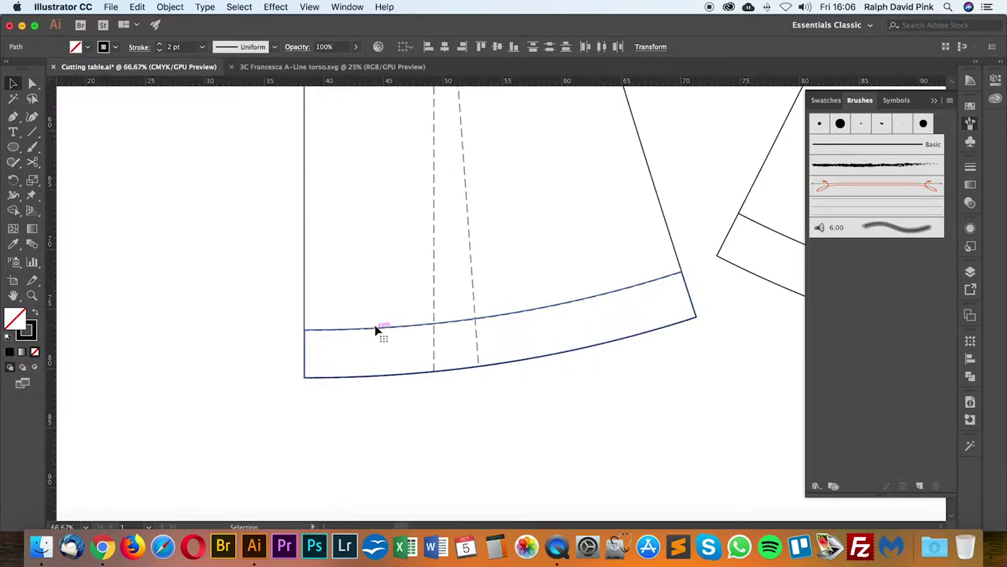
pyautogui.hscroll(5, 376, 327)
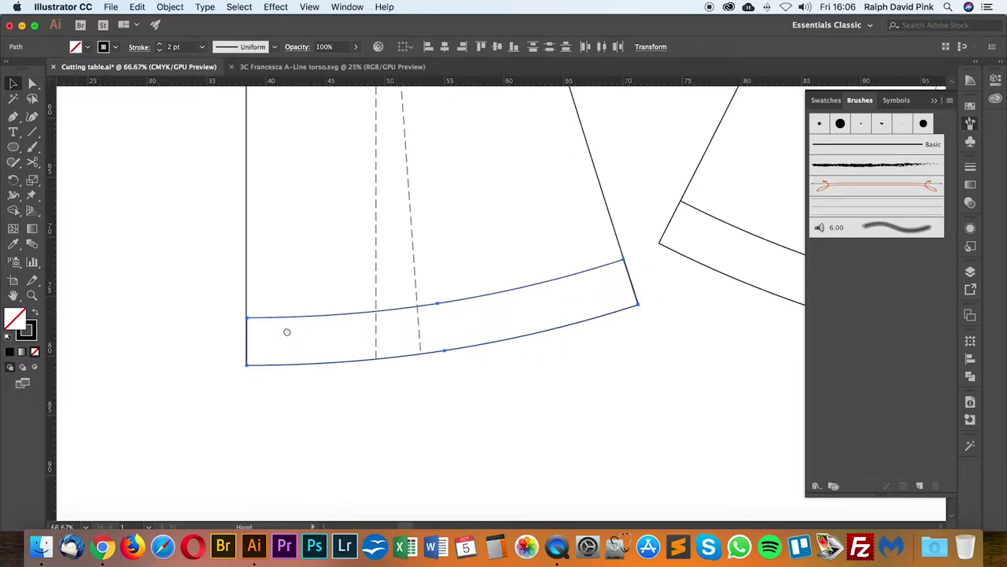
pyautogui.click(324, 388)
# Step: Place two copies of the Key's notch dot on the back hem, one near the vertical dashed guide and one towards the side seam
pyautogui.scroll(10, 367, 448)
pyautogui.hscroll(-6, 367, 447)
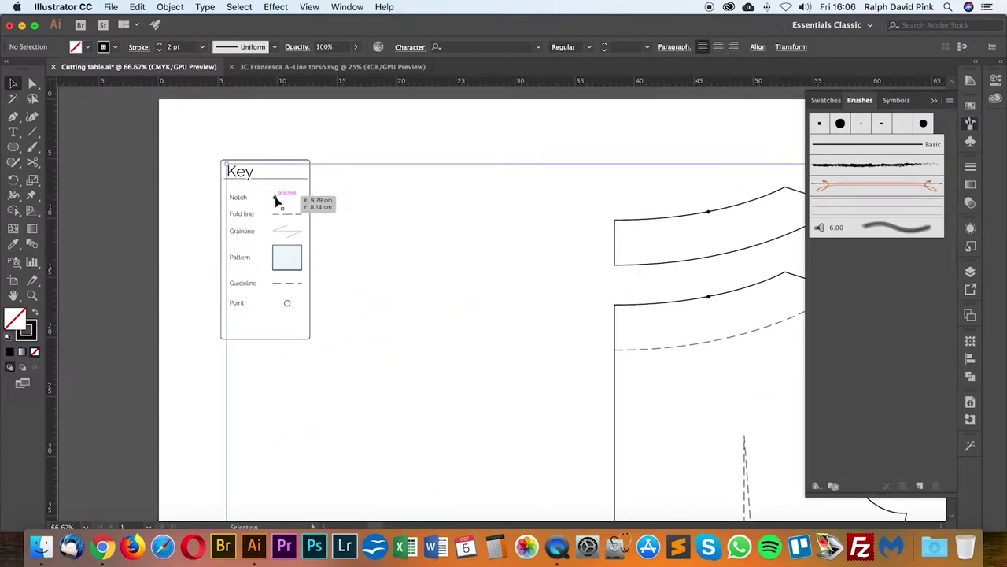
pyautogui.click(275, 198)
pyautogui.scroll(-10, 548, 428)
pyautogui.hscroll(5, 549, 428)
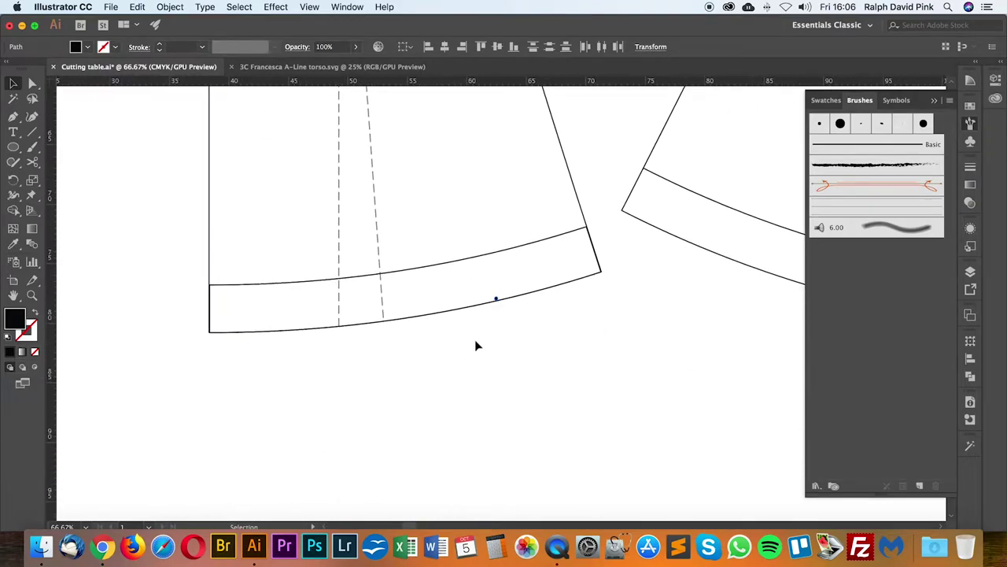
pyautogui.moveTo(496, 299); pyautogui.dragTo(499, 300)
pyautogui.press('super+equal')
pyautogui.moveTo(623, 398); pyautogui.dragTo(552, 382)
pyautogui.click(573, 344)
pyautogui.moveTo(575, 340); pyautogui.dragTo(576, 339)
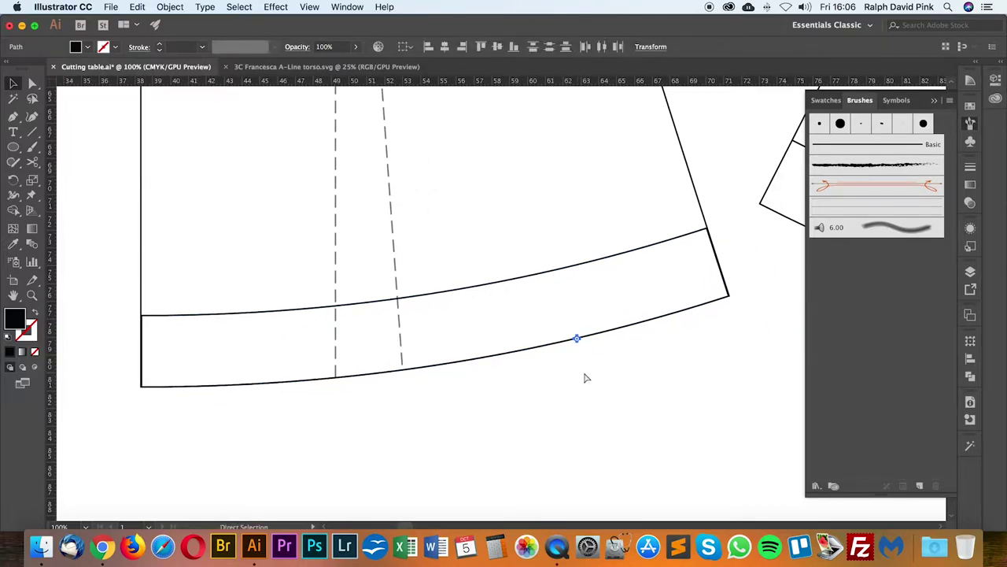
pyautogui.moveTo(495, 299); pyautogui.dragTo(347, 377)
pyautogui.click(408, 399)
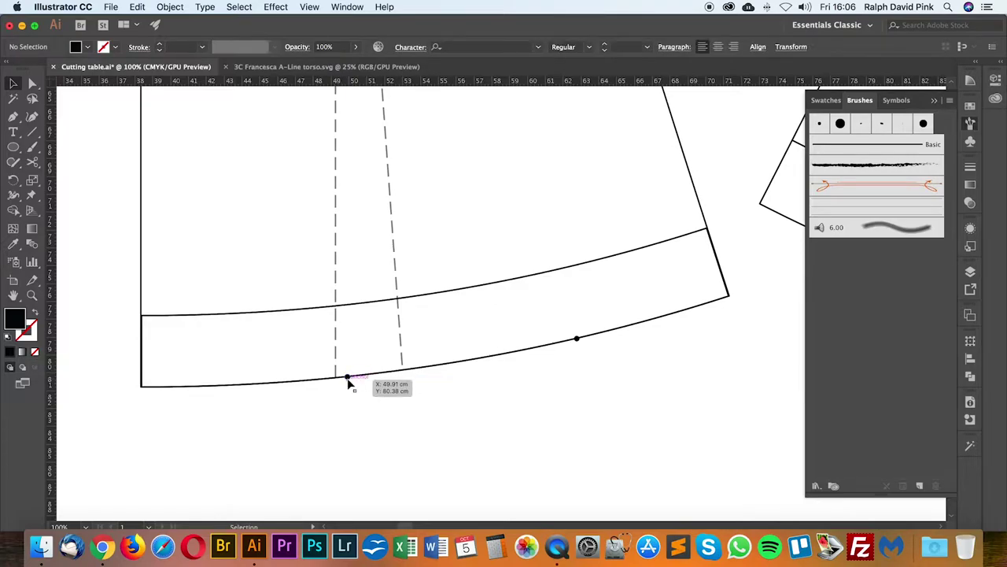
# Step: Duplicate both hem notches and position the copies exactly over the originals
pyautogui.click(350, 381)
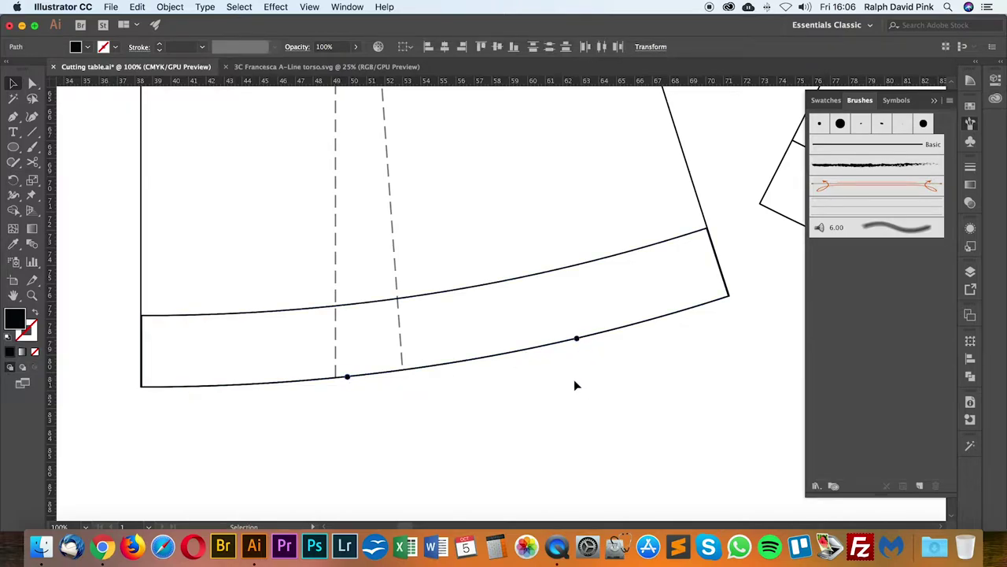
pyautogui.click(138, 7)
pyautogui.click(149, 66)
pyautogui.click(138, 7)
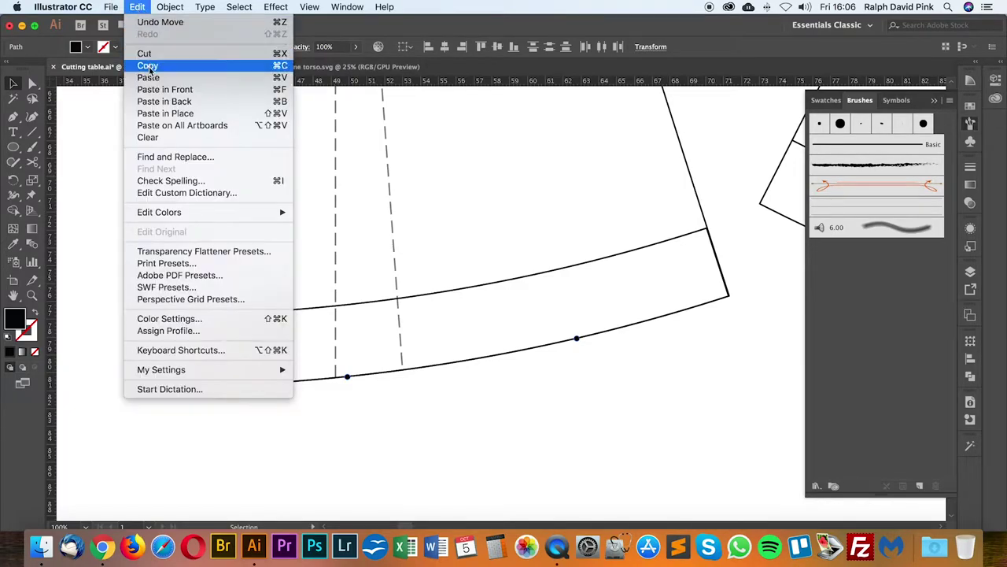
pyautogui.click(151, 77)
pyautogui.moveTo(611, 281); pyautogui.dragTo(577, 339)
pyautogui.click(668, 320)
pyautogui.click(641, 355)
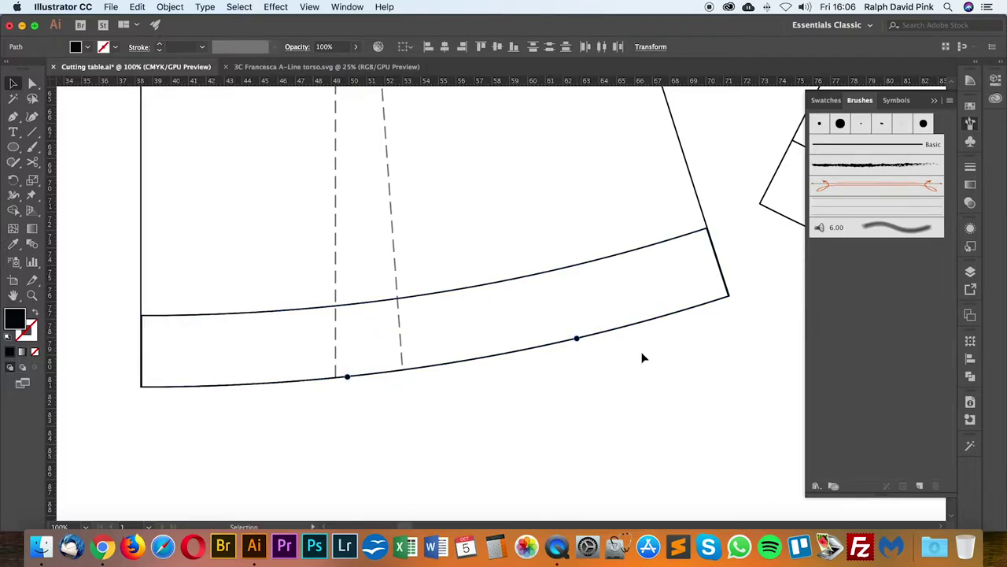
# Step: Move the facing strip together with one set of notches straight down, clear of the back panel's hem
pyautogui.click(349, 378)
pyautogui.keyDown('shift'); pyautogui.click(578, 338); pyautogui.keyUp('shift')
pyautogui.keyDown('shift'); pyautogui.click(578, 339); pyautogui.keyUp('shift')
pyautogui.keyDown('shift'); pyautogui.click(510, 285); pyautogui.keyUp('shift')
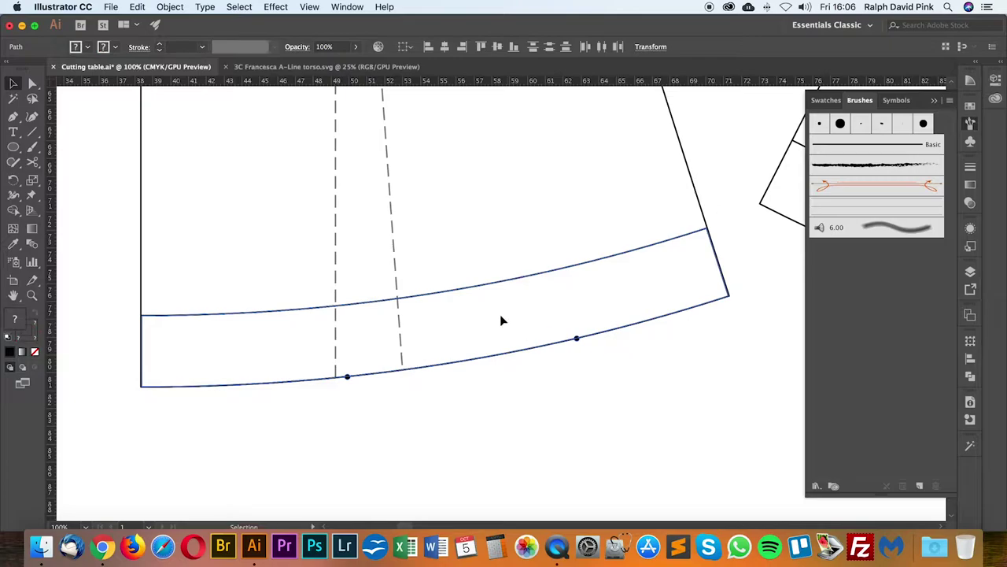
pyautogui.moveTo(482, 289); pyautogui.dragTo(496, 411)
pyautogui.scroll(-3, 530, 427)
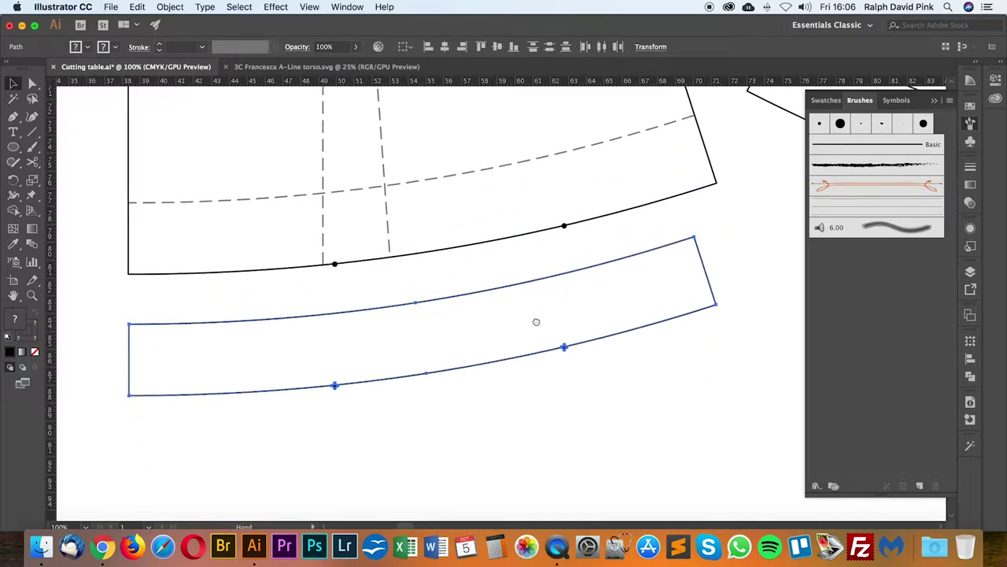
pyautogui.click(604, 407)
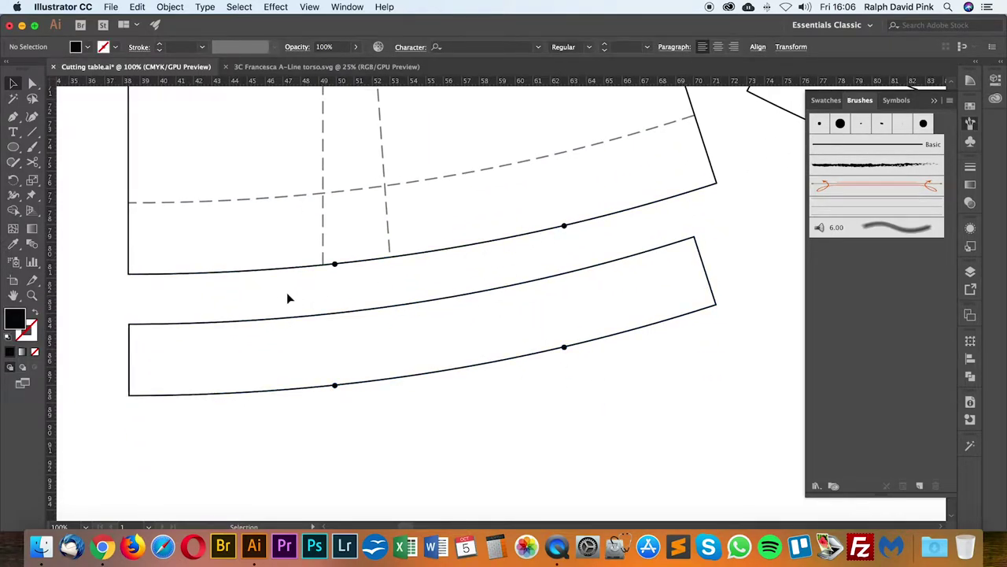
# Step: Group the back facing strip with its two notches
pyautogui.moveTo(270, 286); pyautogui.dragTo(585, 451)
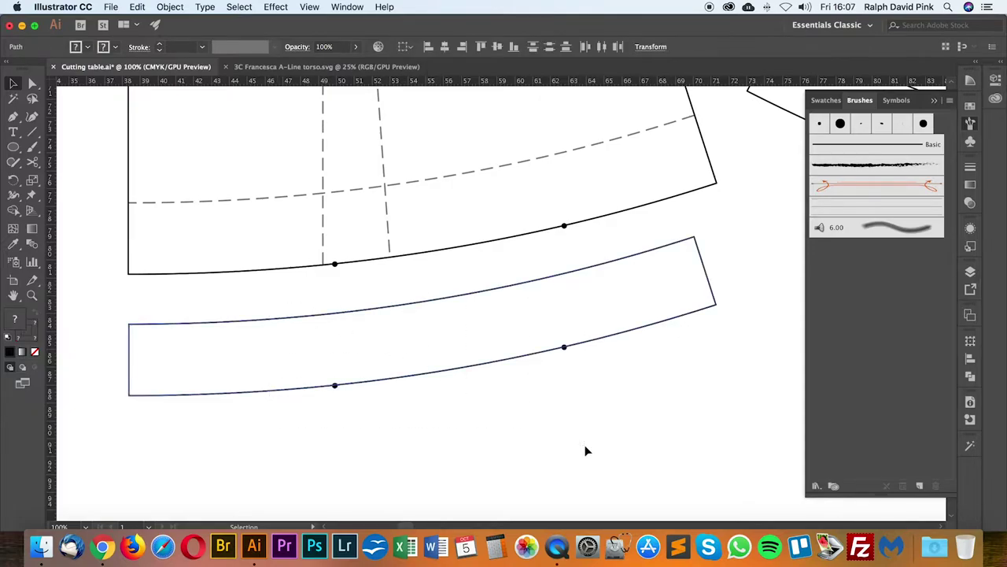
pyautogui.click(170, 6)
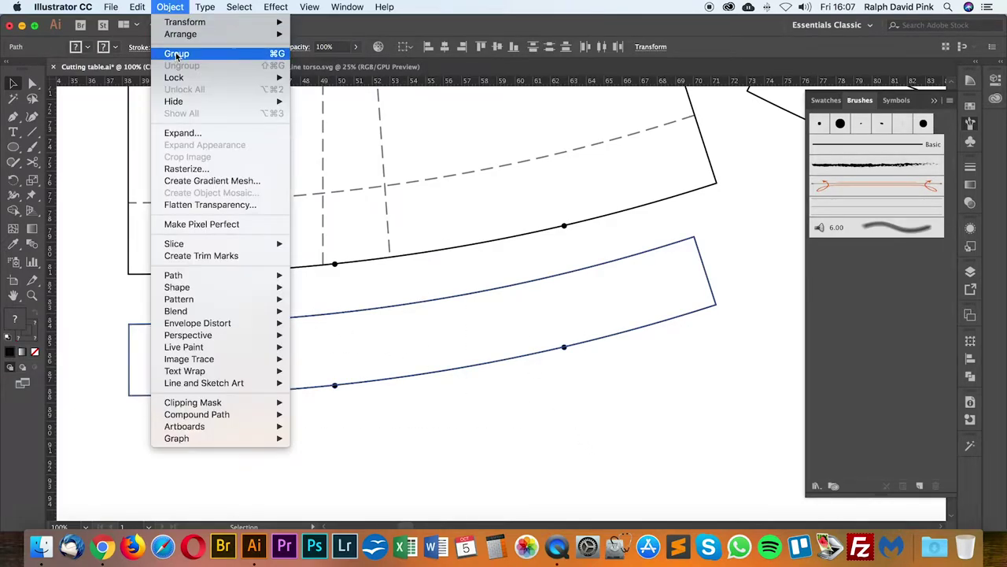
pyautogui.click(178, 52)
# Step: Group the back panel outline with its dashed guidelines and hem notches
pyautogui.moveTo(315, 285); pyautogui.dragTo(577, 212)
pyautogui.keyDown('shift'); pyautogui.click(565, 275); pyautogui.keyUp('shift')
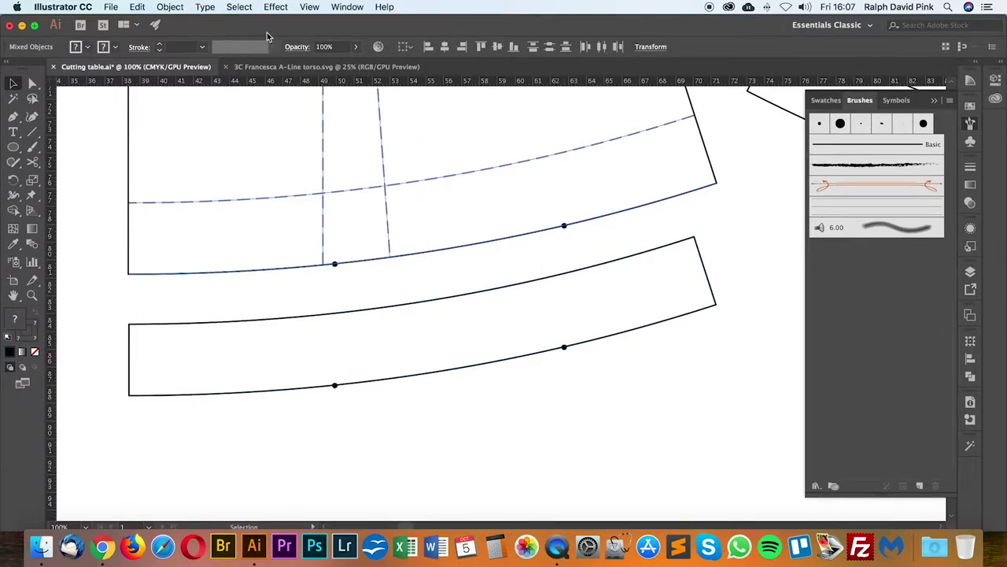
pyautogui.click(170, 6)
pyautogui.click(177, 52)
pyautogui.click(687, 224)
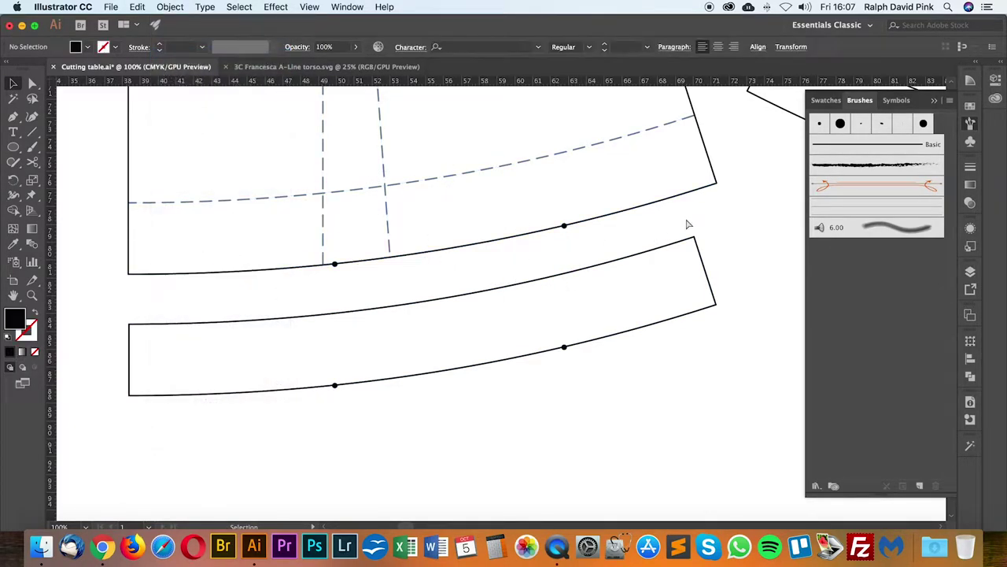
pyautogui.press('super+minus')
pyautogui.press('super+minus')
pyautogui.press('super+minus')
pyautogui.moveTo(574, 346); pyautogui.dragTo(330, 409)
pyautogui.press('super+plus')
pyautogui.press('super+plus')
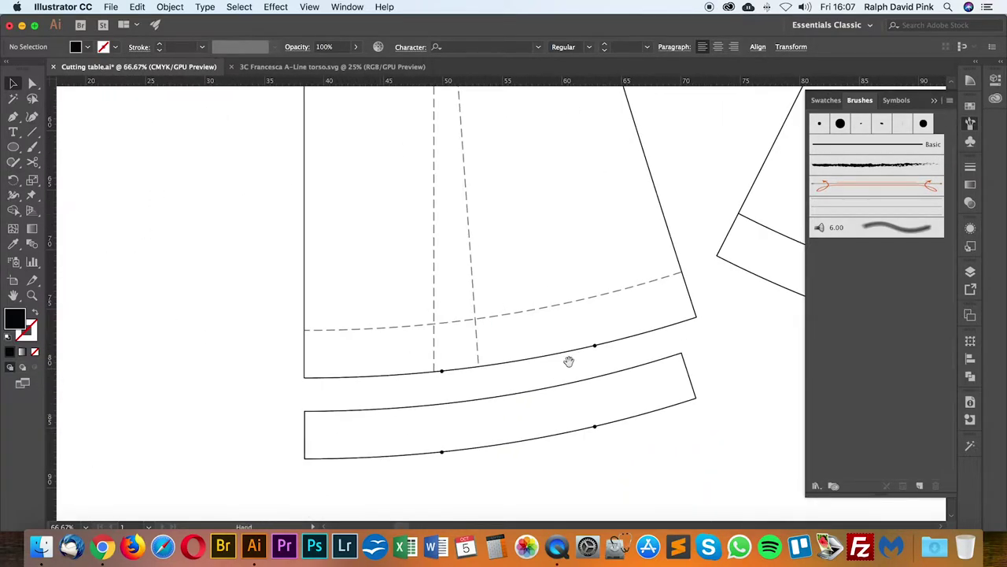
# Step: Try to copy the dashed guideline style onto the front panel's two hem lines with the Eyedropper
pyautogui.moveTo(726, 334); pyautogui.dragTo(329, 310)
pyautogui.hscroll(5, 329, 310)
pyautogui.press('a')
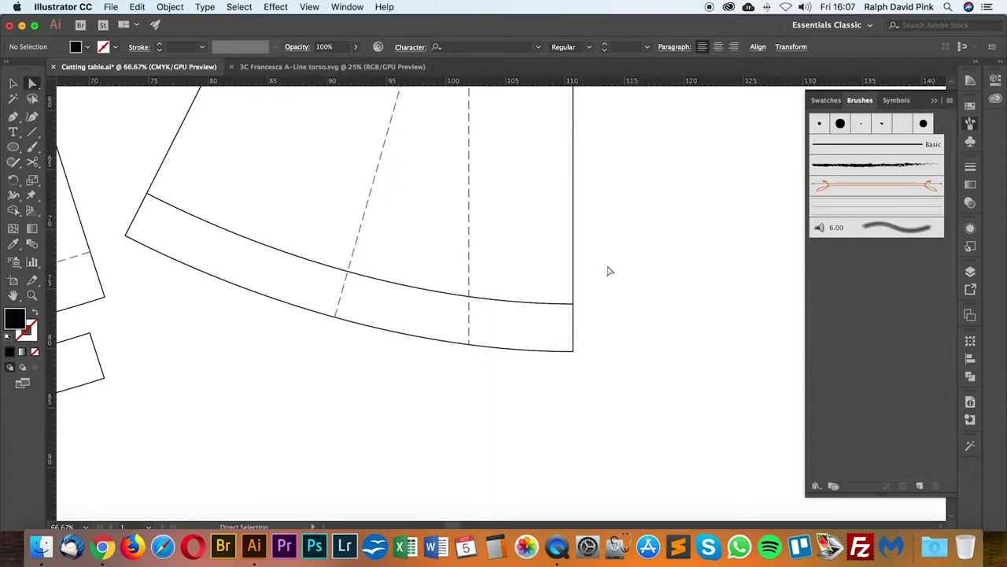
pyautogui.click(501, 301)
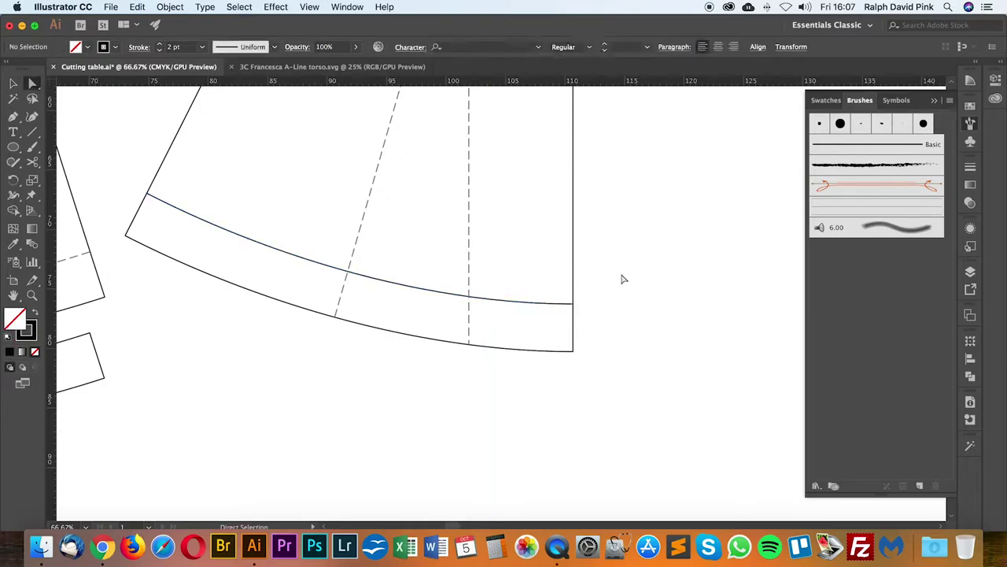
pyautogui.press('v')
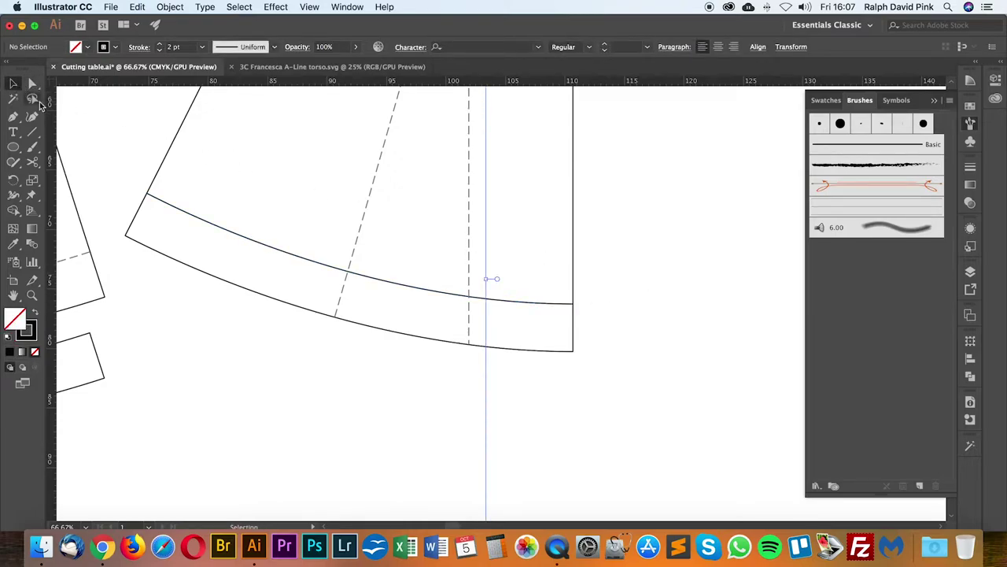
pyautogui.click(178, 212)
pyautogui.press('i')
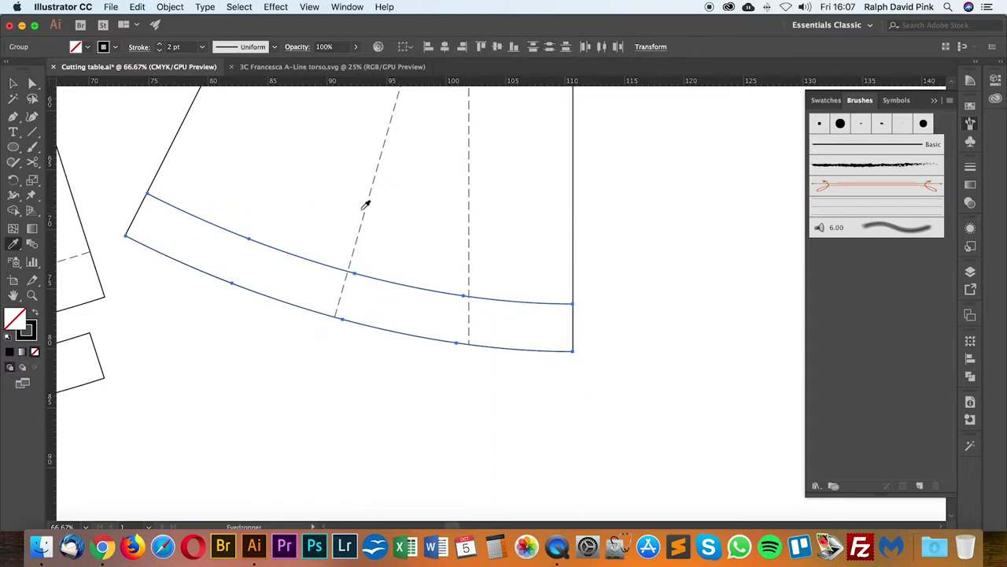
pyautogui.click(367, 209)
pyautogui.press('i')
pyautogui.press('v')
pyautogui.click(667, 267)
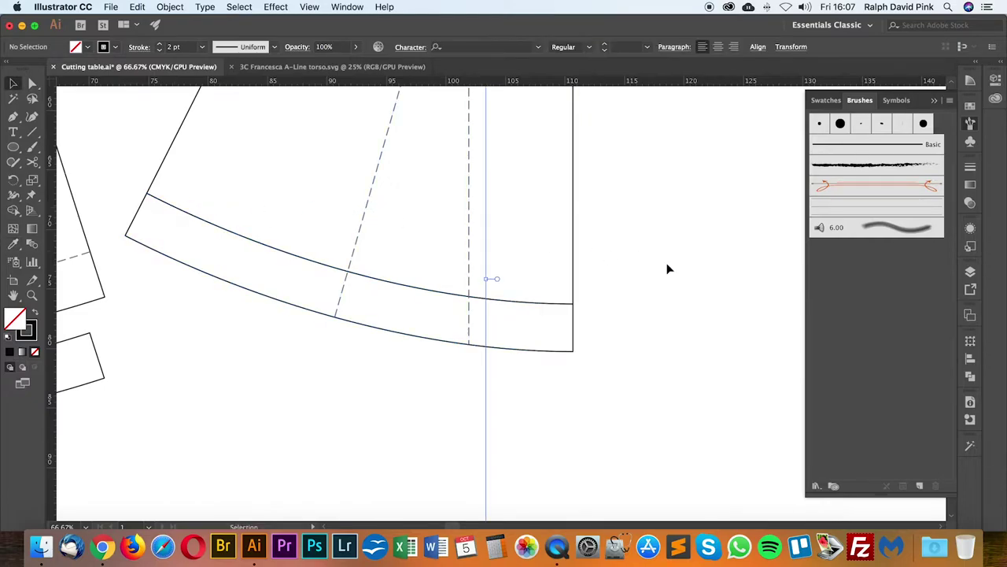
# Step: Collapse the Brushes panel to clear the workspace beside the front panel
pyautogui.click(511, 302)
pyautogui.press('super+minus')
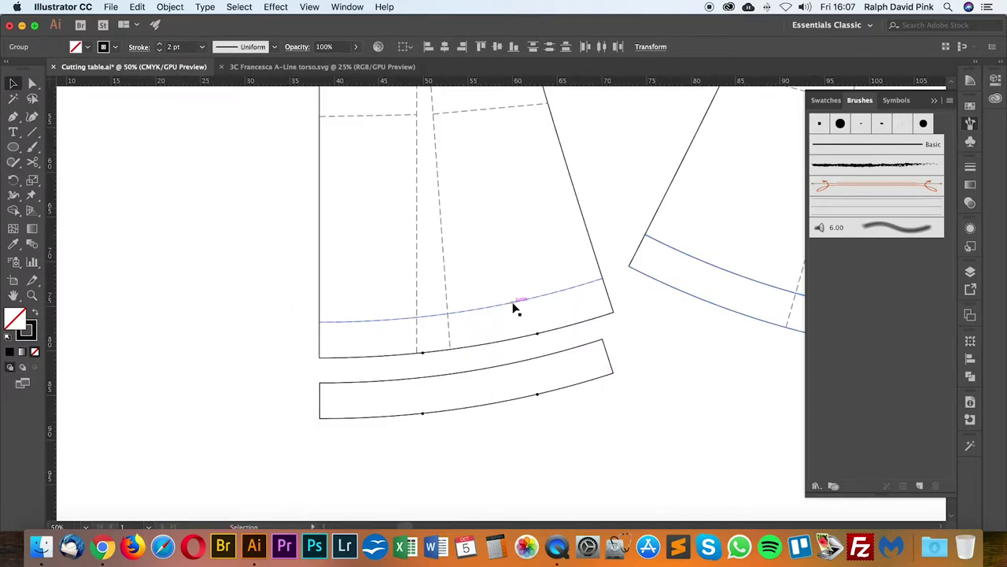
pyautogui.moveTo(656, 309); pyautogui.dragTo(268, 299)
pyautogui.click(617, 301)
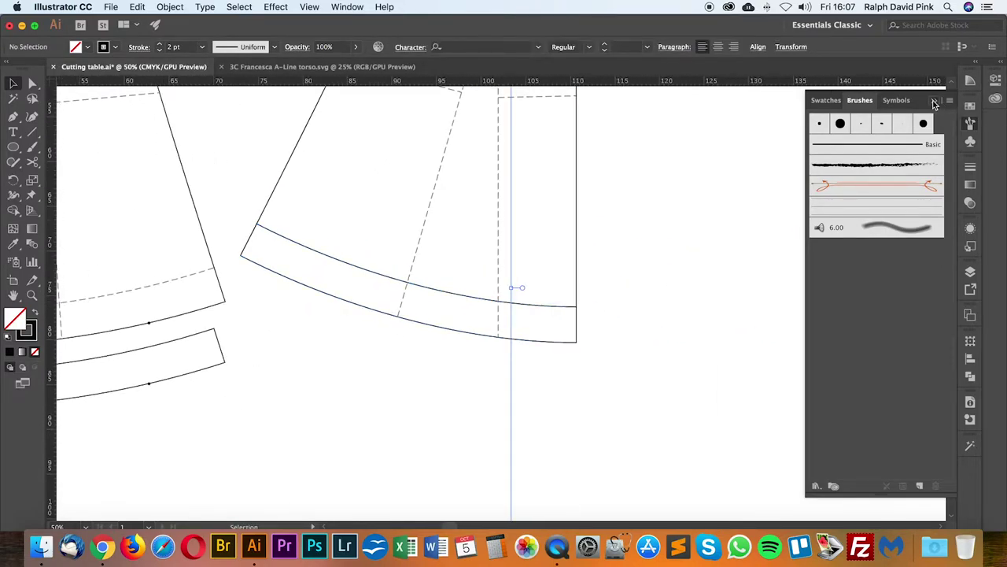
pyautogui.click(934, 101)
# Step: Try to move the grouped hem lines straight down below the front panel, and undo the move
pyautogui.click(535, 307)
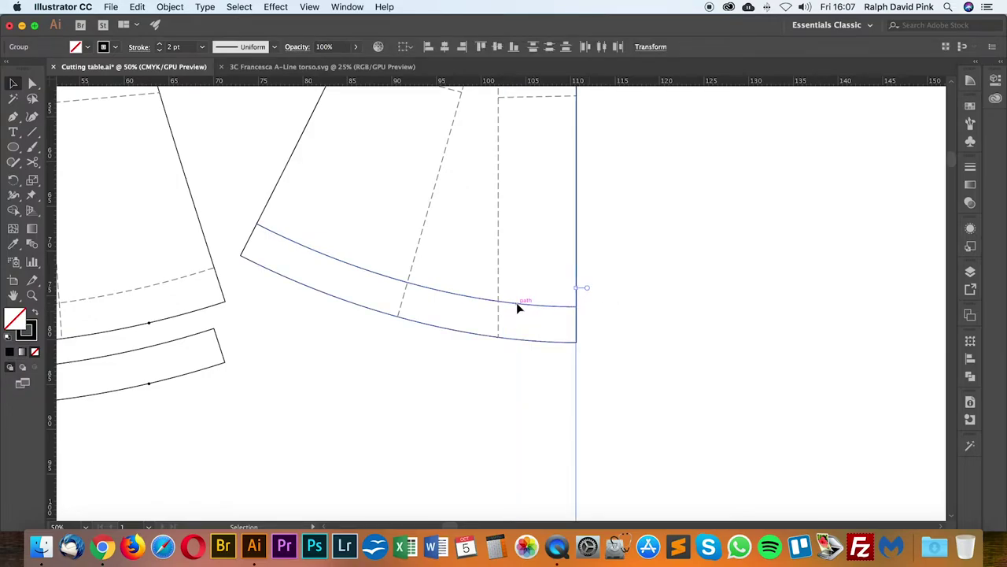
pyautogui.moveTo(516, 302); pyautogui.dragTo(519, 371)
pyautogui.press('super+z')
pyautogui.click(638, 289)
pyautogui.press('super+=')
pyautogui.moveTo(775, 351); pyautogui.dragTo(160, 323)
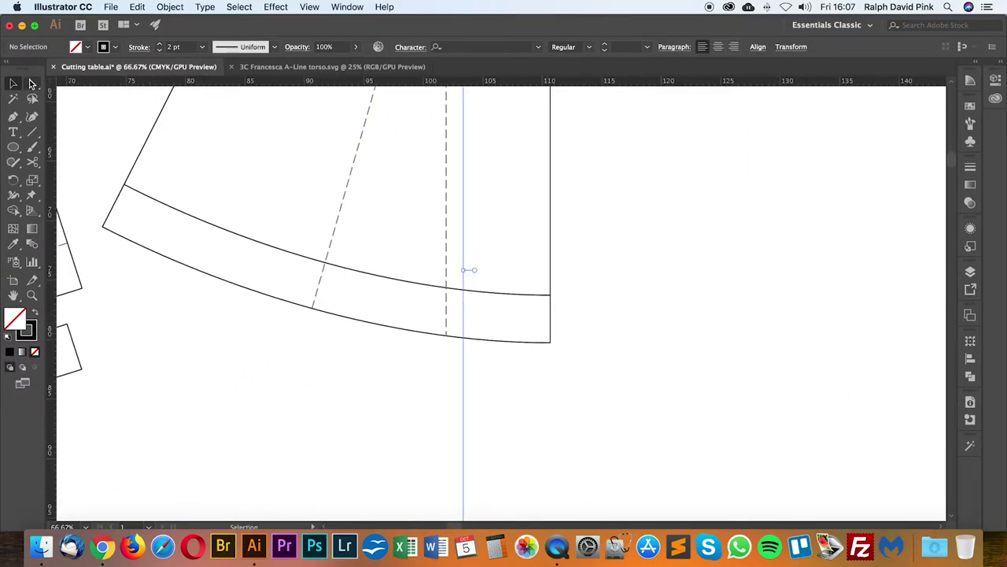
# Step: Ungroup the front panel's two curved hem lines
pyautogui.click(31, 84)
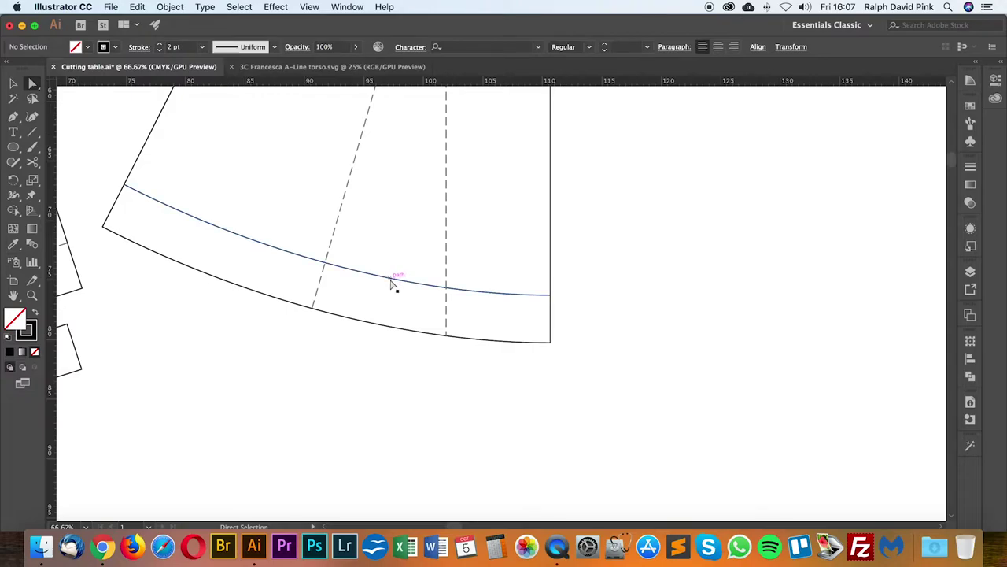
pyautogui.click(13, 83)
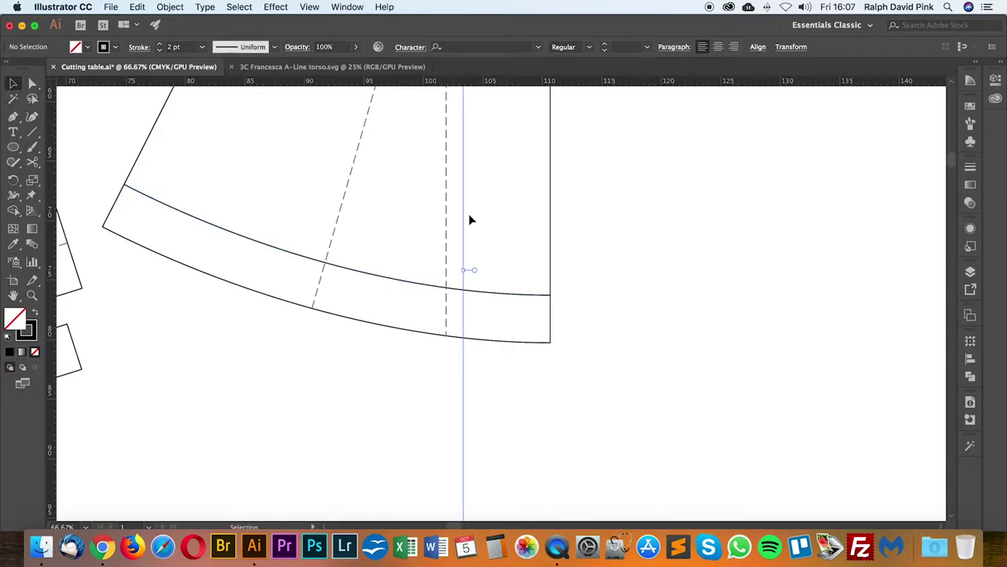
pyautogui.click(423, 286)
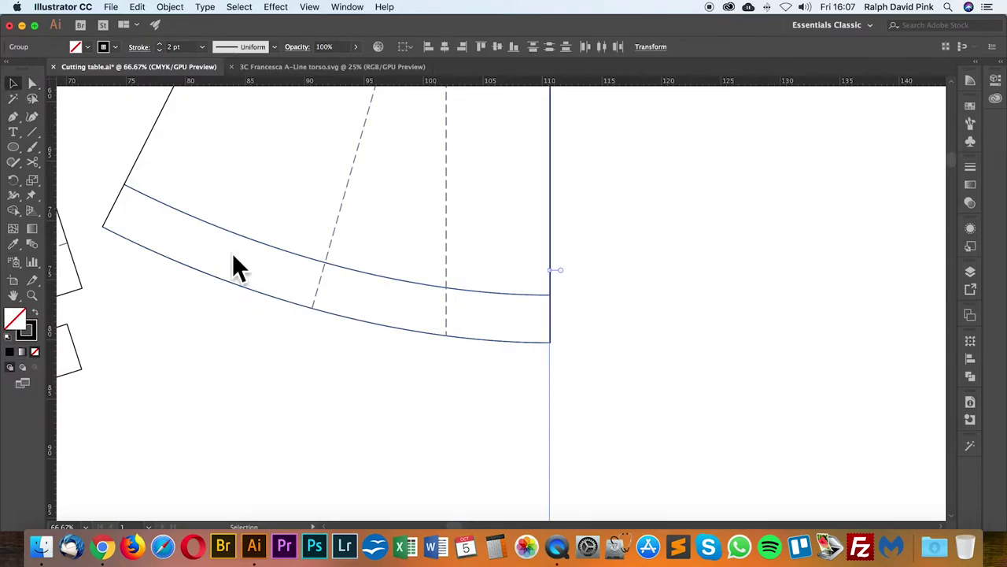
pyautogui.click(170, 6)
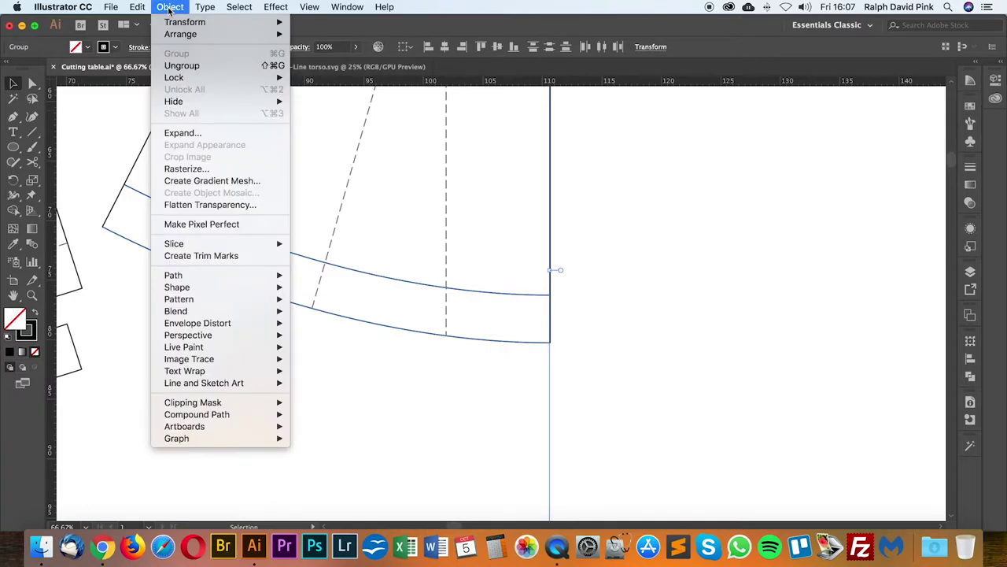
pyautogui.click(189, 68)
pyautogui.click(682, 302)
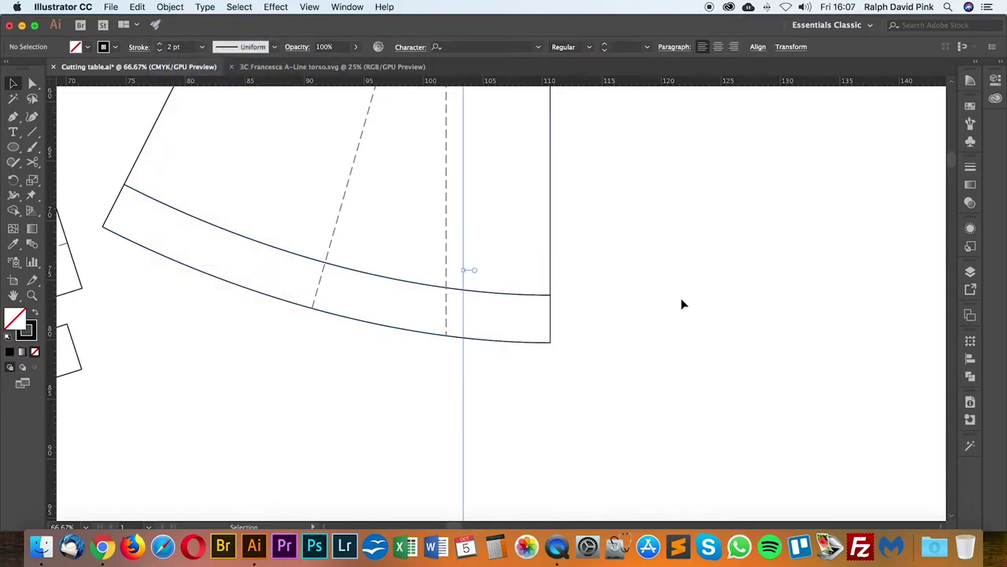
pyautogui.click(478, 294)
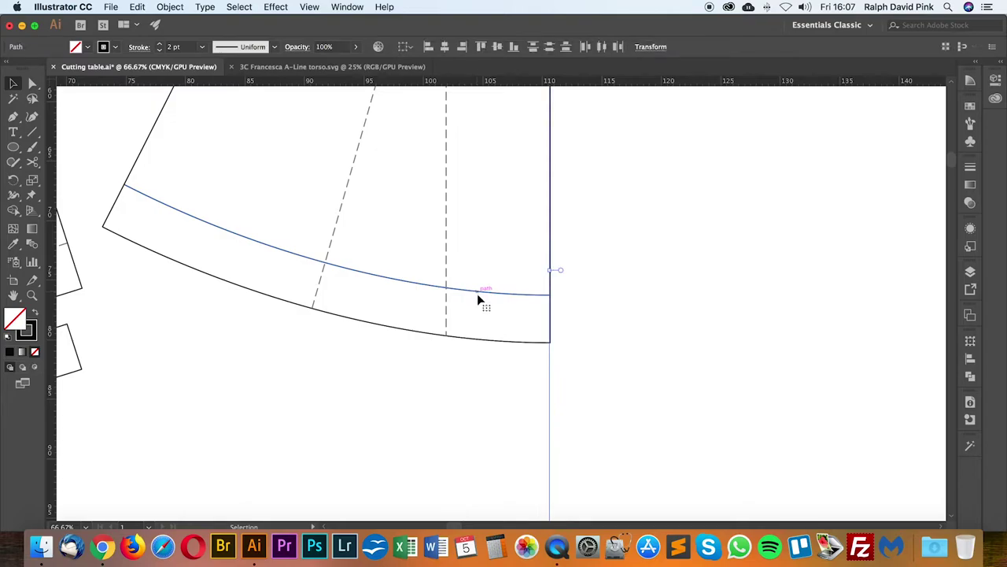
pyautogui.keyDown('shift'); pyautogui.click(486, 341); pyautogui.keyUp('shift')
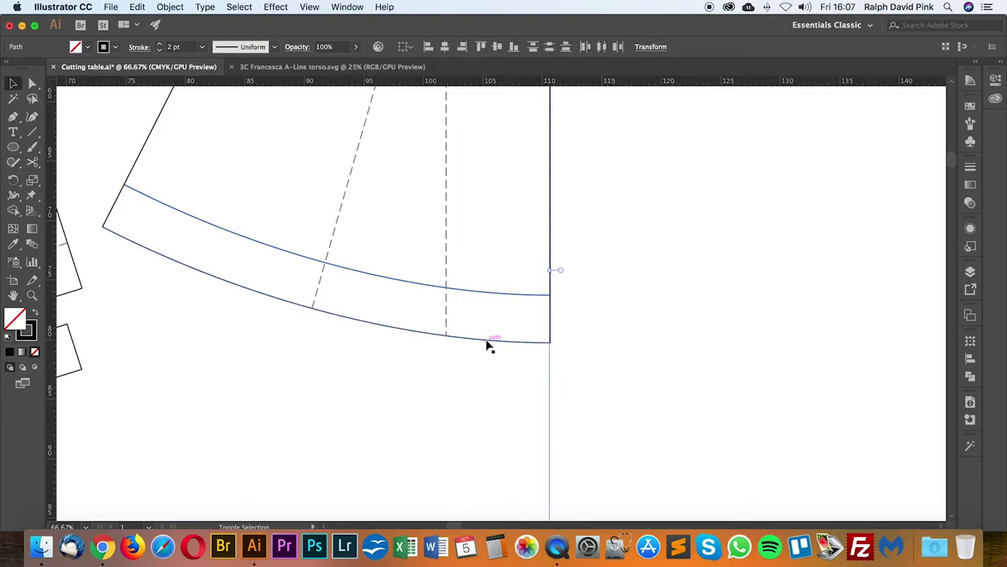
pyautogui.keyDown('shift'); pyautogui.click(552, 227); pyautogui.keyUp('shift')
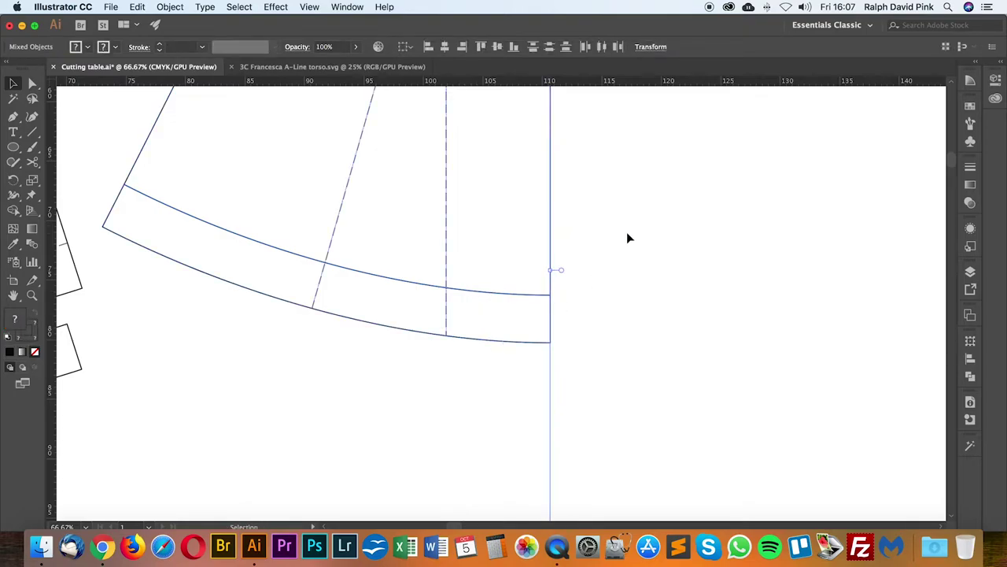
pyautogui.keyDown('shift'); pyautogui.click(553, 236); pyautogui.keyUp('shift')
pyautogui.click(659, 263)
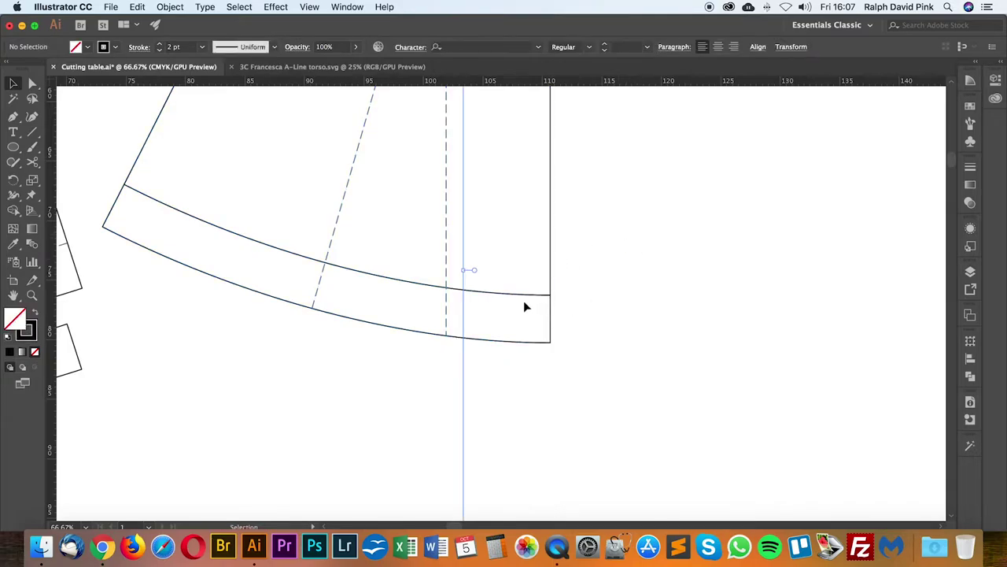
# Step: Duplicate the front panel's two curved hem lines and place the copies below the panel
pyautogui.keyDown('shift'); pyautogui.click(483, 291); pyautogui.keyUp('shift')
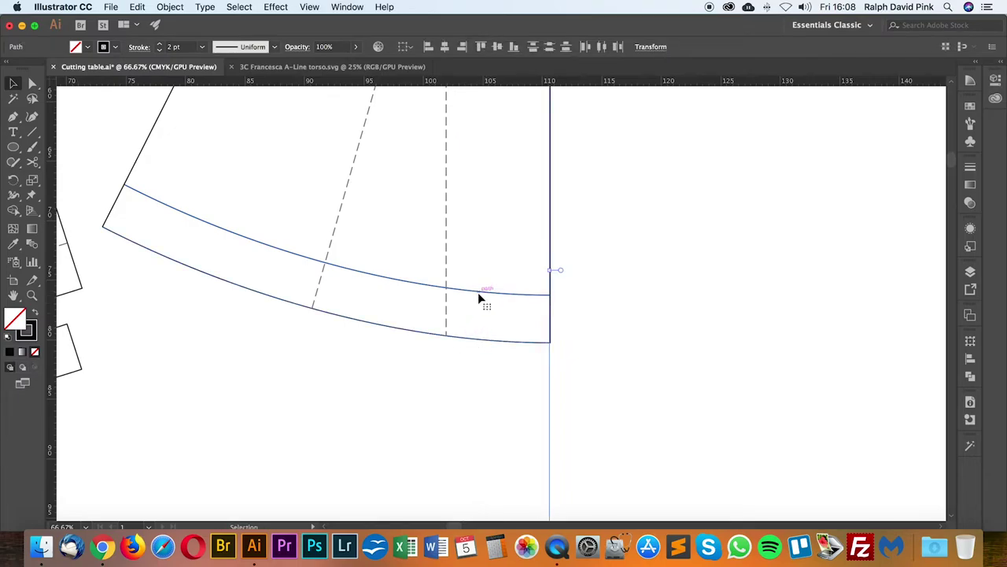
pyautogui.press('a')
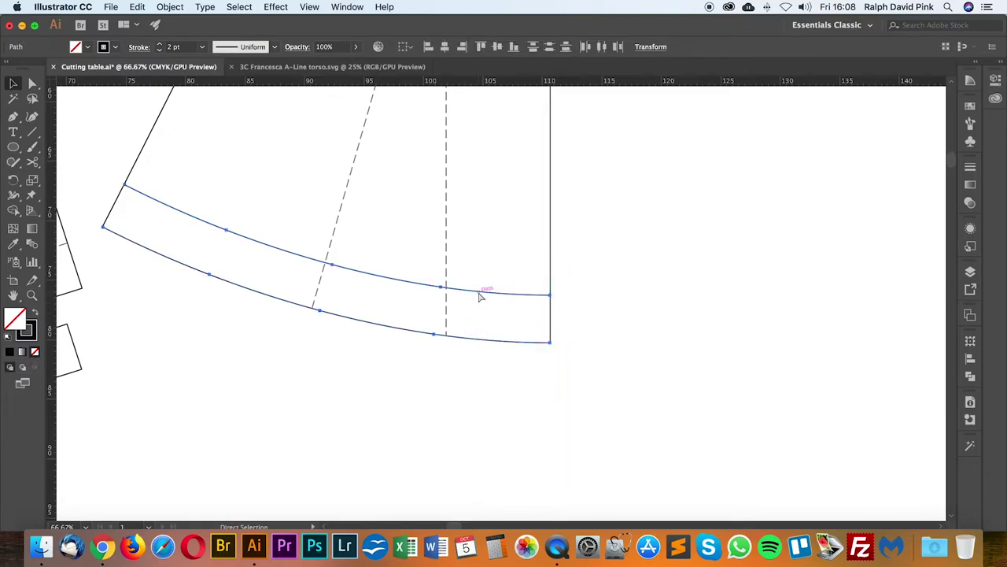
pyautogui.press('super+v')
pyautogui.moveTo(510, 302); pyautogui.dragTo(409, 425)
pyautogui.moveTo(484, 400); pyautogui.dragTo(484, 388)
pyautogui.scroll(-5, 484, 387)
# Step: Close both ends of the duplicated front hem curves with straight Pen segments to form a facing strip
pyautogui.click(33, 83)
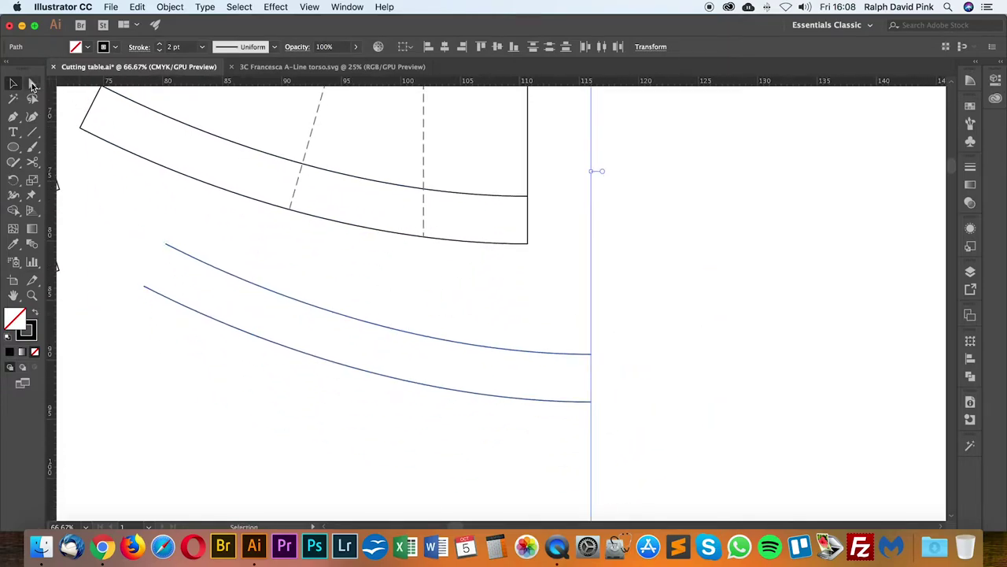
pyautogui.click(124, 198)
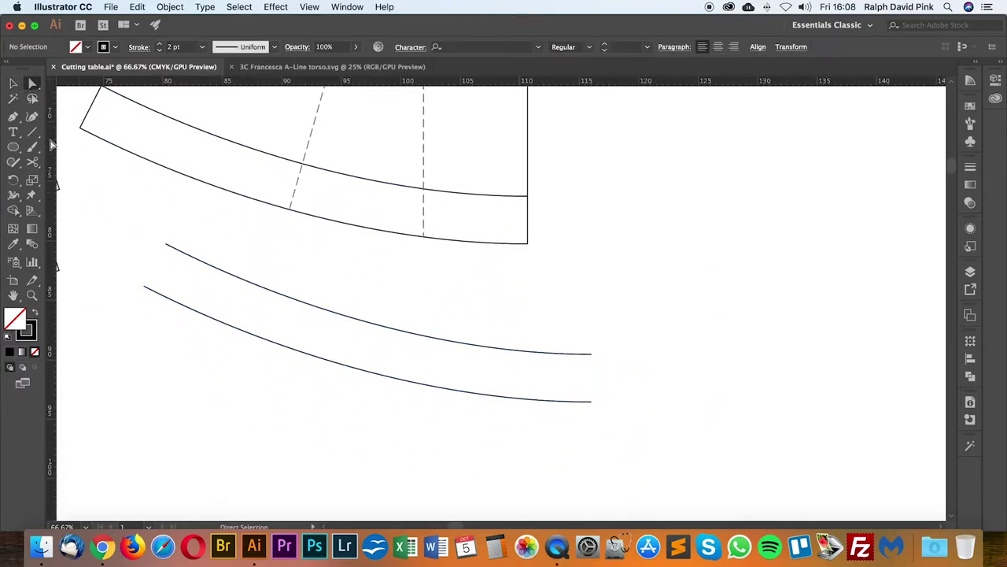
pyautogui.click(13, 116)
pyautogui.click(165, 245)
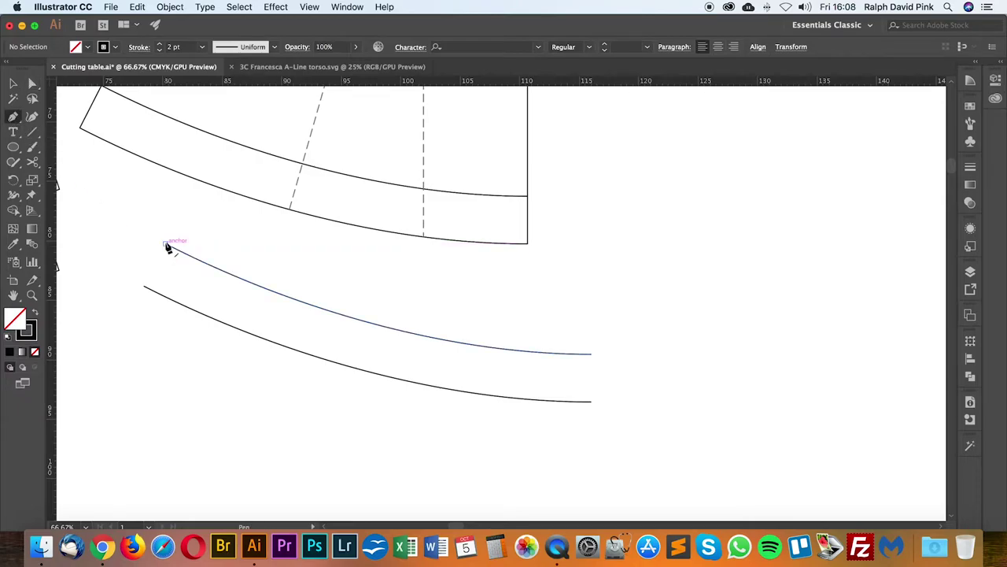
pyautogui.click(144, 287)
pyautogui.click(592, 354)
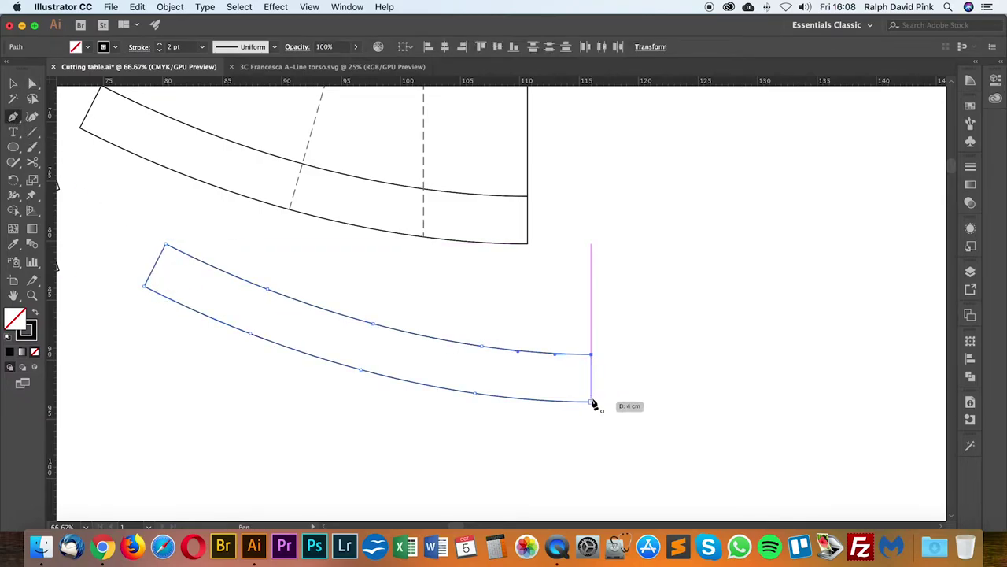
pyautogui.click(592, 401)
pyautogui.click(36, 83)
pyautogui.click(13, 83)
pyautogui.click(308, 252)
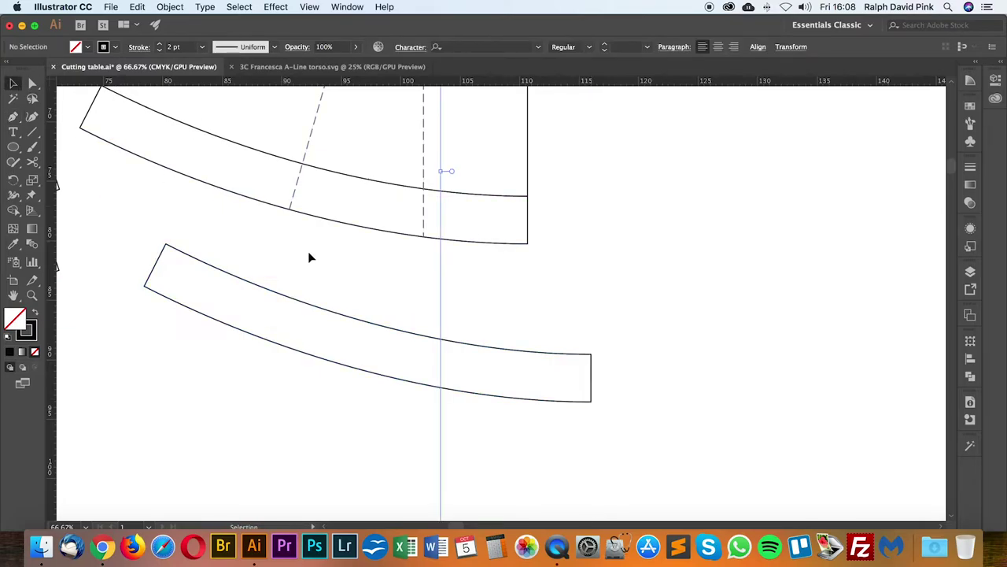
# Step: Apply the back panel's dashed hem guideline style to the front panel's upper hem curve with the Eyedropper
pyautogui.press('super+minus')
pyautogui.moveTo(308, 256); pyautogui.dragTo(672, 303)
pyautogui.hscroll(10, 672, 304)
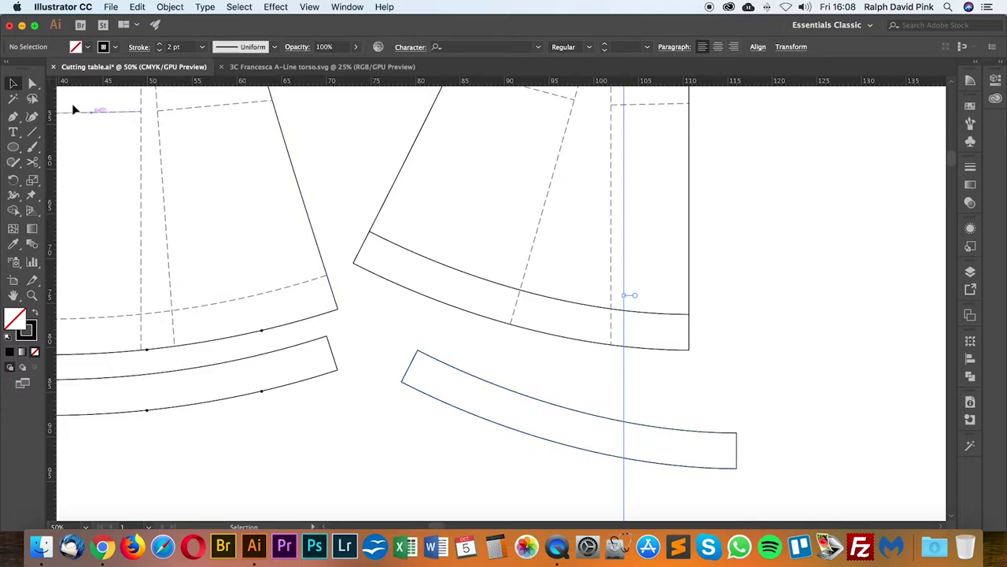
pyautogui.click(32, 83)
pyautogui.click(451, 266)
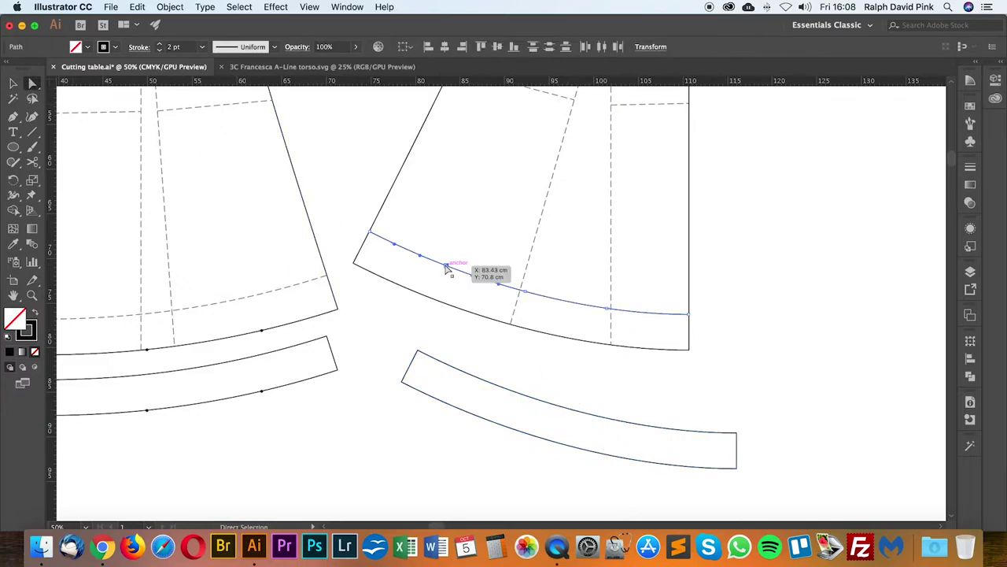
pyautogui.click(13, 246)
pyautogui.click(245, 299)
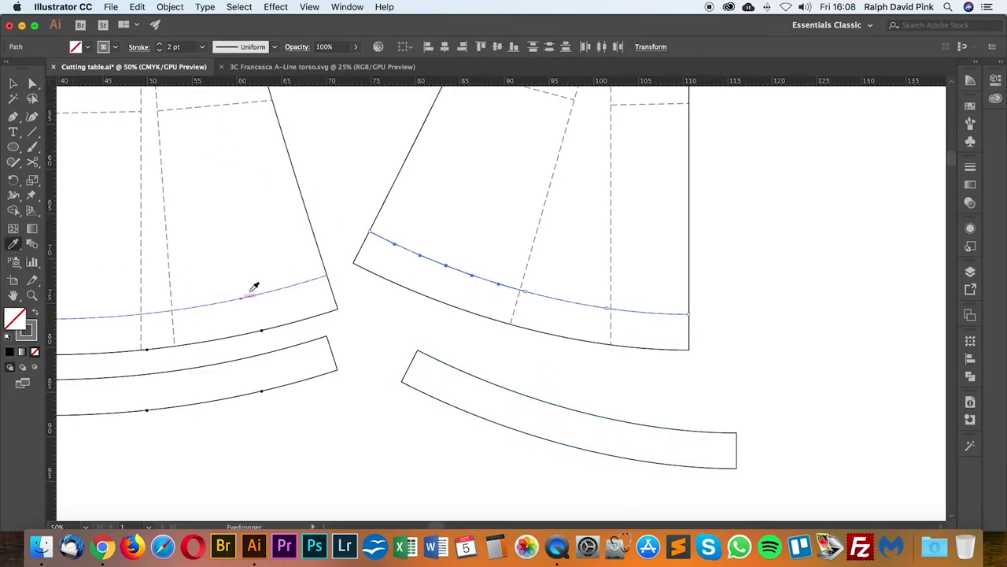
pyautogui.press('v')
pyautogui.click(691, 337)
pyautogui.press('a')
pyautogui.click(670, 348)
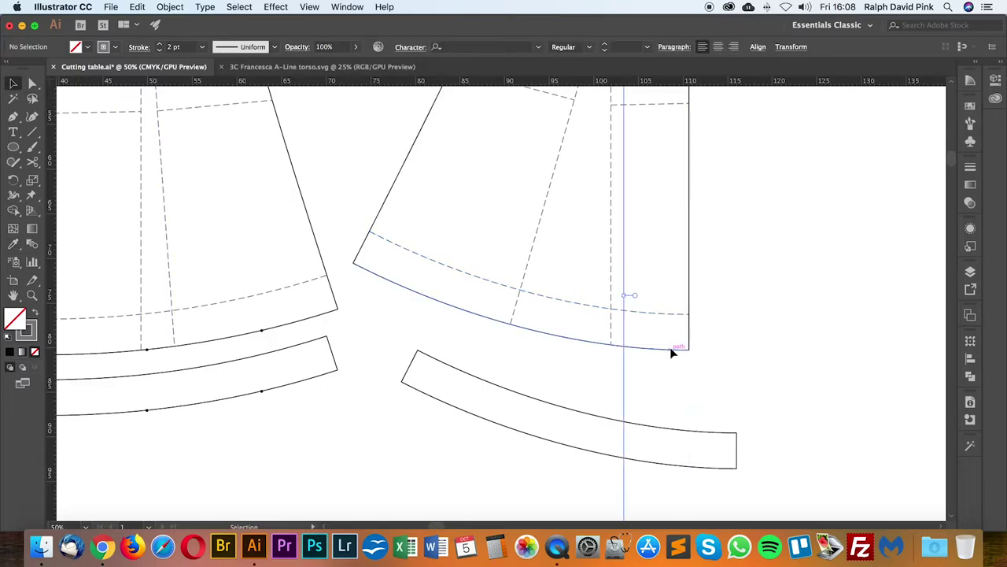
pyautogui.press('Delete')
pyautogui.press('super+z')
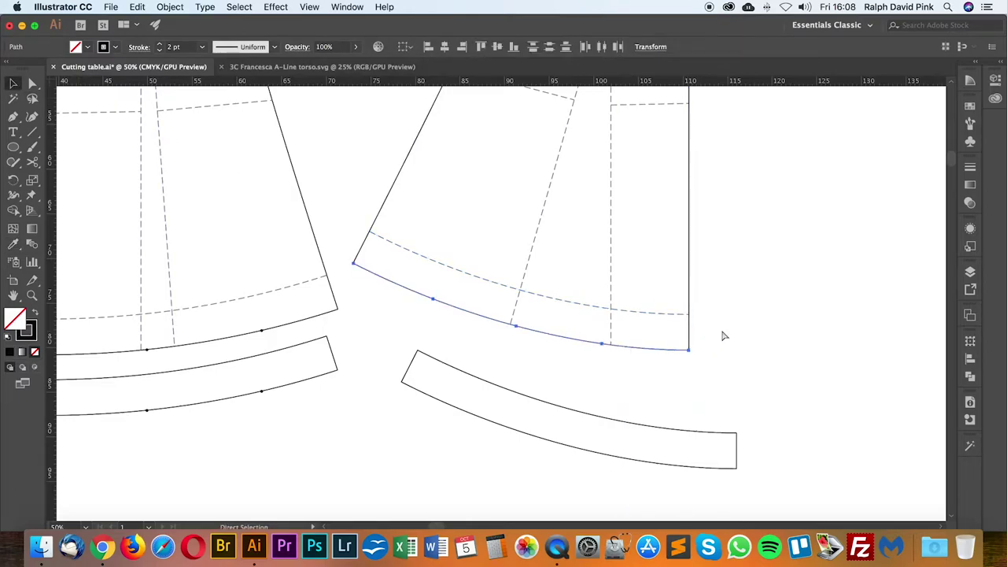
# Step: Move the closed front facing strip up so it lies exactly over the front panel's hem
pyautogui.press('v')
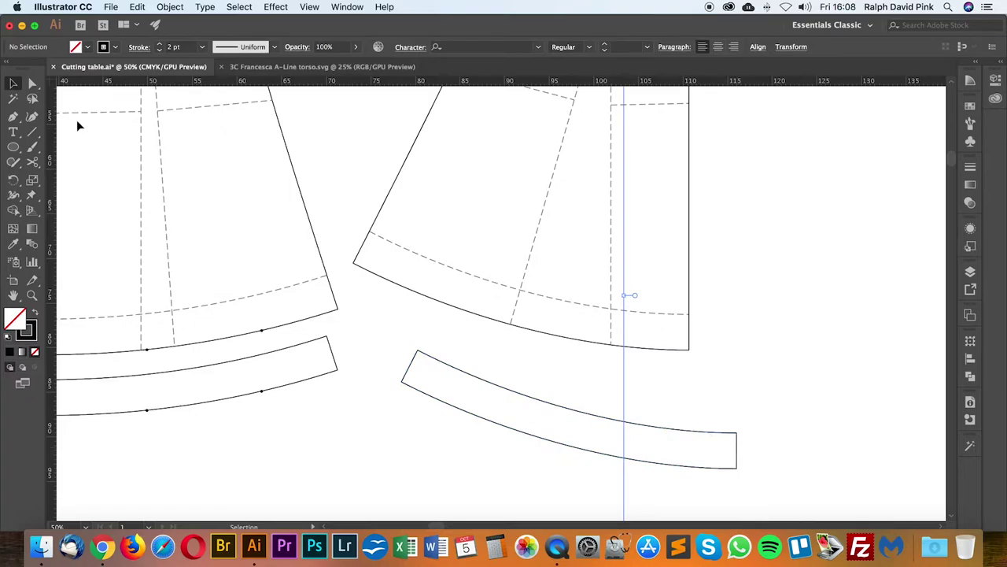
pyautogui.moveTo(684, 432); pyautogui.dragTo(637, 315)
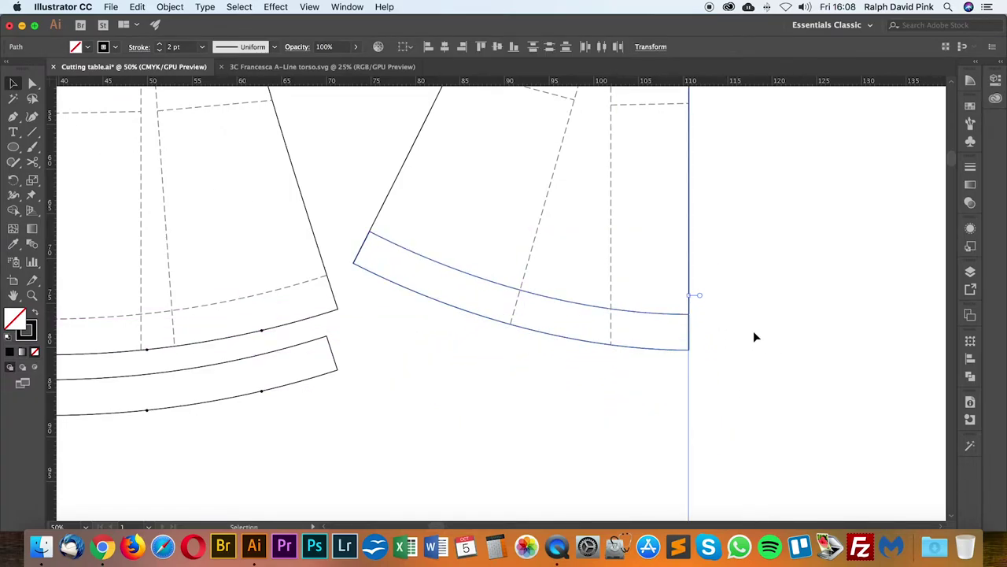
pyautogui.press('a')
pyautogui.press('super+equal')
pyautogui.moveTo(772, 346); pyautogui.dragTo(639, 328)
pyautogui.click(634, 333)
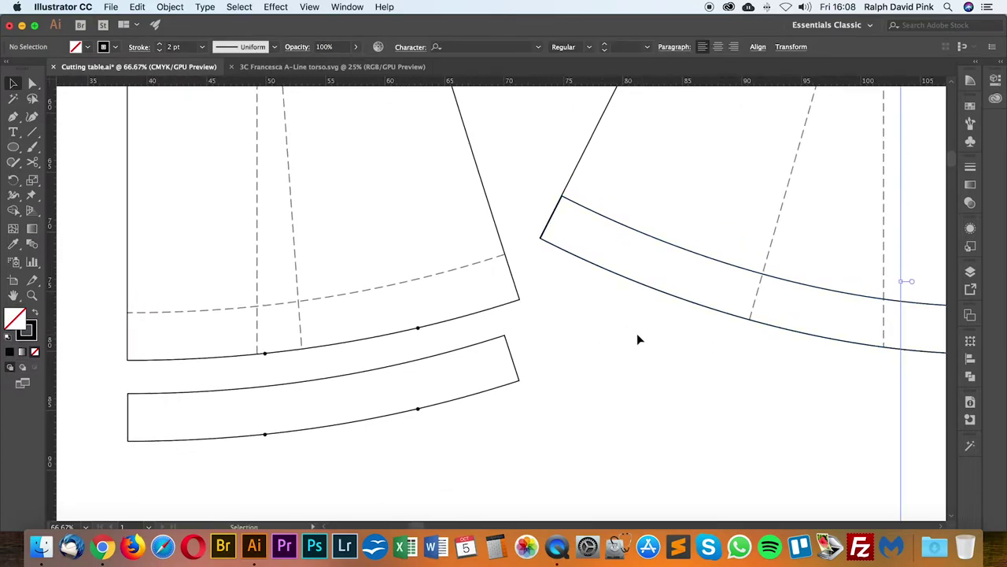
# Step: Copy the notch dot from the key and paste it near the front panel's hem
pyautogui.moveTo(256, 172); pyautogui.dragTo(556, 486)
pyautogui.scroll(10, 321, 212)
pyautogui.hscroll(-5, 321, 212)
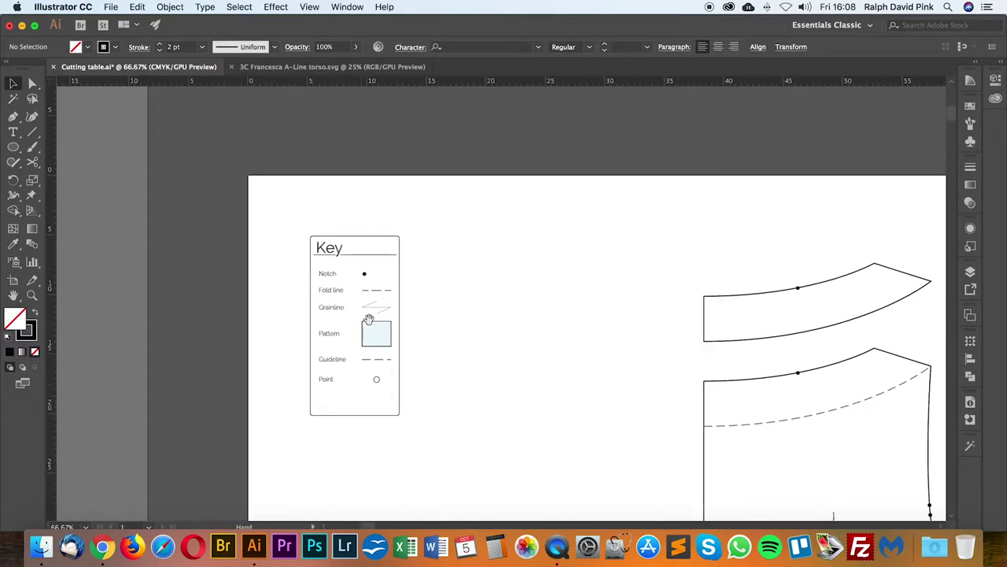
pyautogui.click(366, 272)
pyautogui.scroll(-10, 463, 281)
pyautogui.hscroll(15, 464, 280)
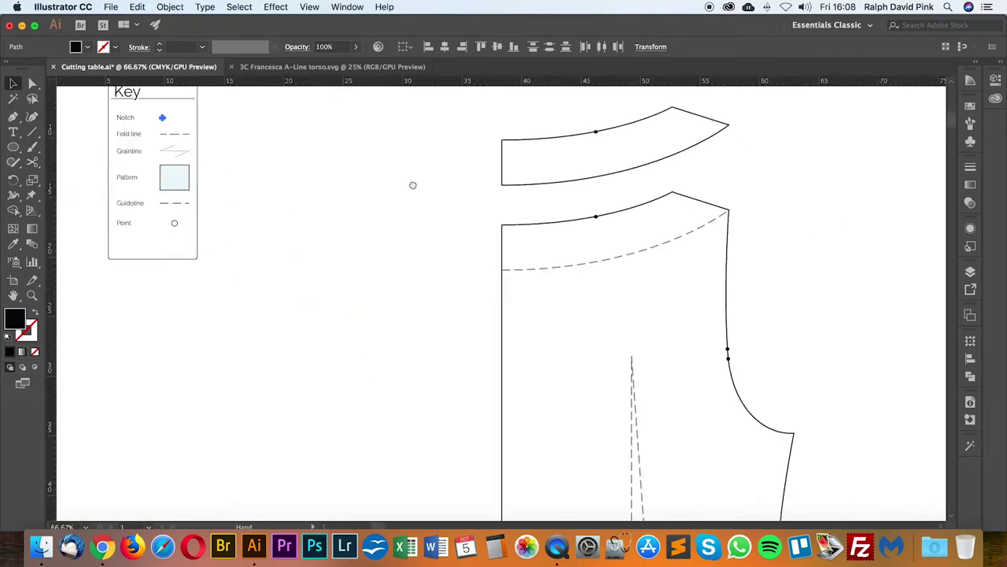
pyautogui.moveTo(618, 348); pyautogui.dragTo(763, 286)
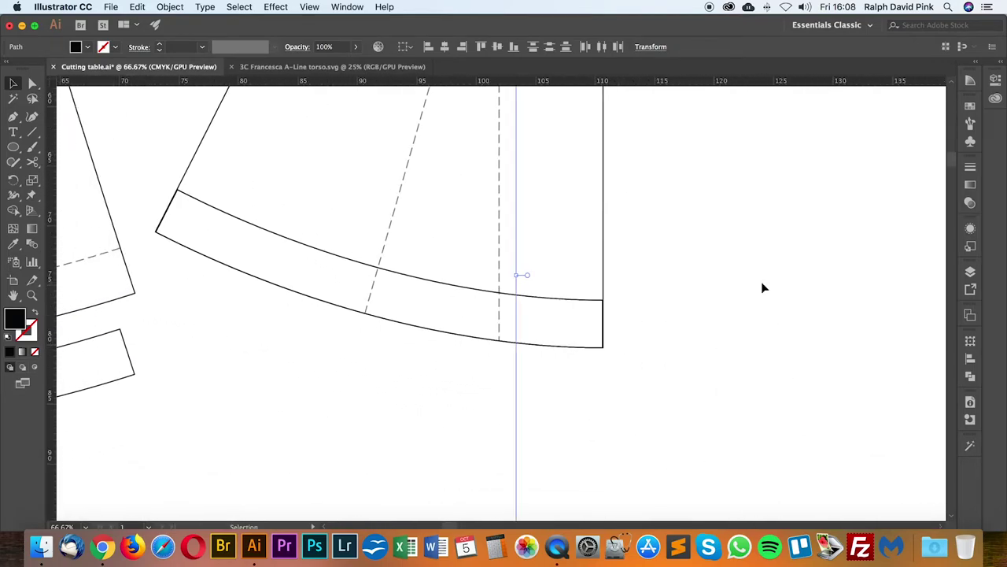
pyautogui.click(533, 272)
# Step: Position the notch dot on the front panel's lower hem curve, between the two dashed dart lines
pyautogui.moveTo(498, 303); pyautogui.dragTo(436, 335)
pyautogui.press('super+equal')
pyautogui.press('super+equal')
pyautogui.moveTo(557, 369); pyautogui.dragTo(322, 340)
pyautogui.moveTo(740, 396); pyautogui.dragTo(330, 311)
pyautogui.moveTo(622, 388); pyautogui.dragTo(222, 378)
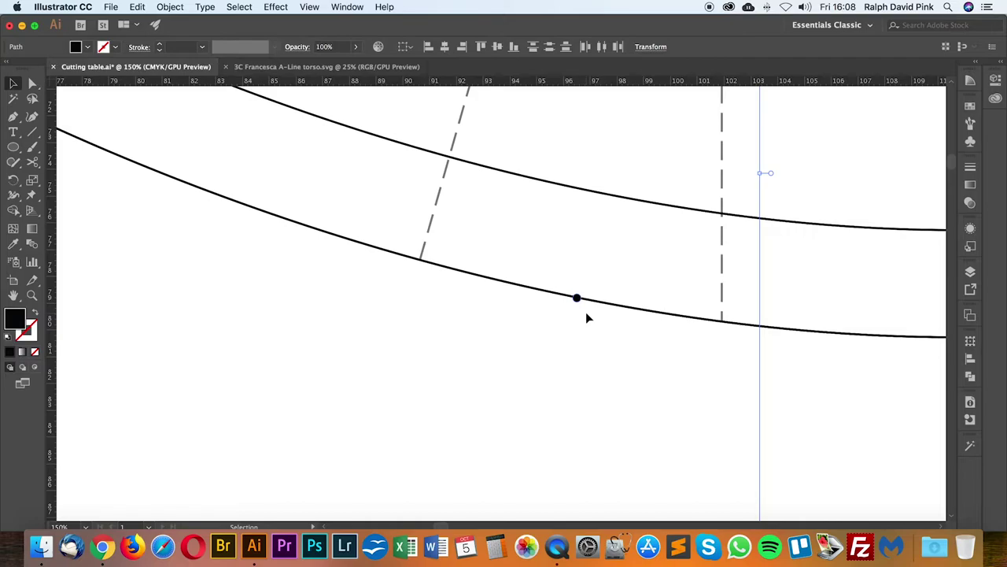
# Step: Duplicate the front hem notch and place the copy on the lower hem curve, between the slanted dart line and the side seam
pyautogui.hscroll(-5, 578, 344)
pyautogui.press('super+minus')
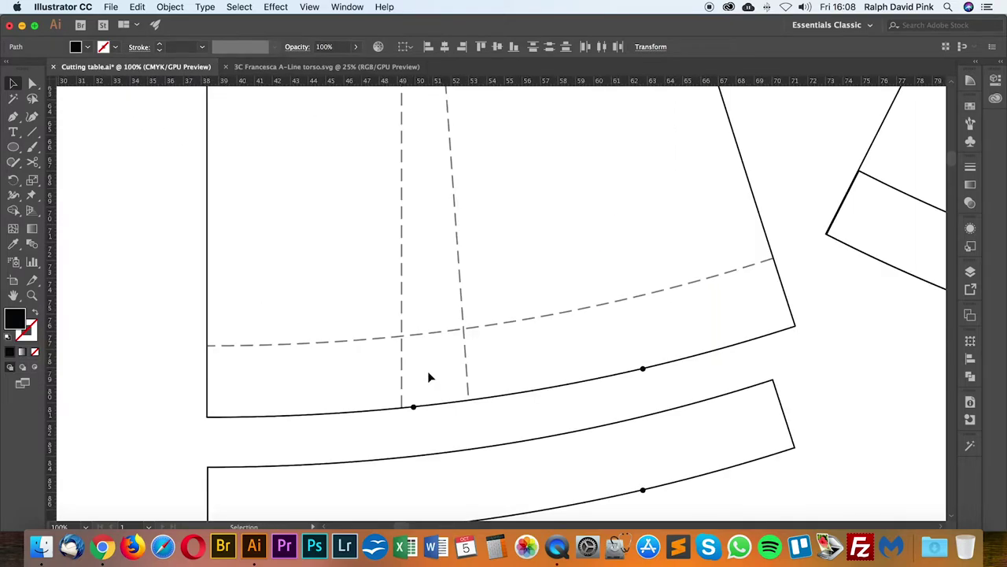
pyautogui.hscroll(10, 430, 377)
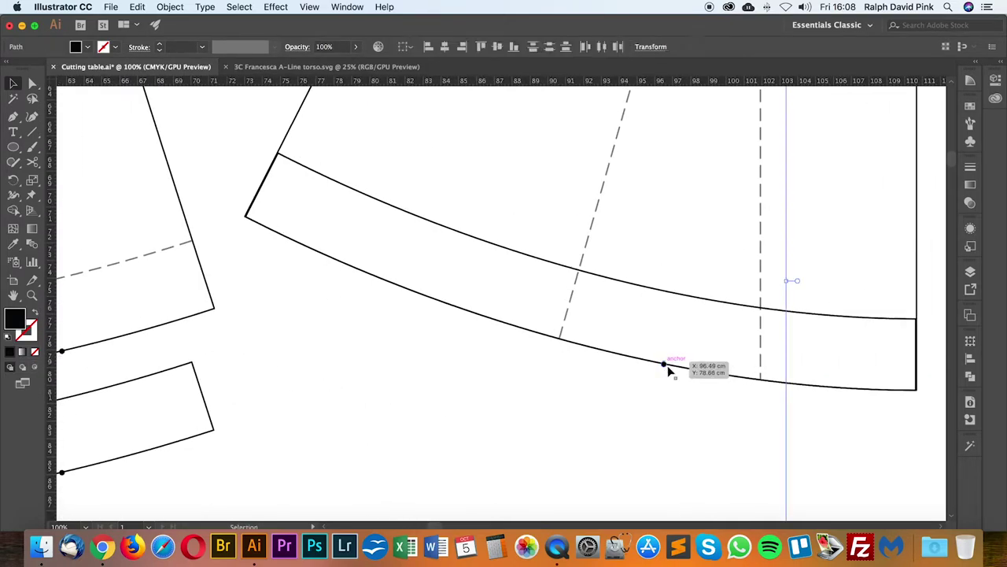
pyautogui.click(666, 365)
pyautogui.press('super+c')
pyautogui.press('super+v')
pyautogui.click(635, 390)
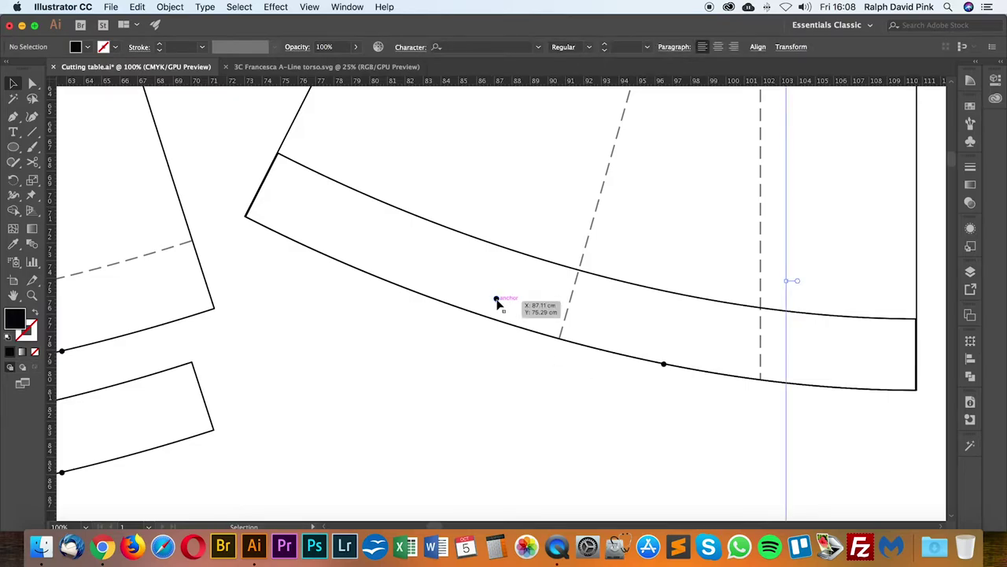
pyautogui.moveTo(496, 303); pyautogui.dragTo(415, 296)
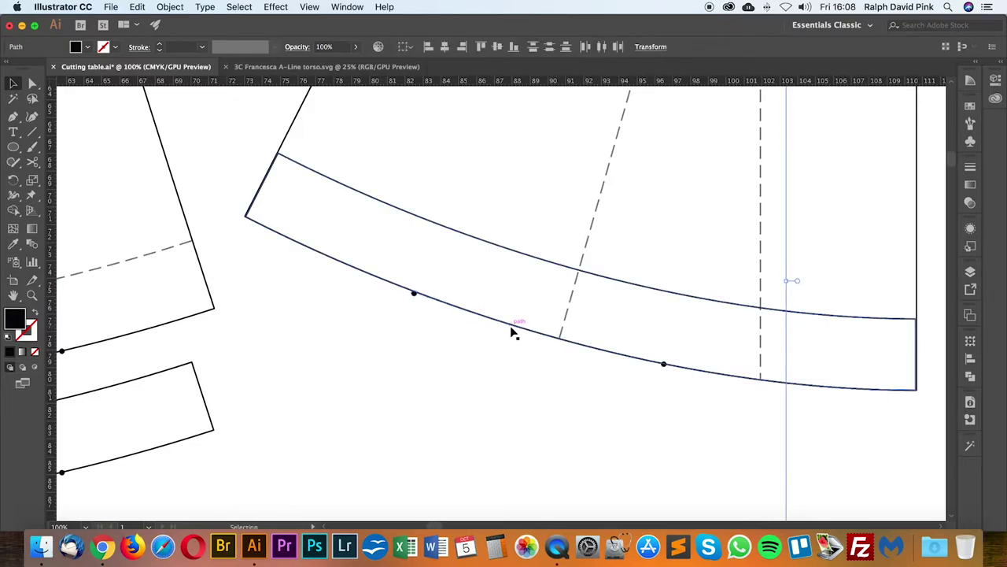
pyautogui.click(675, 350)
# Step: Duplicate both front hem notches and place the copies exactly over the originals
pyautogui.click(666, 364)
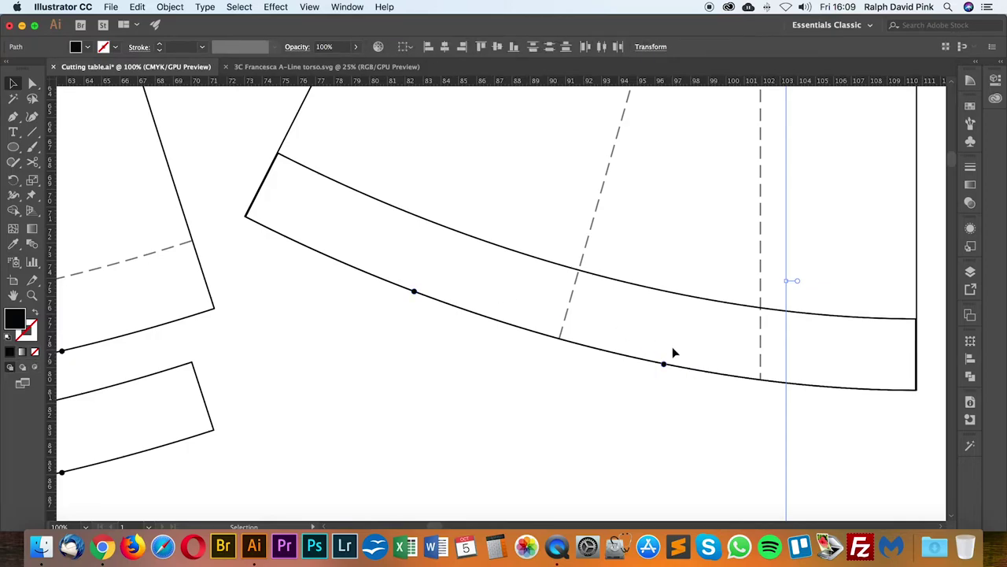
pyautogui.click(674, 351)
pyautogui.click(665, 364)
pyautogui.press('a')
pyautogui.click(666, 364)
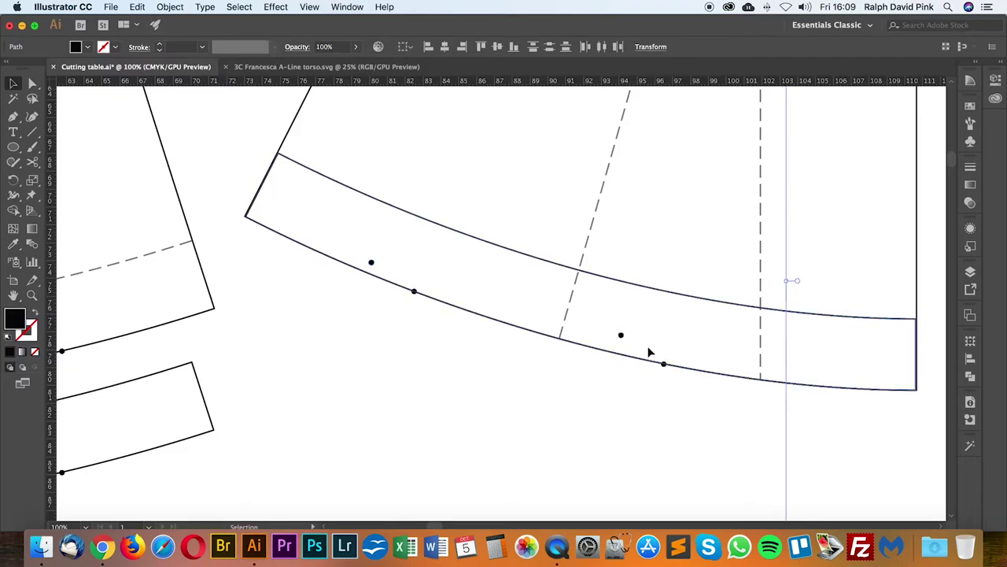
pyautogui.moveTo(621, 335); pyautogui.dragTo(665, 366)
pyautogui.click(688, 410)
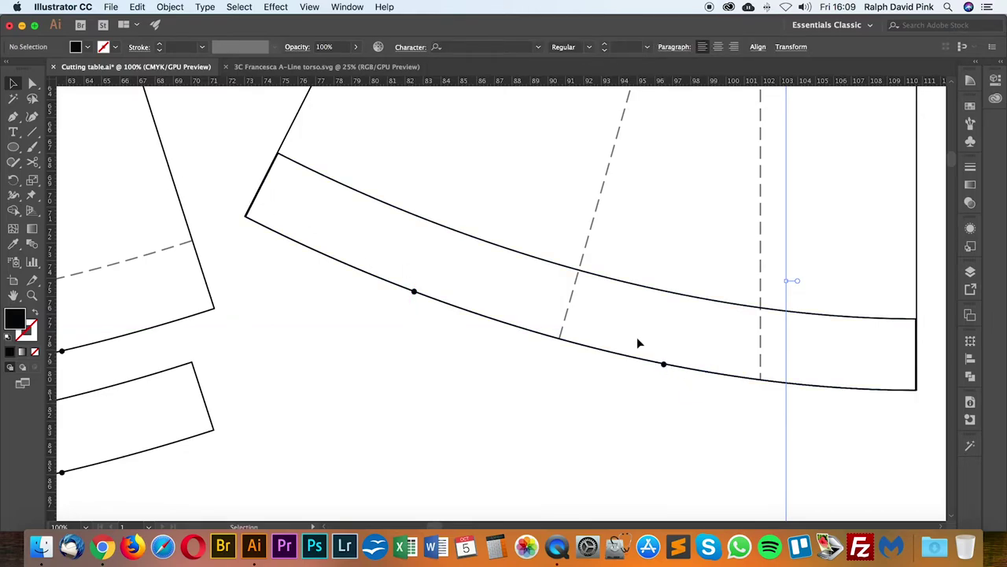
# Step: Move the front facing strip with one pair of notches straight down, clear of the front panel's hem
pyautogui.click(665, 366)
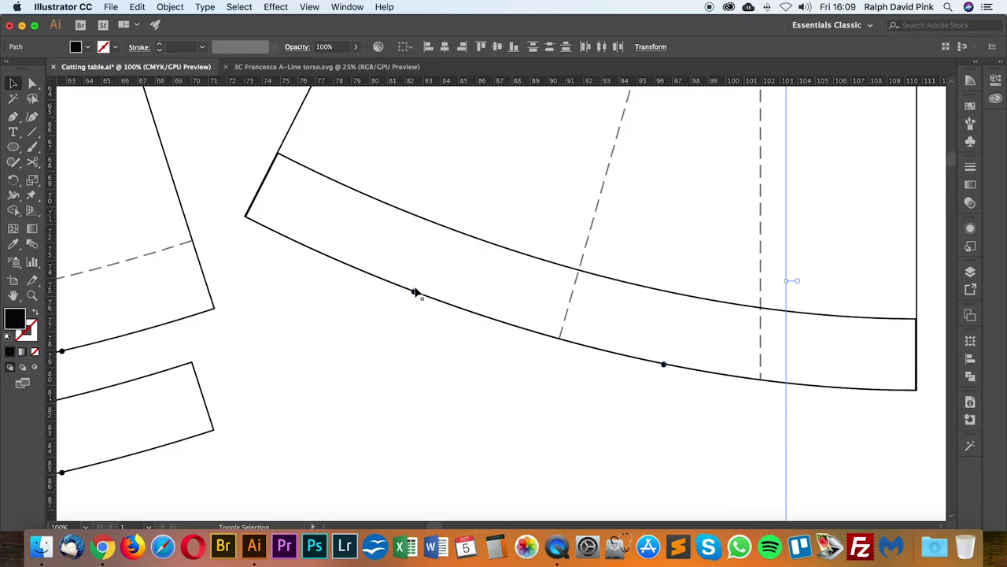
pyautogui.keyDown('shift'); pyautogui.click(488, 247); pyautogui.keyUp('shift')
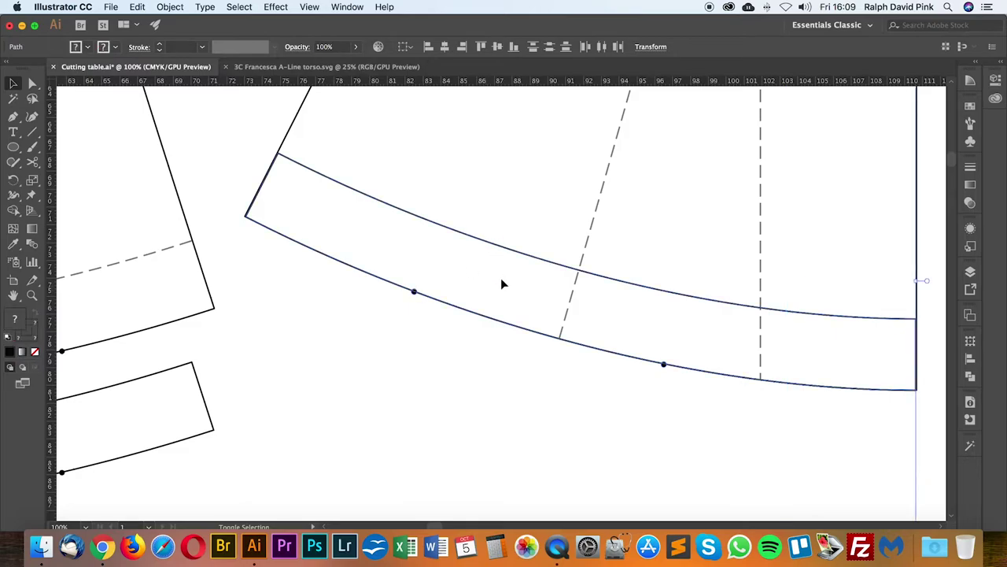
pyautogui.press('super+minus')
pyautogui.press('super+minus')
pyautogui.moveTo(710, 364); pyautogui.dragTo(619, 354)
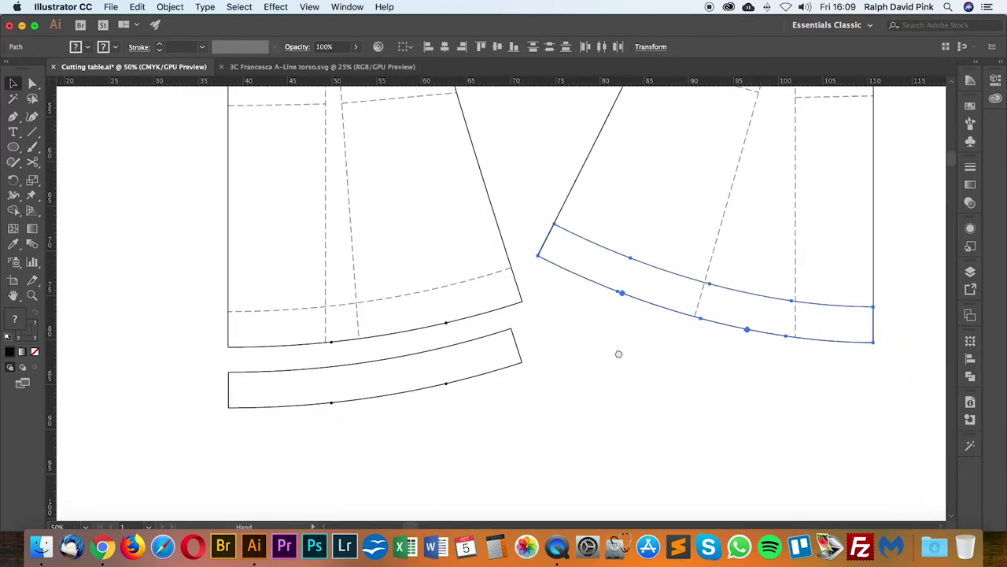
pyautogui.hscroll(5, 619, 354)
pyautogui.moveTo(549, 274); pyautogui.dragTo(549, 352)
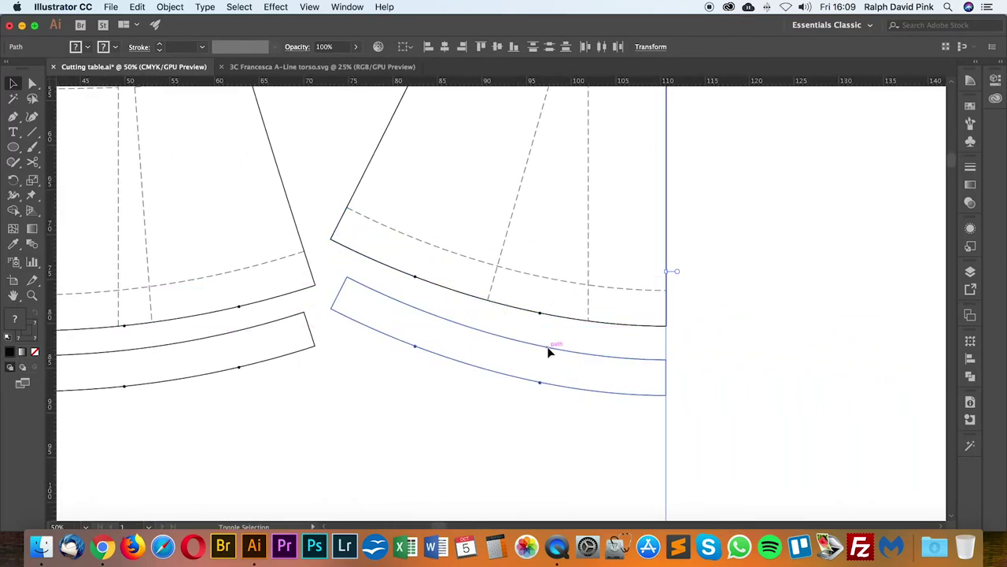
pyautogui.click(608, 421)
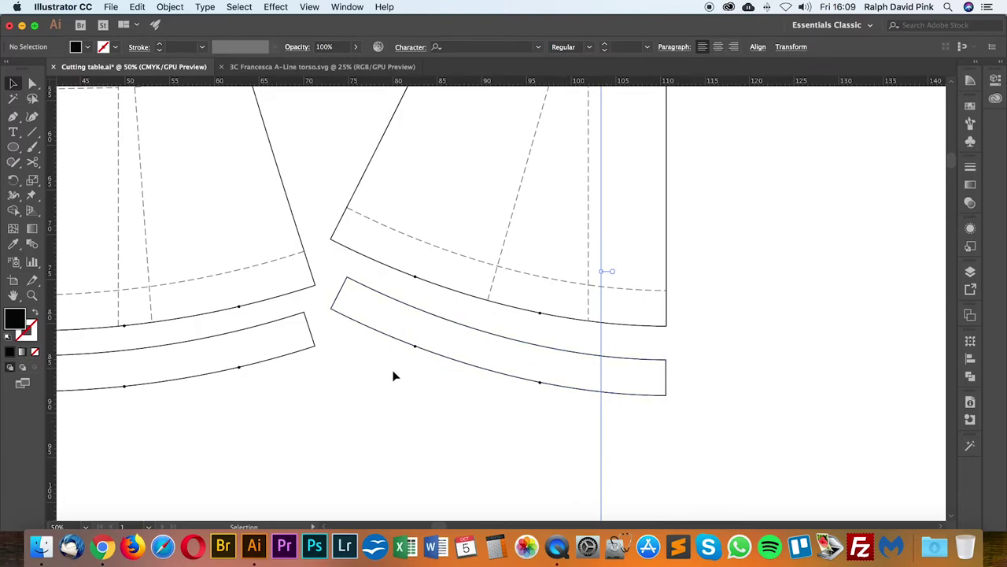
# Step: Group the front hem facing strip with its two notches
pyautogui.moveTo(390, 368); pyautogui.dragTo(392, 337)
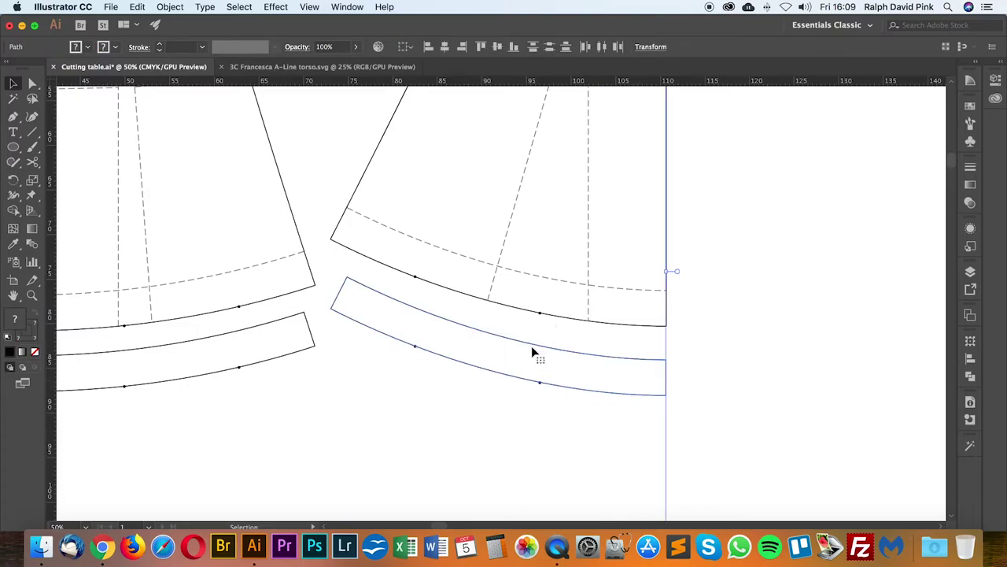
pyautogui.click(170, 7)
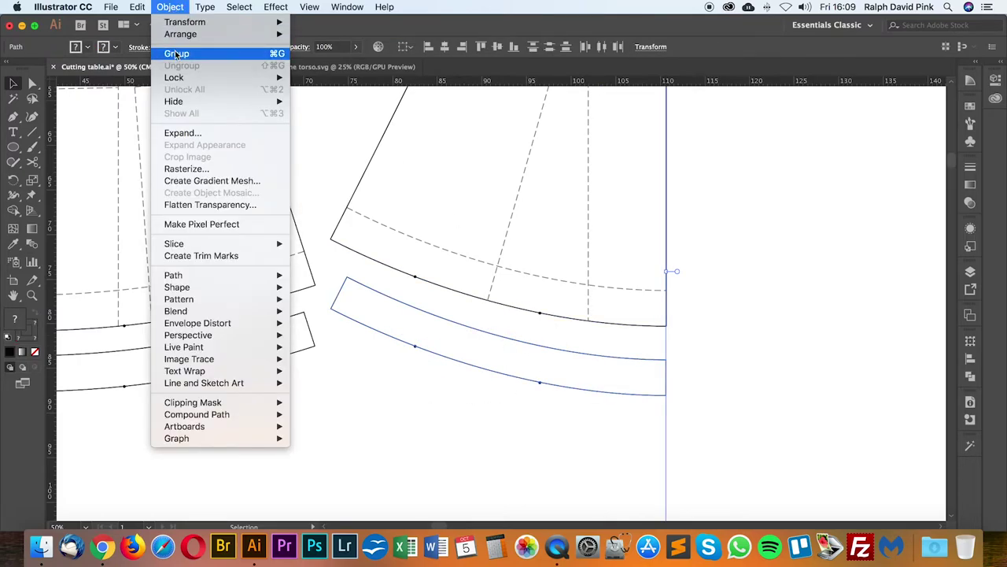
pyautogui.click(176, 53)
pyautogui.click(601, 337)
# Step: Group the front panel with its hem notches and dashed guidelines, leaving the facing strip out
pyautogui.moveTo(551, 329); pyautogui.dragTo(405, 256)
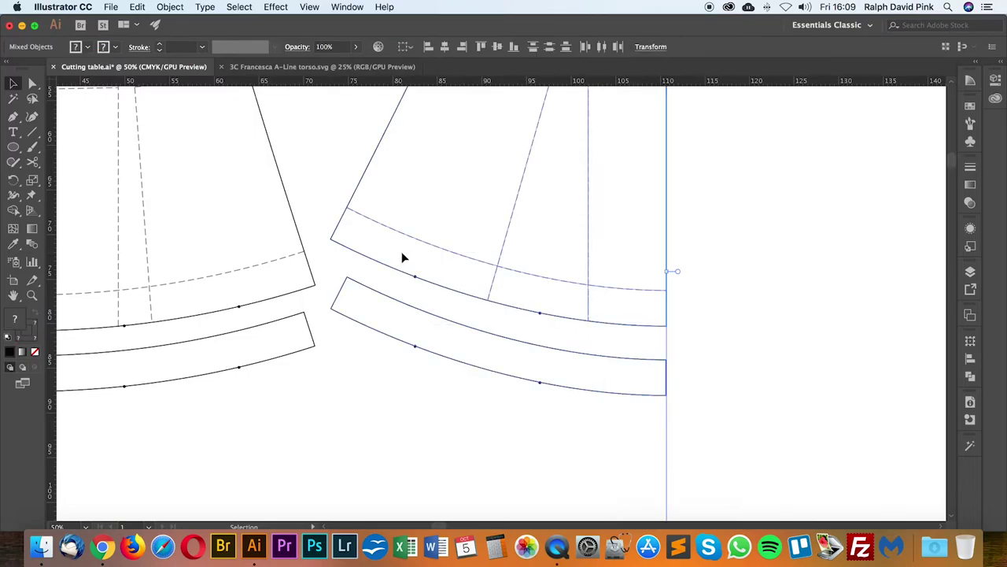
pyautogui.keyDown('shift'); pyautogui.click(435, 317); pyautogui.keyUp('shift')
pyautogui.click(170, 7)
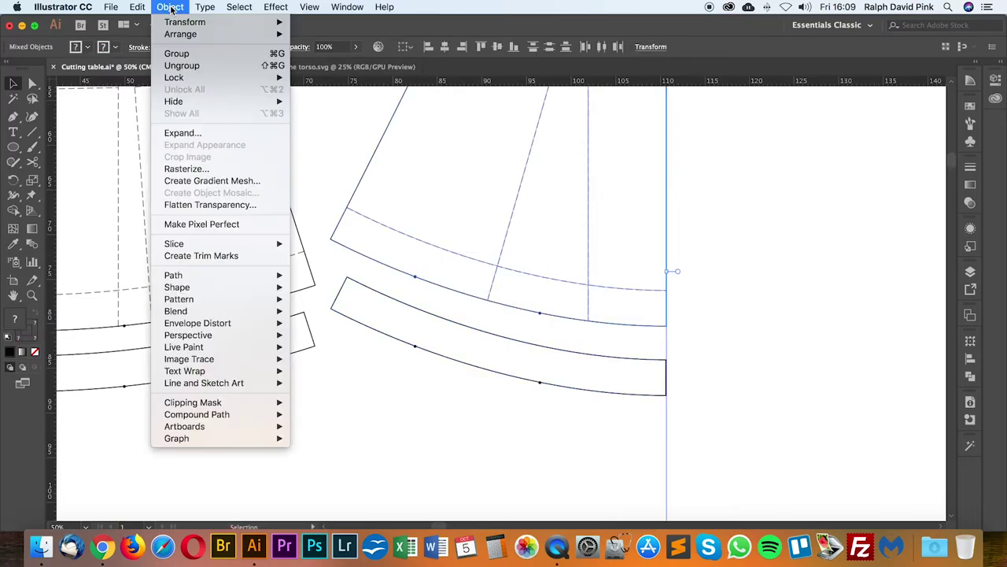
pyautogui.click(181, 52)
pyautogui.click(750, 293)
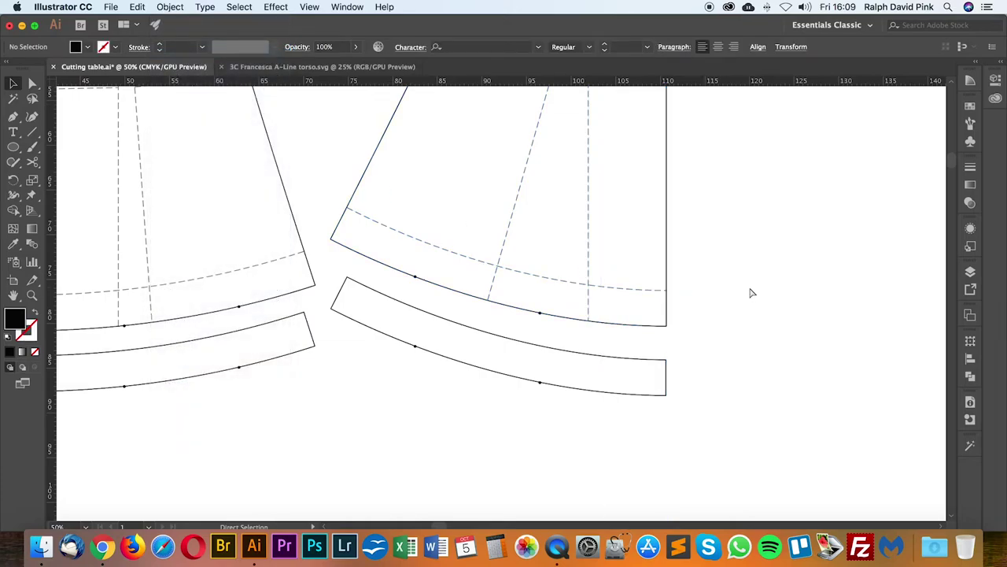
pyautogui.press('super+minus')
pyautogui.press('super+minus')
pyautogui.moveTo(673, 399); pyautogui.dragTo(668, 396)
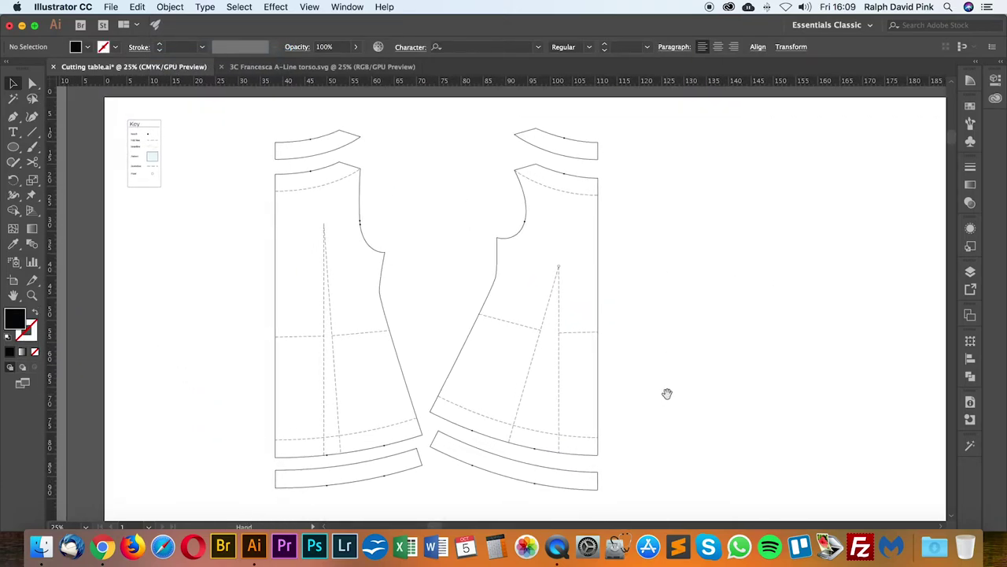
pyautogui.click(567, 144)
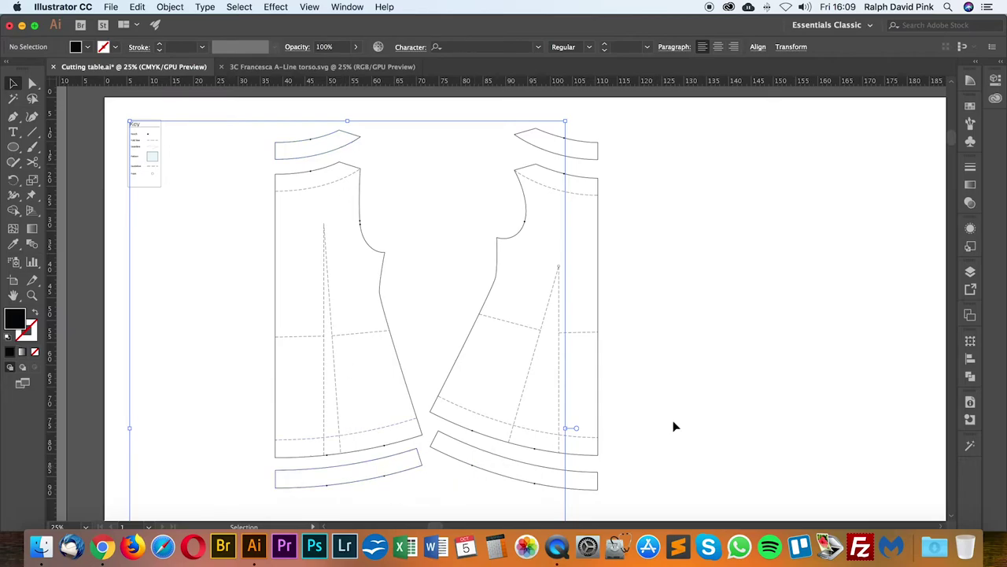
pyautogui.moveTo(673, 420); pyautogui.dragTo(623, 368)
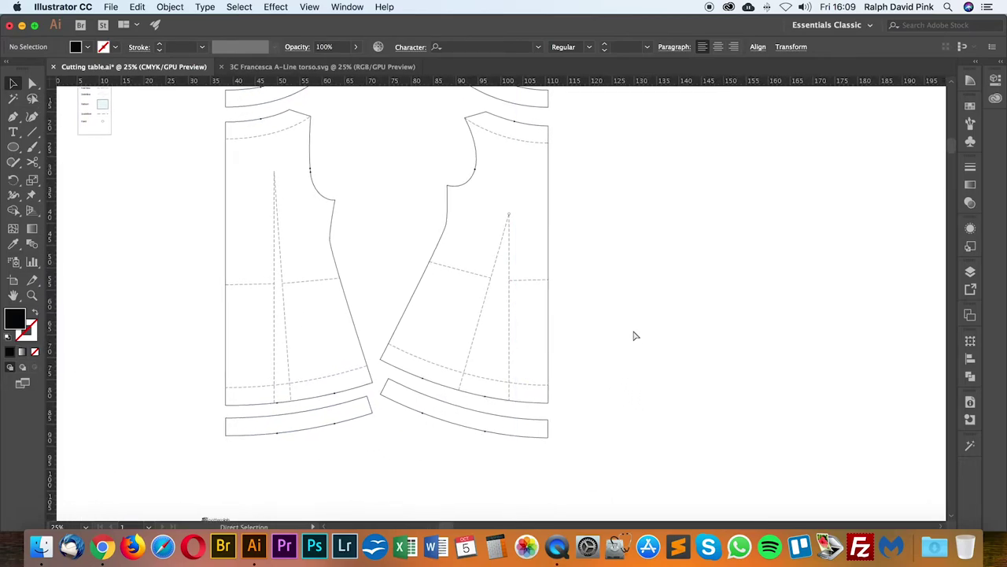
# Step: Start saving the document under a new name, 3C Francesca A-Line pattern, in the Cutting table folder
pyautogui.click(111, 7)
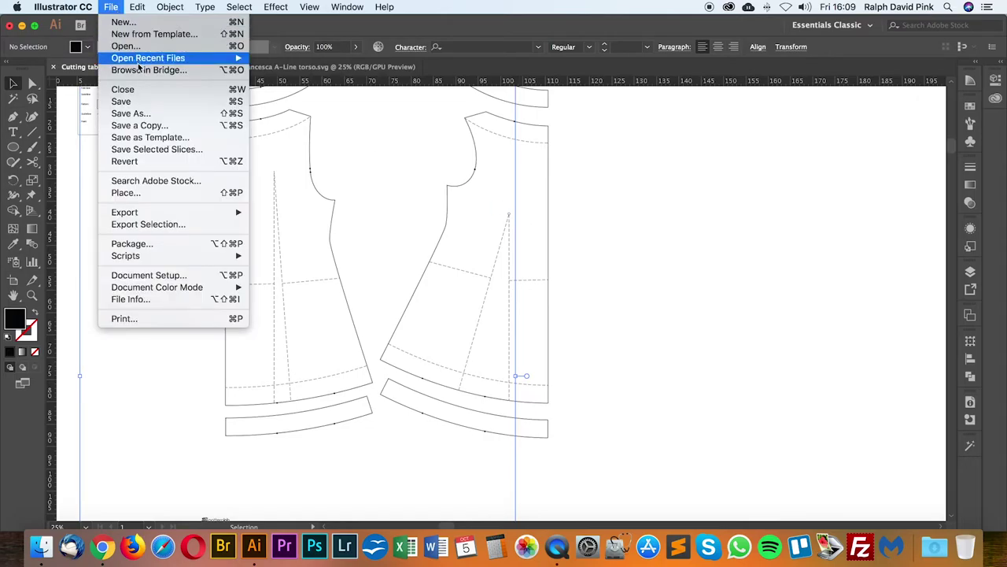
pyautogui.click(129, 113)
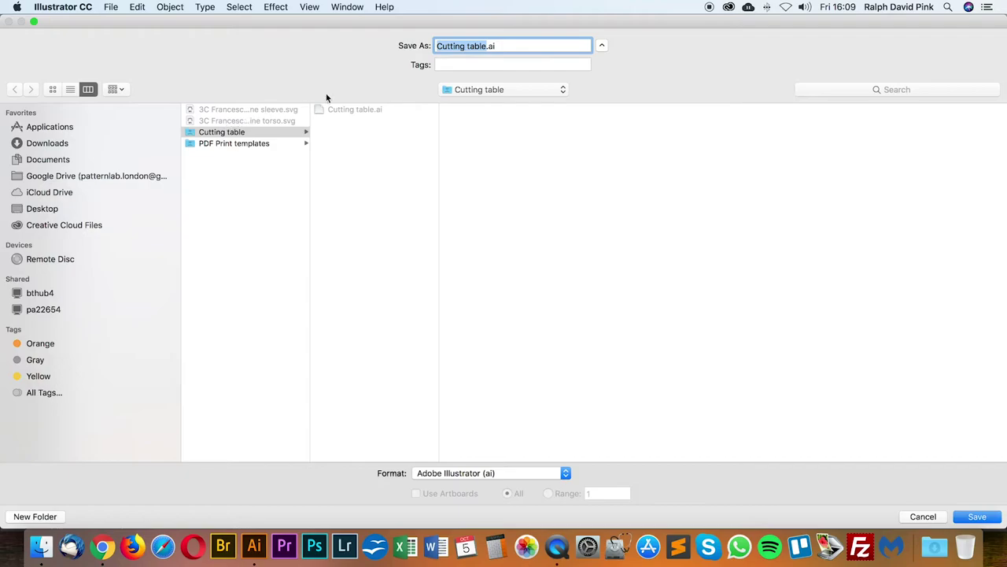
pyautogui.click(247, 109)
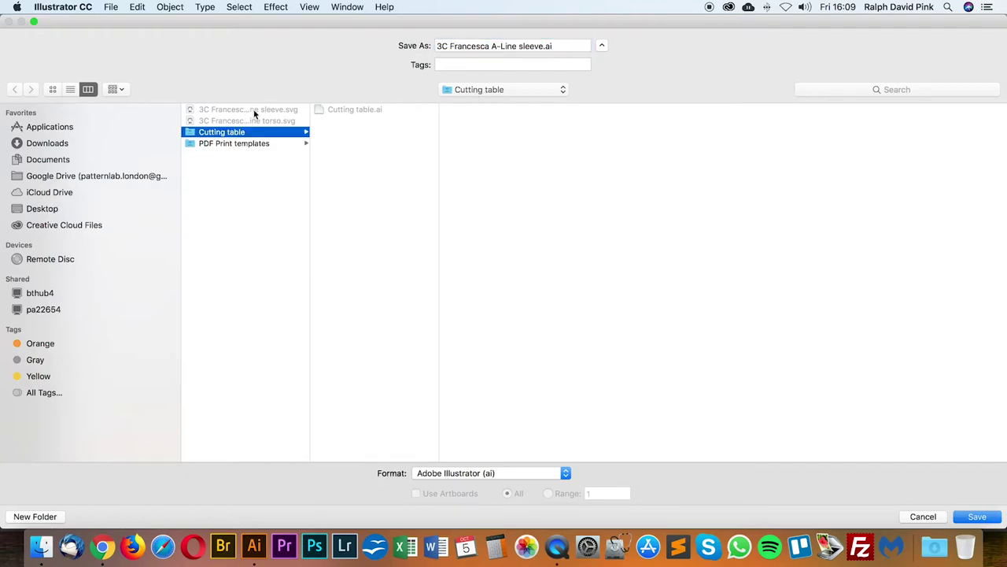
pyautogui.click(548, 45)
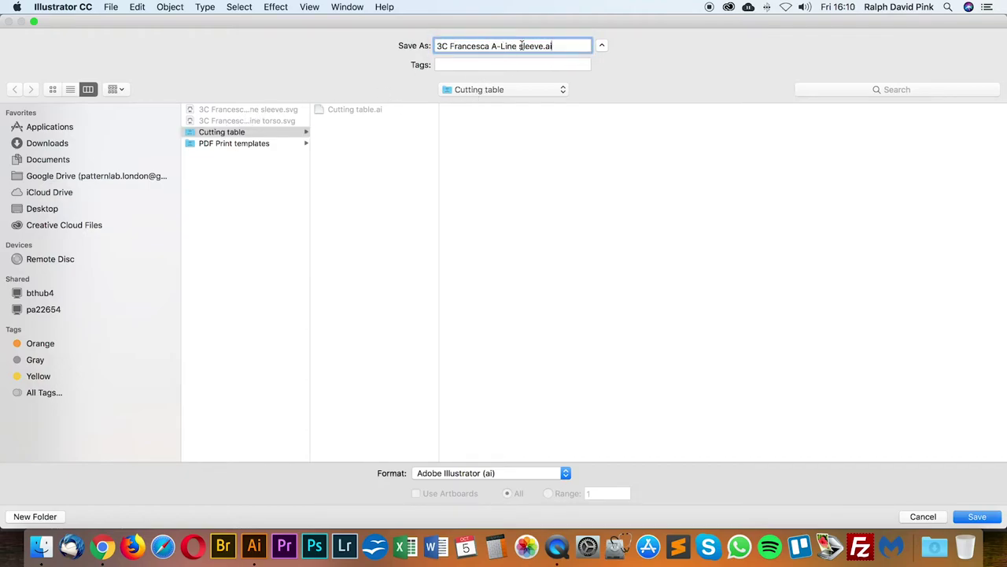
pyautogui.moveTo(518, 46); pyautogui.dragTo(540, 45)
pyautogui.write('pattern')
# Step: Set the file format to SVG (svg) and save the pattern with the SVG 1.1 profile
pyautogui.click(565, 473)
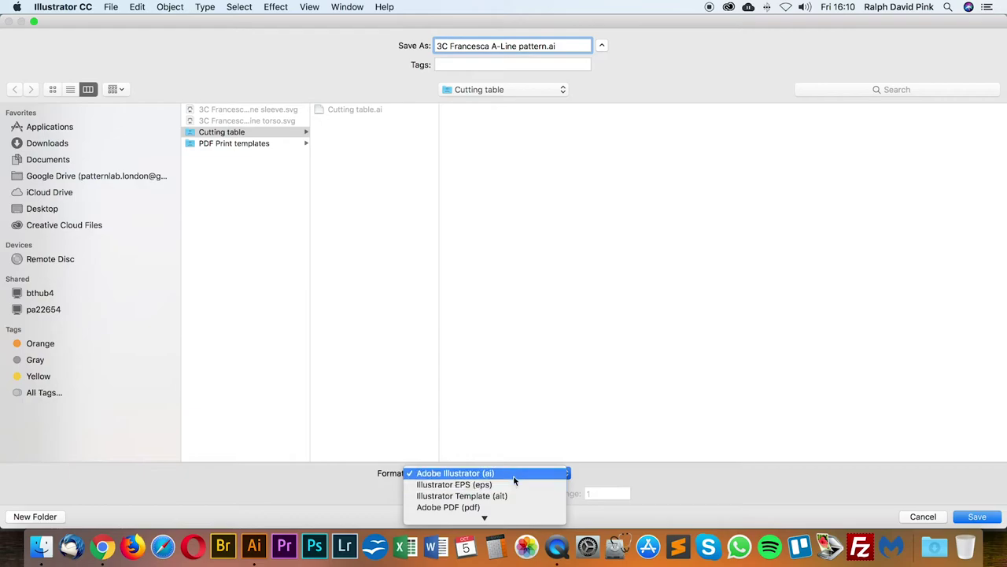
pyautogui.moveTo(485, 517)
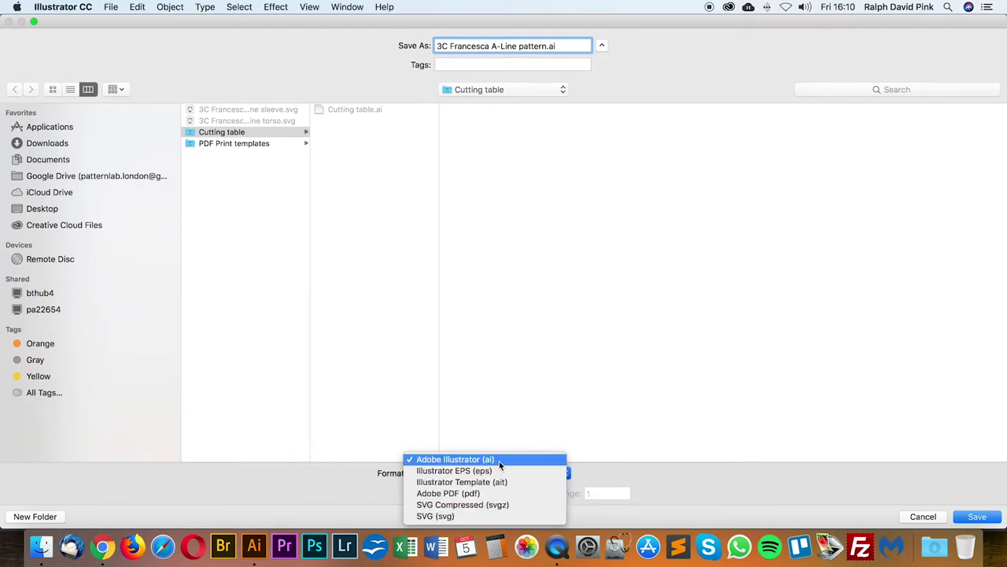
pyautogui.click(462, 517)
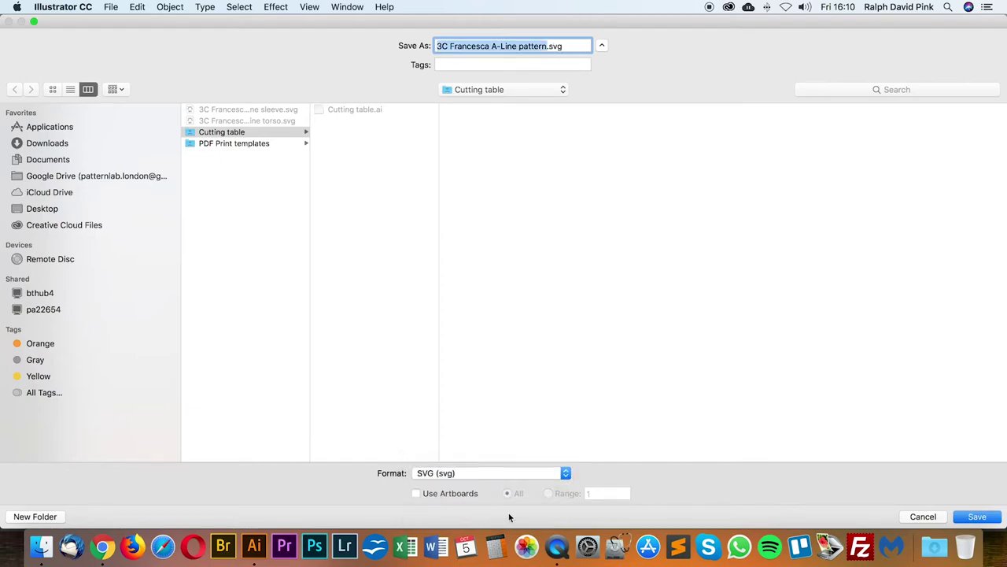
pyautogui.click(975, 517)
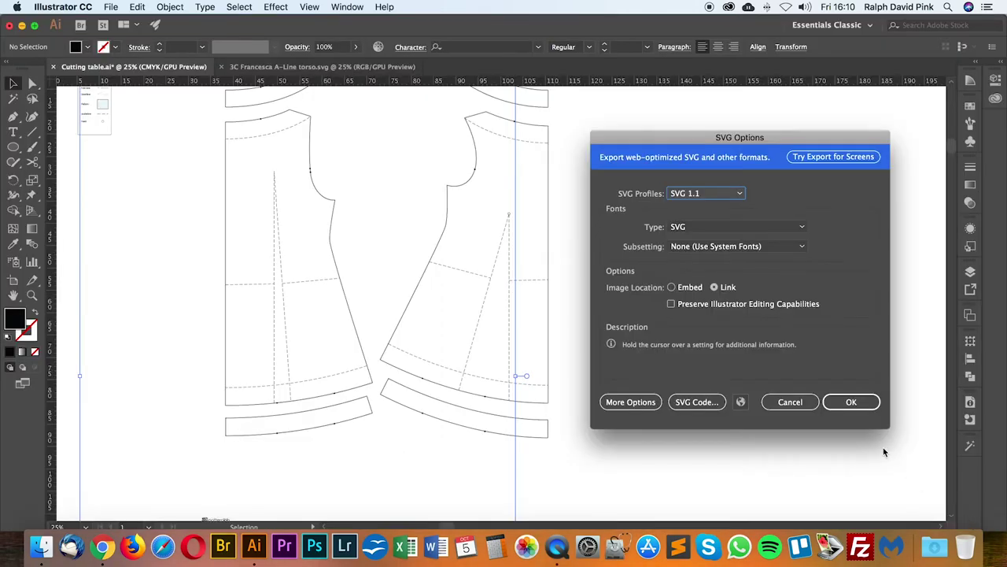
pyautogui.click(853, 405)
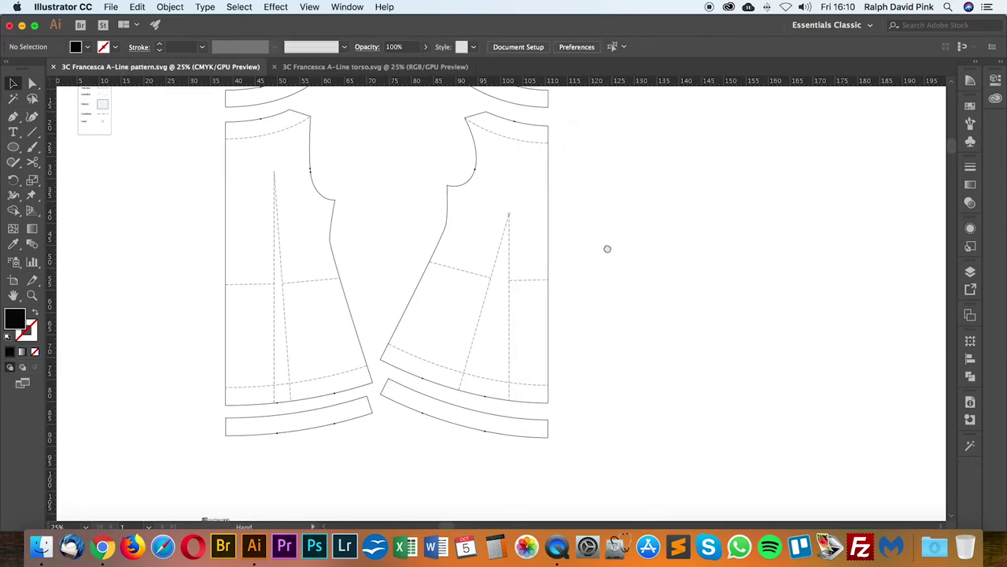
pyautogui.moveTo(607, 247); pyautogui.dragTo(619, 291)
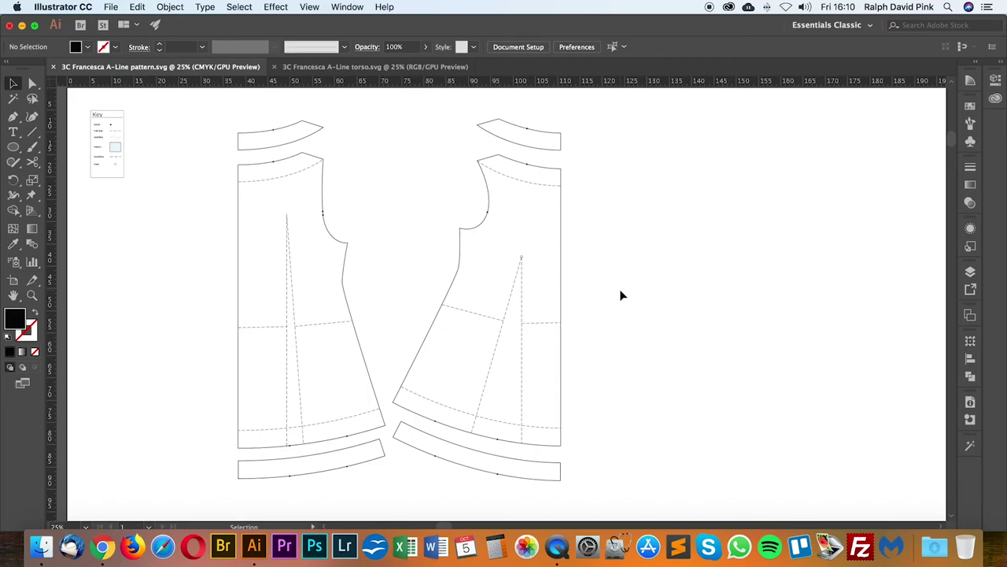
pyautogui.press('super+equal')
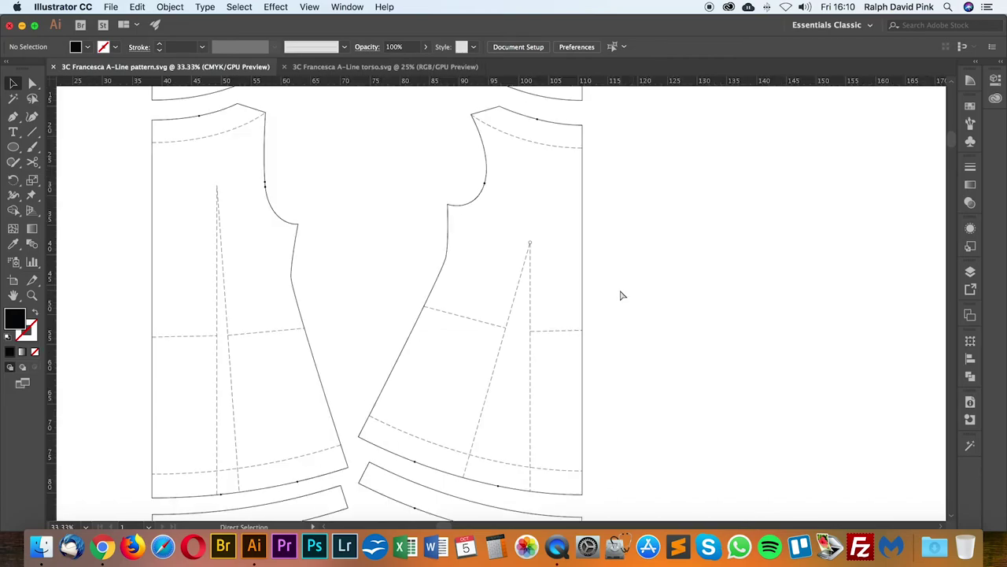
pyautogui.moveTo(612, 280); pyautogui.dragTo(650, 333)
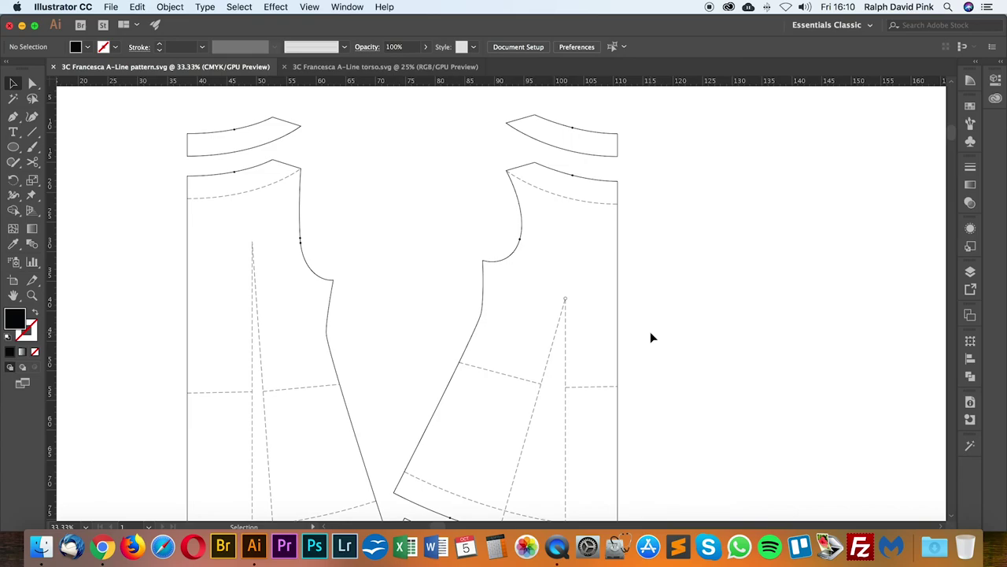
pyautogui.press('super+minus')
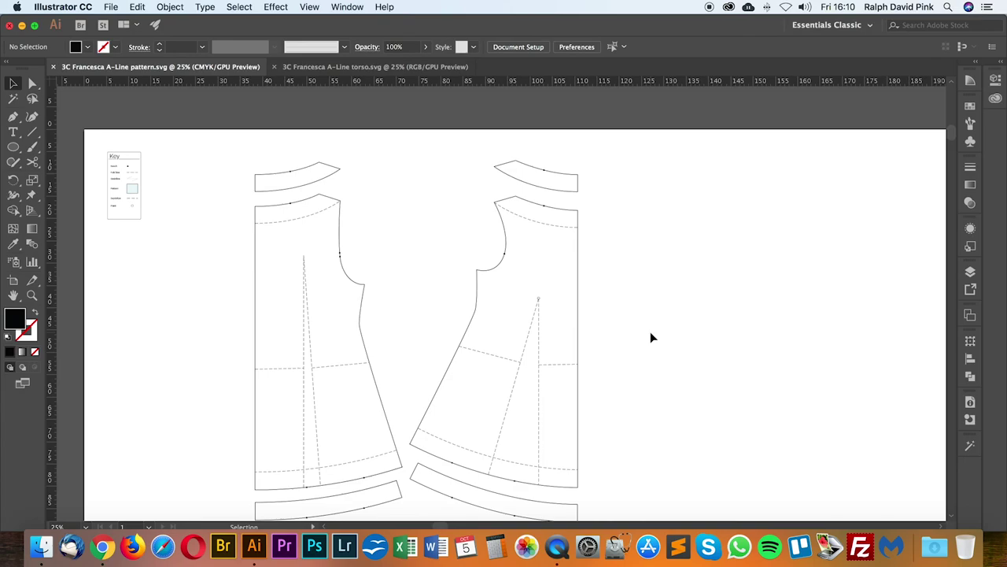
pyautogui.moveTo(639, 342); pyautogui.dragTo(637, 293)
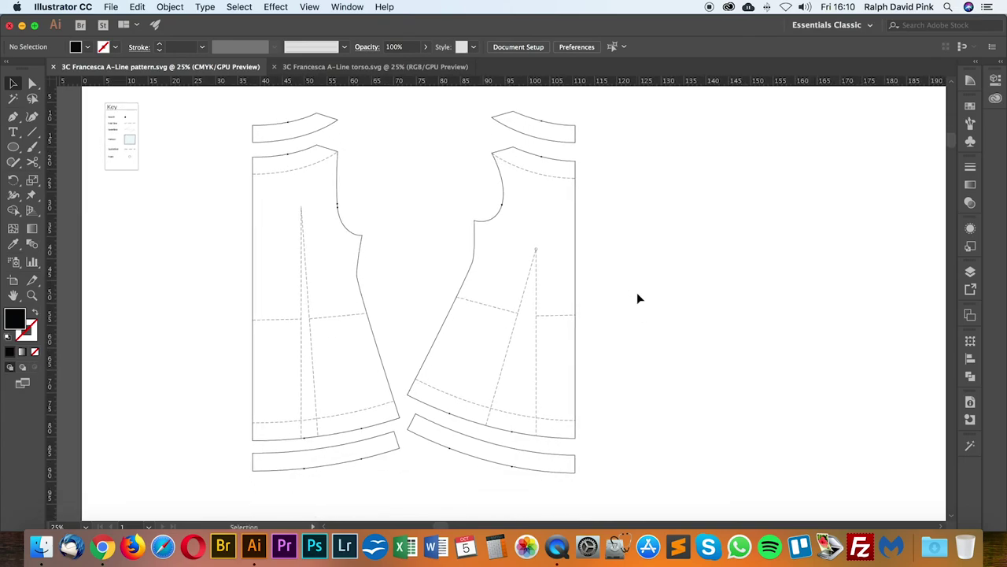